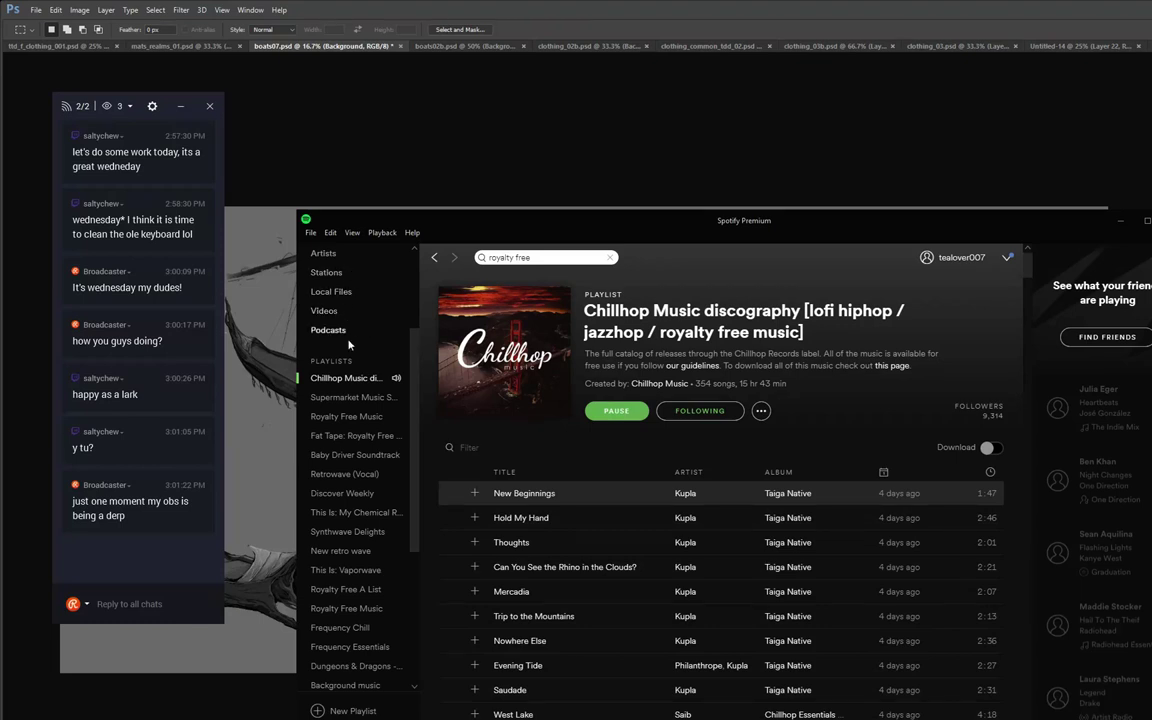
# Play Sthlm Sunset from the Royalty Free Music playlist in Spotify and switch back to Photoshop.
pyautogui.click(336, 422)
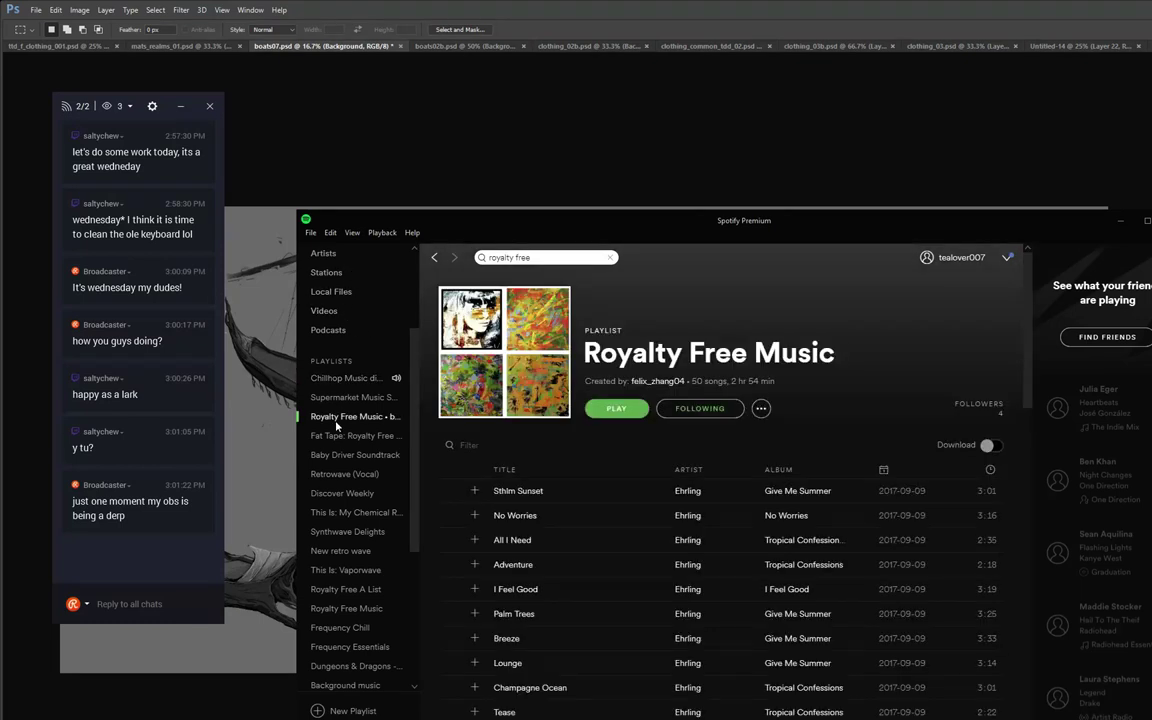
pyautogui.doubleClick(540, 490)
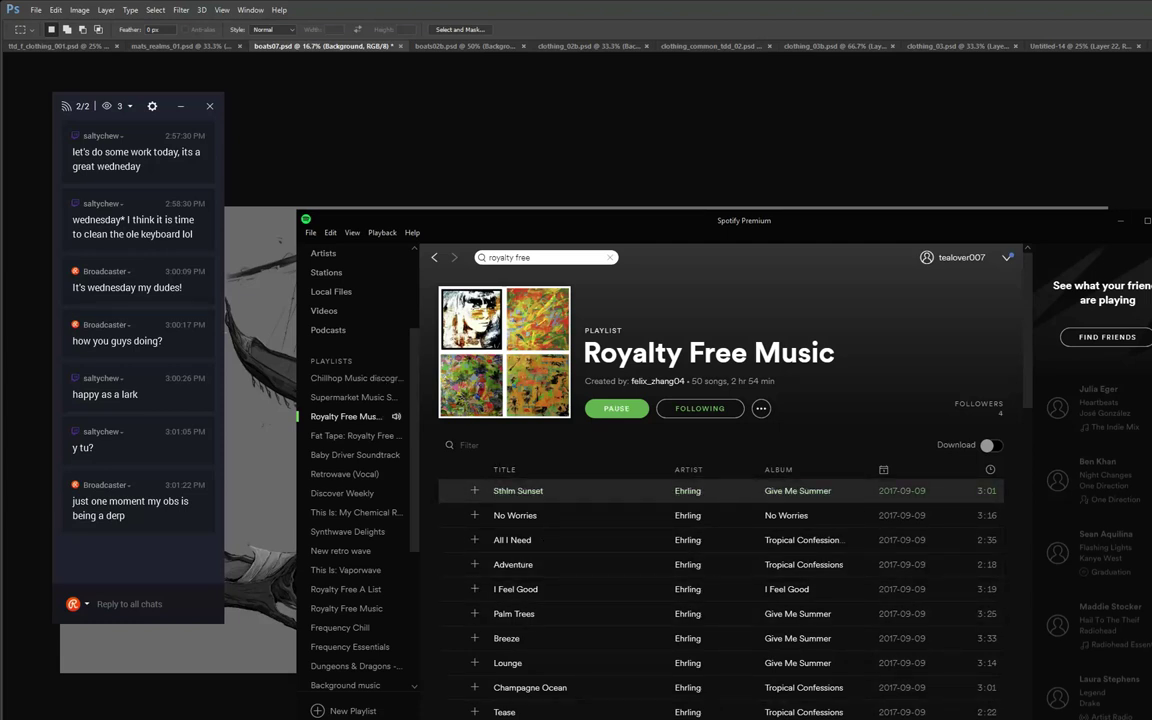
pyautogui.hotkey('alt', 'Tab')
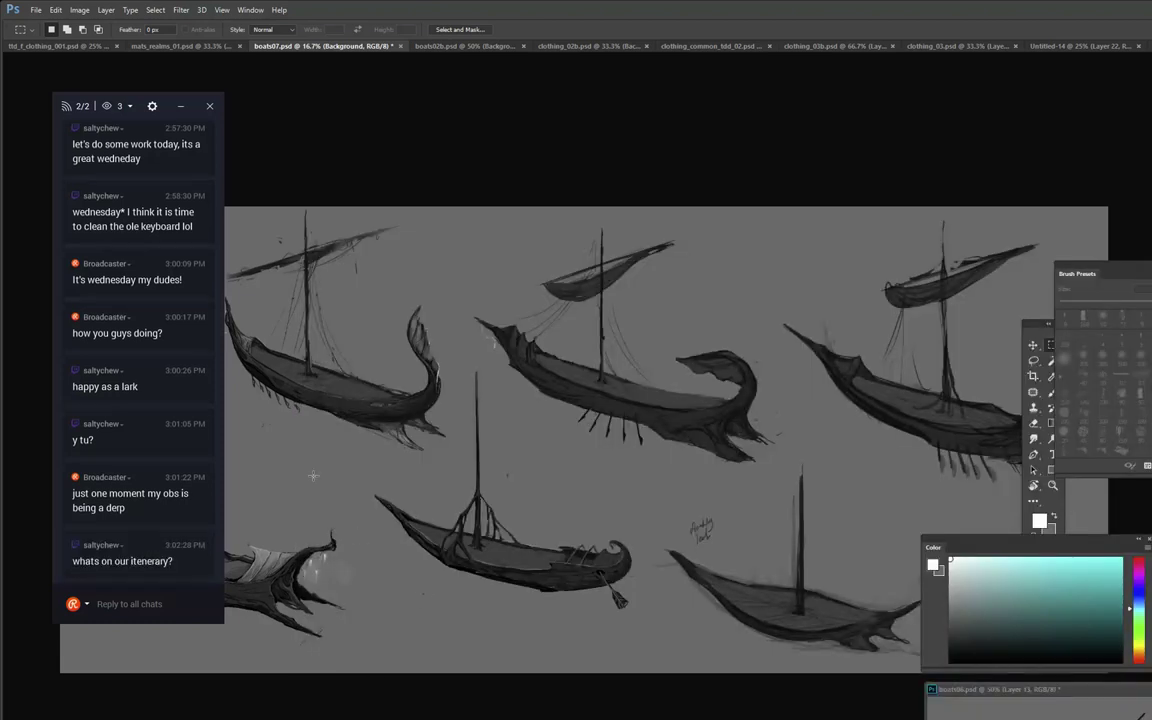
# Bring the clothing_mf_tdd_01.psd window over the boats canvas and enlarge it to show the full figures.
pyautogui.scroll(4, 541, 540)
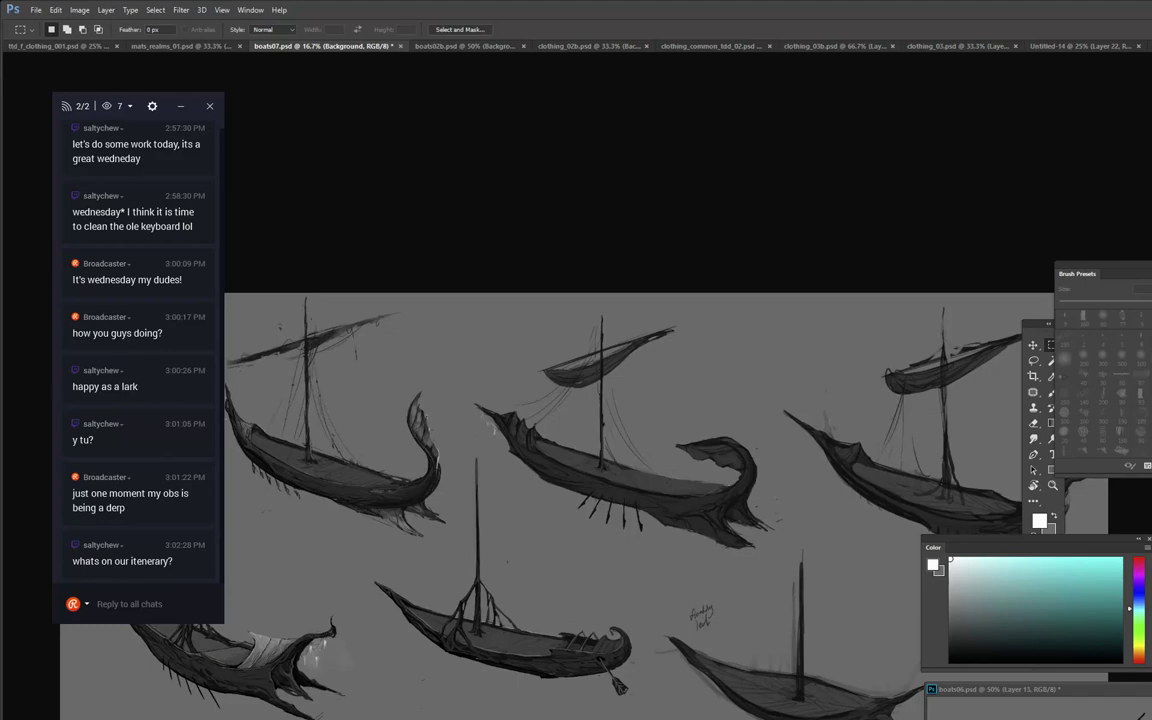
pyautogui.moveTo(900, 4); pyautogui.dragTo(663, 115)
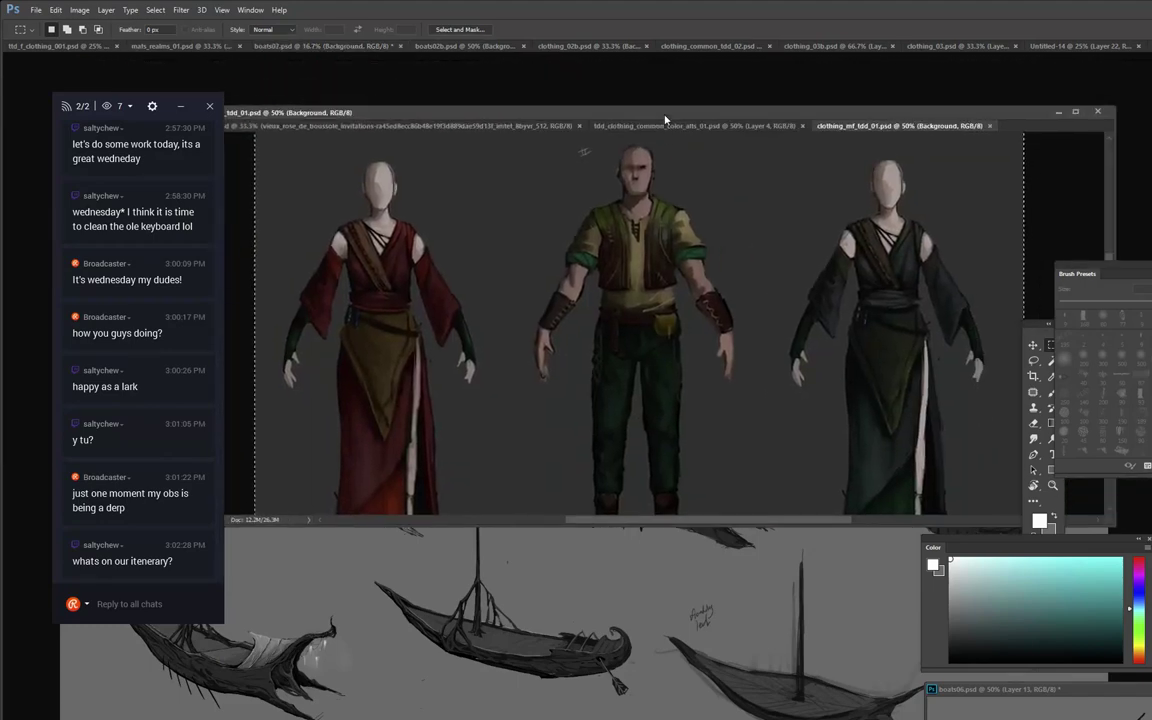
pyautogui.moveTo(538, 526); pyautogui.dragTo(519, 718)
pyautogui.hotkey('ctrl', 'd')
# Send all chats the message "today im continuing on tdd boats after some feedback. this is from earlier today editing some clothing designs".
pyautogui.click(130, 604)
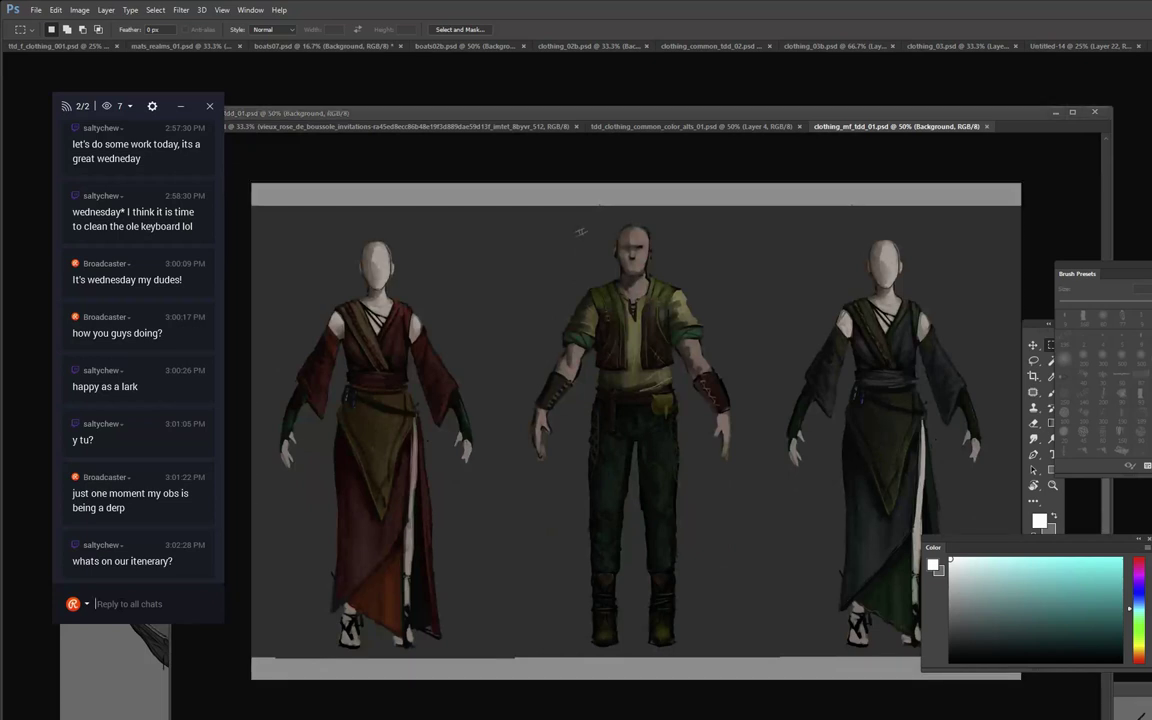
pyautogui.write('today itsmo')
pyautogui.press('BackSpace')
pyautogui.press('BackSpace')
pyautogui.press('BackSpace')
pyautogui.press('BackSpace')
pyautogui.press('BackSpace')
pyautogui.write('m g')
pyautogui.write('ontinuing')
pyautogui.write(' on tdc')
pyautogui.press('BackSpace')
pyautogui.write('d boa')
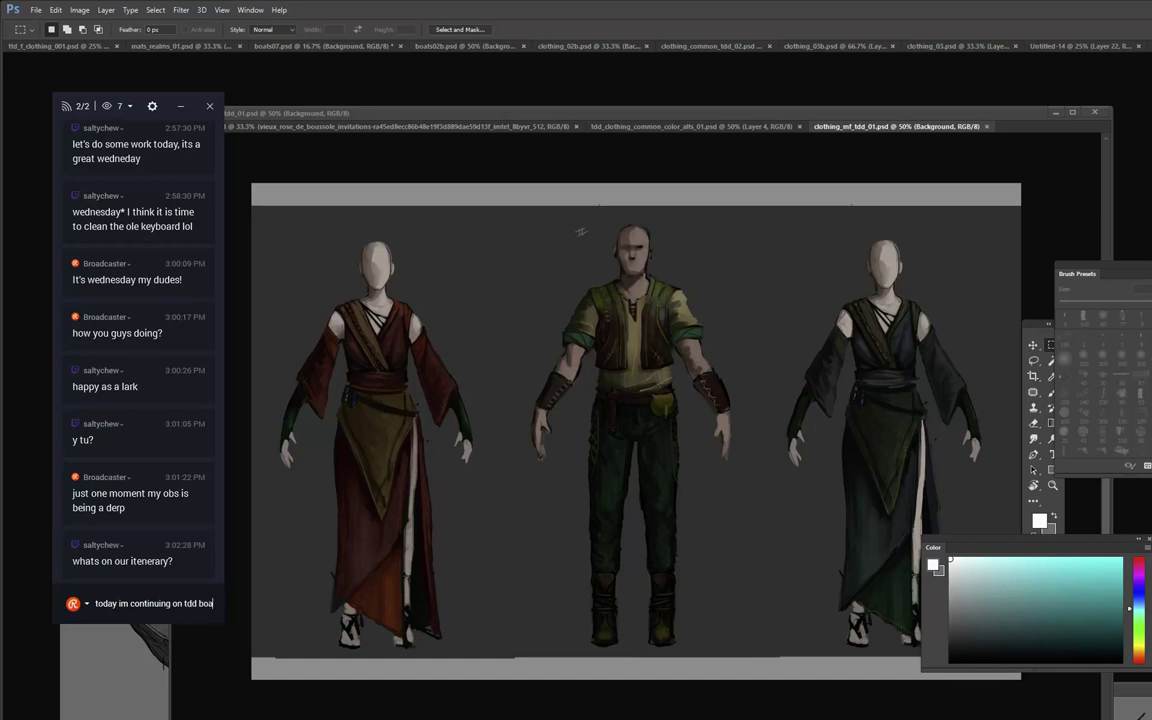
pyautogui.write('ts after sine f')
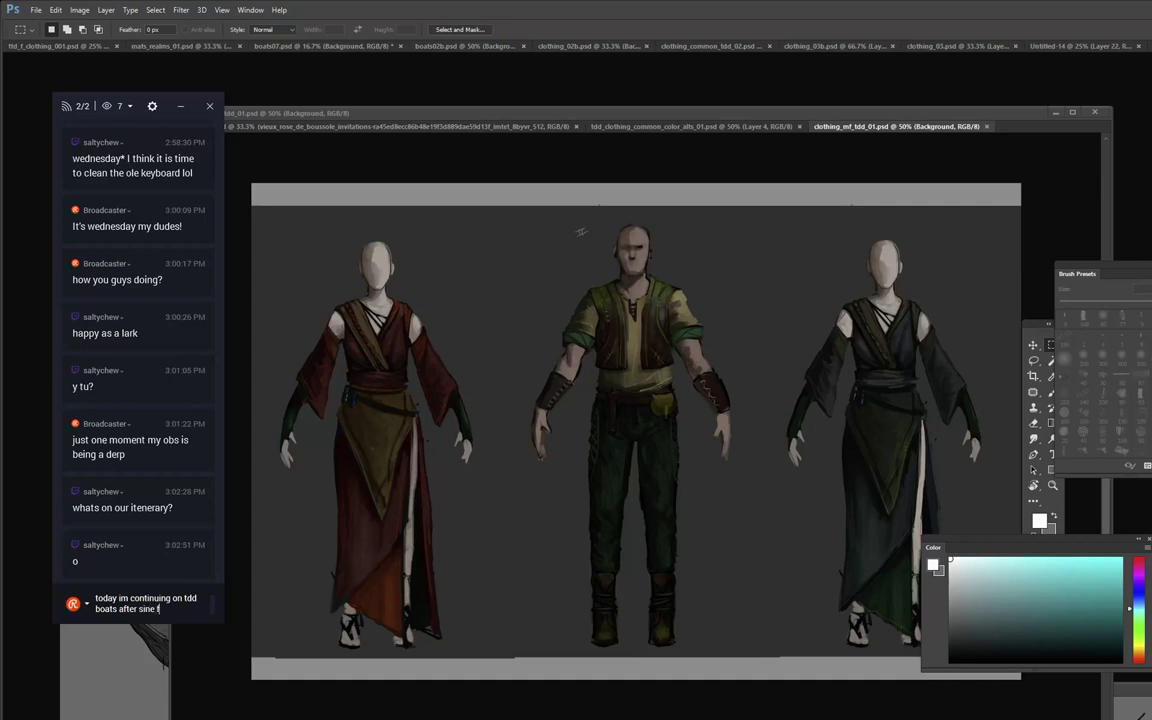
pyautogui.press('BackSpace')
pyautogui.write('ome feedback. this is fro')
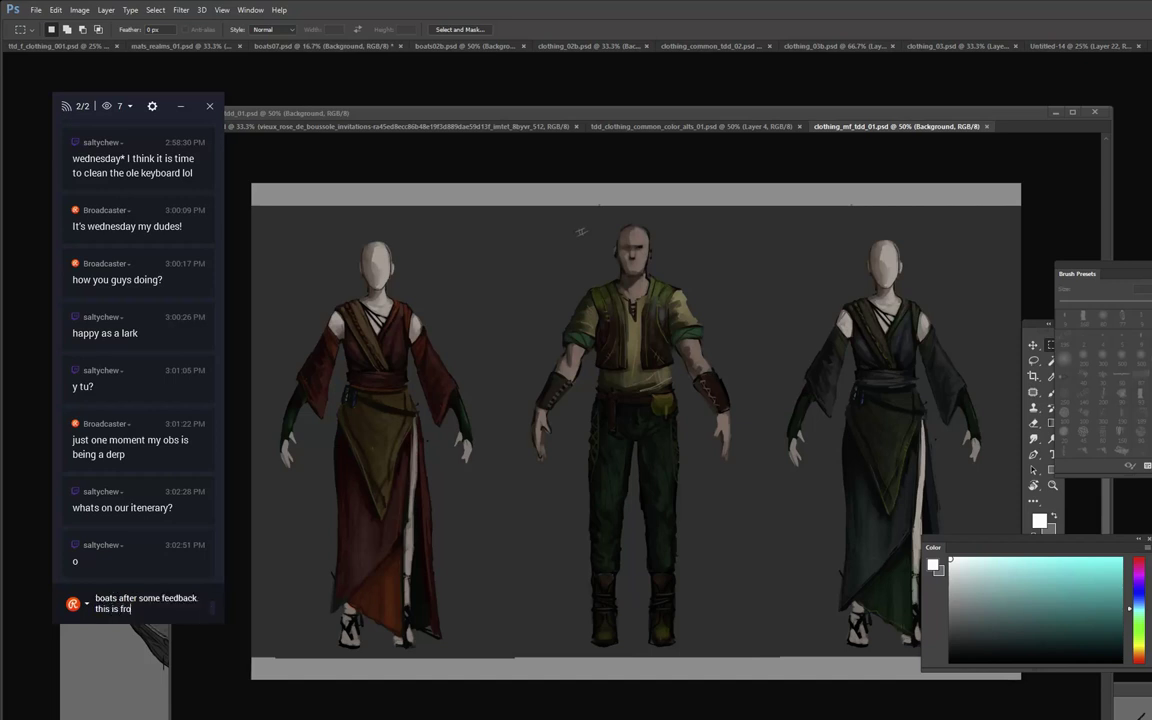
pyautogui.write('m earlier')
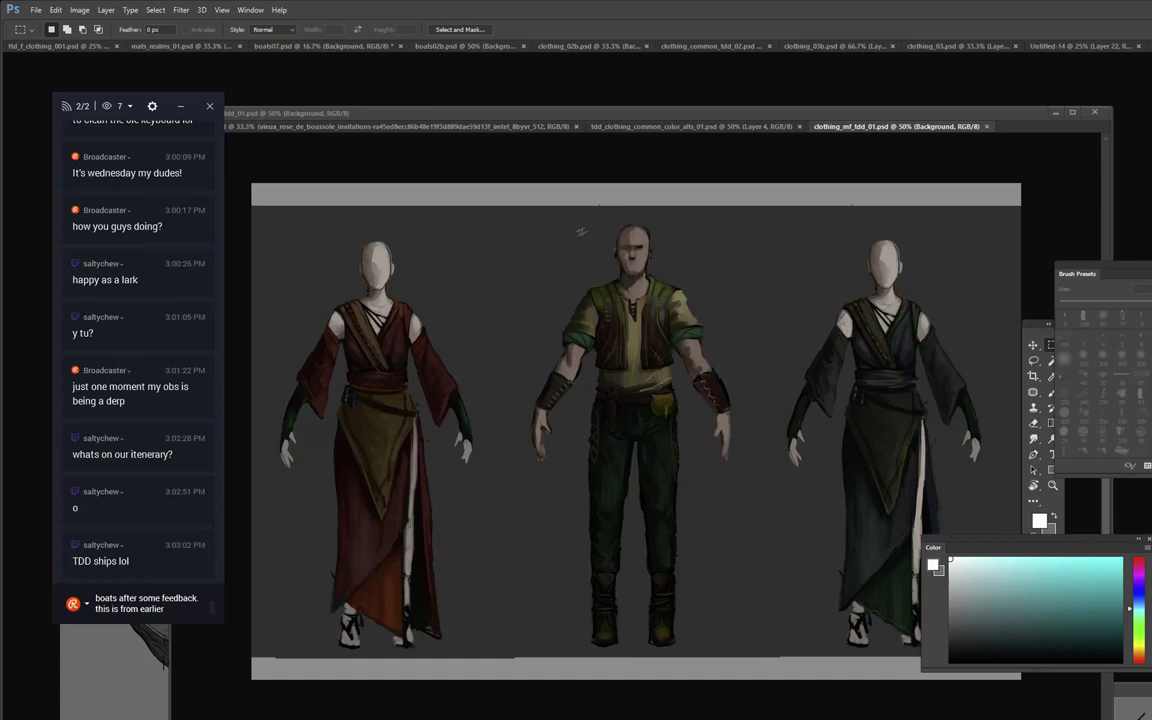
pyautogui.write(' toay')
pyautogui.press('BackSpace')
pyautogui.press('BackSpace')
pyautogui.write('d')
pyautogui.write('oyda')
pyautogui.press('BackSpace')
pyautogui.press('BackSpace')
pyautogui.press('BackSpace')
pyautogui.press('BackSpace')
pyautogui.write('ay editing')
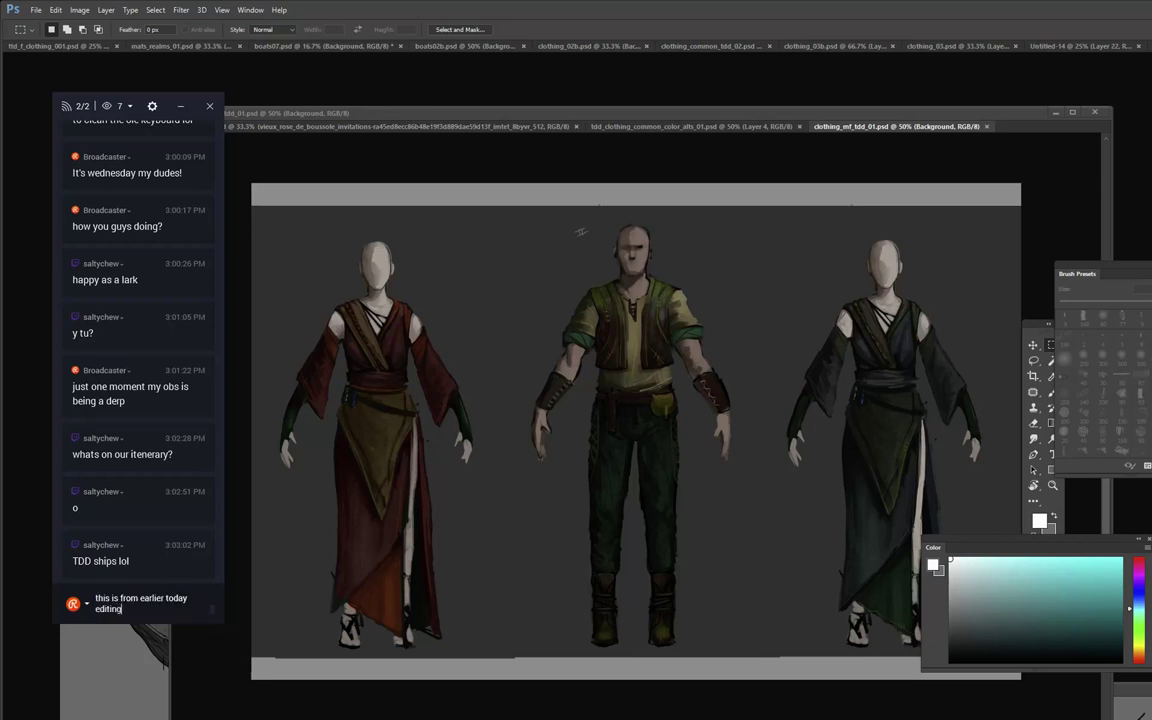
pyautogui.write(' some clothing designs')
pyautogui.press('Return')
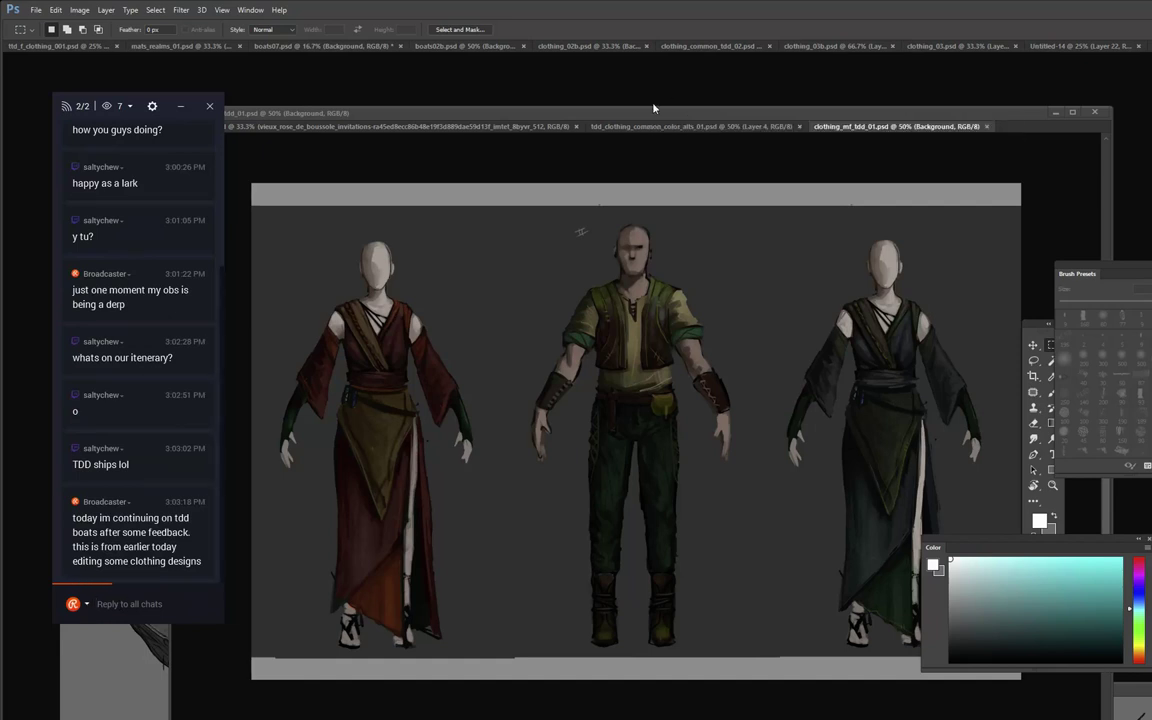
# Move the floating clothing document window off the boats07.psd canvas.
pyautogui.moveTo(654, 107); pyautogui.dragTo(615, 80)
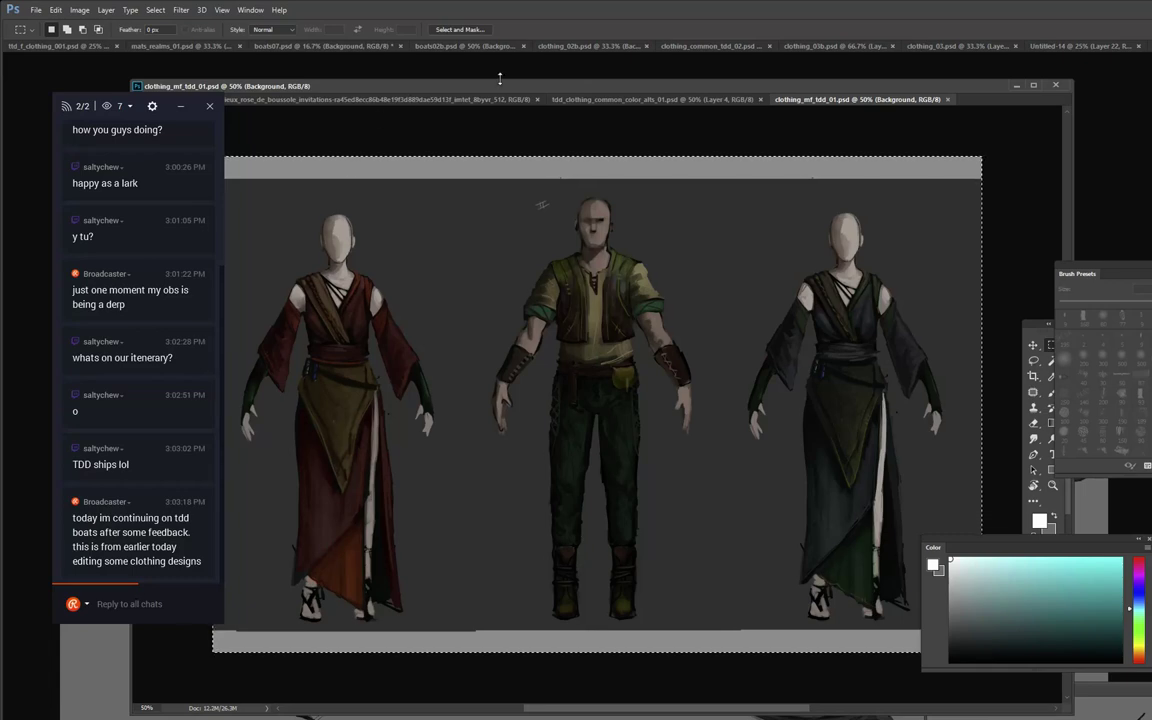
pyautogui.moveTo(450, 86)
pyautogui.mouseDown()
pyautogui.moveTo(0, 106)
pyautogui.moveTo(0, 54)
pyautogui.mouseUp()
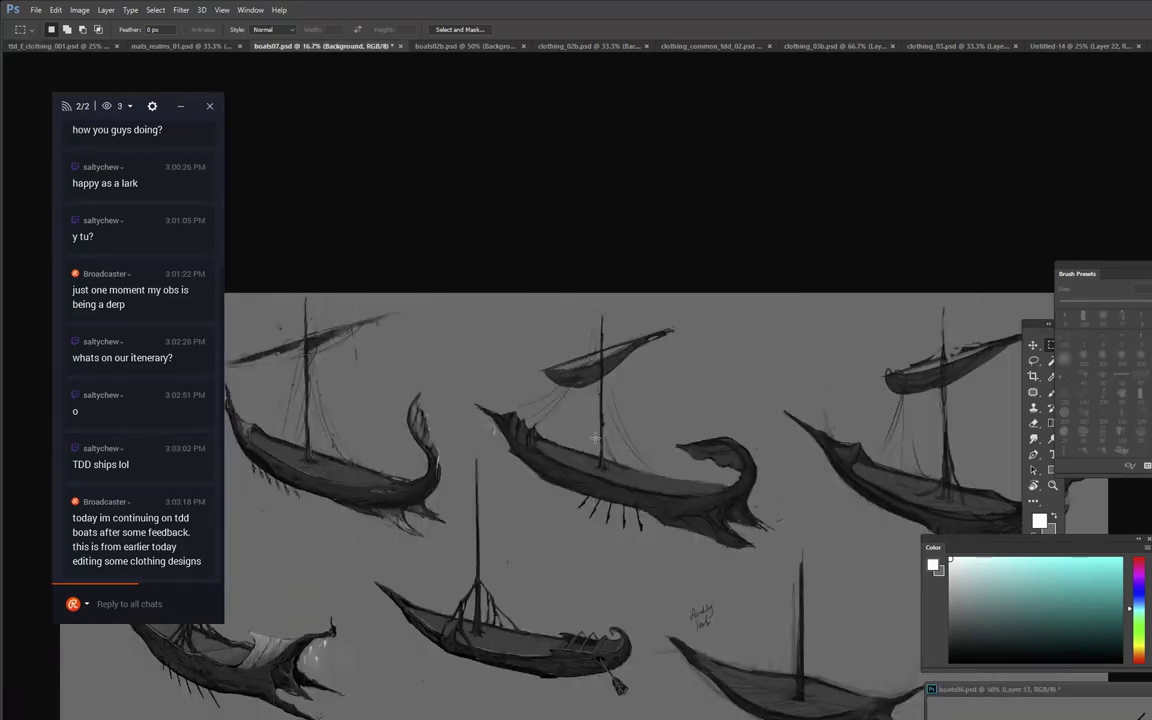
# Choose the Brush tool with the flat 25 px brush preset for writing near the upper boats.
pyautogui.moveTo(535, 395)
pyautogui.mouseDown()
pyautogui.moveTo(573, 393)
pyautogui.moveTo(722, 311)
pyautogui.moveTo(676, 447)
pyautogui.moveTo(635, 244)
pyautogui.moveTo(597, 481)
pyautogui.moveTo(538, 380)
pyautogui.mouseUp()
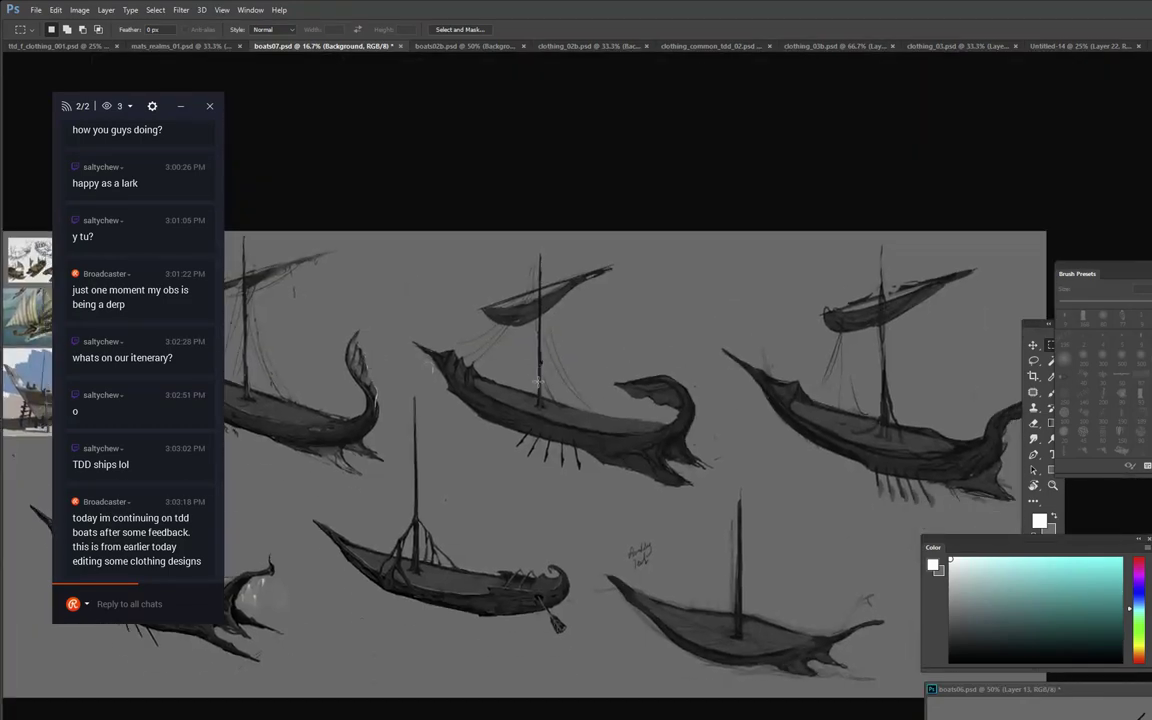
pyautogui.keyDown('ctrl'); pyautogui.click(496, 426); pyautogui.keyUp('ctrl')
pyautogui.moveTo(242, 360); pyautogui.dragTo(513, 408)
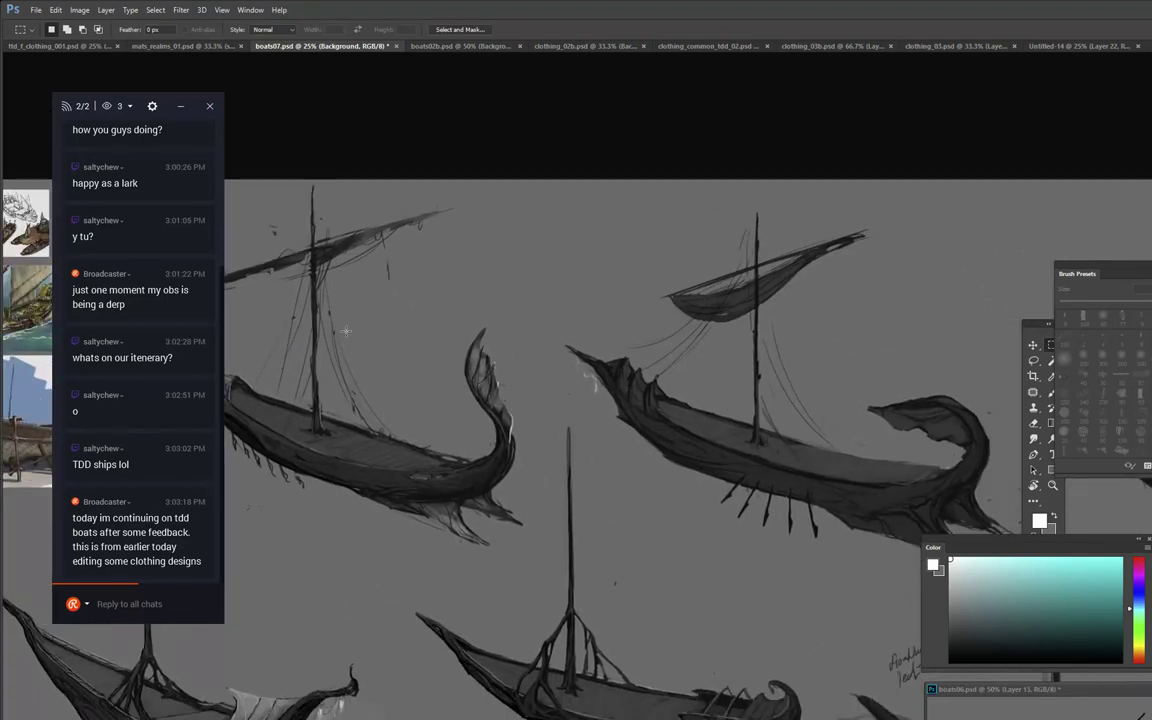
pyautogui.press('b')
pyautogui.rightClick(594, 208)
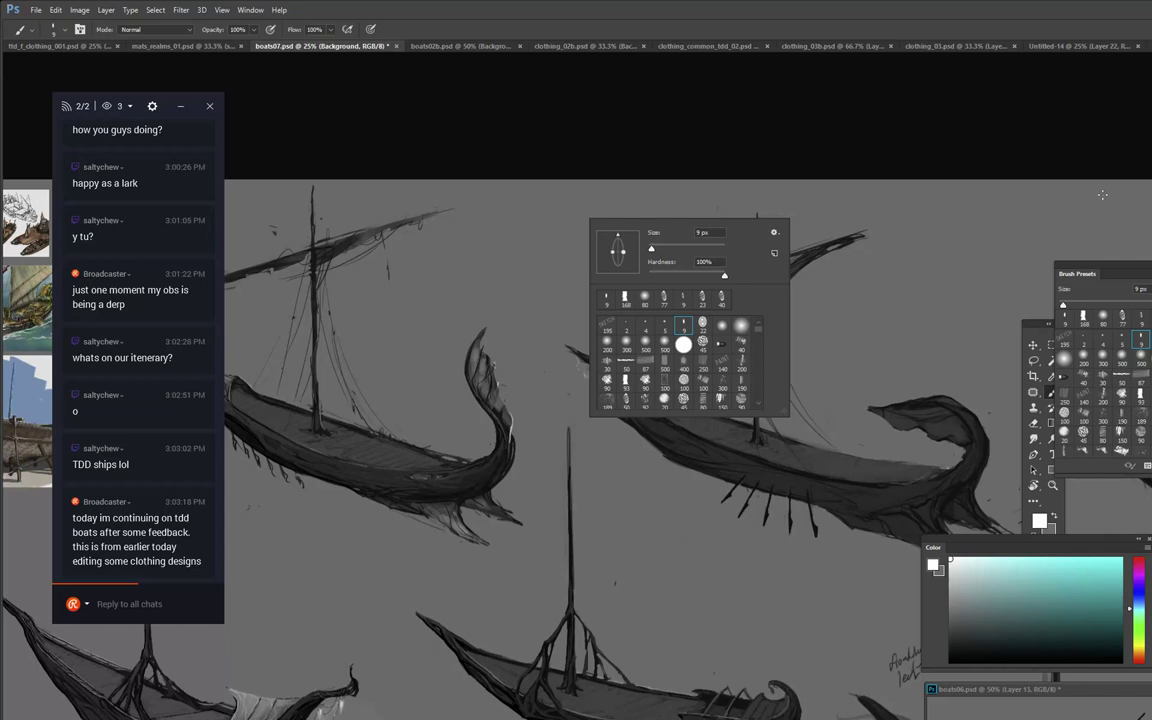
pyautogui.click(1150, 195)
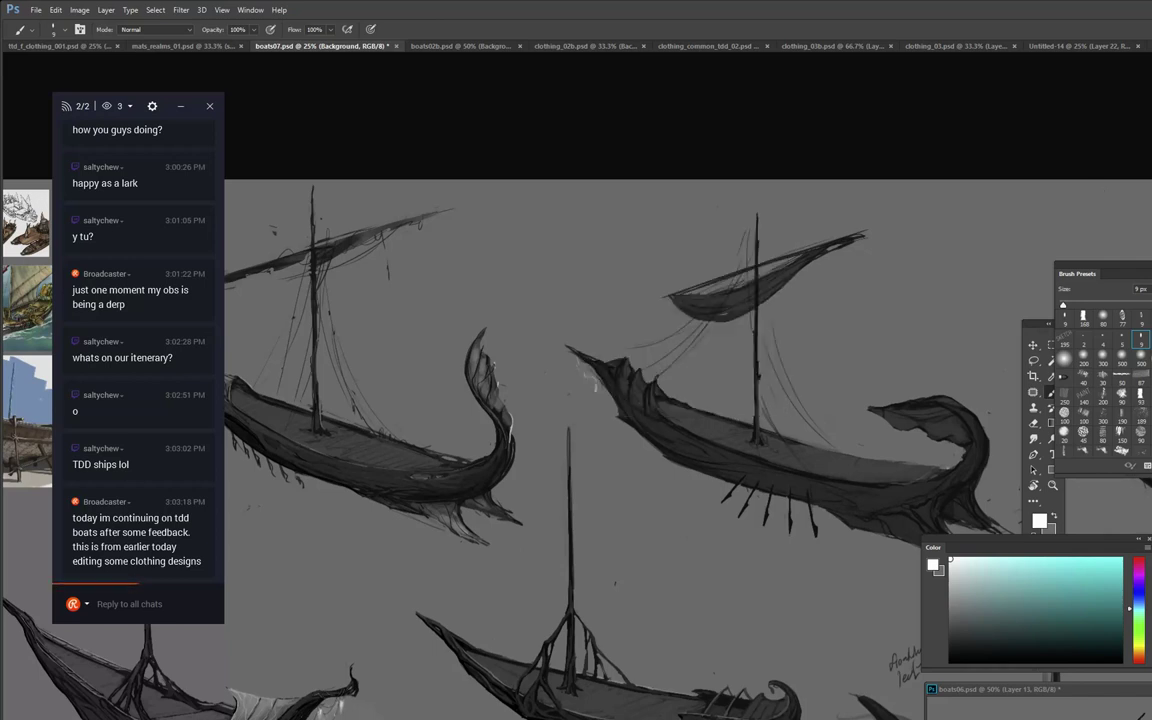
pyautogui.click(1150, 195)
pyautogui.click(1150, 250)
pyautogui.click(1150, 280)
# Handwrite "Whooooo" and "TDD BOATS" in white between the two upper boats.
pyautogui.click(556, 223)
pyautogui.moveTo(600, 215)
pyautogui.mouseDown()
pyautogui.moveTo(735, 239)
pyautogui.moveTo(714, 243)
pyautogui.mouseUp()
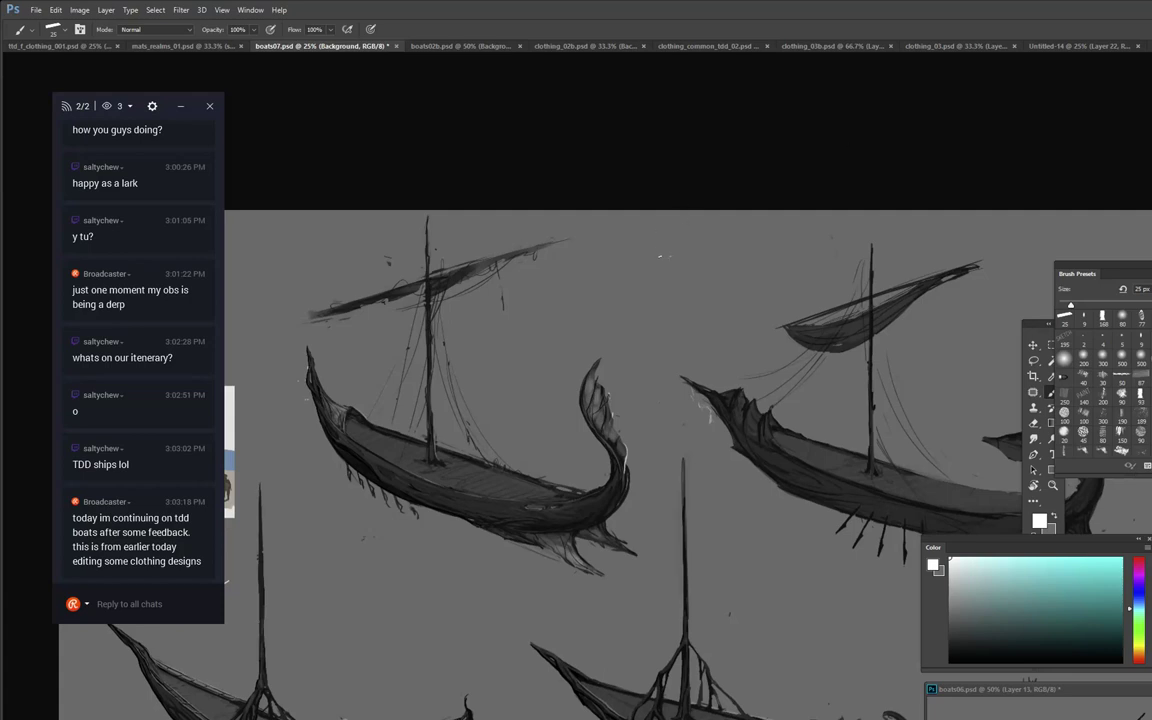
pyautogui.moveTo(625, 268)
pyautogui.mouseDown()
pyautogui.moveTo(626, 285)
pyautogui.moveTo(639, 268)
pyautogui.moveTo(643, 284)
pyautogui.moveTo(653, 276)
pyautogui.mouseUp()
pyautogui.hotkey('ctrl', 'z')
pyautogui.moveTo(661, 276); pyautogui.dragTo(693, 270)
pyautogui.moveTo(595, 317); pyautogui.dragTo(620, 304)
pyautogui.moveTo(607, 310)
pyautogui.mouseDown()
pyautogui.moveTo(607, 327)
pyautogui.moveTo(633, 312)
pyautogui.moveTo(630, 322)
pyautogui.mouseUp()
pyautogui.rightClick(670, 321)
pyautogui.press('Escape')
pyautogui.moveTo(650, 306)
pyautogui.mouseDown()
pyautogui.moveTo(651, 320)
pyautogui.moveTo(685, 303)
pyautogui.mouseUp()
pyautogui.click(683, 317)
pyautogui.moveTo(689, 303); pyautogui.dragTo(699, 314)
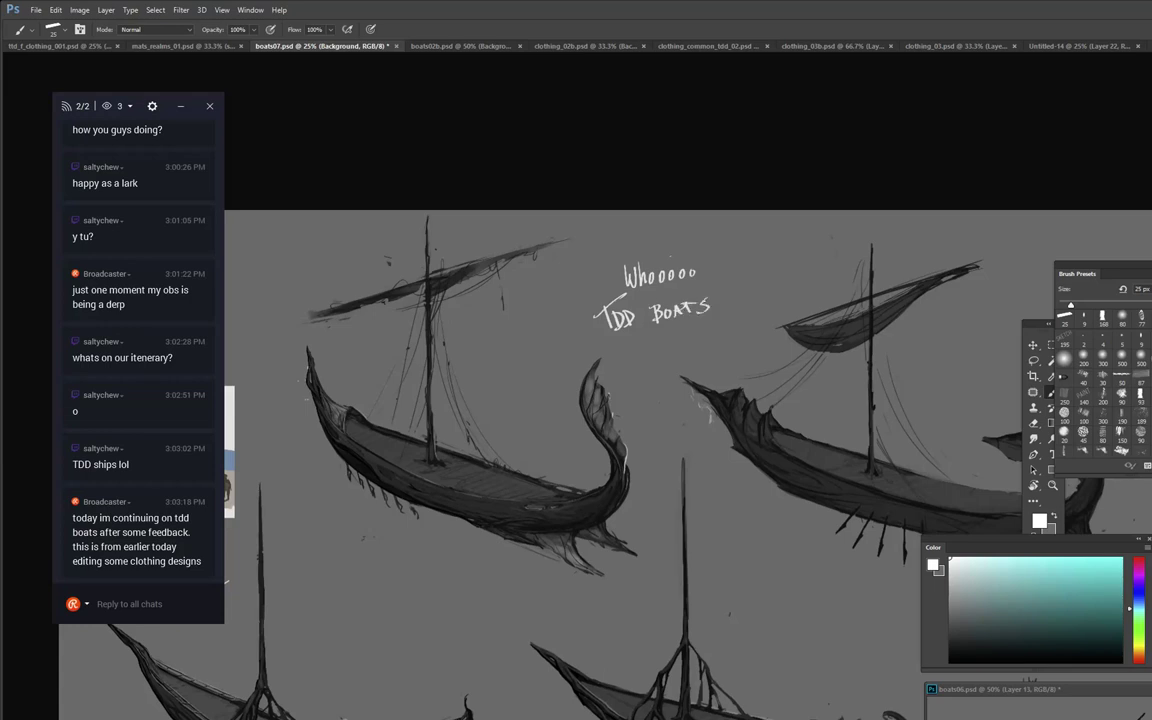
# Handwrite "ROUND 2" in white below the TDD BOATS lettering.
pyautogui.moveTo(627, 342); pyautogui.dragTo(630, 366)
pyautogui.moveTo(628, 343)
pyautogui.mouseDown()
pyautogui.moveTo(638, 360)
pyautogui.moveTo(642, 346)
pyautogui.mouseUp()
pyautogui.moveTo(646, 344); pyautogui.dragTo(658, 345)
pyautogui.moveTo(660, 355)
pyautogui.mouseDown()
pyautogui.moveTo(661, 343)
pyautogui.moveTo(670, 354)
pyautogui.mouseUp()
pyautogui.moveTo(670, 342)
pyautogui.mouseDown()
pyautogui.moveTo(676, 351)
pyautogui.moveTo(711, 337)
pyautogui.mouseUp()
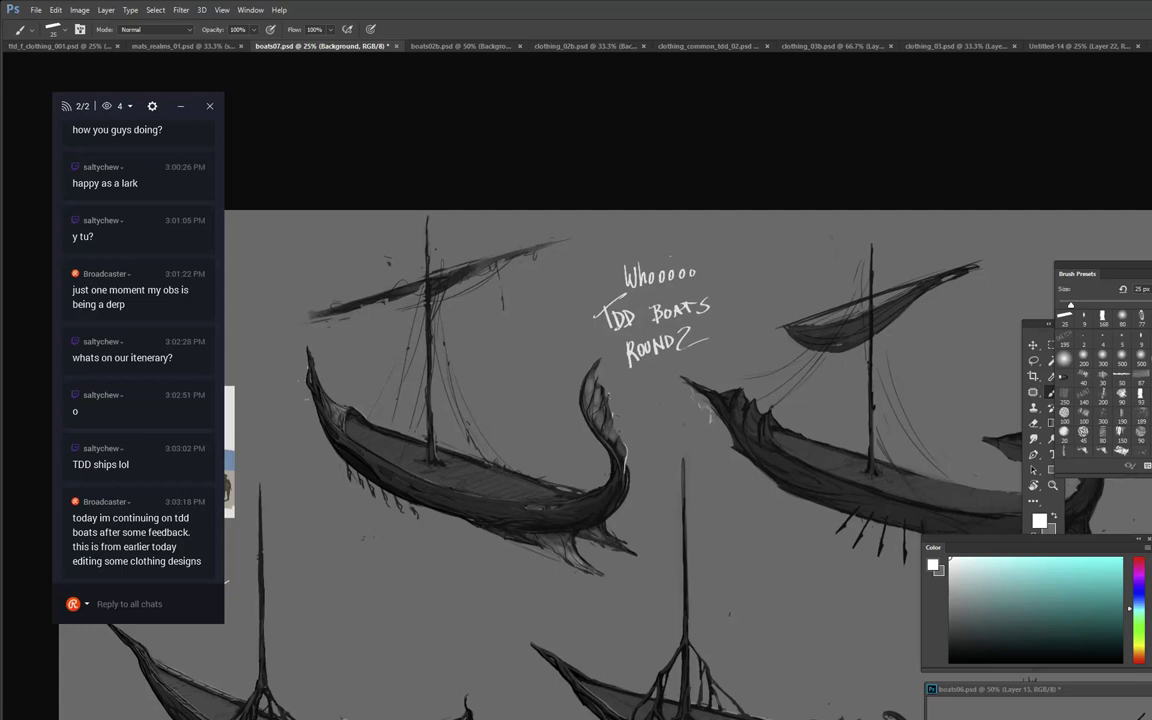
# Erase the white handwritten lettering between the two upper boats.
pyautogui.hotkey('alt', 'Tab')
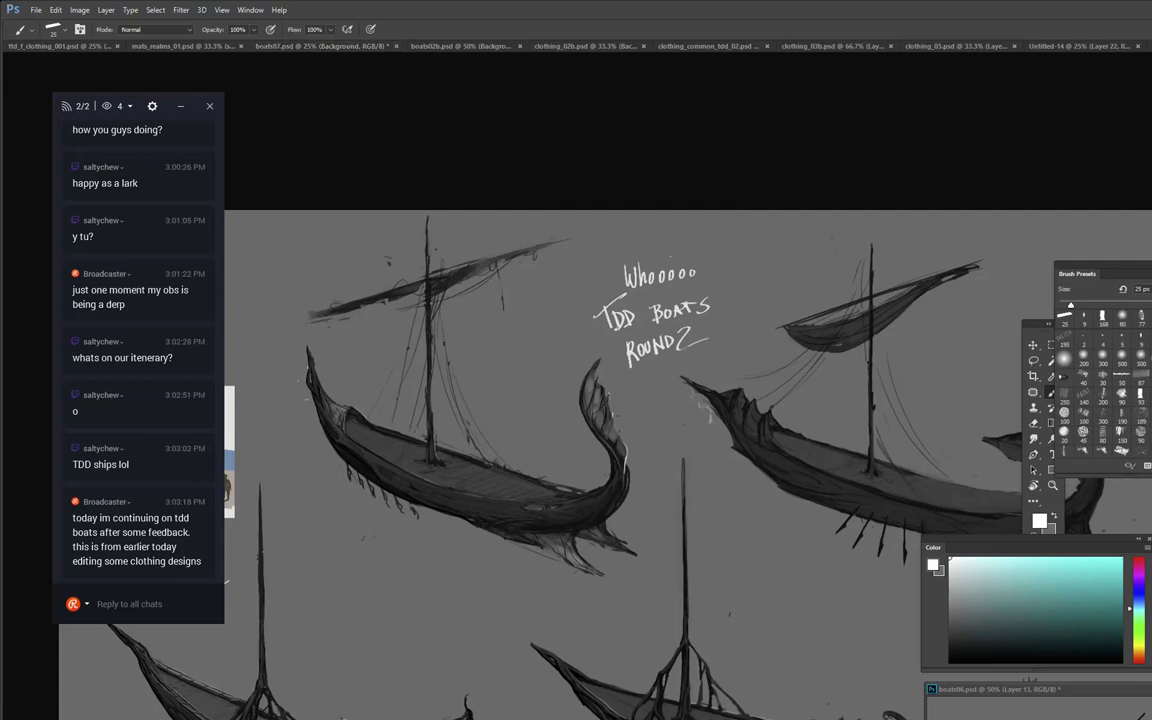
pyautogui.click(629, 227)
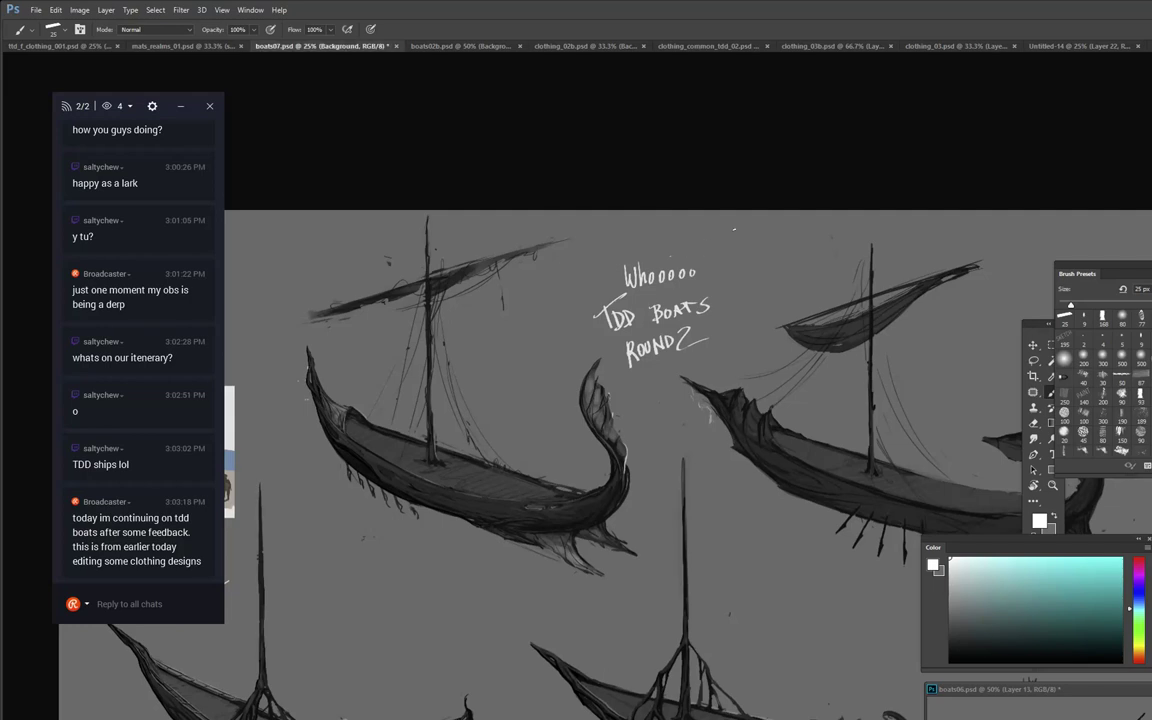
pyautogui.press('e')
pyautogui.moveTo(628, 272)
pyautogui.mouseDown()
pyautogui.moveTo(656, 292)
pyautogui.moveTo(632, 270)
pyautogui.moveTo(601, 318)
pyautogui.moveTo(640, 368)
pyautogui.moveTo(686, 247)
pyautogui.moveTo(690, 332)
pyautogui.moveTo(754, 237)
pyautogui.mouseUp()
pyautogui.moveTo(605, 331); pyautogui.dragTo(717, 260)
# Sample dark greys from the upper boat's deck for the brush and add a new layer.
pyautogui.press('z')
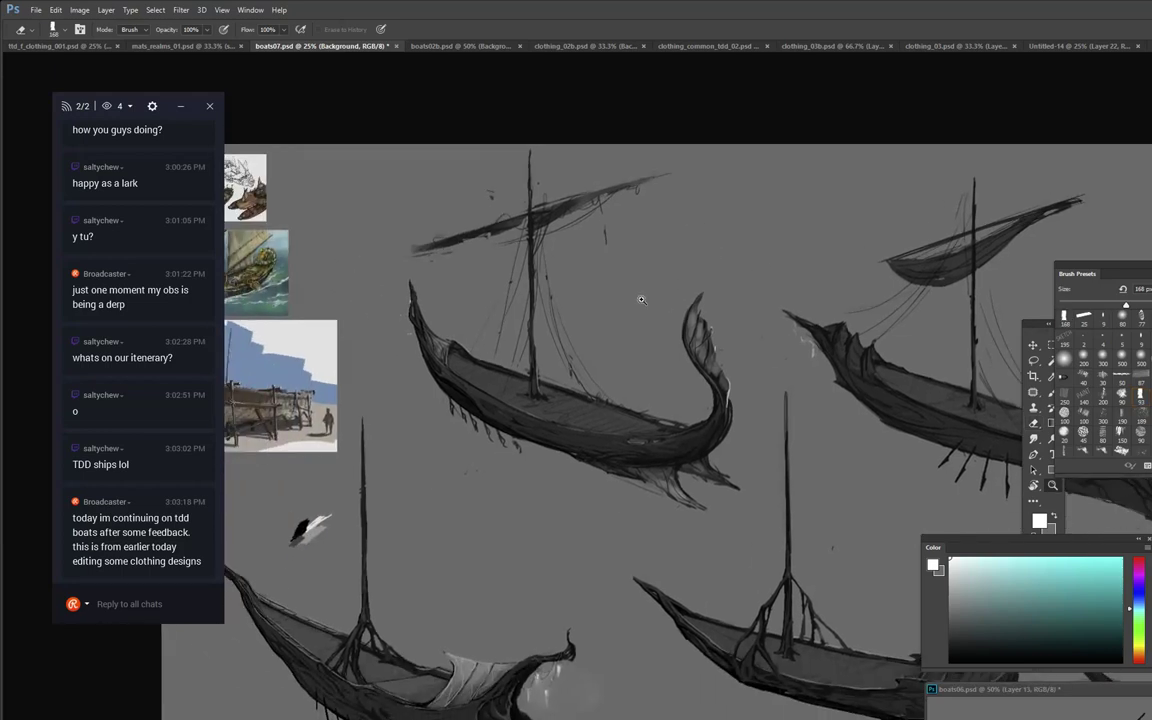
pyautogui.click(648, 302)
pyautogui.press('e')
pyautogui.moveTo(704, 312); pyautogui.dragTo(746, 314)
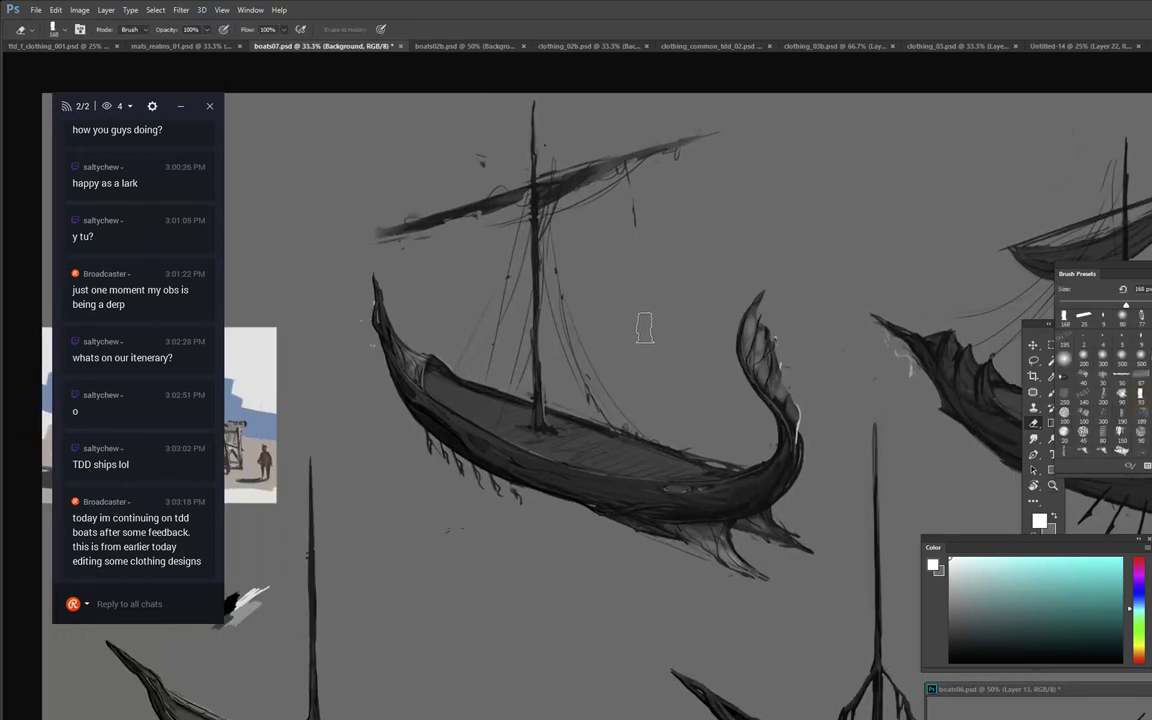
pyautogui.press('b')
pyautogui.keyDown('alt'); pyautogui.click(553, 420); pyautogui.keyUp('alt')
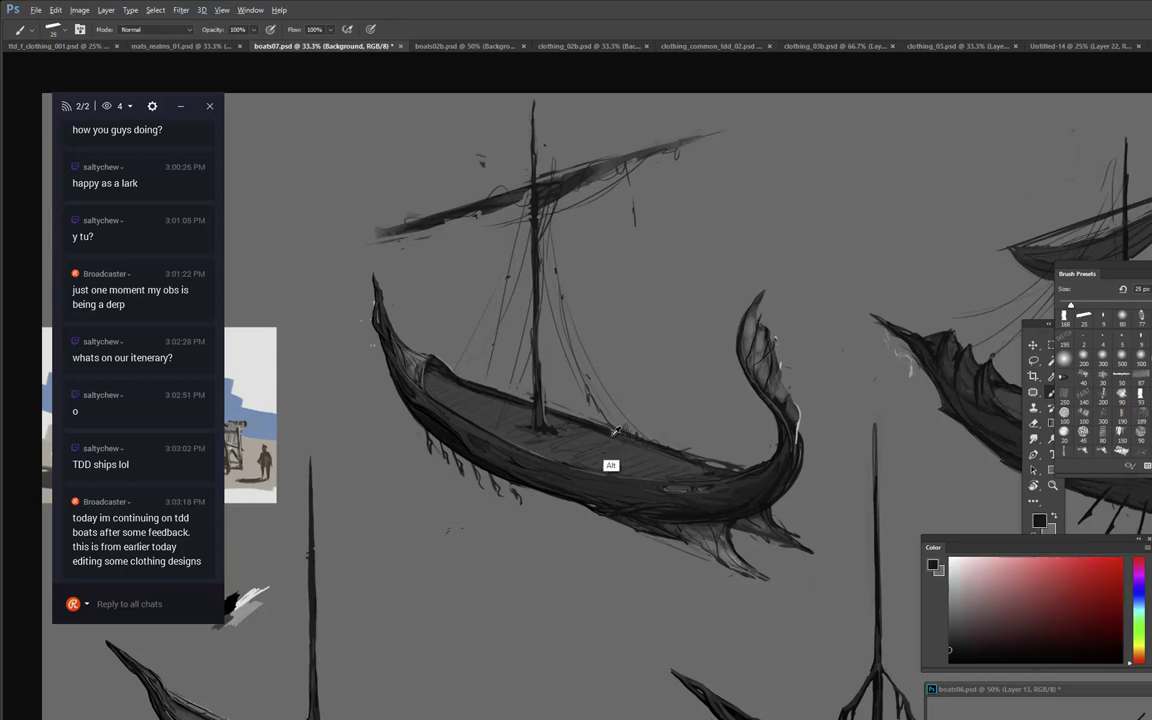
pyautogui.keyDown('alt'); pyautogui.click(613, 437); pyautogui.keyUp('alt')
pyautogui.moveTo(614, 442); pyautogui.dragTo(576, 458)
pyautogui.keyDown('alt'); pyautogui.click(609, 431); pyautogui.keyUp('alt')
pyautogui.hotkey('ctrl', 'alt', 'shift', 'n')
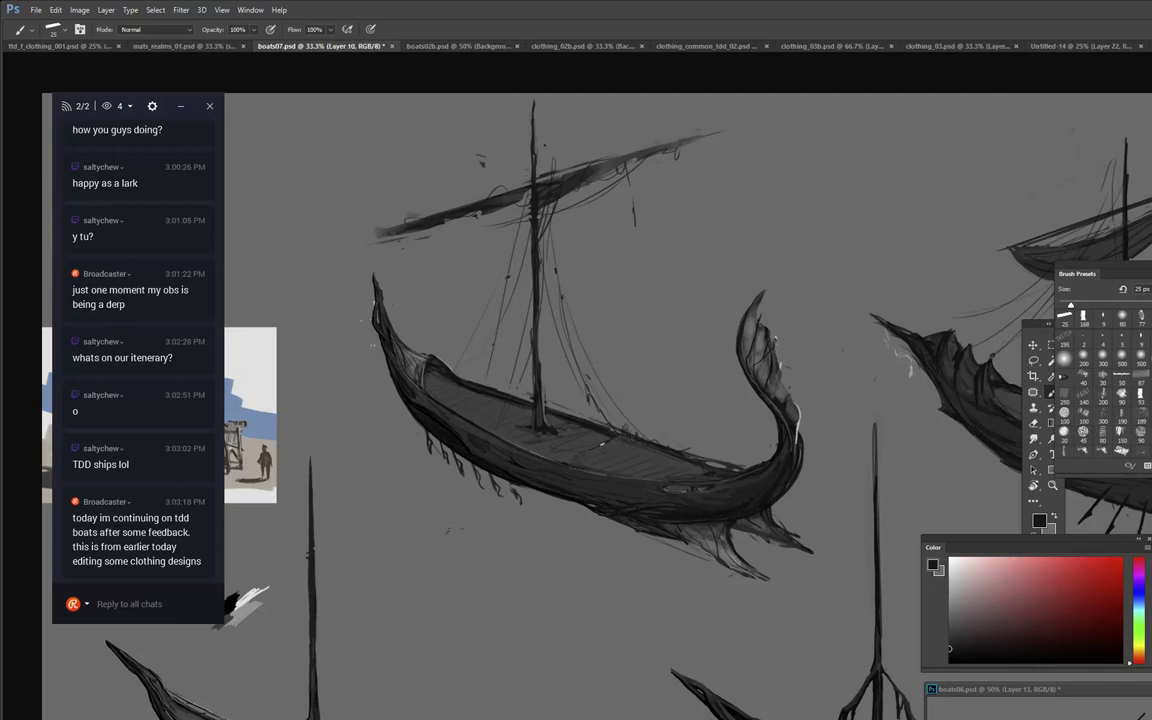
# Sketch dark plank lines across the rear deck of the upper boat, sampling nearby greys.
pyautogui.moveTo(565, 462); pyautogui.dragTo(611, 441)
pyautogui.hotkey('ctrl', 'z')
pyautogui.moveTo(672, 456); pyautogui.dragTo(622, 476)
pyautogui.moveTo(625, 463); pyautogui.dragTo(643, 476)
pyautogui.keyDown('alt'); pyautogui.click(646, 474); pyautogui.keyUp('alt')
pyautogui.keyDown('alt'); pyautogui.click(603, 455); pyautogui.keyUp('alt')
# Move the colour controls beside the boat, switch them to a grayscale slider and set K to 81%.
pyautogui.moveTo(1023, 541); pyautogui.dragTo(900, 95)
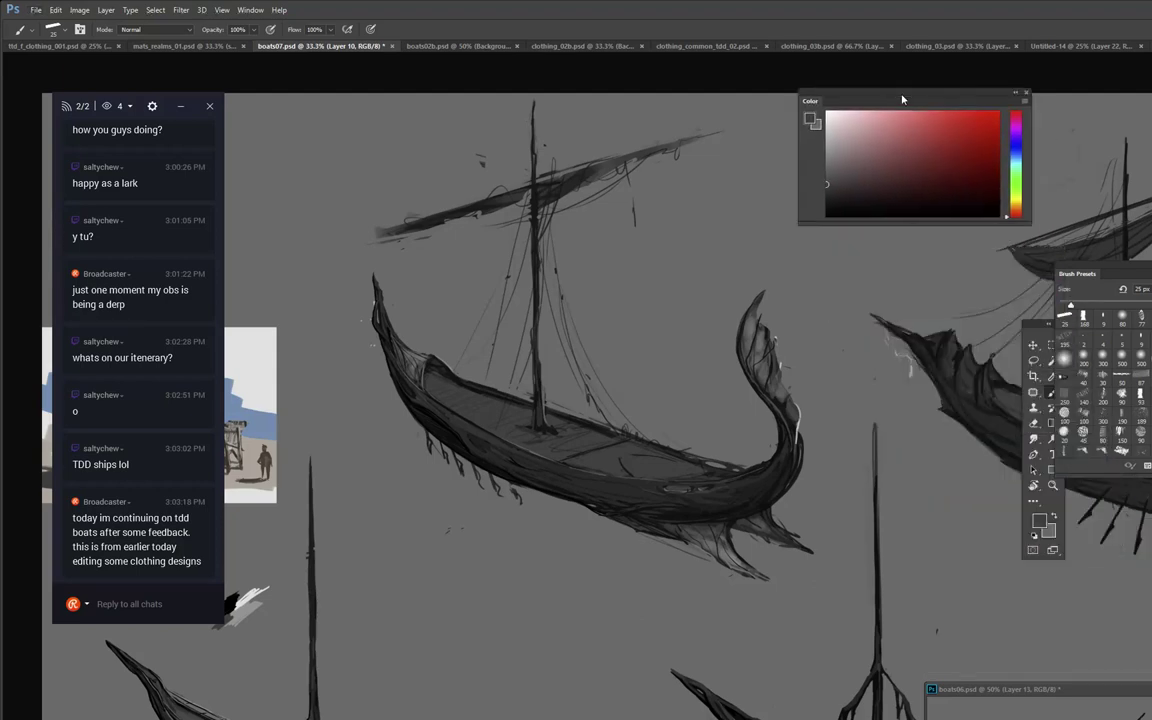
pyautogui.click(1024, 101)
pyautogui.click(1070, 114)
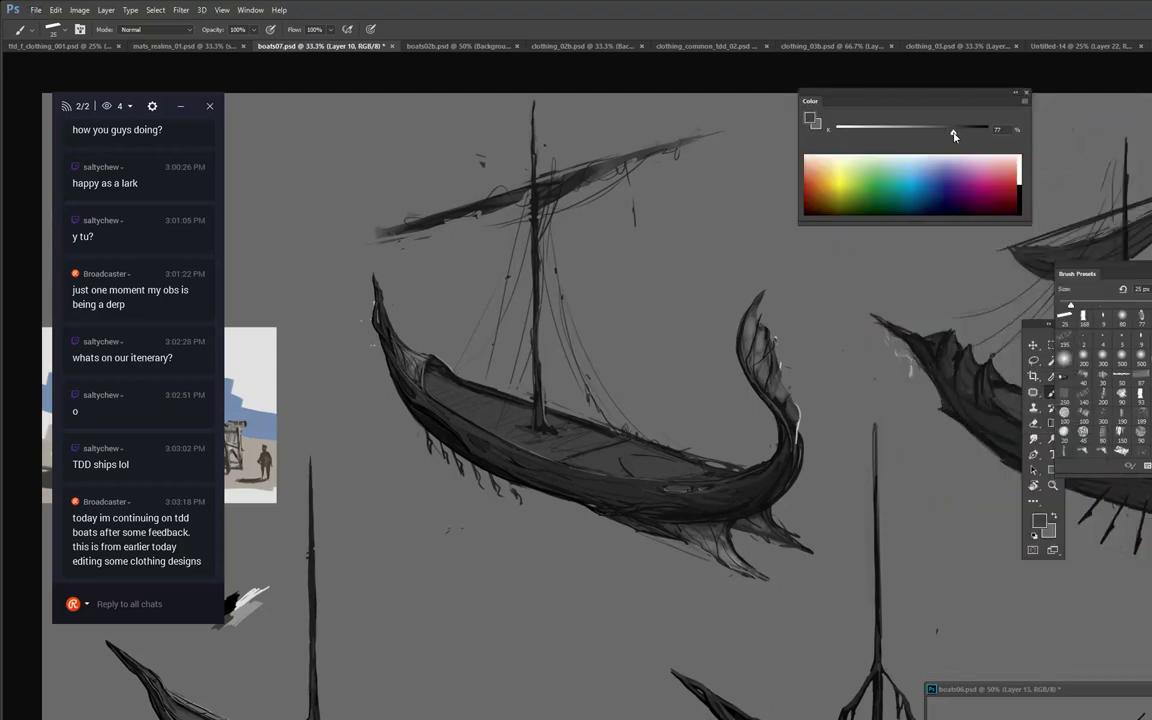
pyautogui.moveTo(953, 135); pyautogui.dragTo(958, 133)
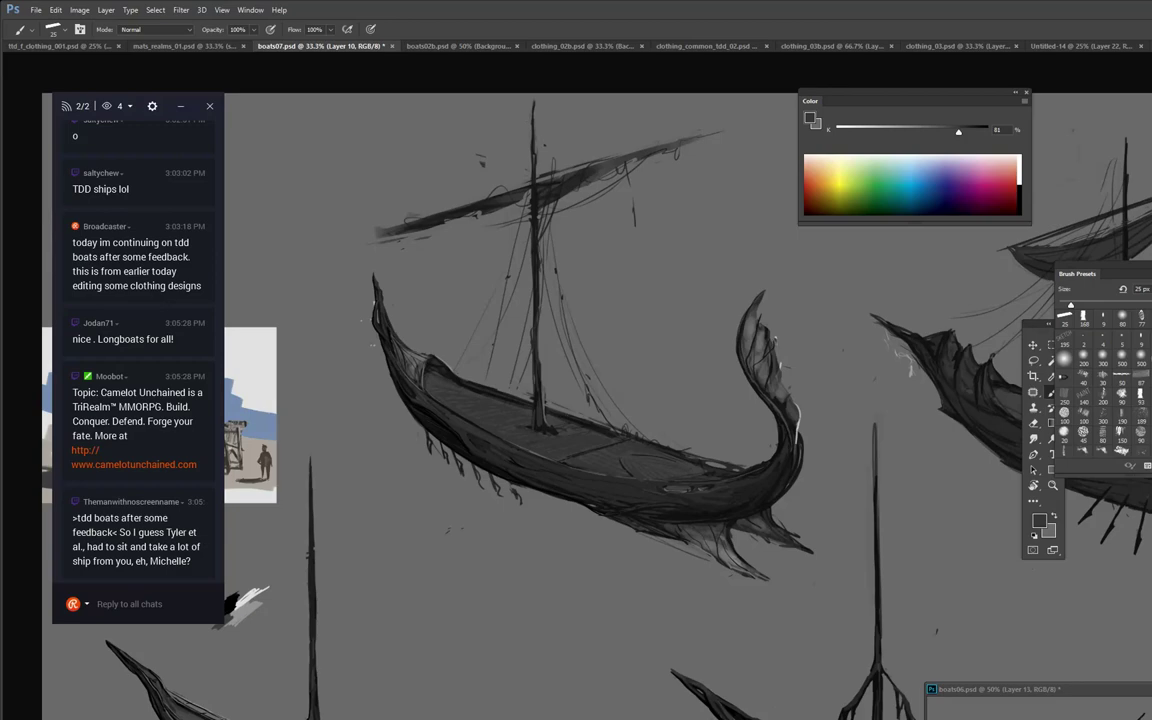
# Enlarge the boats06.psd window over the canvas, examine its earlier boat designs, and move it away.
pyautogui.moveTo(1052, 690); pyautogui.dragTo(700, 301)
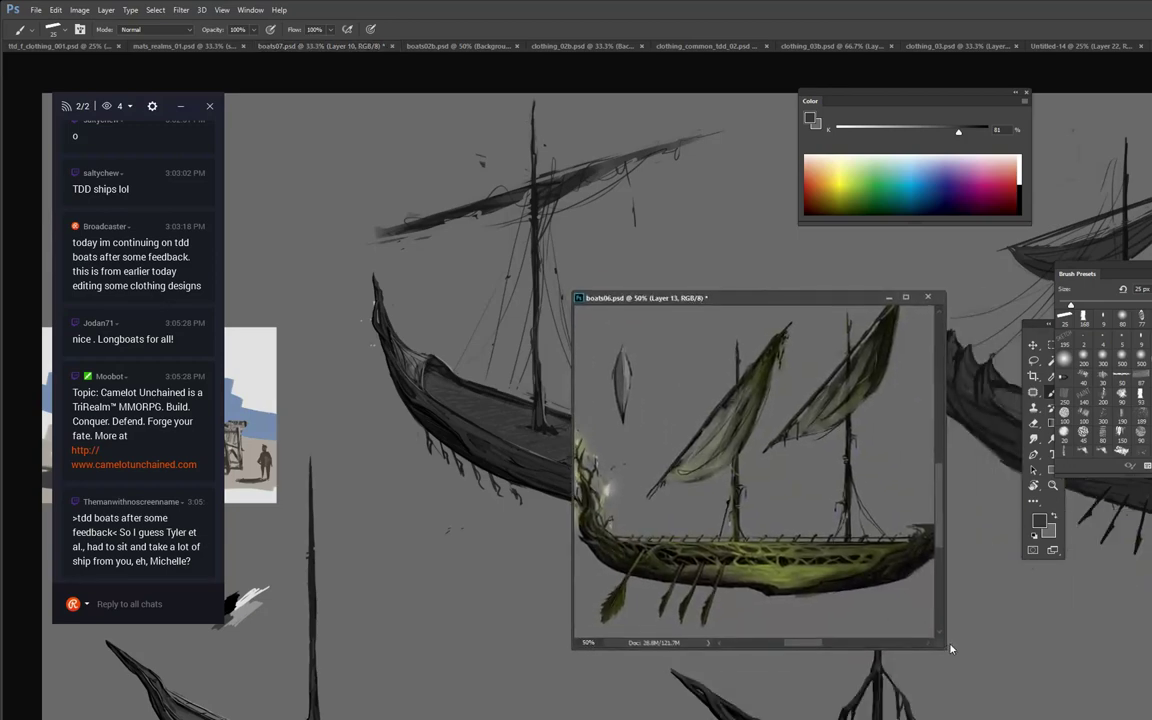
pyautogui.moveTo(943, 650); pyautogui.dragTo(1087, 696)
pyautogui.press('z')
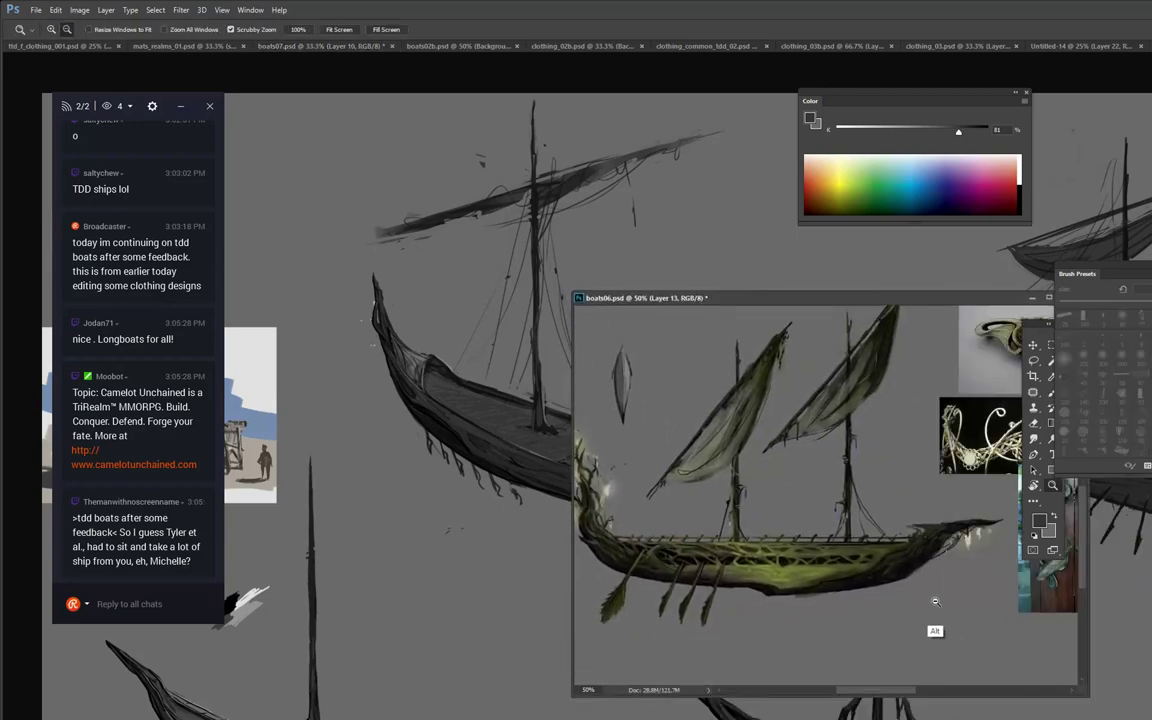
pyautogui.keyDown('alt'); pyautogui.click(936, 604); pyautogui.keyUp('alt')
pyautogui.keyDown('alt'); pyautogui.click(936, 604); pyautogui.keyUp('alt')
pyautogui.moveTo(905, 413)
pyautogui.mouseDown()
pyautogui.moveTo(721, 382)
pyautogui.moveTo(747, 368)
pyautogui.moveTo(949, 432)
pyautogui.mouseUp()
pyautogui.keyDown('ctrl'); pyautogui.click(751, 365); pyautogui.keyUp('ctrl')
pyautogui.keyDown('ctrl'); pyautogui.click(753, 364); pyautogui.keyUp('ctrl')
pyautogui.press('b')
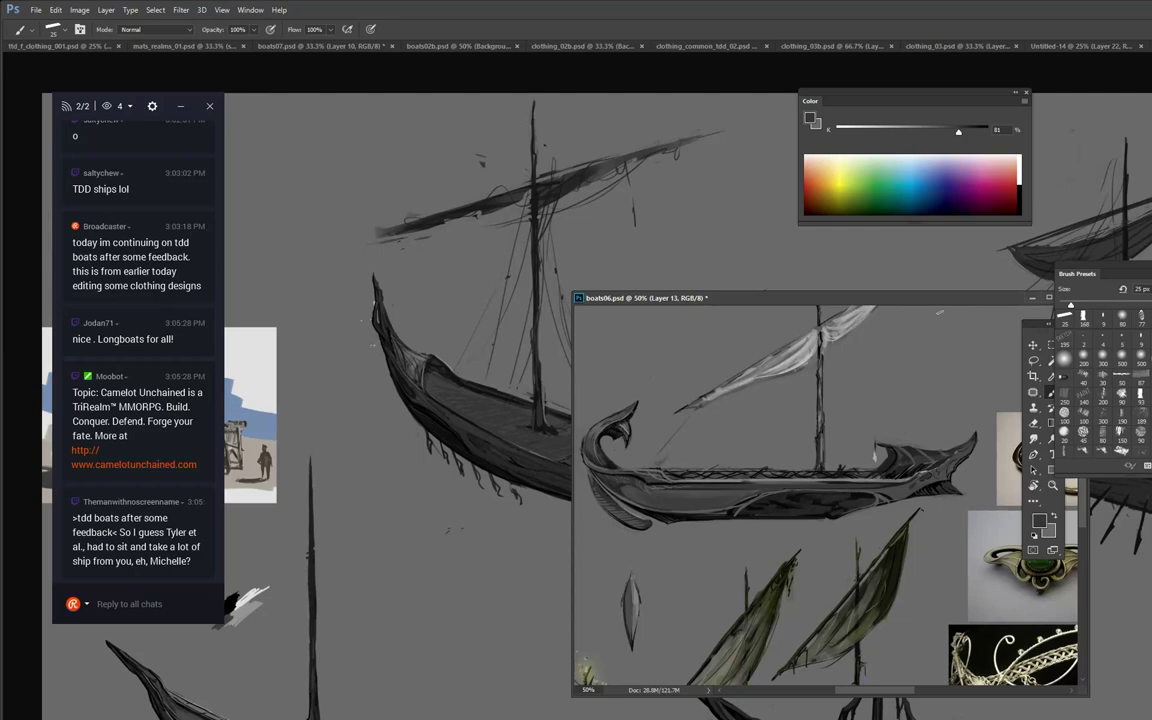
pyautogui.moveTo(846, 300); pyautogui.dragTo(5, 110)
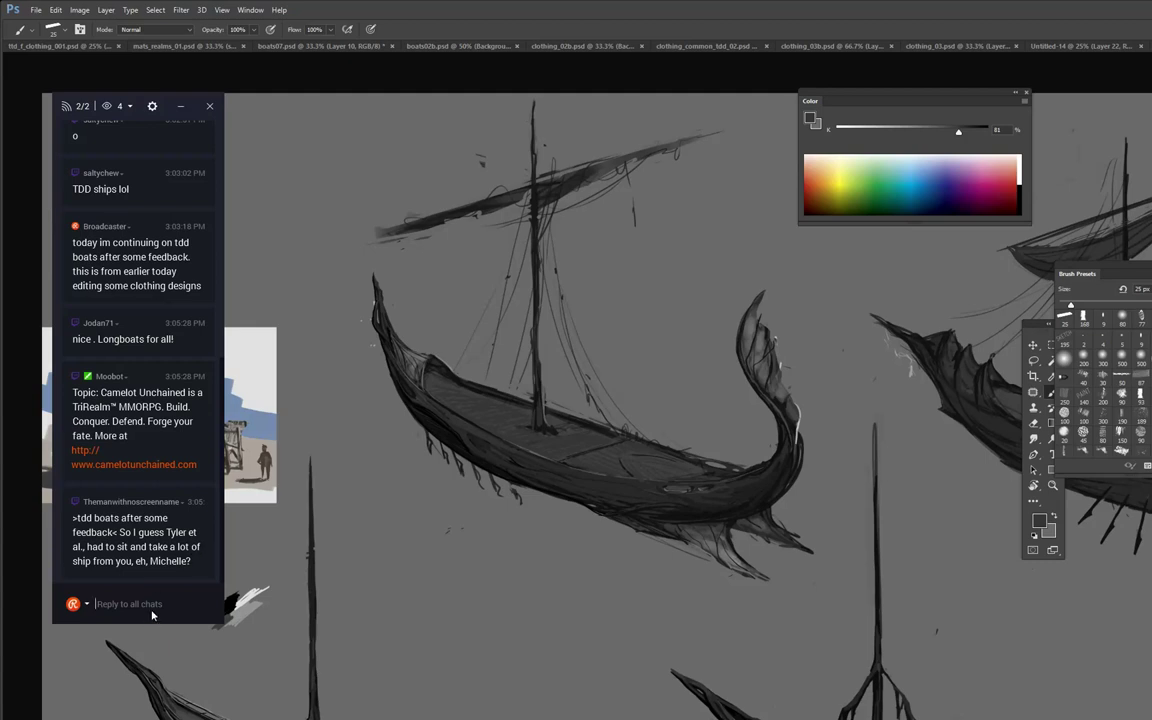
# Reply "lol" in the stream chat and sample a mid grey from the upper boat's curled stern.
pyautogui.write('(')
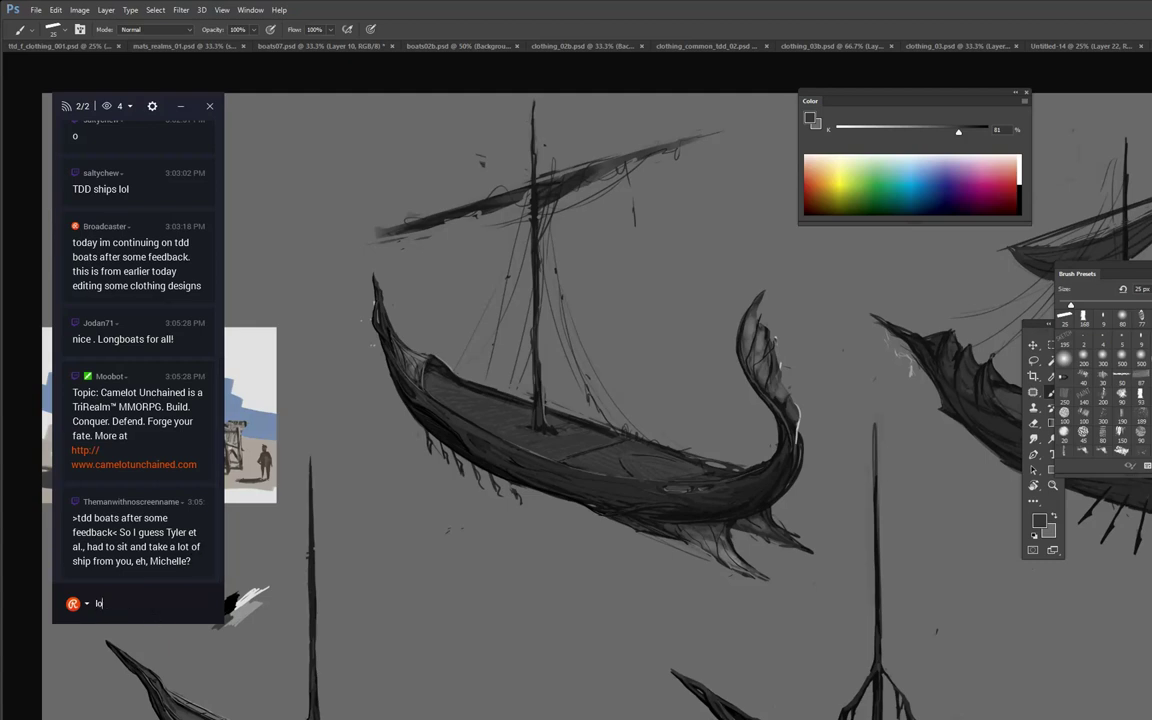
pyautogui.press('Return')
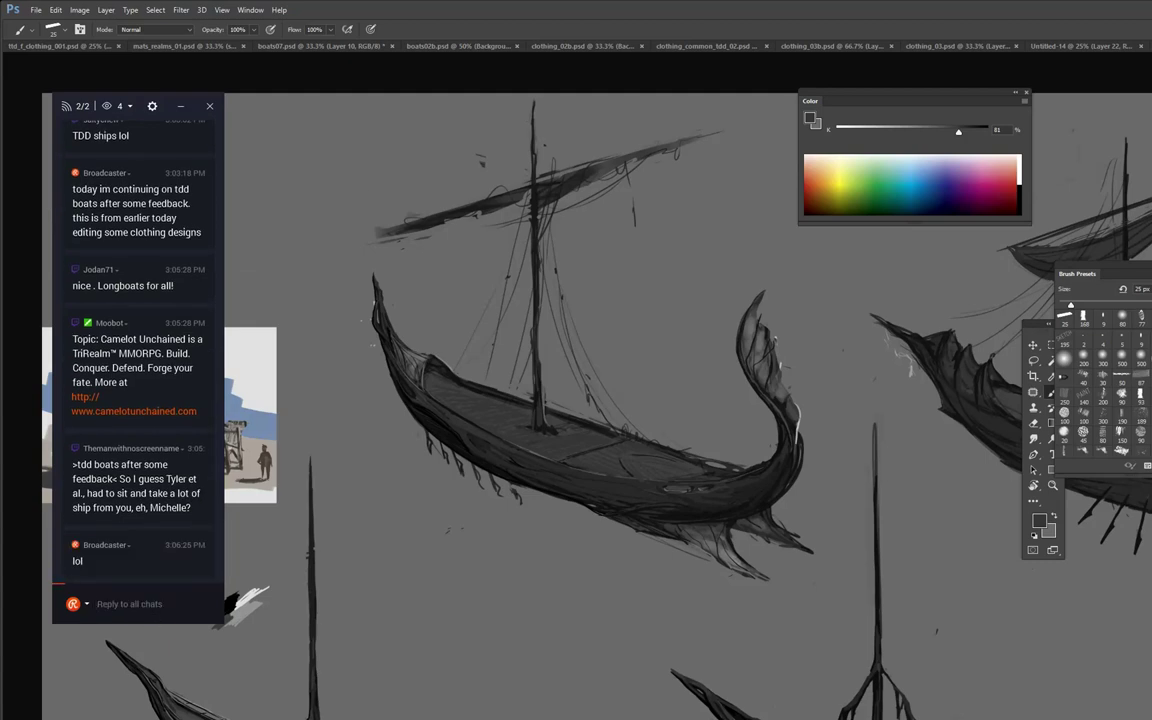
pyautogui.keyDown('alt'); pyautogui.click(767, 330); pyautogui.keyUp('alt')
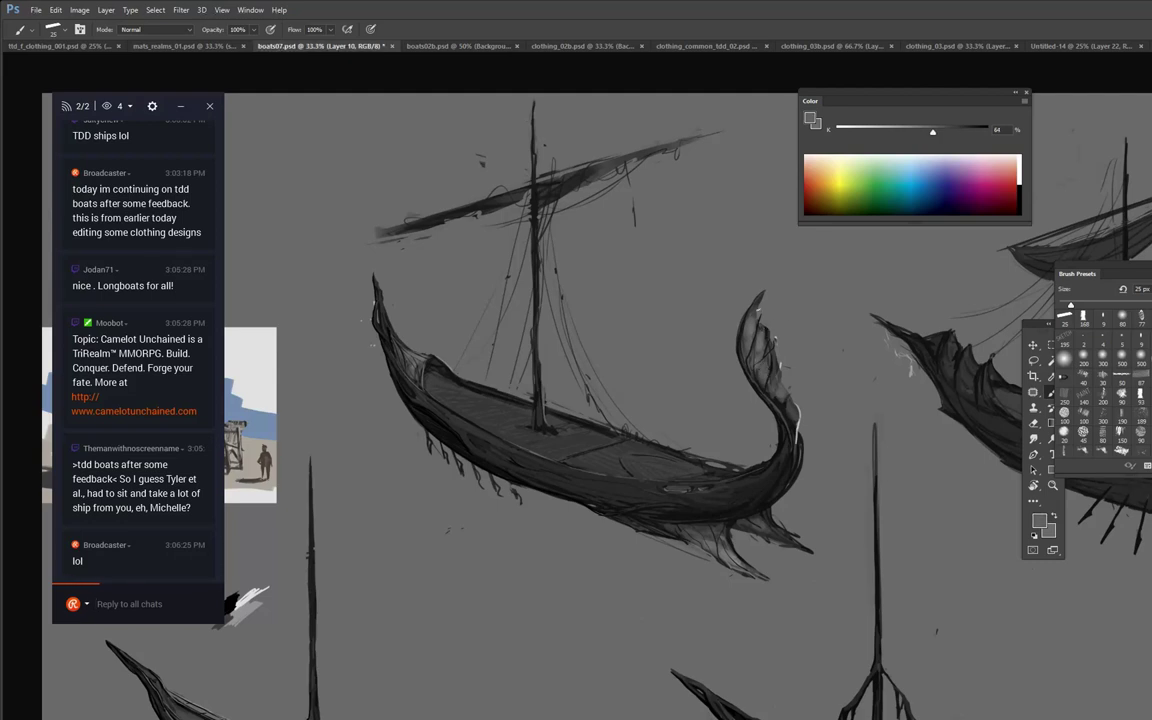
# Examine the earlier boat designs and ornament reference photos in boats06.psd, move its window clear of the boat, and return to boats07.psd.
pyautogui.moveTo(996, 715); pyautogui.dragTo(984, 477)
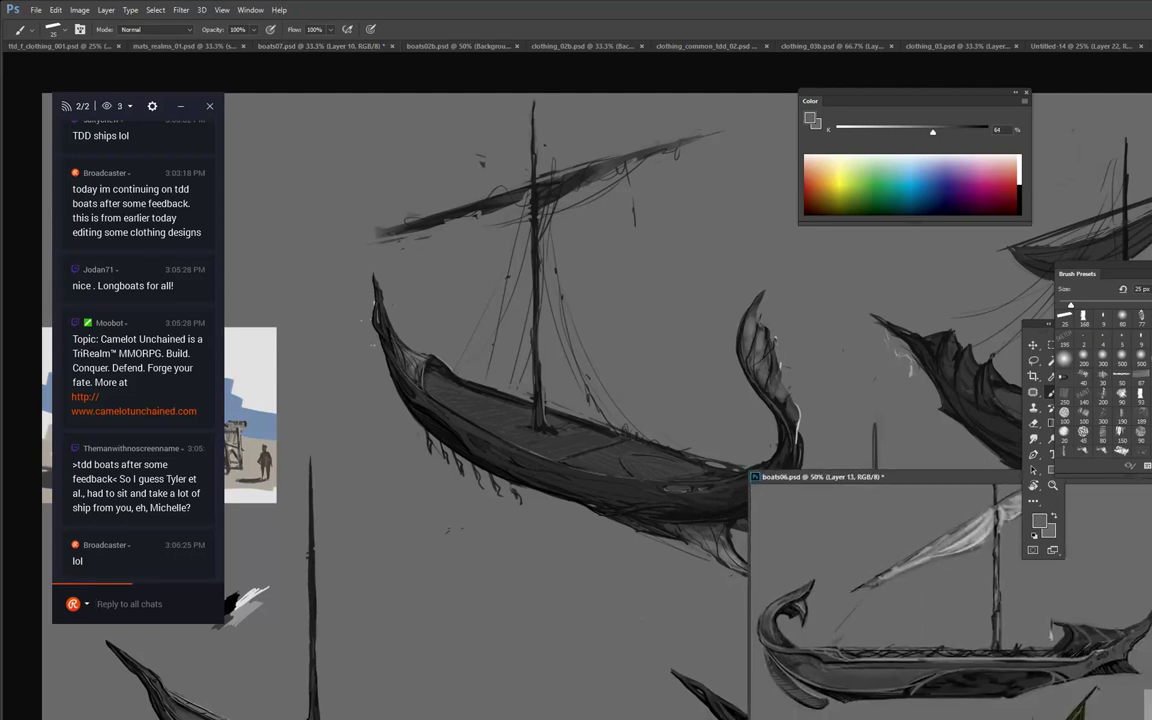
pyautogui.moveTo(1120, 695); pyautogui.dragTo(1075, 535)
pyautogui.moveTo(1070, 695); pyautogui.dragTo(936, 604)
pyautogui.moveTo(1082, 653); pyautogui.dragTo(775, 655)
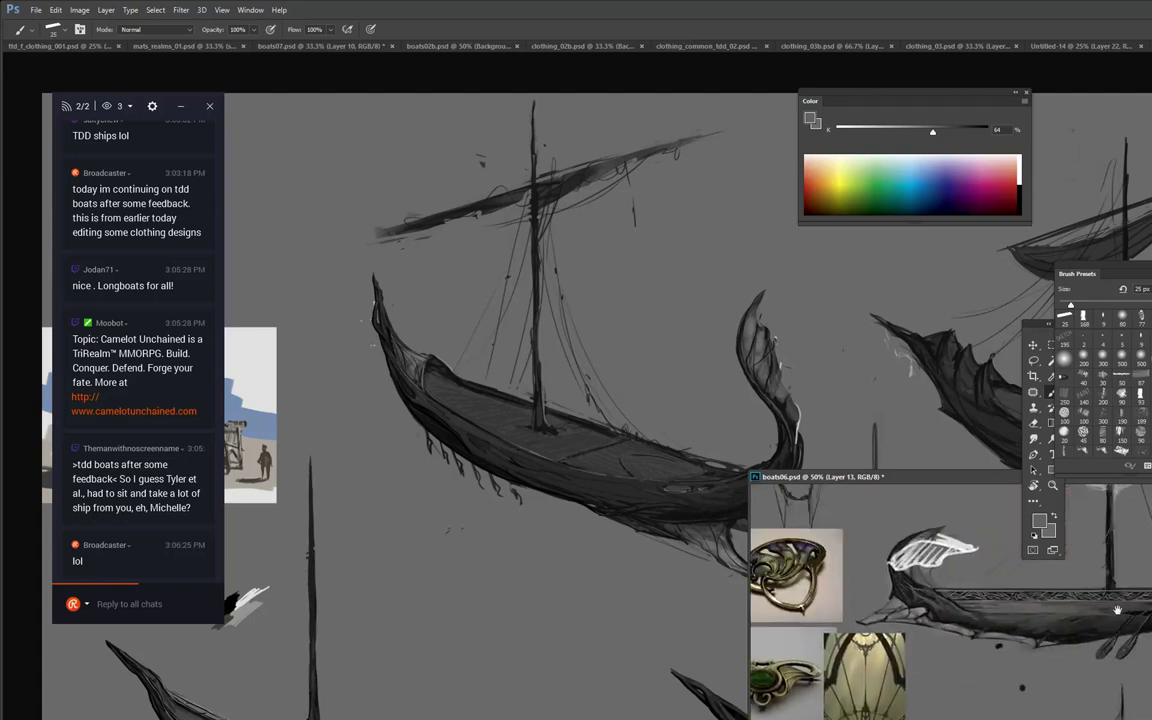
pyautogui.moveTo(1116, 609); pyautogui.dragTo(1040, 618)
pyautogui.moveTo(918, 628); pyautogui.dragTo(896, 660)
pyautogui.moveTo(1009, 713); pyautogui.dragTo(1100, 671)
pyautogui.moveTo(872, 711); pyautogui.dragTo(899, 719)
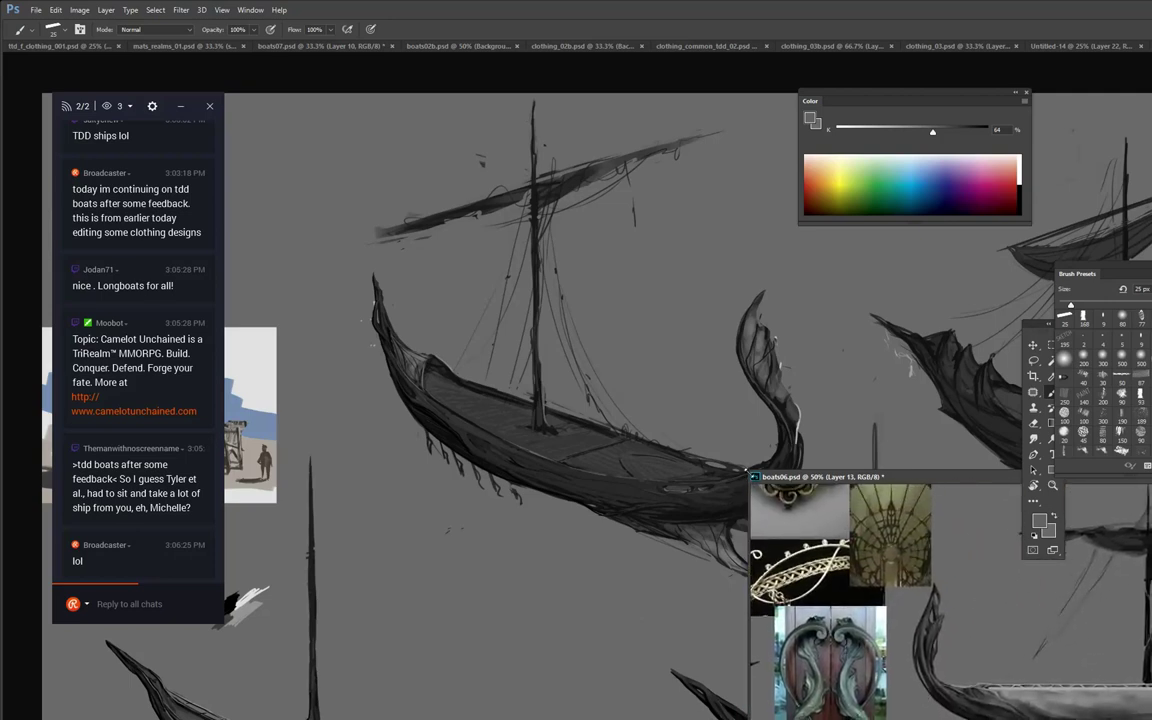
pyautogui.moveTo(748, 472); pyautogui.dragTo(988, 522)
pyautogui.press('z')
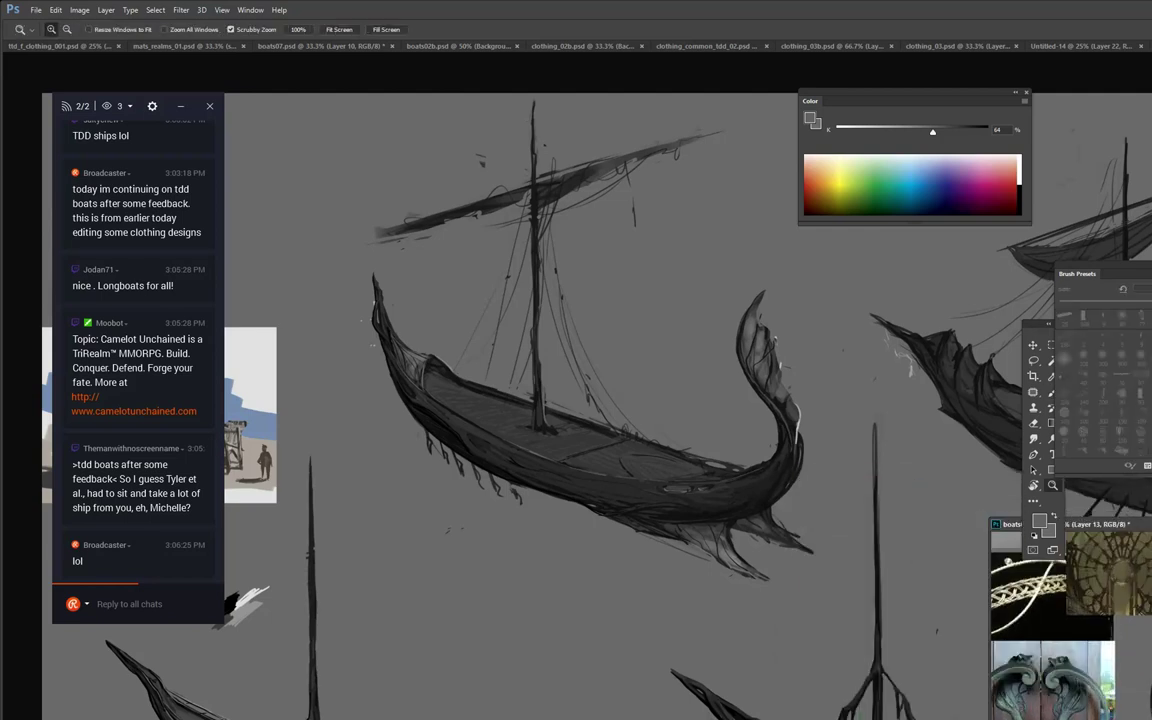
pyautogui.moveTo(1105, 650); pyautogui.dragTo(1043, 642)
pyautogui.click(791, 412)
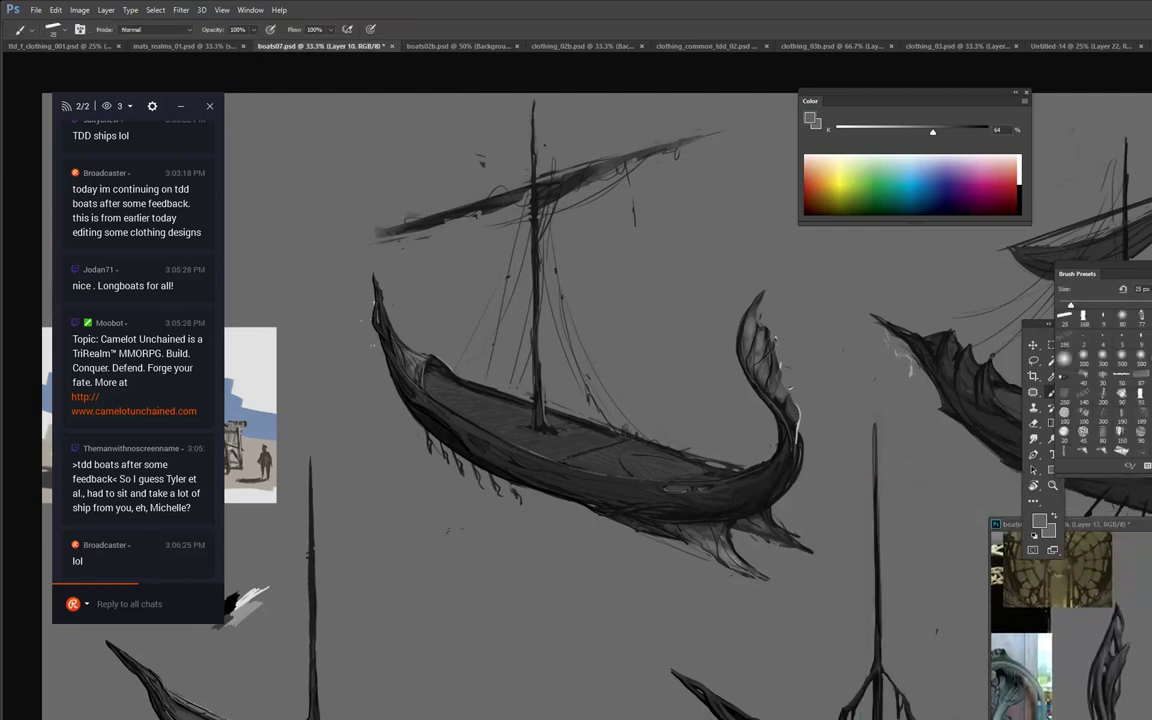
# Zoom in on the upper boat, sample dark greys from its hull, and darken the side below the bow.
pyautogui.keyDown('alt'); pyautogui.click(762, 421); pyautogui.keyUp('alt')
pyautogui.keyDown('alt'); pyautogui.click(430, 442); pyautogui.keyUp('alt')
pyautogui.keyDown('ctrl'); pyautogui.click(429, 420); pyautogui.keyUp('ctrl')
pyautogui.keyDown('alt'); pyautogui.click(428, 428); pyautogui.keyUp('alt')
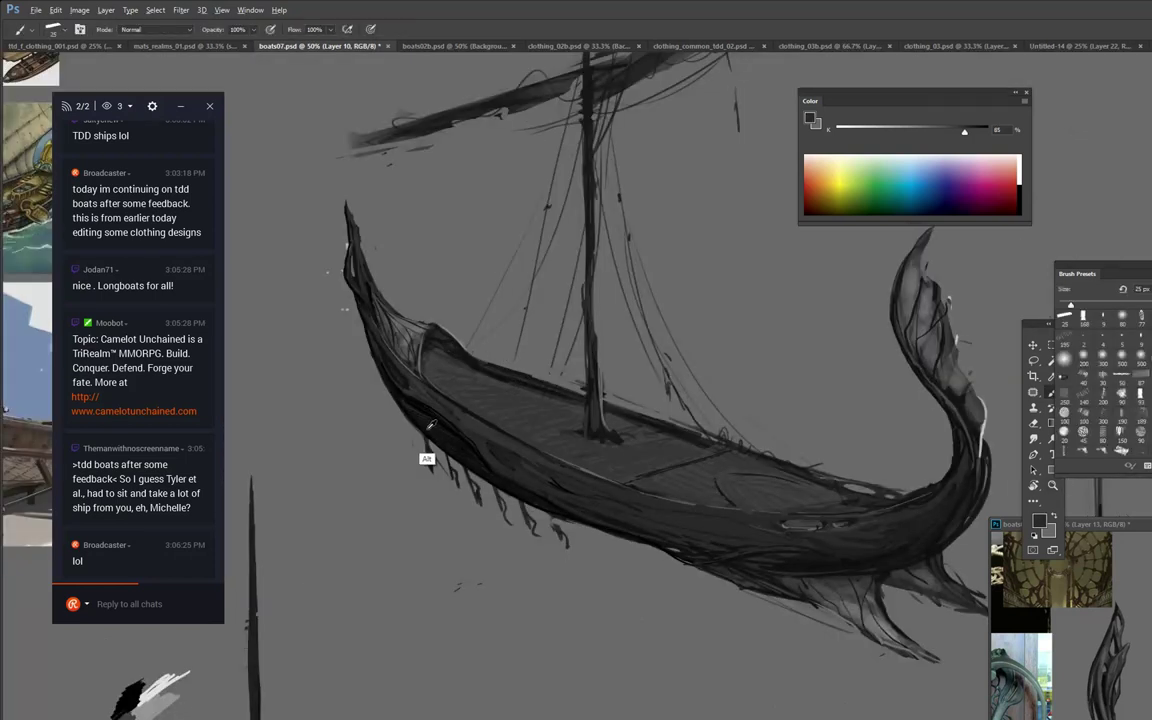
pyautogui.keyDown('alt'); pyautogui.click(430, 402); pyautogui.keyUp('alt')
pyautogui.moveTo(389, 356); pyautogui.dragTo(386, 392)
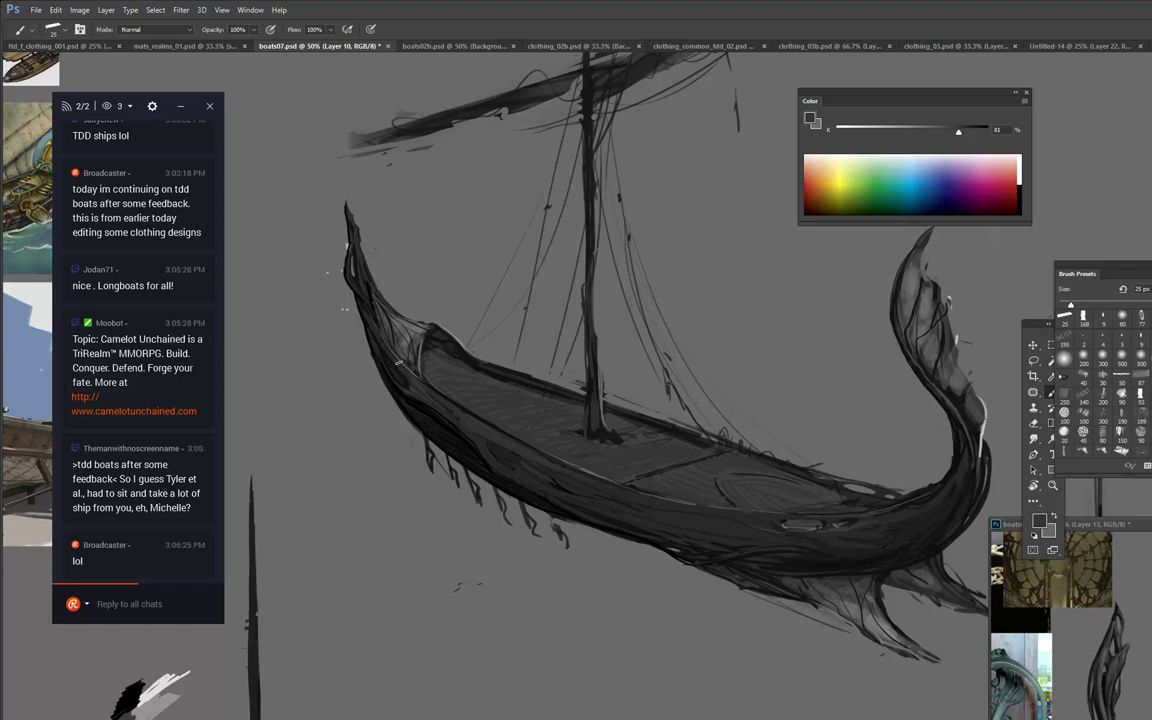
# Paint a solid black oar hanging from the front of the hull over the first sketched oar.
pyautogui.keyDown('alt'); pyautogui.click(422, 420); pyautogui.keyUp('alt')
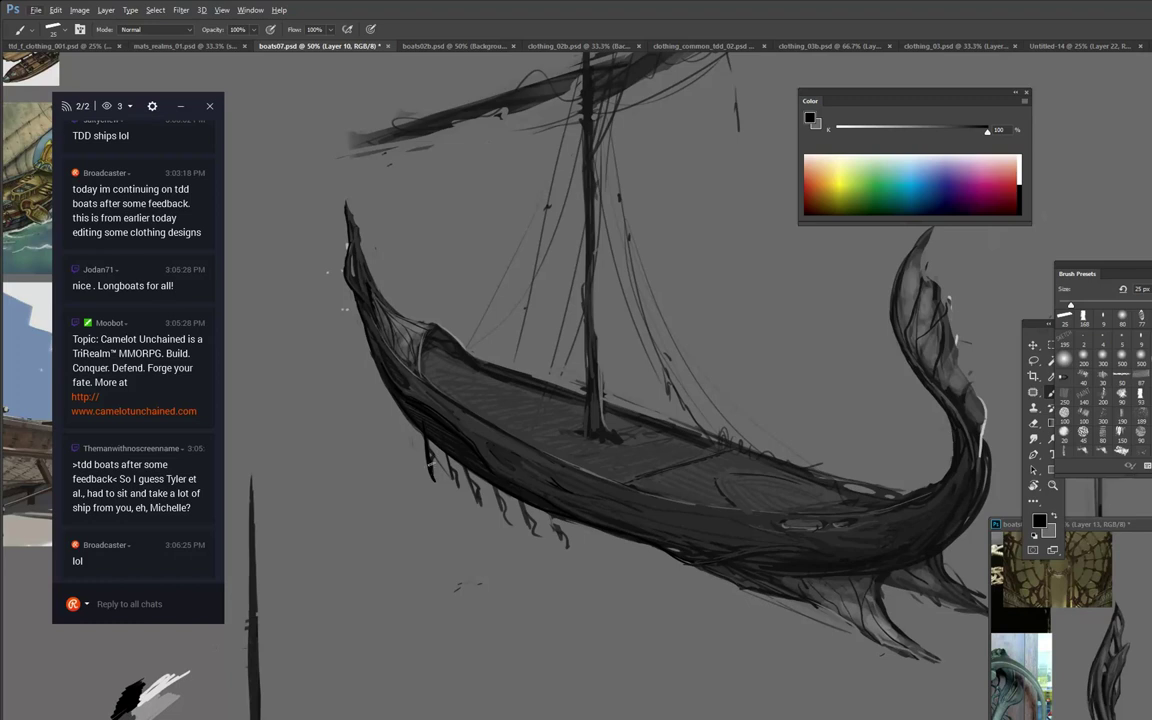
pyautogui.keyDown('alt'); pyautogui.click(431, 455); pyautogui.keyUp('alt')
pyautogui.keyDown('alt'); pyautogui.click(427, 450); pyautogui.keyUp('alt')
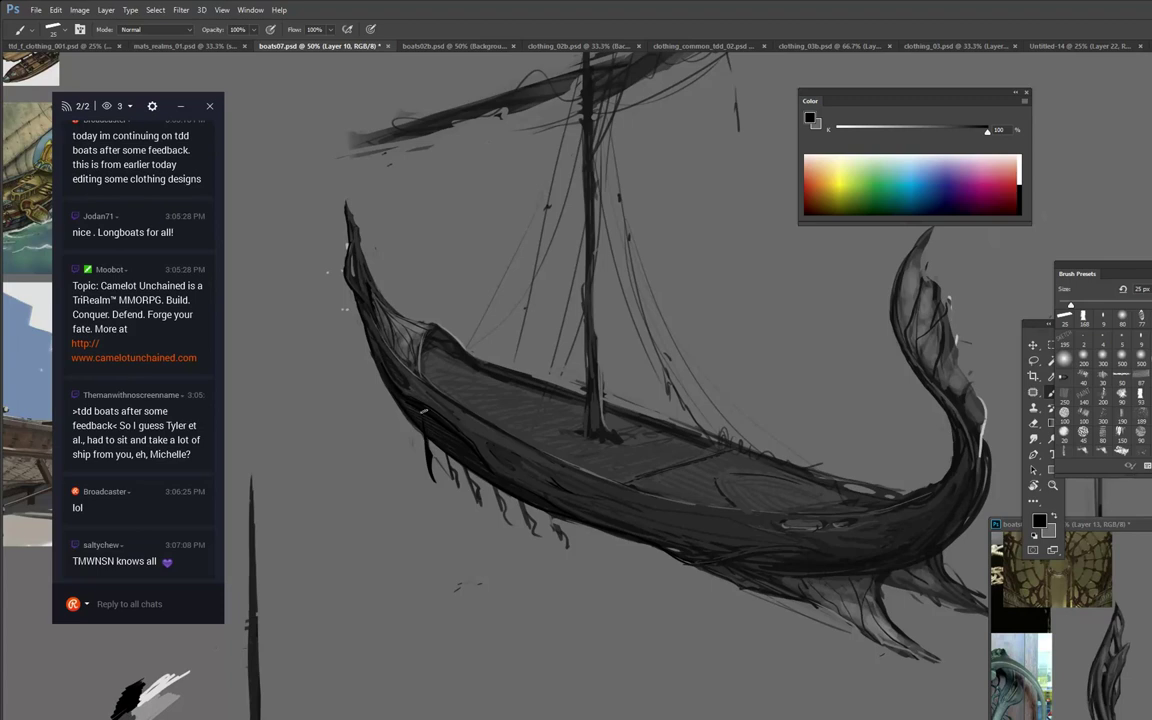
# Select only the black oar, copy it to a new layer, and place the copy over the second sketched oar.
pyautogui.press('w')
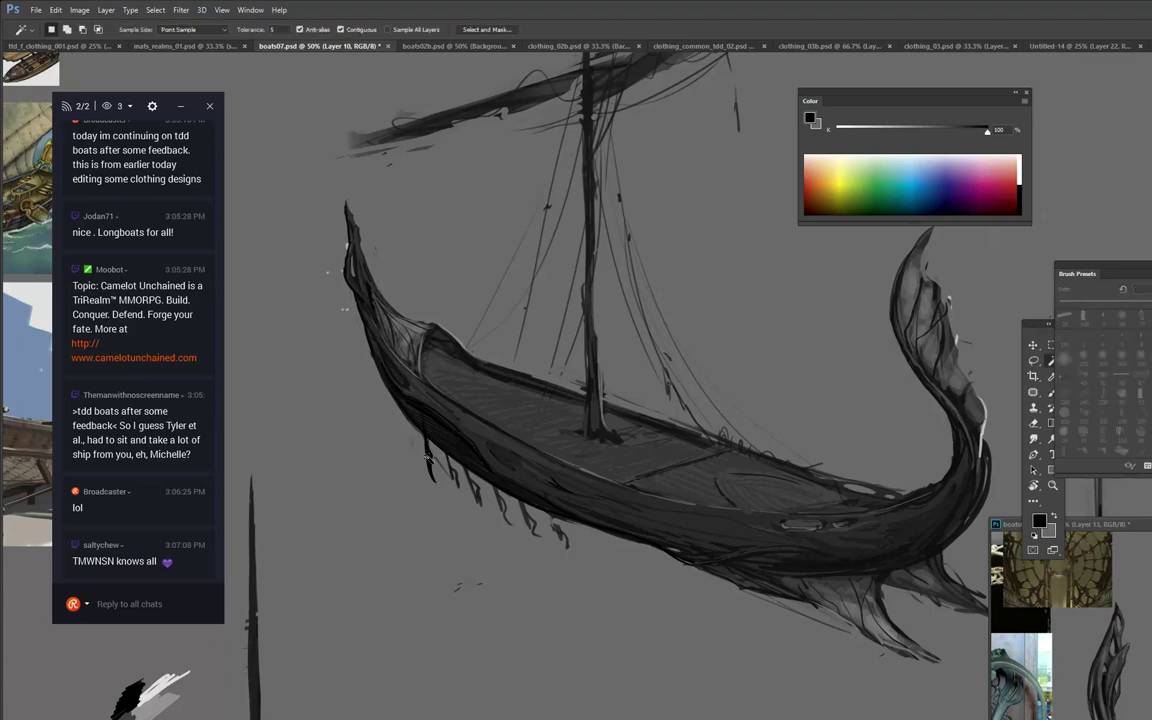
pyautogui.click(400, 408)
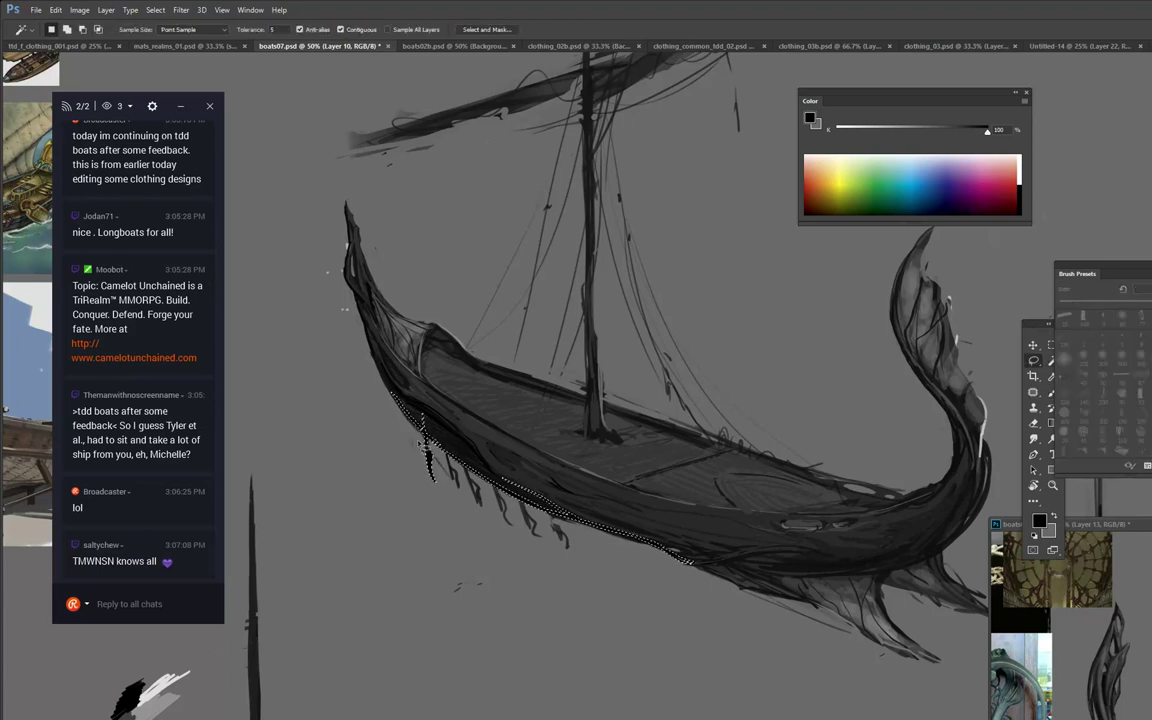
pyautogui.press('l')
pyautogui.moveTo(421, 451)
pyautogui.mouseDown()
pyautogui.moveTo(381, 383)
pyautogui.moveTo(444, 415)
pyautogui.moveTo(454, 455)
pyautogui.moveTo(431, 440)
pyautogui.moveTo(442, 487)
pyautogui.mouseUp()
pyautogui.moveTo(642, 543)
pyautogui.mouseDown()
pyautogui.moveTo(631, 518)
pyautogui.moveTo(675, 573)
pyautogui.mouseUp()
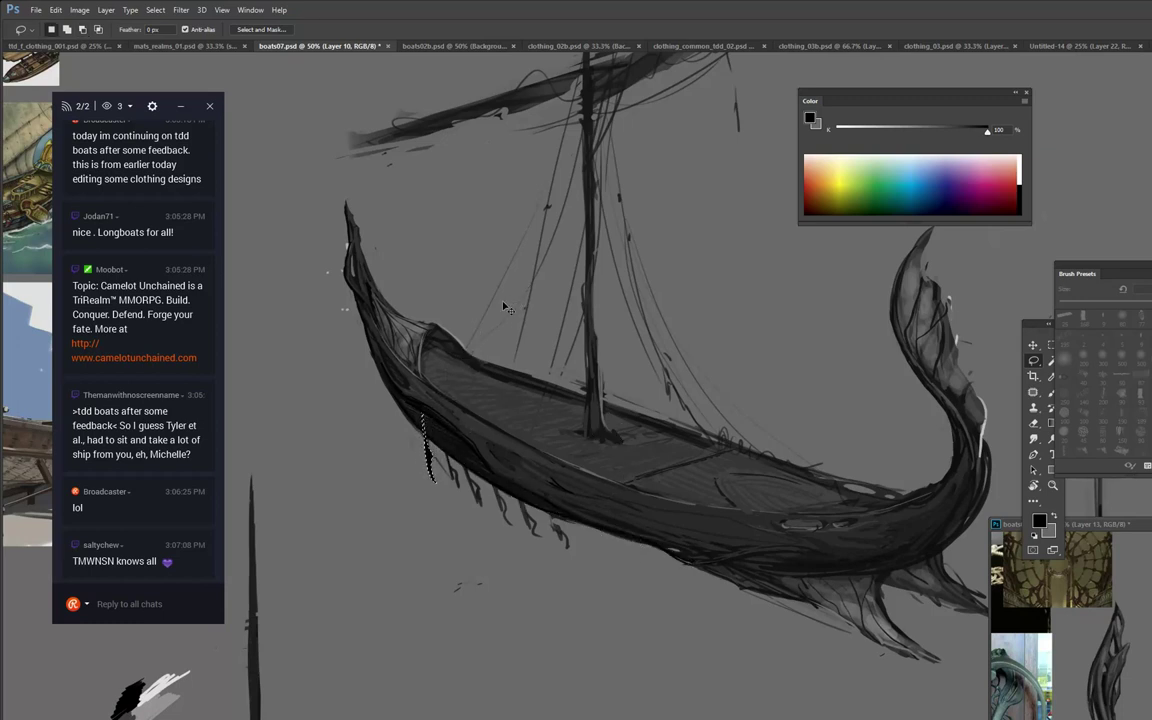
pyautogui.hotkey('ctrl', 'j')
pyautogui.press('v')
pyautogui.moveTo(437, 404); pyautogui.dragTo(456, 478)
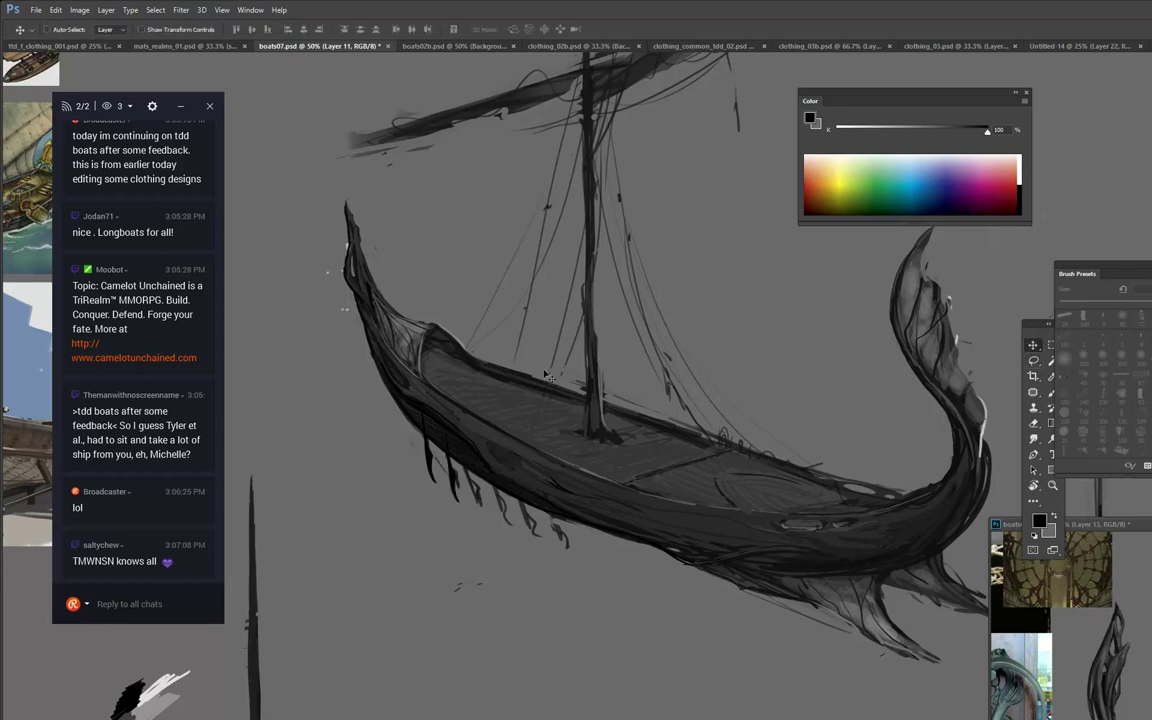
# Duplicate the oar twice more along the hull as the third and fourth oars, rotating the fourth slightly counterclockwise.
pyautogui.press('ctrl')
pyautogui.hotkey('ctrl', 'j')
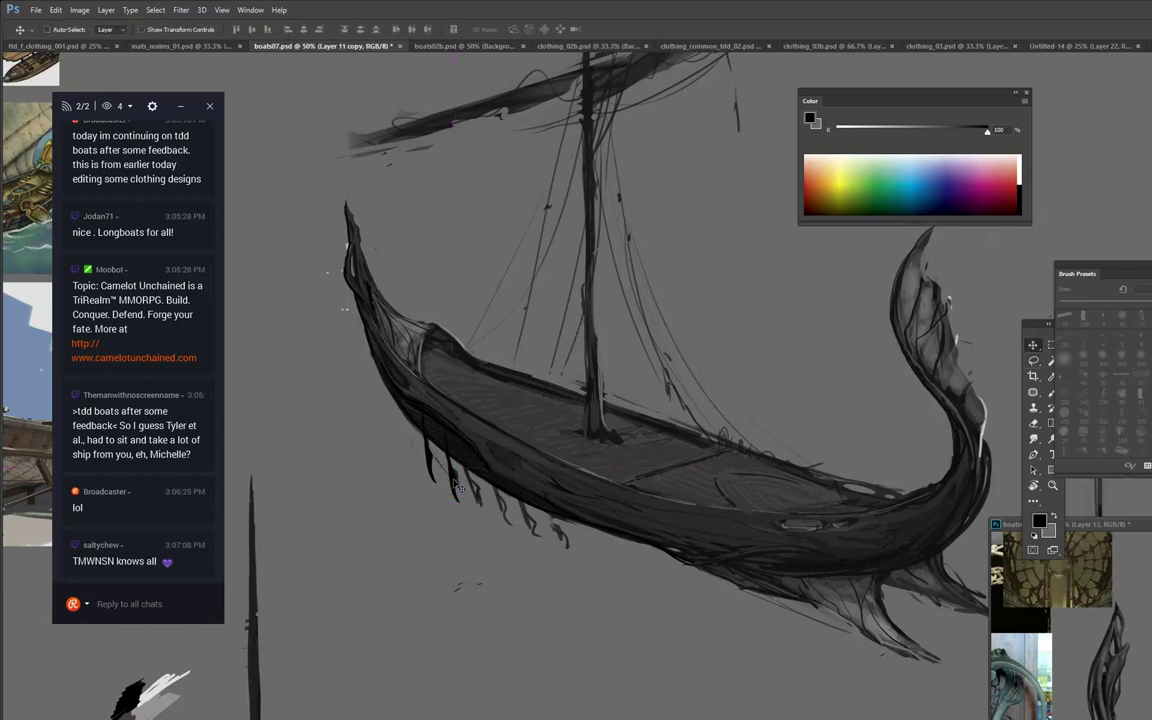
pyautogui.moveTo(456, 484); pyautogui.dragTo(477, 505)
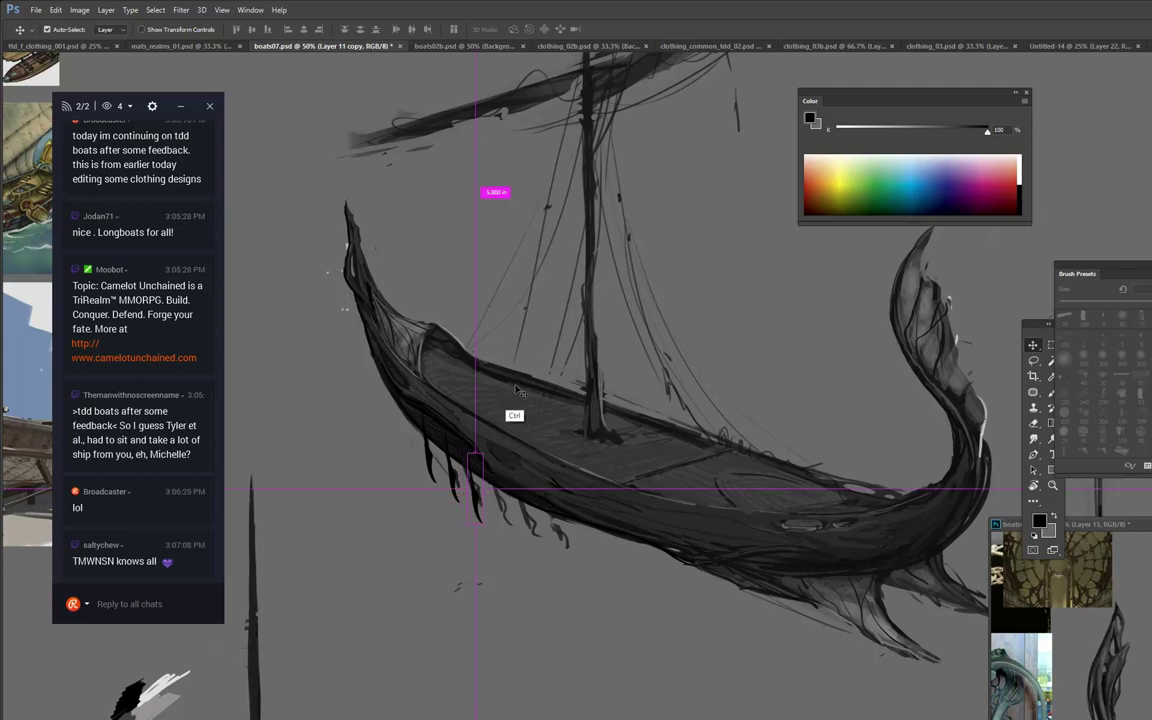
pyautogui.hotkey('ctrl', 'j')
pyautogui.moveTo(480, 507); pyautogui.dragTo(507, 524)
pyautogui.press('ctrl')
pyautogui.hotkey('ctrl', 't')
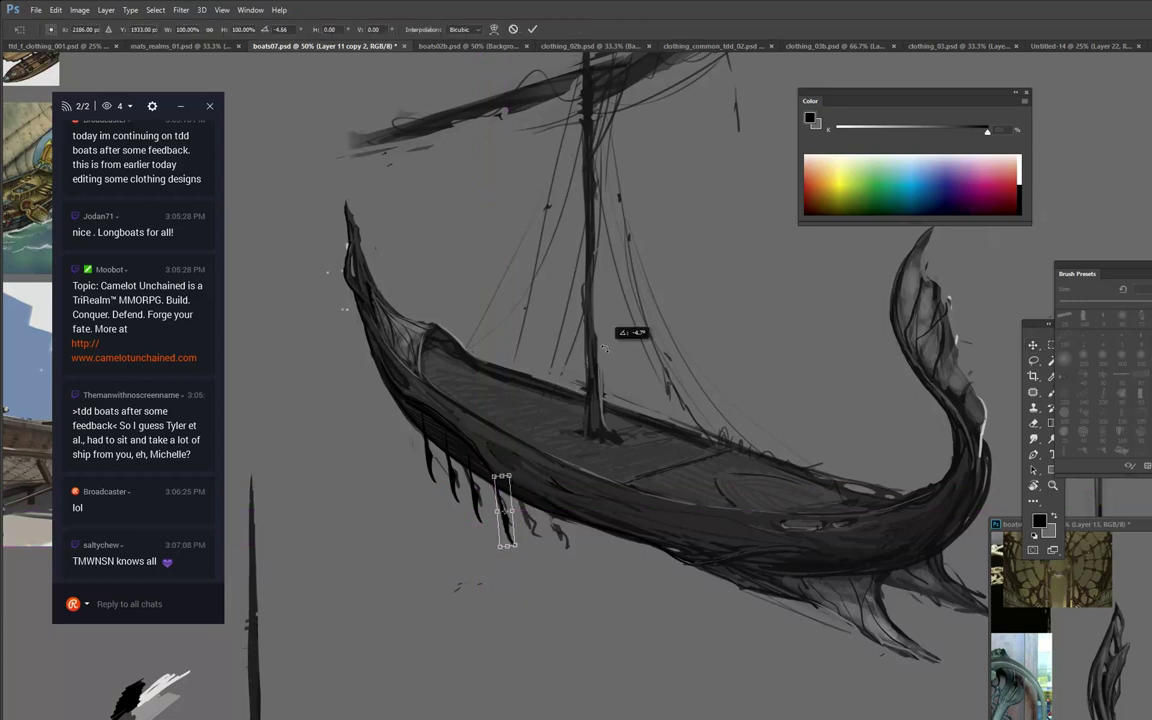
pyautogui.press('Return')
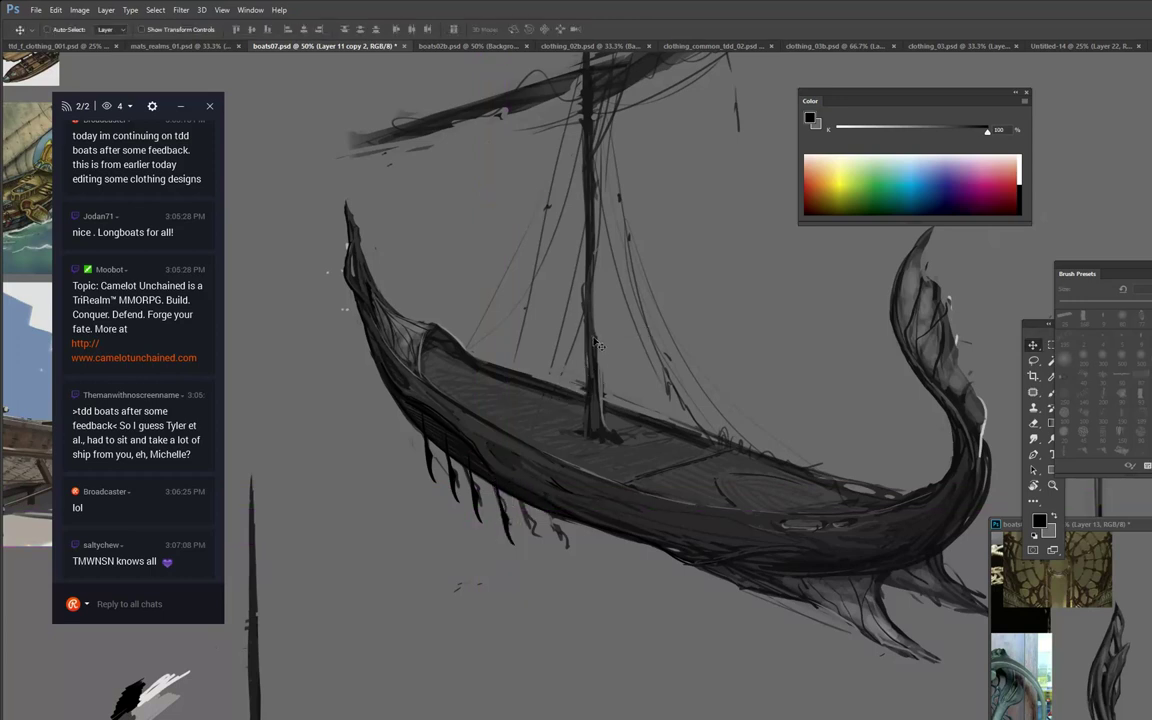
# Duplicate the oar once more as the fifth, rotate and nudge it into line, and merge the oar copies into one layer.
pyautogui.hotkey('ctrl', 'j')
pyautogui.moveTo(508, 531); pyautogui.dragTo(537, 551)
pyautogui.hotkey('ctrl', 't')
pyautogui.moveTo(680, 312); pyautogui.dragTo(655, 297)
pyautogui.moveTo(543, 545); pyautogui.dragTo(541, 541)
pyautogui.press('Return')
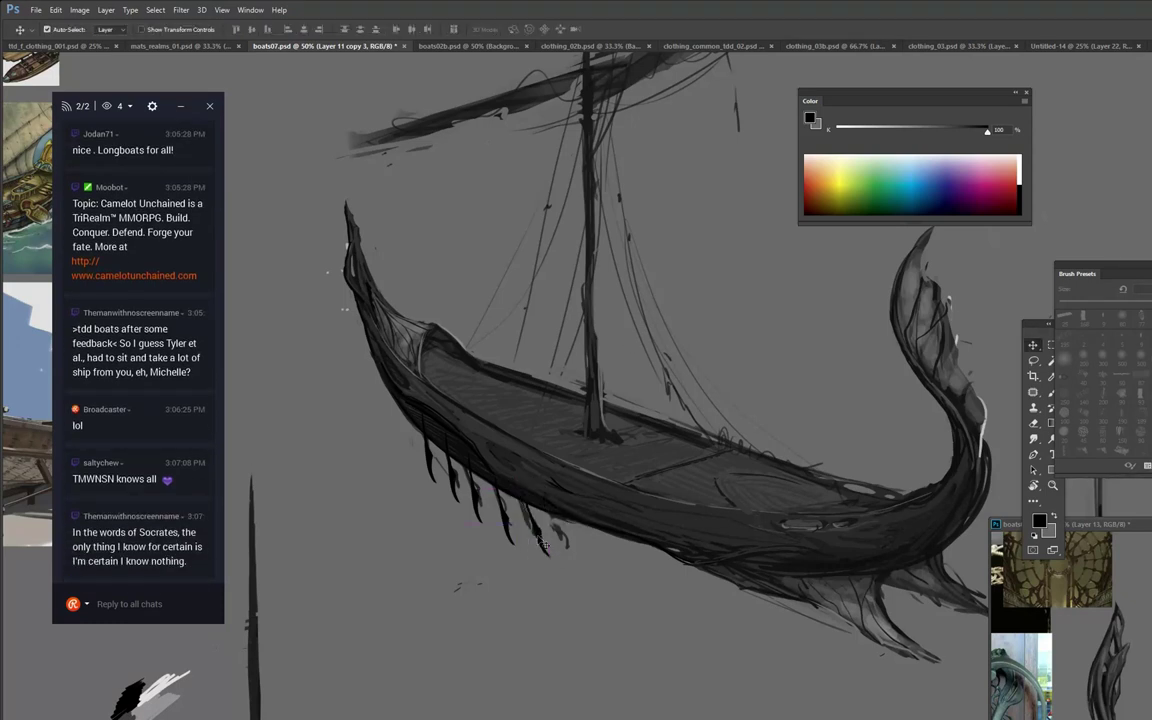
pyautogui.hotkey('ctrl', 'e')
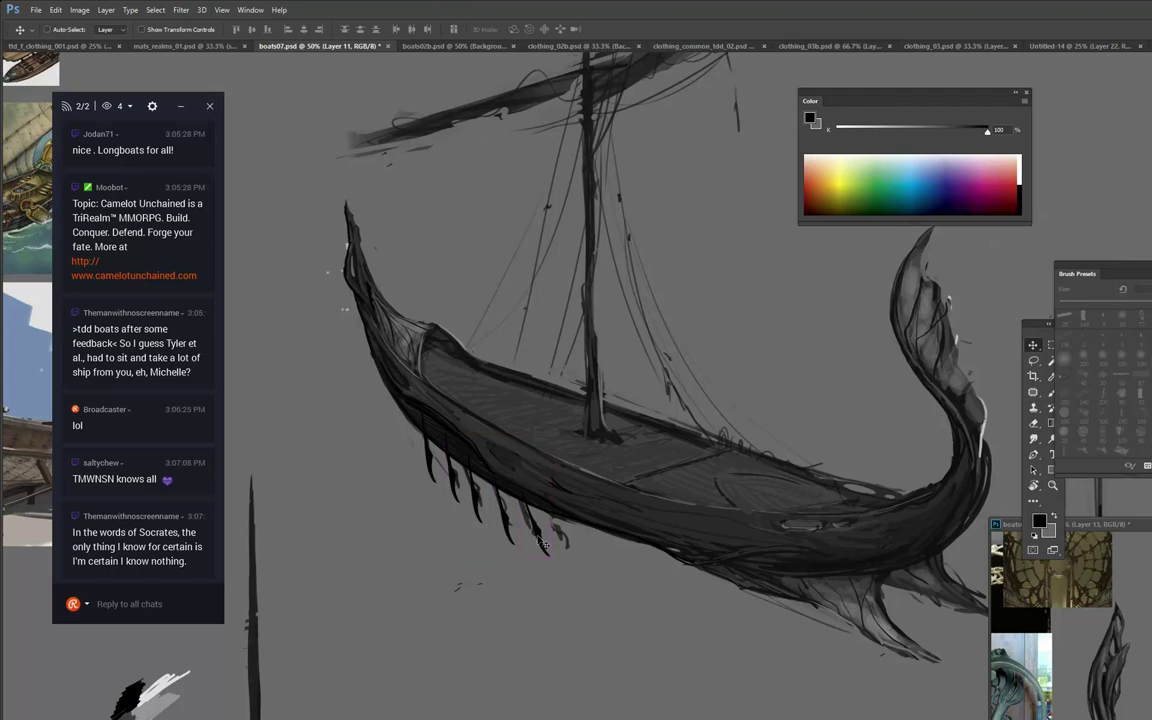
# Return to Layer 10 with the Brush tool, set its size to 99 px, and undo a trial black stroke across the oars.
pyautogui.press('b')
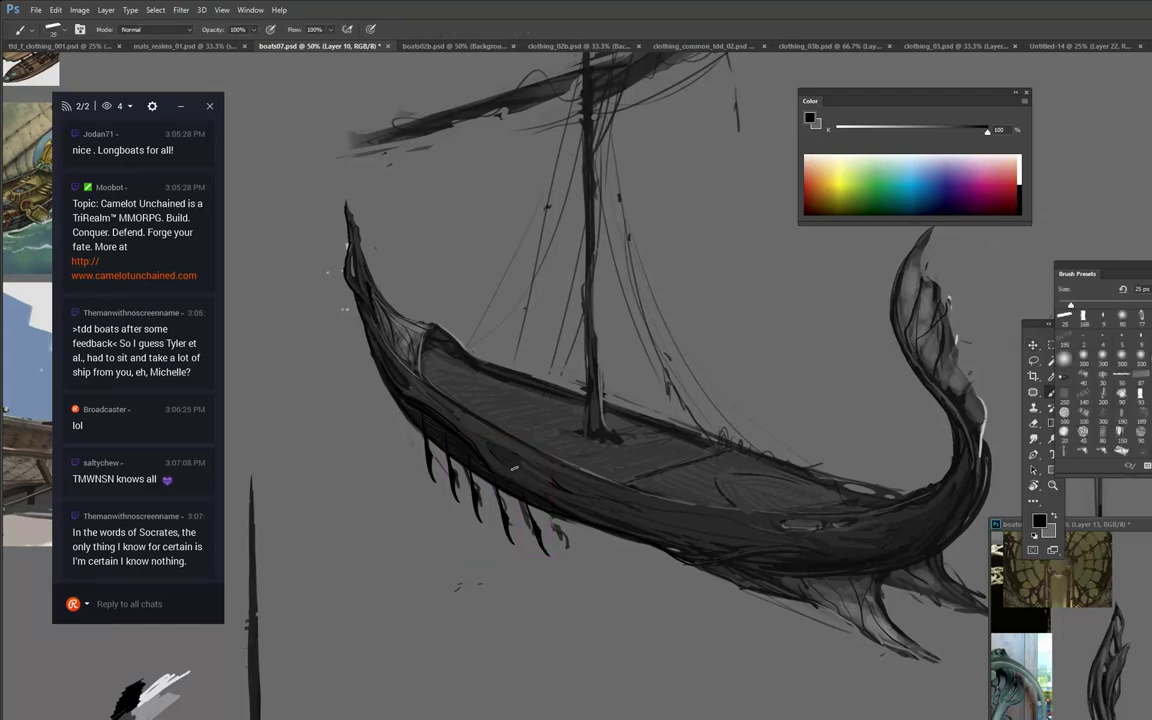
pyautogui.rightClick(460, 432)
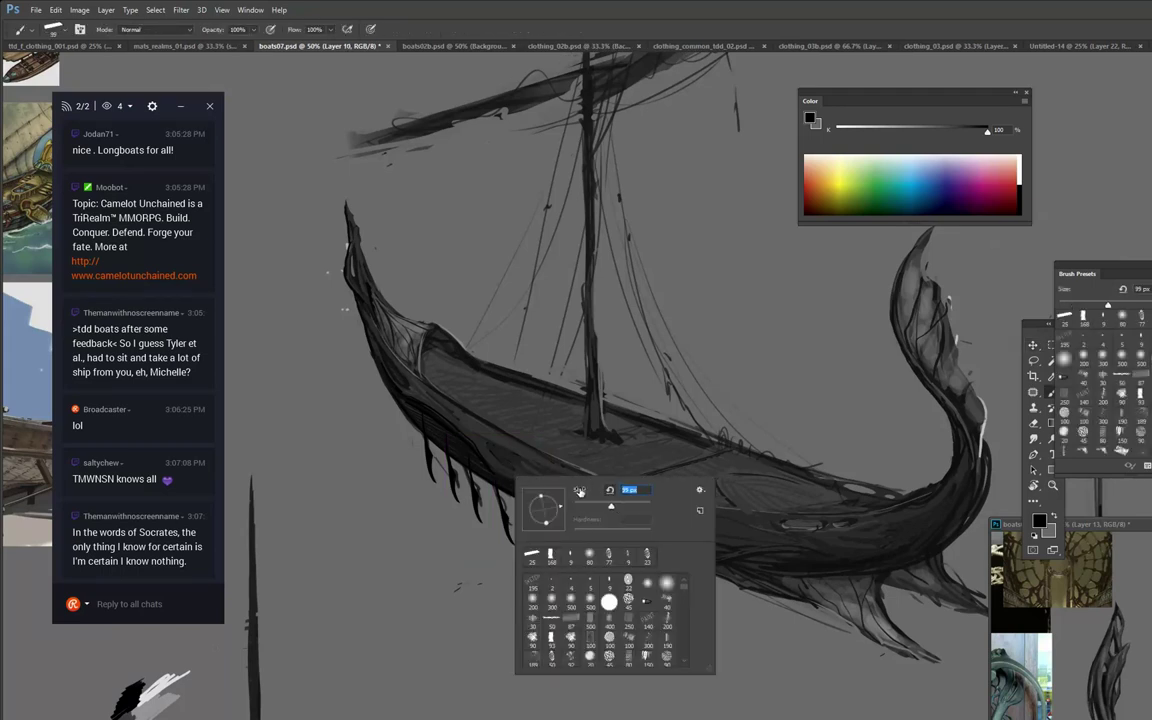
pyautogui.click(462, 565)
pyautogui.moveTo(412, 438)
pyautogui.mouseDown()
pyautogui.moveTo(550, 534)
pyautogui.moveTo(453, 463)
pyautogui.mouseUp()
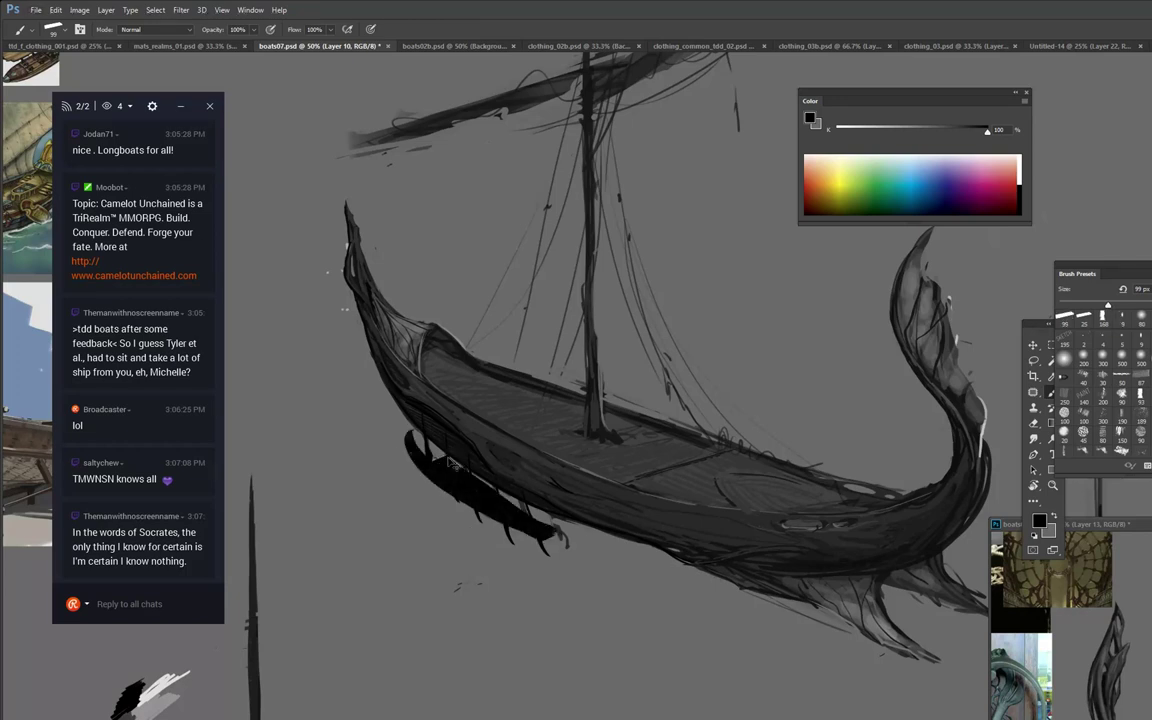
pyautogui.hotkey('ctrl', 'alt', 'z')
# Sample the background grey and paint out the old oar marks and stray specks around the hull, undoing strokes that cover the new oars.
pyautogui.keyDown('alt'); pyautogui.click(446, 553); pyautogui.keyUp('alt')
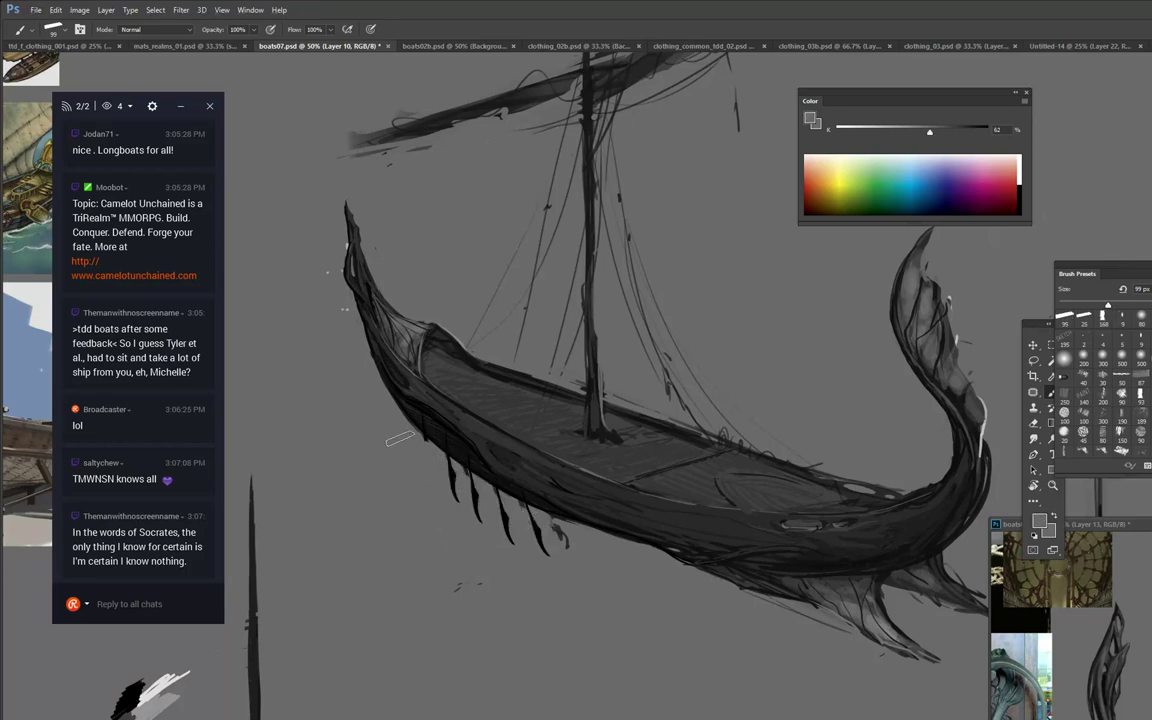
pyautogui.moveTo(368, 401); pyautogui.dragTo(440, 445)
pyautogui.moveTo(492, 474)
pyautogui.mouseDown()
pyautogui.moveTo(553, 525)
pyautogui.moveTo(572, 526)
pyautogui.moveTo(579, 545)
pyautogui.mouseUp()
pyautogui.moveTo(463, 576); pyautogui.dragTo(481, 596)
pyautogui.hotkey('ctrl', 'alt', 'z')
pyautogui.hotkey('ctrl', 'alt', 'z')
pyautogui.hotkey('ctrl', 'alt', 'z')
pyautogui.hotkey('ctrl', 'alt', 'z')
pyautogui.hotkey('ctrl', 'alt', 'z')
pyautogui.moveTo(514, 500)
pyautogui.mouseDown()
pyautogui.moveTo(511, 510)
pyautogui.moveTo(565, 543)
pyautogui.mouseUp()
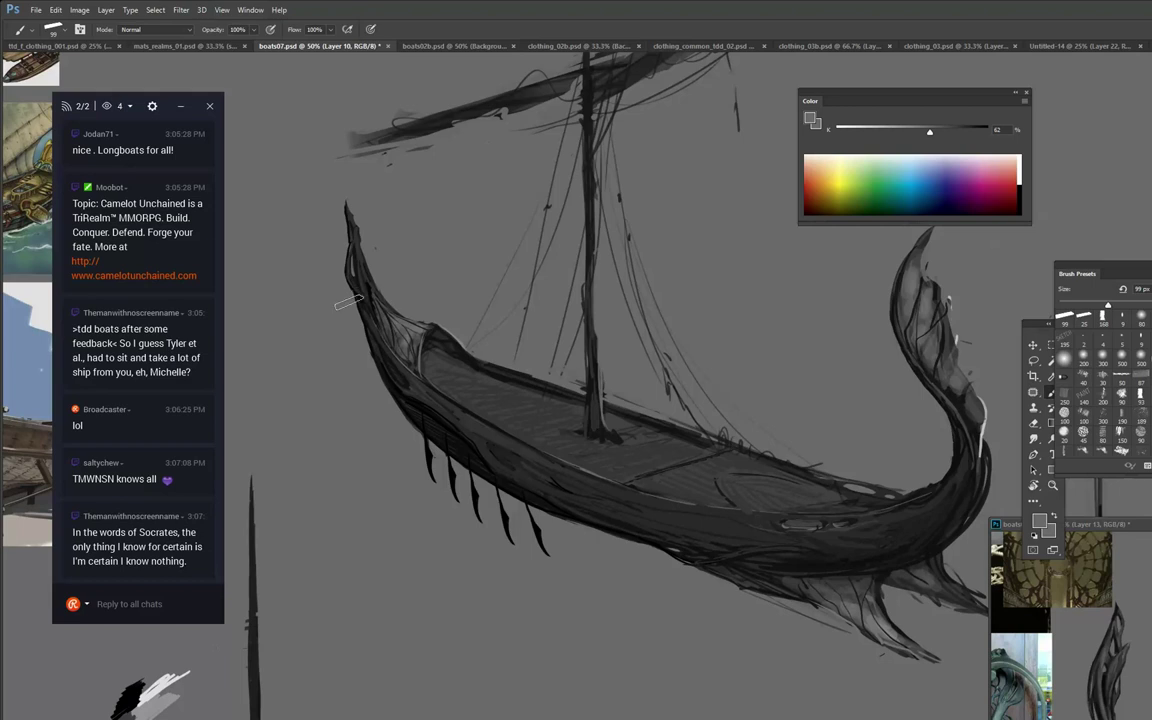
# Switch to the 9 px brush, sample greys near the bow, and refine the edge of the near rail.
pyautogui.rightClick(528, 408)
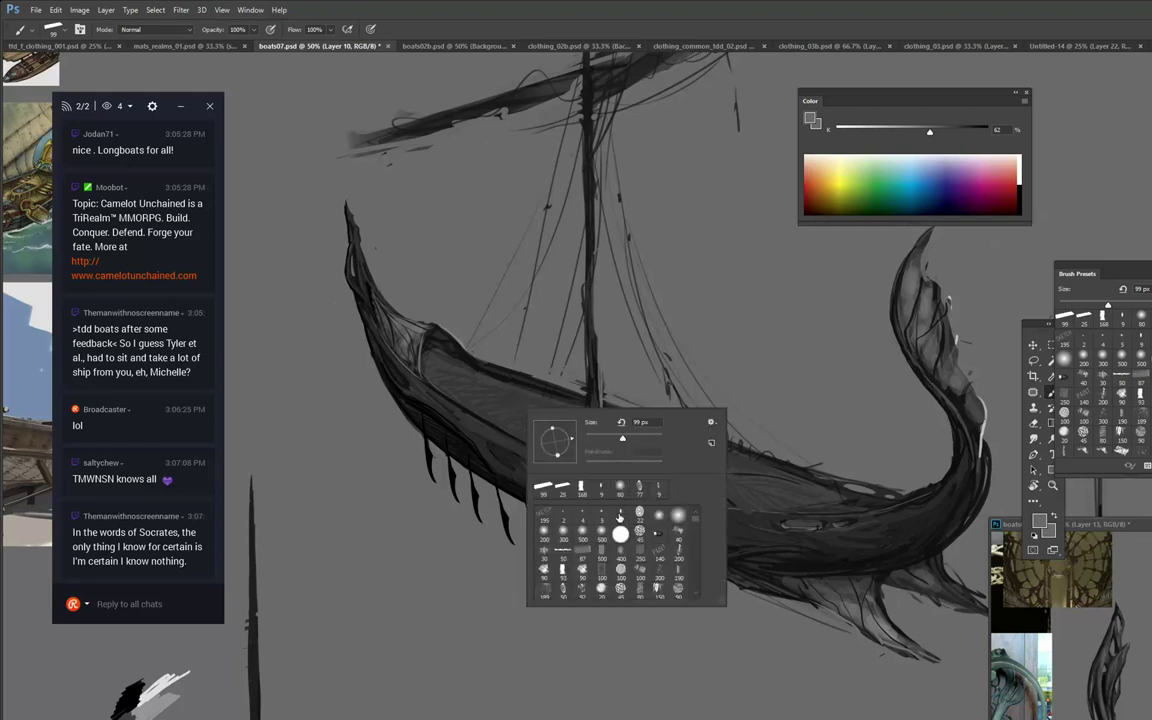
pyautogui.doubleClick(624, 522)
pyautogui.keyDown('alt'); pyautogui.click(422, 332); pyautogui.keyUp('alt')
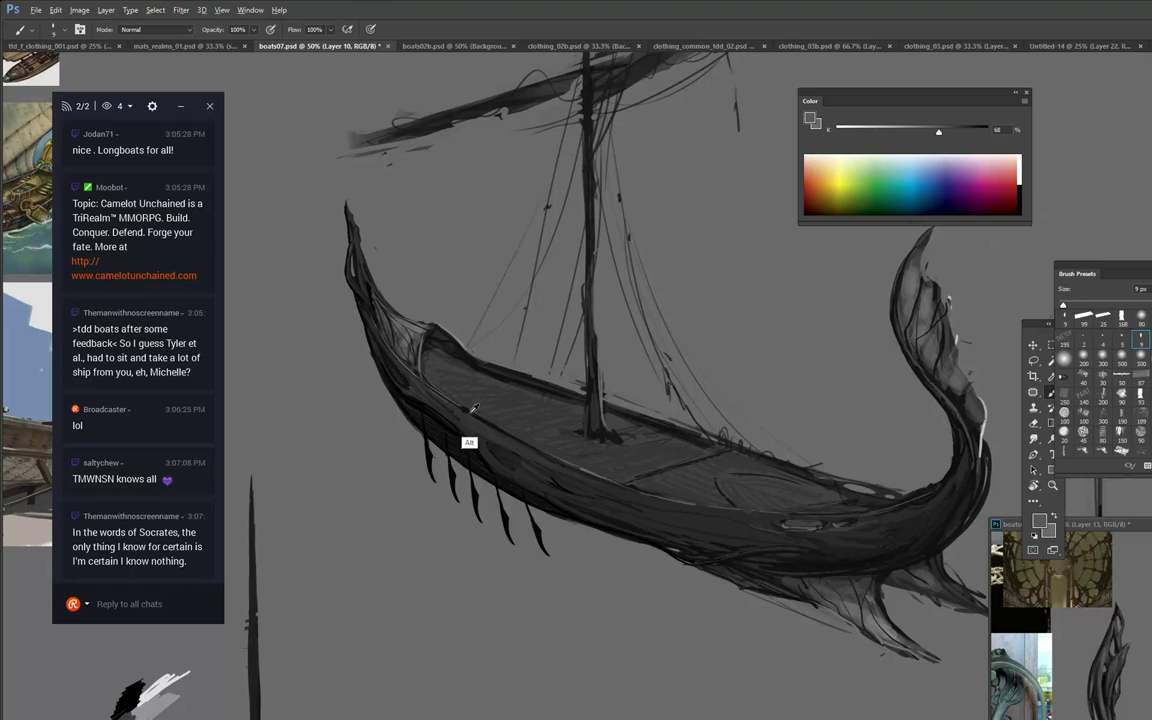
pyautogui.keyDown('alt'); pyautogui.click(470, 411); pyautogui.keyUp('alt')
pyautogui.keyDown('alt'); pyautogui.click(420, 389); pyautogui.keyUp('alt')
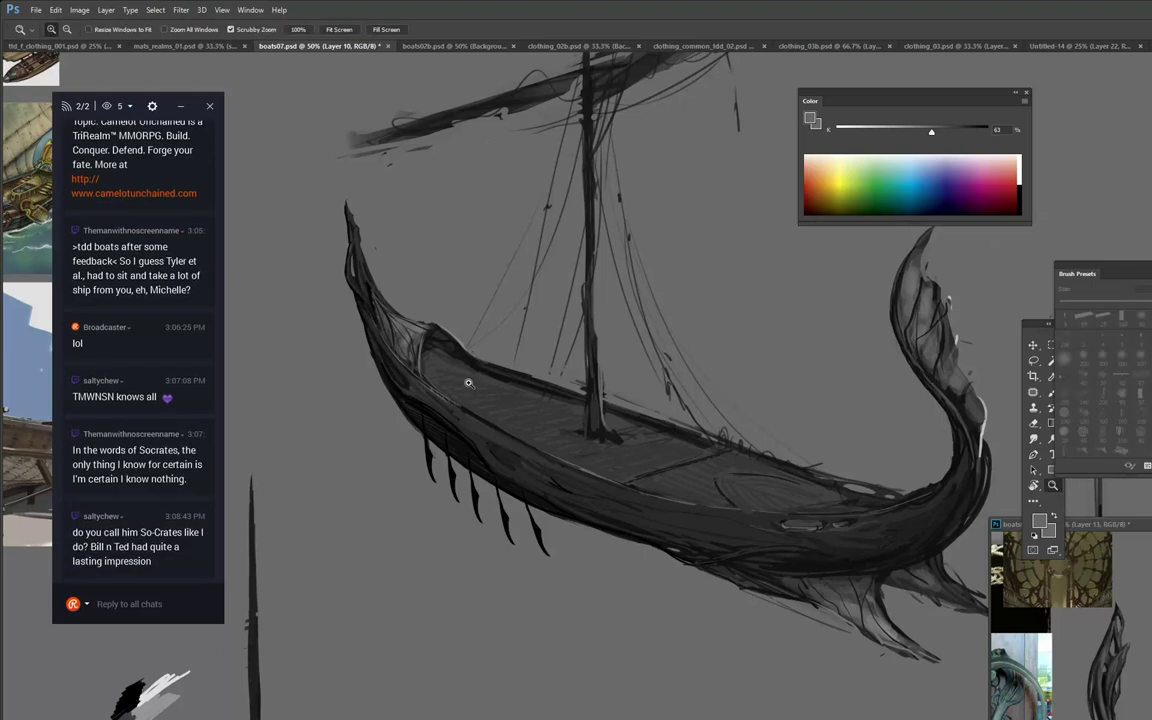
# Sample dark greys from the bow and shade the front of the near rail with the 25 px brush.
pyautogui.scroll(1, 466, 390)
pyautogui.keyDown('alt'); pyautogui.click(425, 400); pyautogui.keyUp('alt')
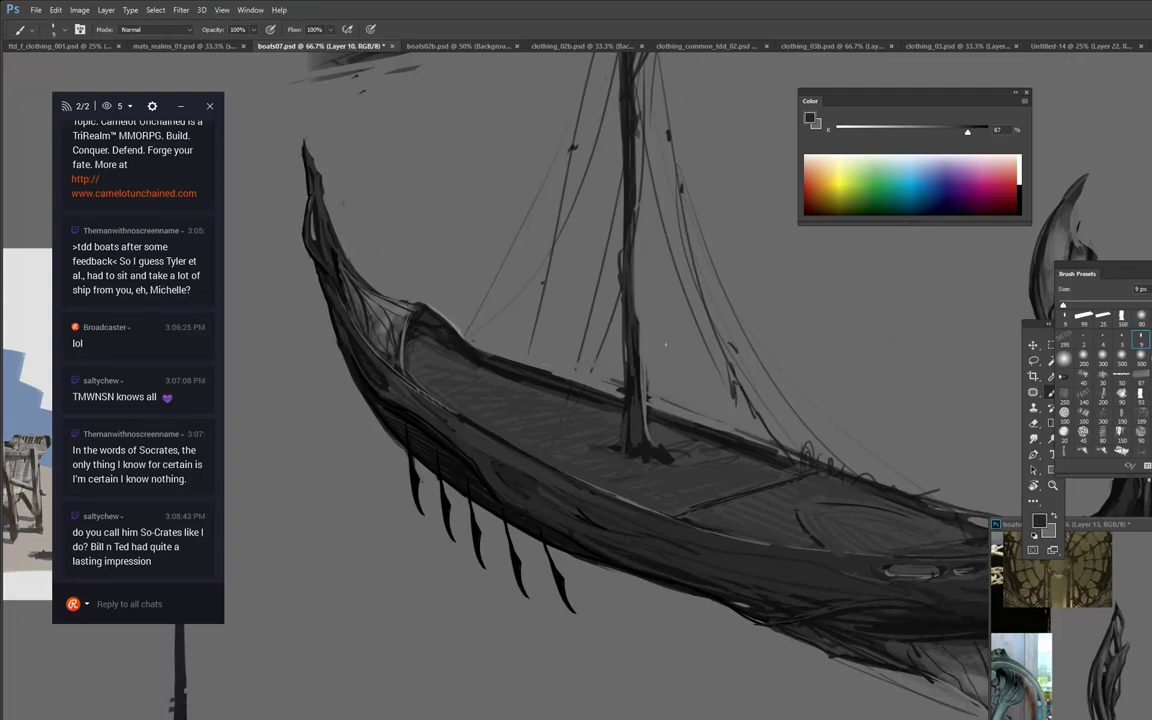
pyautogui.keyDown('alt'); pyautogui.click(438, 402); pyautogui.keyUp('alt')
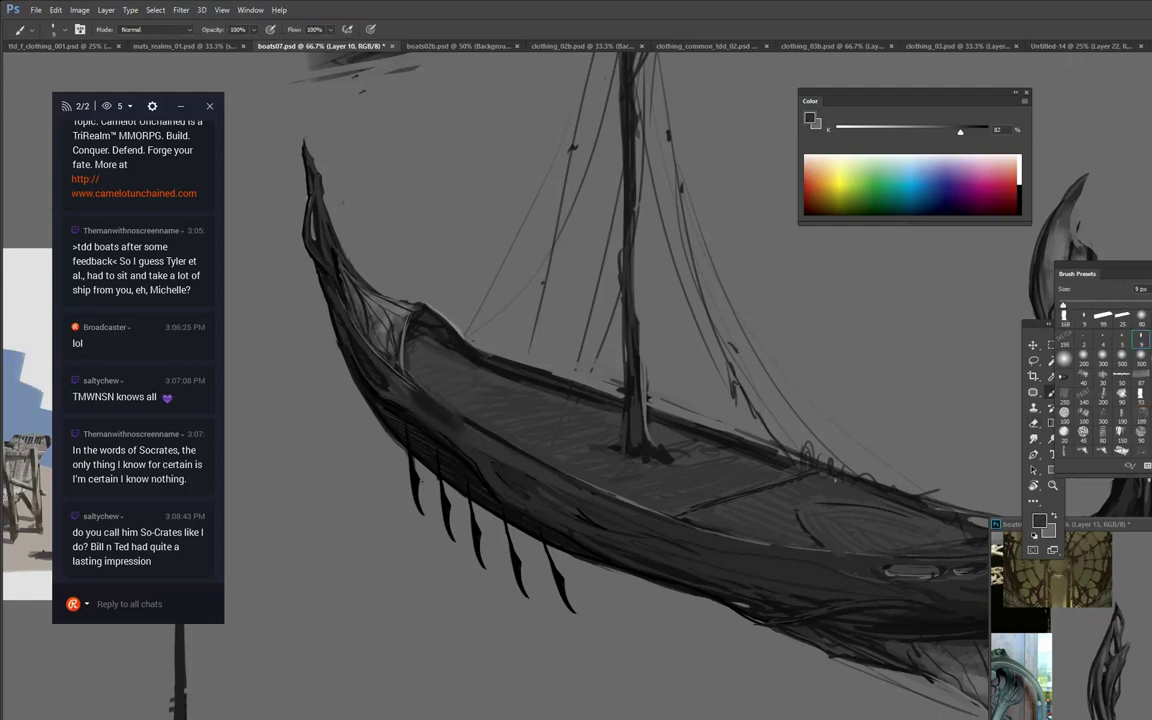
pyautogui.click(1122, 316)
pyautogui.moveTo(405, 389); pyautogui.dragTo(460, 427)
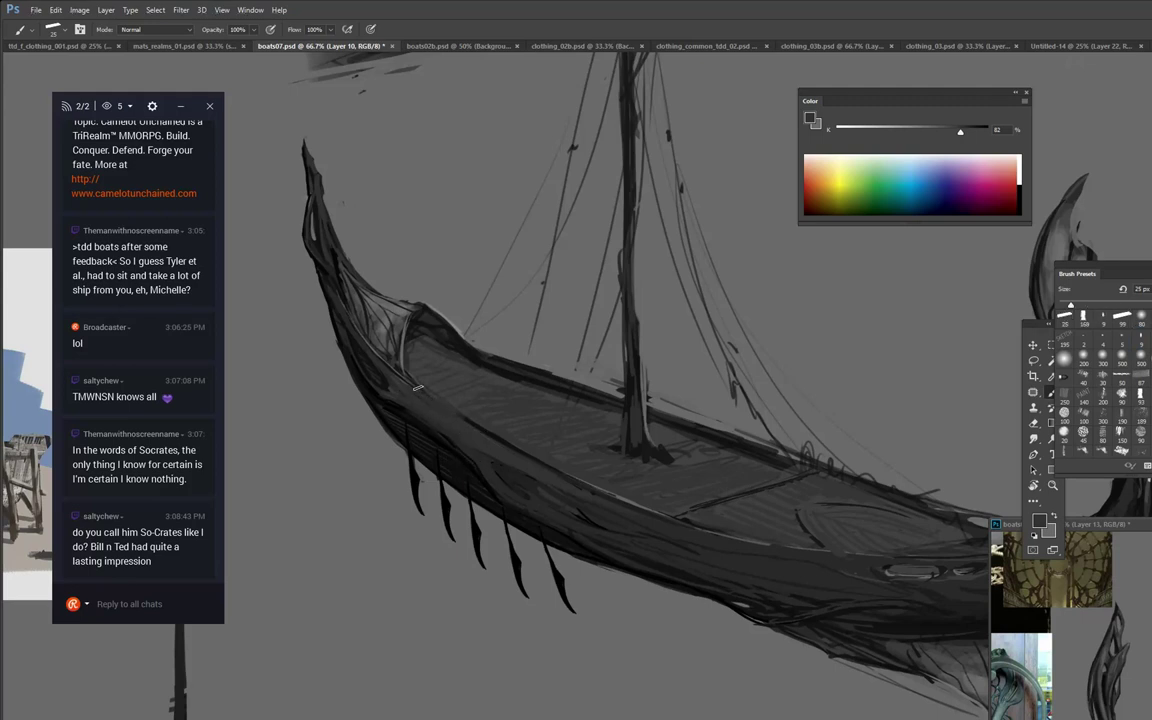
pyautogui.keyDown('alt'); pyautogui.click(395, 388); pyautogui.keyUp('alt')
pyautogui.moveTo(411, 391); pyautogui.dragTo(465, 433)
# Sample a lighter grey and paint a highlight along the near rail from the bow toward midship.
pyautogui.keyDown('alt'); pyautogui.click(410, 379); pyautogui.keyUp('alt')
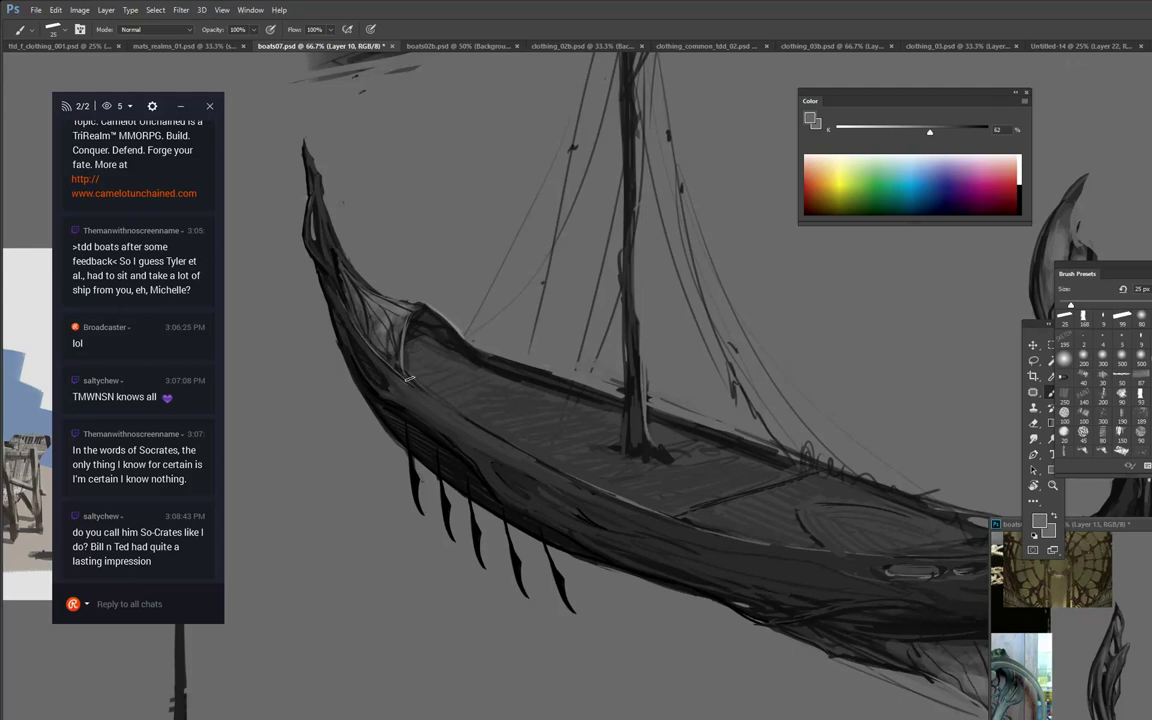
pyautogui.moveTo(425, 394); pyautogui.dragTo(582, 485)
pyautogui.moveTo(401, 357); pyautogui.dragTo(417, 382)
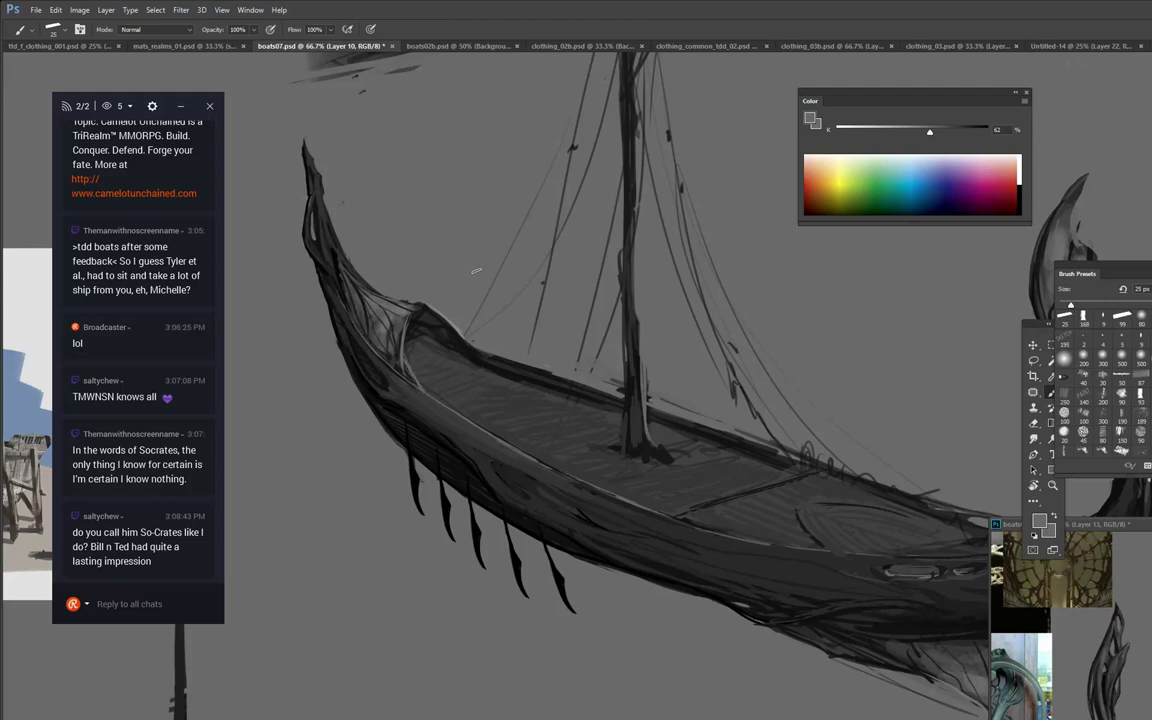
# Sample the background and nearby dark greys and clean up the rail edges near the bow with the 25 px brush.
pyautogui.keyDown('alt'); pyautogui.click(460, 373); pyautogui.keyUp('alt')
pyautogui.moveTo(460, 333)
pyautogui.mouseDown()
pyautogui.moveTo(488, 356)
pyautogui.moveTo(464, 341)
pyautogui.mouseUp()
pyautogui.keyDown('alt'); pyautogui.click(478, 325); pyautogui.keyUp('alt')
pyautogui.keyDown('alt'); pyautogui.click(407, 368); pyautogui.keyUp('alt')
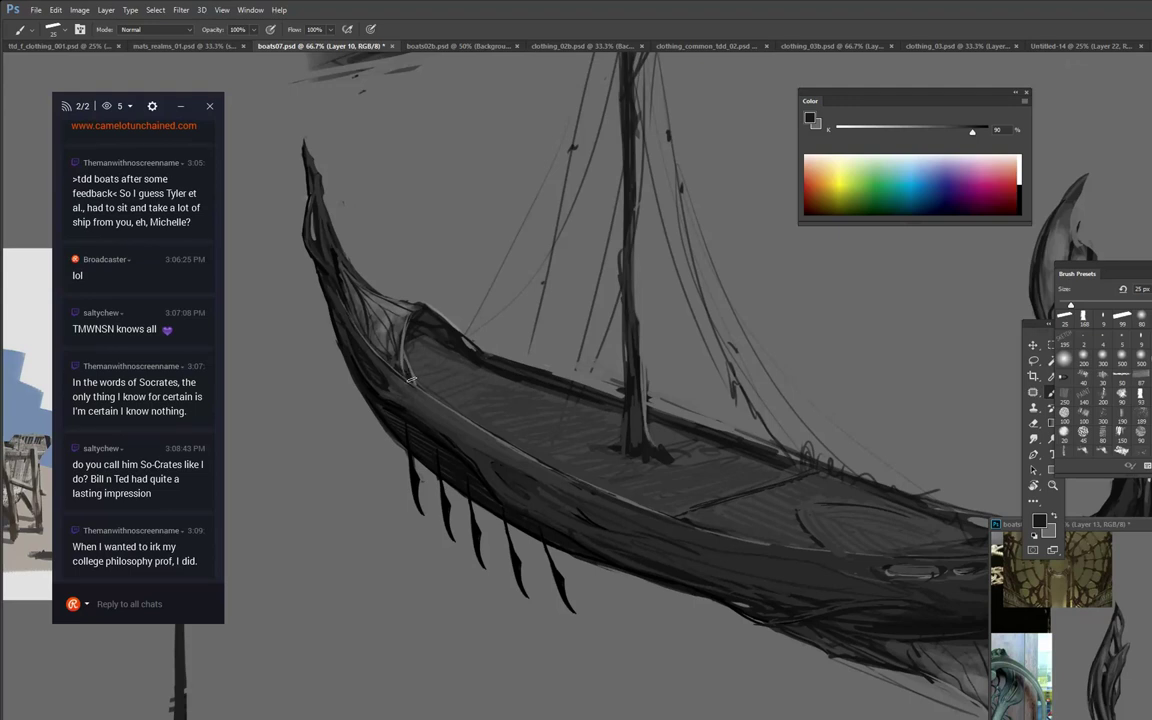
pyautogui.keyDown('alt'); pyautogui.click(355, 333); pyautogui.keyUp('alt')
# Sample the background grey and paint out the stray specks beside the prow.
pyautogui.scroll(4, 462, 270)
pyautogui.keyDown('alt'); pyautogui.click(418, 283); pyautogui.keyUp('alt')
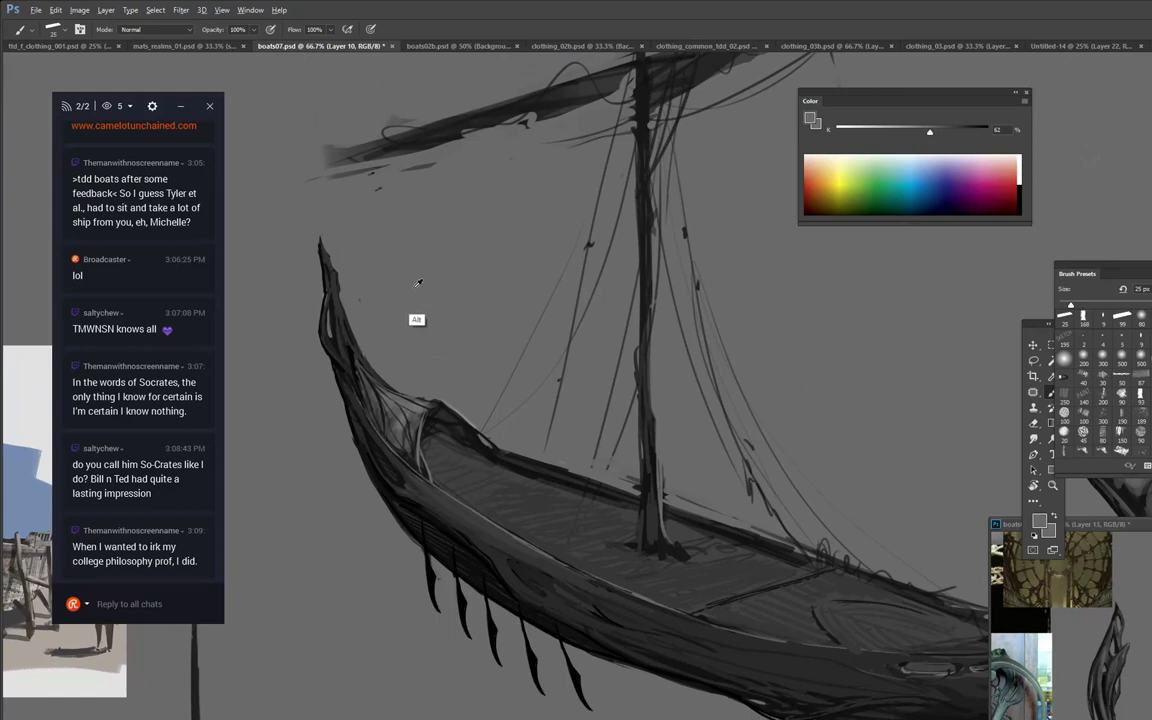
pyautogui.moveTo(522, 289); pyautogui.dragTo(453, 179)
pyautogui.moveTo(529, 264)
pyautogui.mouseDown()
pyautogui.moveTo(521, 236)
pyautogui.moveTo(620, 321)
pyautogui.mouseUp()
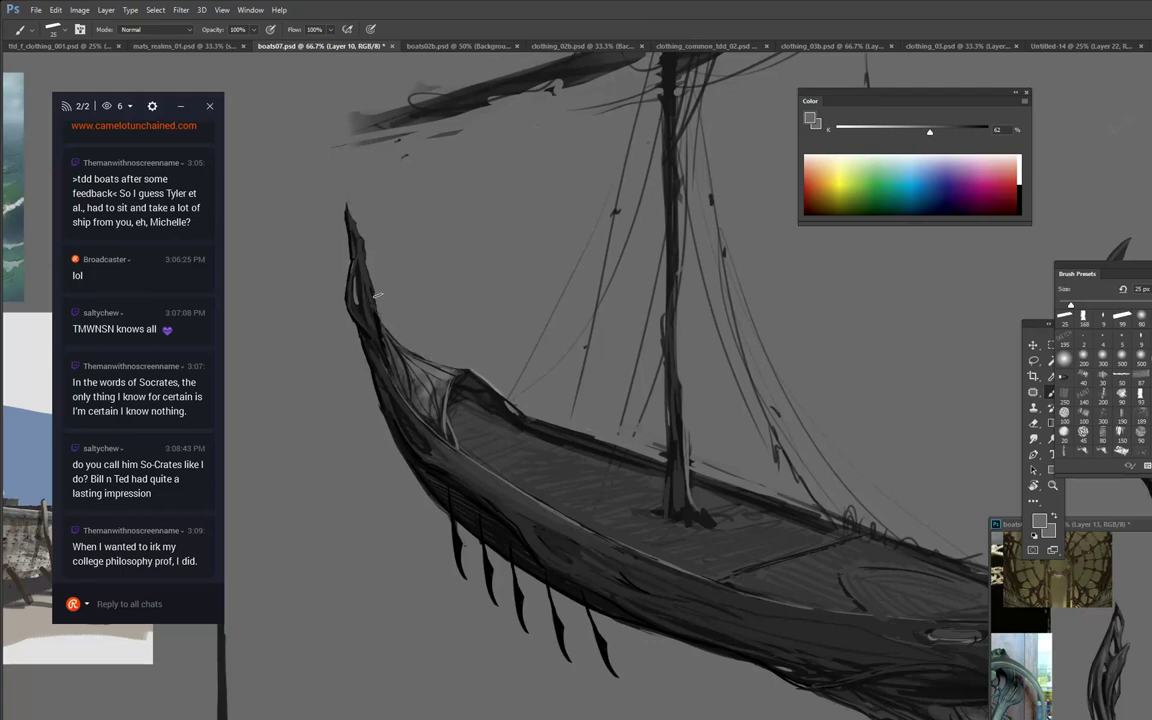
# Sample several dark greys from the hull and shade the curved planks below the bow with the 25 px brush.
pyautogui.keyDown('alt'); pyautogui.click(436, 484); pyautogui.keyUp('alt')
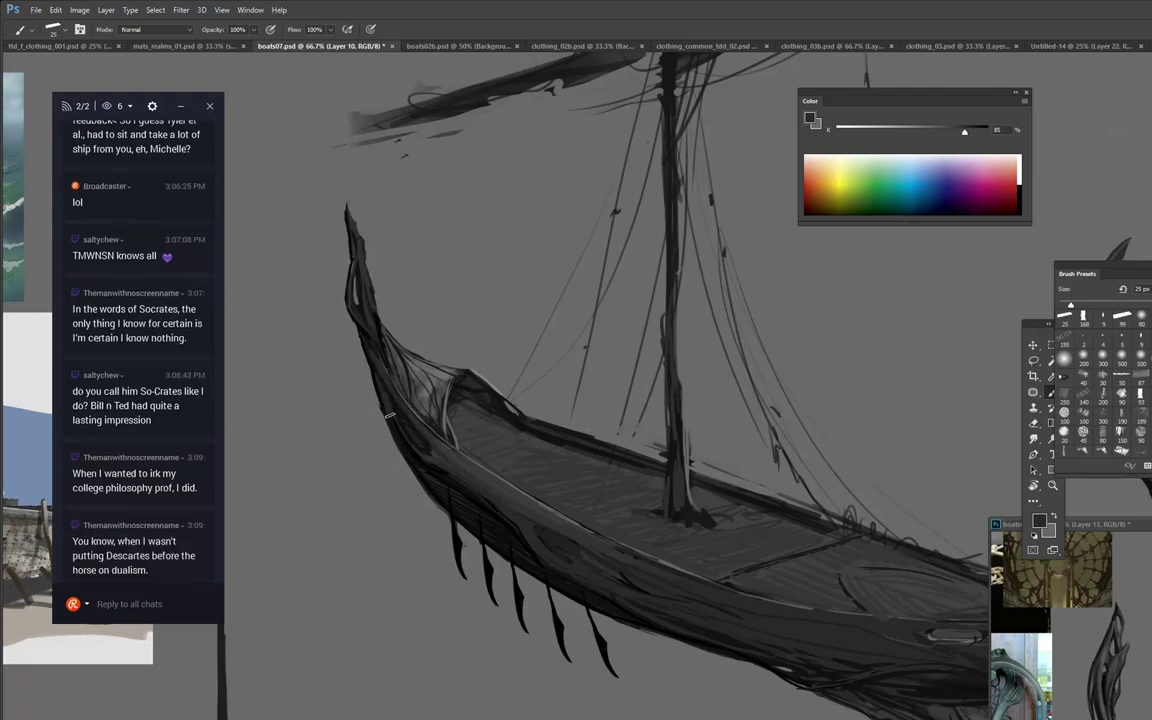
pyautogui.keyDown('alt'); pyautogui.click(432, 467); pyautogui.keyUp('alt')
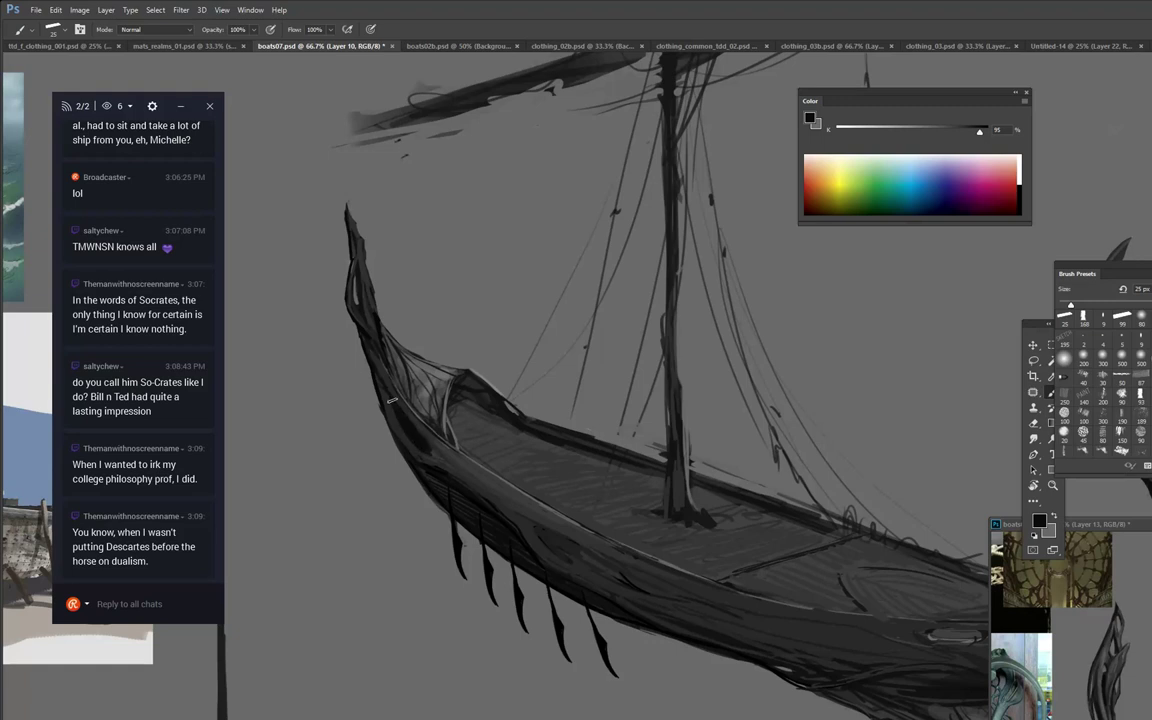
pyautogui.keyDown('alt'); pyautogui.click(415, 428); pyautogui.keyUp('alt')
pyautogui.keyDown('alt'); pyautogui.click(399, 424); pyautogui.keyUp('alt')
pyautogui.keyDown('alt'); pyautogui.click(416, 449); pyautogui.keyUp('alt')
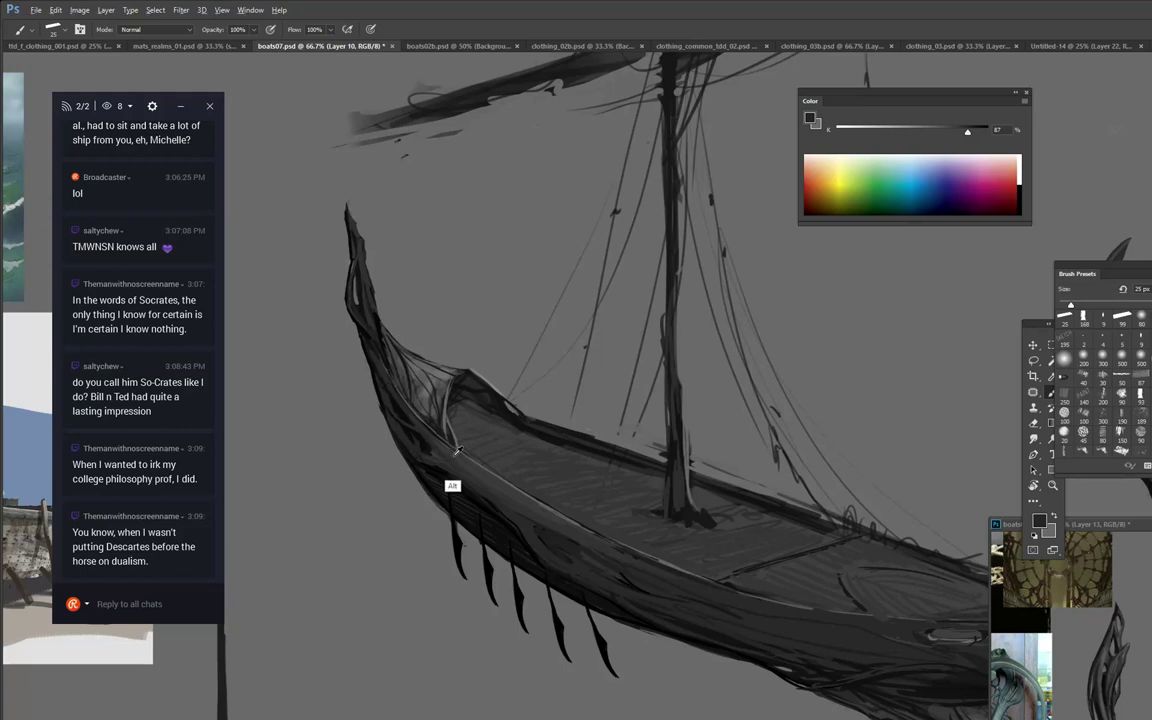
pyautogui.keyDown('alt'); pyautogui.click(413, 436); pyautogui.keyUp('alt')
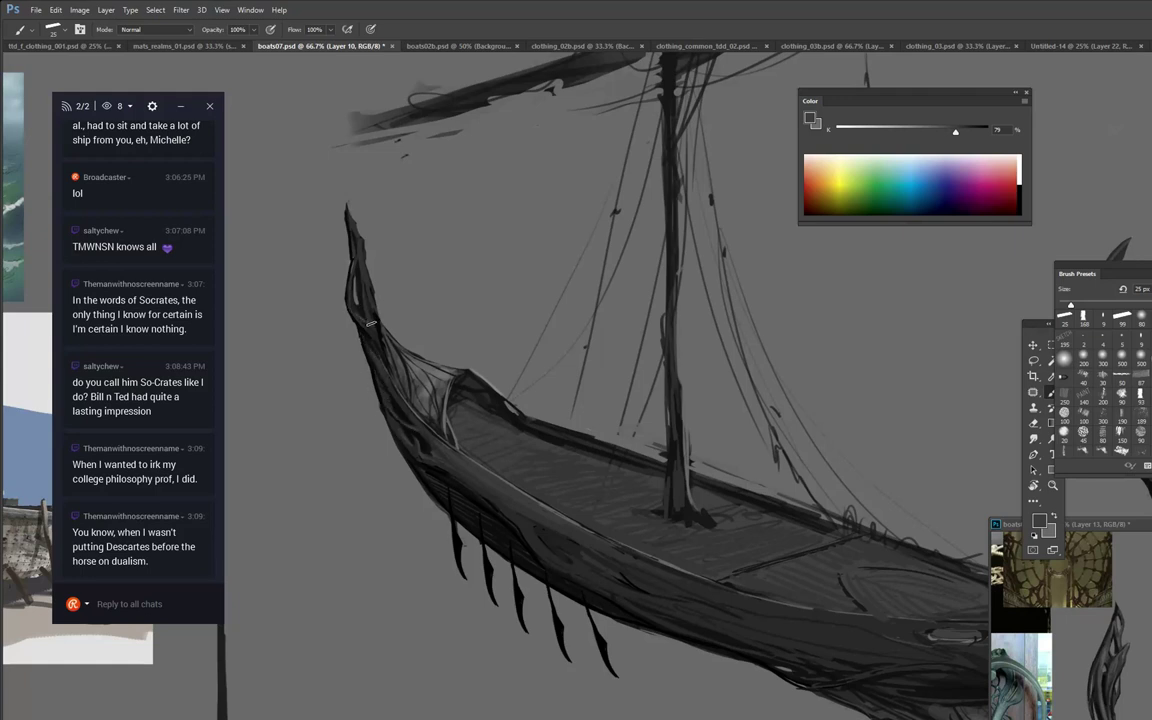
# Refine the prow's shading and pointed tip with sampled hull and background greys.
pyautogui.keyDown('alt'); pyautogui.click(357, 315); pyautogui.keyUp('alt')
pyautogui.moveTo(355, 311); pyautogui.dragTo(367, 323)
pyautogui.keyDown('alt'); pyautogui.click(369, 328); pyautogui.keyUp('alt')
pyautogui.keyDown('alt'); pyautogui.click(358, 242); pyautogui.keyUp('alt')
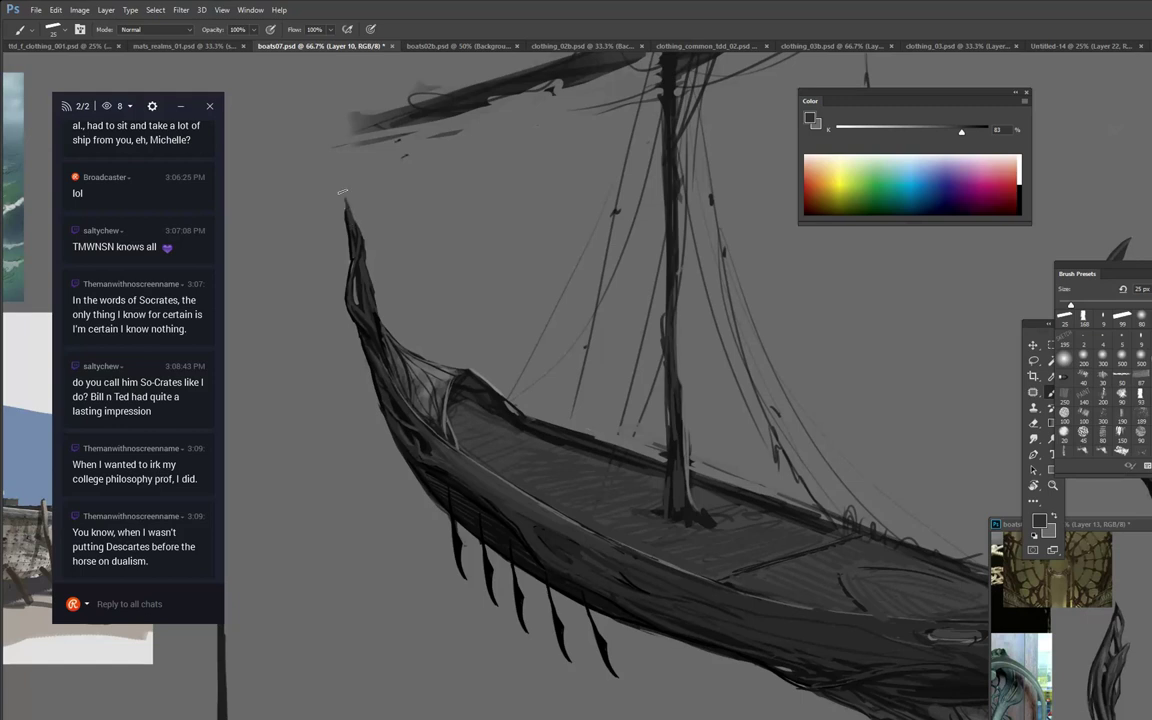
pyautogui.keyDown('alt'); pyautogui.click(352, 236); pyautogui.keyUp('alt')
pyautogui.keyDown('alt'); pyautogui.click(349, 190); pyautogui.keyUp('alt')
# Sample dark and mid greys and clean up the deck and inner far rail just behind the bow.
pyautogui.keyDown('alt'); pyautogui.click(433, 405); pyautogui.keyUp('alt')
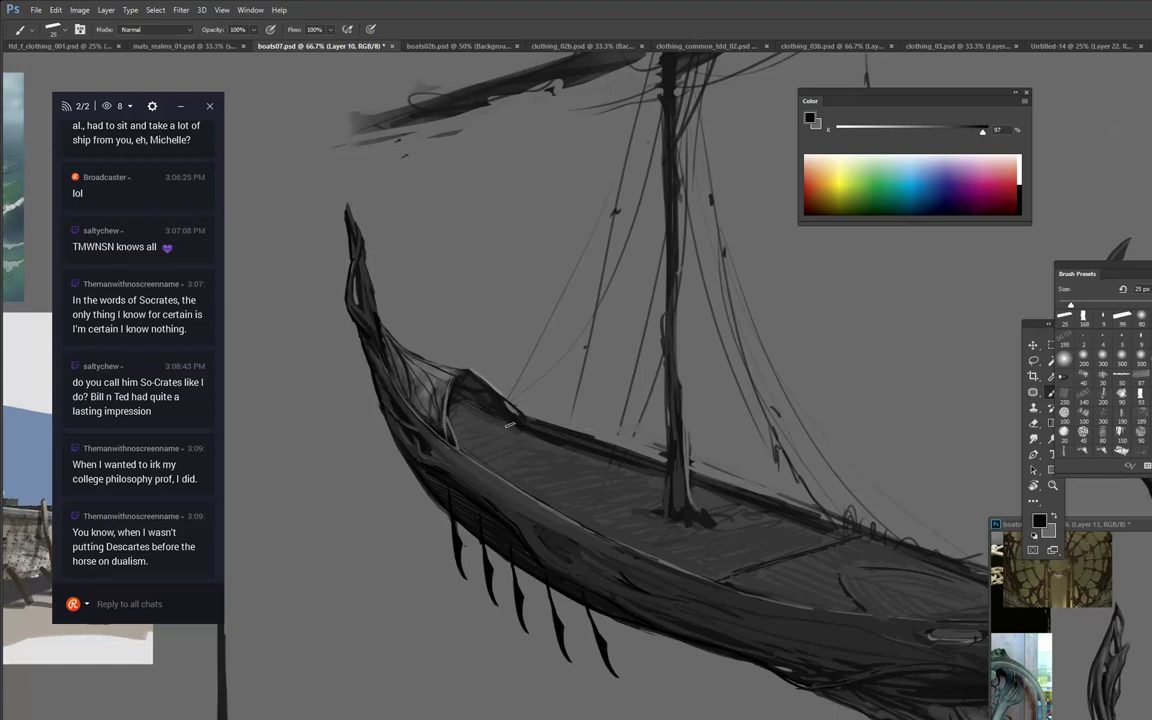
pyautogui.keyDown('alt'); pyautogui.click(470, 433); pyautogui.keyUp('alt')
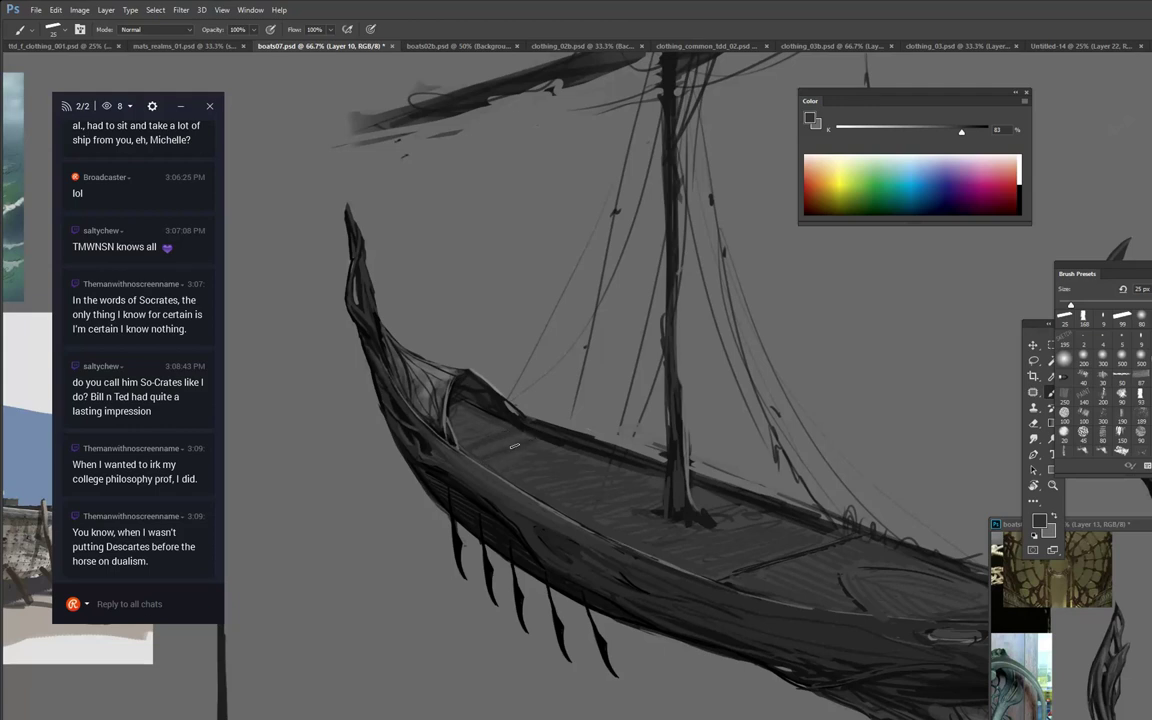
pyautogui.keyDown('alt'); pyautogui.click(481, 454); pyautogui.keyUp('alt')
pyautogui.keyDown('alt'); pyautogui.click(494, 420); pyautogui.keyUp('alt')
# Lasso the opening behind the bow and darken its interior with black using the 300 px soft brush.
pyautogui.press('l')
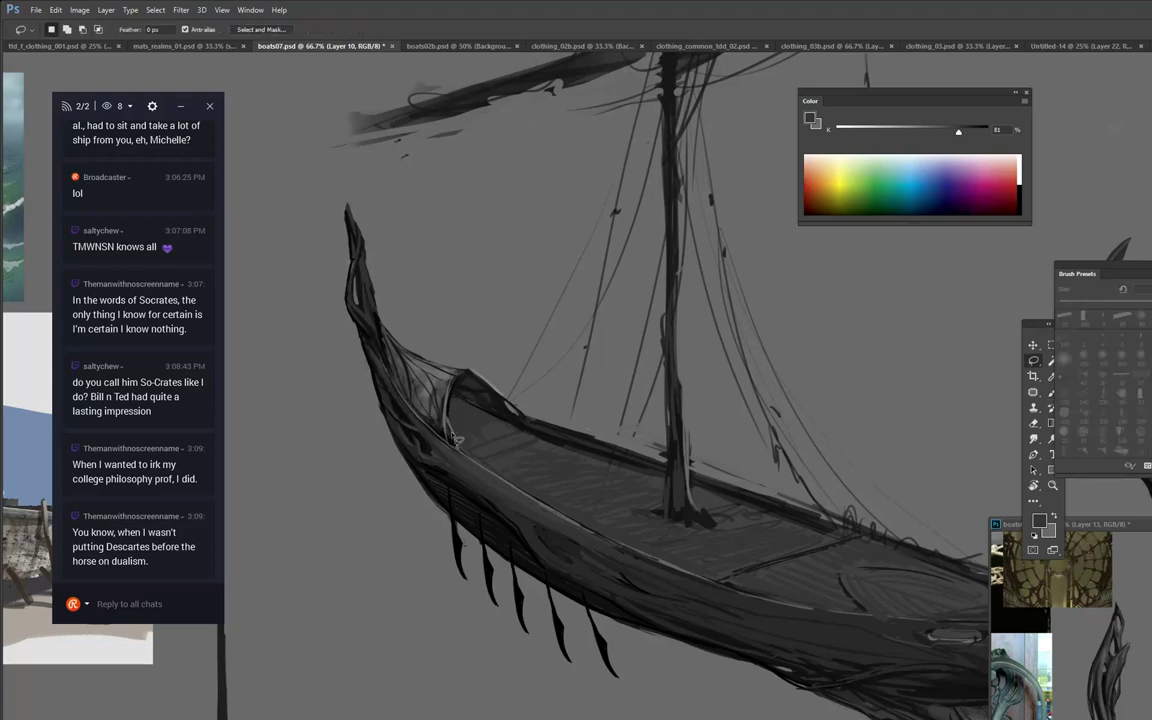
pyautogui.moveTo(459, 448)
pyautogui.mouseDown()
pyautogui.moveTo(449, 416)
pyautogui.moveTo(462, 372)
pyautogui.moveTo(566, 466)
pyautogui.moveTo(455, 447)
pyautogui.moveTo(453, 414)
pyautogui.moveTo(455, 443)
pyautogui.mouseUp()
pyautogui.press('shift')
pyautogui.hotkey('ctrl', 'd')
pyautogui.press('b')
pyautogui.rightClick(590, 293)
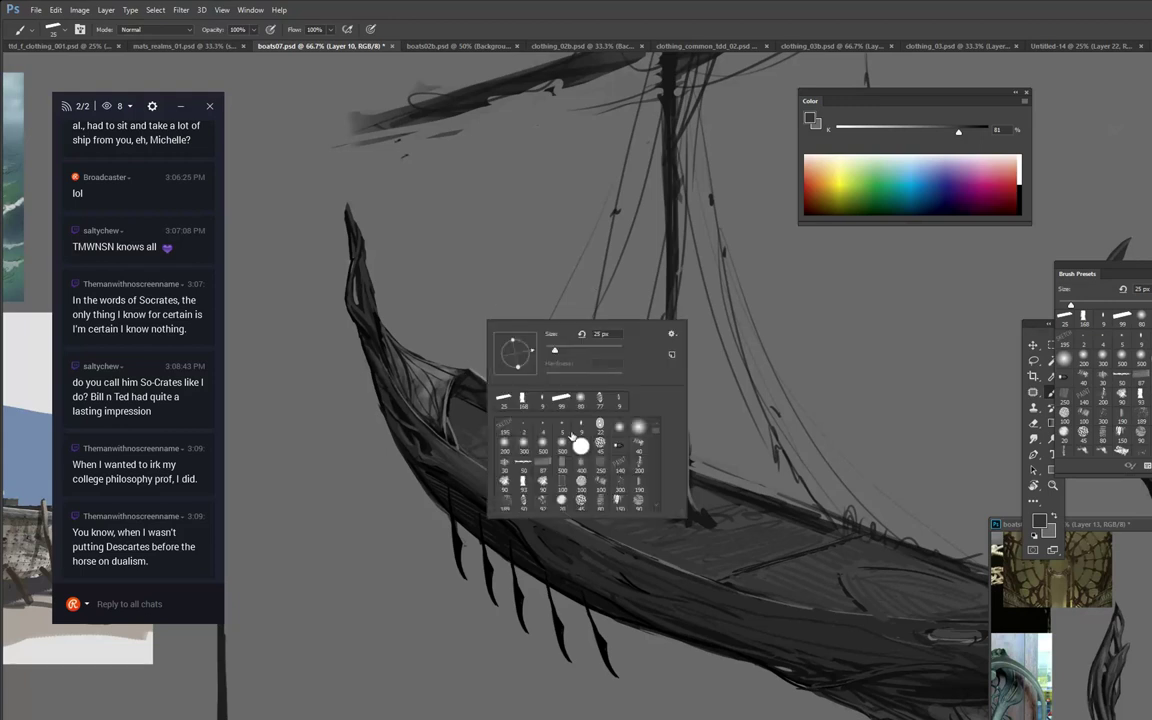
pyautogui.click(472, 403)
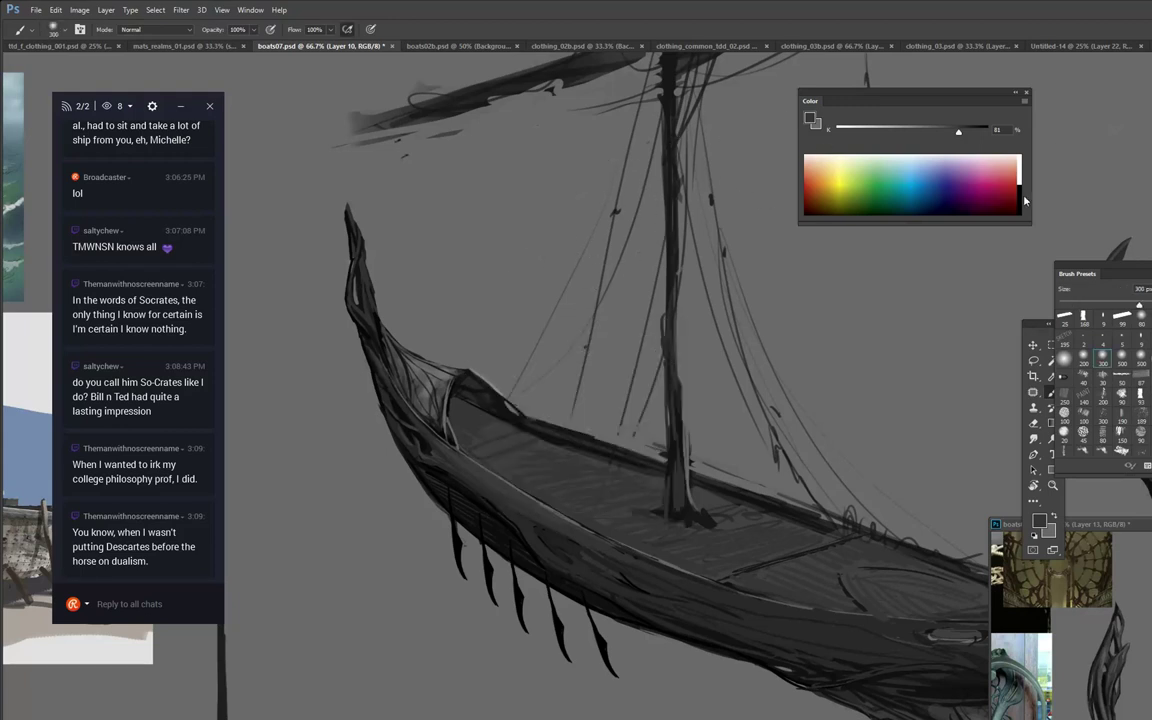
pyautogui.press('d')
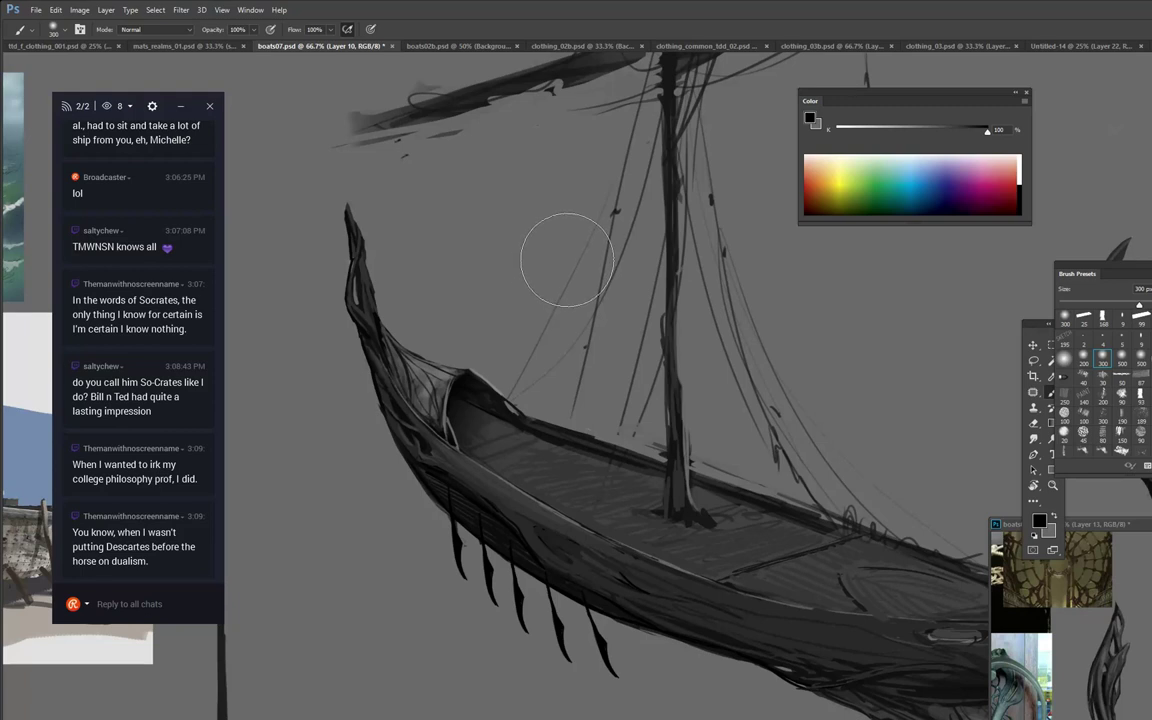
# Lasso the deck inside the bow opening and try lightening it with sampled greys and the 300 px soft brush, undoing a stroke.
pyautogui.press('l')
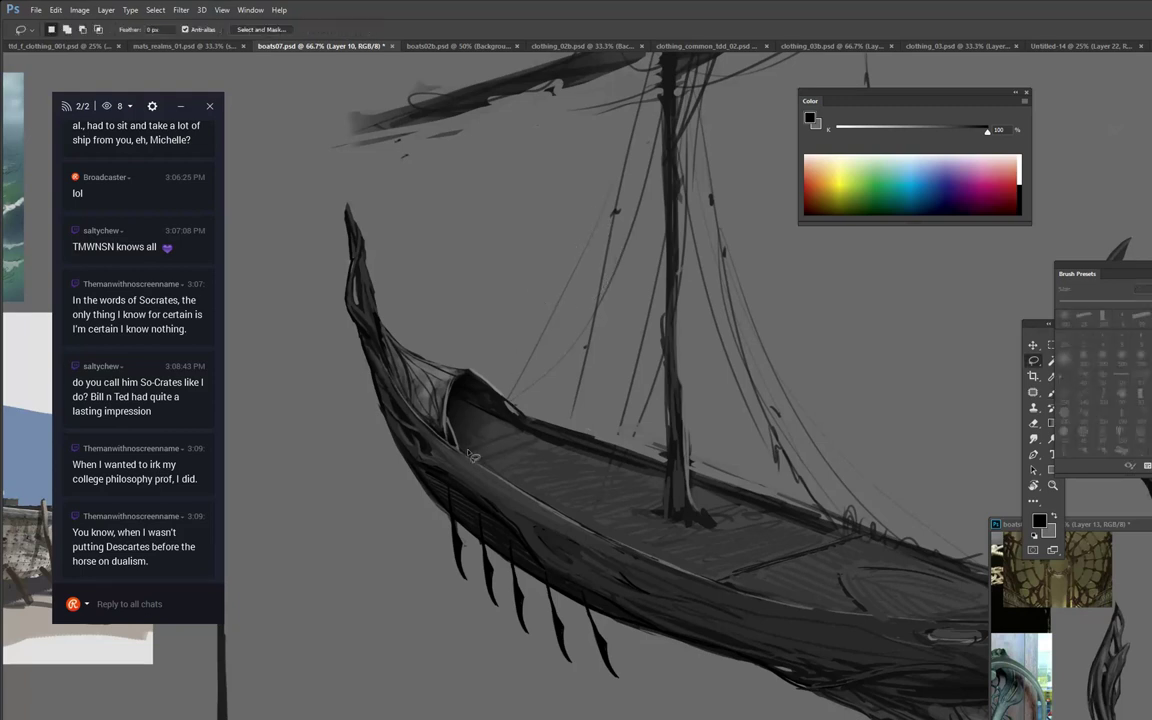
pyautogui.moveTo(465, 447)
pyautogui.mouseDown()
pyautogui.moveTo(516, 446)
pyautogui.moveTo(455, 400)
pyautogui.moveTo(496, 433)
pyautogui.moveTo(474, 451)
pyautogui.moveTo(455, 403)
pyautogui.mouseUp()
pyautogui.hotkey('ctrl', 'h')
pyautogui.press('b')
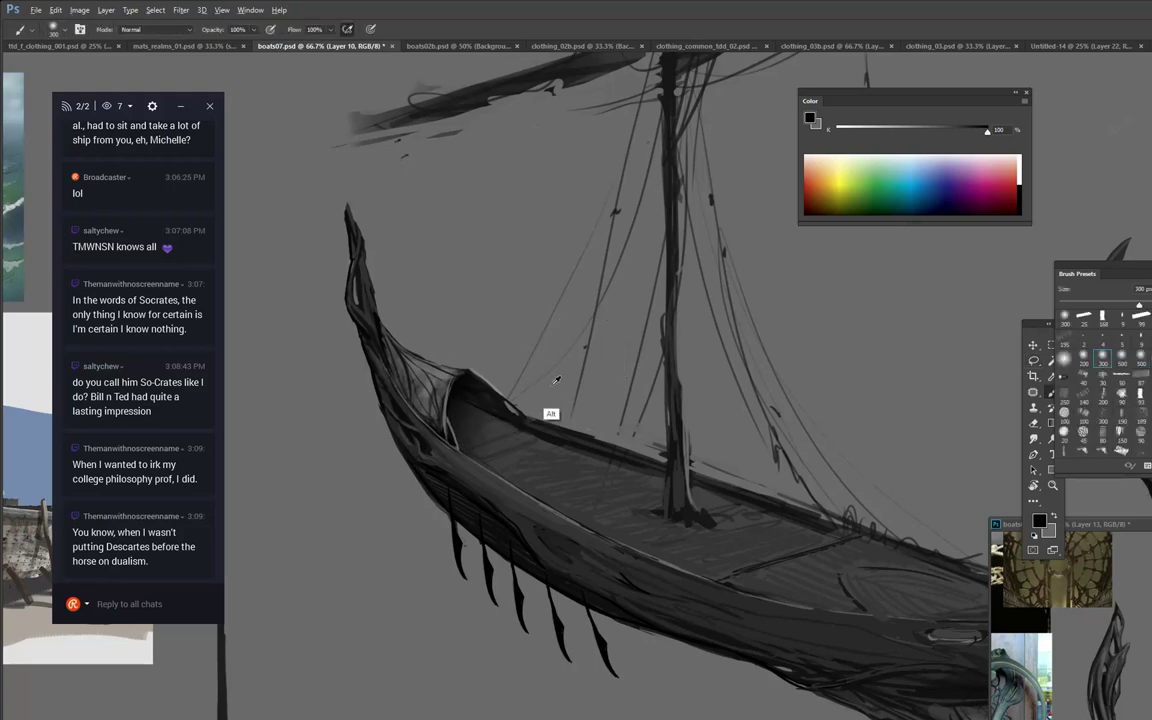
pyautogui.keyDown('alt'); pyautogui.click(557, 379); pyautogui.keyUp('alt')
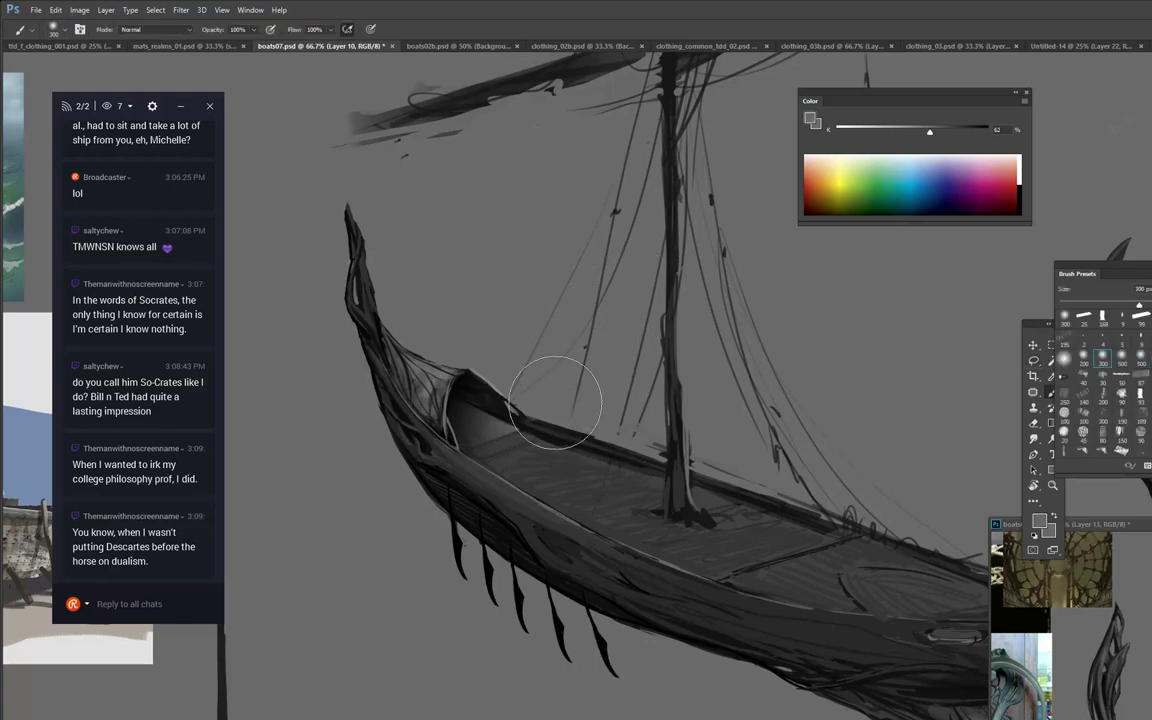
pyautogui.hotkey('ctrl', 'z')
pyautogui.keyDown('alt'); pyautogui.click(515, 440); pyautogui.keyUp('alt')
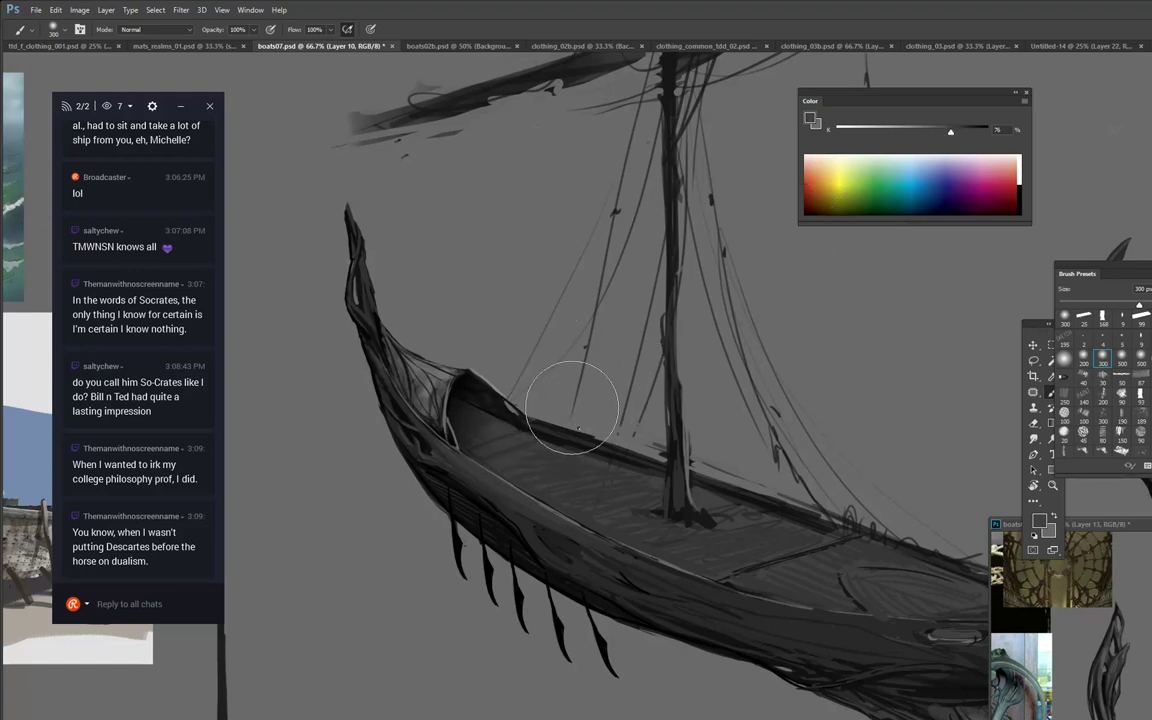
# Choose the 93 px flat brush, reduce it to 47 px, and paint sampled grey on the deck inside the bow.
pyautogui.rightClick(632, 488)
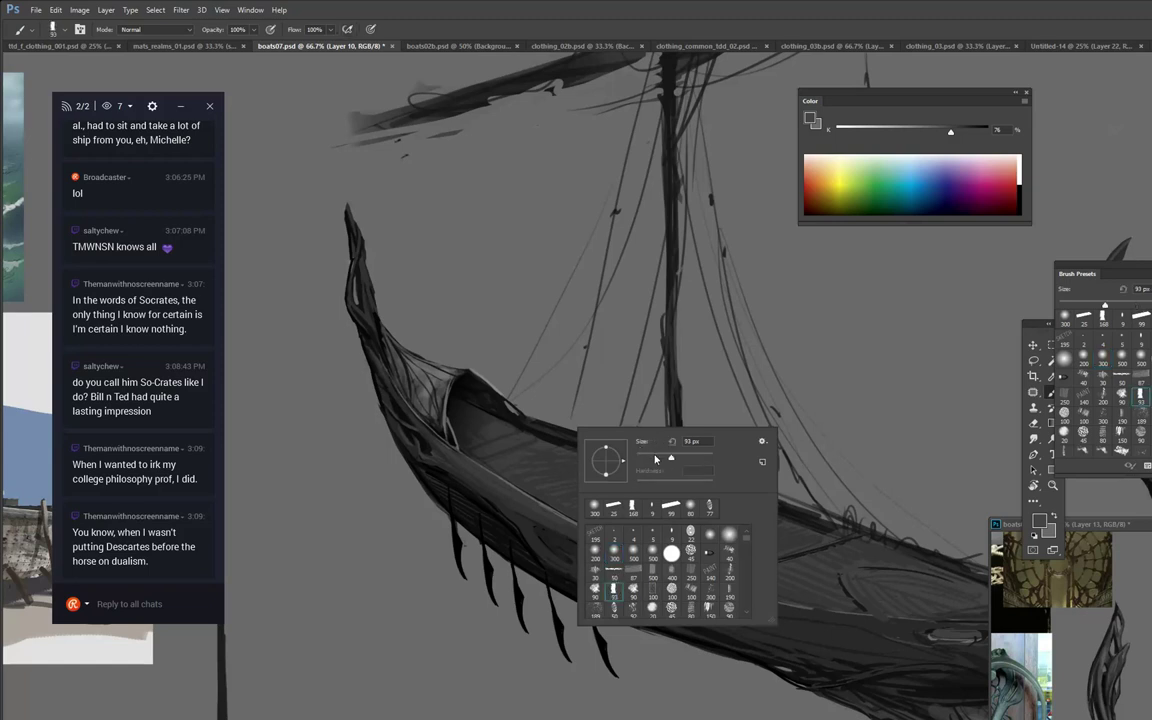
pyautogui.click(527, 431)
pyautogui.moveTo(528, 430); pyautogui.dragTo(469, 406)
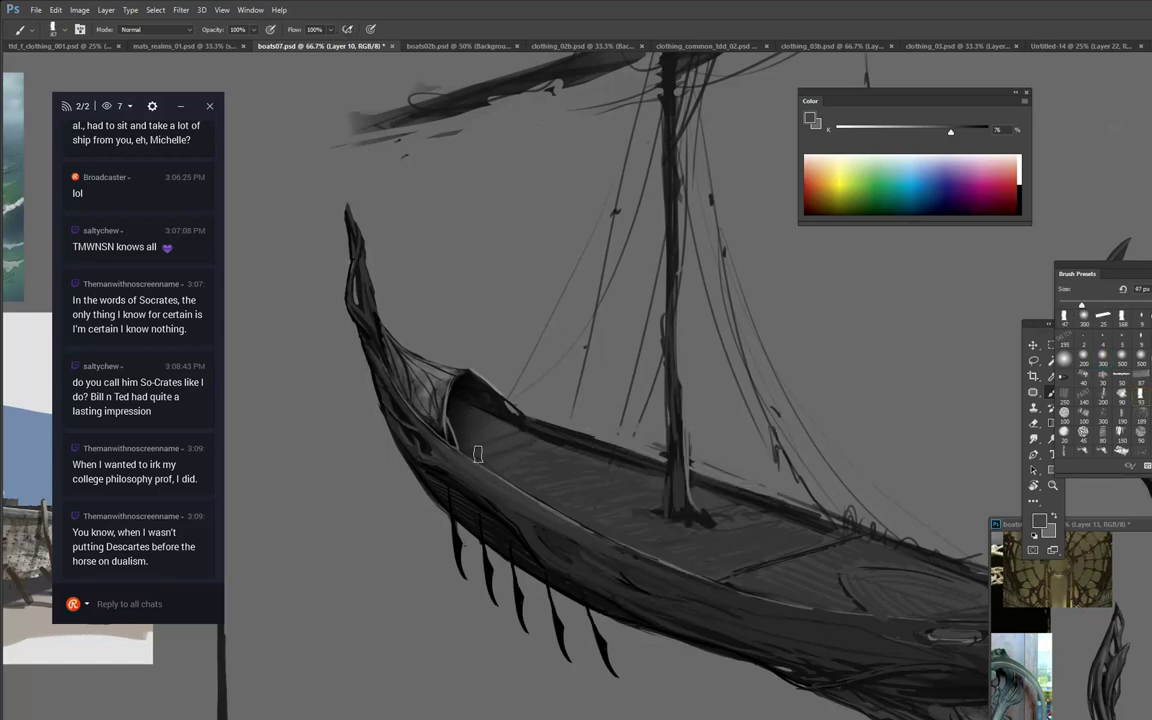
pyautogui.keyDown('alt'); pyautogui.click(540, 430); pyautogui.keyUp('alt')
pyautogui.press('ctrl')
# Switch to the 99 px flat brush and blend sampled greys across the deck and shadow inside the bow opening.
pyautogui.rightClick(600, 394)
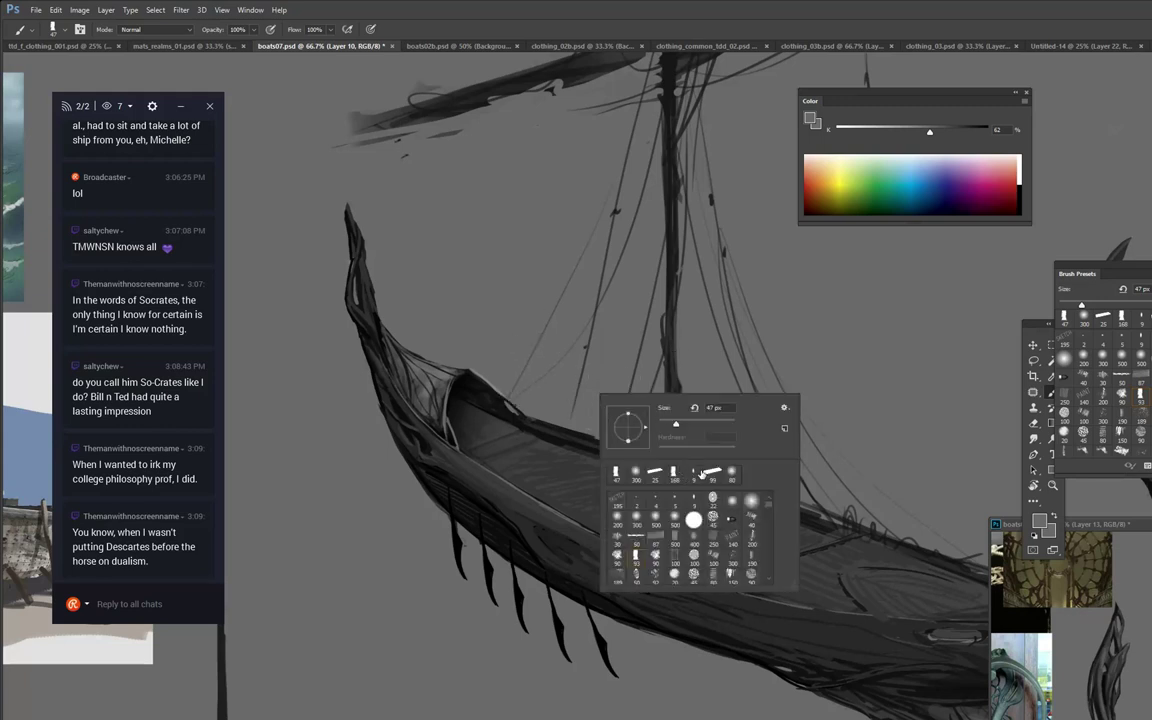
pyautogui.click(706, 472)
pyautogui.click(440, 412)
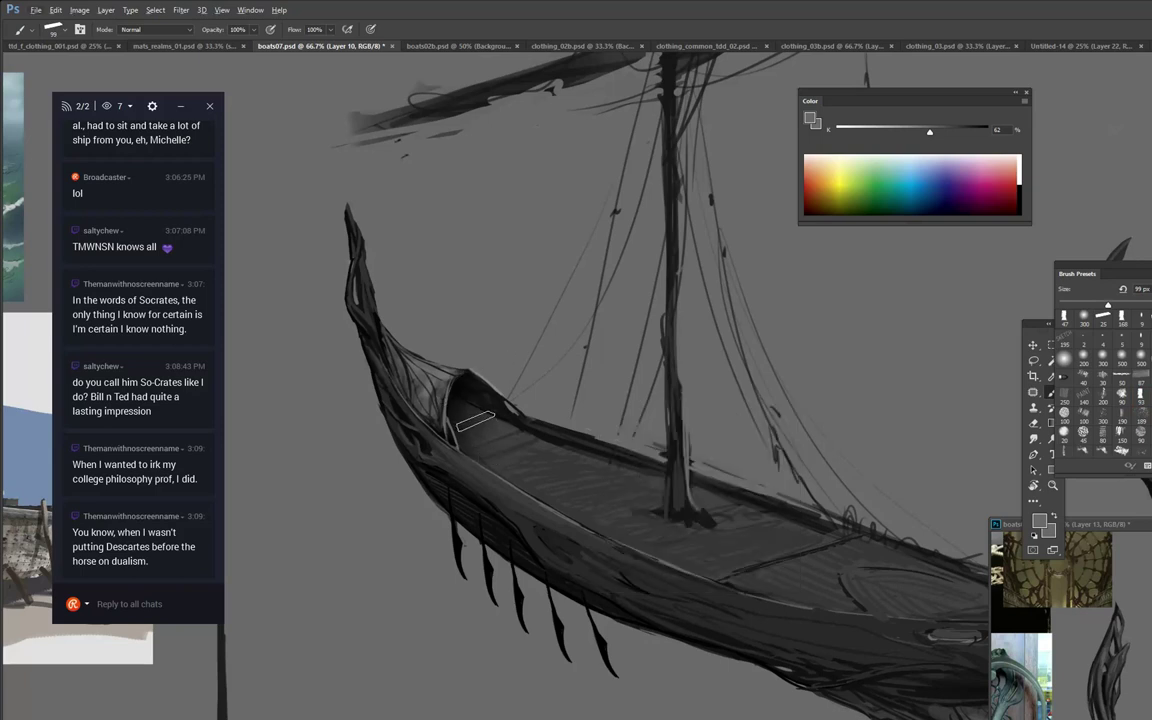
pyautogui.moveTo(475, 421); pyautogui.dragTo(487, 430)
pyautogui.keyDown('alt'); pyautogui.click(487, 425); pyautogui.keyUp('alt')
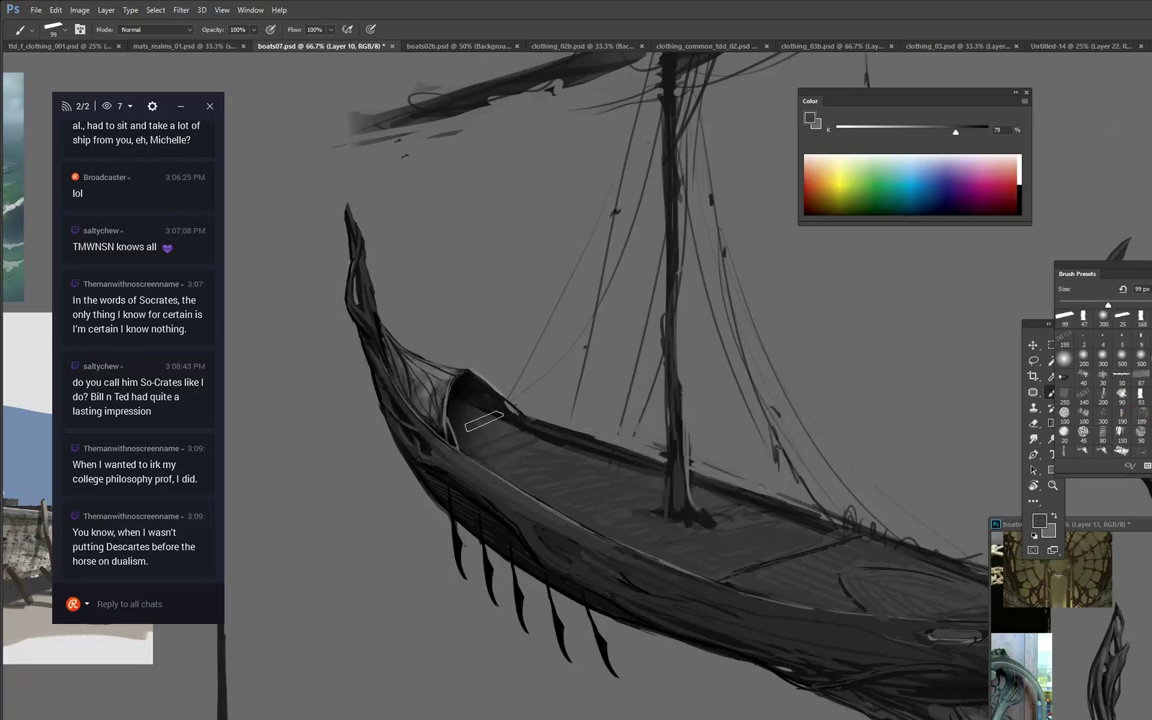
pyautogui.keyDown('alt'); pyautogui.click(484, 418); pyautogui.keyUp('alt')
pyautogui.moveTo(504, 430); pyautogui.dragTo(470, 413)
pyautogui.keyDown('alt'); pyautogui.click(455, 392); pyautogui.keyUp('alt')
pyautogui.moveTo(453, 404); pyautogui.dragTo(470, 409)
pyautogui.keyDown('alt'); pyautogui.click(465, 444); pyautogui.keyUp('alt')
pyautogui.keyDown('alt'); pyautogui.click(458, 401); pyautogui.keyUp('alt')
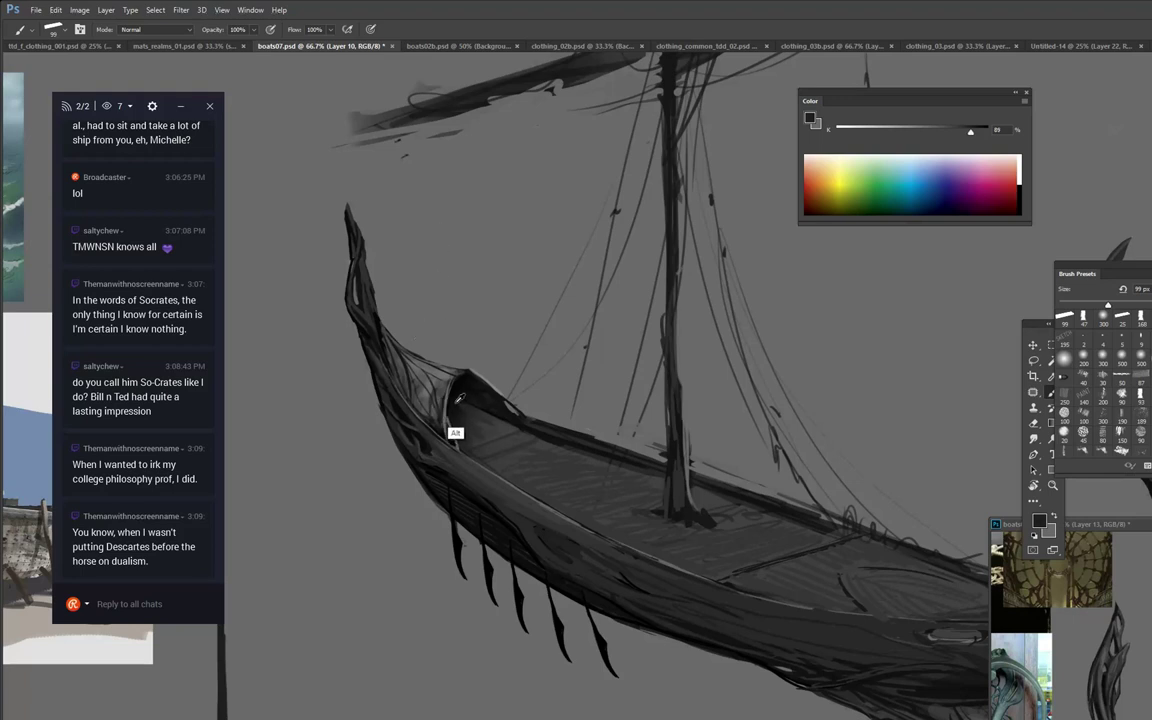
# Smudge the shadow inside the bow opening with the Smudge tool at 36 px.
pyautogui.press('r')
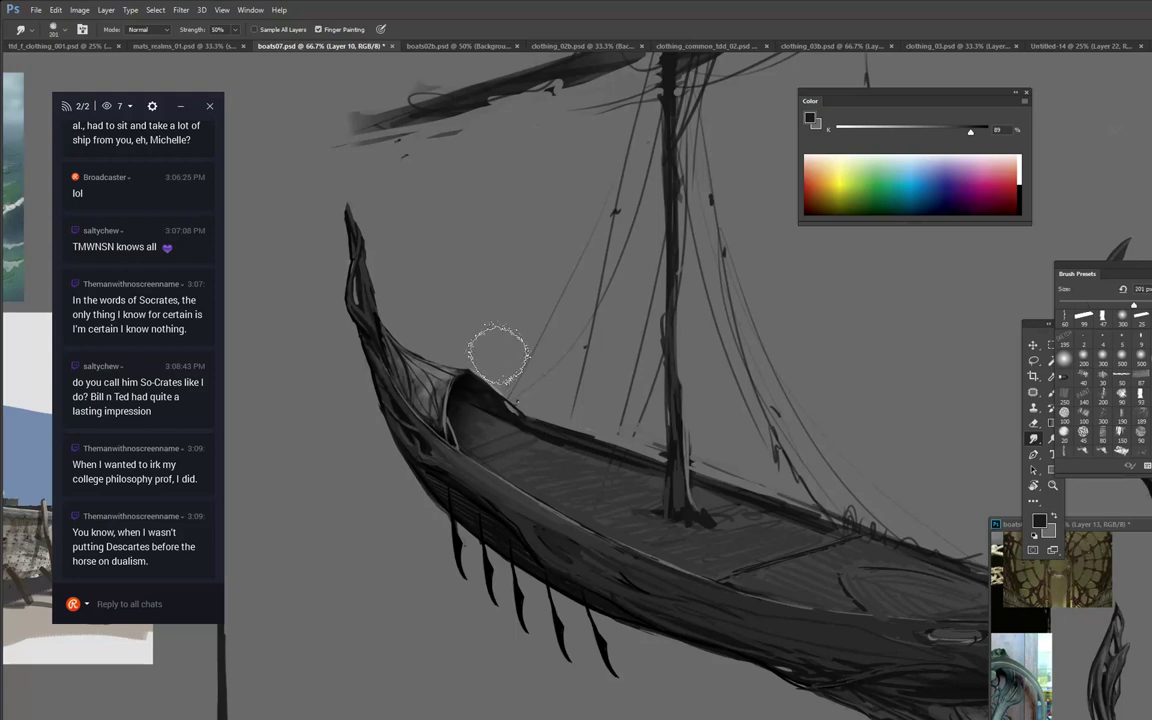
pyautogui.rightClick(570, 432)
pyautogui.click(588, 432)
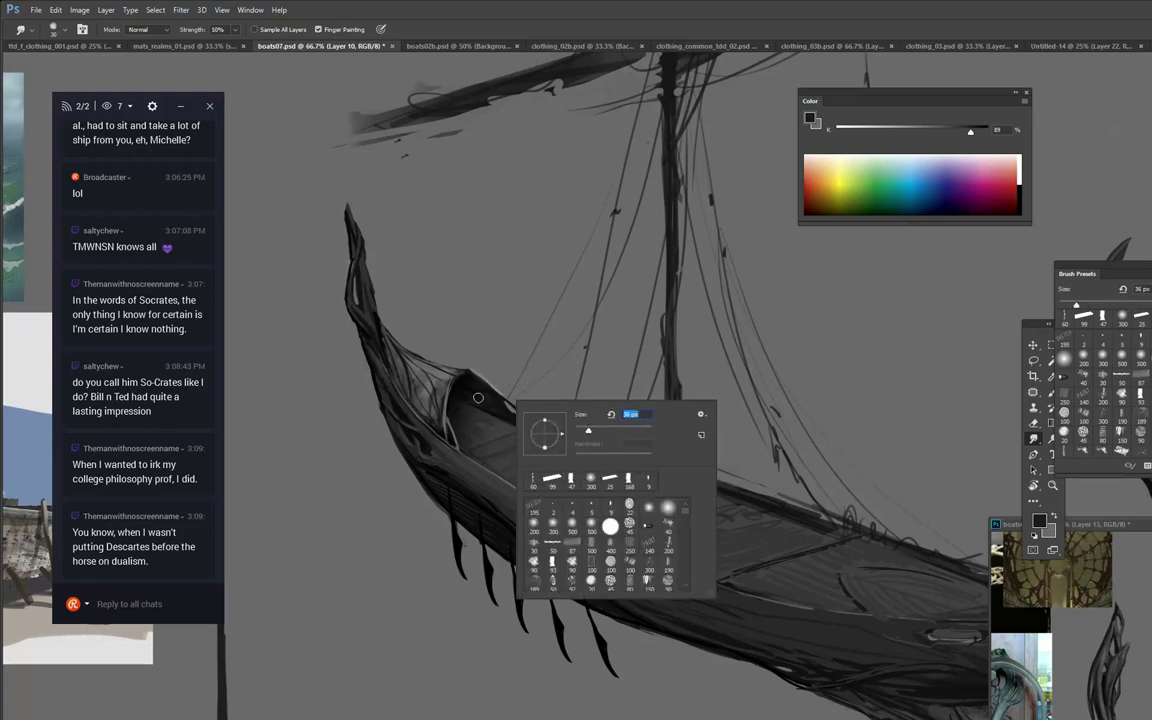
pyautogui.moveTo(458, 404); pyautogui.dragTo(470, 411)
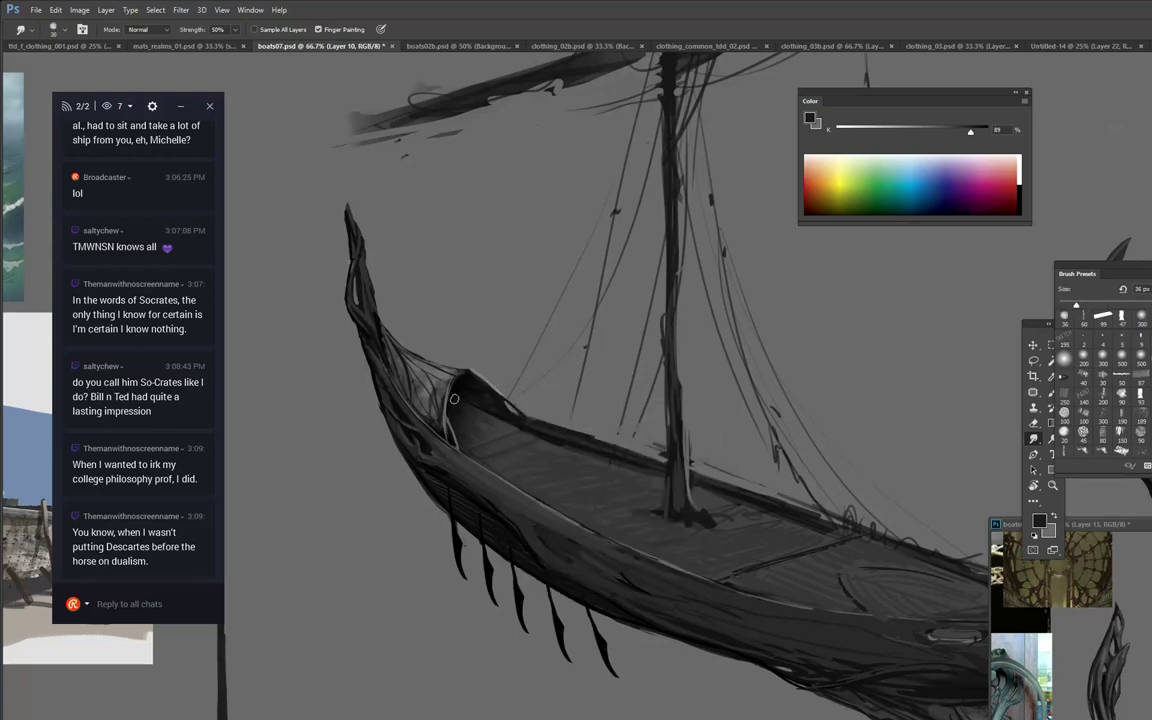
# Return to the flat brush and set its size to 20 px.
pyautogui.press('b')
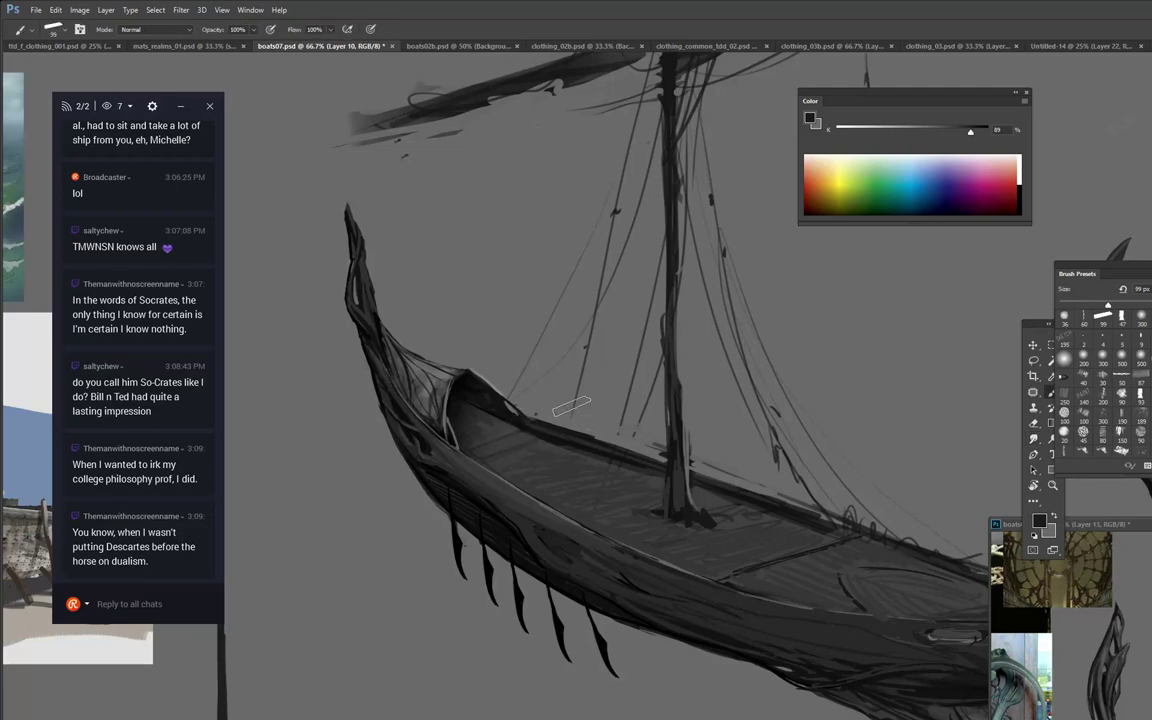
pyautogui.rightClick(578, 413)
pyautogui.click(602, 439)
pyautogui.click(605, 368)
pyautogui.hotkey('alt', 'Tab')
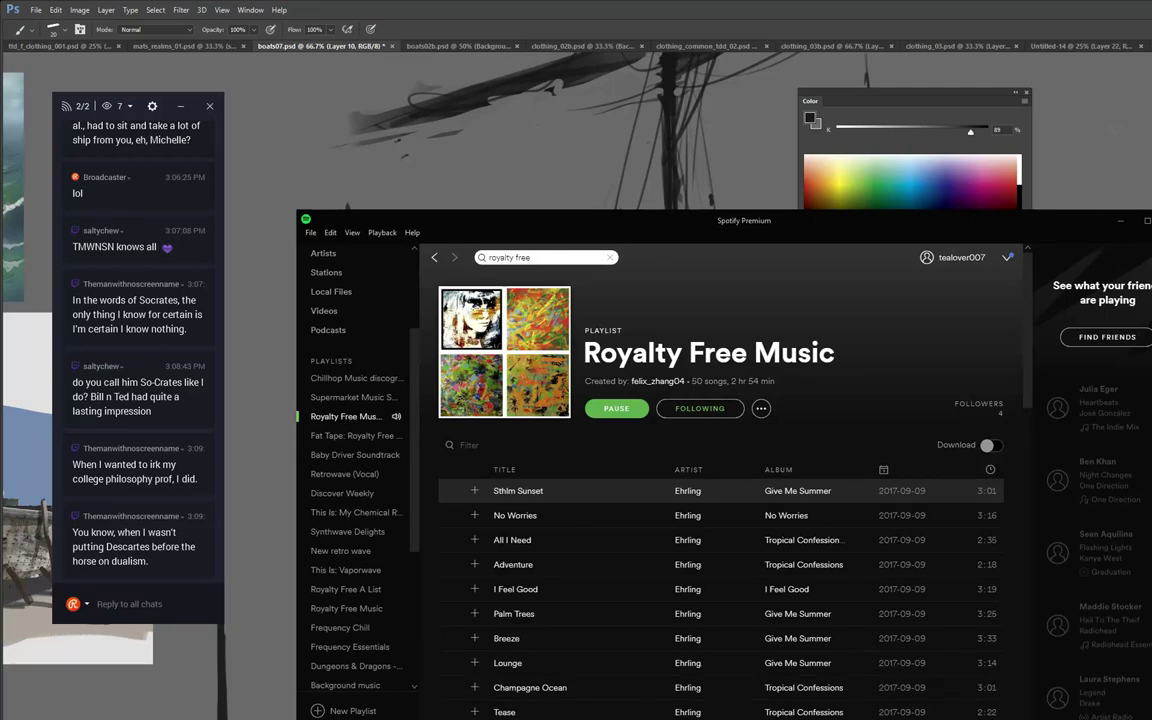
pyautogui.hotkey('alt', 'Tab')
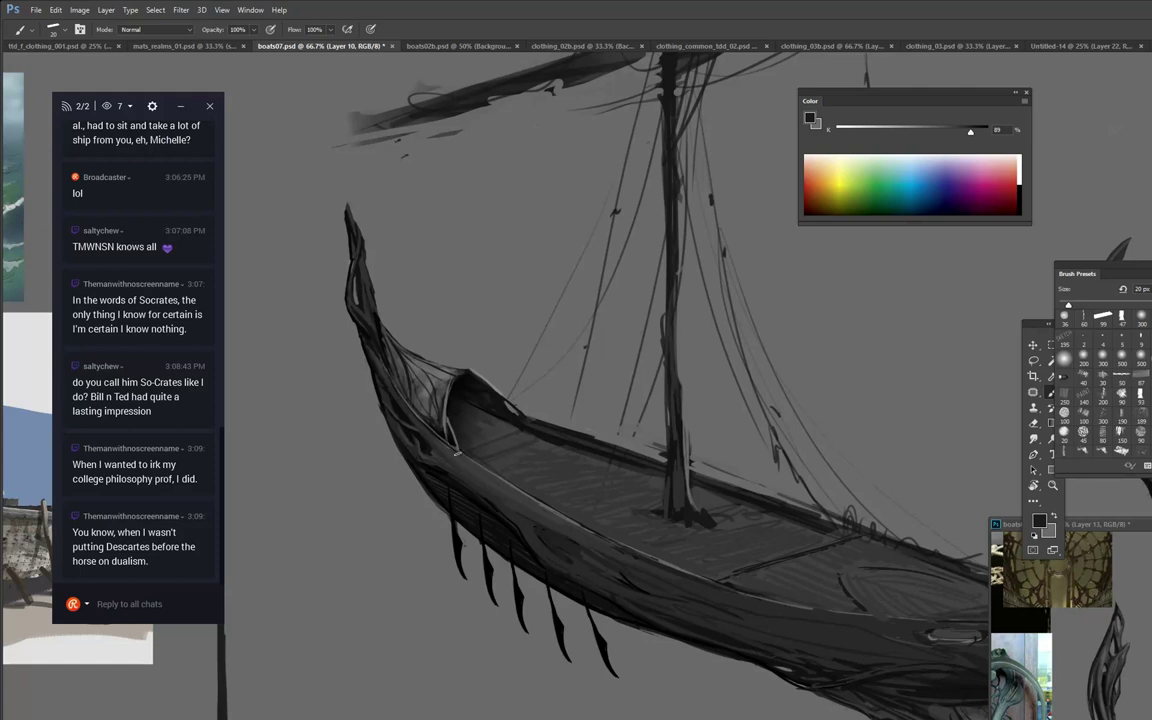
# Touch up the lower corner of the bow opening and refine the near rail toward midship with sampled greys.
pyautogui.moveTo(457, 453); pyautogui.dragTo(452, 450)
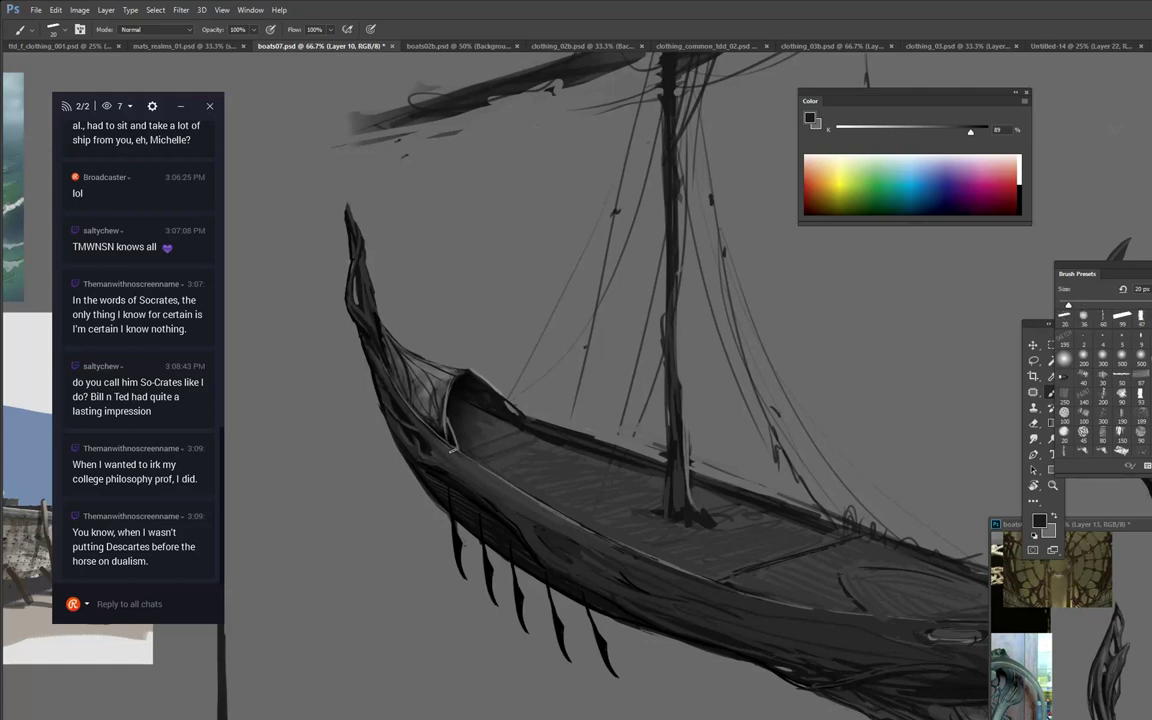
pyautogui.keyDown('alt'); pyautogui.click(551, 512); pyautogui.keyUp('alt')
pyautogui.keyDown('alt'); pyautogui.click(463, 466); pyautogui.keyUp('alt')
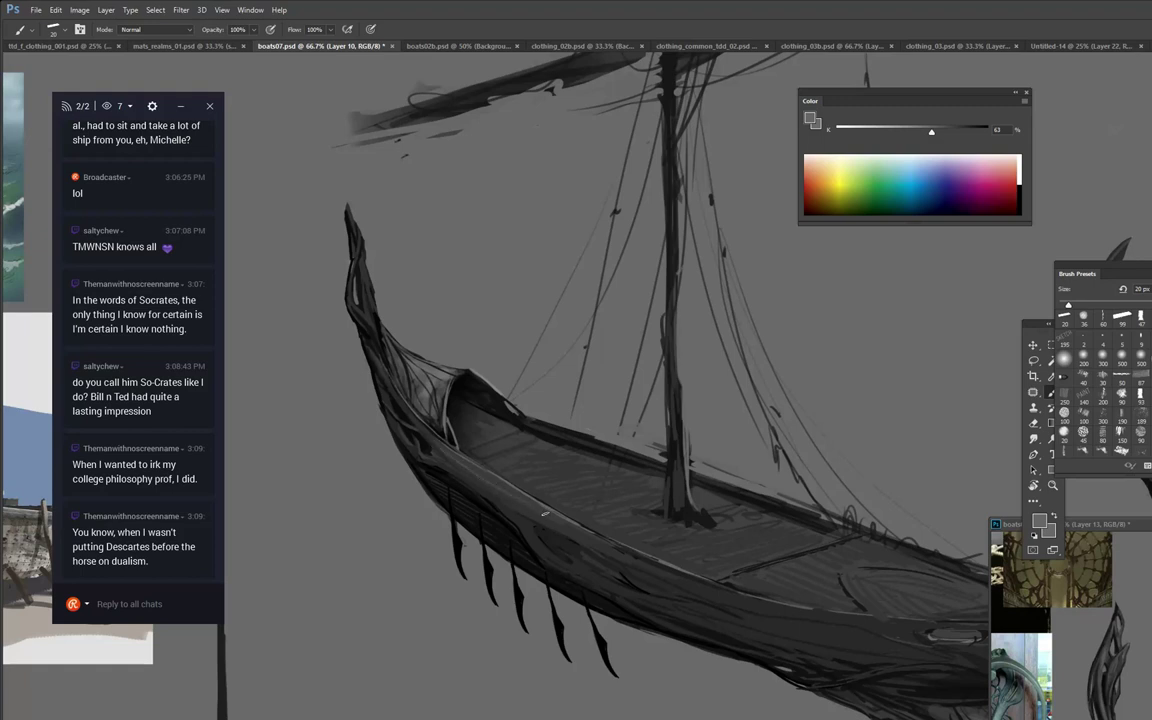
pyautogui.keyDown('alt'); pyautogui.click(485, 481); pyautogui.keyUp('alt')
pyautogui.keyDown('alt'); pyautogui.click(456, 448); pyautogui.keyUp('alt')
pyautogui.keyDown('alt'); pyautogui.click(496, 491); pyautogui.keyUp('alt')
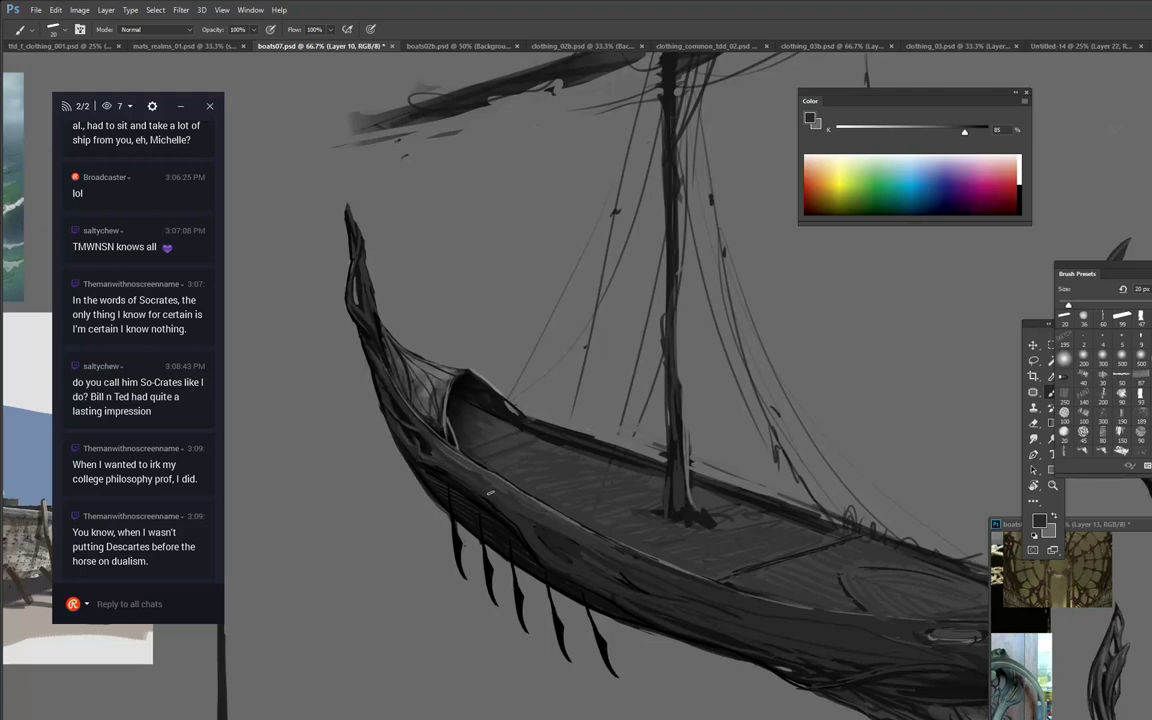
# Sample dark greys to touch up the near rail's bow end, and move the Color palette closer to the mast.
pyautogui.moveTo(639, 420); pyautogui.dragTo(577, 303)
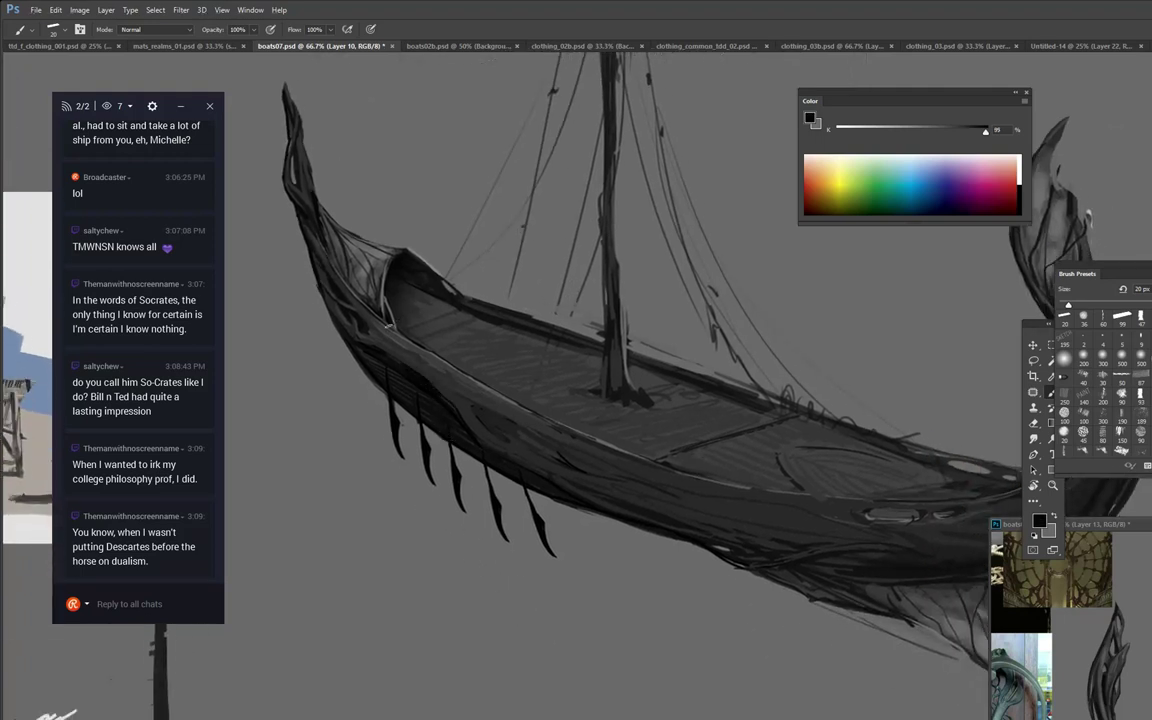
pyautogui.keyDown('alt'); pyautogui.click(355, 309); pyautogui.keyUp('alt')
pyautogui.keyDown('alt'); pyautogui.click(407, 360); pyautogui.keyUp('alt')
pyautogui.keyDown('alt'); pyautogui.click(407, 360); pyautogui.keyUp('alt')
pyautogui.moveTo(962, 100); pyautogui.dragTo(854, 73)
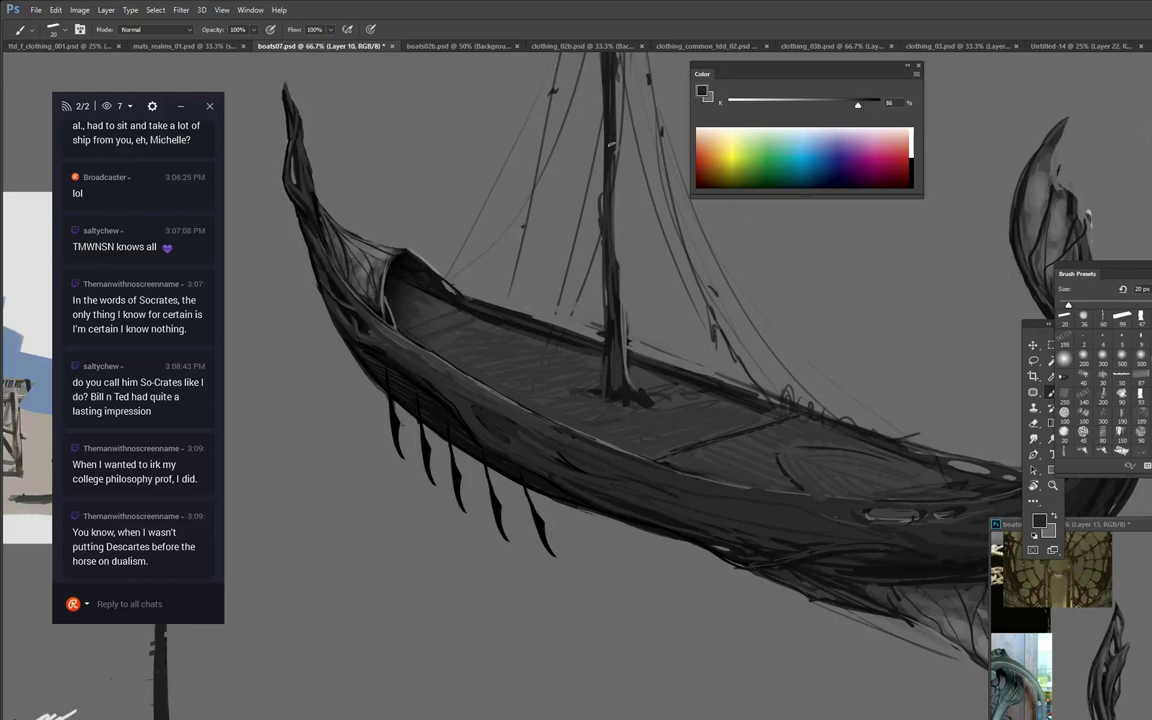
# Darken the hull beneath the near rail at the bow, above the hanging spikes, with sampled near-black greys.
pyautogui.click(862, 103)
pyautogui.keyDown('alt'); pyautogui.click(449, 410); pyautogui.keyUp('alt')
pyautogui.moveTo(487, 419)
pyautogui.mouseDown()
pyautogui.moveTo(478, 413)
pyautogui.moveTo(492, 409)
pyautogui.moveTo(516, 427)
pyautogui.mouseUp()
pyautogui.keyDown('alt'); pyautogui.click(436, 391); pyautogui.keyUp('alt')
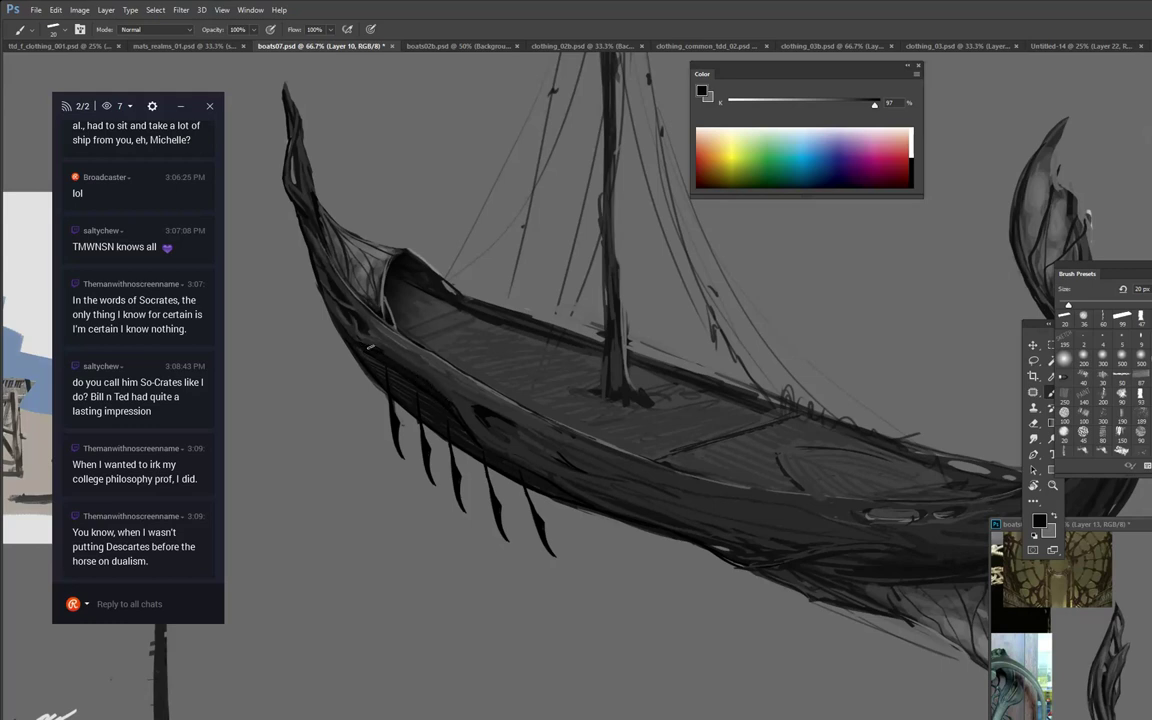
pyautogui.keyDown('alt'); pyautogui.click(408, 382); pyautogui.keyUp('alt')
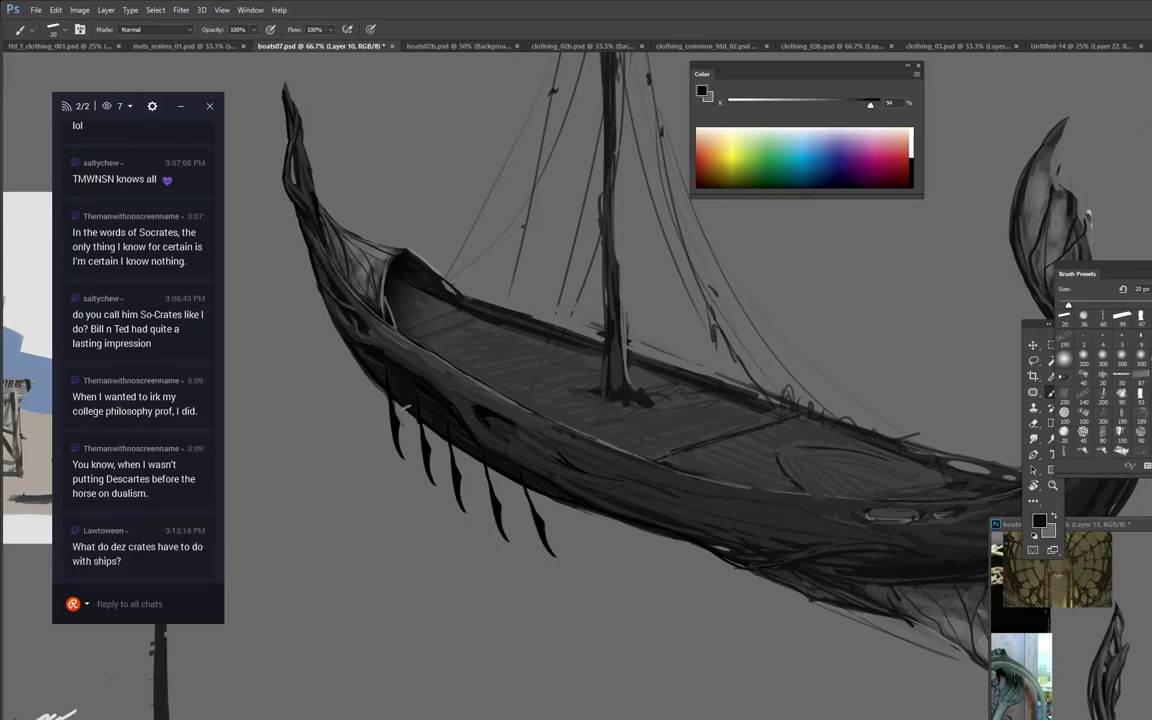
pyautogui.keyDown('alt'); pyautogui.click(414, 424); pyautogui.keyUp('alt')
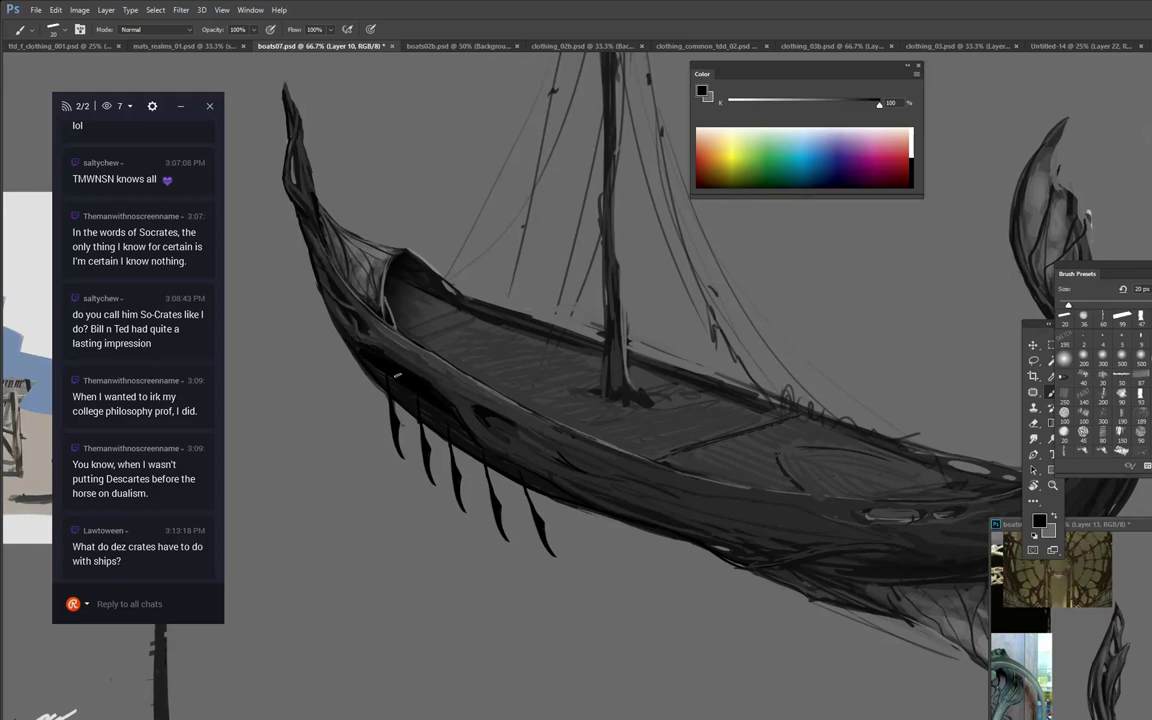
# Clean up the hull's lower outline from the bow to the last hanging spike with sampled hull and background greys.
pyautogui.keyDown('alt'); pyautogui.click(368, 356); pyautogui.keyUp('alt')
pyautogui.keyDown('alt'); pyautogui.click(376, 376); pyautogui.keyUp('alt')
pyautogui.keyDown('alt'); pyautogui.click(353, 413); pyautogui.keyUp('alt')
pyautogui.moveTo(365, 373); pyautogui.dragTo(379, 388)
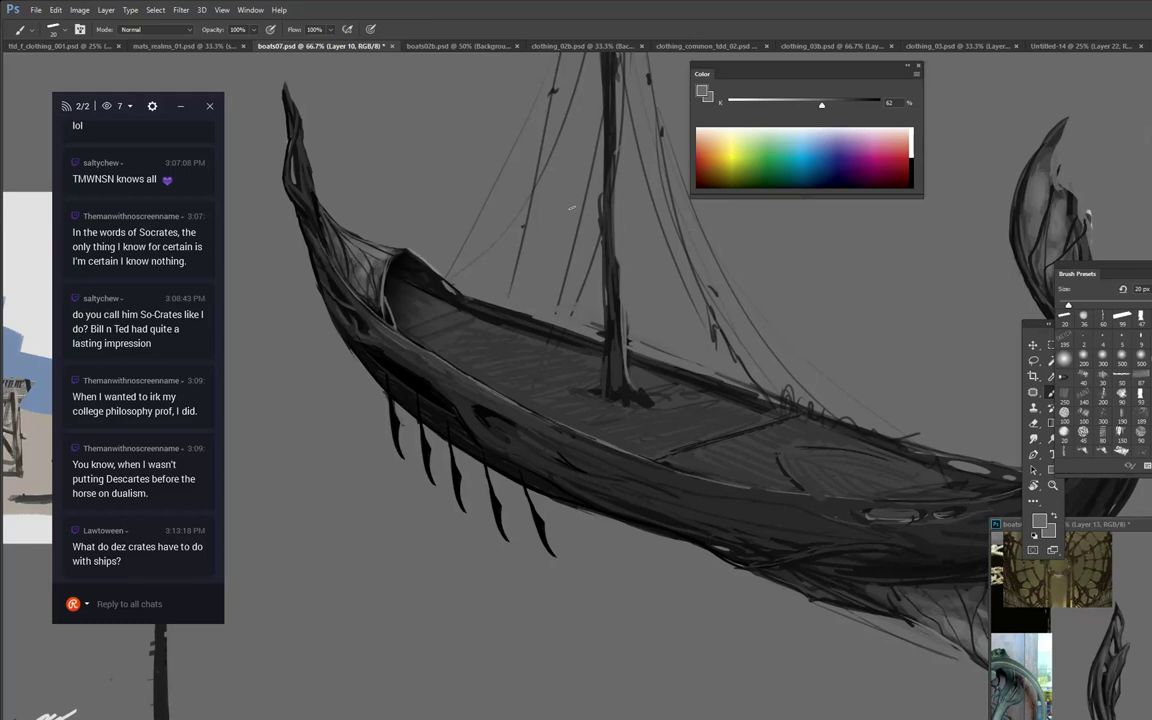
pyautogui.keyDown('alt'); pyautogui.click(396, 419); pyautogui.keyUp('alt')
pyautogui.keyDown('alt'); pyautogui.click(544, 481); pyautogui.keyUp('alt')
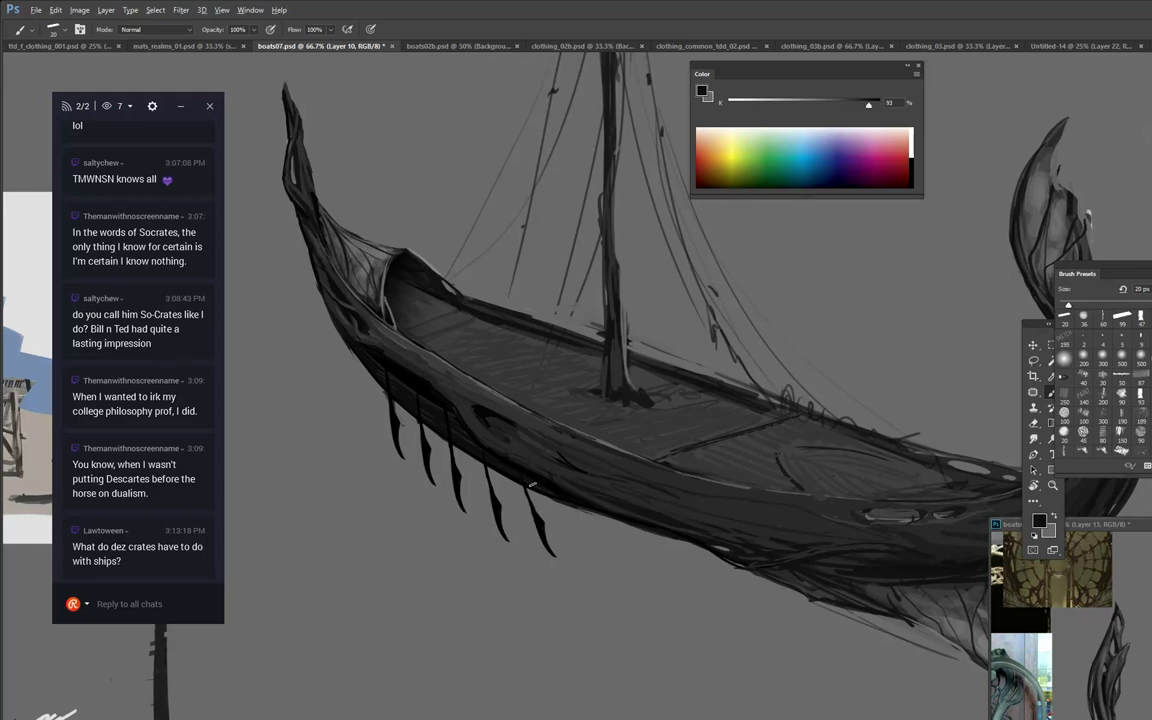
pyautogui.keyDown('alt'); pyautogui.click(560, 510); pyautogui.keyUp('alt')
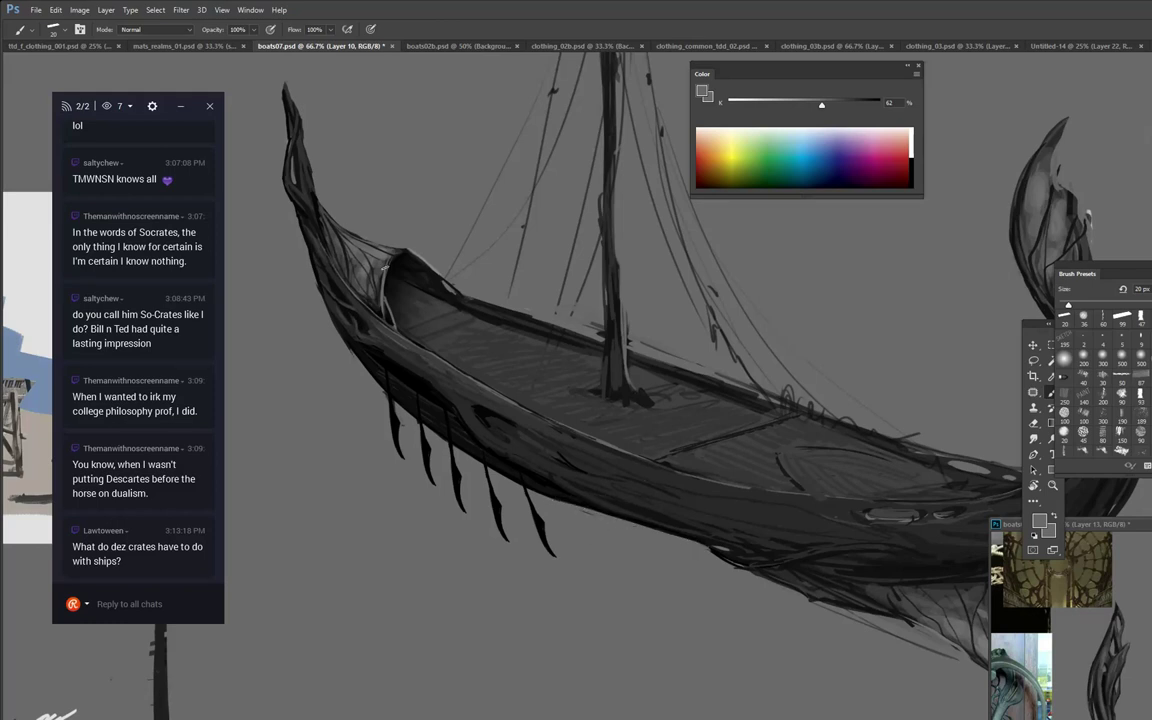
# Paint lighter strands beside the bow opening and up through the prow's webbing with sampled greys.
pyautogui.keyDown('alt'); pyautogui.click(388, 300); pyautogui.keyUp('alt')
pyautogui.keyDown('alt'); pyautogui.click(382, 318); pyautogui.keyUp('alt')
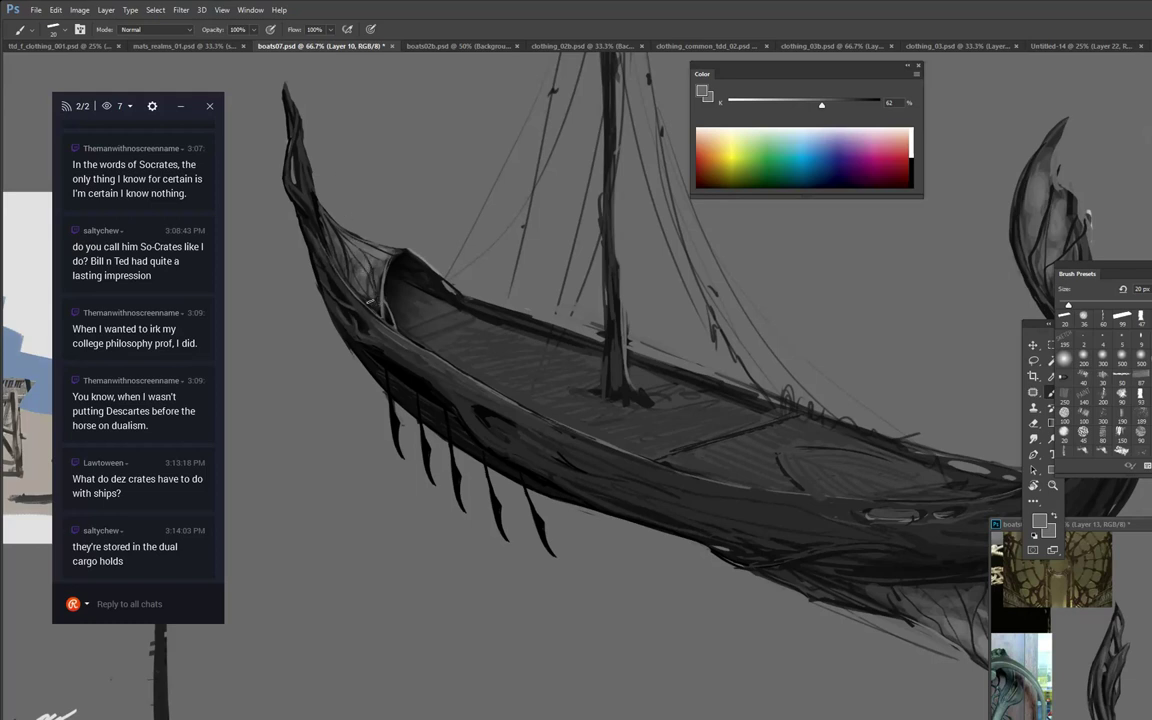
pyautogui.moveTo(342, 245); pyautogui.dragTo(365, 304)
pyautogui.moveTo(335, 243); pyautogui.dragTo(345, 270)
pyautogui.moveTo(317, 211); pyautogui.dragTo(344, 278)
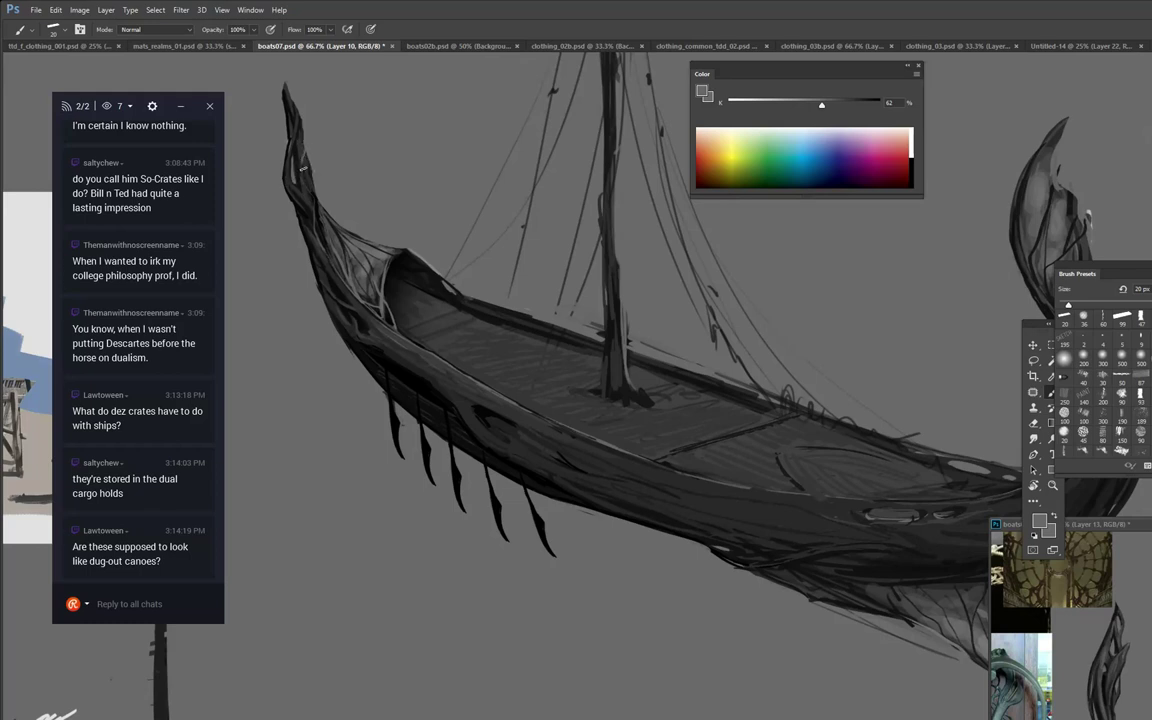
pyautogui.moveTo(291, 183); pyautogui.dragTo(300, 205)
# Refine the rim of the bow opening and touch up the gap in the upper prow with sampled greys.
pyautogui.keyDown('alt'); pyautogui.click(392, 265); pyautogui.keyUp('alt')
pyautogui.keyDown('alt'); pyautogui.click(391, 293); pyautogui.keyUp('alt')
pyautogui.moveTo(402, 255); pyautogui.dragTo(383, 291)
pyautogui.keyDown('alt'); pyautogui.click(321, 257); pyautogui.keyUp('alt')
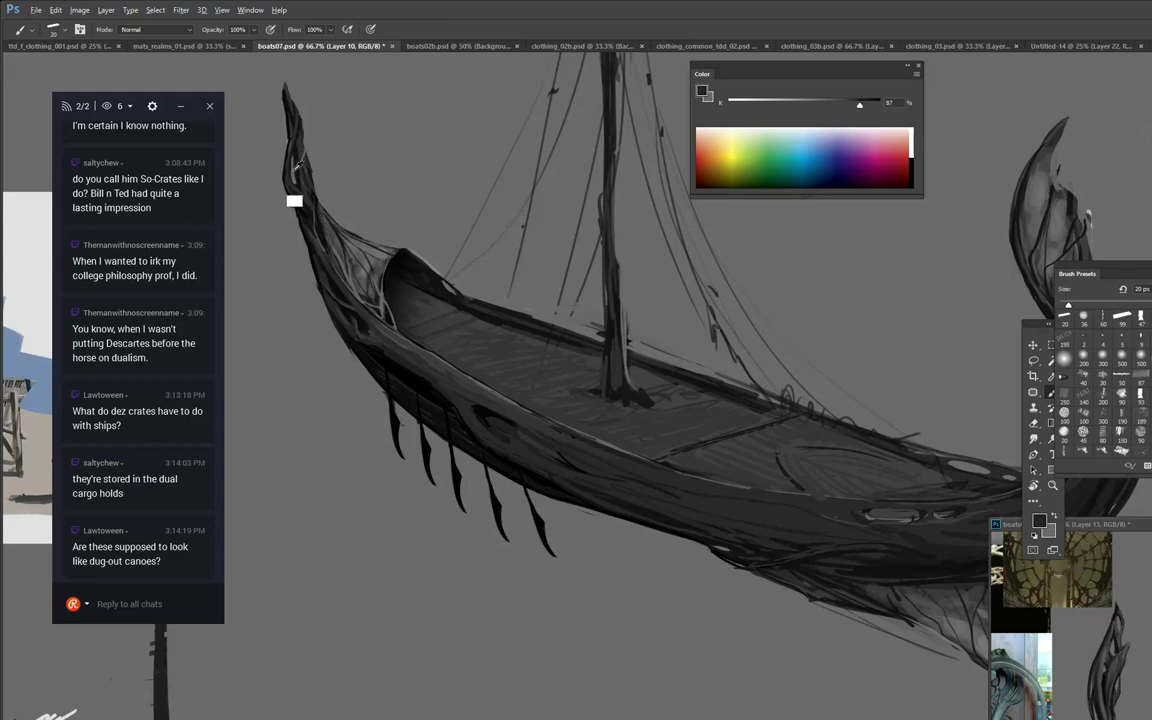
pyautogui.moveTo(295, 165)
pyautogui.mouseDown()
pyautogui.moveTo(286, 121)
pyautogui.moveTo(294, 186)
pyautogui.mouseUp()
# Trim the upper prow's outer edge and add a small thorn to its inner edge.
pyautogui.keyDown('alt'); pyautogui.click(279, 124); pyautogui.keyUp('alt')
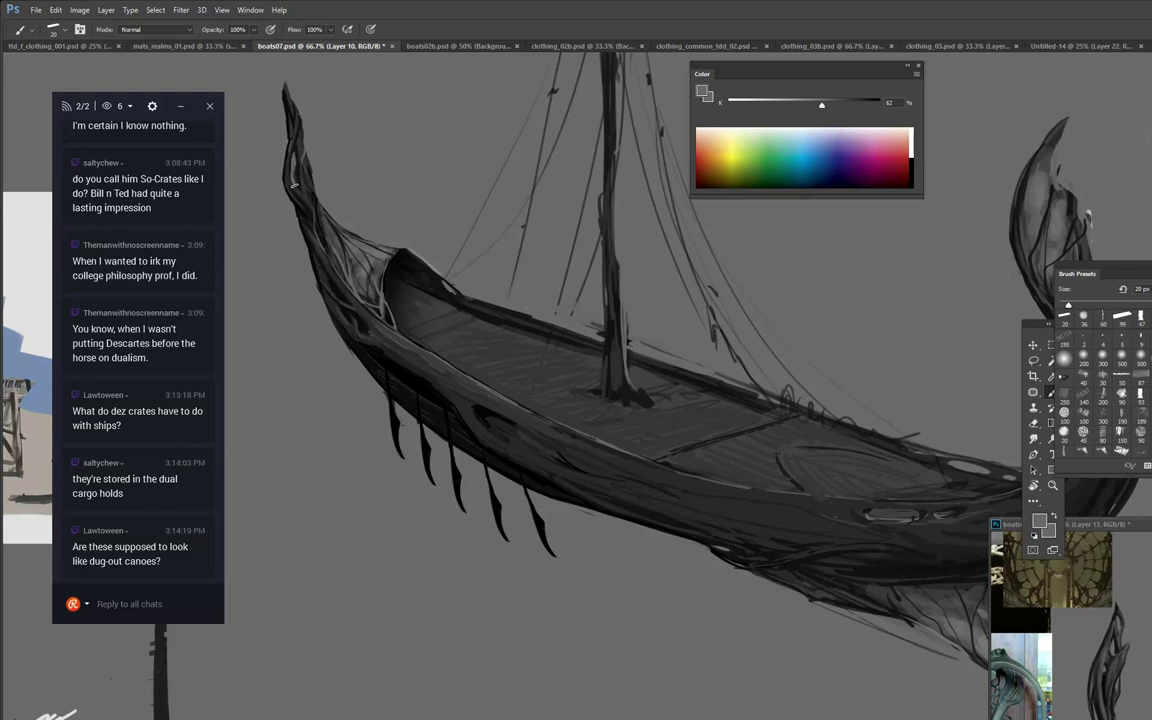
pyautogui.keyDown('alt'); pyautogui.click(291, 120); pyautogui.keyUp('alt')
pyautogui.moveTo(283, 155); pyautogui.dragTo(290, 183)
pyautogui.moveTo(310, 176); pyautogui.dragTo(330, 215)
pyautogui.keyDown('alt'); pyautogui.click(303, 198); pyautogui.keyUp('alt')
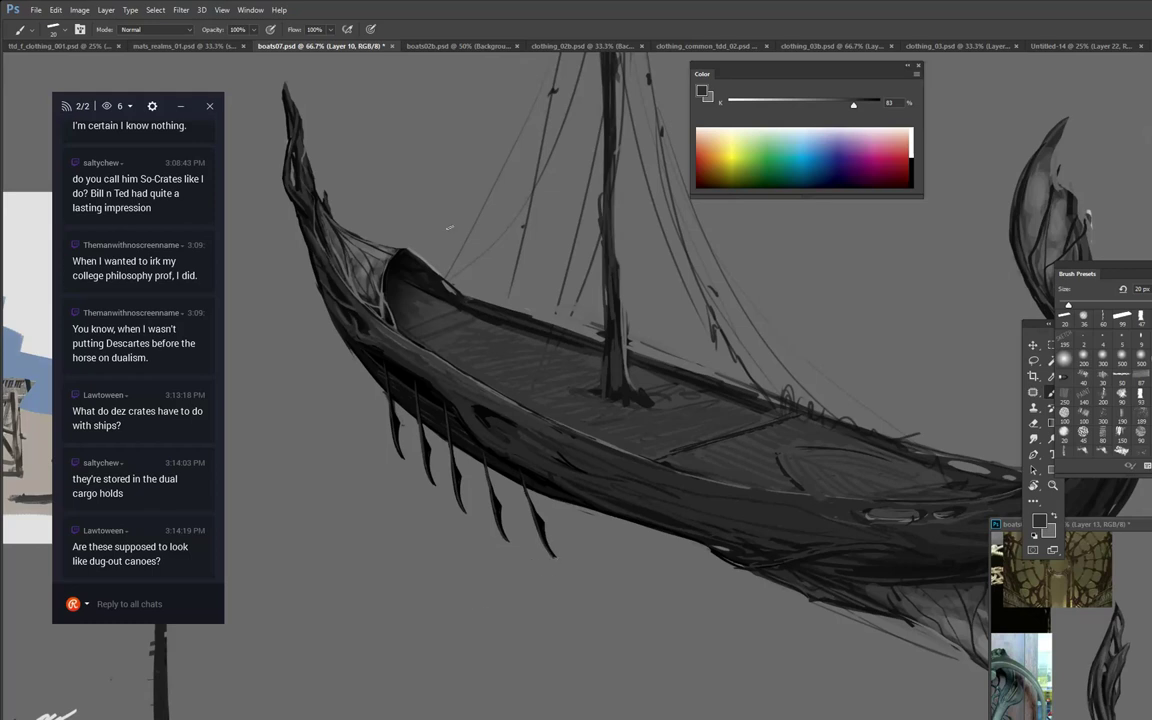
# Tidy the prow's silhouette around the thorn with sampled prow and background greys.
pyautogui.keyDown('alt'); pyautogui.click(458, 300); pyautogui.keyUp('alt')
pyautogui.keyDown('alt'); pyautogui.click(301, 198); pyautogui.keyUp('alt')
pyautogui.keyDown('alt'); pyautogui.click(333, 190); pyautogui.keyUp('alt')
pyautogui.keyDown('alt'); pyautogui.click(276, 207); pyautogui.keyUp('alt')
pyautogui.keyDown('alt'); pyautogui.click(295, 223); pyautogui.keyUp('alt')
# Reshape the near rail above the hanging spikes into a root-like branch running down onto the hull.
pyautogui.keyDown('alt'); pyautogui.click(442, 411); pyautogui.keyUp('alt')
pyautogui.keyDown('alt'); pyautogui.click(440, 405); pyautogui.keyUp('alt')
pyautogui.keyDown('alt'); pyautogui.click(449, 384); pyautogui.keyUp('alt')
pyautogui.keyDown('alt'); pyautogui.click(470, 402); pyautogui.keyUp('alt')
pyautogui.keyDown('alt'); pyautogui.click(440, 419); pyautogui.keyUp('alt')
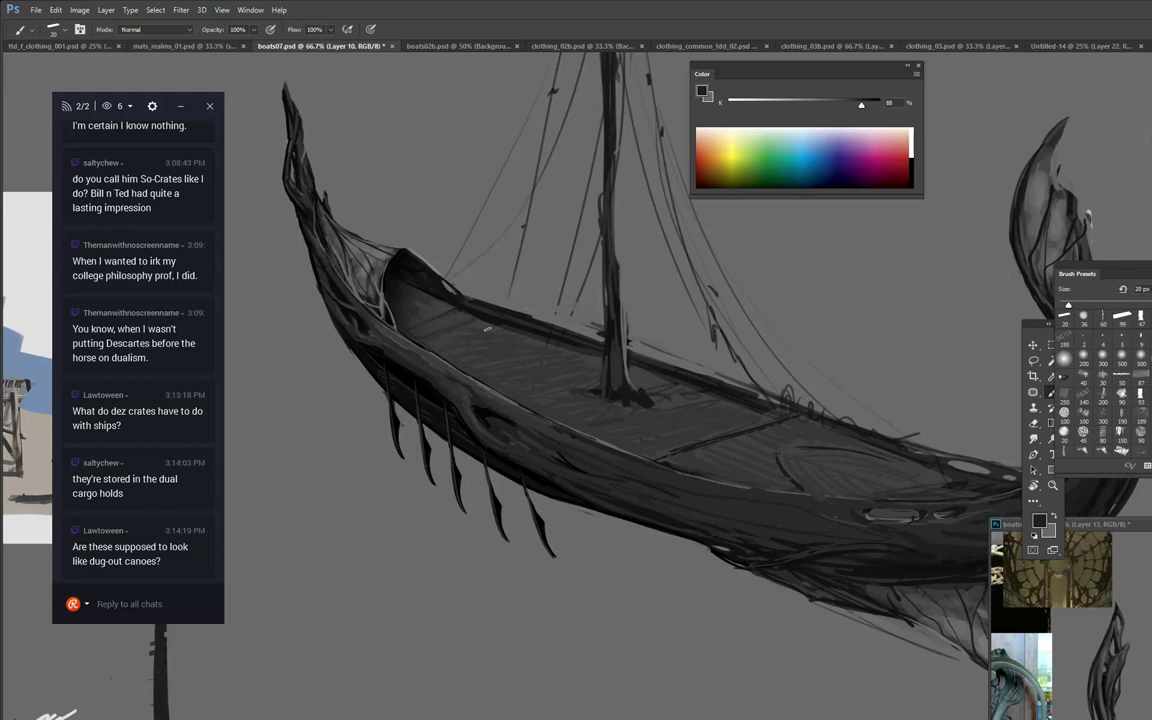
pyautogui.keyDown('alt'); pyautogui.click(472, 465); pyautogui.keyUp('alt')
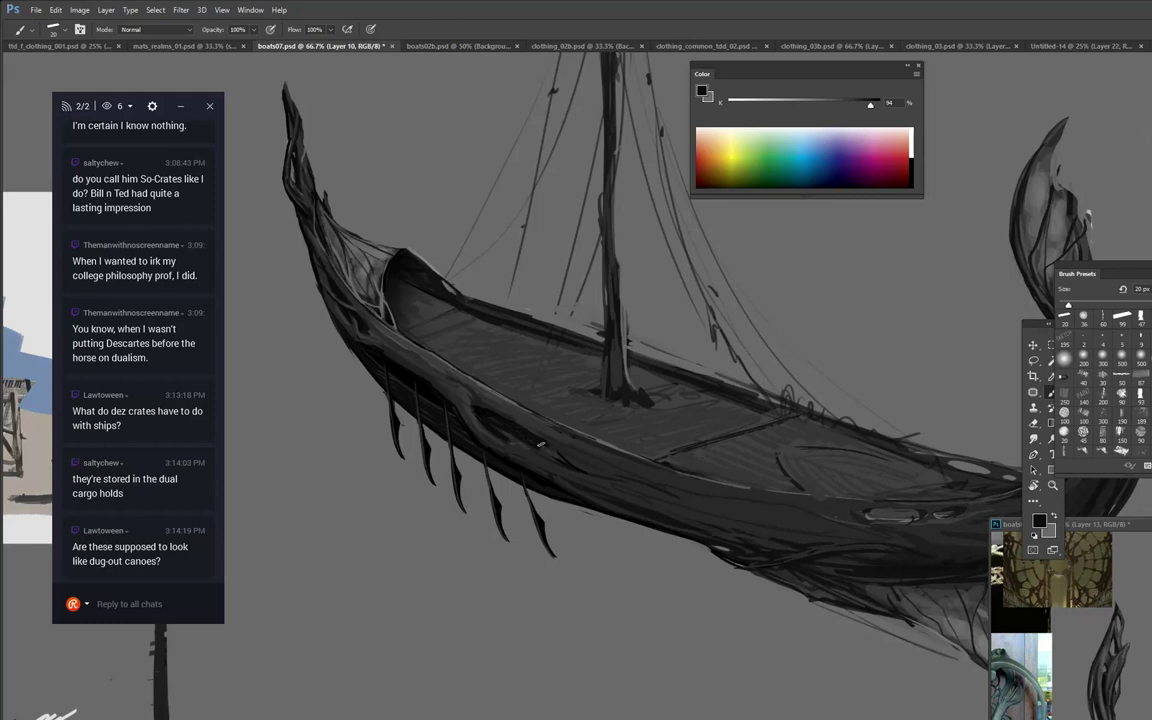
# Carve dark hollows into the hull behind the root-like branch and touch up the adjoining rail and lower hull.
pyautogui.press('alt')
pyautogui.keyDown('alt'); pyautogui.click(518, 441); pyautogui.keyUp('alt')
pyautogui.keyDown('alt'); pyautogui.click(514, 465); pyautogui.keyUp('alt')
pyautogui.keyDown('alt'); pyautogui.click(528, 470); pyautogui.keyUp('alt')
pyautogui.keyDown('alt'); pyautogui.click(591, 484); pyautogui.keyUp('alt')
pyautogui.keyDown('alt'); pyautogui.click(413, 368); pyautogui.keyUp('alt')
pyautogui.keyDown('alt'); pyautogui.click(556, 493); pyautogui.keyUp('alt')
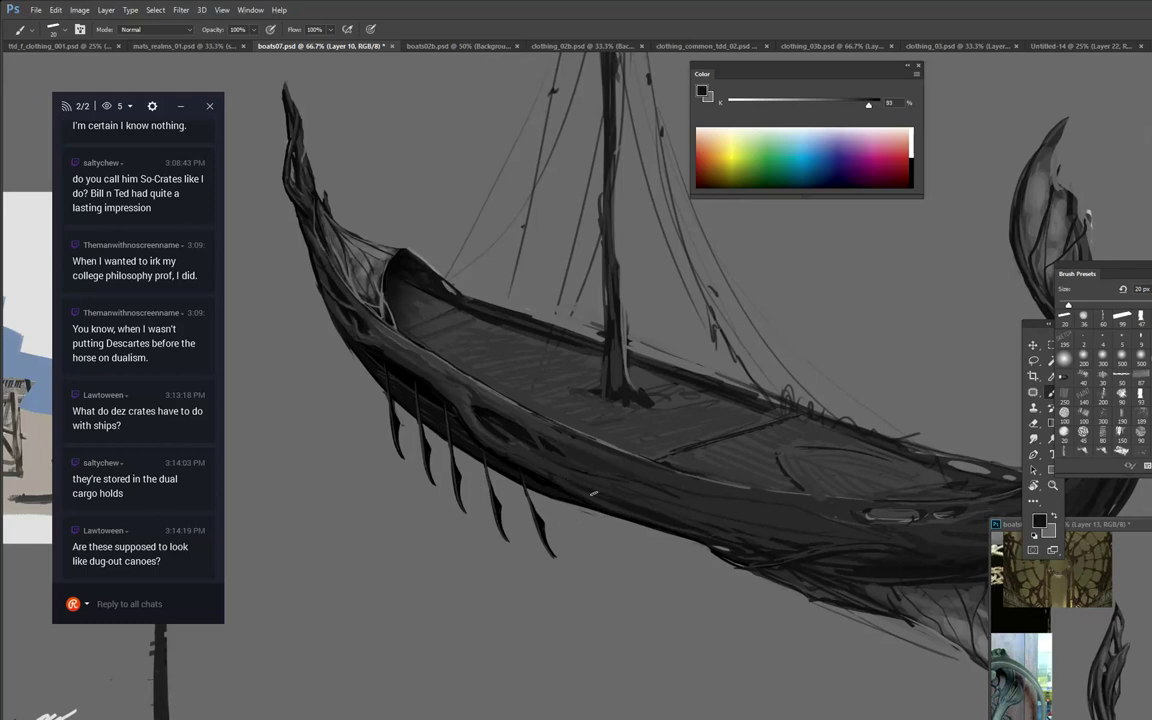
pyautogui.keyDown('alt'); pyautogui.click(645, 518); pyautogui.keyUp('alt')
pyautogui.keyDown('alt'); pyautogui.click(509, 432); pyautogui.keyUp('alt')
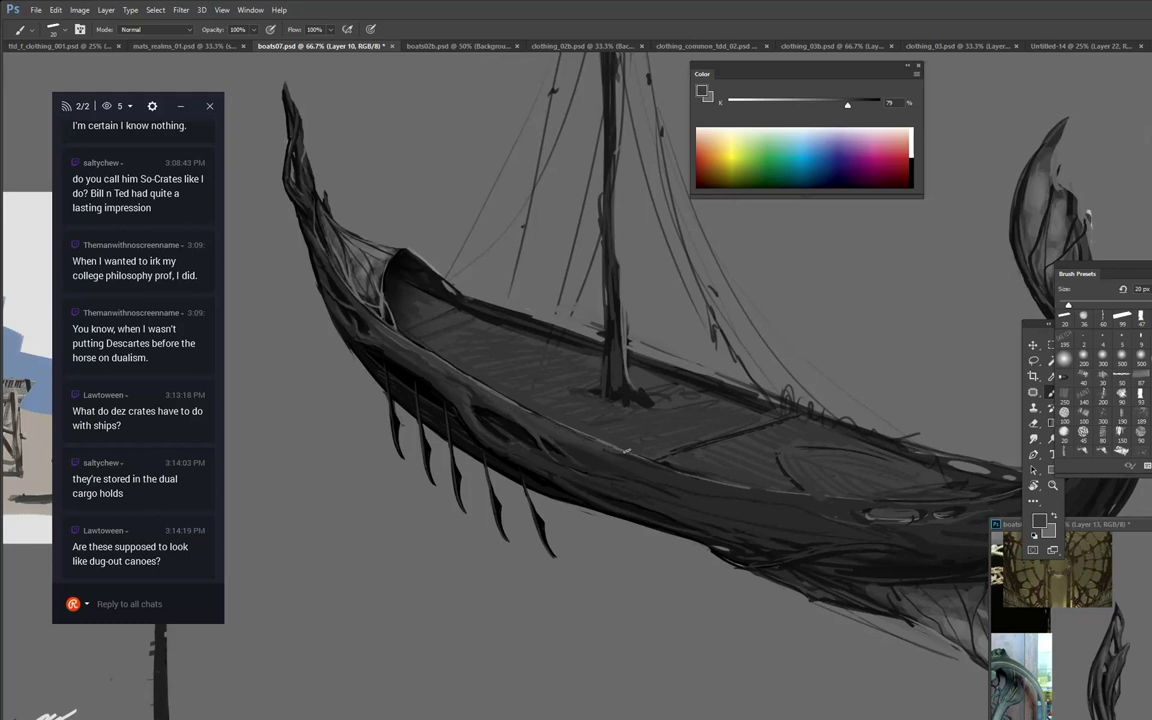
# Deepen the black recess under the rail at the bow and touch up the far rail beside the bow opening.
pyautogui.moveTo(810, 392)
pyautogui.mouseDown()
pyautogui.moveTo(752, 350)
pyautogui.moveTo(805, 307)
pyautogui.mouseUp()
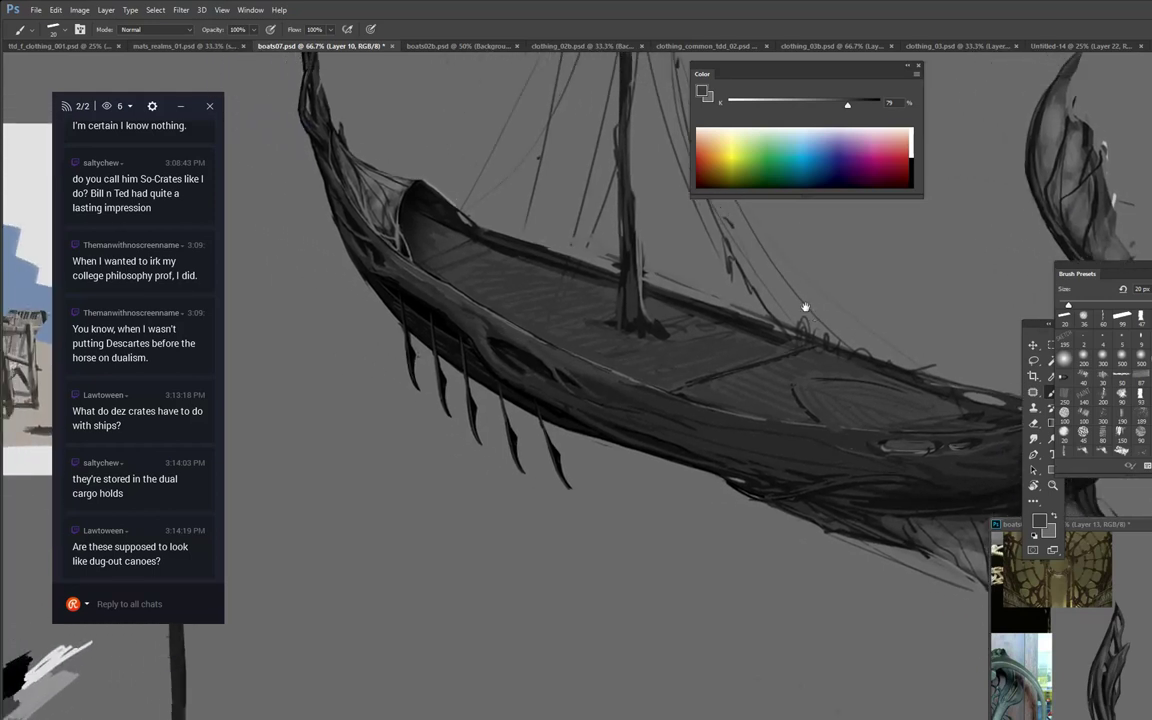
pyautogui.press('d')
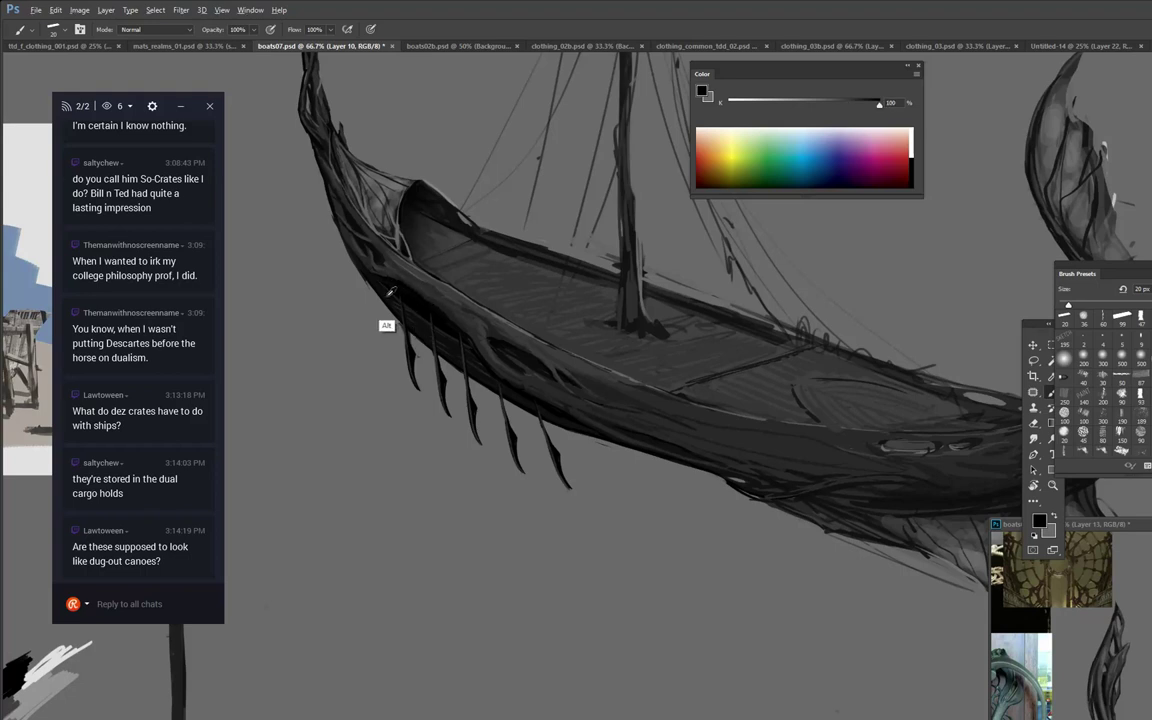
pyautogui.keyDown('alt'); pyautogui.click(388, 297); pyautogui.keyUp('alt')
pyautogui.moveTo(468, 110); pyautogui.dragTo(495, 298)
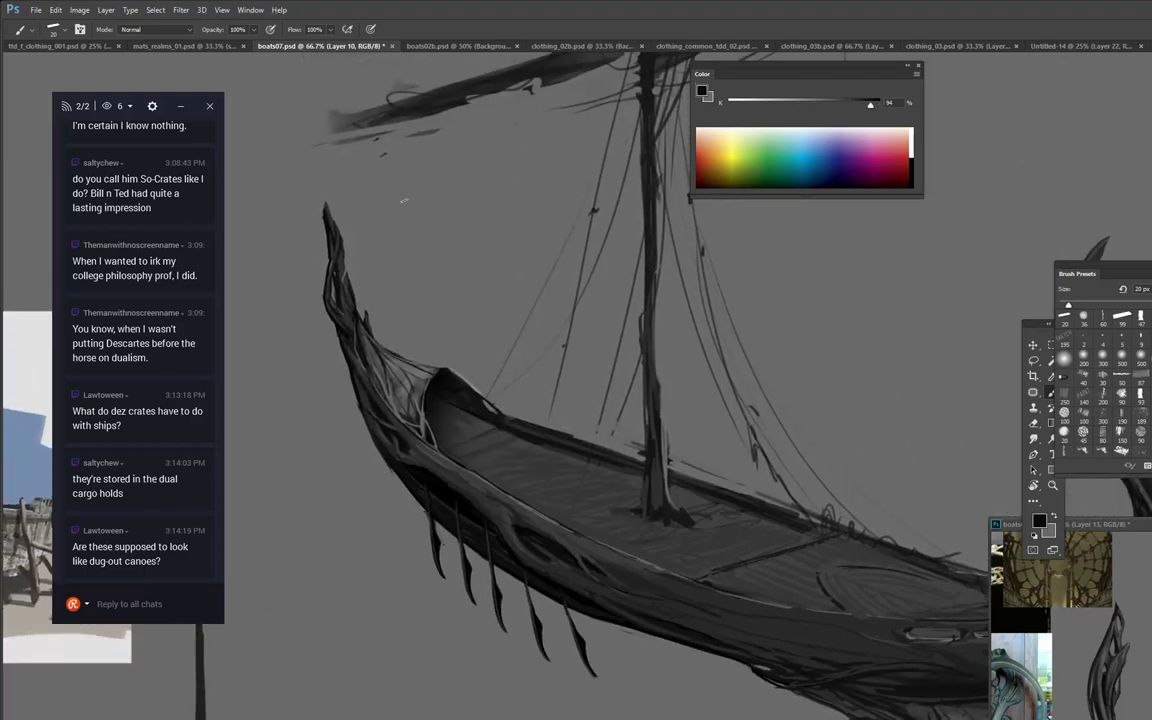
pyautogui.keyDown('alt'); pyautogui.click(515, 400); pyautogui.keyUp('alt')
pyautogui.keyDown('alt'); pyautogui.click(478, 387); pyautogui.keyUp('alt')
# Add a lighter grey accent on the far rail beside the bow opening and touch up the near hull with sampled greys.
pyautogui.click(730, 155)
pyautogui.moveTo(792, 107); pyautogui.dragTo(777, 105)
pyautogui.keyDown('alt'); pyautogui.click(632, 564); pyautogui.keyUp('alt')
pyautogui.moveTo(764, 410); pyautogui.dragTo(720, 420)
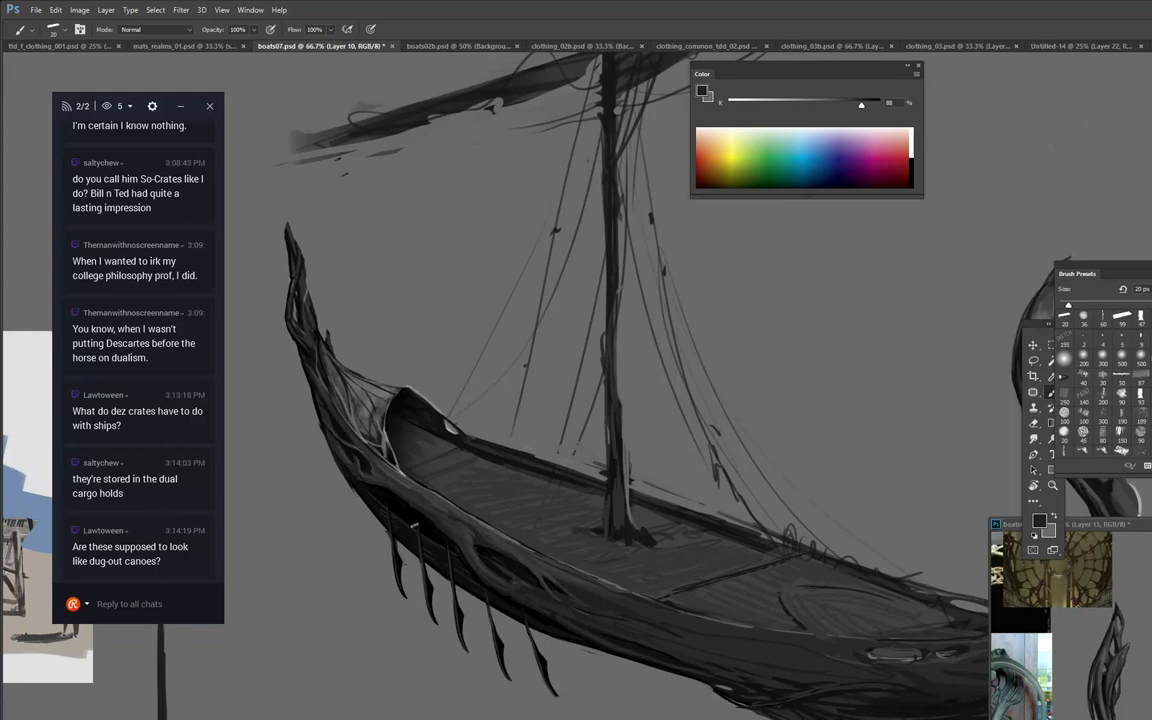
pyautogui.keyDown('alt'); pyautogui.click(461, 561); pyautogui.keyUp('alt')
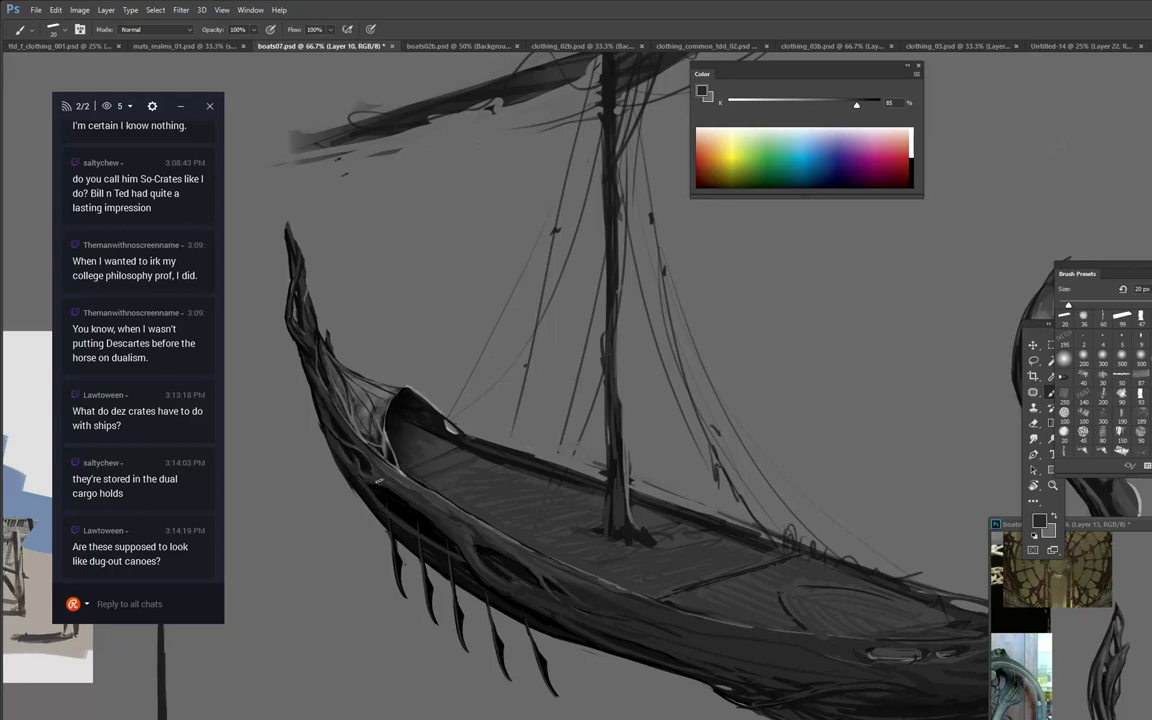
# Define the dark gap and rail strands above the first hanging spike with black and sampled greys.
pyautogui.keyDown('alt'); pyautogui.click(348, 457); pyautogui.keyUp('alt')
pyautogui.press('d')
pyautogui.keyDown('alt'); pyautogui.click(449, 539); pyautogui.keyUp('alt')
pyautogui.moveTo(387, 495); pyautogui.dragTo(387, 524)
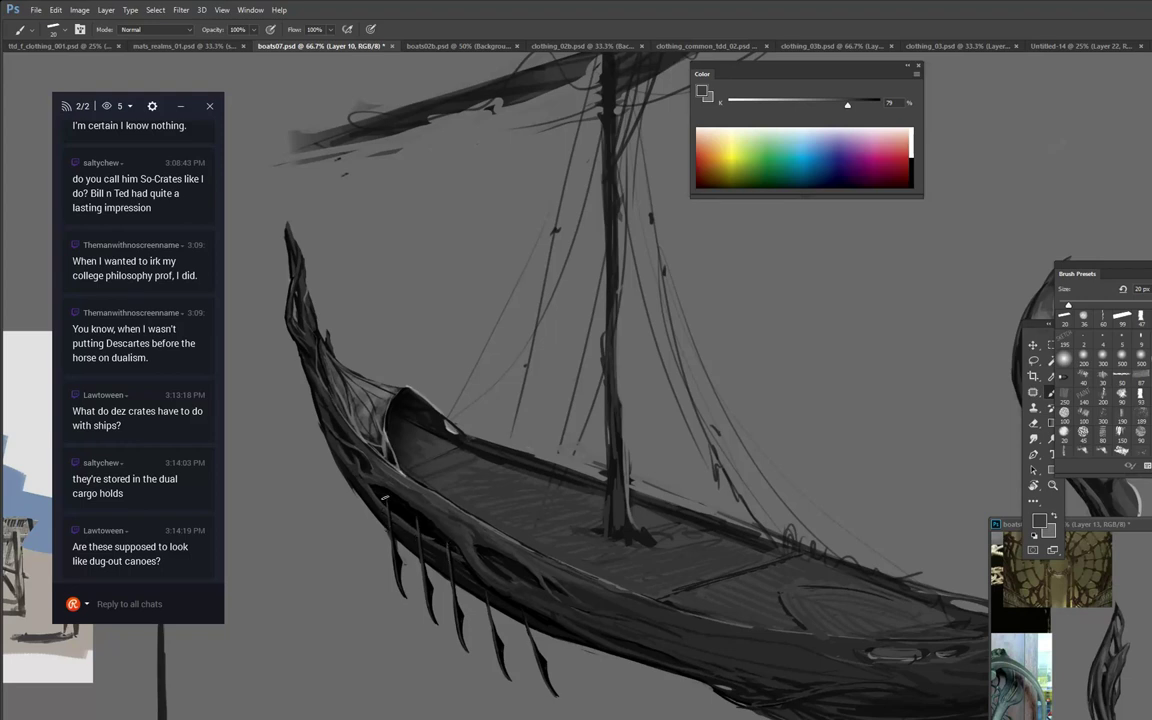
pyautogui.keyDown('alt'); pyautogui.click(383, 547); pyautogui.keyUp('alt')
pyautogui.keyDown('alt'); pyautogui.click(386, 540); pyautogui.keyUp('alt')
pyautogui.moveTo(387, 499); pyautogui.dragTo(390, 533)
pyautogui.keyDown('alt'); pyautogui.click(387, 510); pyautogui.keyUp('alt')
pyautogui.keyDown('alt'); pyautogui.click(388, 534); pyautogui.keyUp('alt')
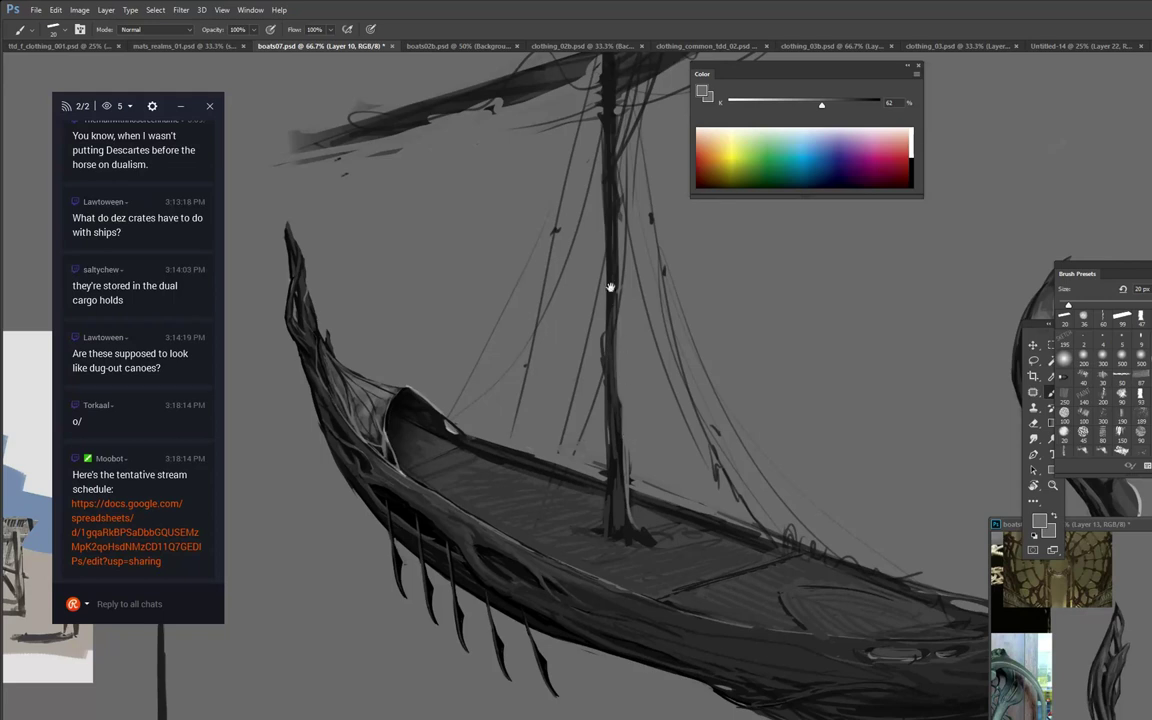
# Paint a grey strand along the hull just below the near rail, aft of the carved hollows.
pyautogui.moveTo(549, 259); pyautogui.dragTo(584, 303)
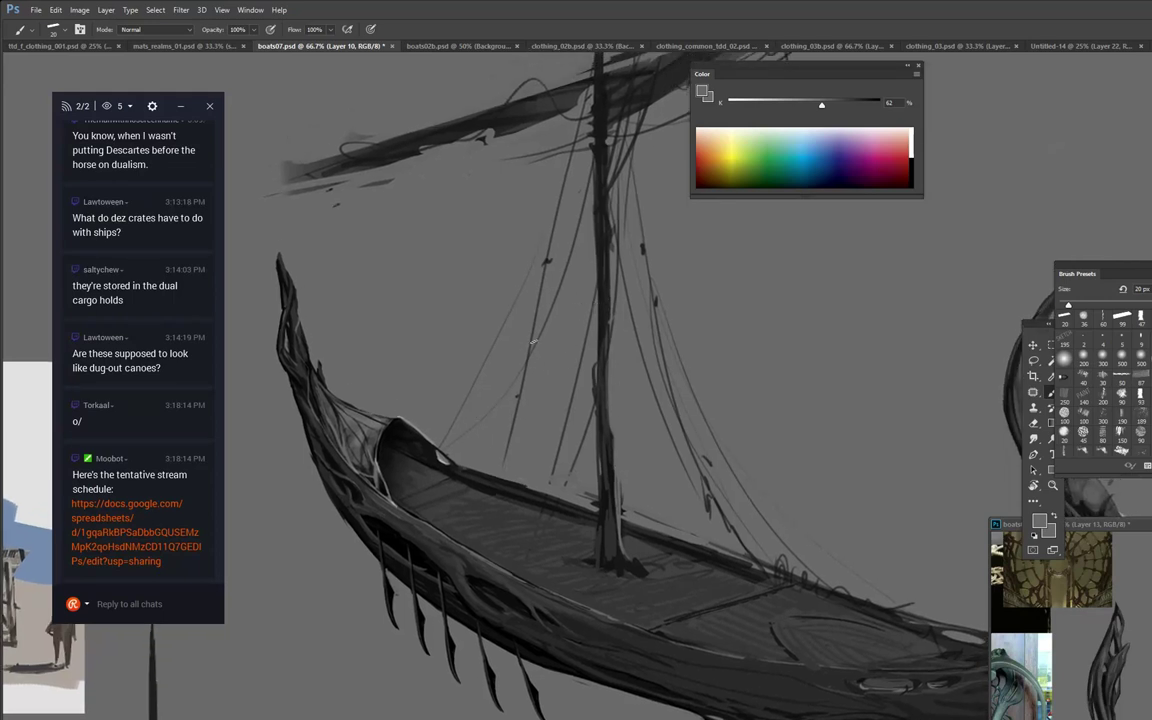
pyautogui.keyDown('alt'); pyautogui.click(573, 623); pyautogui.keyUp('alt')
pyautogui.moveTo(580, 630); pyautogui.dragTo(642, 648)
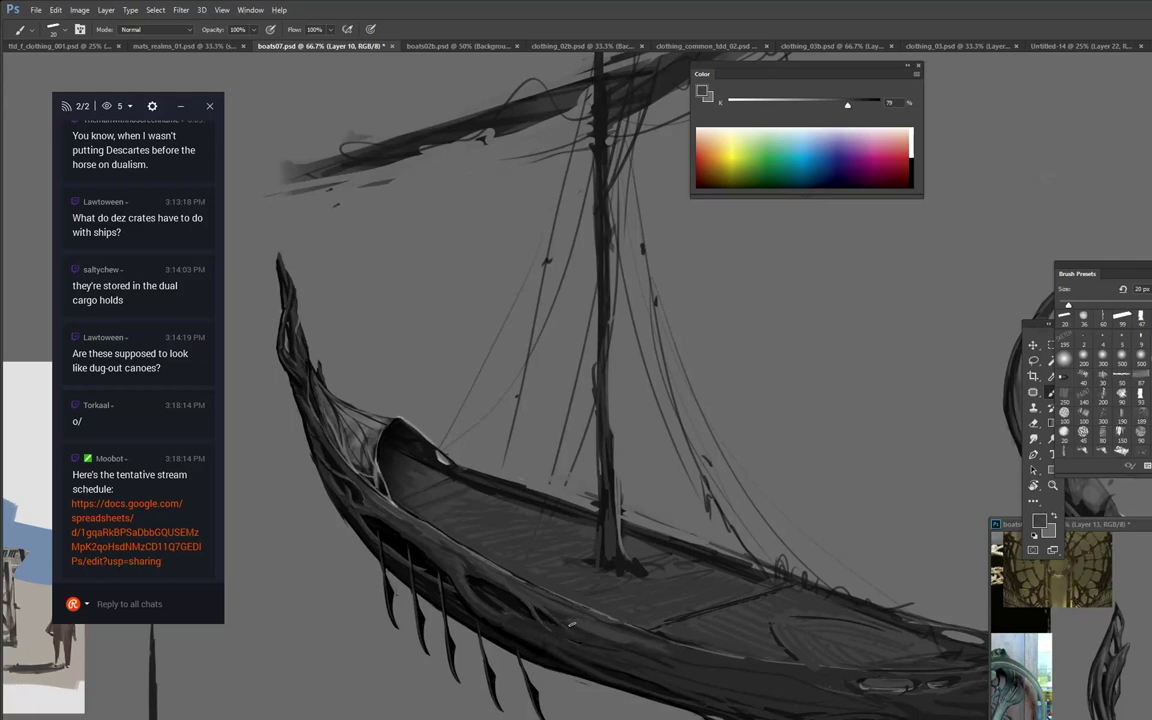
pyautogui.keyDown('alt'); pyautogui.click(612, 671); pyautogui.keyUp('alt')
# Refine the near rail's edge from midship toward the stern with sampled dark greys.
pyautogui.moveTo(820, 522); pyautogui.dragTo(403, 287)
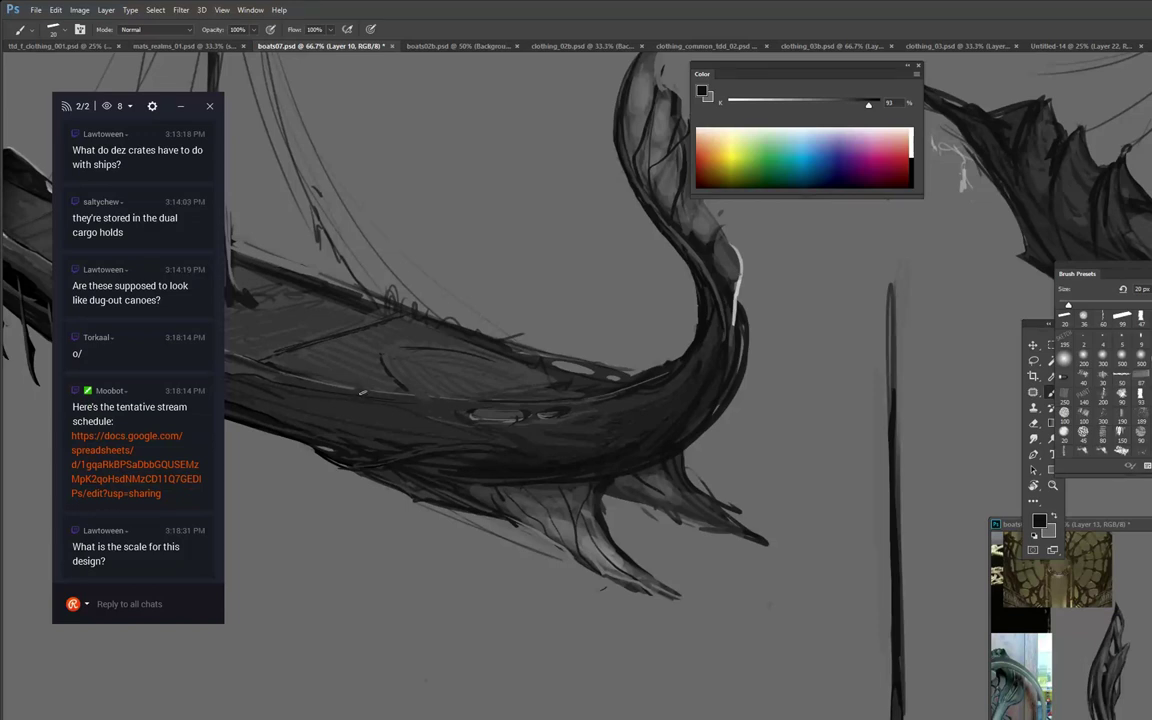
pyautogui.moveTo(262, 338); pyautogui.dragTo(404, 368)
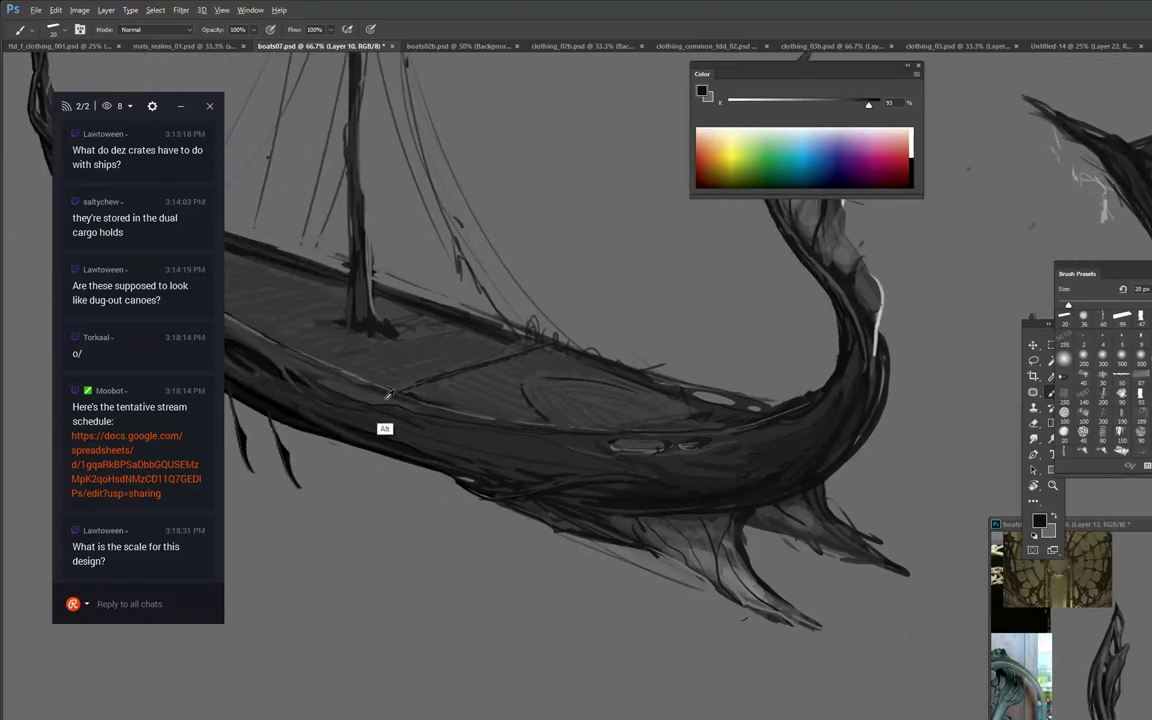
pyautogui.keyDown('alt'); pyautogui.click(389, 395); pyautogui.keyUp('alt')
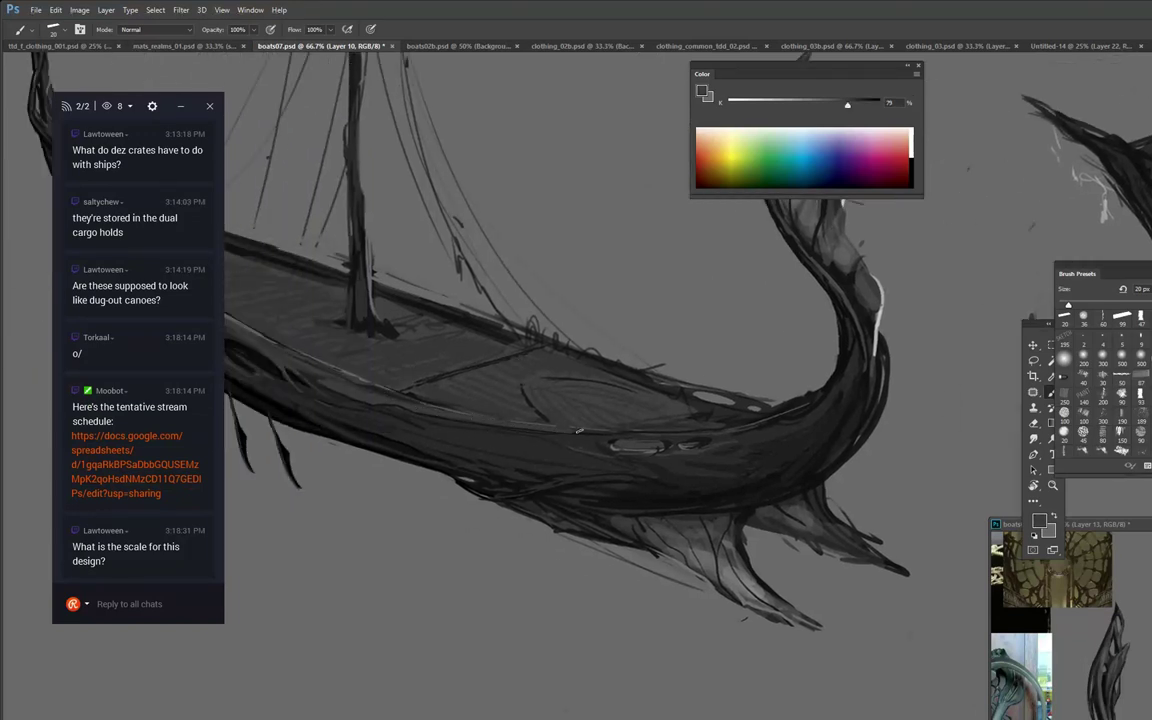
pyautogui.moveTo(439, 282); pyautogui.dragTo(607, 342)
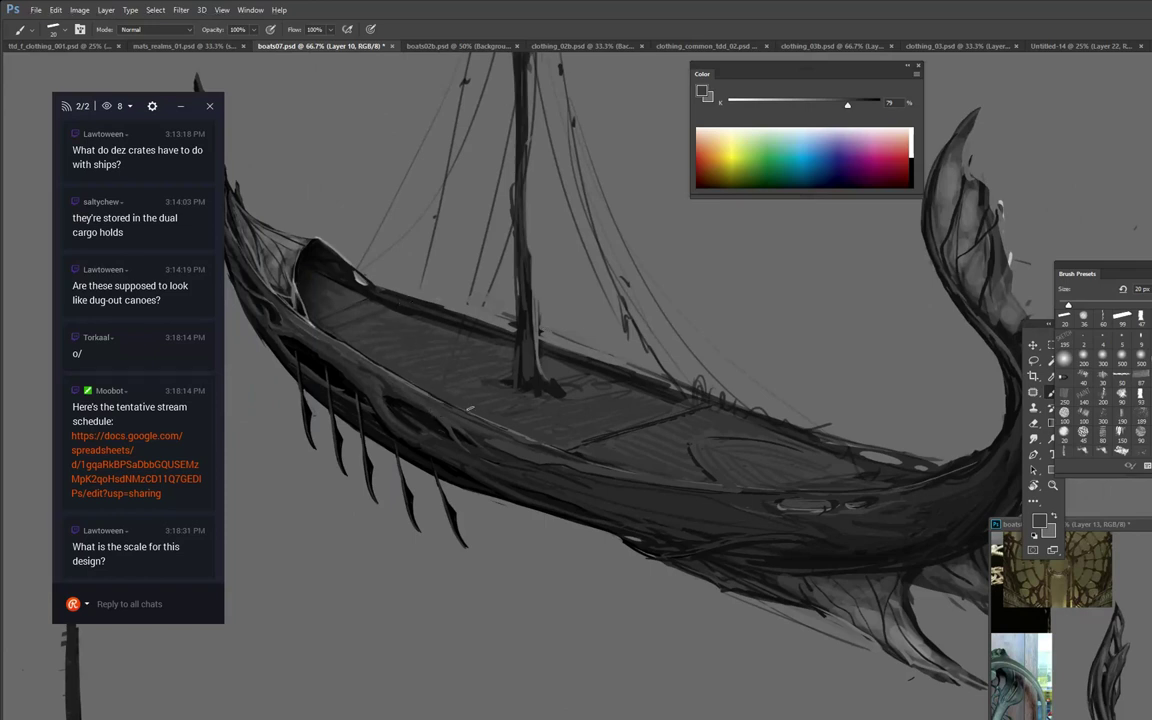
pyautogui.keyDown('alt'); pyautogui.click(469, 372); pyautogui.keyUp('alt')
pyautogui.keyDown('alt'); pyautogui.click(522, 447); pyautogui.keyUp('alt')
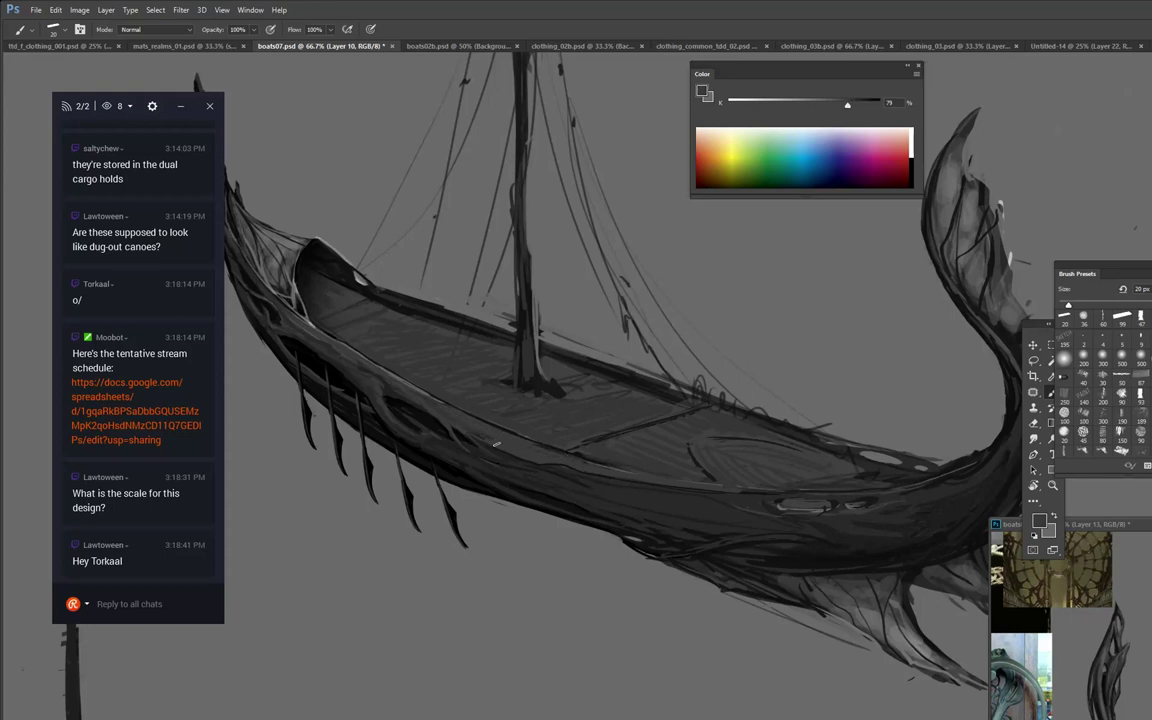
# Blend the midship section of the near rail into the hull with strokes in sampled greys.
pyautogui.keyDown('alt'); pyautogui.click(409, 390); pyautogui.keyUp('alt')
pyautogui.keyDown('alt'); pyautogui.click(553, 476); pyautogui.keyUp('alt')
pyautogui.keyDown('alt'); pyautogui.click(537, 449); pyautogui.keyUp('alt')
pyautogui.moveTo(573, 478); pyautogui.dragTo(640, 490)
pyautogui.keyDown('alt'); pyautogui.click(545, 462); pyautogui.keyUp('alt')
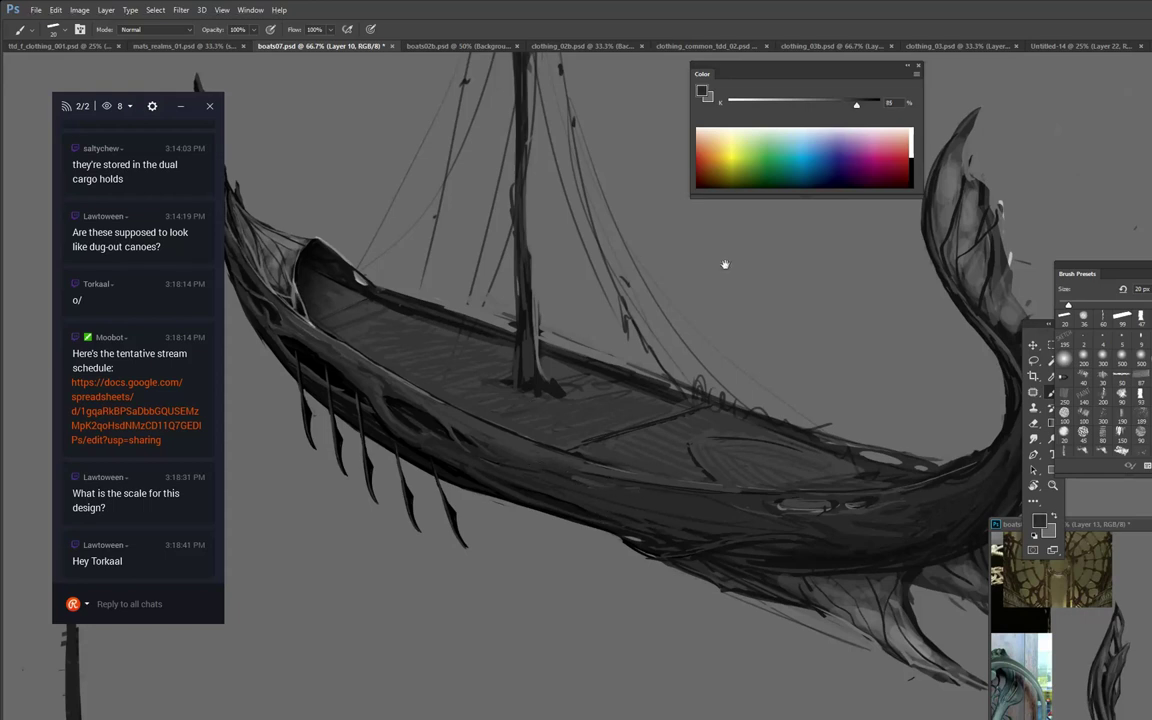
# Touch up the bow end of the deck and far rail with sampled greys, and undo the last stroke.
pyautogui.moveTo(725, 264); pyautogui.dragTo(767, 287)
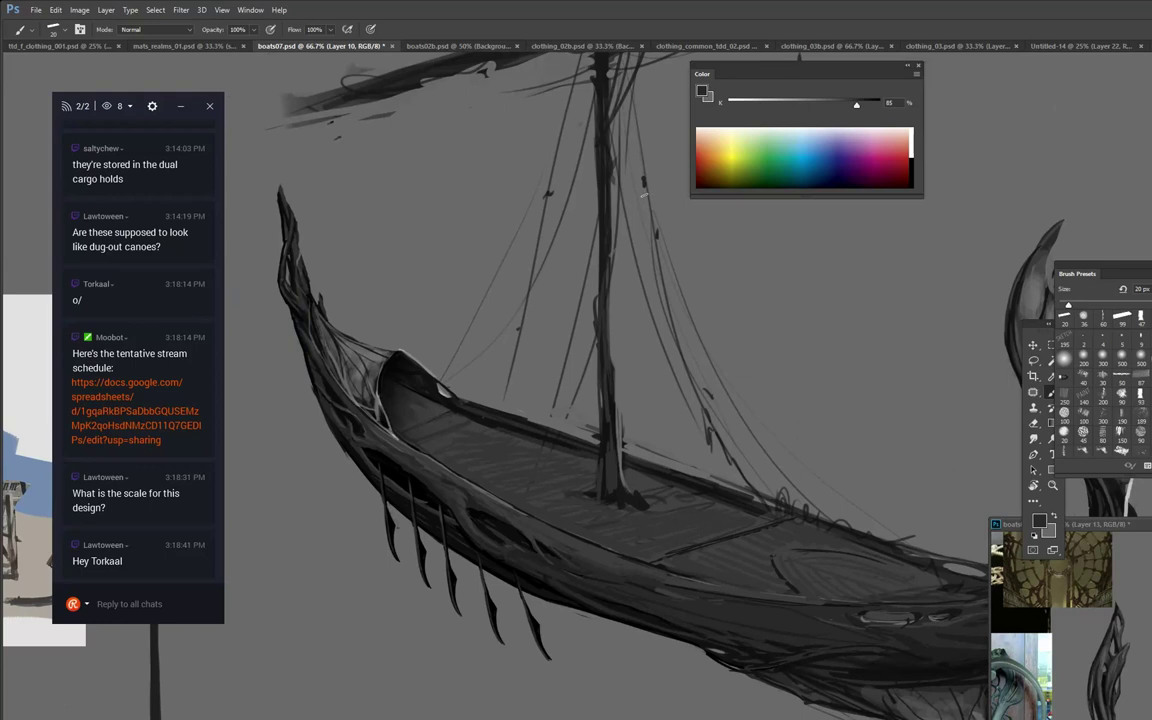
pyautogui.keyDown('alt'); pyautogui.click(445, 410); pyautogui.keyUp('alt')
pyautogui.keyDown('alt'); pyautogui.click(411, 429); pyautogui.keyUp('alt')
pyautogui.moveTo(450, 414)
pyautogui.mouseDown()
pyautogui.moveTo(411, 425)
pyautogui.moveTo(446, 414)
pyautogui.mouseUp()
pyautogui.keyDown('alt'); pyautogui.click(441, 418); pyautogui.keyUp('alt')
pyautogui.hotkey('ctrl', 'alt', 'z')
# Smooth the deck between the bow opening and the mast in a sampled grey with the 50 px textured brush.
pyautogui.keyDown('alt'); pyautogui.click(398, 418); pyautogui.keyUp('alt')
pyautogui.keyDown('alt'); pyautogui.click(426, 419); pyautogui.keyUp('alt')
pyautogui.click(1121, 377)
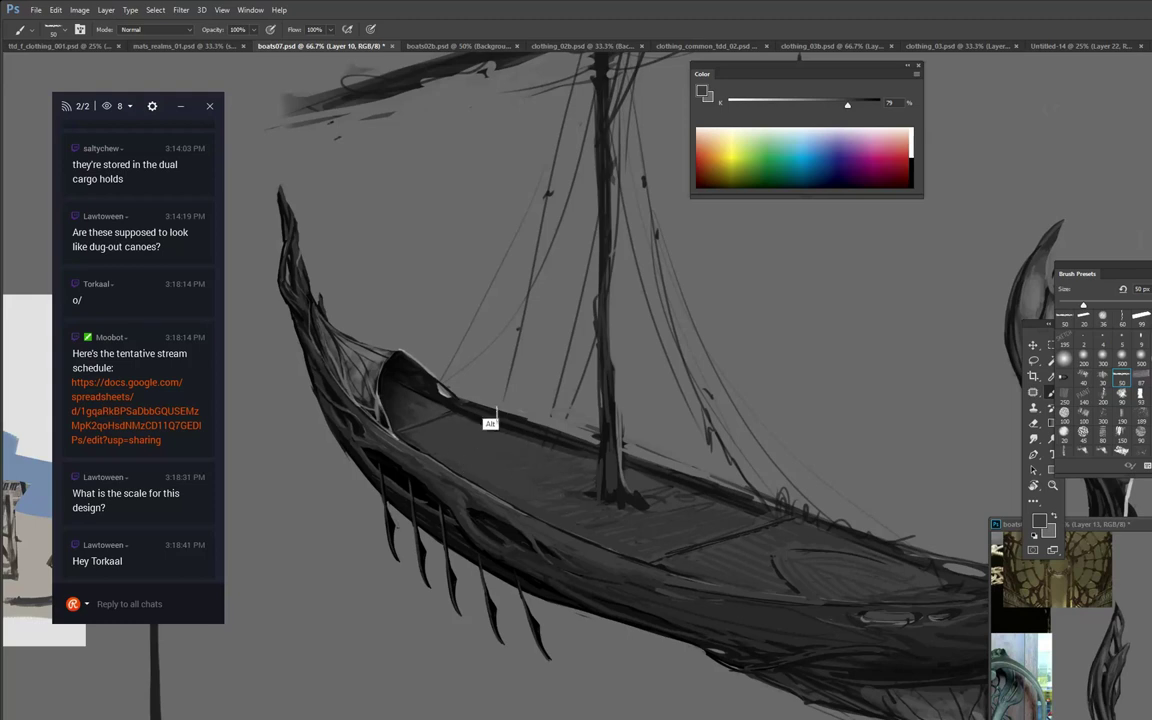
pyautogui.keyDown('alt'); pyautogui.click(490, 418); pyautogui.keyUp('alt')
# Return to the 20 px flat brush and draw dark plank lines across the bow end of the deck.
pyautogui.rightClick(657, 390)
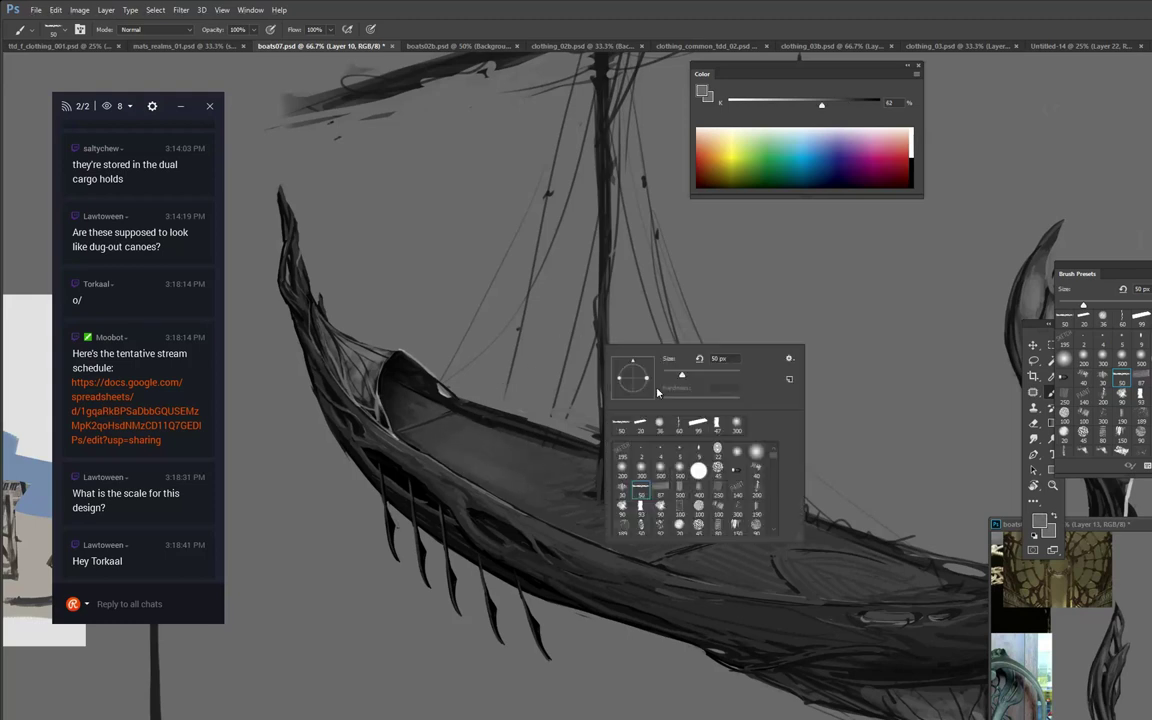
pyautogui.click(641, 425)
pyautogui.keyDown('alt'); pyautogui.click(471, 418); pyautogui.keyUp('alt')
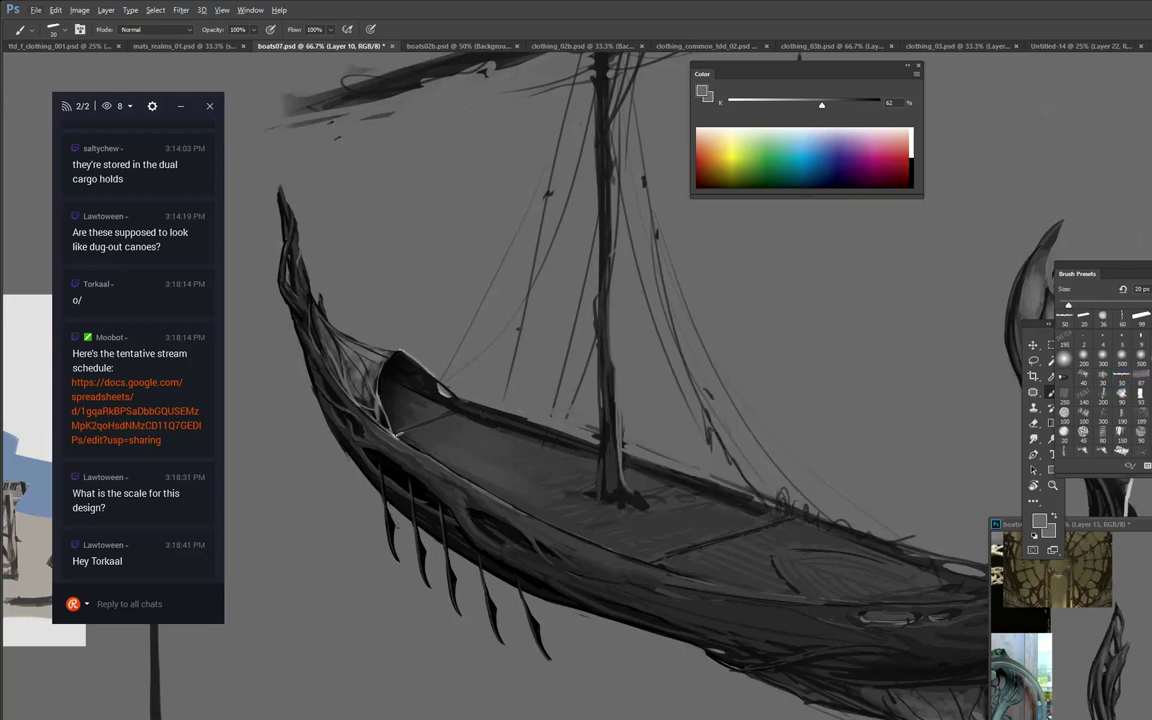
pyautogui.keyDown('alt'); pyautogui.click(399, 428); pyautogui.keyUp('alt')
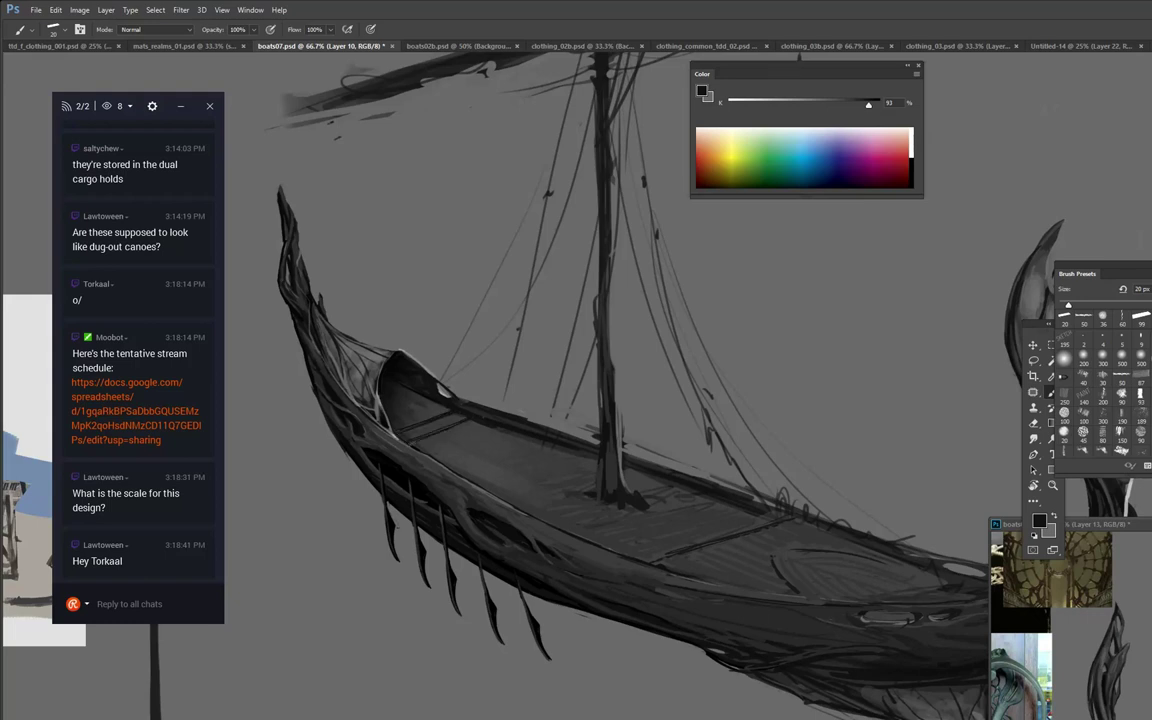
# Redraw the second dark plank line across the bow end of the deck and touch up around it with sampled greys.
pyautogui.moveTo(464, 439); pyautogui.dragTo(421, 451)
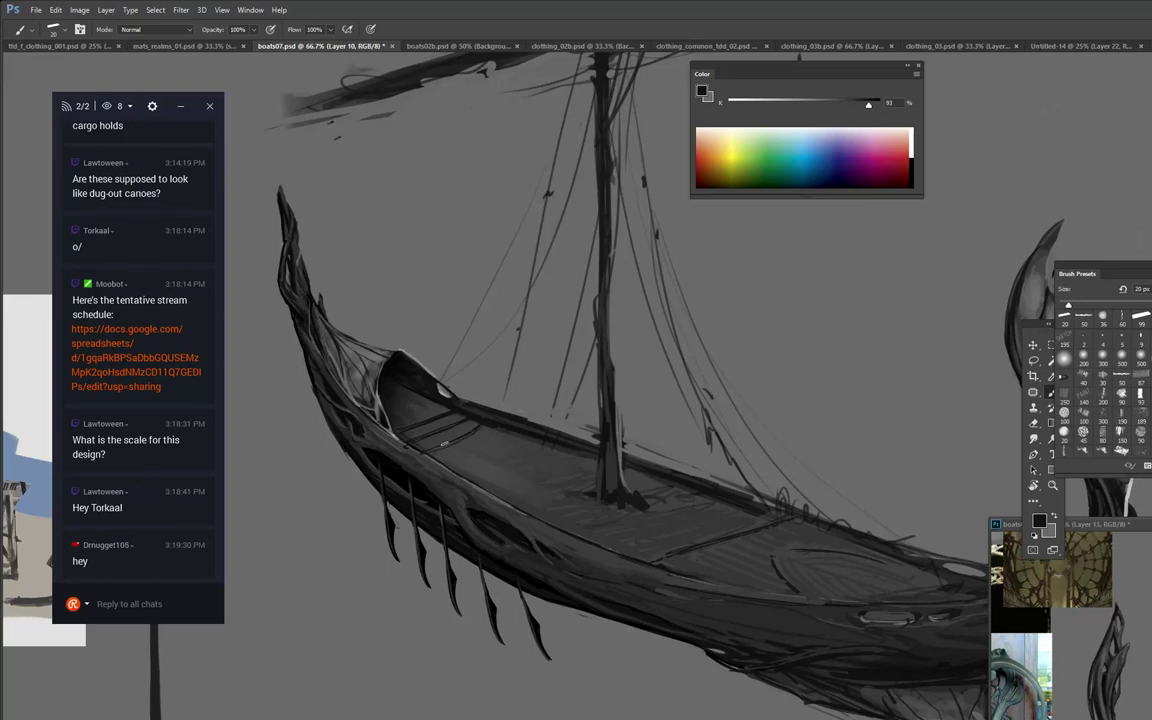
pyautogui.hotkey('ctrl', 'z')
pyautogui.moveTo(474, 427); pyautogui.dragTo(426, 449)
pyautogui.keyDown('alt'); pyautogui.click(411, 488); pyautogui.keyUp('alt')
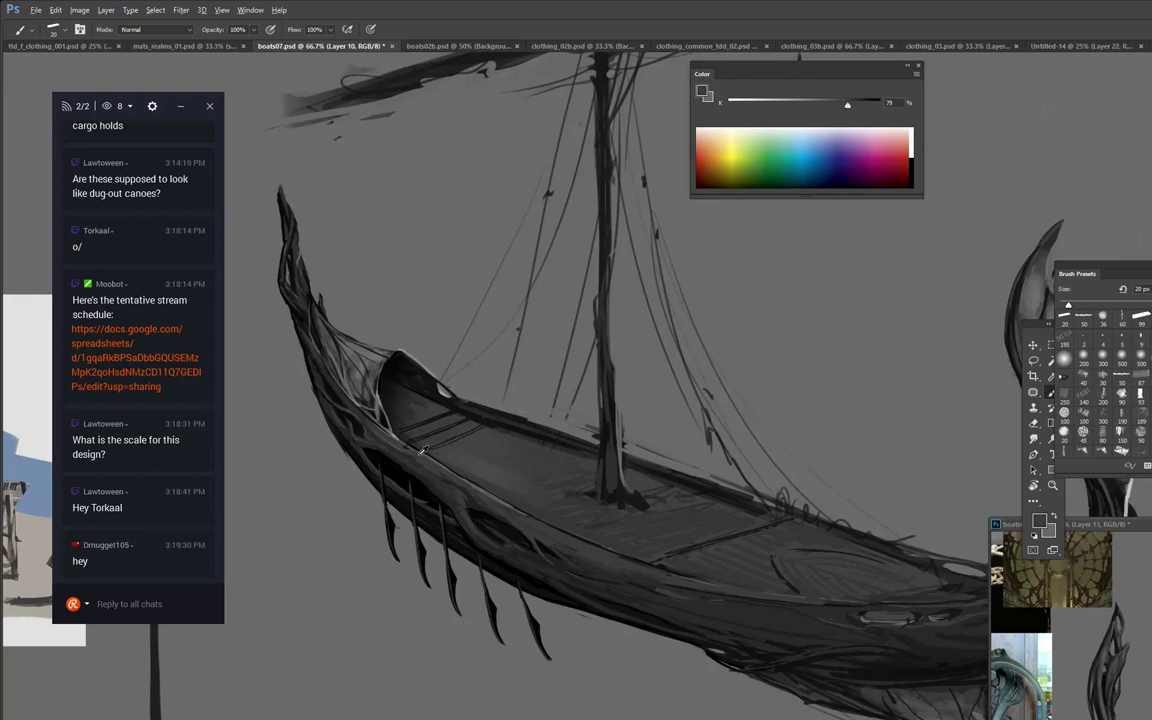
pyautogui.keyDown('alt'); pyautogui.click(378, 393); pyautogui.keyUp('alt')
pyautogui.keyDown('alt'); pyautogui.click(377, 395); pyautogui.keyUp('alt')
pyautogui.keyDown('alt'); pyautogui.click(373, 437); pyautogui.keyUp('alt')
# Enlarge the flat brush to 58 px and repaint the mast down to its foot in a sampled 94% dark grey.
pyautogui.moveTo(639, 452); pyautogui.dragTo(584, 307)
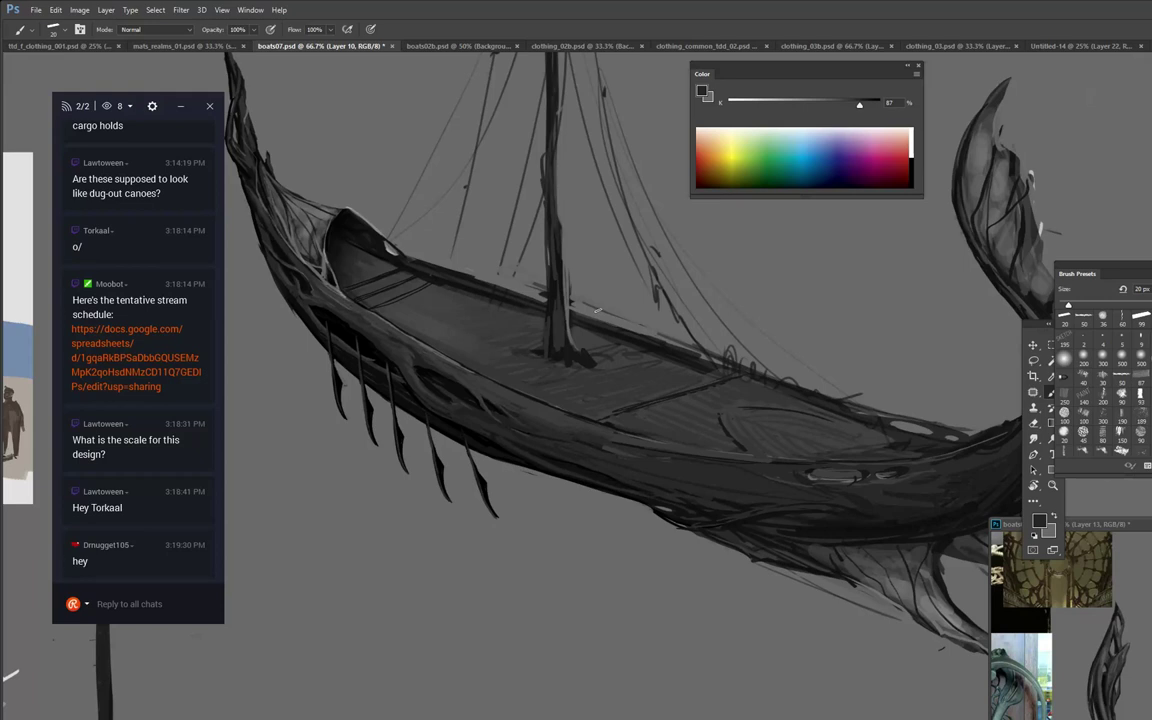
pyautogui.moveTo(627, 231); pyautogui.dragTo(650, 324)
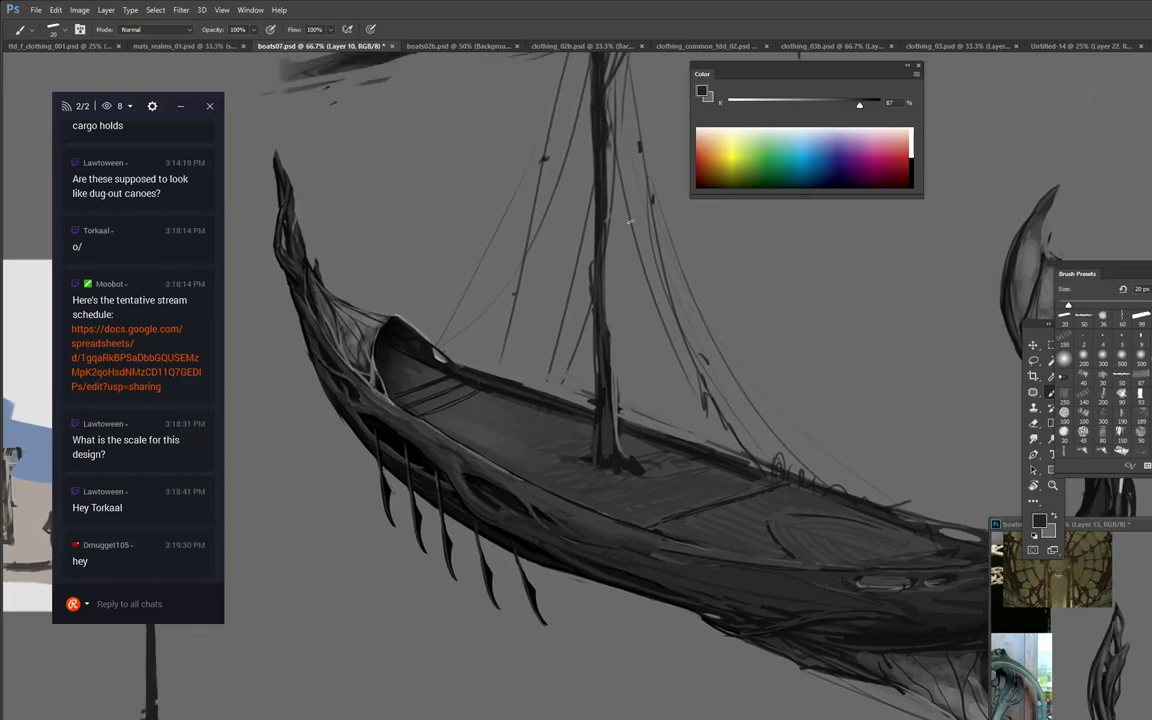
pyautogui.moveTo(629, 222); pyautogui.dragTo(609, 279)
pyautogui.rightClick(592, 240)
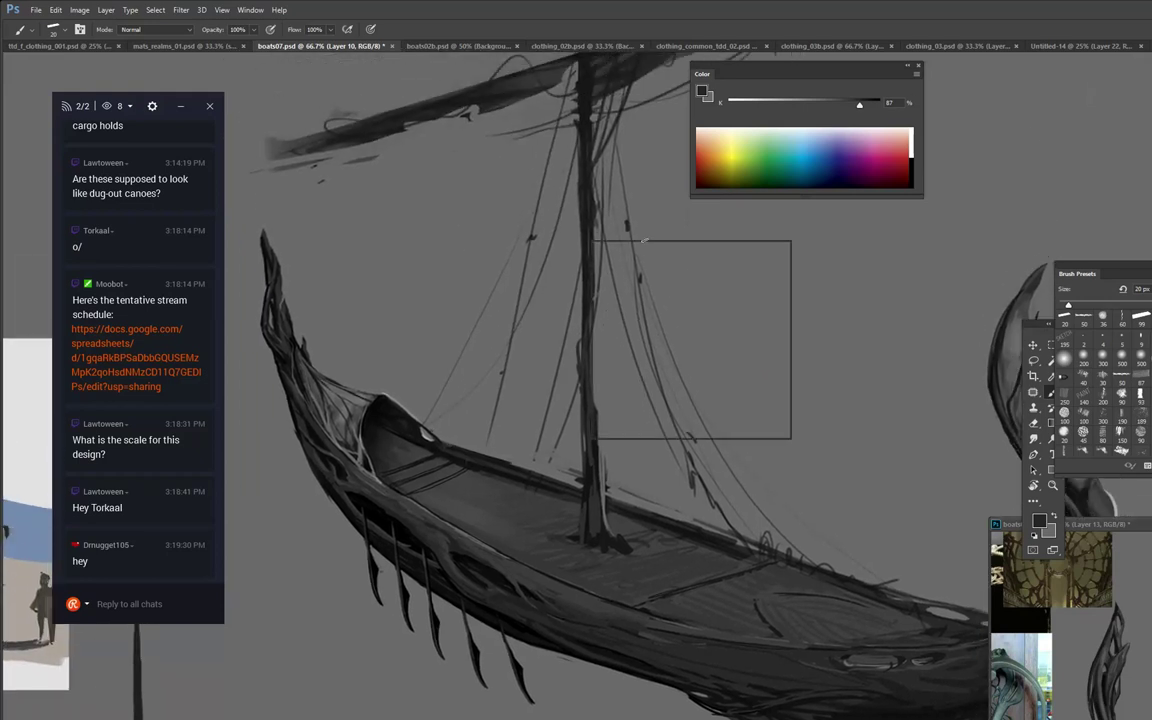
pyautogui.click(672, 269)
pyautogui.click(690, 220)
pyautogui.keyDown('alt'); pyautogui.click(372, 521); pyautogui.keyUp('alt')
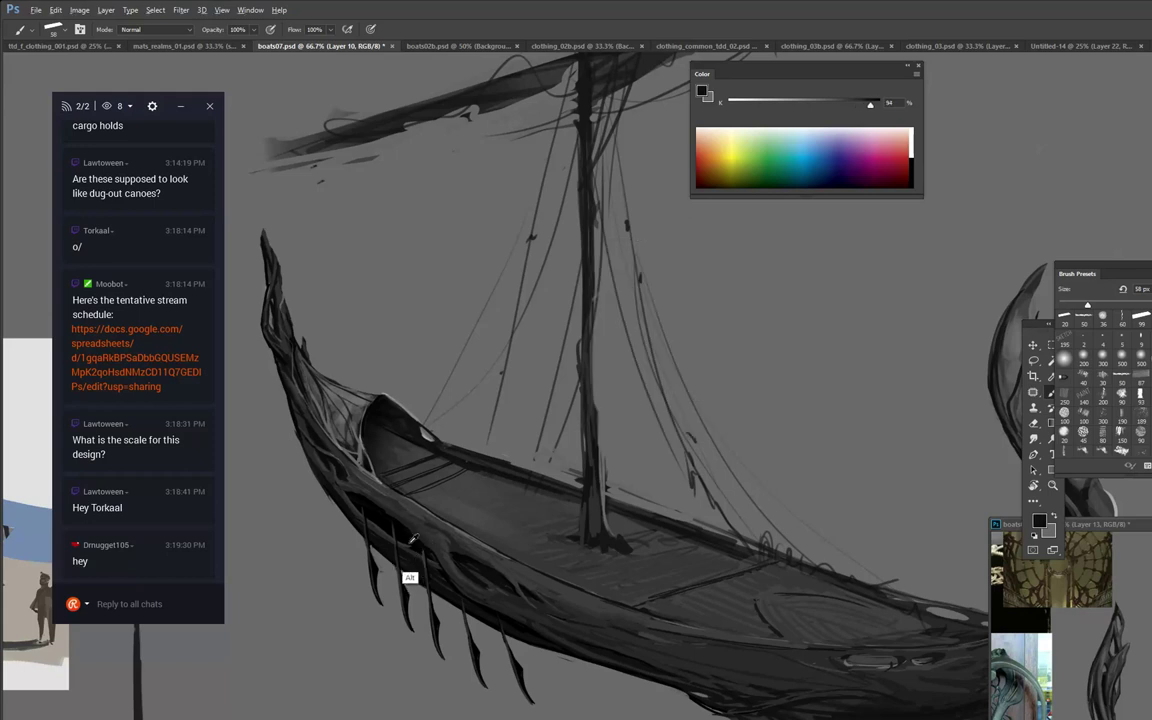
pyautogui.moveTo(582, 62)
pyautogui.mouseDown()
pyautogui.moveTo(590, 496)
pyautogui.moveTo(582, 544)
pyautogui.moveTo(554, 554)
pyautogui.moveTo(591, 544)
pyautogui.moveTo(619, 555)
pyautogui.moveTo(603, 530)
pyautogui.moveTo(618, 552)
pyautogui.moveTo(557, 541)
pyautogui.moveTo(587, 559)
pyautogui.moveTo(627, 545)
pyautogui.mouseUp()
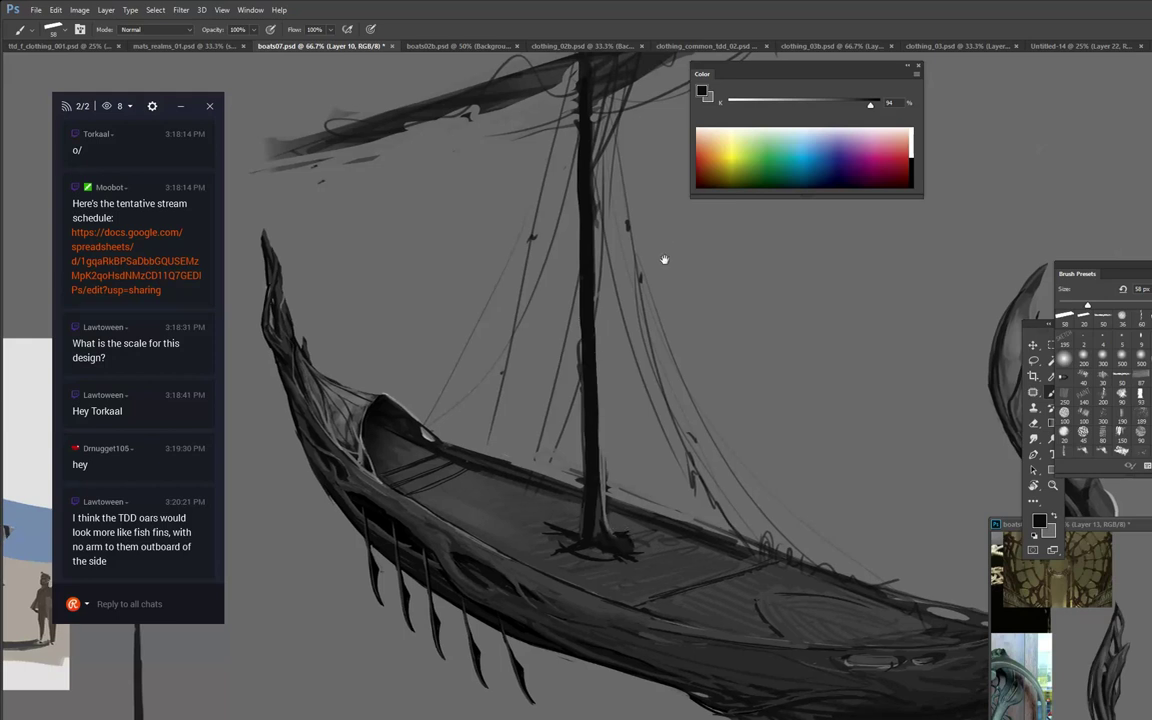
# Trim the lower mast's edge with the sampled background grey, then restore its dark tone and blend the roots at its foot.
pyautogui.moveTo(663, 260); pyautogui.dragTo(667, 282)
pyautogui.keyDown('alt'); pyautogui.click(577, 467); pyautogui.keyUp('alt')
pyautogui.moveTo(581, 419); pyautogui.dragTo(585, 476)
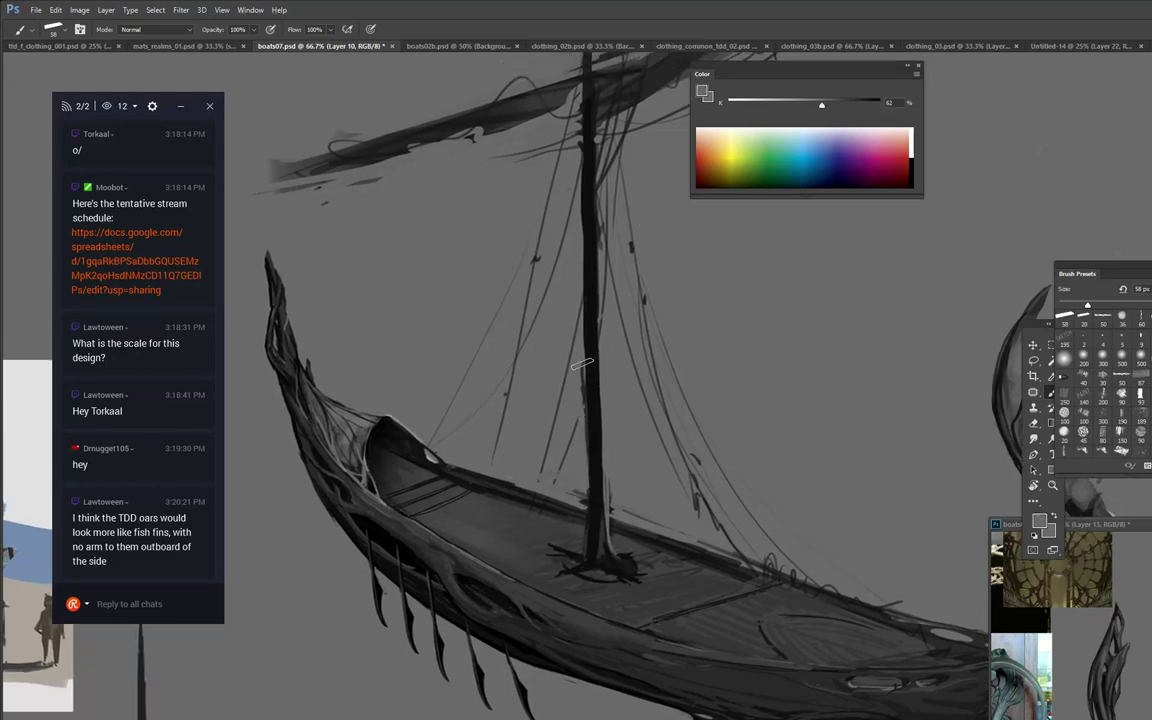
pyautogui.moveTo(583, 363)
pyautogui.mouseDown()
pyautogui.moveTo(583, 460)
pyautogui.moveTo(576, 365)
pyautogui.moveTo(595, 413)
pyautogui.mouseUp()
pyautogui.keyDown('alt'); pyautogui.click(615, 671); pyautogui.keyUp('alt')
pyautogui.keyDown('alt'); pyautogui.click(528, 628); pyautogui.keyUp('alt')
pyautogui.moveTo(594, 352); pyautogui.dragTo(601, 537)
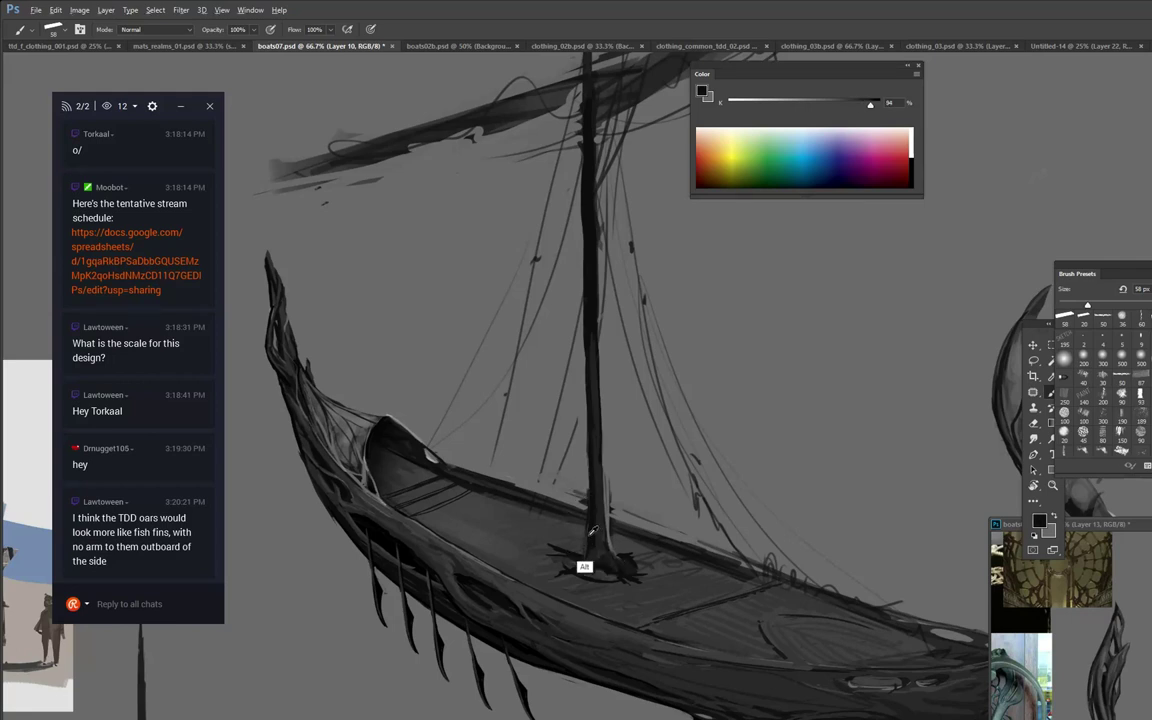
pyautogui.keyDown('alt'); pyautogui.click(586, 558); pyautogui.keyUp('alt')
pyautogui.keyDown('alt'); pyautogui.click(518, 517); pyautogui.keyUp('alt')
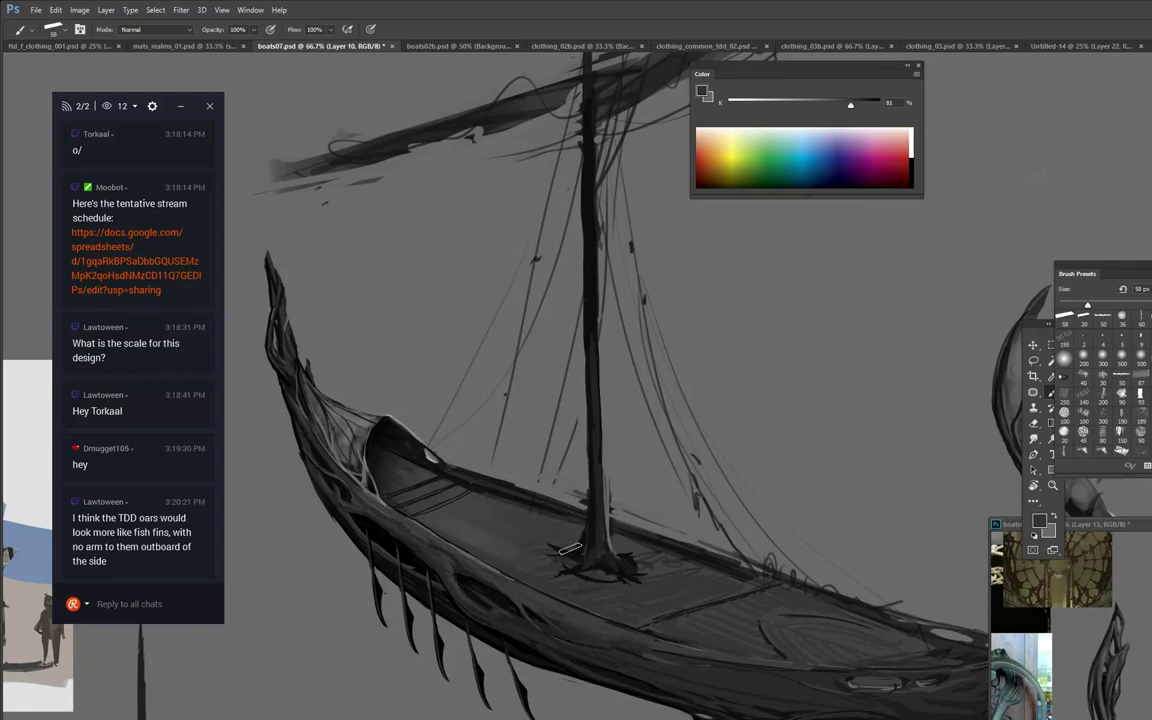
# Reduce the brush to 28 px and darken the far rail between the bow opening and the mast in a sampled grey.
pyautogui.rightClick(587, 422)
pyautogui.click(676, 400)
pyautogui.keyDown('alt'); pyautogui.click(512, 494); pyautogui.keyUp('alt')
pyautogui.moveTo(514, 494); pyautogui.dragTo(452, 470)
pyautogui.moveTo(557, 507); pyautogui.dragTo(478, 479)
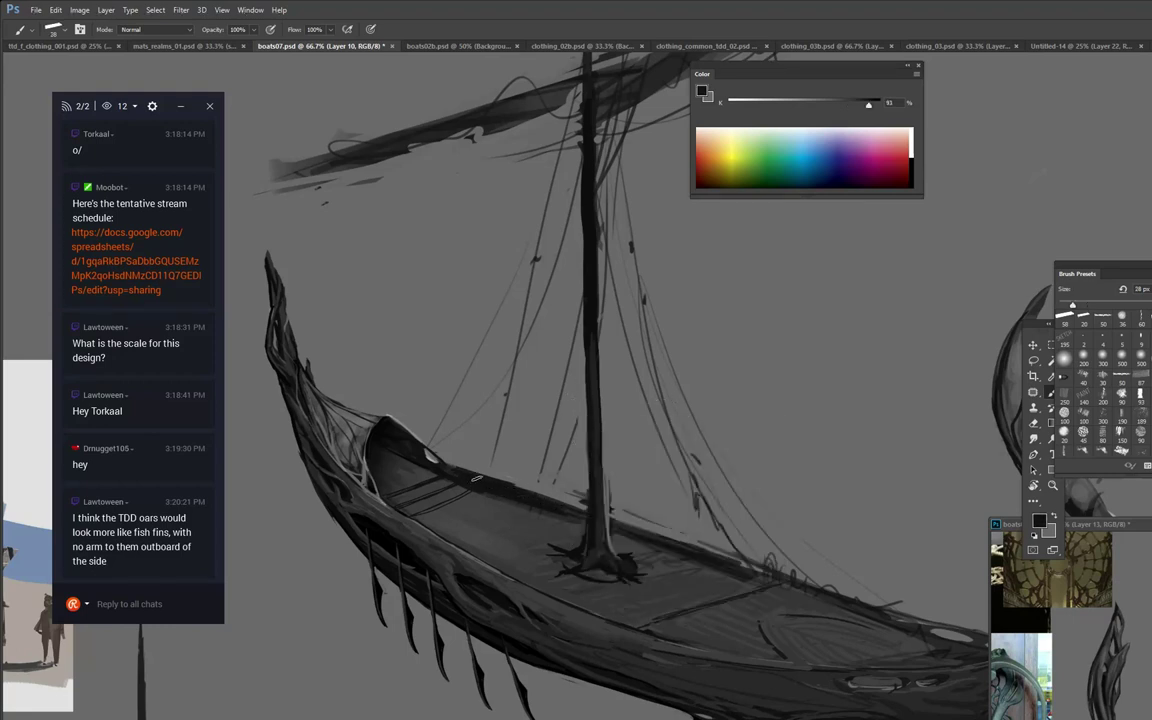
pyautogui.moveTo(579, 517); pyautogui.dragTo(414, 455)
# Touch up the rear edge of the bow opening and its joint with the far rail using sampled greys.
pyautogui.keyDown('alt'); pyautogui.click(422, 535); pyautogui.keyUp('alt')
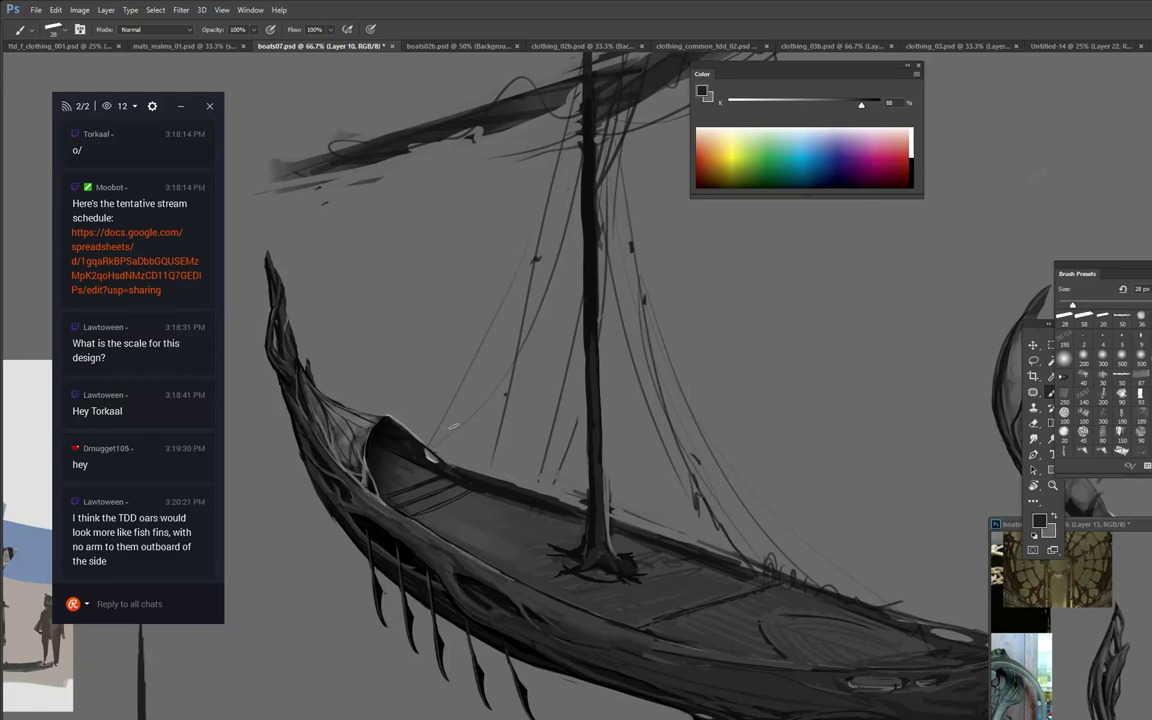
pyautogui.keyDown('alt'); pyautogui.click(285, 372); pyautogui.keyUp('alt')
pyautogui.keyDown('alt'); pyautogui.click(432, 454); pyautogui.keyUp('alt')
pyautogui.keyDown('alt'); pyautogui.click(429, 451); pyautogui.keyUp('alt')
pyautogui.keyDown('alt'); pyautogui.click(478, 514); pyautogui.keyUp('alt')
pyautogui.keyDown('alt'); pyautogui.click(471, 487); pyautogui.keyUp('alt')
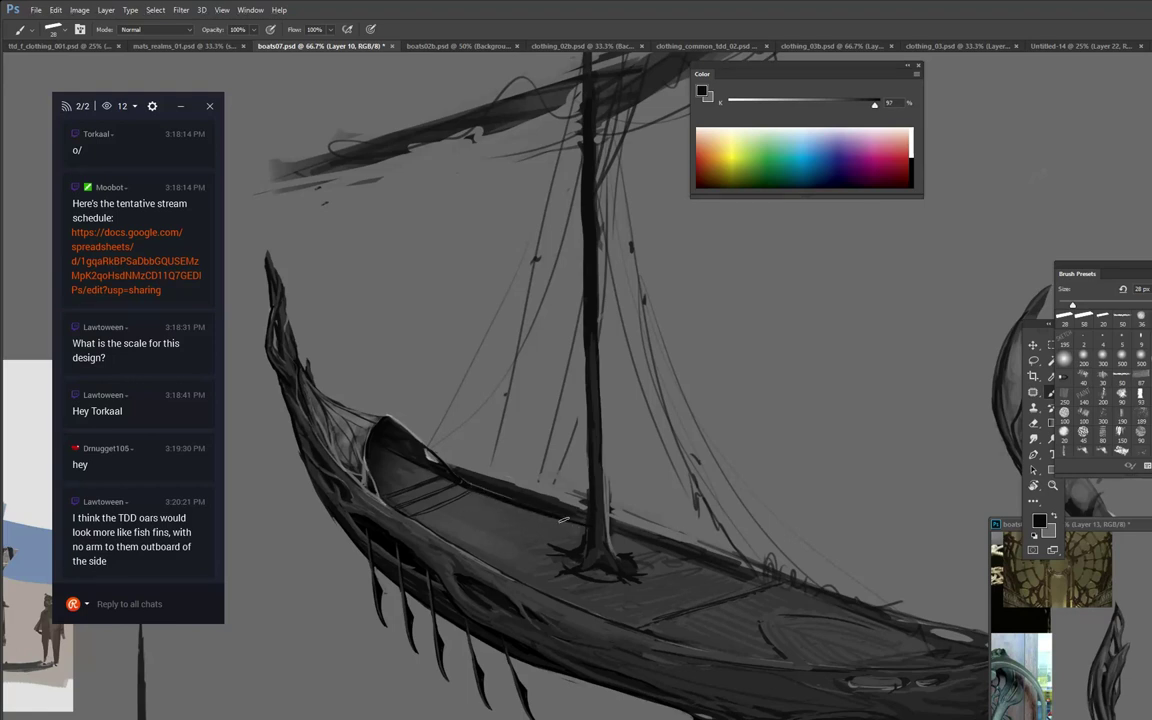
# Darken the far rail aft of the mast and even out the deck beneath it with a sampled 77% grey.
pyautogui.moveTo(693, 428); pyautogui.dragTo(433, 320)
pyautogui.moveTo(348, 389)
pyautogui.mouseDown()
pyautogui.moveTo(326, 385)
pyautogui.moveTo(427, 418)
pyautogui.mouseUp()
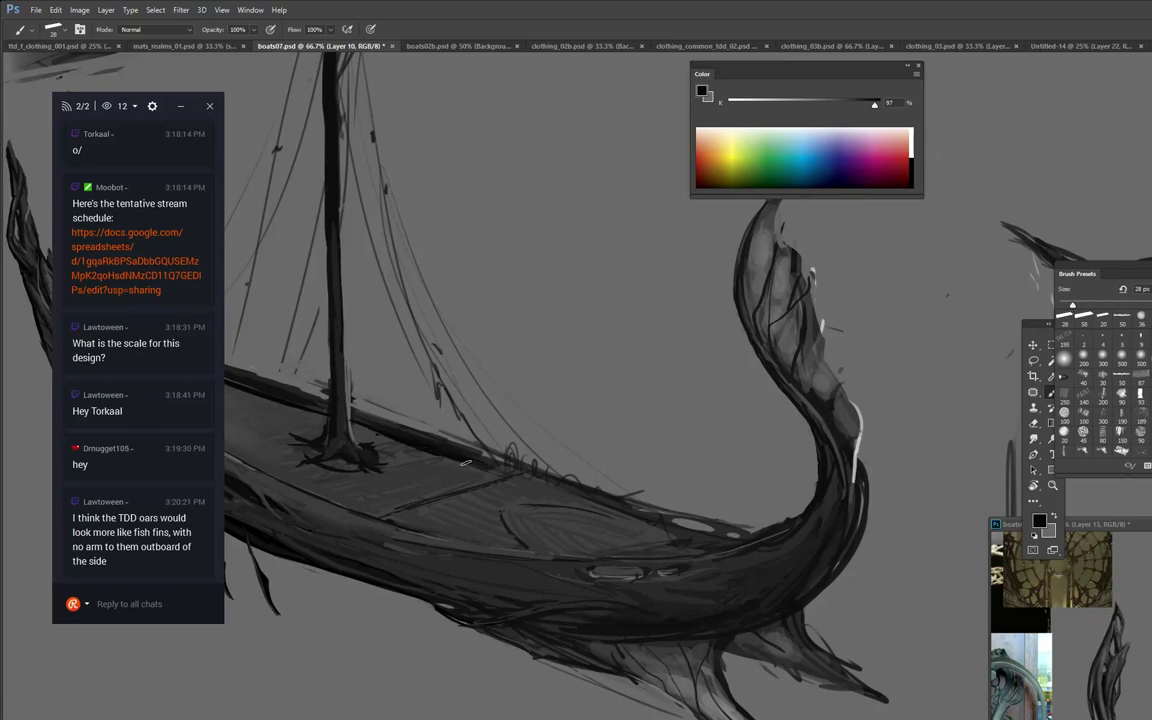
pyautogui.keyDown('alt'); pyautogui.click(367, 464); pyautogui.keyUp('alt')
pyautogui.moveTo(387, 443); pyautogui.dragTo(489, 471)
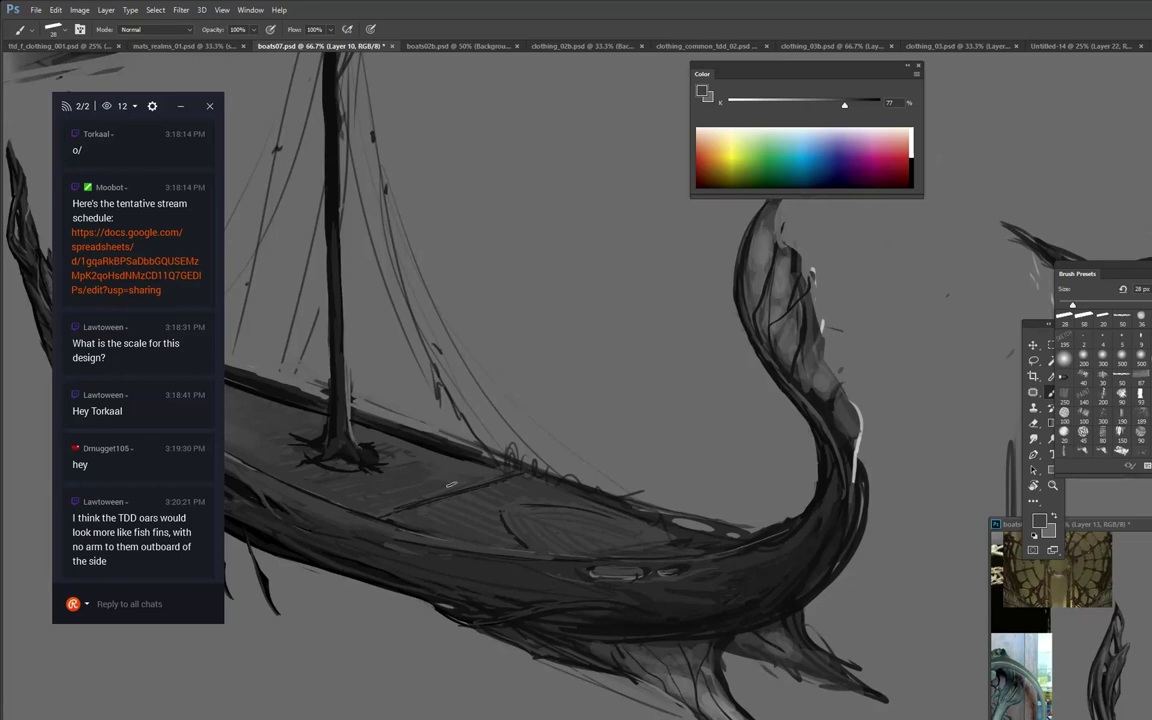
# Zoom out to 33.3% and review the overall shape of the upper boat among the other sketches.
pyautogui.moveTo(593, 326); pyautogui.dragTo(713, 222)
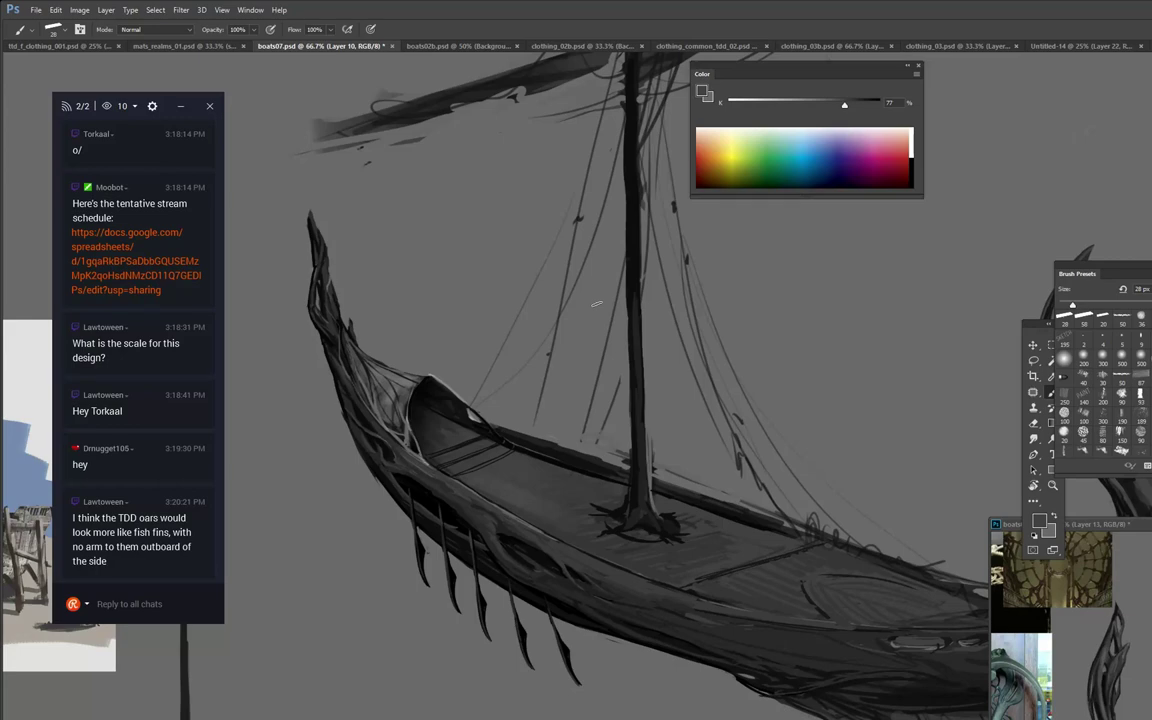
pyautogui.press('z')
pyautogui.keyDown('alt'); pyautogui.click(611, 308); pyautogui.keyUp('alt')
pyautogui.keyDown('alt'); pyautogui.click(612, 308); pyautogui.keyUp('alt')
pyautogui.moveTo(845, 479); pyautogui.dragTo(546, 346)
pyautogui.moveTo(781, 480); pyautogui.dragTo(580, 271)
pyautogui.moveTo(795, 370); pyautogui.dragTo(497, 413)
pyautogui.moveTo(771, 405)
pyautogui.mouseDown()
pyautogui.moveTo(651, 449)
pyautogui.moveTo(581, 555)
pyautogui.moveTo(363, 471)
pyautogui.moveTo(1147, 483)
pyautogui.mouseUp()
pyautogui.moveTo(569, 295); pyautogui.dragTo(882, 442)
pyautogui.moveTo(640, 382); pyautogui.dragTo(730, 408)
pyautogui.press('b')
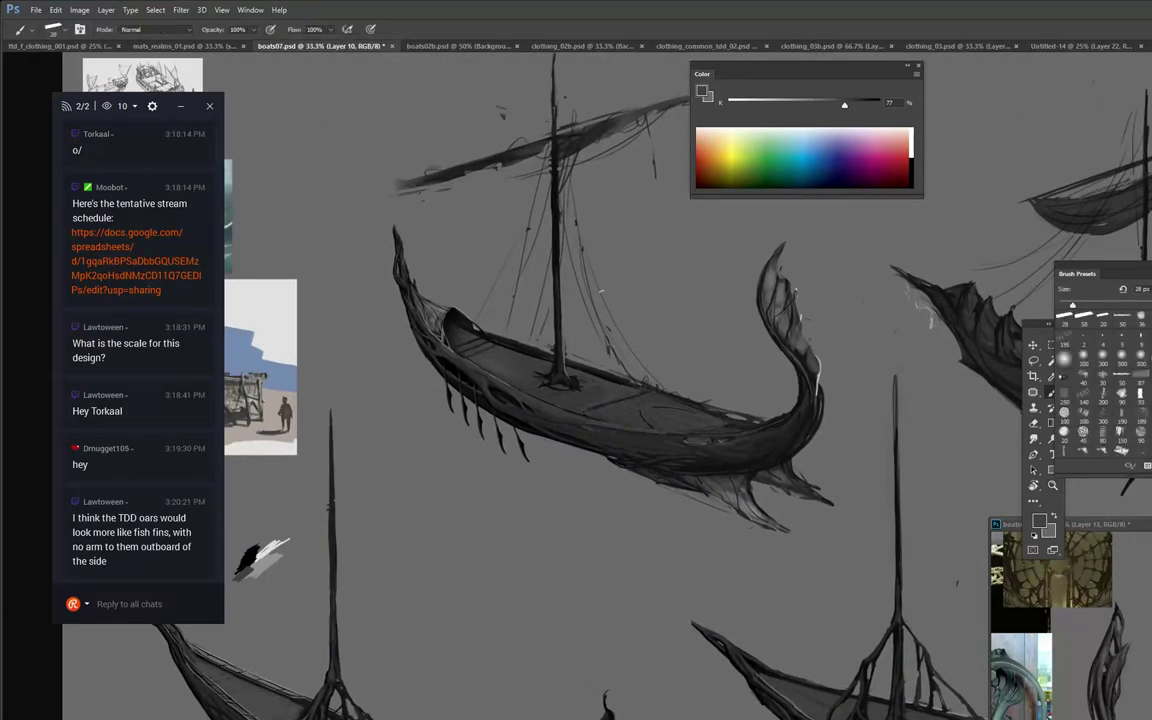
# Test a 74% grey stroke and undo it, then touch up the deck and far rail around the mast with sampled greys.
pyautogui.press('z')
pyautogui.click(623, 317)
pyautogui.press('b')
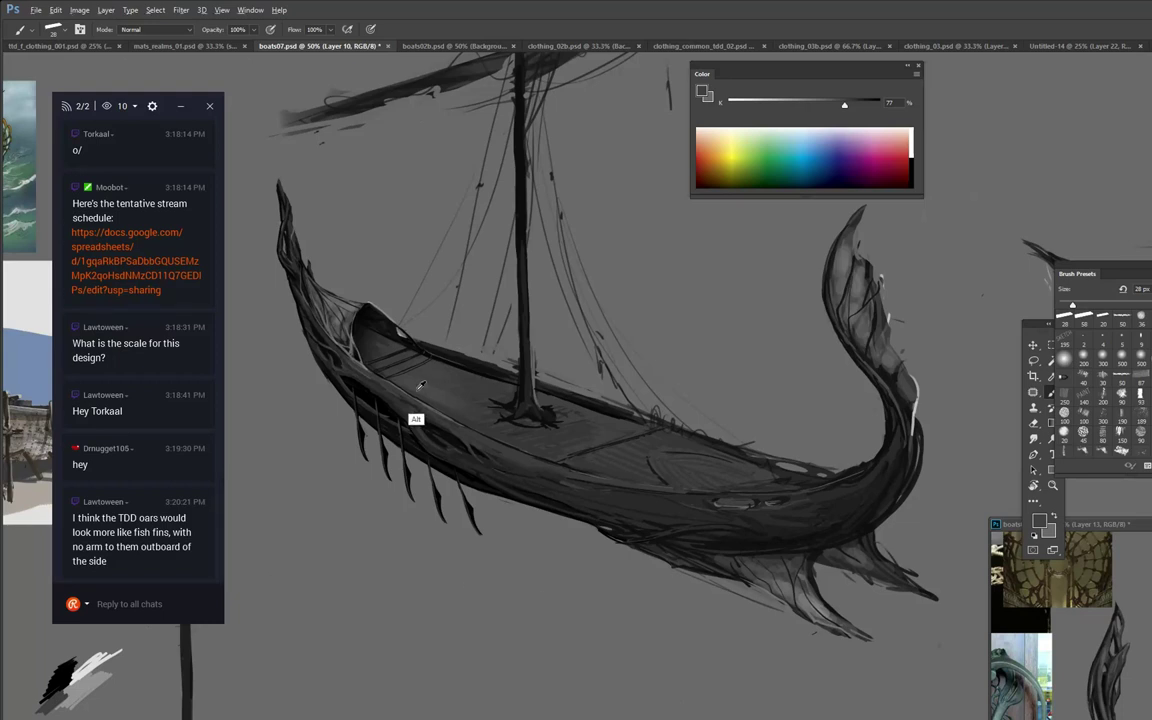
pyautogui.click(847, 104)
pyautogui.moveTo(847, 104); pyautogui.dragTo(839, 104)
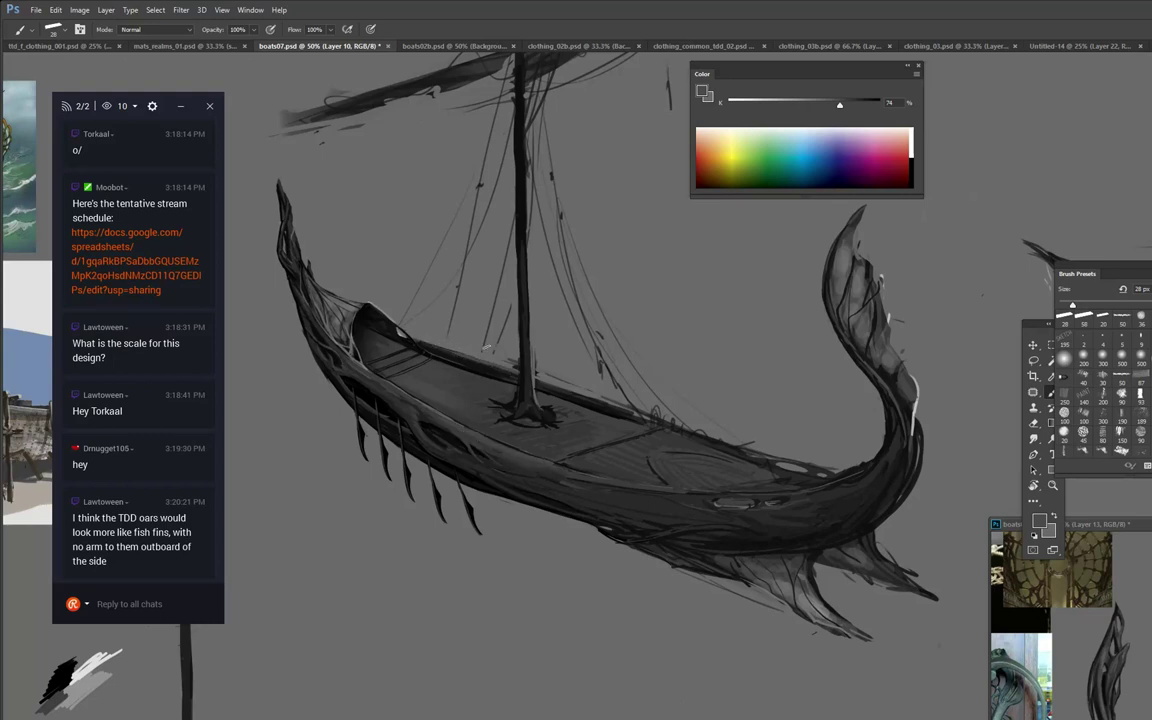
pyautogui.hotkey('ctrl', 'z')
pyautogui.moveTo(840, 105); pyautogui.dragTo(845, 105)
pyautogui.keyDown('alt'); pyautogui.click(476, 365); pyautogui.keyUp('alt')
pyautogui.keyDown('alt'); pyautogui.click(513, 368); pyautogui.keyUp('alt')
pyautogui.keyDown('alt'); pyautogui.click(514, 385); pyautogui.keyUp('alt')
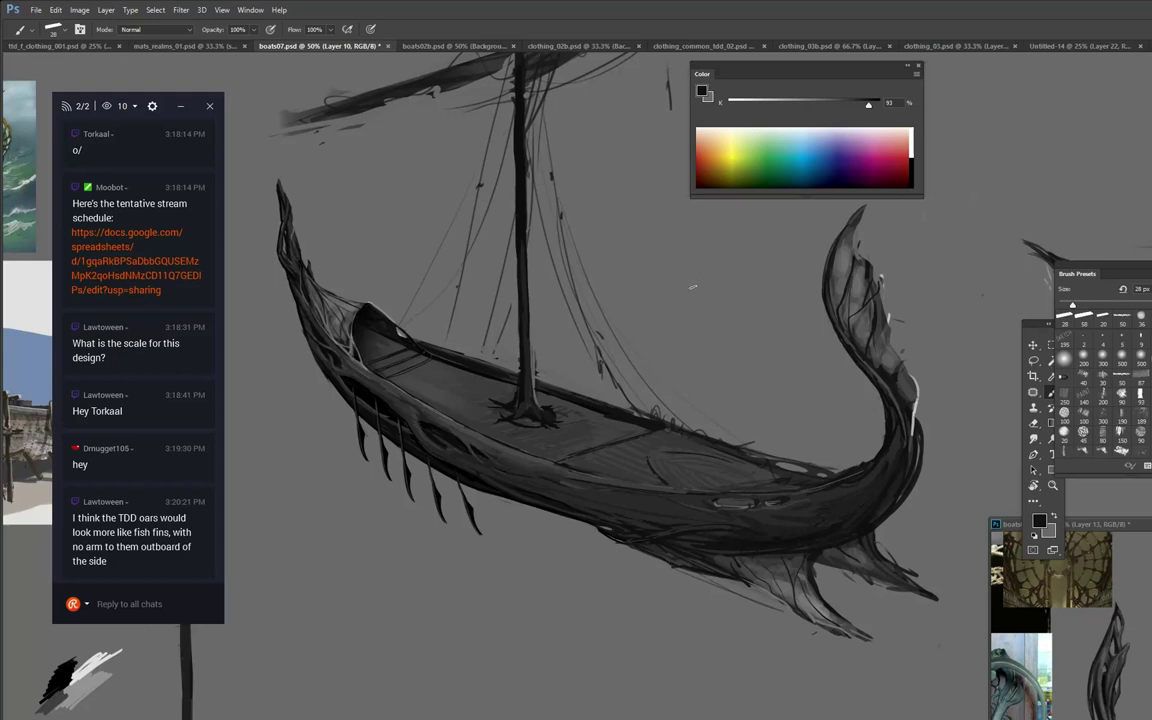
# Clean up the roots at the mast's foot by painting over the surrounding deck in sampled greys.
pyautogui.moveTo(664, 277); pyautogui.dragTo(691, 404)
pyautogui.moveTo(560, 521); pyautogui.dragTo(553, 435)
pyautogui.keyDown('alt'); pyautogui.click(582, 582); pyautogui.keyUp('alt')
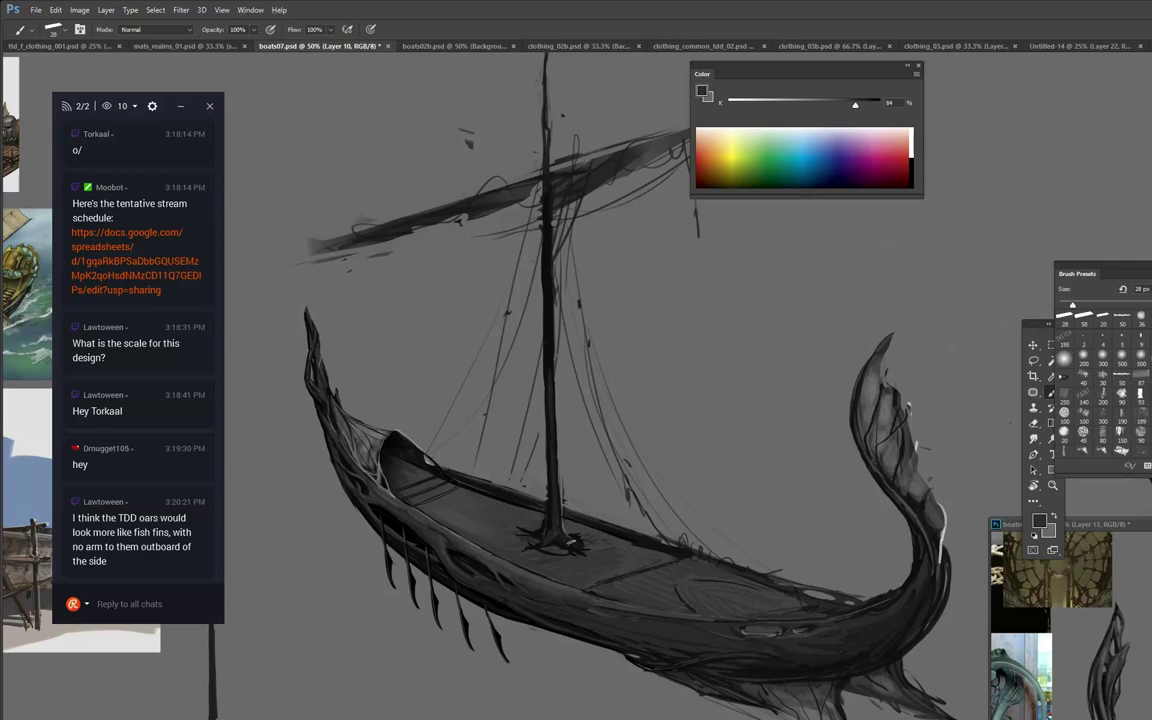
pyautogui.keyDown('alt'); pyautogui.click(582, 548); pyautogui.keyUp('alt')
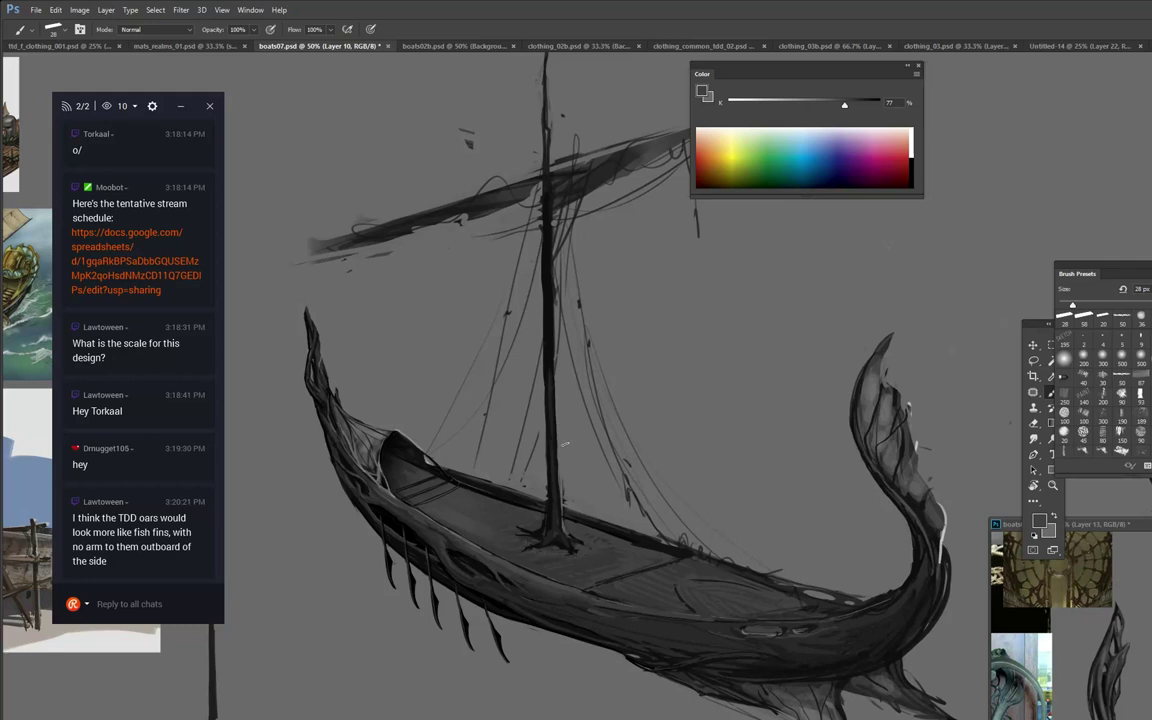
# Try a dark curved collar around the mast's foot in a sampled 94% grey, and undo the strokes.
pyautogui.keyDown('alt'); pyautogui.click(548, 543); pyautogui.keyUp('alt')
pyautogui.moveTo(527, 541)
pyautogui.mouseDown()
pyautogui.moveTo(515, 540)
pyautogui.moveTo(566, 552)
pyautogui.moveTo(590, 538)
pyautogui.moveTo(569, 534)
pyautogui.mouseUp()
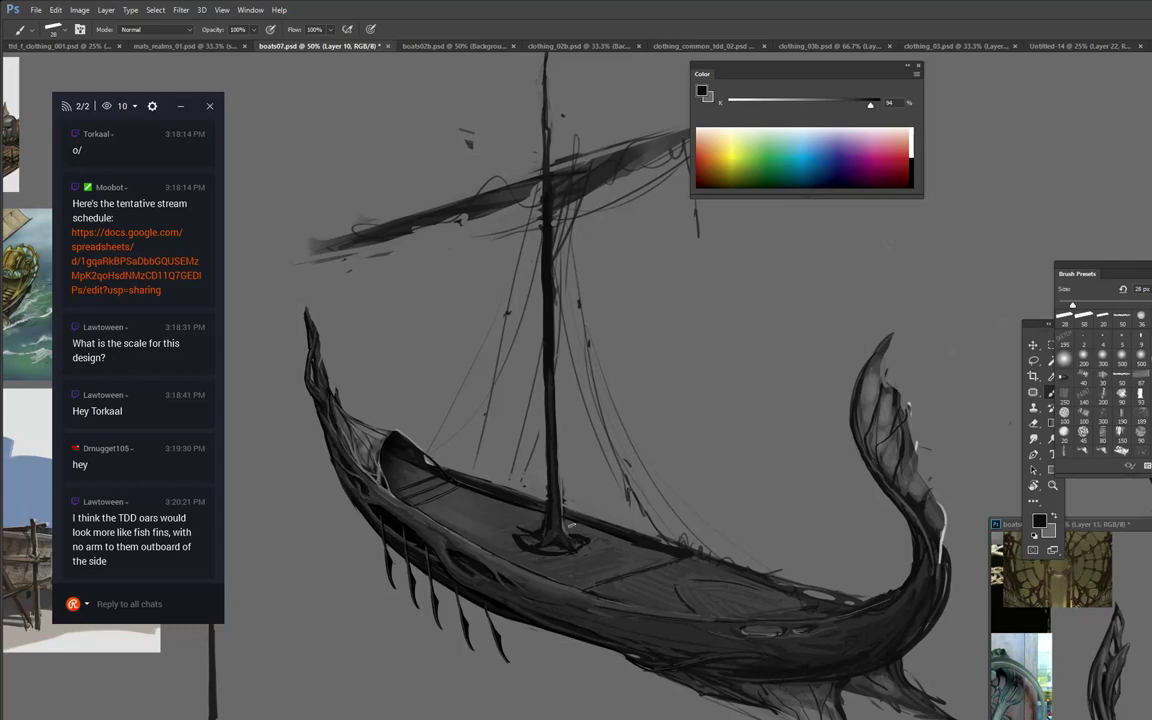
pyautogui.hotkey('ctrl', 'alt', 'z')
pyautogui.hotkey('ctrl', 'alt', 'z')
pyautogui.hotkey('ctrl', 'alt', 'z')
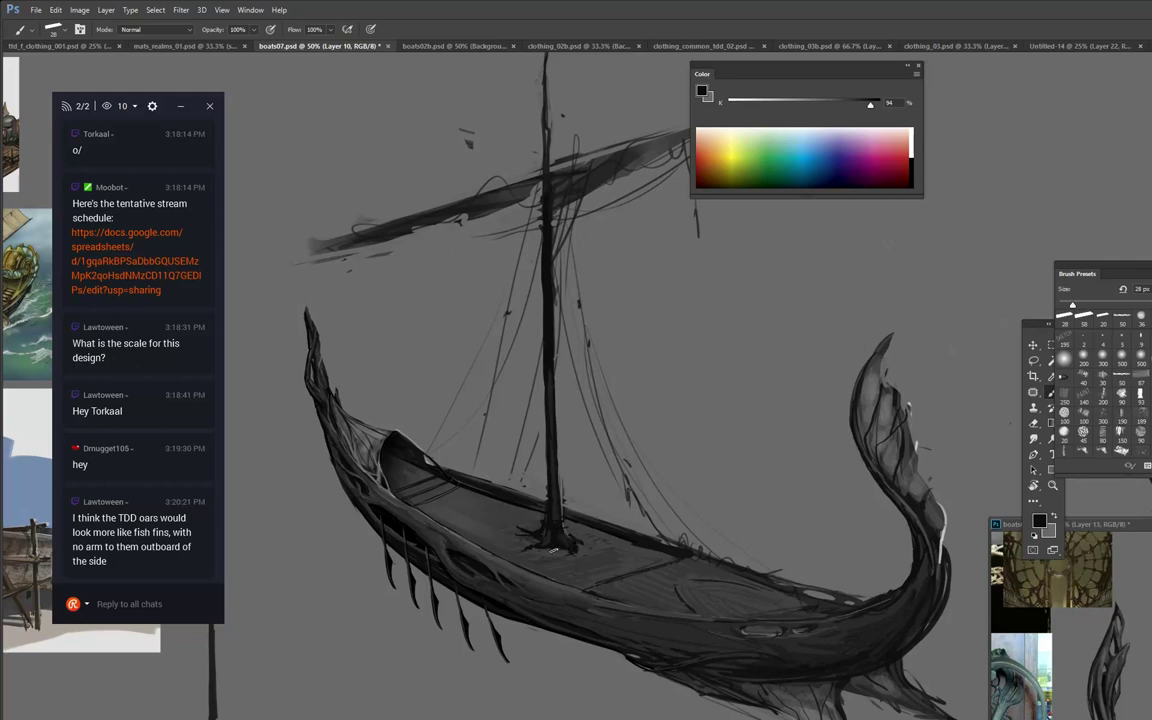
# Smooth the deck beside the mast's foot and toward the stern with sampled deck greys.
pyautogui.keyDown('alt'); pyautogui.click(524, 543); pyautogui.keyUp('alt')
pyautogui.keyDown('alt'); pyautogui.click(515, 528); pyautogui.keyUp('alt')
pyautogui.moveTo(648, 433); pyautogui.dragTo(602, 303)
pyautogui.moveTo(861, 343); pyautogui.dragTo(713, 256)
pyautogui.keyDown('alt'); pyautogui.click(368, 394); pyautogui.keyUp('alt')
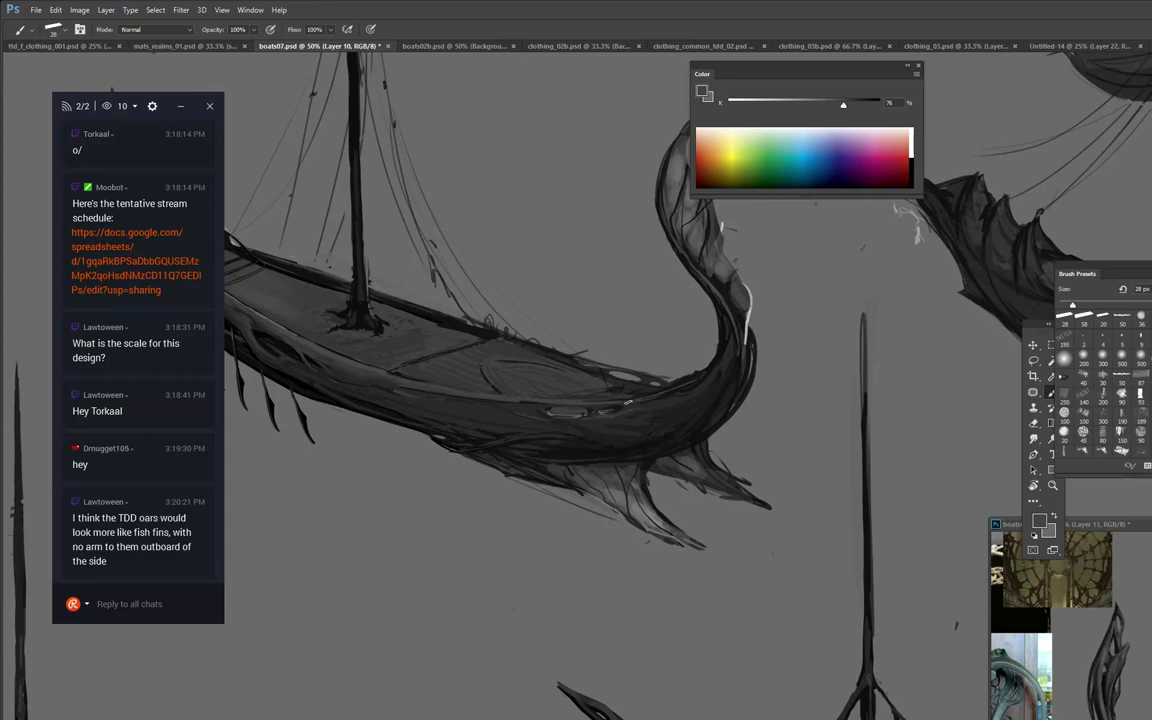
pyautogui.moveTo(416, 254); pyautogui.dragTo(501, 295)
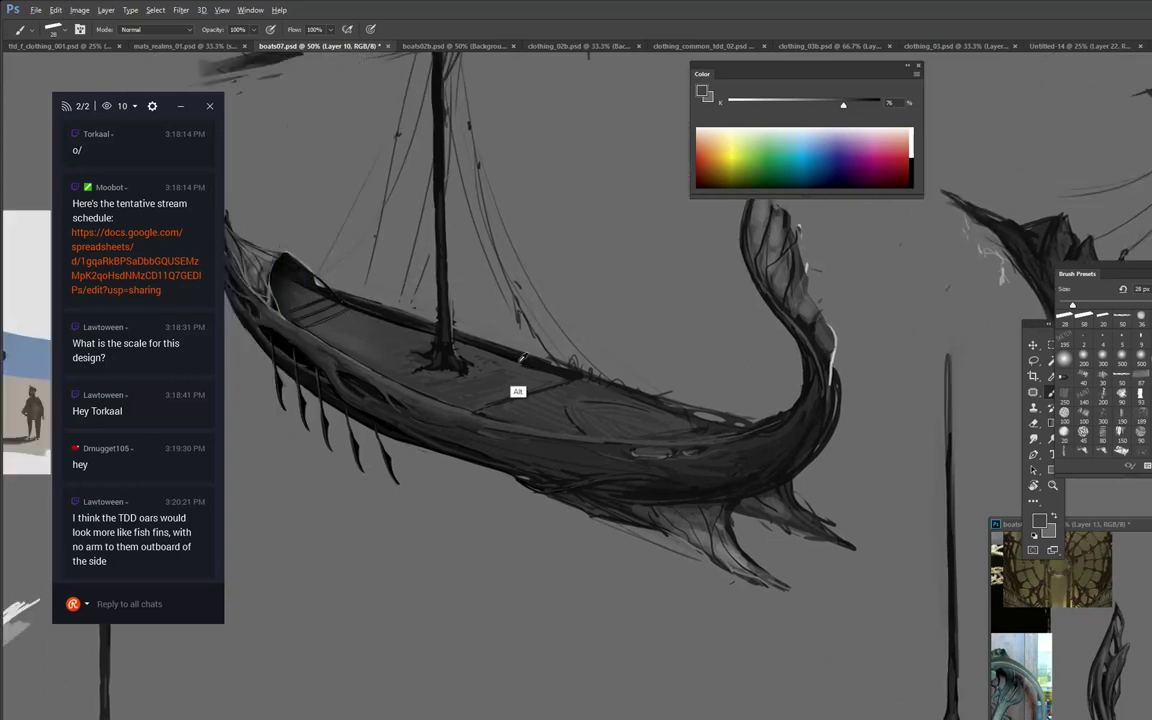
# Strengthen the far rail and the cross plank line aft of the mast with black and sampled dark greys.
pyautogui.keyDown('alt'); pyautogui.click(519, 366); pyautogui.keyUp('alt')
pyautogui.click(875, 143)
pyautogui.press('d')
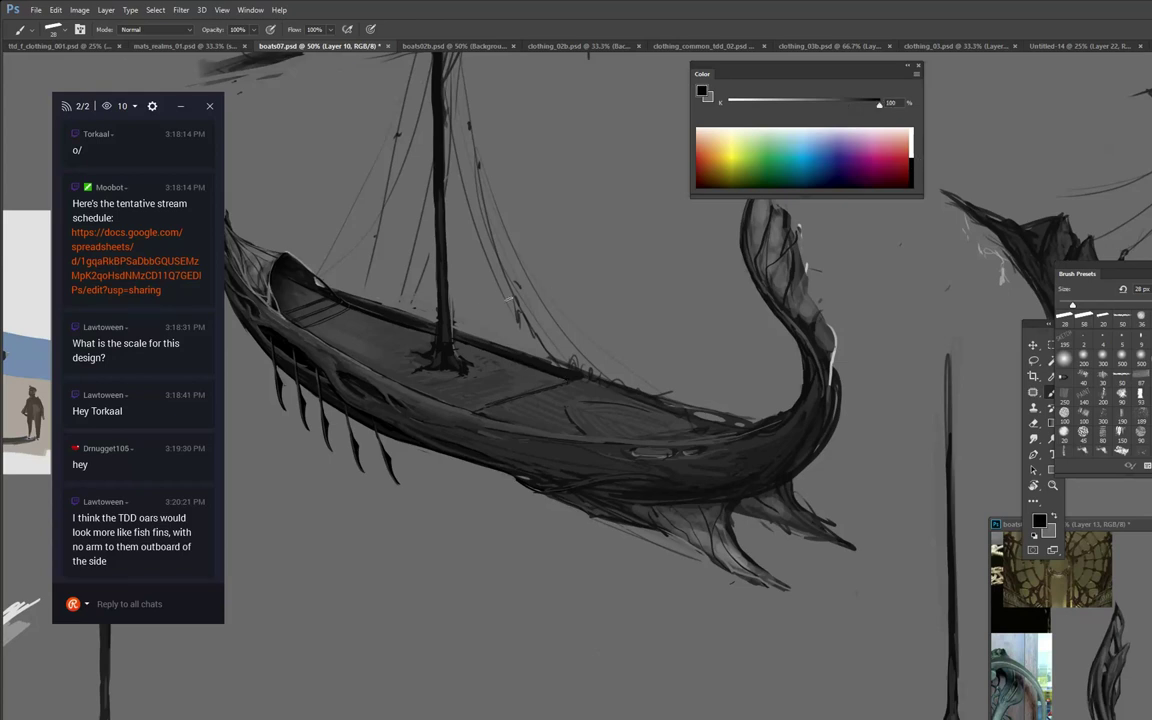
pyautogui.keyDown('alt'); pyautogui.click(453, 297); pyautogui.keyUp('alt')
pyautogui.click(910, 183)
pyautogui.keyDown('alt'); pyautogui.click(655, 442); pyautogui.keyUp('alt')
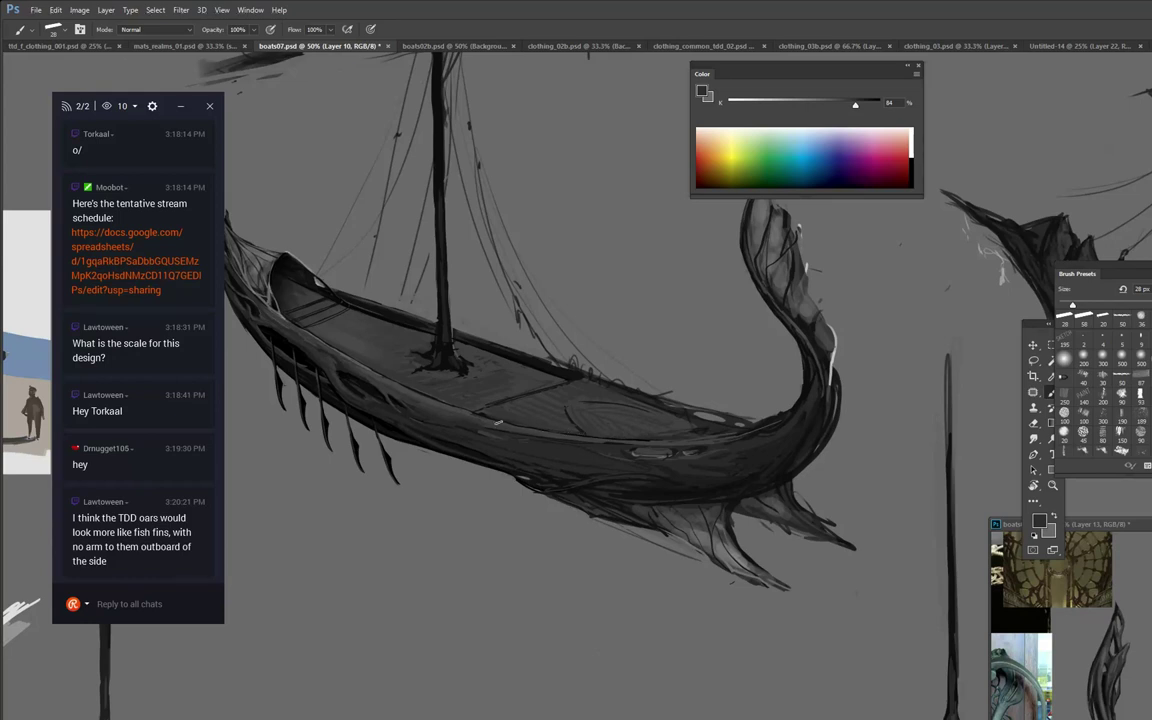
pyautogui.click(911, 170)
# Refine the stern end of the far rail where it meets the sternpost, using sampled hull and background greys.
pyautogui.moveTo(880, 368); pyautogui.dragTo(680, 345)
pyautogui.keyDown('alt'); pyautogui.click(543, 398); pyautogui.keyUp('alt')
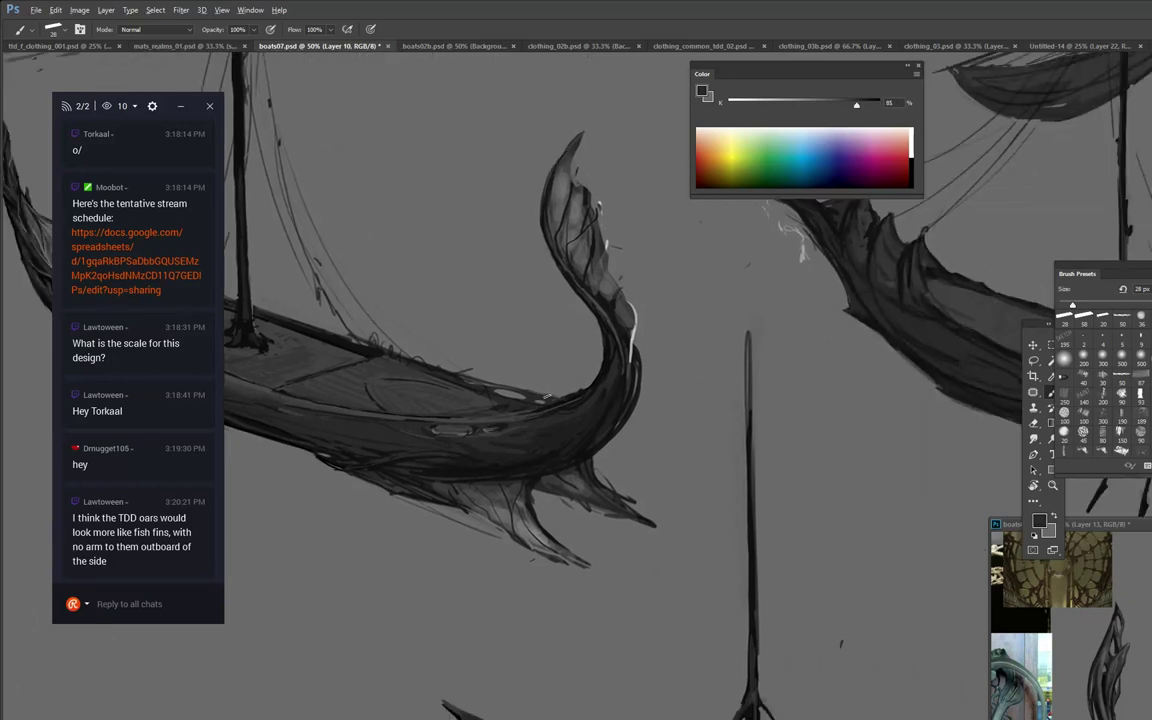
pyautogui.keyDown('alt'); pyautogui.click(576, 408); pyautogui.keyUp('alt')
pyautogui.moveTo(572, 395); pyautogui.dragTo(540, 397)
pyautogui.keyDown('alt'); pyautogui.click(532, 390); pyautogui.keyUp('alt')
pyautogui.moveTo(425, 237); pyautogui.dragTo(645, 257)
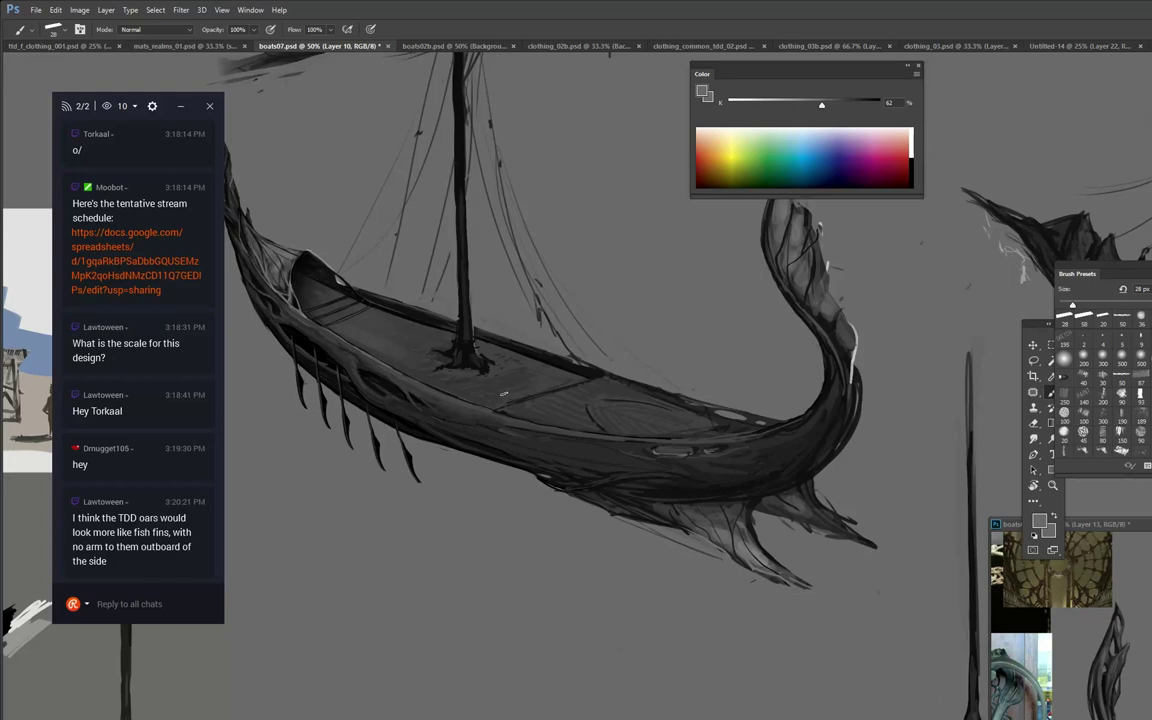
# Refine the near rail's edge from midship to the stern with strokes in sampled greys.
pyautogui.keyDown('alt'); pyautogui.click(565, 367); pyautogui.keyUp('alt')
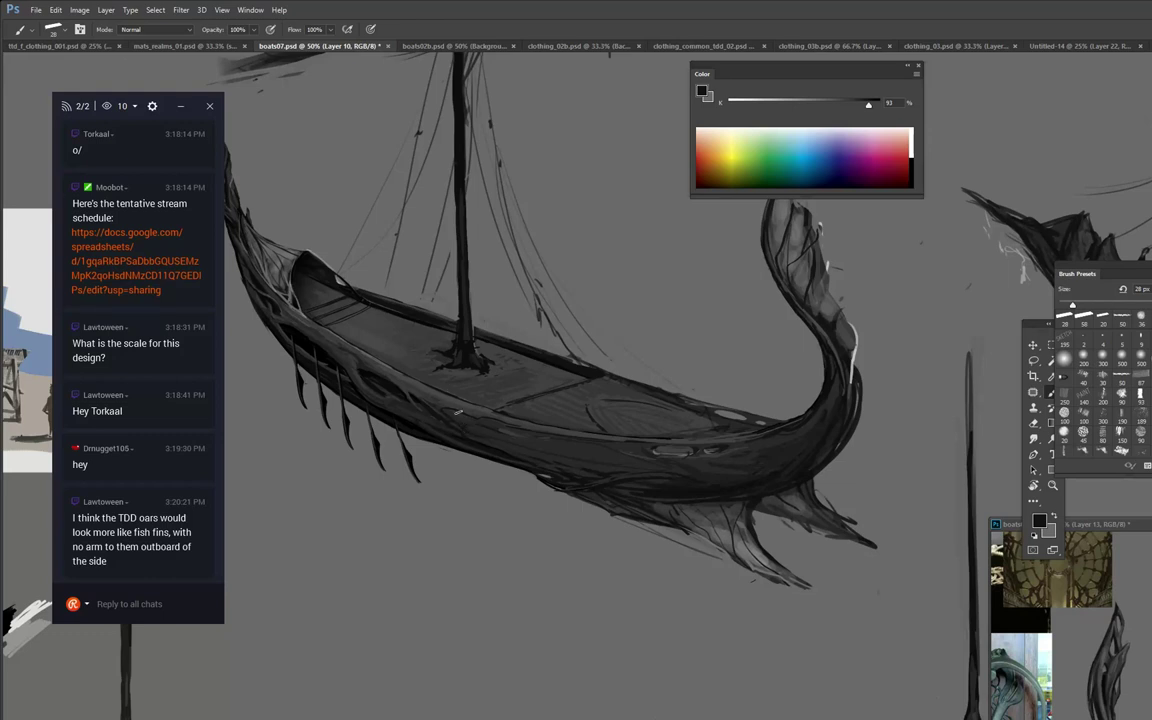
pyautogui.keyDown('alt'); pyautogui.click(478, 474); pyautogui.keyUp('alt')
pyautogui.keyDown('alt'); pyautogui.click(405, 387); pyautogui.keyUp('alt')
pyautogui.keyDown('alt'); pyautogui.click(376, 386); pyautogui.keyUp('alt')
pyautogui.keyDown('alt'); pyautogui.click(388, 391); pyautogui.keyUp('alt')
pyautogui.keyDown('alt'); pyautogui.click(814, 428); pyautogui.keyUp('alt')
pyautogui.moveTo(711, 440); pyautogui.dragTo(679, 440)
pyautogui.keyDown('alt'); pyautogui.click(665, 458); pyautogui.keyUp('alt')
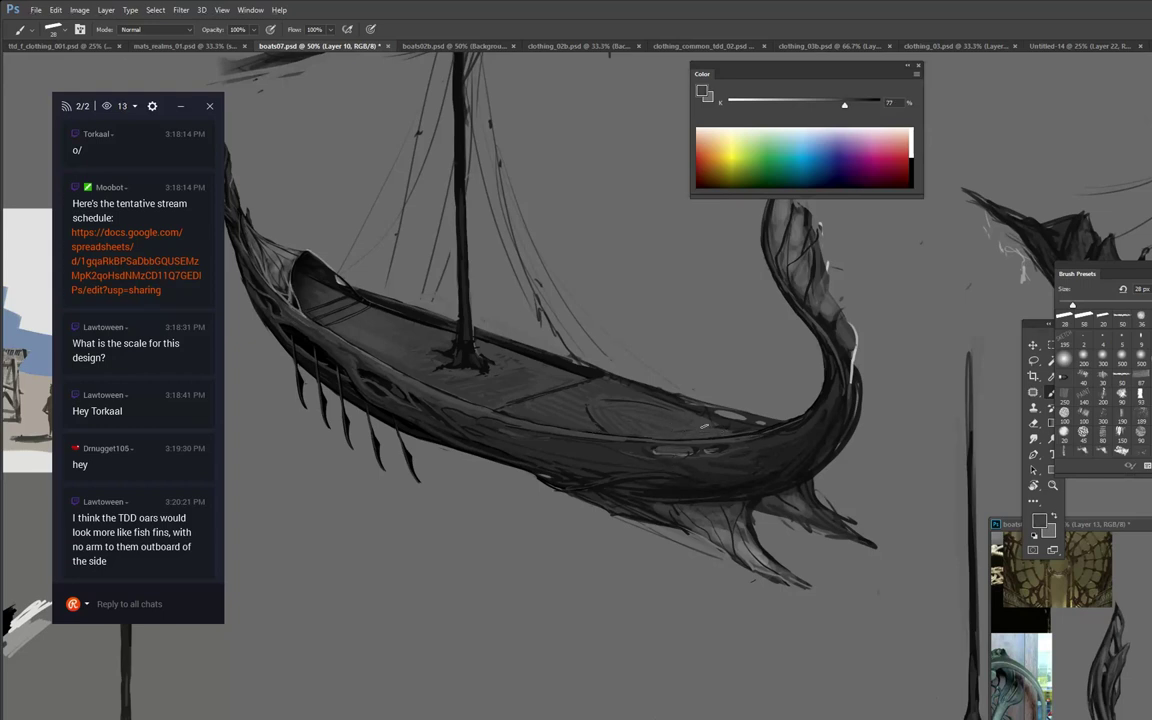
# Add black accents to the far rail's stern section and rework the hull slots near the stern with black and sampled greys.
pyautogui.keyDown('alt'); pyautogui.click(690, 430); pyautogui.keyUp('alt')
pyautogui.click(911, 166)
pyautogui.moveTo(603, 377); pyautogui.dragTo(641, 392)
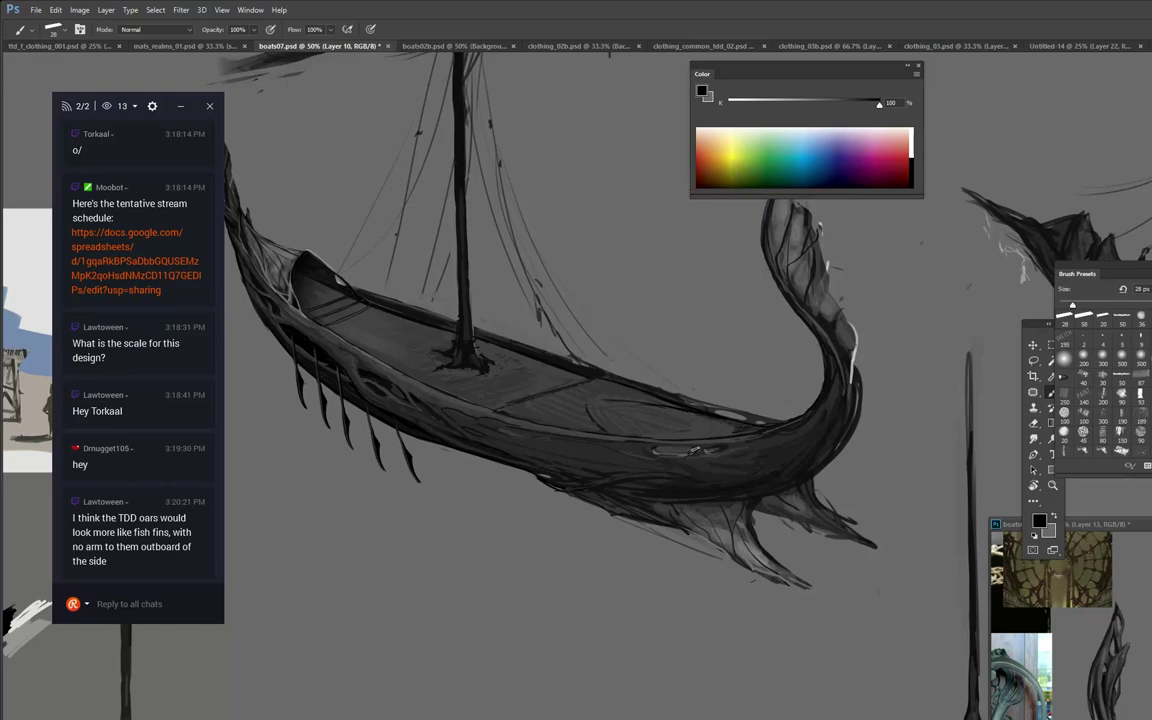
pyautogui.moveTo(642, 448); pyautogui.dragTo(688, 448)
pyautogui.keyDown('alt'); pyautogui.click(634, 444); pyautogui.keyUp('alt')
pyautogui.keyDown('alt'); pyautogui.click(632, 444); pyautogui.keyUp('alt')
pyautogui.keyDown('alt'); pyautogui.click(804, 397); pyautogui.keyUp('alt')
# Try brightening the sternpost's leaf-shaped fin with a 47 px brush in 25% grey.
pyautogui.moveTo(880, 238); pyautogui.dragTo(889, 343)
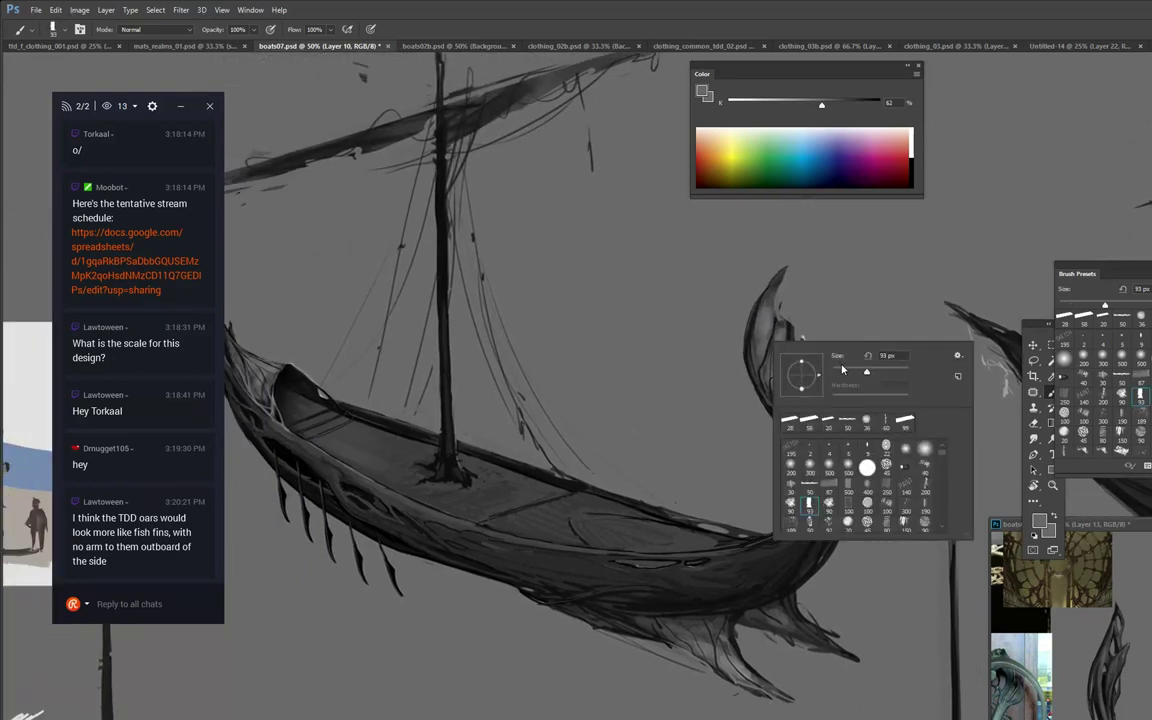
pyautogui.click(767, 104)
pyautogui.moveTo(781, 279); pyautogui.dragTo(764, 350)
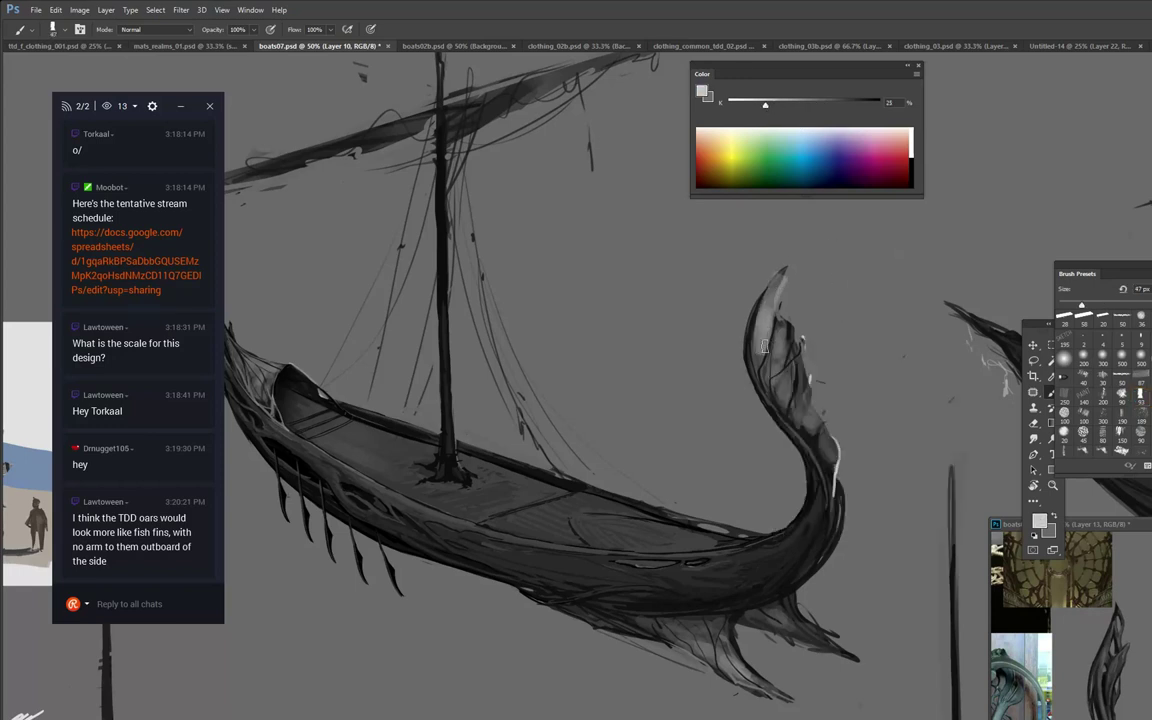
pyautogui.moveTo(778, 302)
pyautogui.mouseDown()
pyautogui.moveTo(777, 357)
pyautogui.moveTo(814, 420)
pyautogui.mouseUp()
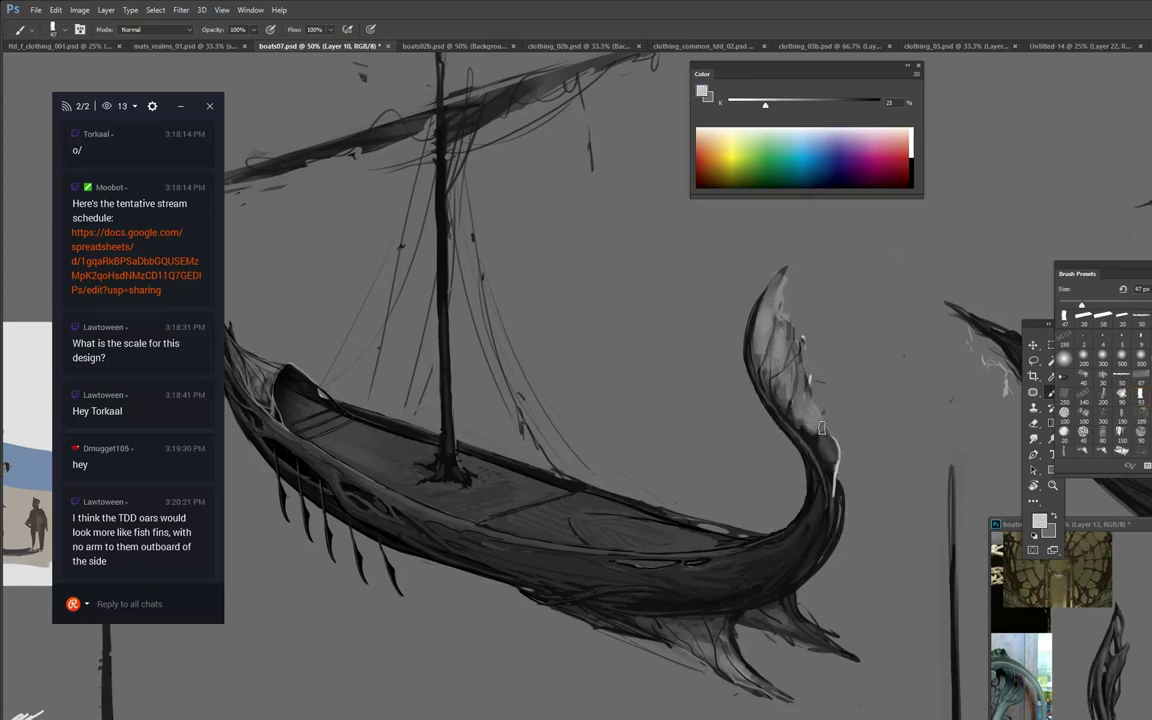
pyautogui.press('l')
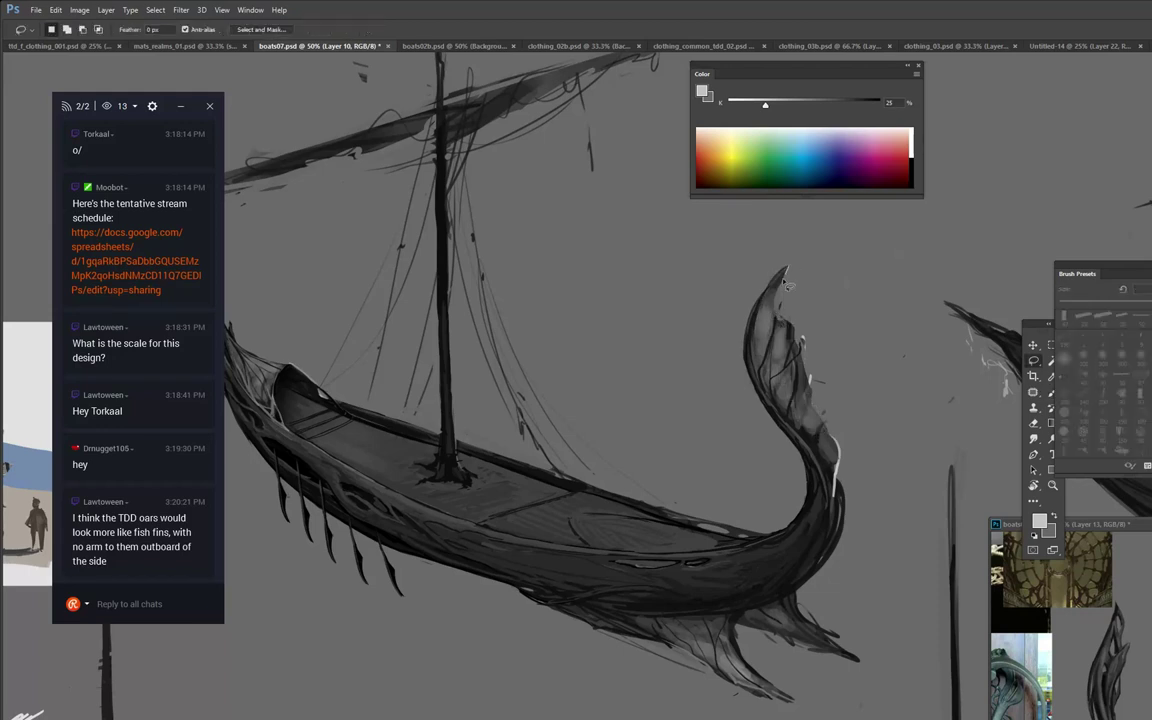
pyautogui.moveTo(780, 318)
pyautogui.mouseDown()
pyautogui.moveTo(802, 341)
pyautogui.moveTo(818, 389)
pyautogui.moveTo(818, 463)
pyautogui.moveTo(750, 346)
pyautogui.moveTo(760, 309)
pyautogui.moveTo(800, 263)
pyautogui.mouseUp()
pyautogui.hotkey('ctrl', 'd')
pyautogui.press('b')
# Add a soft highlight to the outer side of the sternpost's fin with a 300 px soft brush in 25% grey.
pyautogui.rightClick(810, 300)
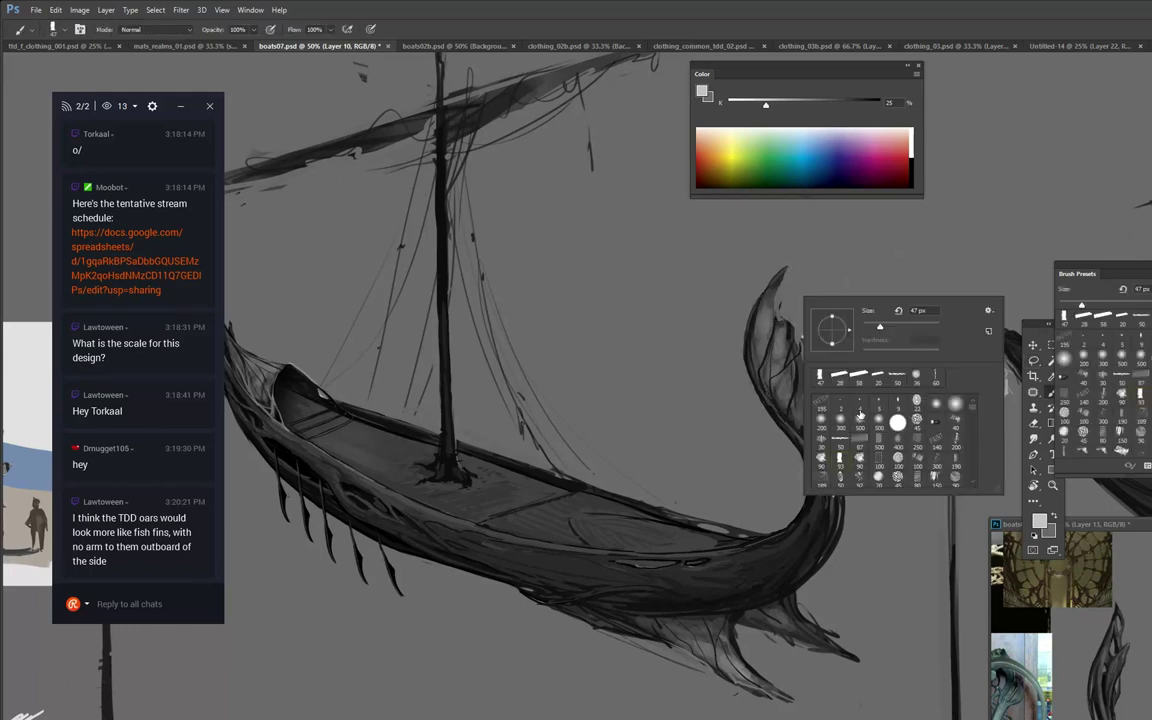
pyautogui.doubleClick(859, 420)
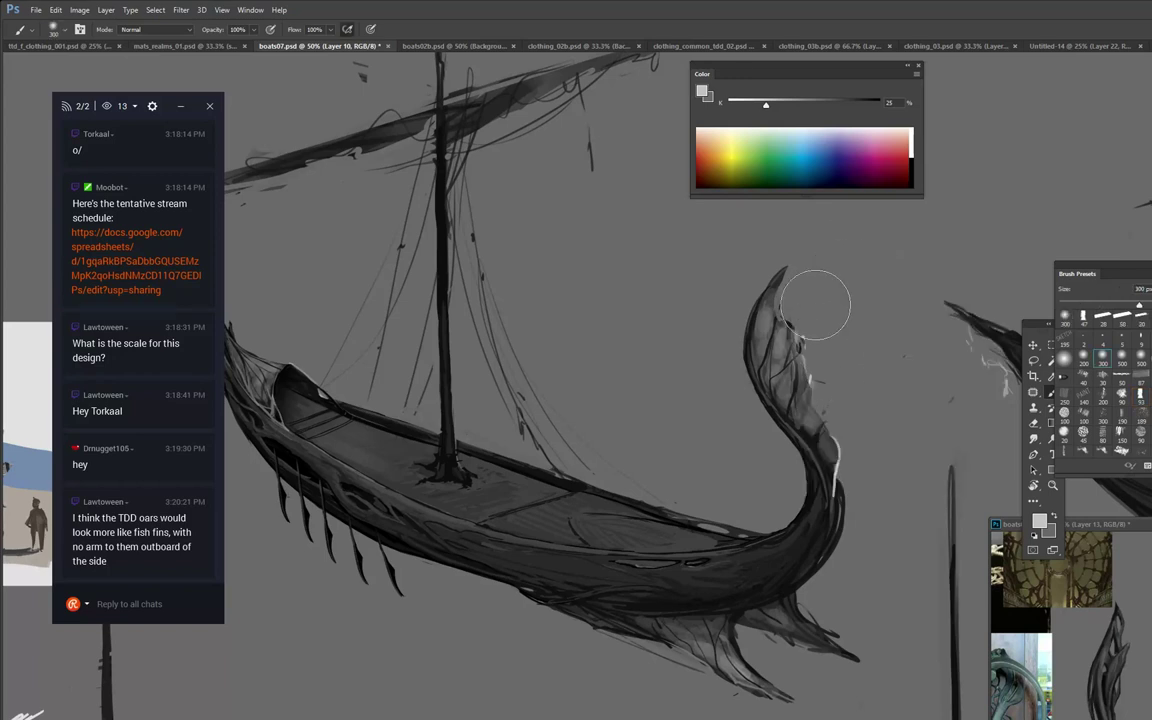
pyautogui.moveTo(810, 295); pyautogui.dragTo(838, 360)
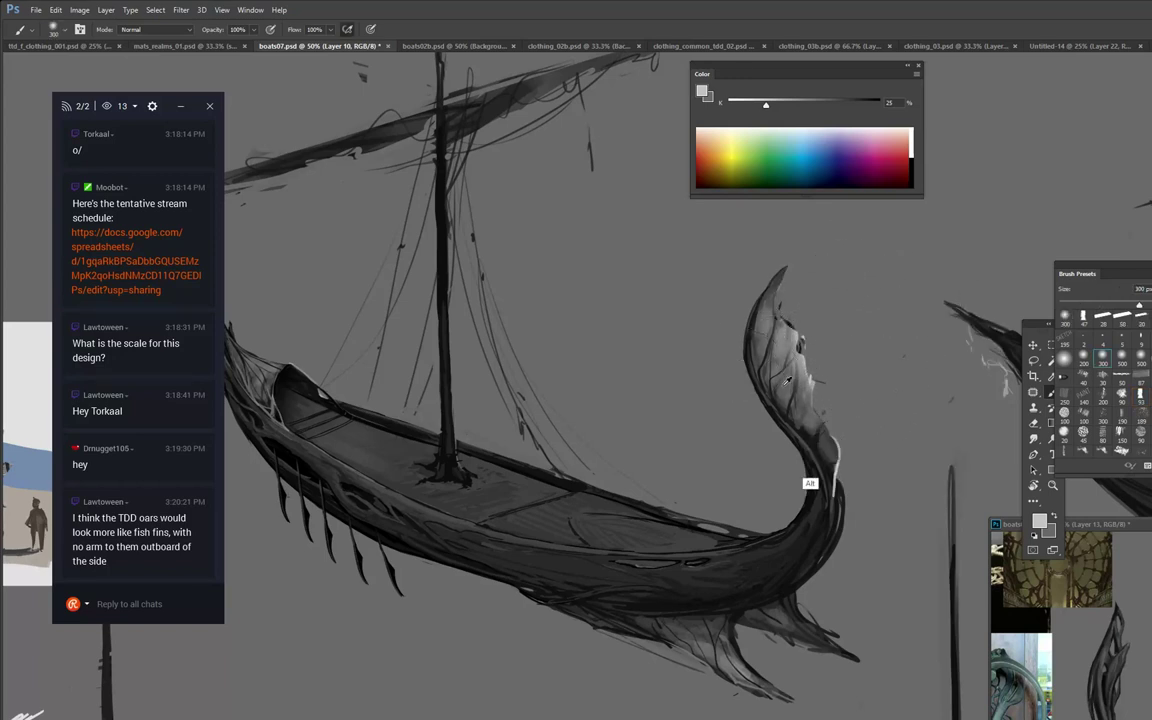
# Shade the forward edge of the sternpost's fin with soft strokes of dark grey sampled from the hull.
pyautogui.keyDown('alt'); pyautogui.click(805, 486); pyautogui.keyUp('alt')
pyautogui.moveTo(751, 418); pyautogui.dragTo(721, 313)
pyautogui.moveTo(733, 398); pyautogui.dragTo(735, 300)
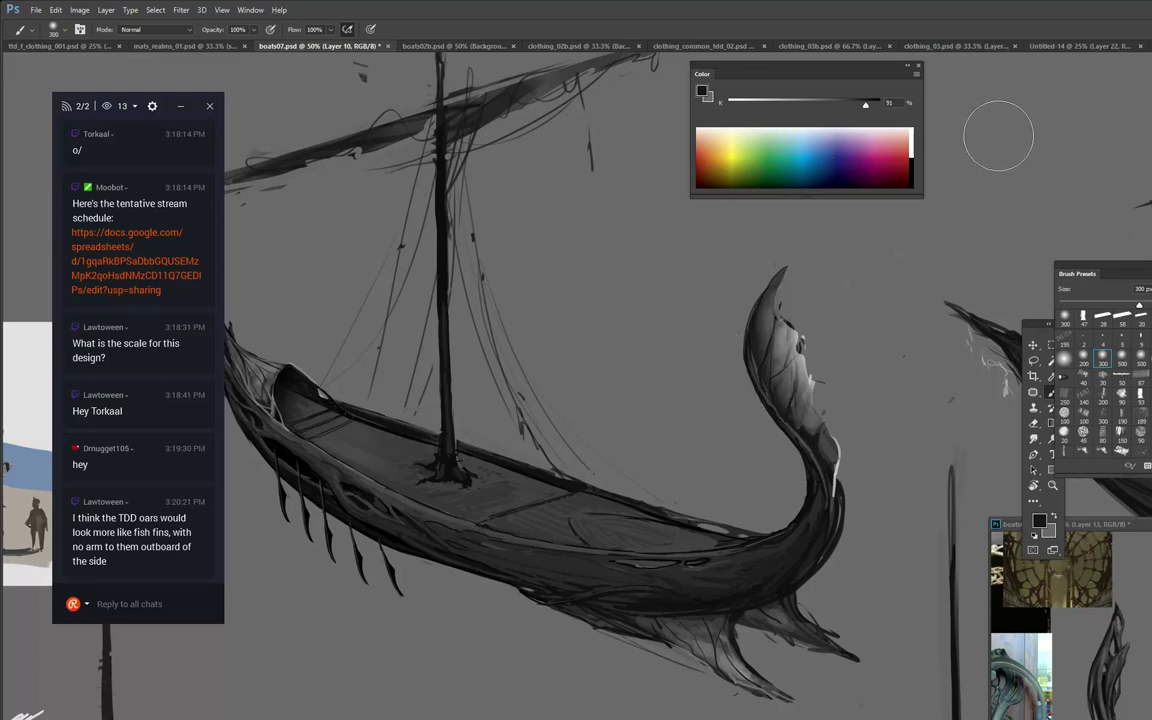
pyautogui.moveTo(752, 430); pyautogui.dragTo(729, 305)
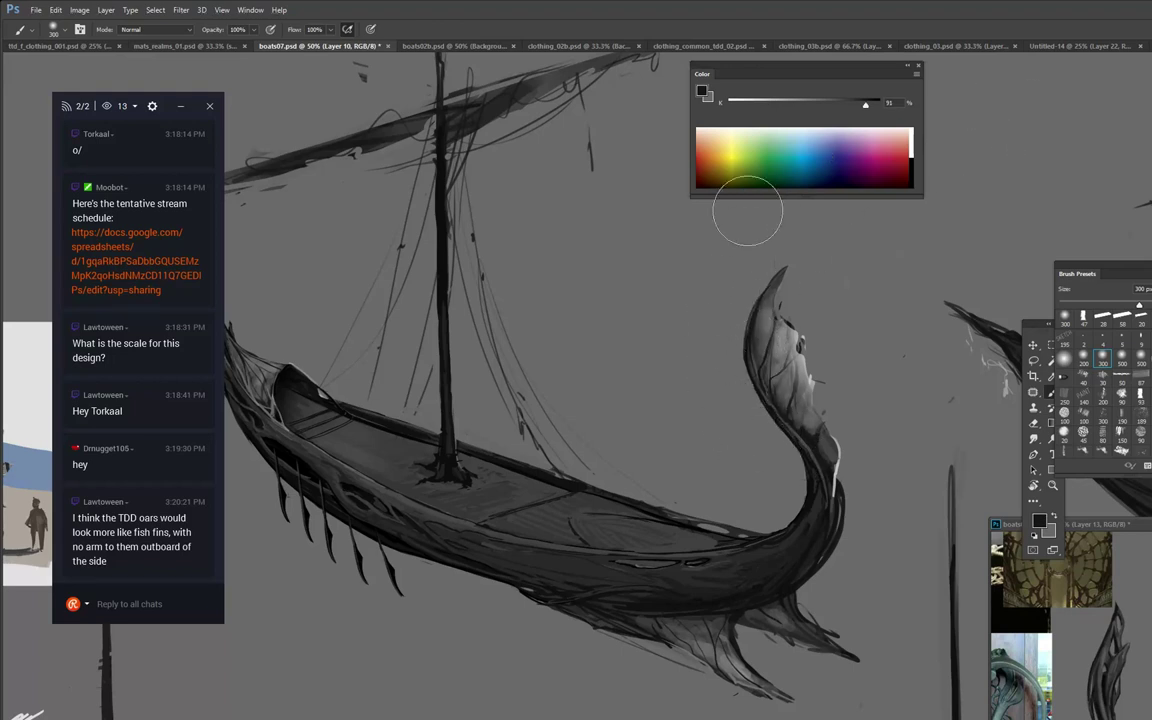
pyautogui.click(877, 240)
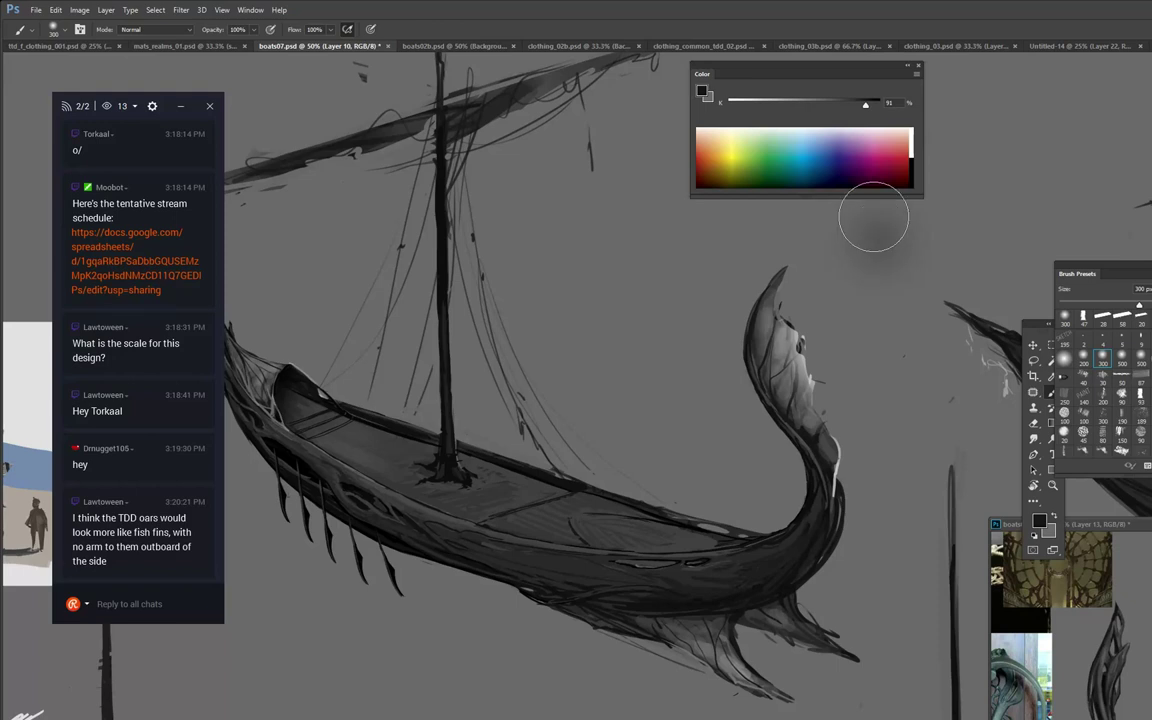
# Clean up the ragged outer edge of the sternpost's fin with a 58 px brush in the sampled background grey.
pyautogui.press('l')
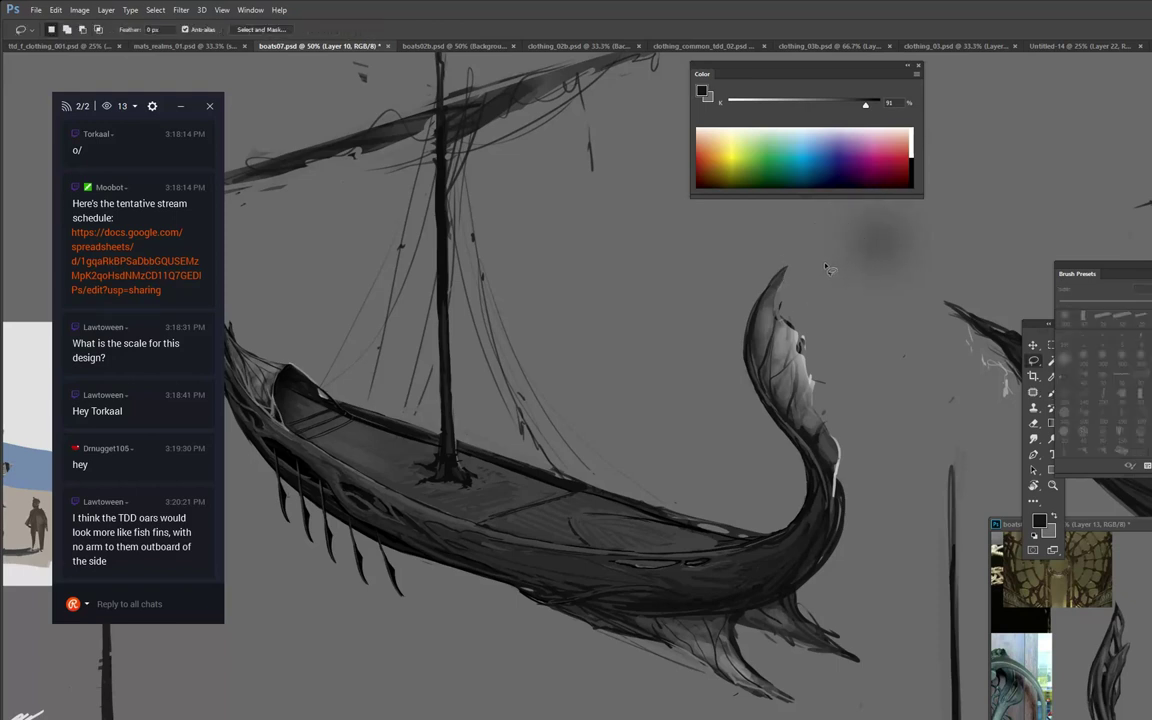
pyautogui.press('b')
pyautogui.click(1126, 316)
pyautogui.keyDown('alt'); pyautogui.click(803, 328); pyautogui.keyUp('alt')
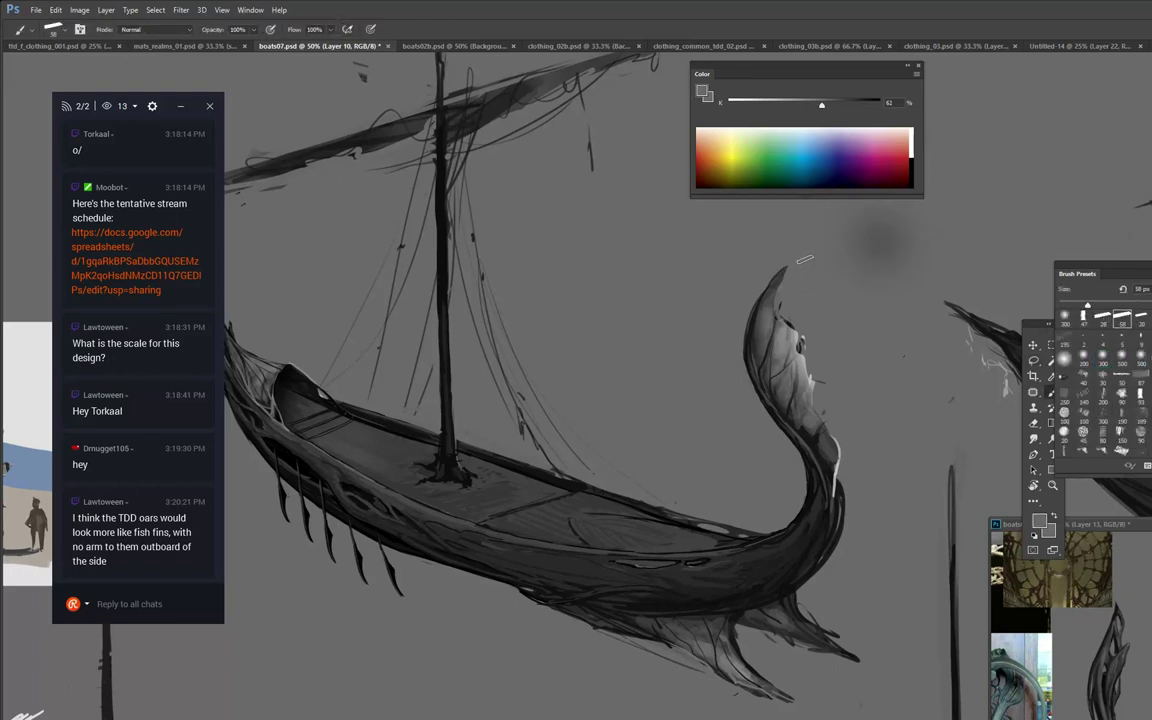
pyautogui.keyDown('alt'); pyautogui.click(789, 320); pyautogui.keyUp('alt')
pyautogui.moveTo(781, 285)
pyautogui.mouseDown()
pyautogui.moveTo(805, 335)
pyautogui.moveTo(818, 401)
pyautogui.mouseUp()
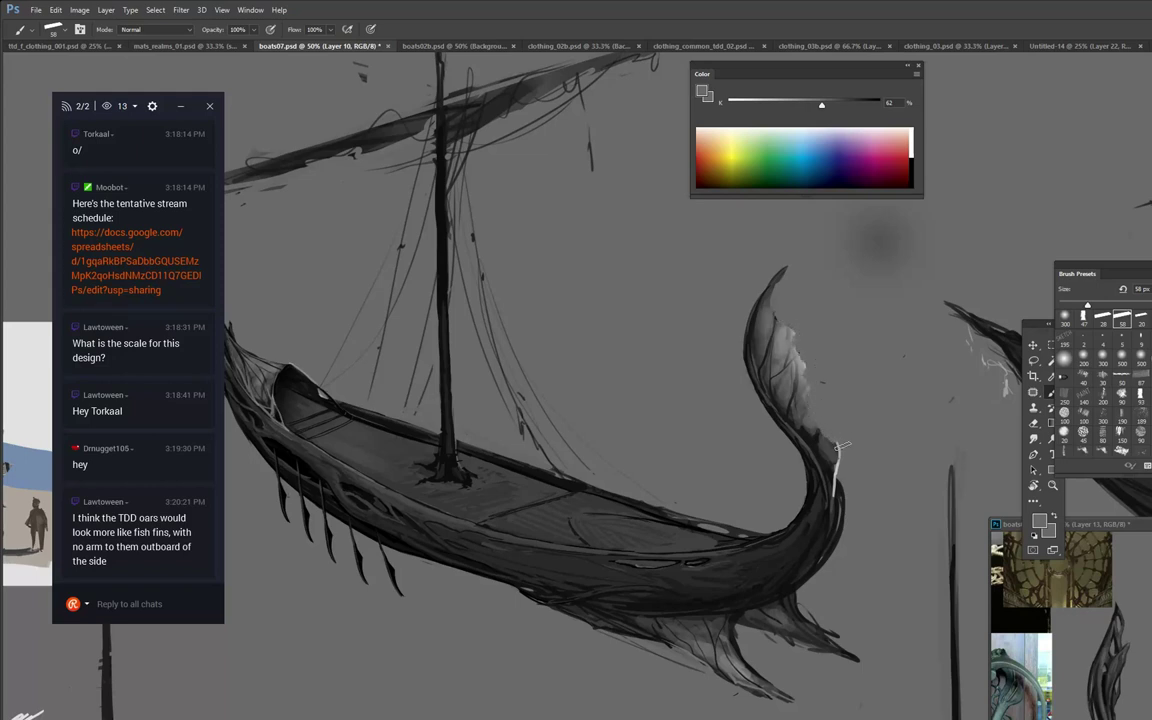
pyautogui.moveTo(835, 463); pyautogui.dragTo(836, 494)
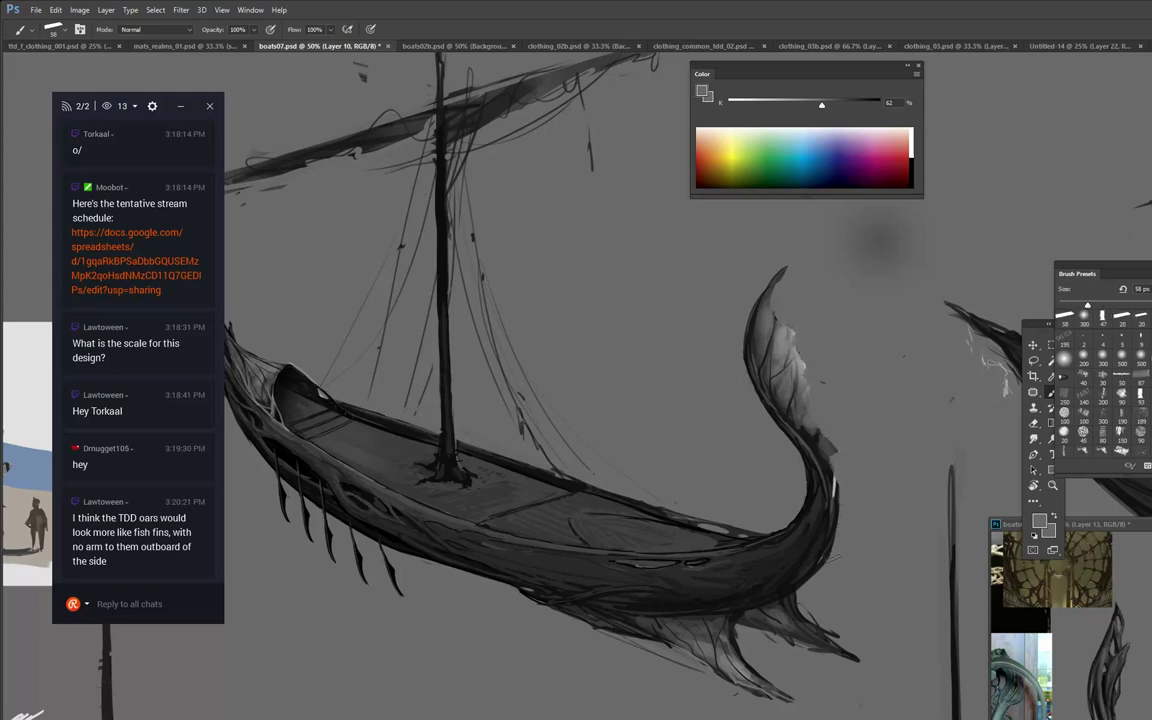
# Refine the lower fins where they join the hull beneath the stern, using sampled hull and background greys.
pyautogui.moveTo(830, 541)
pyautogui.mouseDown()
pyautogui.moveTo(936, 419)
pyautogui.moveTo(1030, 472)
pyautogui.mouseUp()
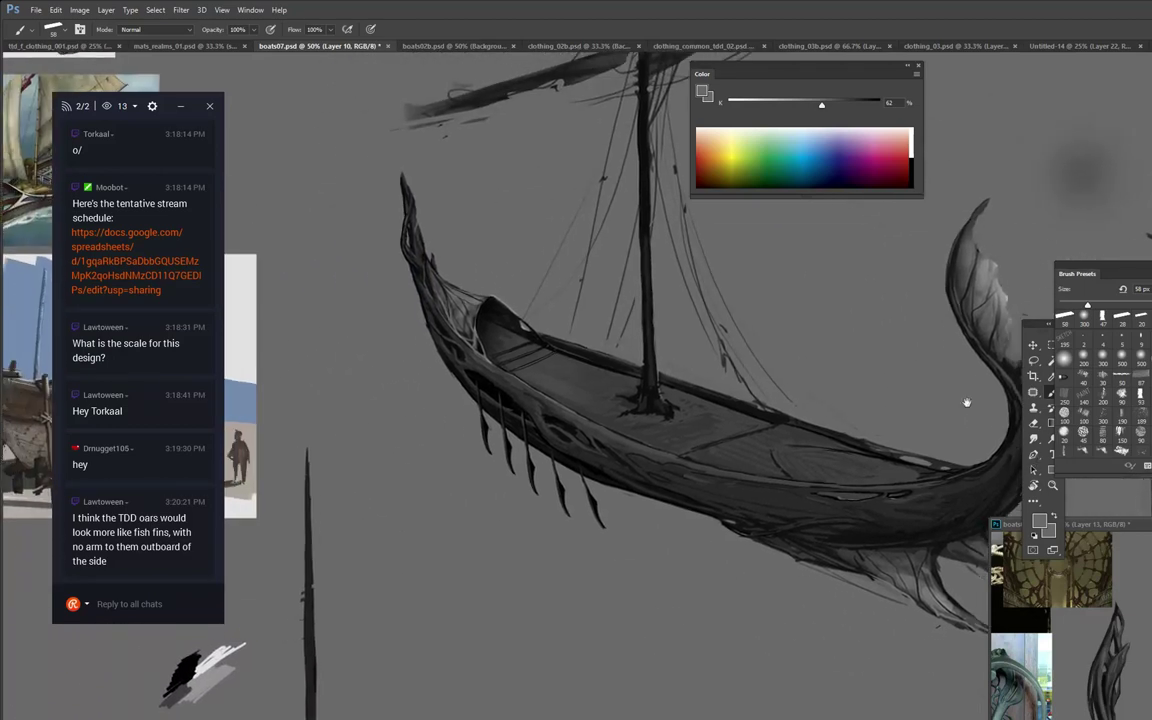
pyautogui.moveTo(908, 322)
pyautogui.mouseDown()
pyautogui.moveTo(833, 267)
pyautogui.moveTo(842, 272)
pyautogui.mouseUp()
pyautogui.keyDown('alt'); pyautogui.click(911, 180); pyautogui.keyUp('alt')
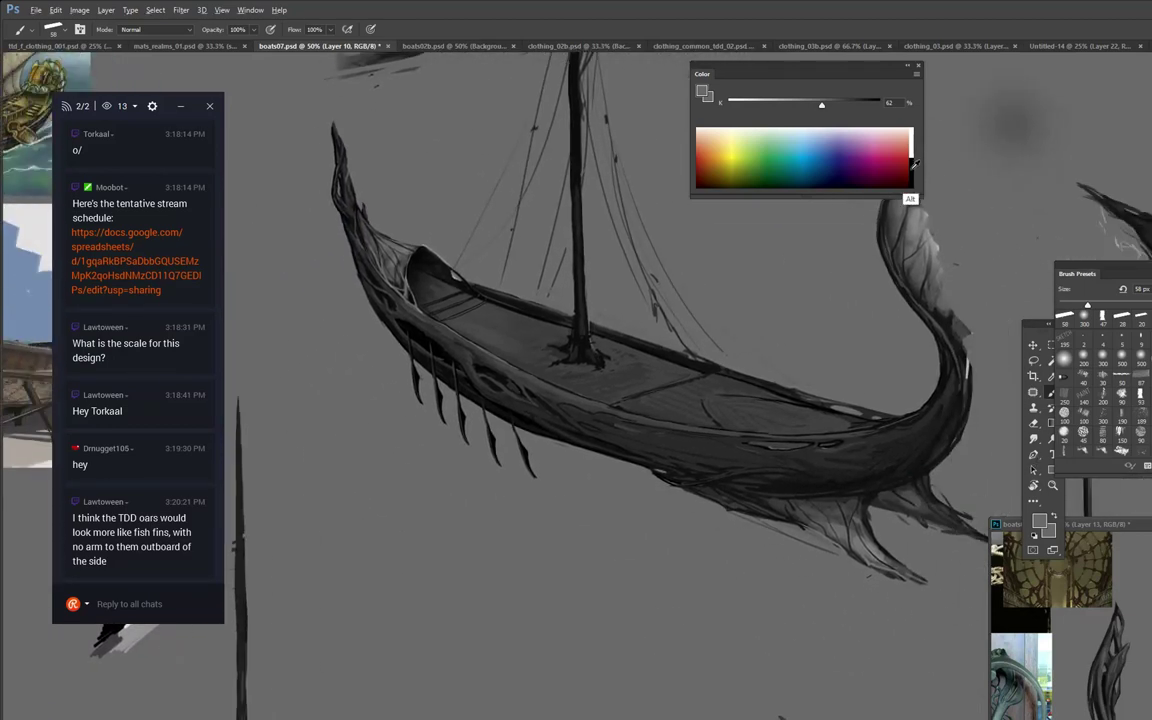
pyautogui.moveTo(884, 487); pyautogui.dragTo(934, 468)
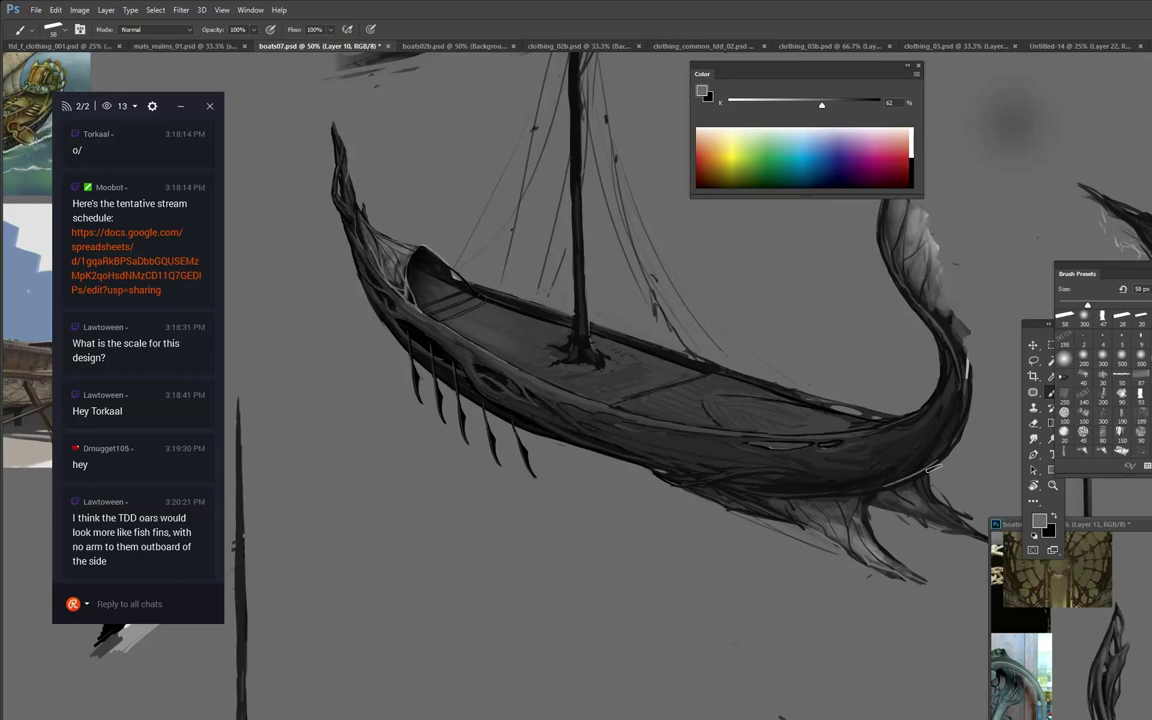
pyautogui.click(912, 183)
pyautogui.keyDown('alt'); pyautogui.click(866, 498); pyautogui.keyUp('alt')
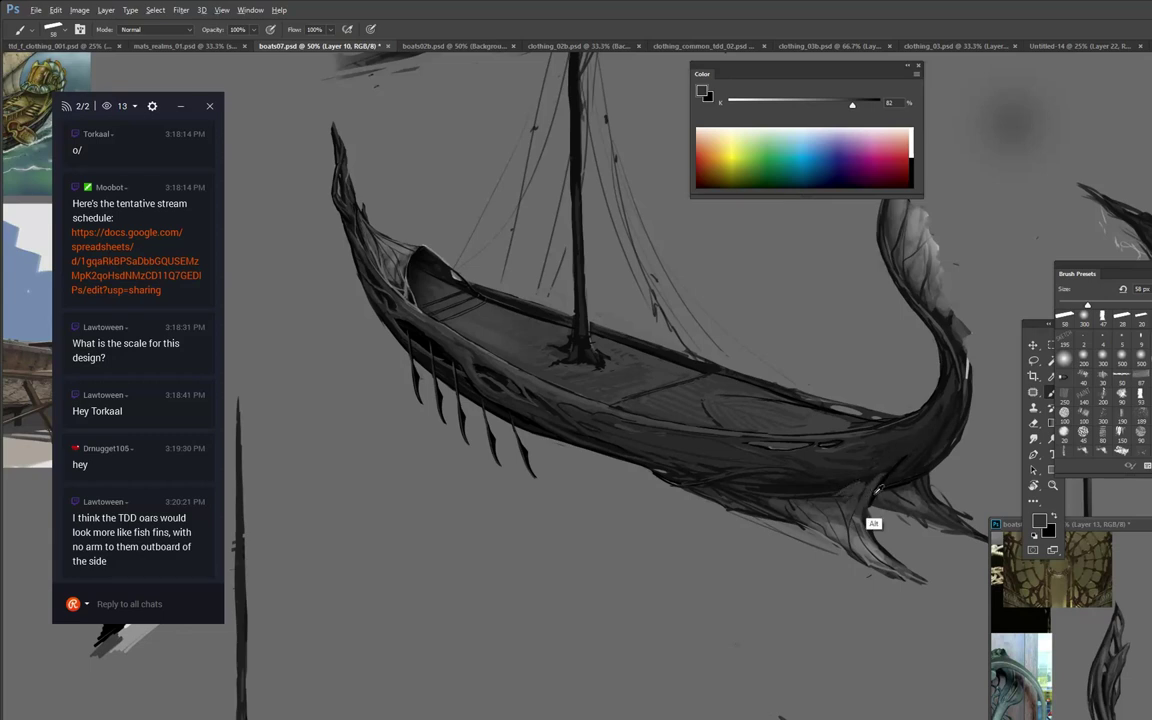
pyautogui.keyDown('alt'); pyautogui.click(871, 519); pyautogui.keyUp('alt')
pyautogui.keyDown('alt'); pyautogui.click(872, 510); pyautogui.keyUp('alt')
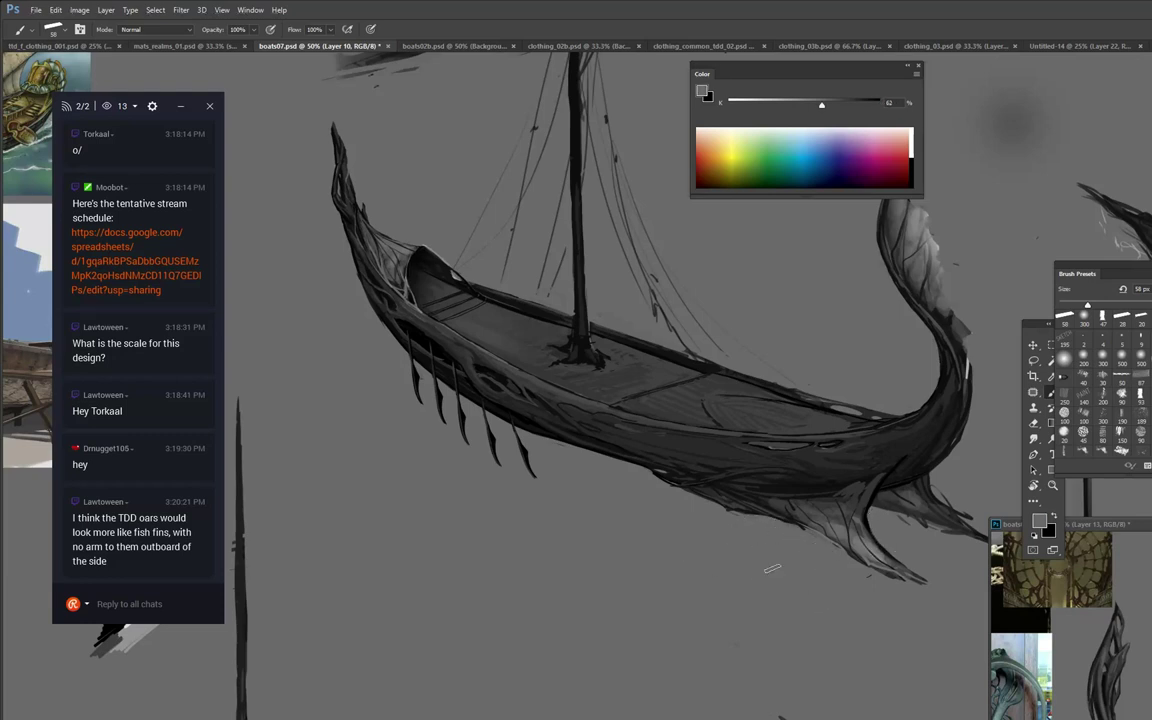
# Define the lower edge of the near bottom fin with a scalloped outline in sampled near-black.
pyautogui.moveTo(692, 561); pyautogui.dragTo(582, 554)
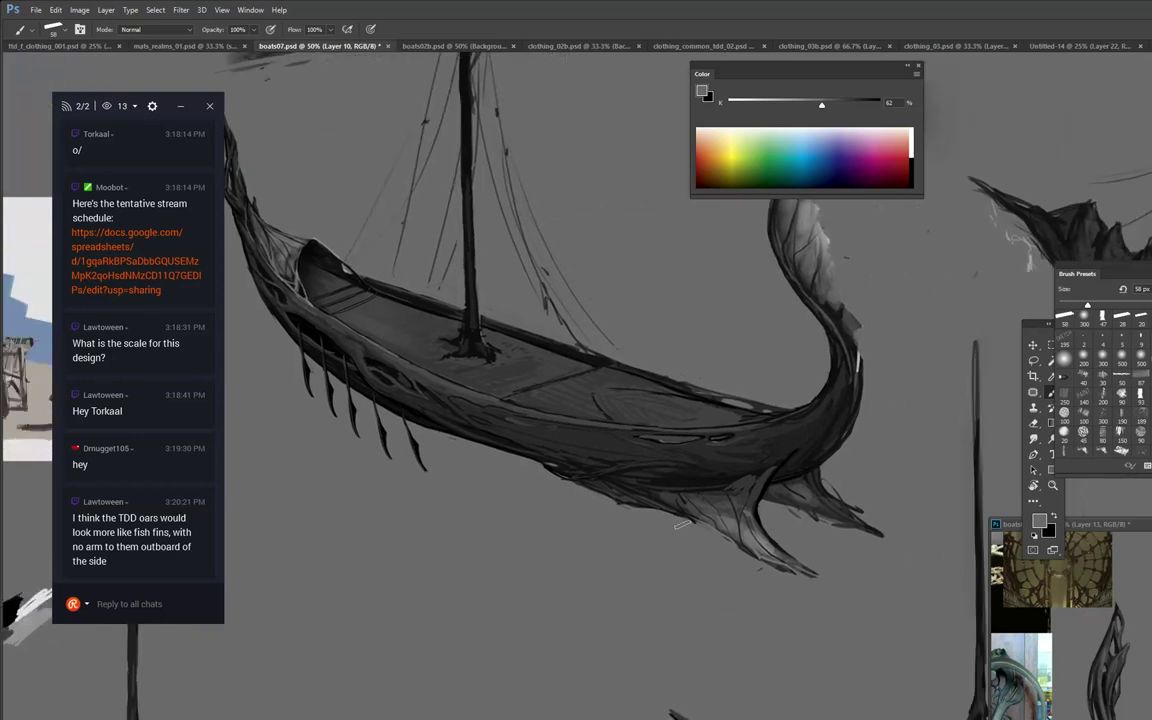
pyautogui.keyDown('alt'); pyautogui.click(536, 459); pyautogui.keyUp('alt')
pyautogui.keyDown('alt'); pyautogui.click(560, 355); pyautogui.keyUp('alt')
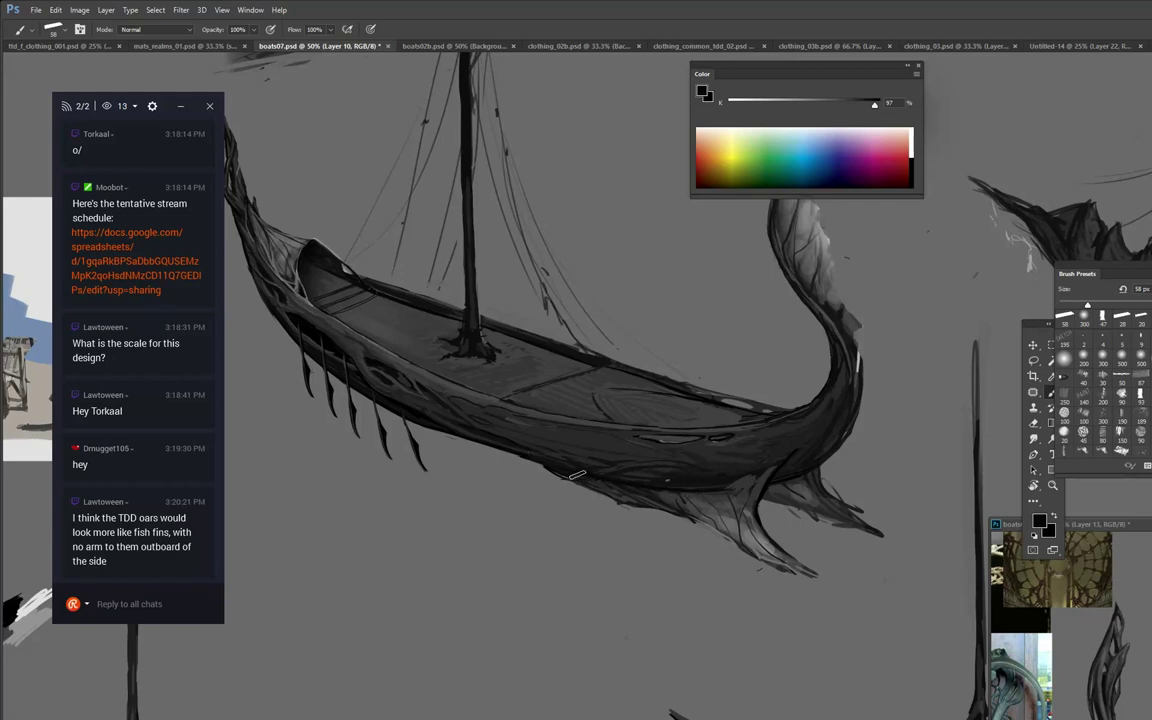
pyautogui.moveTo(550, 472); pyautogui.dragTo(598, 503)
pyautogui.moveTo(620, 509)
pyautogui.mouseDown()
pyautogui.moveTo(703, 539)
pyautogui.moveTo(719, 524)
pyautogui.moveTo(683, 526)
pyautogui.moveTo(735, 544)
pyautogui.mouseUp()
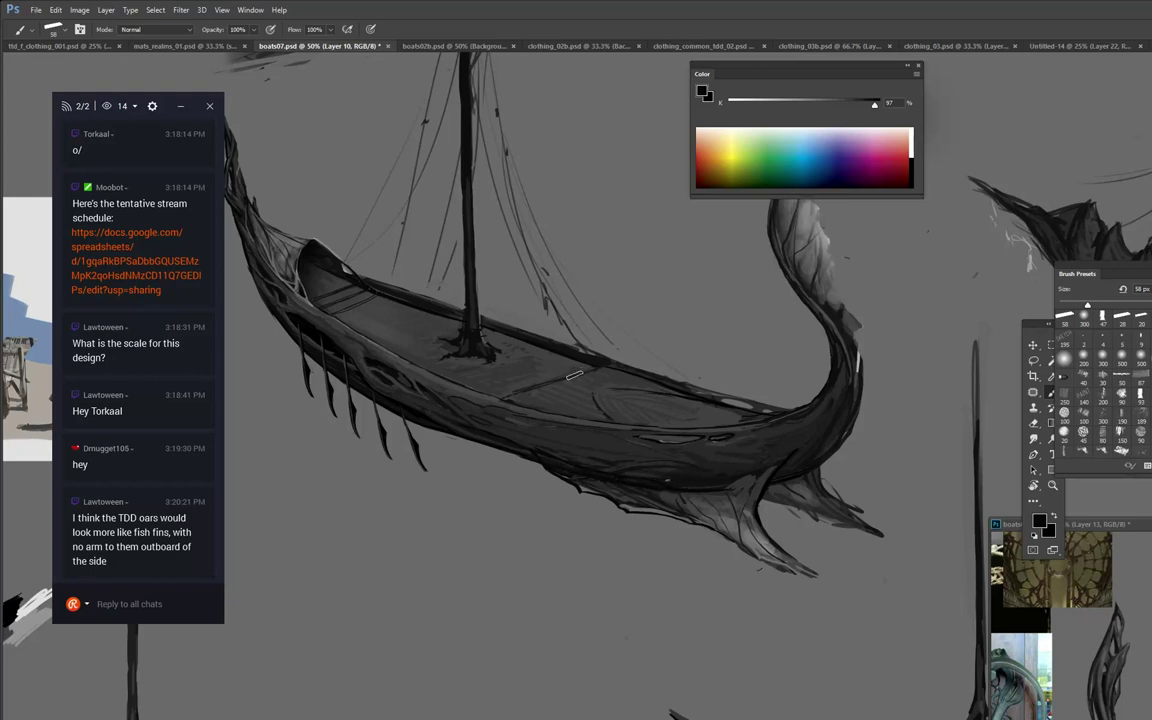
# Refine the forward end of the near bottom fin where it meets the hull, using sampled dark greys.
pyautogui.press('alt')
pyautogui.keyDown('alt'); pyautogui.click(677, 479); pyautogui.keyUp('alt')
pyautogui.keyDown('alt'); pyautogui.click(586, 485); pyautogui.keyUp('alt')
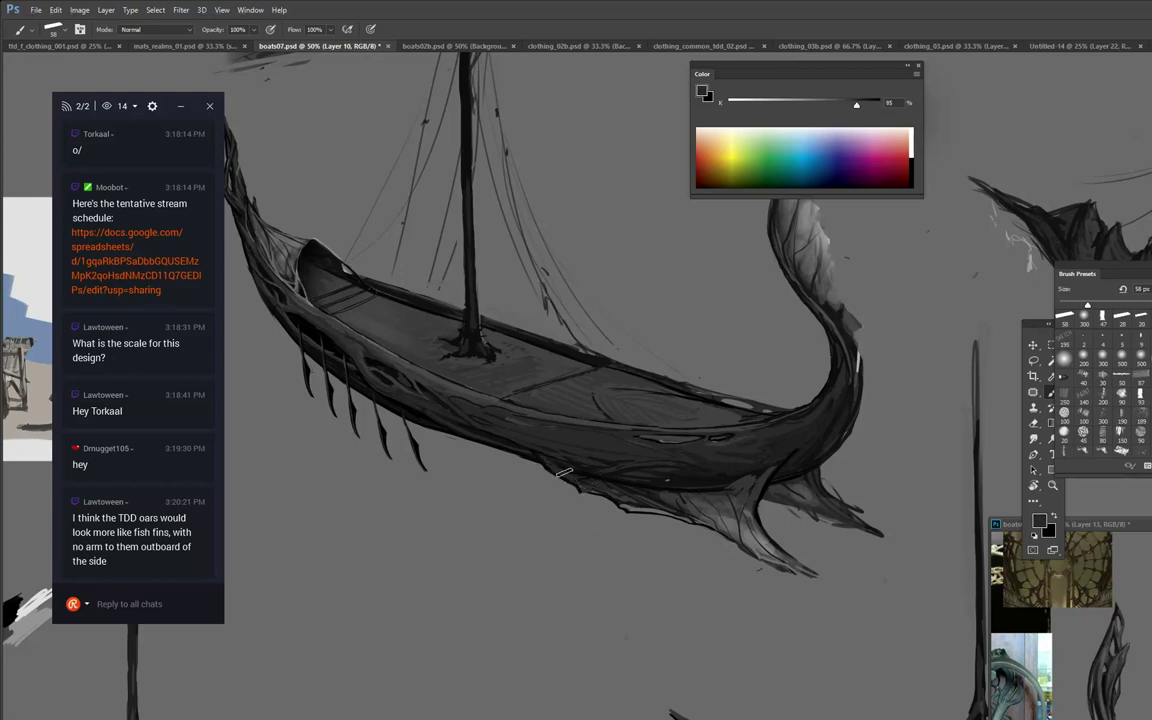
pyautogui.keyDown('alt'); pyautogui.click(591, 477); pyautogui.keyUp('alt')
pyautogui.keyDown('alt'); pyautogui.click(550, 457); pyautogui.keyUp('alt')
# Check the Royalty Free Music playlist in Spotify and return to the boat painting in Photoshop.
pyautogui.hotkey('alt', 'Tab')
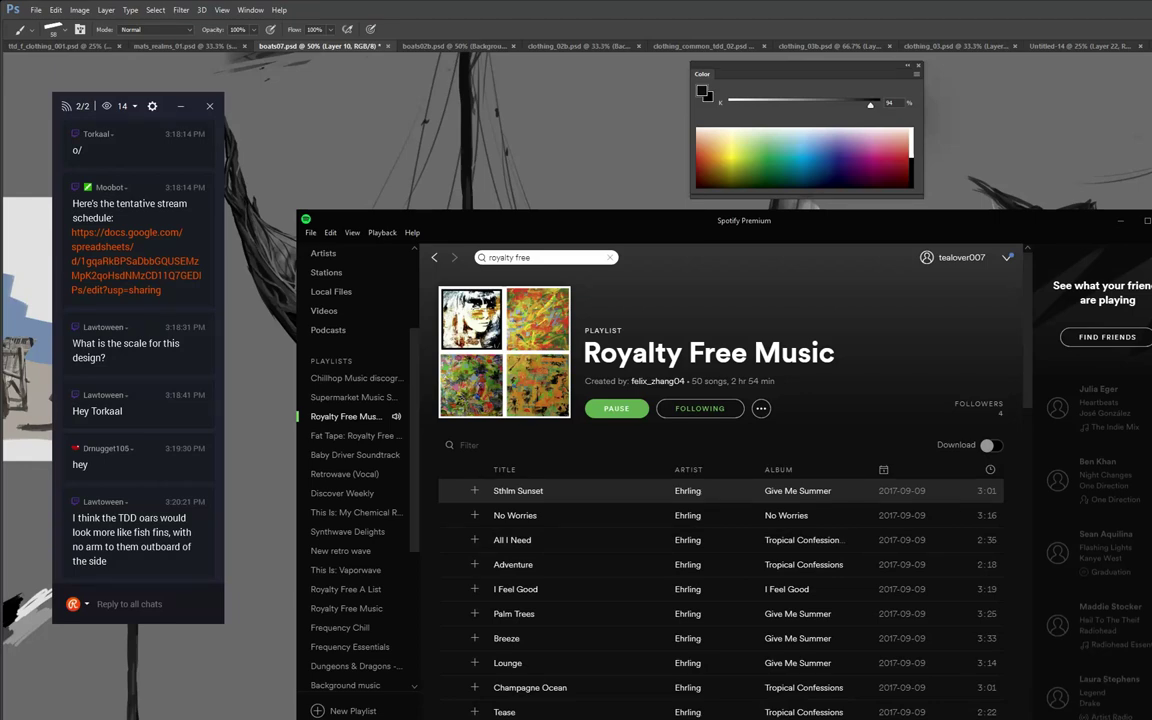
pyautogui.hotkey('alt', 'Tab')
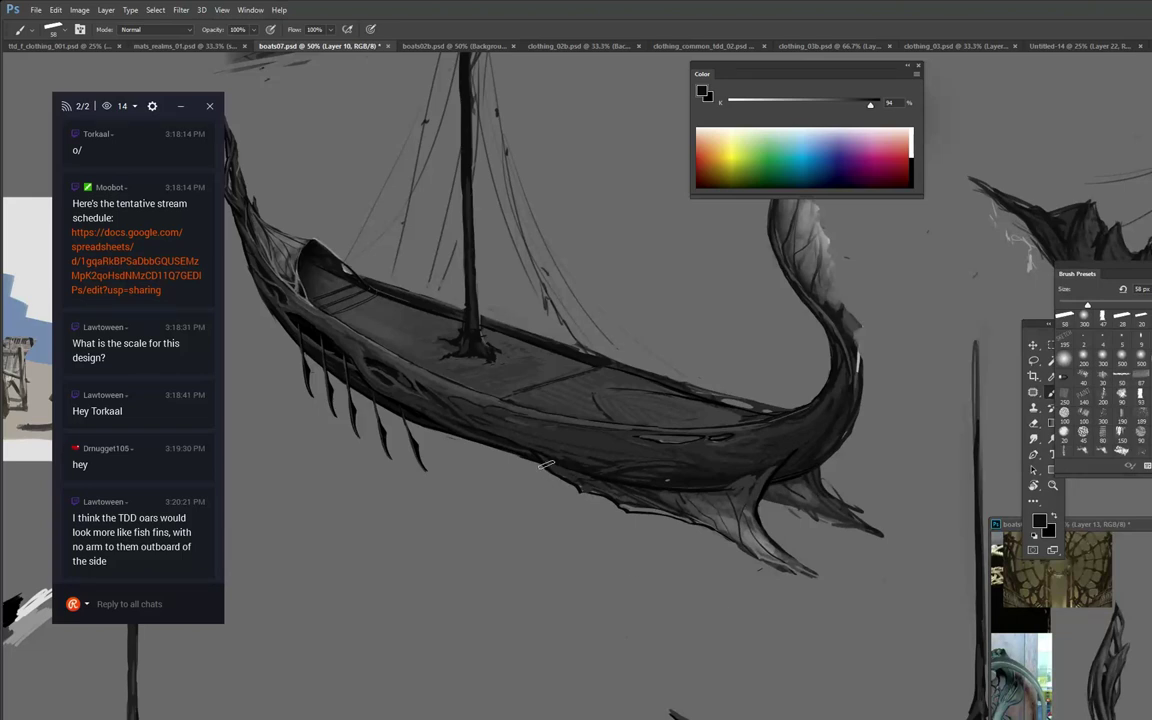
# Merge the selected layers and erase the stray soft dark smudge in the background beside the sternpost's fin.
pyautogui.press('z')
pyautogui.keyDown('alt'); pyautogui.click(635, 452); pyautogui.keyUp('alt')
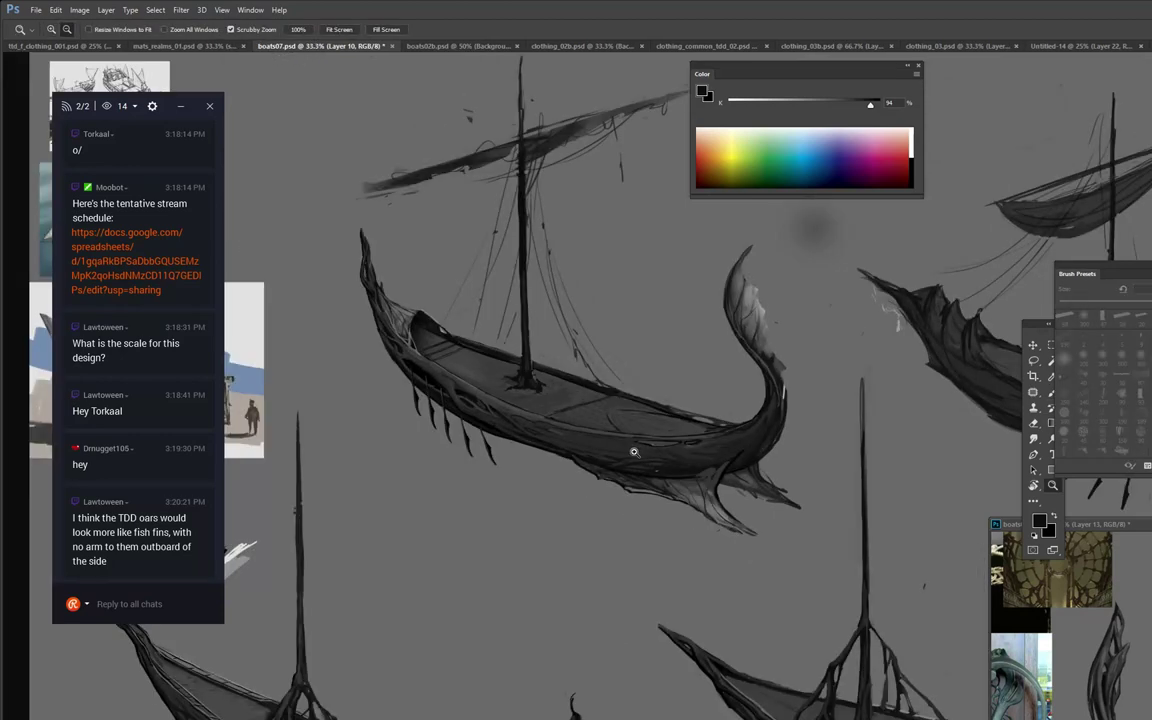
pyautogui.moveTo(720, 398)
pyautogui.mouseDown()
pyautogui.moveTo(674, 465)
pyautogui.moveTo(682, 496)
pyautogui.mouseUp()
pyautogui.press('b')
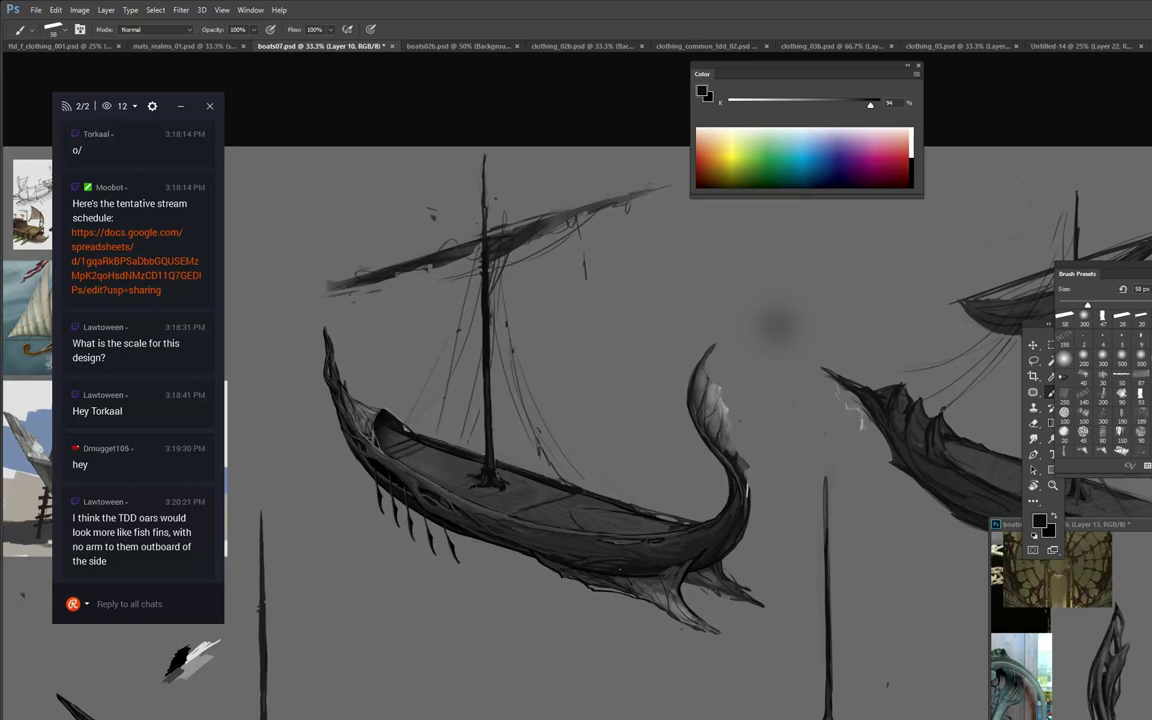
pyautogui.hotkey('ctrl', 'e')
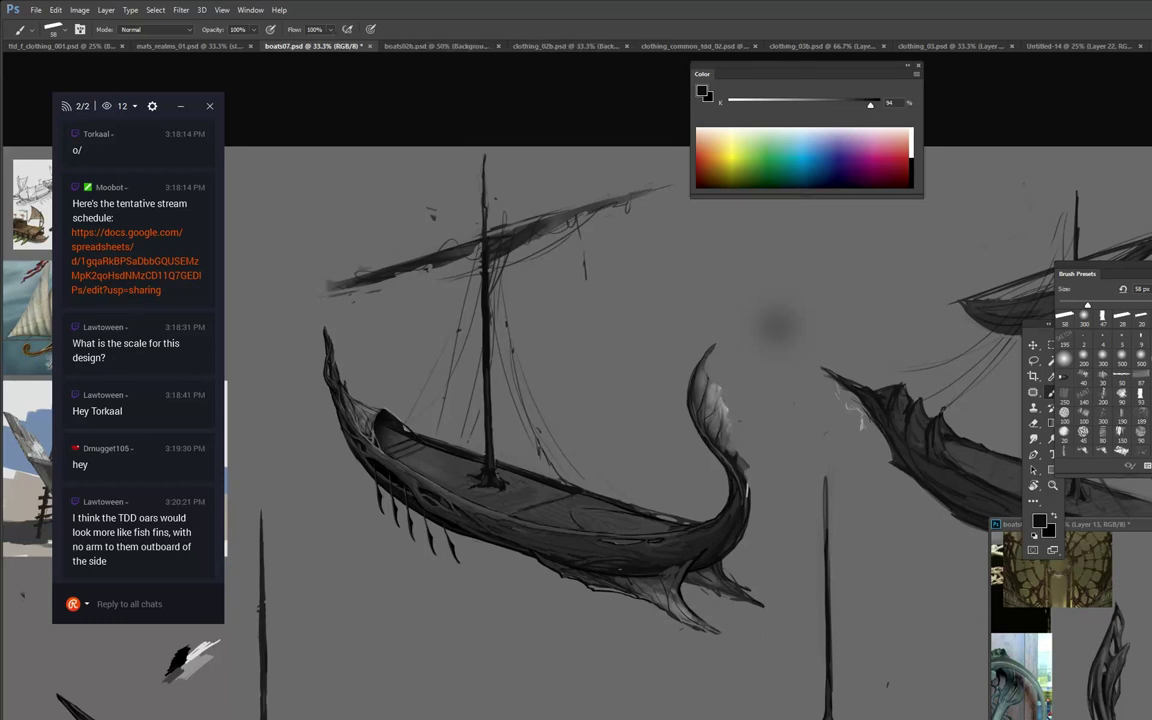
pyautogui.hotkey('ctrl', 'e')
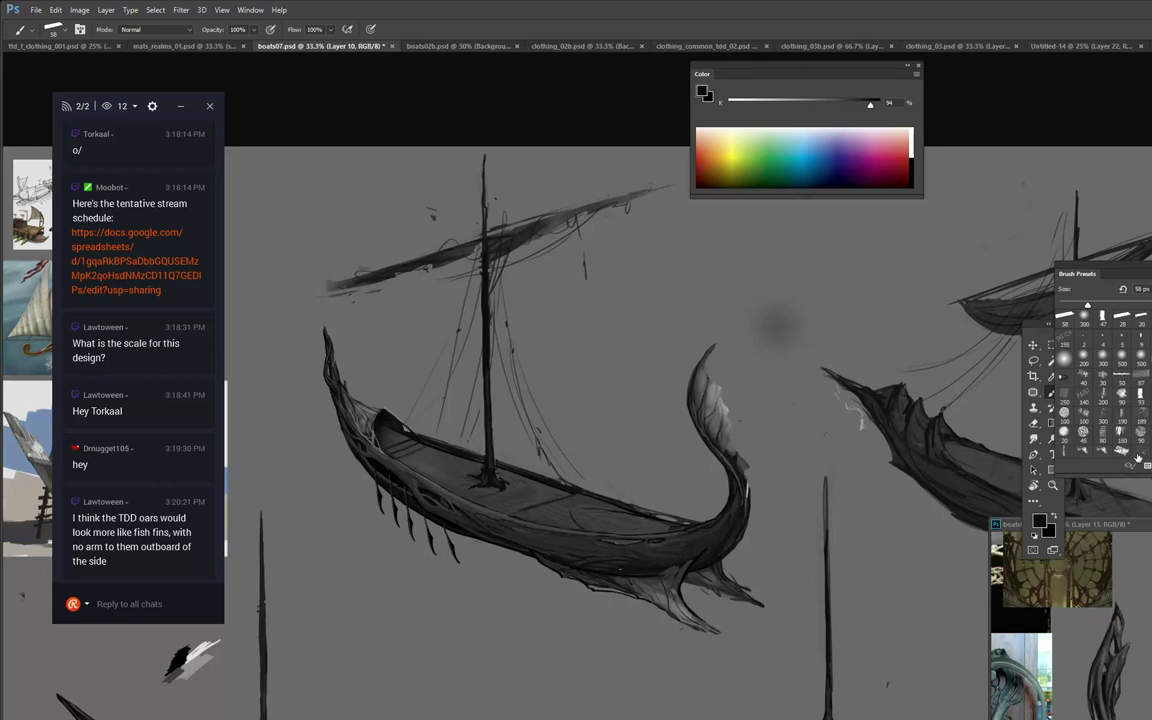
pyautogui.press('e')
pyautogui.moveTo(784, 329); pyautogui.dragTo(756, 309)
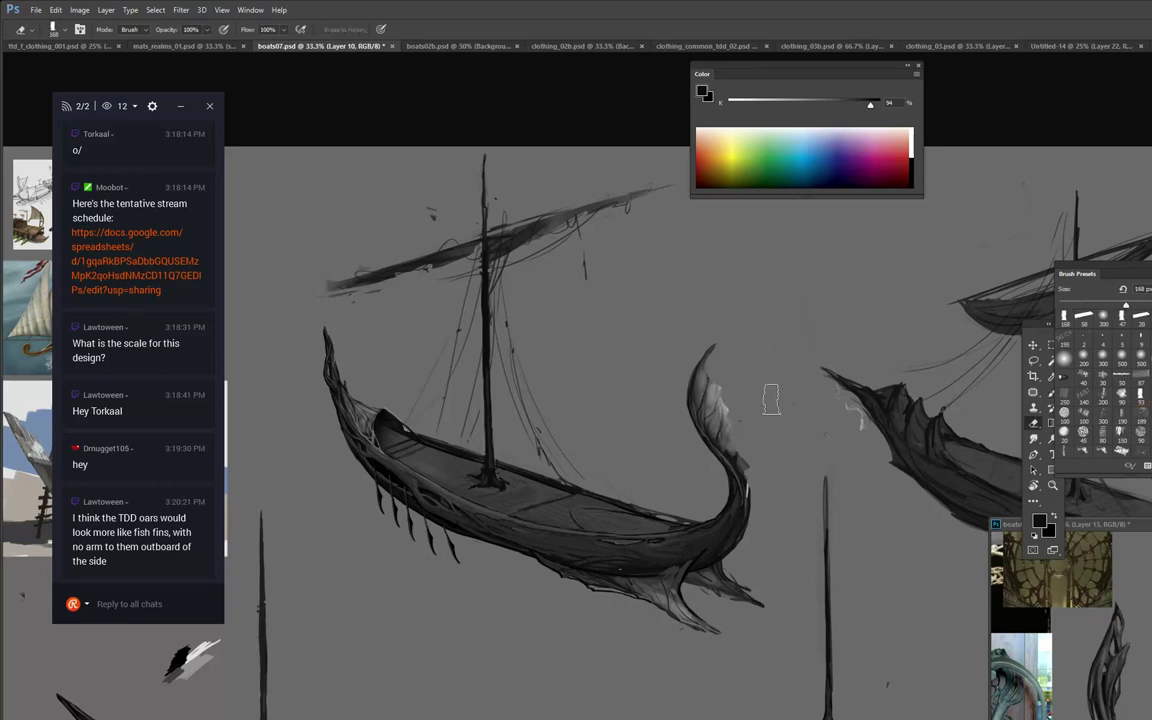
# On a new layer, set up a 300 px soft brush in 23% grey and undo a trial highlight over the deck.
pyautogui.press('b')
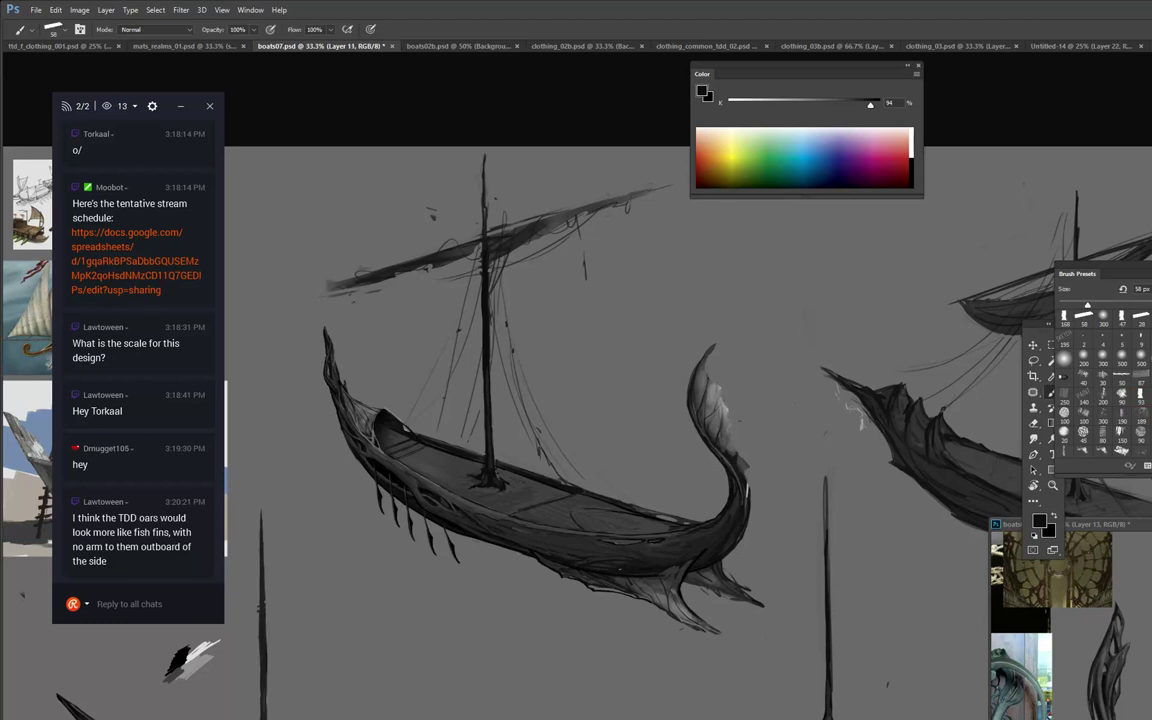
pyautogui.rightClick(543, 478)
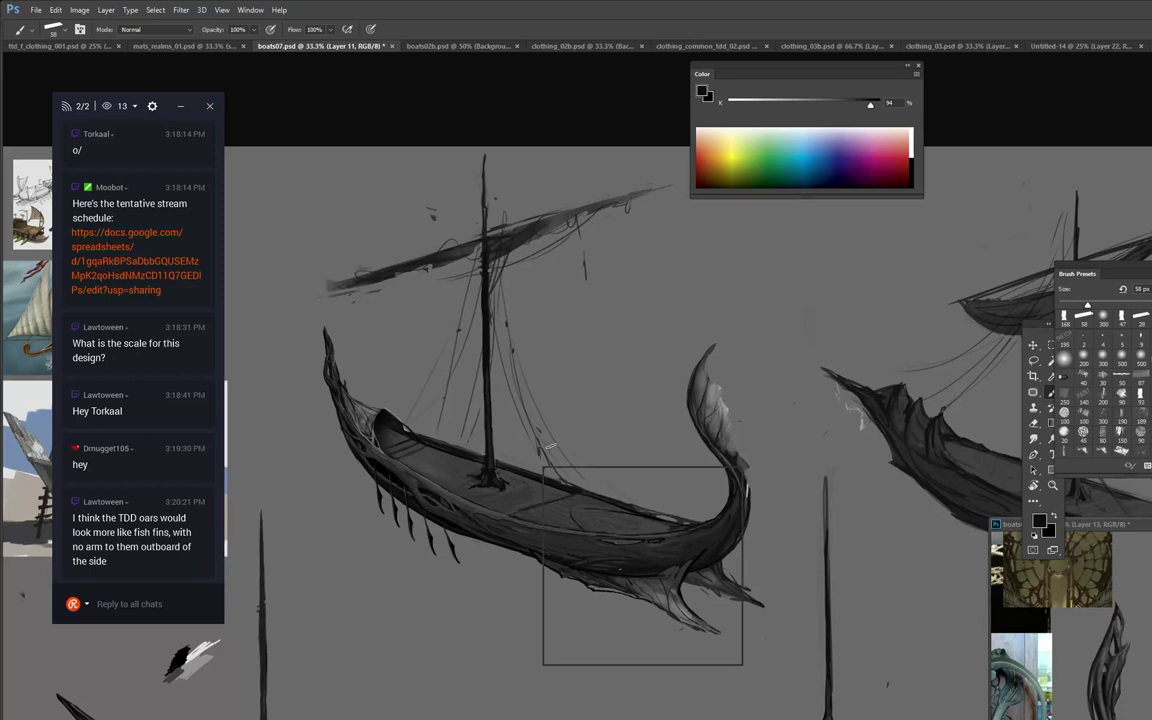
pyautogui.click(579, 596)
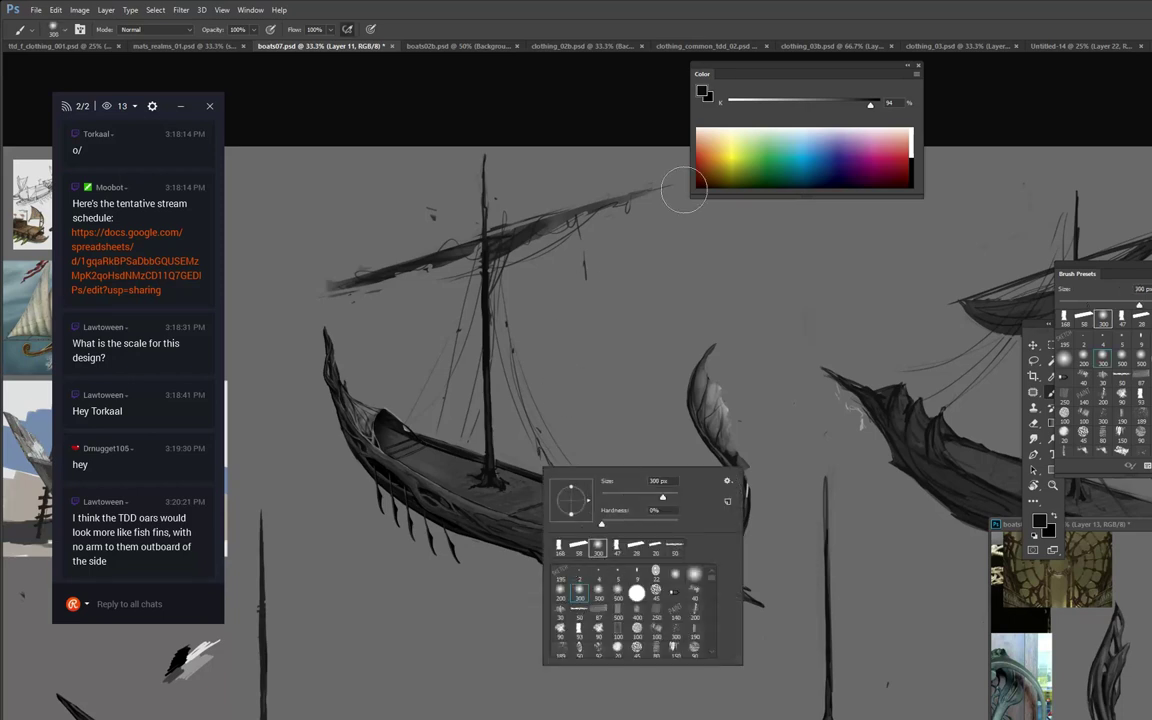
pyautogui.click(796, 108)
pyautogui.click(763, 105)
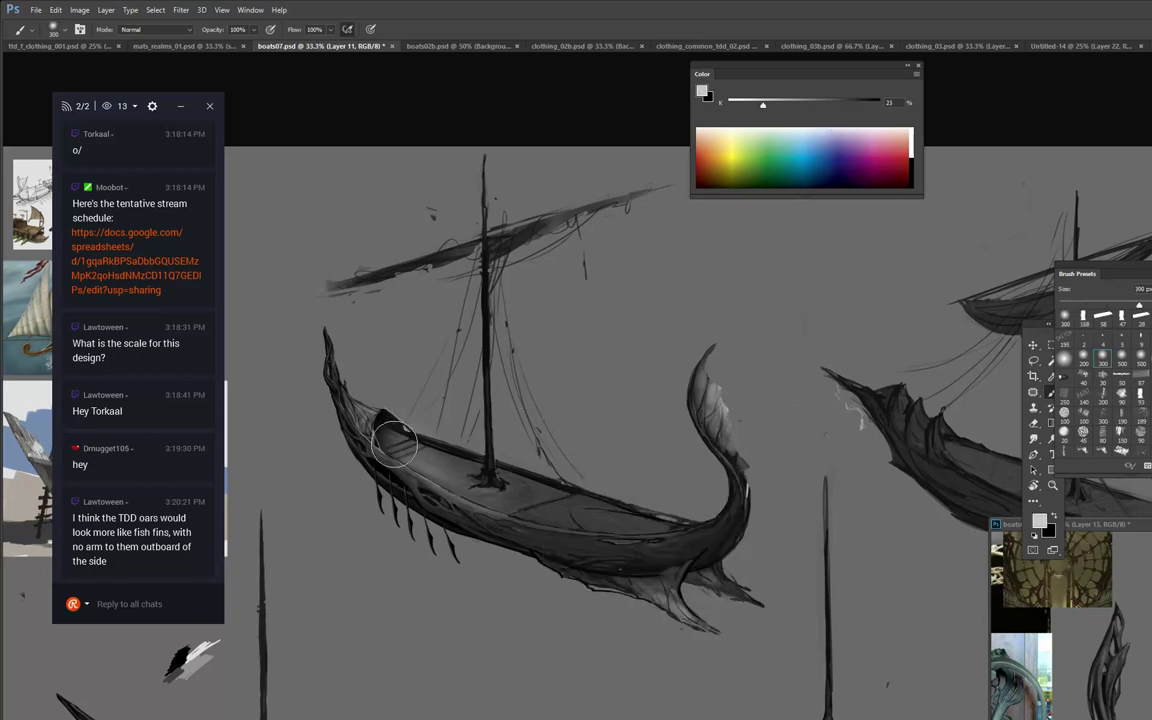
pyautogui.hotkey('ctrl', 'z')
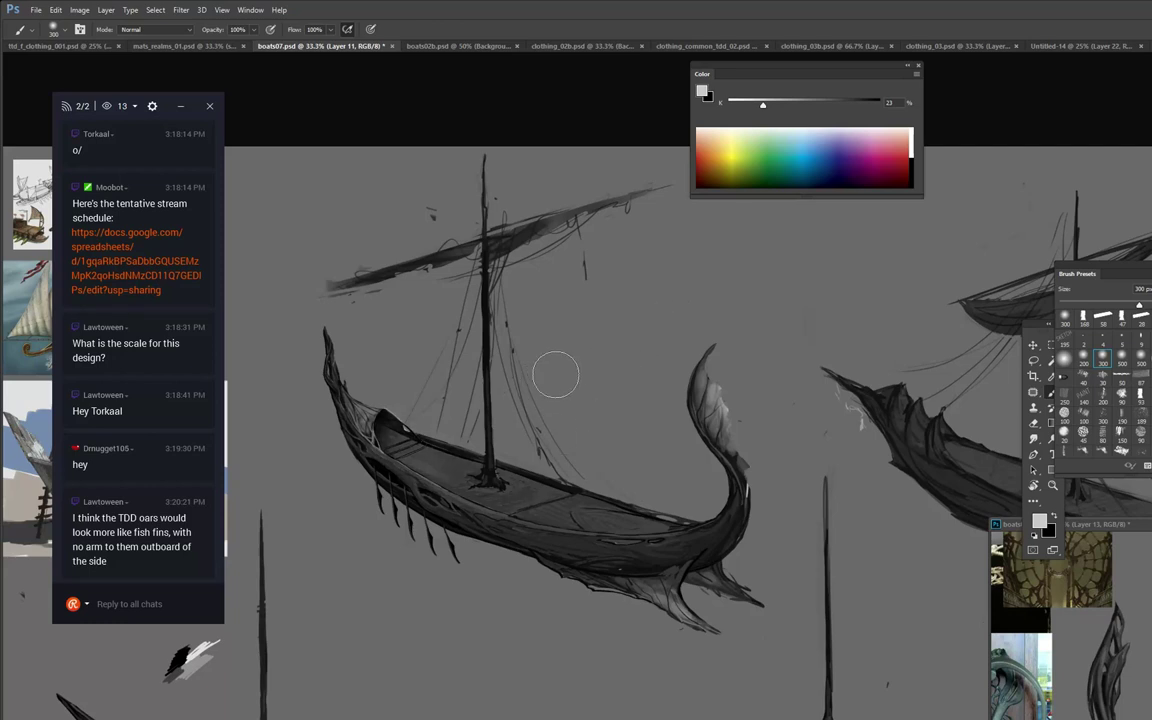
# Enlarge the soft brush to 511 px and paint a light 23% grey glow across the deck, hull underside and stern fin.
pyautogui.rightClick(524, 440)
pyautogui.moveTo(645, 499); pyautogui.dragTo(653, 499)
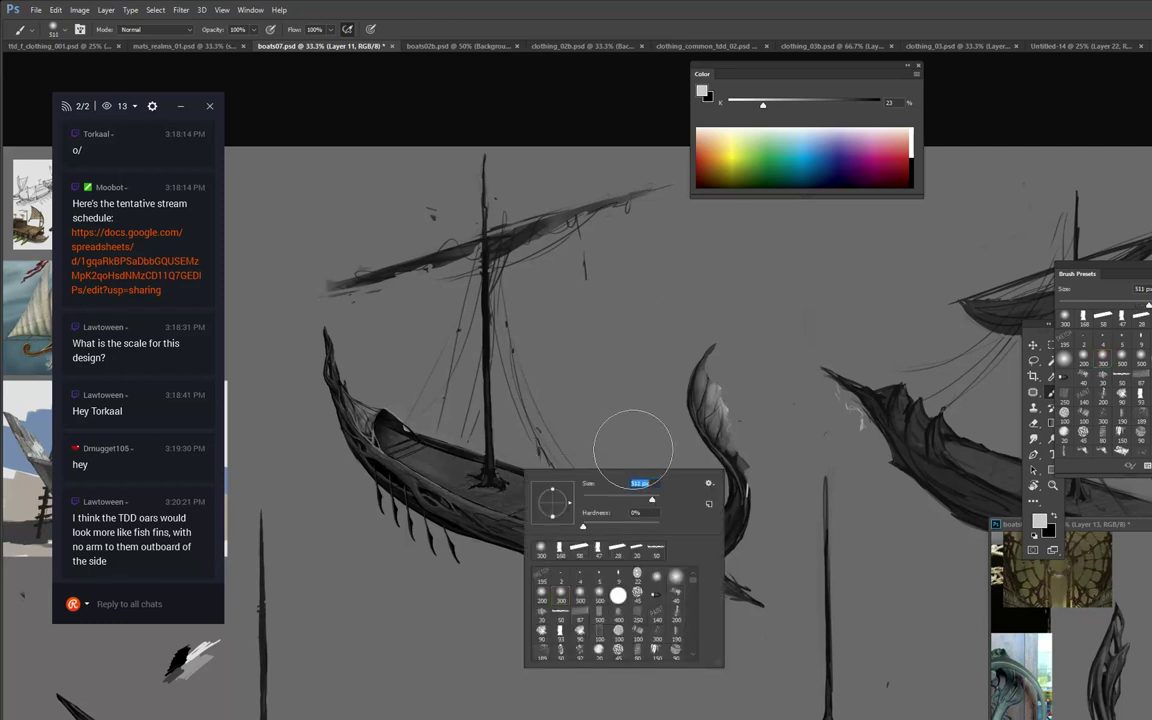
pyautogui.moveTo(418, 394); pyautogui.dragTo(540, 566)
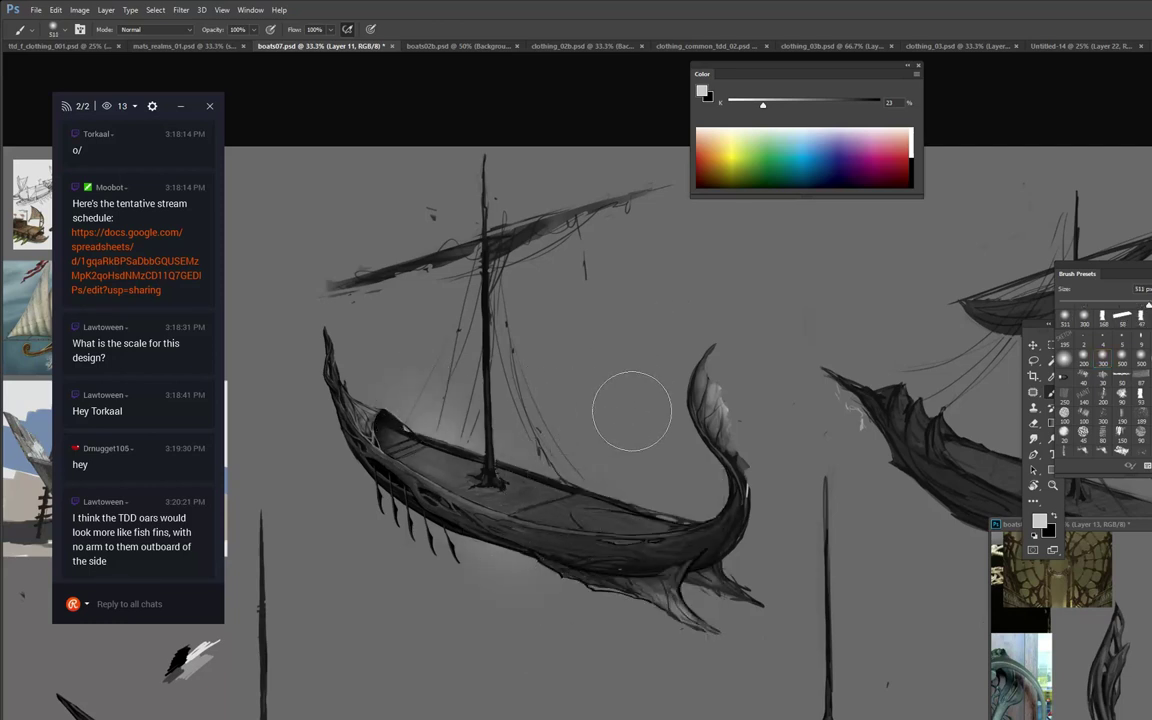
pyautogui.moveTo(497, 462); pyautogui.dragTo(654, 560)
pyautogui.moveTo(611, 512)
pyautogui.mouseDown()
pyautogui.moveTo(777, 488)
pyautogui.moveTo(659, 540)
pyautogui.moveTo(758, 459)
pyautogui.moveTo(710, 440)
pyautogui.moveTo(715, 346)
pyautogui.moveTo(709, 485)
pyautogui.moveTo(628, 578)
pyautogui.moveTo(671, 585)
pyautogui.moveTo(560, 566)
pyautogui.mouseUp()
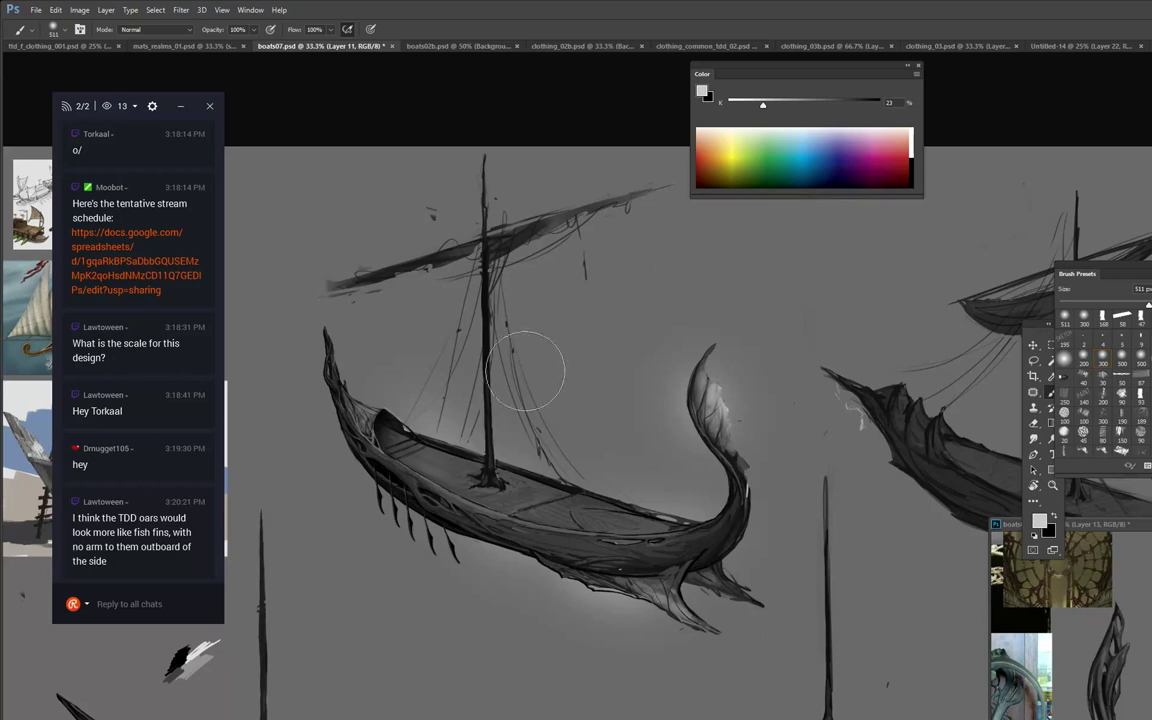
# Erase the glow that spills into the background around the upper boat with a 202 px round eraser.
pyautogui.press('e')
pyautogui.rightClick(515, 280)
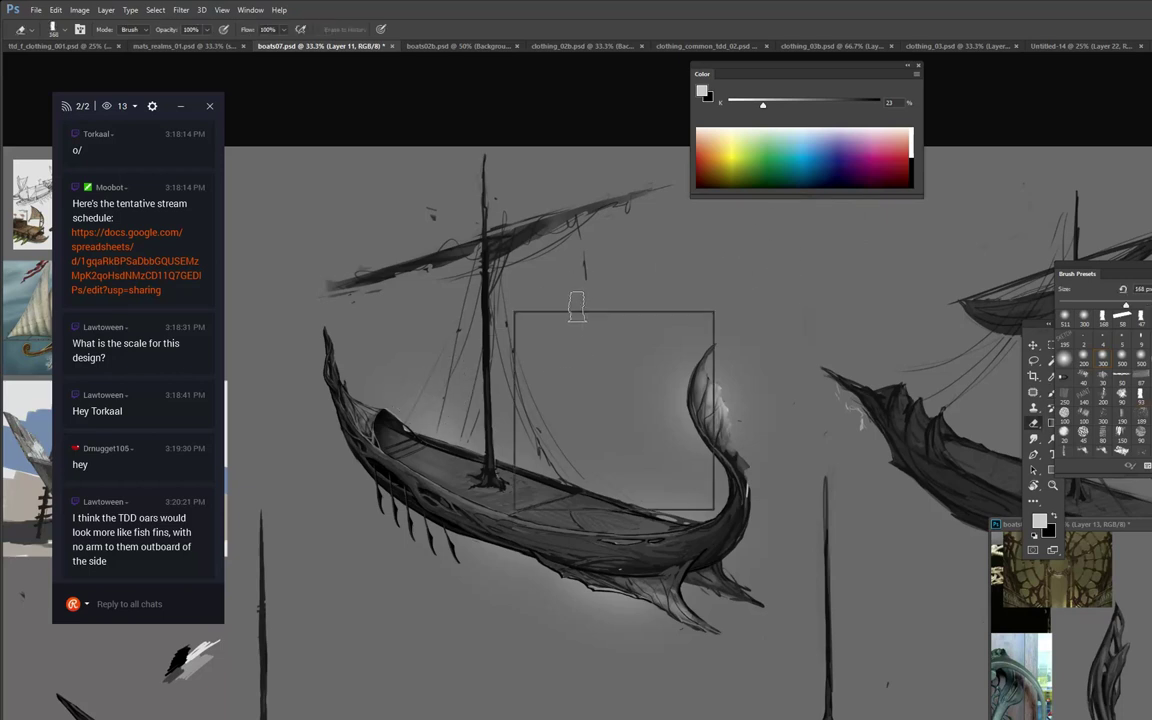
pyautogui.moveTo(624, 344); pyautogui.dragTo(631, 345)
pyautogui.click(440, 355)
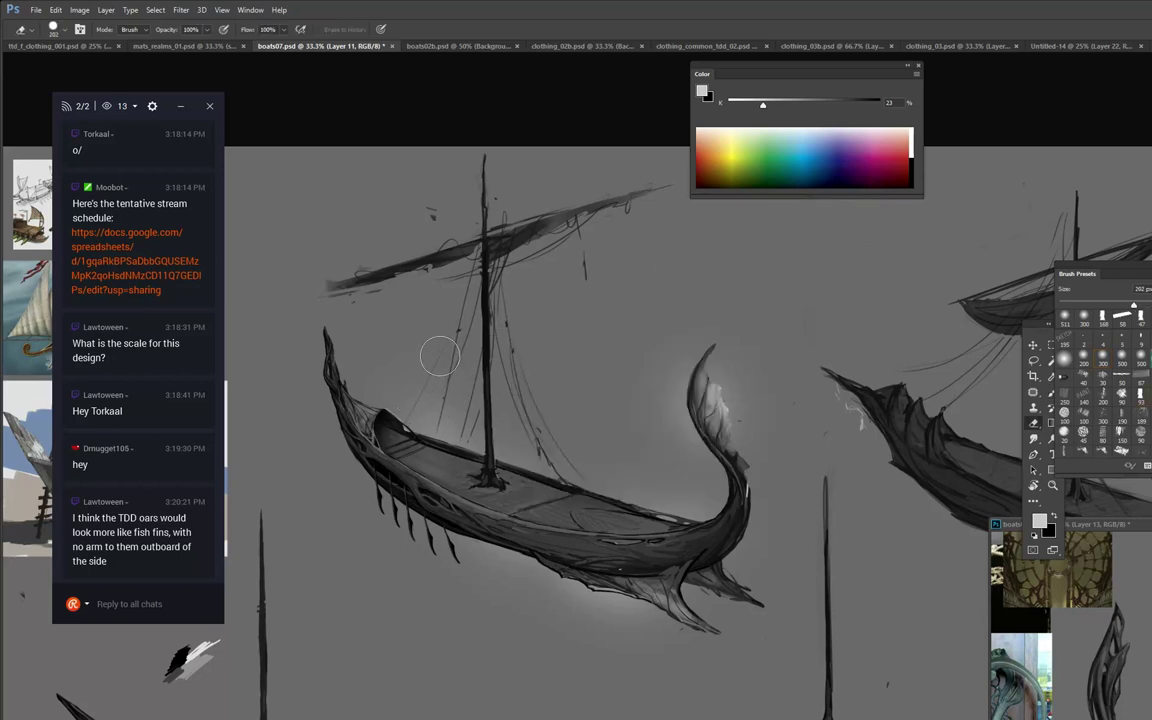
pyautogui.moveTo(408, 394); pyautogui.dragTo(497, 442)
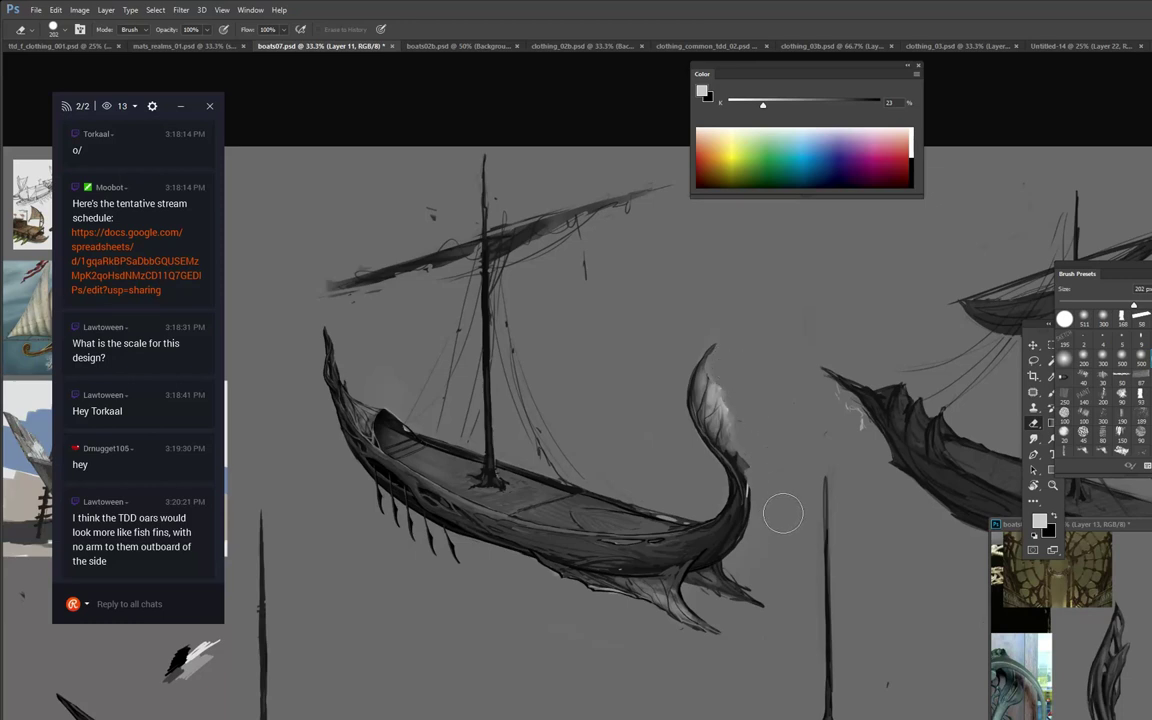
# On Layer 10, lasso the outer side of the hull from the curved sternpost forward to about amidships.
pyautogui.keyDown('ctrl'); pyautogui.click(752, 580); pyautogui.keyUp('ctrl')
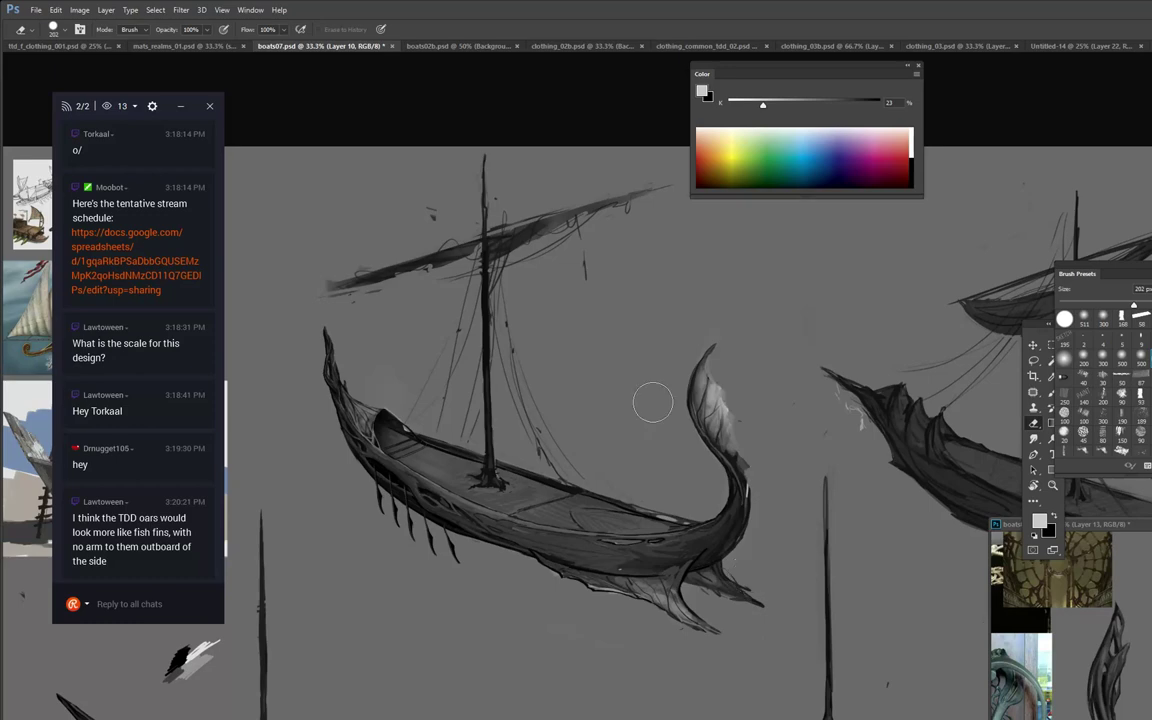
pyautogui.keyDown('ctrl'); pyautogui.click(663, 422); pyautogui.keyUp('ctrl')
pyautogui.moveTo(686, 453)
pyautogui.mouseDown()
pyautogui.moveTo(769, 377)
pyautogui.moveTo(743, 370)
pyautogui.mouseUp()
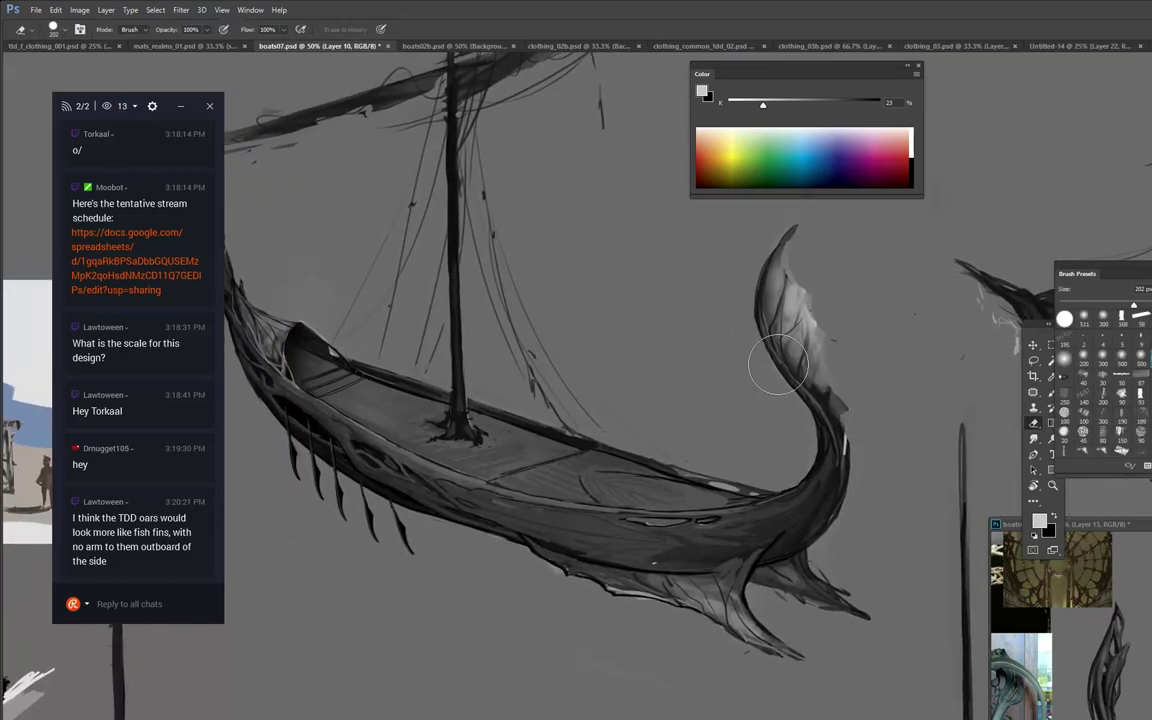
pyautogui.press('l')
pyautogui.moveTo(762, 553)
pyautogui.mouseDown()
pyautogui.moveTo(708, 576)
pyautogui.moveTo(662, 578)
pyautogui.moveTo(556, 556)
pyautogui.moveTo(479, 516)
pyautogui.moveTo(800, 509)
pyautogui.mouseUp()
pyautogui.press('shift')
pyautogui.moveTo(762, 573)
pyautogui.mouseDown()
pyautogui.moveTo(835, 528)
pyautogui.moveTo(846, 500)
pyautogui.moveTo(843, 457)
pyautogui.moveTo(816, 408)
pyautogui.moveTo(815, 481)
pyautogui.moveTo(735, 515)
pyautogui.moveTo(588, 511)
pyautogui.moveTo(435, 470)
pyautogui.moveTo(498, 525)
pyautogui.moveTo(440, 497)
pyautogui.mouseUp()
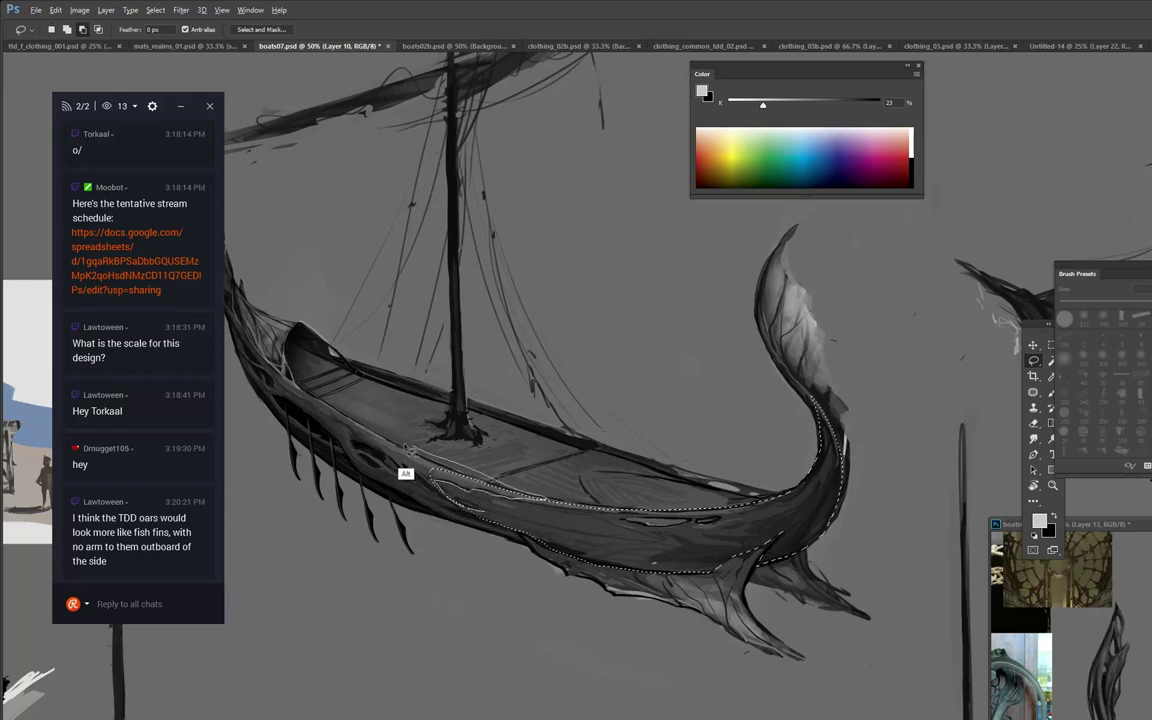
pyautogui.moveTo(408, 448); pyautogui.dragTo(411, 456)
pyautogui.moveTo(525, 505)
pyautogui.mouseDown()
pyautogui.moveTo(442, 468)
pyautogui.moveTo(432, 500)
pyautogui.moveTo(426, 482)
pyautogui.moveTo(453, 410)
pyautogui.moveTo(439, 429)
pyautogui.moveTo(470, 495)
pyautogui.moveTo(443, 491)
pyautogui.moveTo(487, 506)
pyautogui.mouseUp()
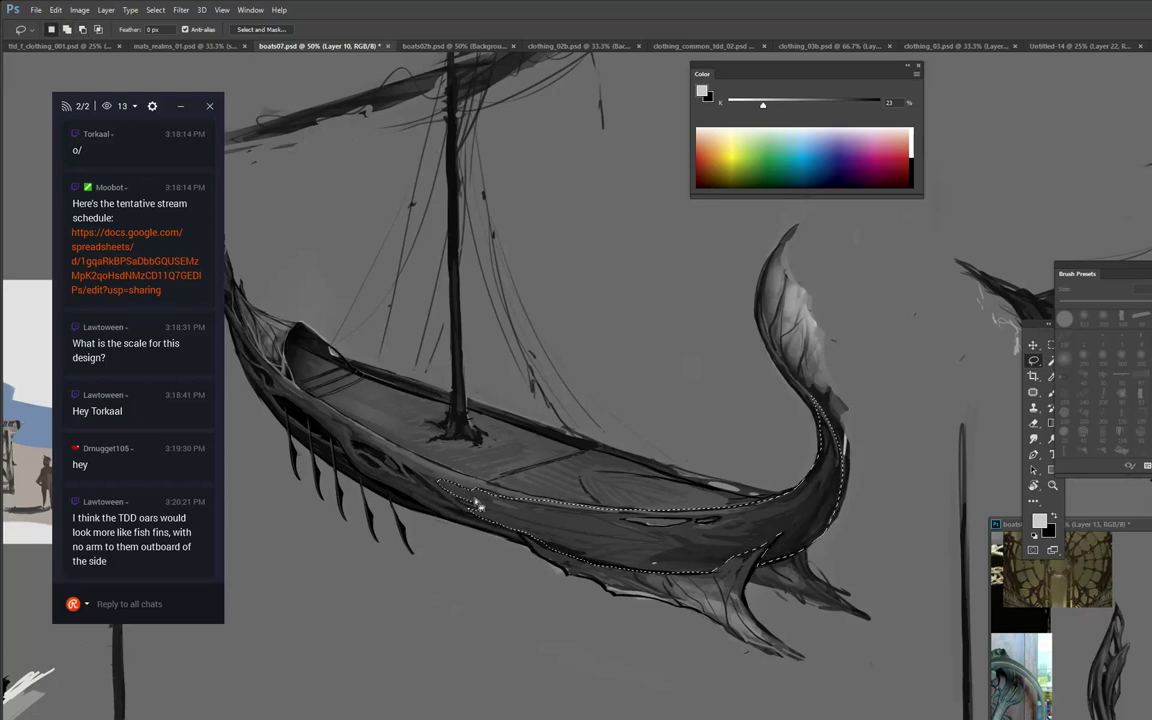
# Refine the hull selection, trimming its forward end and excluding the openings below the rail.
pyautogui.moveTo(463, 501); pyautogui.dragTo(461, 504)
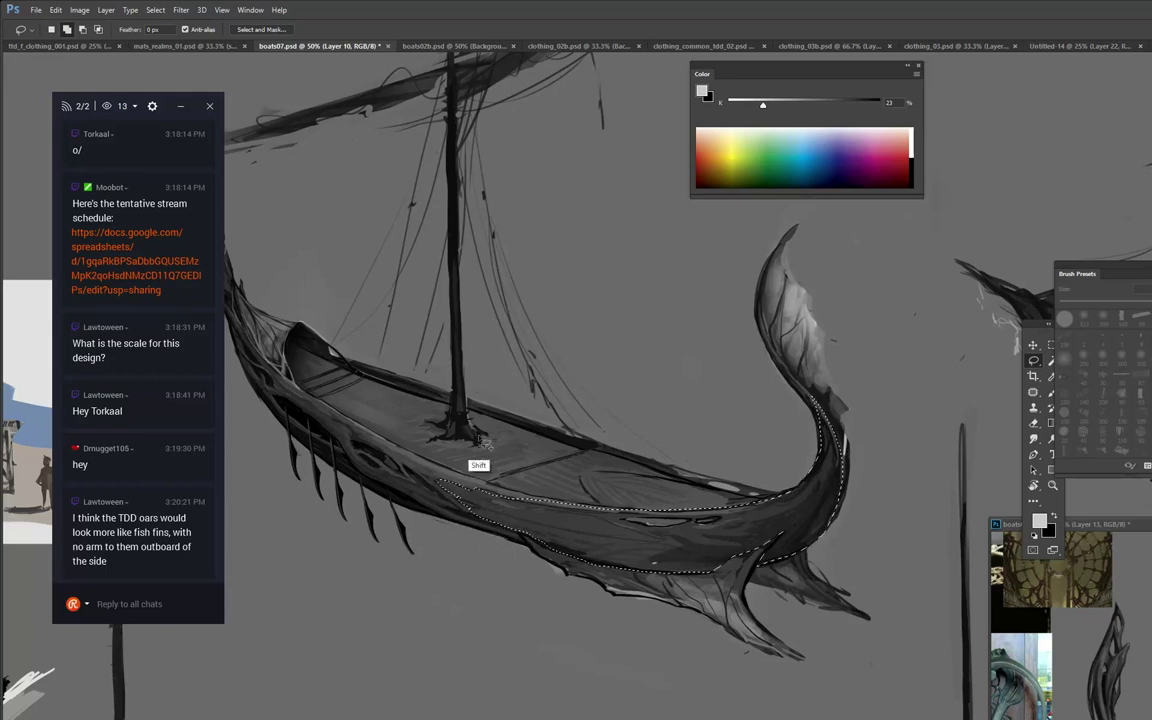
pyautogui.press('alt')
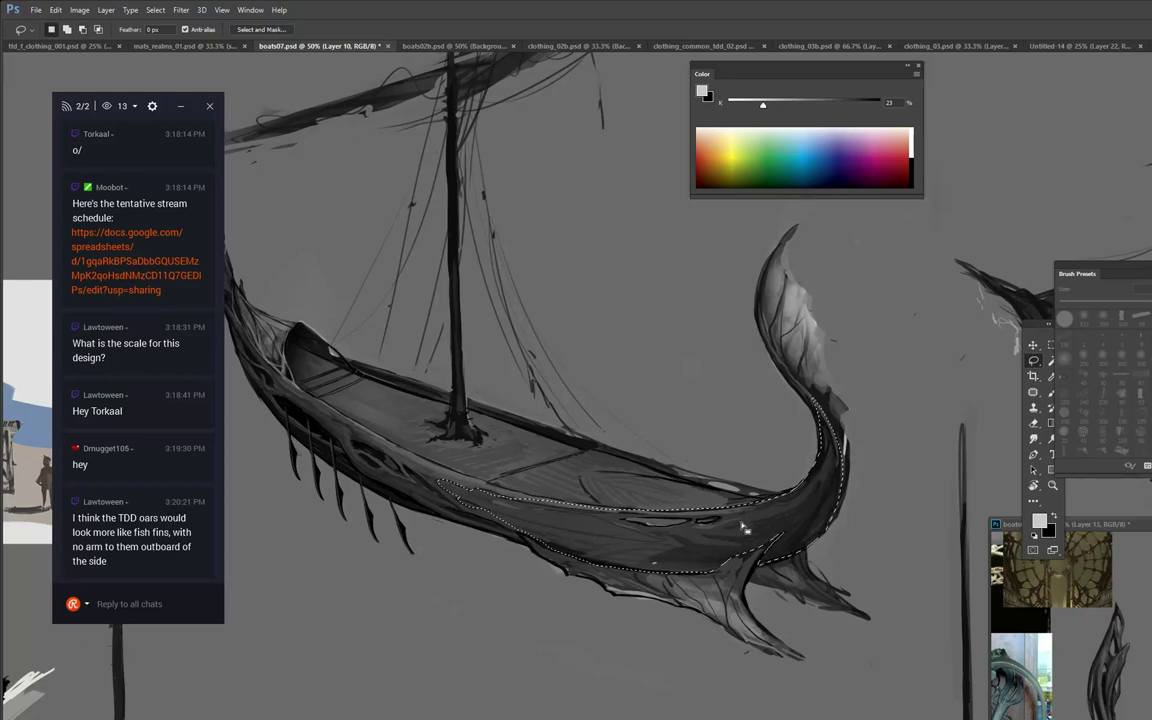
pyautogui.press('alt')
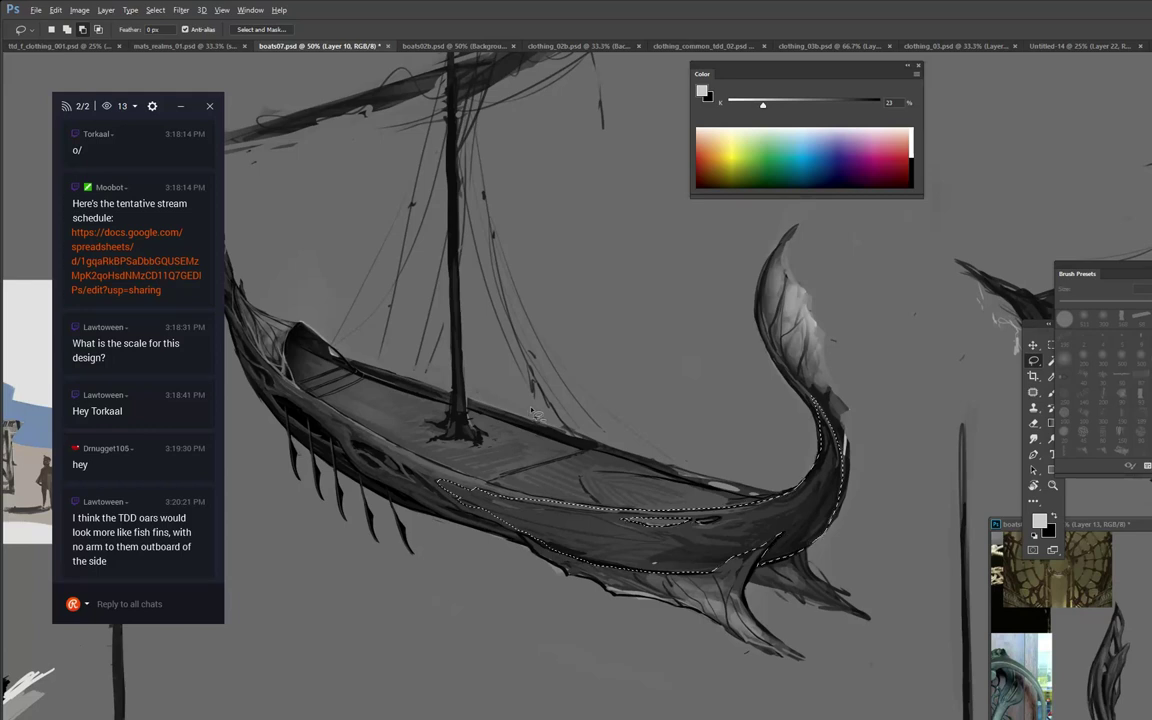
pyautogui.moveTo(695, 521); pyautogui.dragTo(700, 523)
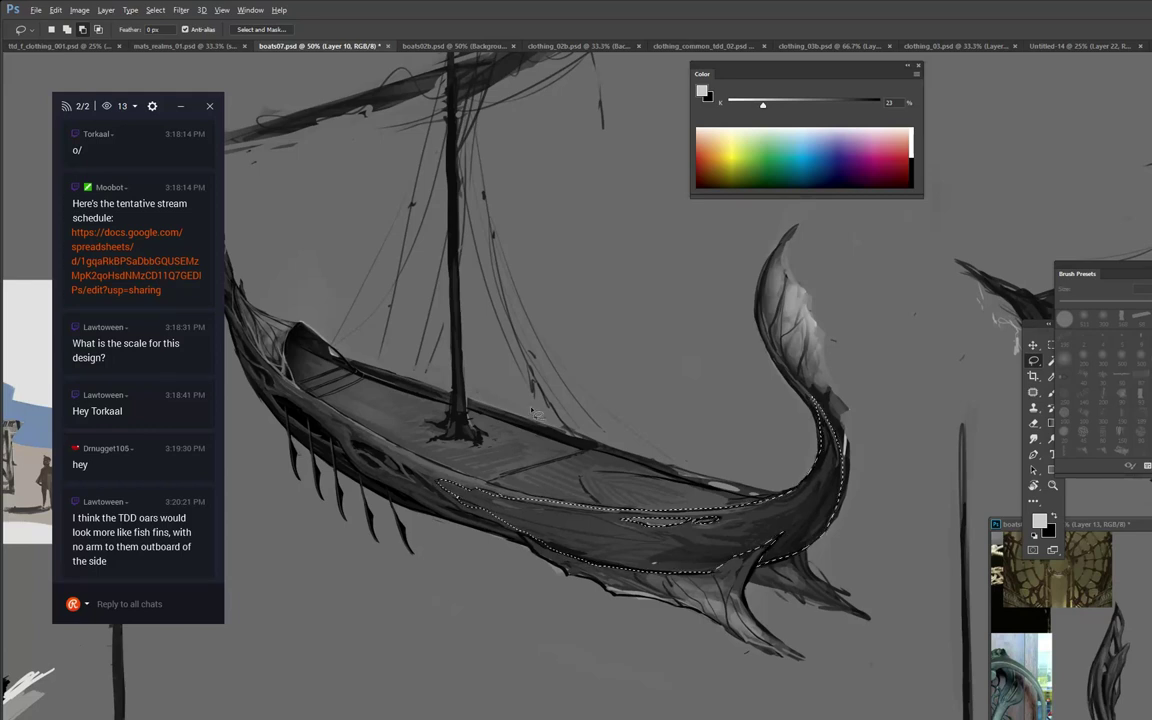
pyautogui.moveTo(486, 491)
pyautogui.mouseDown()
pyautogui.moveTo(598, 511)
pyautogui.moveTo(565, 481)
pyautogui.mouseUp()
pyautogui.moveTo(609, 511); pyautogui.dragTo(612, 506)
# Darken the selected hull side toward the keel and sternpost with a 511 px soft brush in 100% black.
pyautogui.keyDown('ctrl'); pyautogui.click(792, 266); pyautogui.keyUp('ctrl')
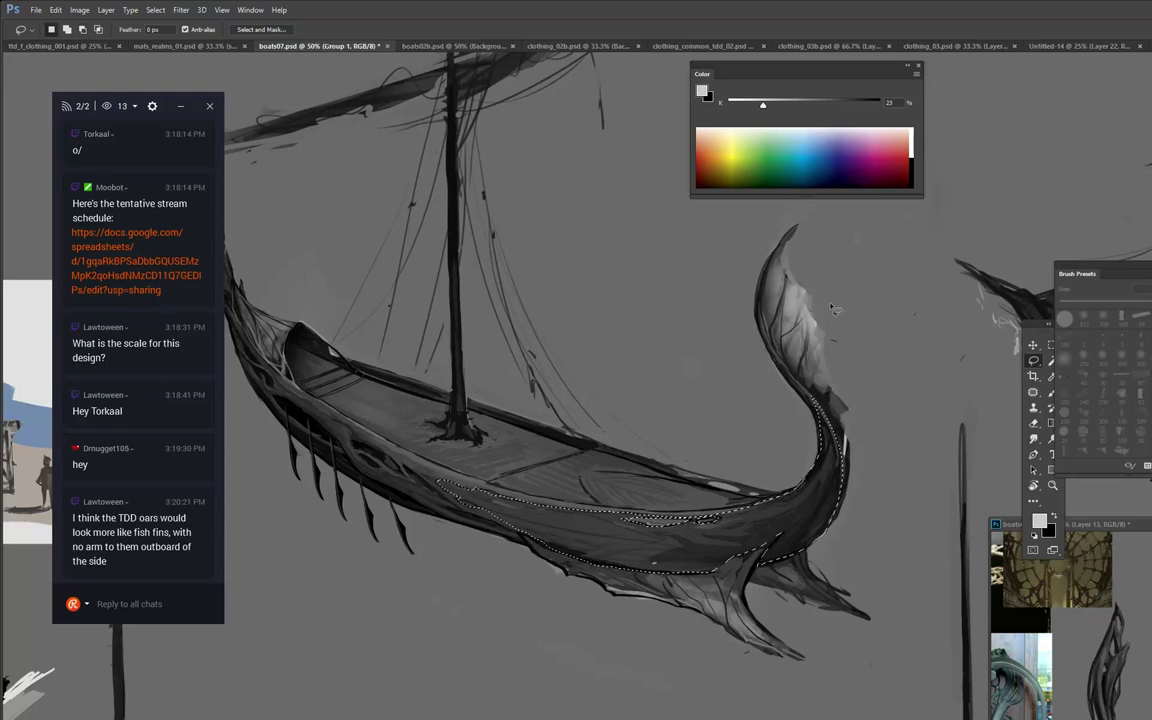
pyautogui.hotkey('ctrl', 'd')
pyautogui.keyDown('ctrl'); pyautogui.click(757, 373); pyautogui.keyUp('ctrl')
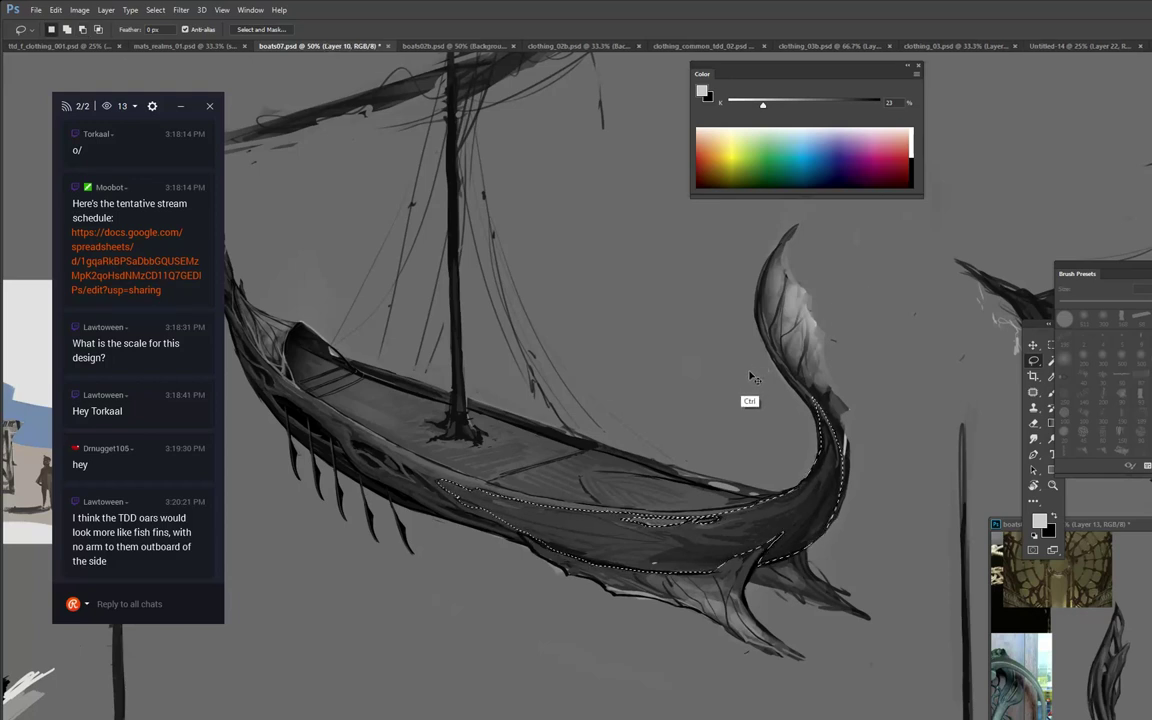
pyautogui.press('b')
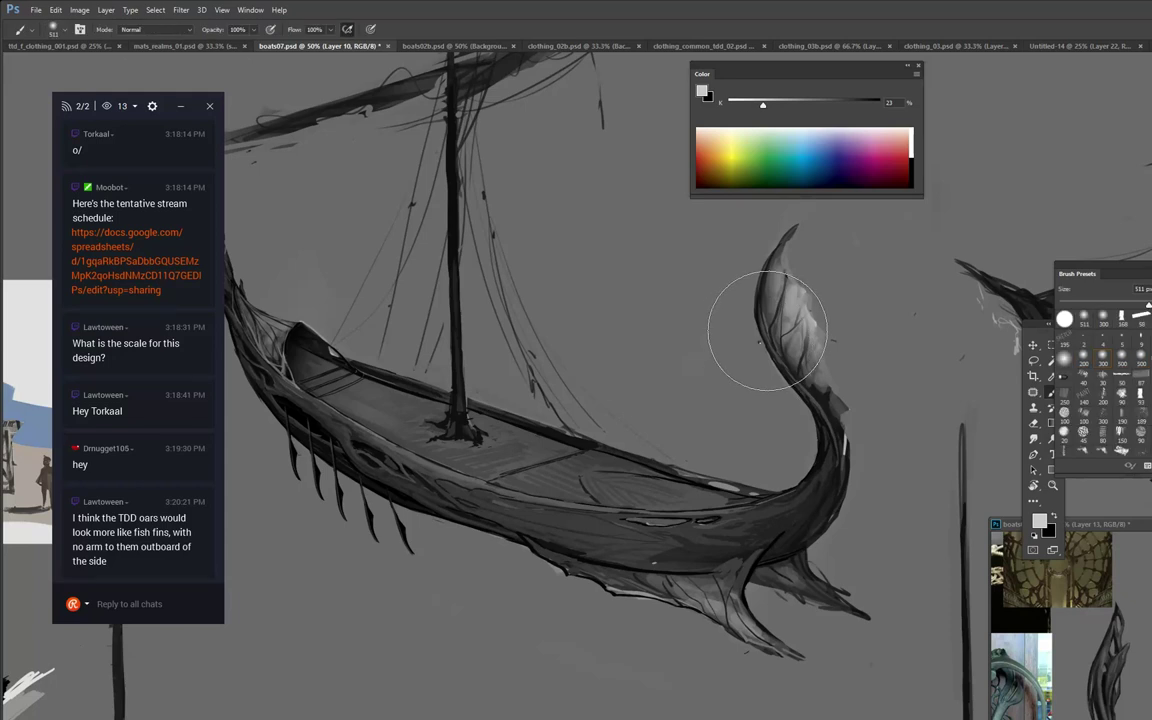
pyautogui.rightClick(760, 342)
pyautogui.click(911, 186)
pyautogui.click(911, 184)
pyautogui.moveTo(878, 525)
pyautogui.mouseDown()
pyautogui.moveTo(576, 651)
pyautogui.moveTo(609, 604)
pyautogui.moveTo(334, 553)
pyautogui.mouseUp()
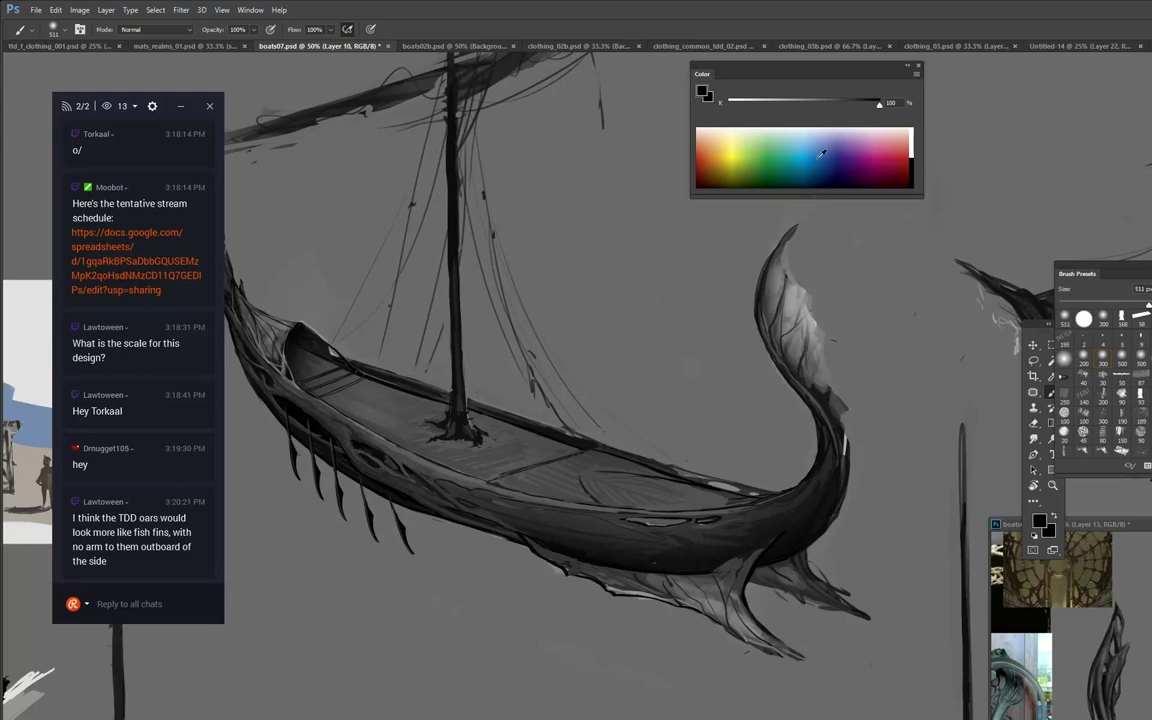
# Lasso the near bottom fin's root at the hull and lighten it with a 93 px brush in sampled 54% grey.
pyautogui.press('l')
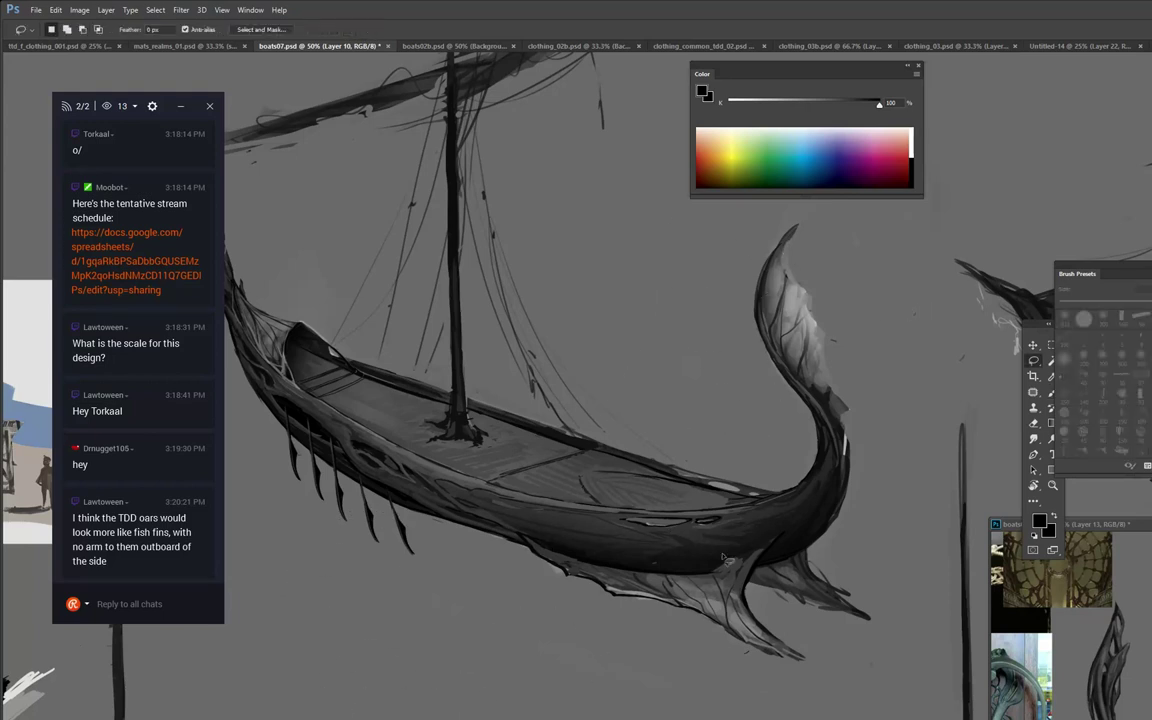
pyautogui.moveTo(757, 555)
pyautogui.mouseDown()
pyautogui.moveTo(744, 605)
pyautogui.moveTo(742, 583)
pyautogui.moveTo(710, 574)
pyautogui.mouseUp()
pyautogui.press('b')
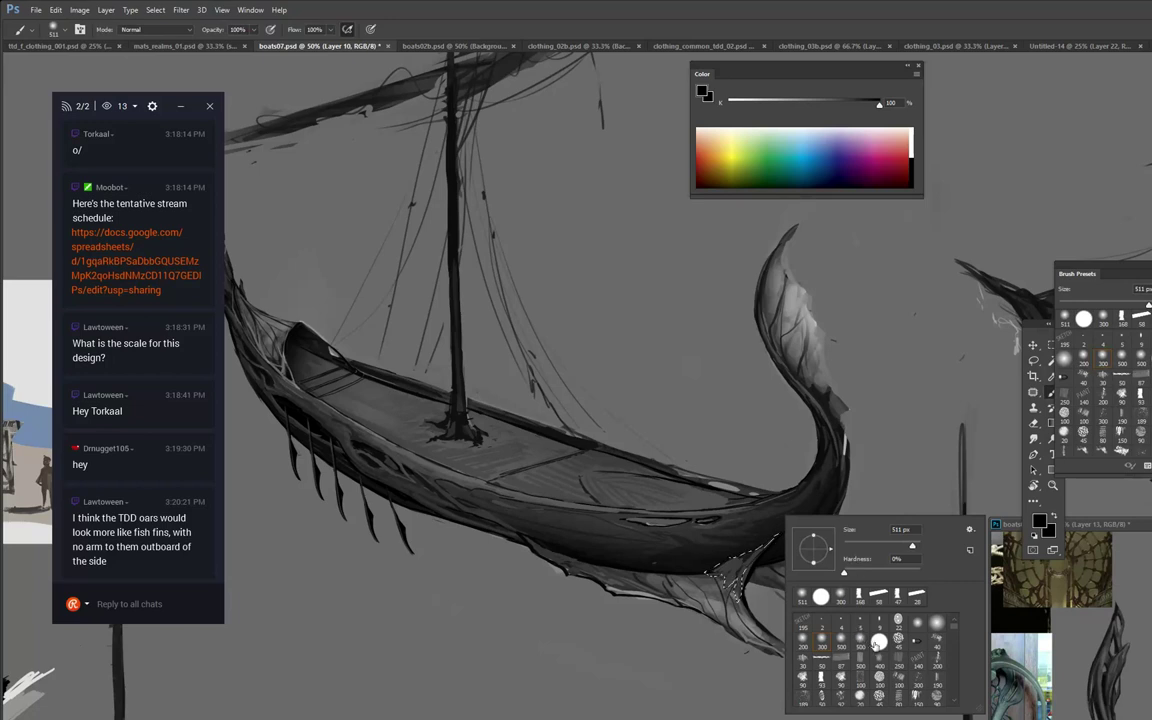
pyautogui.click(821, 680)
pyautogui.click(846, 466)
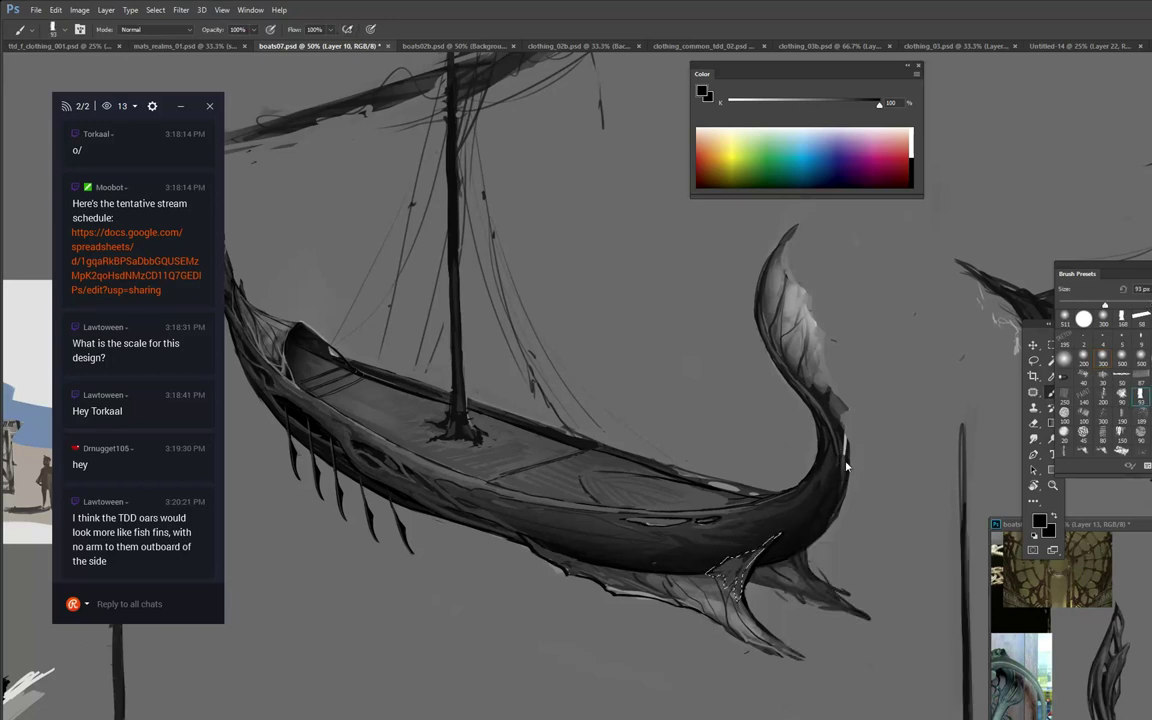
pyautogui.keyDown('alt'); pyautogui.click(738, 647); pyautogui.keyUp('alt')
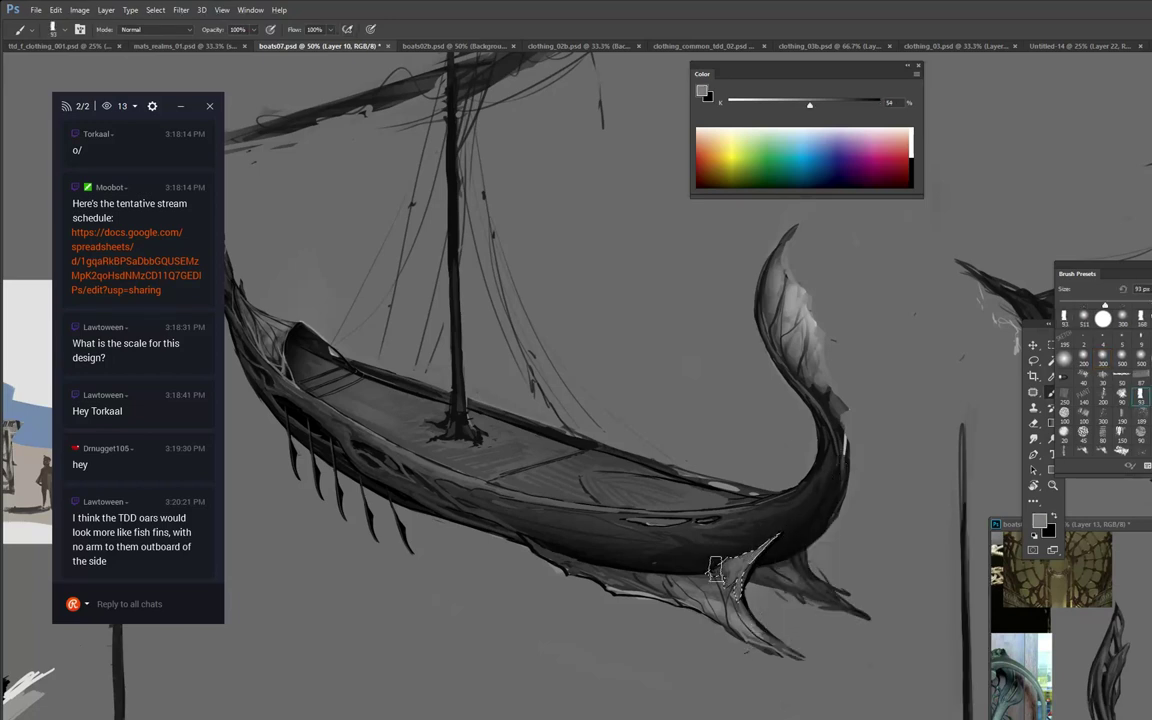
# Lasso a small triangle at the upper part of the near bottom fin, paint it in 54% grey and deselect.
pyautogui.press('l')
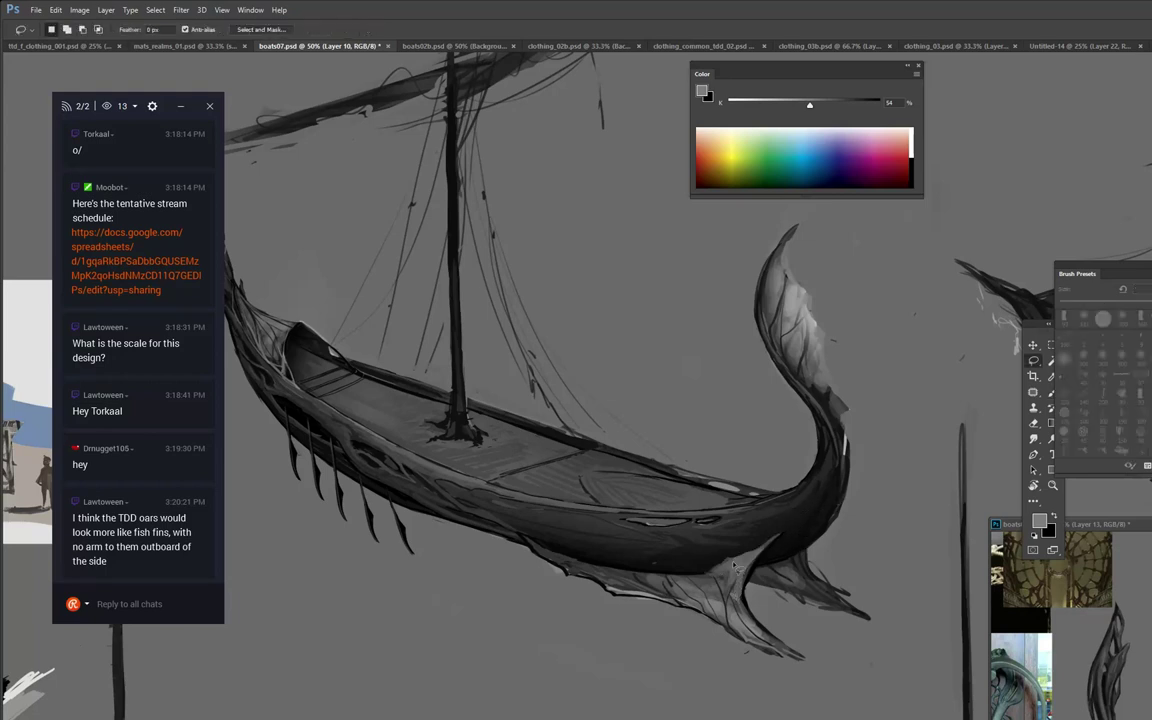
pyautogui.moveTo(744, 565); pyautogui.dragTo(736, 563)
pyautogui.press('b')
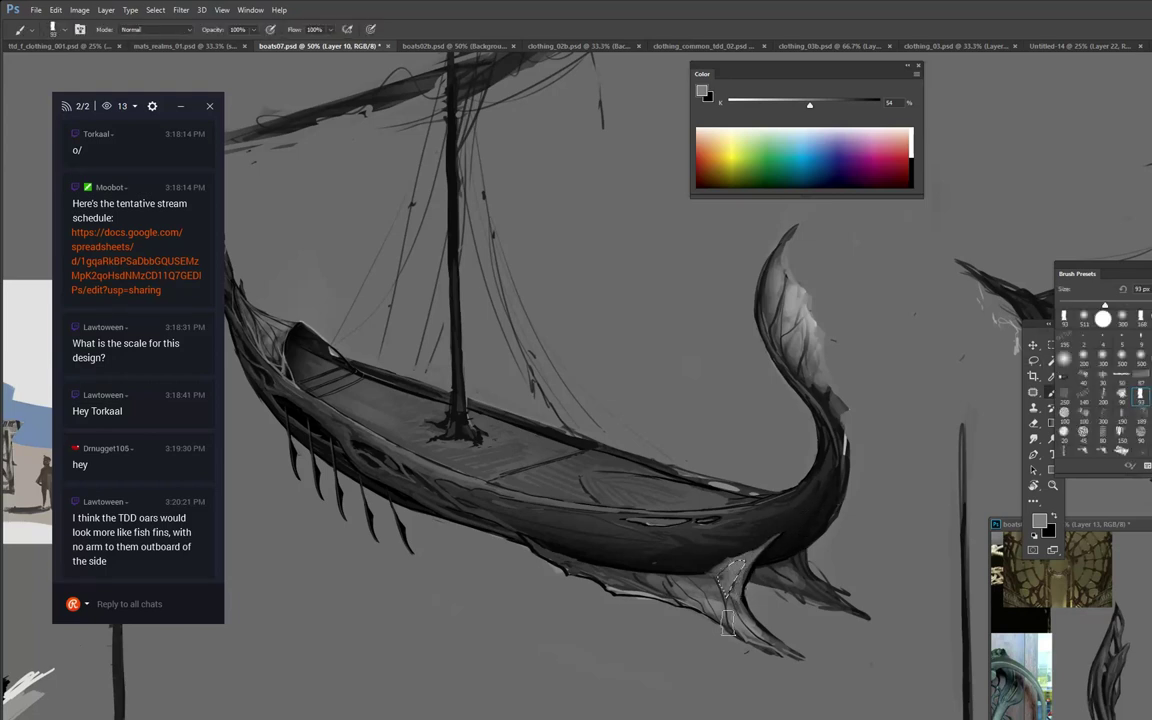
pyautogui.hotkey('ctrl', 'd')
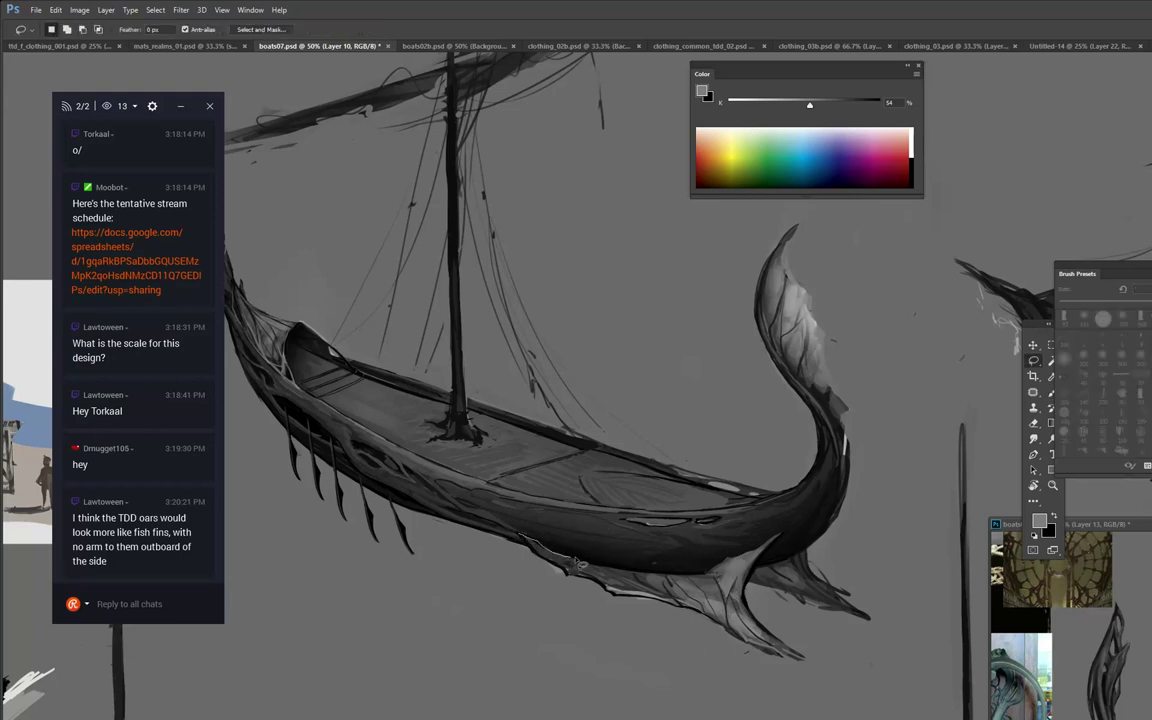
# Lasso the forward end of the near bottom fin and repaint it in sampled 59% grey.
pyautogui.moveTo(521, 535); pyautogui.dragTo(610, 568)
pyautogui.hotkey('ctrl', 'd')
pyautogui.press('b')
pyautogui.press('l')
pyautogui.moveTo(554, 550)
pyautogui.mouseDown()
pyautogui.moveTo(581, 563)
pyautogui.moveTo(505, 515)
pyautogui.mouseUp()
pyautogui.press('b')
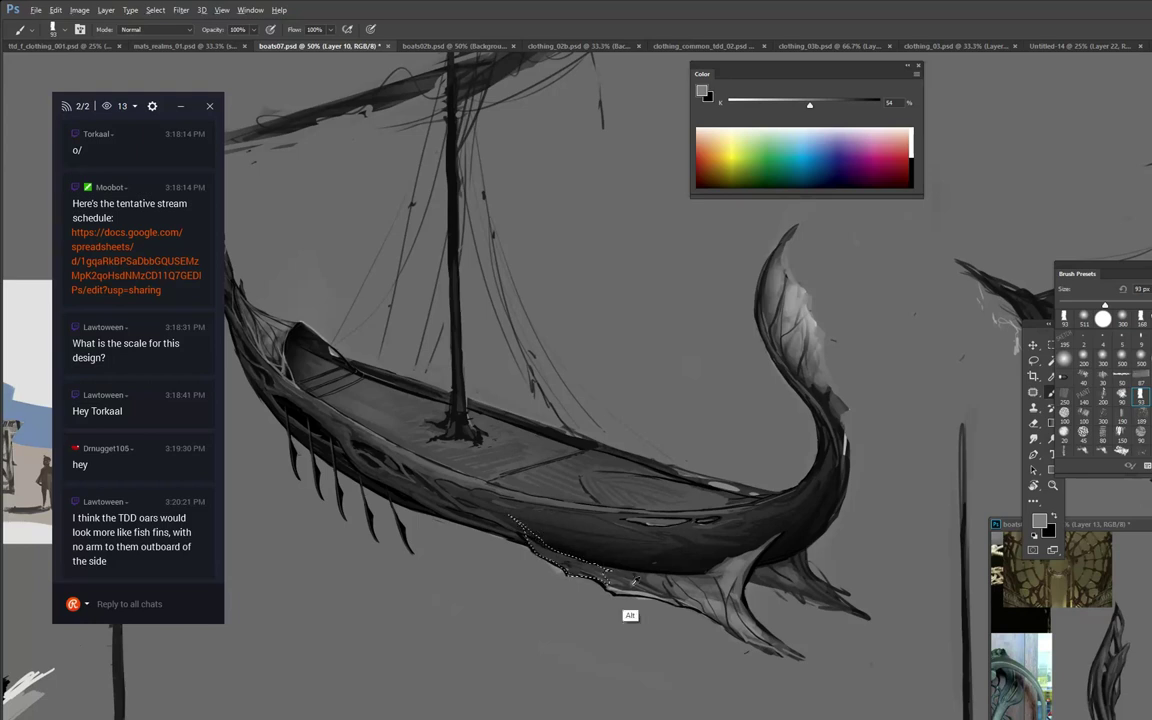
pyautogui.keyDown('alt'); pyautogui.click(622, 620); pyautogui.keyUp('alt')
pyautogui.moveTo(560, 560)
pyautogui.mouseDown()
pyautogui.moveTo(530, 532)
pyautogui.moveTo(543, 553)
pyautogui.mouseUp()
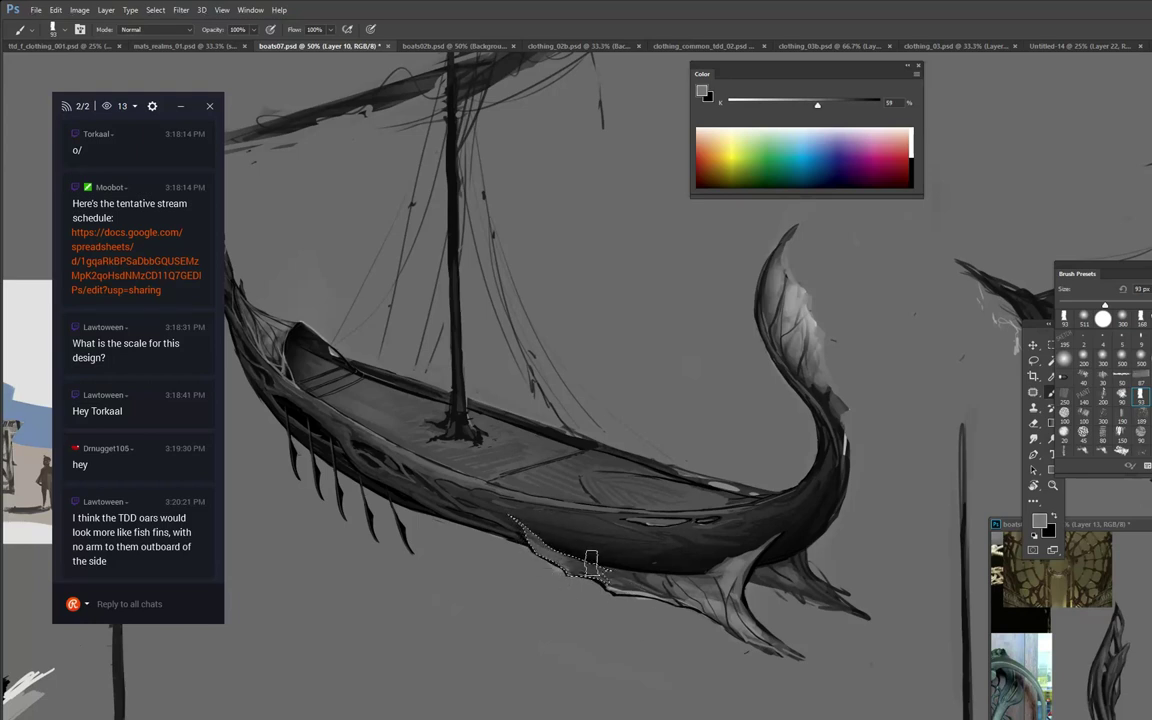
pyautogui.hotkey('ctrl', 'd')
# Lasso the middle section of the near bottom fin along its lower edge and paint it in 59% grey.
pyautogui.press('l')
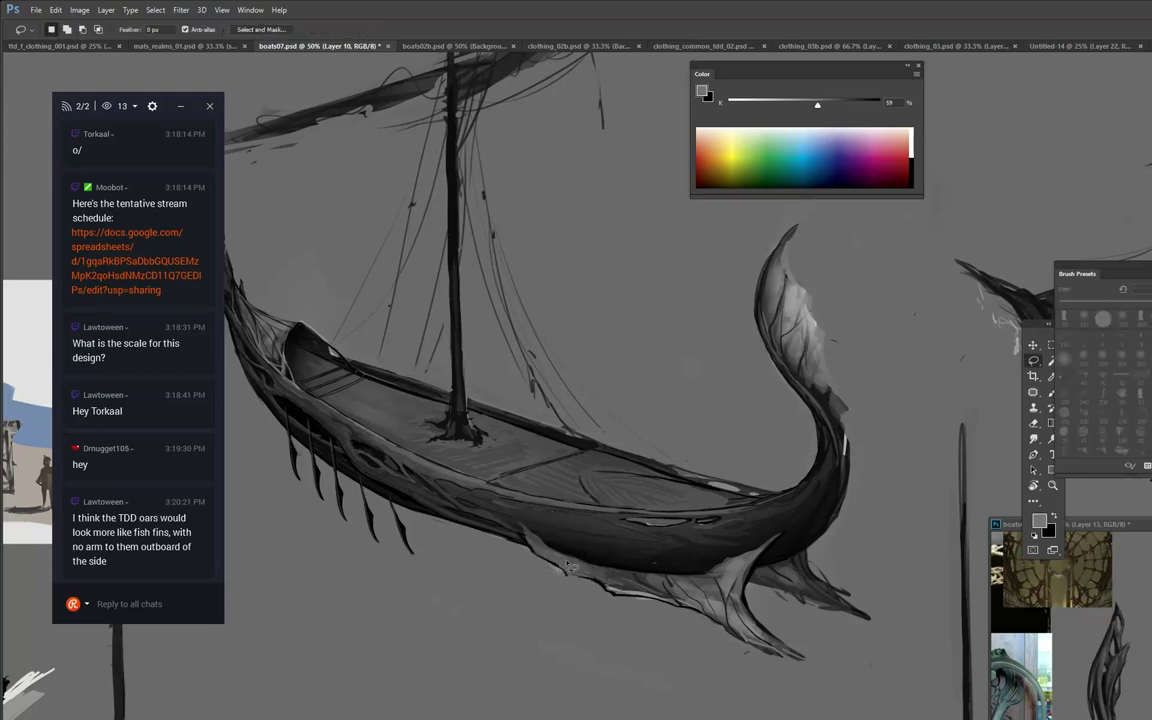
pyautogui.moveTo(567, 563)
pyautogui.mouseDown()
pyautogui.moveTo(557, 525)
pyautogui.moveTo(537, 537)
pyautogui.moveTo(610, 571)
pyautogui.moveTo(612, 591)
pyautogui.moveTo(674, 602)
pyautogui.mouseUp()
pyautogui.press('b')
pyautogui.press('l')
pyautogui.hotkey('ctrl', 'd')
pyautogui.press('b')
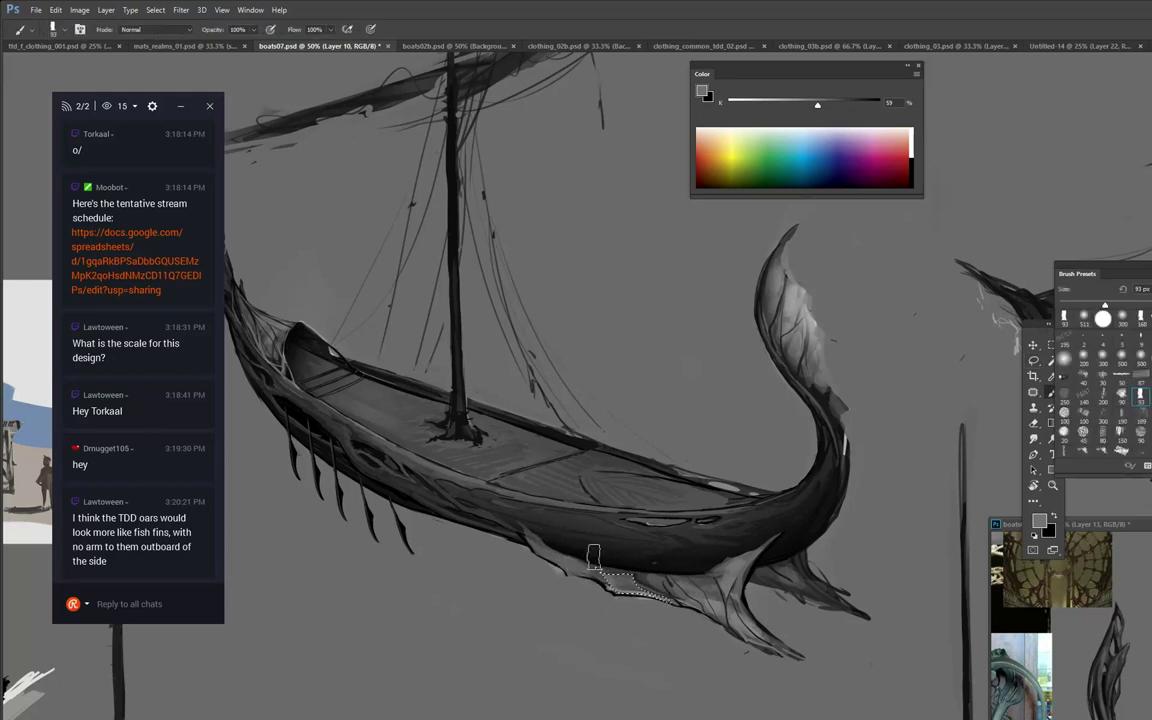
pyautogui.hotkey('ctrl', 'd')
# Lasso the hull's lower edge above the fin's forward end and paint it in sampled 93% grey.
pyautogui.press('l')
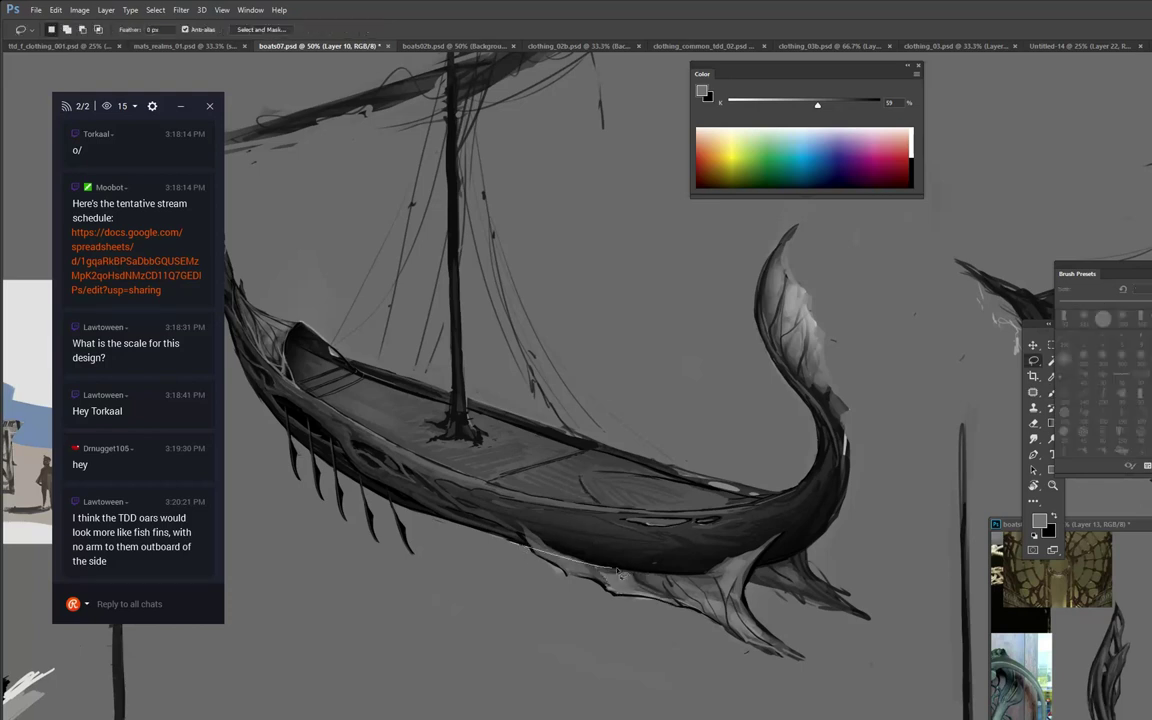
pyautogui.moveTo(534, 547)
pyautogui.mouseDown()
pyautogui.moveTo(580, 550)
pyautogui.moveTo(505, 521)
pyautogui.mouseUp()
pyautogui.press('b')
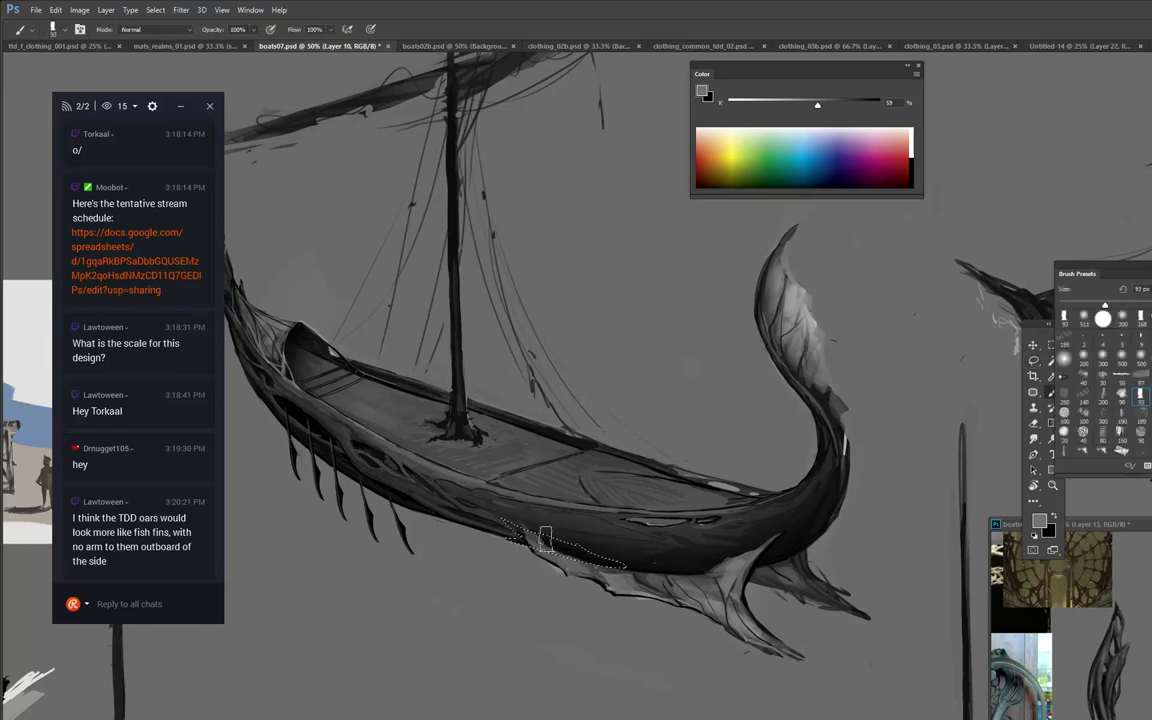
pyautogui.keyDown('alt'); pyautogui.click(575, 543); pyautogui.keyUp('alt')
pyautogui.press('l')
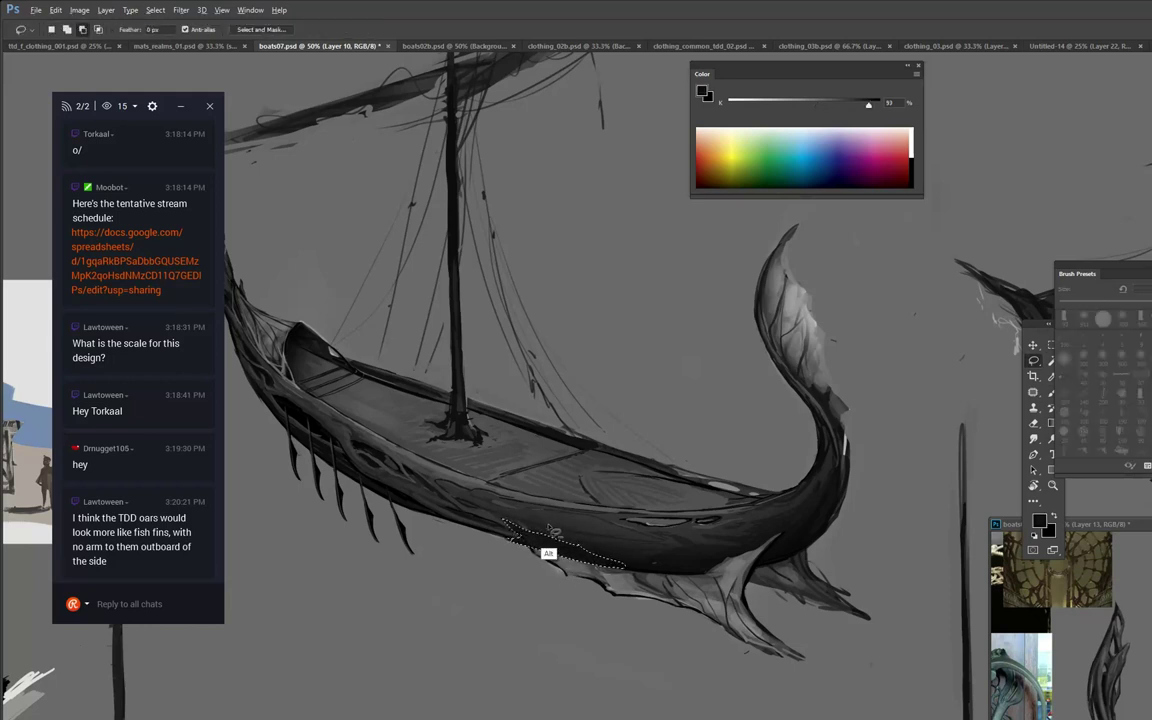
pyautogui.hotkey('ctrl', 'd')
# Lasso a patch of the lower hull side just above that edge and shade it in sampled 84% grey.
pyautogui.moveTo(493, 511)
pyautogui.mouseDown()
pyautogui.moveTo(534, 546)
pyautogui.moveTo(625, 564)
pyautogui.moveTo(527, 514)
pyautogui.mouseUp()
pyautogui.press('b')
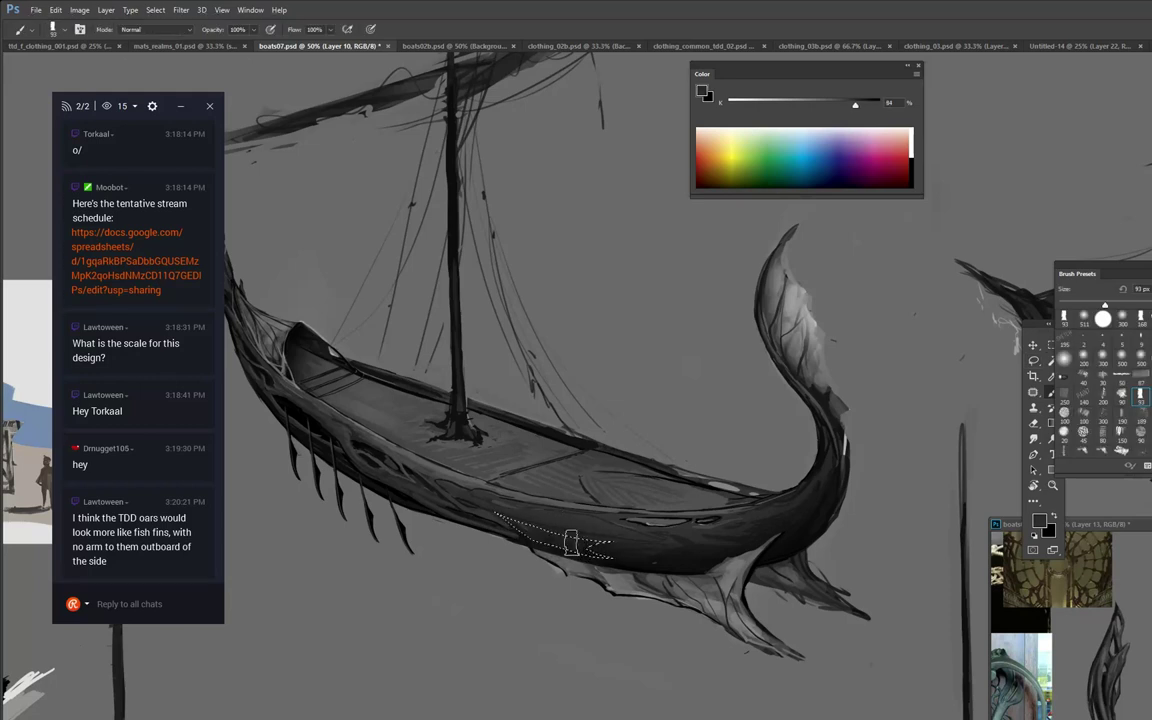
pyautogui.keyDown('alt'); pyautogui.click(575, 516); pyautogui.keyUp('alt')
pyautogui.press('l')
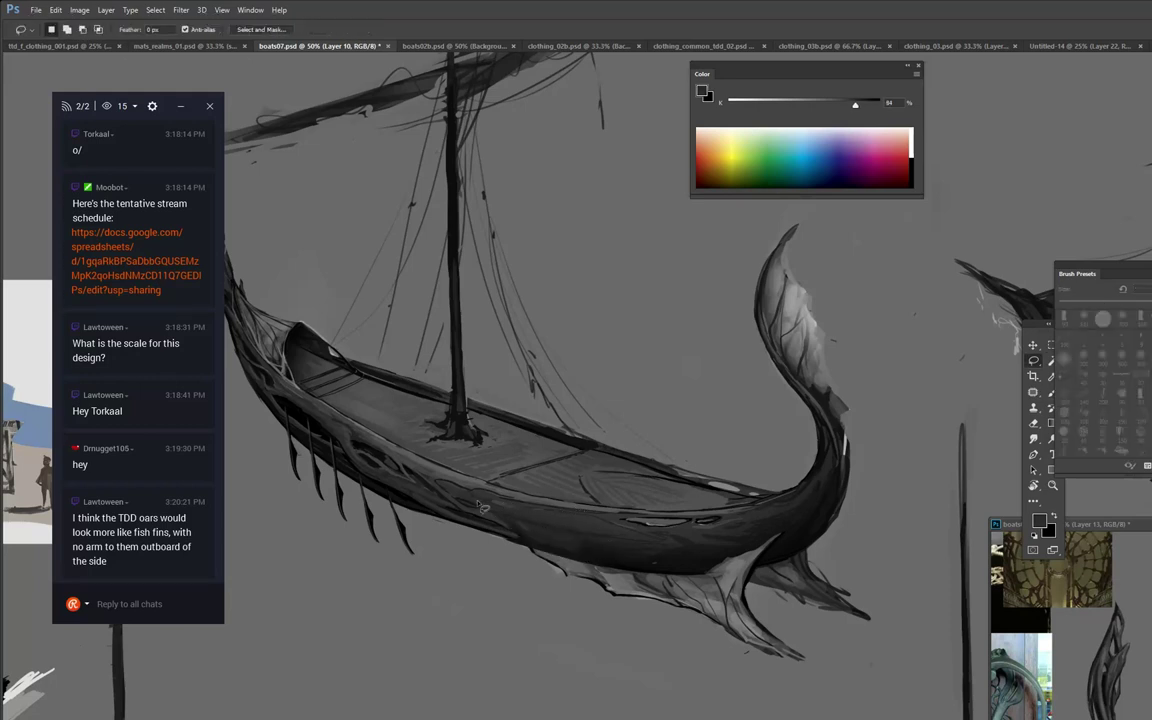
# Lasso the middle of the hull's upper side below the gunwale and shade it in sampled 68% grey with a 93 px brush.
pyautogui.moveTo(472, 499)
pyautogui.mouseDown()
pyautogui.moveTo(591, 517)
pyautogui.moveTo(655, 542)
pyautogui.moveTo(476, 509)
pyautogui.moveTo(446, 487)
pyautogui.moveTo(522, 515)
pyautogui.moveTo(506, 506)
pyautogui.moveTo(682, 530)
pyautogui.moveTo(547, 544)
pyautogui.moveTo(485, 502)
pyautogui.mouseUp()
pyautogui.press('b')
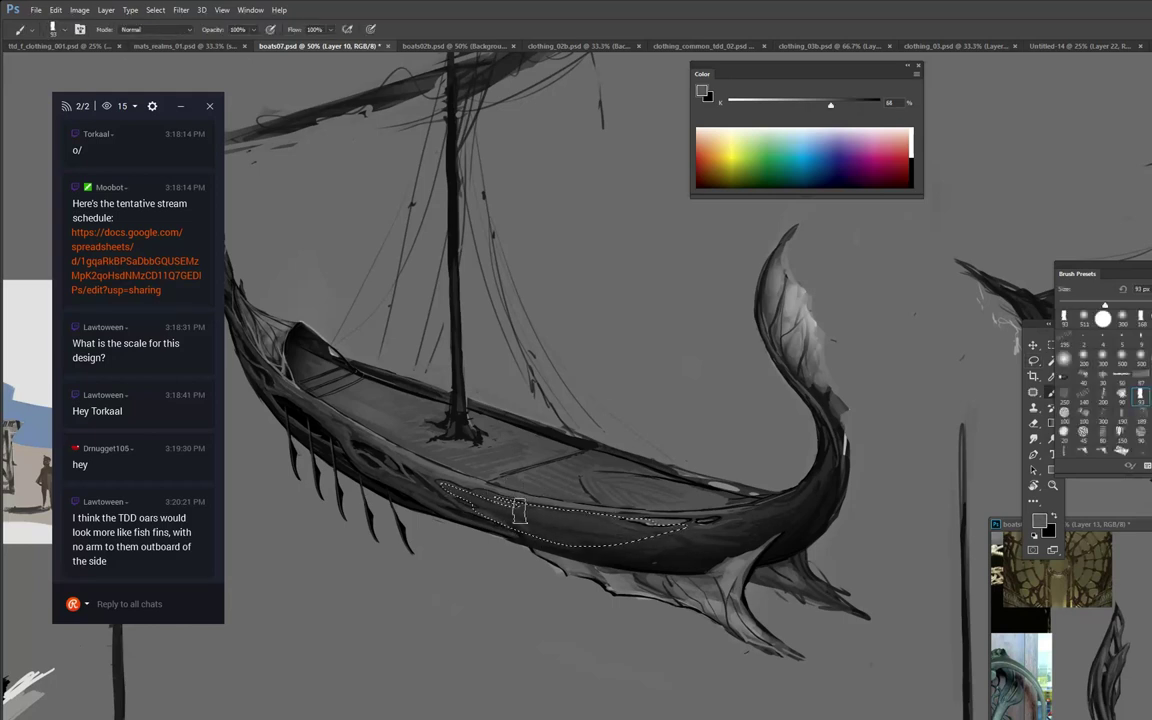
pyautogui.hotkey('ctrl', 'd')
pyautogui.press('l')
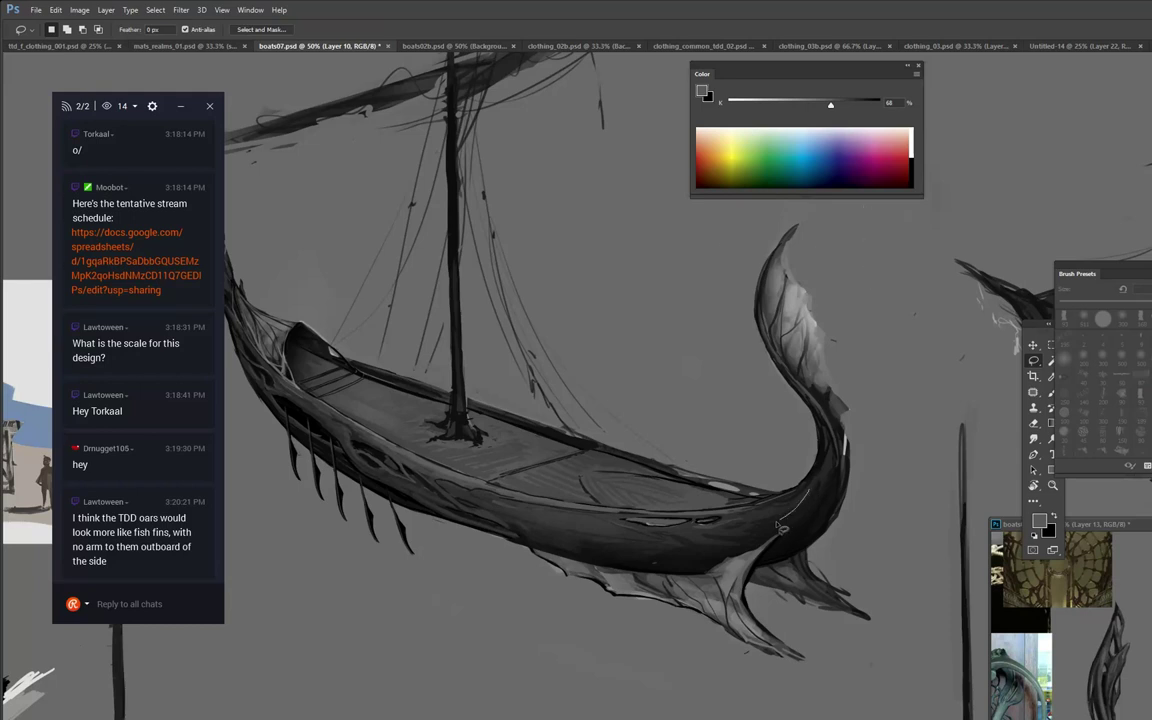
# Lasso a narrow strip along the hull's curve below the stern and paint it in sampled 63% grey.
pyautogui.moveTo(792, 508); pyautogui.dragTo(800, 508)
pyautogui.click(763, 313)
pyautogui.press('b')
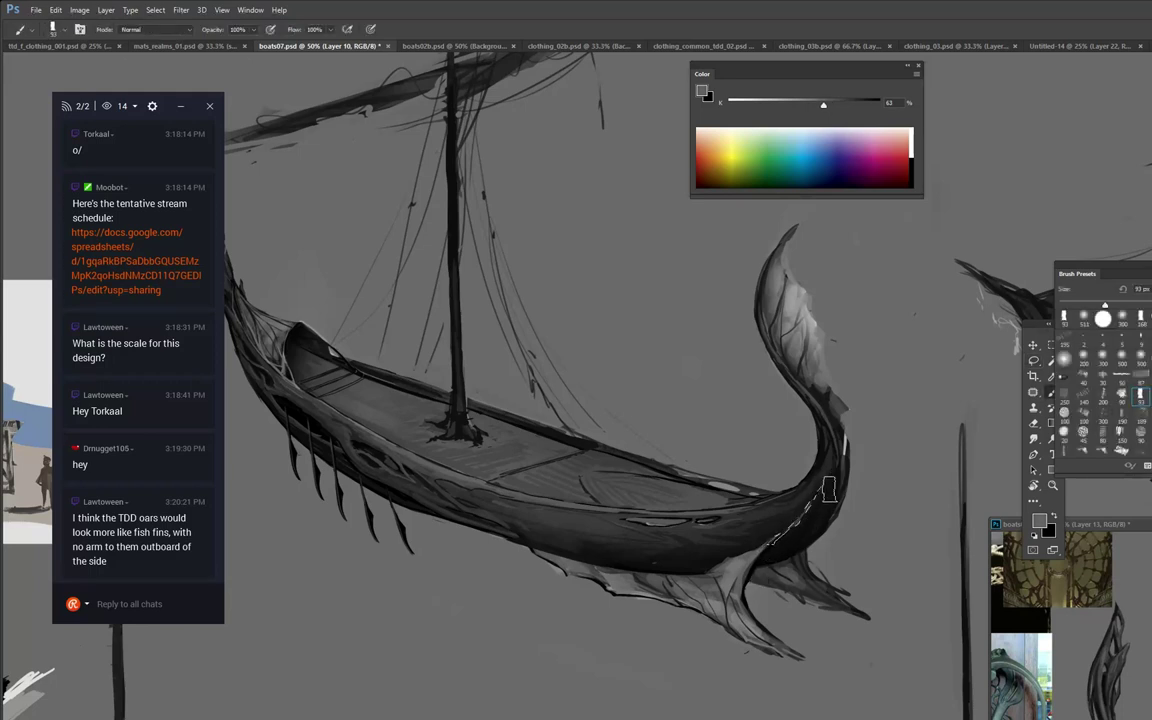
pyautogui.press('l')
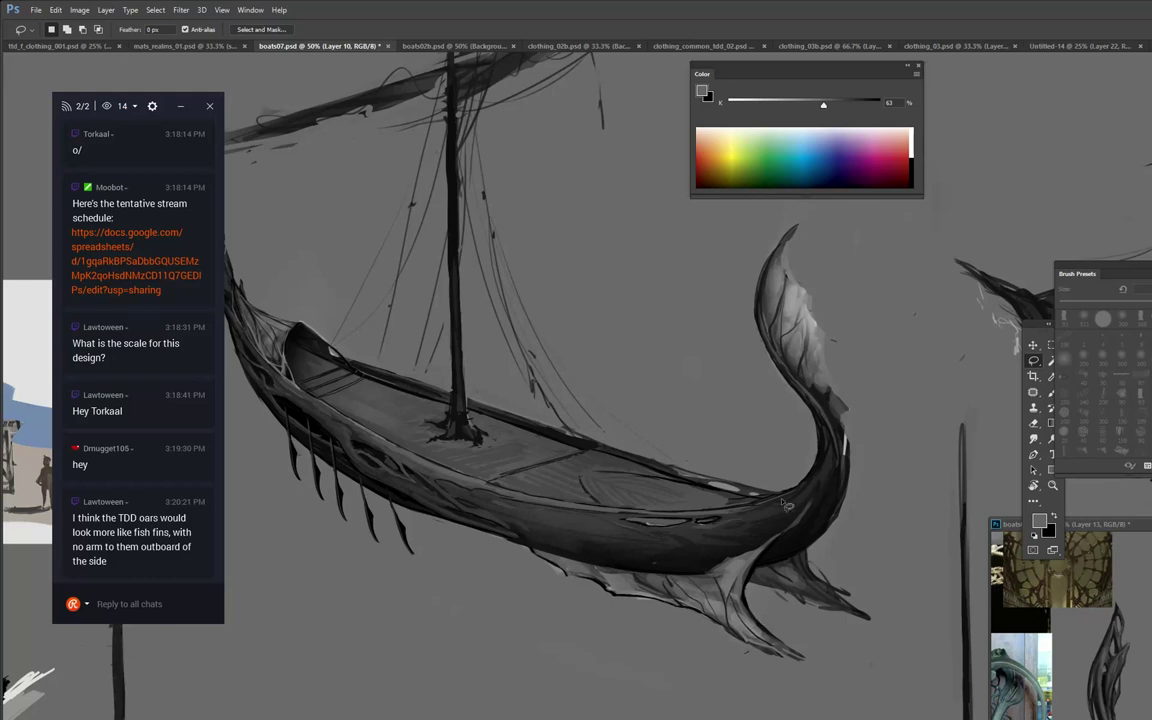
# Lasso the stern curve above the near bottom fin's root and brush it in sampled 71% grey at 58 px.
pyautogui.moveTo(812, 490); pyautogui.dragTo(770, 540)
pyautogui.press('b')
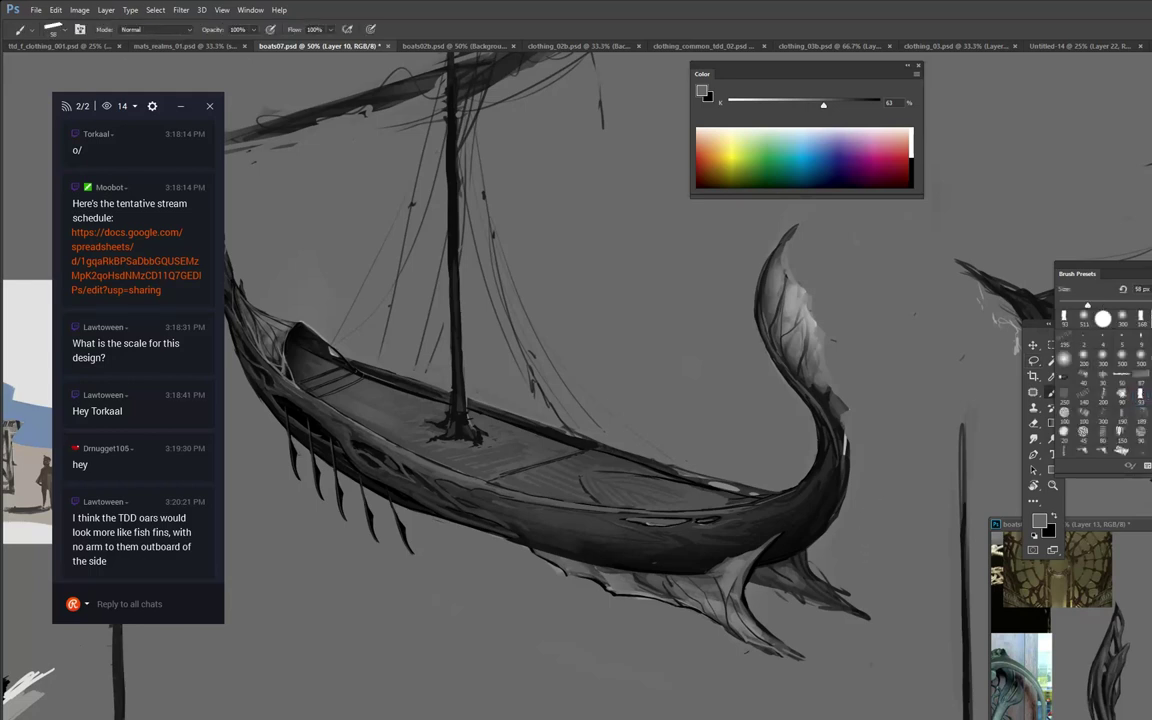
pyautogui.keyDown('alt'); pyautogui.click(781, 534); pyautogui.keyUp('alt')
pyautogui.moveTo(781, 534); pyautogui.dragTo(763, 546)
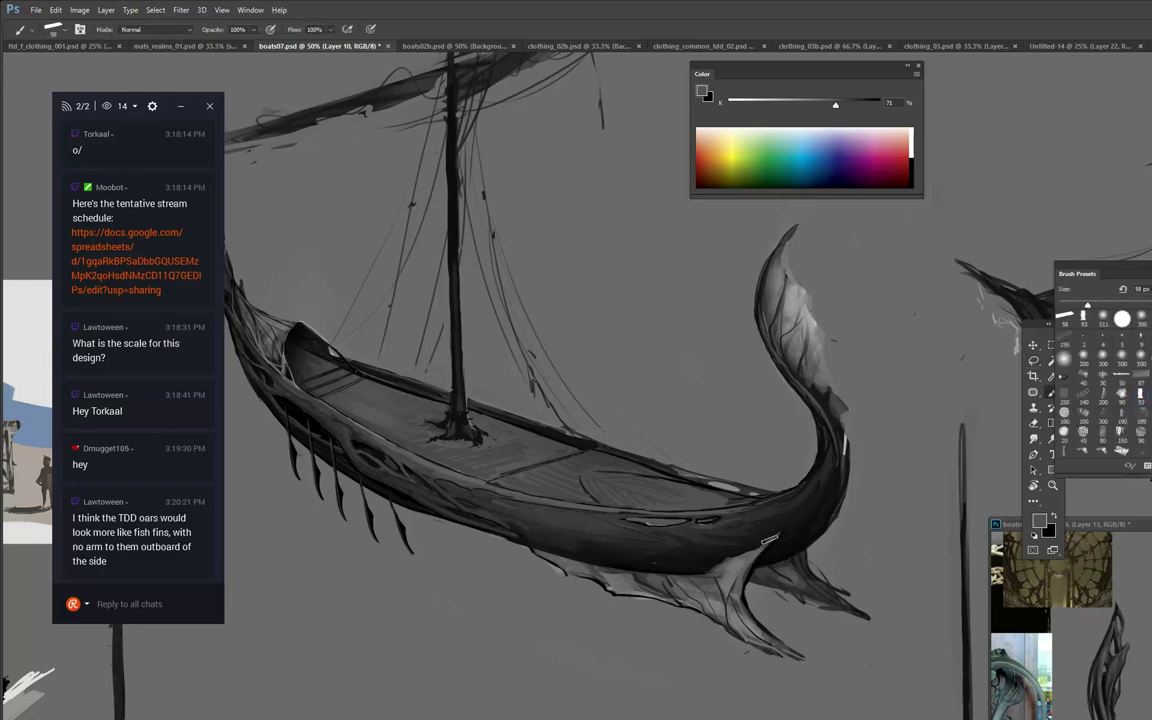
# Add fine 9 px strokes along the hull from the stern to the bow carvings in black and sampled dark greys.
pyautogui.click(911, 173)
pyautogui.click(1143, 334)
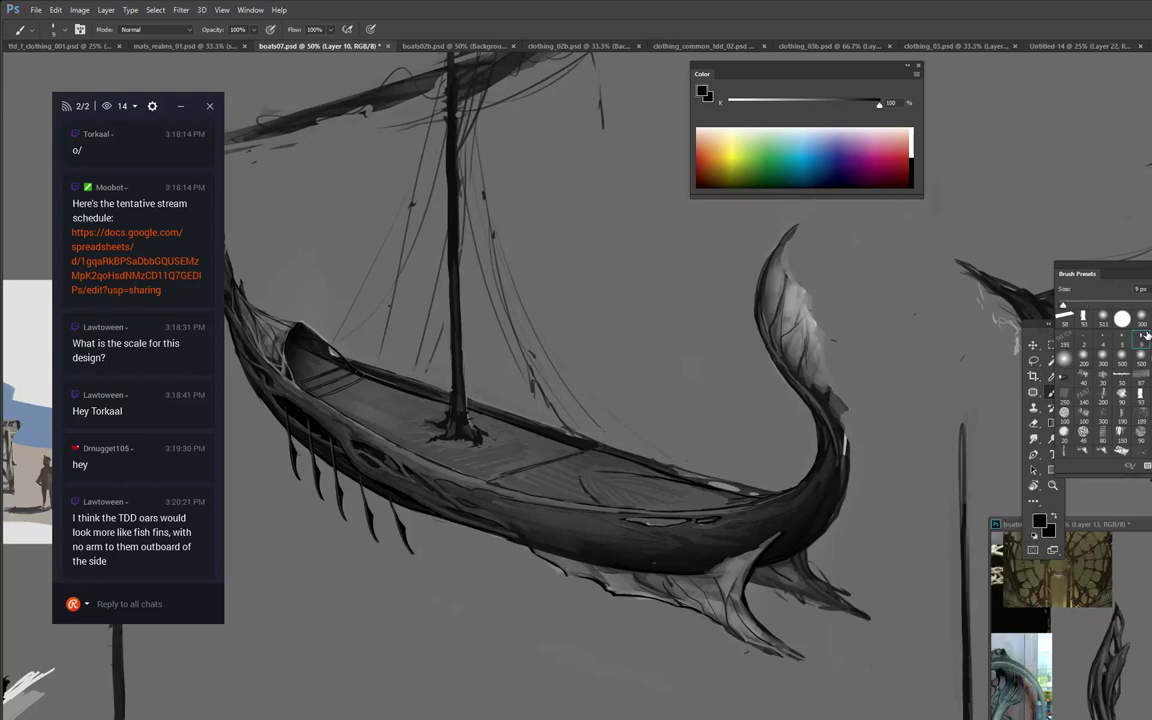
pyautogui.moveTo(682, 484); pyautogui.dragTo(693, 493)
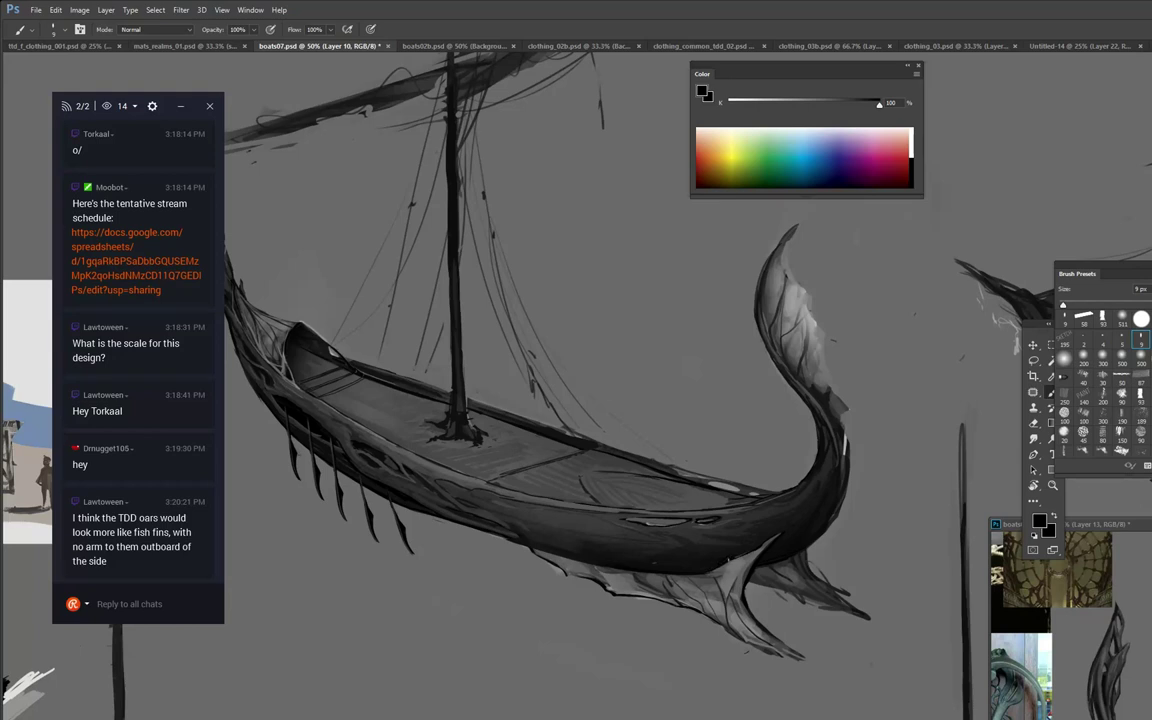
pyautogui.keyDown('alt'); pyautogui.click(836, 455); pyautogui.keyUp('alt')
pyautogui.keyDown('alt'); pyautogui.click(604, 528); pyautogui.keyUp('alt')
pyautogui.keyDown('alt'); pyautogui.click(383, 495); pyautogui.keyUp('alt')
pyautogui.keyDown('alt'); pyautogui.click(370, 467); pyautogui.keyUp('alt')
pyautogui.keyDown('alt'); pyautogui.click(356, 476); pyautogui.keyUp('alt')
pyautogui.moveTo(298, 302); pyautogui.dragTo(387, 373)
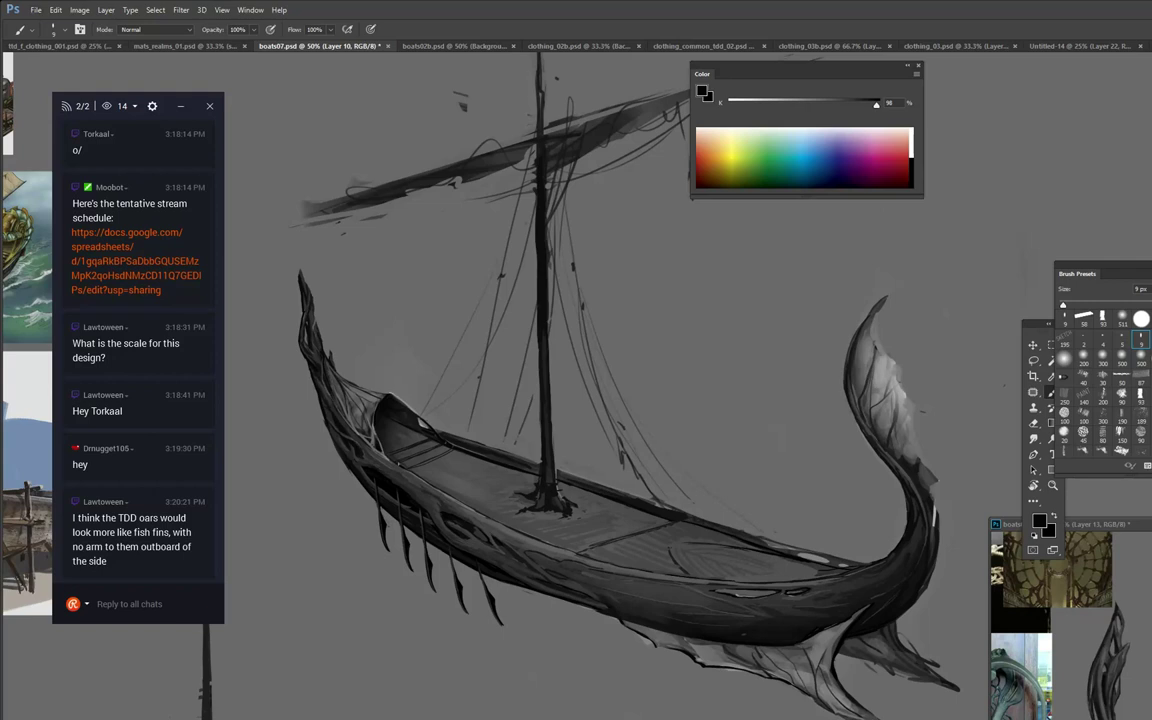
# Refine the stern fin and its stalk with 9 px strokes in sampled 93%, 68% and 37% greys.
pyautogui.scroll(3, 760, 315)
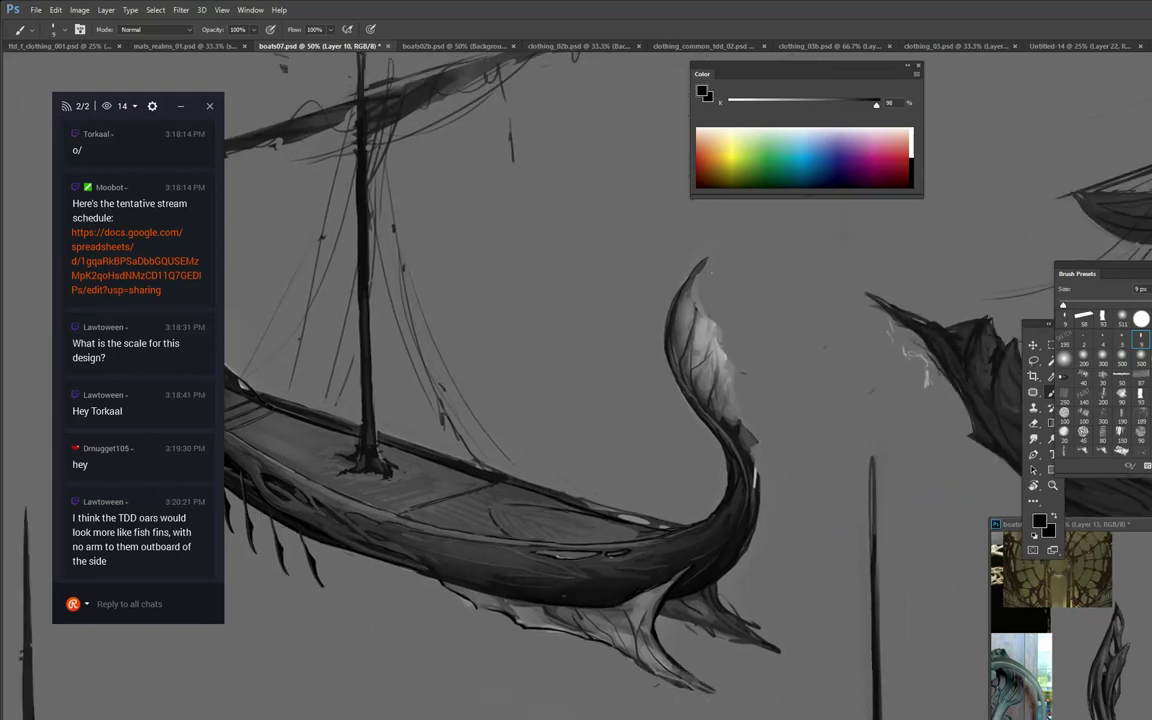
pyautogui.keyDown('alt'); pyautogui.click(752, 455); pyautogui.keyUp('alt')
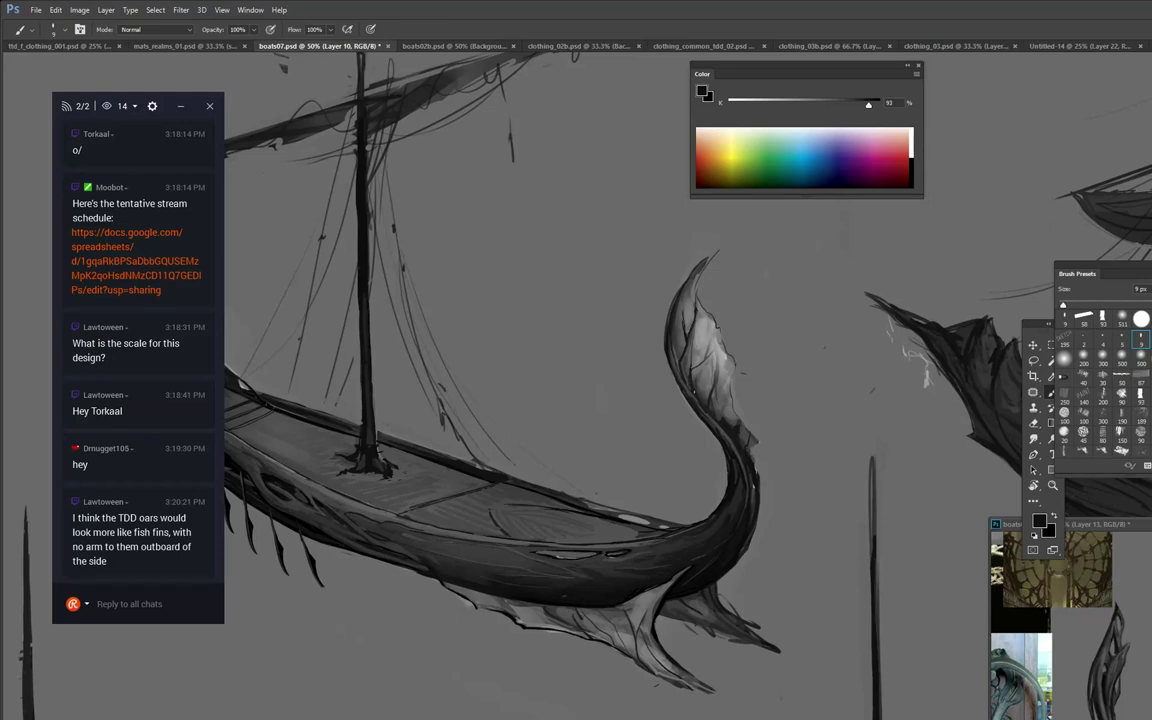
pyautogui.keyDown('alt'); pyautogui.click(727, 440); pyautogui.keyUp('alt')
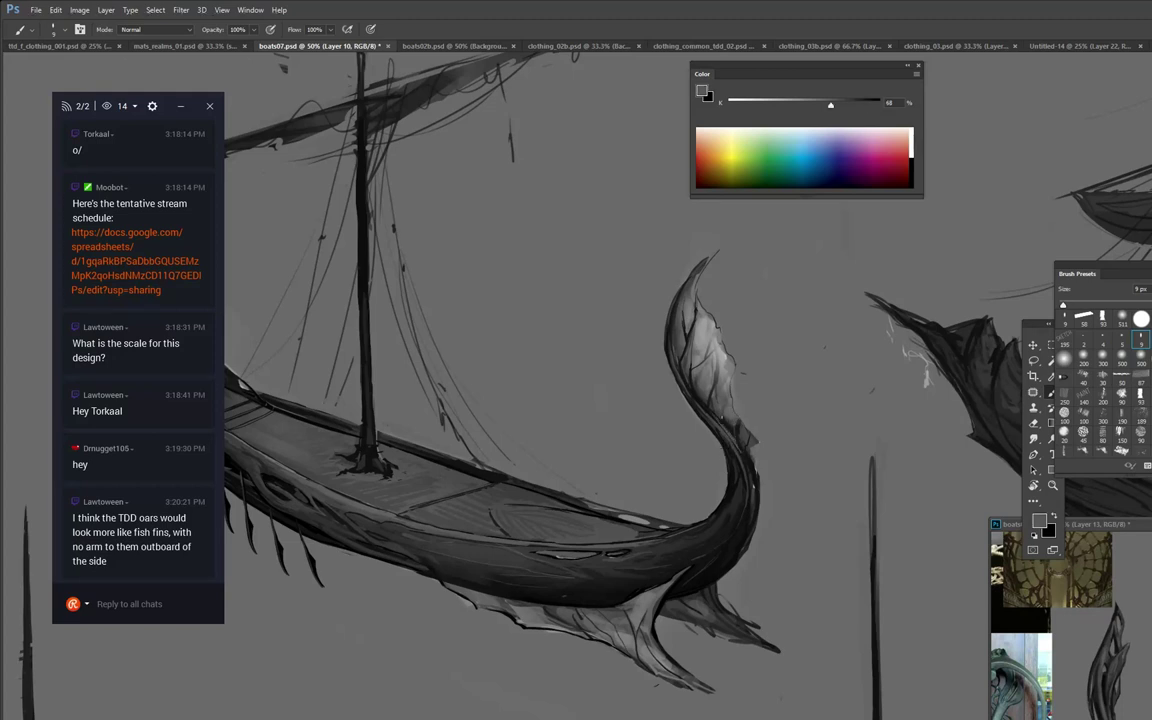
pyautogui.keyDown('alt'); pyautogui.click(720, 390); pyautogui.keyUp('alt')
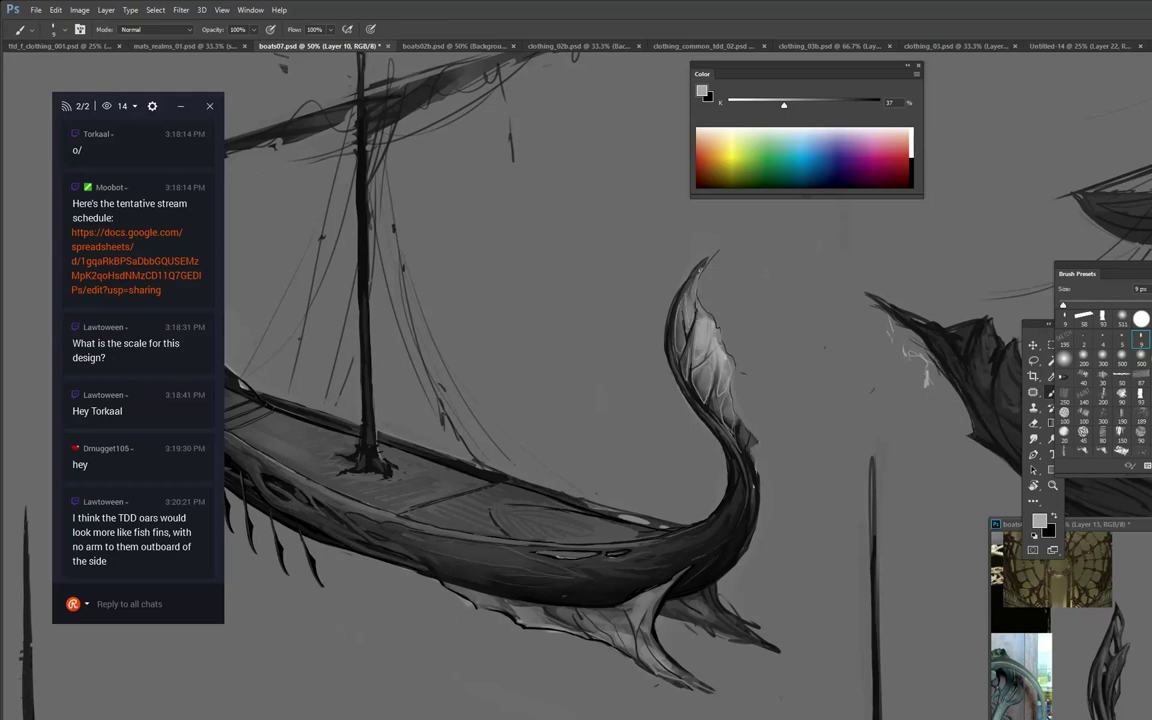
# Draw fine veins on the near bottom fin in 37% grey and darken its root in sampled black.
pyautogui.moveTo(601, 364); pyautogui.dragTo(705, 226)
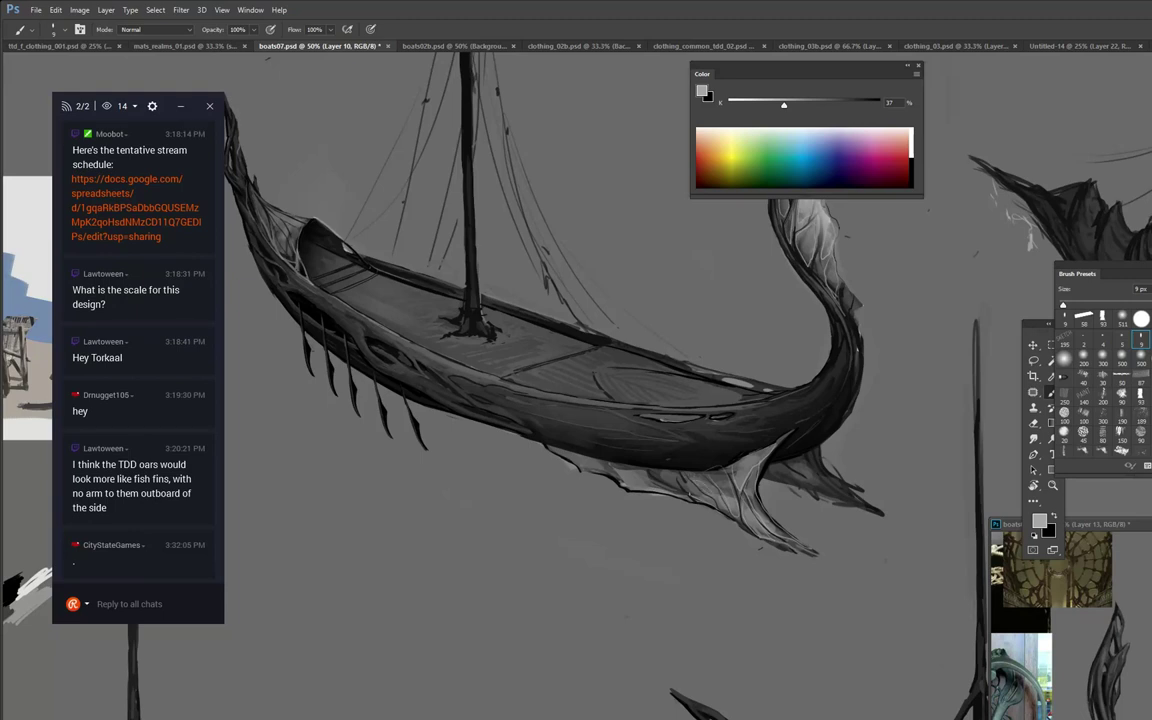
pyautogui.moveTo(786, 469); pyautogui.dragTo(759, 457)
pyautogui.keyDown('alt'); pyautogui.click(625, 418); pyautogui.keyUp('alt')
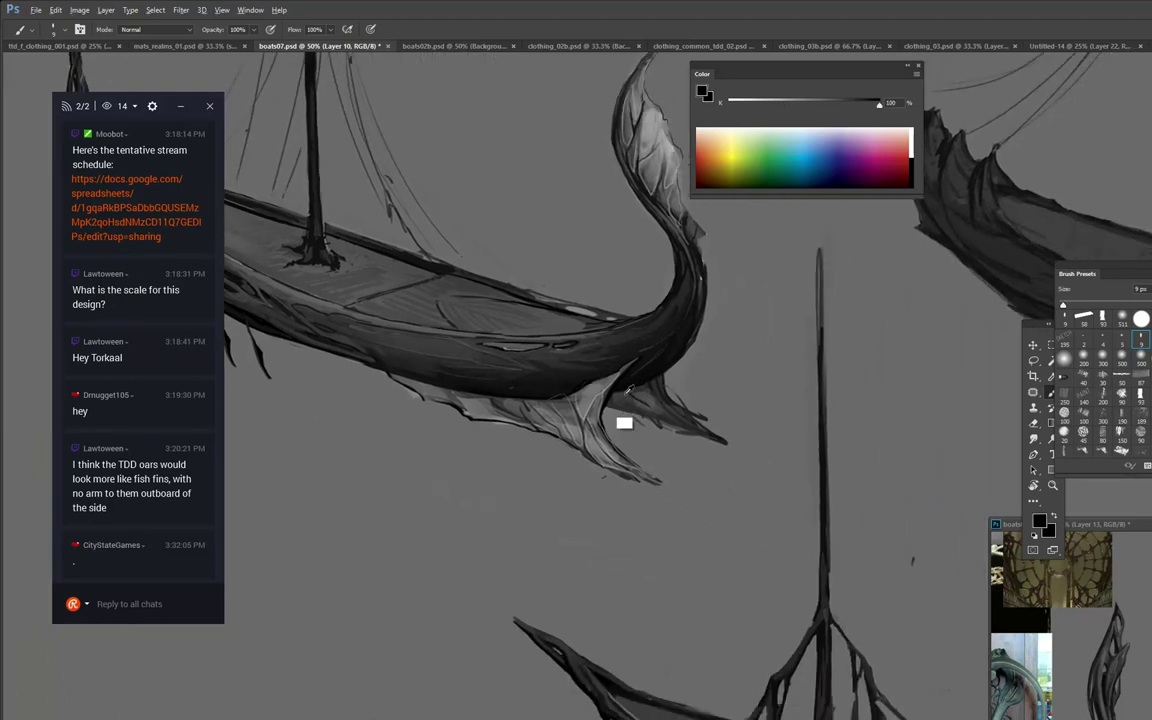
pyautogui.keyDown('alt'); pyautogui.click(603, 437); pyautogui.keyUp('alt')
# Lighten the far bottom fin by painting over it in sampled 61% grey.
pyautogui.rightClick(707, 396)
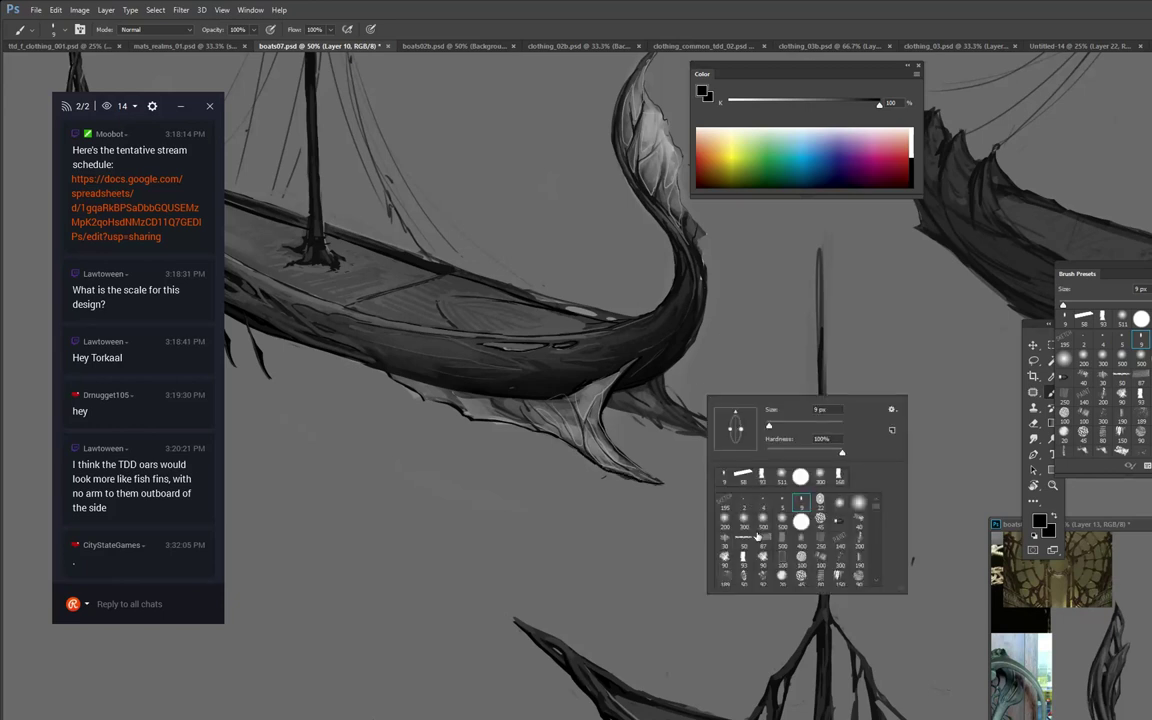
pyautogui.keyDown('alt'); pyautogui.click(708, 383); pyautogui.keyUp('alt')
pyautogui.moveTo(640, 392)
pyautogui.mouseDown()
pyautogui.moveTo(697, 429)
pyautogui.moveTo(678, 411)
pyautogui.moveTo(710, 424)
pyautogui.moveTo(636, 418)
pyautogui.moveTo(708, 427)
pyautogui.mouseUp()
pyautogui.keyDown('alt'); pyautogui.click(593, 391); pyautogui.keyUp('alt')
pyautogui.keyDown('alt'); pyautogui.click(677, 403); pyautogui.keyUp('alt')
pyautogui.press('.')
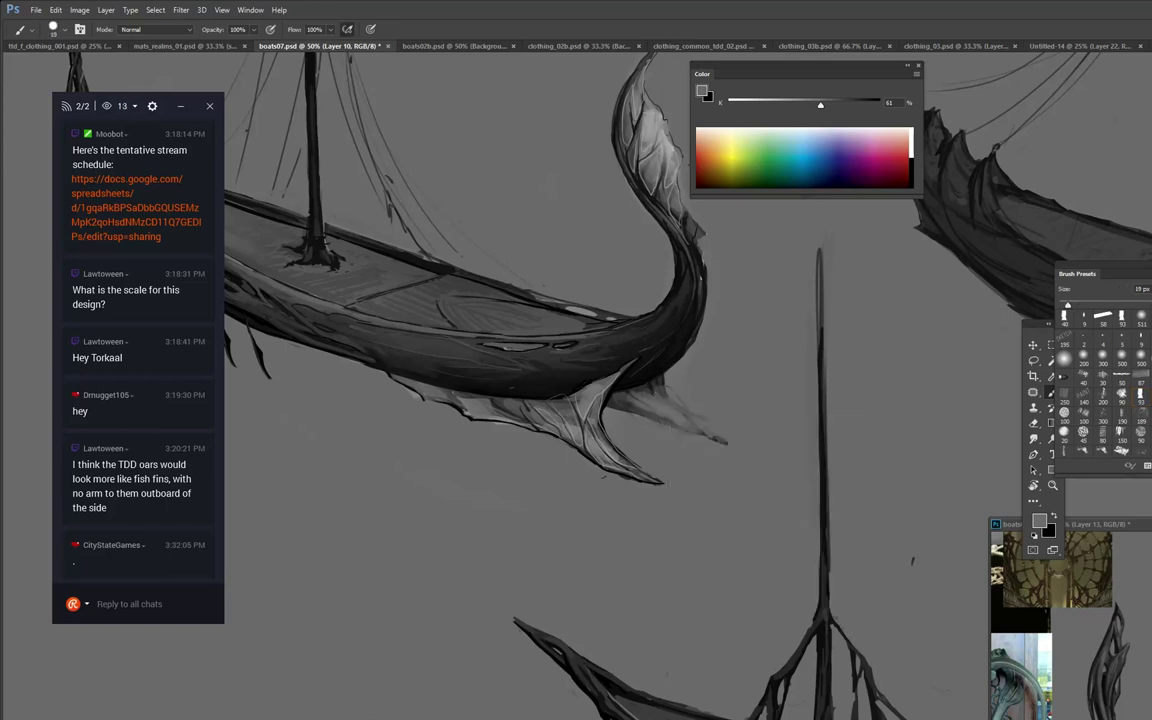
# Redraw the far bottom fin's dark edges and veins in sampled 96% grey with a 19 px brush.
pyautogui.keyDown('alt'); pyautogui.click(672, 364); pyautogui.keyUp('alt')
pyautogui.moveTo(663, 389); pyautogui.dragTo(696, 420)
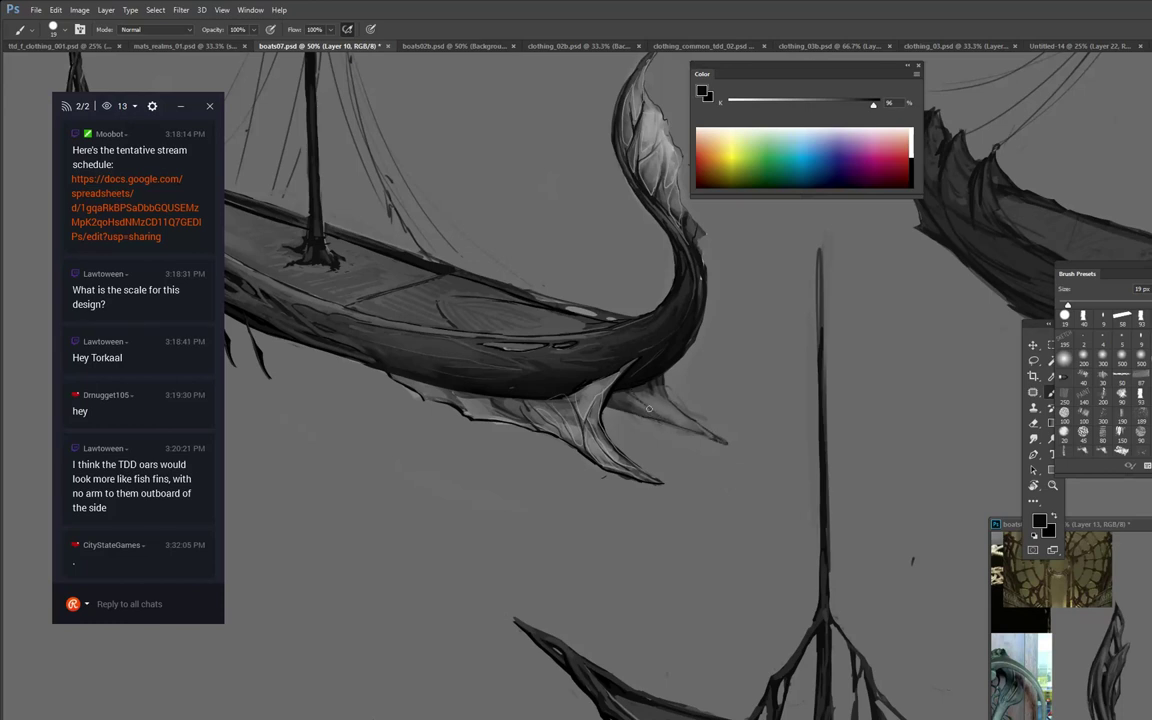
pyautogui.moveTo(587, 350); pyautogui.dragTo(630, 386)
pyautogui.press('r')
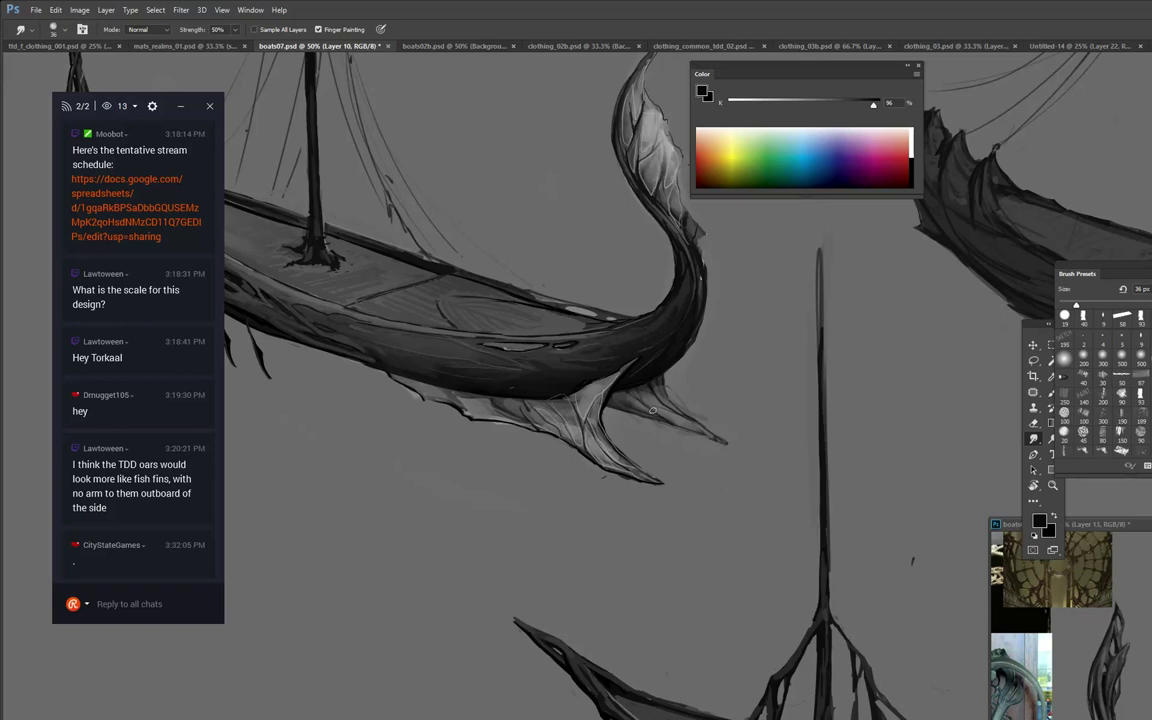
# Touch up the far bottom fin's root and lower edge in sampled 60% and 92% greys.
pyautogui.press('b')
pyautogui.keyDown('alt'); pyautogui.click(605, 365); pyautogui.keyUp('alt')
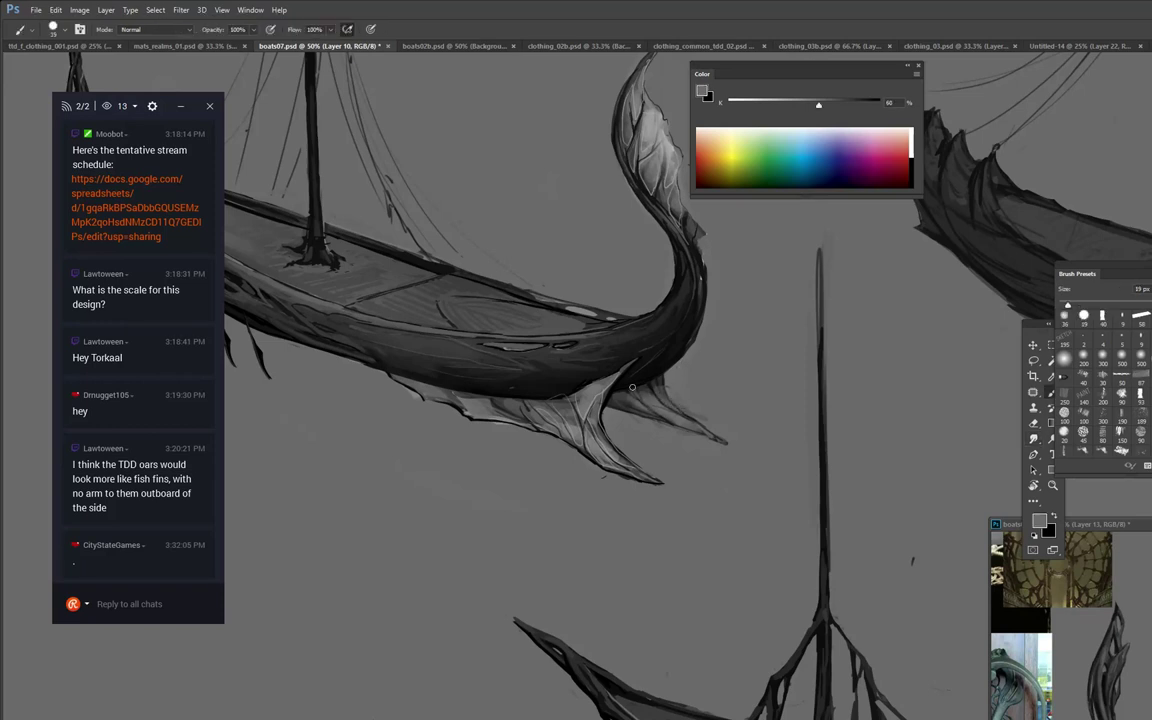
pyautogui.moveTo(803, 271)
pyautogui.mouseDown()
pyautogui.moveTo(918, 386)
pyautogui.moveTo(981, 410)
pyautogui.mouseUp()
pyautogui.keyDown('alt'); pyautogui.click(626, 411); pyautogui.keyUp('alt')
pyautogui.moveTo(676, 423); pyautogui.dragTo(640, 412)
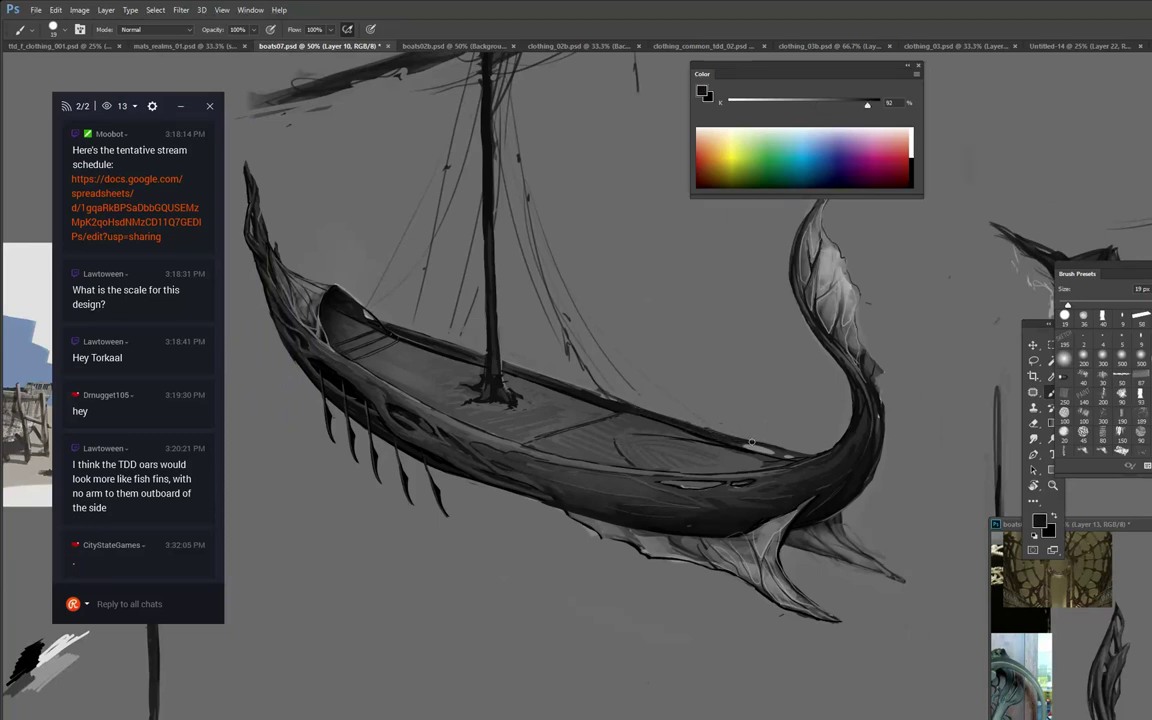
# Clean up the outer edge of the far gunwale behind the mast with the sampled 62% background grey.
pyautogui.keyDown('alt'); pyautogui.click(680, 408); pyautogui.keyUp('alt')
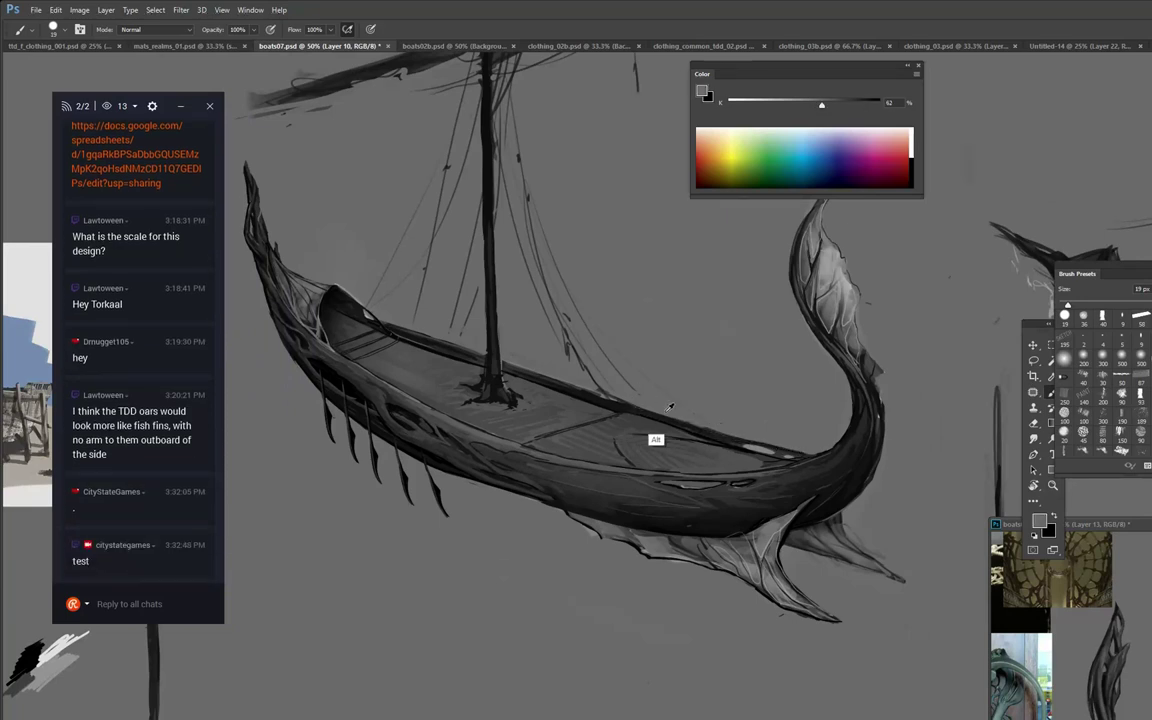
pyautogui.keyDown('alt'); pyautogui.click(723, 418); pyautogui.keyUp('alt')
pyautogui.moveTo(644, 409); pyautogui.dragTo(723, 432)
pyautogui.keyDown('alt'); pyautogui.click(674, 403); pyautogui.keyUp('alt')
pyautogui.moveTo(608, 394); pyautogui.dragTo(718, 432)
pyautogui.moveTo(654, 406)
pyautogui.mouseDown()
pyautogui.moveTo(787, 291)
pyautogui.moveTo(738, 309)
pyautogui.mouseUp()
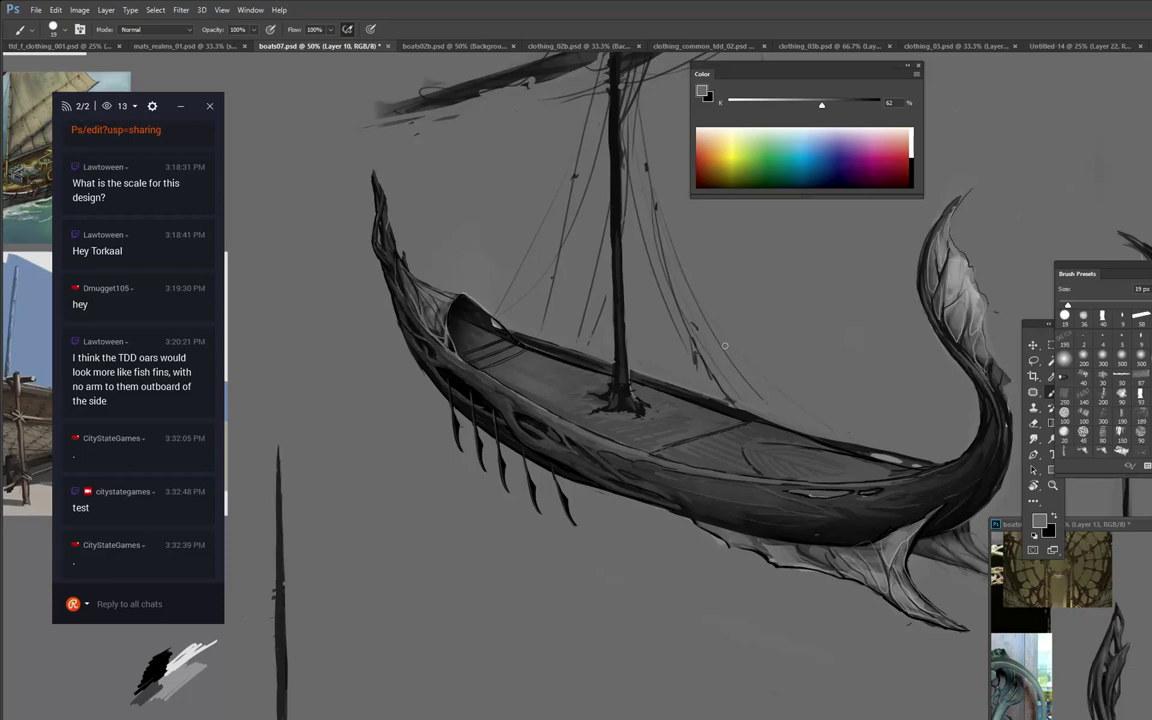
pyautogui.moveTo(718, 358); pyautogui.dragTo(701, 306)
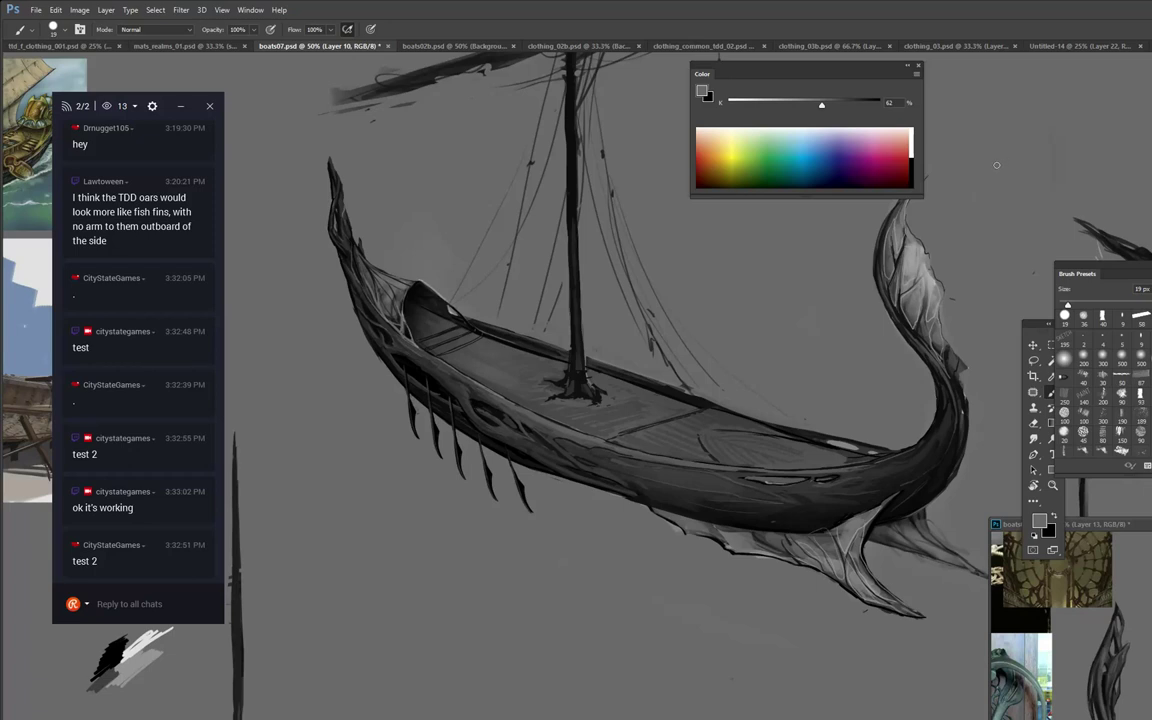
# Shade the base of the mast in sampled 86% grey with the 58 px flat brush.
pyautogui.click(1140, 318)
pyautogui.keyDown('alt'); pyautogui.click(580, 382); pyautogui.keyUp('alt')
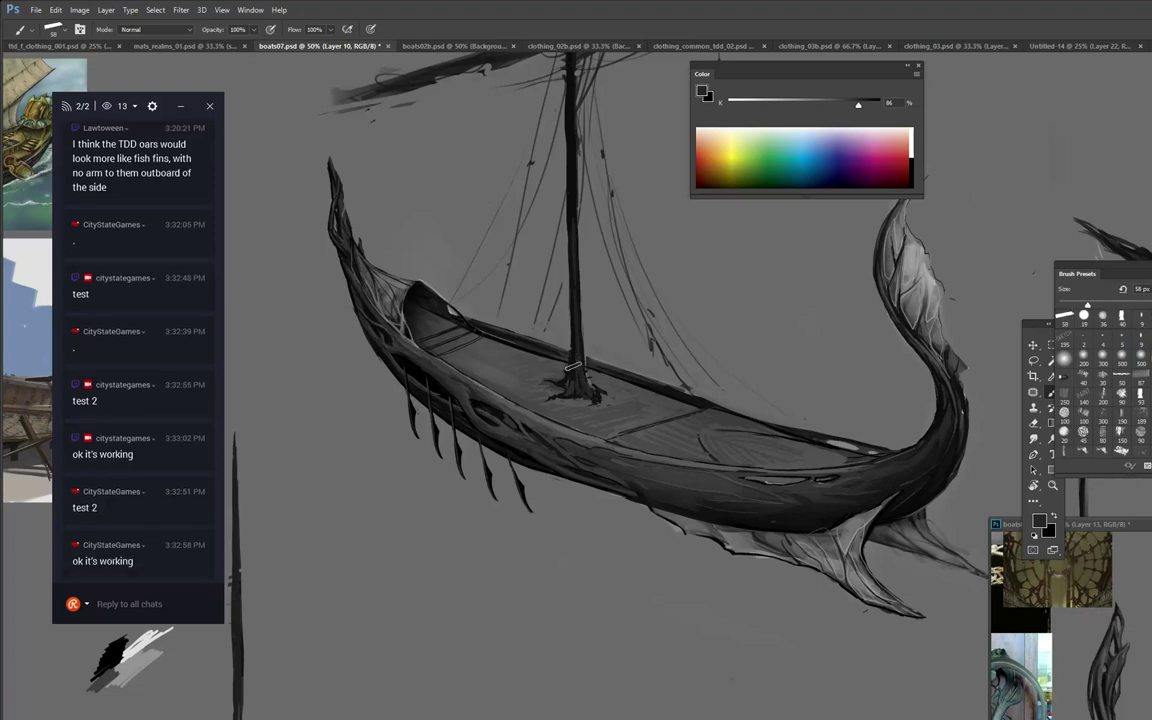
pyautogui.scroll(3, 558, 426)
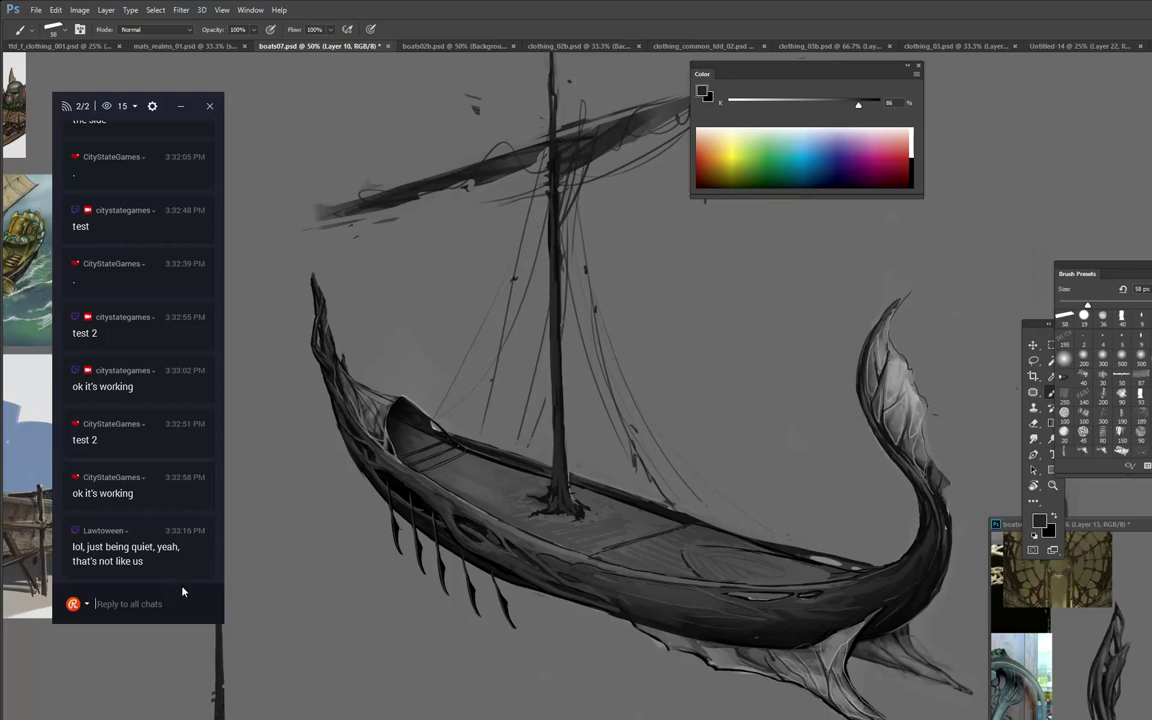
# Reply "its a chill day" in the stream chat.
pyautogui.write('its a chill day')
pyautogui.press('Return')
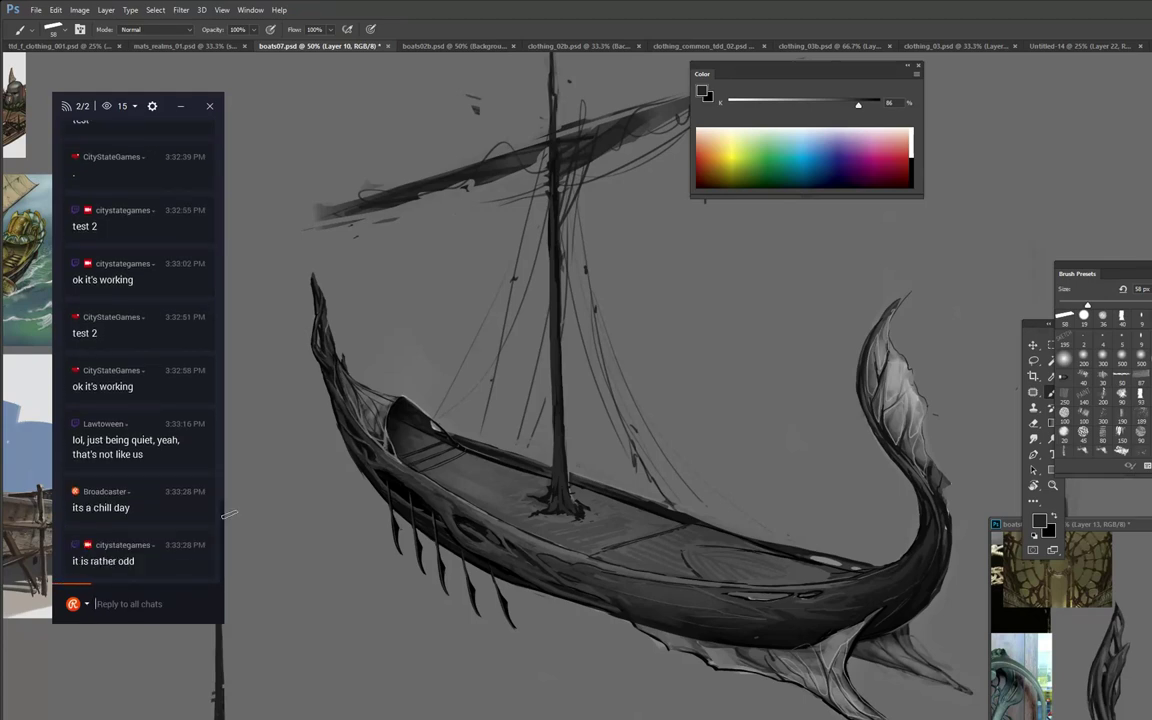
# Review the whole sheet of boat sketches, comparing the refined upper boat with the other hull designs.
pyautogui.write('zz')
pyautogui.keyDown('alt'); pyautogui.click(681, 378); pyautogui.keyUp('alt')
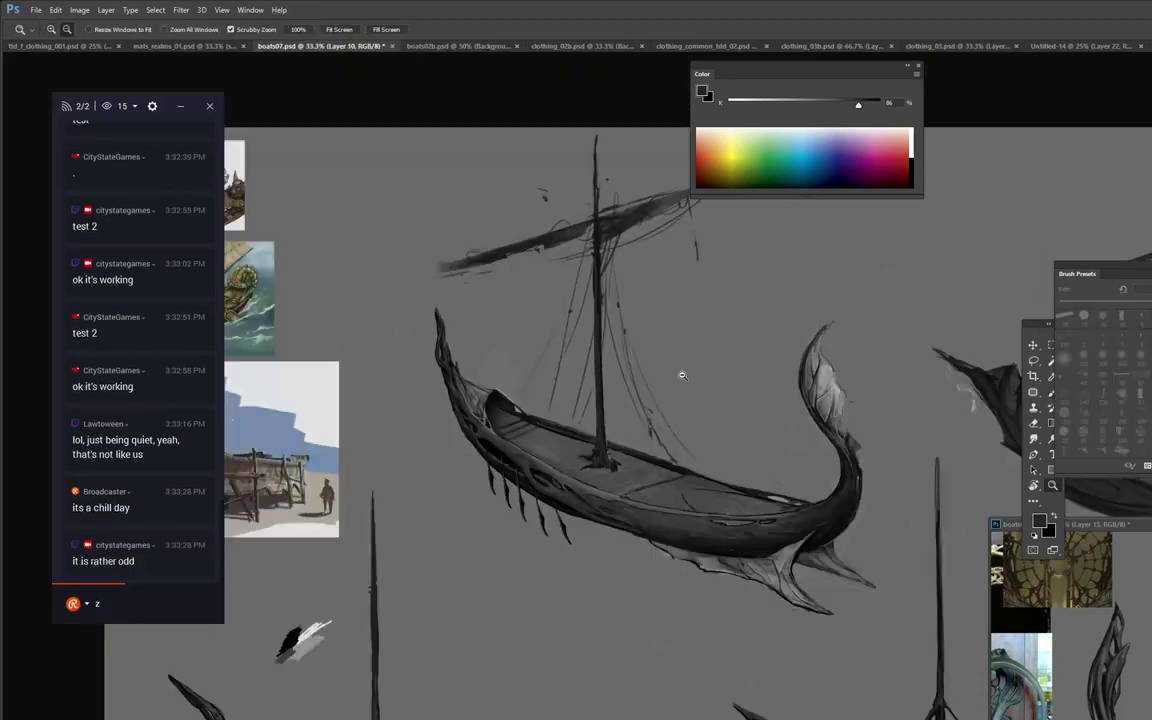
pyautogui.keyDown('alt'); pyautogui.click(515, 481); pyautogui.keyUp('alt')
pyautogui.keyDown('alt'); pyautogui.click(586, 561); pyautogui.keyUp('alt')
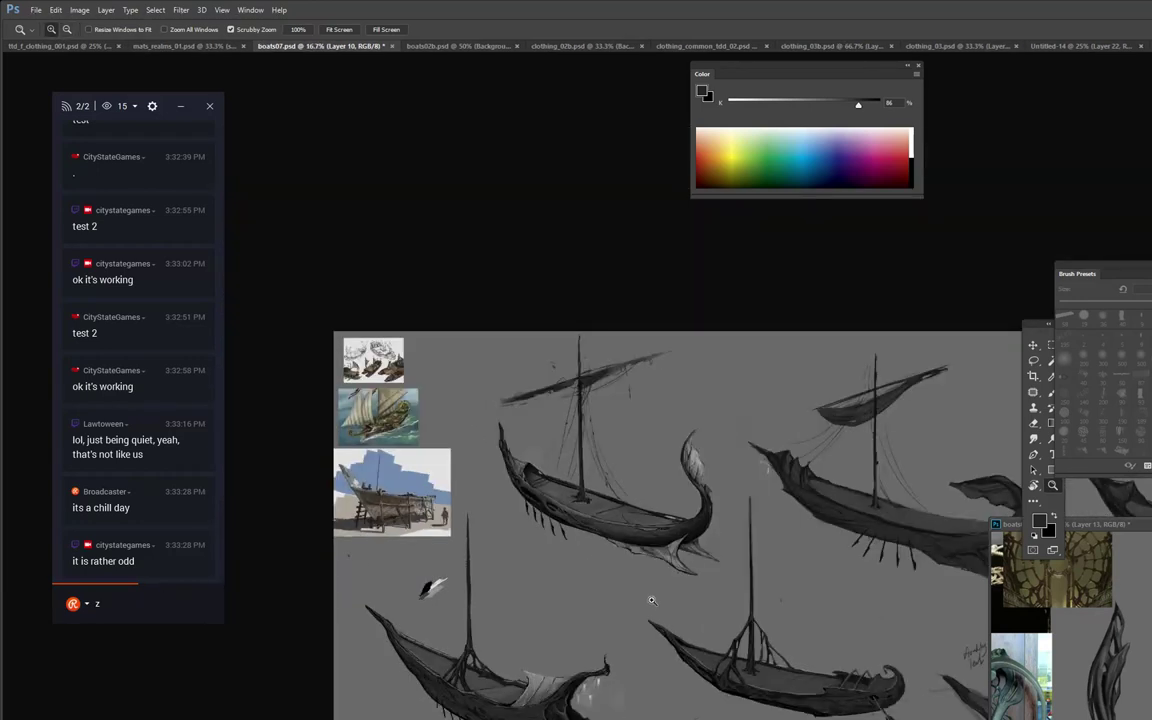
pyautogui.moveTo(648, 604); pyautogui.dragTo(506, 532)
pyautogui.moveTo(648, 537); pyautogui.dragTo(730, 573)
pyautogui.click(444, 415)
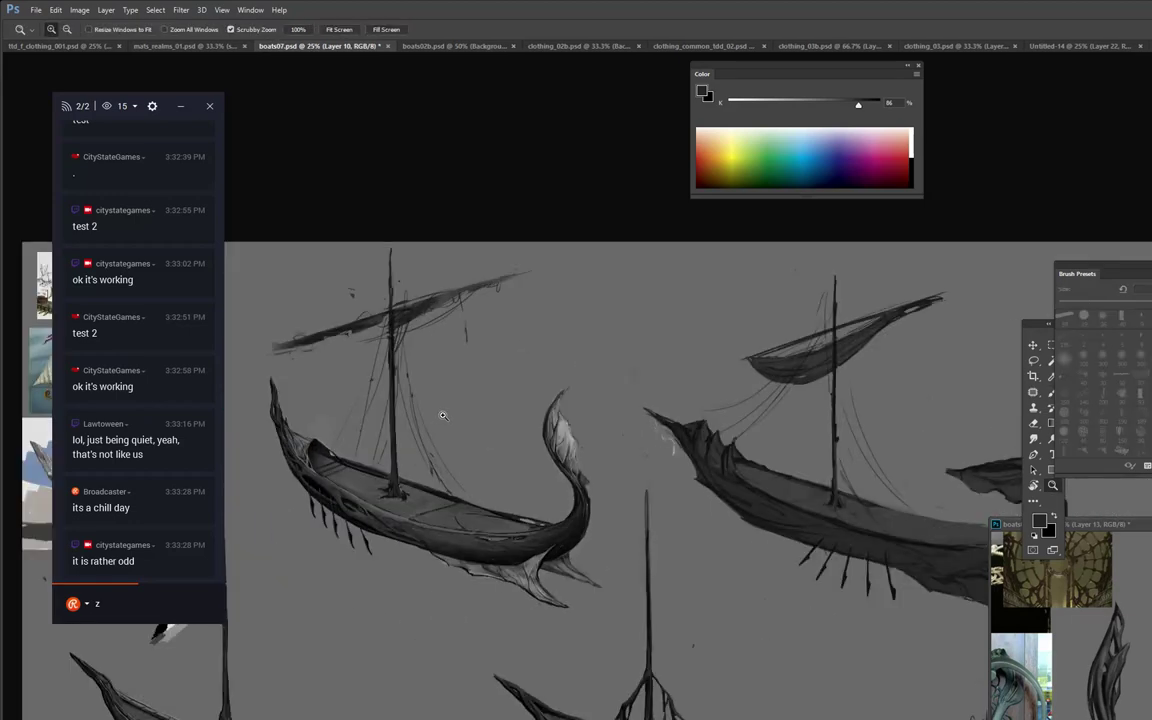
pyautogui.click(444, 415)
pyautogui.click(444, 415)
pyautogui.press('b')
pyautogui.moveTo(710, 453); pyautogui.dragTo(176, 455)
pyautogui.moveTo(596, 561); pyautogui.dragTo(576, 557)
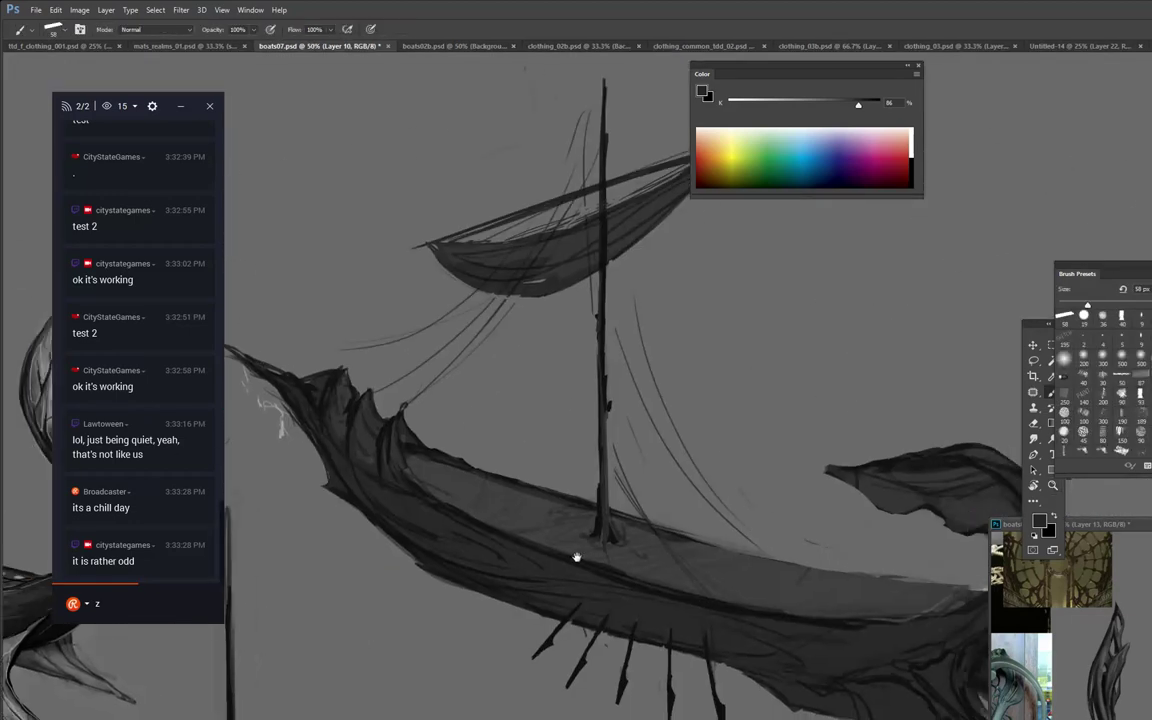
pyautogui.moveTo(301, 665); pyautogui.dragTo(945, 235)
pyautogui.moveTo(490, 635); pyautogui.dragTo(960, 487)
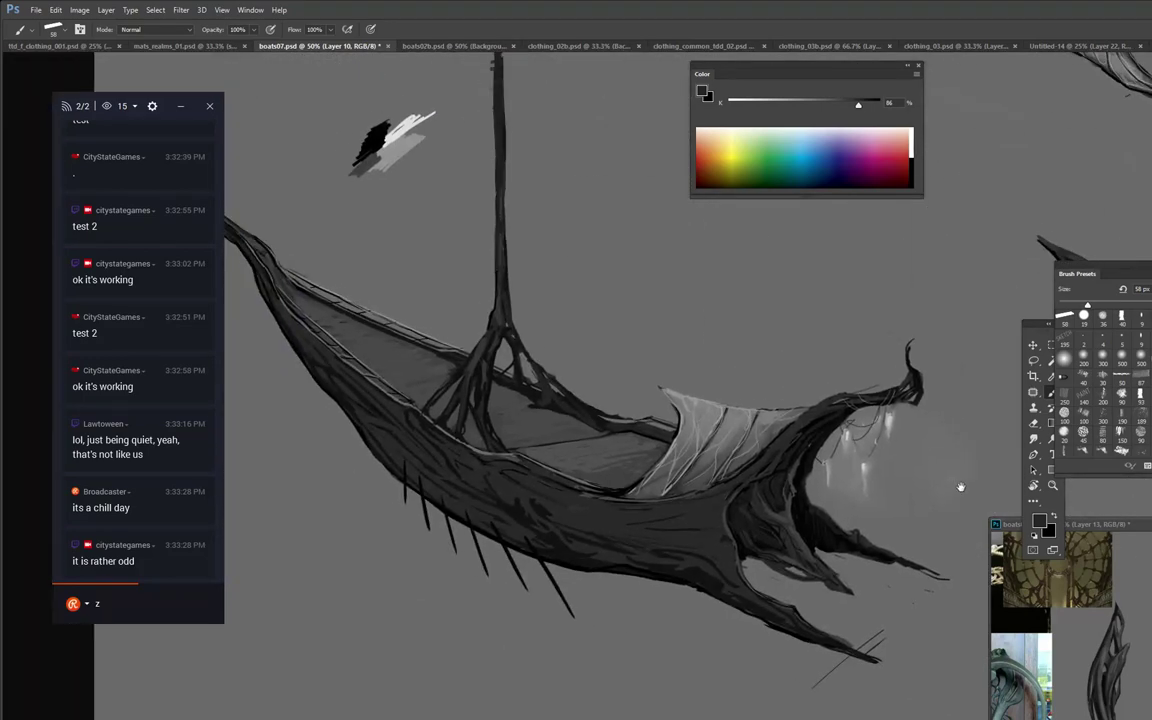
pyautogui.moveTo(588, 261); pyautogui.dragTo(877, 481)
pyautogui.moveTo(890, 235)
pyautogui.mouseDown()
pyautogui.moveTo(532, 620)
pyautogui.moveTo(398, 607)
pyautogui.mouseUp()
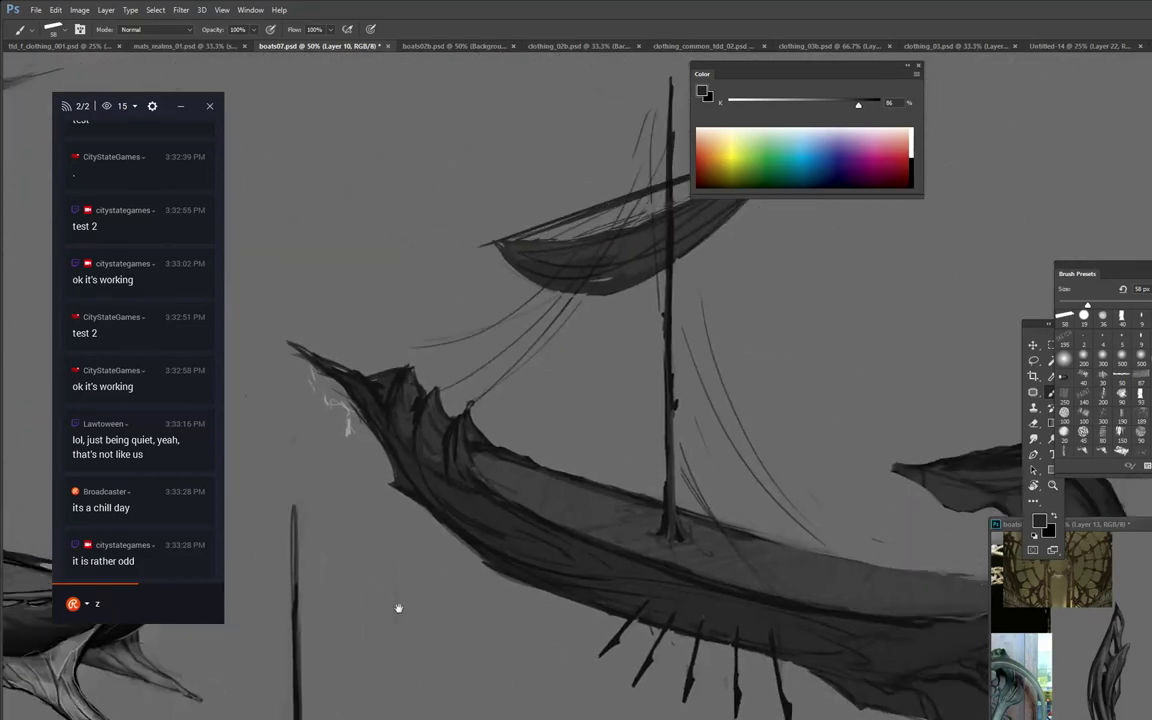
pyautogui.moveTo(490, 675)
pyautogui.mouseDown()
pyautogui.moveTo(390, 648)
pyautogui.moveTo(491, 637)
pyautogui.mouseUp()
# Save boats07.psd and bring the two upper boats into view together.
pyautogui.hotkey('ctrl', 's')
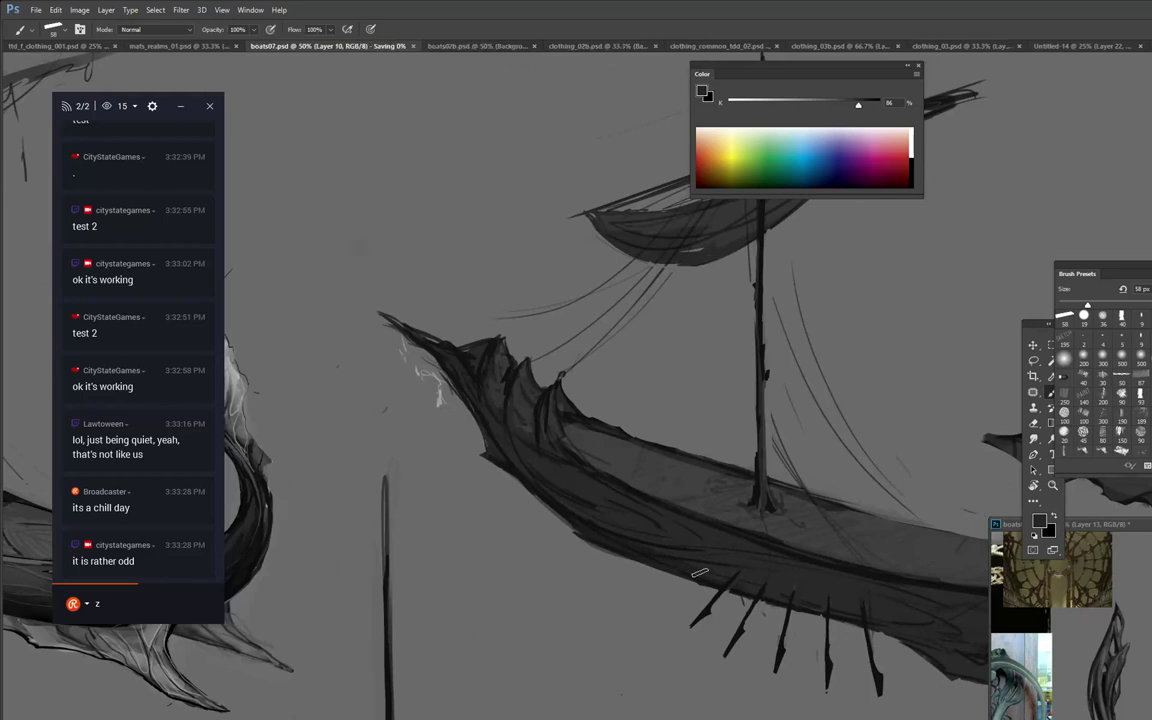
pyautogui.moveTo(659, 596); pyautogui.dragTo(813, 497)
pyautogui.press('z')
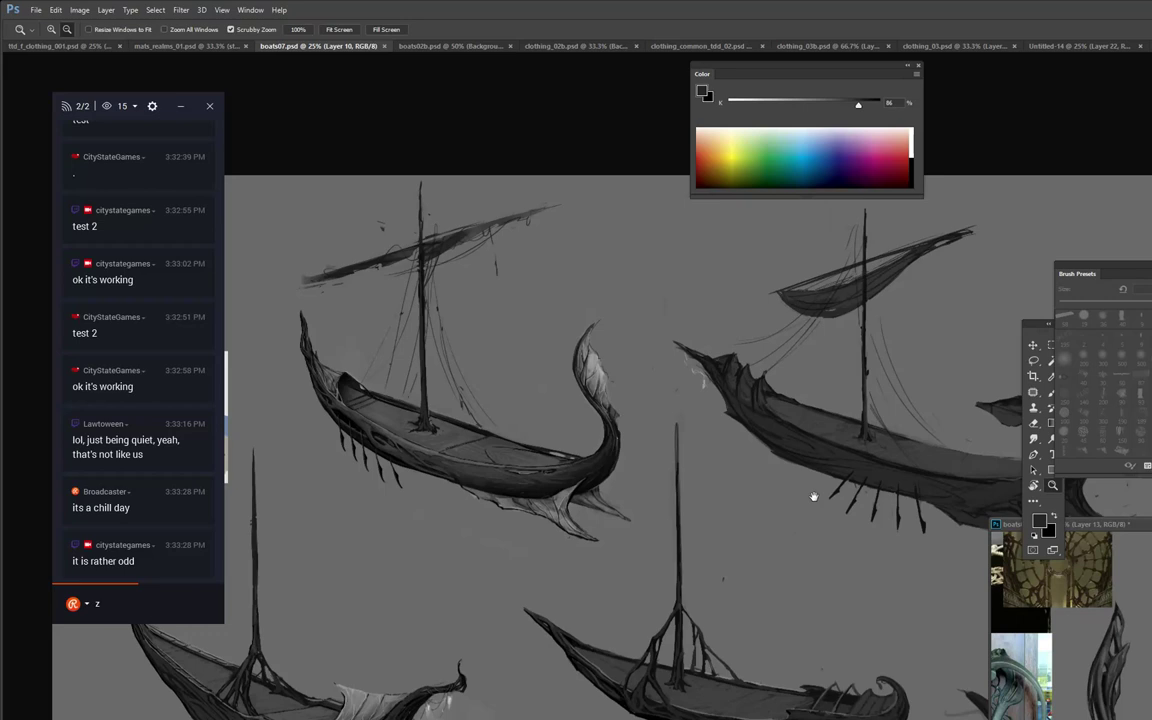
# Hide and reshow the grey shading to inspect the line sketch of the upper middle boat.
pyautogui.moveTo(813, 497); pyautogui.dragTo(193, 471)
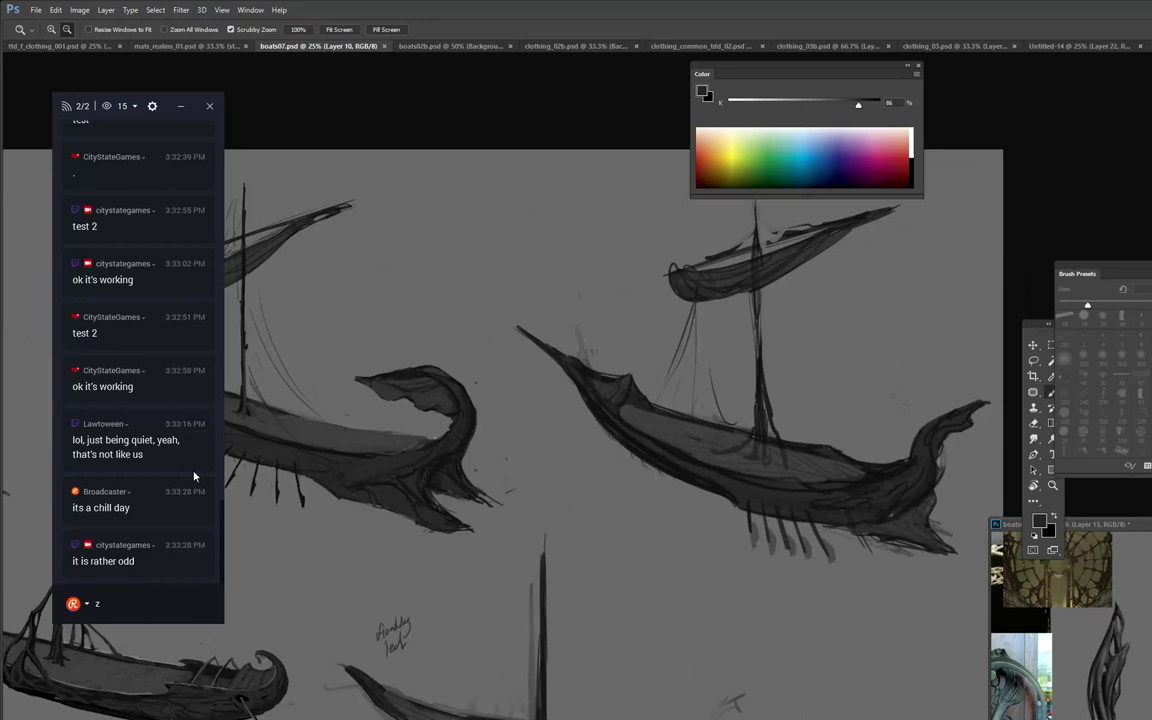
pyautogui.press('b')
pyautogui.moveTo(478, 522); pyautogui.dragTo(639, 557)
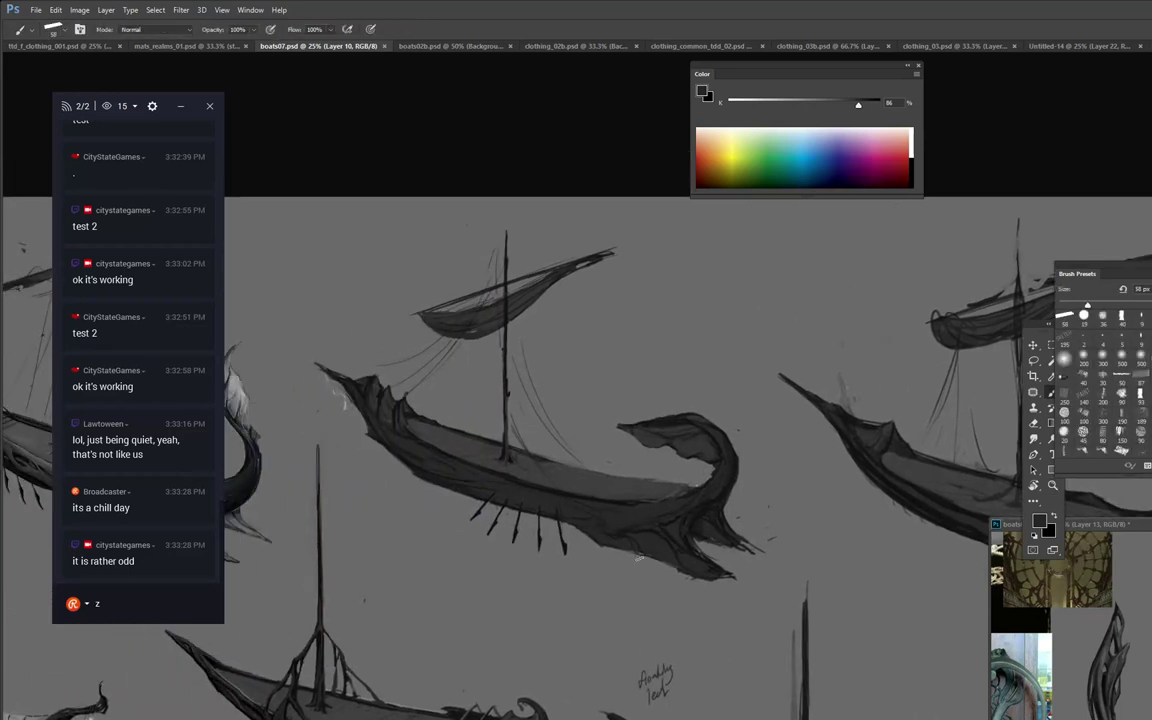
pyautogui.press('l')
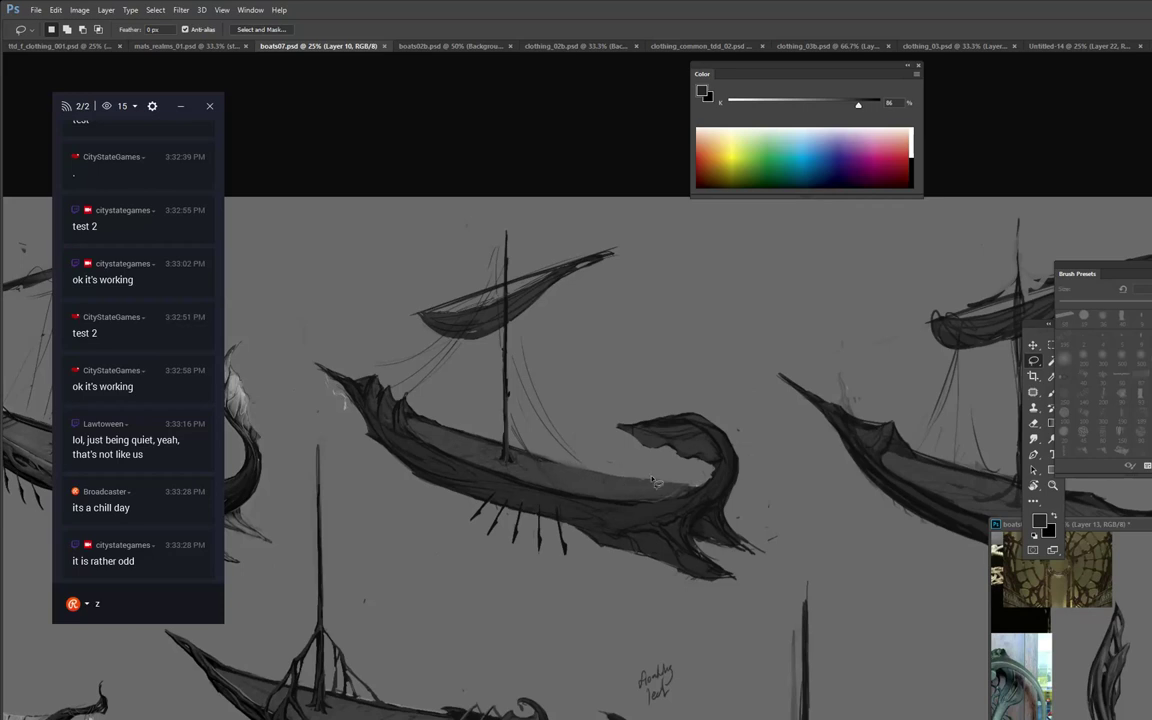
pyautogui.hotkey('ctrl', ',')
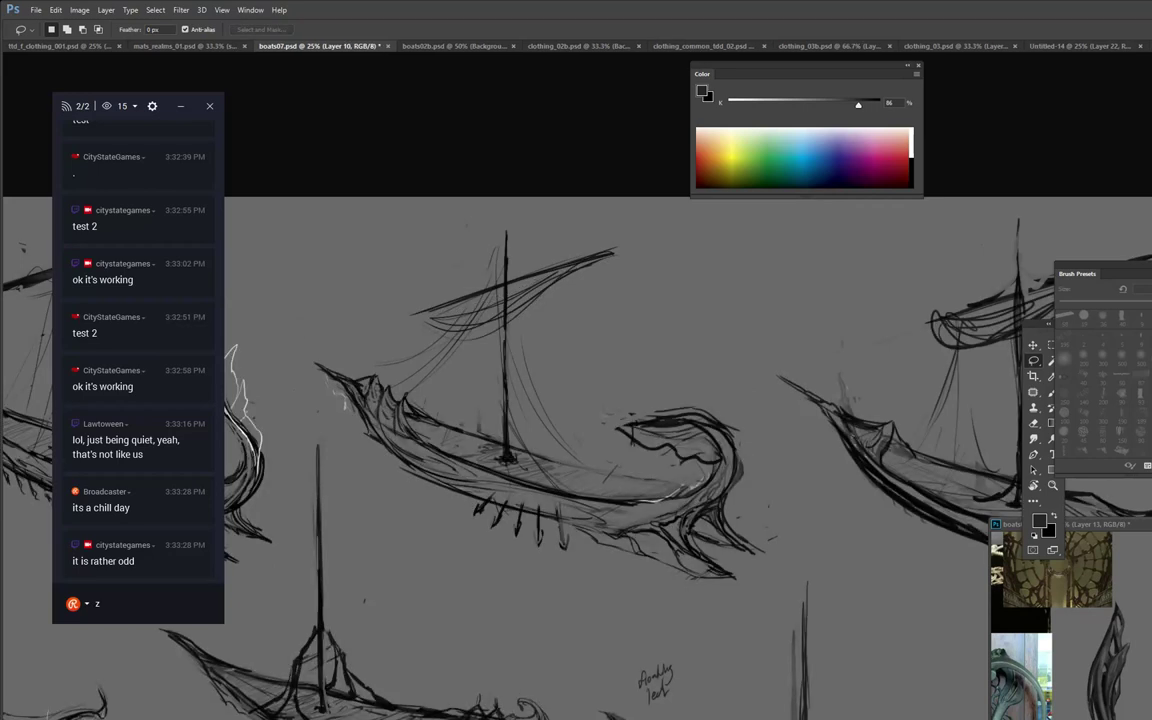
pyautogui.hotkey('ctrl', ',')
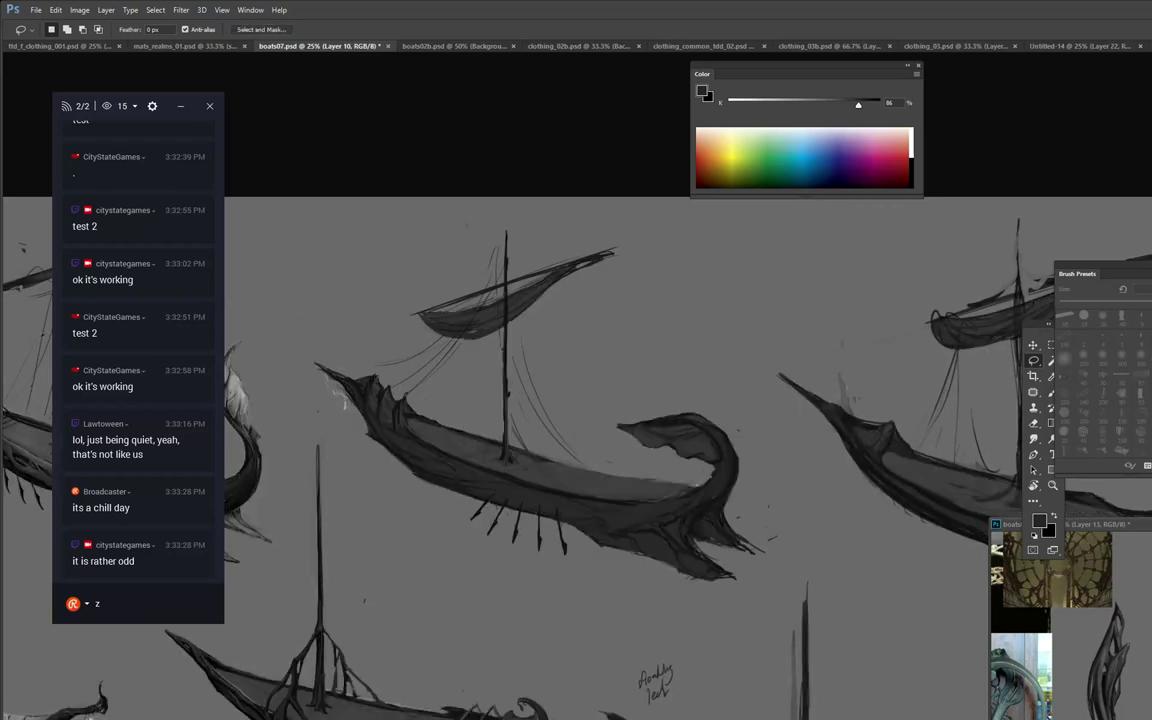
# Lasso the upper middle boat's deck and darken it toward the stern in black with a 500 px soft round brush.
pyautogui.moveTo(537, 457)
pyautogui.mouseDown()
pyautogui.moveTo(696, 492)
pyautogui.moveTo(599, 505)
pyautogui.moveTo(427, 445)
pyautogui.moveTo(410, 420)
pyautogui.moveTo(533, 456)
pyautogui.mouseUp()
pyautogui.hotkey('ctrl', 'd')
pyautogui.hotkey('ctrl', 'd')
pyautogui.press('b')
pyautogui.rightClick(670, 342)
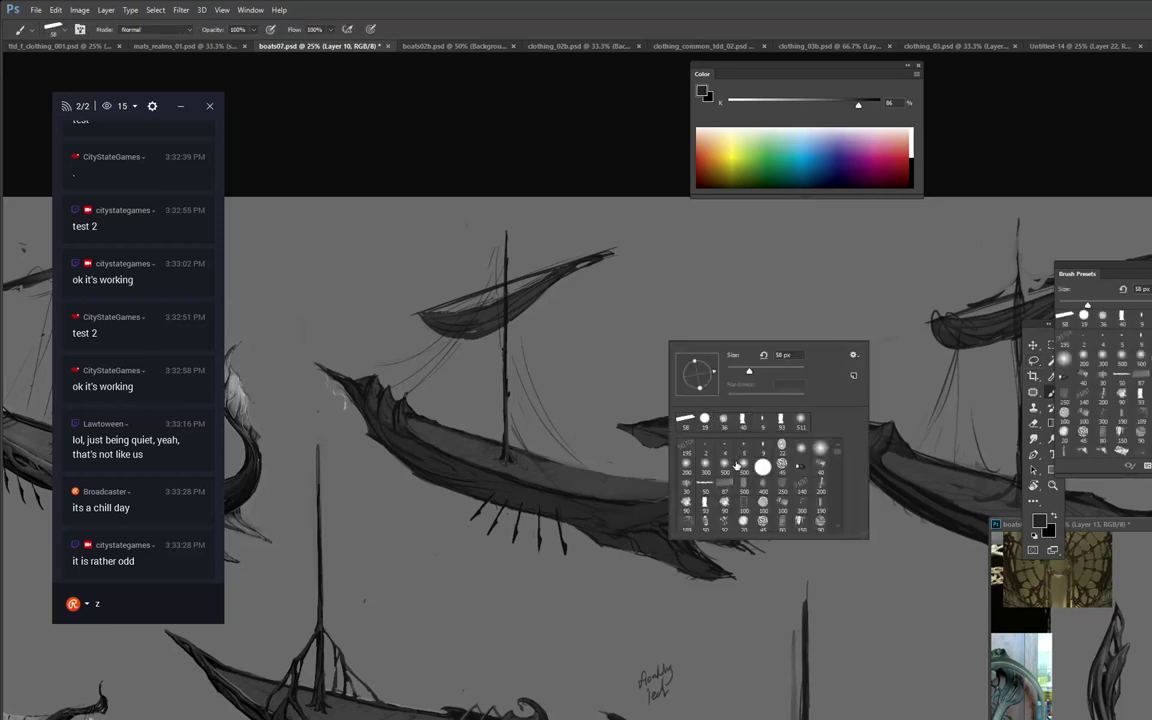
pyautogui.click(726, 469)
pyautogui.click(707, 284)
pyautogui.click(911, 169)
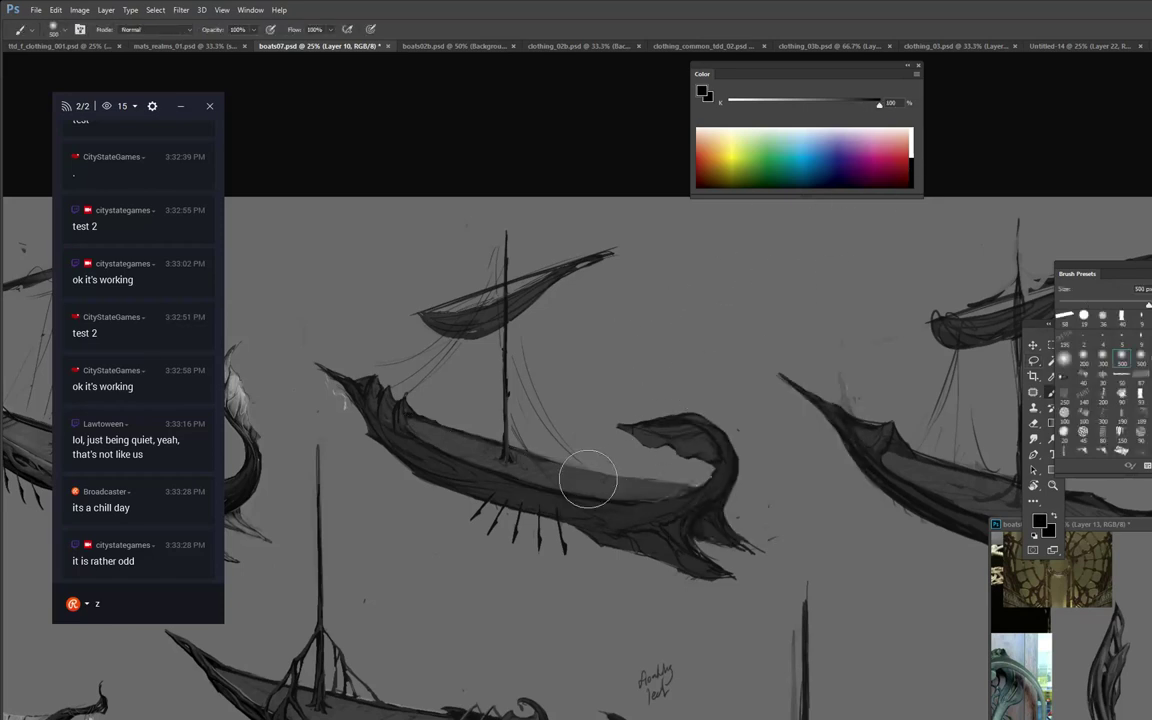
pyautogui.moveTo(556, 473)
pyautogui.mouseDown()
pyautogui.moveTo(679, 481)
pyautogui.moveTo(605, 475)
pyautogui.mouseUp()
pyautogui.moveTo(695, 469); pyautogui.dragTo(727, 487)
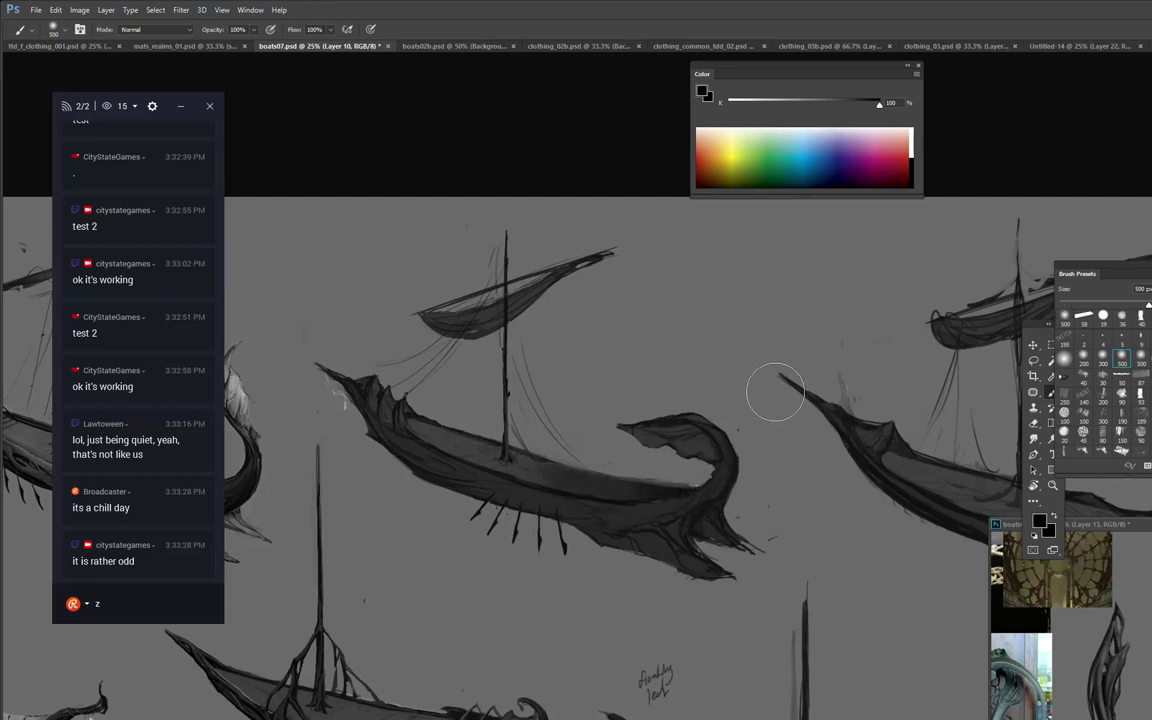
# Blend the deck shading with sampled 62% grey along the middle and stern and sampled 93% grey near the bow.
pyautogui.keyDown('alt'); pyautogui.click(457, 420); pyautogui.keyUp('alt')
pyautogui.moveTo(478, 446); pyautogui.dragTo(594, 480)
pyautogui.moveTo(522, 455); pyautogui.dragTo(580, 473)
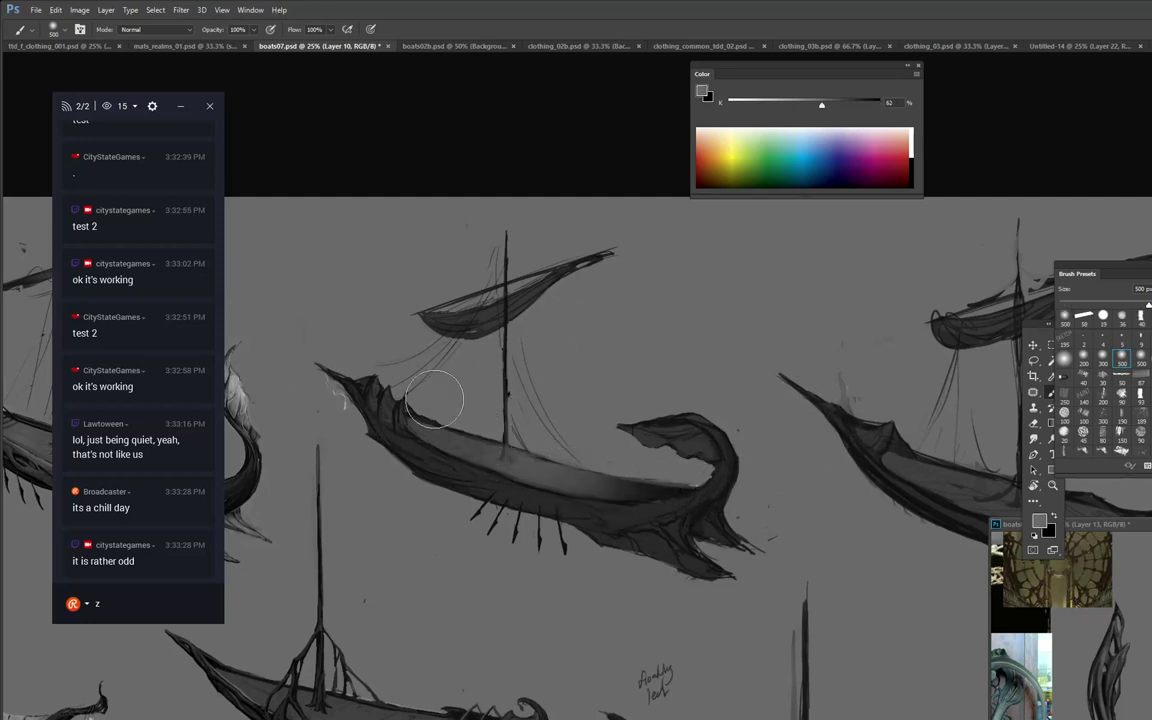
pyautogui.keyDown('alt'); pyautogui.click(400, 423); pyautogui.keyUp('alt')
pyautogui.moveTo(406, 412); pyautogui.dragTo(354, 385)
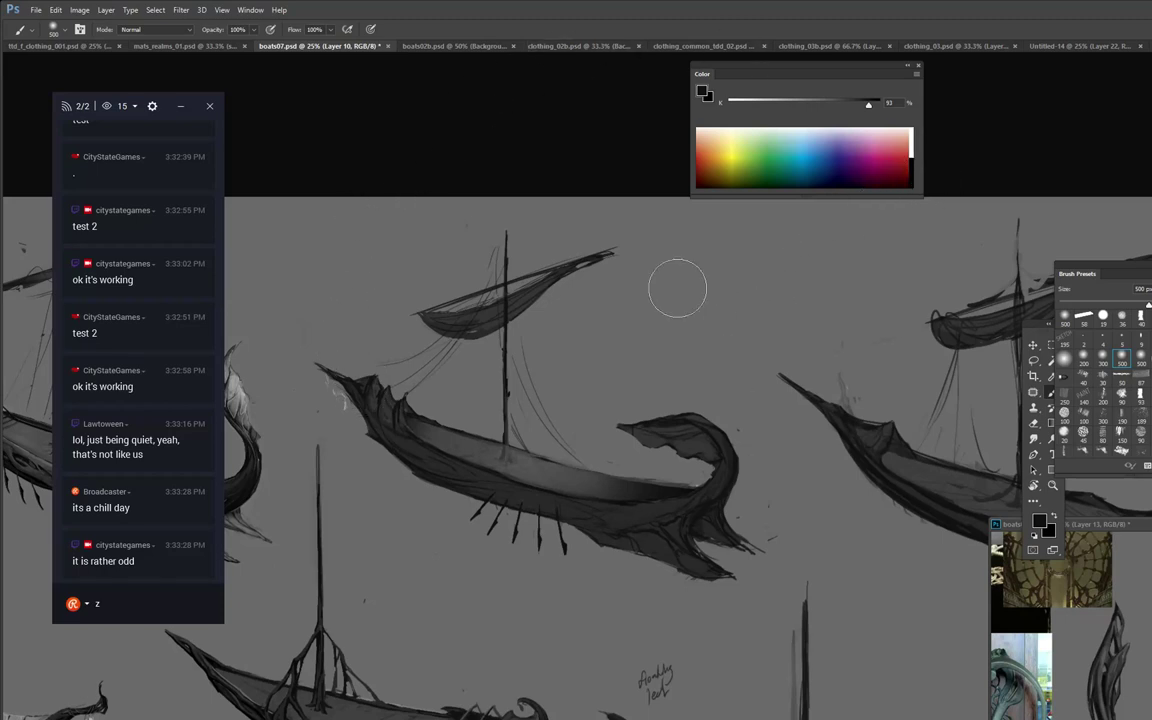
pyautogui.keyDown('alt'); pyautogui.click(597, 429); pyautogui.keyUp('alt')
pyautogui.moveTo(588, 458); pyautogui.dragTo(658, 480)
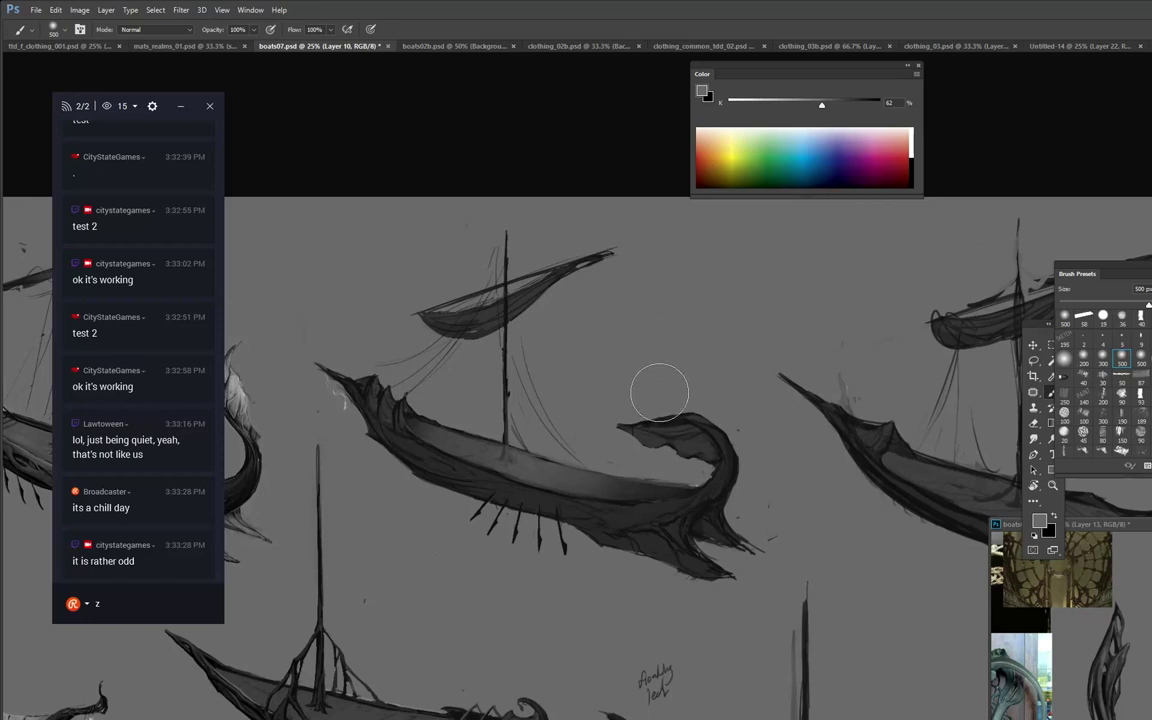
# Lasso the inner side of the curled stern and lighten it with soft 62% grey.
pyautogui.press('l')
pyautogui.moveTo(721, 464)
pyautogui.mouseDown()
pyautogui.moveTo(695, 428)
pyautogui.moveTo(644, 429)
pyautogui.moveTo(726, 435)
pyautogui.moveTo(708, 484)
pyautogui.moveTo(720, 464)
pyautogui.moveTo(705, 434)
pyautogui.moveTo(667, 437)
pyautogui.moveTo(682, 443)
pyautogui.moveTo(695, 432)
pyautogui.moveTo(637, 429)
pyautogui.moveTo(705, 424)
pyautogui.moveTo(744, 455)
pyautogui.moveTo(737, 434)
pyautogui.moveTo(649, 392)
pyautogui.moveTo(612, 425)
pyautogui.moveTo(658, 471)
pyautogui.moveTo(700, 476)
pyautogui.mouseUp()
pyautogui.hotkey('ctrl', 'd')
pyautogui.hotkey('ctrl', 'd')
pyautogui.press('b')
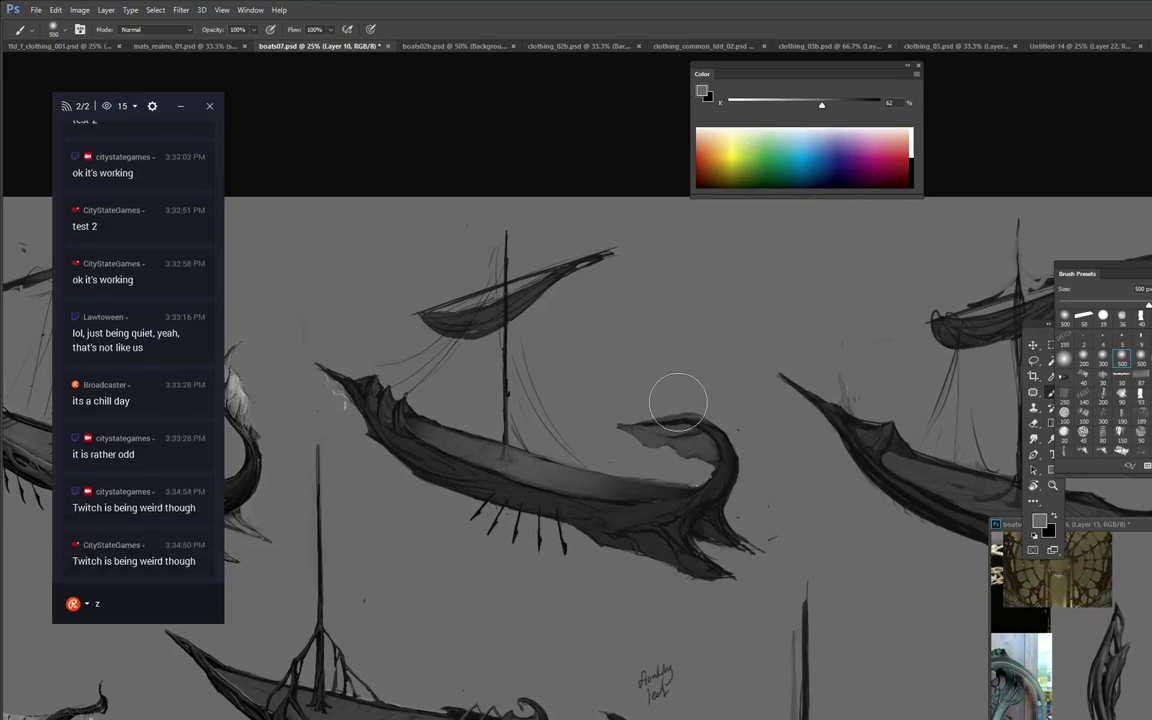
# Try light strokes inside the curled stern in 26% grey with the 40 px flat brush.
pyautogui.rightClick(758, 476)
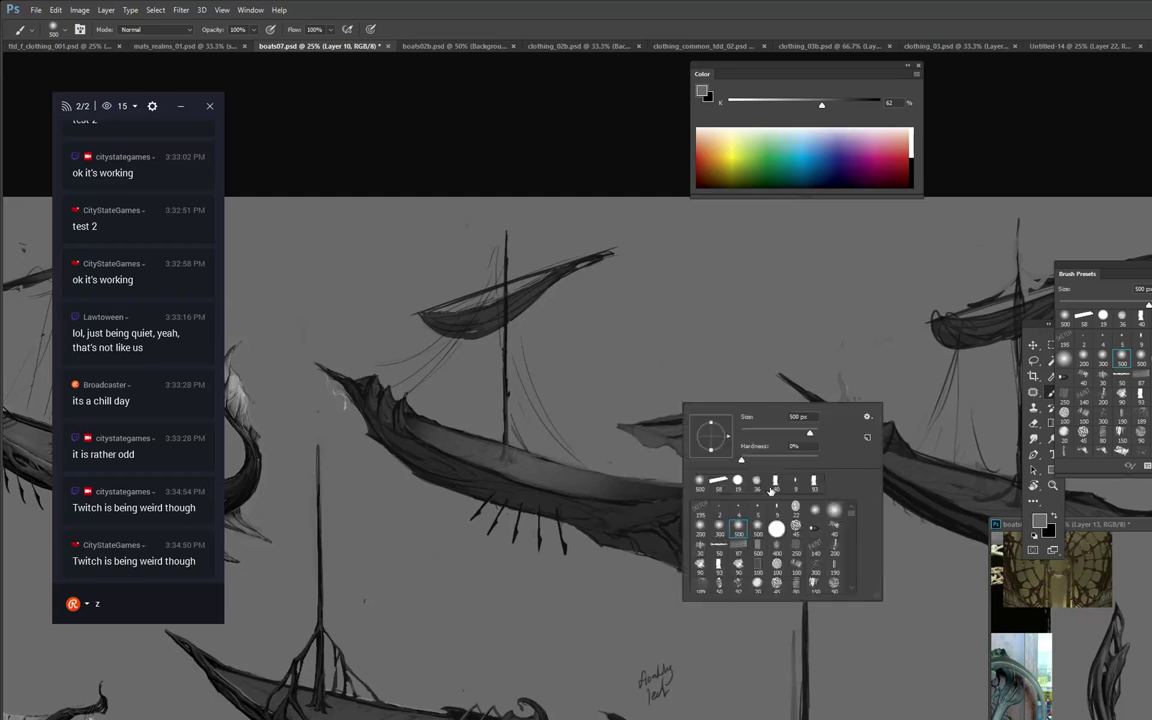
pyautogui.click(773, 484)
pyautogui.click(790, 114)
pyautogui.moveTo(790, 104); pyautogui.dragTo(771, 104)
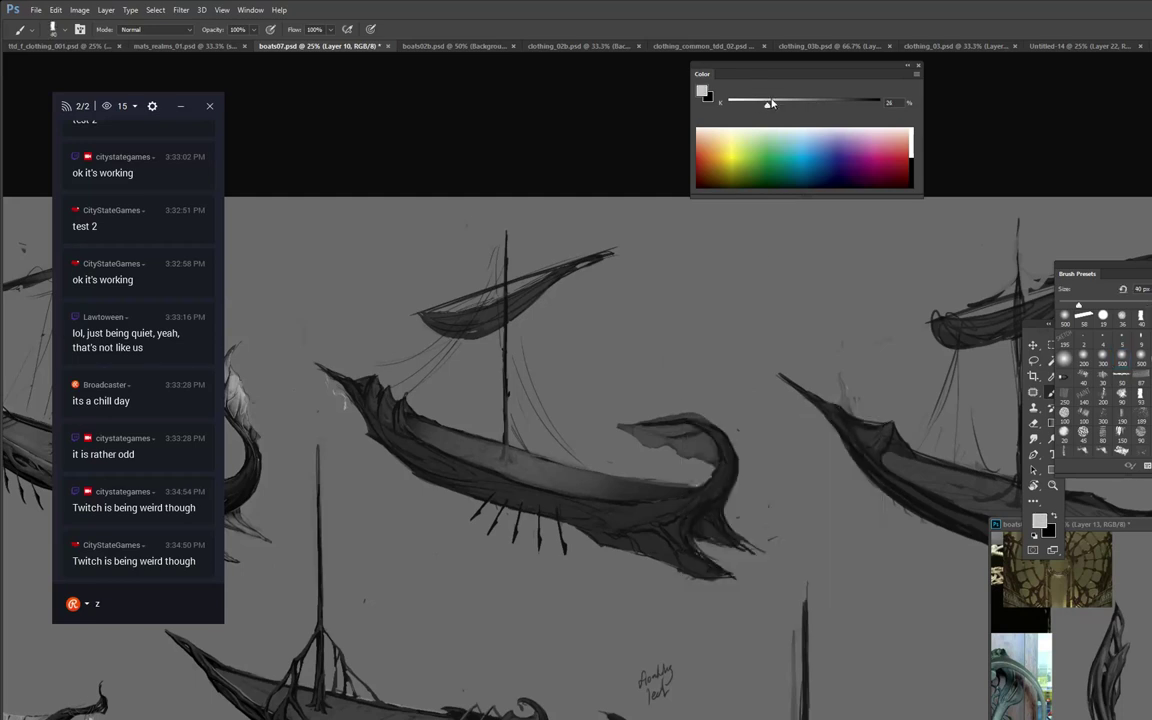
pyautogui.moveTo(658, 427)
pyautogui.mouseDown()
pyautogui.moveTo(690, 430)
pyautogui.moveTo(632, 428)
pyautogui.moveTo(675, 418)
pyautogui.mouseUp()
pyautogui.hotkey('ctrl', 'z')
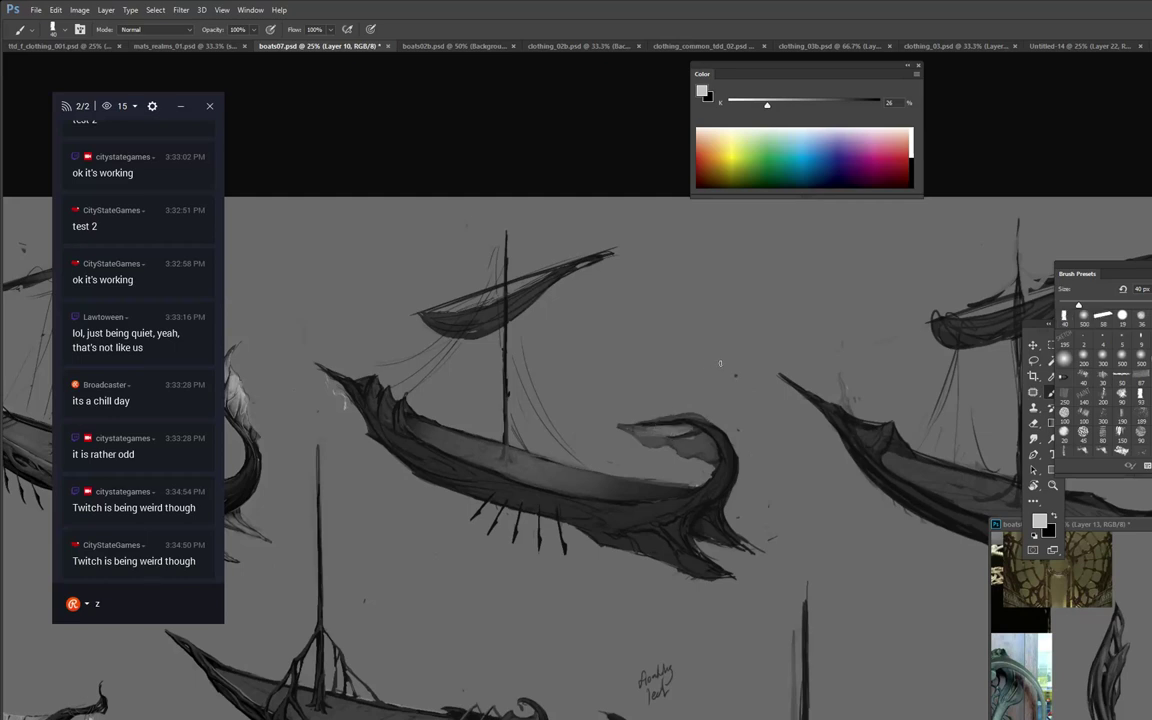
# Enlarge the flat brush to 88 px, undo the thinner highlight and repaint the curled stern's inner side in 26% grey.
pyautogui.rightClick(720, 363)
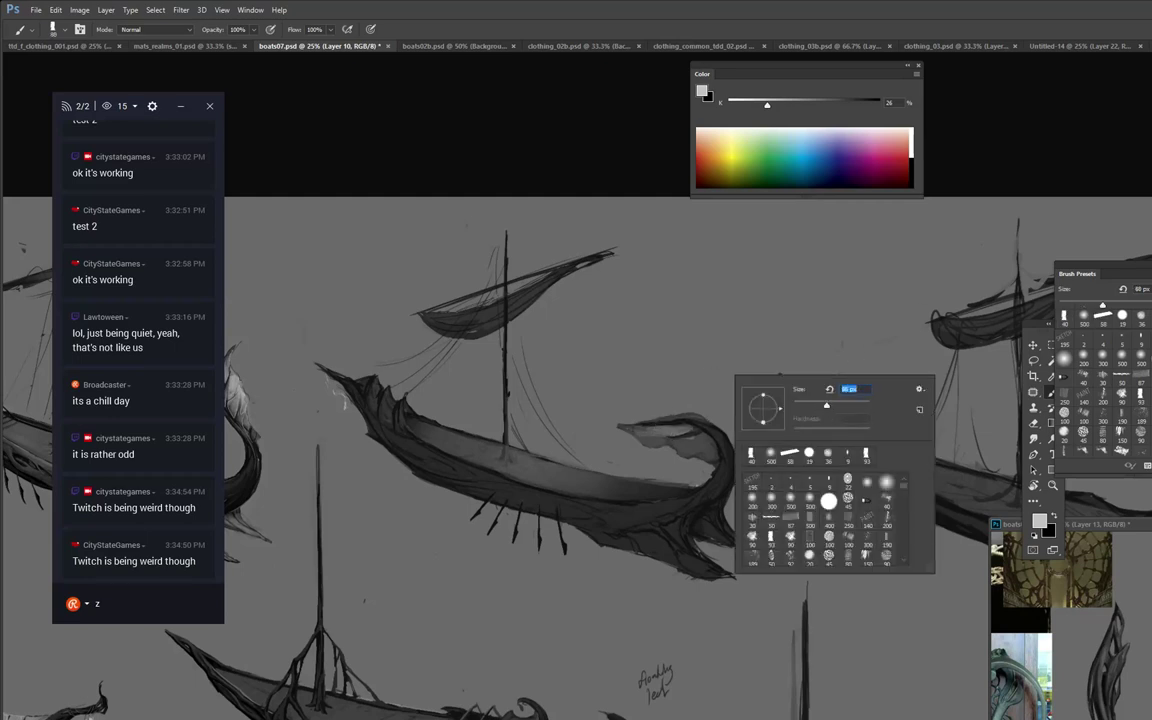
pyautogui.press('Escape')
pyautogui.hotkey('ctrl', 'z')
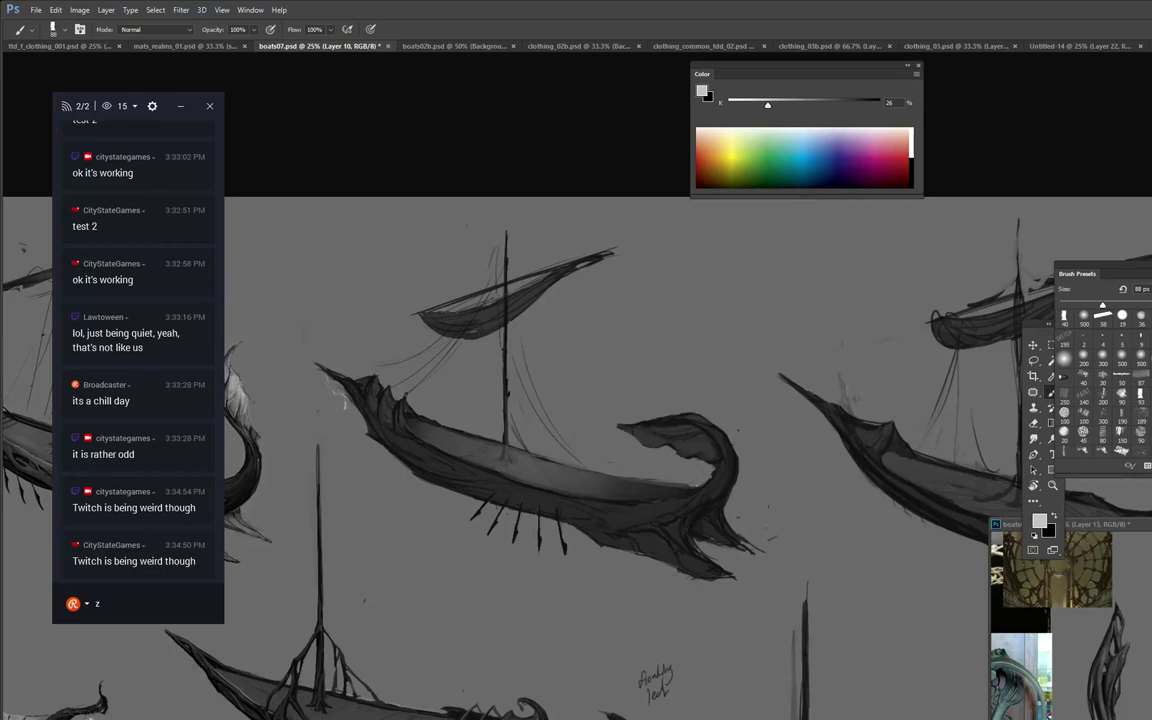
pyautogui.hotkey('ctrl', 'z')
pyautogui.moveTo(673, 425); pyautogui.dragTo(697, 427)
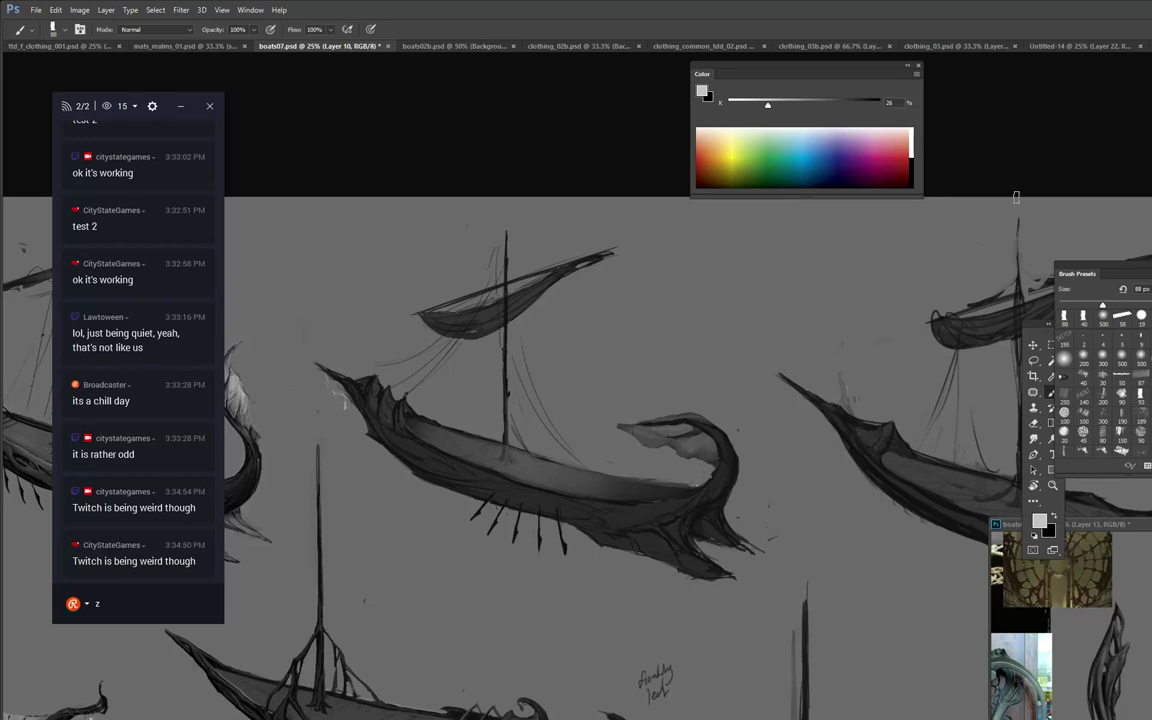
# Darken the pointed fins at the upper middle boat's bow in black with the 88 px flat brush.
pyautogui.press('z')
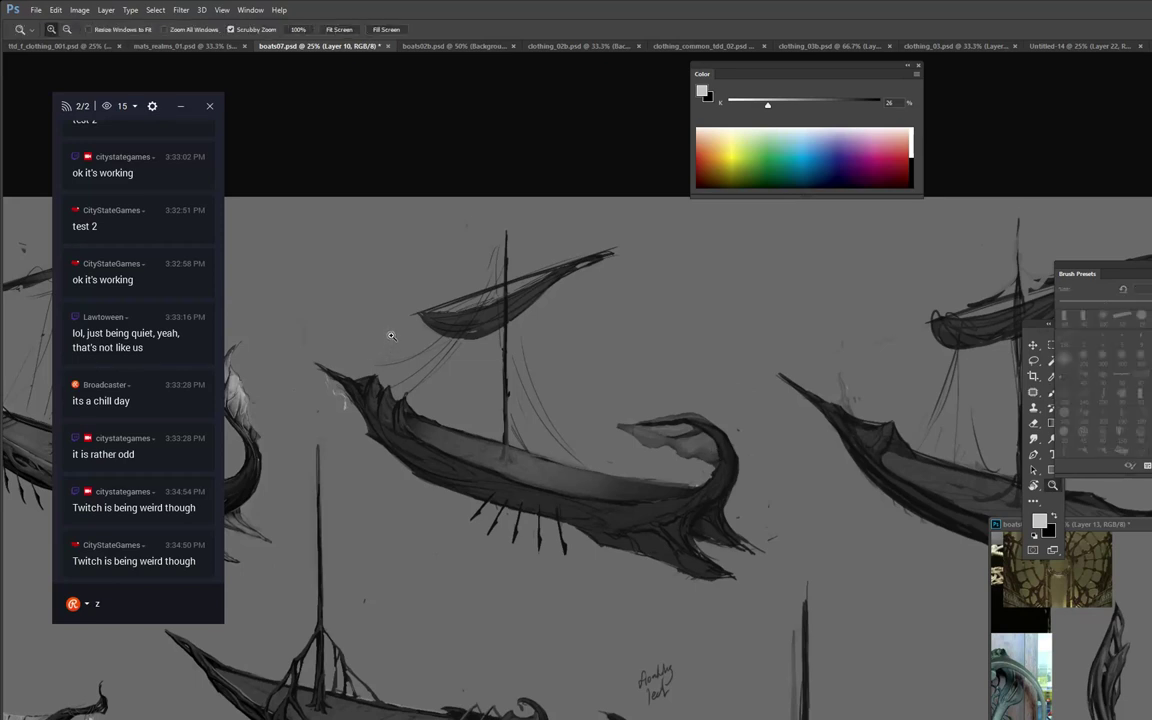
pyautogui.moveTo(394, 318); pyautogui.dragTo(507, 318)
pyautogui.click(535, 392)
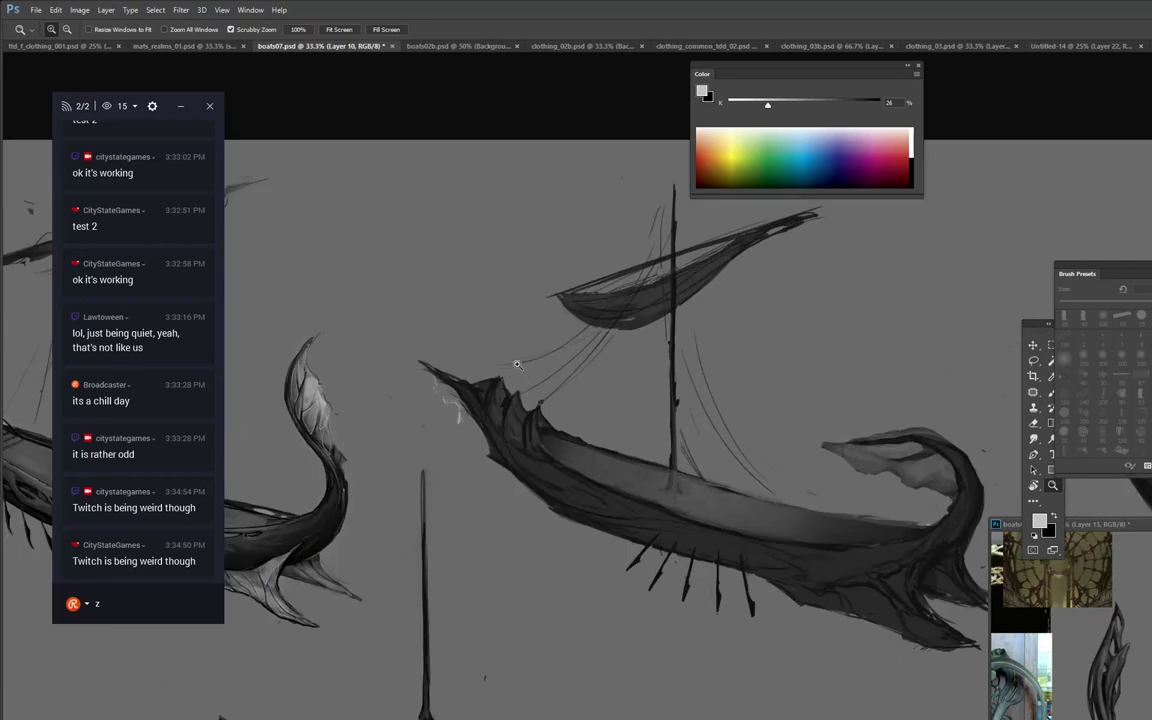
pyautogui.press('b')
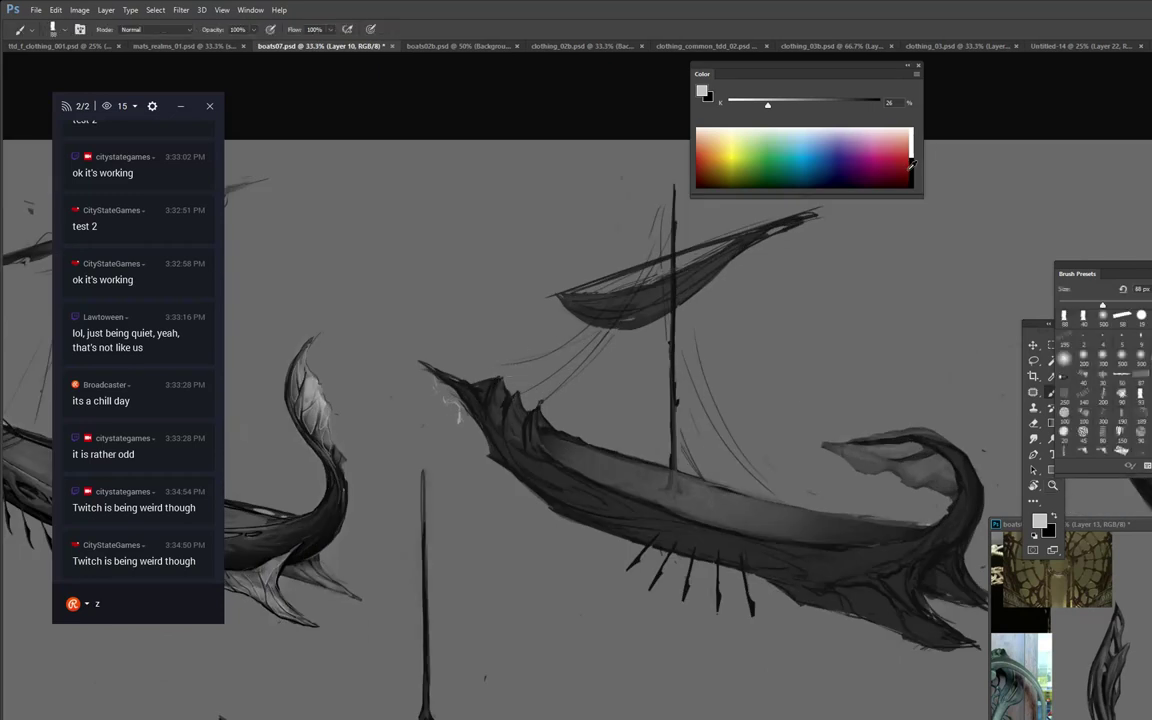
pyautogui.click(911, 165)
pyautogui.moveTo(486, 391)
pyautogui.mouseDown()
pyautogui.moveTo(531, 445)
pyautogui.moveTo(540, 376)
pyautogui.moveTo(515, 395)
pyautogui.moveTo(516, 433)
pyautogui.mouseUp()
pyautogui.hotkey('ctrl', 'z')
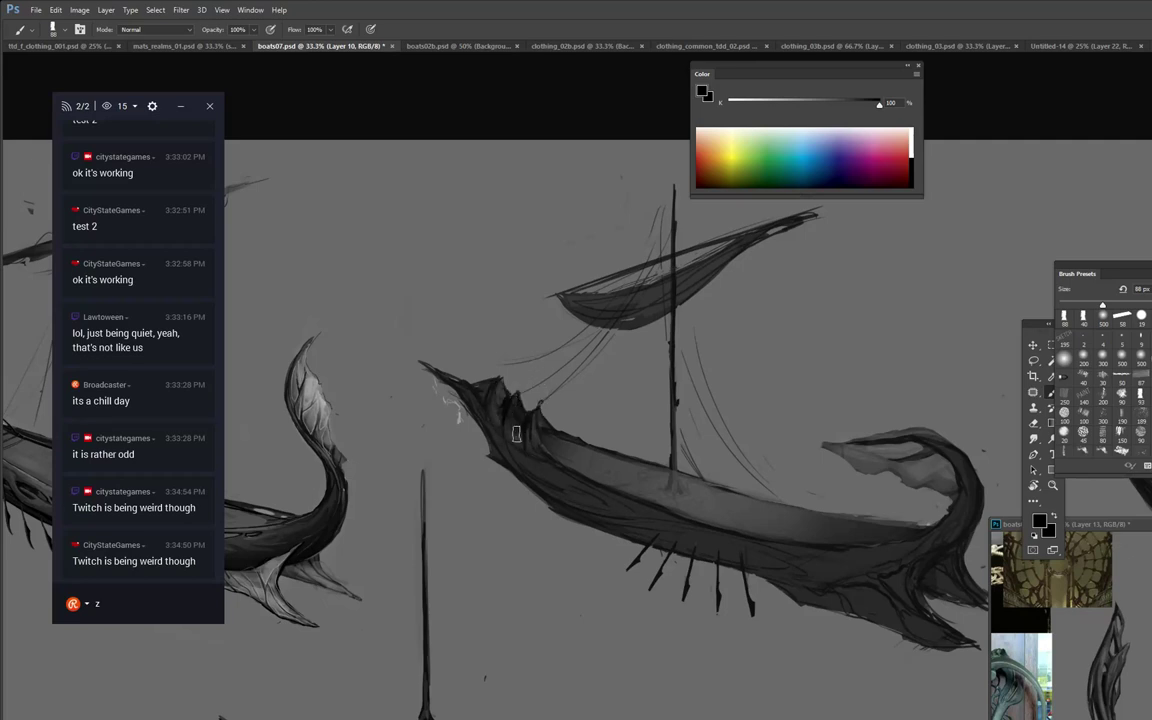
pyautogui.moveTo(497, 388)
pyautogui.mouseDown()
pyautogui.moveTo(526, 446)
pyautogui.moveTo(503, 400)
pyautogui.mouseUp()
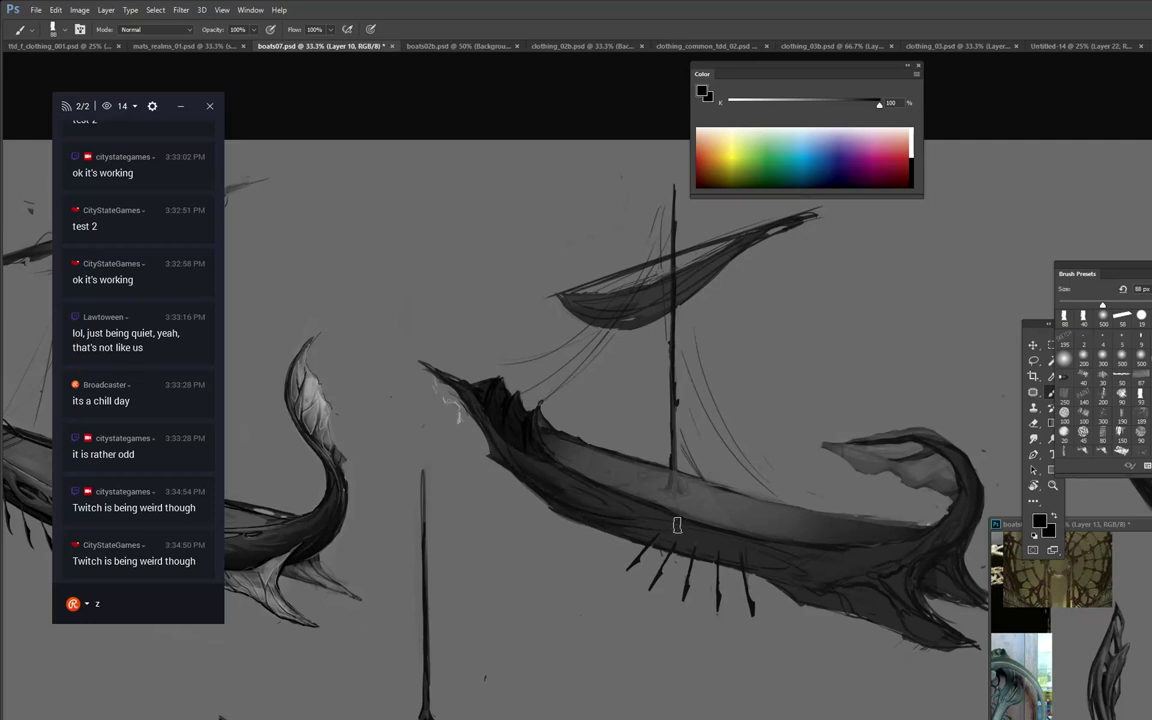
# Lighten the hull side and the top of the curled stern with sampled 73% grey.
pyautogui.moveTo(841, 406); pyautogui.dragTo(665, 297)
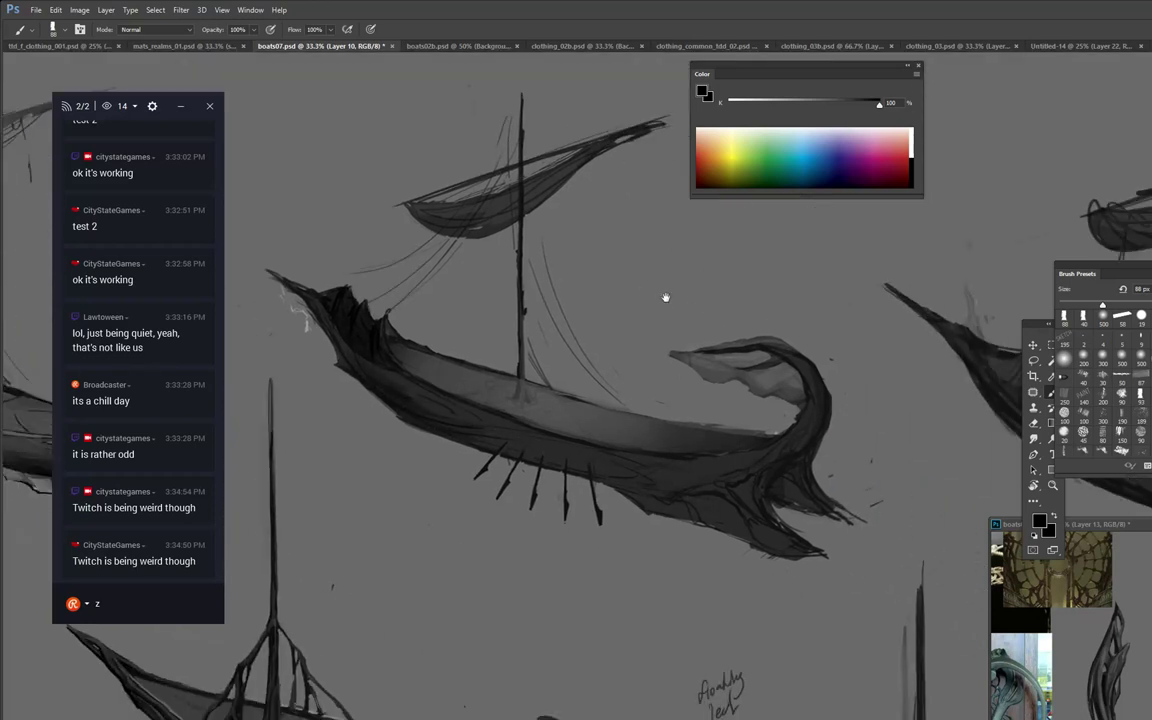
pyautogui.keyDown('alt'); pyautogui.click(594, 411); pyautogui.keyUp('alt')
pyautogui.moveTo(491, 445); pyautogui.dragTo(617, 468)
pyautogui.moveTo(531, 443); pyautogui.dragTo(610, 466)
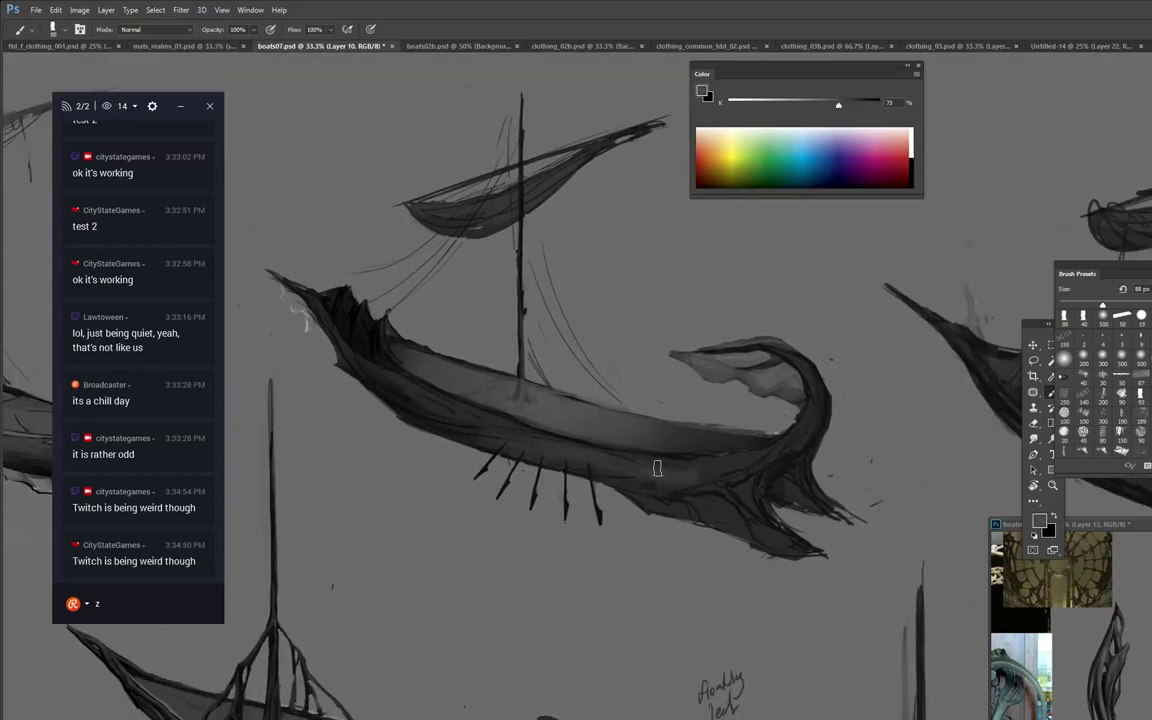
pyautogui.moveTo(767, 352); pyautogui.dragTo(796, 364)
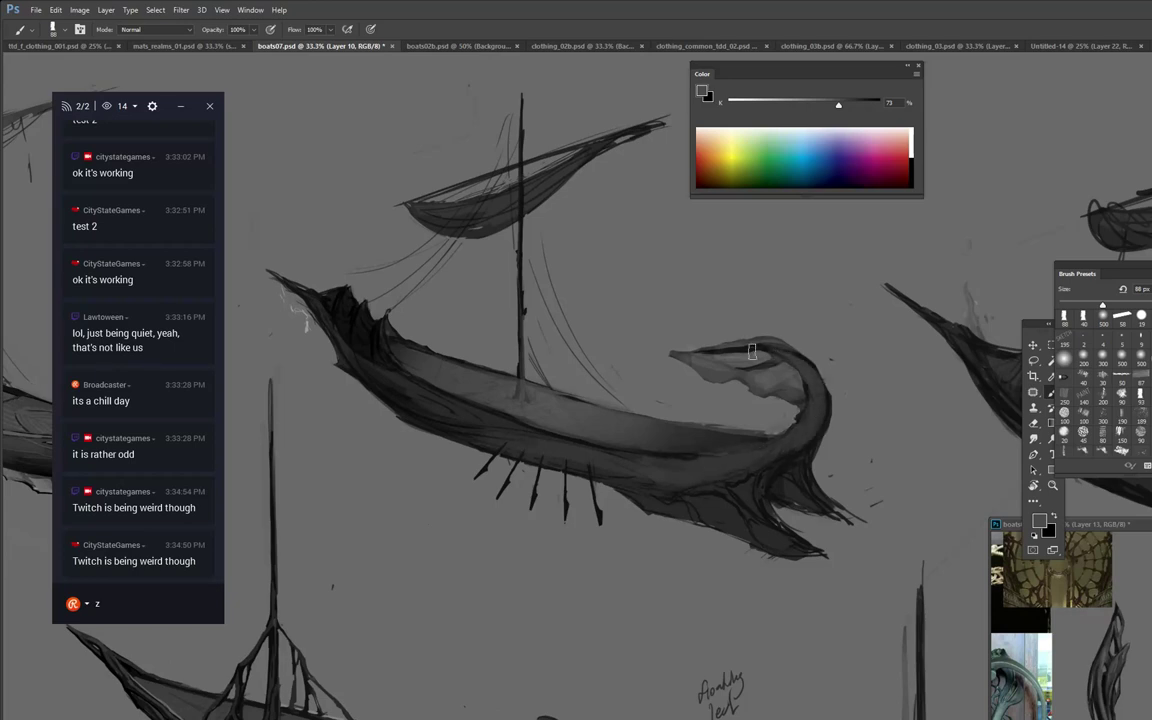
# Brush white highlights onto the tip of the curled stern, redoing the first stroke.
pyautogui.click(912, 140)
pyautogui.moveTo(712, 355); pyautogui.dragTo(784, 366)
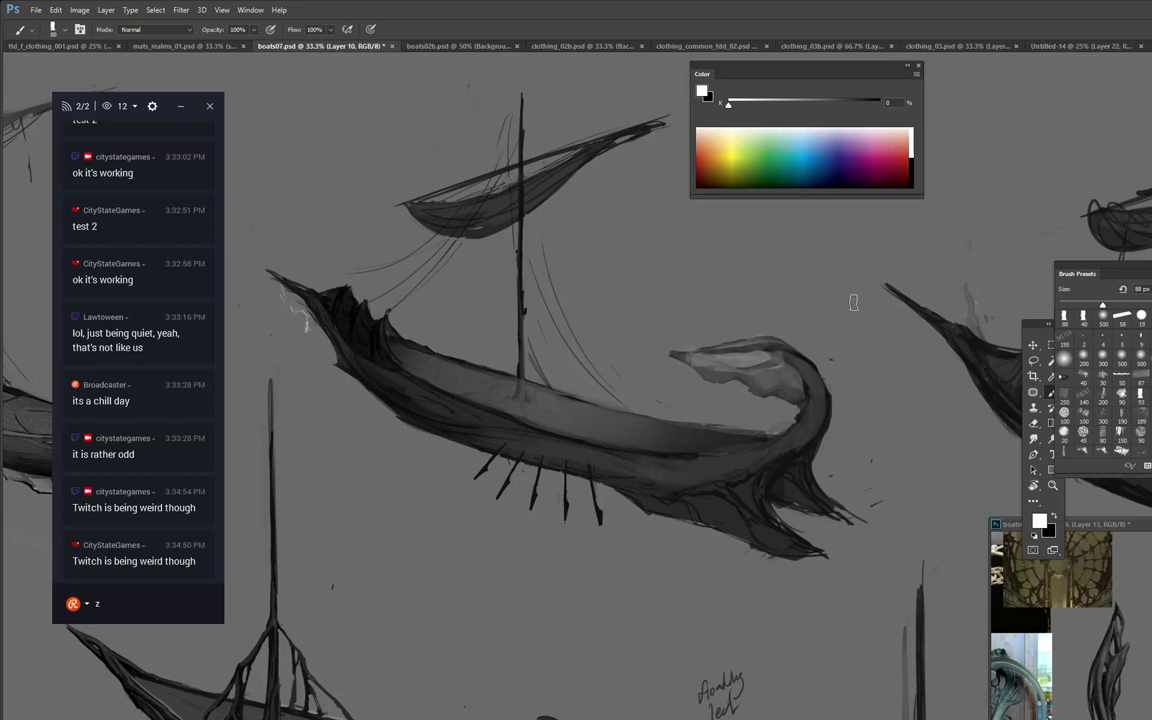
pyautogui.hotkey('ctrl', 'z')
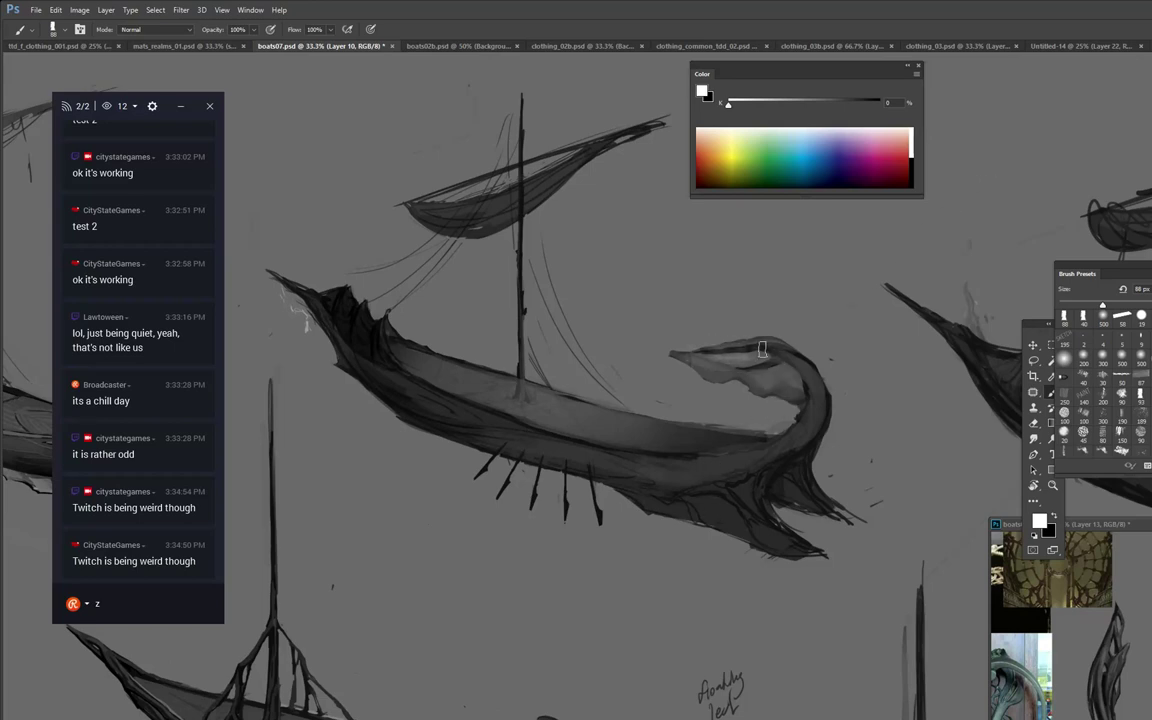
pyautogui.moveTo(762, 349)
pyautogui.mouseDown()
pyautogui.moveTo(776, 349)
pyautogui.moveTo(686, 364)
pyautogui.mouseUp()
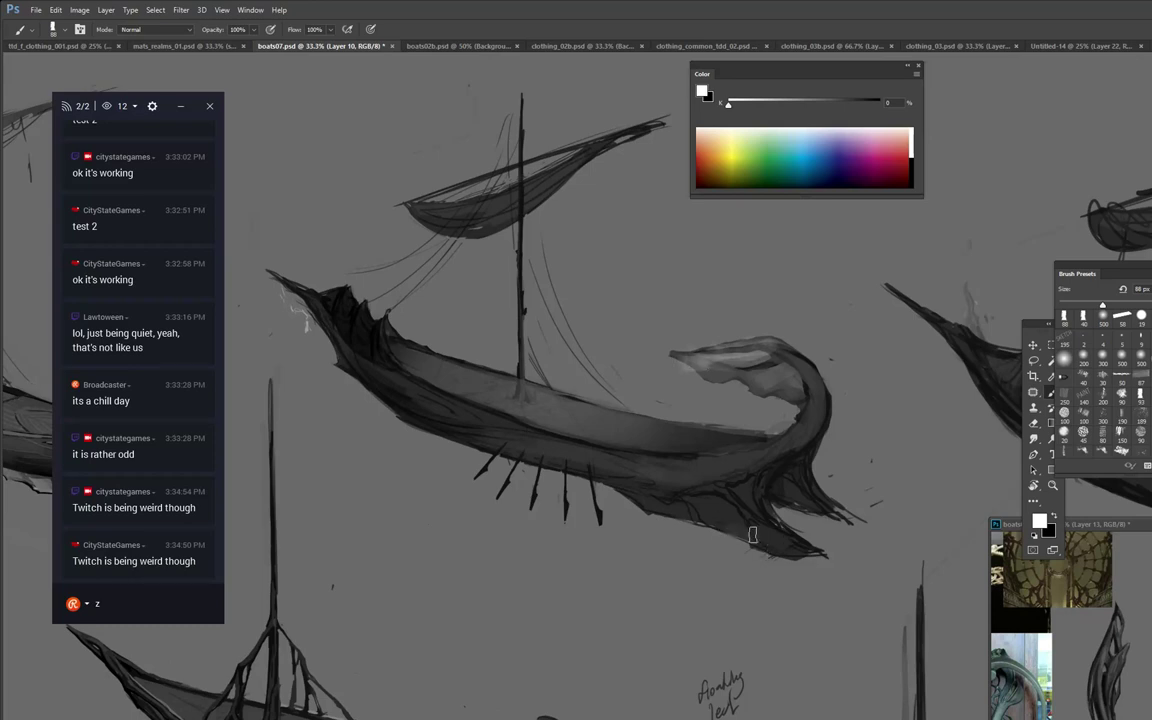
# Lighten the fins beneath the stern with a touch of white and strokes of sampled 62% grey.
pyautogui.moveTo(716, 509); pyautogui.dragTo(708, 511)
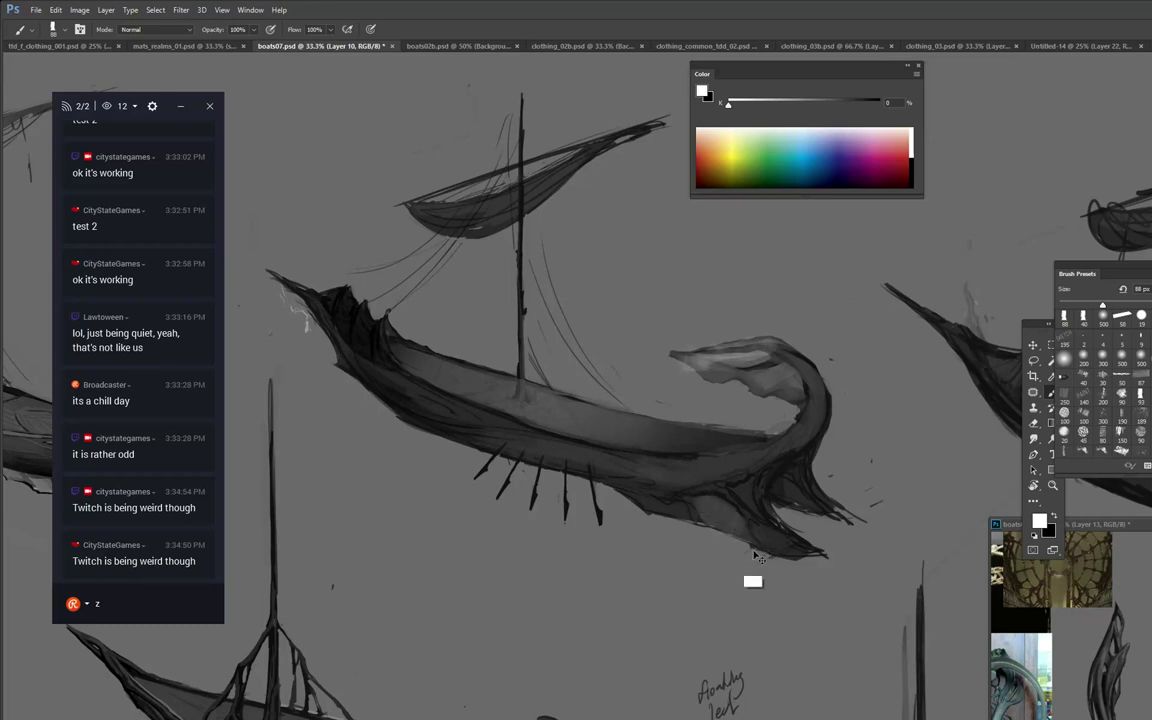
pyautogui.keyDown('alt'); pyautogui.click(752, 552); pyautogui.keyUp('alt')
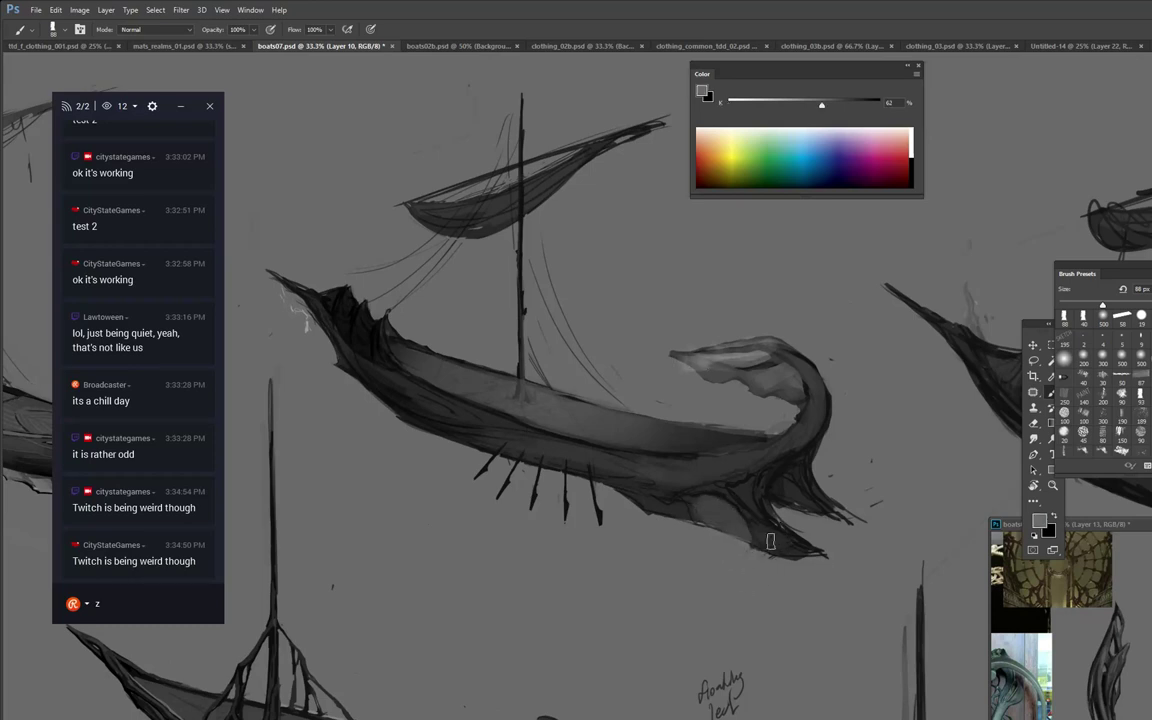
pyautogui.moveTo(771, 541); pyautogui.dragTo(808, 554)
pyautogui.moveTo(768, 518); pyautogui.dragTo(746, 495)
pyautogui.moveTo(669, 522); pyautogui.dragTo(643, 509)
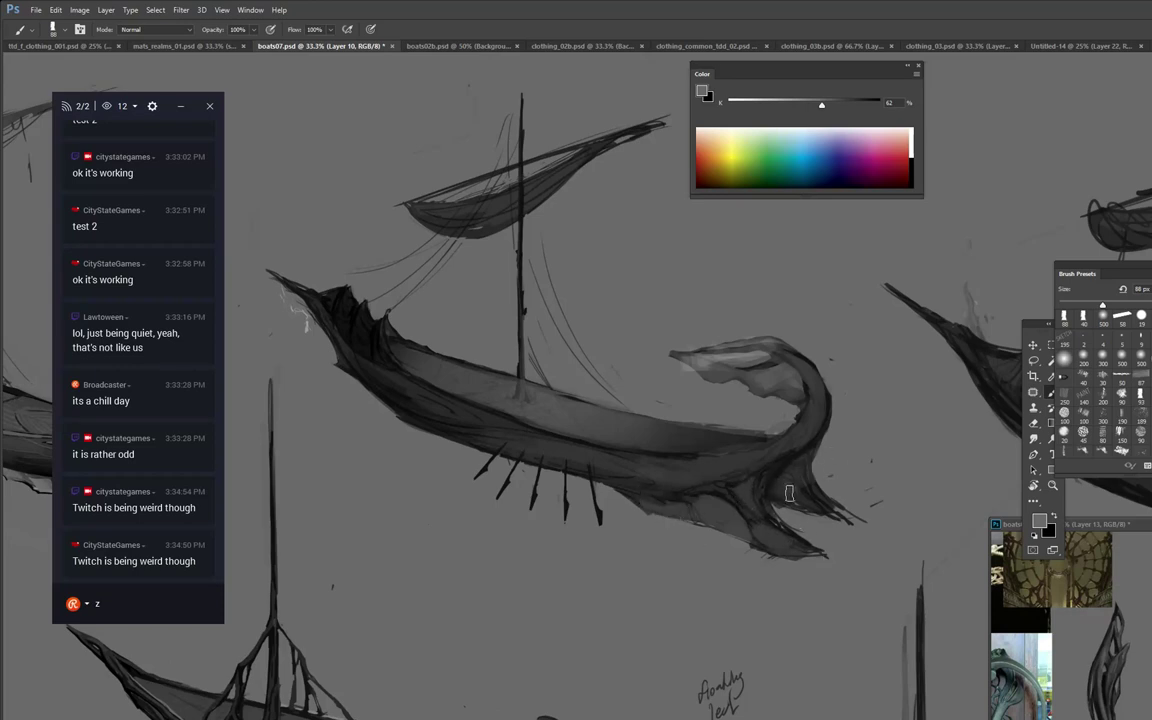
pyautogui.moveTo(789, 493)
pyautogui.mouseDown()
pyautogui.moveTo(819, 487)
pyautogui.moveTo(834, 500)
pyautogui.moveTo(793, 509)
pyautogui.moveTo(832, 518)
pyautogui.mouseUp()
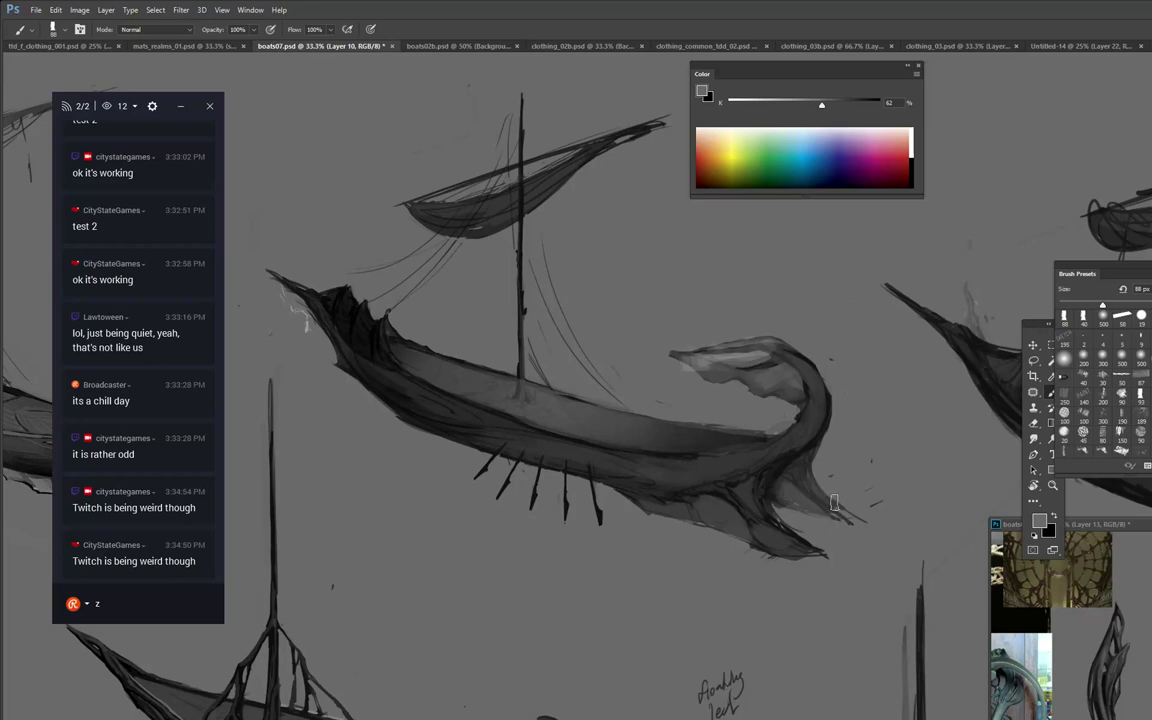
# Paint a pale 18% grey patch in front of the upper middle boat's bow.
pyautogui.moveTo(754, 344); pyautogui.dragTo(838, 371)
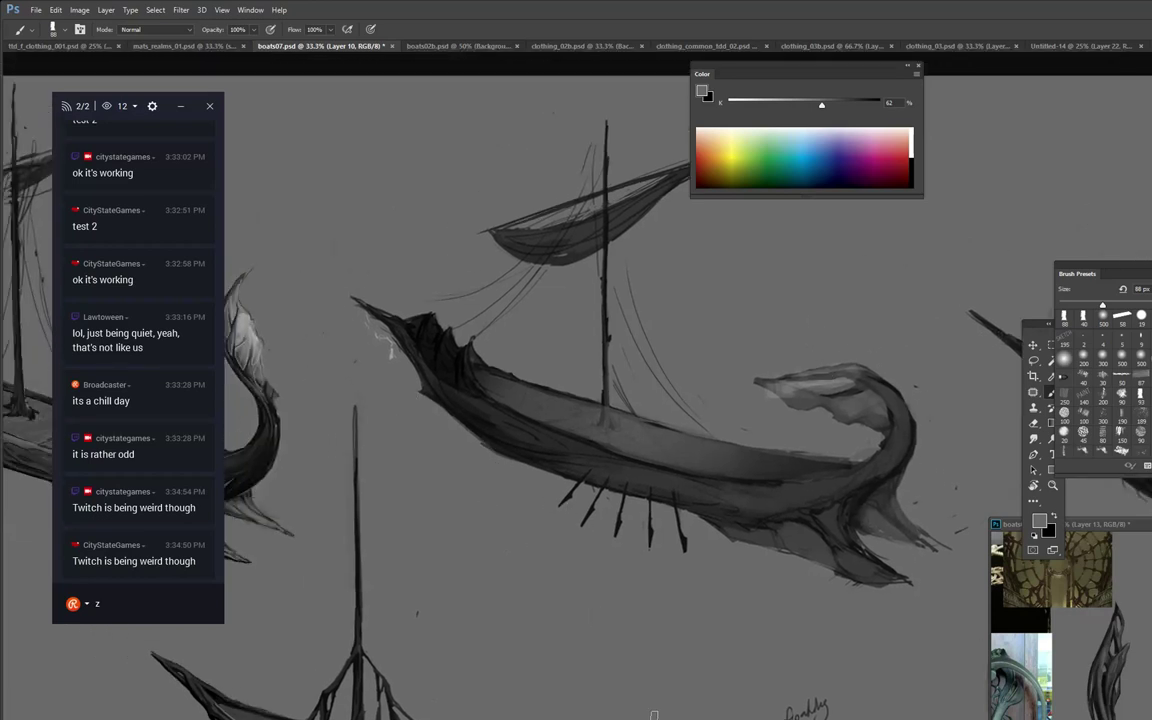
pyautogui.click(758, 108)
pyautogui.moveTo(364, 333); pyautogui.dragTo(330, 335)
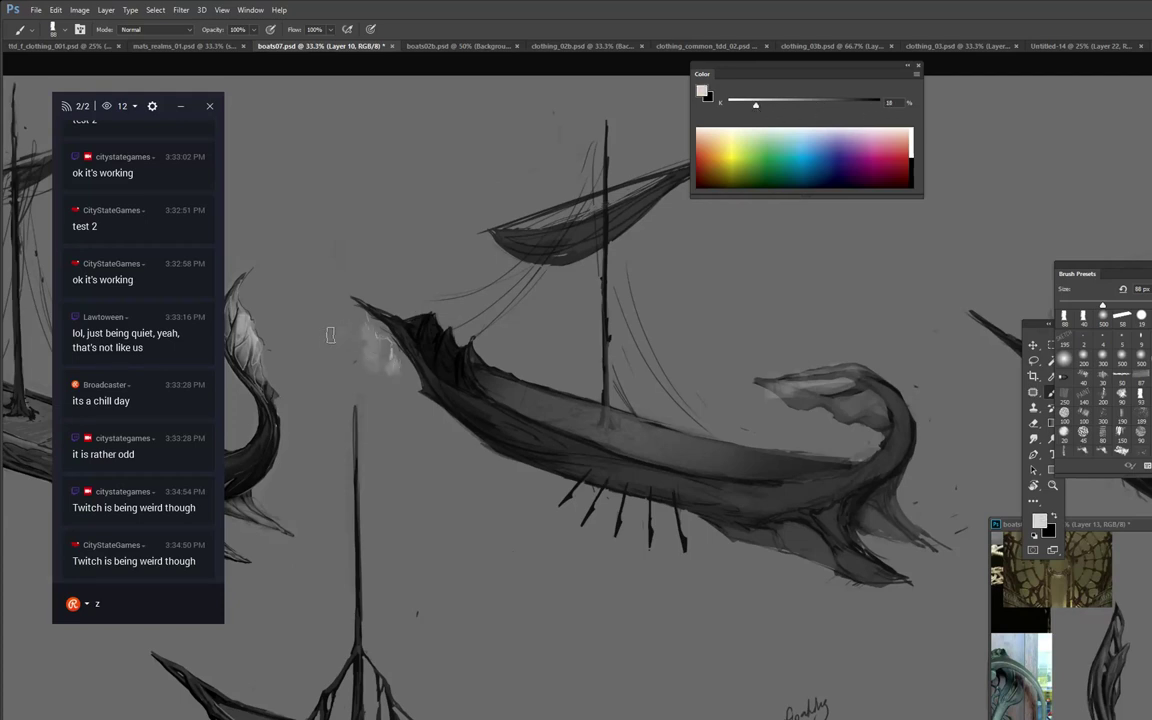
# Paint over most of the pale patch in front of the bow with sampled 62% grey and save the document.
pyautogui.keyDown('alt'); pyautogui.click(366, 406); pyautogui.keyUp('alt')
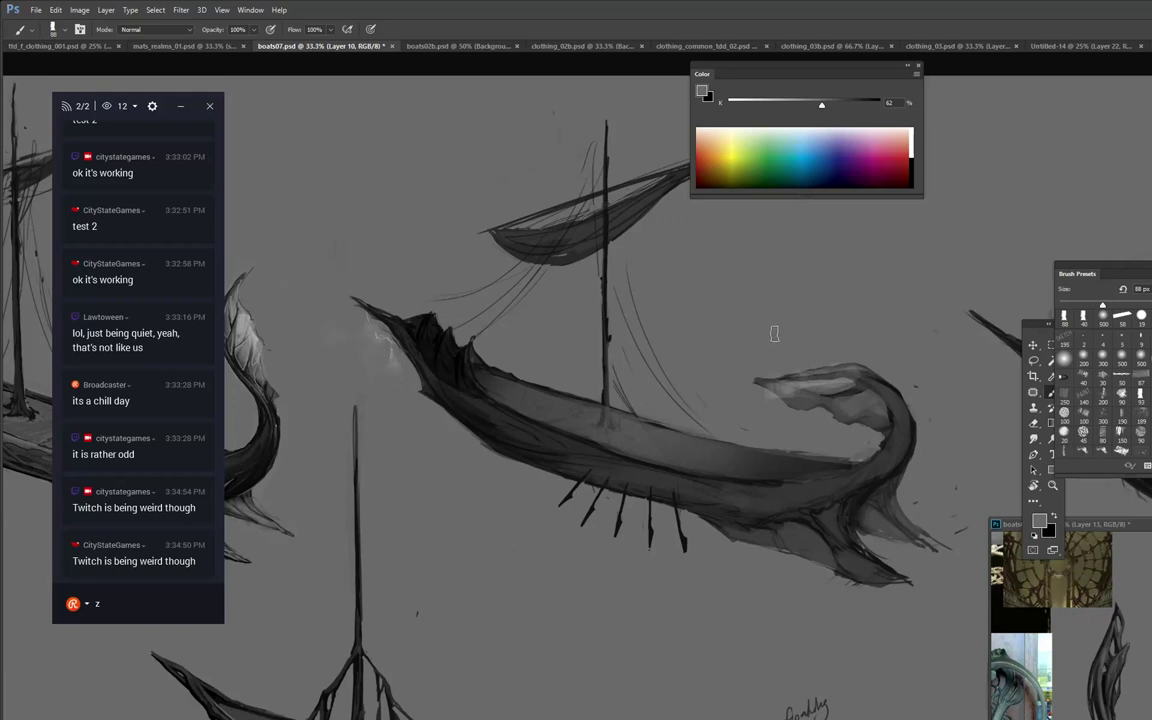
pyautogui.moveTo(712, 317); pyautogui.dragTo(680, 382)
pyautogui.keyDown('ctrl'); pyautogui.click(717, 362); pyautogui.keyUp('ctrl')
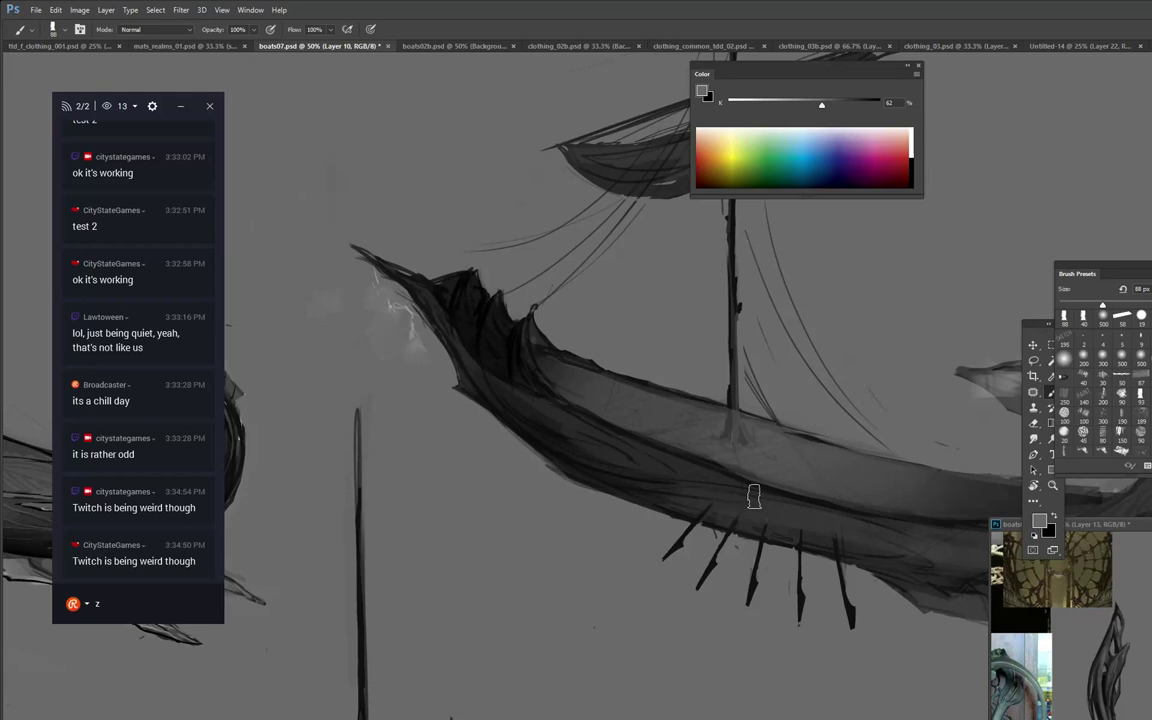
pyautogui.hotkey('ctrl', 's')
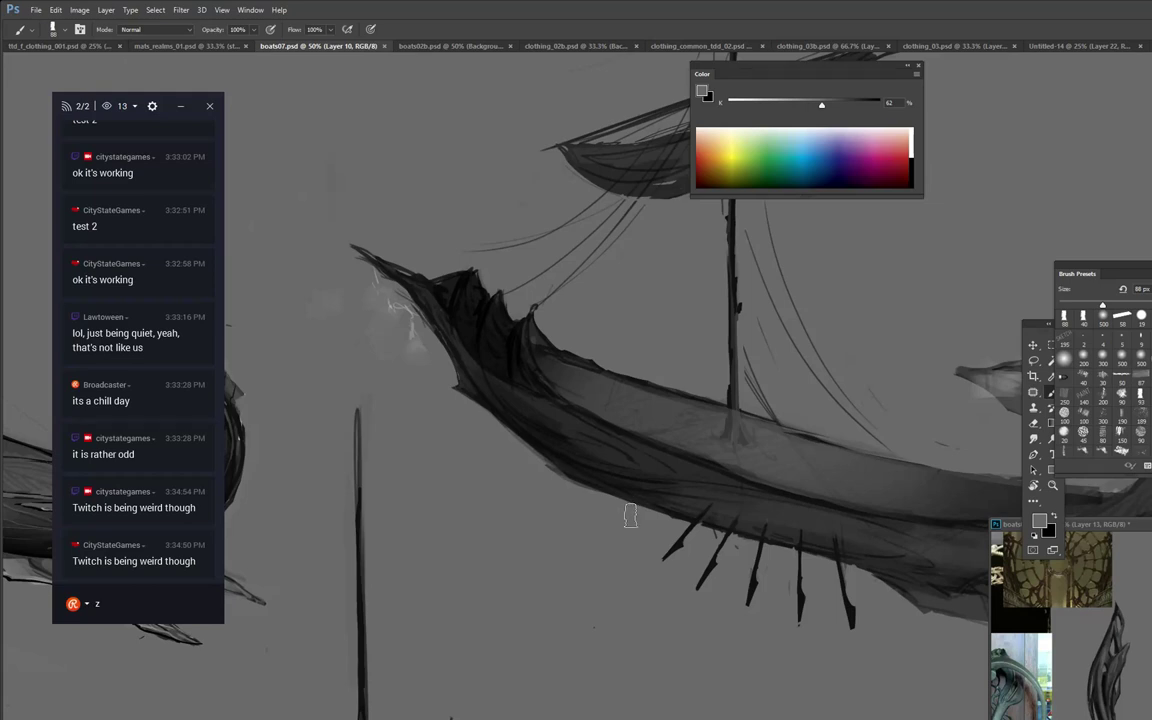
# Extend the mast's foot solidly onto the deck with the 58 px brush in sampled 93% grey, undoing the last stroke.
pyautogui.click(1122, 316)
pyautogui.keyDown('alt'); pyautogui.click(732, 404); pyautogui.keyUp('alt')
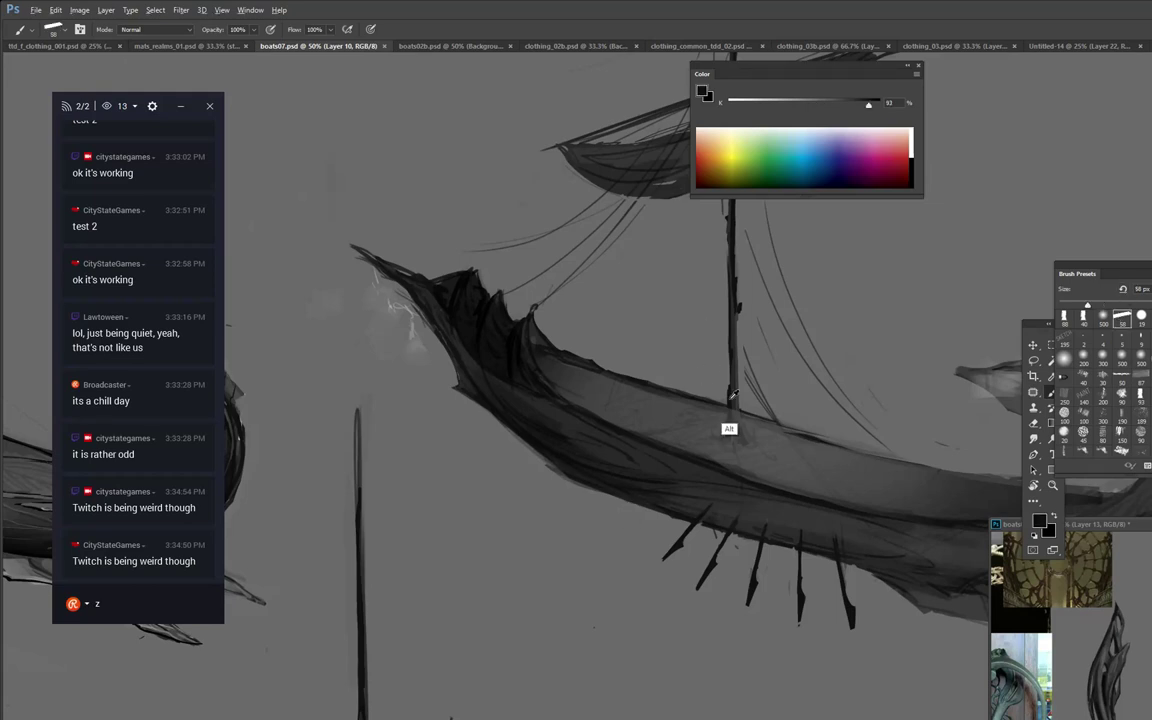
pyautogui.moveTo(732, 400)
pyautogui.mouseDown()
pyautogui.moveTo(734, 443)
pyautogui.moveTo(735, 424)
pyautogui.mouseUp()
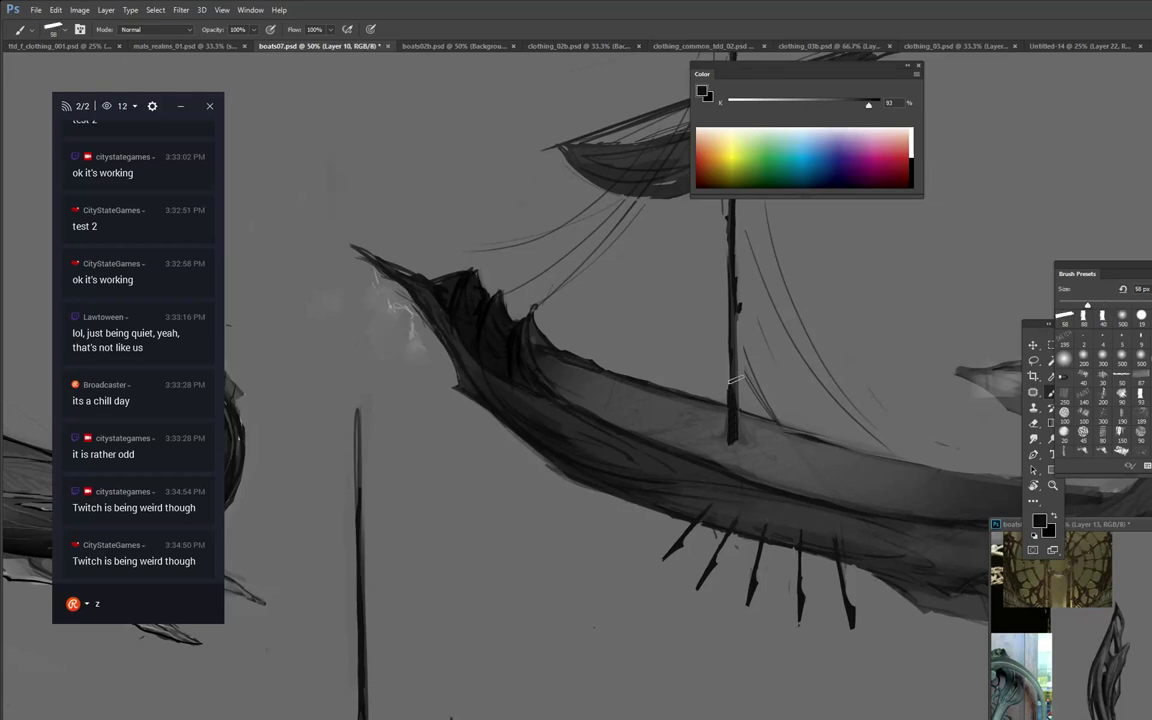
pyautogui.moveTo(735, 379); pyautogui.dragTo(746, 447)
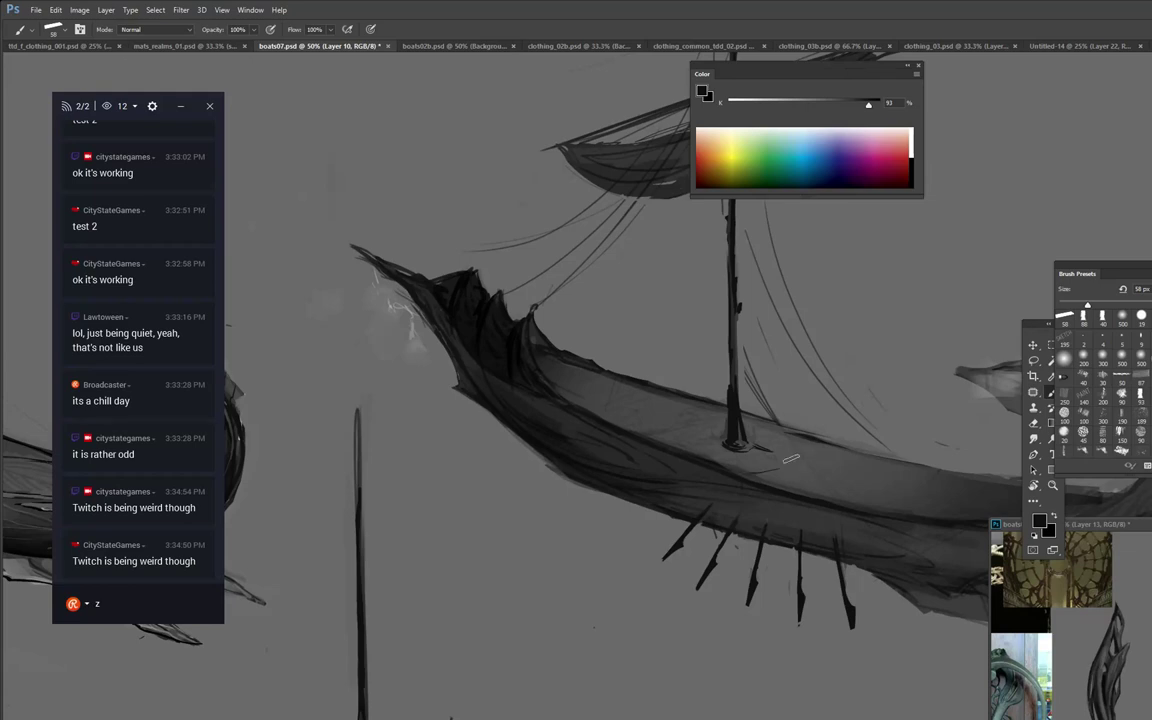
pyautogui.hotkey('ctrl', 'z')
# Sketch curved lines across the deck around the mast's foot with sampled dark greys of 80% and 84%.
pyautogui.keyDown('alt'); pyautogui.click(738, 468); pyautogui.keyUp('alt')
pyautogui.moveTo(712, 460); pyautogui.dragTo(793, 457)
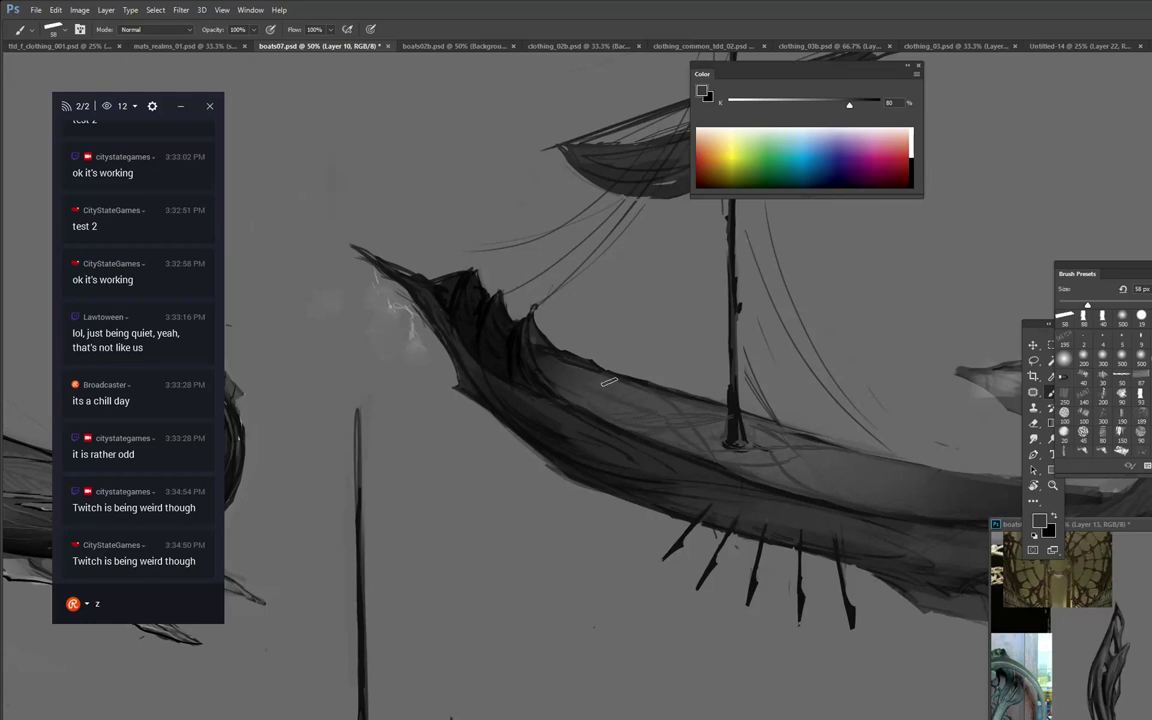
pyautogui.moveTo(786, 414); pyautogui.dragTo(421, 342)
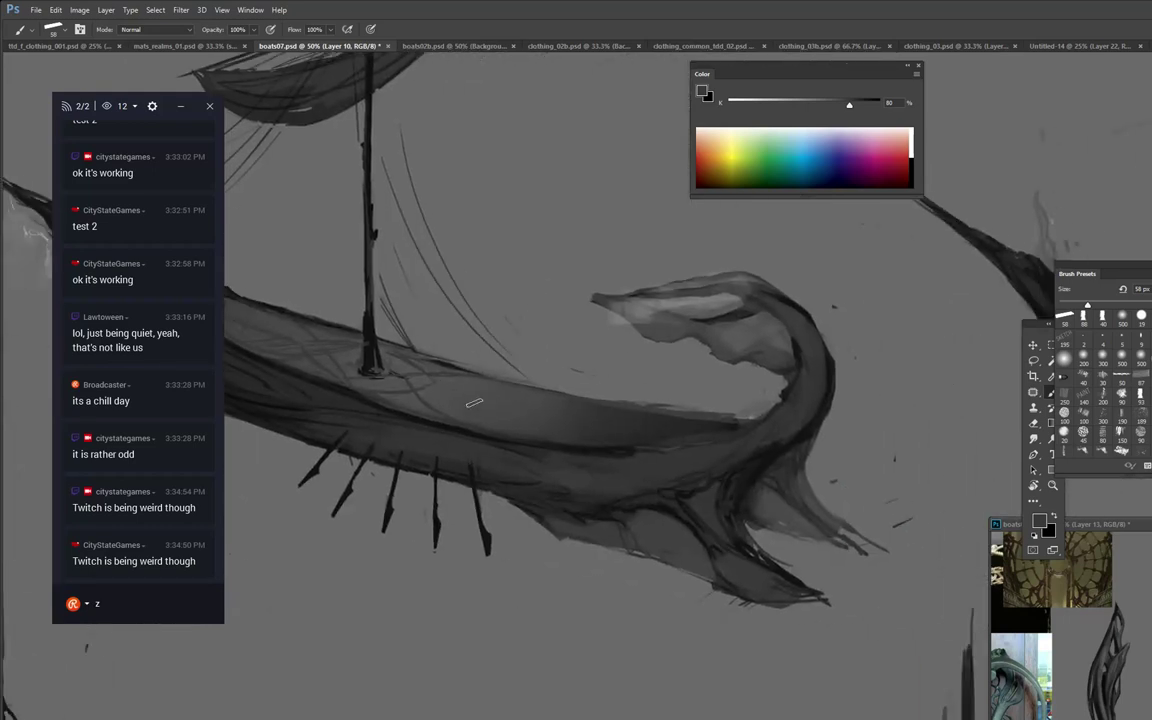
pyautogui.keyDown('alt'); pyautogui.click(632, 425); pyautogui.keyUp('alt')
pyautogui.moveTo(808, 322); pyautogui.dragTo(1151, 332)
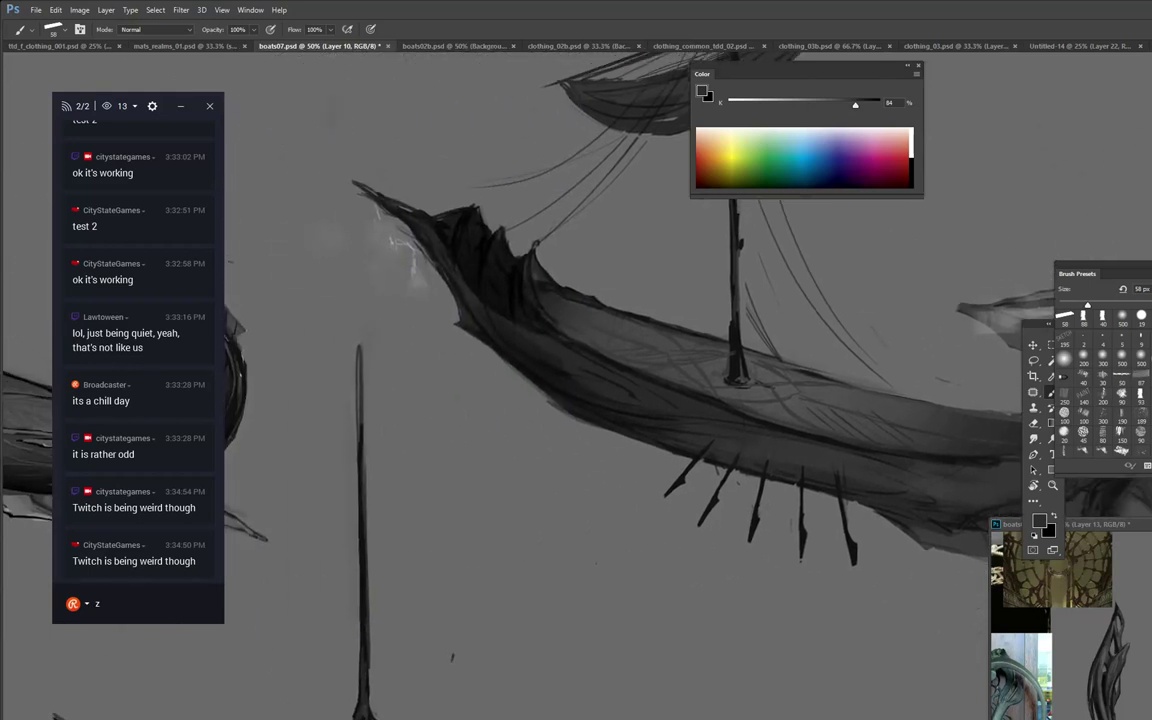
pyautogui.moveTo(962, 230); pyautogui.dragTo(847, 298)
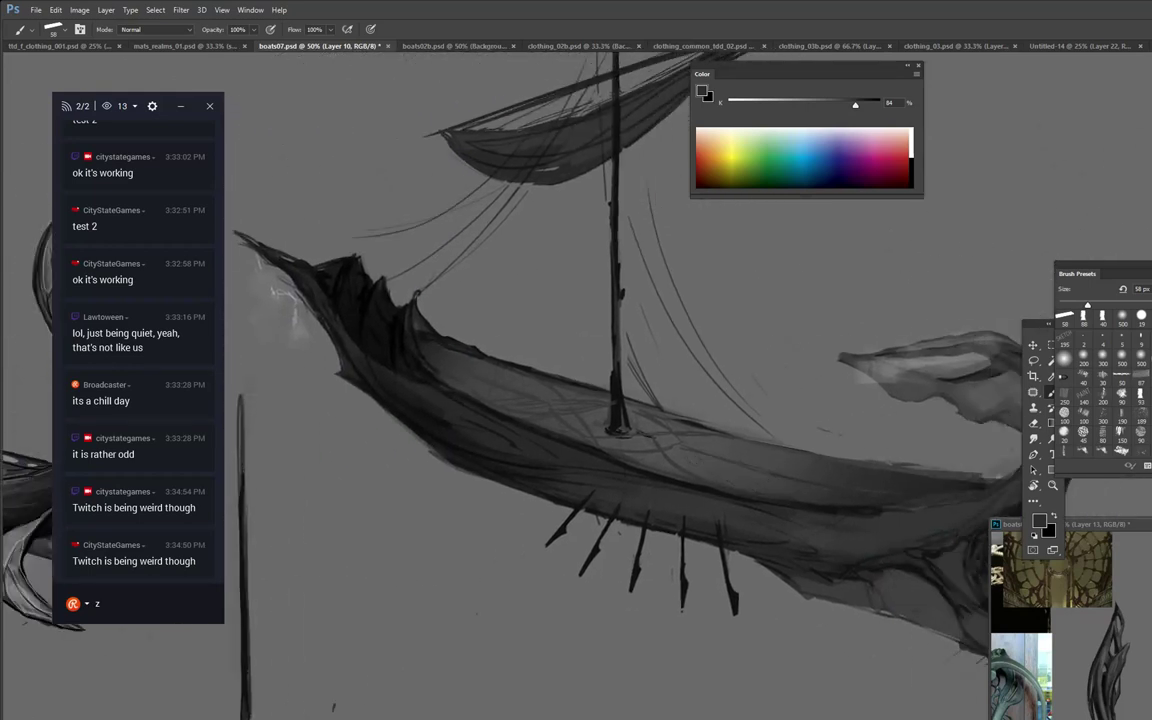
pyautogui.moveTo(715, 352); pyautogui.dragTo(713, 385)
# Refine the base of the mast where it meets the deck with sampled 93% and 74% grey.
pyautogui.keyDown('alt'); pyautogui.click(617, 457); pyautogui.keyUp('alt')
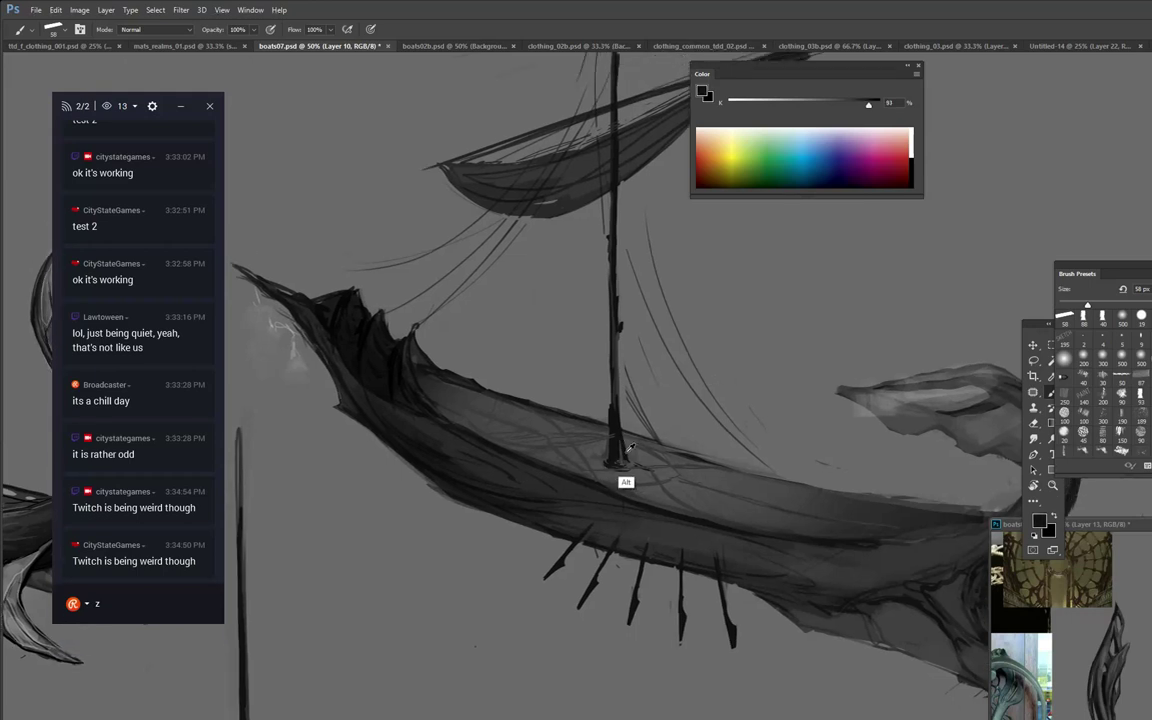
pyautogui.keyDown('alt'); pyautogui.click(630, 467); pyautogui.keyUp('alt')
pyautogui.moveTo(630, 466); pyautogui.dragTo(612, 465)
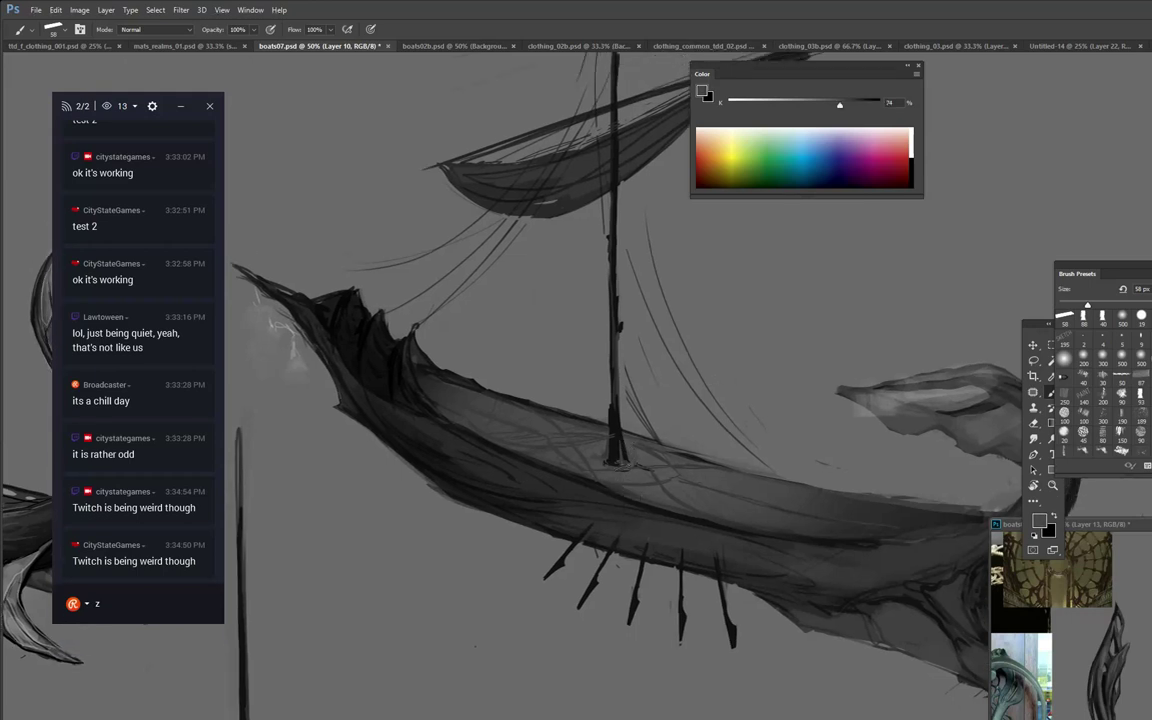
pyautogui.keyDown('alt'); pyautogui.click(619, 456); pyautogui.keyUp('alt')
# Darken the curled stern's inner edge and the aft deck rim with 93% grey lines, softening the side below with sampled 82% grey.
pyautogui.moveTo(866, 355); pyautogui.dragTo(769, 289)
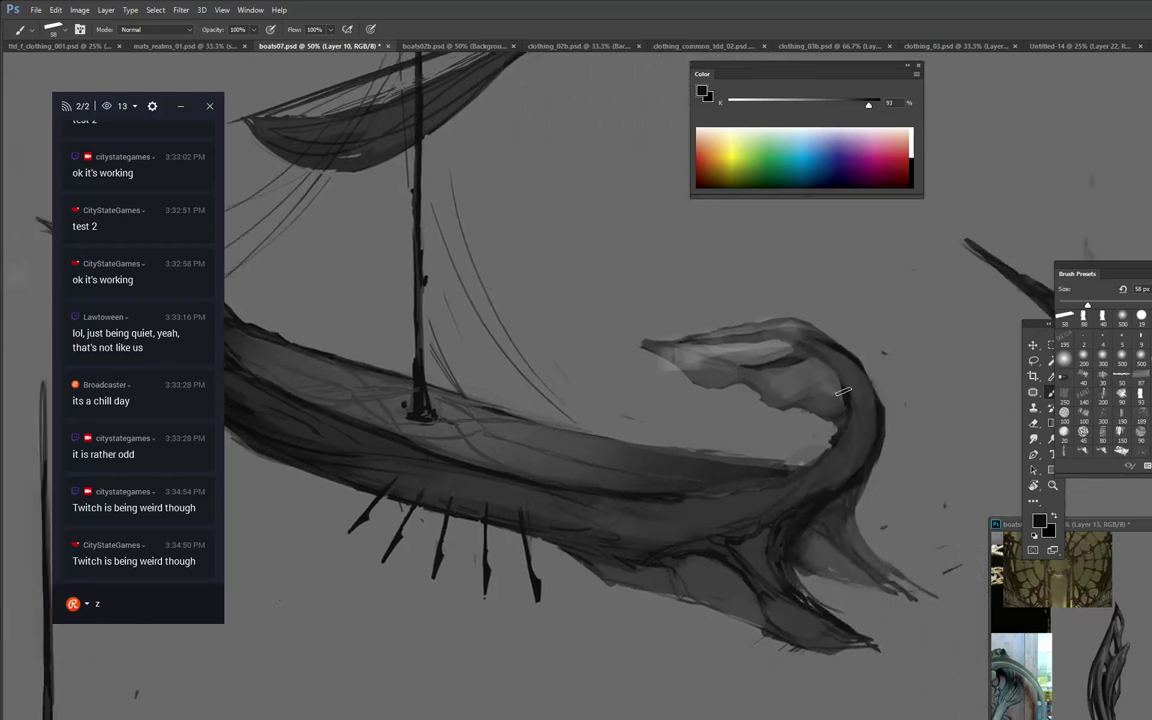
pyautogui.moveTo(853, 396)
pyautogui.mouseDown()
pyautogui.moveTo(833, 453)
pyautogui.moveTo(786, 481)
pyautogui.moveTo(707, 485)
pyautogui.mouseUp()
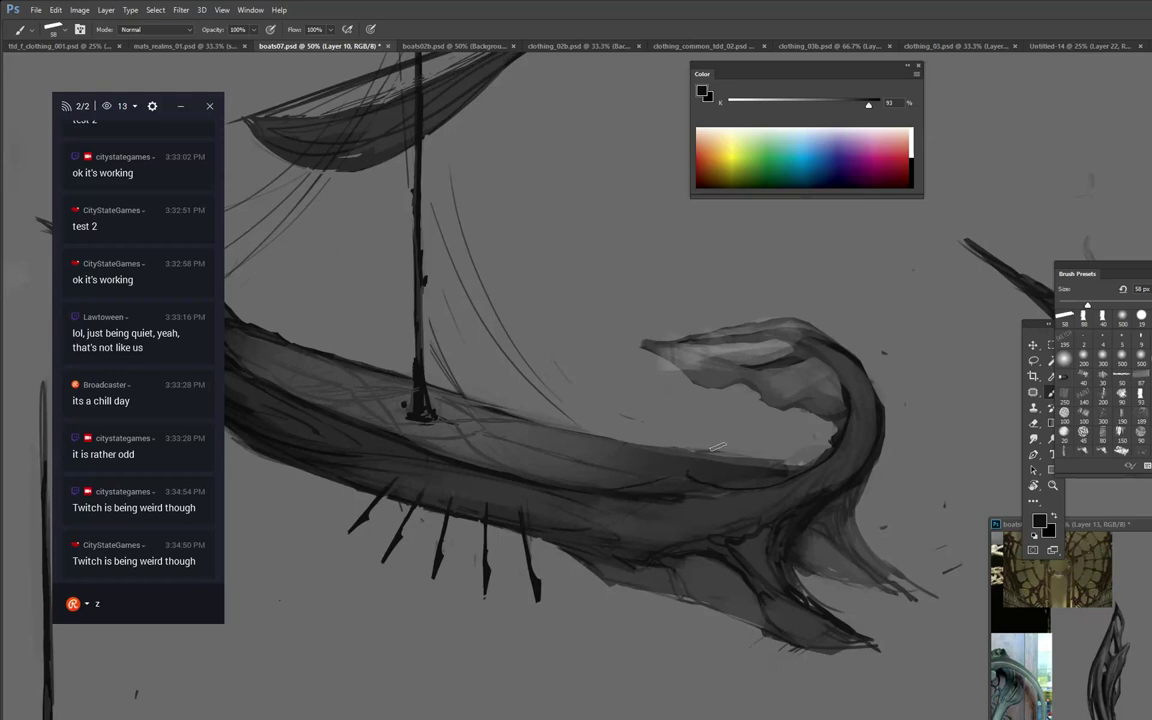
pyautogui.moveTo(727, 445)
pyautogui.mouseDown()
pyautogui.moveTo(738, 459)
pyautogui.moveTo(835, 443)
pyautogui.mouseUp()
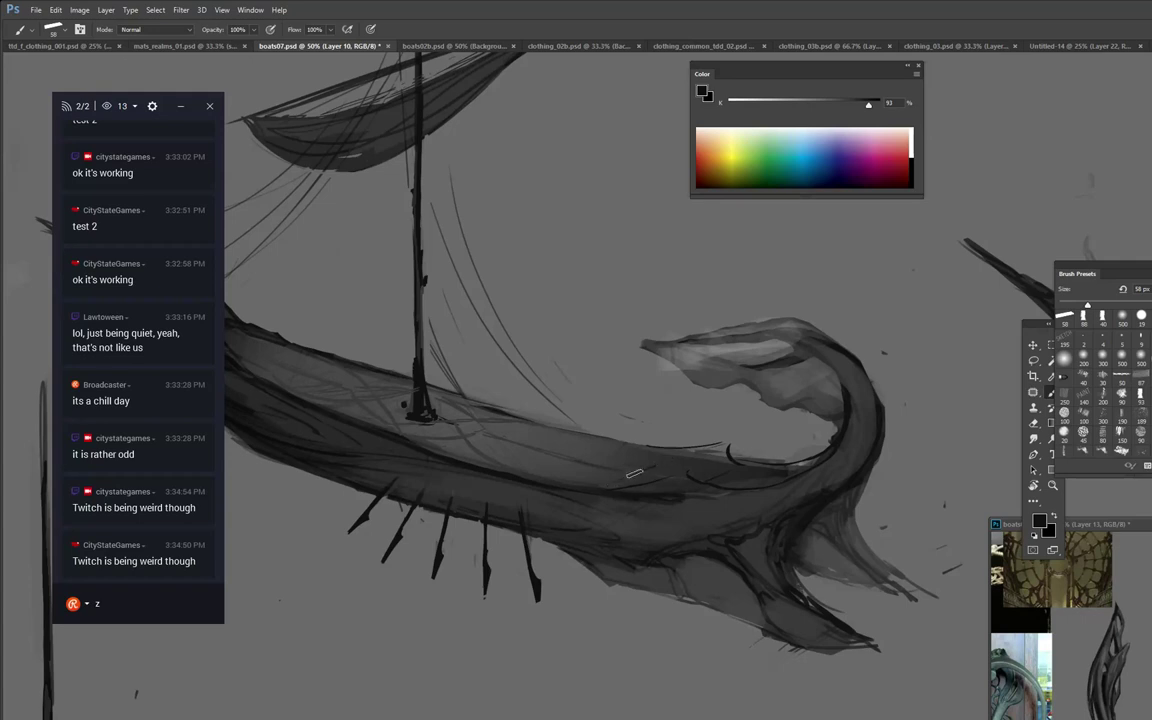
pyautogui.moveTo(927, 397)
pyautogui.mouseDown()
pyautogui.moveTo(1009, 468)
pyautogui.moveTo(1011, 531)
pyautogui.moveTo(997, 537)
pyautogui.moveTo(1013, 526)
pyautogui.mouseUp()
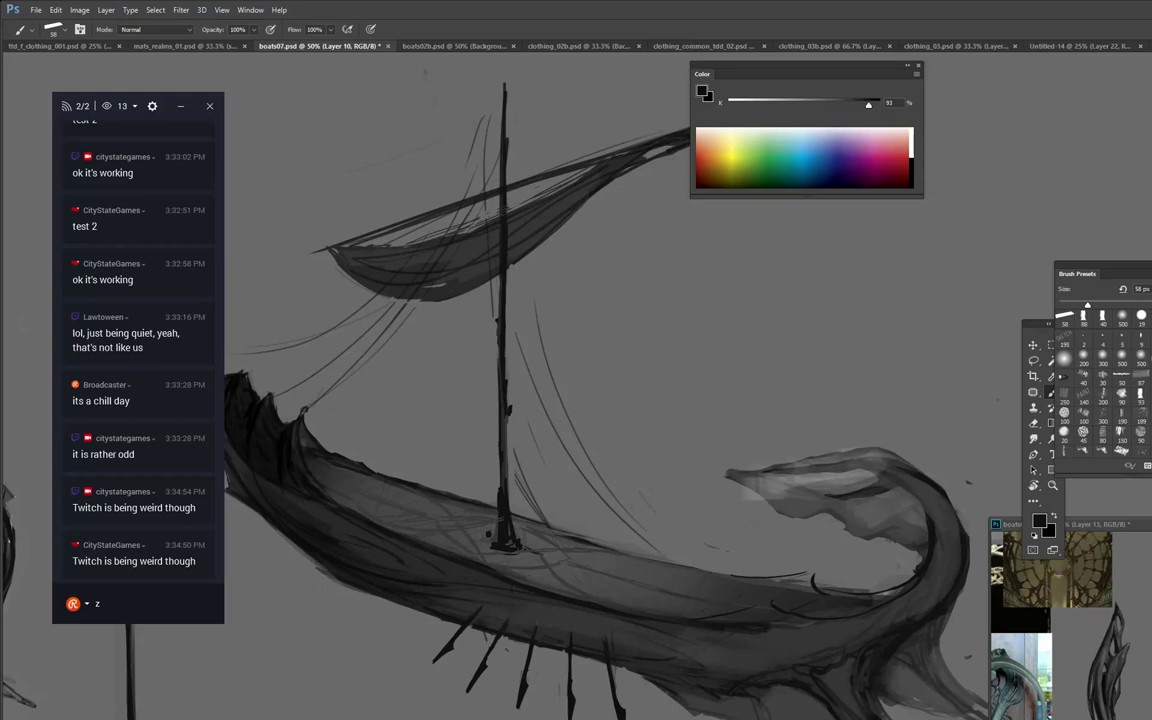
pyautogui.moveTo(690, 553); pyautogui.dragTo(486, 392)
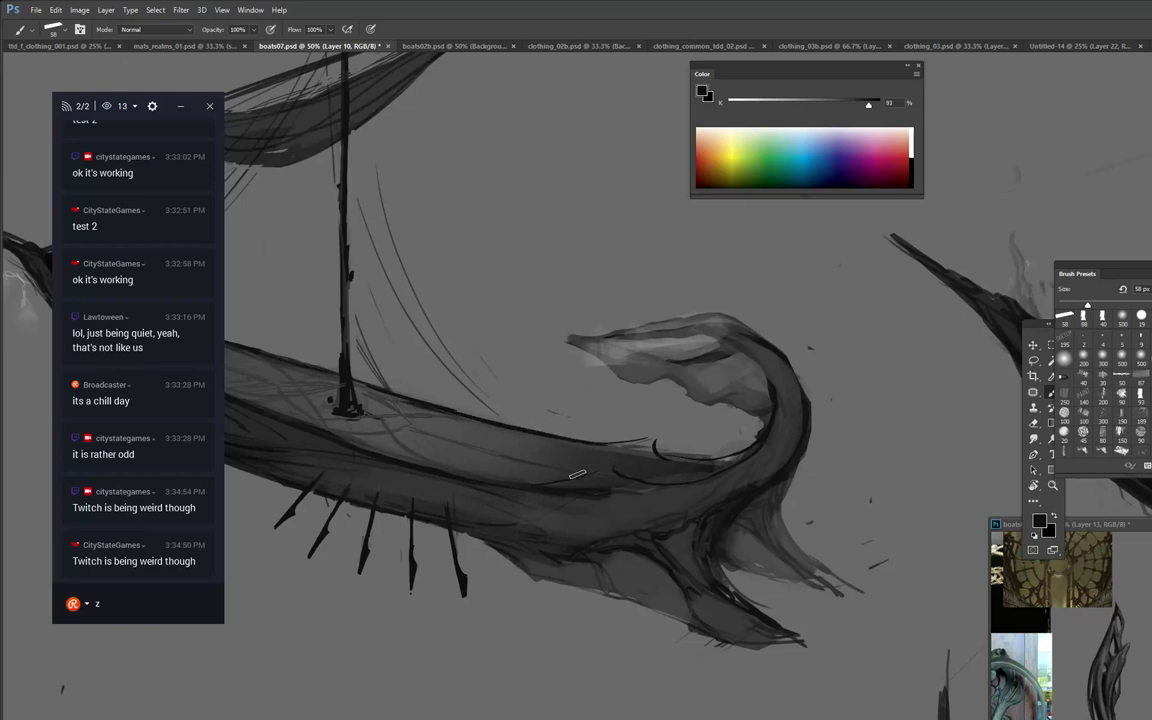
pyautogui.keyDown('alt'); pyautogui.click(599, 507); pyautogui.keyUp('alt')
pyautogui.moveTo(553, 498)
pyautogui.mouseDown()
pyautogui.moveTo(618, 495)
pyautogui.moveTo(601, 481)
pyautogui.moveTo(628, 488)
pyautogui.mouseUp()
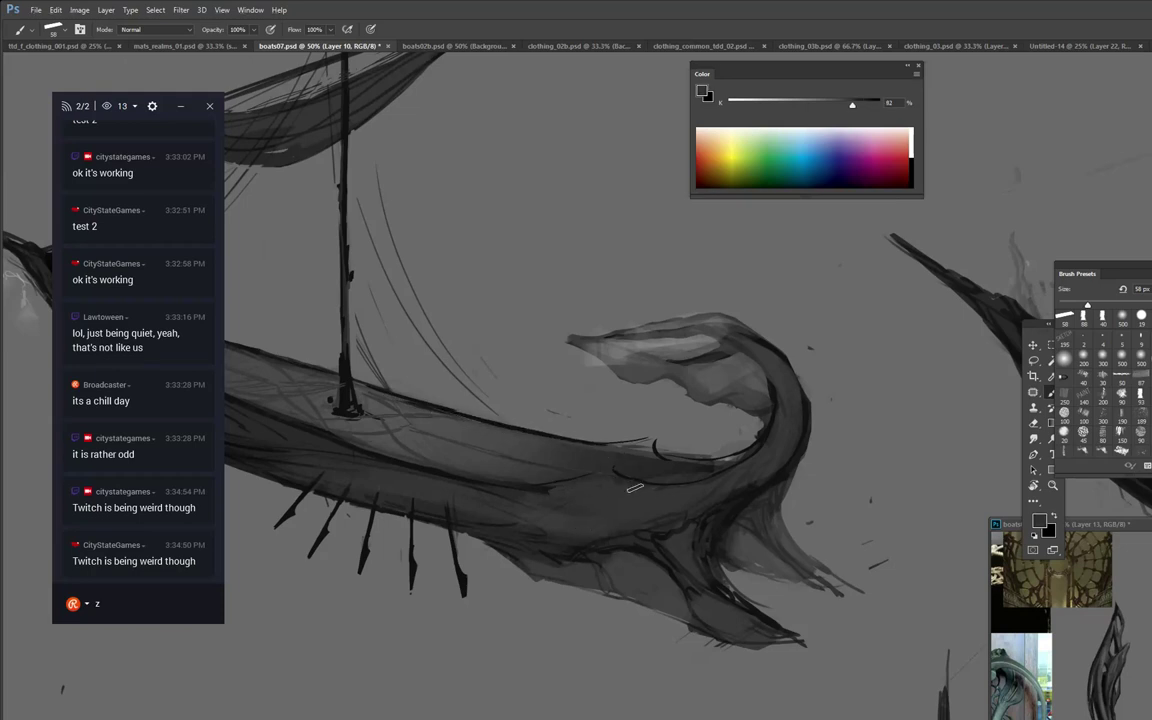
# Try adding small pointed line details along the aft rail and hull side with sampled 91% grey.
pyautogui.keyDown('alt'); pyautogui.click(553, 488); pyautogui.keyUp('alt')
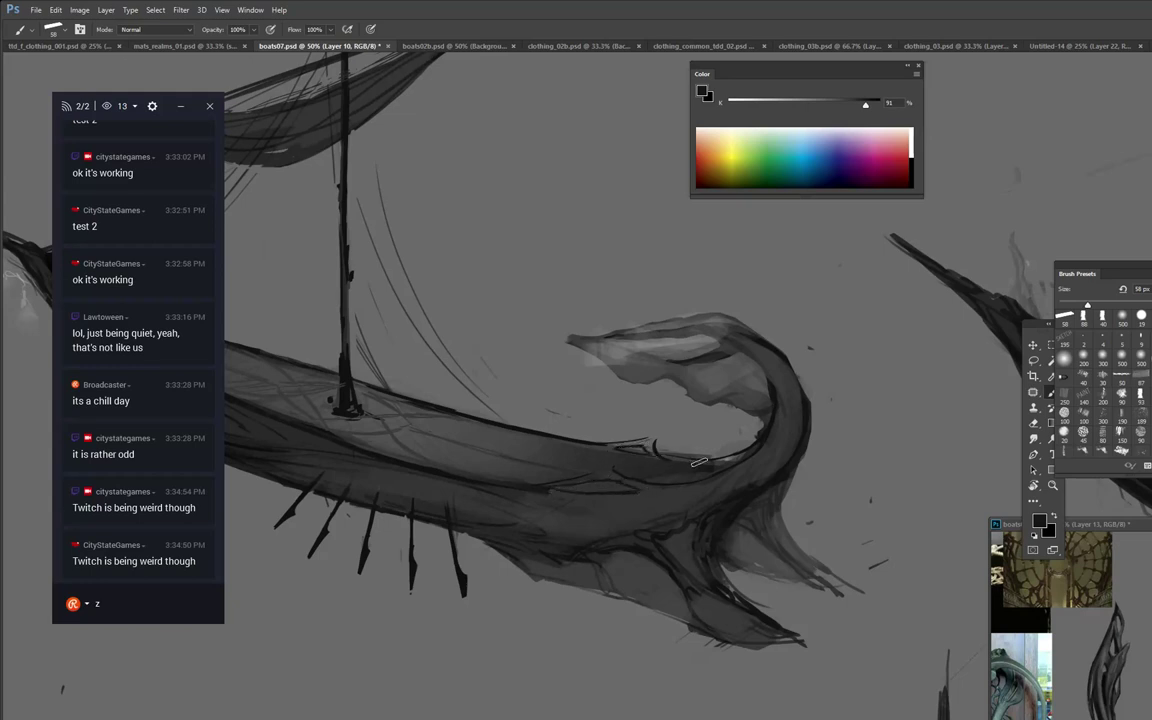
pyautogui.moveTo(698, 462); pyautogui.dragTo(838, 466)
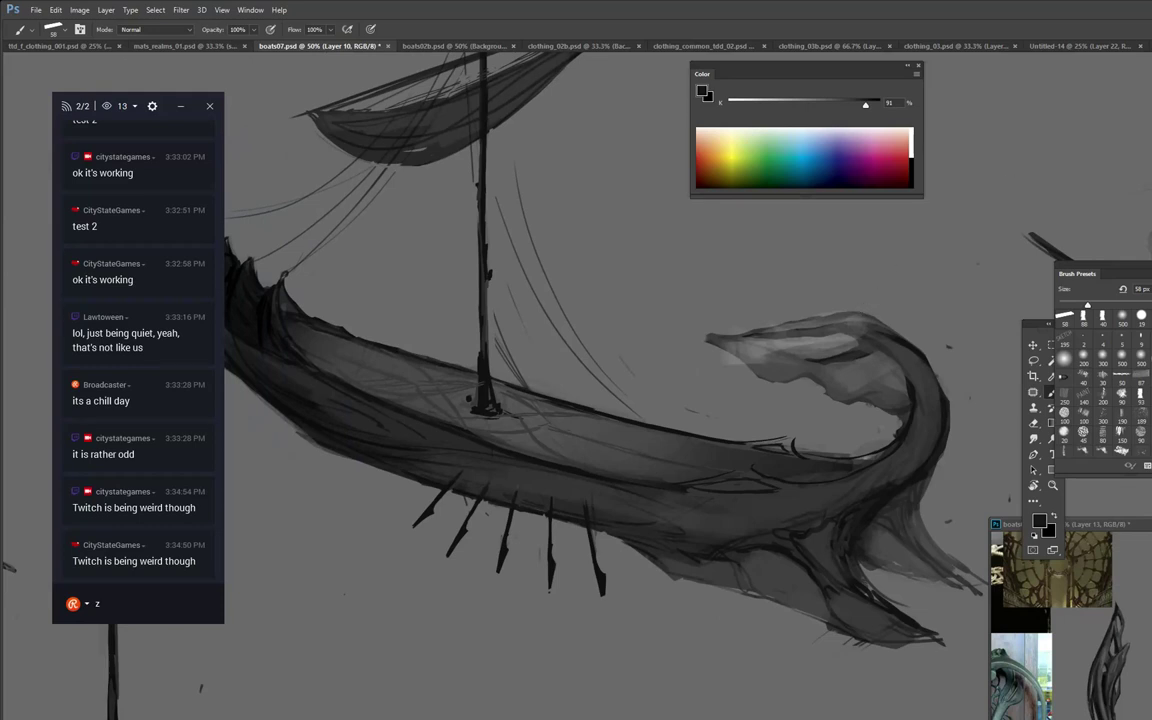
pyautogui.hotkey('ctrl', 'alt', 'z')
pyautogui.hotkey('ctrl', 'alt', 'z')
pyautogui.hotkey('ctrl', 'alt', 'z')
# Paint out the stray lines at the aft deck with sampled 84% grey and the hooked line above the rim with 62% grey.
pyautogui.keyDown('alt'); pyautogui.click(744, 459); pyautogui.keyUp('alt')
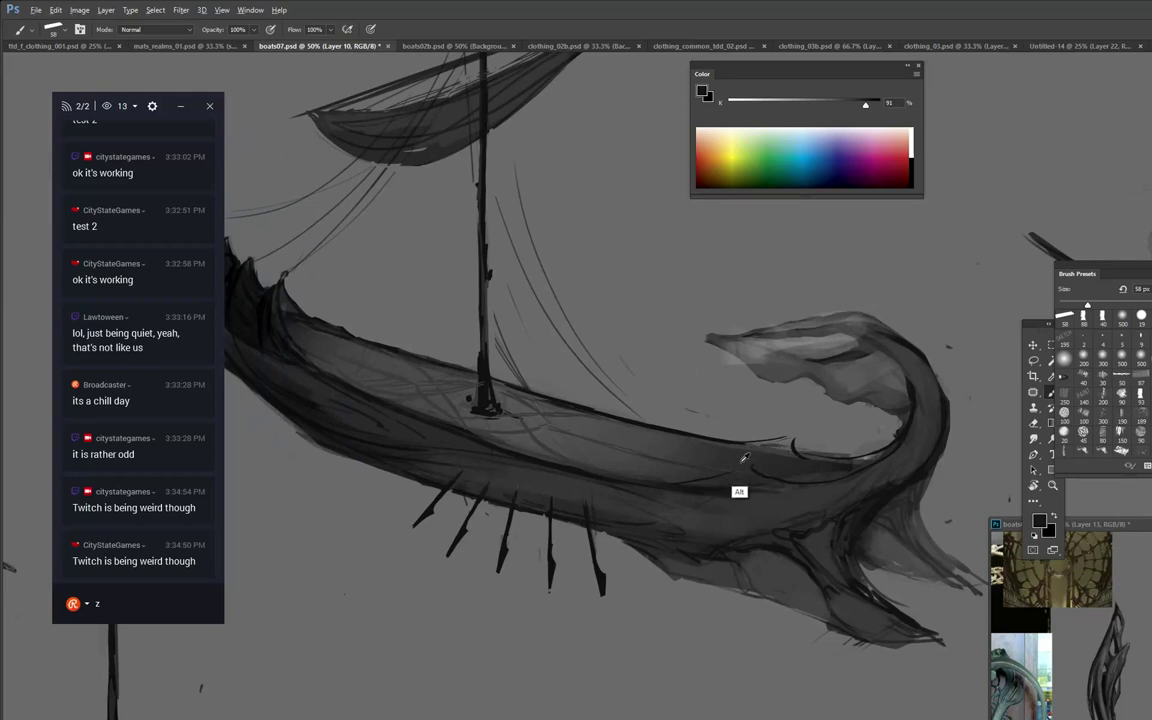
pyautogui.moveTo(756, 470); pyautogui.dragTo(726, 481)
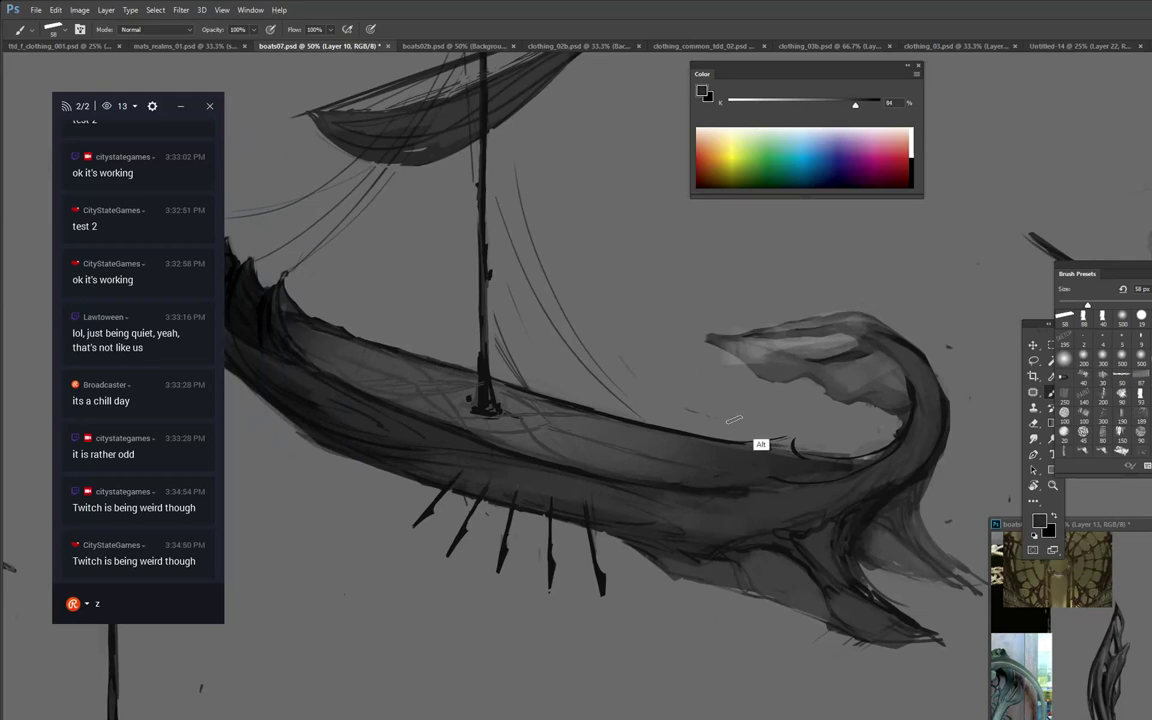
pyautogui.keyDown('alt'); pyautogui.click(810, 464); pyautogui.keyUp('alt')
# Switch to Spotify, start the Chillhop Music discography playlist and return to the boat drawing in Photoshop.
pyautogui.hotkey('alt', 'Tab')
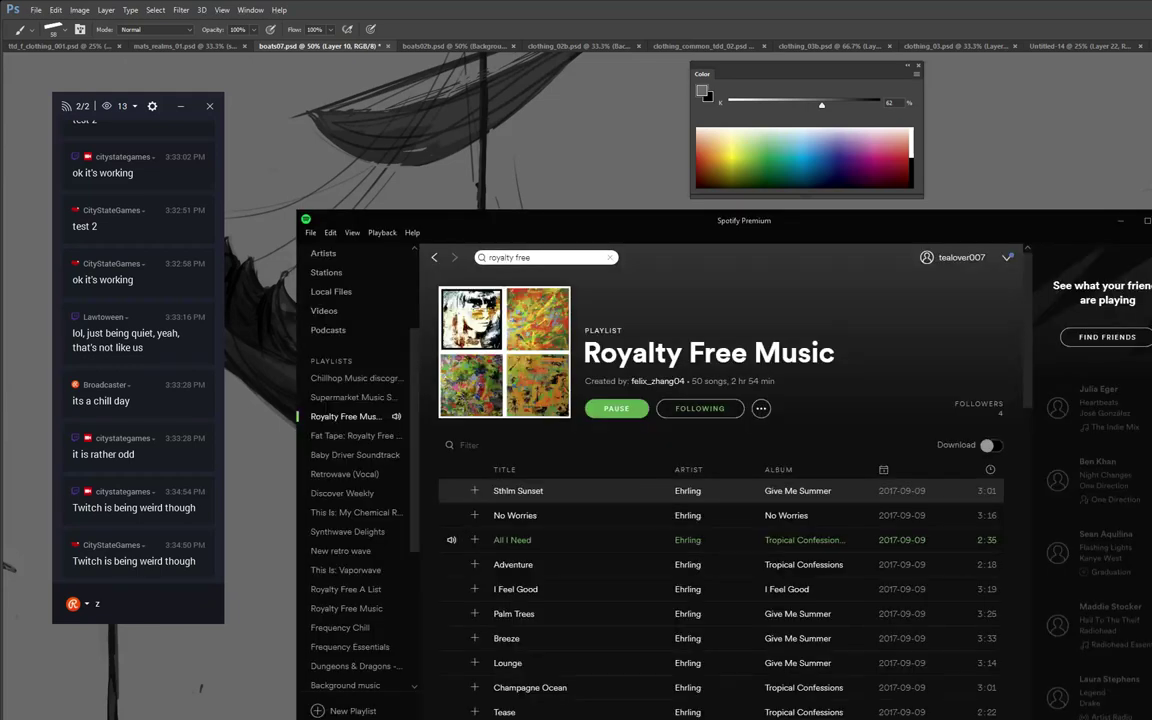
pyautogui.hotkey('ctrl', 'Right')
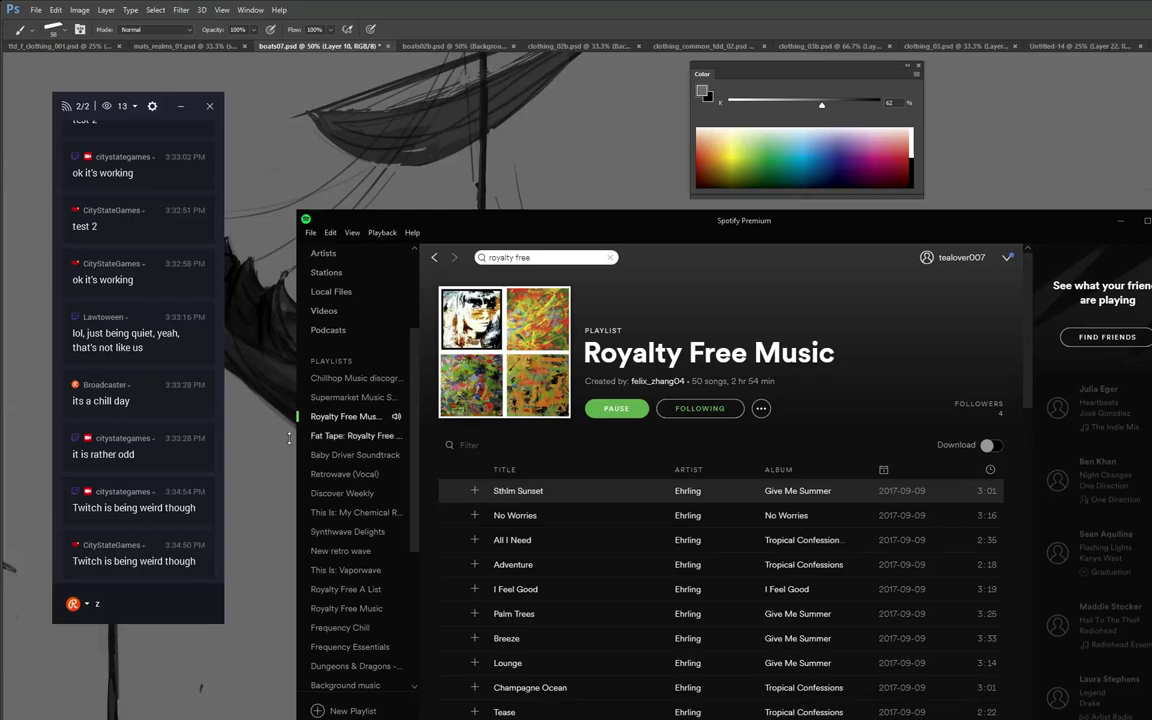
pyautogui.click(327, 382)
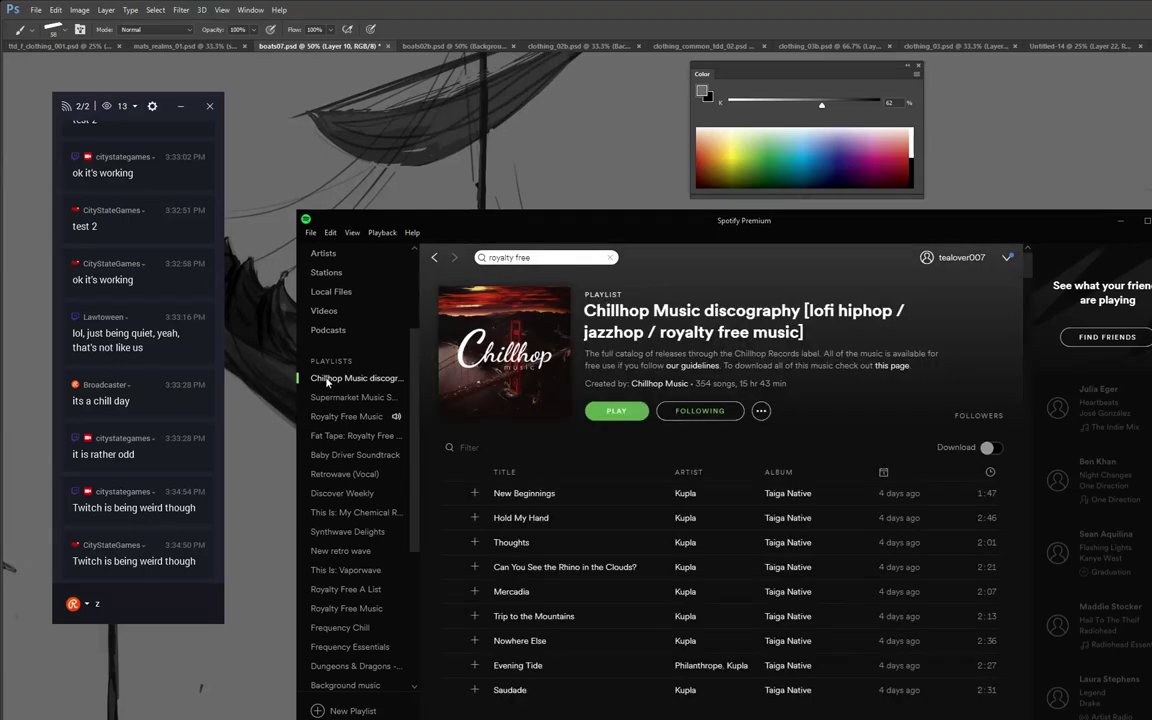
pyautogui.click(616, 410)
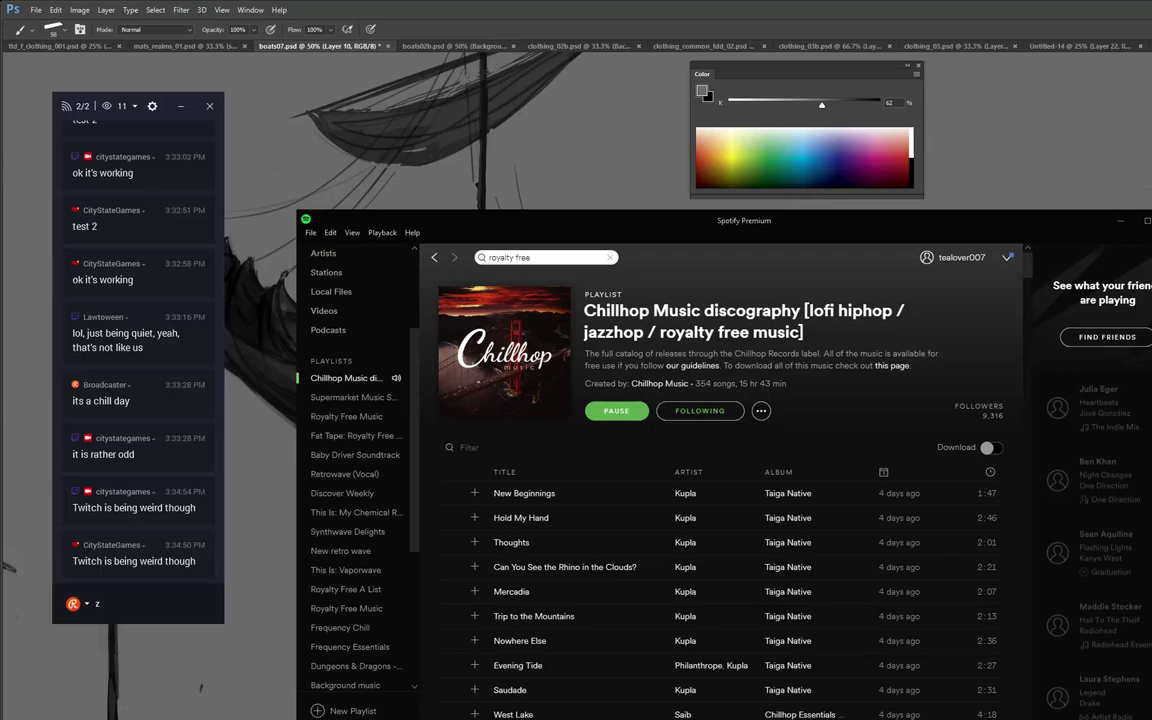
pyautogui.click(246, 668)
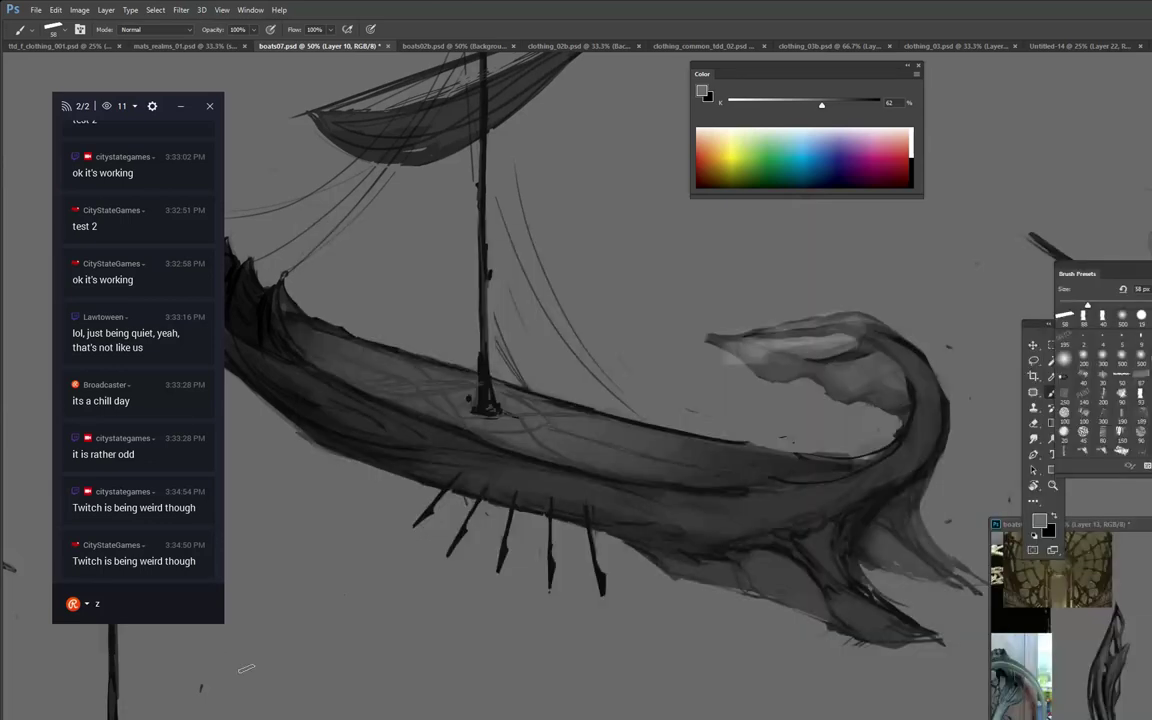
# Thicken the lower mast into a tapered foot with sampled 93% grey.
pyautogui.keyDown('alt'); pyautogui.click(490, 376); pyautogui.keyUp('alt')
pyautogui.keyDown('alt'); pyautogui.click(488, 378); pyautogui.keyUp('alt')
pyautogui.moveTo(483, 368); pyautogui.dragTo(479, 406)
pyautogui.moveTo(602, 239); pyautogui.dragTo(915, 406)
pyautogui.moveTo(704, 368); pyautogui.dragTo(777, 336)
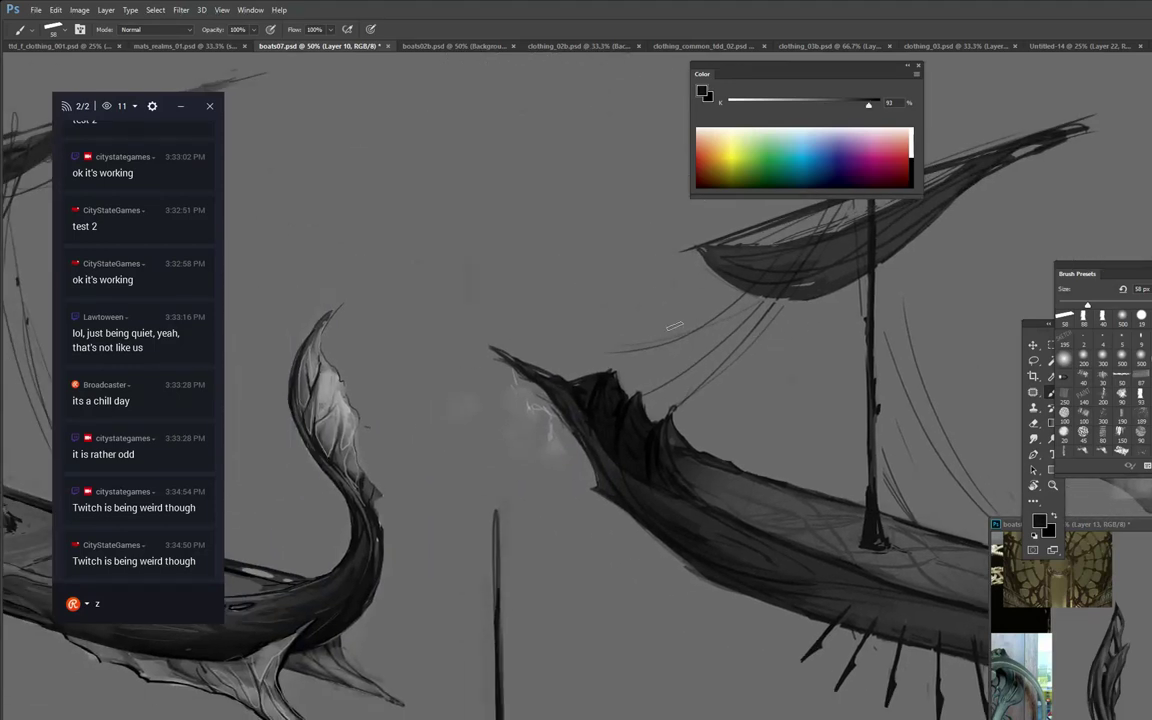
# Reduce the brush to 20 px and sharpen the deck rail just behind the bow spikes with sampled 91% and 93% grey.
pyautogui.keyDown('ctrl'); pyautogui.click(637, 351); pyautogui.keyUp('ctrl')
pyautogui.moveTo(776, 414); pyautogui.dragTo(669, 355)
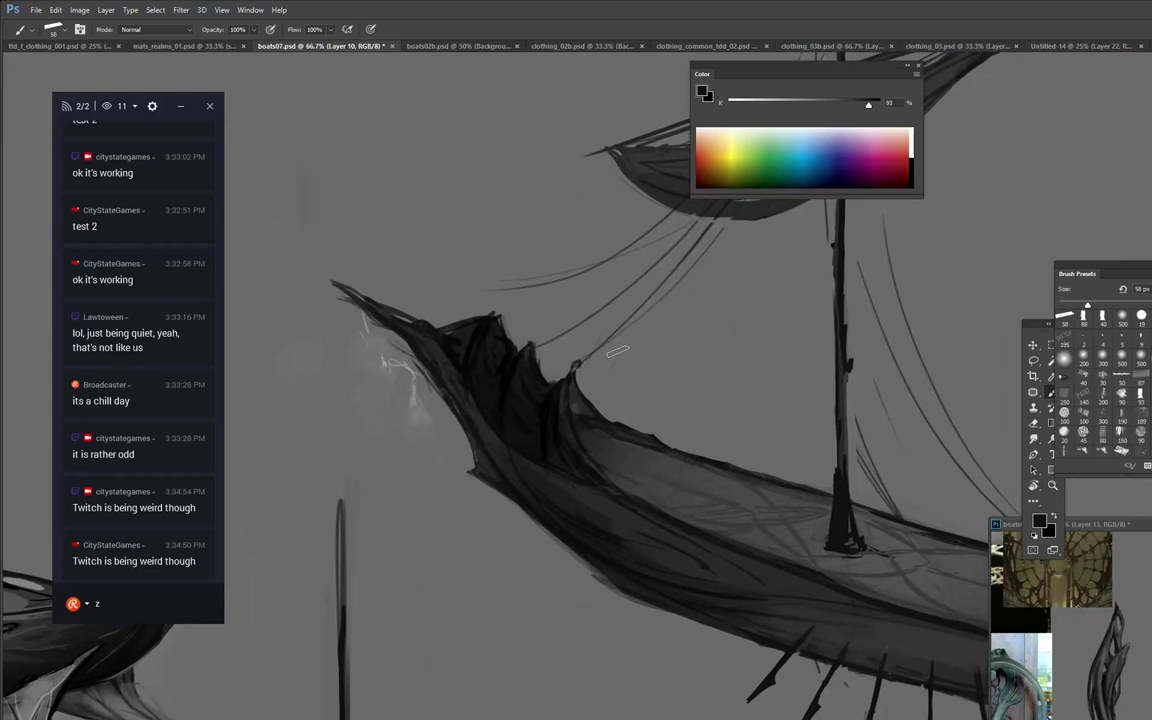
pyautogui.rightClick(688, 380)
pyautogui.click(684, 380)
pyautogui.click(689, 324)
pyautogui.keyDown('alt'); pyautogui.click(636, 449); pyautogui.keyUp('alt')
pyautogui.moveTo(589, 434); pyautogui.dragTo(577, 422)
pyautogui.keyDown('alt'); pyautogui.click(622, 435); pyautogui.keyUp('alt')
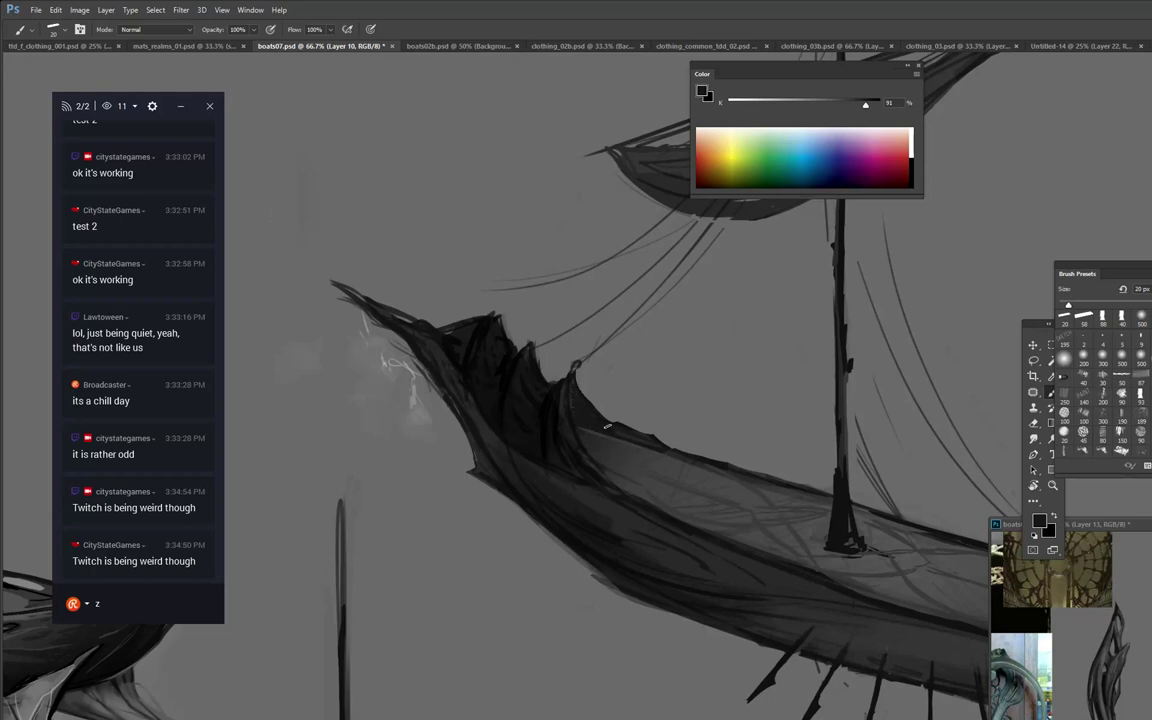
pyautogui.keyDown('alt'); pyautogui.click(625, 431); pyautogui.keyUp('alt')
pyautogui.keyDown('alt'); pyautogui.click(570, 420); pyautogui.keyUp('alt')
# Redefine the edges and dark folds of the rearmost bow spike with sampled dark greys, including 92%.
pyautogui.moveTo(681, 365); pyautogui.dragTo(571, 303)
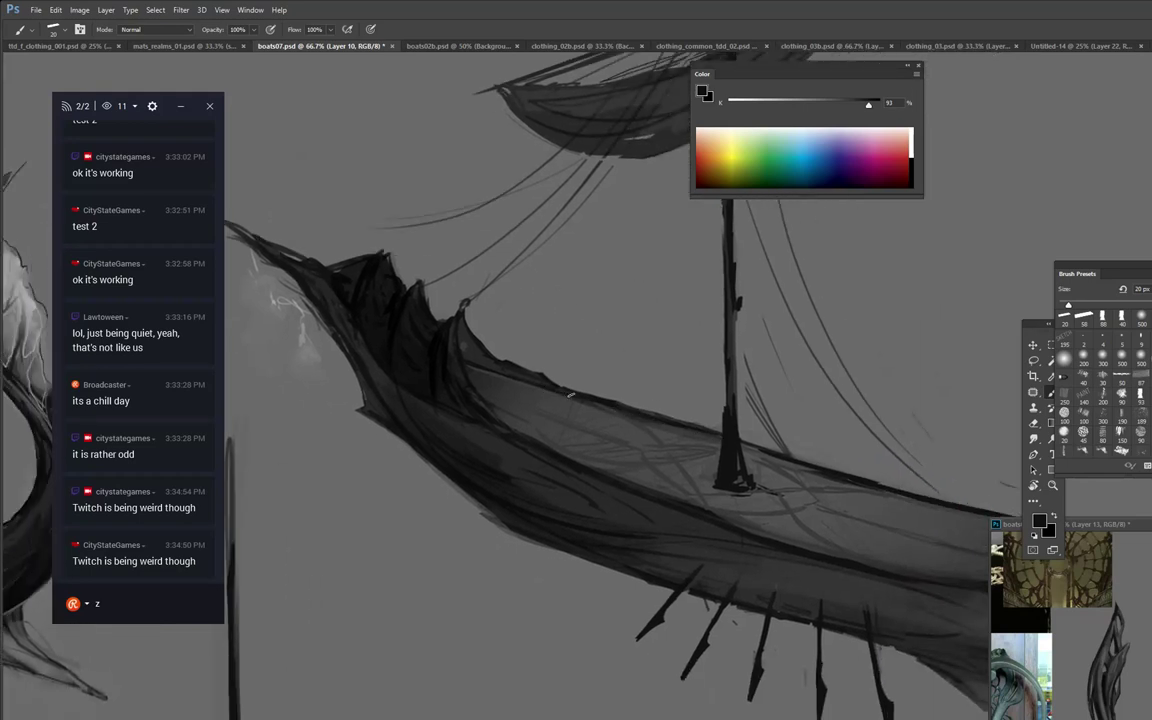
pyautogui.keyDown('alt'); pyautogui.click(494, 377); pyautogui.keyUp('alt')
pyautogui.keyDown('alt'); pyautogui.click(463, 308); pyautogui.keyUp('alt')
pyautogui.keyDown('alt'); pyautogui.click(409, 333); pyautogui.keyUp('alt')
pyautogui.keyDown('alt'); pyautogui.click(450, 371); pyautogui.keyUp('alt')
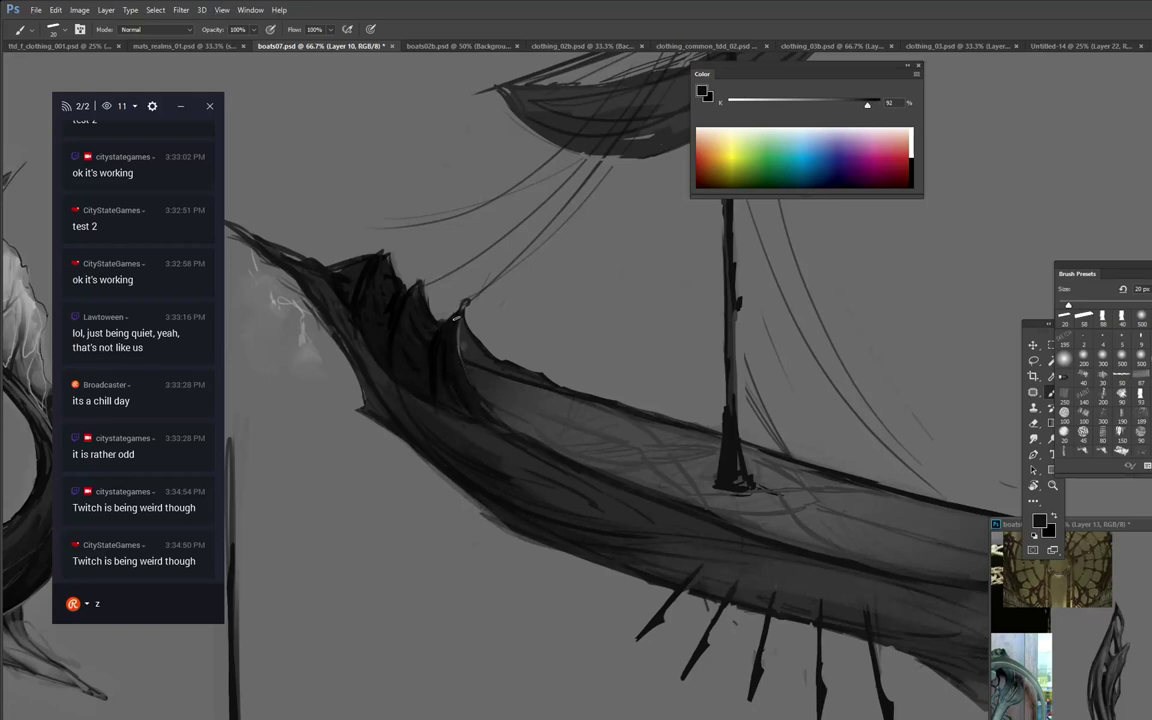
pyautogui.keyDown('alt'); pyautogui.click(469, 382); pyautogui.keyUp('alt')
pyautogui.keyDown('alt'); pyautogui.click(432, 369); pyautogui.keyUp('alt')
pyautogui.keyDown('alt'); pyautogui.click(462, 395); pyautogui.keyUp('alt')
# Outline the front edge of the rearmost bow spike, replacing a 62% grey stroke with a darker grey sampled from the hull.
pyautogui.keyDown('alt'); pyautogui.click(487, 279); pyautogui.keyUp('alt')
pyautogui.moveTo(432, 362); pyautogui.dragTo(434, 399)
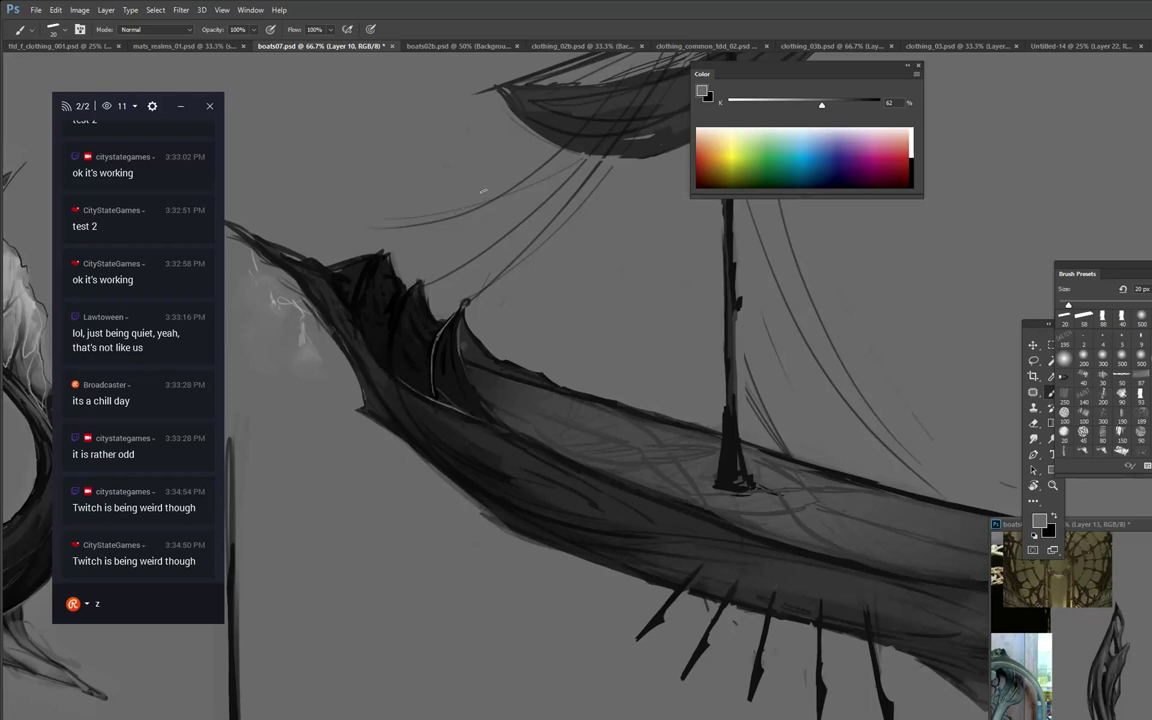
pyautogui.hotkey('ctrl', 'z')
pyautogui.keyDown('alt'); pyautogui.click(510, 450); pyautogui.keyUp('alt')
pyautogui.moveTo(452, 318); pyautogui.dragTo(432, 348)
# Rework the rim line beneath the rearmost bow spike with sampled 96% and 85% grey.
pyautogui.keyDown('alt'); pyautogui.click(390, 384); pyautogui.keyUp('alt')
pyautogui.moveTo(404, 388); pyautogui.dragTo(426, 401)
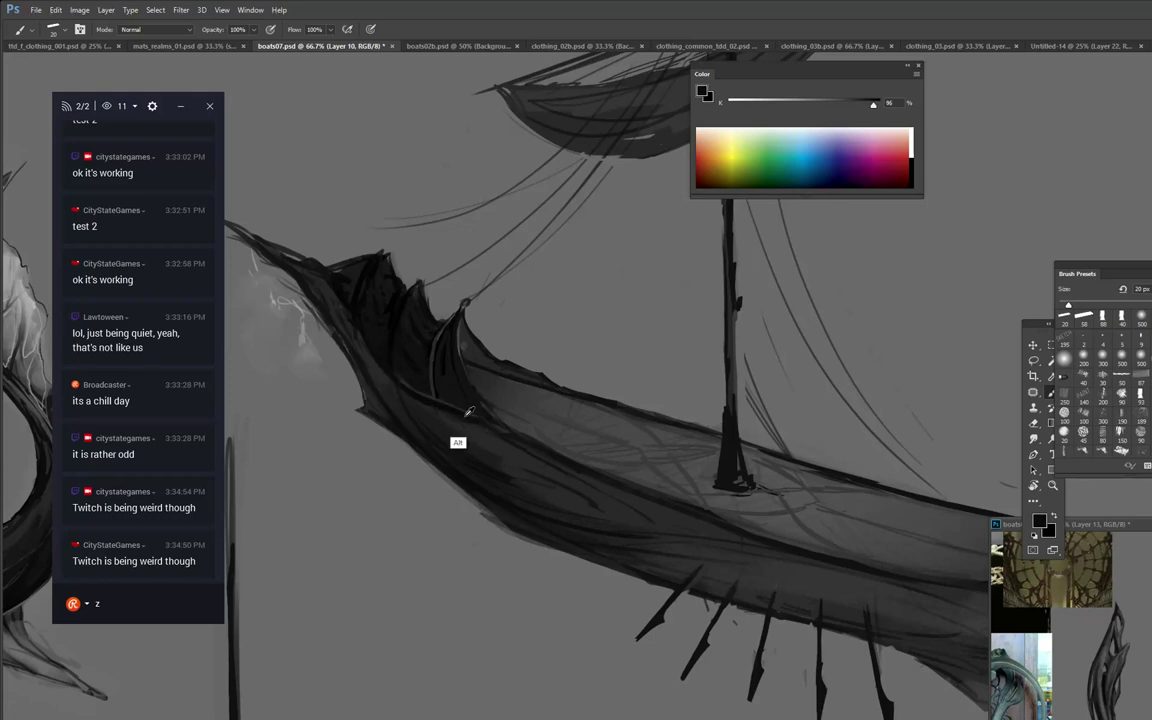
pyautogui.keyDown('alt'); pyautogui.click(433, 397); pyautogui.keyUp('alt')
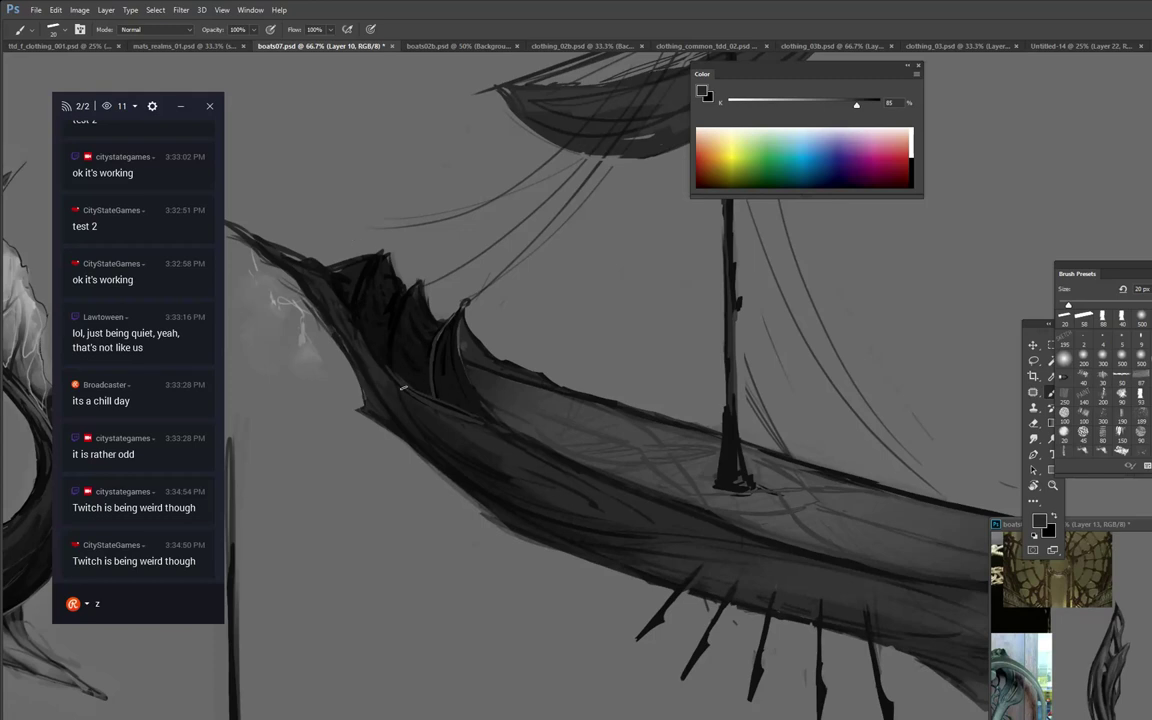
# Darken the folds and rim between the middle and rearmost bow spikes with sampled dark greys, including 96%.
pyautogui.keyDown('alt'); pyautogui.click(433, 395); pyautogui.keyUp('alt')
pyautogui.keyDown('alt'); pyautogui.click(437, 403); pyautogui.keyUp('alt')
pyautogui.keyDown('alt'); pyautogui.click(404, 383); pyautogui.keyUp('alt')
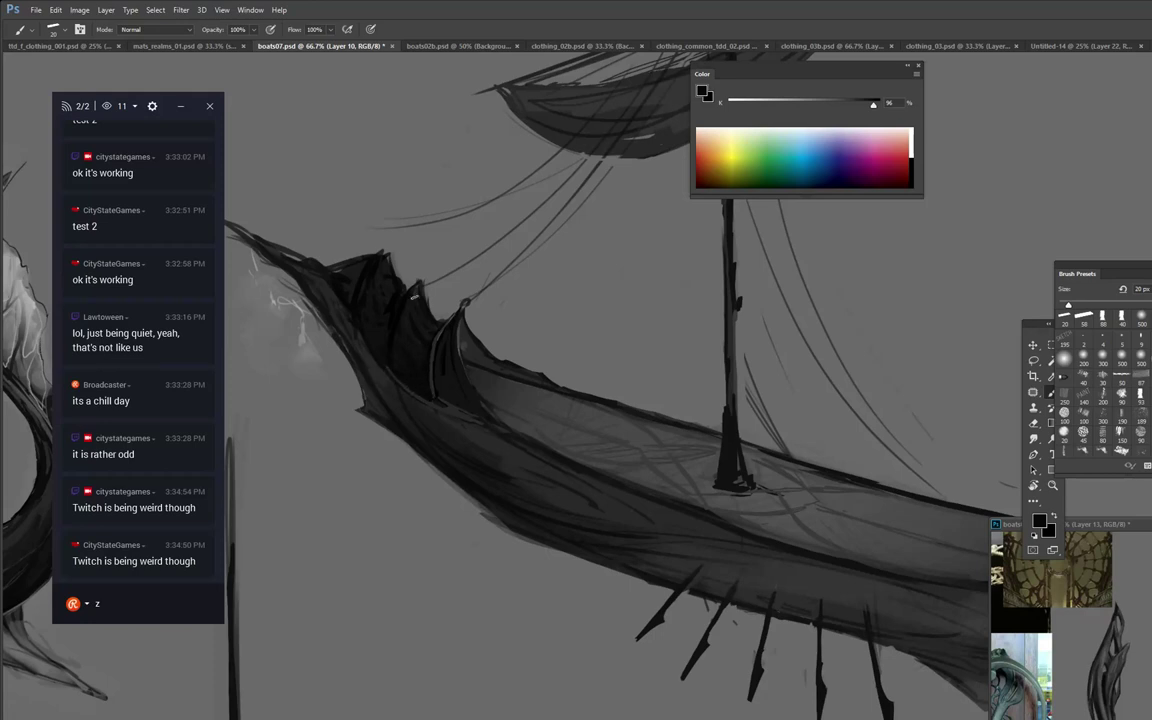
pyautogui.keyDown('alt'); pyautogui.click(405, 319); pyautogui.keyUp('alt')
pyautogui.keyDown('alt'); pyautogui.click(425, 378); pyautogui.keyUp('alt')
pyautogui.press('e')
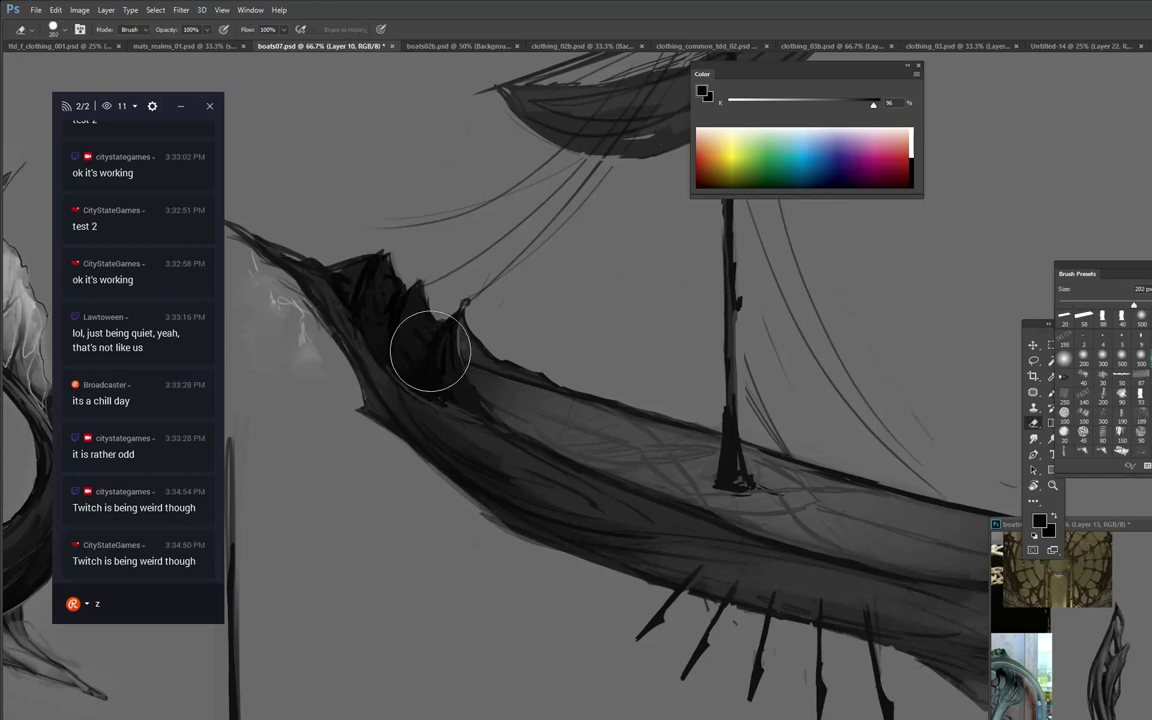
pyautogui.moveTo(430, 352)
pyautogui.mouseDown()
pyautogui.moveTo(418, 348)
pyautogui.moveTo(422, 314)
pyautogui.mouseUp()
pyautogui.hotkey('ctrl', 'z')
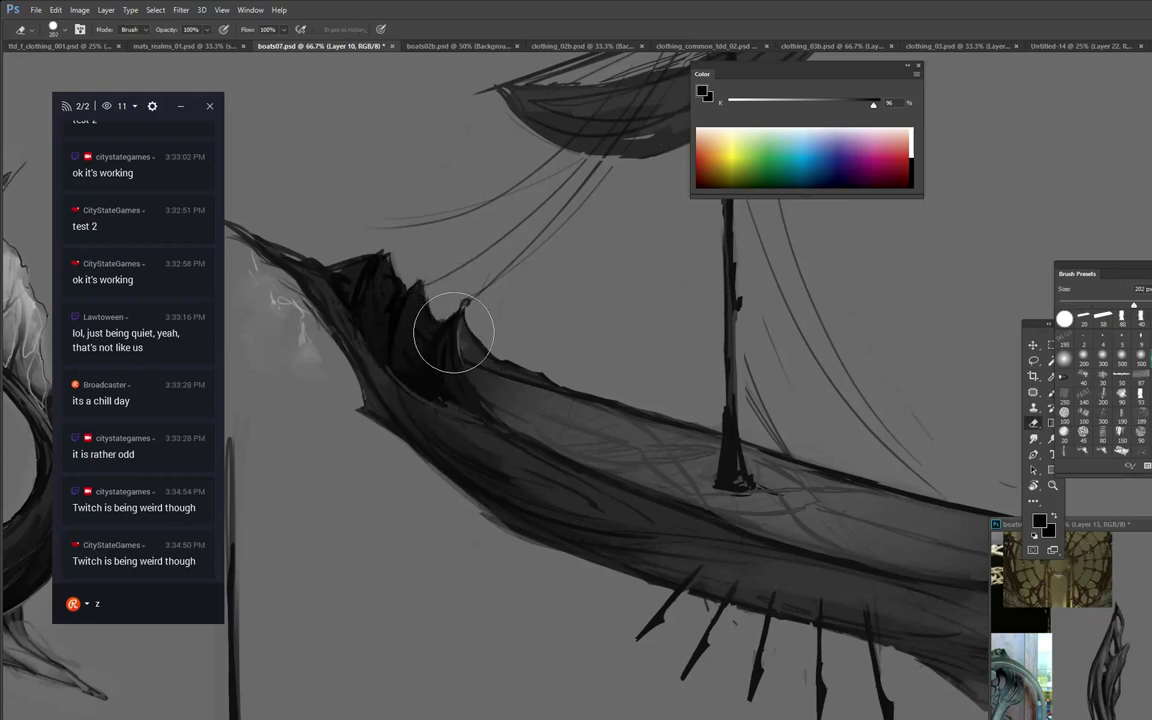
# Switch to a 40 px brush and block in the dark inner surface of the bow spikes with sampled 92% grey.
pyautogui.press('b')
pyautogui.rightClick(463, 344)
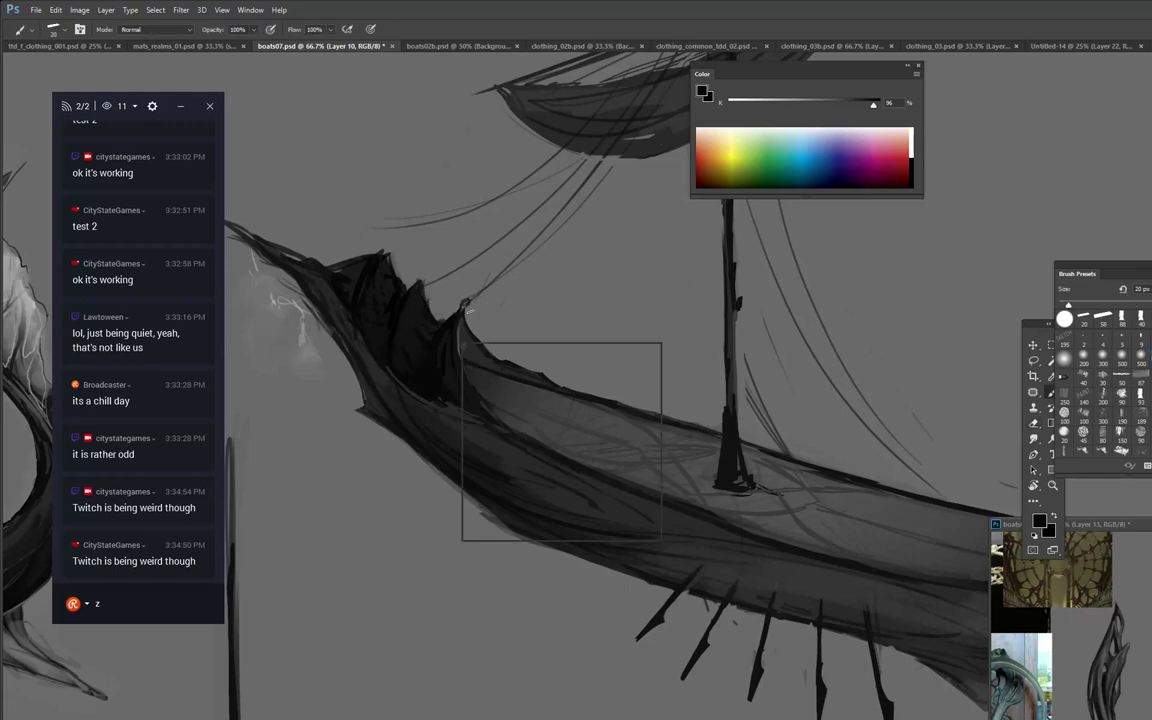
pyautogui.click(498, 507)
pyautogui.click(536, 373)
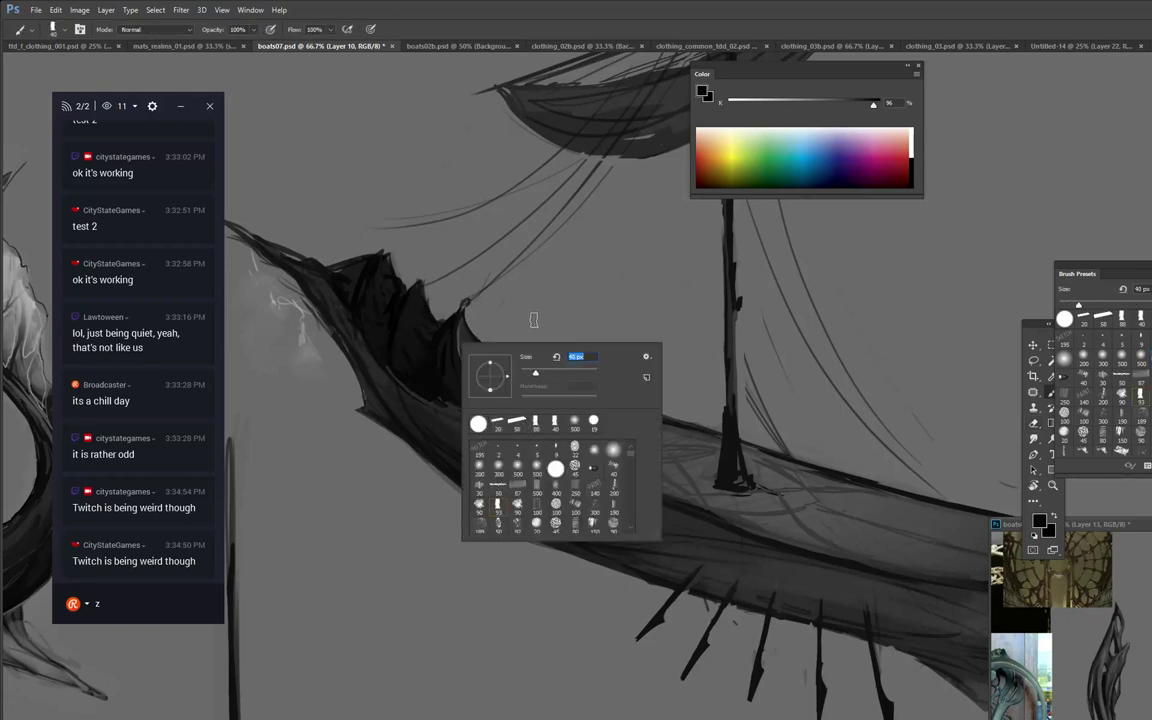
pyautogui.click(533, 321)
pyautogui.keyDown('alt'); pyautogui.click(456, 377); pyautogui.keyUp('alt')
pyautogui.moveTo(457, 393); pyautogui.dragTo(443, 345)
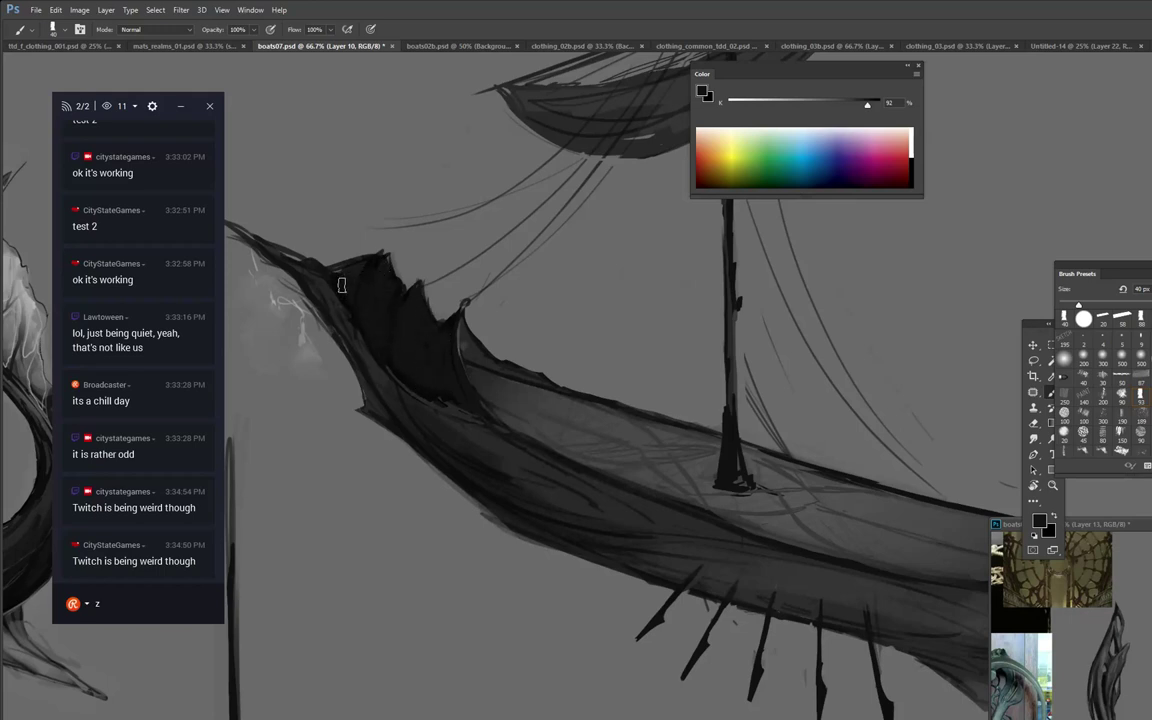
# Carve clean scalloped edges between the bow spike tips by painting the background back with sampled 62% grey.
pyautogui.keyDown('alt'); pyautogui.click(344, 247); pyautogui.keyUp('alt')
pyautogui.moveTo(329, 256); pyautogui.dragTo(372, 256)
pyautogui.press('alt')
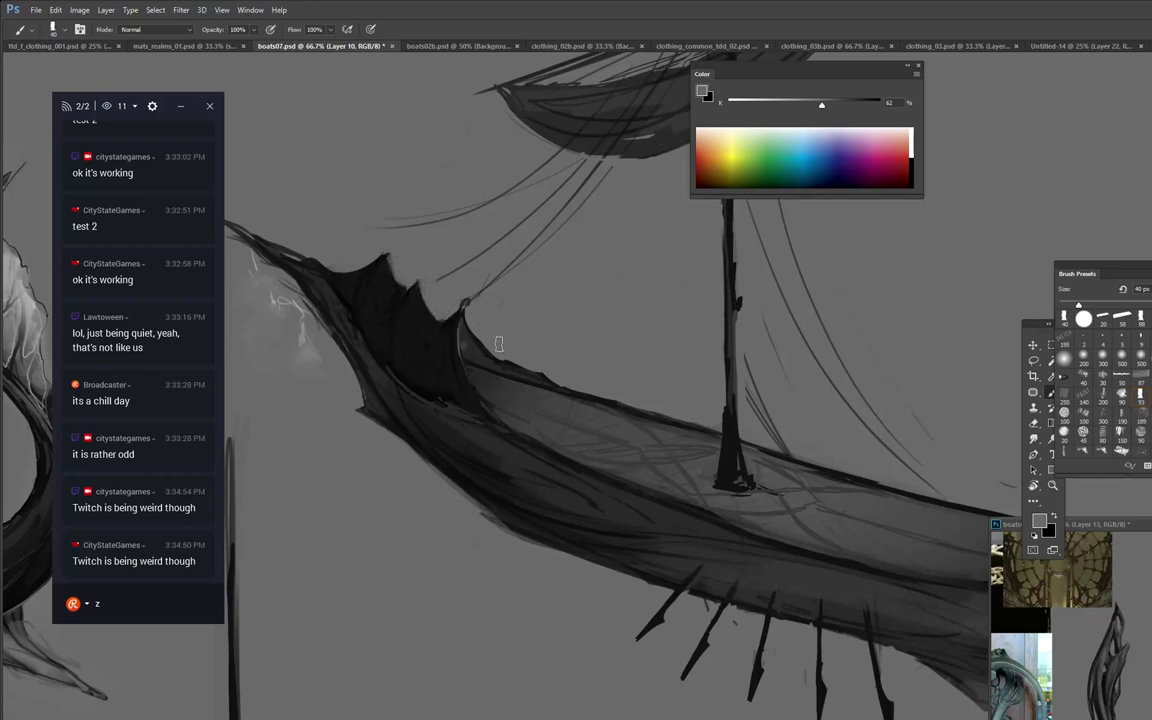
# Paint a light 17% grey highlight along the rail just behind the rearmost bow spike, undoing the earlier trial strokes.
pyautogui.keyDown('alt'); pyautogui.click(470, 328); pyautogui.keyUp('alt')
pyautogui.click(911, 174)
pyautogui.moveTo(468, 314); pyautogui.dragTo(469, 347)
pyautogui.keyDown('alt'); pyautogui.click(481, 320); pyautogui.keyUp('alt')
pyautogui.moveTo(768, 103); pyautogui.dragTo(754, 103)
pyautogui.moveTo(466, 325); pyautogui.dragTo(486, 379)
pyautogui.hotkey('ctrl', 'alt', 'z')
pyautogui.hotkey('ctrl', 'alt', 'z')
pyautogui.hotkey('ctrl', 'alt', 'z')
pyautogui.moveTo(466, 324)
pyautogui.mouseDown()
pyautogui.moveTo(472, 360)
pyautogui.moveTo(467, 331)
pyautogui.moveTo(487, 363)
pyautogui.moveTo(541, 379)
pyautogui.mouseUp()
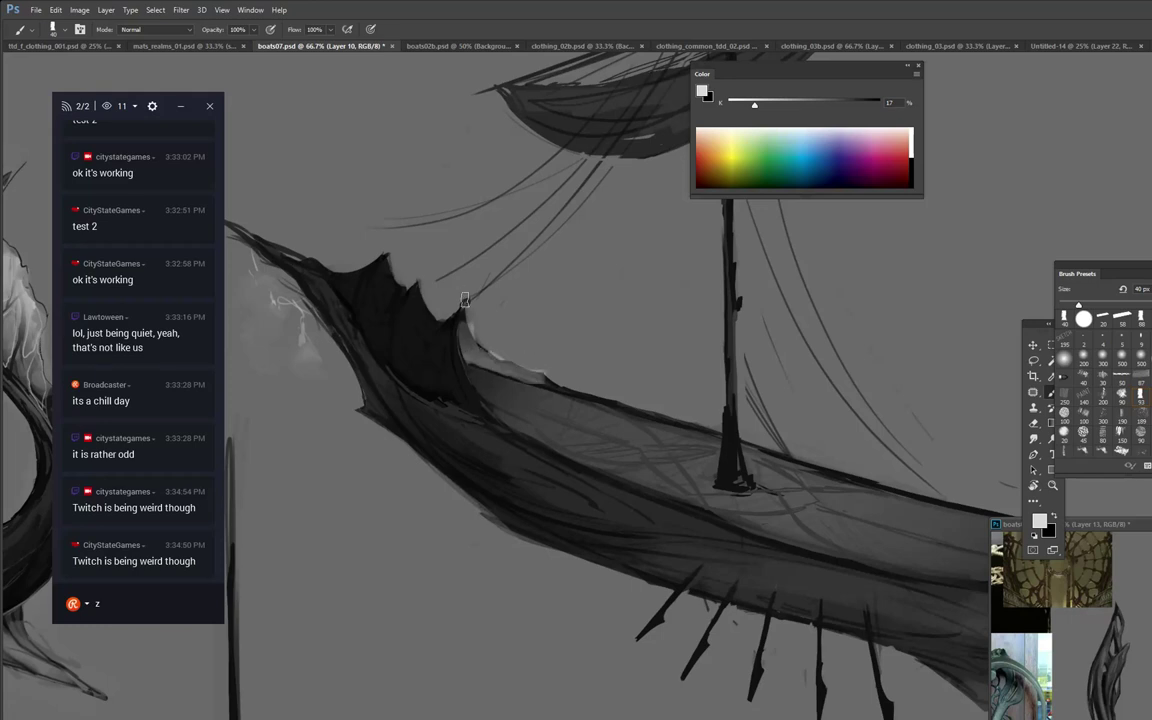
# Build up the light patch behind the rearmost bow spike with a 20 px brush and blend it with the Smudge tool.
pyautogui.moveTo(467, 340); pyautogui.dragTo(481, 368)
pyautogui.moveTo(553, 380); pyautogui.dragTo(545, 380)
pyautogui.moveTo(472, 358); pyautogui.dragTo(490, 374)
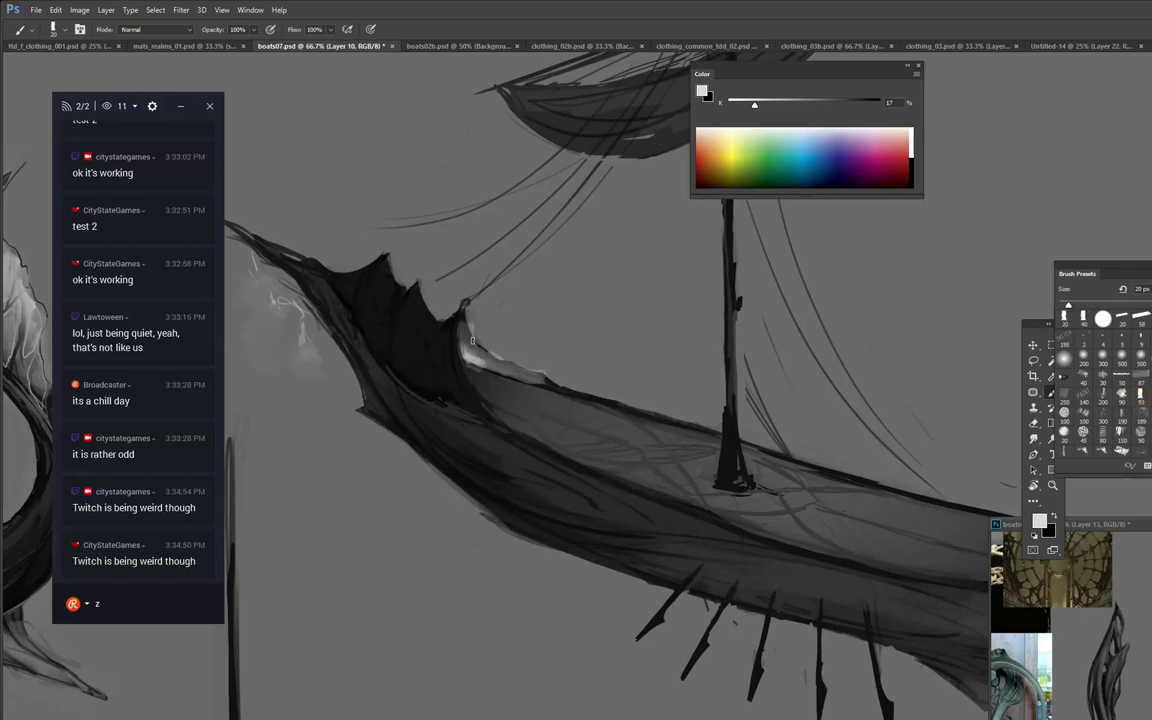
pyautogui.press('r')
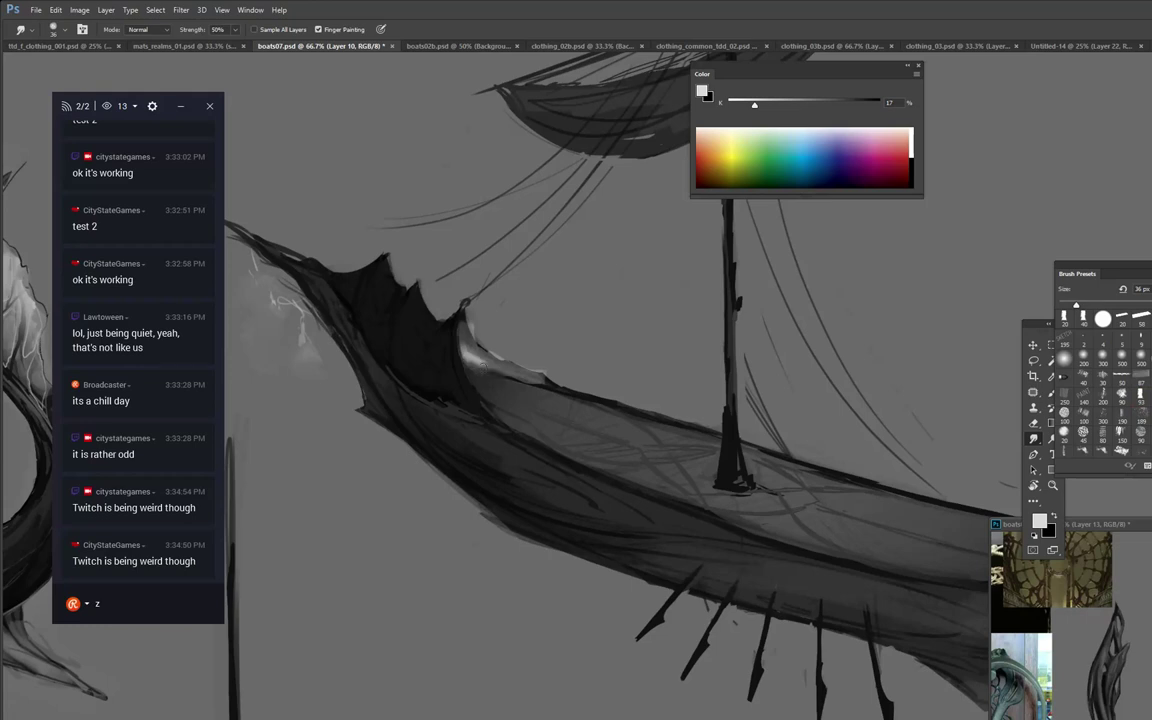
# Switch to a 9 px brush and detail the highlighted rail behind the rearmost bow spike with sampled 93% and 43% grey.
pyautogui.press('b')
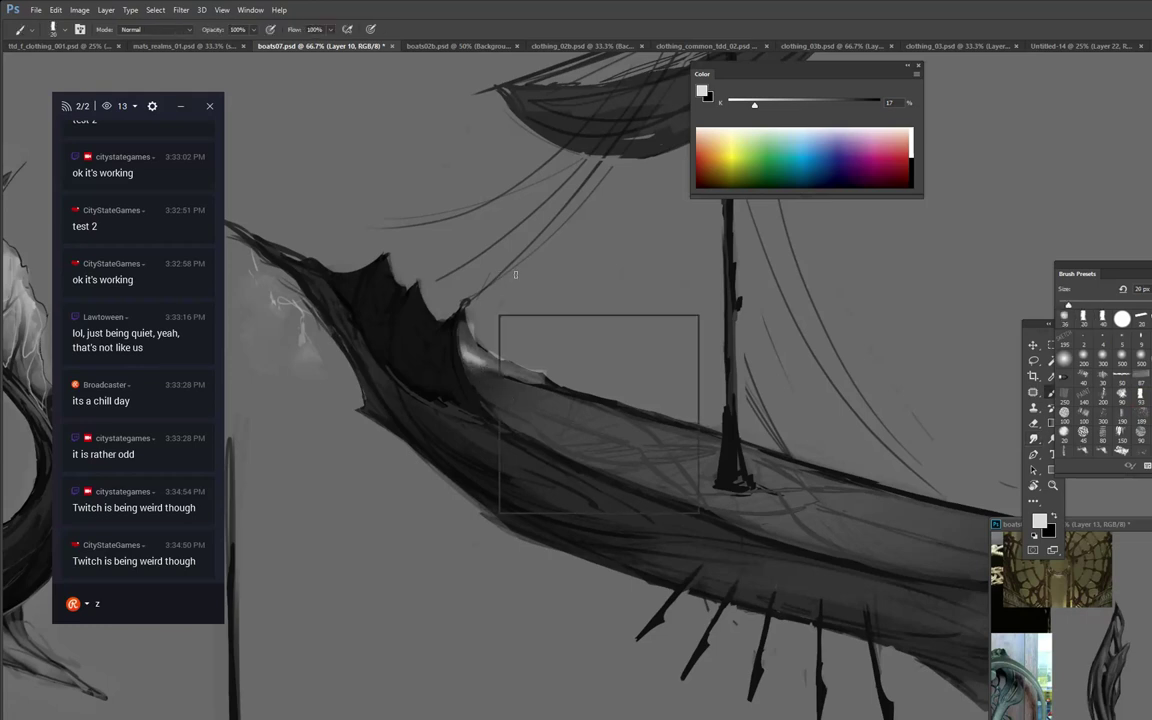
pyautogui.rightClick(515, 274)
pyautogui.doubleClick(534, 380)
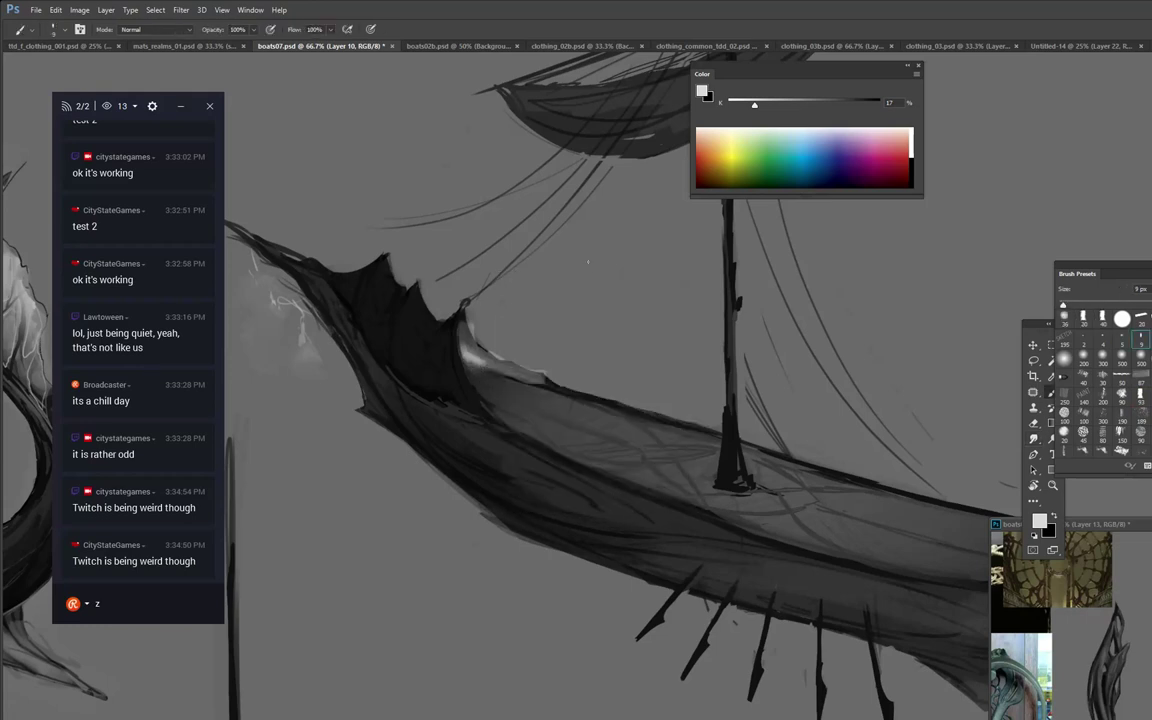
pyautogui.keyDown('alt'); pyautogui.click(464, 308); pyautogui.keyUp('alt')
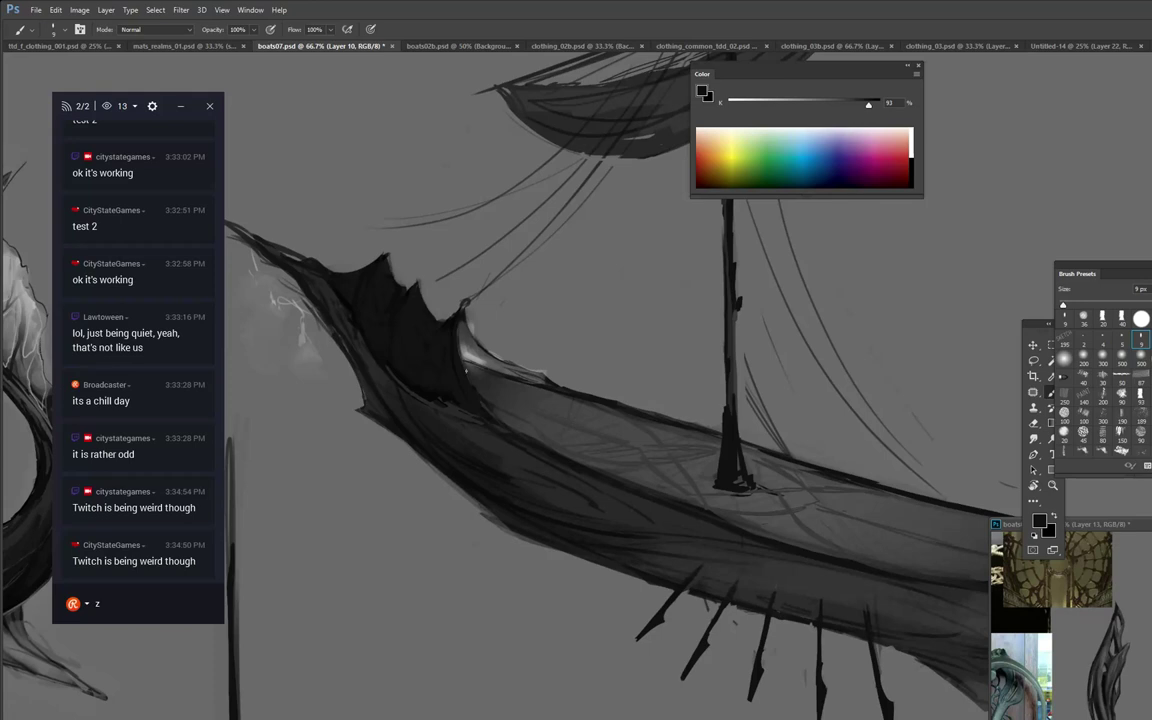
pyautogui.keyDown('alt'); pyautogui.click(466, 381); pyautogui.keyUp('alt')
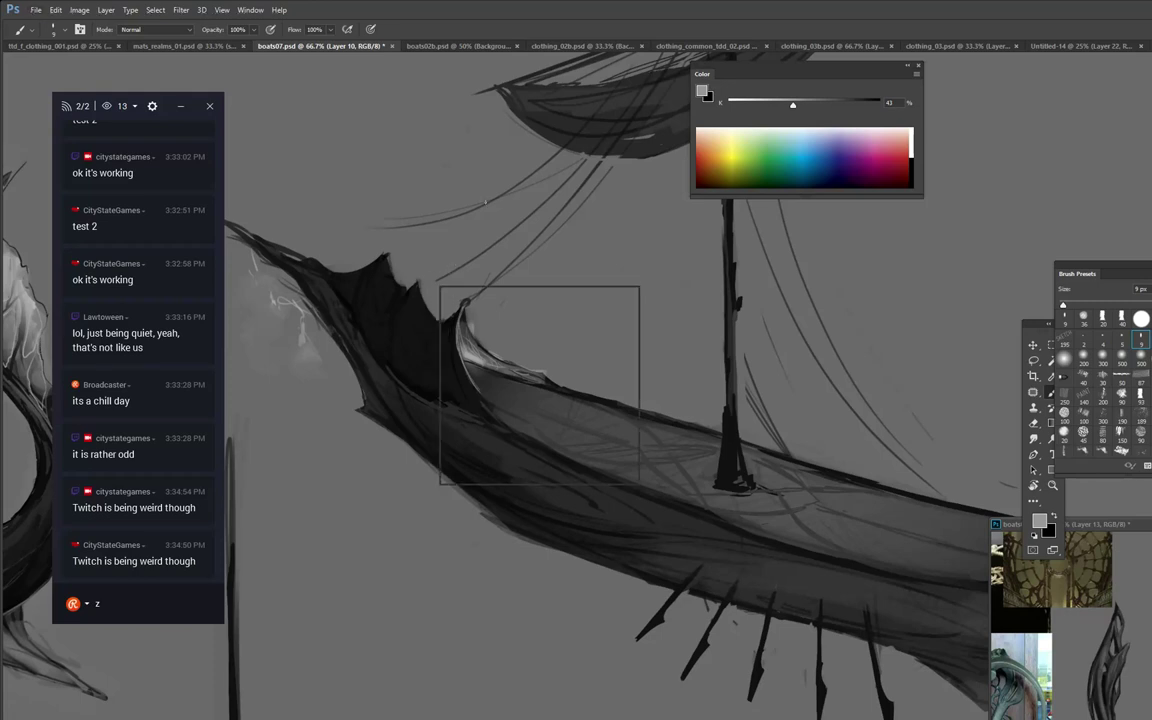
# Lasso the panel between the middle and rearmost bow spikes and shade it with a soft 200 px brush in 62% and 100% grey.
pyautogui.press('l')
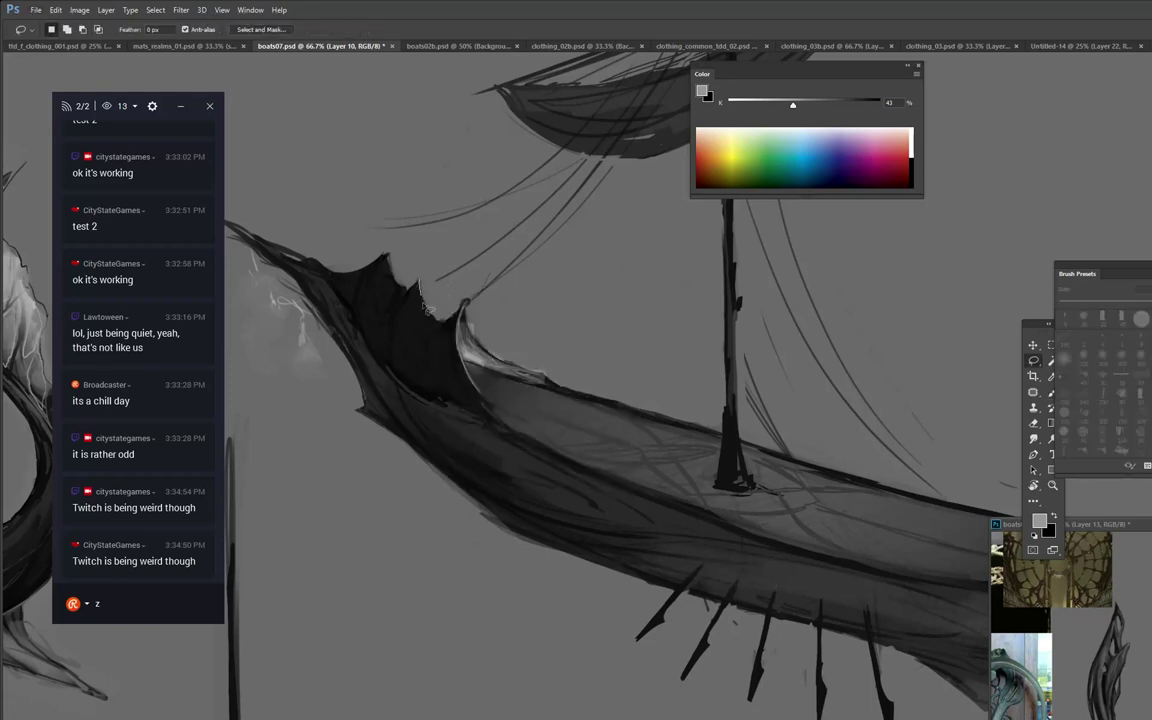
pyautogui.moveTo(420, 284)
pyautogui.mouseDown()
pyautogui.moveTo(466, 309)
pyautogui.moveTo(482, 398)
pyautogui.moveTo(392, 372)
pyautogui.moveTo(420, 285)
pyautogui.mouseUp()
pyautogui.hotkey('ctrl', 'd')
pyautogui.press('b')
pyautogui.rightClick(497, 233)
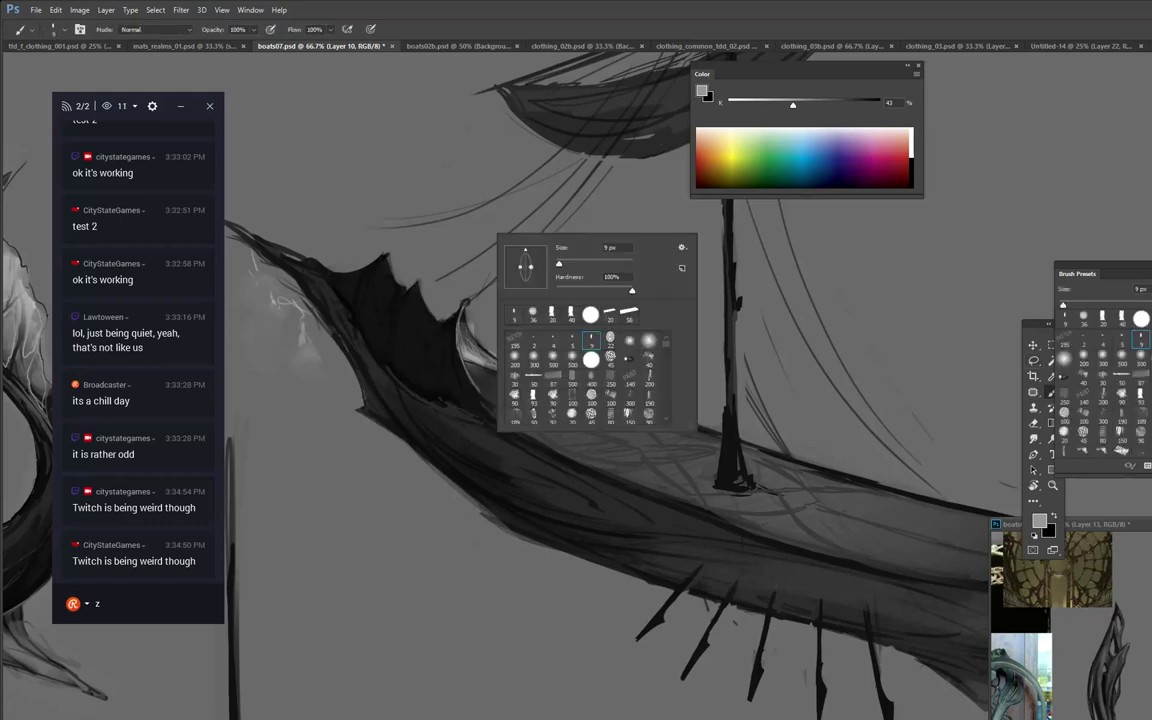
pyautogui.click(515, 358)
pyautogui.click(594, 290)
pyautogui.click(568, 156)
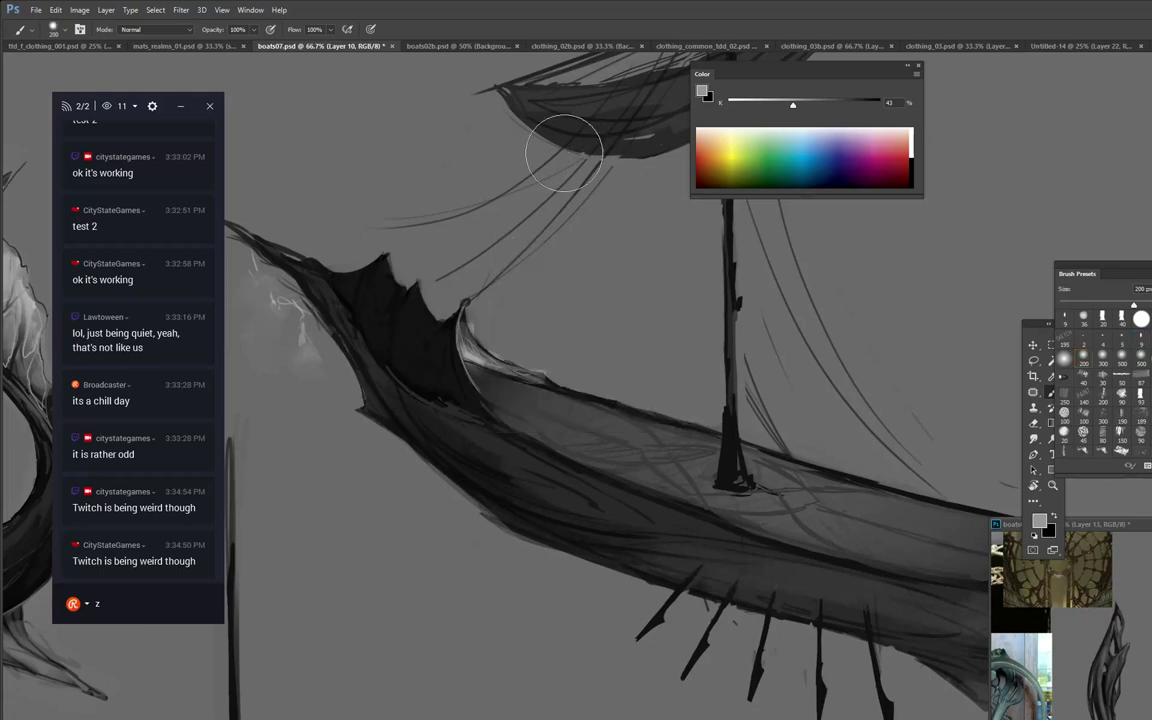
pyautogui.keyDown('alt'); pyautogui.click(484, 203); pyautogui.keyUp('alt')
pyautogui.moveTo(408, 286); pyautogui.dragTo(417, 292)
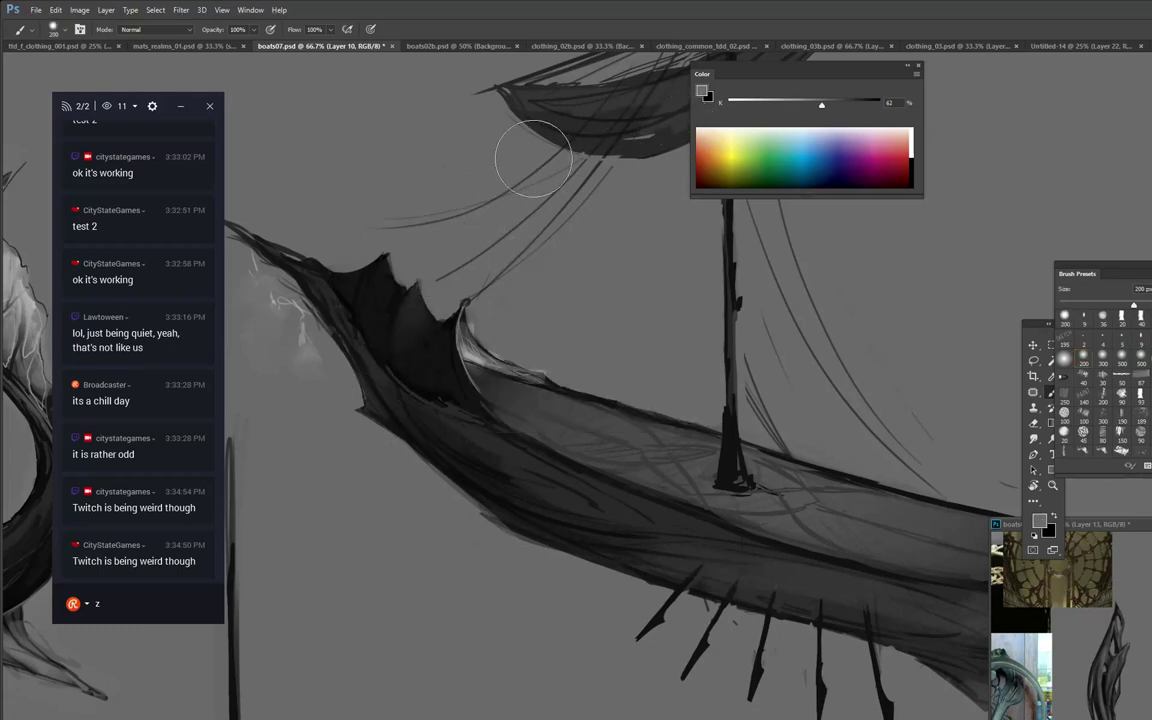
pyautogui.click(906, 172)
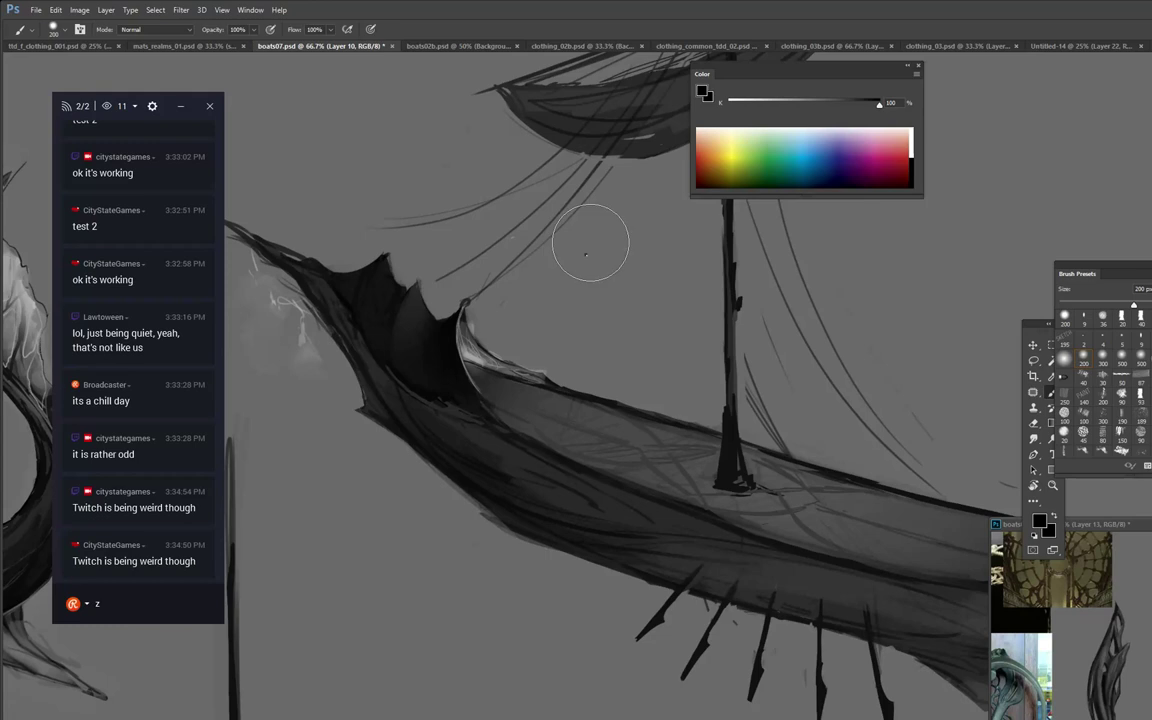
# Reduce the soft brush to 15 px and refine the rear spike panel's folds with sampled dark greys, including 86% and 95%.
pyautogui.rightClick(584, 252)
pyautogui.click(651, 285)
pyautogui.click(500, 280)
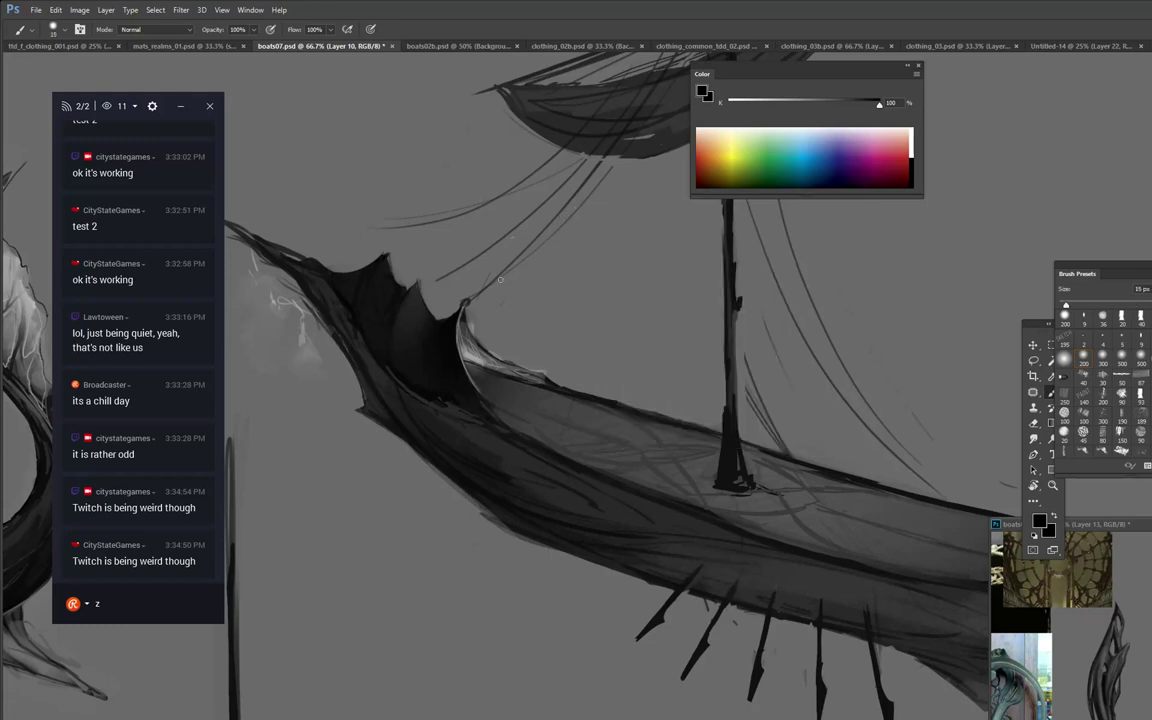
pyautogui.keyDown('alt'); pyautogui.click(433, 343); pyautogui.keyUp('alt')
pyautogui.moveTo(416, 352); pyautogui.dragTo(408, 321)
pyautogui.keyDown('alt'); pyautogui.click(421, 290); pyautogui.keyUp('alt')
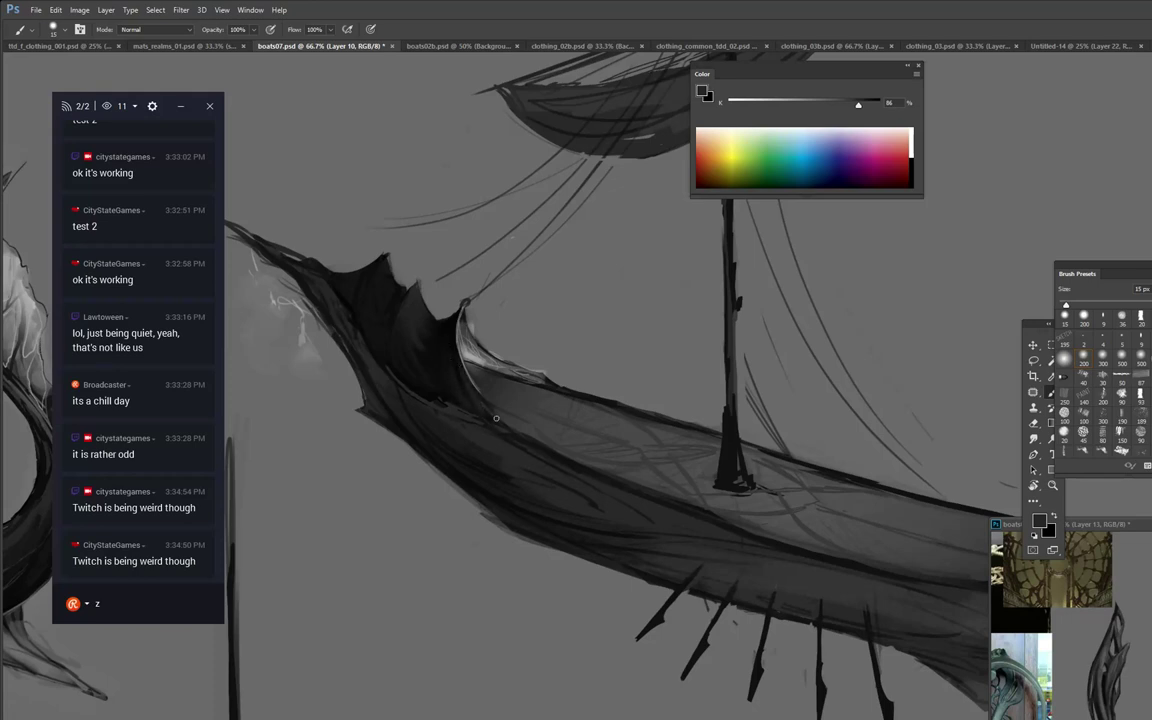
pyautogui.keyDown('alt'); pyautogui.click(424, 348); pyautogui.keyUp('alt')
pyautogui.press('l')
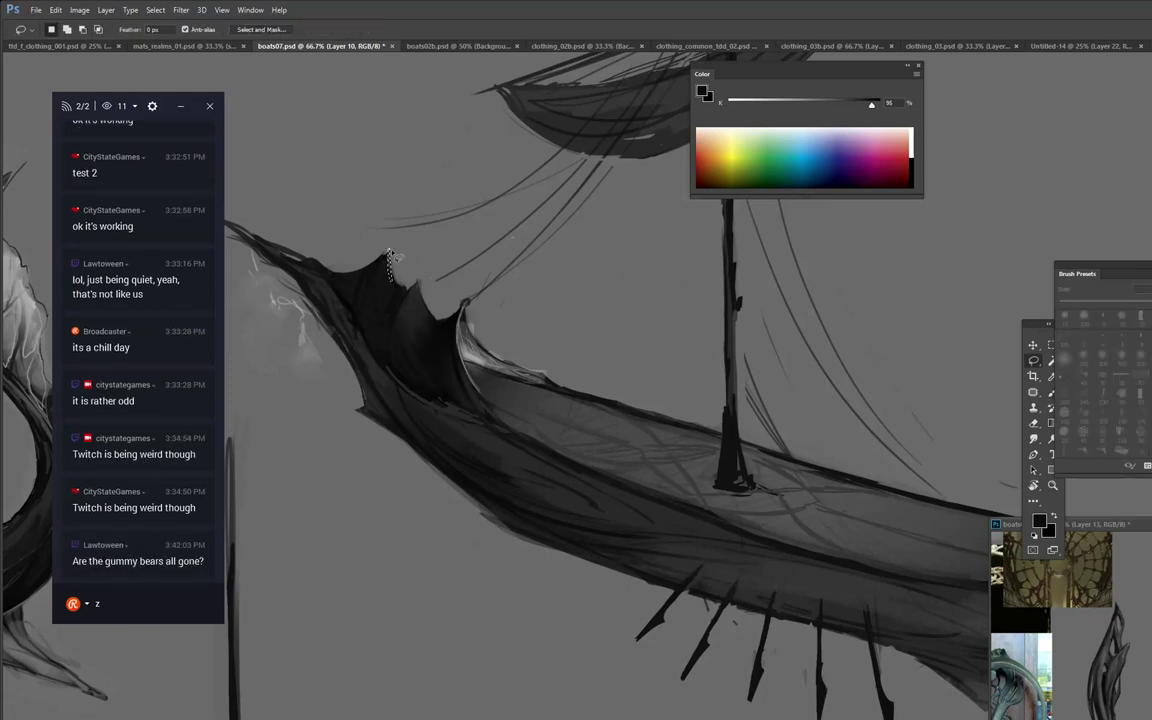
pyautogui.moveTo(388, 259); pyautogui.dragTo(391, 247)
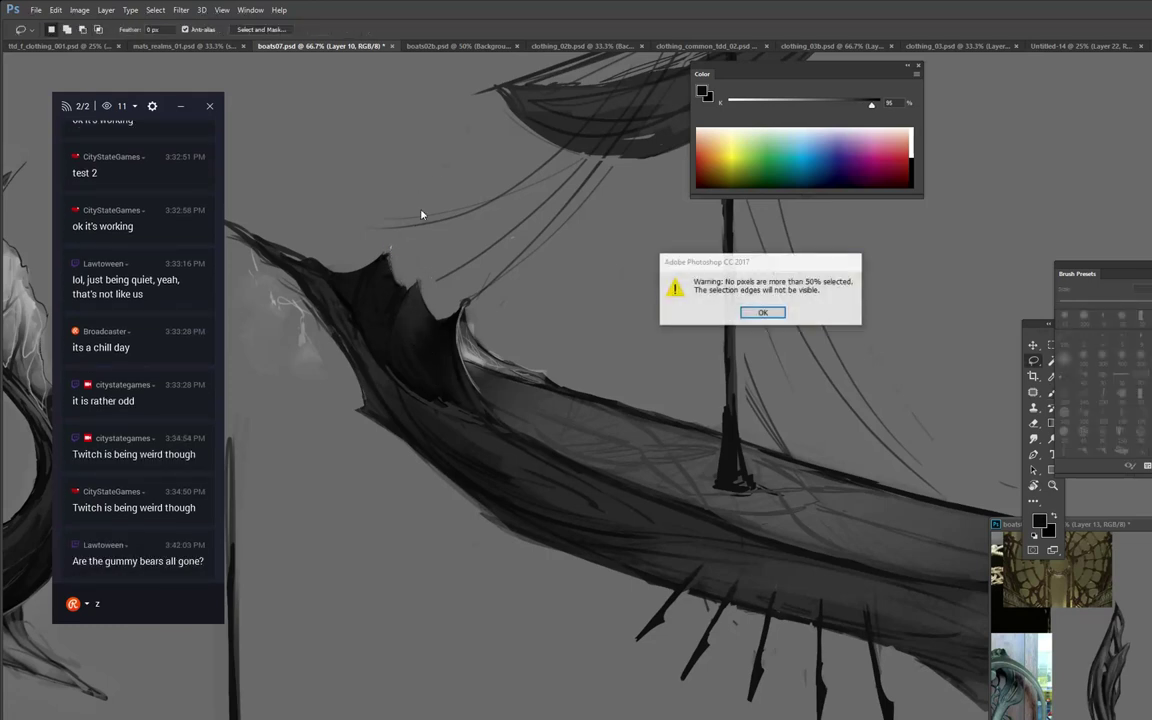
pyautogui.click(782, 312)
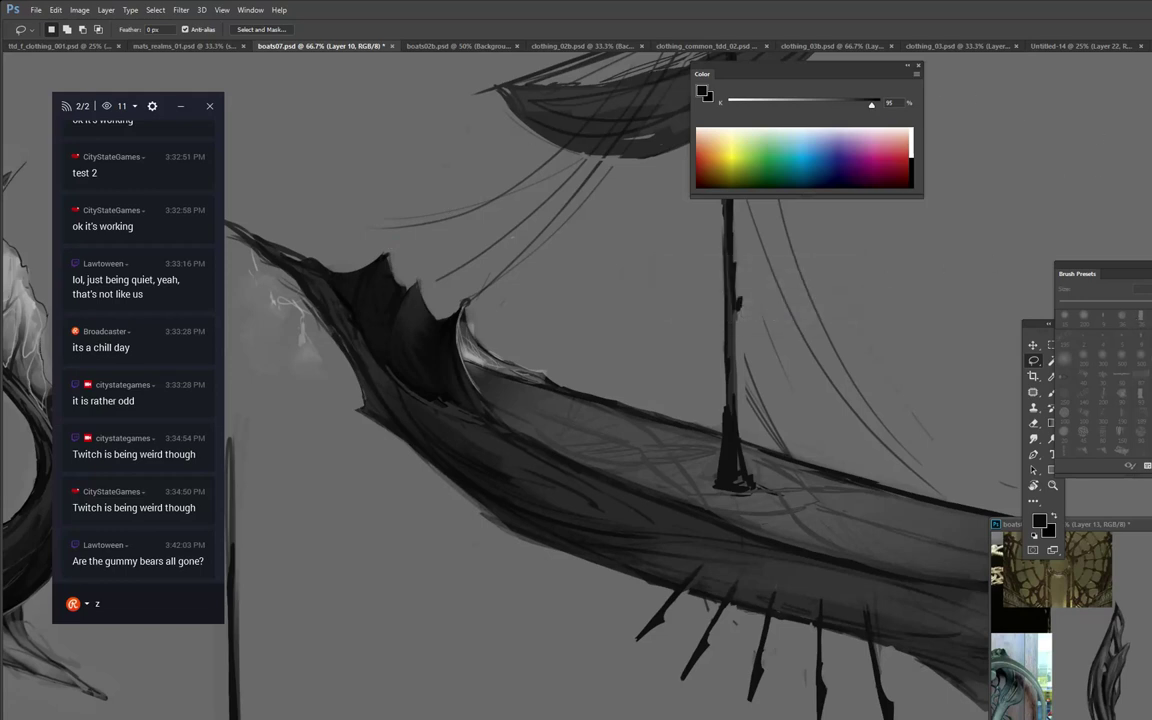
# Switch to a 25 px textured brush and trim the tip of the front bow spike with sampled 62% grey.
pyautogui.press('b')
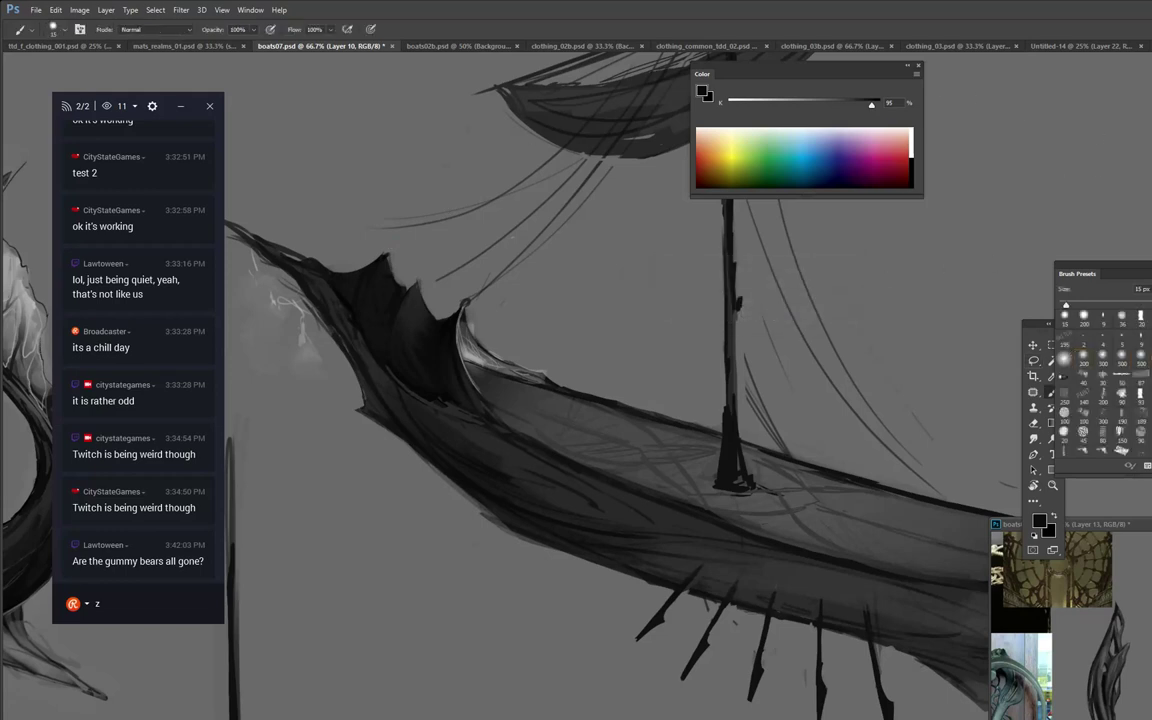
pyautogui.click(1146, 394)
pyautogui.keyDown('alt'); pyautogui.click(404, 257); pyautogui.keyUp('alt')
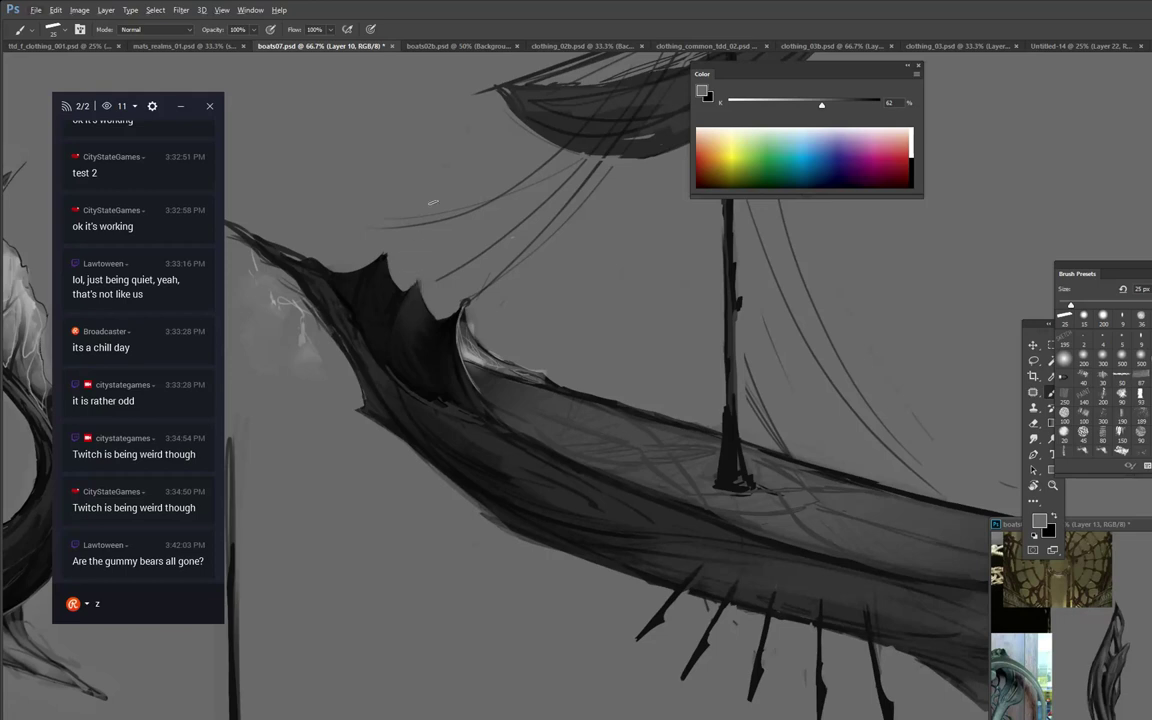
# Lasso the panel between the front and middle bow spikes and lighten it with a soft 200 px brush in 62% grey.
pyautogui.press('l')
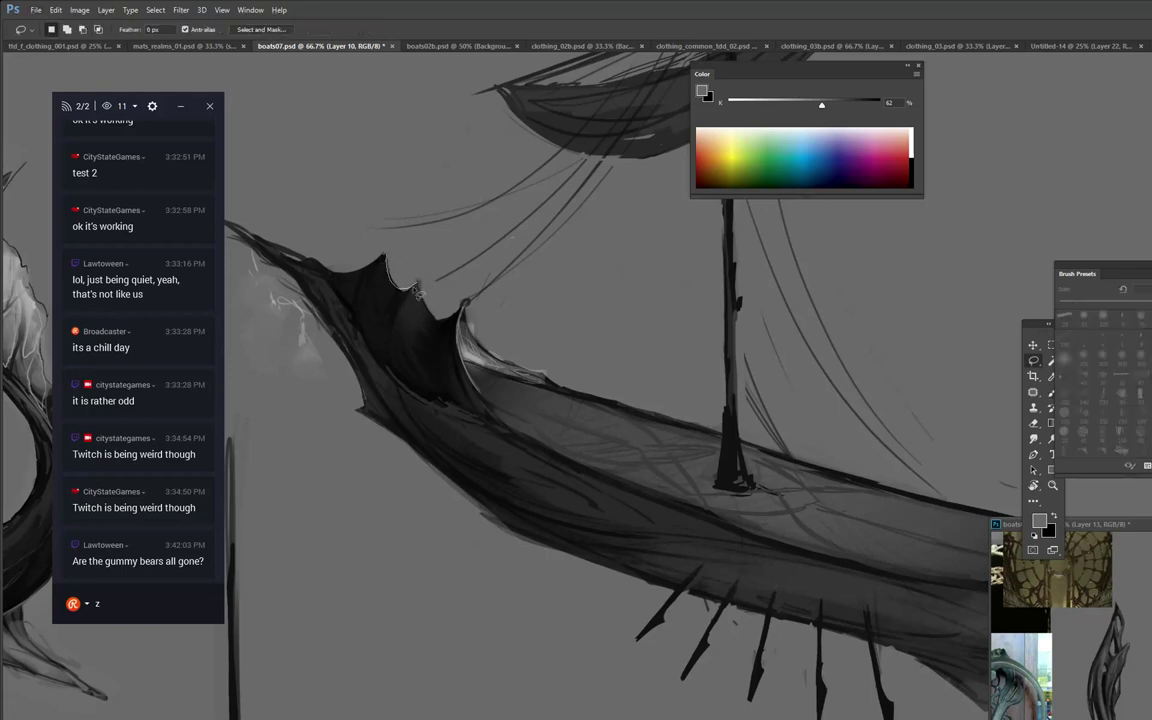
pyautogui.moveTo(385, 257)
pyautogui.mouseDown()
pyautogui.moveTo(396, 350)
pyautogui.moveTo(348, 322)
pyautogui.moveTo(310, 275)
pyautogui.moveTo(357, 312)
pyautogui.moveTo(385, 259)
pyautogui.mouseUp()
pyautogui.press('b')
pyautogui.rightClick(427, 230)
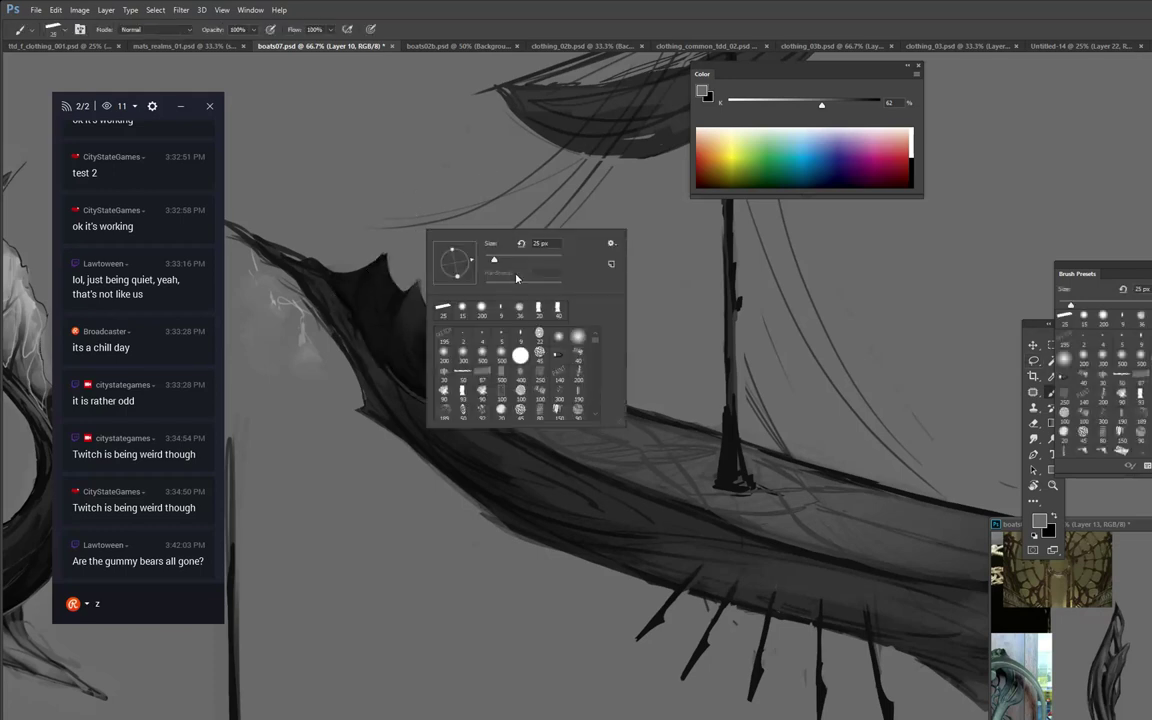
pyautogui.click(463, 309)
pyautogui.click(505, 193)
pyautogui.rightClick(495, 215)
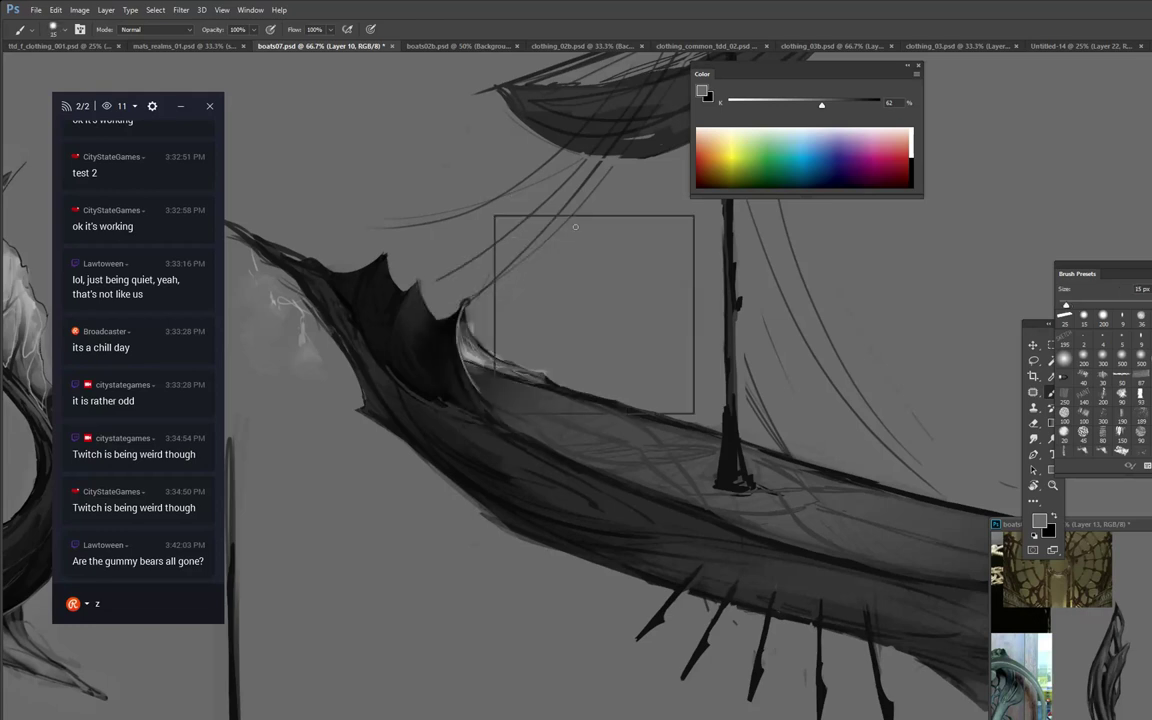
pyautogui.click(549, 297)
pyautogui.click(556, 189)
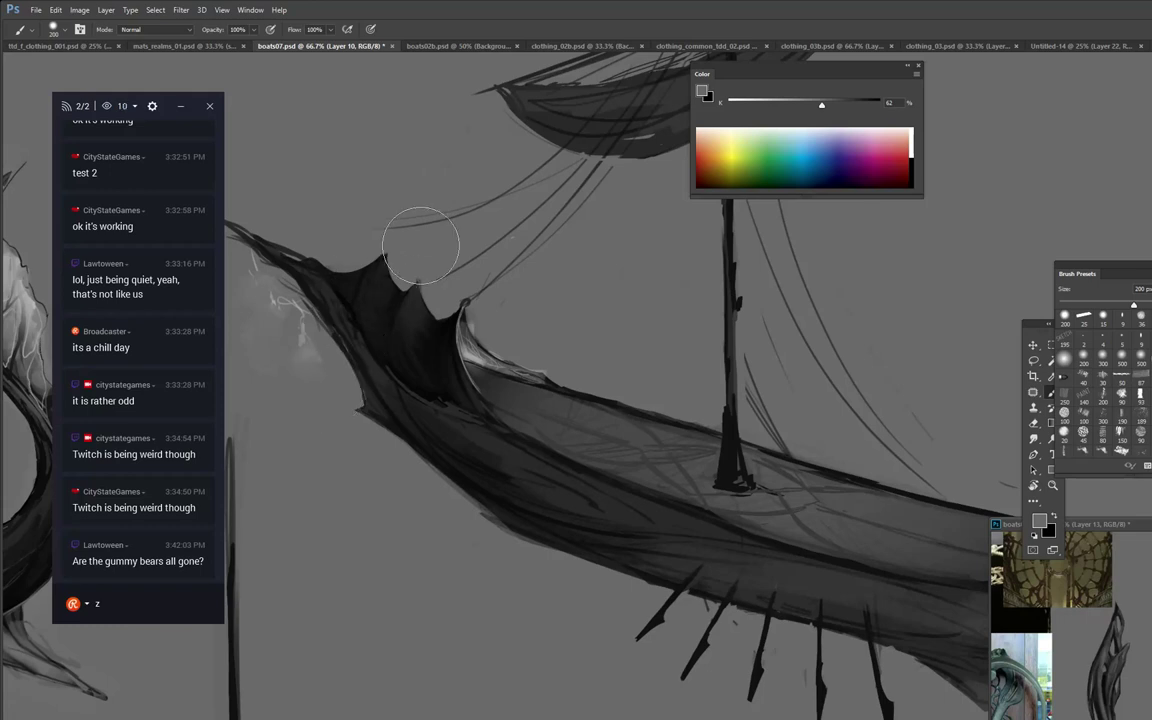
# Deepen the shading of the folds beneath the front bow spike with sampled 86% and 97% grey.
pyautogui.keyDown('alt'); pyautogui.click(408, 327); pyautogui.keyUp('alt')
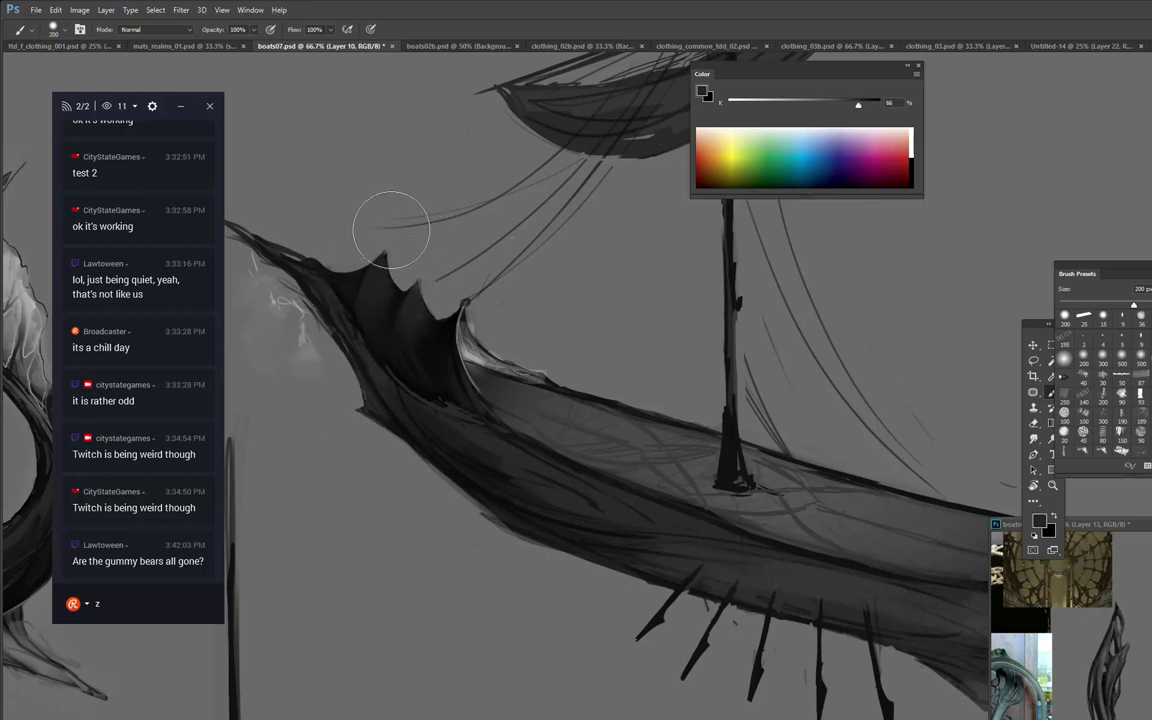
pyautogui.moveTo(352, 292); pyautogui.dragTo(337, 326)
pyautogui.keyDown('alt'); pyautogui.click(456, 316); pyautogui.keyUp('alt')
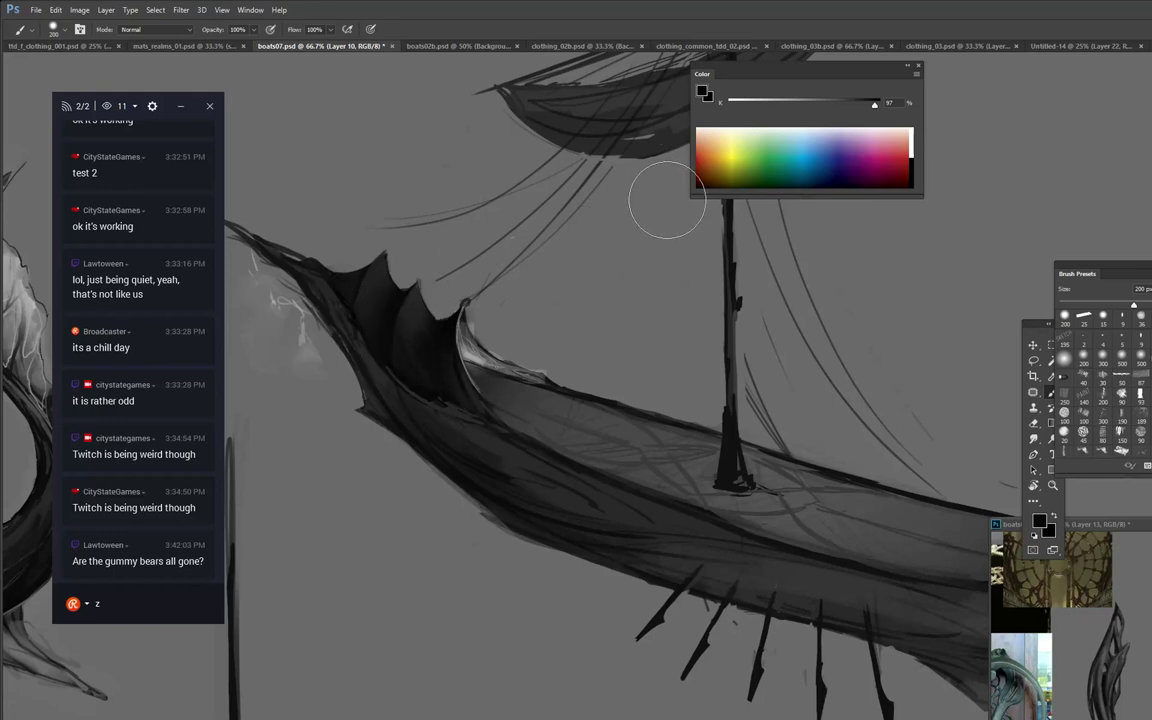
pyautogui.press('ctrl')
# Lasso the inner face of the front bow spike and shade it softly with 97% and sampled 88% grey.
pyautogui.press('l')
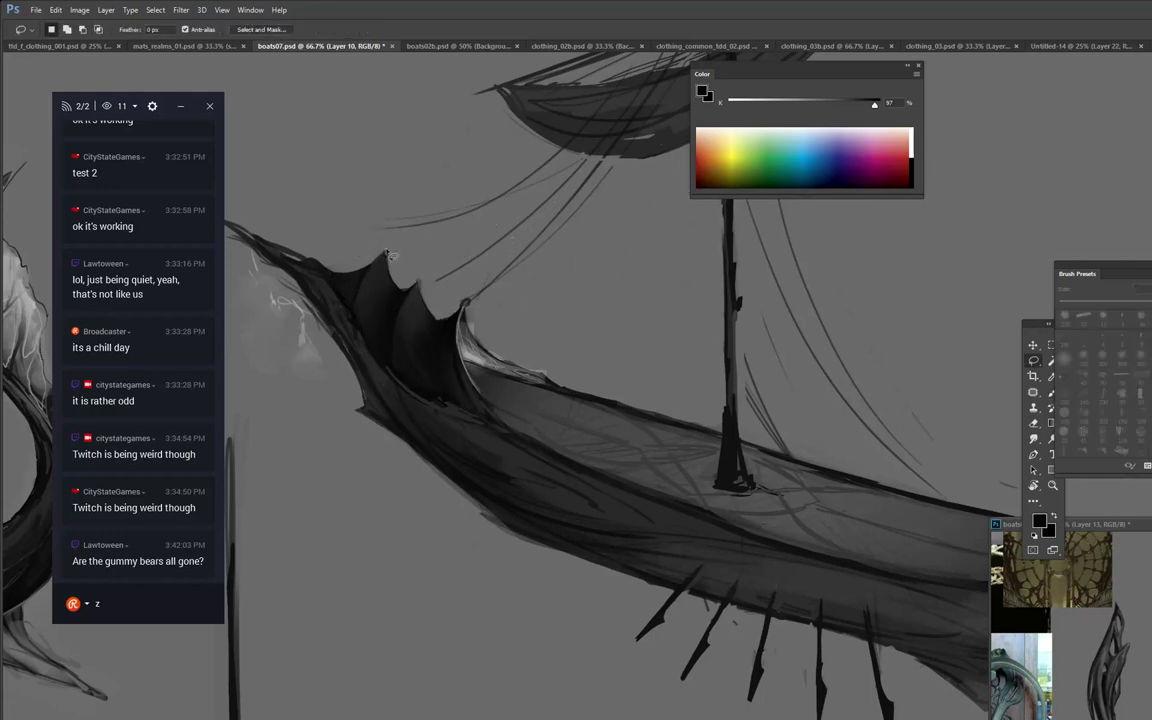
pyautogui.moveTo(387, 250)
pyautogui.mouseDown()
pyautogui.moveTo(354, 308)
pyautogui.moveTo(298, 245)
pyautogui.moveTo(350, 235)
pyautogui.moveTo(387, 250)
pyautogui.mouseUp()
pyautogui.hotkey('ctrl', 'd')
pyautogui.press('b')
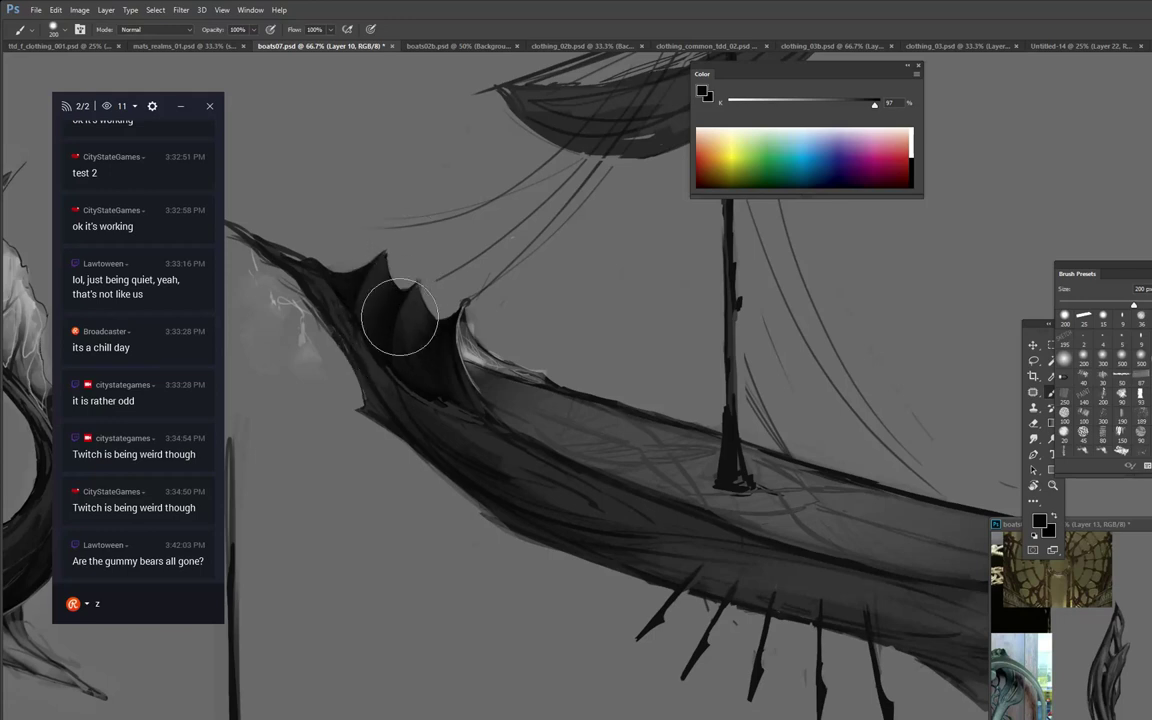
pyautogui.press('alt')
pyautogui.keyDown('alt'); pyautogui.click(388, 273); pyautogui.keyUp('alt')
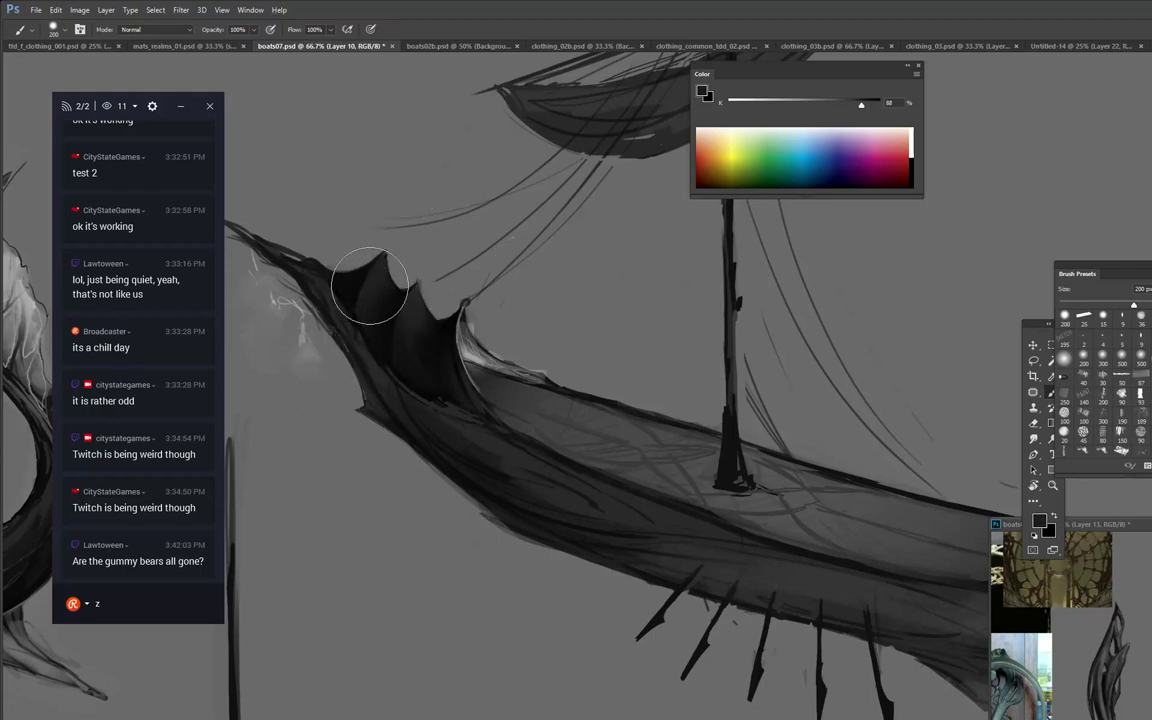
pyautogui.moveTo(370, 285)
pyautogui.mouseDown()
pyautogui.moveTo(363, 321)
pyautogui.moveTo(376, 328)
pyautogui.mouseUp()
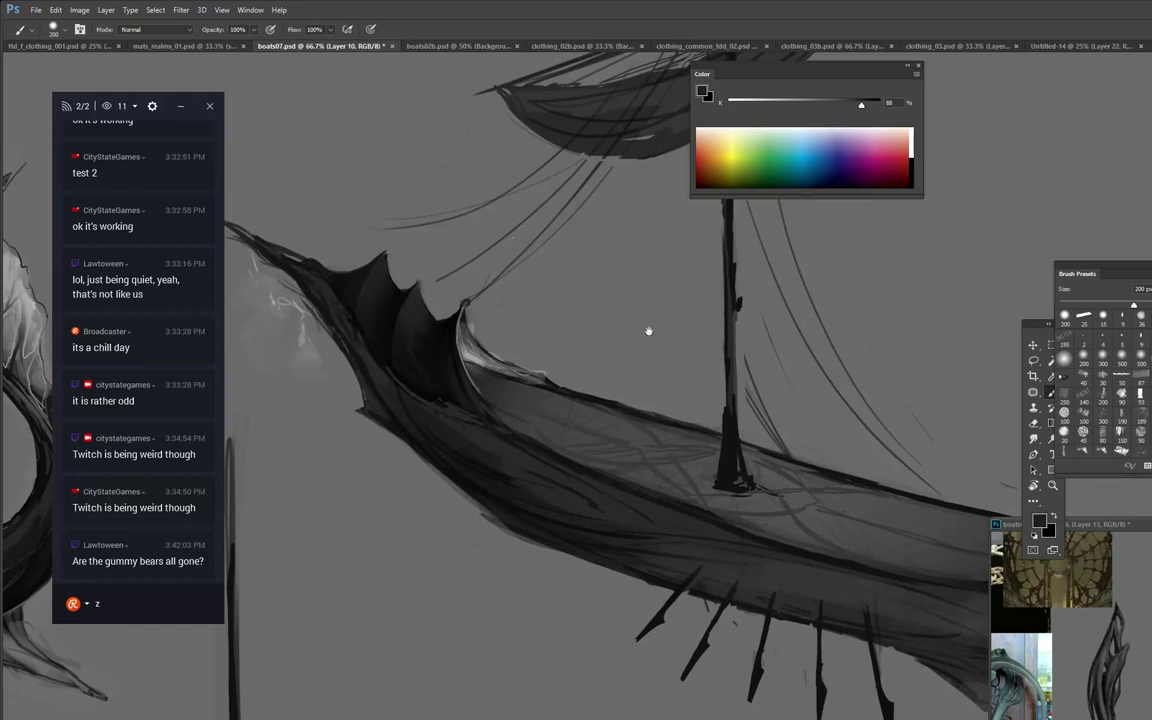
# Replace the leftover draft in the stream chat's message field with a reply starting "we".
pyautogui.moveTo(648, 329)
pyautogui.mouseDown()
pyautogui.moveTo(712, 355)
pyautogui.moveTo(715, 300)
pyautogui.mouseUp()
pyautogui.moveTo(115, 604); pyautogui.dragTo(50, 575)
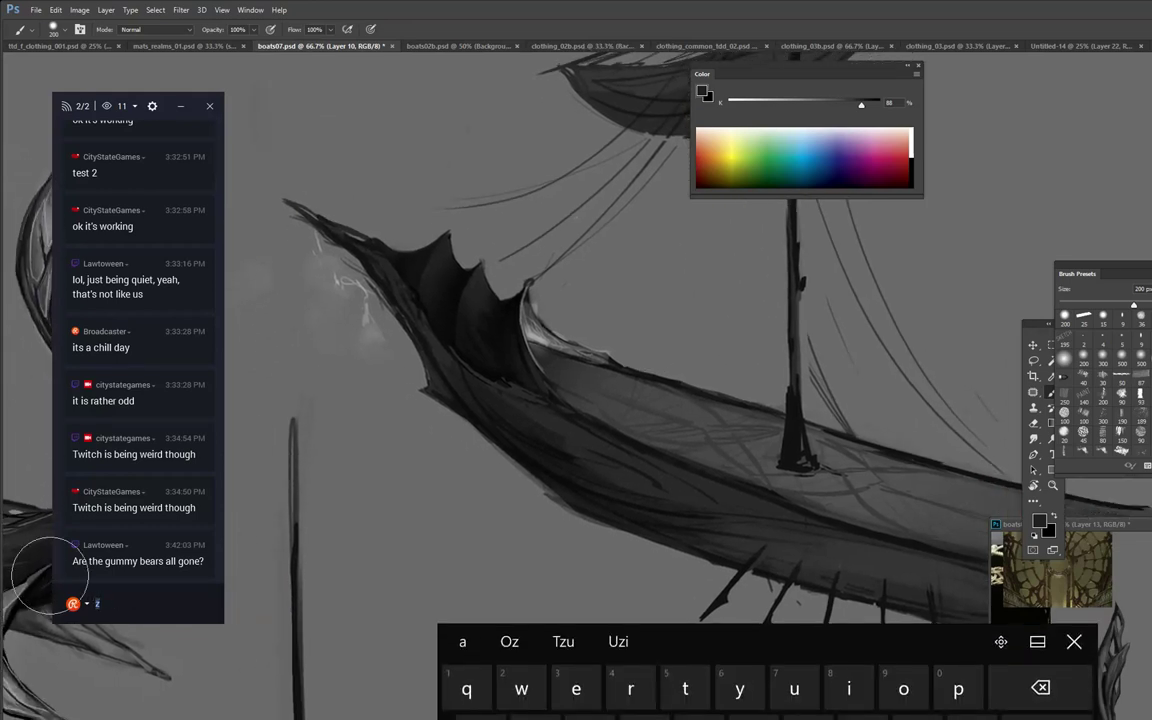
pyautogui.write('we')
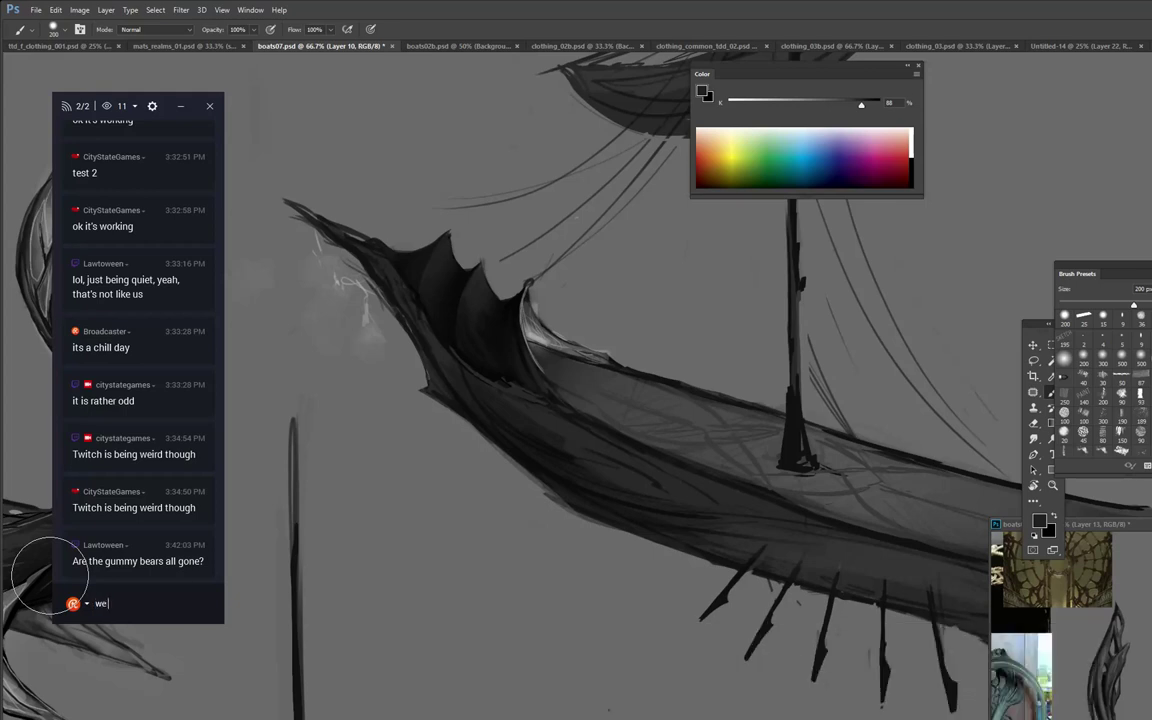
# Reply in the stream chat with "we knocked out one bag working currently on the next".
pyautogui.write(' knocked out the')
pyautogui.press('BackSpace')
pyautogui.press('BackSpace')
pyautogui.press('BackSpace')
pyautogui.write('one bag working curre')
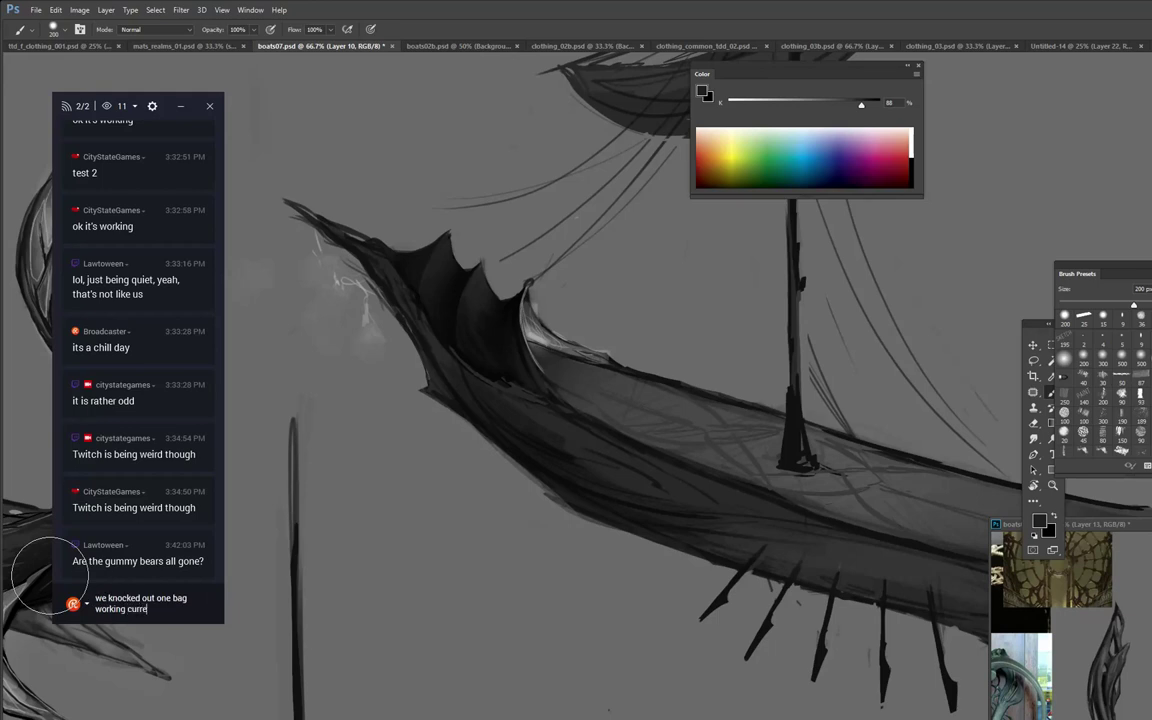
pyautogui.write('ntly on the next')
pyautogui.press('Return')
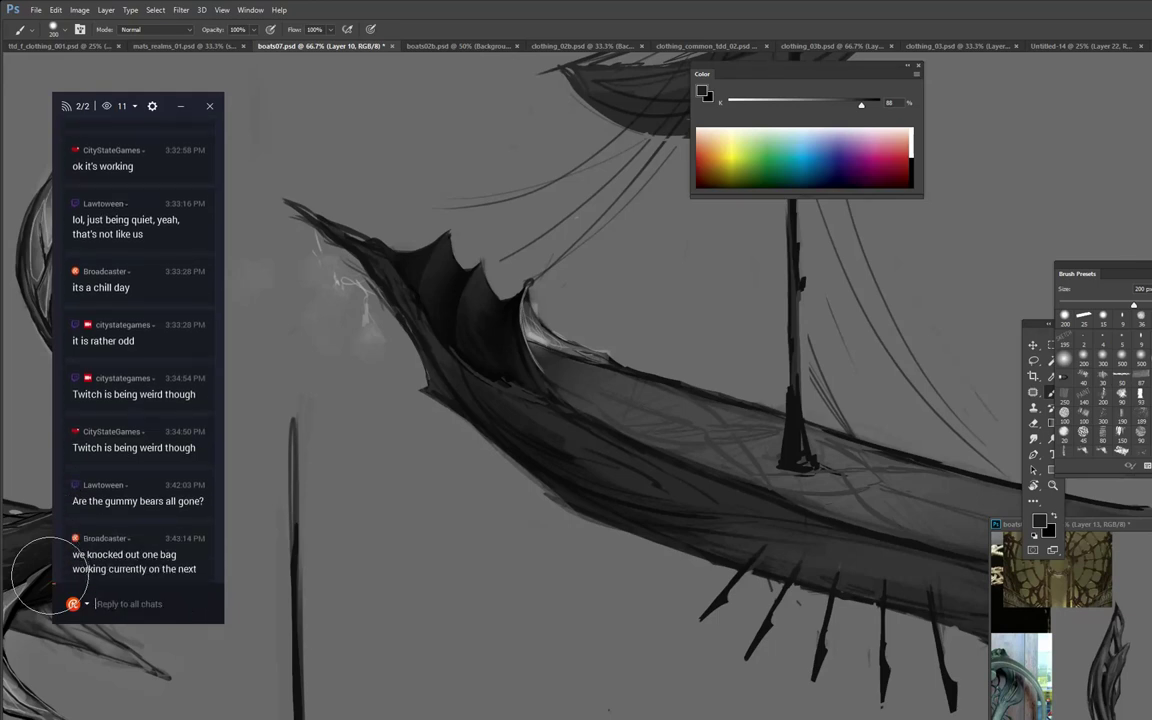
# Post the chat message "mmmm gummie bears".
pyautogui.write('mmmm gummie')
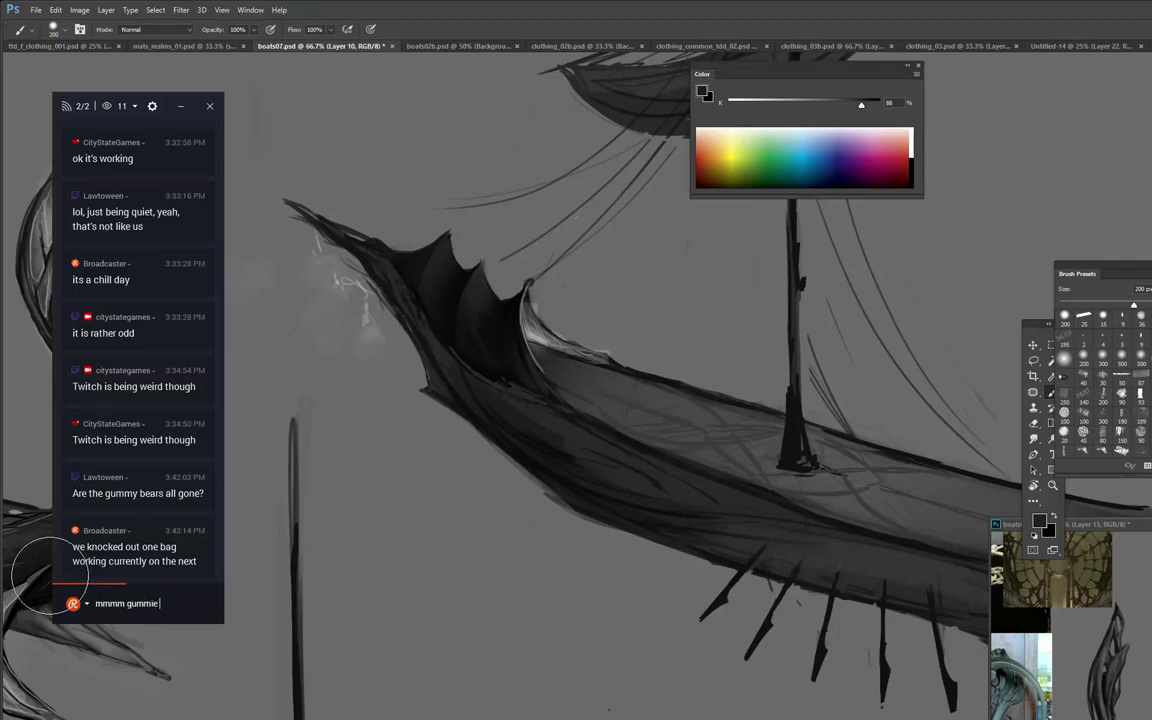
pyautogui.write(' bears')
pyautogui.press('Return')
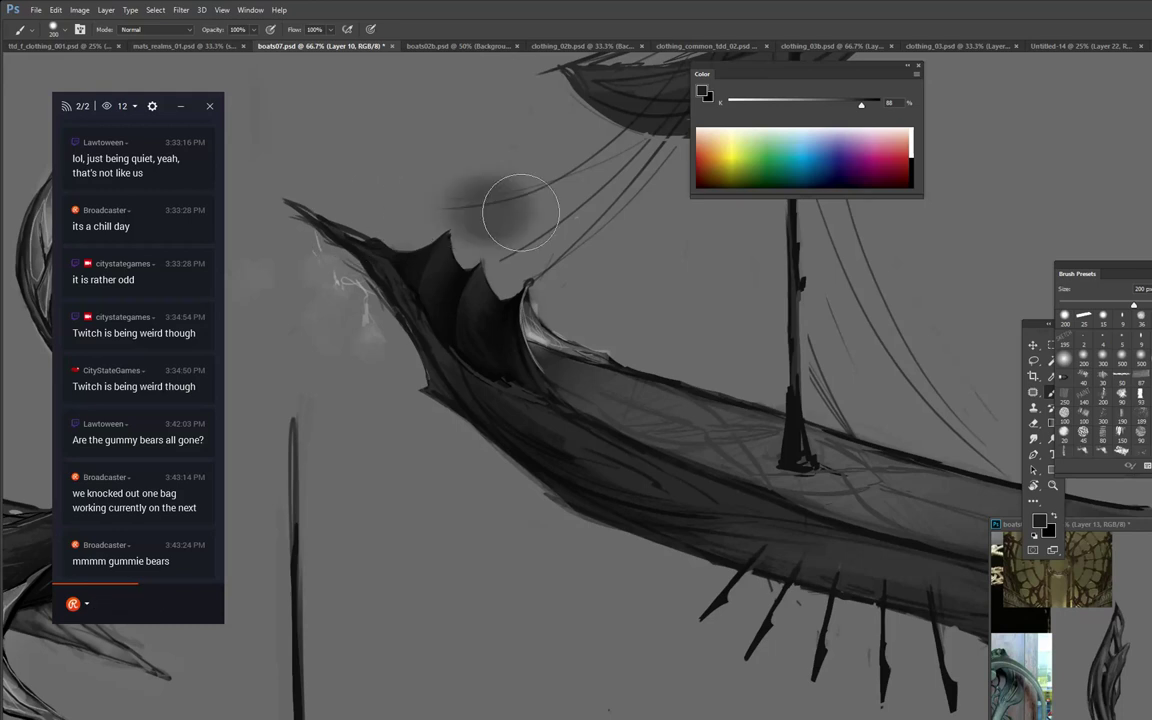
# Sharpen the prow tip and the hull's front lower edge with the 25 px brush, using background grey, black and sampled dark grey.
pyautogui.press('[')
pyautogui.press('[')
pyautogui.press('[')
pyautogui.press('[')
pyautogui.press('[')
pyautogui.press('[')
pyautogui.press('[')
pyautogui.press('[')
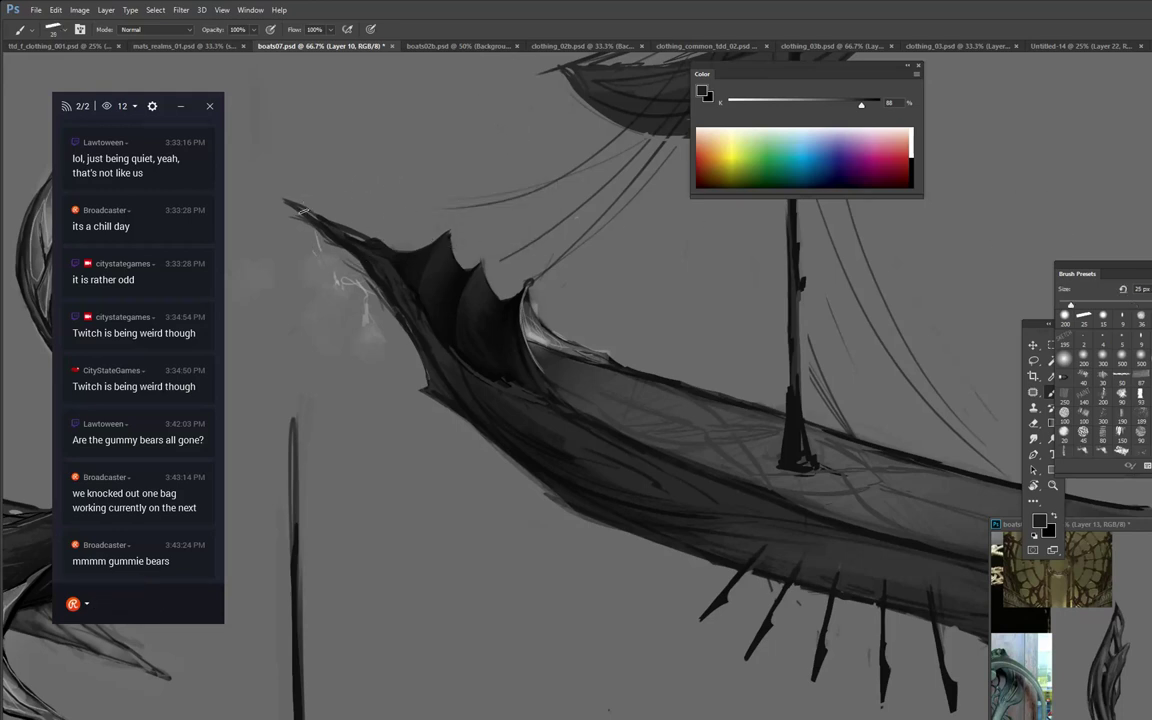
pyautogui.keyDown('alt'); pyautogui.click(302, 226); pyautogui.keyUp('alt')
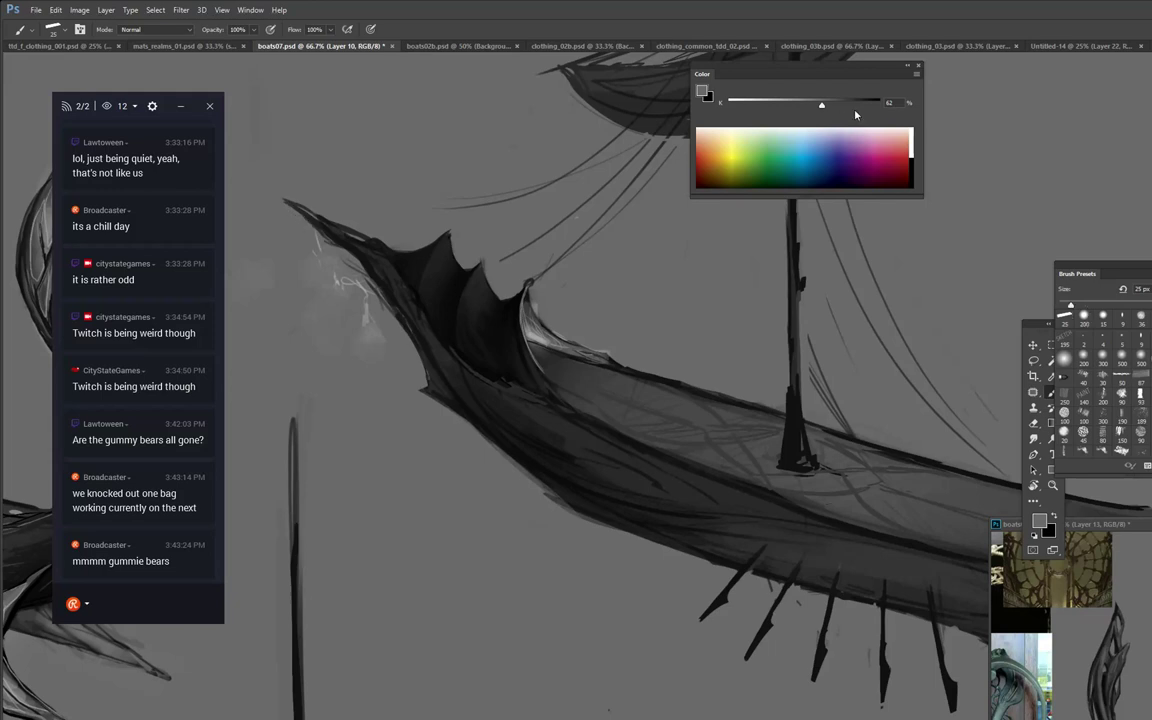
pyautogui.click(912, 150)
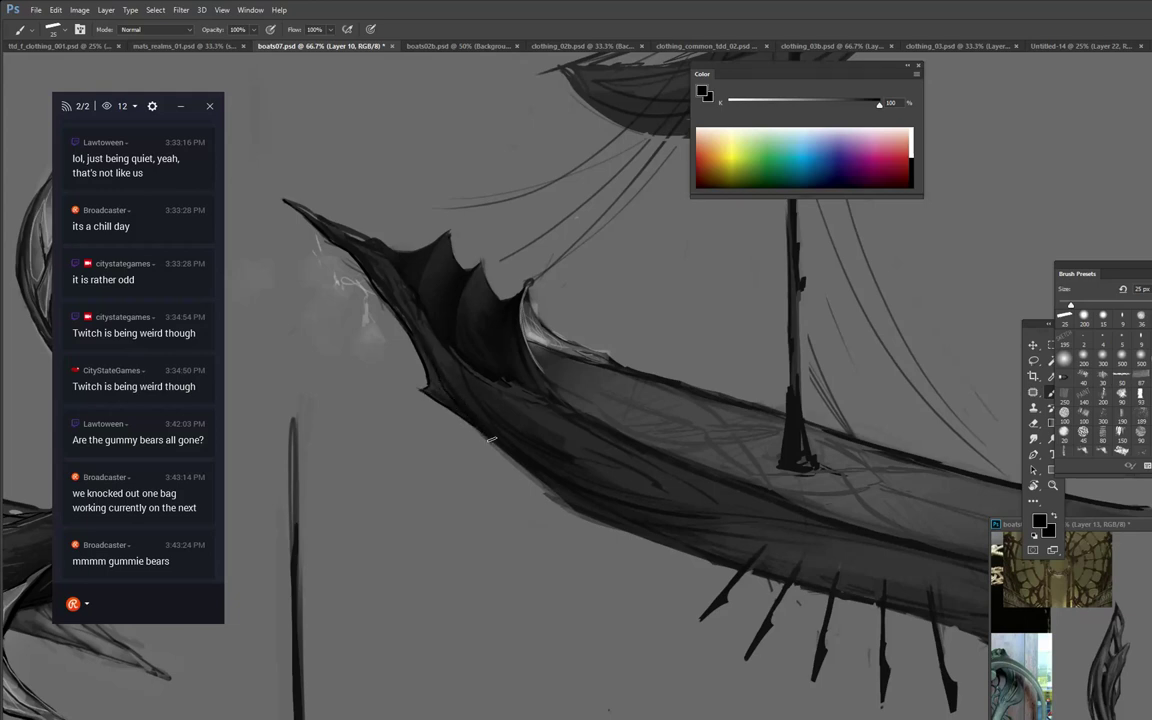
pyautogui.keyDown('alt'); pyautogui.click(452, 385); pyautogui.keyUp('alt')
pyautogui.keyDown('alt'); pyautogui.click(450, 384); pyautogui.keyUp('alt')
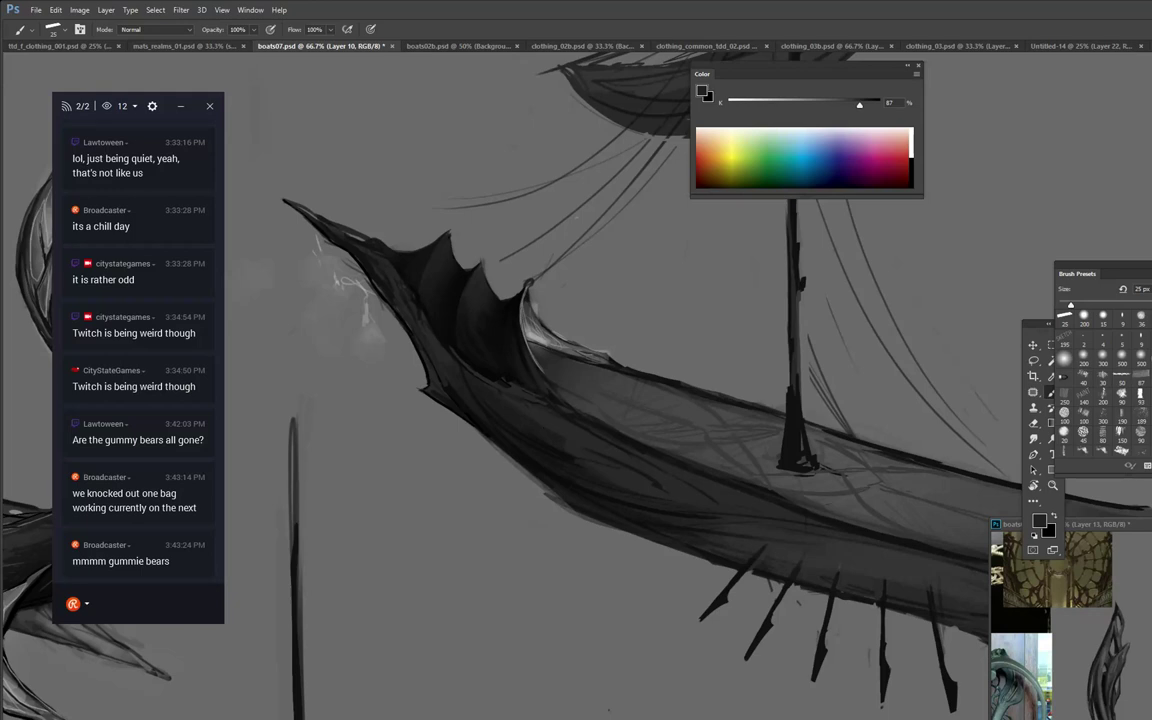
# Switch to Spotify to check the Chillhop Music playlist, and return to the boat painting.
pyautogui.hotkey('alt', 'Tab')
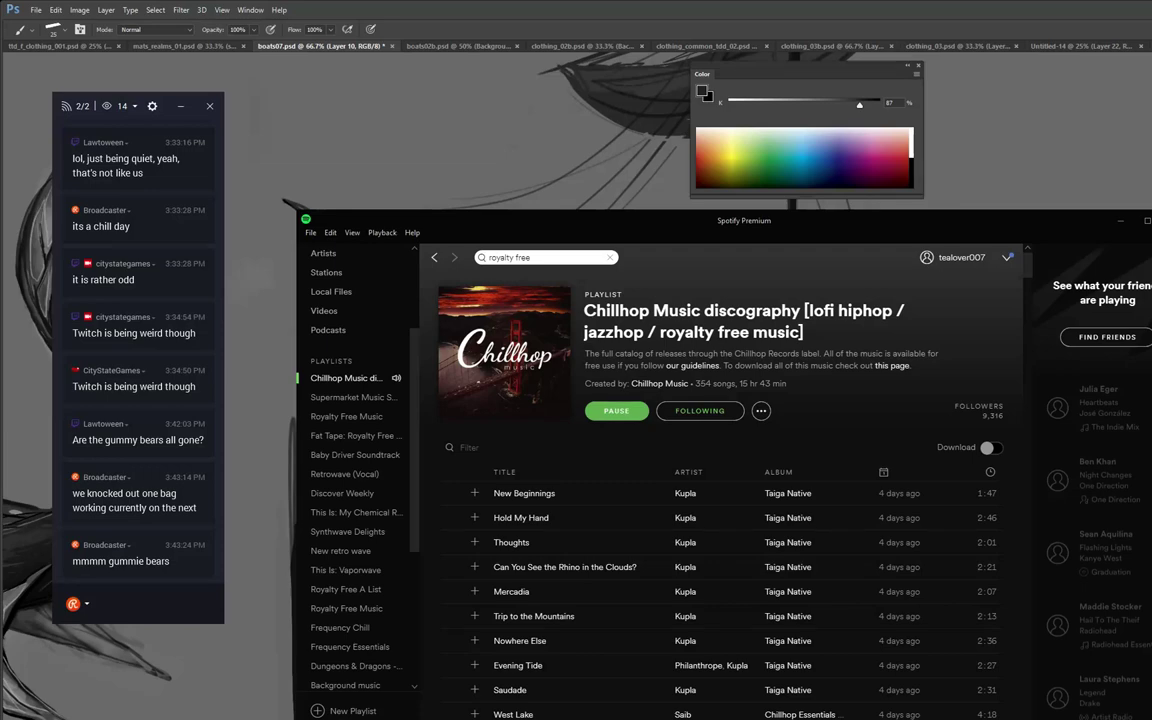
pyautogui.click(280, 677)
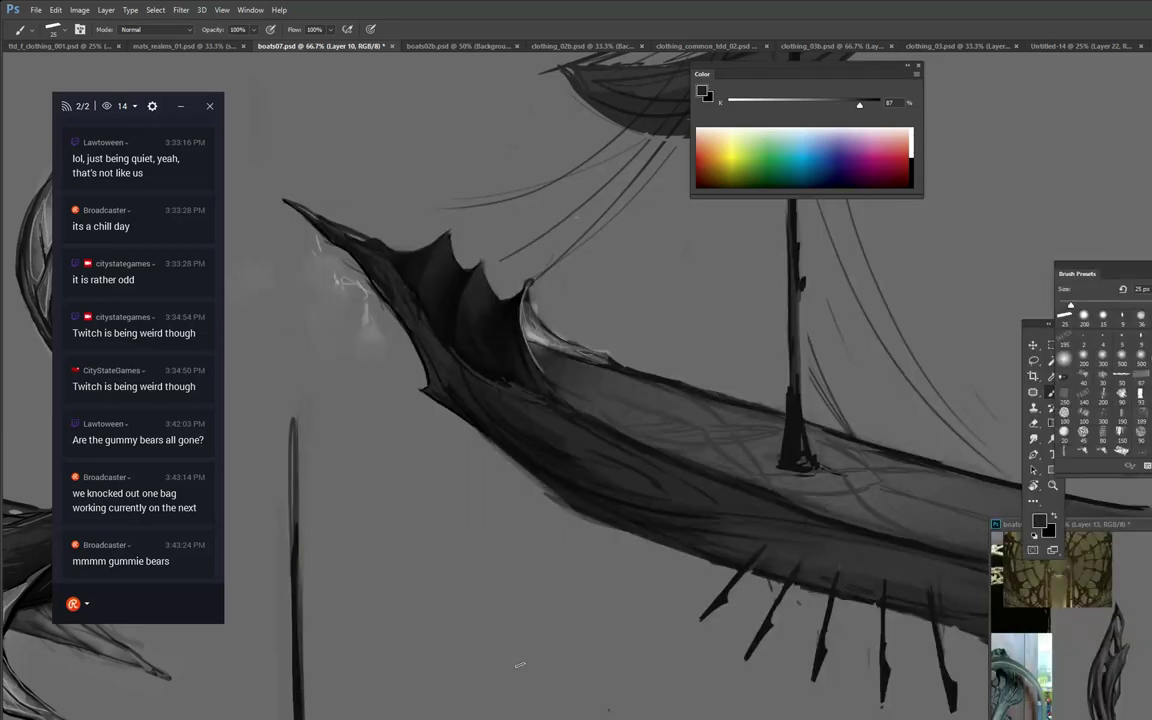
# Refine the seam where the webbed fins meet the hull rim, using dark greys sampled from the surrounding paint.
pyautogui.keyDown('alt'); pyautogui.click(499, 374); pyautogui.keyUp('alt')
pyautogui.moveTo(501, 382)
pyautogui.mouseDown()
pyautogui.moveTo(550, 400)
pyautogui.moveTo(512, 374)
pyautogui.mouseUp()
pyautogui.keyDown('alt'); pyautogui.click(504, 372); pyautogui.keyUp('alt')
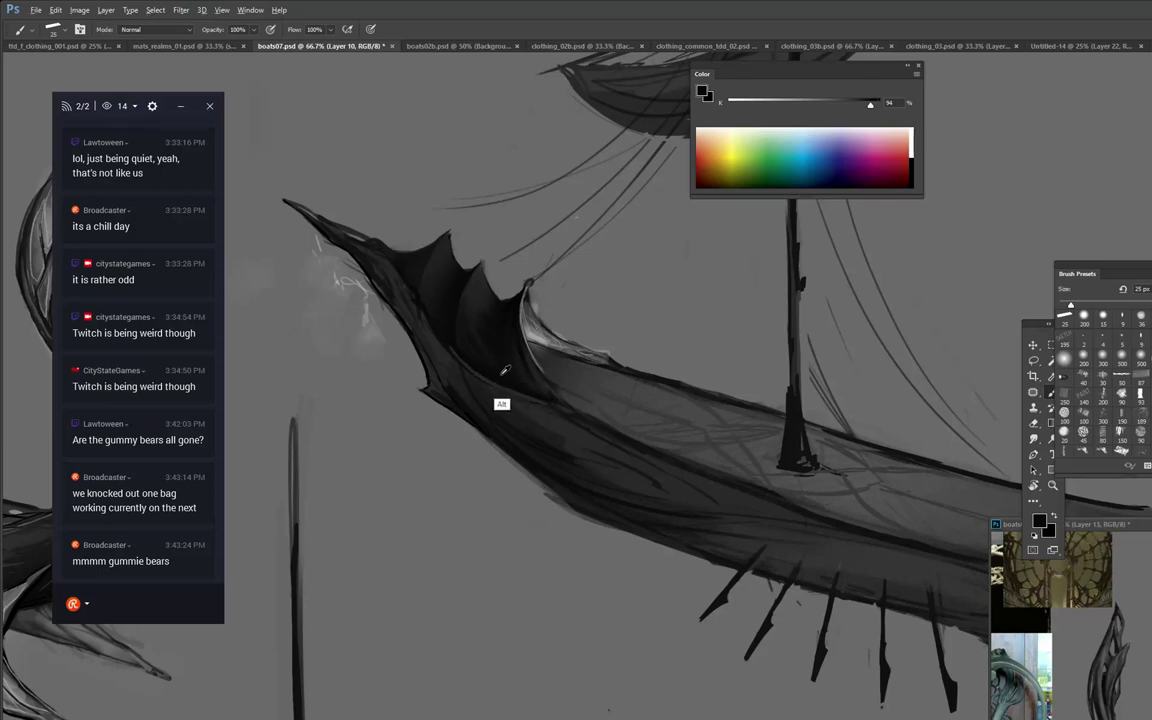
pyautogui.keyDown('alt'); pyautogui.click(501, 377); pyautogui.keyUp('alt')
pyautogui.keyDown('alt'); pyautogui.click(478, 386); pyautogui.keyUp('alt')
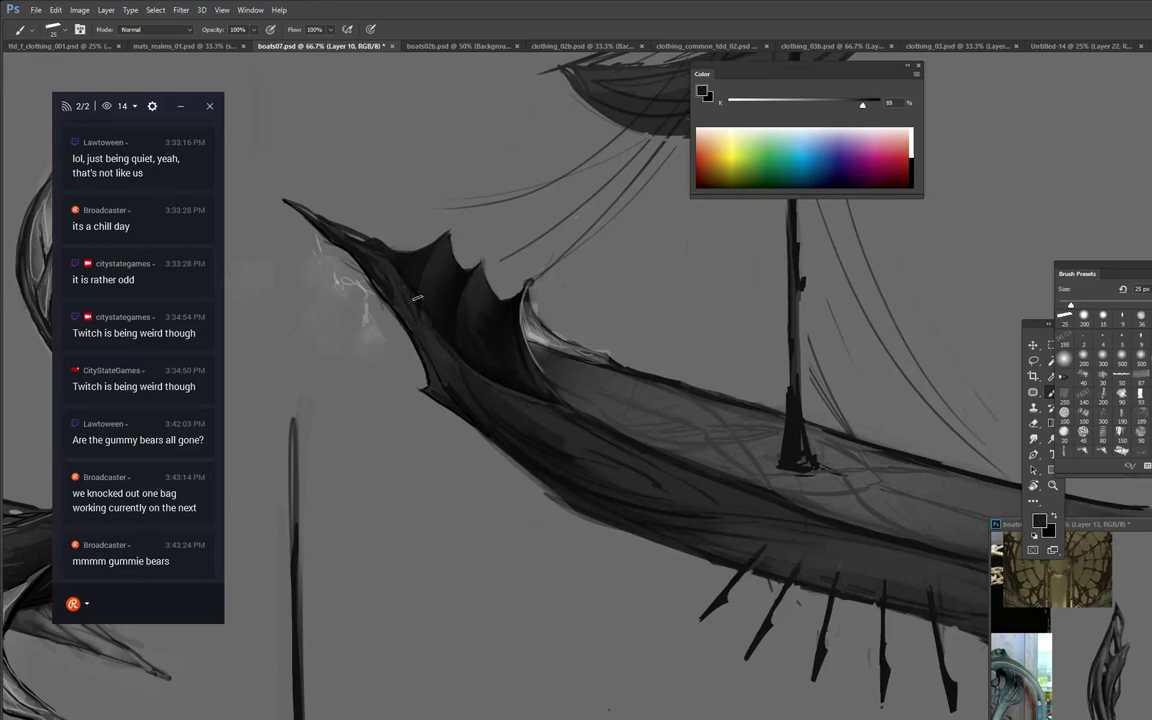
pyautogui.keyDown('alt'); pyautogui.click(471, 384); pyautogui.keyUp('alt')
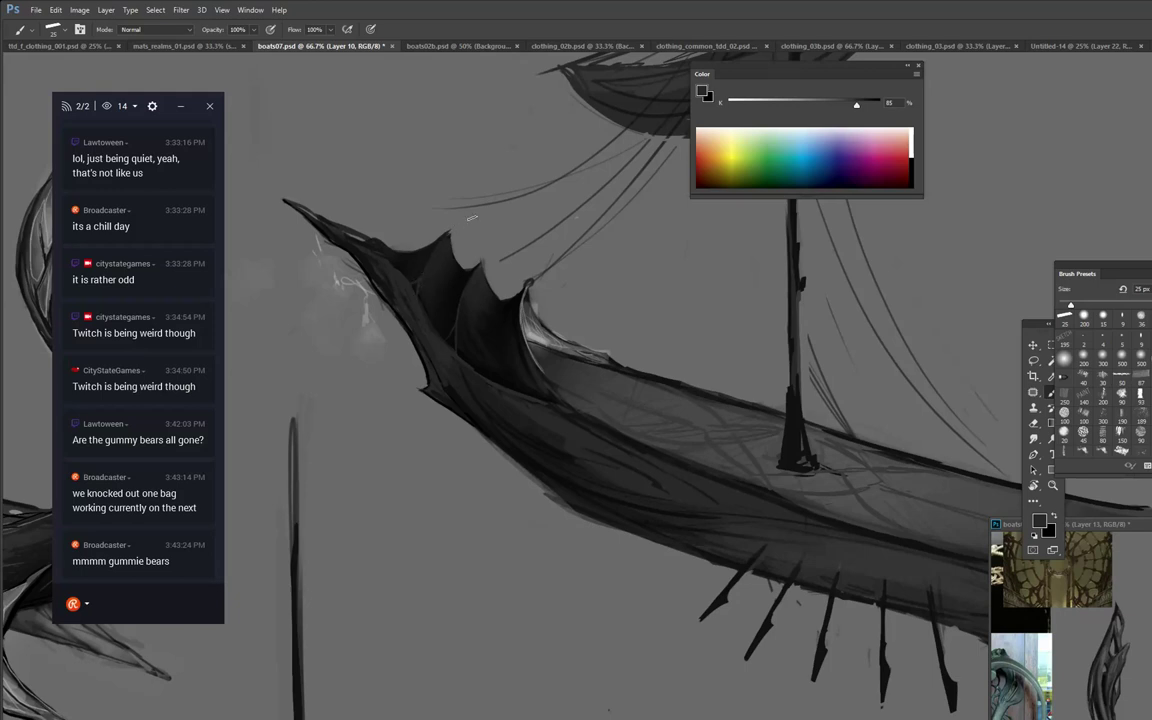
# Clean up the fin tips and the upper edge of the prow neck with sampled background and hull greys.
pyautogui.keyDown('alt'); pyautogui.click(450, 228); pyautogui.keyUp('alt')
pyautogui.moveTo(381, 263); pyautogui.dragTo(408, 287)
pyautogui.keyDown('alt'); pyautogui.click(409, 285); pyautogui.keyUp('alt')
pyautogui.keyDown('alt'); pyautogui.click(373, 229); pyautogui.keyUp('alt')
pyautogui.moveTo(367, 232); pyautogui.dragTo(391, 247)
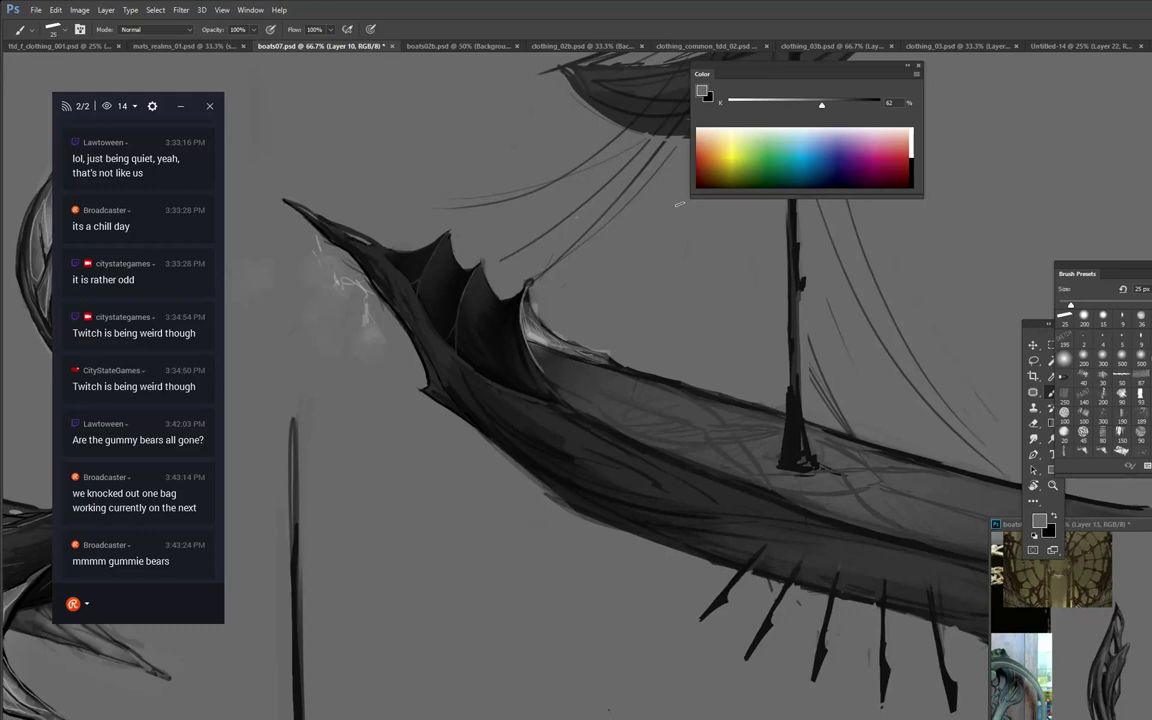
# Smooth the hull rim beneath the rear fin with dark greys sampled from the hull.
pyautogui.moveTo(722, 378); pyautogui.dragTo(568, 224)
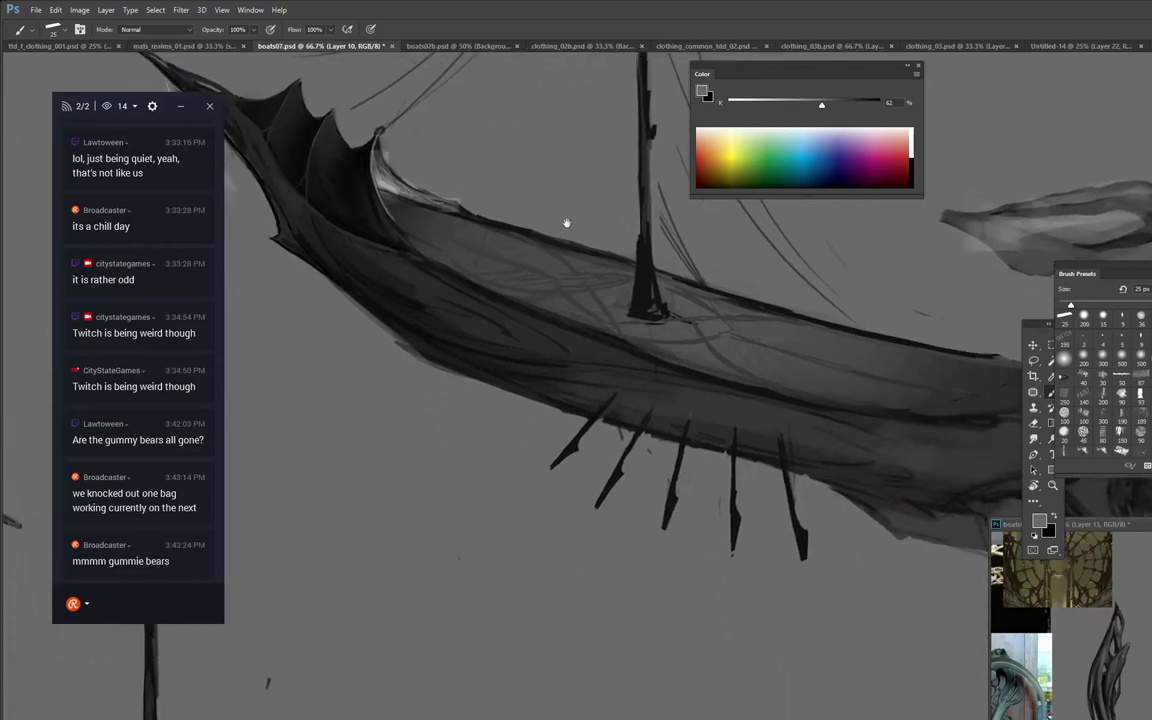
pyautogui.keyDown('alt'); pyautogui.click(381, 245); pyautogui.keyUp('alt')
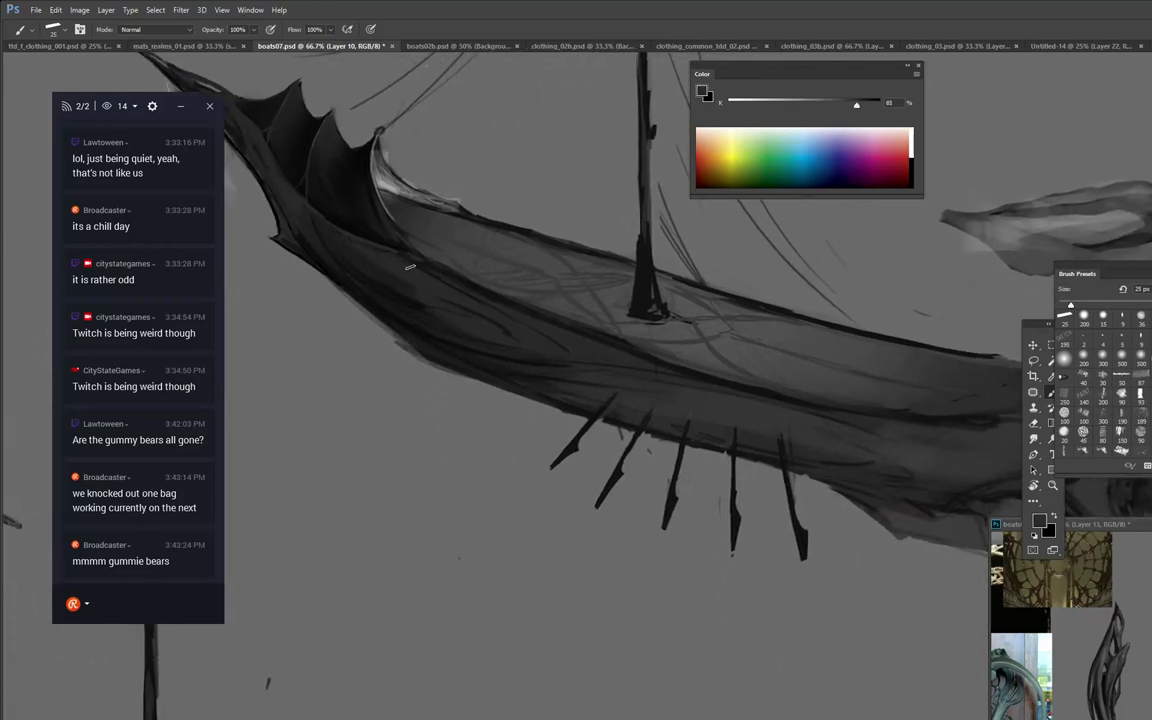
pyautogui.keyDown('alt'); pyautogui.click(362, 242); pyautogui.keyUp('alt')
pyautogui.keyDown('alt'); pyautogui.click(374, 236); pyautogui.keyUp('alt')
pyautogui.keyDown('alt'); pyautogui.click(373, 235); pyautogui.keyUp('alt')
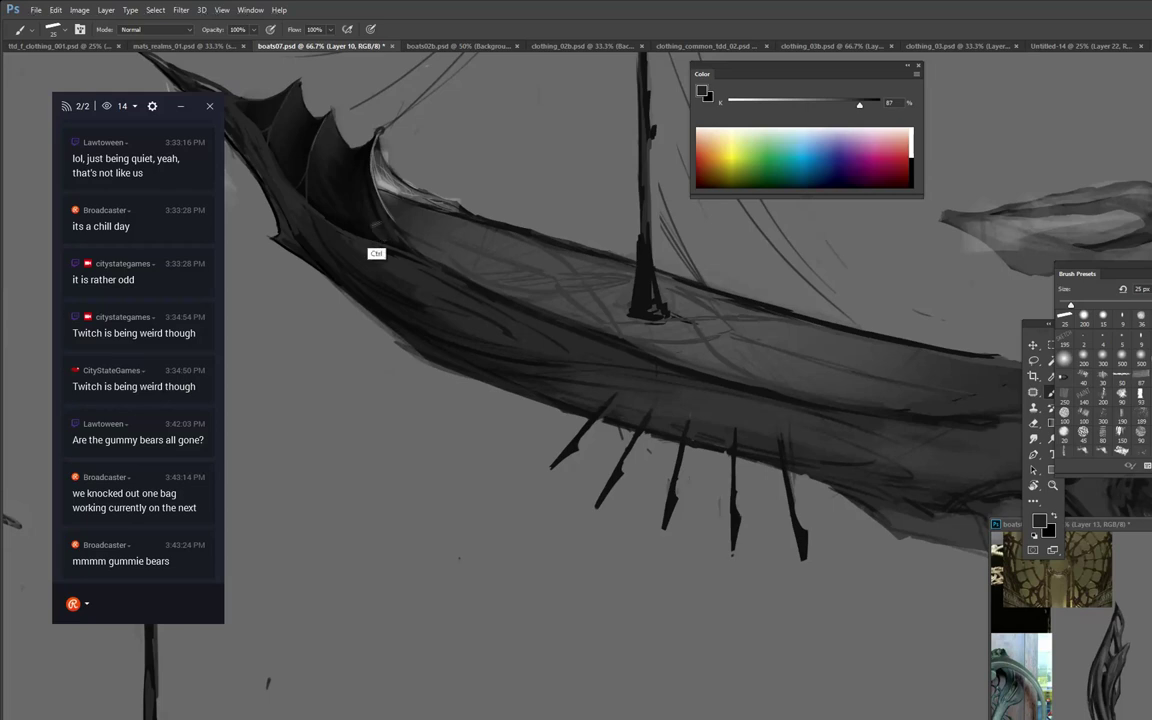
# Paint a thin lighter line along the rear fin's lower edge down to the deck.
pyautogui.keyDown('alt'); pyautogui.click(397, 236); pyautogui.keyUp('alt')
pyautogui.keyDown('alt'); pyautogui.click(419, 170); pyautogui.keyUp('alt')
pyautogui.moveTo(389, 213); pyautogui.dragTo(421, 254)
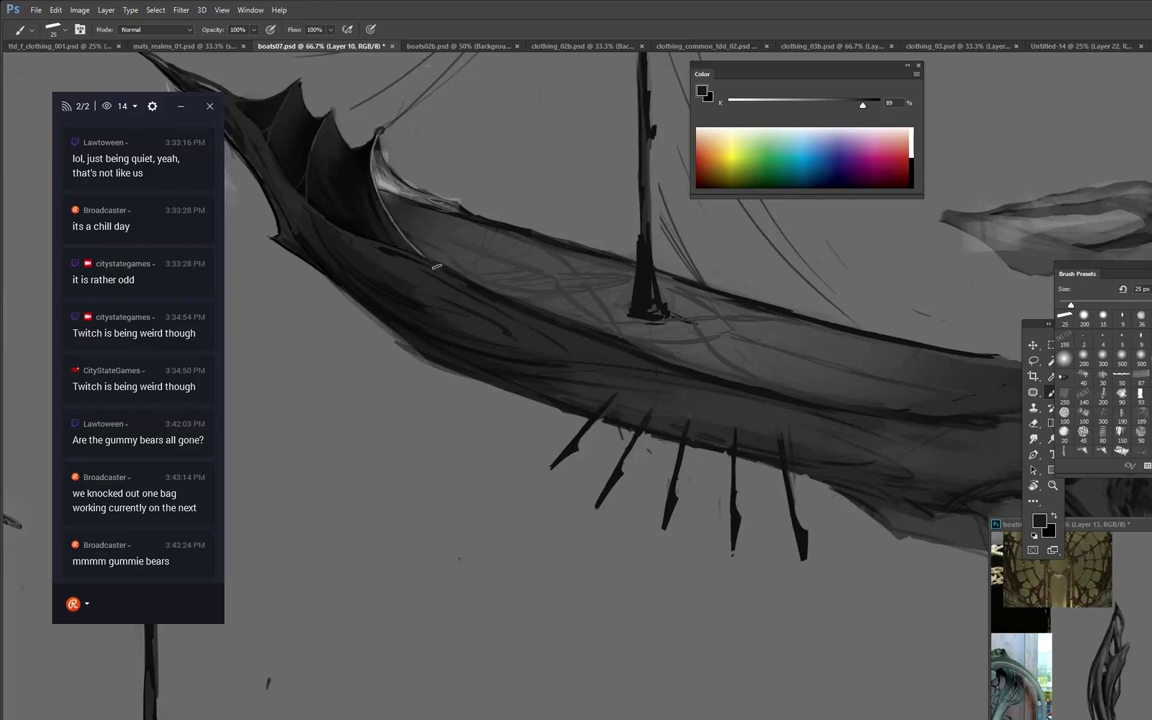
# Rework the shading along the prow neck in front of the fins with sampled greys.
pyautogui.moveTo(406, 172); pyautogui.dragTo(487, 244)
pyautogui.keyDown('alt'); pyautogui.click(519, 303); pyautogui.keyUp('alt')
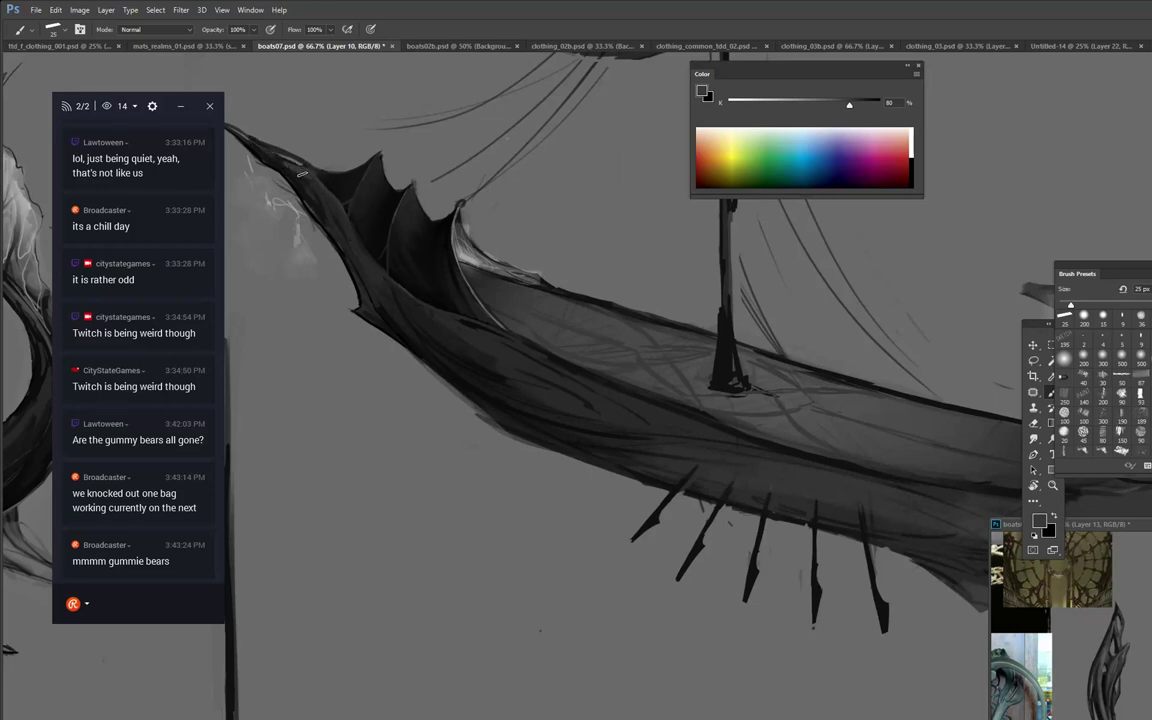
pyautogui.keyDown('alt'); pyautogui.click(316, 228); pyautogui.keyUp('alt')
pyautogui.keyDown('alt'); pyautogui.click(299, 210); pyautogui.keyUp('alt')
pyautogui.keyDown('alt'); pyautogui.click(325, 206); pyautogui.keyUp('alt')
# Define the junction between the rear fin's base, the hull rim and the deck with sampled dark and mid greys.
pyautogui.moveTo(701, 239); pyautogui.dragTo(568, 278)
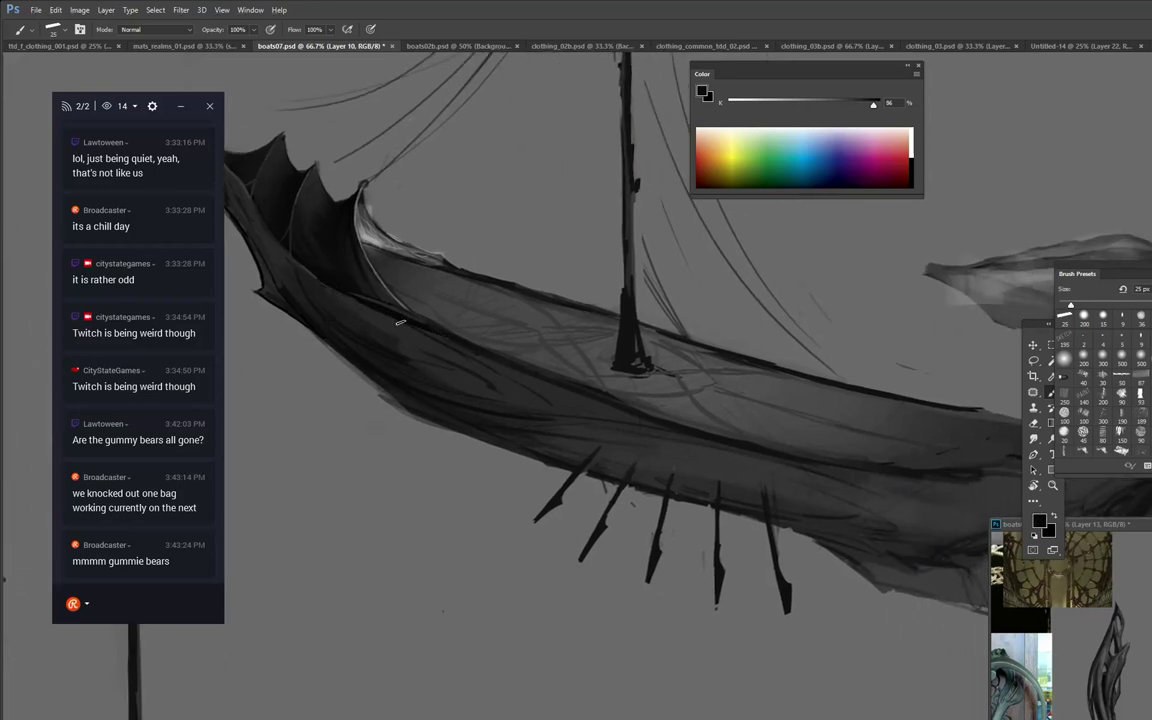
pyautogui.press('alt')
pyautogui.keyDown('alt'); pyautogui.click(376, 292); pyautogui.keyUp('alt')
pyautogui.keyDown('alt'); pyautogui.click(420, 314); pyautogui.keyUp('alt')
pyautogui.moveTo(410, 309); pyautogui.dragTo(436, 326)
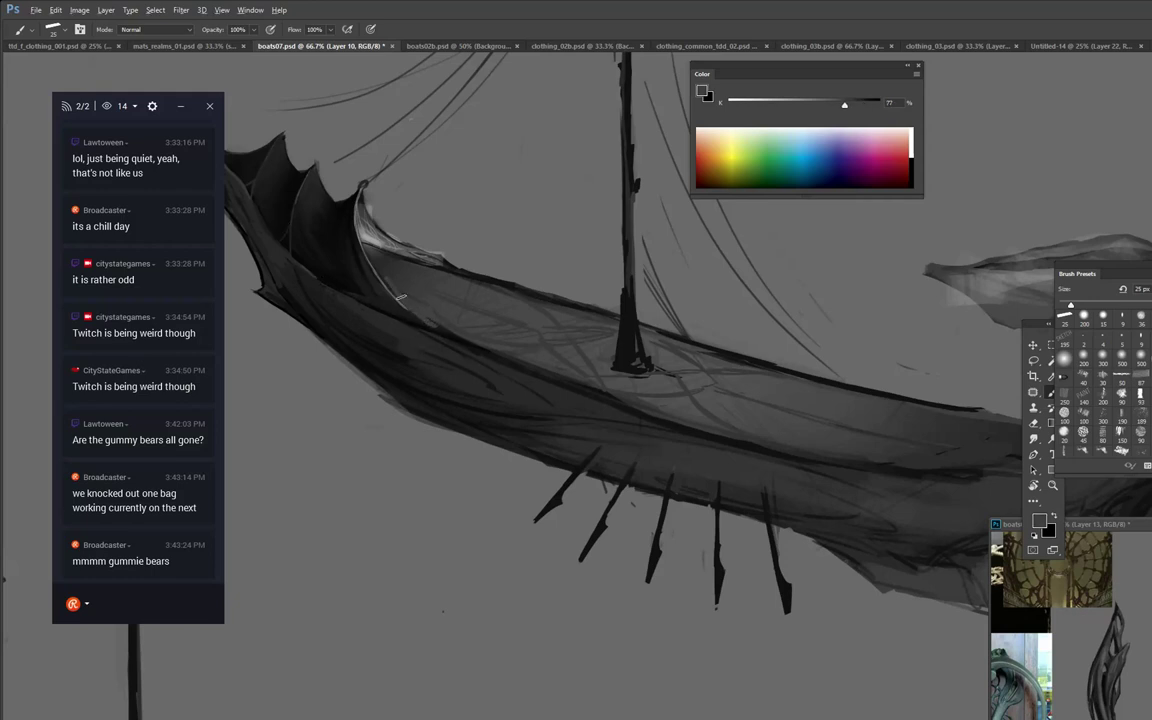
# Highlight the rear fin's back edge and the line along its base with a lighter grey.
pyautogui.keyDown('alt'); pyautogui.click(399, 301); pyautogui.keyUp('alt')
pyautogui.moveTo(383, 283)
pyautogui.mouseDown()
pyautogui.moveTo(420, 323)
pyautogui.moveTo(403, 306)
pyautogui.mouseUp()
pyautogui.moveTo(362, 195)
pyautogui.mouseDown()
pyautogui.moveTo(406, 312)
pyautogui.moveTo(390, 311)
pyautogui.mouseUp()
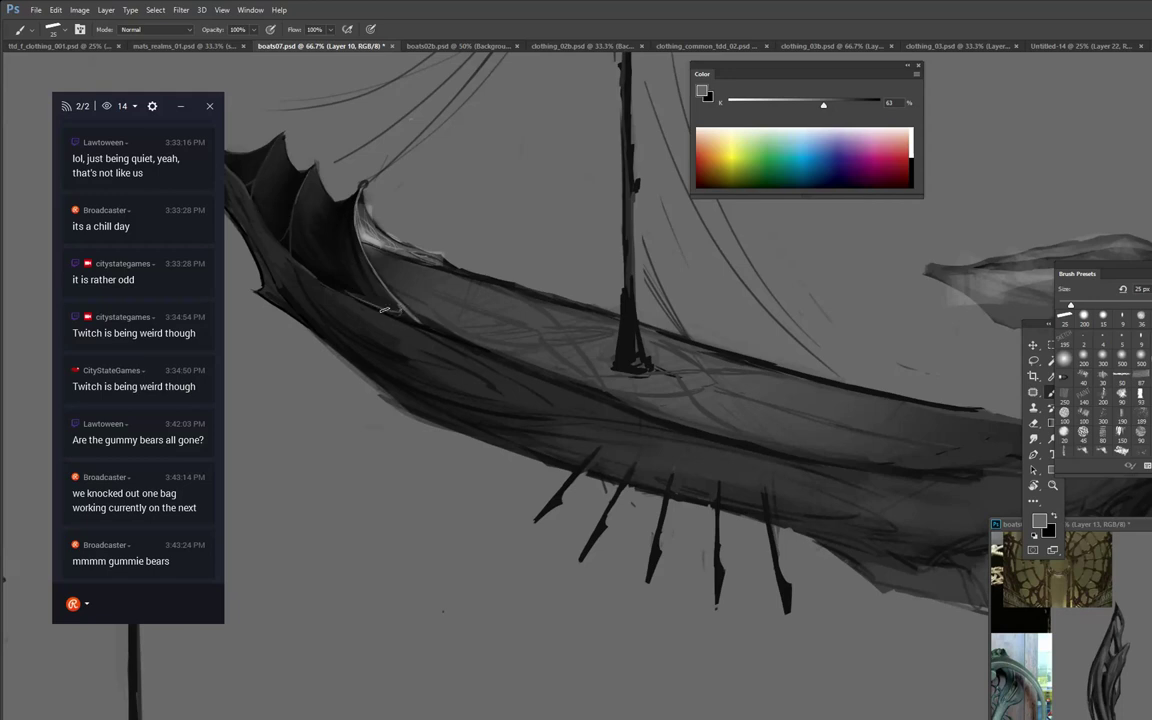
pyautogui.moveTo(336, 274)
pyautogui.mouseDown()
pyautogui.moveTo(292, 248)
pyautogui.moveTo(379, 309)
pyautogui.mouseUp()
pyautogui.moveTo(320, 280)
pyautogui.mouseDown()
pyautogui.moveTo(400, 317)
pyautogui.moveTo(327, 282)
pyautogui.mouseUp()
pyautogui.keyDown('alt'); pyautogui.click(348, 287); pyautogui.keyUp('alt')
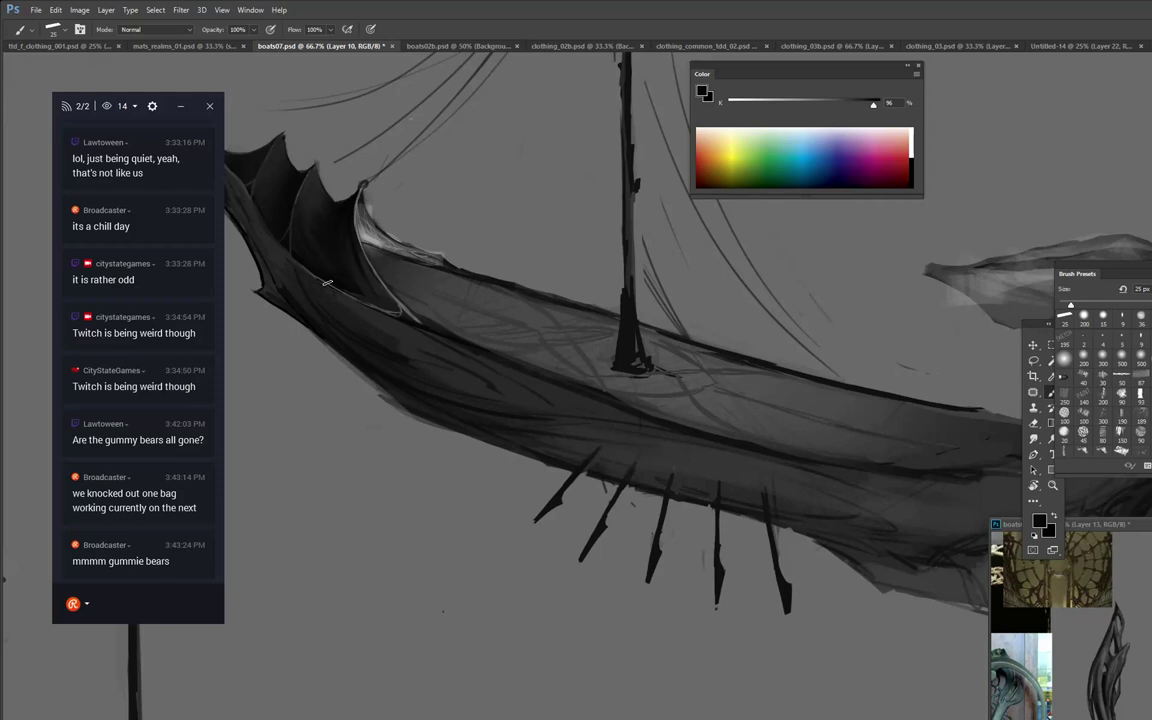
# Add thin light grey edge lines to the front and middle fins.
pyautogui.moveTo(293, 216); pyautogui.dragTo(410, 291)
pyautogui.keyDown('alt'); pyautogui.click(310, 205); pyautogui.keyUp('alt')
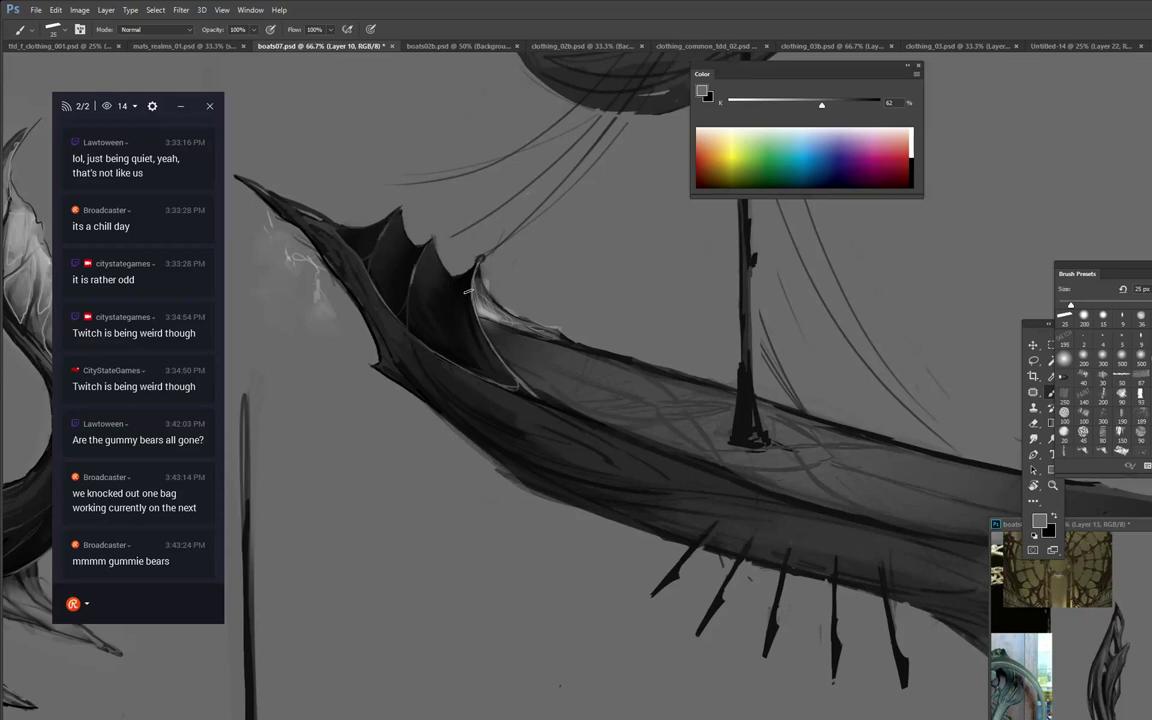
pyautogui.keyDown('alt'); pyautogui.click(483, 342); pyautogui.keyUp('alt')
# Outline the hull's underside near the front in black, trimming its outer edge with the background grey.
pyautogui.moveTo(765, 306); pyautogui.dragTo(652, 242)
pyautogui.click(911, 175)
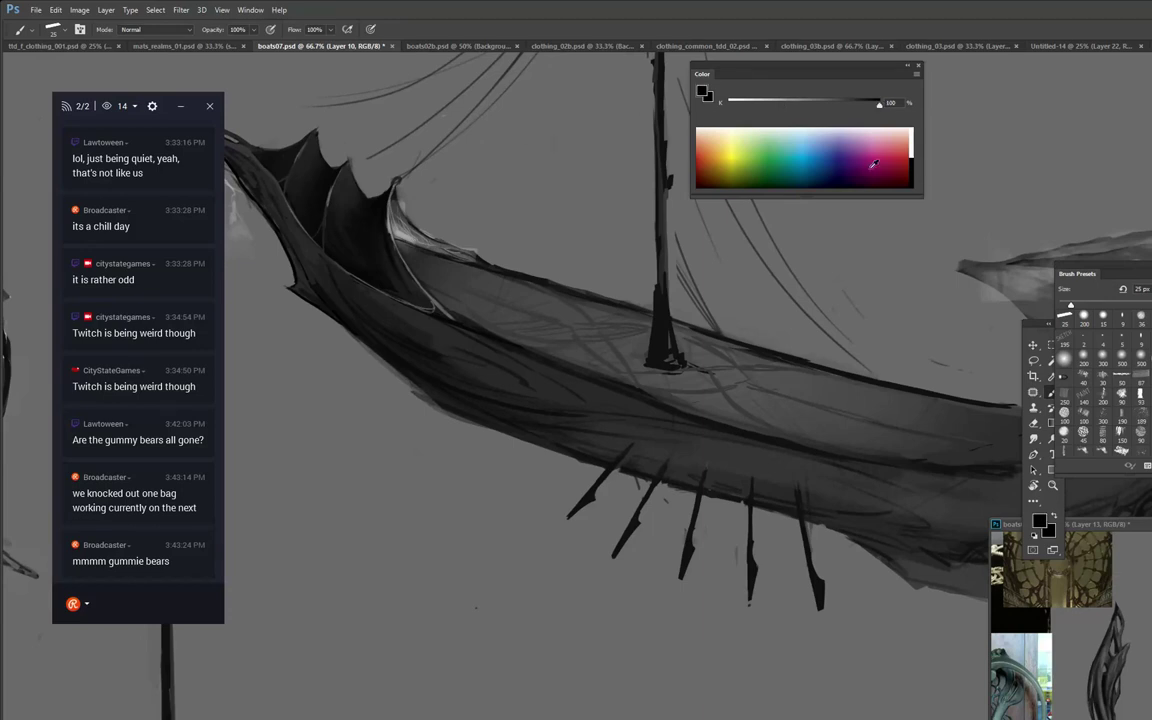
pyautogui.moveTo(337, 323)
pyautogui.mouseDown()
pyautogui.moveTo(442, 412)
pyautogui.moveTo(428, 405)
pyautogui.mouseUp()
pyautogui.keyDown('alt'); pyautogui.click(404, 388); pyautogui.keyUp('alt')
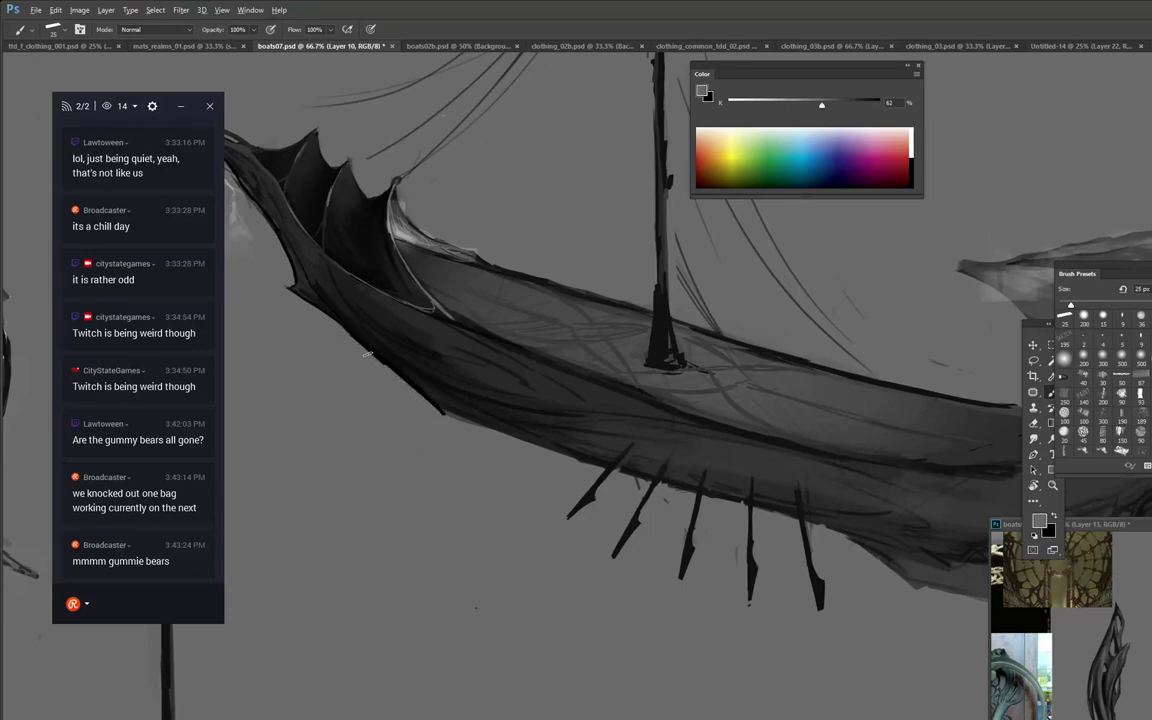
pyautogui.moveTo(350, 339); pyautogui.dragTo(433, 407)
# Sketch hanging strands beneath the prow with a 29% light grey and a dark grey sampled from the prow.
pyautogui.moveTo(450, 267); pyautogui.dragTo(637, 381)
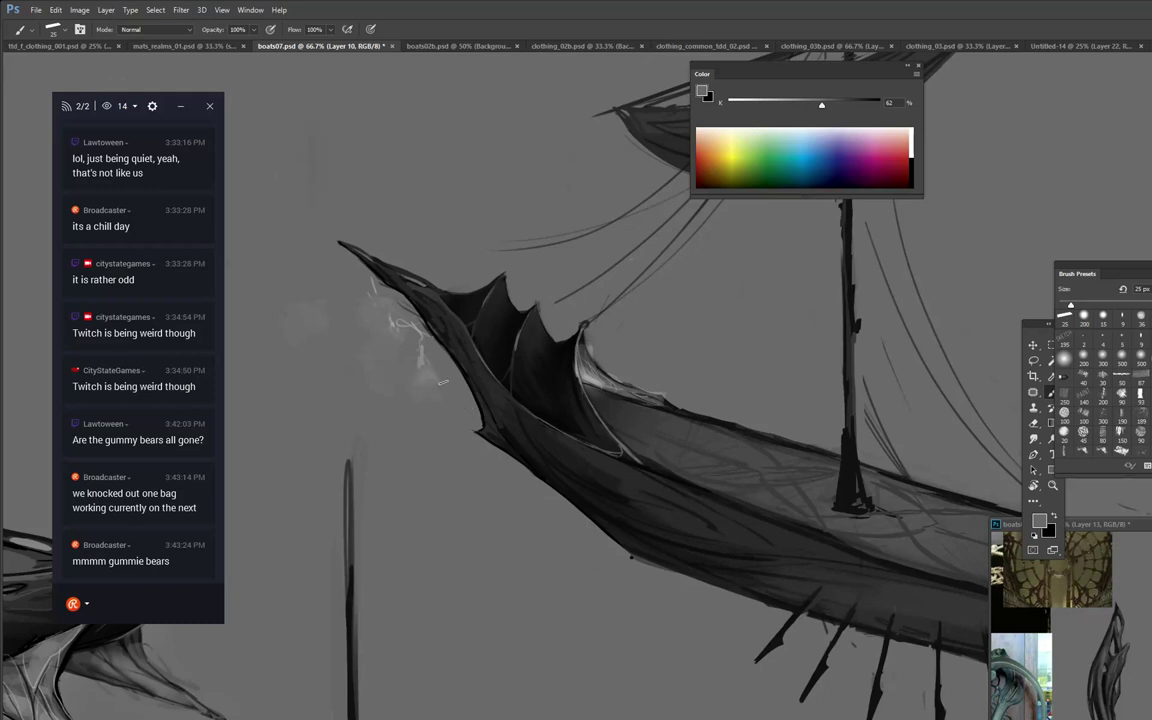
pyautogui.click(772, 104)
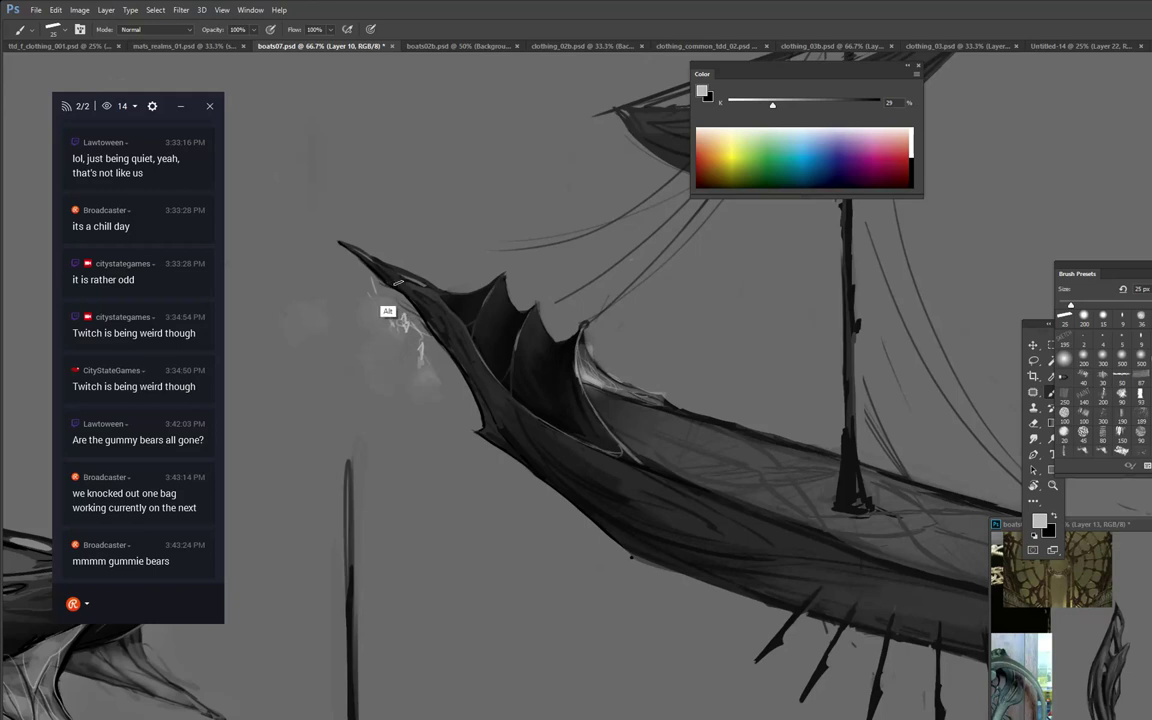
pyautogui.keyDown('alt'); pyautogui.click(391, 287); pyautogui.keyUp('alt')
pyautogui.moveTo(381, 279)
pyautogui.mouseDown()
pyautogui.moveTo(418, 318)
pyautogui.moveTo(433, 369)
pyautogui.moveTo(448, 374)
pyautogui.mouseUp()
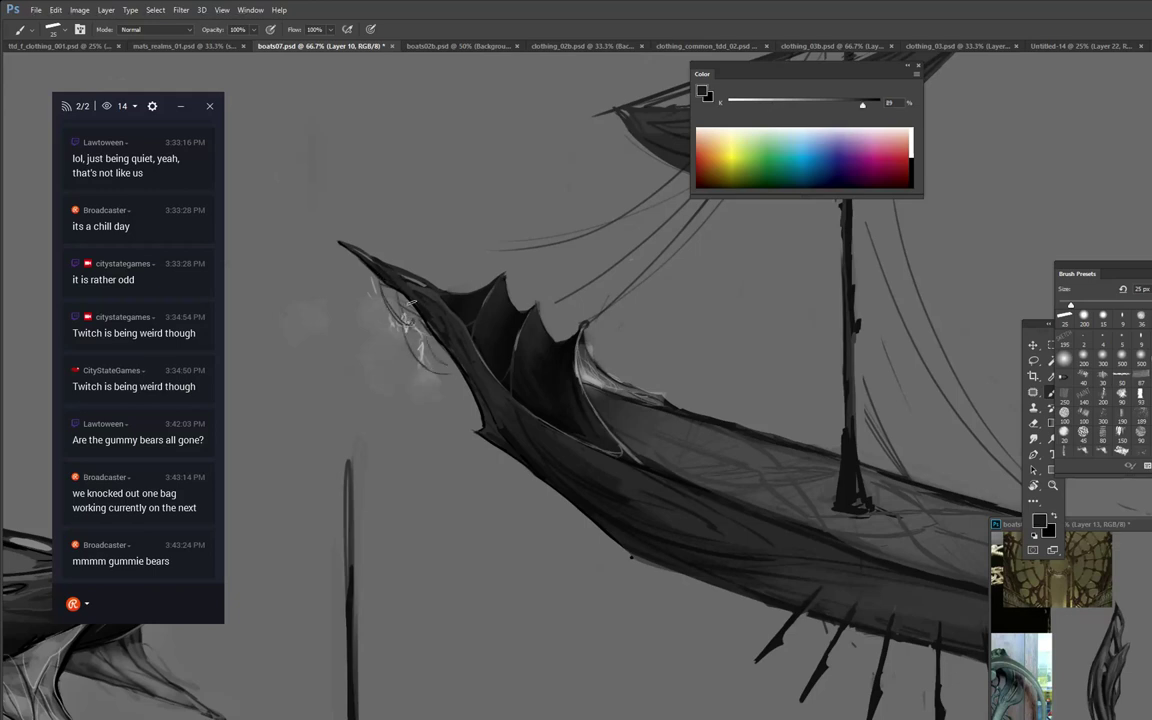
pyautogui.moveTo(410, 303)
pyautogui.mouseDown()
pyautogui.moveTo(426, 412)
pyautogui.moveTo(436, 373)
pyautogui.mouseUp()
pyautogui.moveTo(374, 277); pyautogui.dragTo(371, 313)
# Add bright accents to the strands hanging beneath the prow with a 20% grey.
pyautogui.click(760, 103)
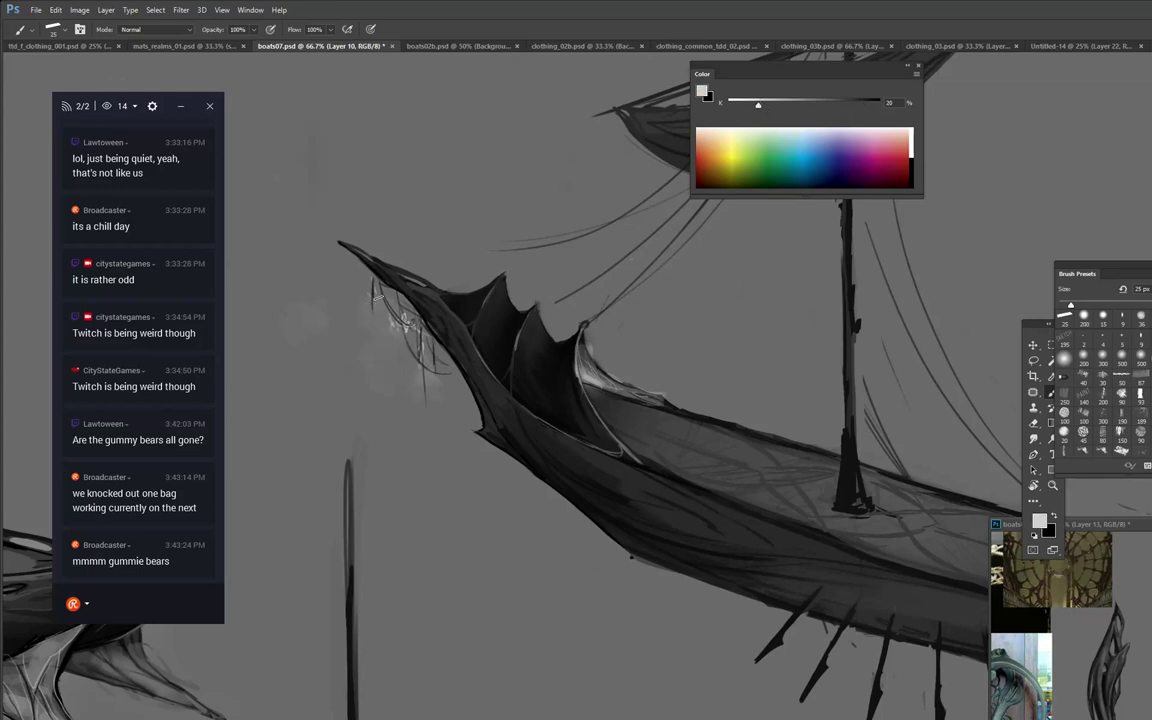
pyautogui.moveTo(372, 282); pyautogui.dragTo(385, 296)
pyautogui.moveTo(410, 351); pyautogui.dragTo(412, 369)
# Smooth the shading on the hull's side below the rear fin with sampled dark greys.
pyautogui.moveTo(686, 438); pyautogui.dragTo(555, 280)
pyautogui.moveTo(681, 293); pyautogui.dragTo(600, 271)
pyautogui.moveTo(733, 294); pyautogui.dragTo(739, 343)
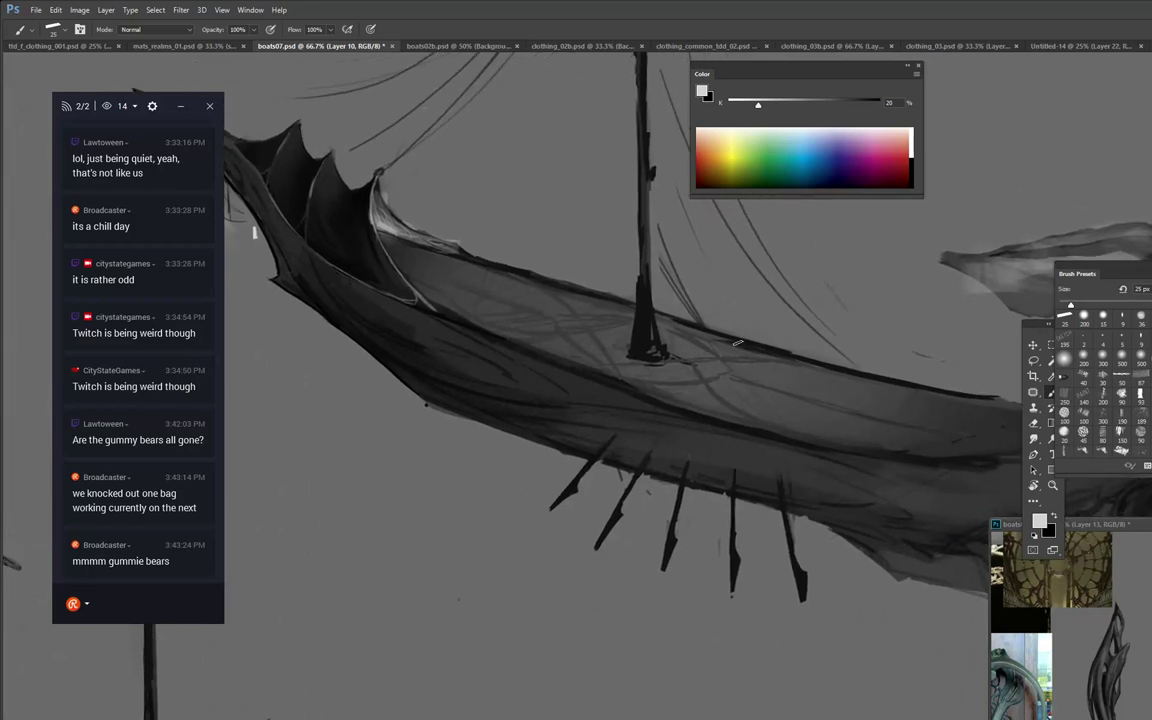
pyautogui.keyDown('alt'); pyautogui.click(400, 340); pyautogui.keyUp('alt')
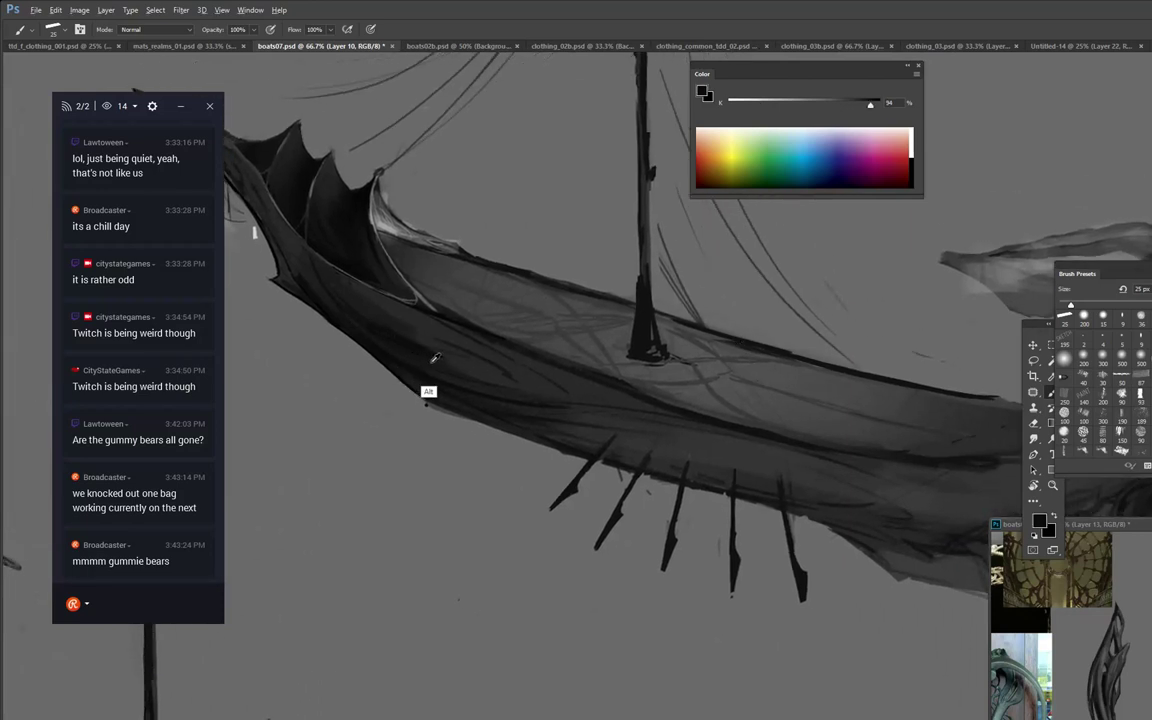
pyautogui.keyDown('alt'); pyautogui.click(433, 360); pyautogui.keyUp('alt')
pyautogui.moveTo(421, 349); pyautogui.dragTo(368, 304)
pyautogui.keyDown('alt'); pyautogui.click(394, 304); pyautogui.keyUp('alt')
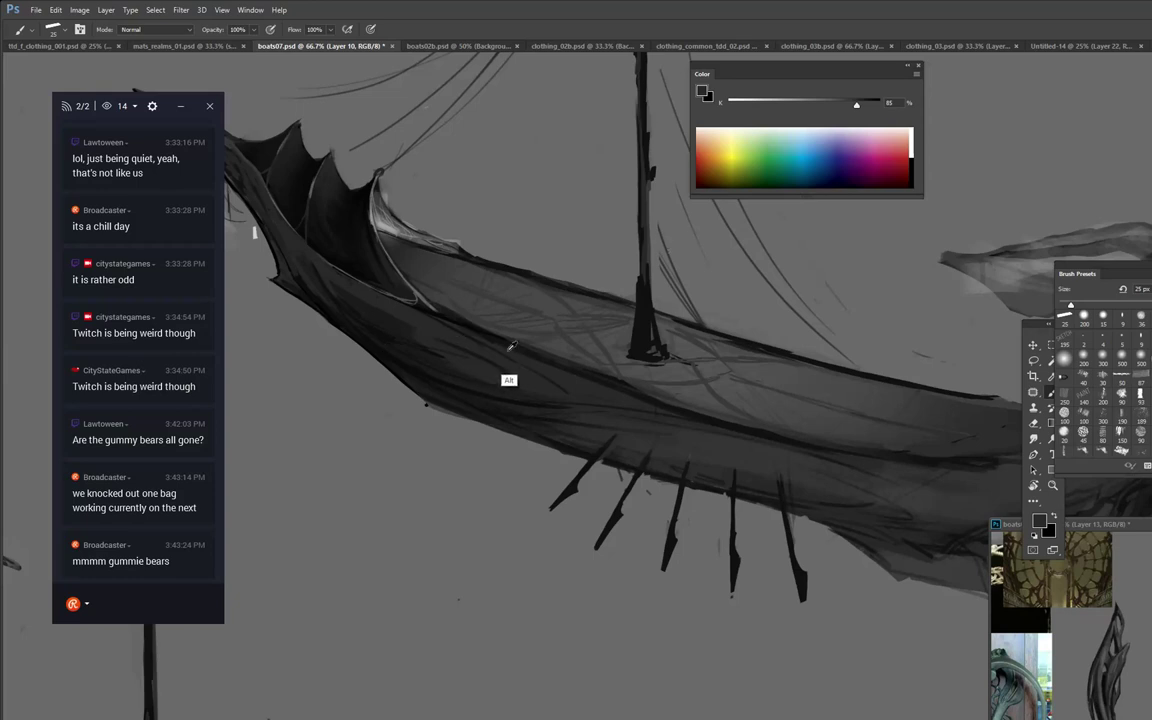
# Soften the dark line of the hull's near rim between the rear fin and the mast with a sampled 76% grey.
pyautogui.click(843, 103)
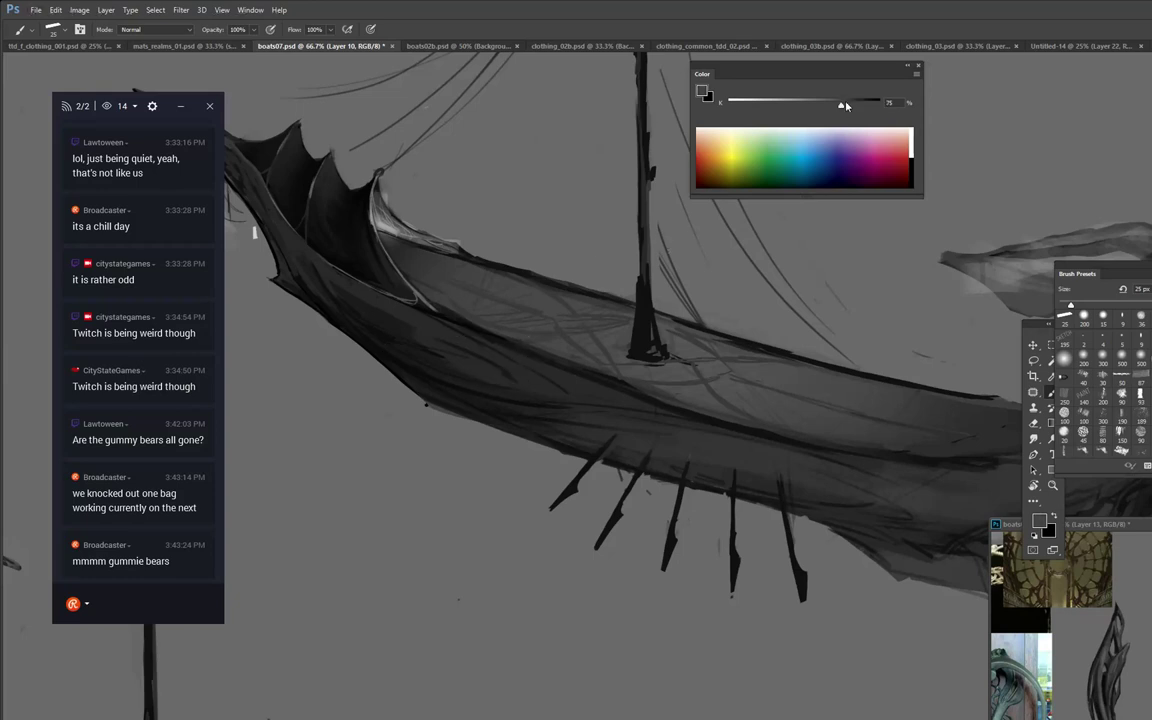
pyautogui.keyDown('alt'); pyautogui.click(295, 243); pyautogui.keyUp('alt')
pyautogui.moveTo(856, 107); pyautogui.dragTo(854, 98)
pyautogui.moveTo(704, 340); pyautogui.dragTo(633, 297)
pyautogui.keyDown('alt'); pyautogui.click(385, 279); pyautogui.keyUp('alt')
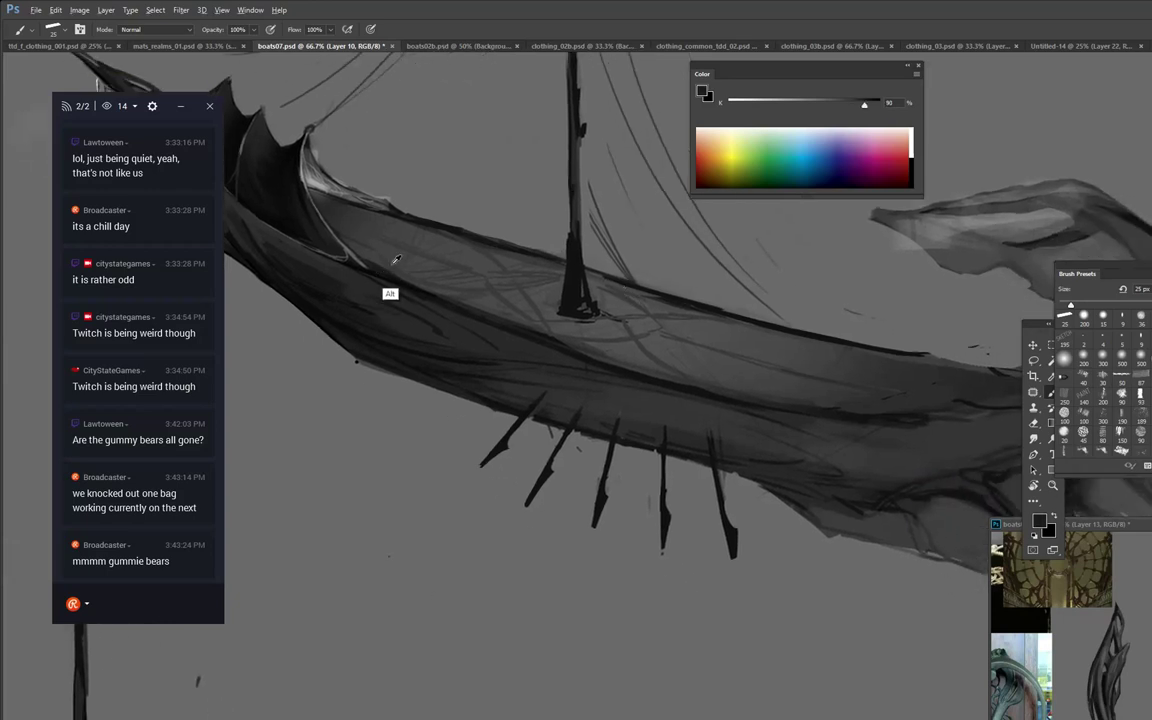
pyautogui.keyDown('alt'); pyautogui.click(388, 263); pyautogui.keyUp('alt')
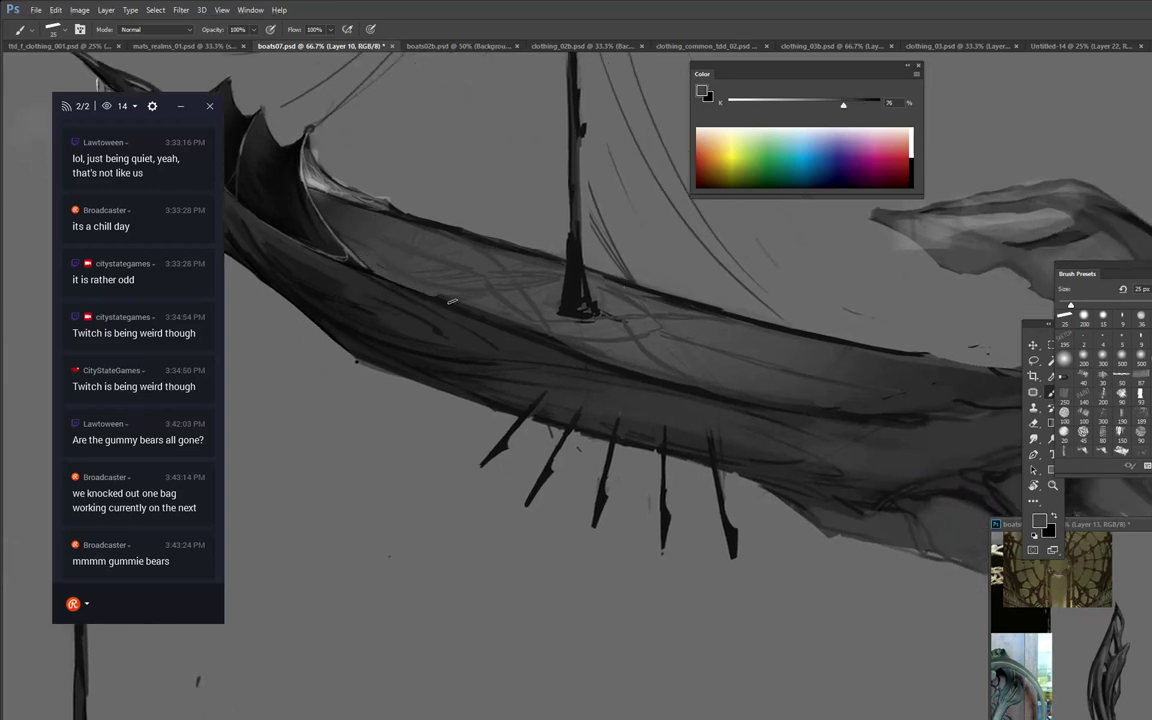
pyautogui.moveTo(462, 310); pyautogui.dragTo(541, 336)
# Clean up the hull's near rim below the mast with sampled 72% and 85% greys.
pyautogui.keyDown('alt'); pyautogui.click(555, 344); pyautogui.keyUp('alt')
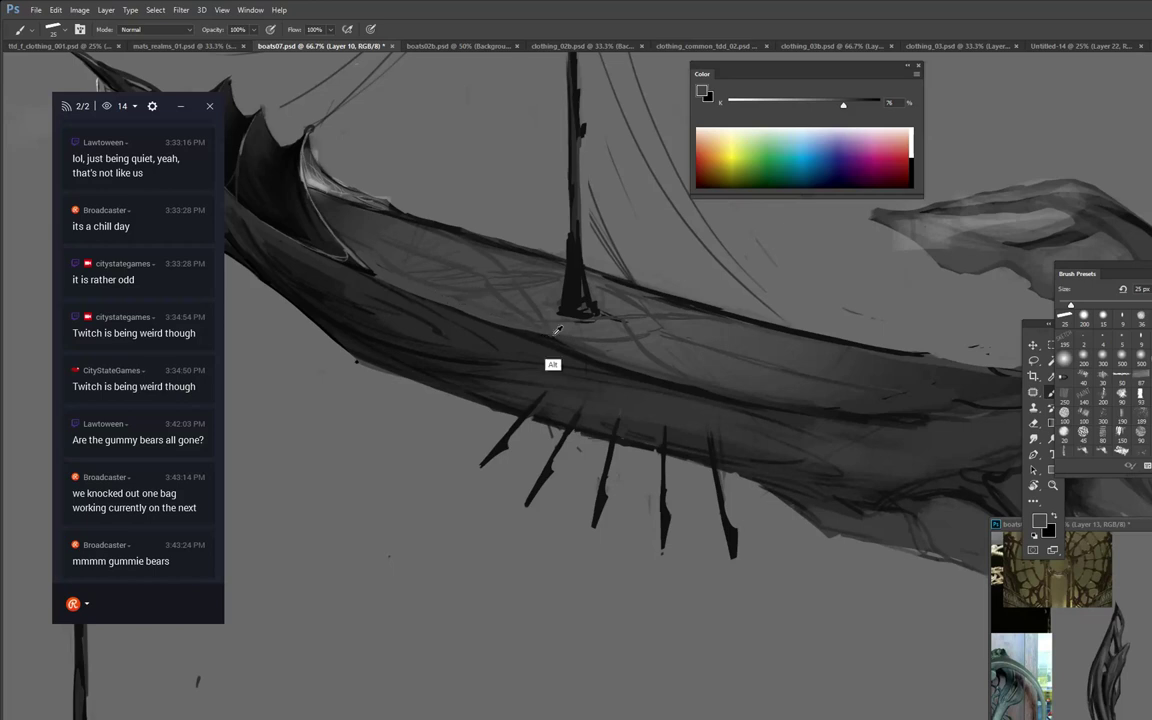
pyautogui.keyDown('alt'); pyautogui.click(565, 362); pyautogui.keyUp('alt')
pyautogui.moveTo(566, 348); pyautogui.dragTo(648, 375)
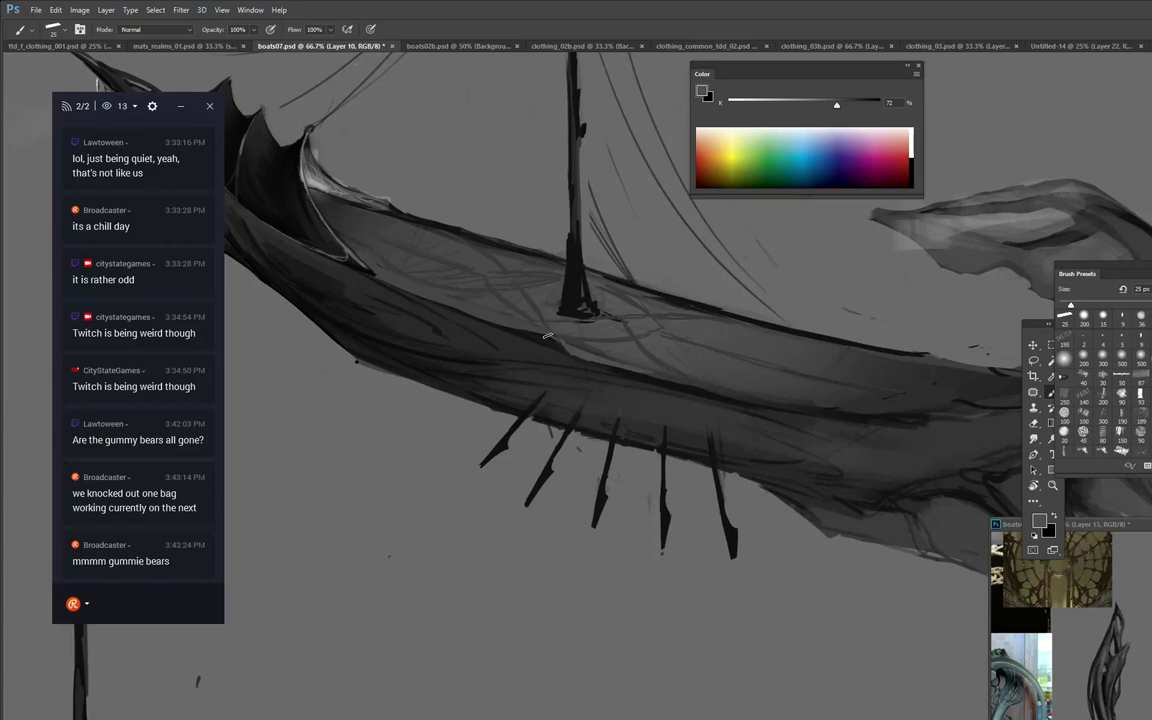
pyautogui.keyDown('alt'); pyautogui.click(550, 385); pyautogui.keyUp('alt')
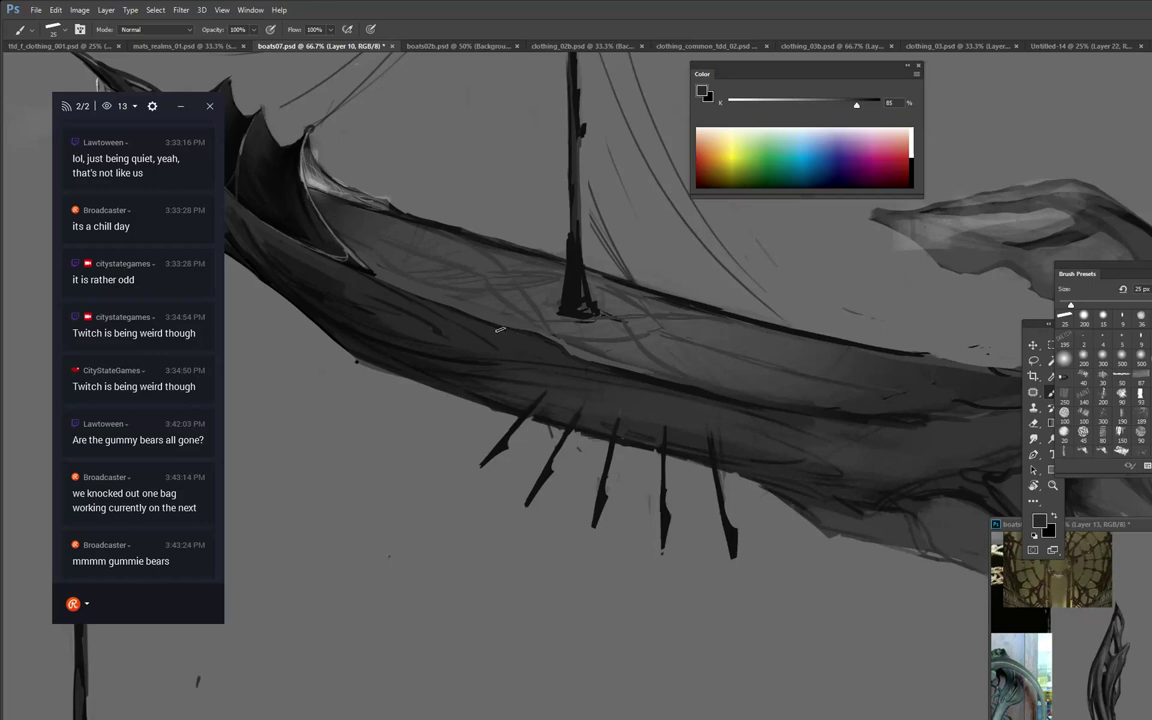
pyautogui.moveTo(853, 320); pyautogui.dragTo(669, 302)
pyautogui.moveTo(888, 307); pyautogui.dragTo(1150, 350)
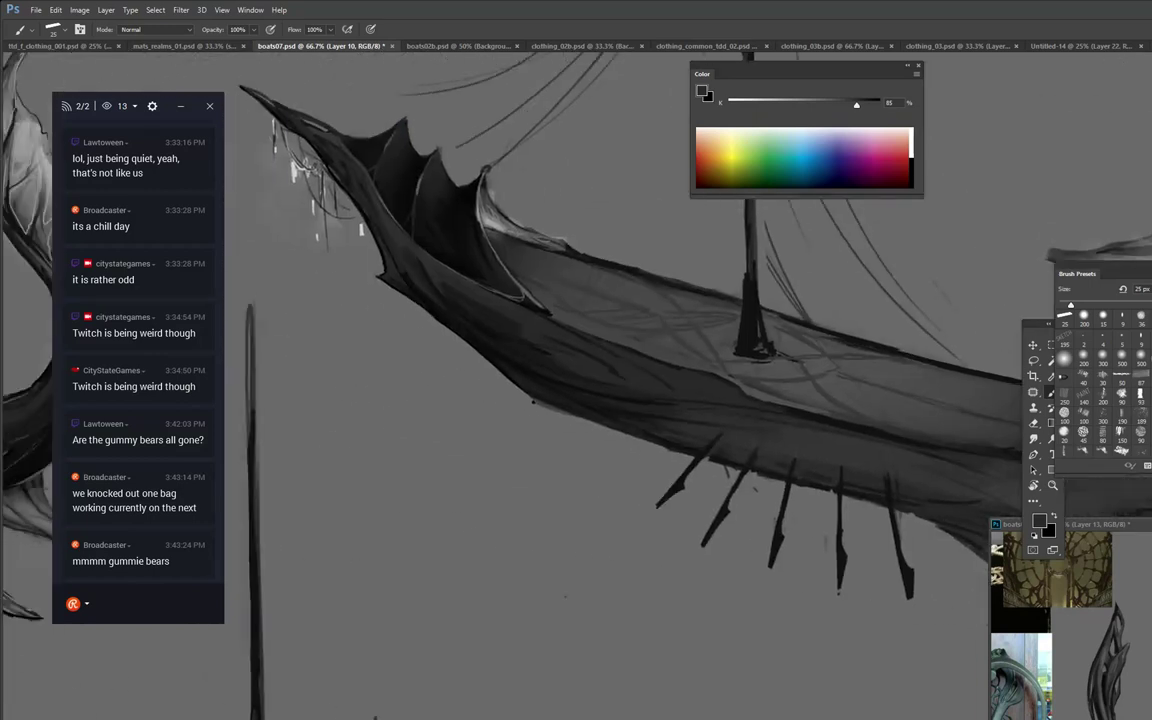
pyautogui.moveTo(774, 246); pyautogui.dragTo(839, 316)
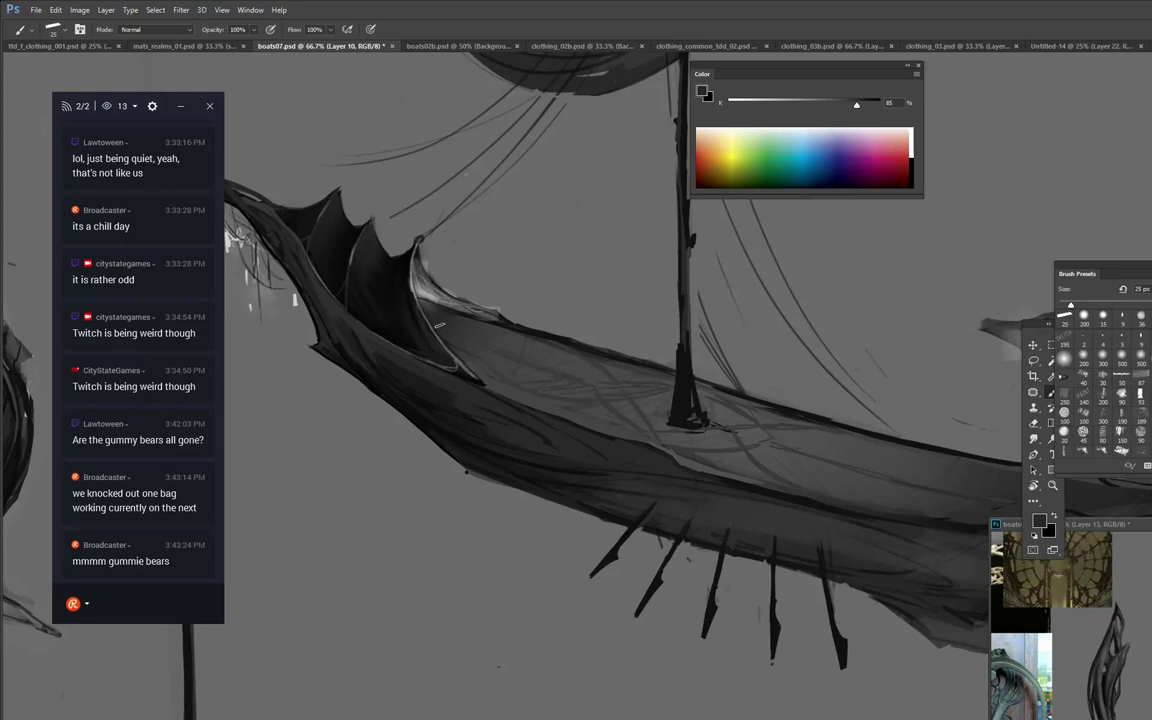
# Sketch thin curved lines across the deck between the rear fin and the mast with a 93% grey.
pyautogui.keyDown('alt'); pyautogui.click(564, 337); pyautogui.keyUp('alt')
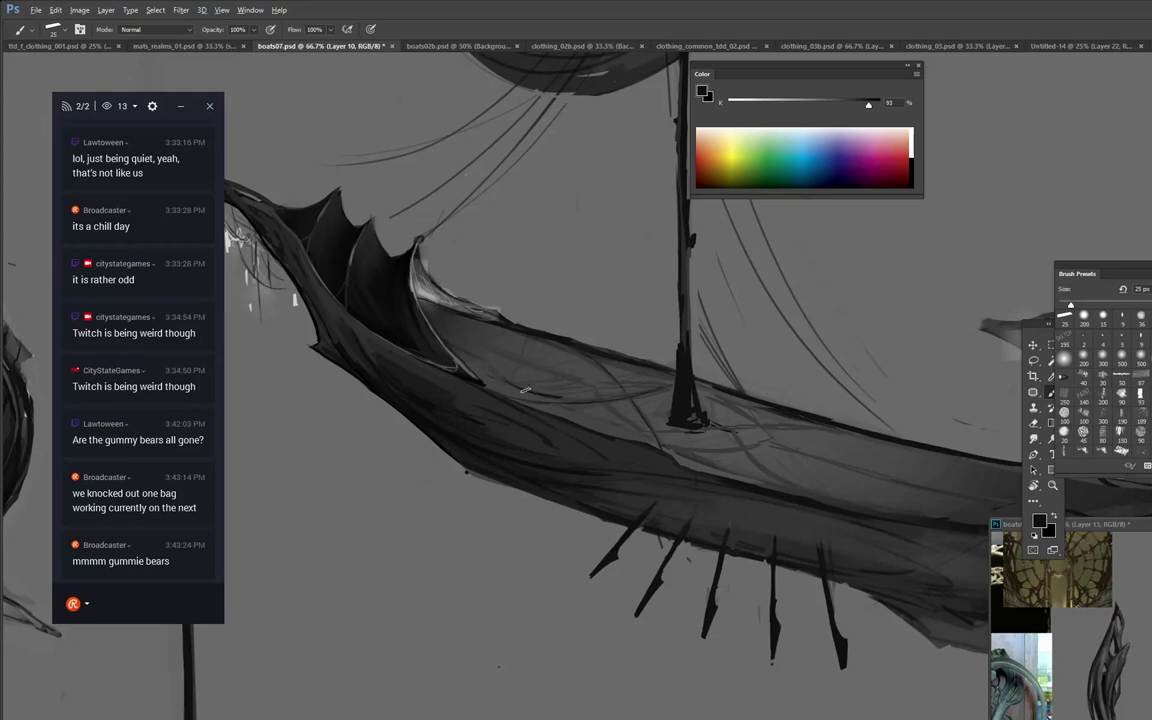
pyautogui.keyDown('alt'); pyautogui.click(528, 394); pyautogui.keyUp('alt')
pyautogui.moveTo(532, 393); pyautogui.dragTo(568, 398)
pyautogui.keyDown('alt'); pyautogui.click(538, 334); pyautogui.keyUp('alt')
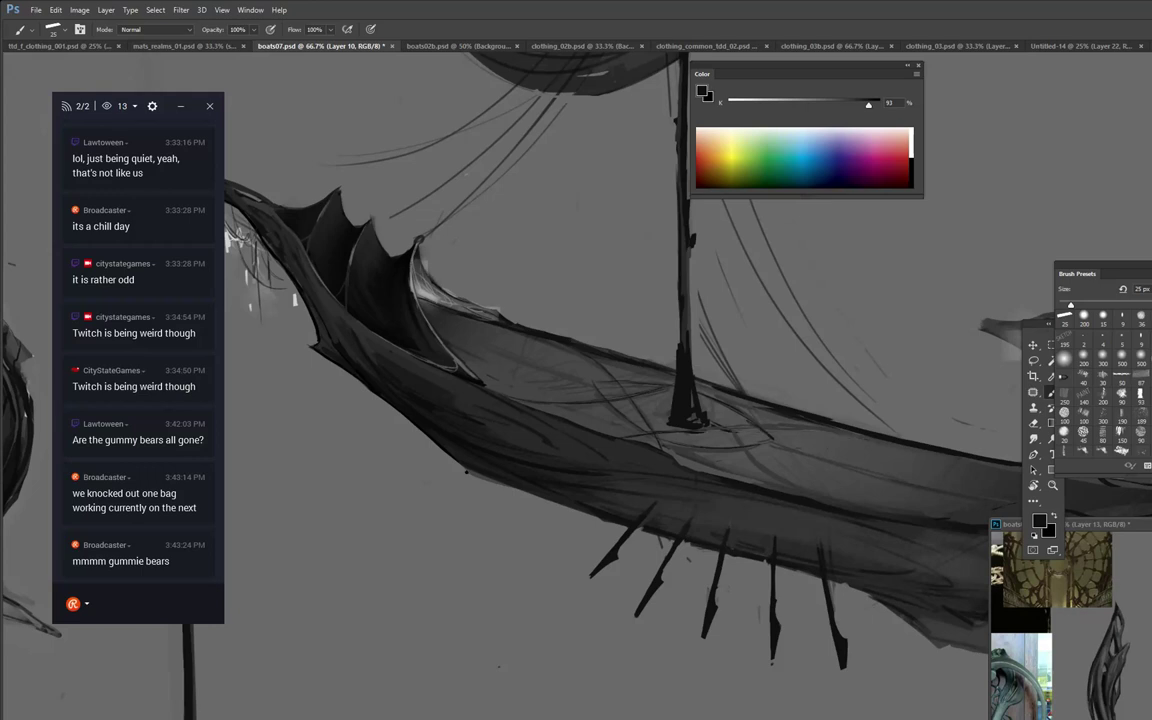
pyautogui.moveTo(808, 437); pyautogui.dragTo(834, 355)
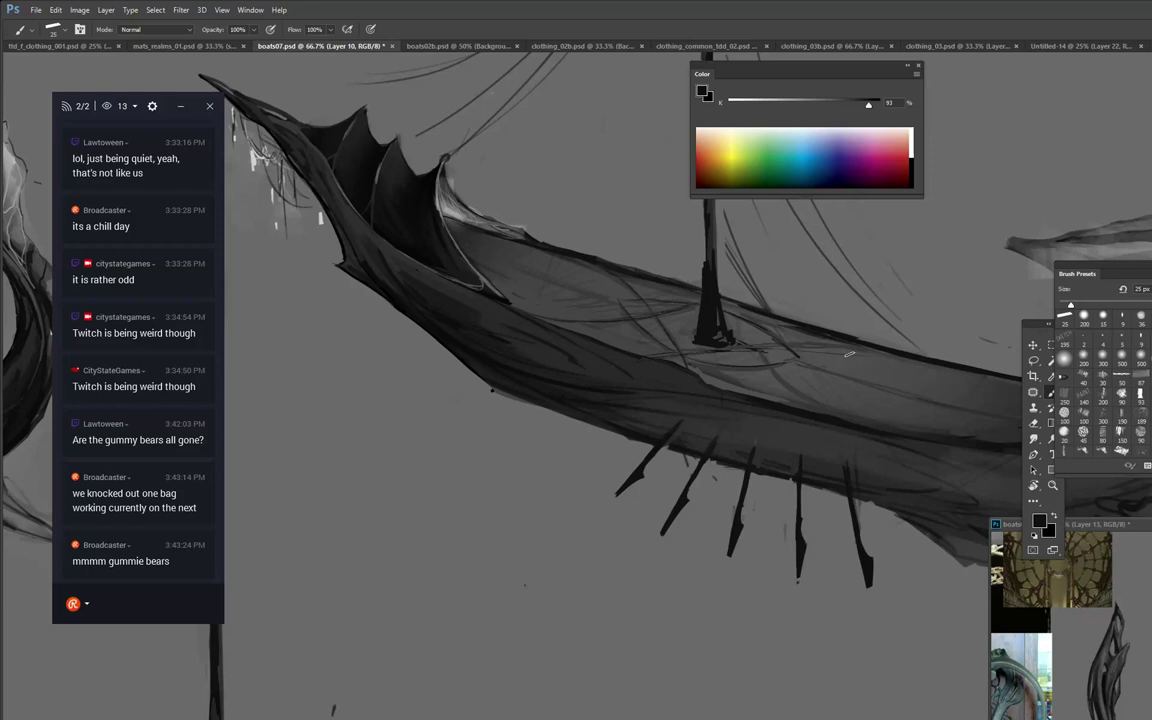
# Clean up the deck around the mast's base with greys of about 70% sampled from the deck.
pyautogui.keyDown('alt'); pyautogui.click(685, 327); pyautogui.keyUp('alt')
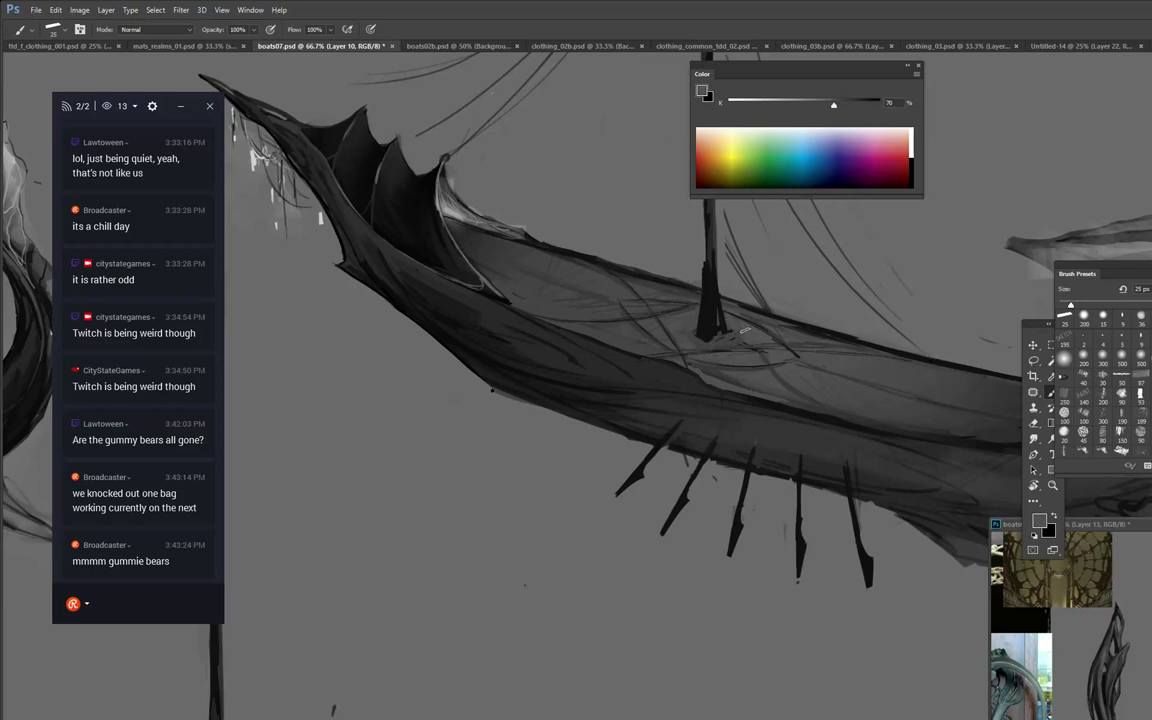
pyautogui.keyDown('alt'); pyautogui.click(718, 341); pyautogui.keyUp('alt')
pyautogui.moveTo(842, 260); pyautogui.dragTo(653, 270)
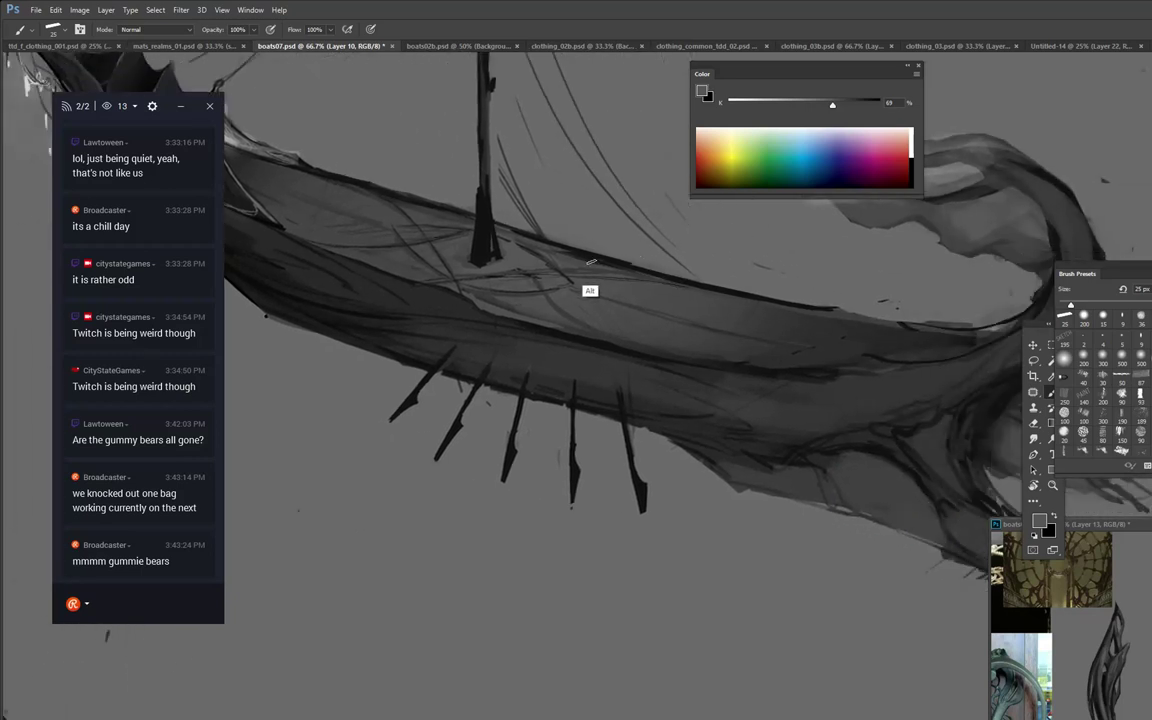
# Sketch crossing lines on the deck around the mast with a sampled 93% grey, undoing the last strokes.
pyautogui.keyDown('alt'); pyautogui.click(536, 240); pyautogui.keyUp('alt')
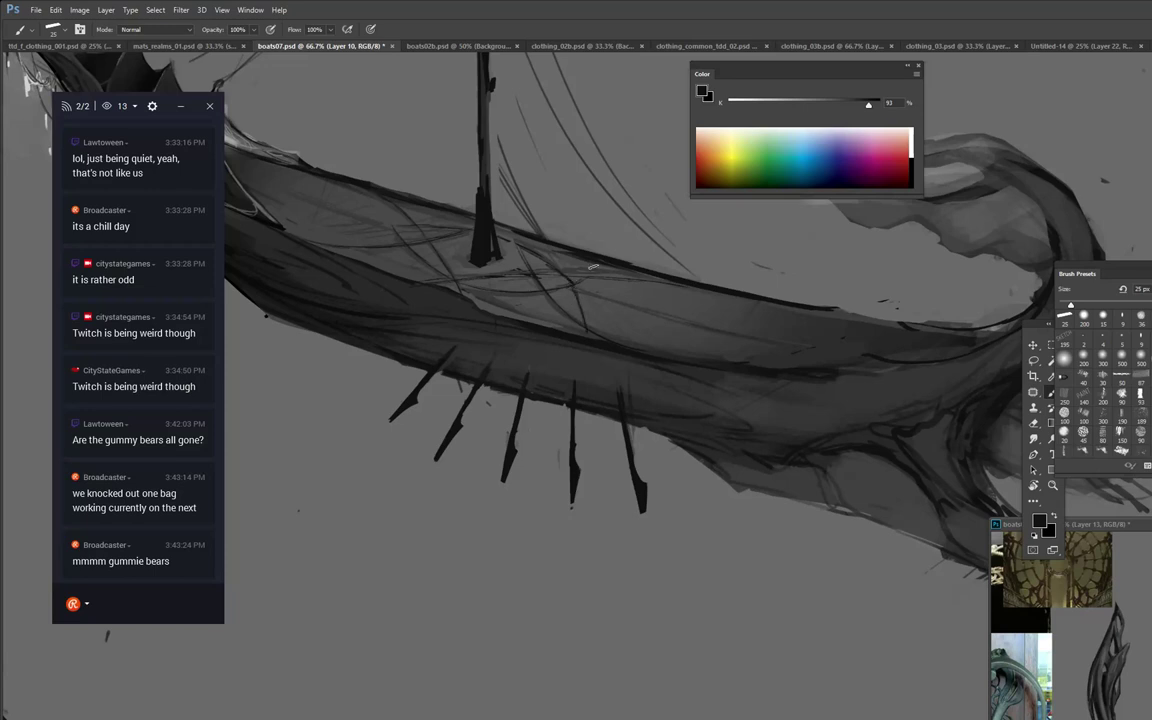
pyautogui.moveTo(566, 276); pyautogui.dragTo(573, 302)
pyautogui.moveTo(403, 239); pyautogui.dragTo(384, 196)
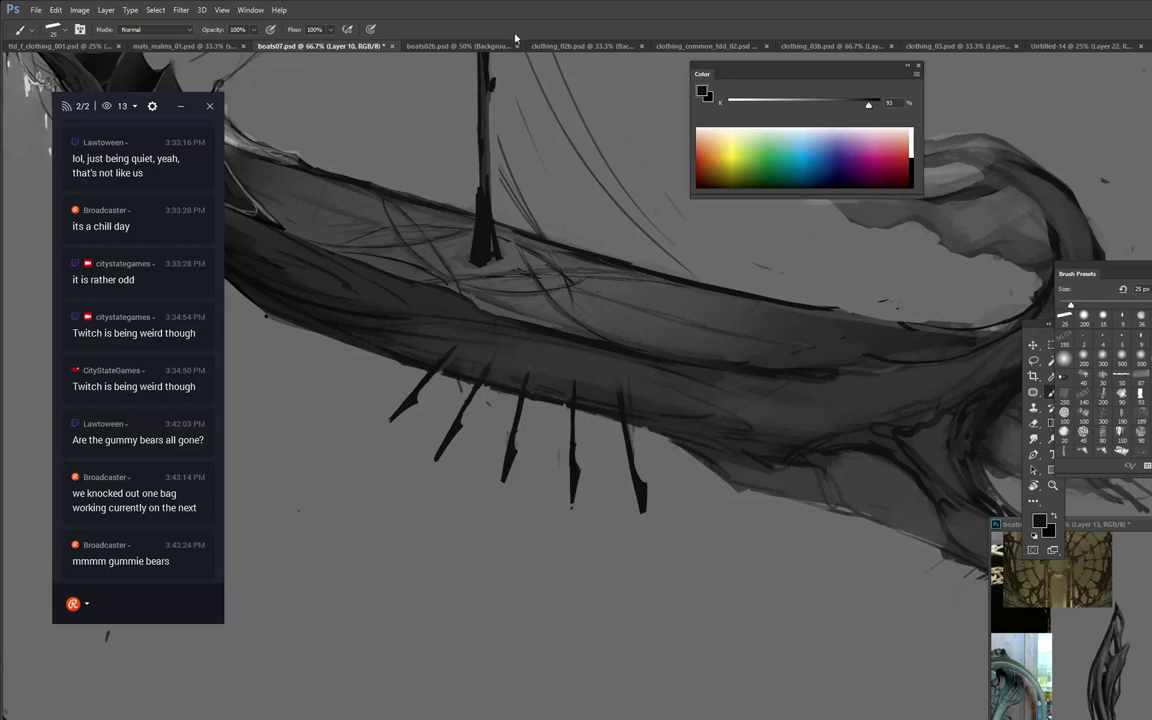
pyautogui.hotkey('ctrl', 'alt', 'z')
pyautogui.hotkey('ctrl', 'alt', 'z')
pyautogui.hotkey('ctrl', 'alt', 'z')
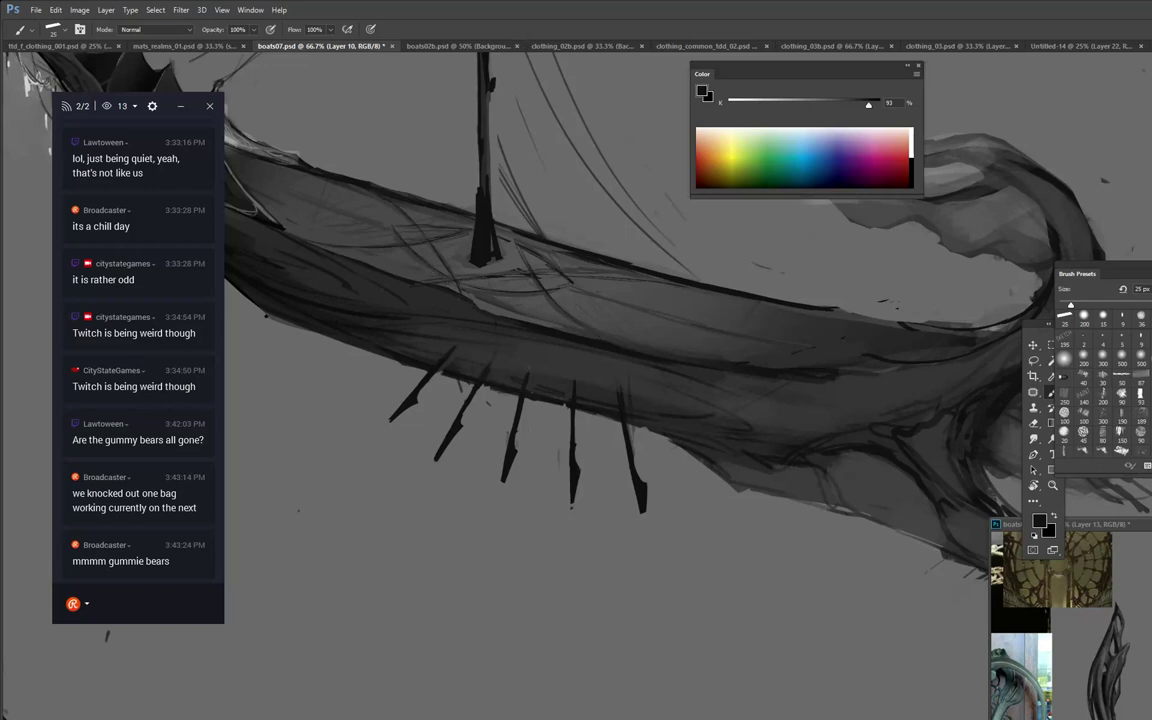
# Add more thin crossing lines on the deck on both sides of the mast in the 93% grey.
pyautogui.moveTo(739, 329); pyautogui.dragTo(599, 329)
pyautogui.moveTo(376, 250); pyautogui.dragTo(415, 301)
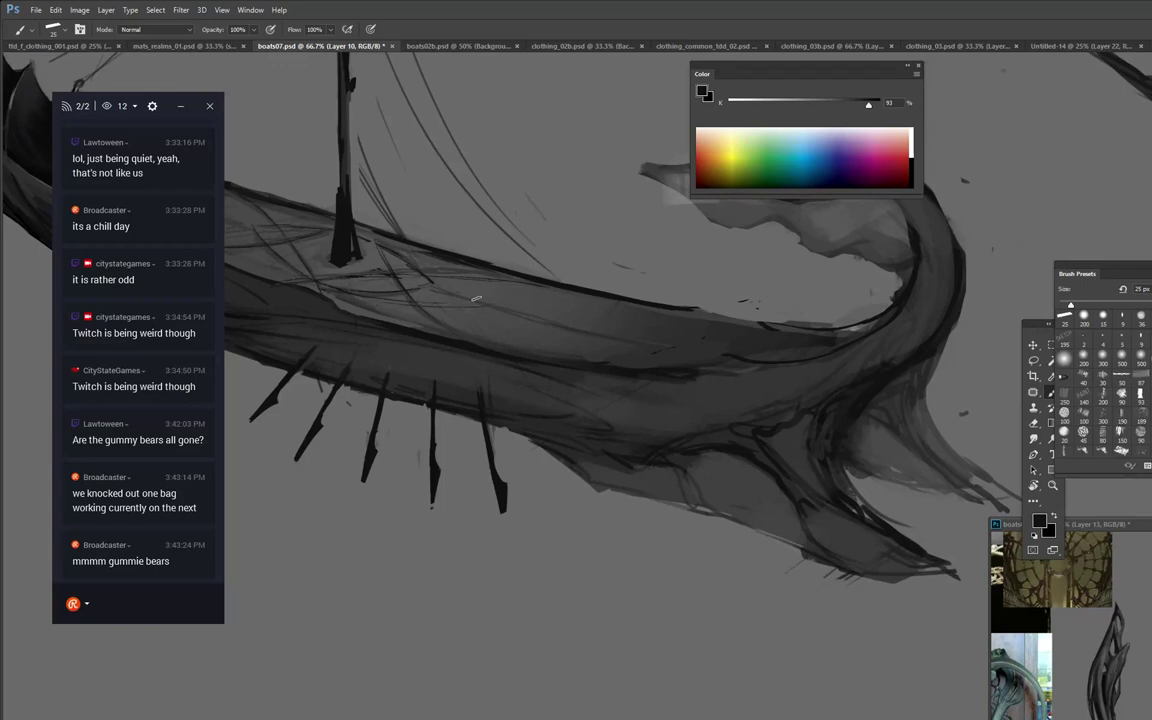
pyautogui.moveTo(449, 283); pyautogui.dragTo(490, 304)
pyautogui.moveTo(503, 236); pyautogui.dragTo(685, 288)
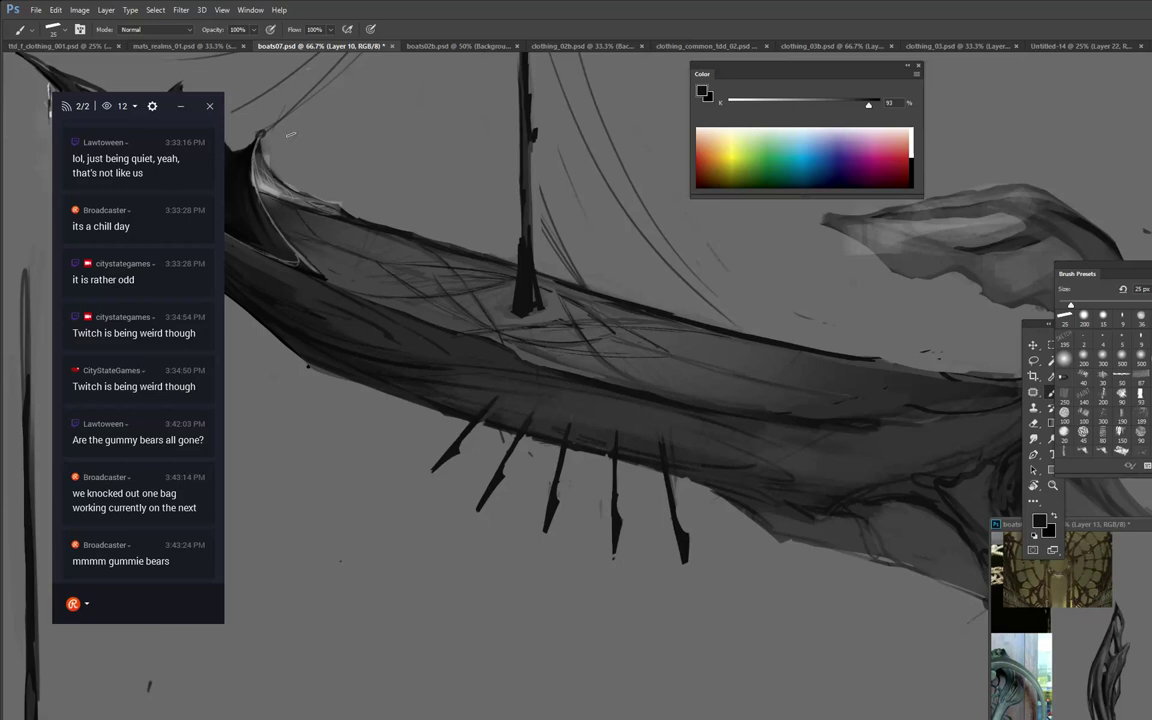
# Carry the dark sketch lines along the inner hull toward the stern, softening them with sampled 85% and 81% greys.
pyautogui.moveTo(851, 388); pyautogui.dragTo(476, 285)
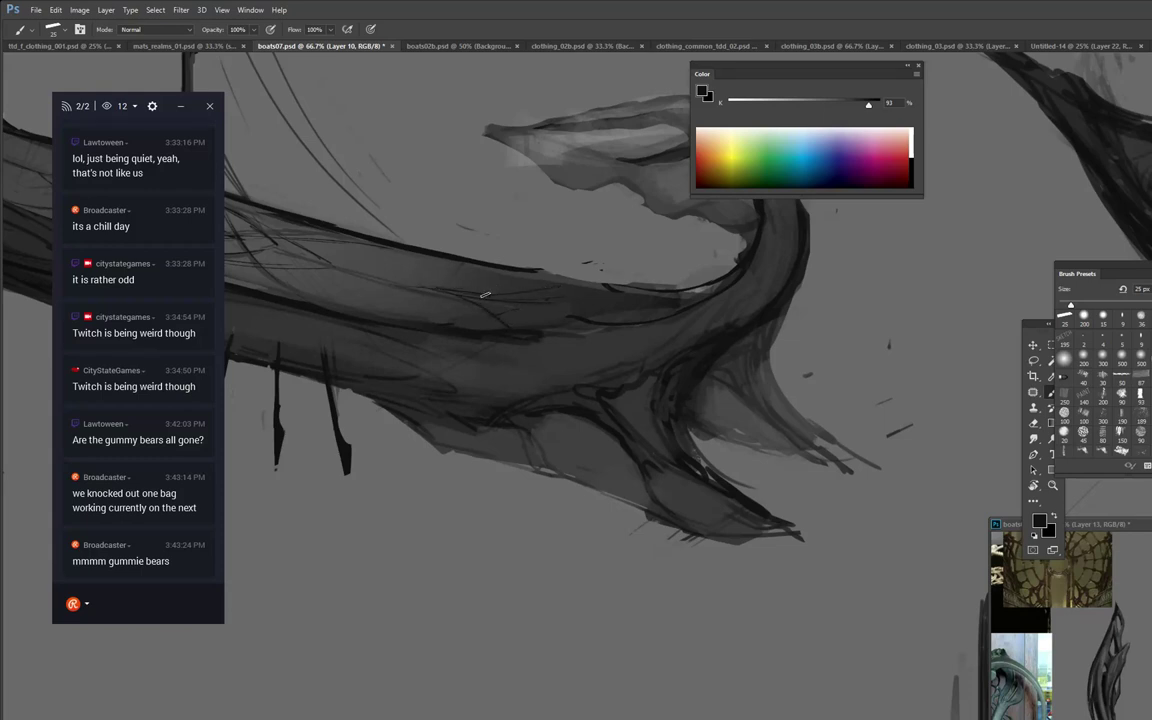
pyautogui.keyDown('alt'); pyautogui.click(549, 292); pyautogui.keyUp('alt')
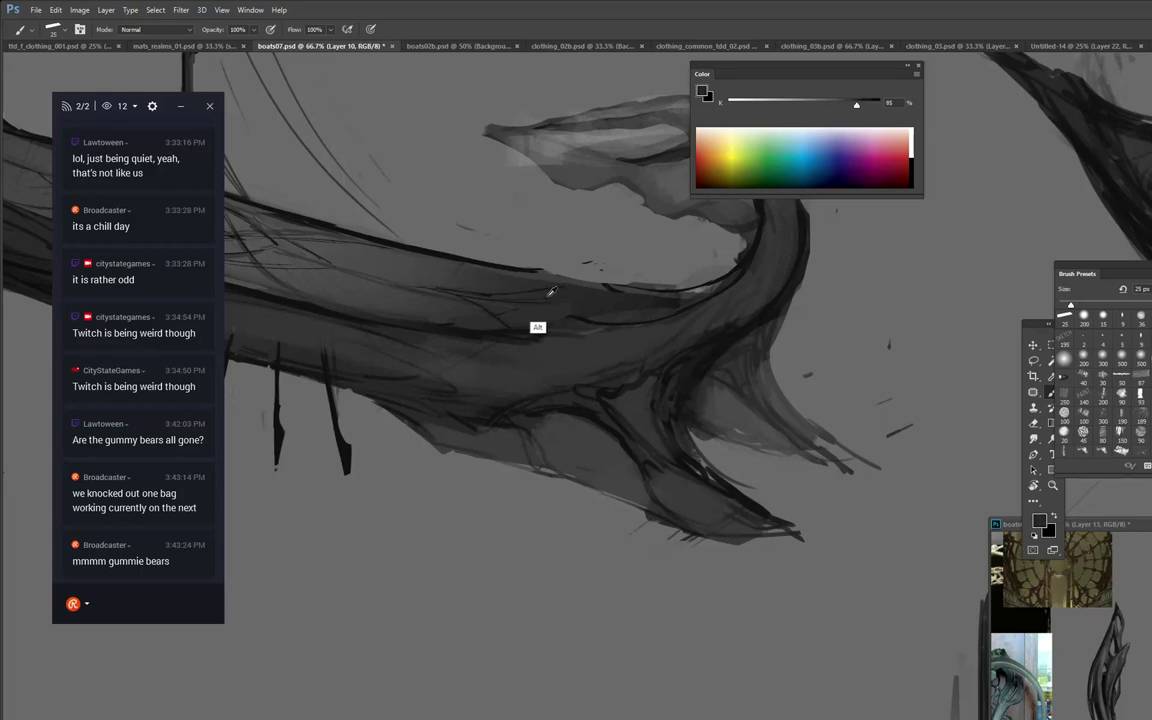
pyautogui.keyDown('alt'); pyautogui.click(475, 277); pyautogui.keyUp('alt')
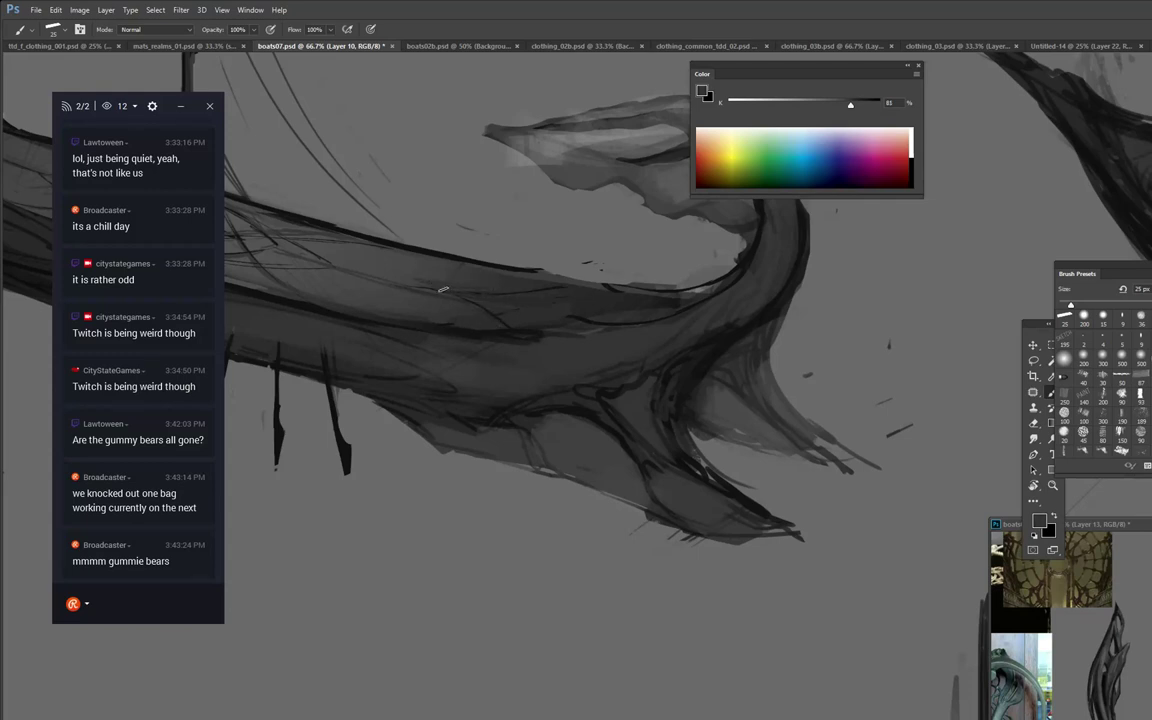
pyautogui.moveTo(499, 293)
pyautogui.mouseDown()
pyautogui.moveTo(744, 273)
pyautogui.moveTo(785, 283)
pyautogui.mouseUp()
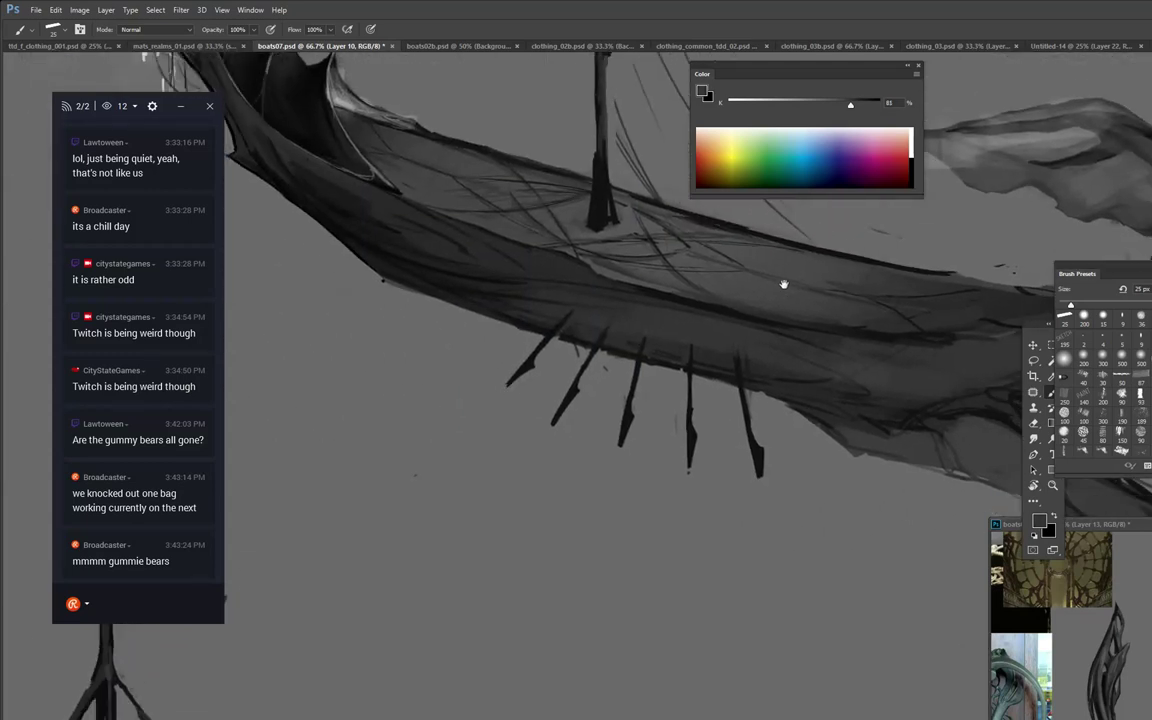
# Redefine the hull's lower edge behind the oars with a sampled 81% grey and a 93% dark grey line.
pyautogui.moveTo(838, 350); pyautogui.dragTo(762, 332)
pyautogui.keyDown('alt'); pyautogui.click(486, 320); pyautogui.keyUp('alt')
pyautogui.moveTo(434, 308); pyautogui.dragTo(540, 336)
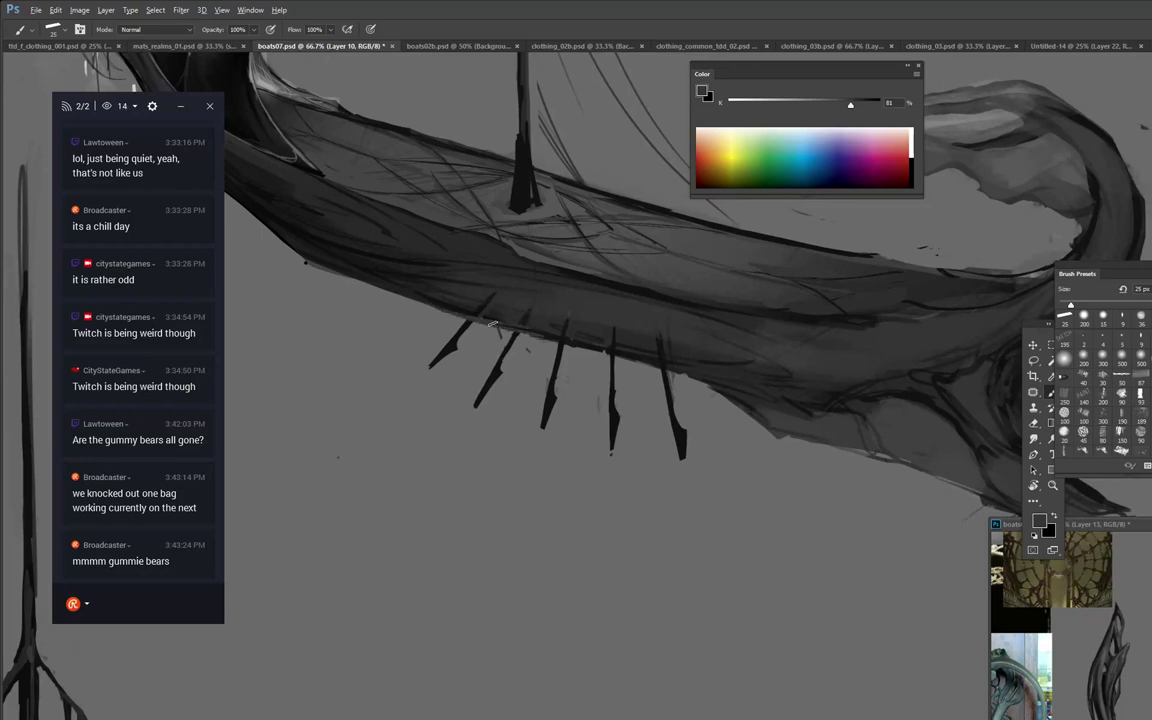
pyautogui.keyDown('alt'); pyautogui.click(445, 304); pyautogui.keyUp('alt')
pyautogui.moveTo(462, 314); pyautogui.dragTo(647, 361)
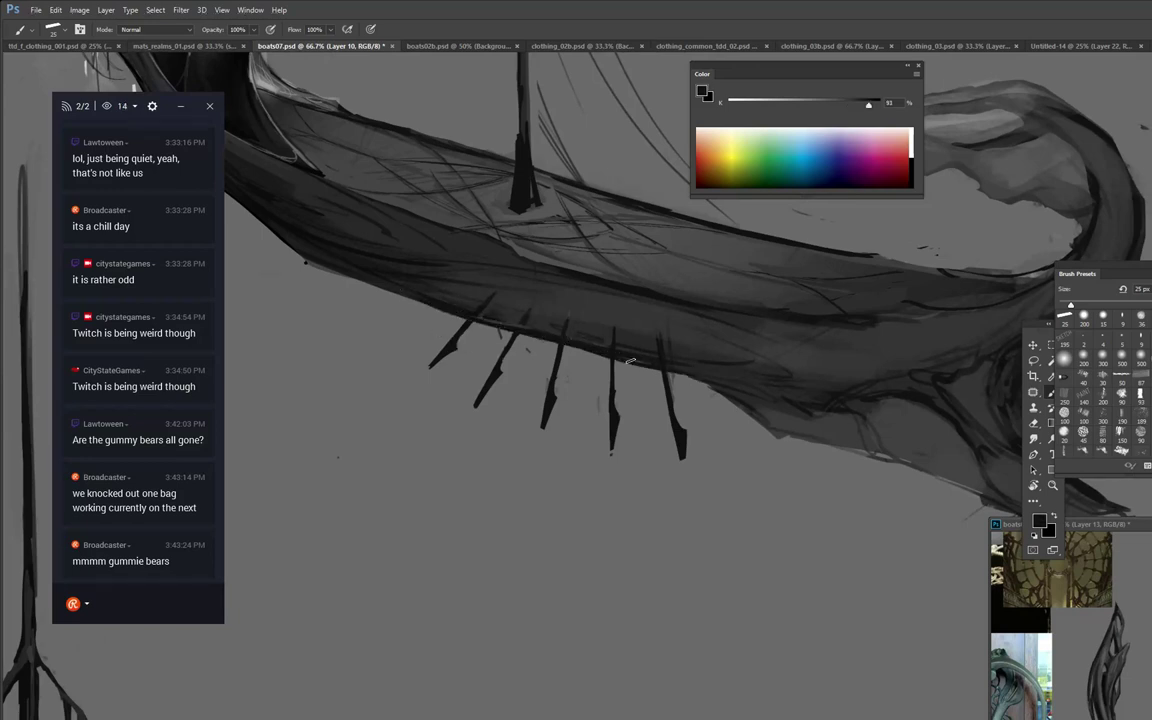
# Darken the hull's lower edge behind the rearmost oar with 100% black.
pyautogui.rightClick(908, 176)
pyautogui.click(914, 171)
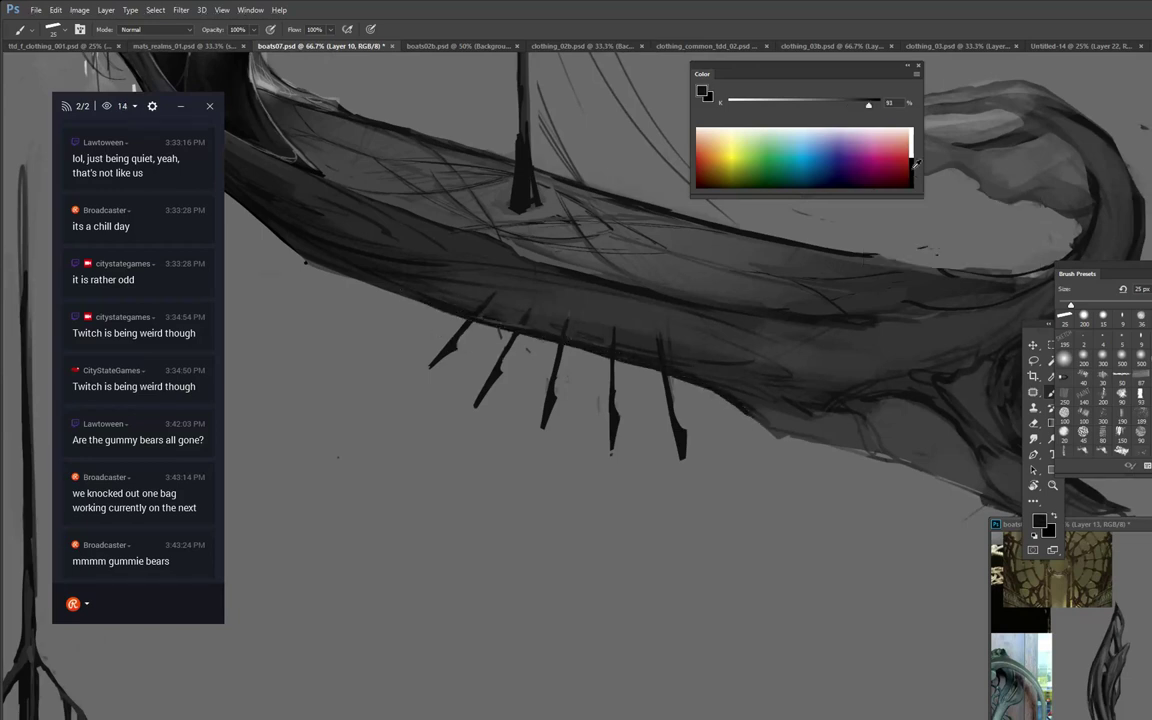
pyautogui.click(911, 172)
pyautogui.moveTo(664, 362); pyautogui.dragTo(758, 421)
# Paint a thin highlight along the hull's near rim from the mast to the stern with a sampled 62% grey.
pyautogui.press('z')
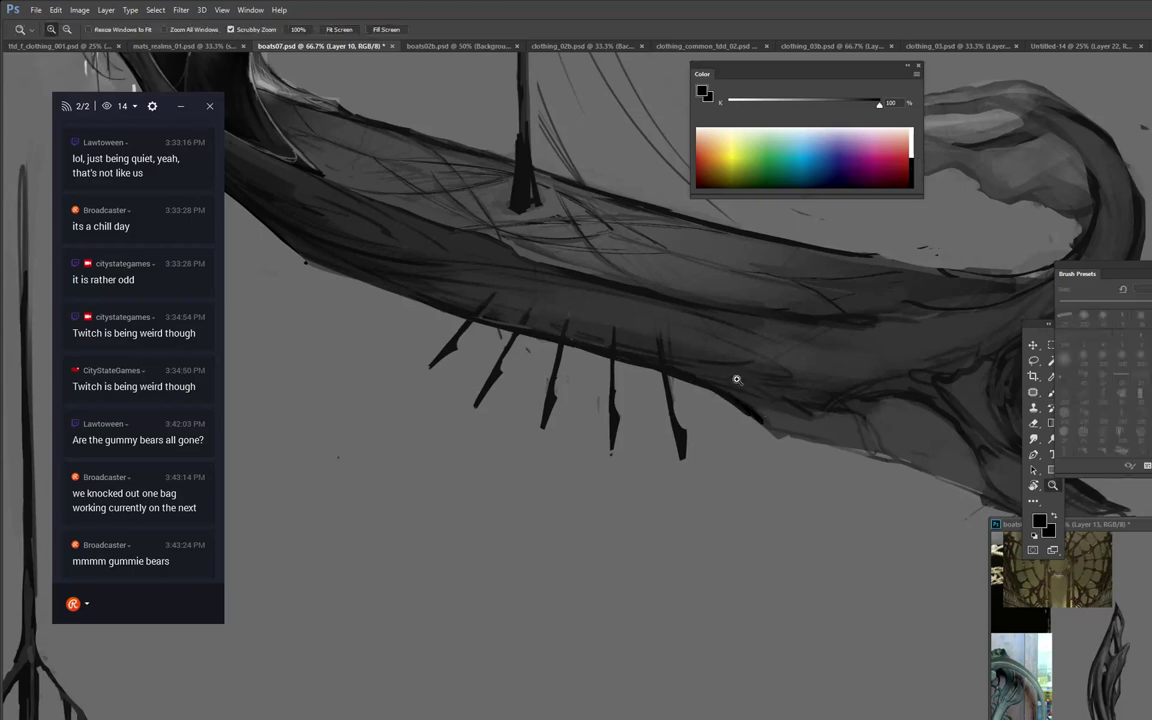
pyautogui.keyDown('alt'); pyautogui.click(761, 315); pyautogui.keyUp('alt')
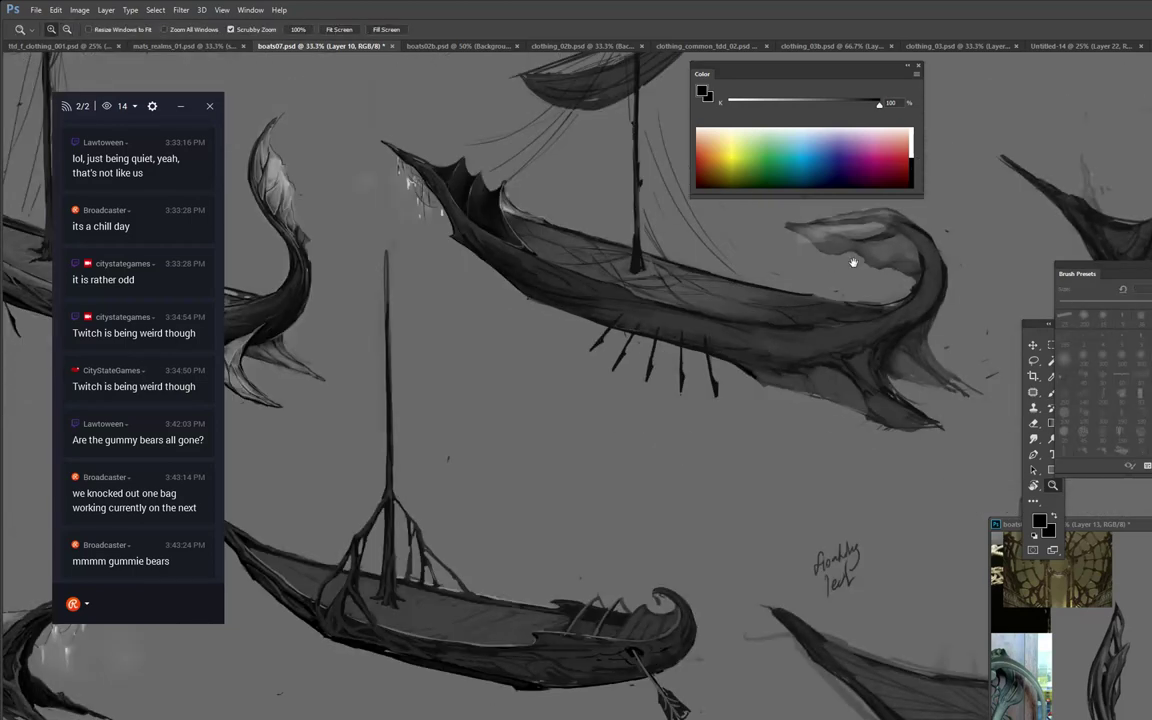
pyautogui.moveTo(854, 259)
pyautogui.mouseDown()
pyautogui.moveTo(843, 337)
pyautogui.moveTo(797, 353)
pyautogui.mouseUp()
pyautogui.press('b')
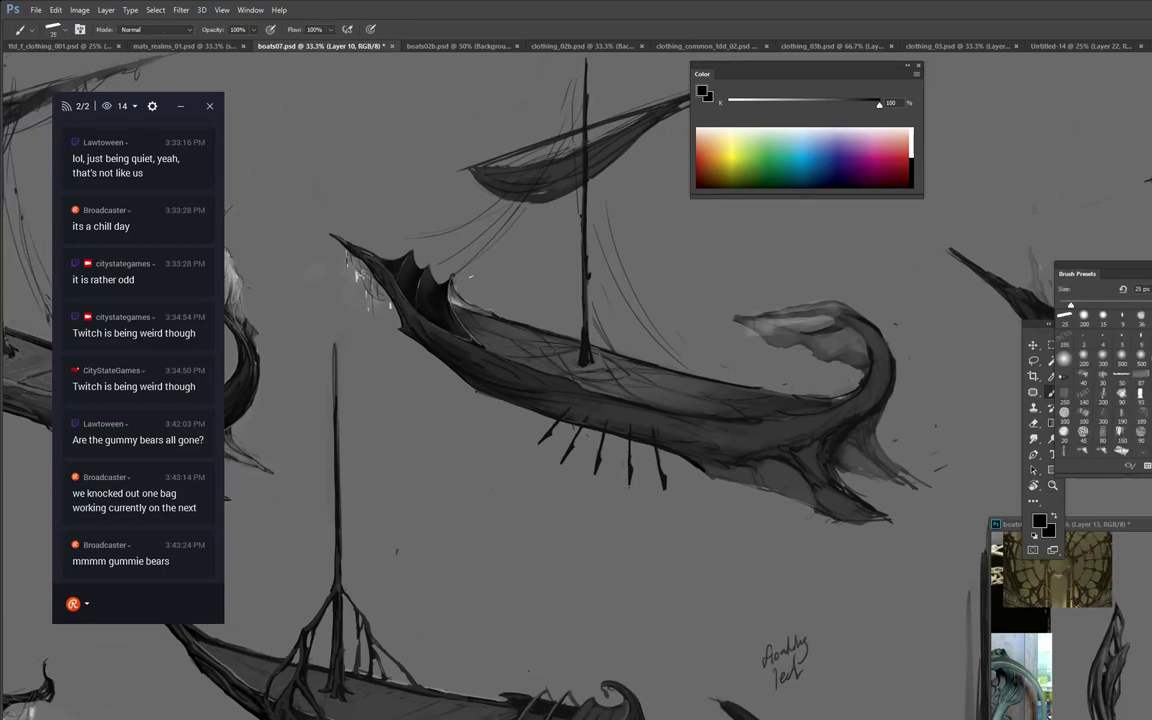
pyautogui.keyDown('alt'); pyautogui.click(488, 311); pyautogui.keyUp('alt')
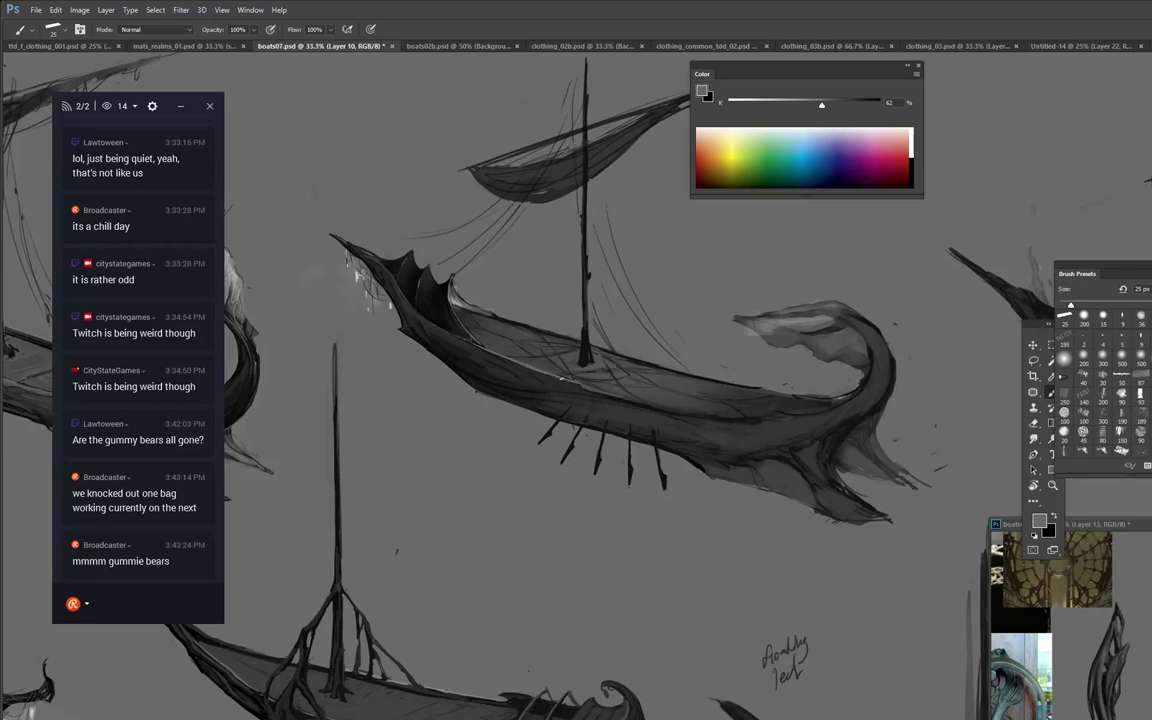
pyautogui.keyDown('alt'); pyautogui.click(545, 391); pyautogui.keyUp('alt')
pyautogui.keyDown('alt'); pyautogui.click(578, 386); pyautogui.keyUp('alt')
pyautogui.moveTo(605, 309); pyautogui.dragTo(412, 277)
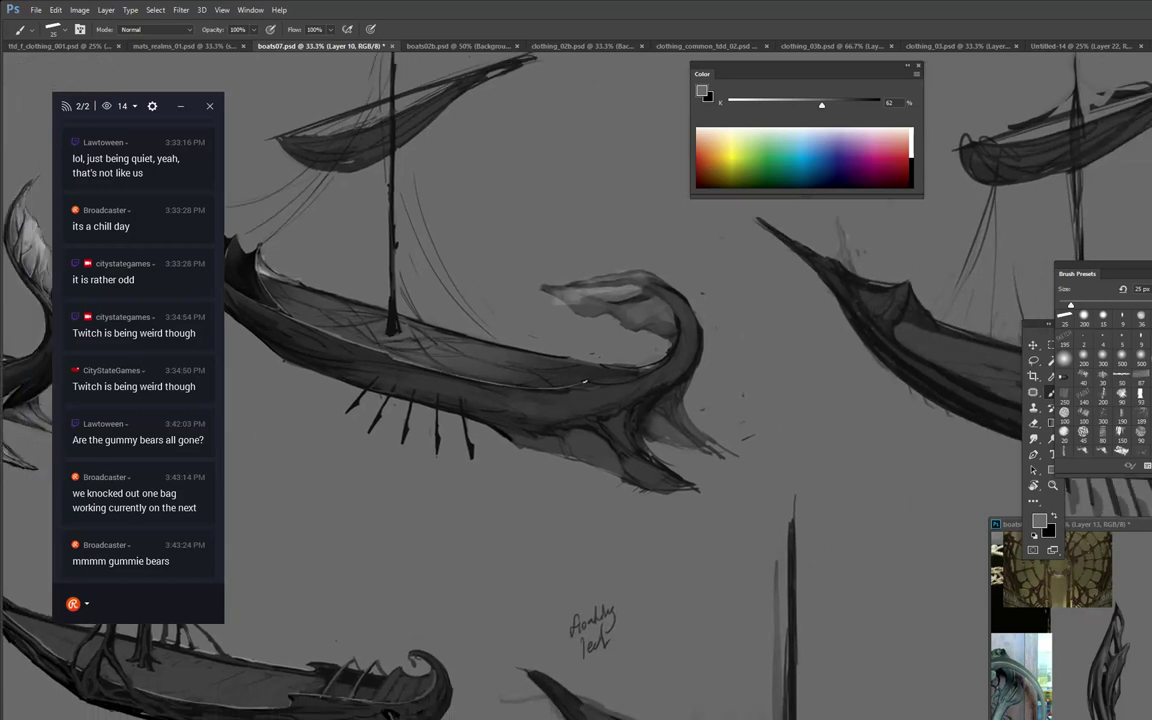
pyautogui.moveTo(735, 317); pyautogui.dragTo(882, 318)
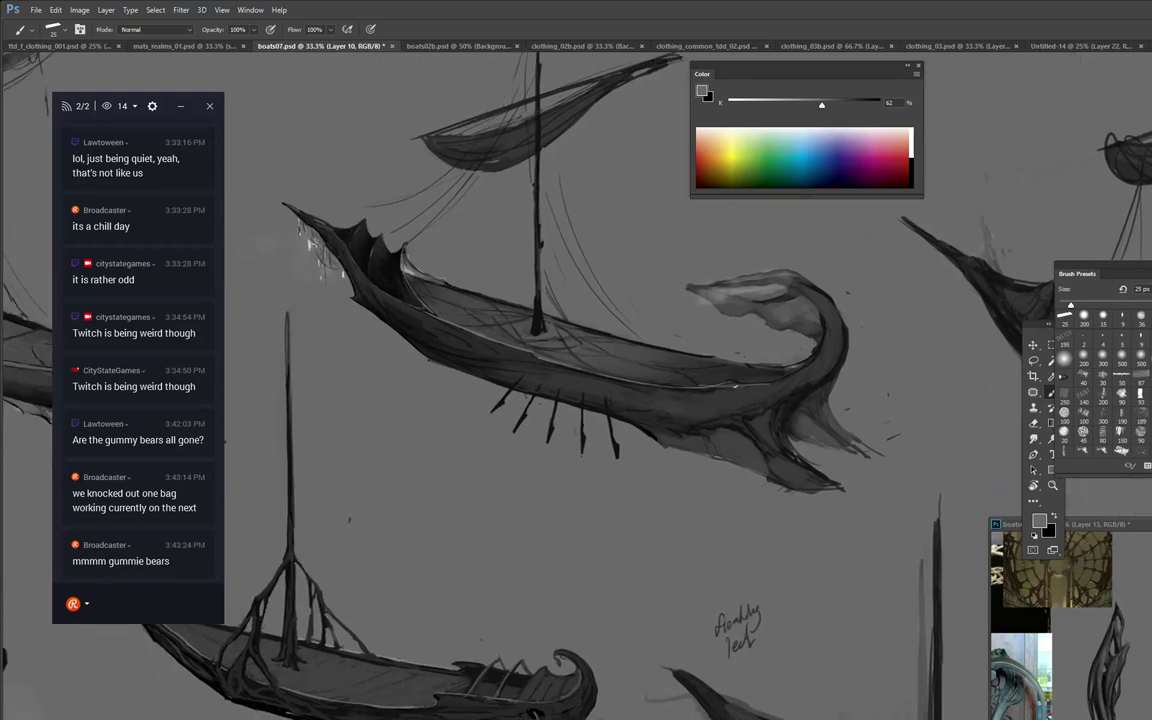
# Touch up the hull's rims near the stern with an 88% grey and trim the far rim's outer edge with 62% grey.
pyautogui.keyDown('alt'); pyautogui.click(764, 380); pyautogui.keyUp('alt')
pyautogui.keyDown('alt'); pyautogui.click(719, 382); pyautogui.keyUp('alt')
pyautogui.keyDown('alt'); pyautogui.click(690, 347); pyautogui.keyUp('alt')
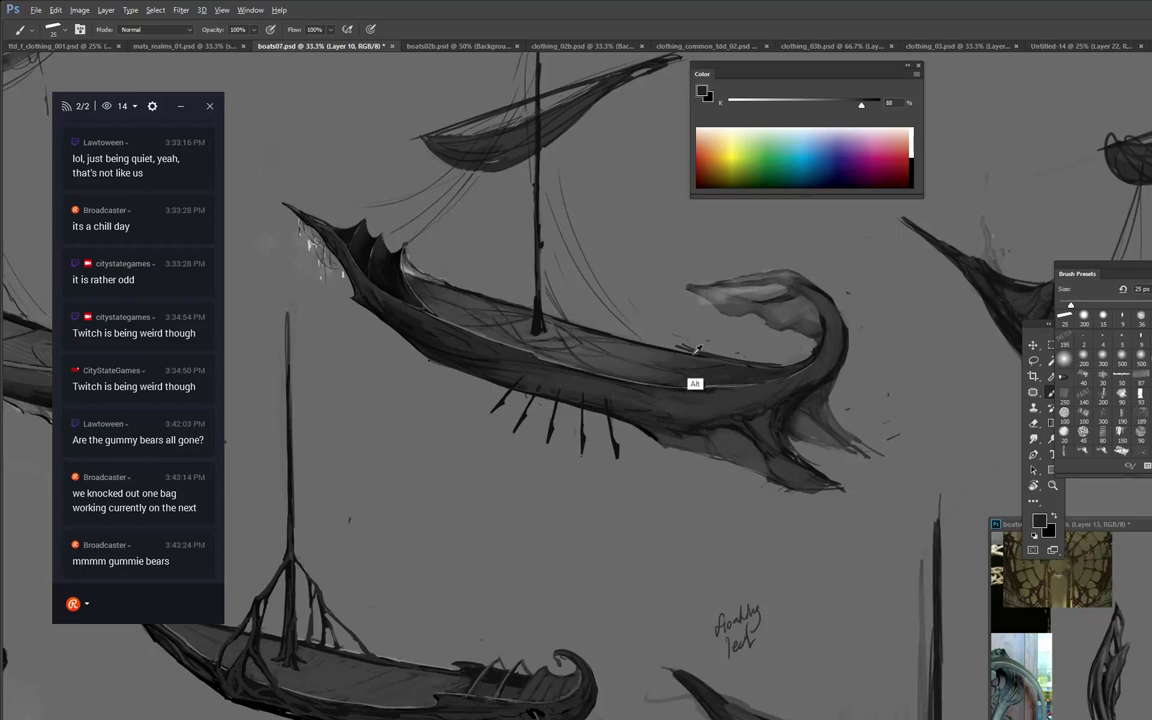
pyautogui.keyDown('alt'); pyautogui.click(652, 368); pyautogui.keyUp('alt')
pyautogui.keyDown('alt'); pyautogui.click(688, 366); pyautogui.keyUp('alt')
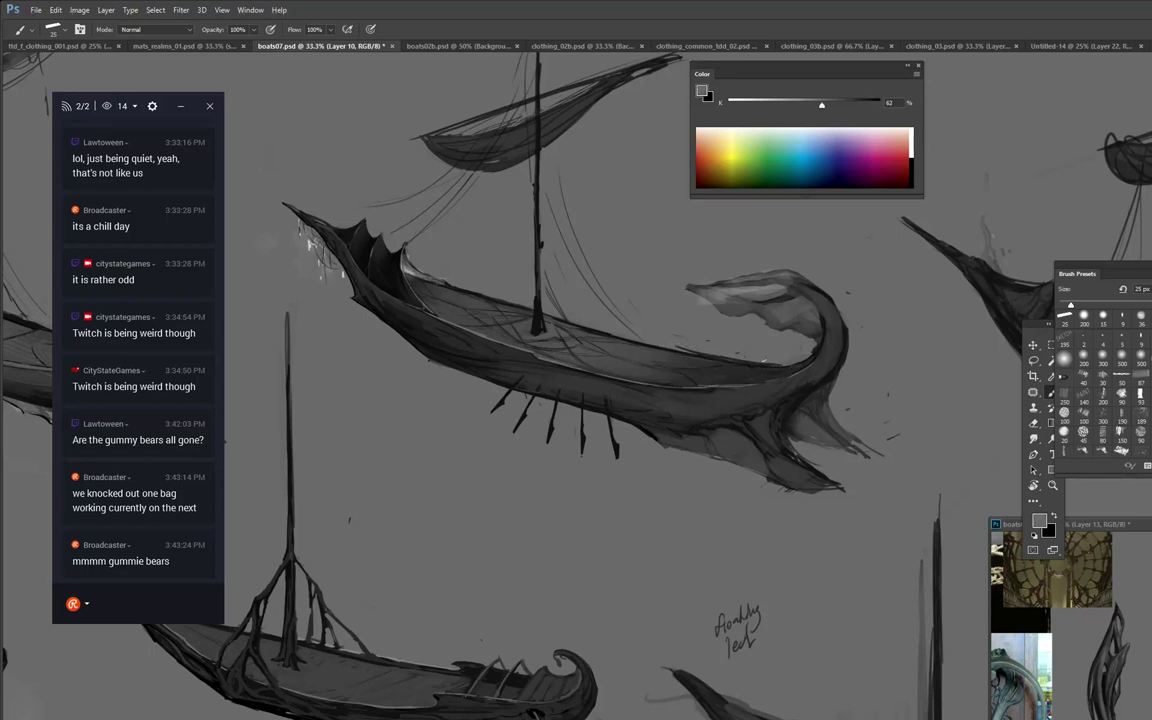
pyautogui.moveTo(694, 353); pyautogui.dragTo(738, 359)
# Paint out the stray marks and rough edges around the tail fins with a 171 px round brush in the 62% grey.
pyautogui.press(']')
pyautogui.press(']')
pyautogui.press(']')
pyautogui.press(']')
pyautogui.press(']')
pyautogui.press(']')
pyautogui.press(']')
pyautogui.press(']')
pyautogui.press(']')
pyautogui.press(']')
pyautogui.press(']')
pyautogui.moveTo(860, 376)
pyautogui.mouseDown()
pyautogui.moveTo(847, 452)
pyautogui.moveTo(823, 448)
pyautogui.moveTo(856, 465)
pyautogui.moveTo(810, 449)
pyautogui.moveTo(872, 463)
pyautogui.mouseUp()
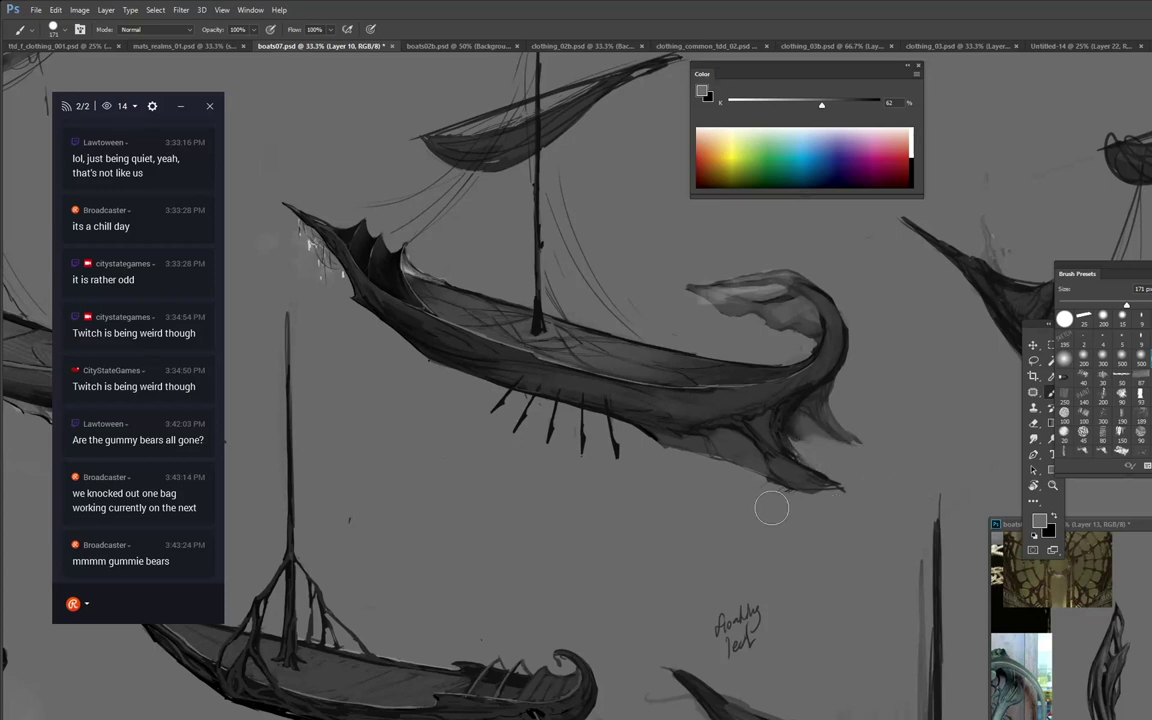
pyautogui.moveTo(805, 510); pyautogui.dragTo(771, 497)
pyautogui.moveTo(668, 464); pyautogui.dragTo(848, 505)
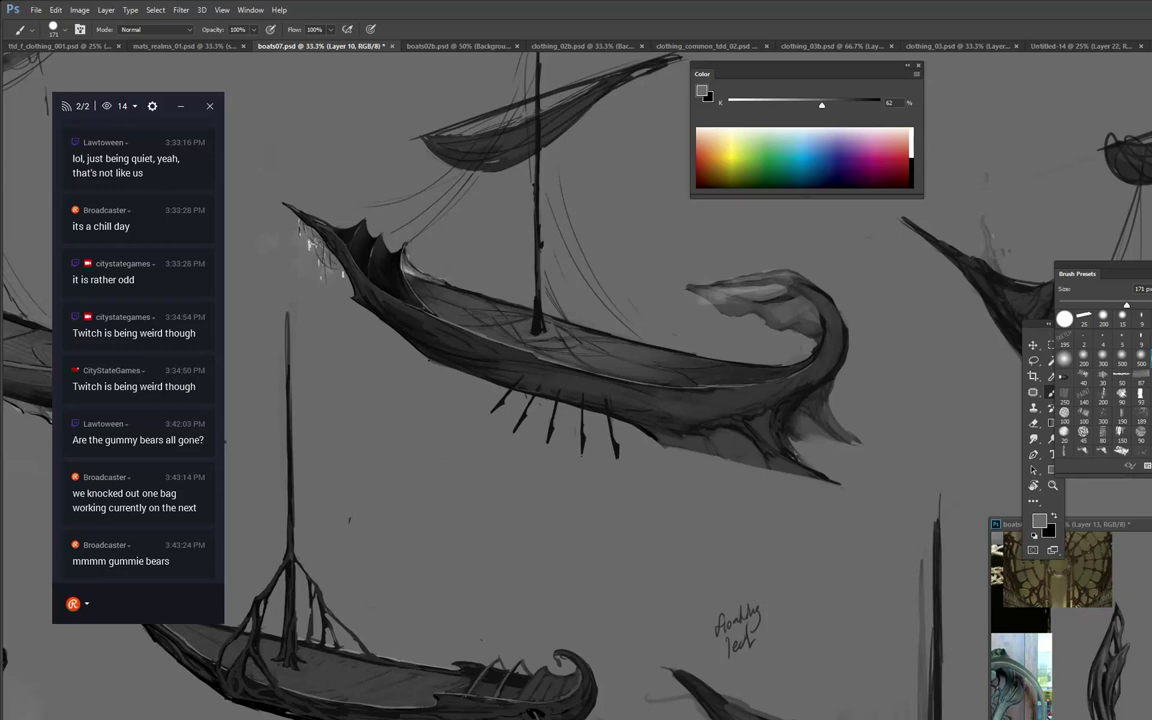
# Extend the far tail fin's tip with a 42 px brush in a sampled fin grey and clean its edges with background grey.
pyautogui.moveTo(705, 458); pyautogui.dragTo(845, 490)
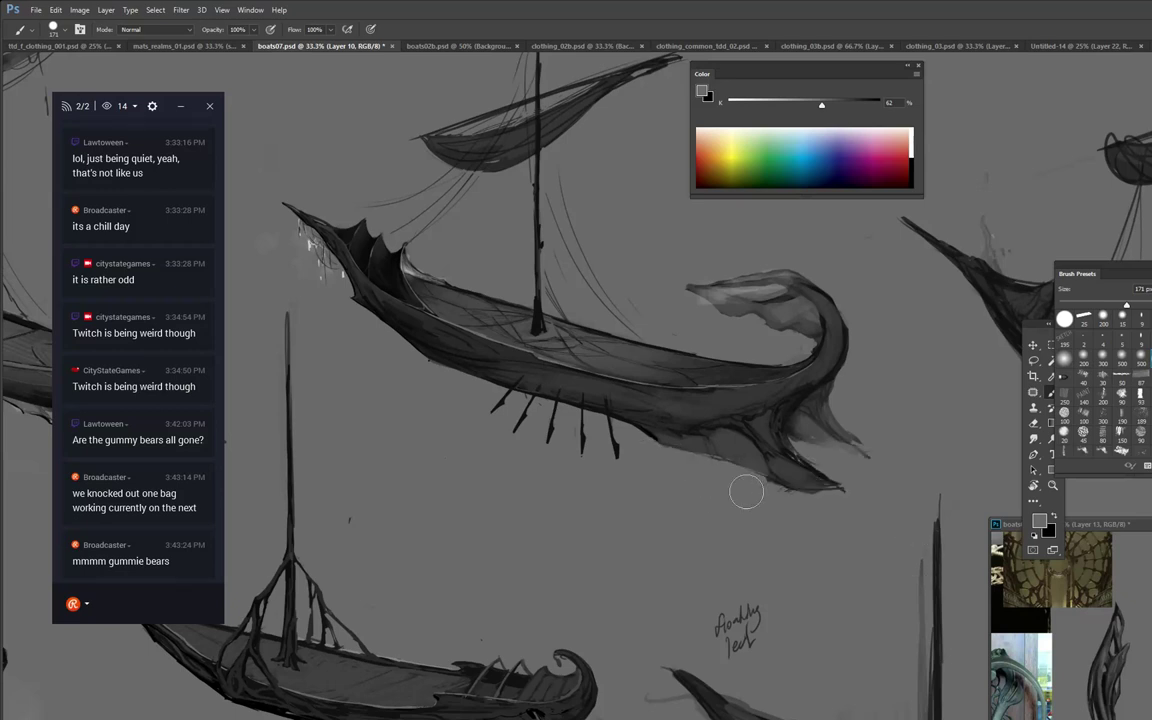
pyautogui.press('alt')
pyautogui.keyDown('alt'); pyautogui.click(798, 468); pyautogui.keyUp('alt')
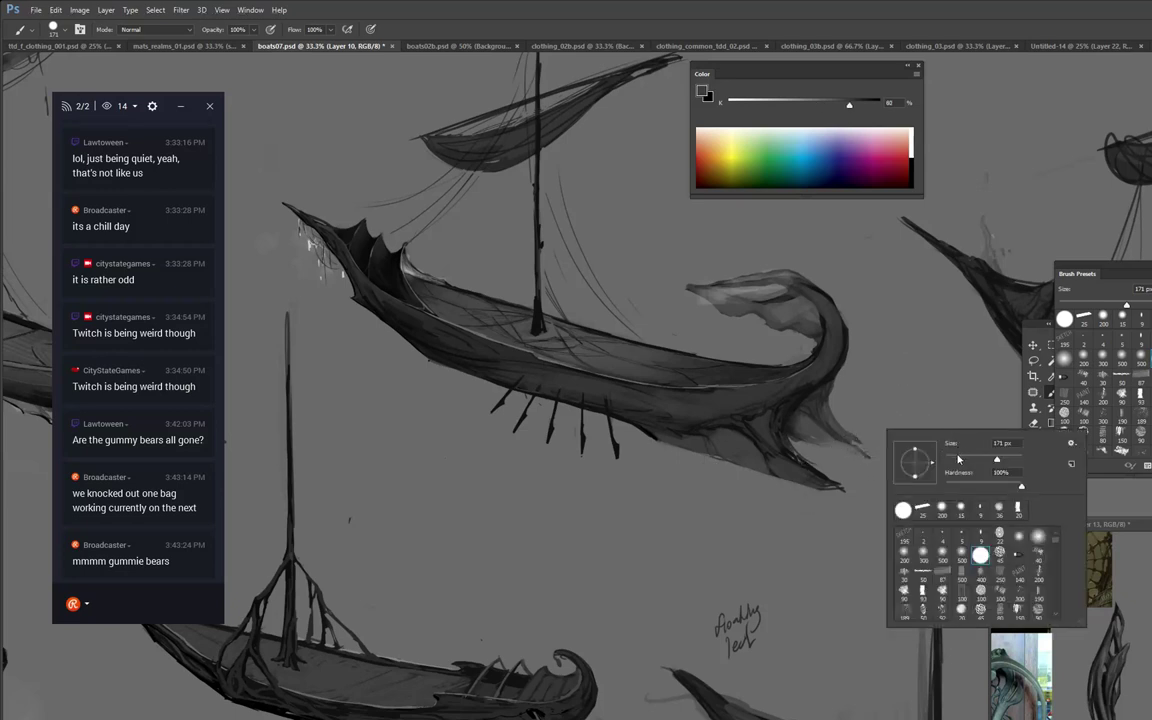
pyautogui.click(959, 460)
pyautogui.moveTo(838, 427); pyautogui.dragTo(897, 458)
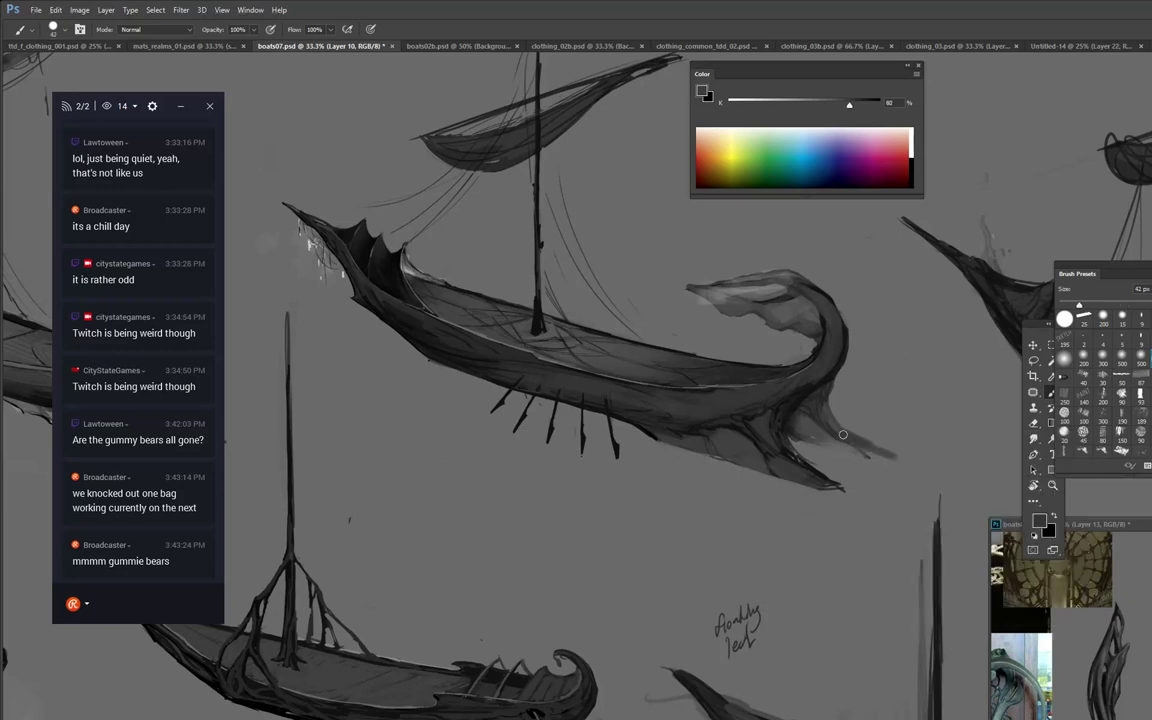
pyautogui.moveTo(801, 442)
pyautogui.mouseDown()
pyautogui.moveTo(879, 465)
pyautogui.moveTo(796, 436)
pyautogui.moveTo(844, 454)
pyautogui.moveTo(824, 429)
pyautogui.moveTo(860, 416)
pyautogui.moveTo(895, 456)
pyautogui.mouseUp()
pyautogui.keyDown('alt'); pyautogui.click(836, 464); pyautogui.keyUp('alt')
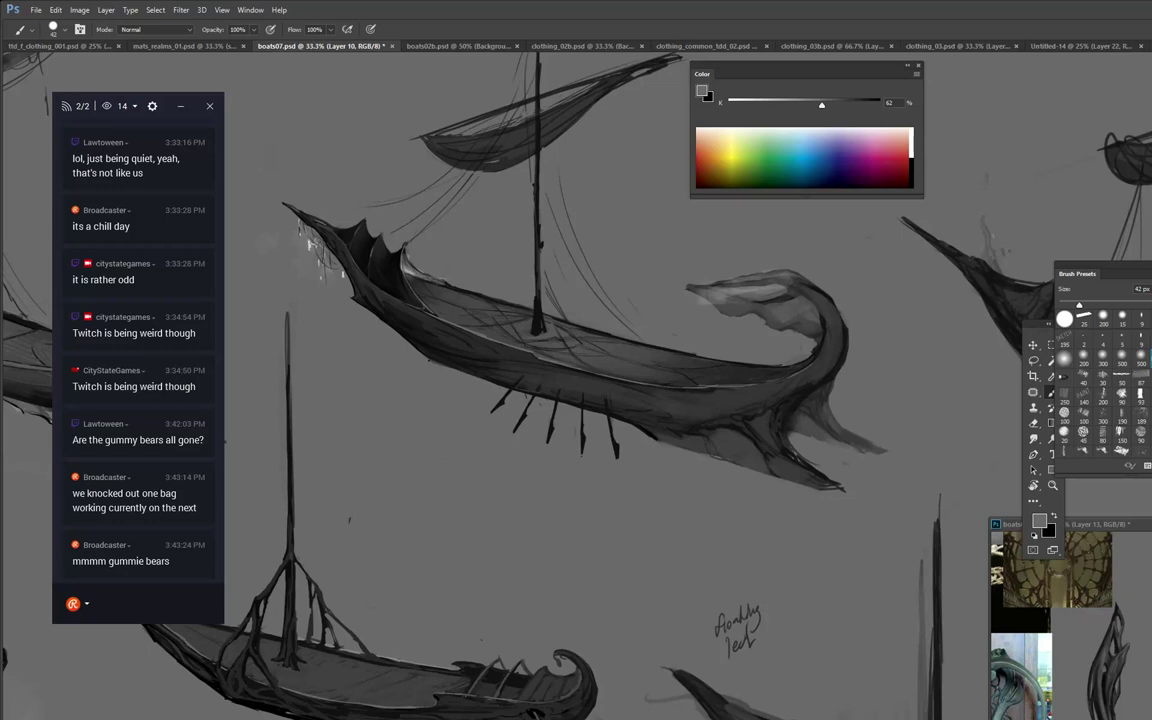
# On a new layer, darken the near tail fin's panels with a 150 px round brush in sampled 96% grey at 75% opacity.
pyautogui.keyDown('alt'); pyautogui.click(750, 424); pyautogui.keyUp('alt')
pyautogui.moveTo(892, 249); pyautogui.dragTo(859, 281)
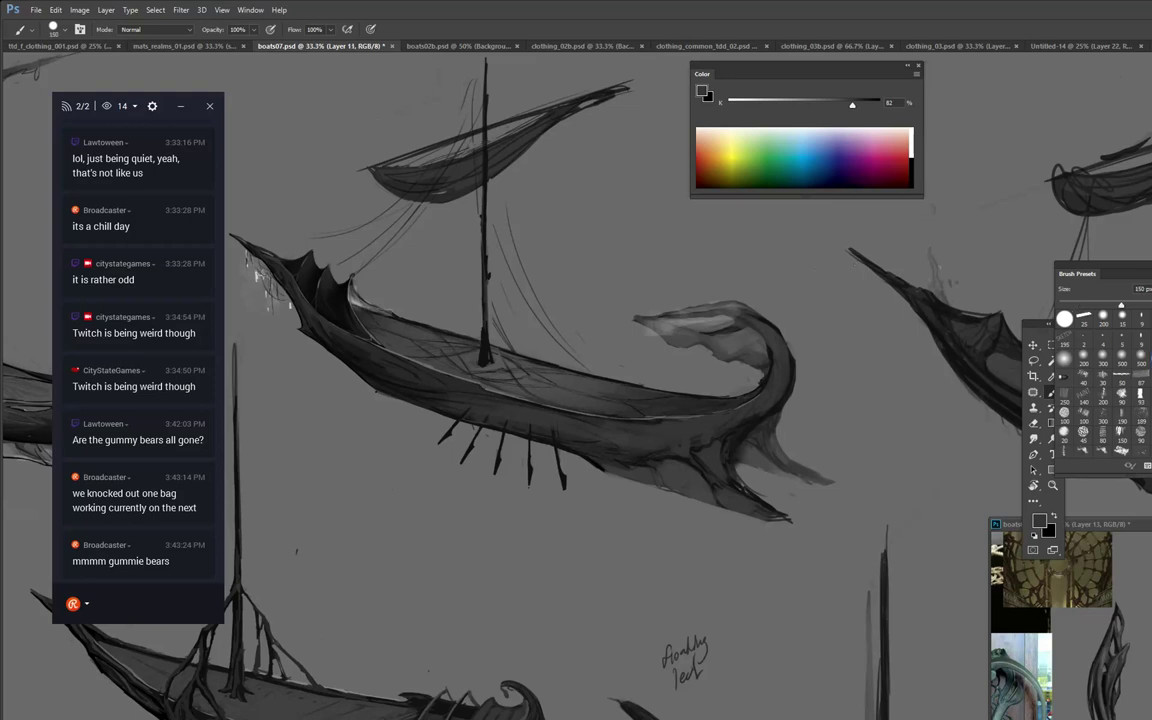
pyautogui.press('7')
pyautogui.press('5')
pyautogui.keyDown('alt'); pyautogui.click(336, 332); pyautogui.keyUp('alt')
pyautogui.moveTo(706, 457)
pyautogui.mouseDown()
pyautogui.moveTo(721, 473)
pyautogui.moveTo(723, 437)
pyautogui.moveTo(727, 501)
pyautogui.moveTo(752, 502)
pyautogui.moveTo(681, 468)
pyautogui.moveTo(656, 465)
pyautogui.moveTo(694, 477)
pyautogui.moveTo(646, 475)
pyautogui.moveTo(530, 410)
pyautogui.mouseUp()
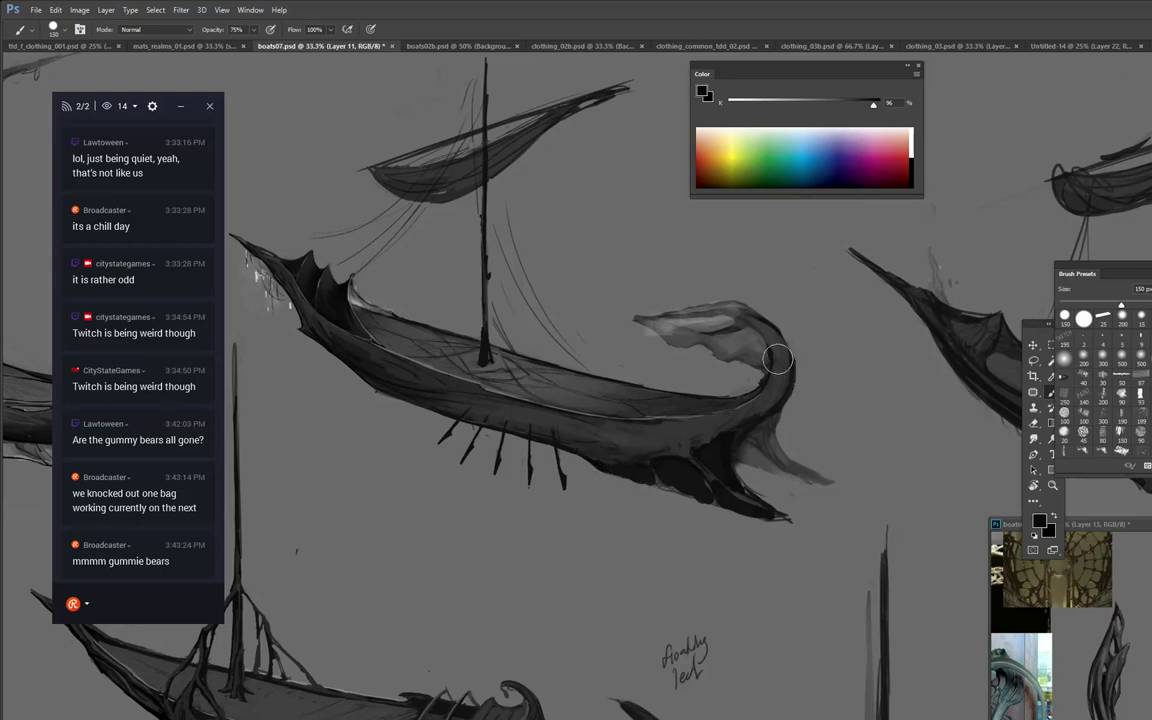
# Try a dark stroke on the curled stern, and undo it along with the latest near-fin strokes.
pyautogui.moveTo(778, 358)
pyautogui.mouseDown()
pyautogui.moveTo(700, 318)
pyautogui.moveTo(657, 303)
pyautogui.moveTo(650, 312)
pyautogui.moveTo(726, 341)
pyautogui.moveTo(640, 305)
pyautogui.moveTo(740, 338)
pyautogui.moveTo(665, 300)
pyautogui.moveTo(675, 302)
pyautogui.moveTo(758, 347)
pyautogui.moveTo(685, 308)
pyautogui.moveTo(681, 322)
pyautogui.moveTo(768, 340)
pyautogui.moveTo(700, 300)
pyautogui.moveTo(716, 278)
pyautogui.mouseUp()
pyautogui.hotkey('ctrl', 'z')
pyautogui.hotkey('ctrl', 'alt', 'z')
pyautogui.hotkey('ctrl', 'alt', 'z')
pyautogui.hotkey('ctrl', 'alt', 'z')
pyautogui.hotkey('ctrl', 'alt', 'z')
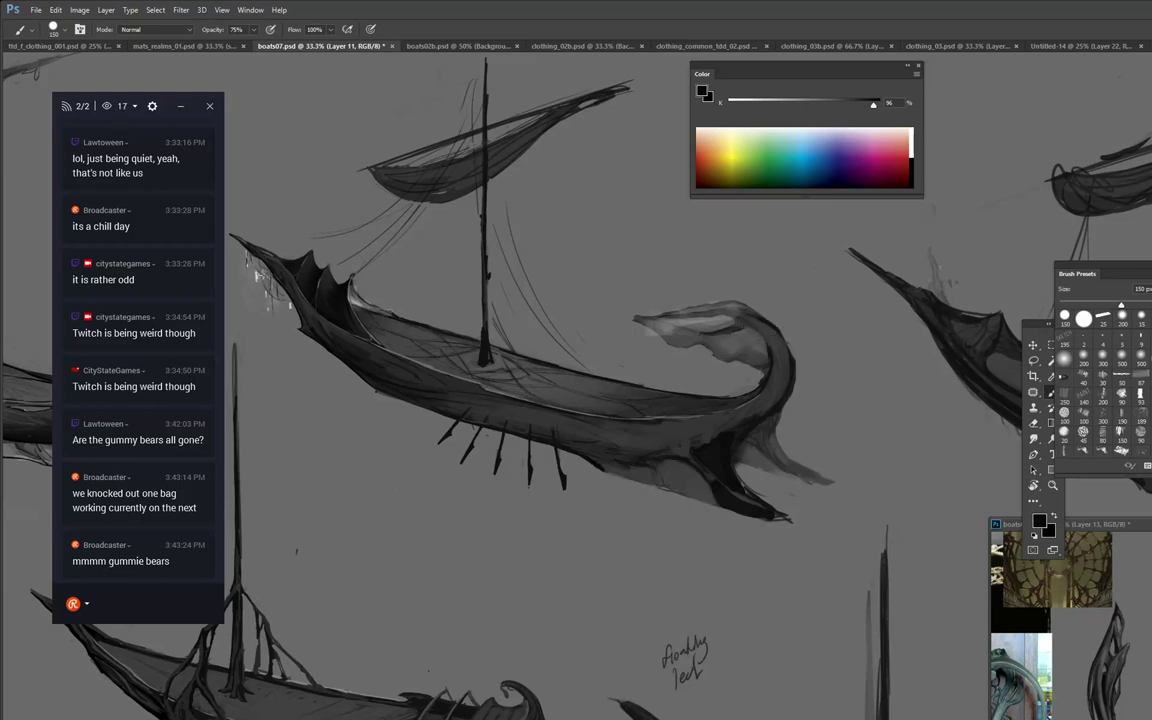
# Repaint the near tail fin's dark panels and fill the curled stern's leaf-shaped fin with 96% grey, leaving lighter gaps between panels.
pyautogui.moveTo(640, 470)
pyautogui.mouseDown()
pyautogui.moveTo(695, 485)
pyautogui.moveTo(715, 404)
pyautogui.moveTo(755, 350)
pyautogui.mouseUp()
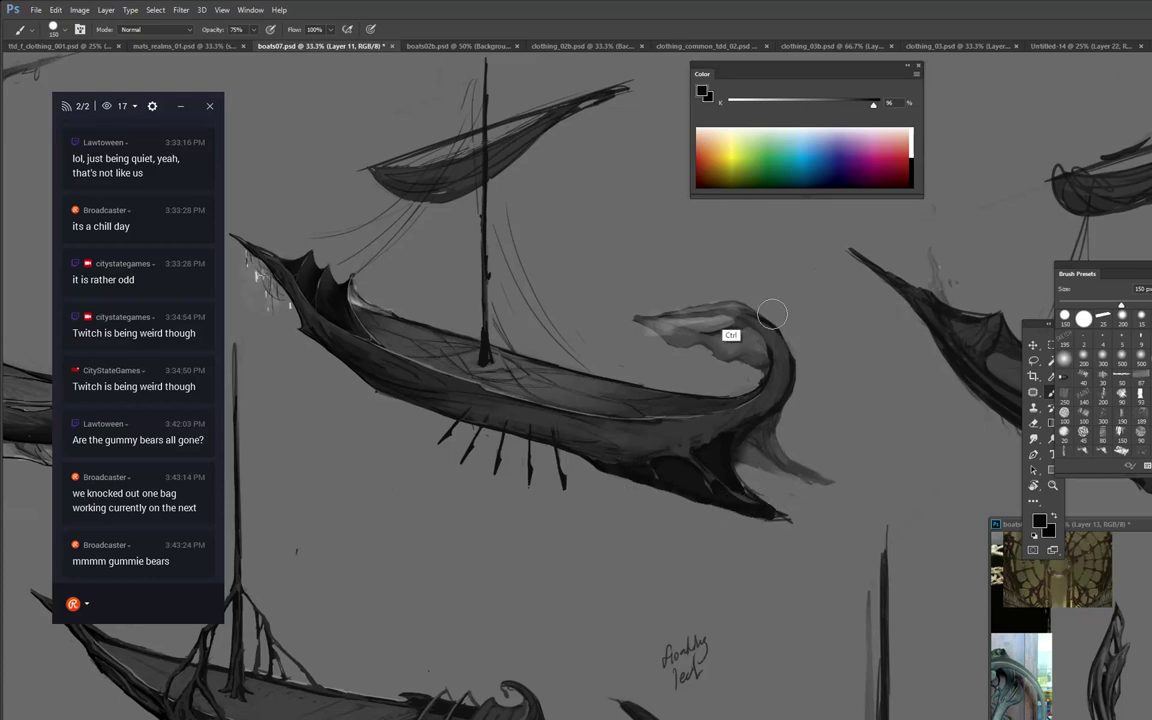
pyautogui.hotkey('ctrl', 'z')
pyautogui.moveTo(723, 341)
pyautogui.mouseDown()
pyautogui.moveTo(748, 336)
pyautogui.moveTo(737, 350)
pyautogui.moveTo(644, 322)
pyautogui.moveTo(710, 327)
pyautogui.moveTo(684, 322)
pyautogui.moveTo(726, 318)
pyautogui.moveTo(674, 314)
pyautogui.moveTo(745, 302)
pyautogui.mouseUp()
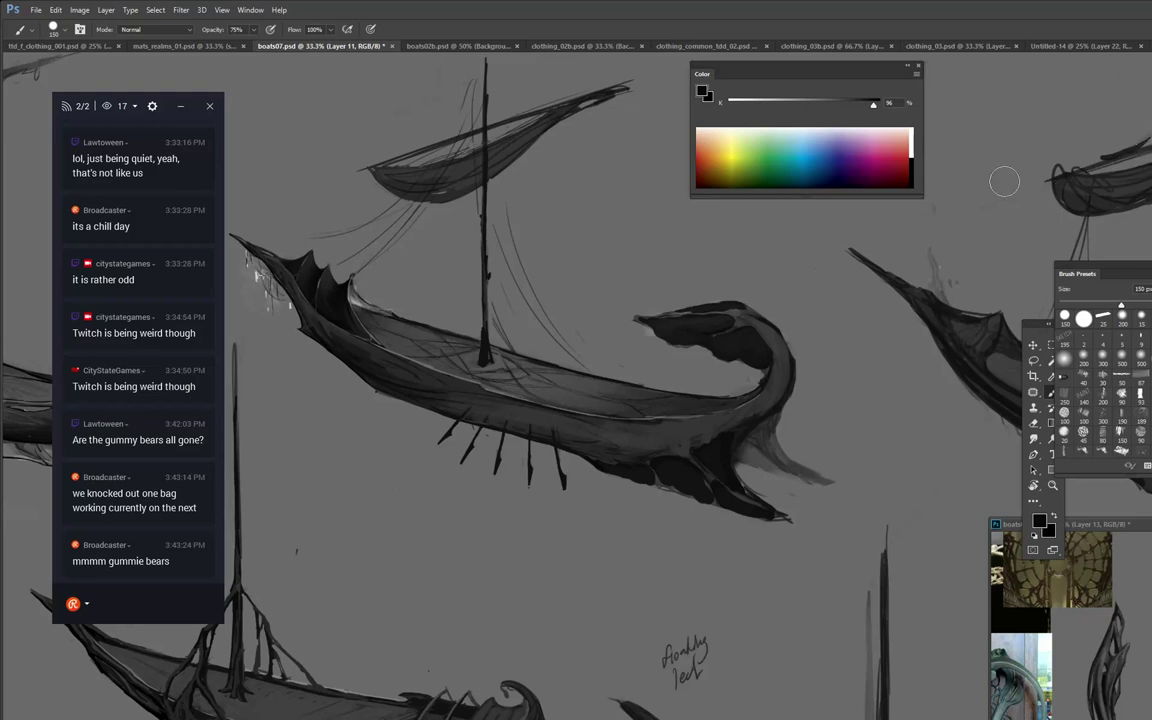
# Erase thin vein lines into the dark panels of the curled stern and near tail fin with the 25 px eraser brush.
pyautogui.press('e')
pyautogui.moveTo(755, 324); pyautogui.dragTo(741, 333)
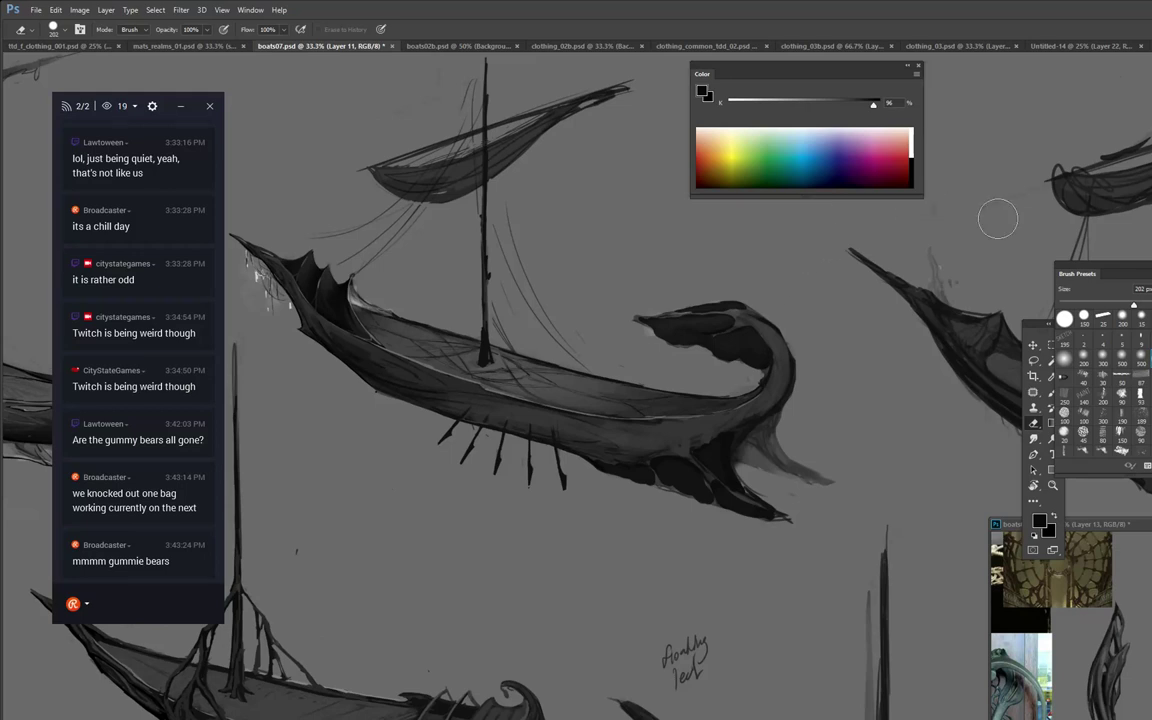
pyautogui.click(1103, 317)
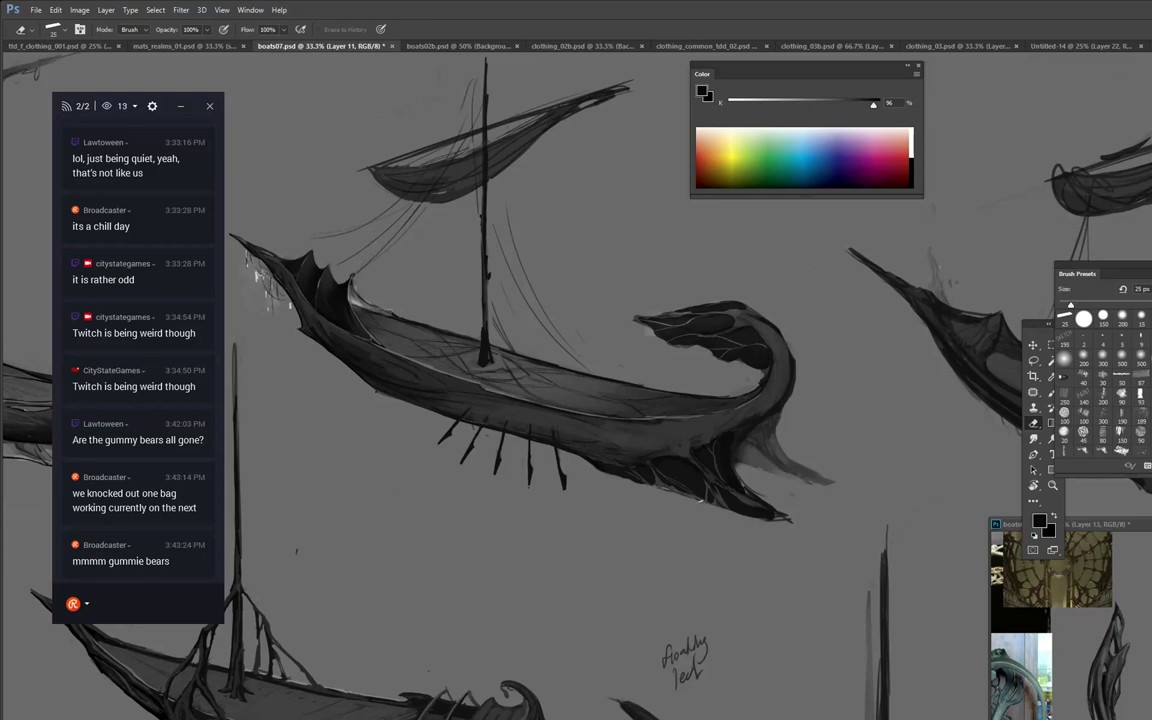
# Darken the far tail fin out to its tip with 96% grey at 60% opacity, leaving it without erased veins.
pyautogui.press('b')
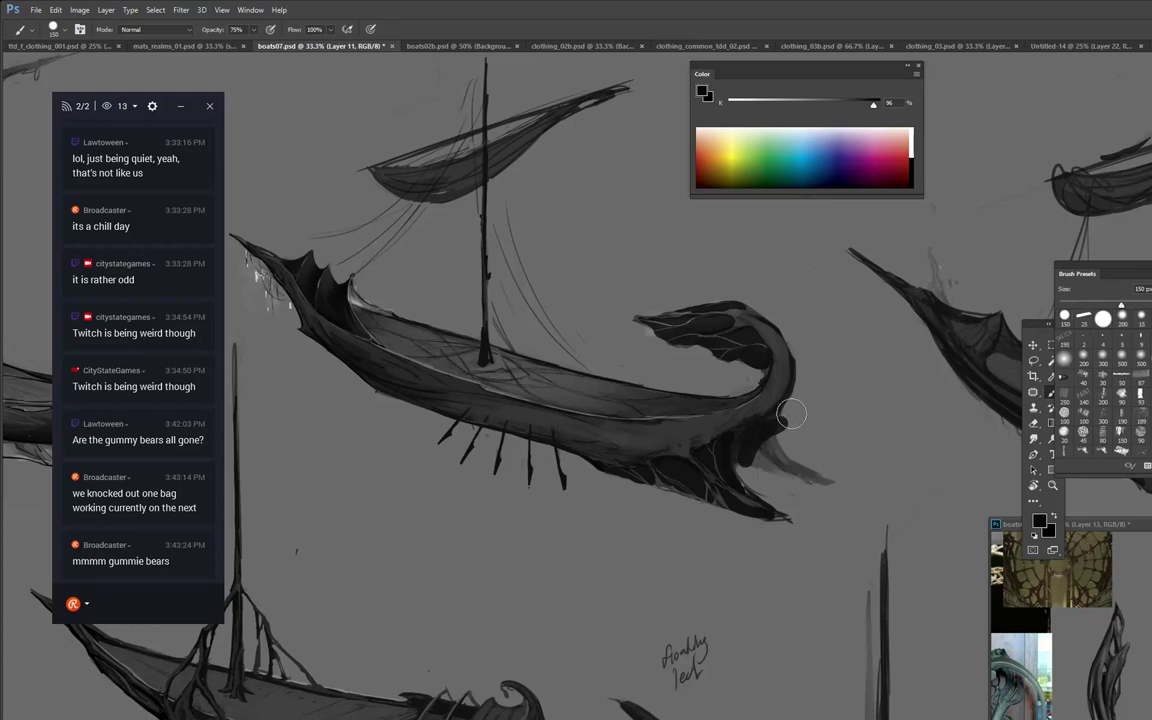
pyautogui.press('5')
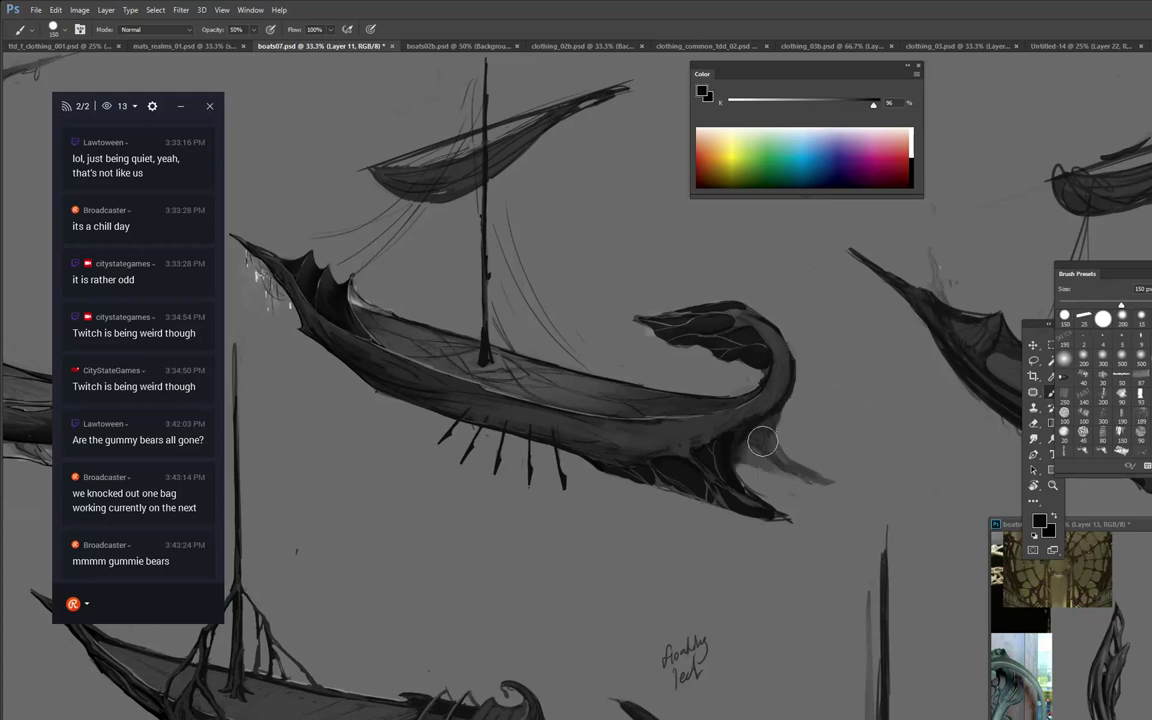
pyautogui.moveTo(762, 441)
pyautogui.mouseDown()
pyautogui.moveTo(748, 442)
pyautogui.moveTo(784, 428)
pyautogui.mouseUp()
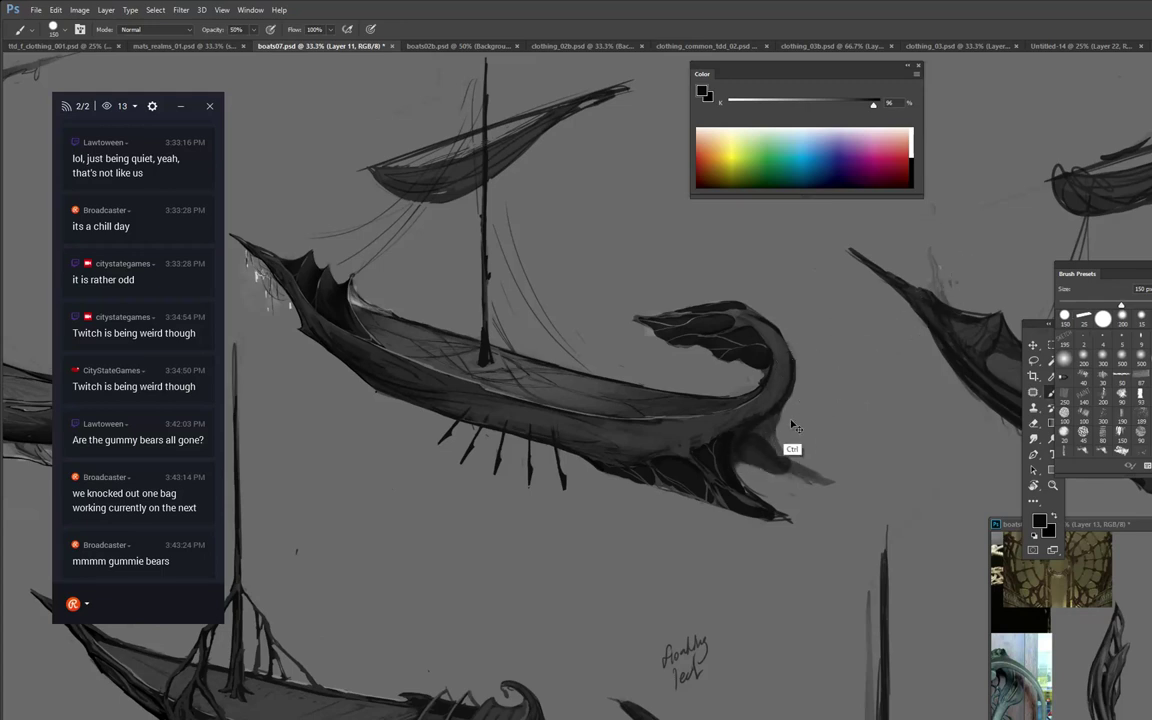
pyautogui.press('6')
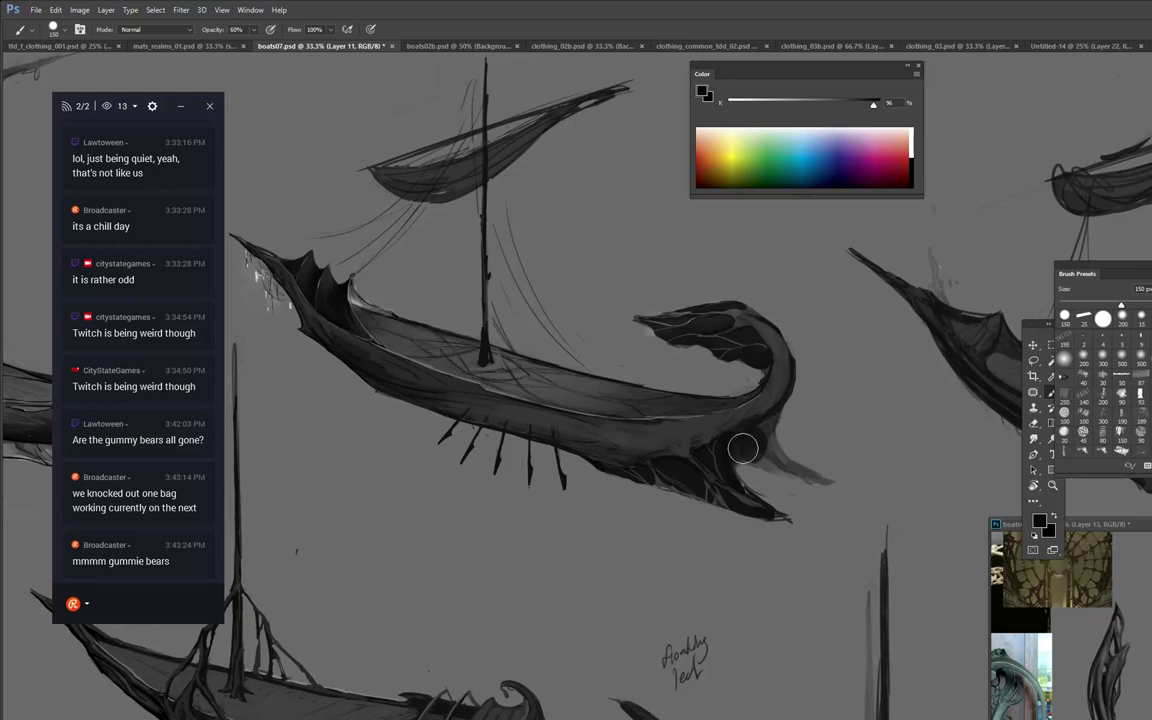
pyautogui.moveTo(743, 448)
pyautogui.mouseDown()
pyautogui.moveTo(777, 415)
pyautogui.moveTo(779, 460)
pyautogui.moveTo(771, 436)
pyautogui.moveTo(767, 451)
pyautogui.moveTo(794, 471)
pyautogui.moveTo(761, 465)
pyautogui.moveTo(810, 476)
pyautogui.moveTo(780, 458)
pyautogui.moveTo(823, 481)
pyautogui.mouseUp()
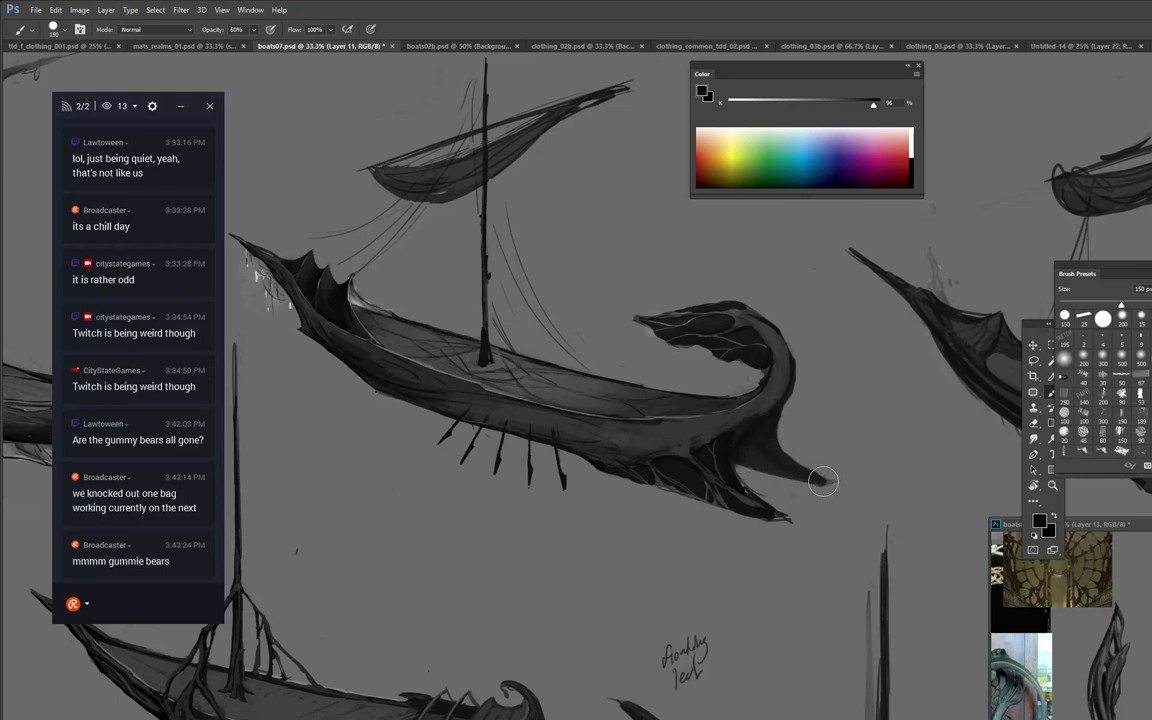
pyautogui.press('e')
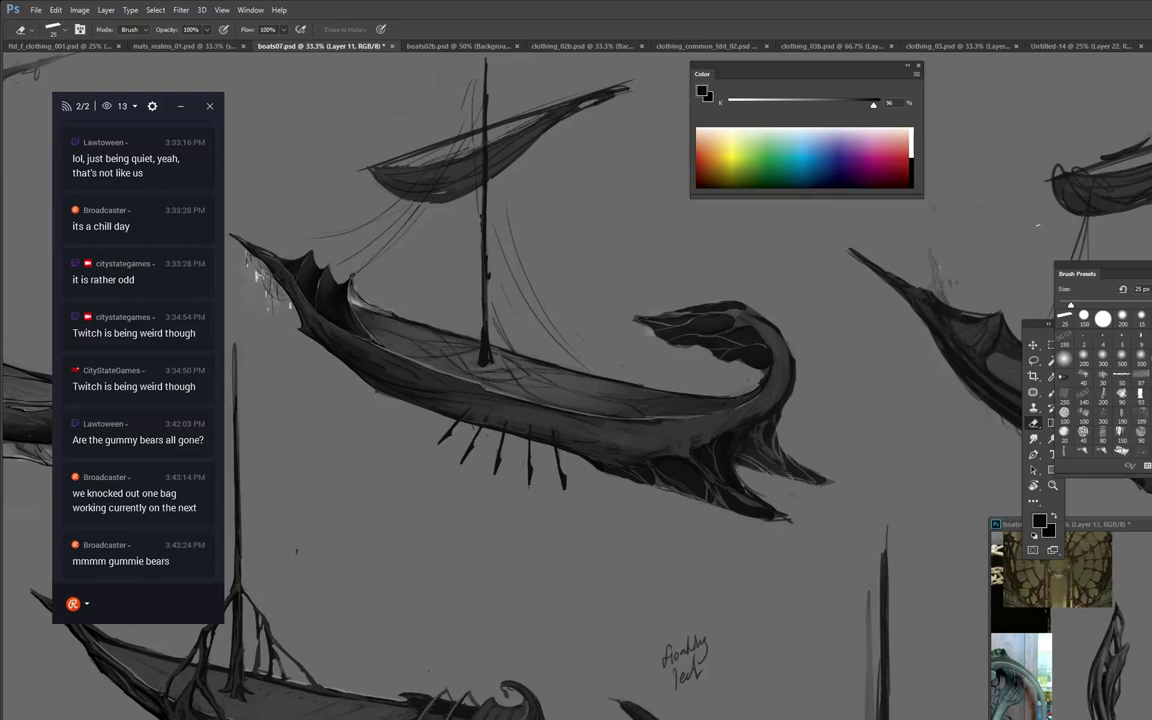
pyautogui.hotkey('ctrl', 'z')
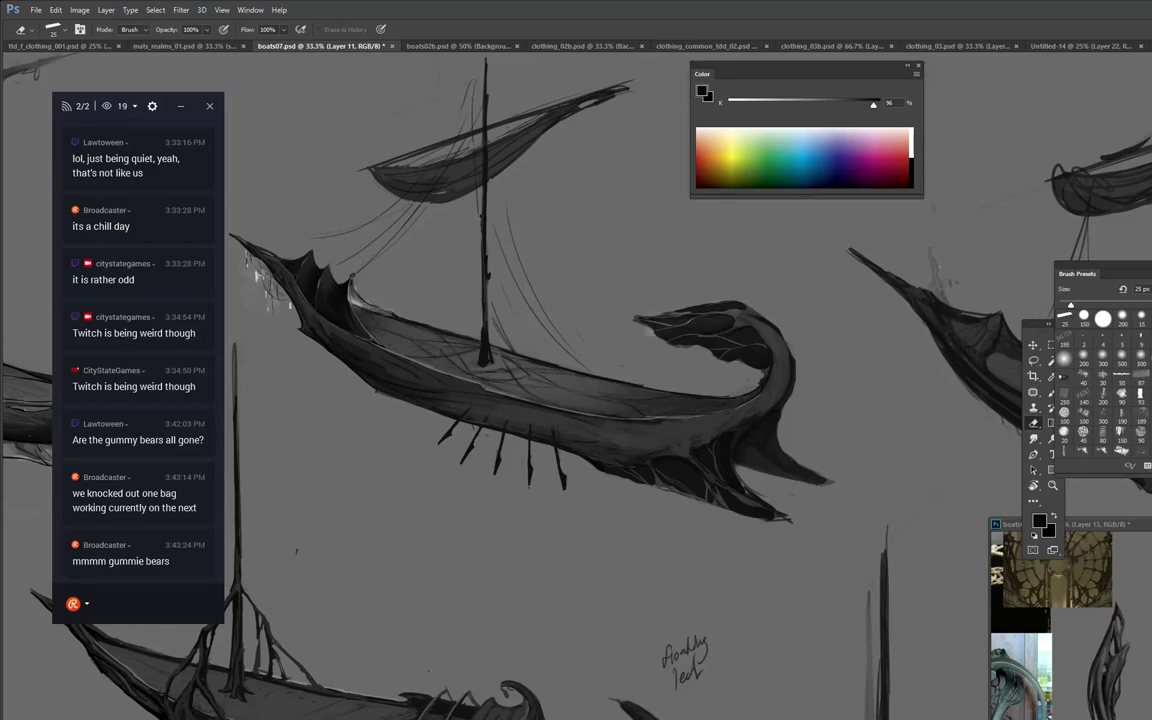
pyautogui.hotkey('alt', 'Tab')
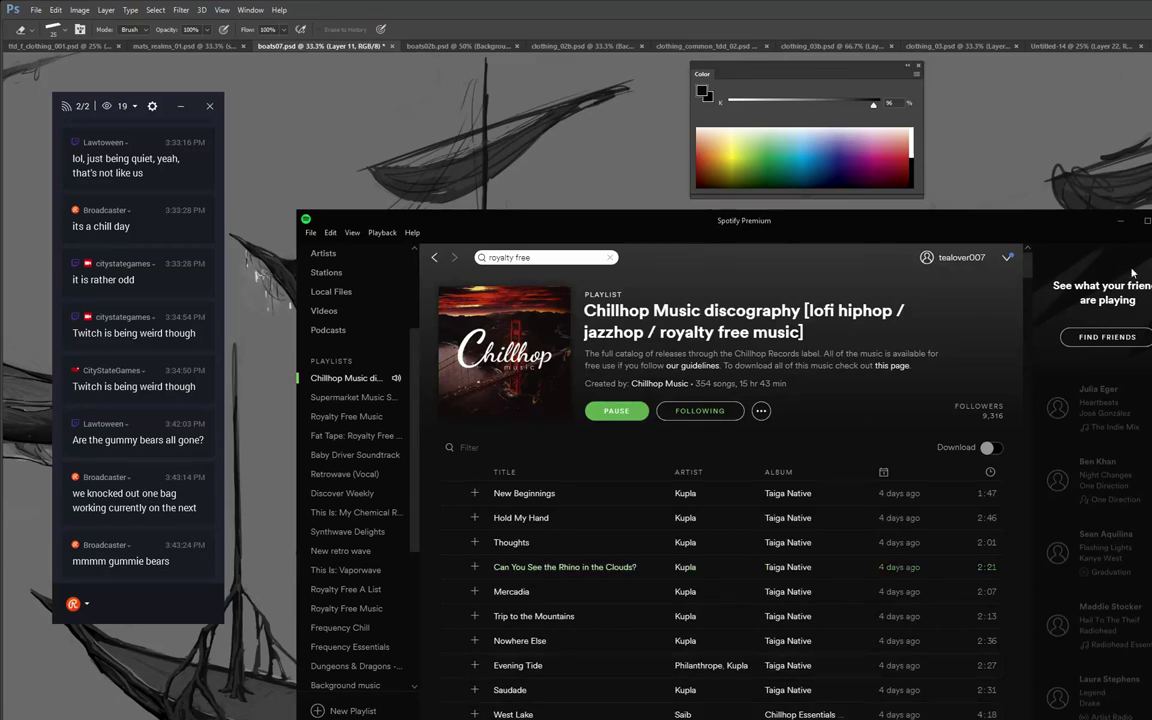
pyautogui.hotkey('alt', 'Tab')
pyautogui.moveTo(804, 271); pyautogui.dragTo(834, 357)
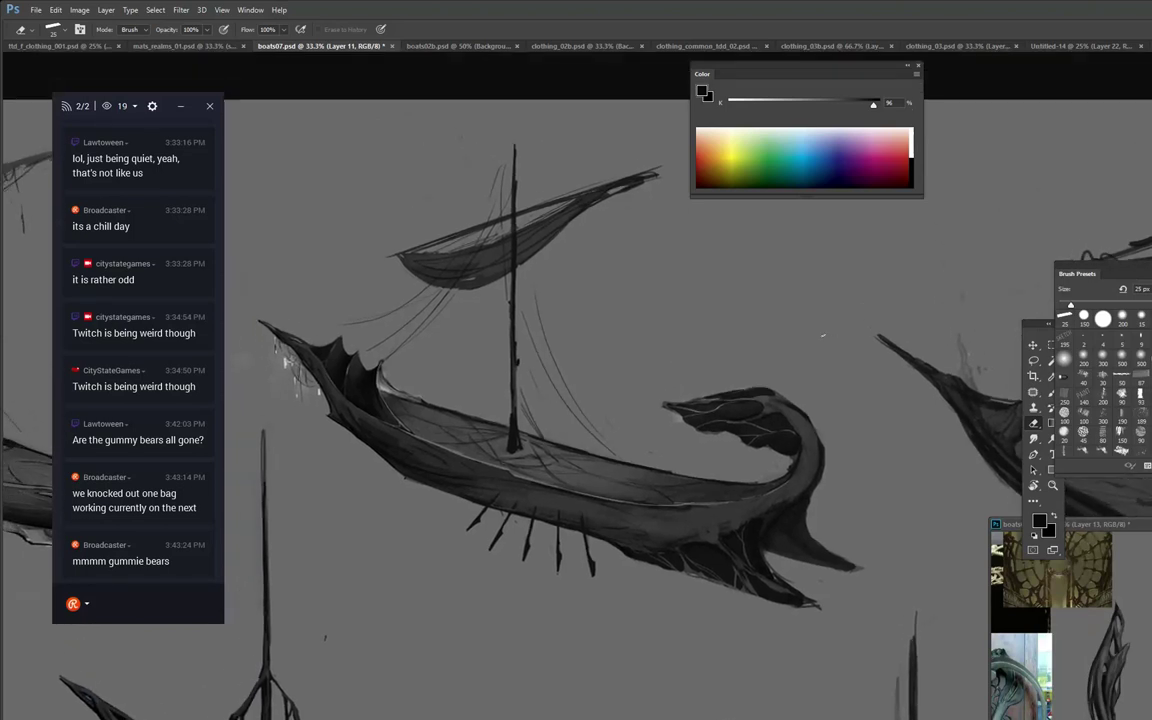
pyautogui.moveTo(823, 335); pyautogui.dragTo(964, 395)
pyautogui.keyDown('alt'); pyautogui.click(526, 386); pyautogui.keyUp('alt')
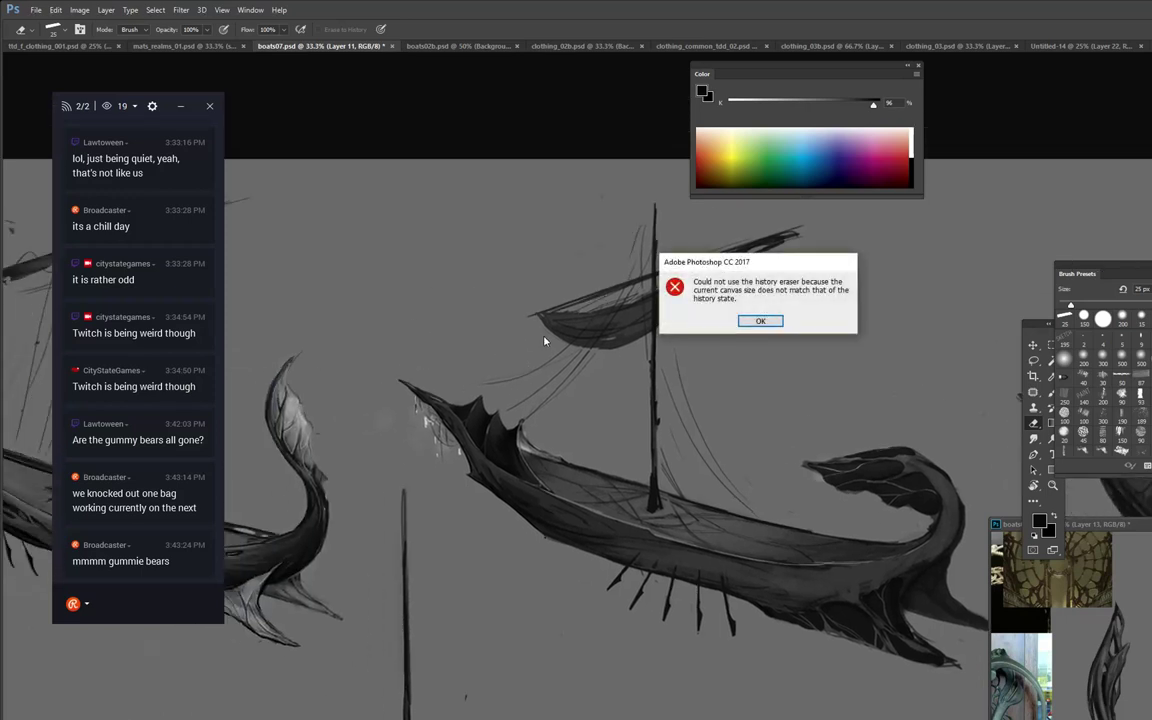
pyautogui.click(760, 321)
# Outline the sail with the Lasso from its front corner to its rear tip and hide the selection edges.
pyautogui.keyDown('ctrl'); pyautogui.click(652, 345); pyautogui.keyUp('ctrl')
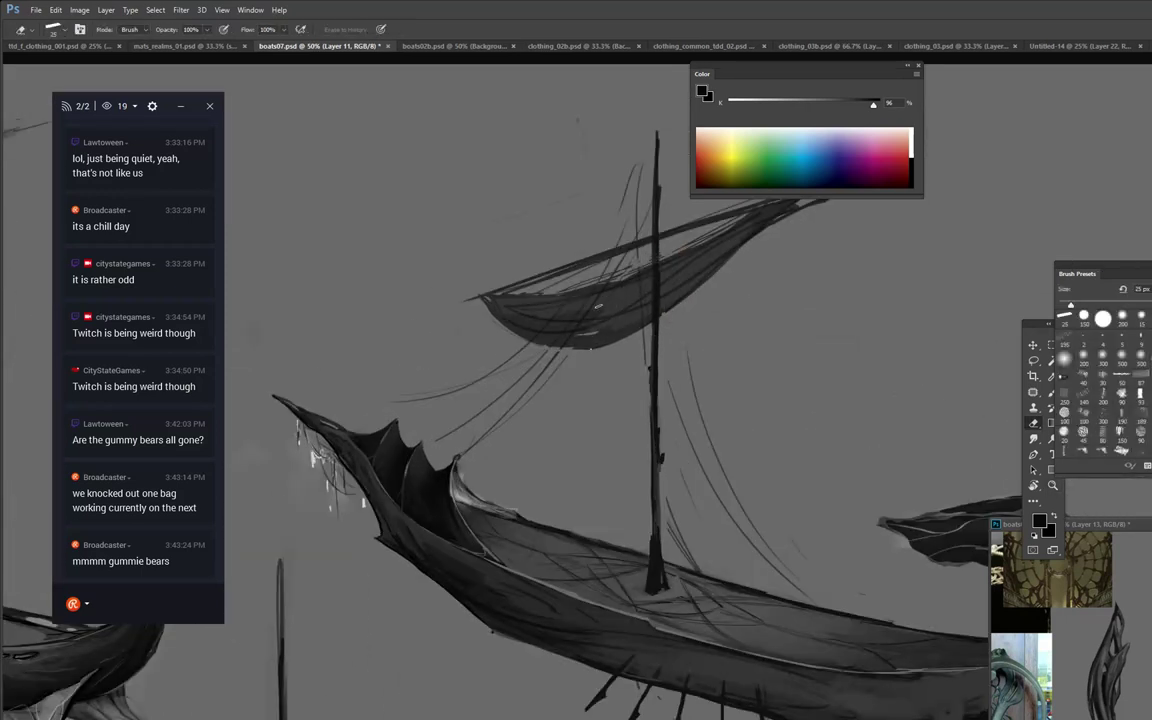
pyautogui.click(720, 268)
pyautogui.moveTo(651, 261); pyautogui.dragTo(581, 309)
pyautogui.press('l')
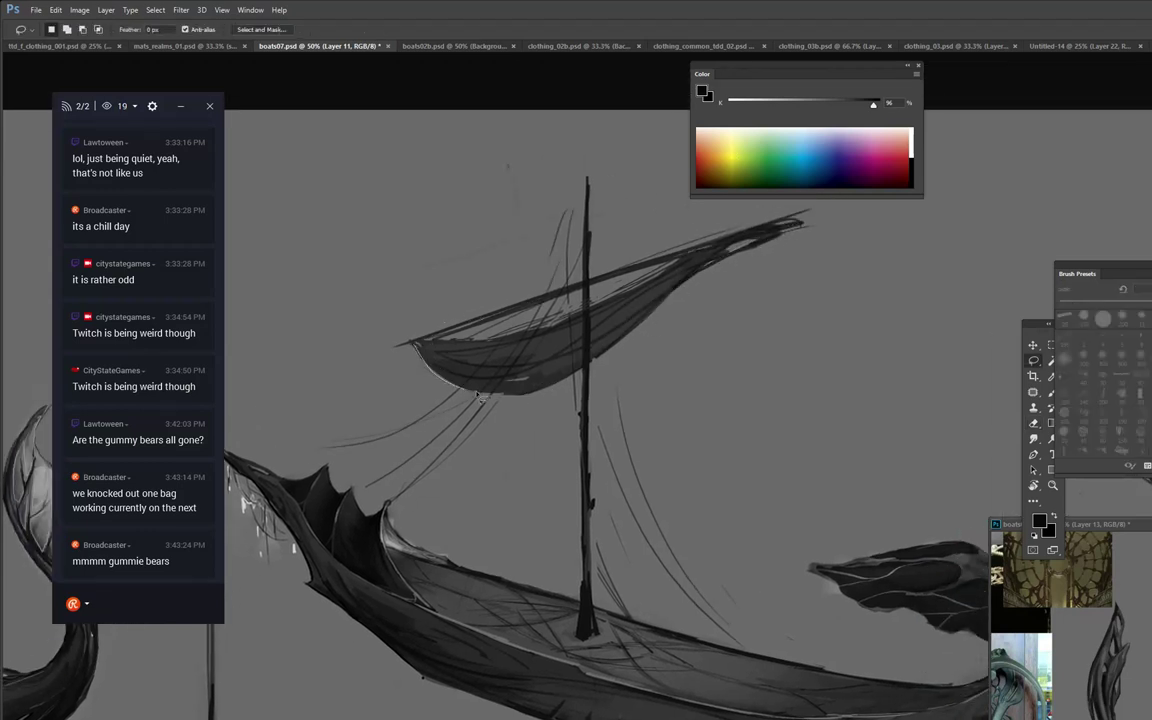
pyautogui.moveTo(479, 396)
pyautogui.mouseDown()
pyautogui.moveTo(675, 220)
pyautogui.moveTo(662, 216)
pyautogui.moveTo(557, 326)
pyautogui.moveTo(378, 312)
pyautogui.moveTo(605, 242)
pyautogui.moveTo(760, 235)
pyautogui.moveTo(496, 341)
pyautogui.moveTo(378, 338)
pyautogui.moveTo(372, 312)
pyautogui.moveTo(400, 316)
pyautogui.mouseUp()
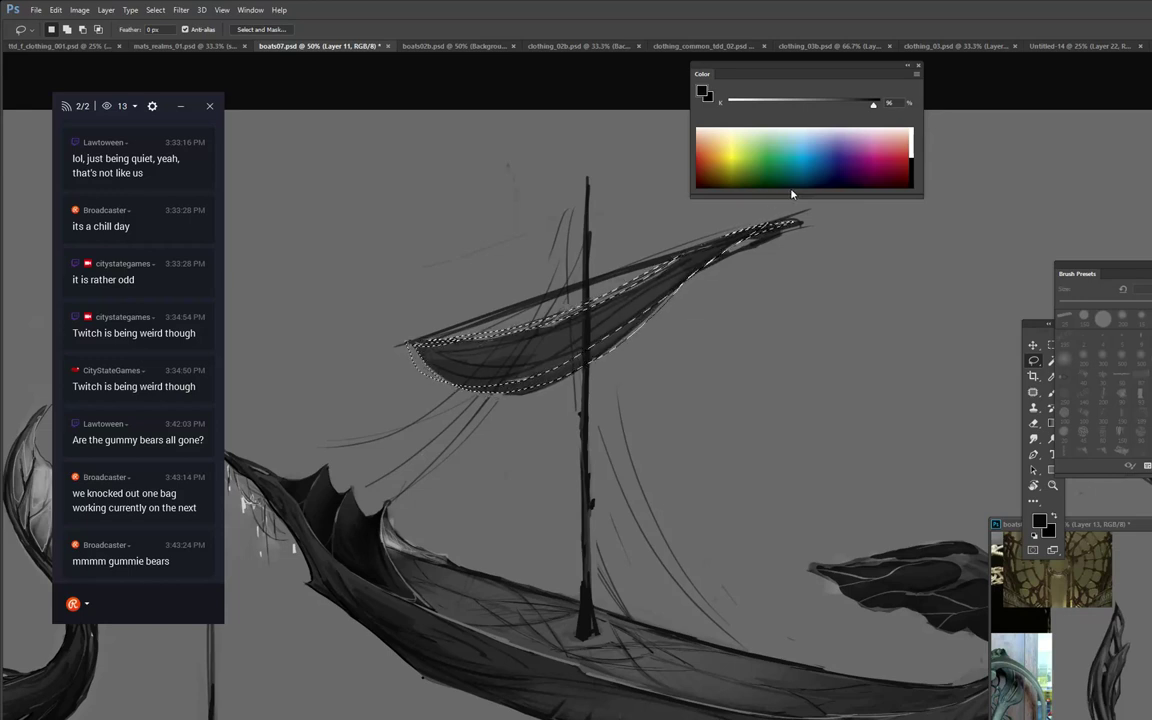
pyautogui.moveTo(424, 346)
pyautogui.mouseDown()
pyautogui.moveTo(538, 337)
pyautogui.moveTo(720, 246)
pyautogui.moveTo(730, 258)
pyautogui.moveTo(593, 368)
pyautogui.moveTo(488, 400)
pyautogui.moveTo(412, 357)
pyautogui.moveTo(423, 320)
pyautogui.moveTo(453, 352)
pyautogui.moveTo(588, 326)
pyautogui.moveTo(414, 352)
pyautogui.mouseUp()
pyautogui.hotkey('ctrl', 'h')
# Trim the sail's front lower edge and the ropes beneath it with sampled 62% background grey at 60% opacity.
pyautogui.press('b')
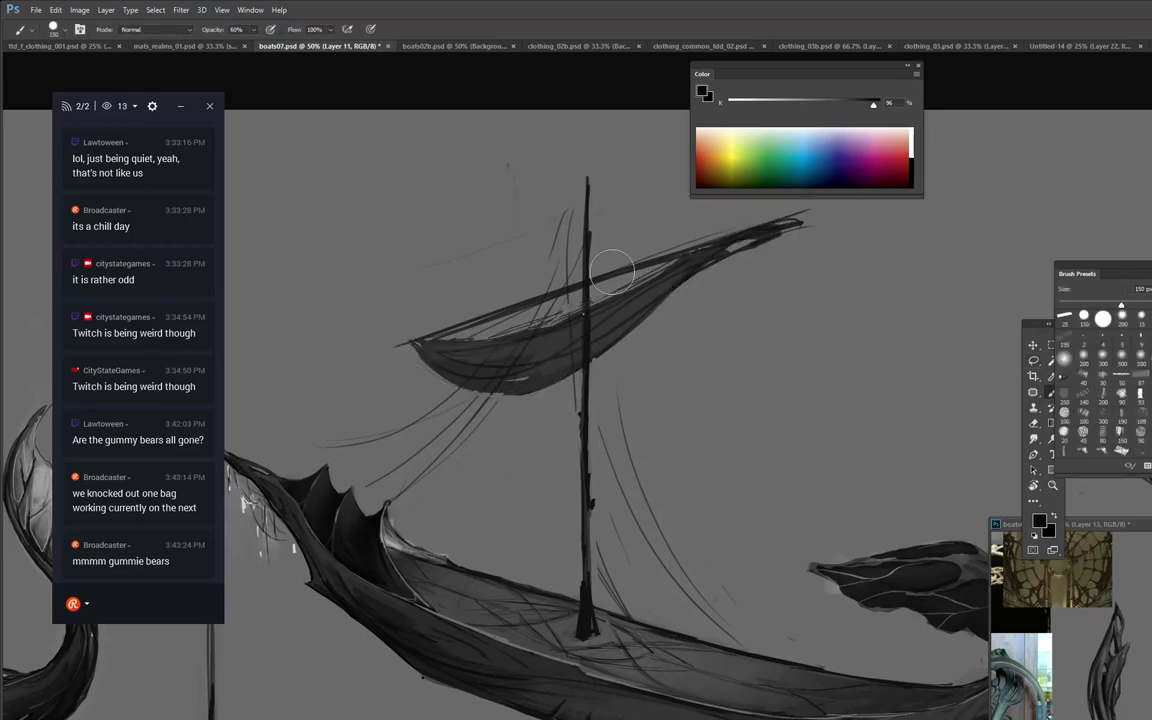
pyautogui.keyDown('alt'); pyautogui.click(501, 406); pyautogui.keyUp('alt')
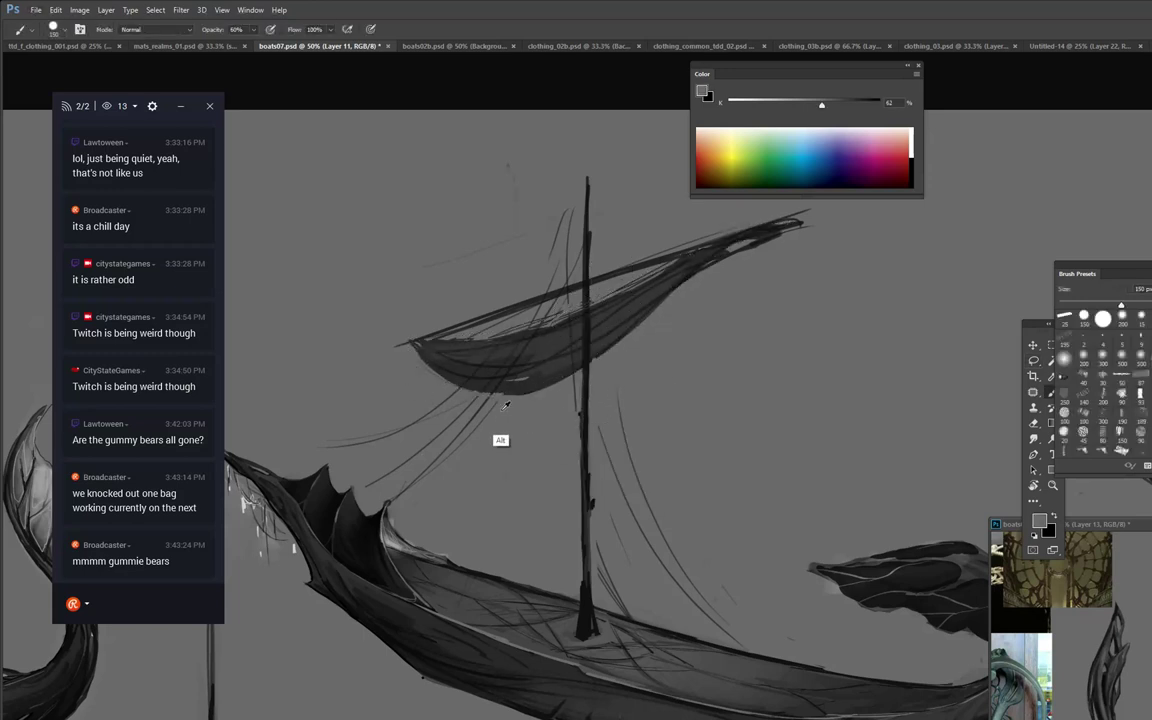
pyautogui.moveTo(413, 369); pyautogui.dragTo(560, 395)
pyautogui.moveTo(418, 391)
pyautogui.mouseDown()
pyautogui.moveTo(635, 344)
pyautogui.moveTo(773, 245)
pyautogui.mouseUp()
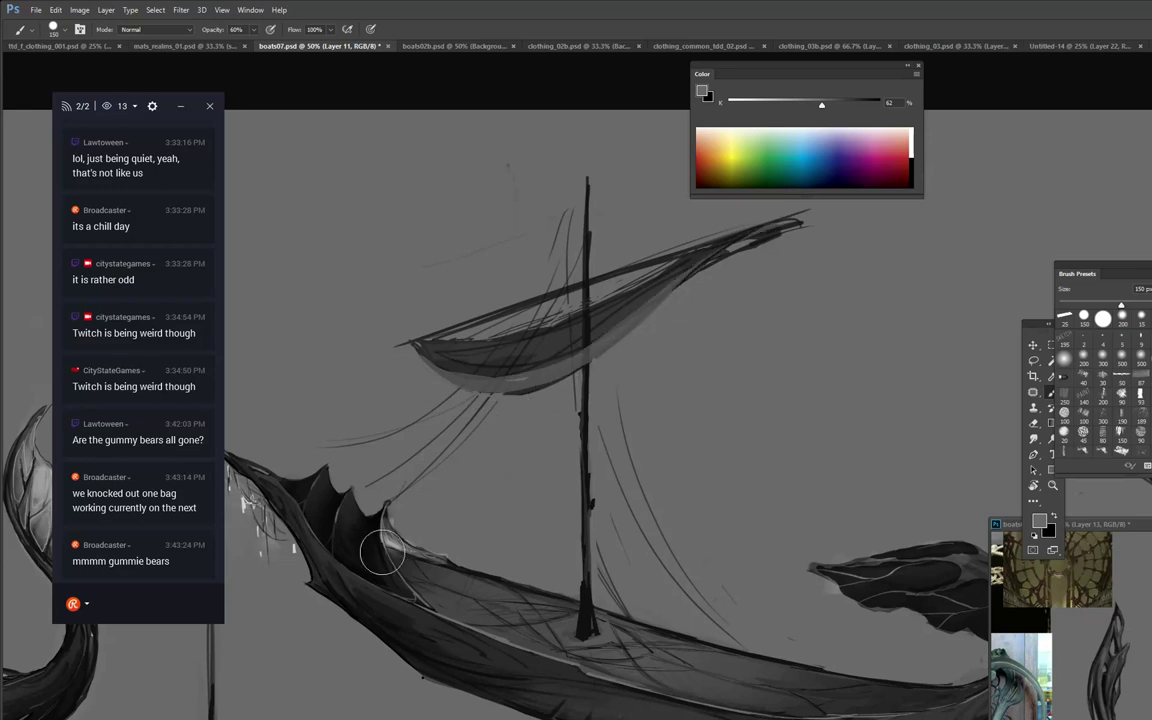
pyautogui.moveTo(410, 345); pyautogui.dragTo(606, 260)
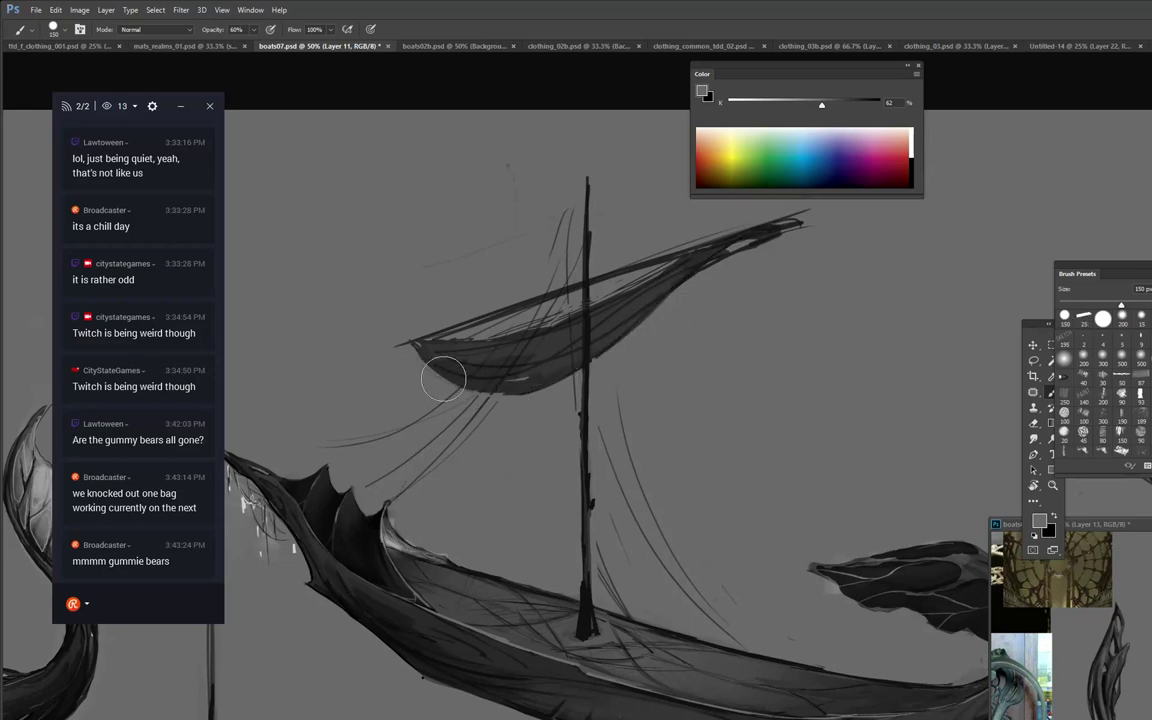
pyautogui.moveTo(443, 378)
pyautogui.mouseDown()
pyautogui.moveTo(483, 399)
pyautogui.moveTo(417, 374)
pyautogui.moveTo(535, 393)
pyautogui.moveTo(415, 369)
pyautogui.moveTo(556, 383)
pyautogui.moveTo(485, 387)
pyautogui.moveTo(568, 359)
pyautogui.moveTo(438, 354)
pyautogui.moveTo(515, 367)
pyautogui.mouseUp()
# Darken the sail's front half up to the mast with sampled 96% grey and blend its edge with a 99 px Smudge brush.
pyautogui.keyDown('alt'); pyautogui.click(369, 551); pyautogui.keyUp('alt')
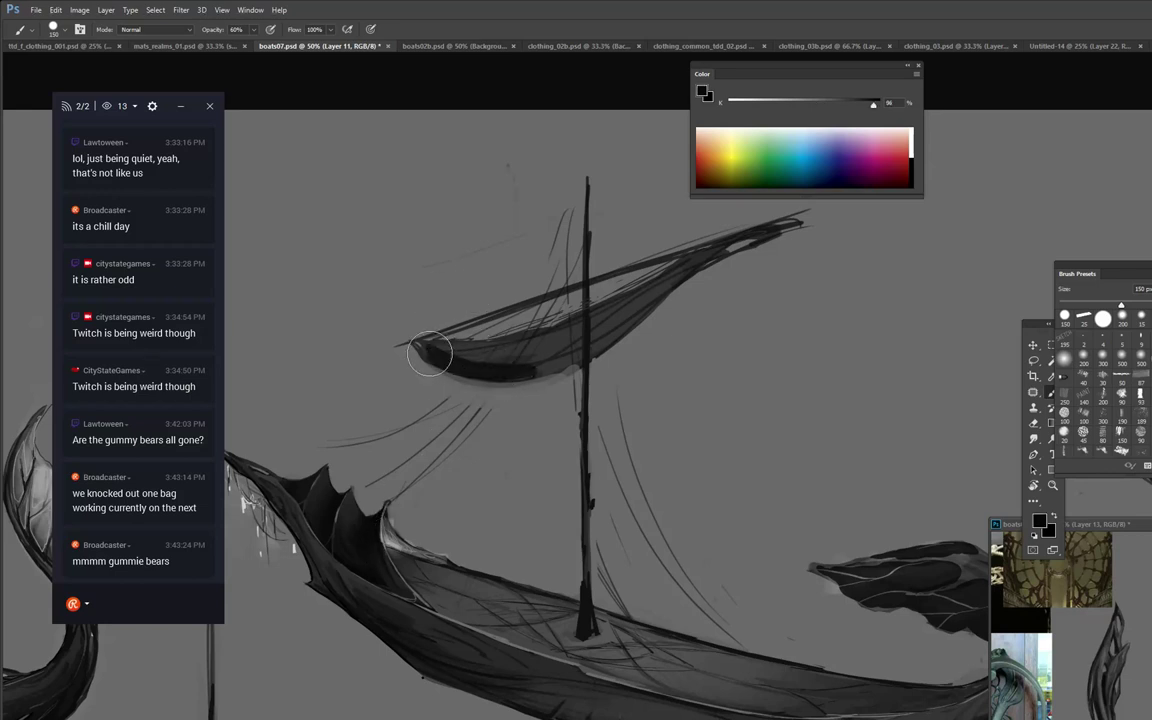
pyautogui.moveTo(430, 355)
pyautogui.mouseDown()
pyautogui.moveTo(548, 365)
pyautogui.moveTo(423, 350)
pyautogui.moveTo(496, 359)
pyautogui.moveTo(545, 345)
pyautogui.moveTo(509, 352)
pyautogui.moveTo(546, 358)
pyautogui.moveTo(601, 288)
pyautogui.mouseUp()
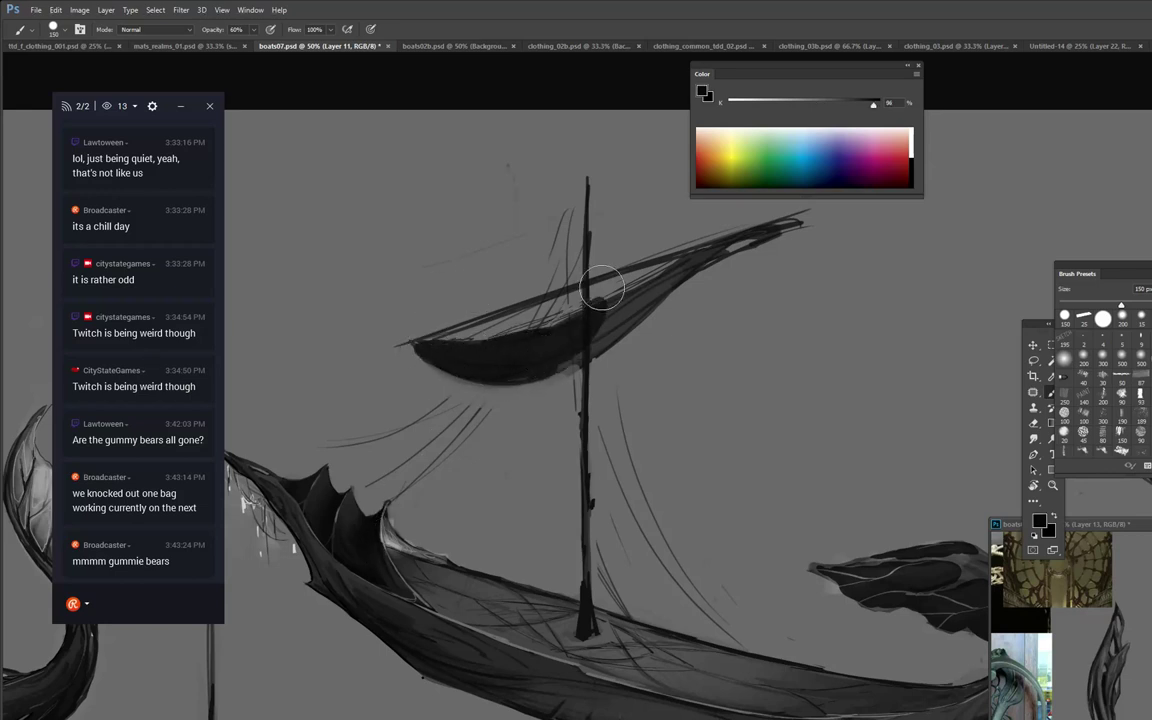
pyautogui.click(1033, 439)
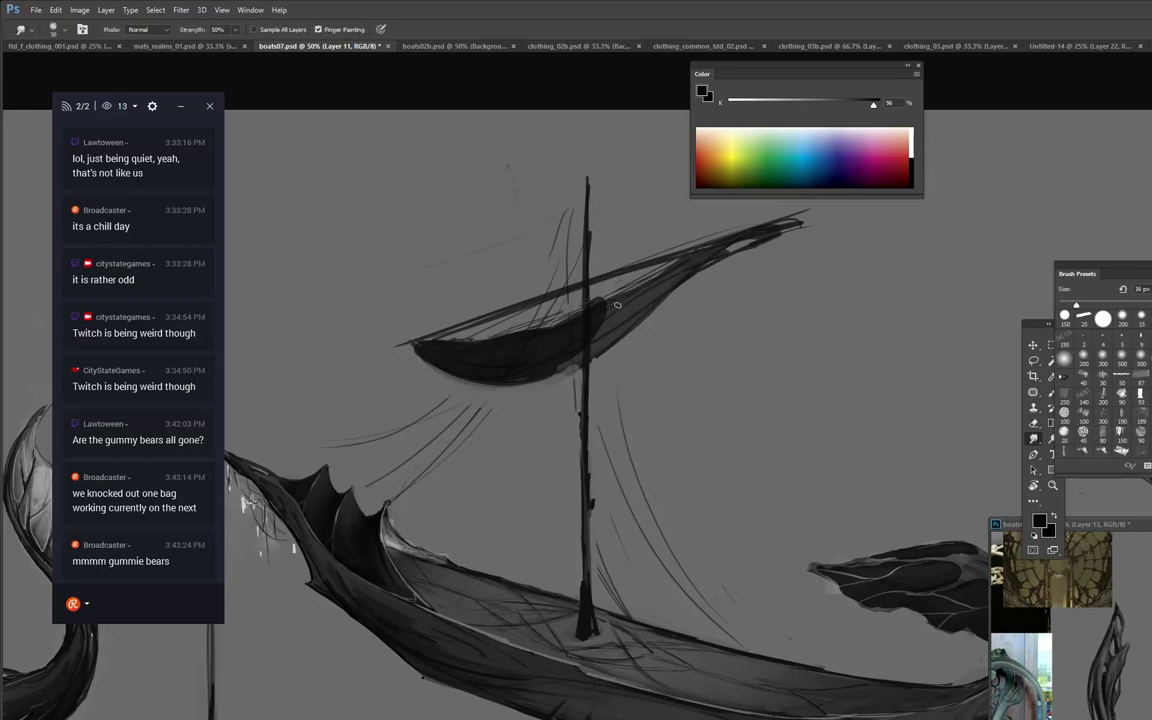
pyautogui.rightClick(653, 281)
pyautogui.write('99')
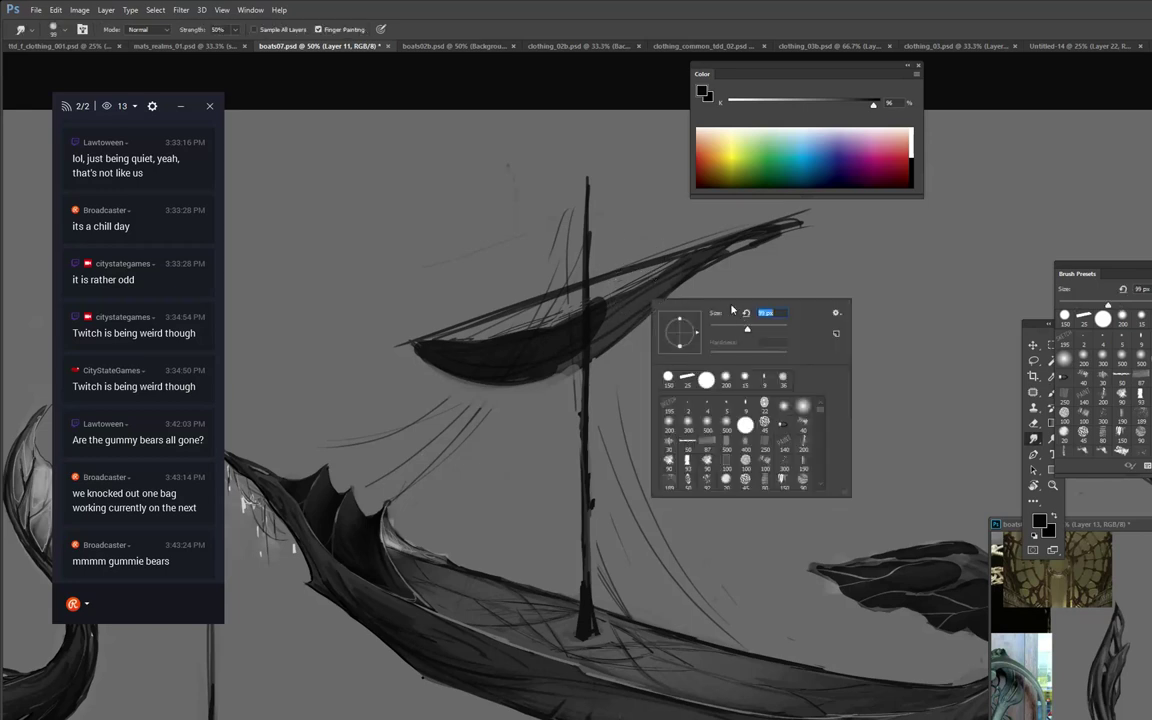
pyautogui.press('Return')
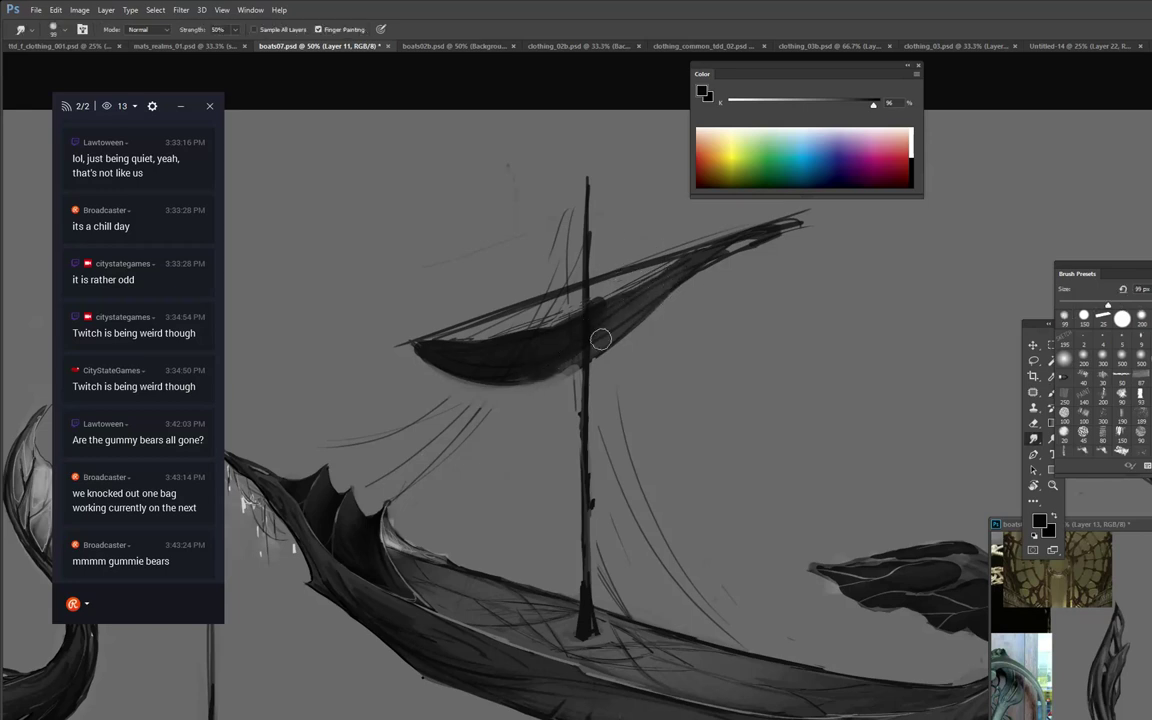
# Soften the sail's dark edge around the mast with sampled 83% grey at 100% opacity, using a 30 px soft brush.
pyautogui.press('b')
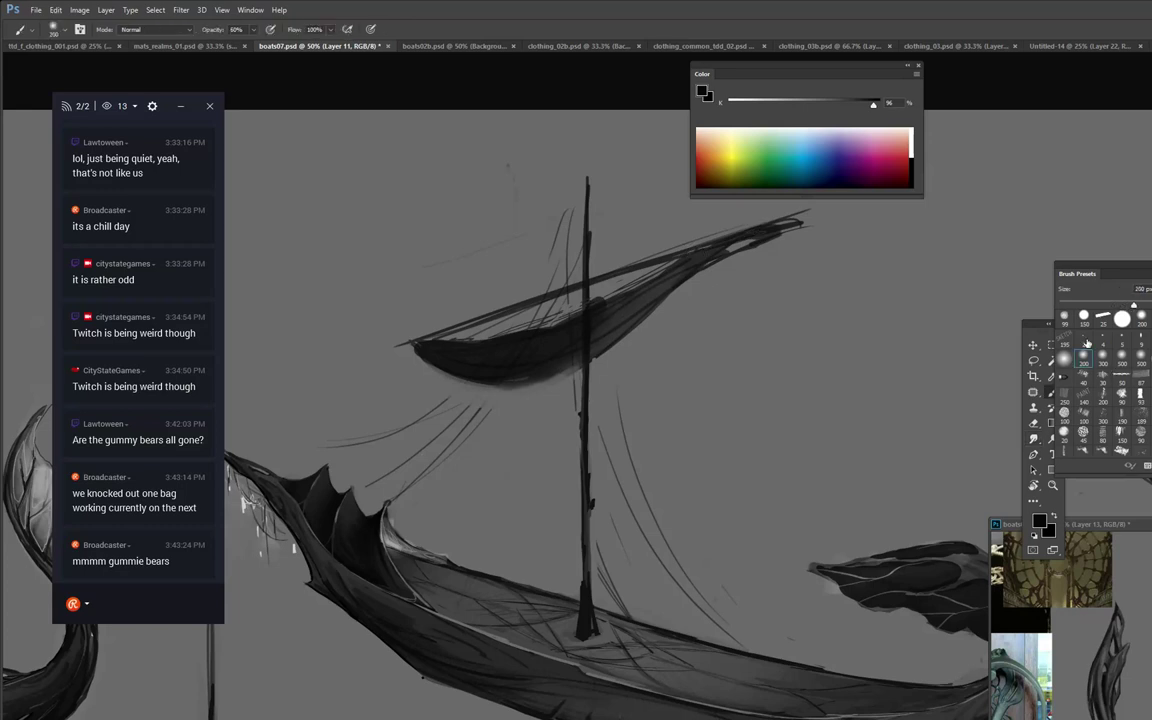
pyautogui.keyDown('alt'); pyautogui.click(630, 341); pyautogui.keyUp('alt')
pyautogui.moveTo(510, 370)
pyautogui.mouseDown()
pyautogui.moveTo(604, 327)
pyautogui.moveTo(484, 371)
pyautogui.mouseUp()
pyautogui.press('0')
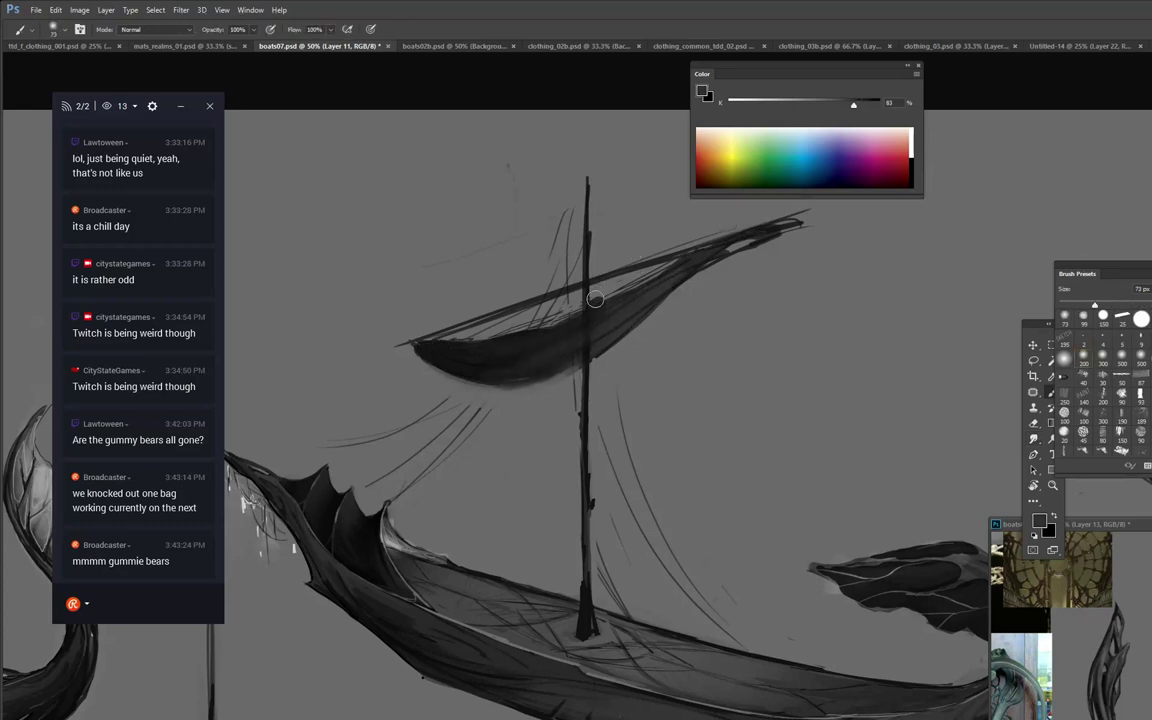
pyautogui.press('[')
pyautogui.press('[')
pyautogui.moveTo(650, 281); pyautogui.dragTo(534, 355)
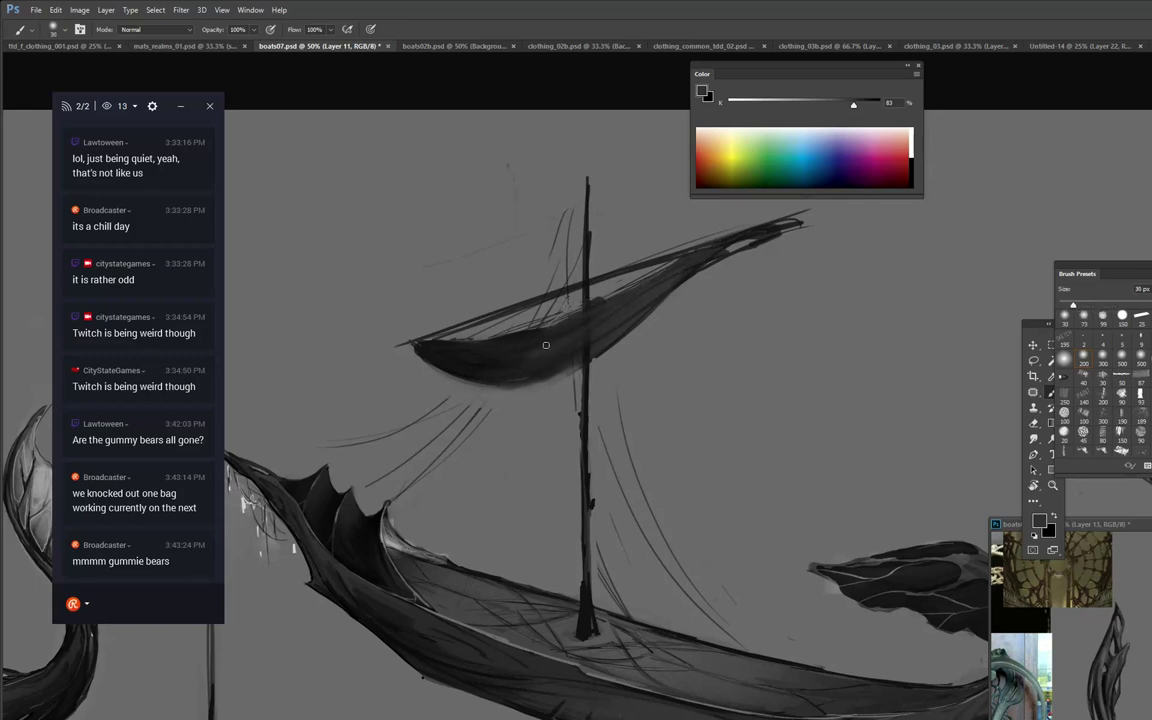
# Darken the sail's lower front edge and front corner with sampled 95% grey, using a firmer 30 px brush.
pyautogui.keyDown('alt'); pyautogui.click(345, 540); pyautogui.keyUp('alt')
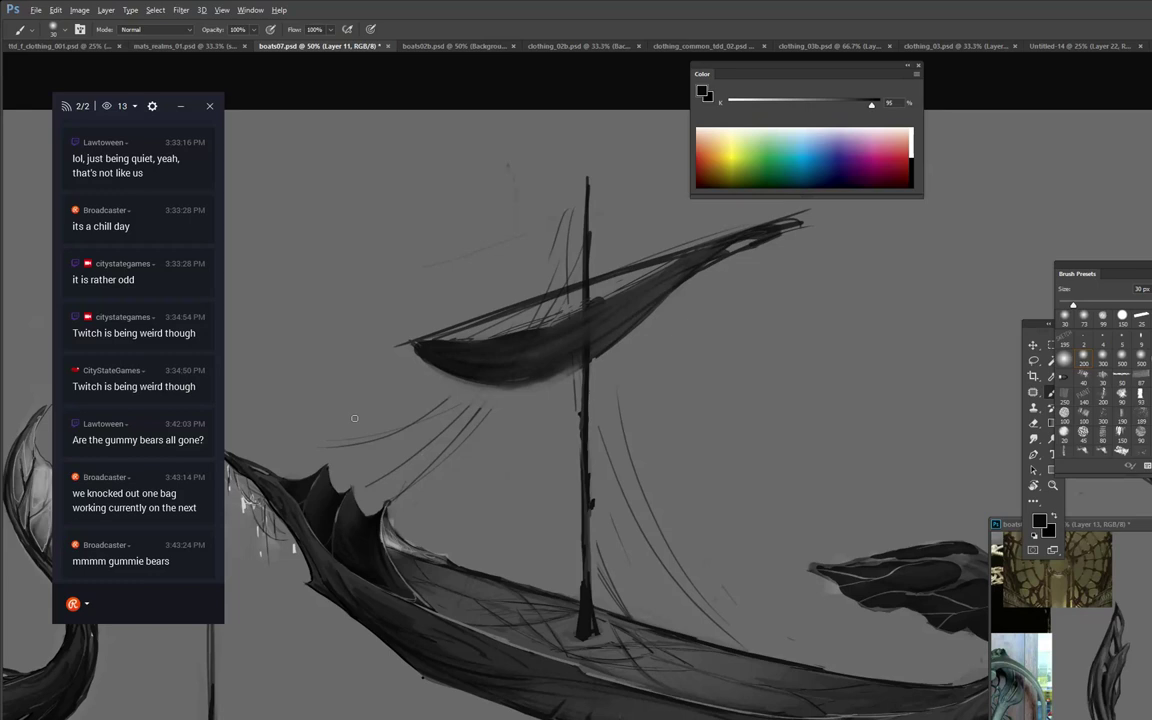
pyautogui.rightClick(438, 318)
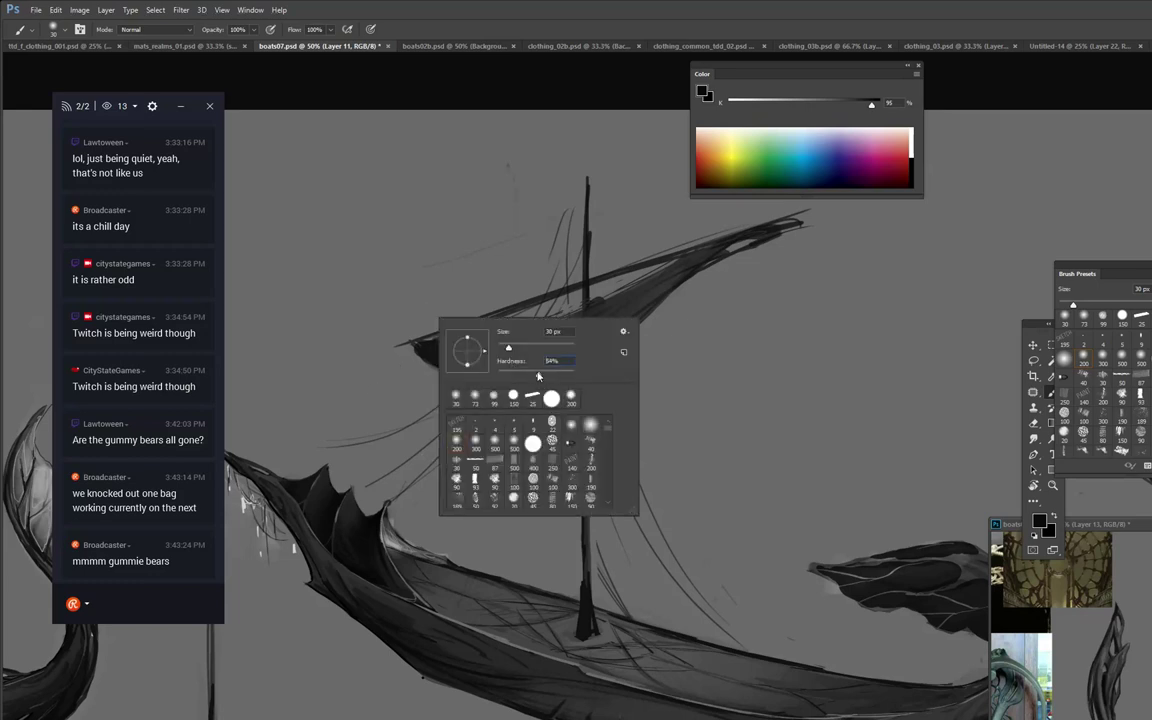
pyautogui.click(404, 316)
pyautogui.moveTo(516, 381)
pyautogui.mouseDown()
pyautogui.moveTo(424, 350)
pyautogui.moveTo(522, 377)
pyautogui.moveTo(480, 376)
pyautogui.moveTo(583, 363)
pyautogui.moveTo(475, 379)
pyautogui.moveTo(577, 368)
pyautogui.moveTo(486, 383)
pyautogui.mouseUp()
pyautogui.moveTo(414, 350)
pyautogui.mouseDown()
pyautogui.moveTo(540, 361)
pyautogui.moveTo(511, 338)
pyautogui.mouseUp()
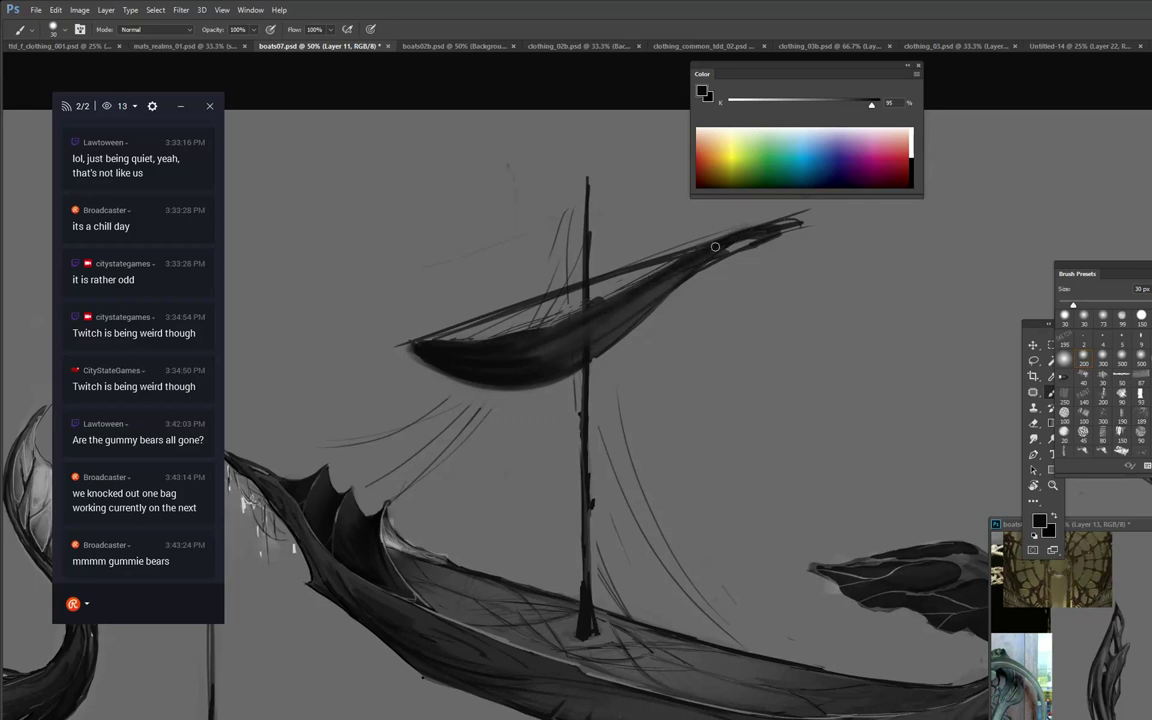
# Paint folds along the sail from its rear arm to its front corner in sampled 82% grey, deepening the front ones with 93% grey.
pyautogui.keyDown('alt'); pyautogui.click(656, 293); pyautogui.keyUp('alt')
pyautogui.moveTo(650, 292); pyautogui.dragTo(764, 230)
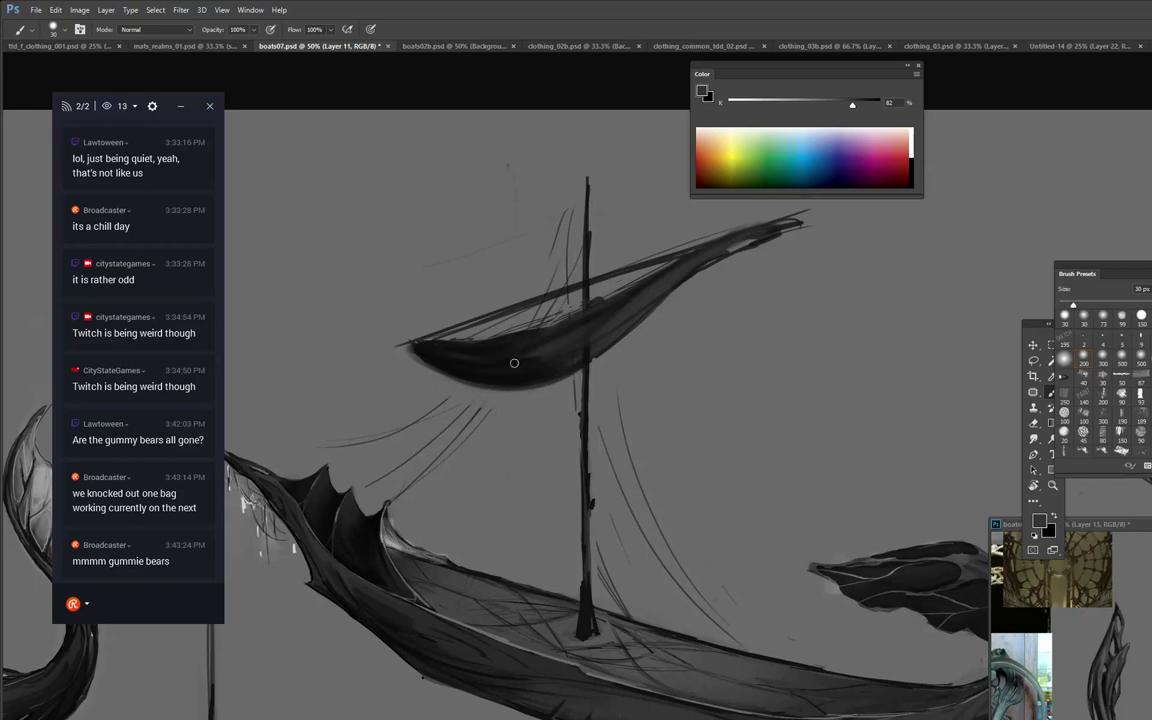
pyautogui.moveTo(514, 363); pyautogui.dragTo(545, 370)
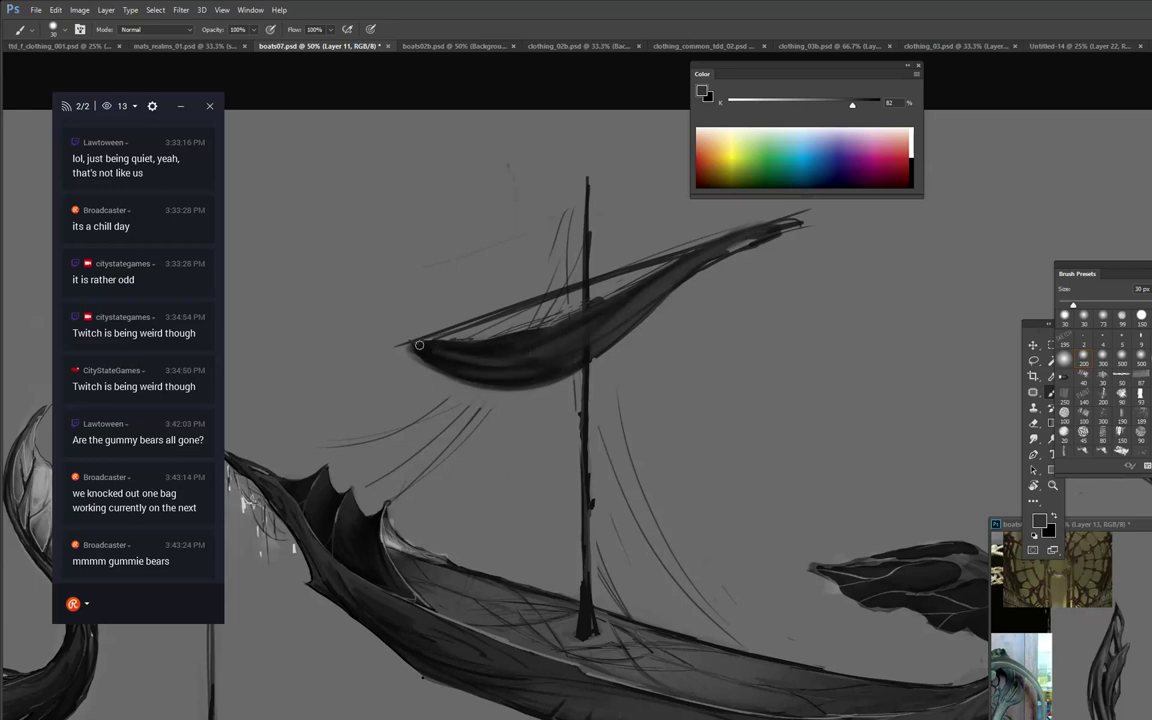
pyautogui.moveTo(424, 349)
pyautogui.mouseDown()
pyautogui.moveTo(476, 369)
pyautogui.moveTo(546, 378)
pyautogui.mouseUp()
pyautogui.moveTo(422, 350)
pyautogui.mouseDown()
pyautogui.moveTo(507, 380)
pyautogui.moveTo(447, 365)
pyautogui.moveTo(488, 378)
pyautogui.mouseUp()
pyautogui.keyDown('alt'); pyautogui.click(439, 358); pyautogui.keyUp('alt')
pyautogui.moveTo(430, 353); pyautogui.dragTo(517, 377)
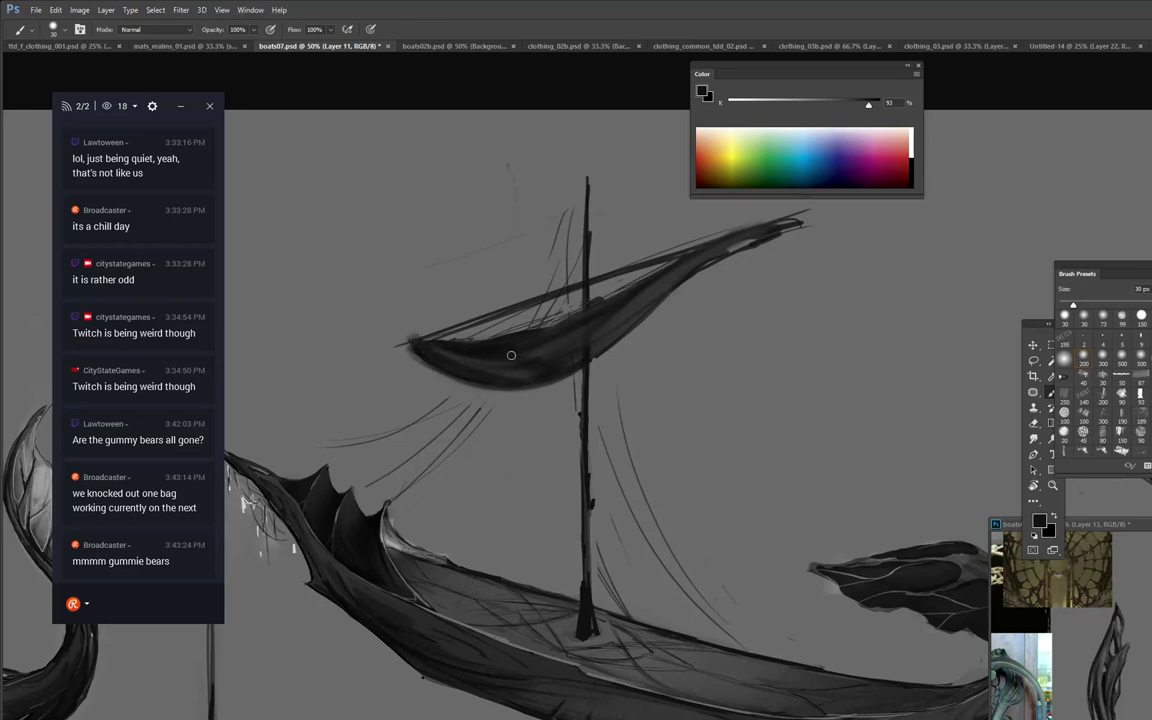
# Trim the sail's lower front edge clean with sampled 62% background grey.
pyautogui.press('[')
pyautogui.keyDown('alt'); pyautogui.click(537, 399); pyautogui.keyUp('alt')
pyautogui.moveTo(416, 352); pyautogui.dragTo(520, 391)
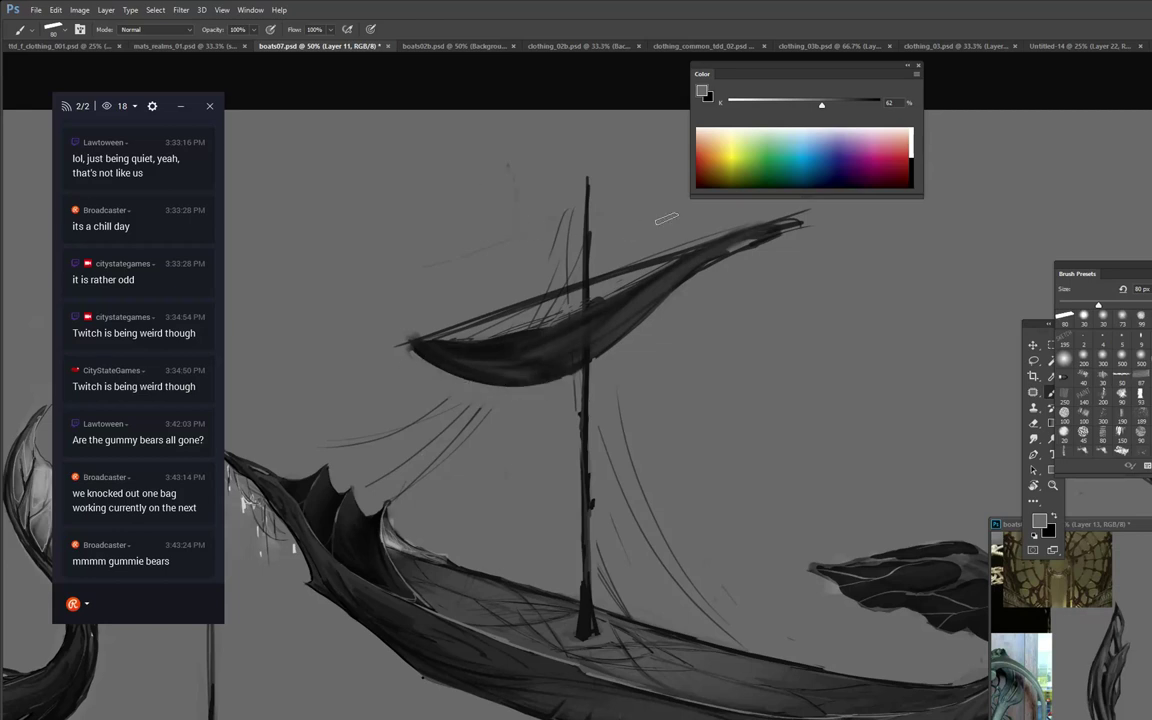
# Repaint the mast solid across the sail and above it in sampled 93% grey with the 80 px flat brush.
pyautogui.press('alt')
pyautogui.keyDown('alt'); pyautogui.click(585, 440); pyautogui.keyUp('alt')
pyautogui.moveTo(583, 303); pyautogui.dragTo(590, 198)
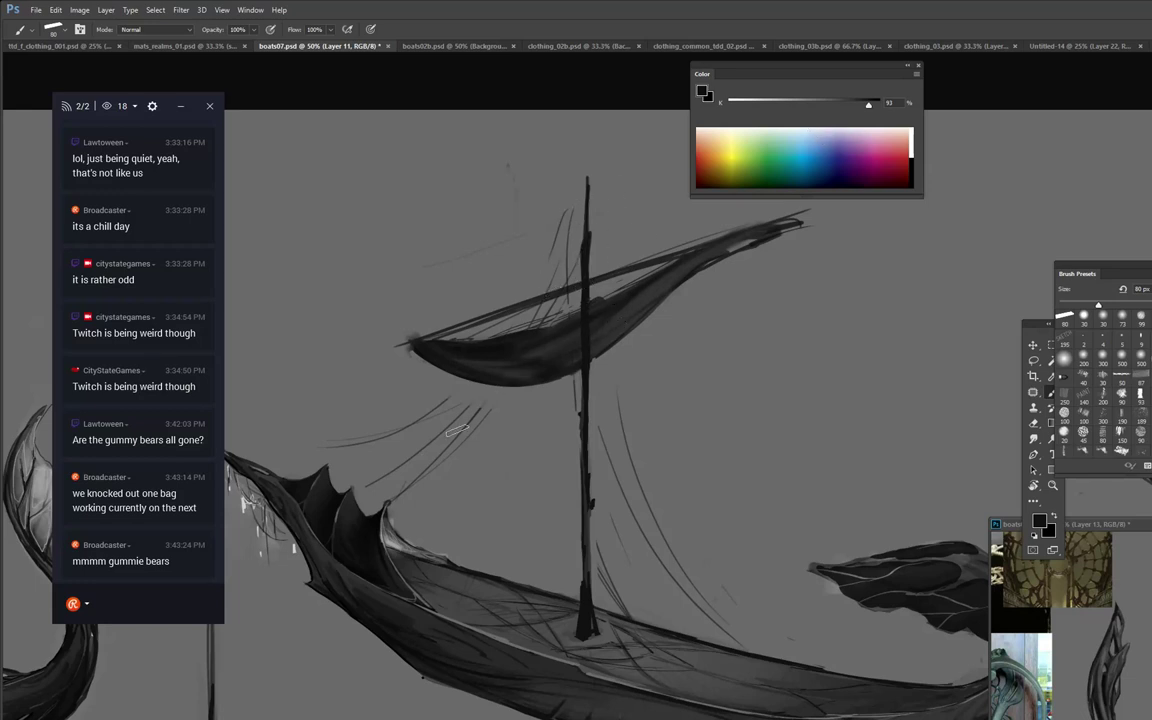
# Draw thin ropes from the upper mast down to the front fin in 93% grey at 26 px, clearing stray sketch lines with 62% grey.
pyautogui.moveTo(464, 425); pyautogui.dragTo(495, 385)
pyautogui.hotkey('ctrl', 'z')
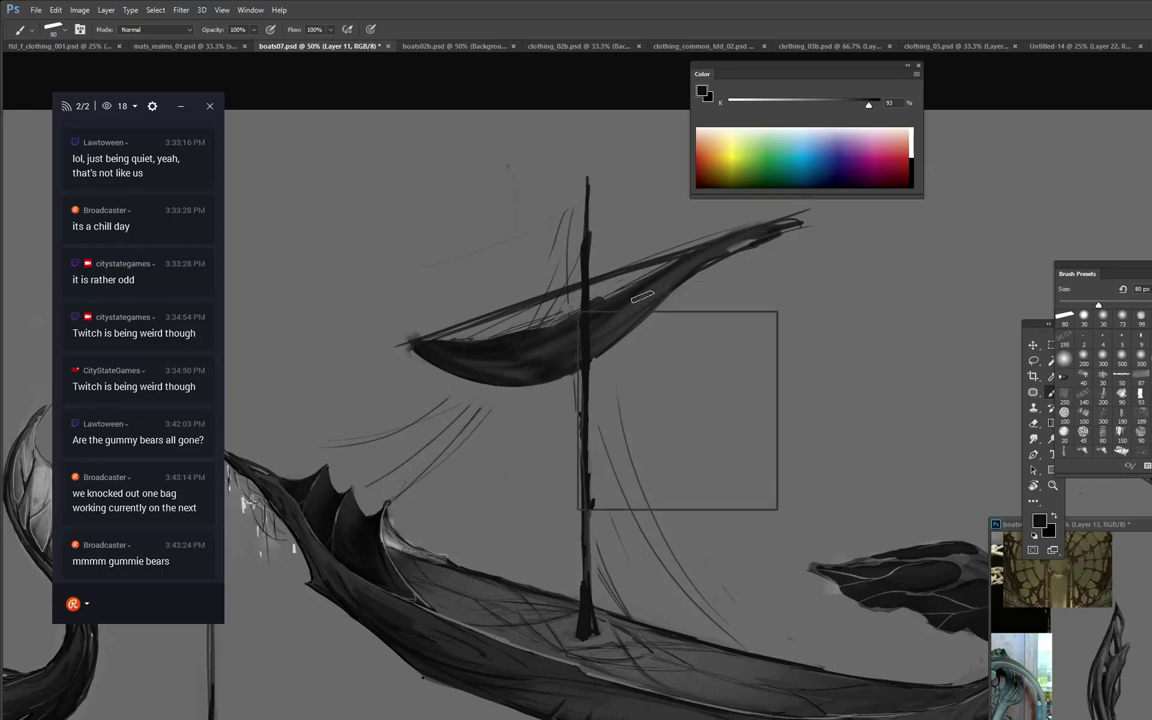
pyautogui.rightClick(642, 297)
pyautogui.click(587, 180)
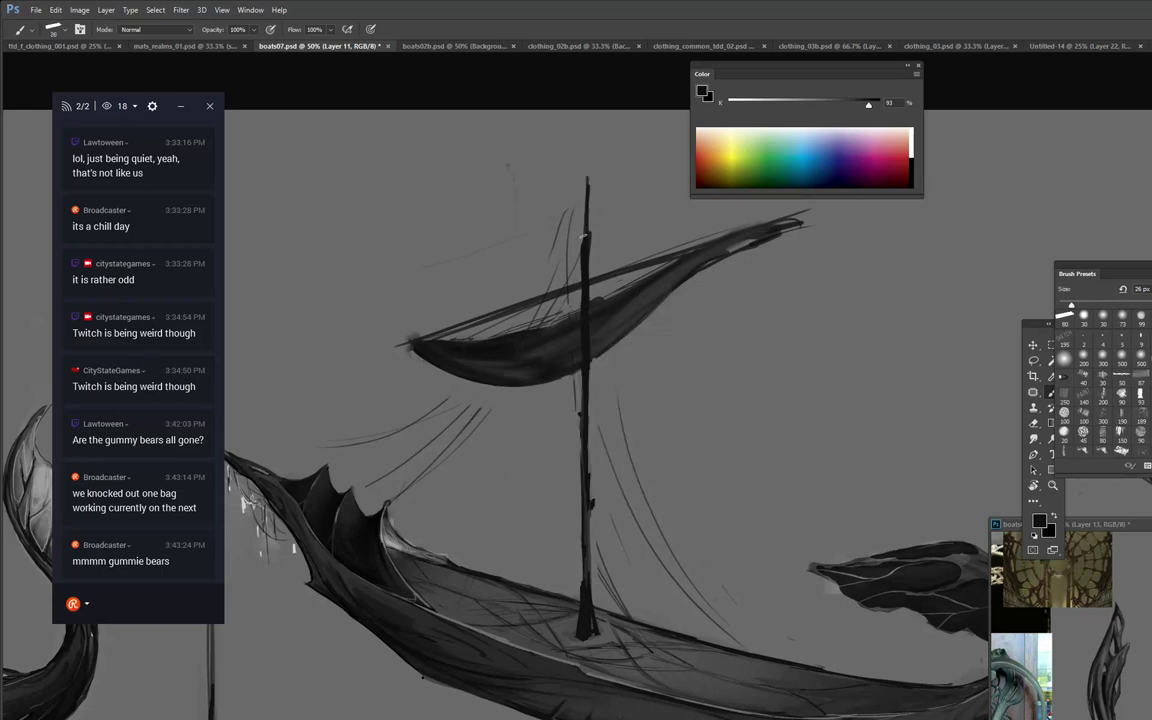
pyautogui.moveTo(501, 366); pyautogui.dragTo(465, 428)
pyautogui.moveTo(587, 202)
pyautogui.mouseDown()
pyautogui.moveTo(326, 464)
pyautogui.moveTo(374, 452)
pyautogui.moveTo(533, 306)
pyautogui.moveTo(595, 155)
pyautogui.moveTo(571, 235)
pyautogui.mouseUp()
pyautogui.hotkey('ctrl', 'alt', 'z')
pyautogui.hotkey('ctrl', 'alt', 'z')
pyautogui.moveTo(383, 479)
pyautogui.mouseDown()
pyautogui.moveTo(584, 247)
pyautogui.moveTo(450, 452)
pyautogui.mouseUp()
pyautogui.hotkey('ctrl', 'z')
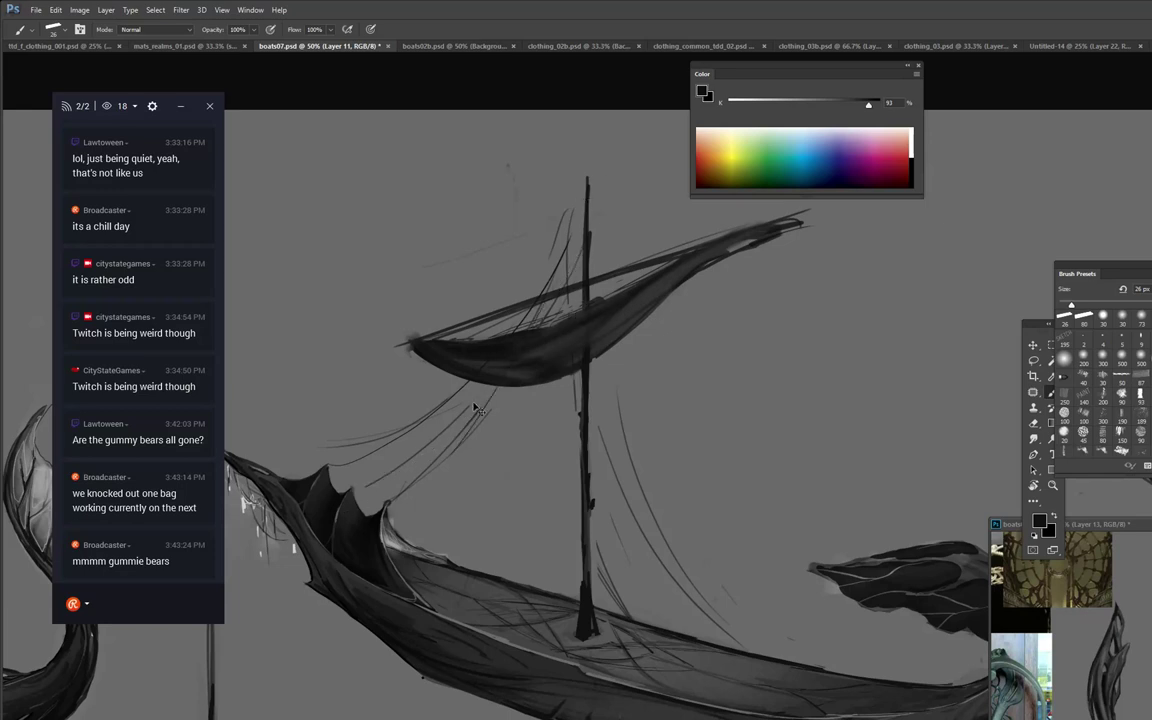
pyautogui.hotkey('ctrl', 'z')
pyautogui.keyDown('alt'); pyautogui.click(374, 449); pyautogui.keyUp('alt')
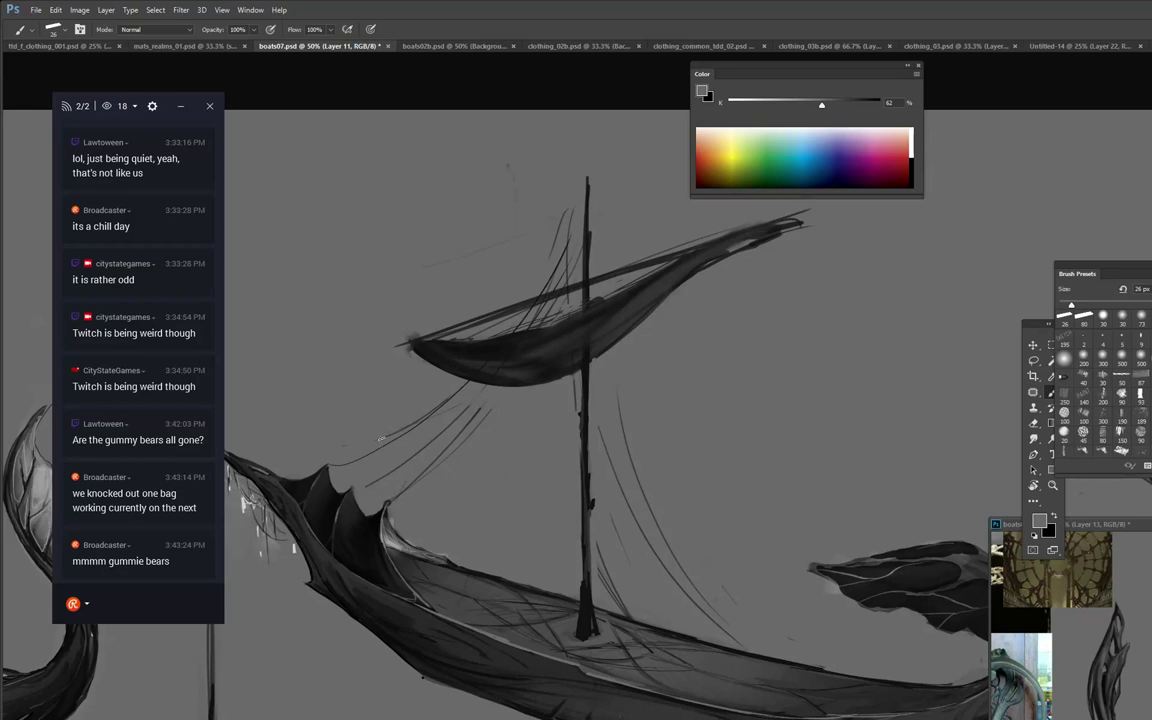
# Draw curved ropes from the mast down to the rear deck in sampled 83% grey and paint out old sketch lines with 62% grey.
pyautogui.keyDown('alt'); pyautogui.click(609, 338); pyautogui.keyUp('alt')
pyautogui.moveTo(593, 380)
pyautogui.mouseDown()
pyautogui.moveTo(624, 482)
pyautogui.moveTo(654, 522)
pyautogui.mouseUp()
pyautogui.moveTo(602, 410); pyautogui.dragTo(684, 580)
pyautogui.moveTo(607, 439); pyautogui.dragTo(714, 603)
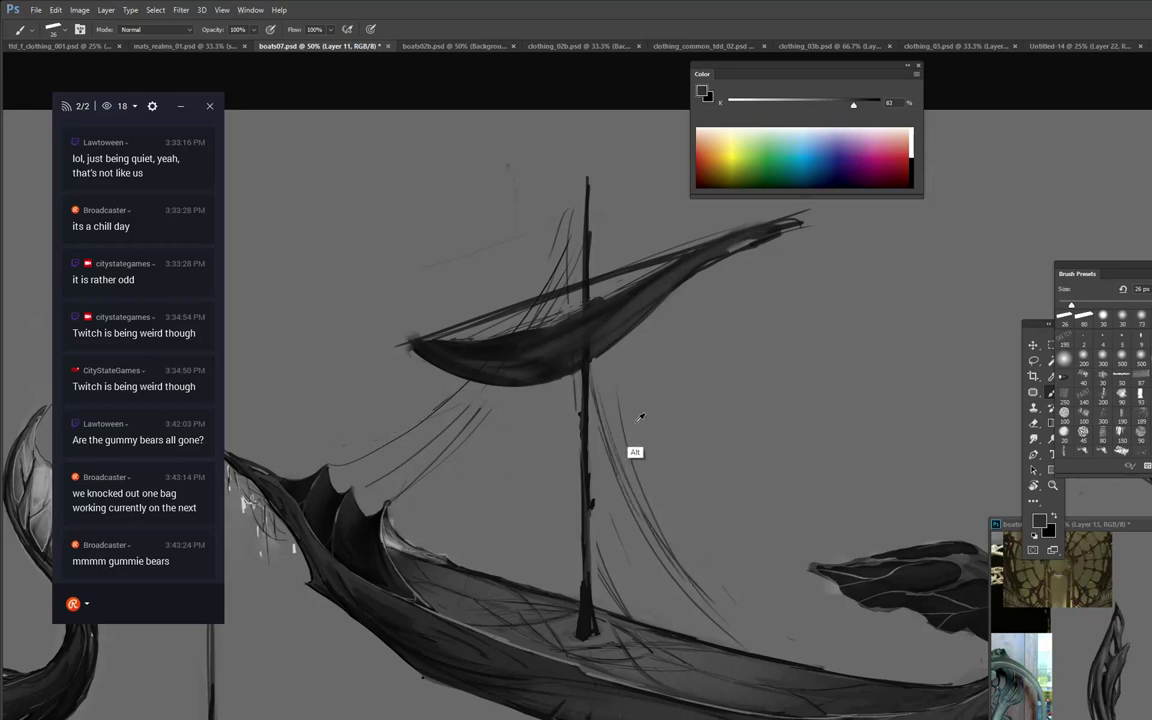
pyautogui.keyDown('alt'); pyautogui.click(643, 414); pyautogui.keyUp('alt')
pyautogui.moveTo(621, 425); pyautogui.dragTo(724, 622)
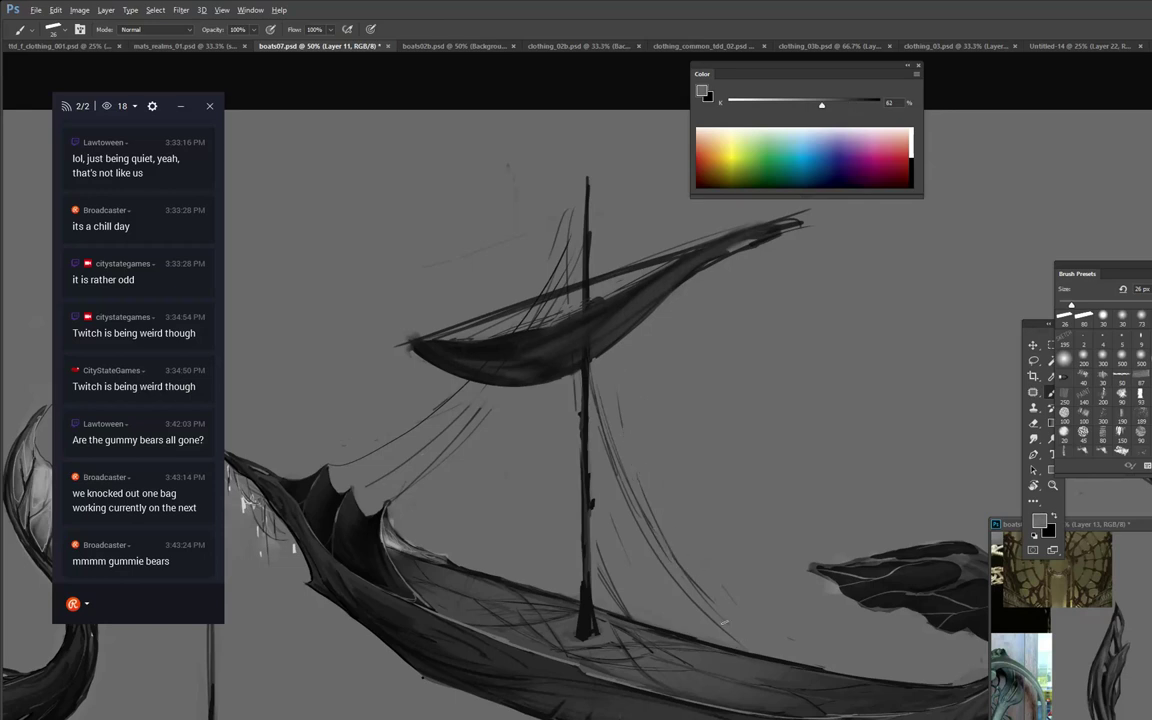
# Touch up the lower rope ends and add small fastenings on the far deck rail with sampled 88% grey.
pyautogui.keyDown('alt'); pyautogui.click(622, 638); pyautogui.keyUp('alt')
pyautogui.keyDown('alt'); pyautogui.click(632, 627); pyautogui.keyUp('alt')
pyautogui.keyDown('alt'); pyautogui.click(628, 630); pyautogui.keyUp('alt')
pyautogui.moveTo(640, 623); pyautogui.dragTo(627, 617)
pyautogui.moveTo(669, 462); pyautogui.dragTo(649, 372)
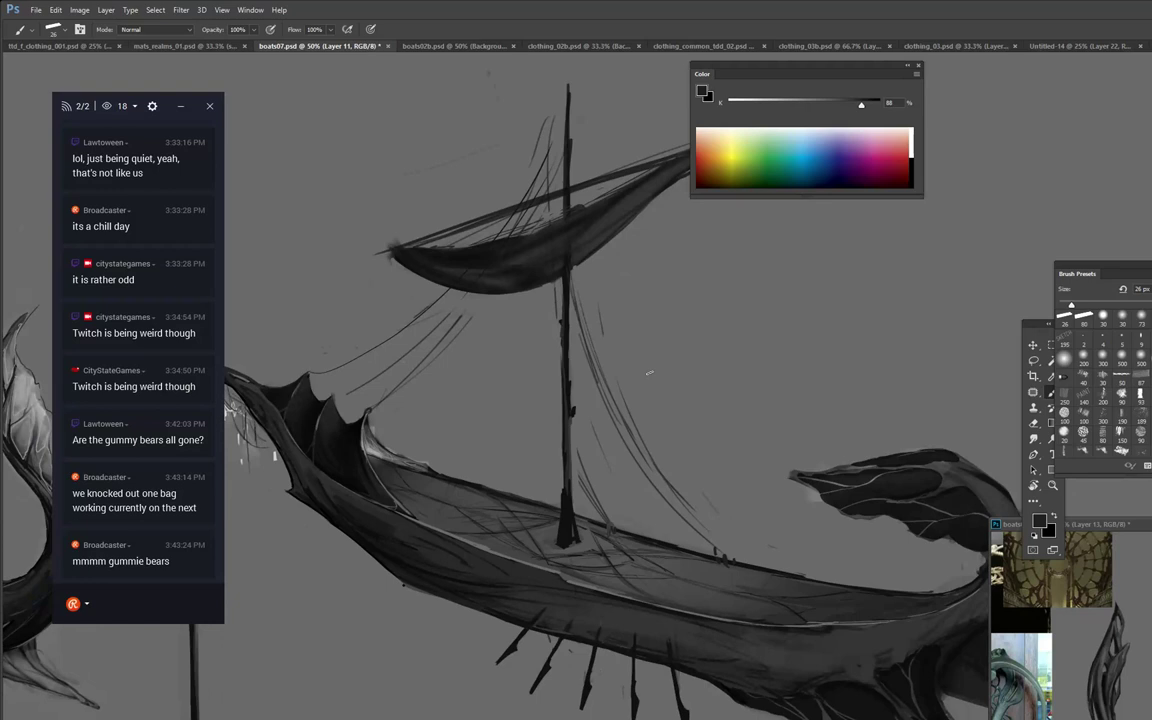
# Define the mast's foot with a dark ring where it meets the deck, using greys sampled there at 26 px.
pyautogui.keyDown('alt'); pyautogui.click(567, 543); pyautogui.keyUp('alt')
pyautogui.keyDown('alt'); pyautogui.click(560, 531); pyautogui.keyUp('alt')
pyautogui.keyDown('alt'); pyautogui.click(566, 543); pyautogui.keyUp('alt')
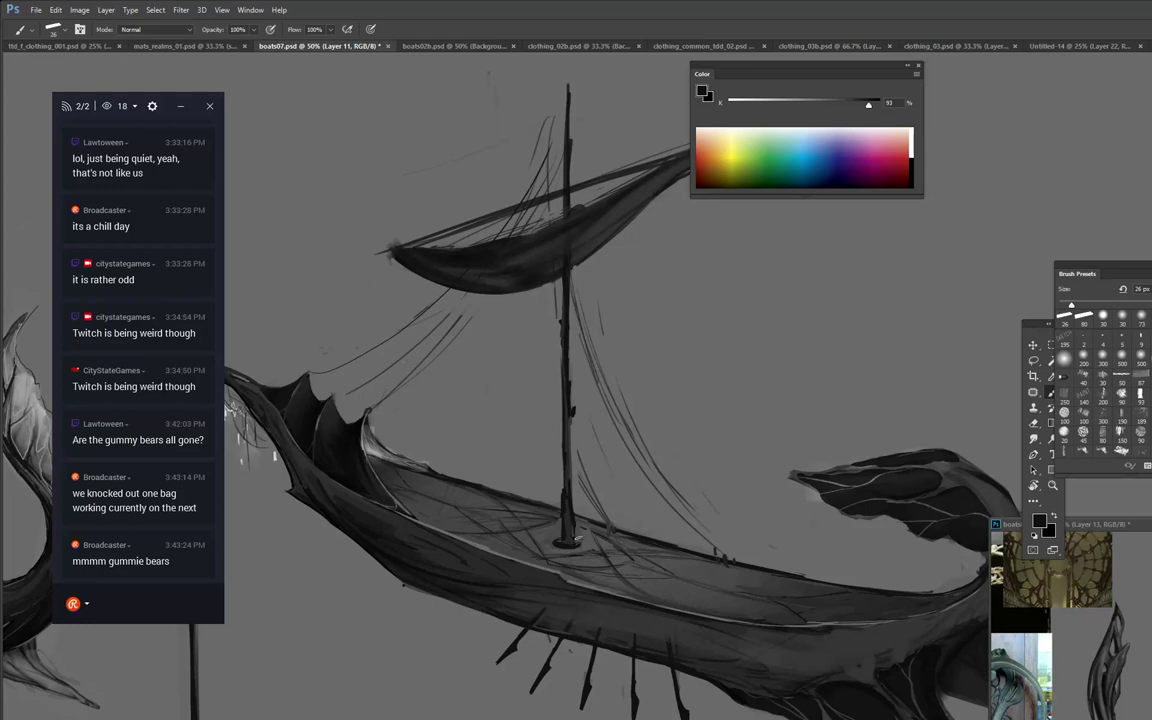
pyautogui.keyDown('alt'); pyautogui.click(566, 538); pyautogui.keyUp('alt')
pyautogui.moveTo(558, 543); pyautogui.dragTo(564, 545)
pyautogui.keyDown('alt'); pyautogui.click(576, 548); pyautogui.keyUp('alt')
pyautogui.keyDown('alt'); pyautogui.click(560, 546); pyautogui.keyUp('alt')
# Paint small ragged tatters under the sail's rear arm with sampled 85% grey.
pyautogui.moveTo(632, 217); pyautogui.dragTo(636, 236)
pyautogui.keyDown('alt'); pyautogui.click(649, 230); pyautogui.keyUp('alt')
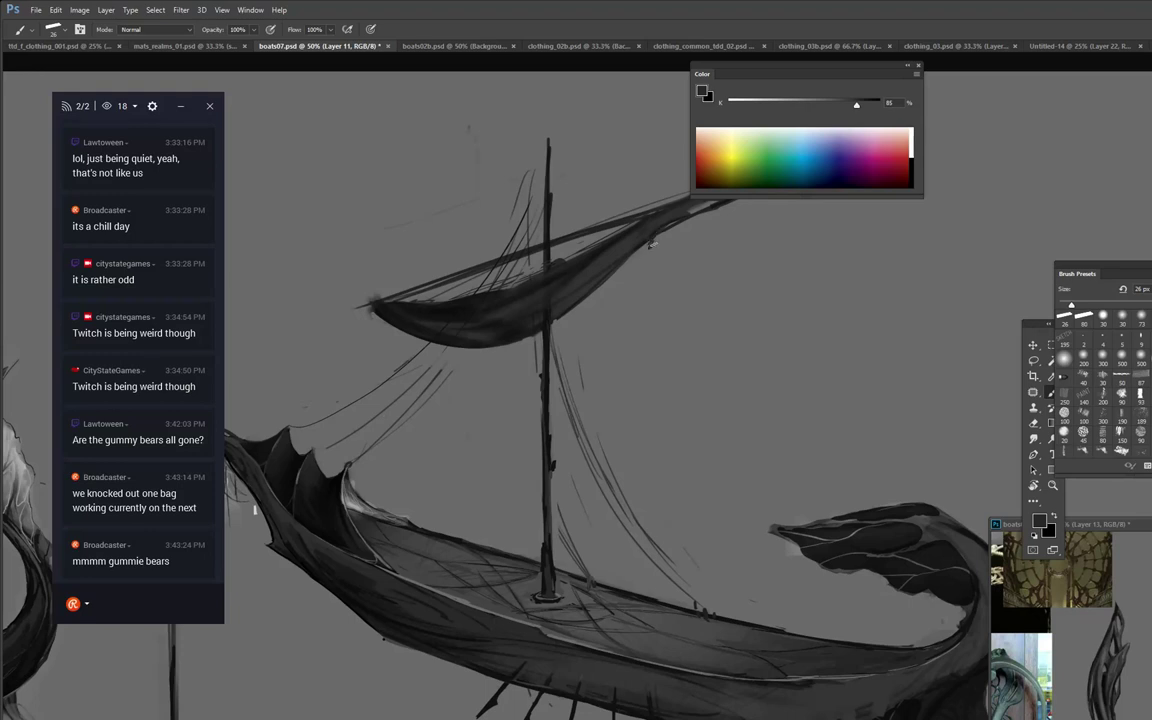
pyautogui.moveTo(712, 290); pyautogui.dragTo(666, 372)
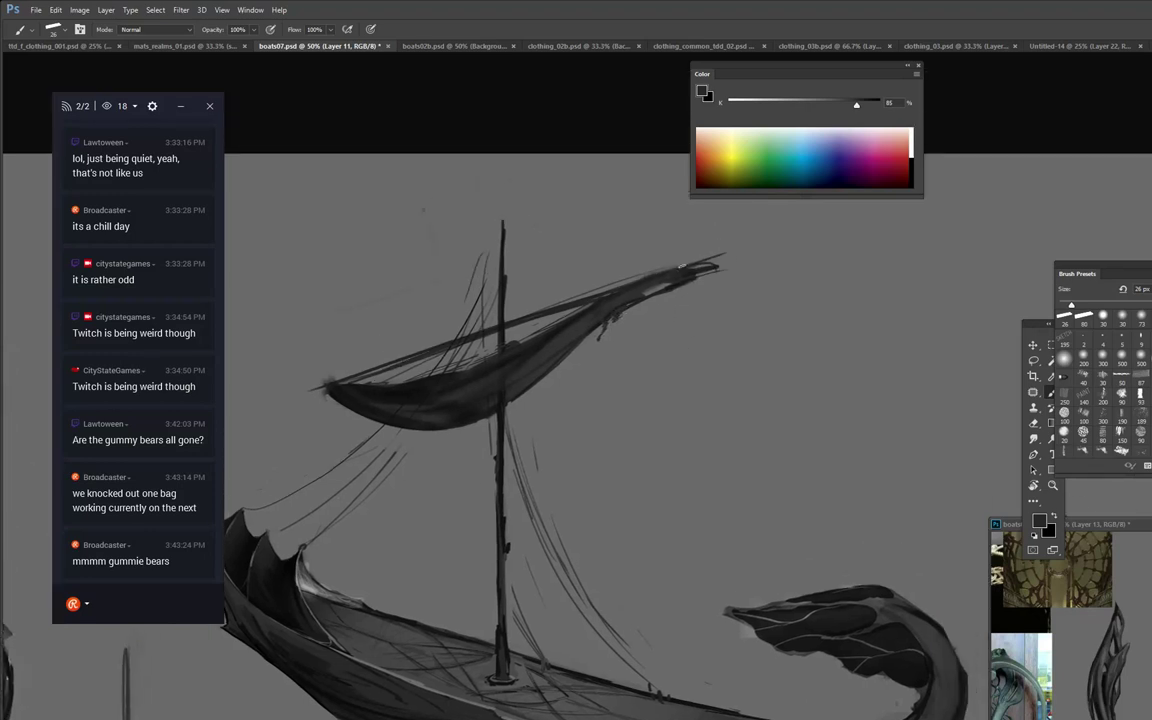
# Try texturing the sail's rear tip in 85% grey with the 123 px foliage brush.
pyautogui.rightClick(636, 276)
pyautogui.rightClick(668, 229)
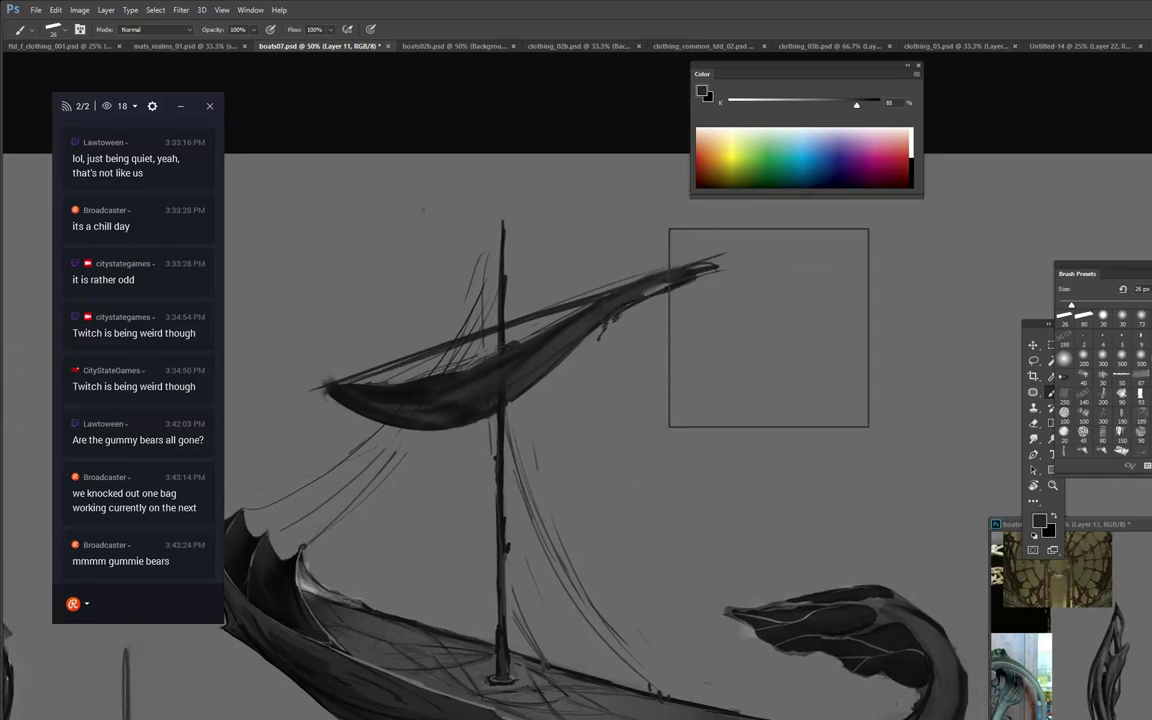
pyautogui.press('Escape')
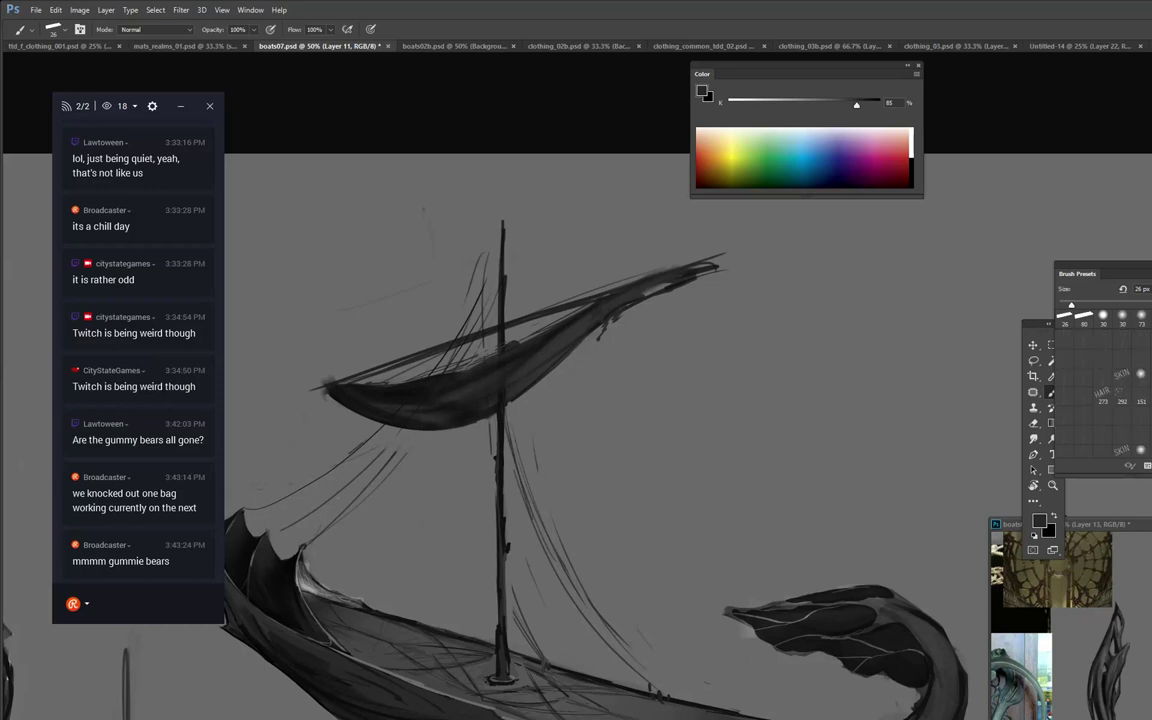
pyautogui.scroll(-10, 1131, 392)
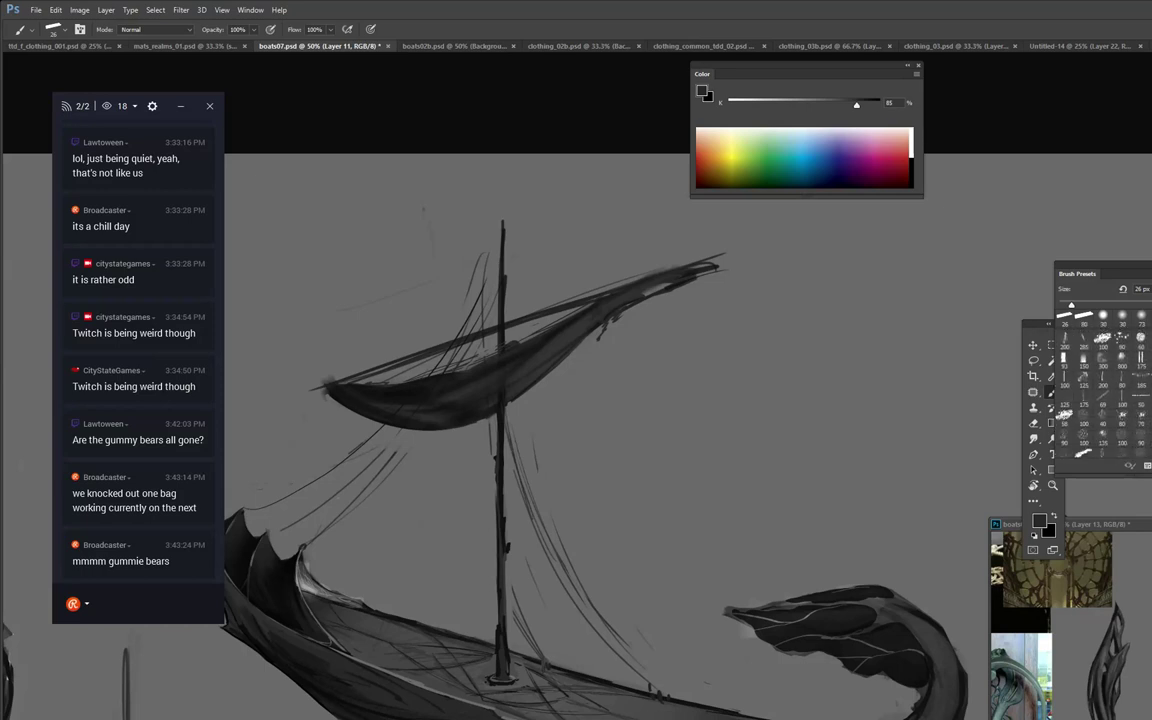
pyautogui.click(1128, 391)
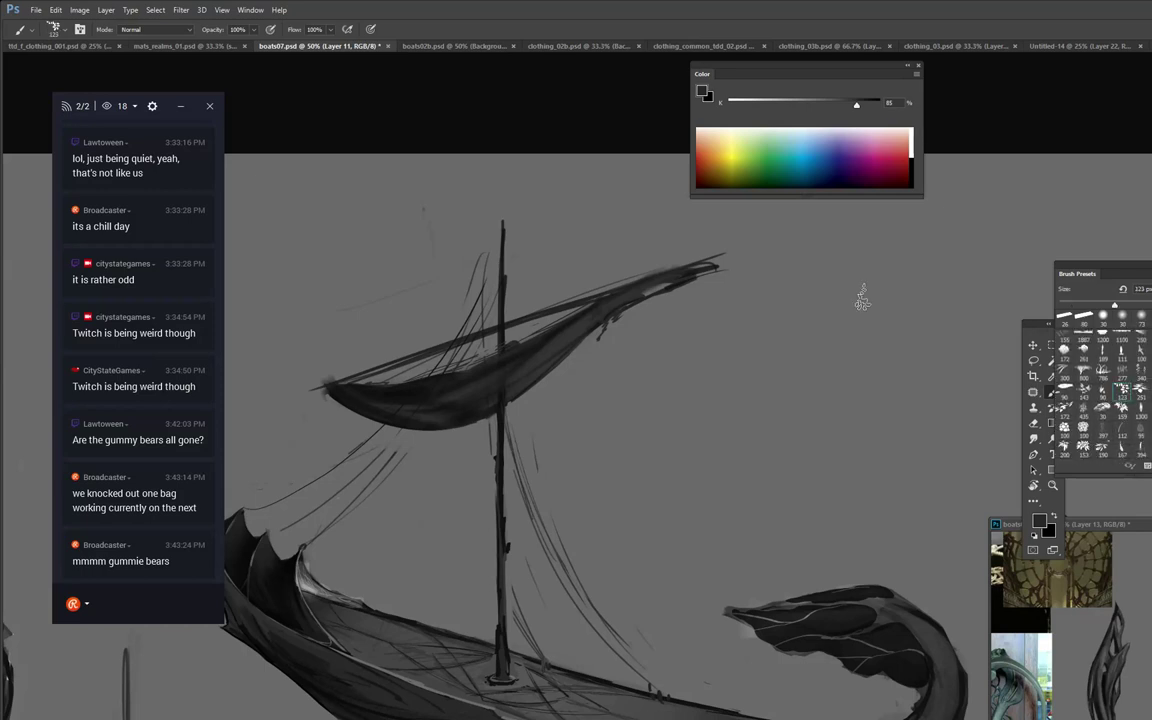
pyautogui.moveTo(694, 281)
pyautogui.mouseDown()
pyautogui.moveTo(576, 358)
pyautogui.moveTo(710, 262)
pyautogui.mouseUp()
pyautogui.hotkey('ctrl', 'z')
# Try roughening the sail's rear arm in 57% grey with the 251 px and 125 px texture brushes.
pyautogui.press('.')
pyautogui.moveTo(854, 107); pyautogui.dragTo(814, 106)
pyautogui.moveTo(607, 306); pyautogui.dragTo(706, 266)
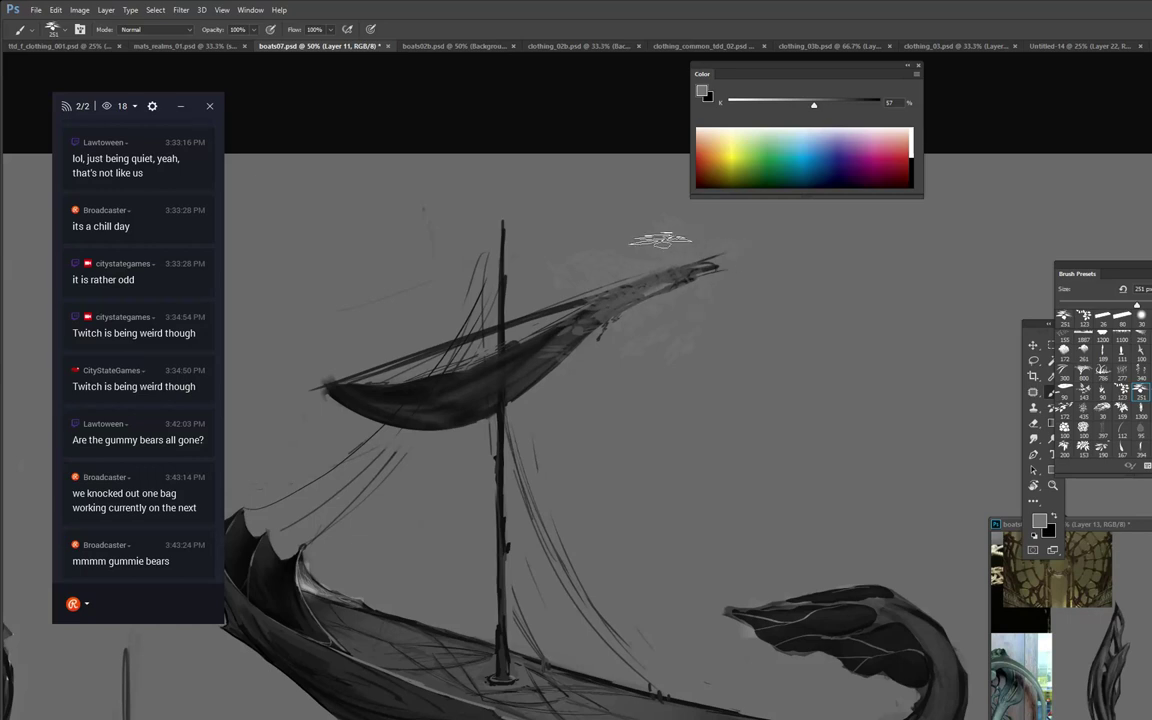
pyautogui.hotkey('ctrl', 'z')
pyautogui.press(',')
pyautogui.moveTo(682, 276); pyautogui.dragTo(606, 312)
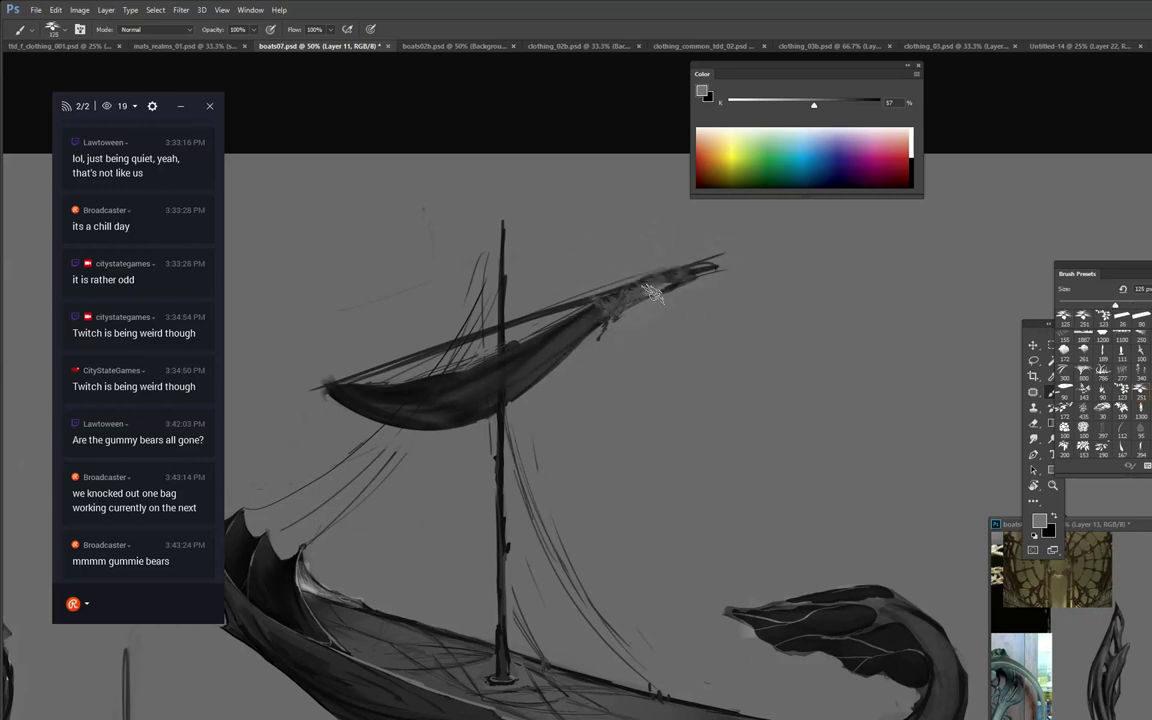
pyautogui.hotkey('ctrl', 'z')
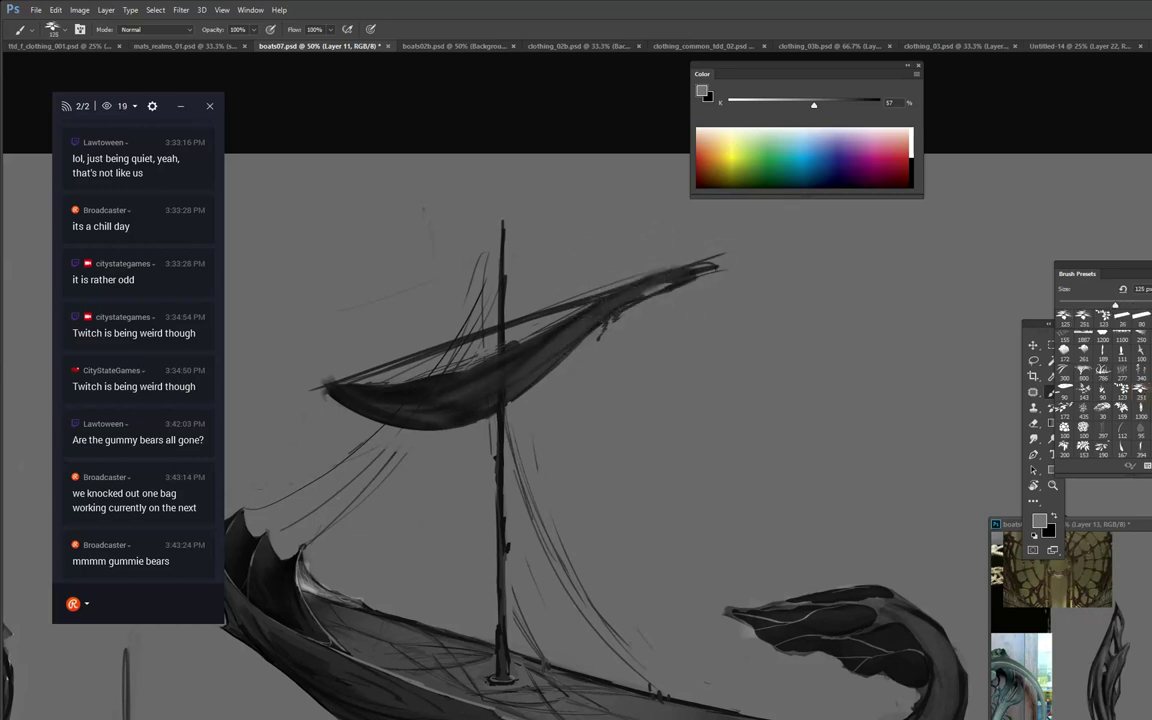
# Try covering the sail's rear half in 57% grey leaf shapes with the 100 px and 70 px brushes.
pyautogui.press(',')
pyautogui.moveTo(660, 262); pyautogui.dragTo(475, 420)
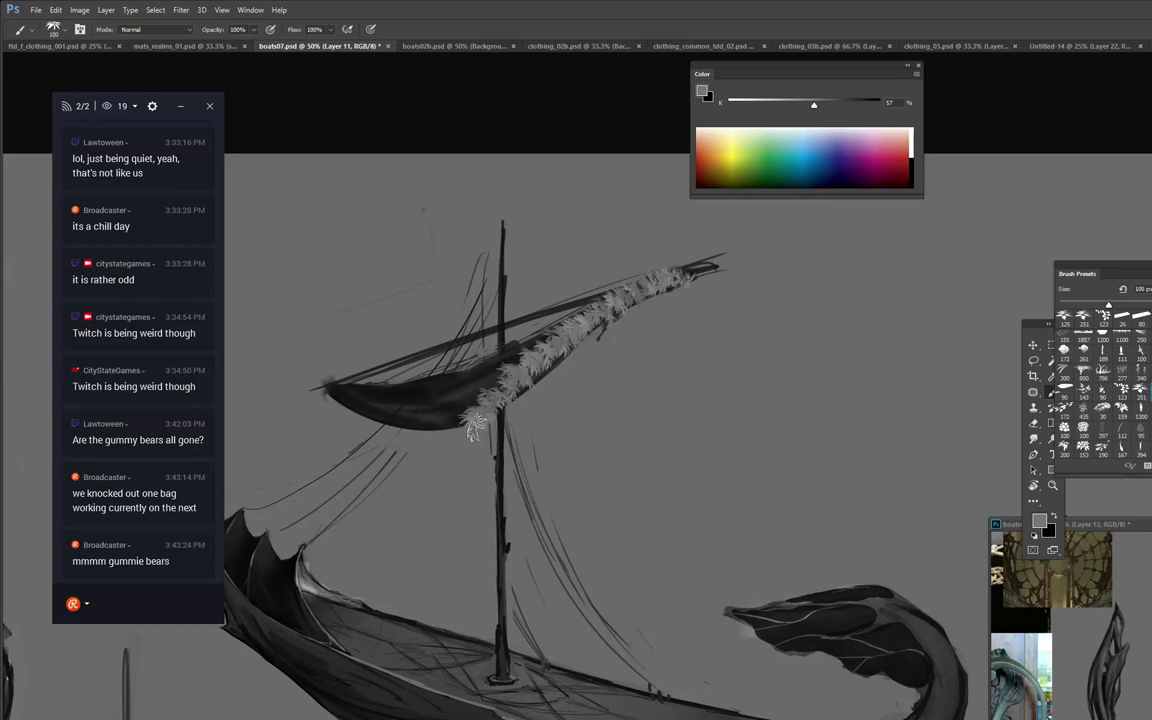
pyautogui.hotkey('ctrl', 'z')
pyautogui.press(',')
pyautogui.moveTo(540, 350)
pyautogui.mouseDown()
pyautogui.moveTo(708, 257)
pyautogui.moveTo(503, 384)
pyautogui.mouseUp()
pyautogui.hotkey('ctrl', 'z')
# Scatter 84% grey specks around the sail's rear tip and its underside with the 172 px foliage brush.
pyautogui.click(1064, 410)
pyautogui.hotkey('ctrl', 'z')
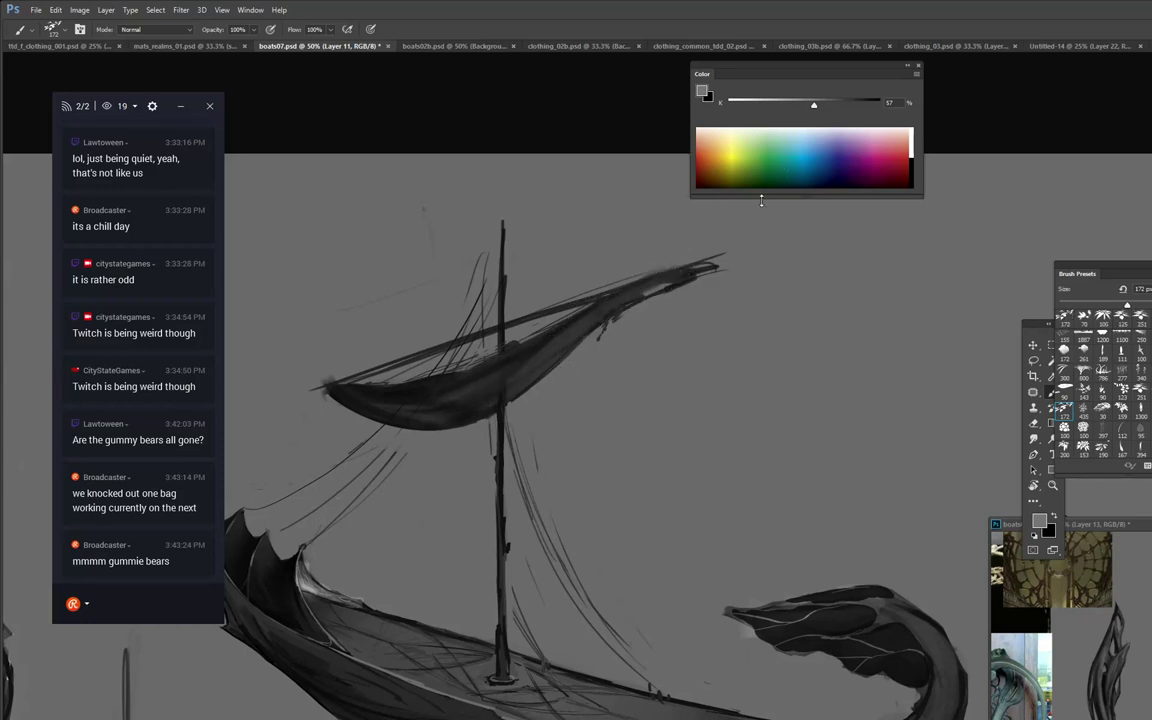
pyautogui.keyDown('alt'); pyautogui.click(612, 310); pyautogui.keyUp('alt')
pyautogui.moveTo(600, 333); pyautogui.dragTo(722, 258)
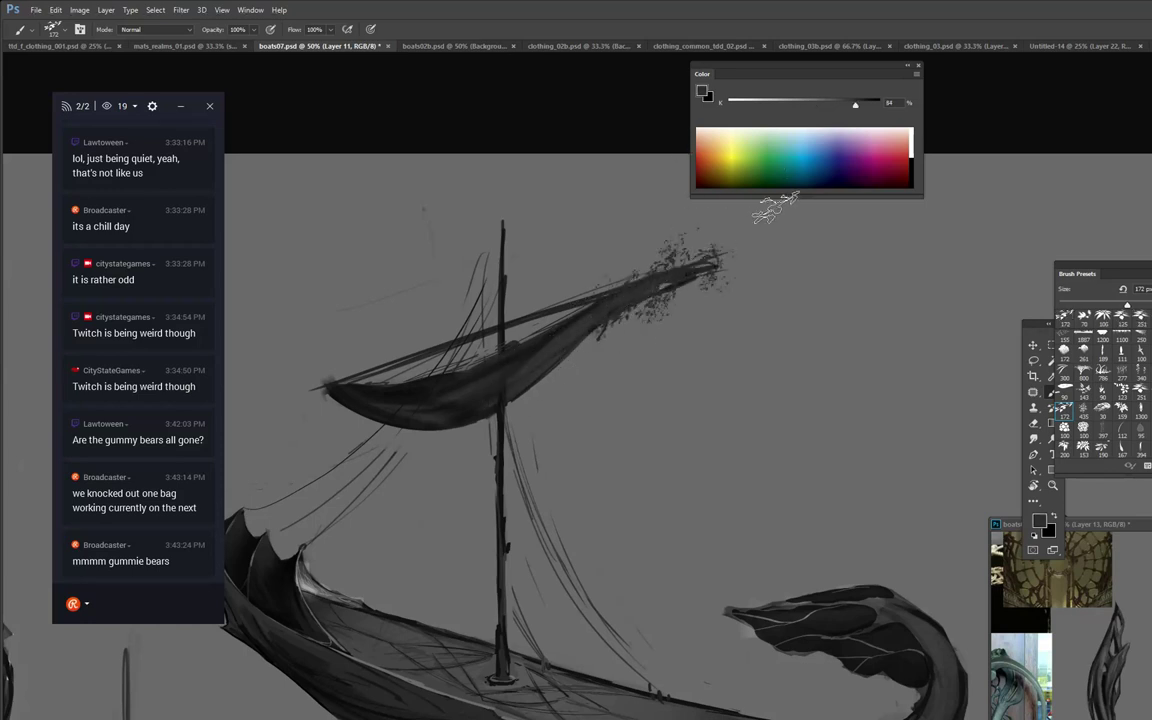
# Erase most of the specks around the sail's rear tip with a 139 px flat eraser, leaving its lower edge ragged.
pyautogui.press('e')
pyautogui.rightClick(699, 220)
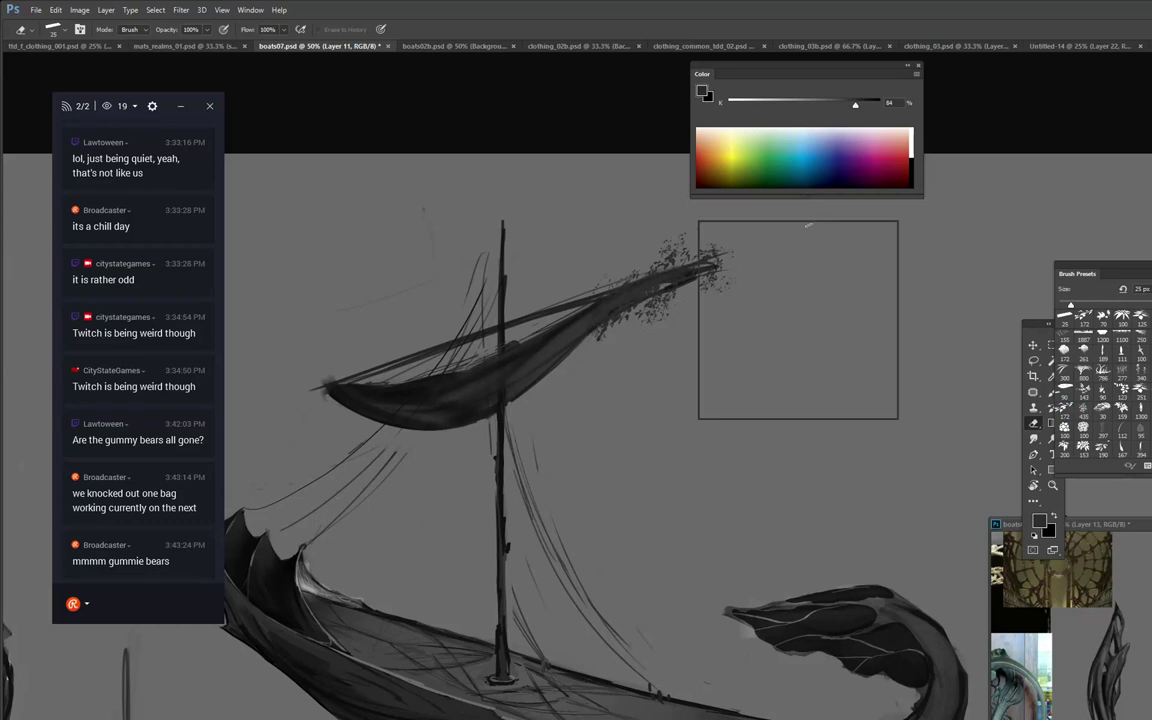
pyautogui.click(804, 249)
pyautogui.click(617, 279)
pyautogui.moveTo(617, 279); pyautogui.dragTo(686, 226)
pyautogui.moveTo(746, 254)
pyautogui.mouseDown()
pyautogui.moveTo(702, 289)
pyautogui.moveTo(590, 272)
pyautogui.moveTo(662, 229)
pyautogui.mouseUp()
# Fill the light gaps along the sail's rear tip in 84% grey with a 19 px round brush.
pyautogui.press('b')
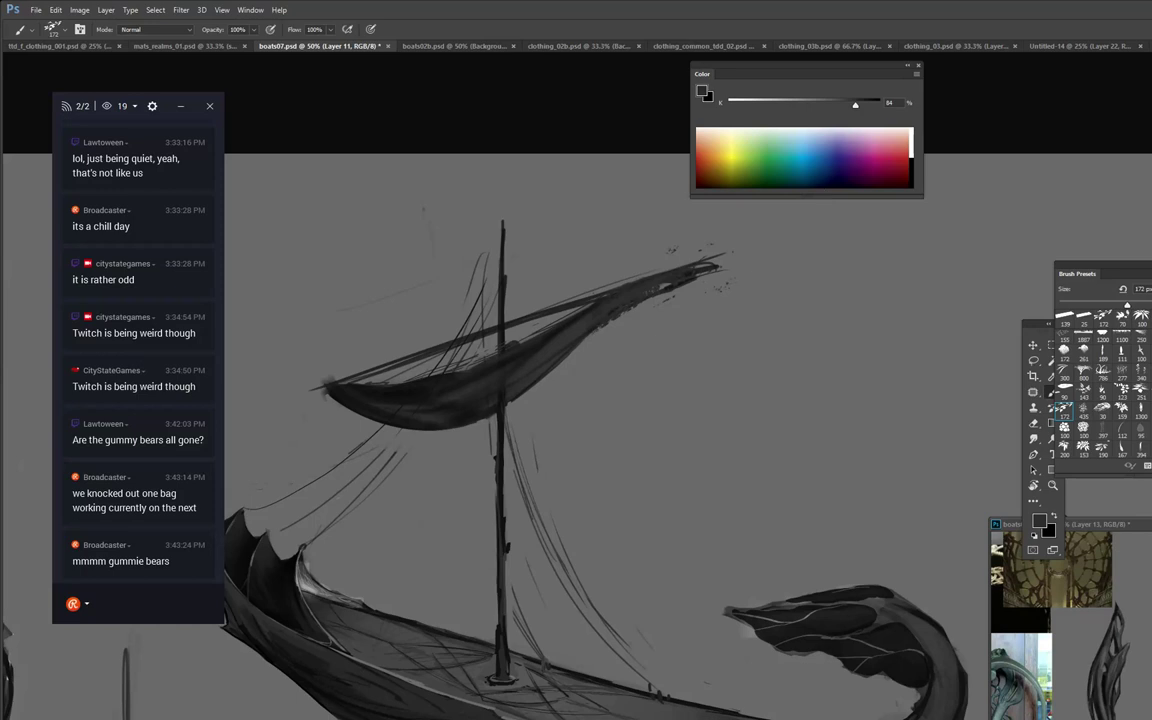
pyautogui.hotkey('shift', ',')
pyautogui.keyDown('alt'); pyautogui.click(677, 288); pyautogui.keyUp('alt')
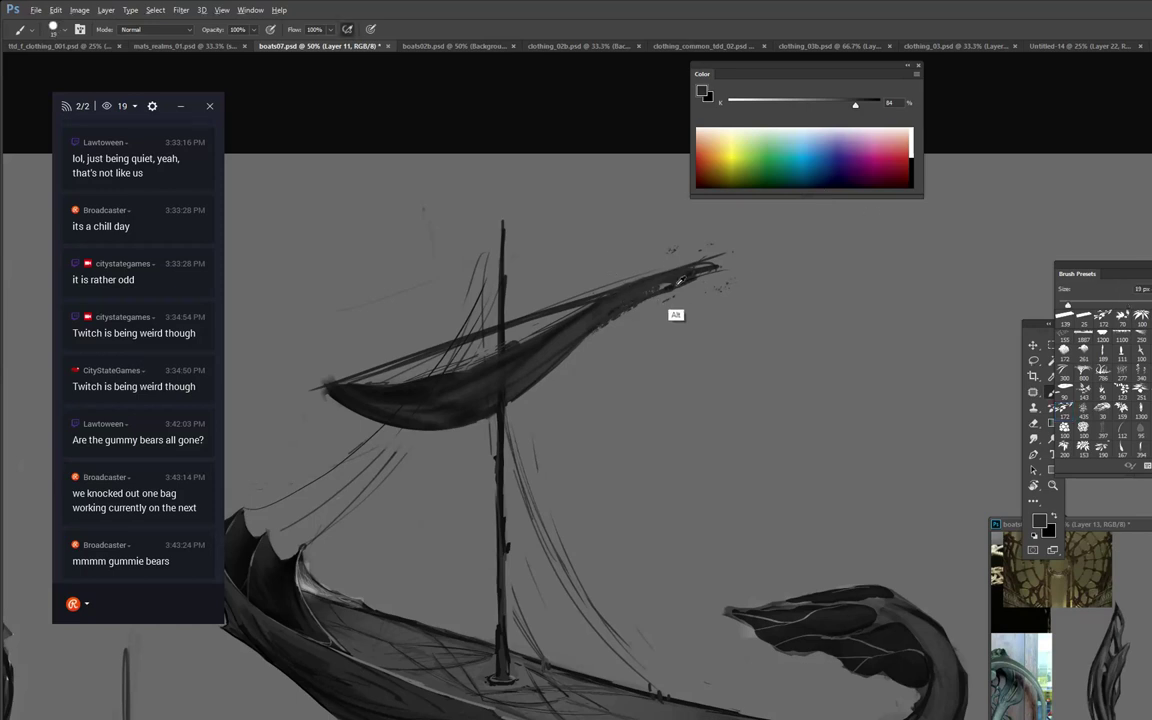
pyautogui.moveTo(642, 296); pyautogui.dragTo(716, 267)
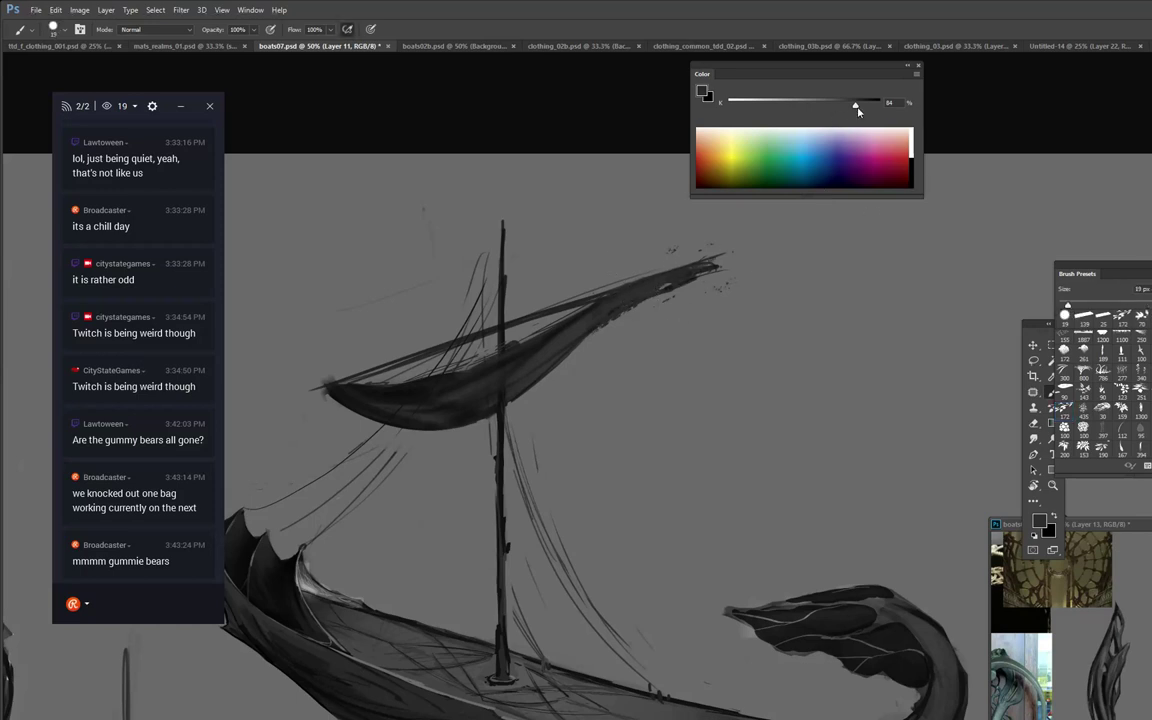
# Darken the sail's rear end in 96% grey and extend the yard as a pointed spar past both ends of the sail.
pyautogui.moveTo(856, 104)
pyautogui.mouseDown()
pyautogui.moveTo(838, 104)
pyautogui.moveTo(872, 104)
pyautogui.mouseUp()
pyautogui.moveTo(577, 273); pyautogui.dragTo(541, 290)
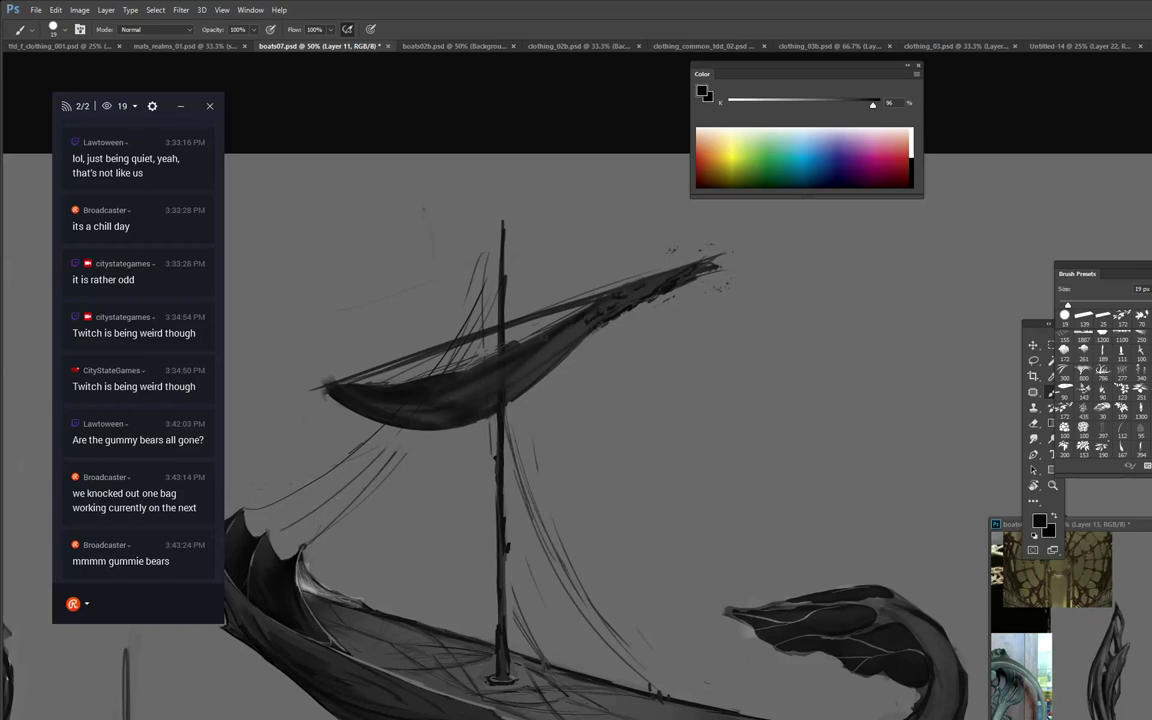
pyautogui.moveTo(517, 284); pyautogui.dragTo(548, 270)
pyautogui.moveTo(655, 283)
pyautogui.mouseDown()
pyautogui.moveTo(642, 290)
pyautogui.moveTo(759, 240)
pyautogui.moveTo(706, 259)
pyautogui.mouseUp()
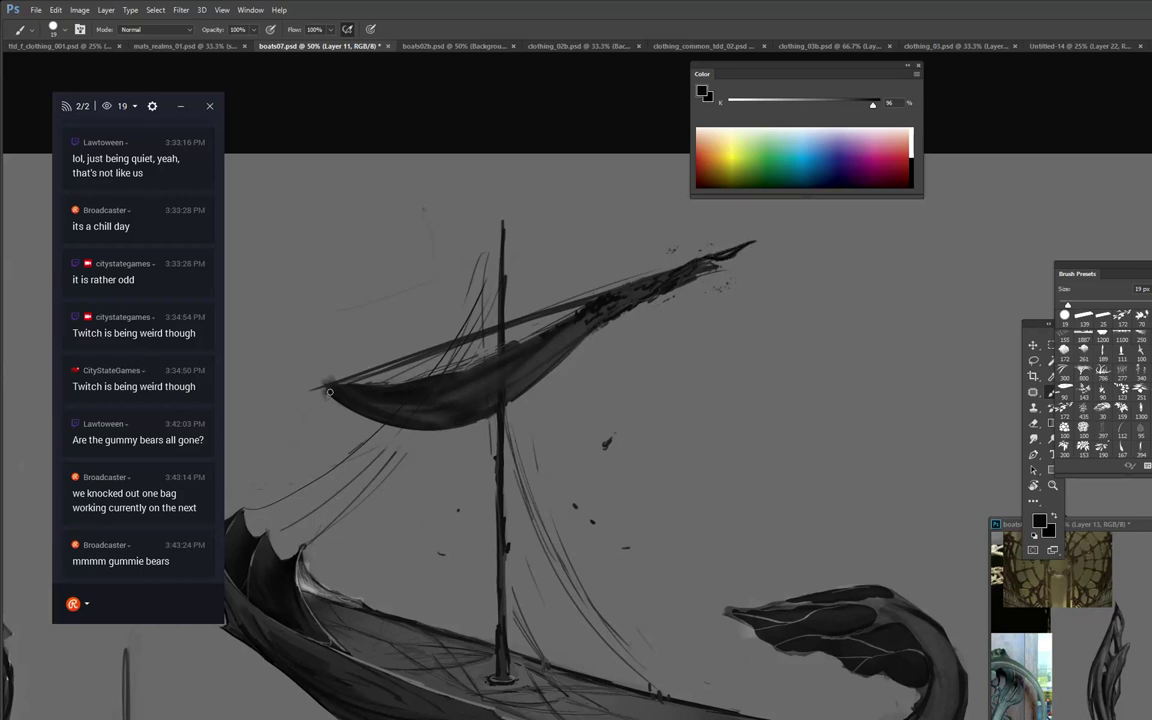
pyautogui.moveTo(330, 392)
pyautogui.mouseDown()
pyautogui.moveTo(273, 404)
pyautogui.moveTo(475, 332)
pyautogui.moveTo(635, 285)
pyautogui.mouseUp()
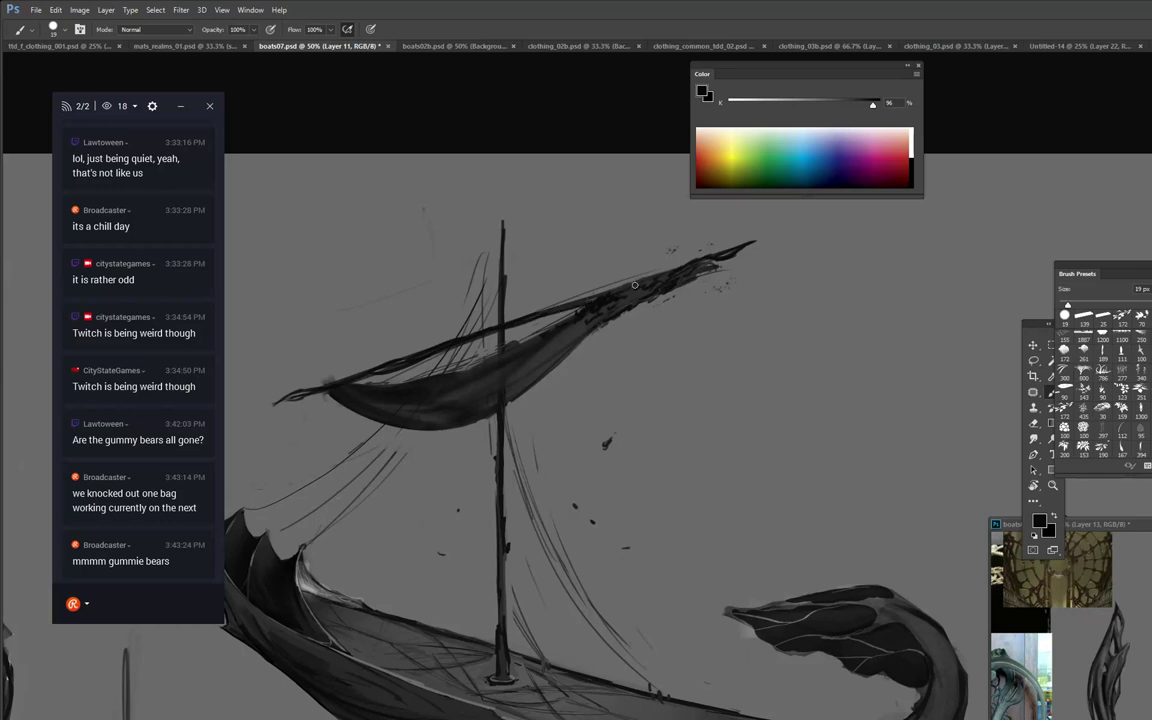
# Reshape the yard where it meets the mast into an angled joint, painting over the old straight line in 62% background grey.
pyautogui.moveTo(505, 346)
pyautogui.mouseDown()
pyautogui.moveTo(476, 337)
pyautogui.moveTo(483, 331)
pyautogui.mouseUp()
pyautogui.hotkey('ctrl', 'z')
pyautogui.keyDown('alt'); pyautogui.click(481, 329); pyautogui.keyUp('alt')
pyautogui.keyDown('alt'); pyautogui.click(507, 334); pyautogui.keyUp('alt')
pyautogui.moveTo(505, 321); pyautogui.dragTo(615, 291)
pyautogui.keyDown('alt'); pyautogui.click(519, 324); pyautogui.keyUp('alt')
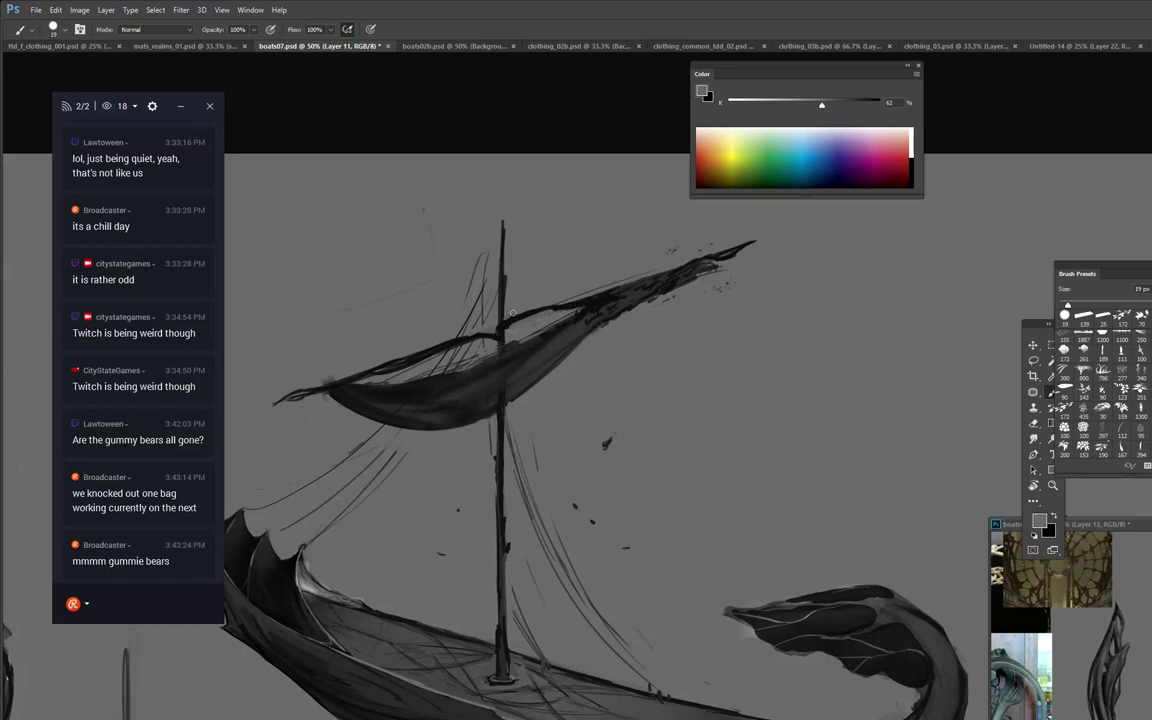
# Draw curved braces in 94% grey branching from the mast to the yard on both sides, with lighter strokes on the front one.
pyautogui.keyDown('alt'); pyautogui.click(502, 404); pyautogui.keyUp('alt')
pyautogui.moveTo(505, 343)
pyautogui.mouseDown()
pyautogui.moveTo(504, 376)
pyautogui.moveTo(509, 332)
pyautogui.moveTo(532, 314)
pyautogui.moveTo(487, 349)
pyautogui.mouseUp()
pyautogui.hotkey('ctrl', 'z')
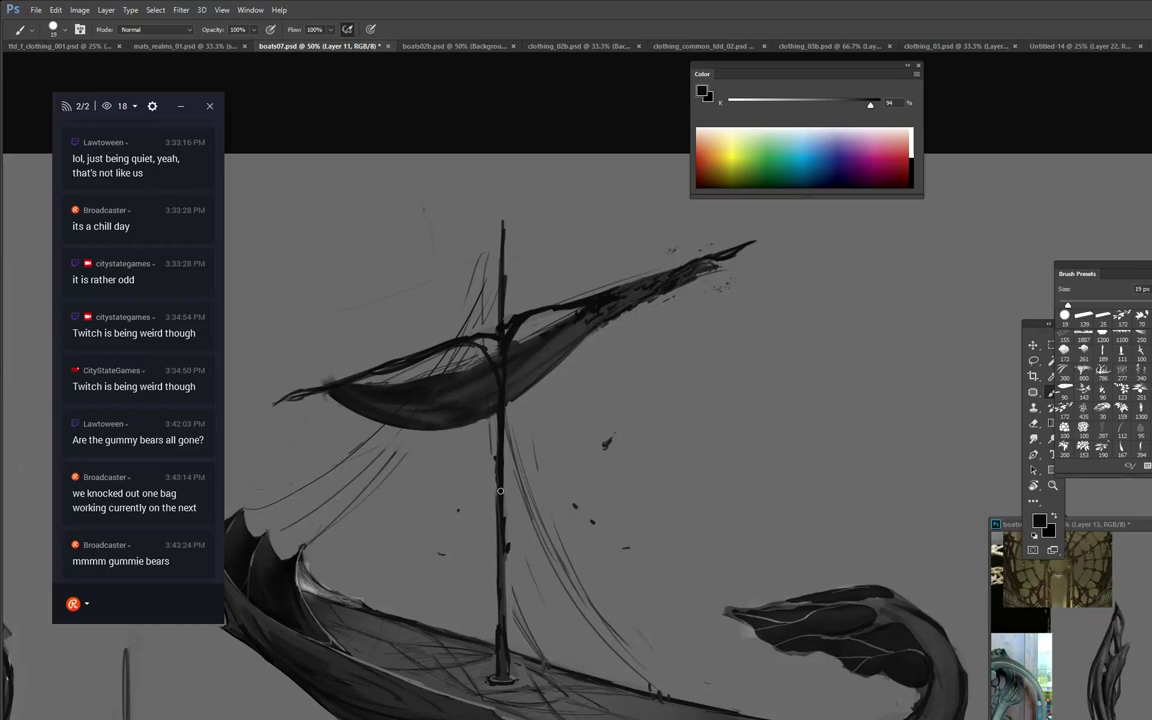
pyautogui.keyDown('alt'); pyautogui.click(531, 306); pyautogui.keyUp('alt')
pyautogui.moveTo(489, 353); pyautogui.dragTo(504, 390)
# Dab 64% grey flecks onto the sail's rear end and 78% grey leaf-like specks along the top of the rear yard.
pyautogui.click(743, 164)
pyautogui.moveTo(851, 105); pyautogui.dragTo(827, 106)
pyautogui.moveTo(589, 316); pyautogui.dragTo(613, 293)
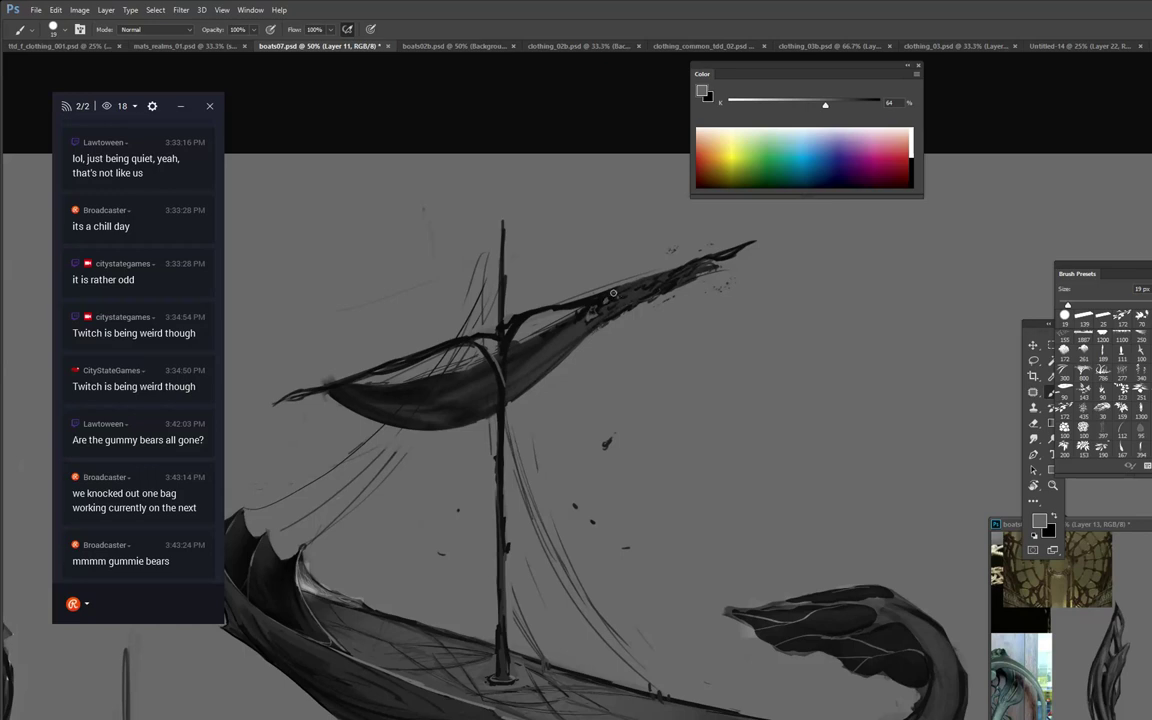
pyautogui.click(786, 106)
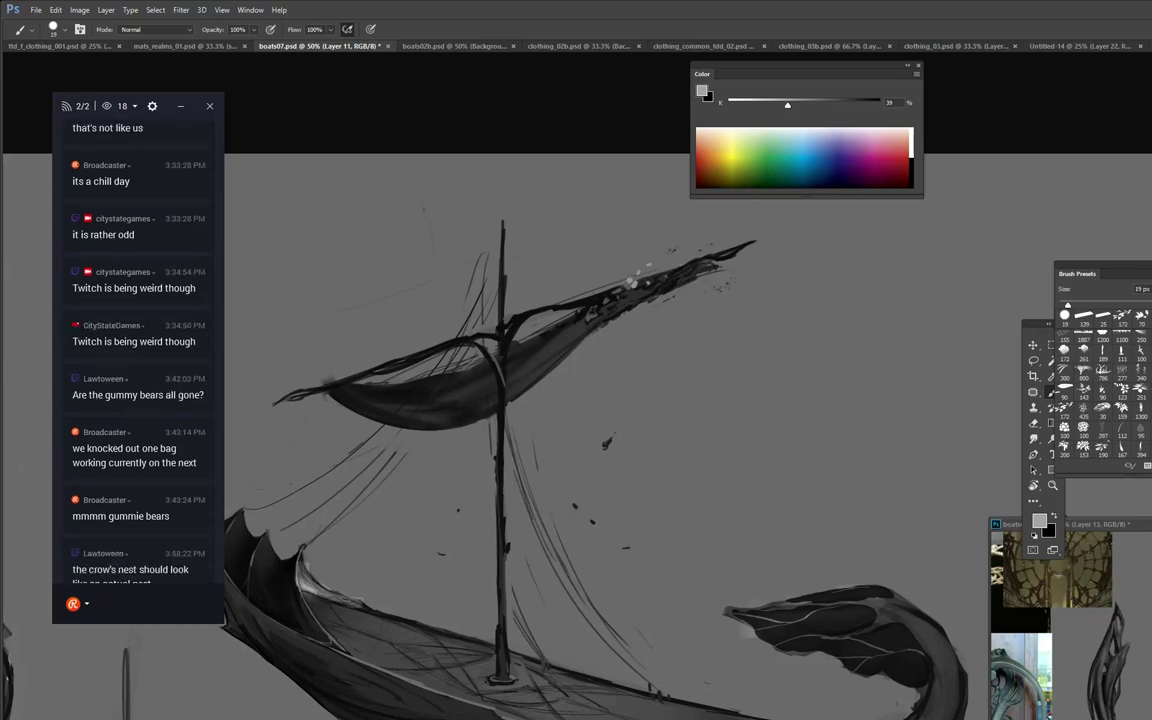
pyautogui.keyDown('alt'); pyautogui.click(629, 287); pyautogui.keyUp('alt')
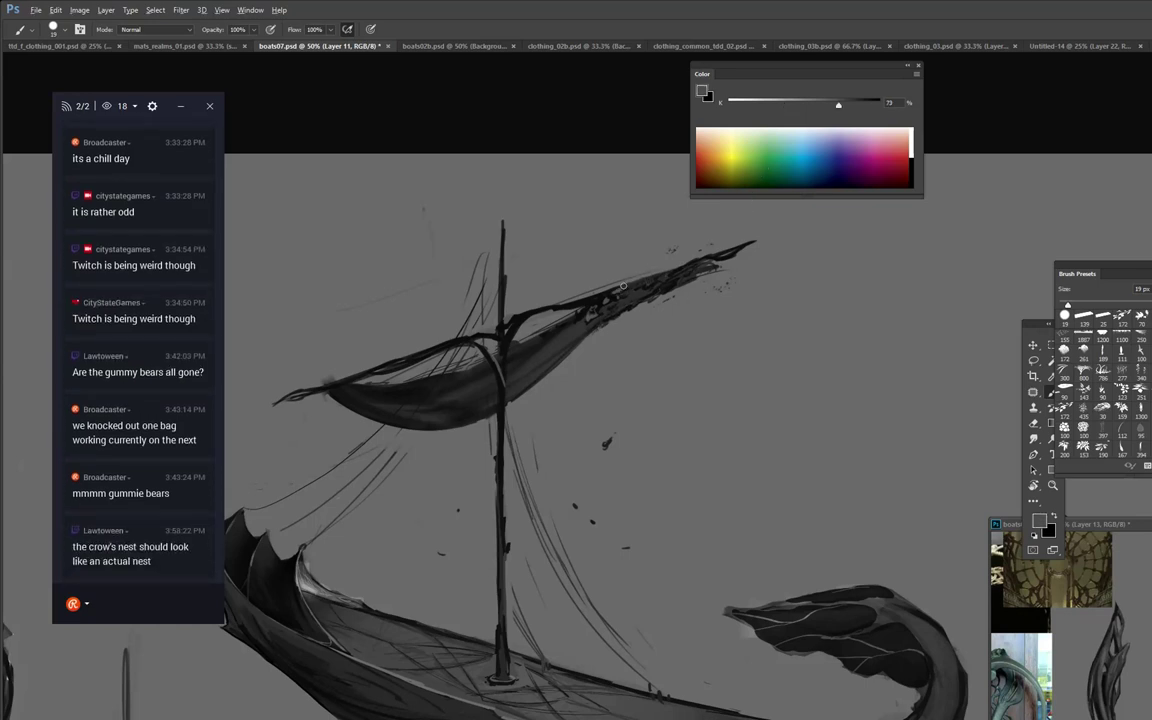
pyautogui.keyDown('alt'); pyautogui.click(630, 287); pyautogui.keyUp('alt')
pyautogui.moveTo(631, 282); pyautogui.dragTo(643, 278)
pyautogui.click(638, 267)
pyautogui.click(645, 265)
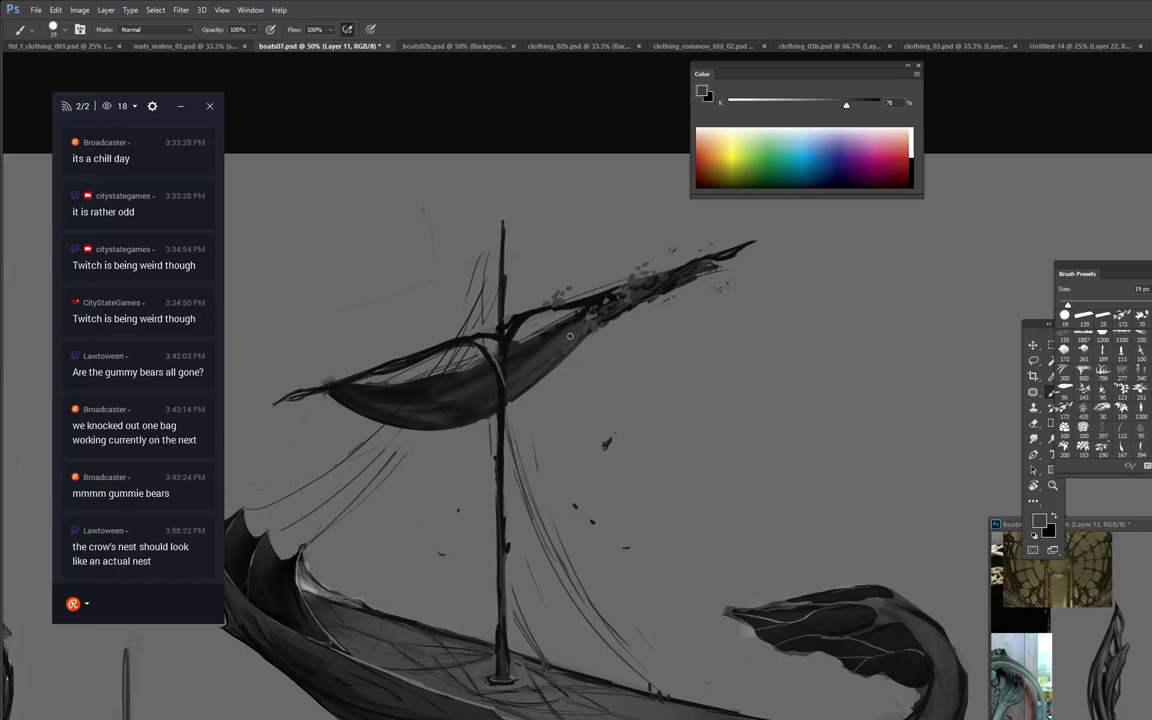
pyautogui.keyDown('alt'); pyautogui.click(562, 328); pyautogui.keyUp('alt')
pyautogui.moveTo(578, 313)
pyautogui.mouseDown()
pyautogui.moveTo(568, 330)
pyautogui.moveTo(590, 312)
pyautogui.mouseUp()
# Reinforce the mast below the yard in 95% grey and draw thin rigging lines running down alongside it to the deck.
pyautogui.keyDown('alt'); pyautogui.click(516, 318); pyautogui.keyUp('alt')
pyautogui.moveTo(503, 294); pyautogui.dragTo(500, 378)
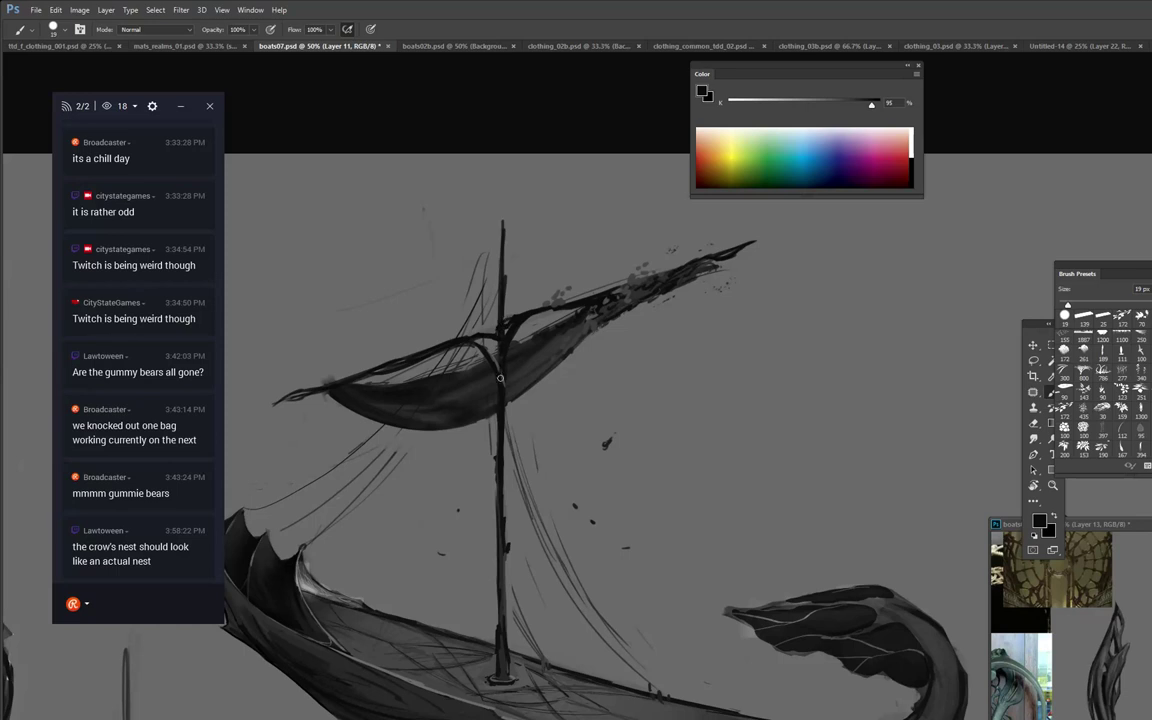
pyautogui.moveTo(506, 446); pyautogui.dragTo(509, 540)
pyautogui.moveTo(496, 483); pyautogui.dragTo(478, 652)
pyautogui.moveTo(498, 510); pyautogui.dragTo(485, 655)
pyautogui.moveTo(496, 572); pyautogui.dragTo(484, 655)
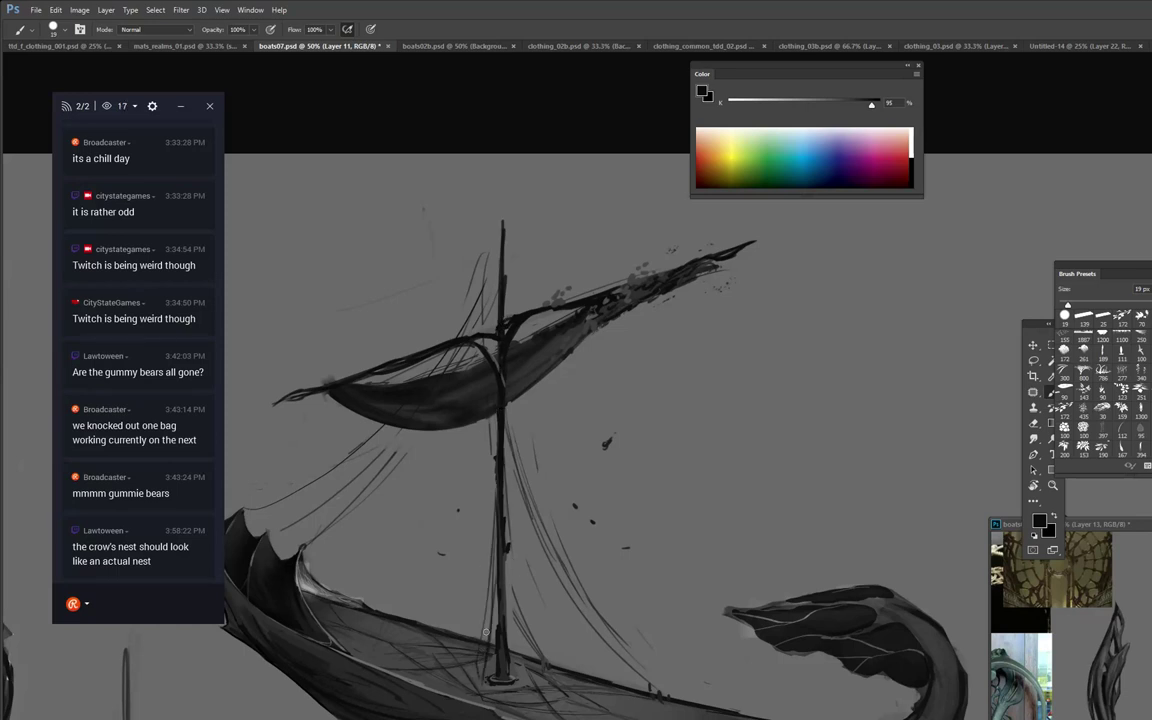
# Paint a small flared crow's nest with a tapered spire at the masthead, adding 76% grey highlights.
pyautogui.moveTo(506, 293); pyautogui.dragTo(500, 272)
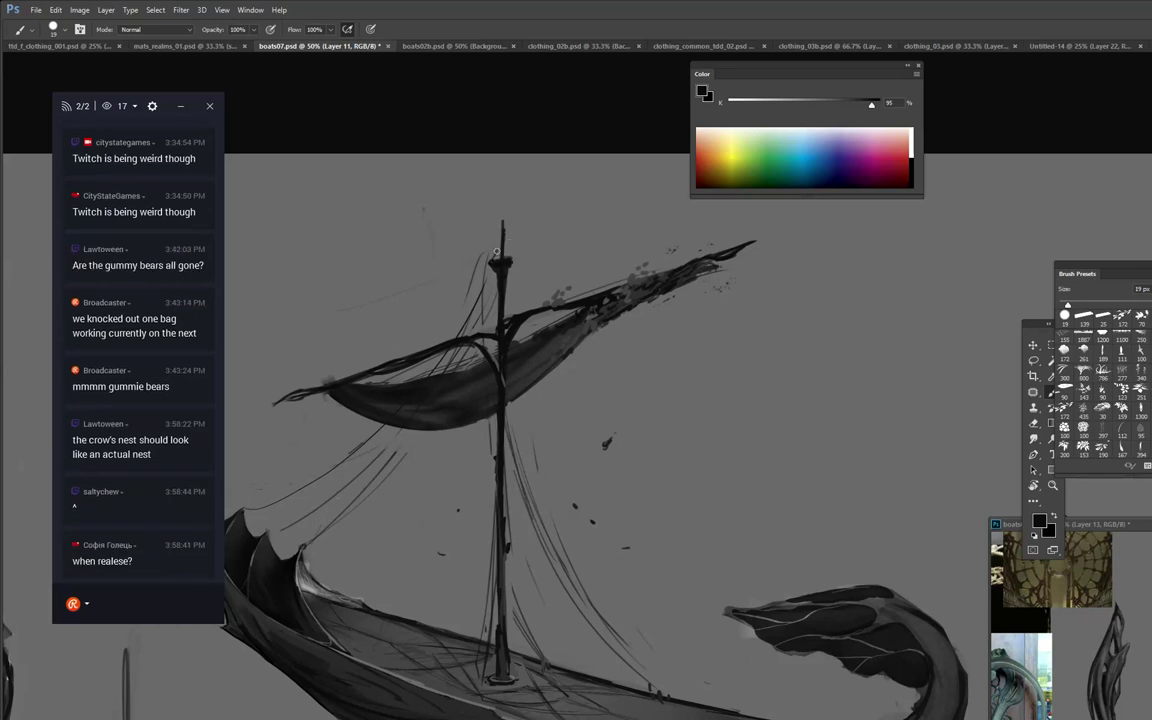
pyautogui.moveTo(495, 259)
pyautogui.mouseDown()
pyautogui.moveTo(503, 219)
pyautogui.moveTo(508, 265)
pyautogui.mouseUp()
pyautogui.click(520, 245)
pyautogui.keyDown('alt'); pyautogui.click(557, 308); pyautogui.keyUp('alt')
pyautogui.keyDown('alt'); pyautogui.click(552, 307); pyautogui.keyUp('alt')
pyautogui.moveTo(503, 252)
pyautogui.mouseDown()
pyautogui.moveTo(502, 342)
pyautogui.moveTo(495, 262)
pyautogui.mouseUp()
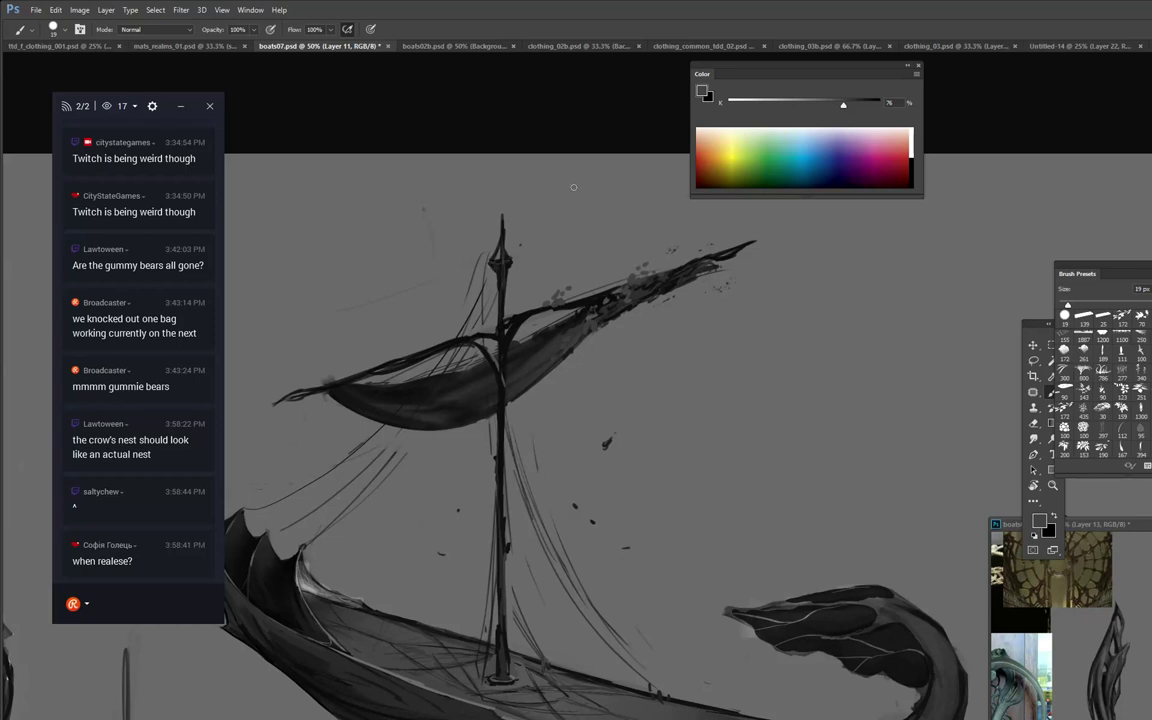
# Roughen the sail's lower rear edge with short ragged dark strokes.
pyautogui.keyDown('alt'); pyautogui.click(629, 315); pyautogui.keyUp('alt')
pyautogui.moveTo(628, 309); pyautogui.dragTo(606, 333)
pyautogui.moveTo(609, 325); pyautogui.dragTo(577, 354)
pyautogui.moveTo(577, 338); pyautogui.dragTo(557, 362)
# Paint 96% grey twigs and specks around the yard's front tip, and scatter lighter leaf flecks over the sail's front end.
pyautogui.keyDown('alt'); pyautogui.click(335, 393); pyautogui.keyUp('alt')
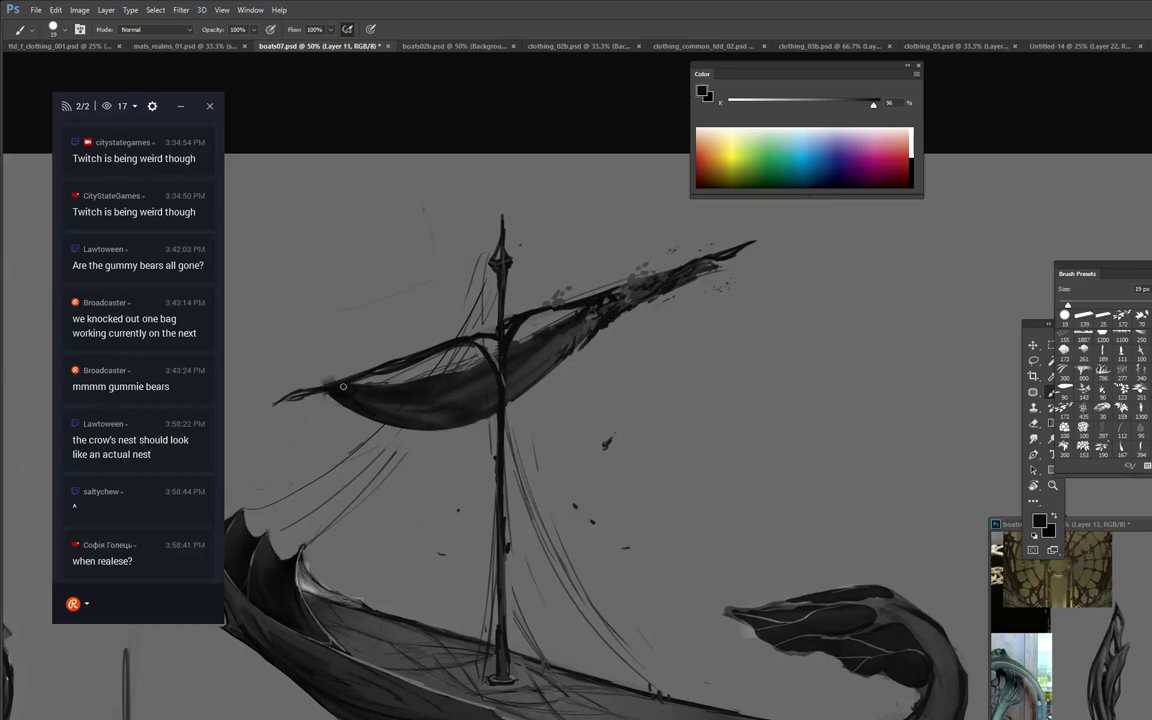
pyautogui.moveTo(335, 387)
pyautogui.mouseDown()
pyautogui.moveTo(310, 380)
pyautogui.moveTo(296, 411)
pyautogui.moveTo(278, 399)
pyautogui.mouseUp()
pyautogui.click(264, 399)
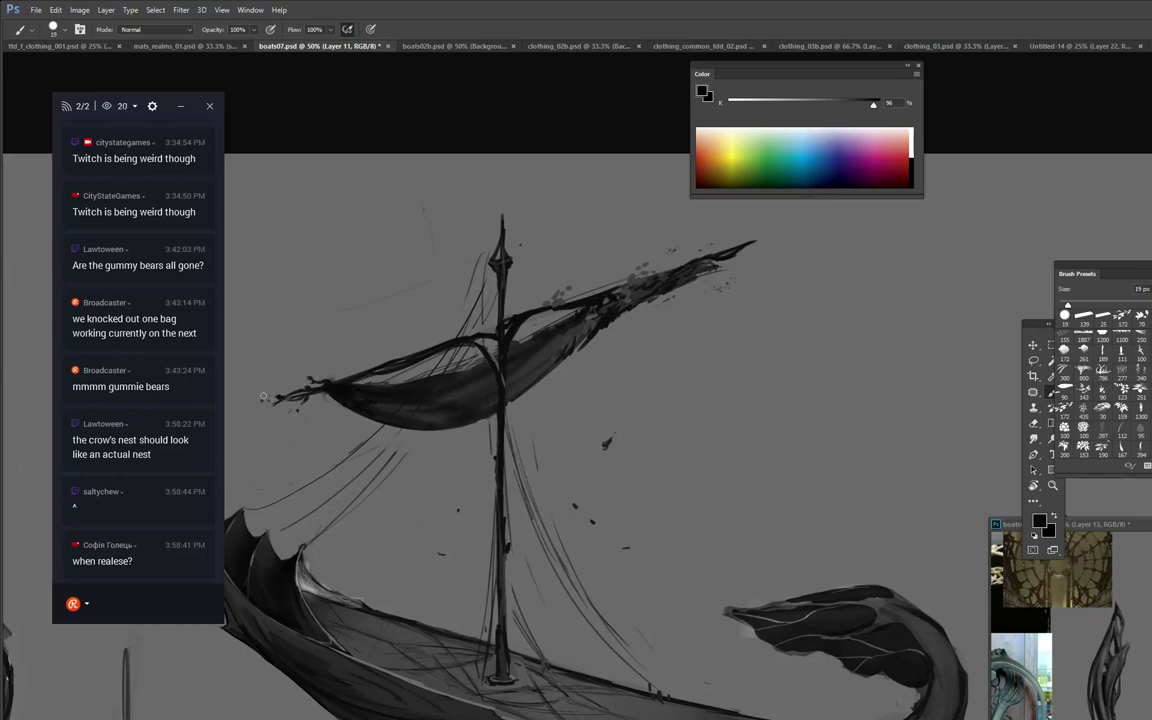
pyautogui.press('alt')
pyautogui.keyDown('alt'); pyautogui.click(567, 294); pyautogui.keyUp('alt')
pyautogui.keyDown('alt'); pyautogui.click(389, 411); pyautogui.keyUp('alt')
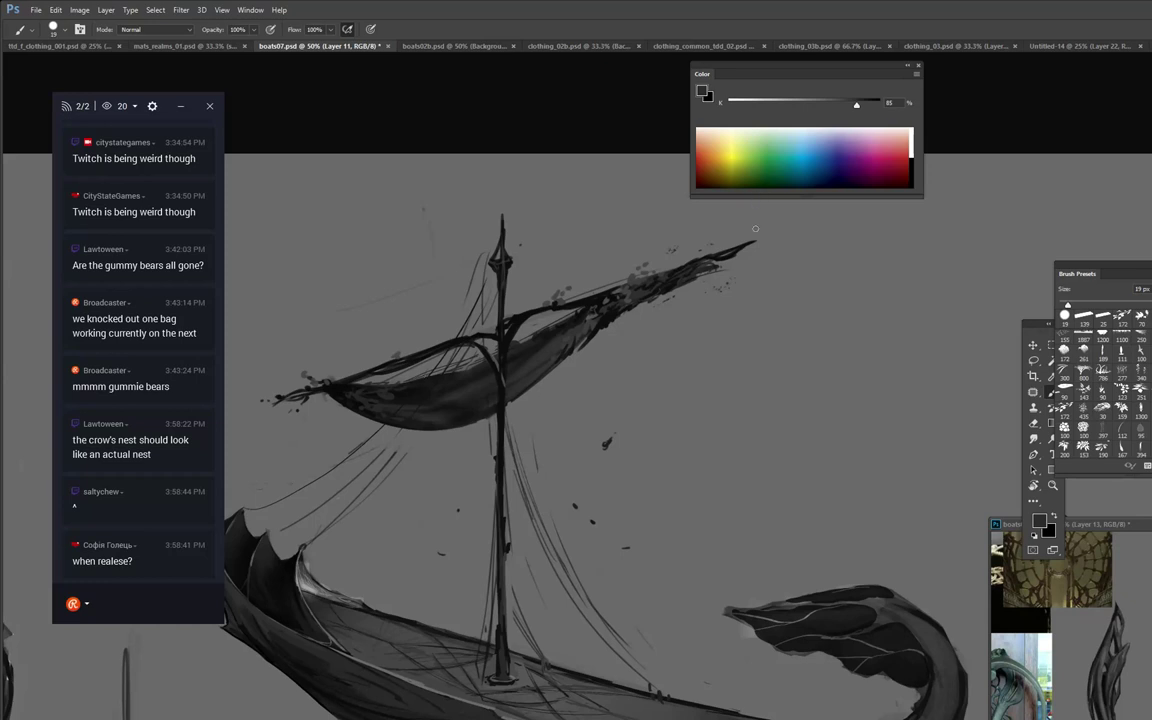
# Paint out the stray specks around the sail's rear tip in 62% background grey with a 94 px round brush.
pyautogui.rightClick(740, 273)
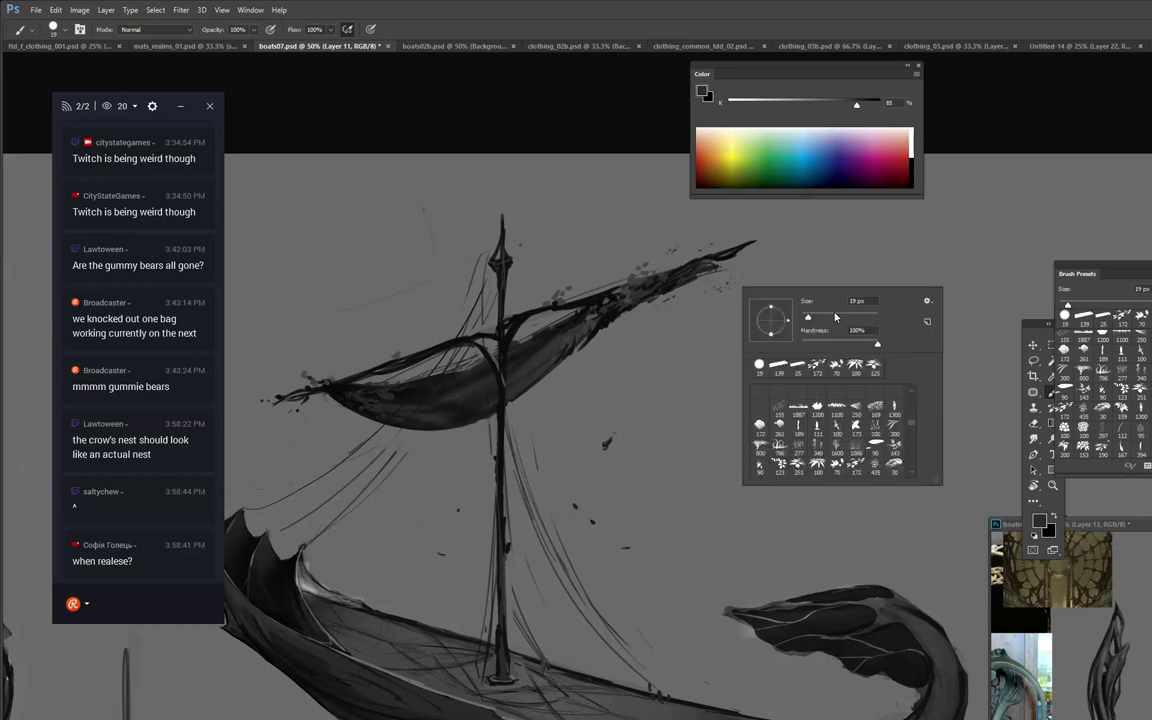
pyautogui.click(836, 316)
pyautogui.click(741, 244)
pyautogui.moveTo(716, 293)
pyautogui.mouseDown()
pyautogui.moveTo(744, 279)
pyautogui.moveTo(733, 324)
pyautogui.moveTo(692, 333)
pyautogui.moveTo(728, 286)
pyautogui.moveTo(656, 322)
pyautogui.mouseUp()
pyautogui.keyDown('alt'); pyautogui.click(764, 276); pyautogui.keyUp('alt')
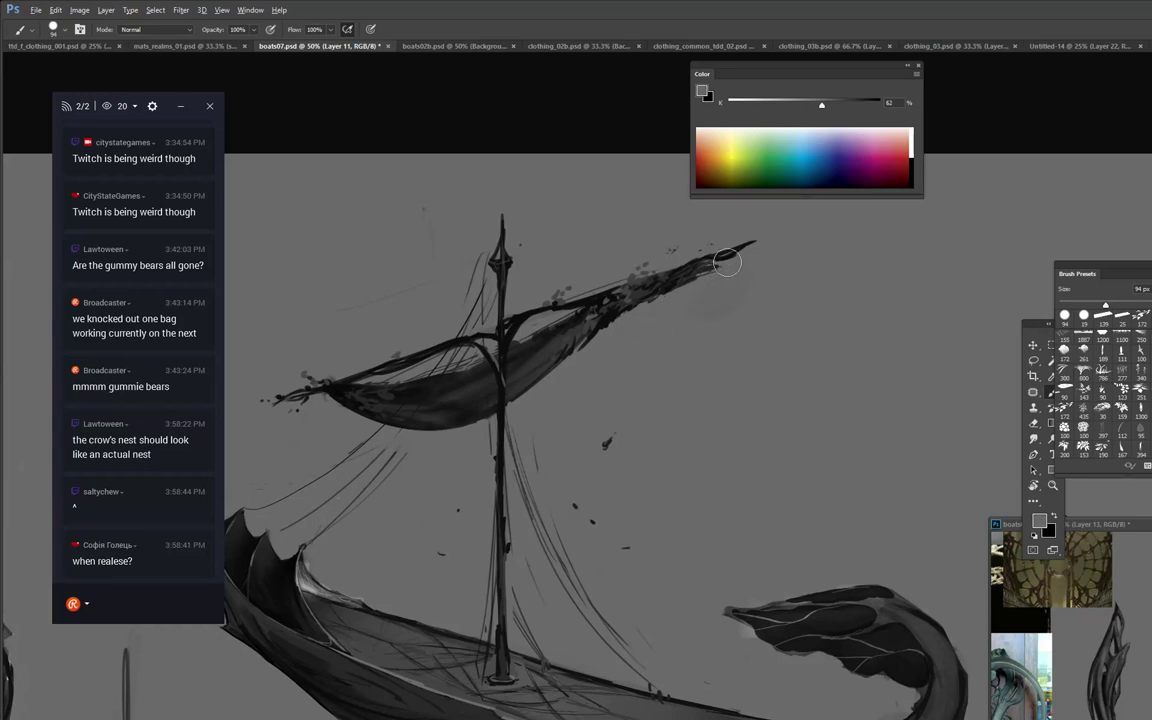
pyautogui.moveTo(676, 245); pyautogui.dragTo(699, 231)
# Try outlining the dark webbed panels of the curled stern fin with the Lasso.
pyautogui.moveTo(884, 296); pyautogui.dragTo(959, 172)
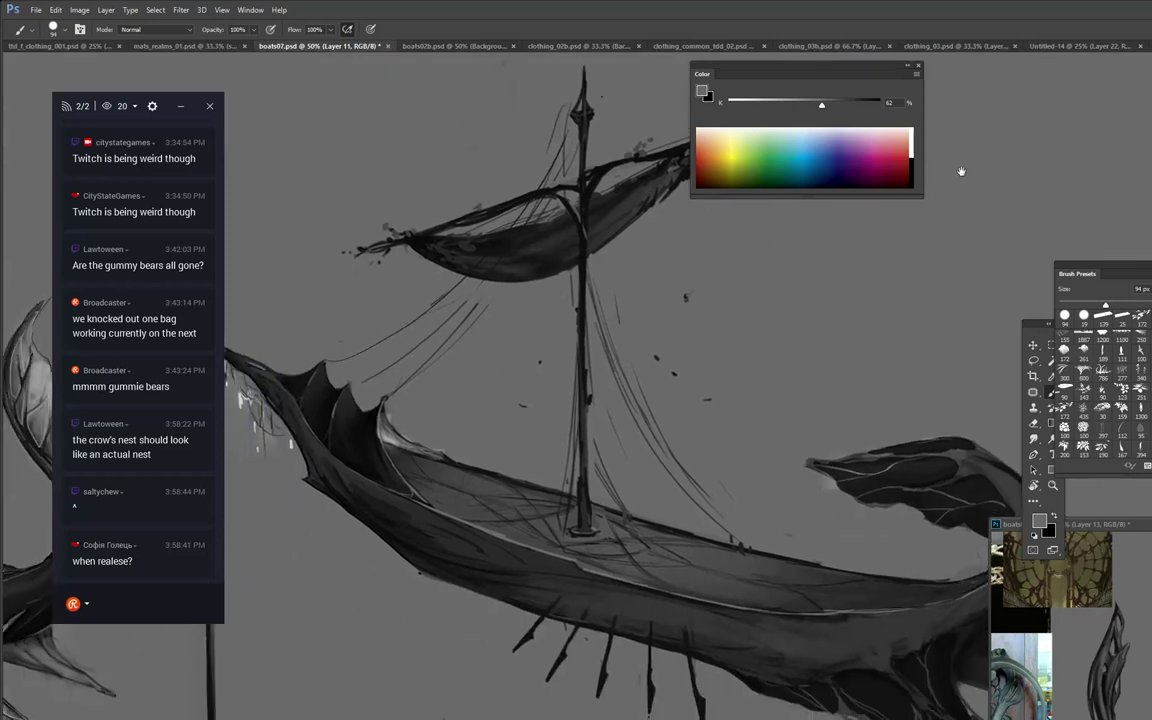
pyautogui.keyDown('alt'); pyautogui.click(872, 291); pyautogui.keyUp('alt')
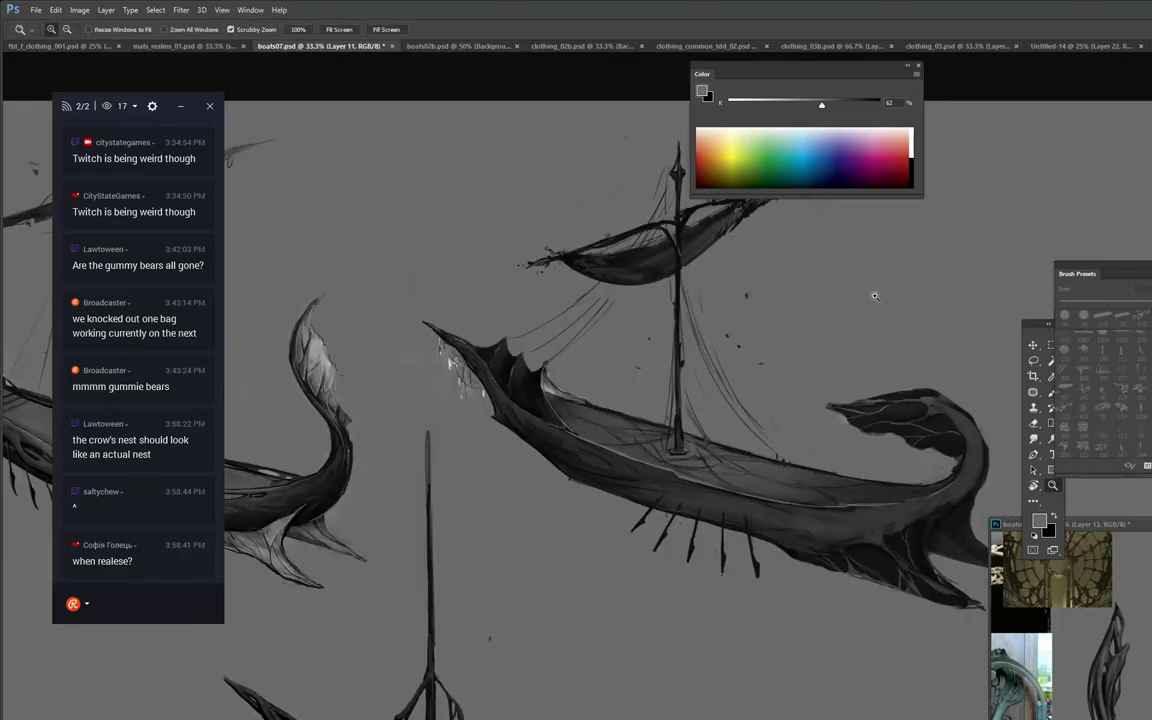
pyautogui.moveTo(908, 296); pyautogui.dragTo(776, 292)
pyautogui.click(814, 318)
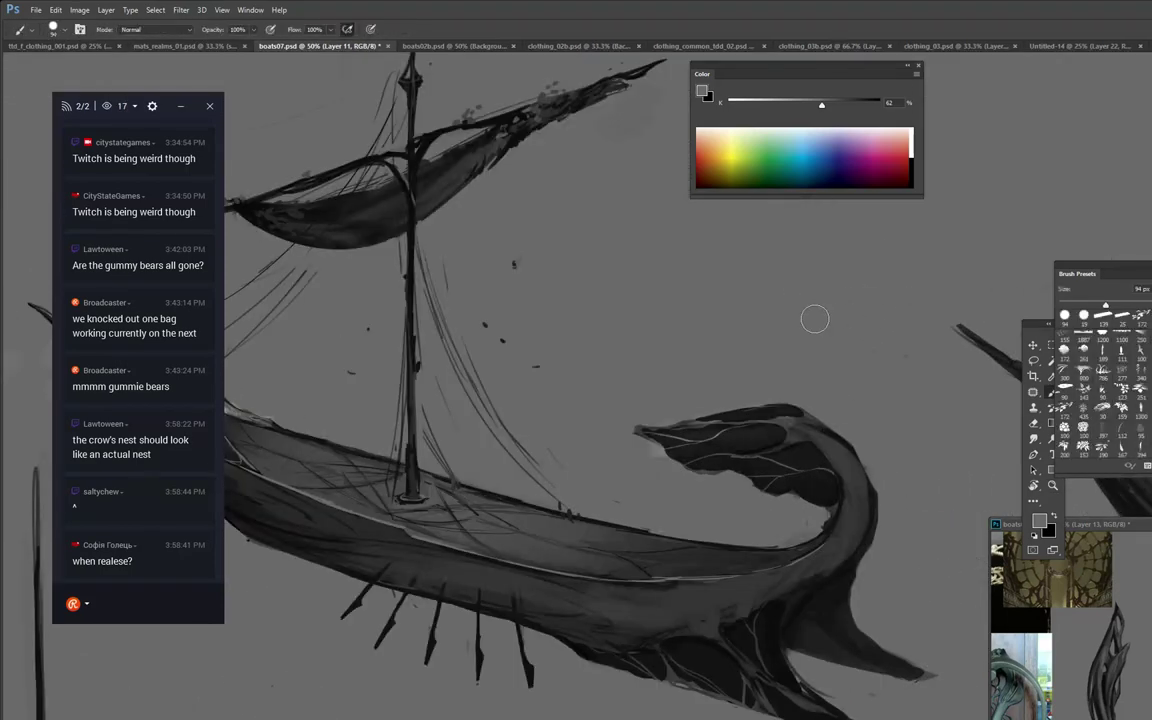
pyautogui.press('l')
pyautogui.moveTo(790, 405)
pyautogui.mouseDown()
pyautogui.moveTo(618, 434)
pyautogui.moveTo(684, 440)
pyautogui.mouseUp()
pyautogui.hotkey('ctrl', 'd')
pyautogui.moveTo(780, 403)
pyautogui.mouseDown()
pyautogui.moveTo(636, 430)
pyautogui.moveTo(691, 474)
pyautogui.moveTo(747, 479)
pyautogui.moveTo(832, 515)
pyautogui.moveTo(820, 551)
pyautogui.moveTo(846, 509)
pyautogui.moveTo(831, 463)
pyautogui.moveTo(805, 445)
pyautogui.moveTo(748, 461)
pyautogui.moveTo(782, 442)
pyautogui.moveTo(758, 431)
pyautogui.moveTo(677, 435)
pyautogui.moveTo(790, 408)
pyautogui.mouseUp()
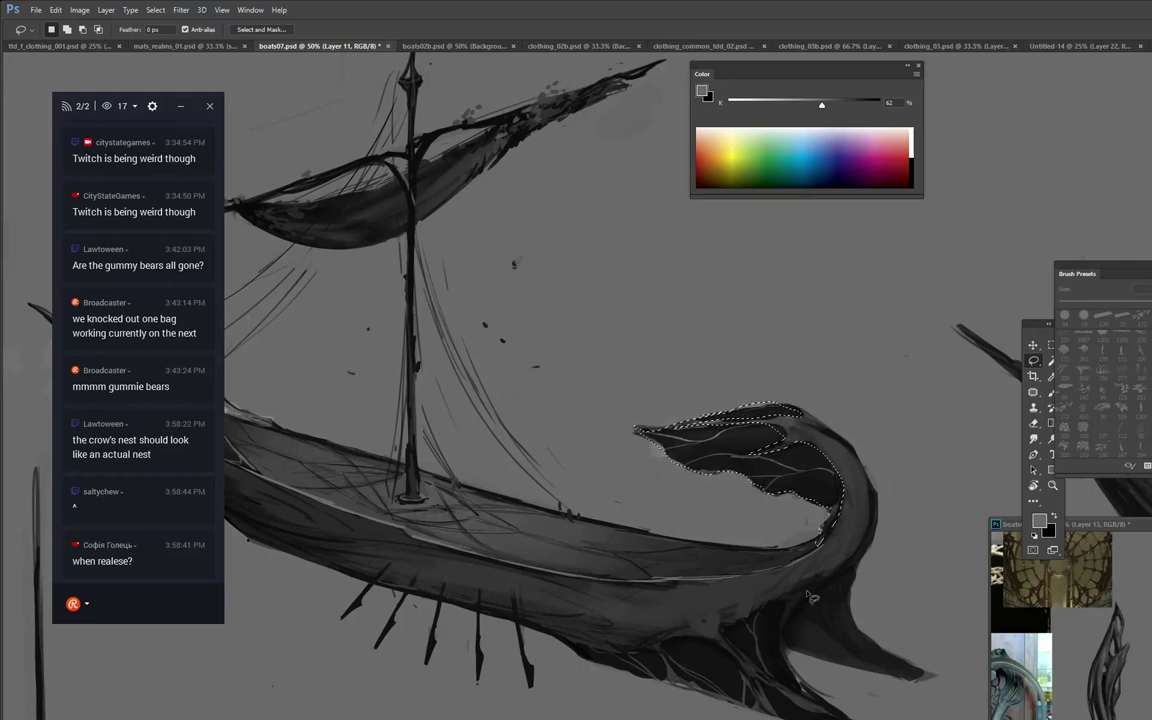
# Try adding the dark panels of the fins below the stern to the lasso selection.
pyautogui.press('shift')
pyautogui.moveTo(826, 582)
pyautogui.mouseDown()
pyautogui.moveTo(795, 673)
pyautogui.moveTo(810, 703)
pyautogui.moveTo(762, 660)
pyautogui.moveTo(758, 621)
pyautogui.moveTo(836, 580)
pyautogui.mouseUp()
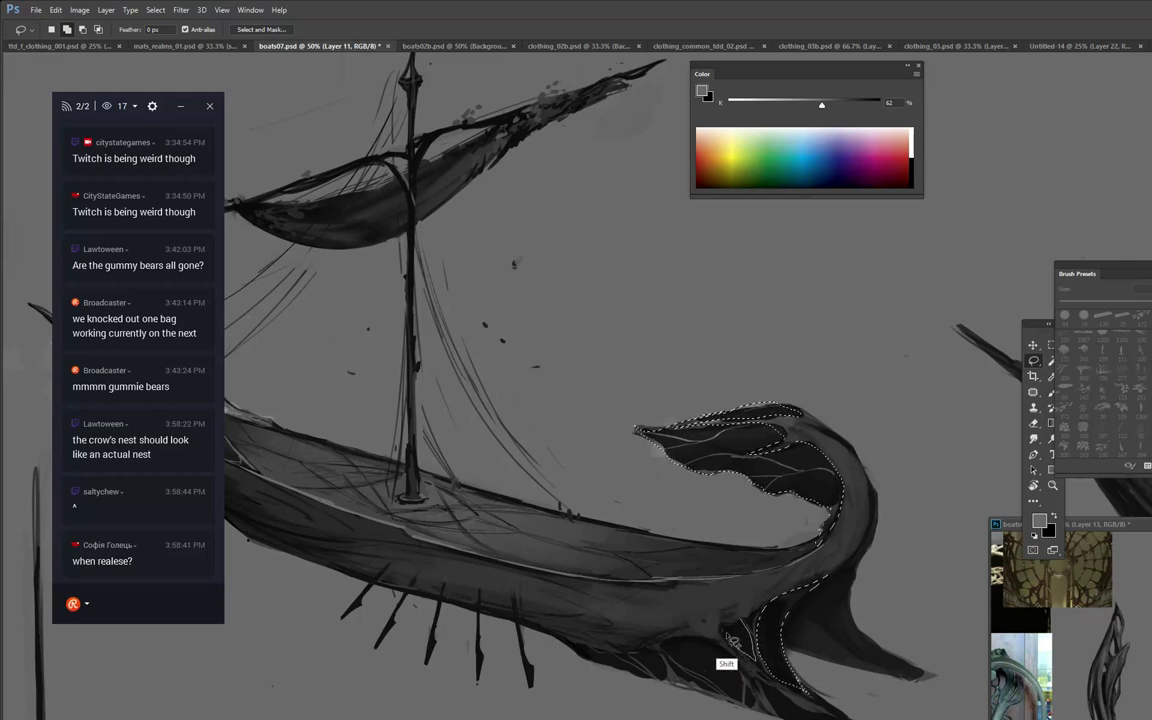
pyautogui.moveTo(740, 630)
pyautogui.mouseDown()
pyautogui.moveTo(659, 663)
pyautogui.moveTo(733, 676)
pyautogui.moveTo(745, 698)
pyautogui.mouseUp()
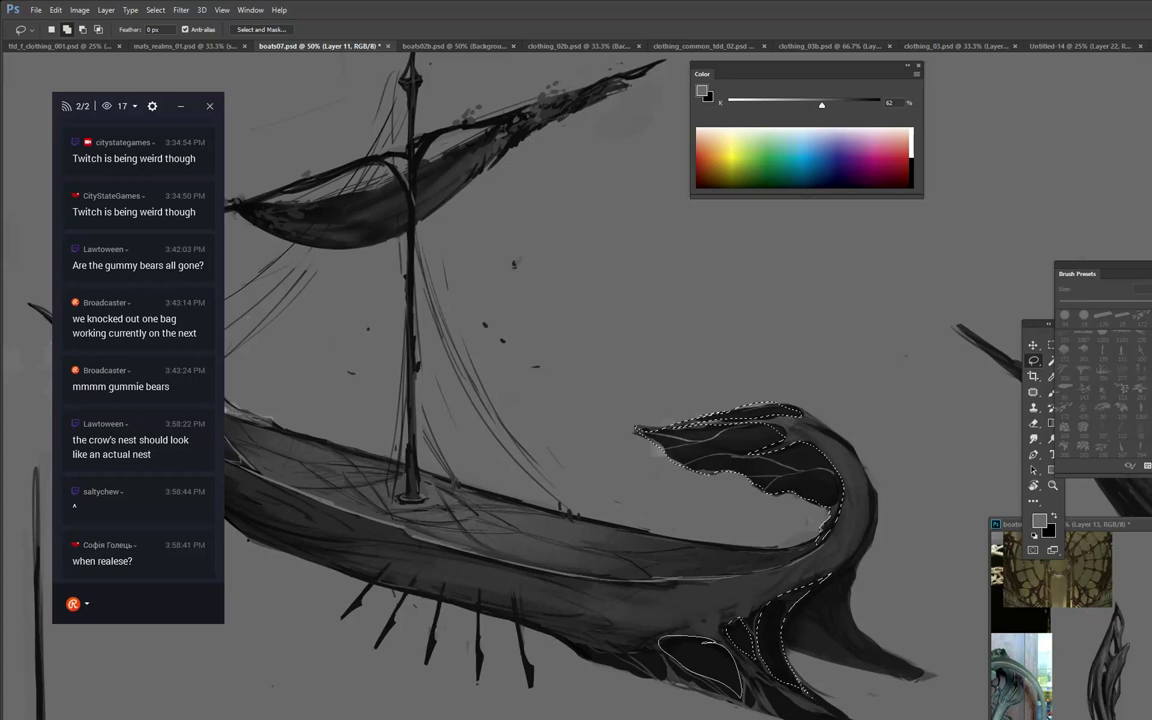
pyautogui.hotkey('ctrl', 'z')
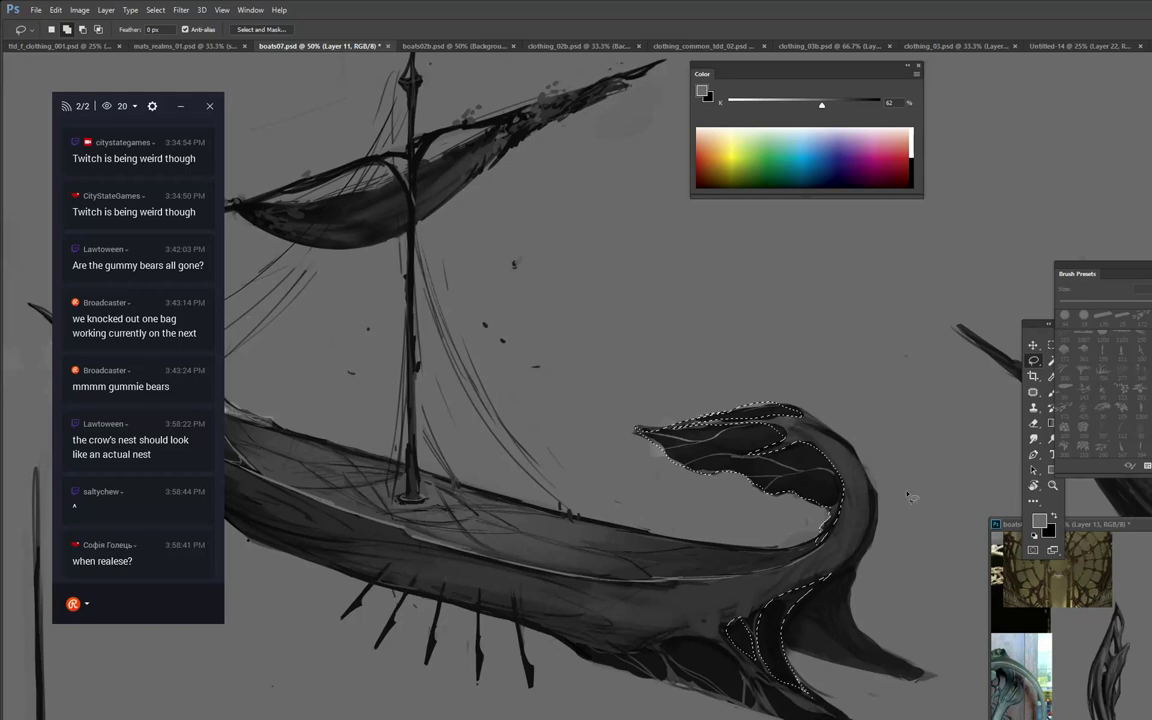
pyautogui.hotkey('ctrl', 'd')
pyautogui.hotkey('ctrl', 'z')
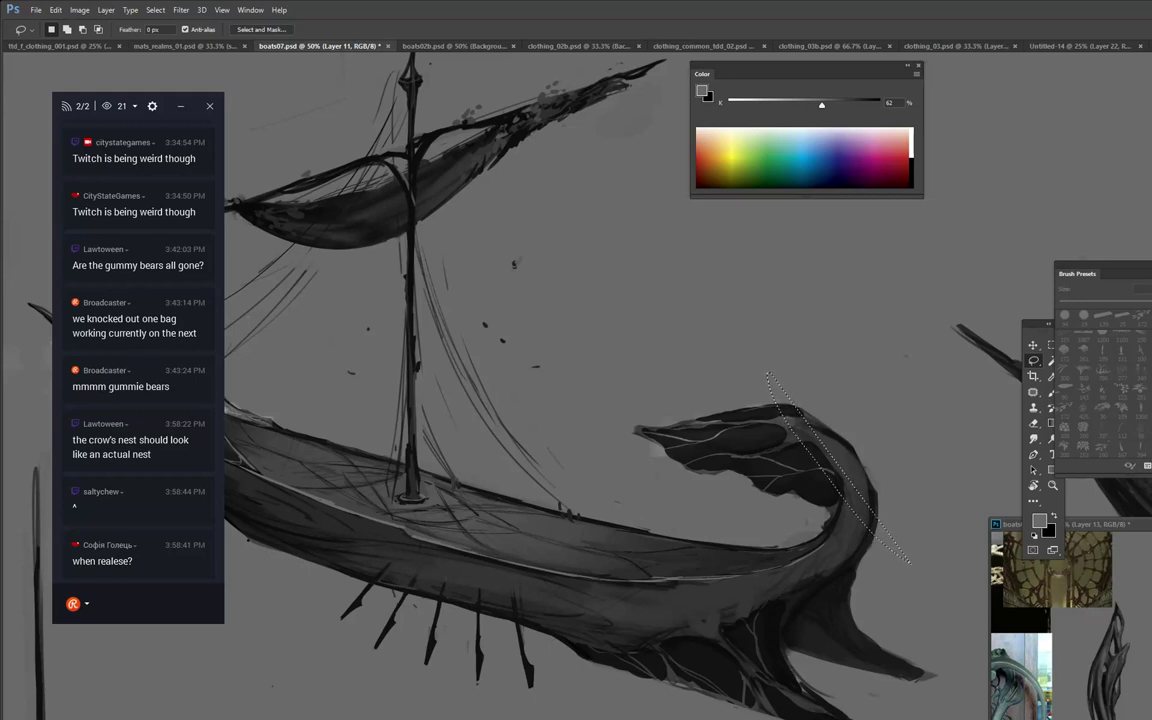
# Clear the lasso selection around the lowest fin panel beneath the stern.
pyautogui.click(155, 606)
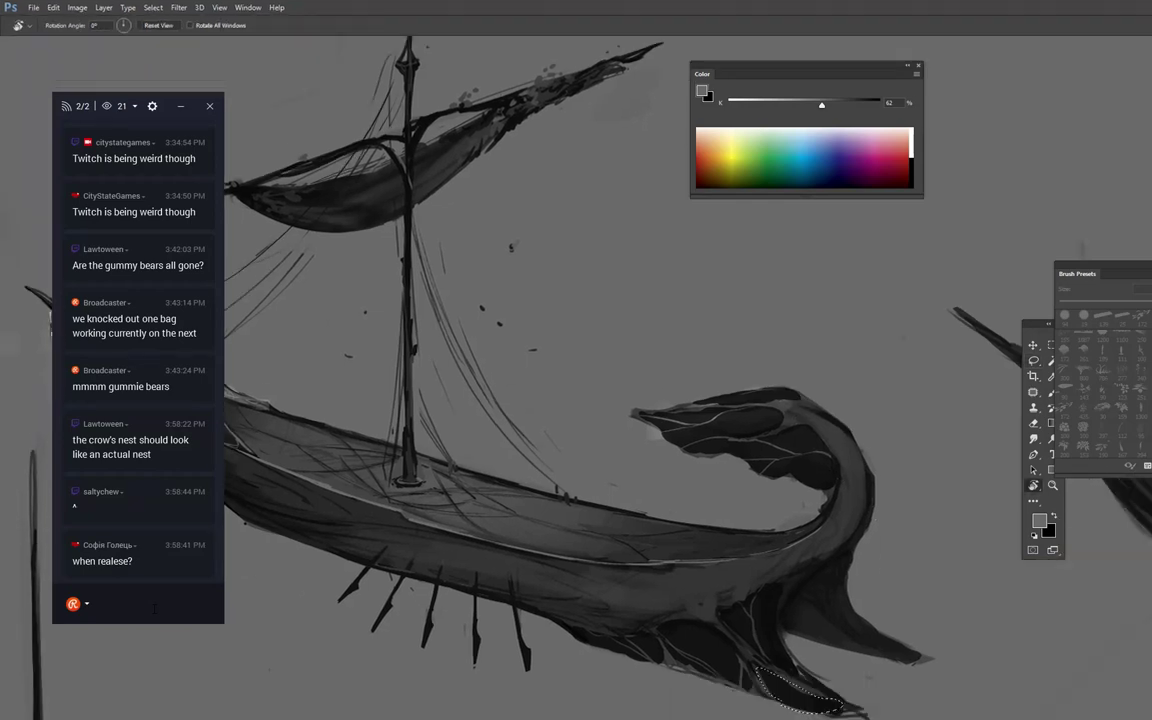
pyautogui.press('f')
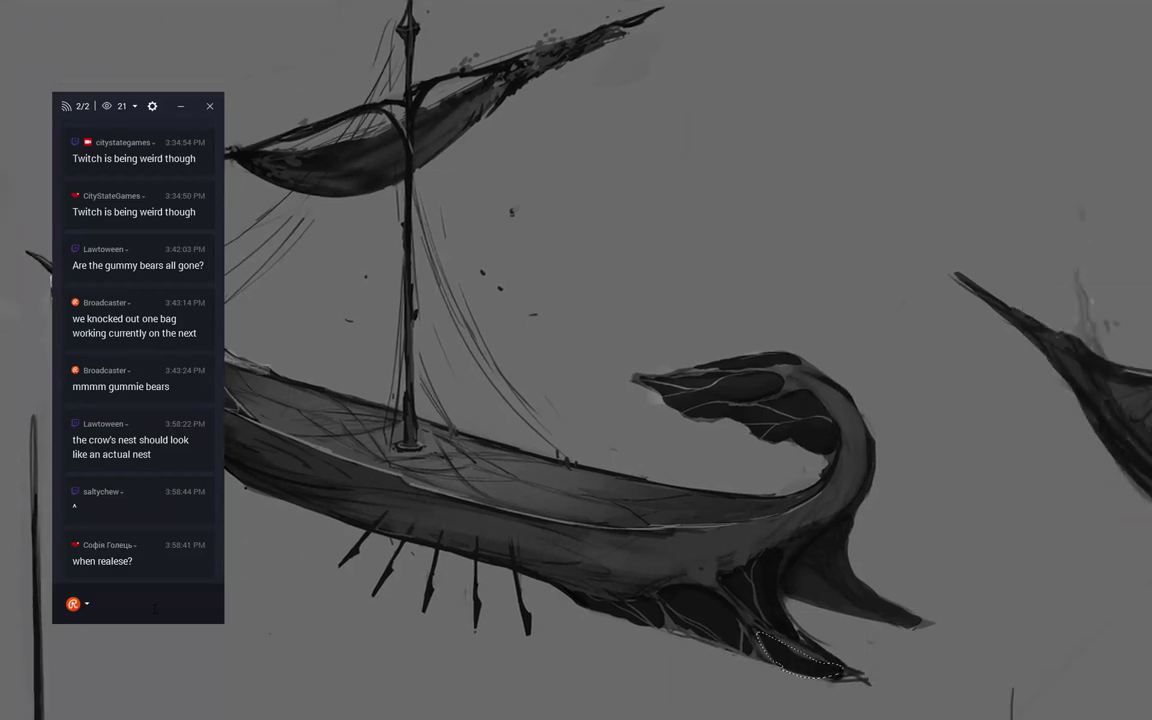
pyautogui.press('f')
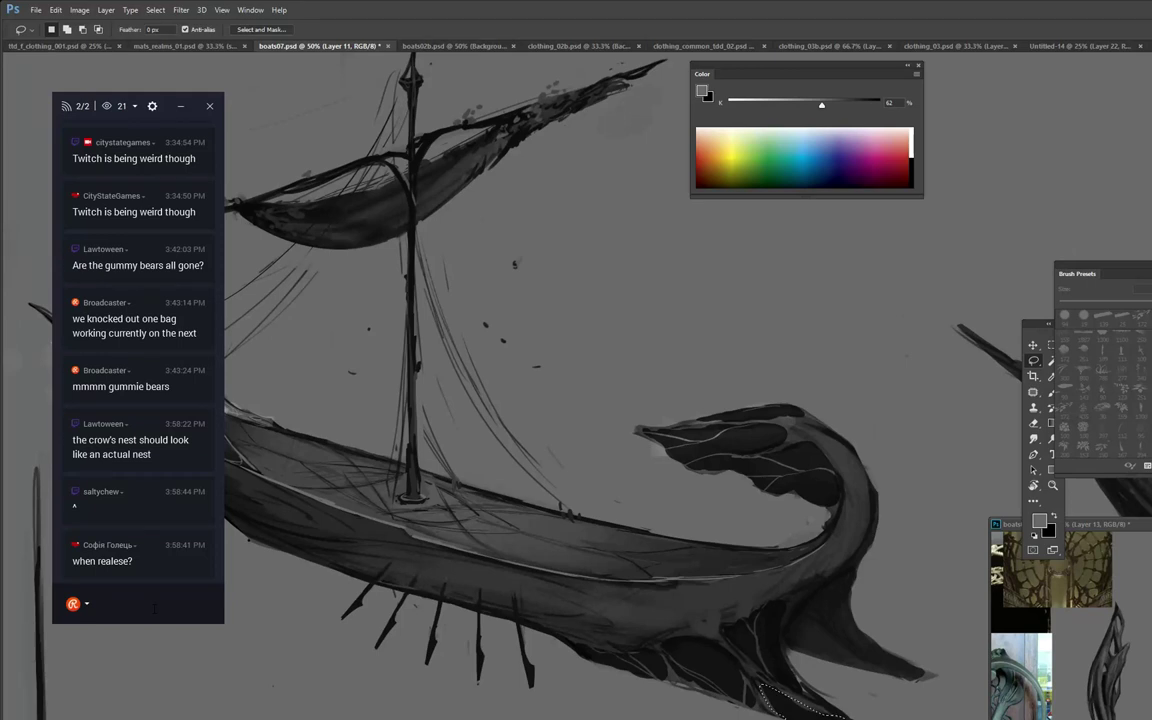
pyautogui.hotkey('ctrl', 'd')
pyautogui.moveTo(411, 511)
pyautogui.mouseDown()
pyautogui.moveTo(851, 544)
pyautogui.moveTo(494, 549)
pyautogui.moveTo(812, 494)
pyautogui.moveTo(815, 447)
pyautogui.moveTo(932, 440)
pyautogui.moveTo(630, 463)
pyautogui.moveTo(651, 455)
pyautogui.mouseUp()
pyautogui.press('z')
pyautogui.keyDown('alt'); pyautogui.click(609, 491); pyautogui.keyUp('alt')
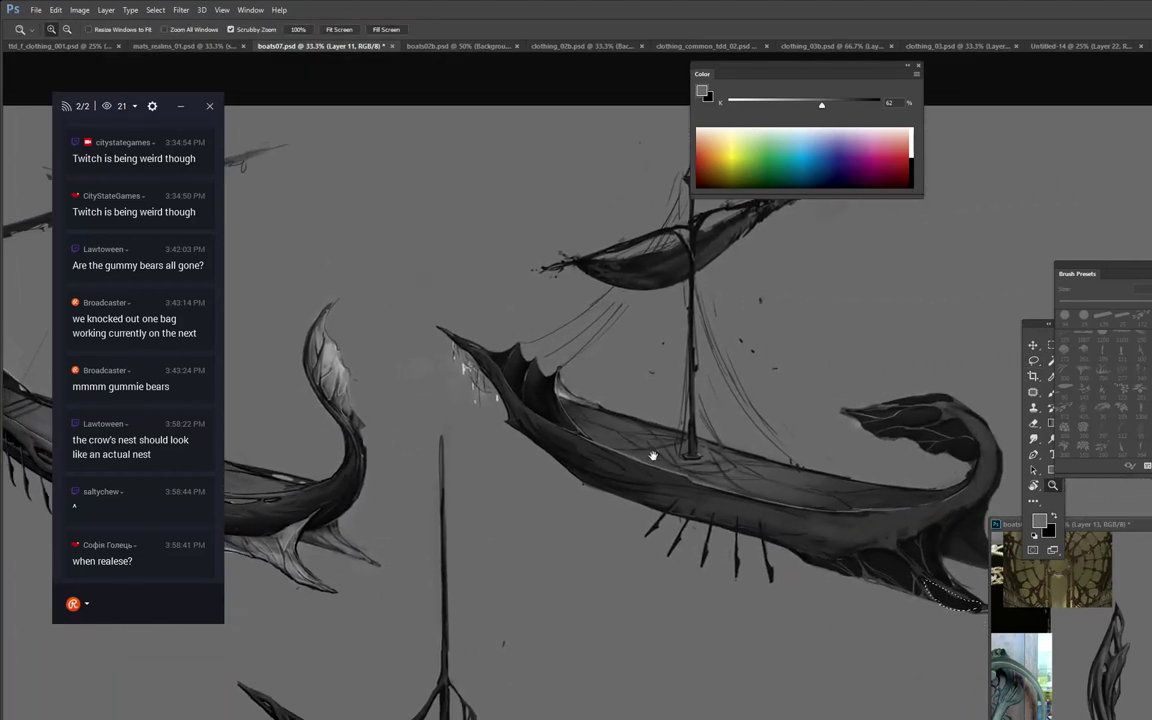
pyautogui.press('l')
# Post the message "refilling coffee really fast" in the stream chat.
pyautogui.click(157, 600)
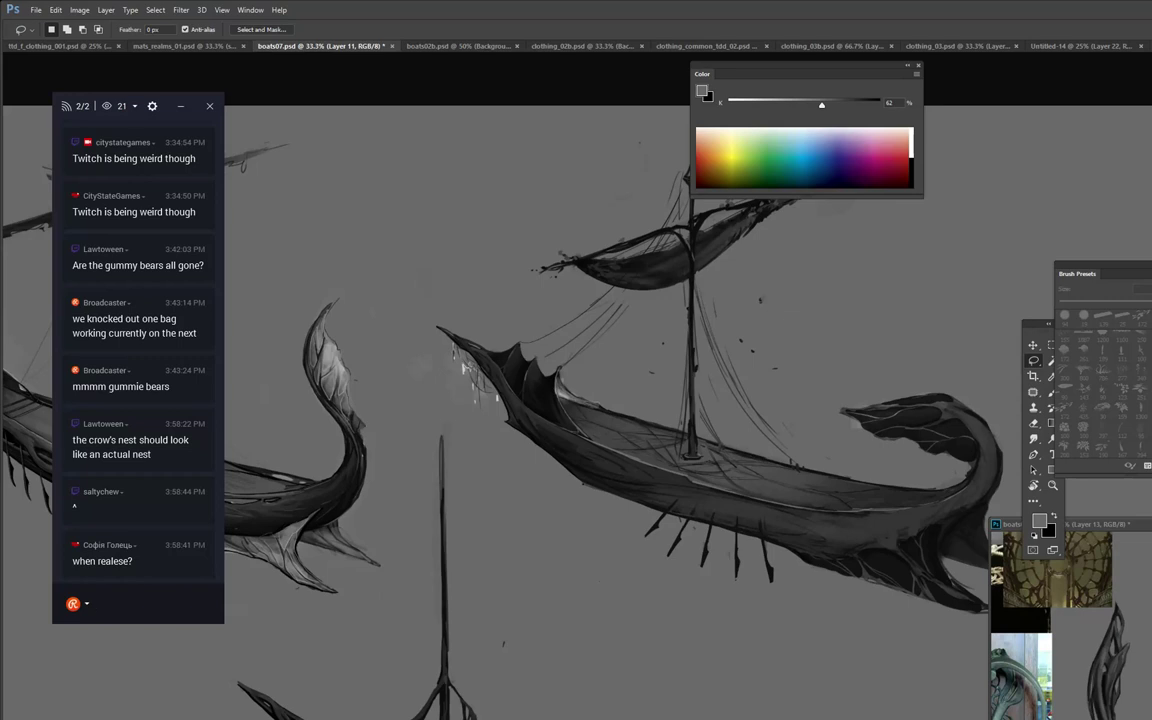
pyautogui.write('re')
pyautogui.press('BackSpace')
pyautogui.press('BackSpace')
pyautogui.write('ref')
pyautogui.press('BackSpace')
pyautogui.press('BackSpace')
pyautogui.write('efilling coffee really fast')
pyautogui.press('Return')
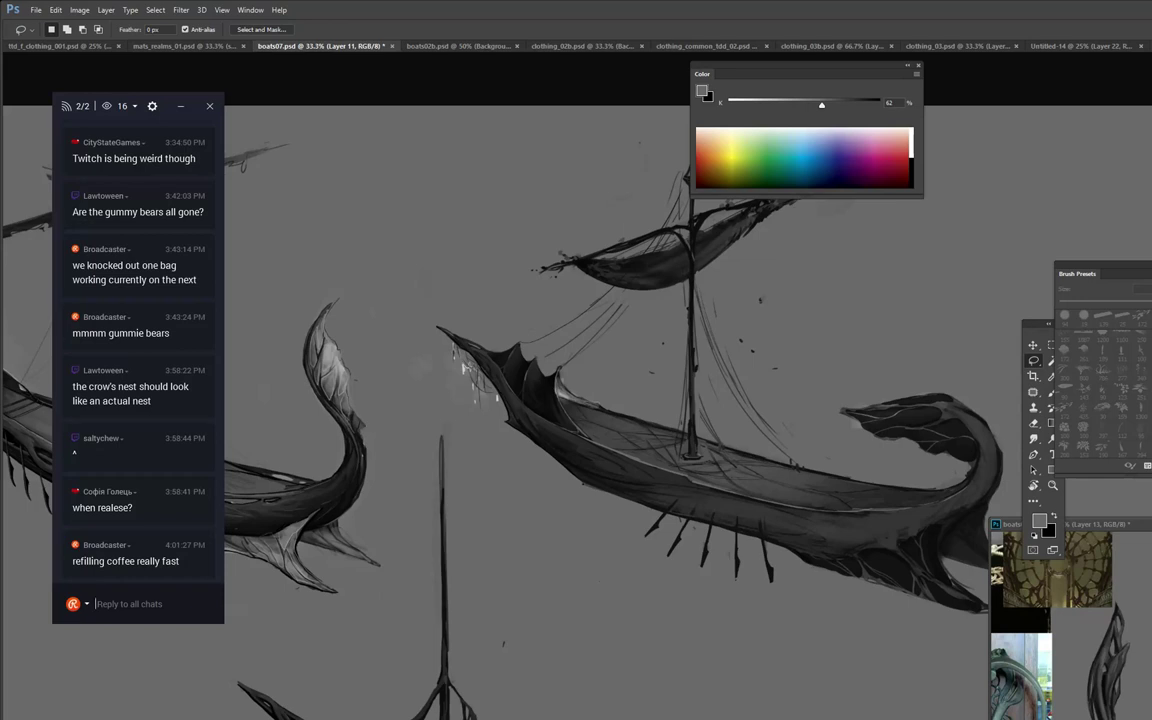
# Post the message "sorry there had wait on the coffe maker to finish" in the stream chat.
pyautogui.click(130, 604)
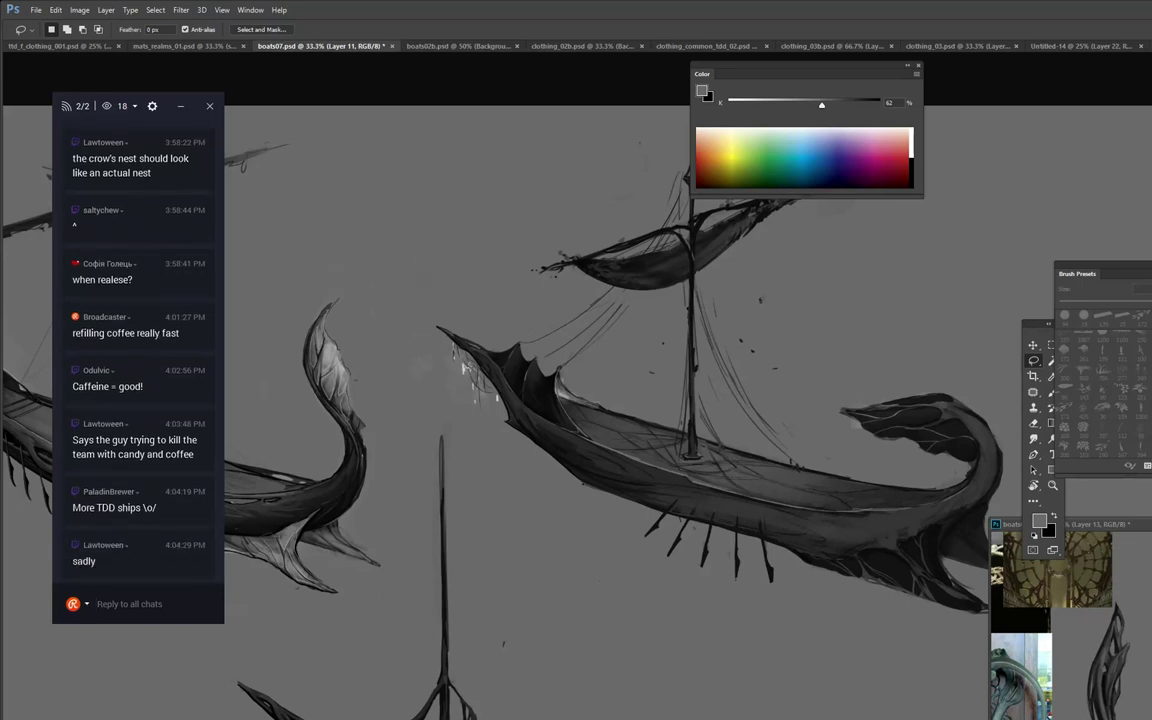
pyautogui.write('sorry there had wait ont')
pyautogui.press('BackSpace')
pyautogui.write('there had wait on the coffe make')
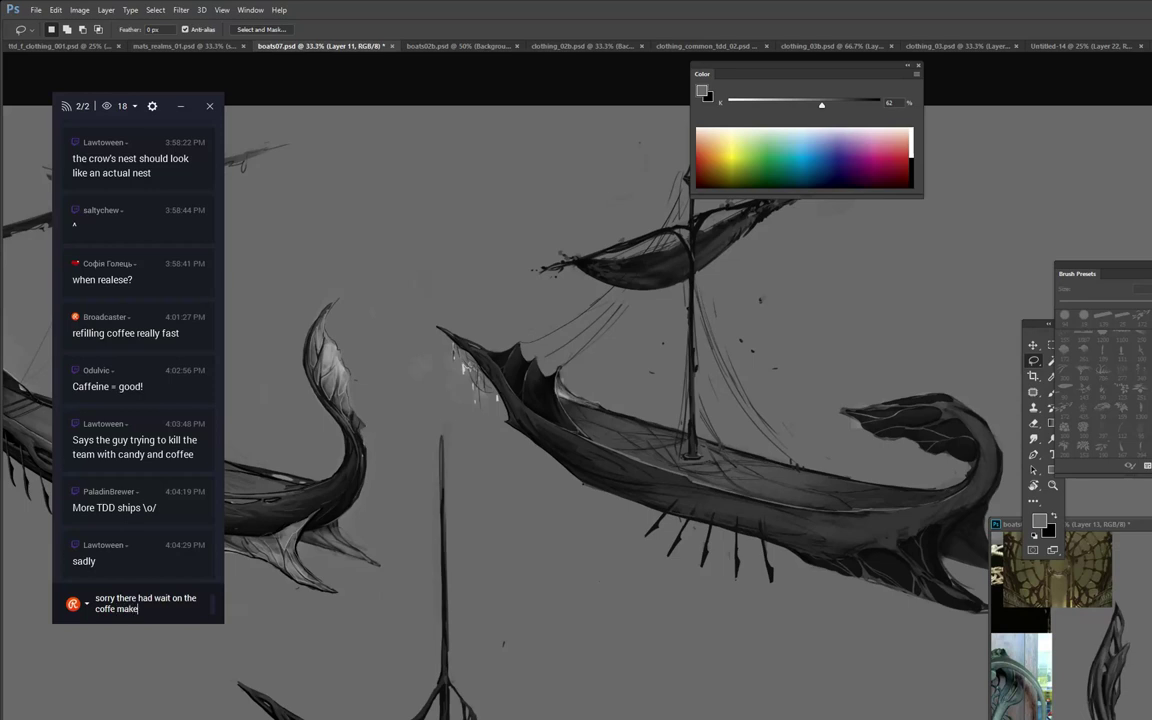
pyautogui.write('r to finish')
pyautogui.press('Return')
# Reply in the stream chat with "trush me ships are not my jazz lol".
pyautogui.write('tru')
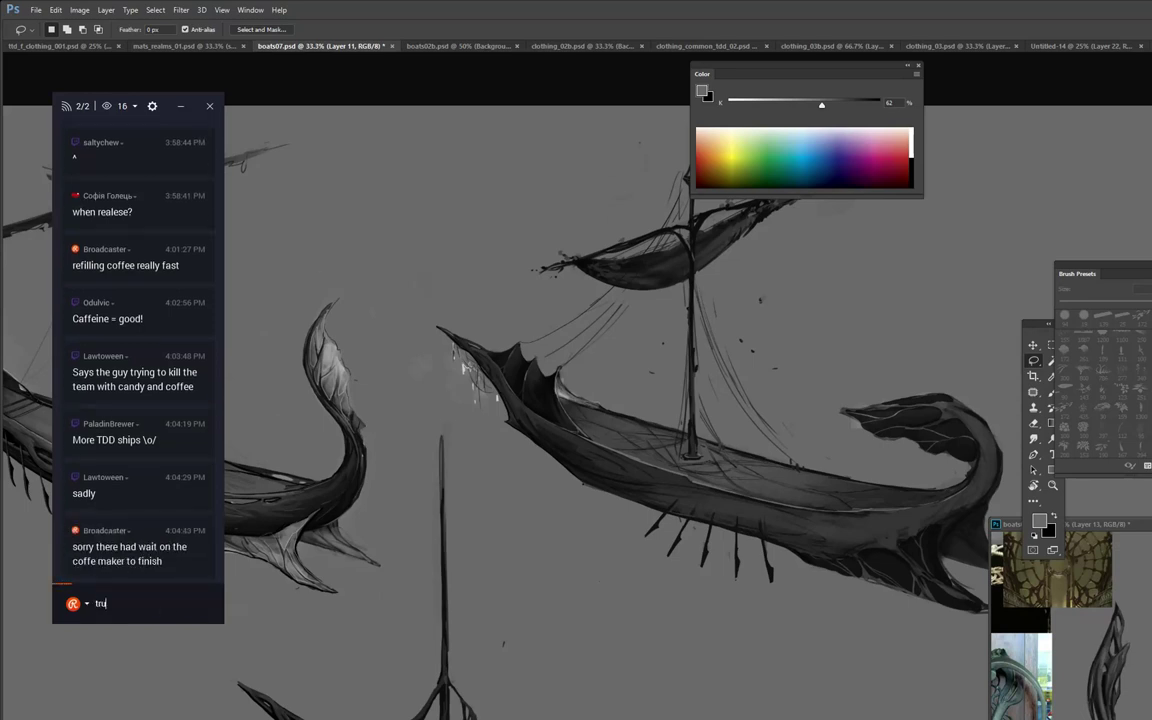
pyautogui.write('sh me ships are not my ja')
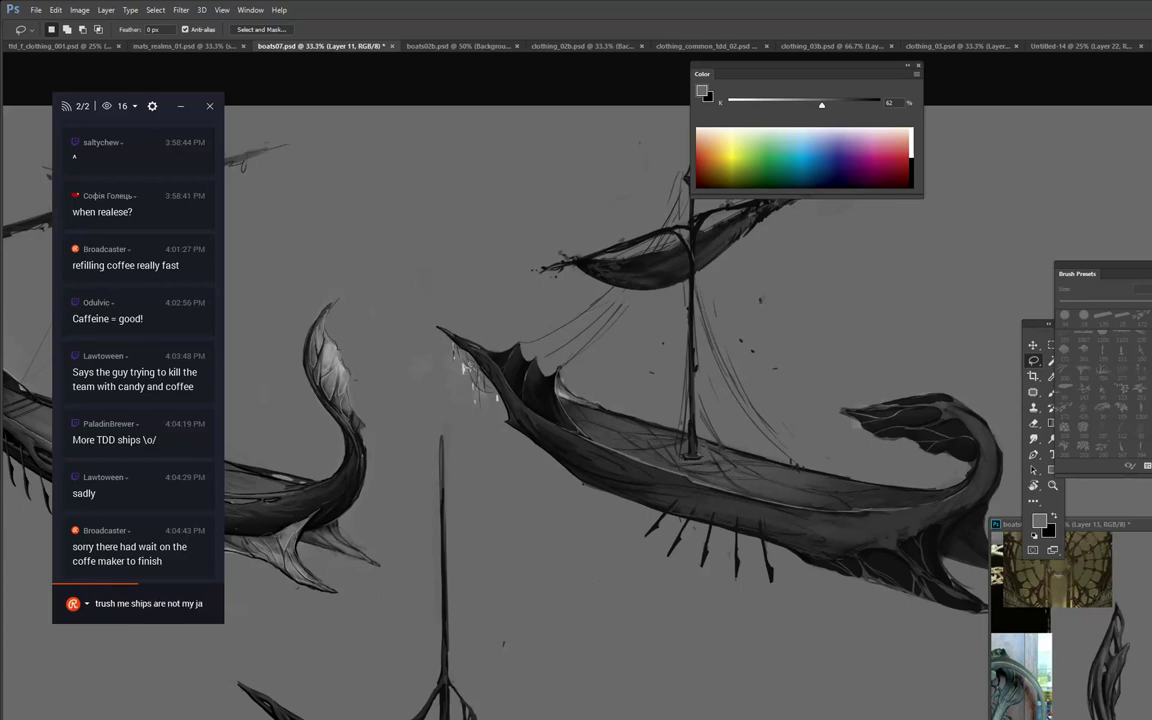
pyautogui.write('zz lol')
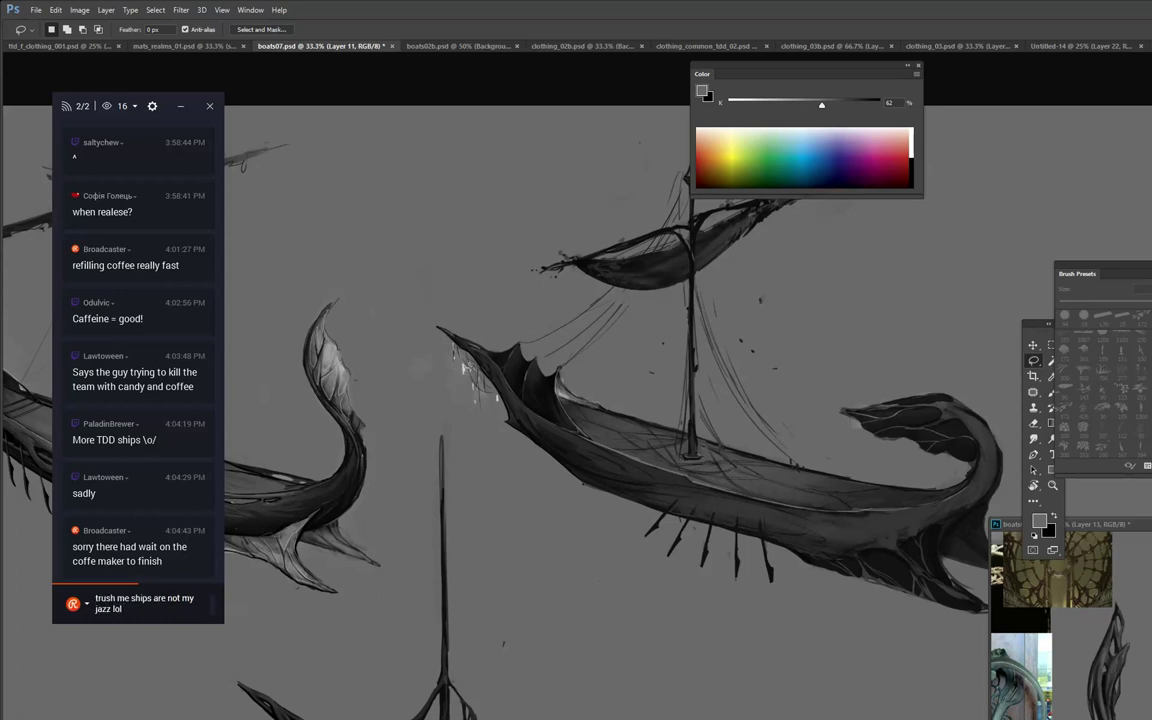
pyautogui.press('Return')
# Offer viewers a change of subject by posting "i can mix it up if ya guys like" in the chat.
pyautogui.write('i c')
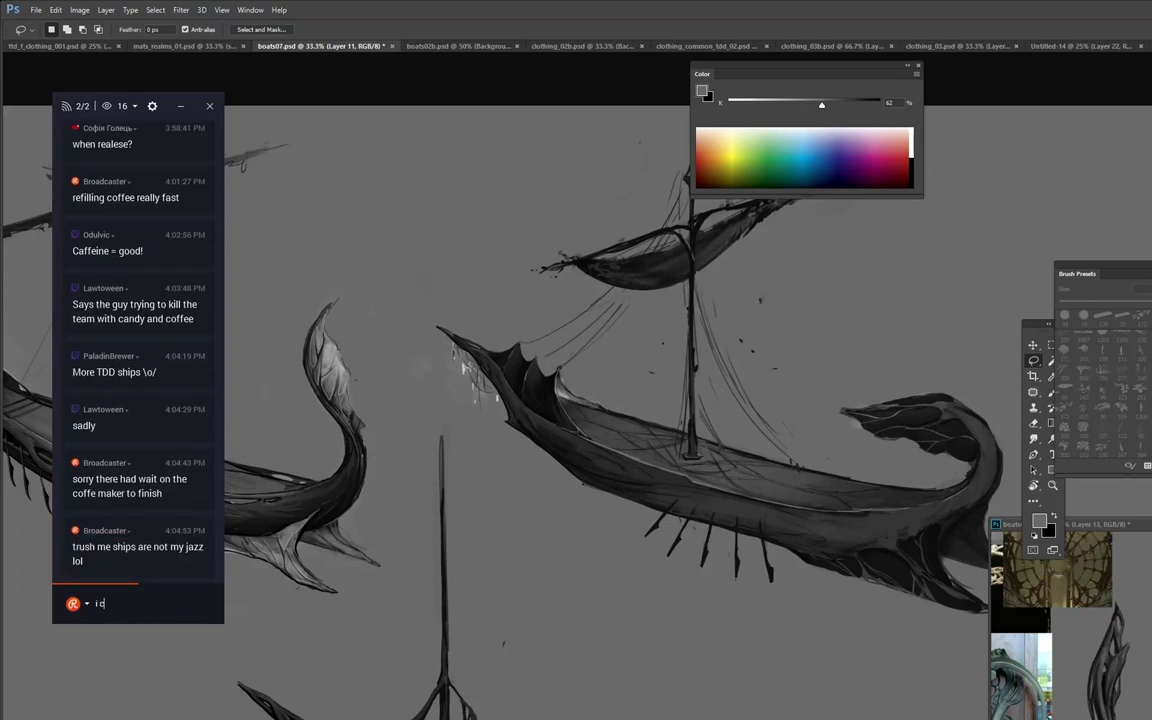
pyautogui.write('an mix it up if')
pyautogui.write(' you want')
pyautogui.press('Return')
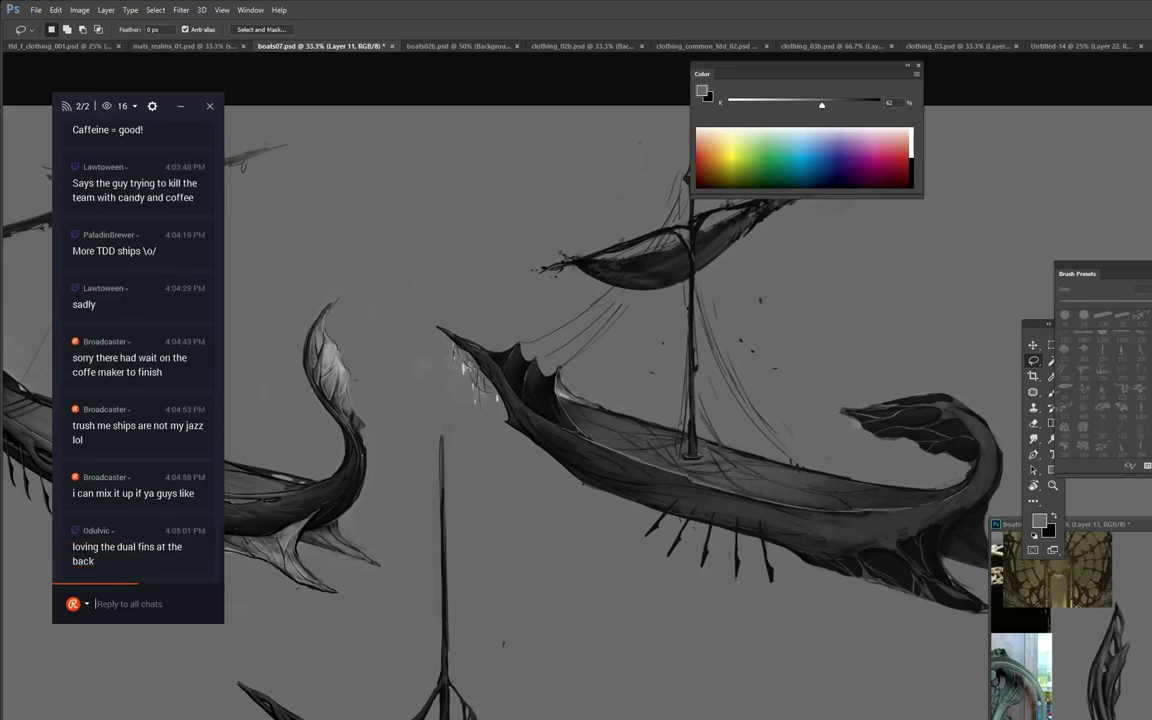
# Answer the coffee maker comment in the chat with "lol no the one we have is good".
pyautogui.click(337, 478)
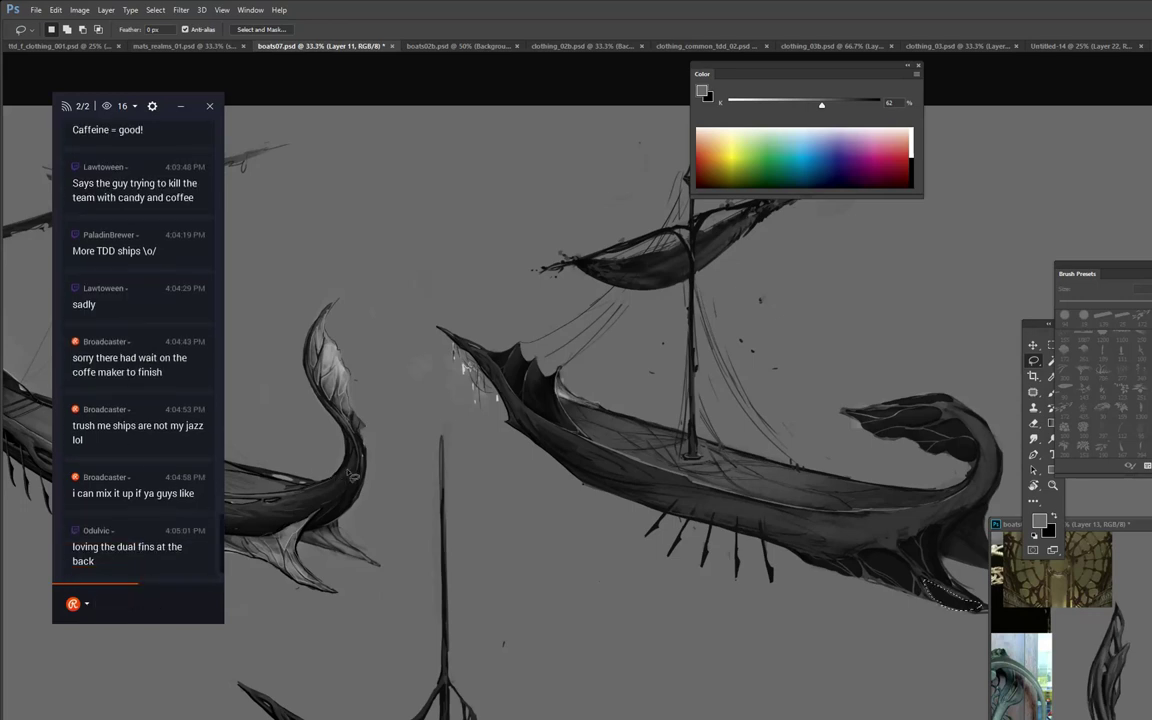
pyautogui.moveTo(368, 470); pyautogui.dragTo(543, 460)
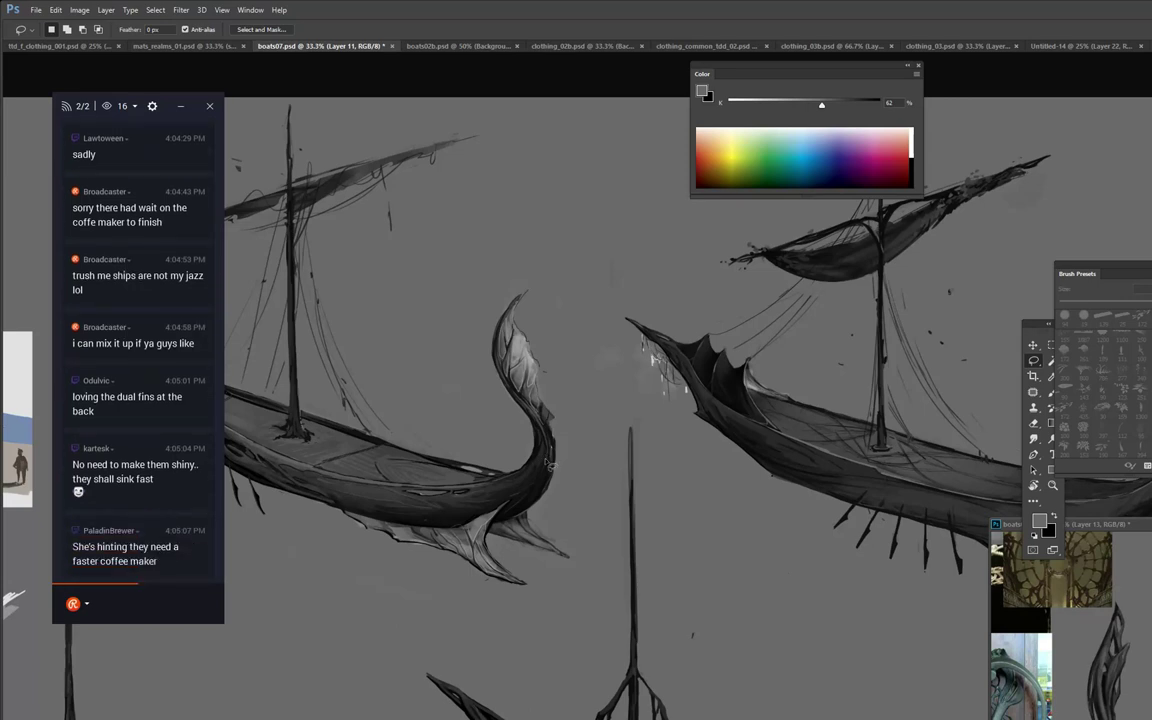
pyautogui.moveTo(658, 430); pyautogui.dragTo(476, 442)
pyautogui.click(207, 602)
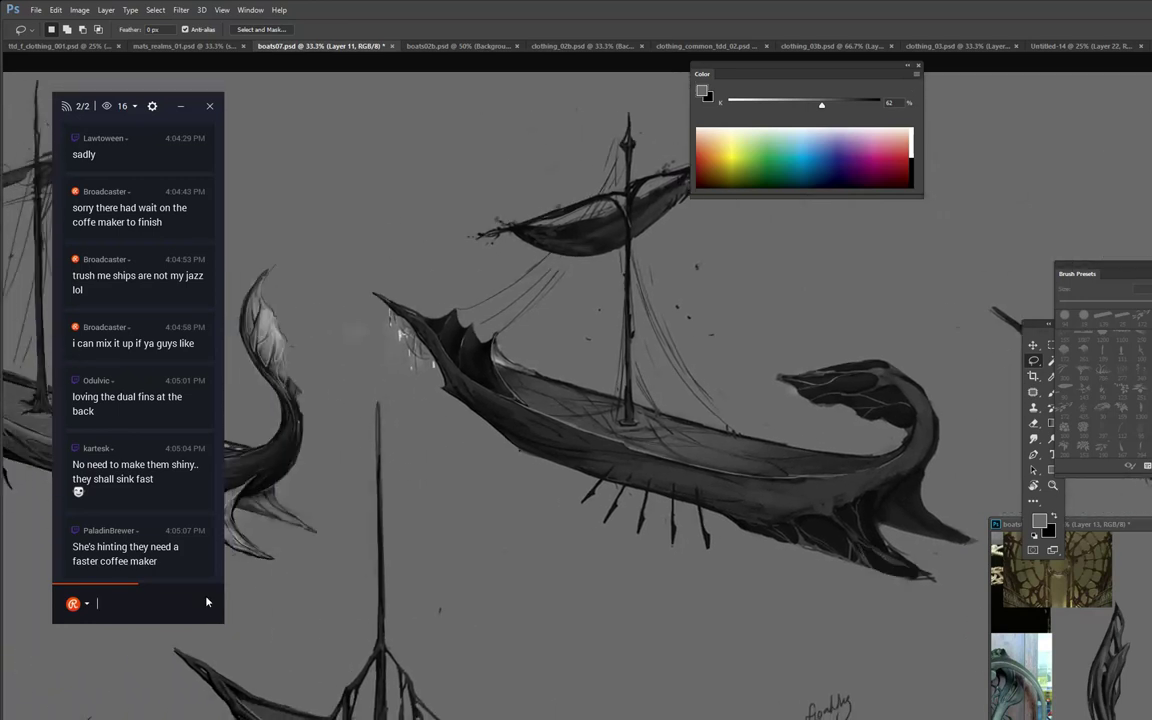
pyautogui.write('lol no the one we have is good')
pyautogui.press('Return')
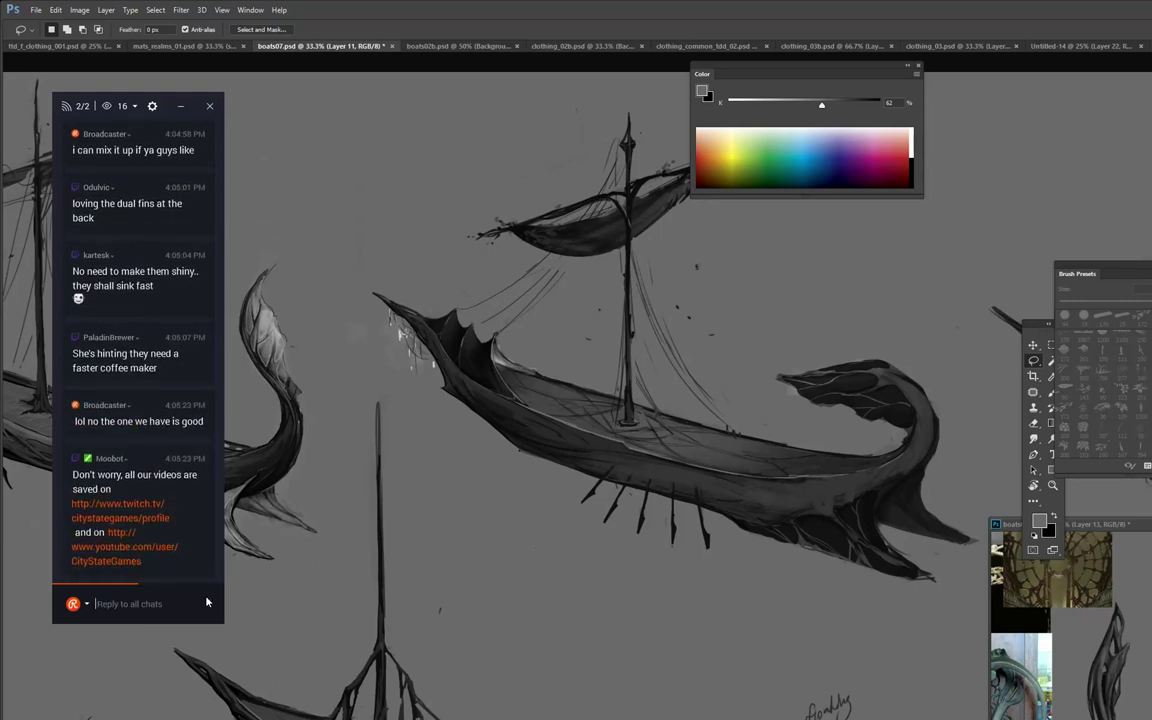
# Post the follow-up message "it does its job" in the stream chat.
pyautogui.write('it d')
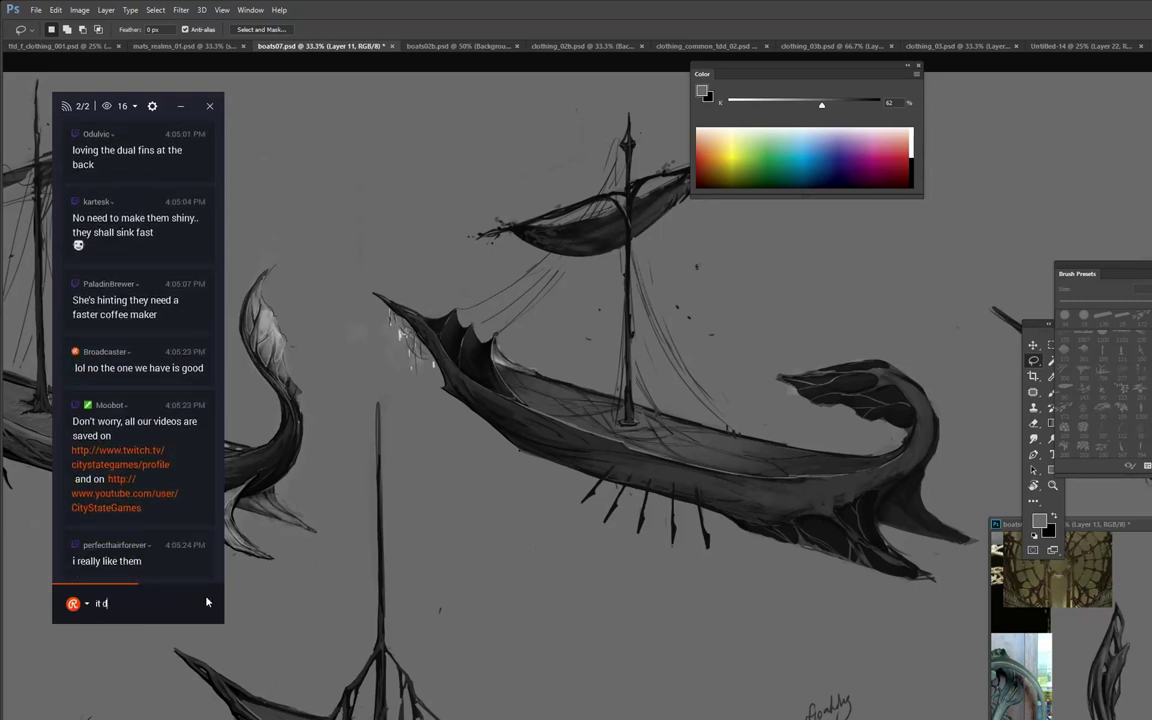
pyautogui.write('oes its o')
pyautogui.press('BackSpace')
pyautogui.write('job')
pyautogui.press('Return')
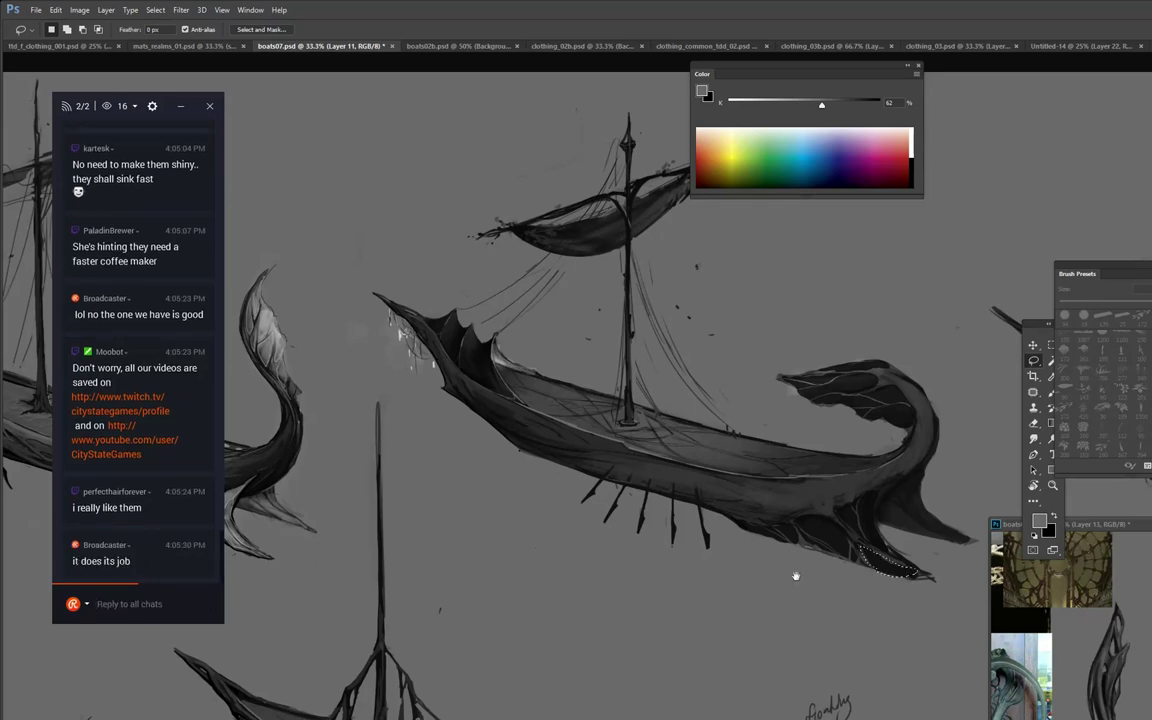
# Show the floating leaf boat sketch and post "thinking of a floating leaf idea too" in the chat.
pyautogui.moveTo(804, 625); pyautogui.dragTo(58, 107)
pyautogui.moveTo(575, 320); pyautogui.dragTo(924, 425)
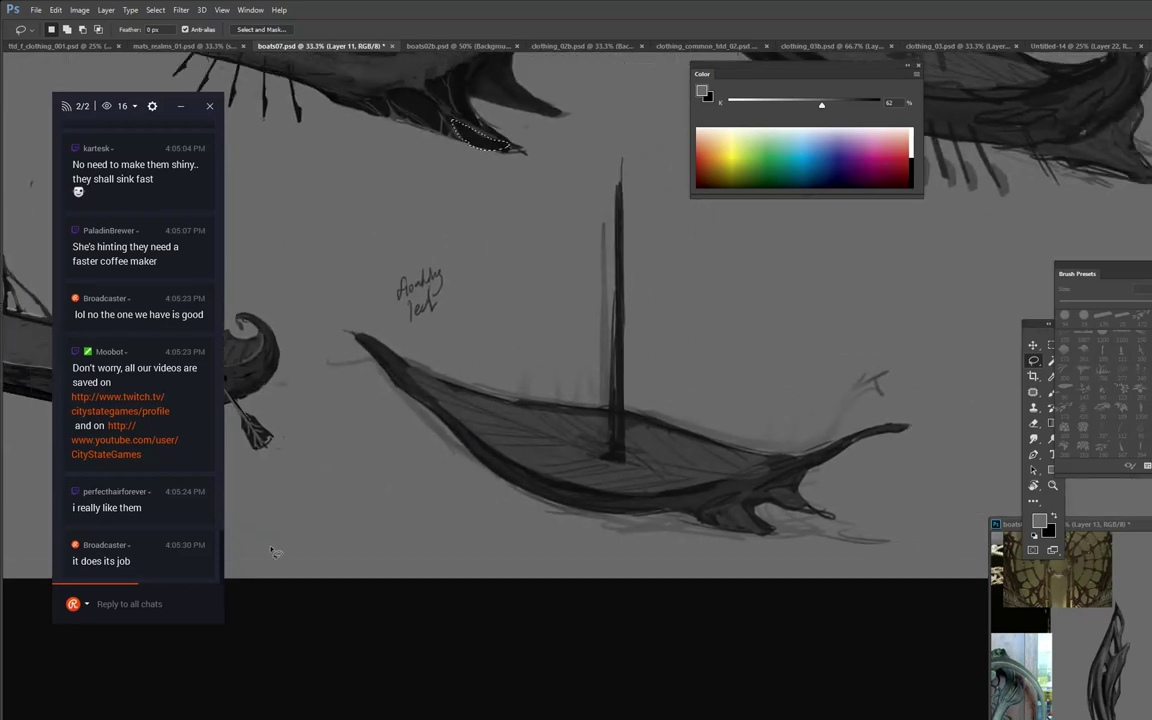
pyautogui.click(153, 604)
pyautogui.write('thinking of a fl')
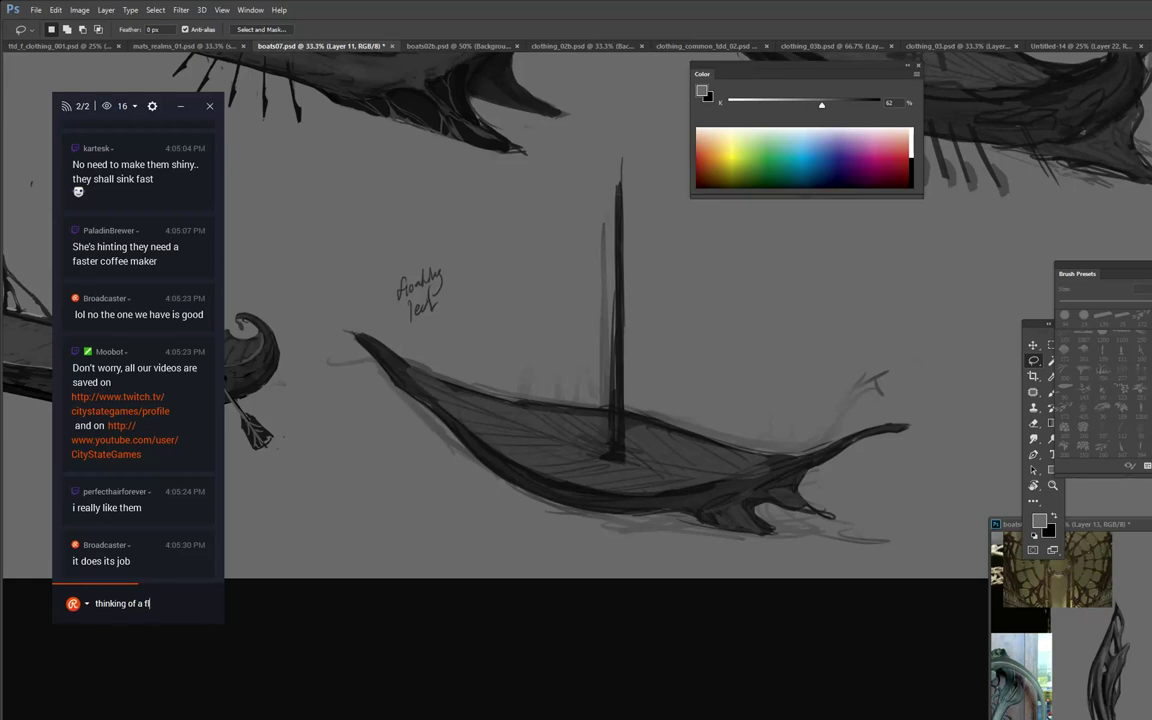
pyautogui.write('oating leaf idea too')
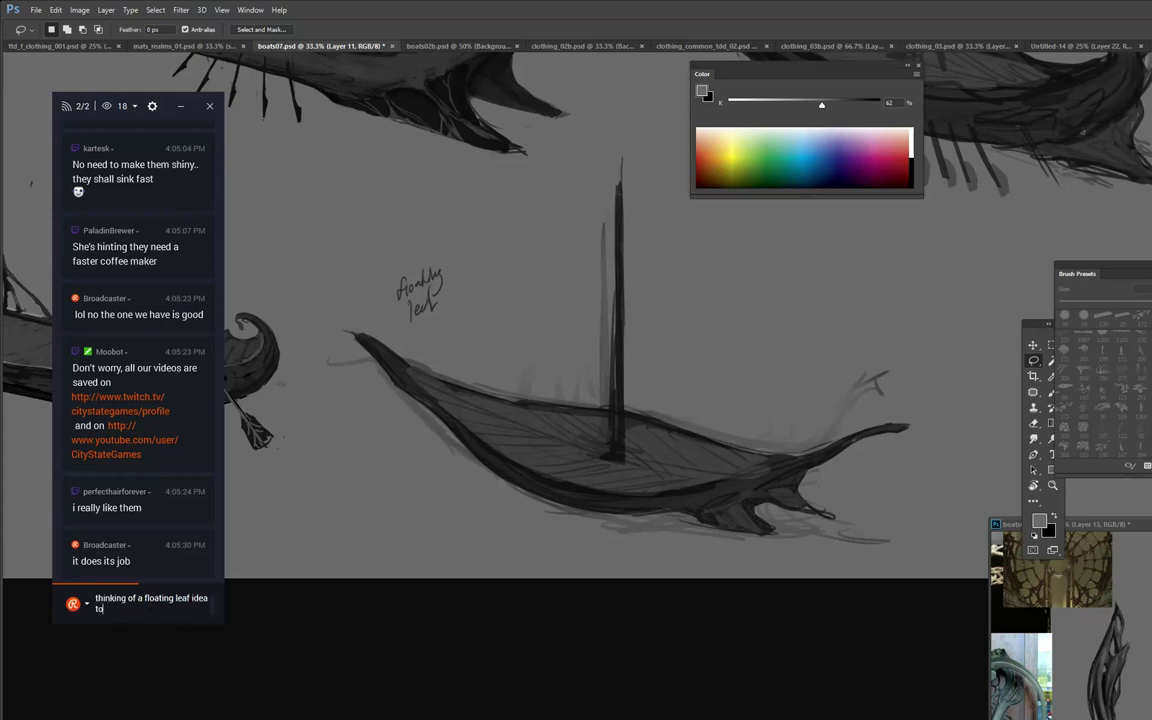
pyautogui.press('Return')
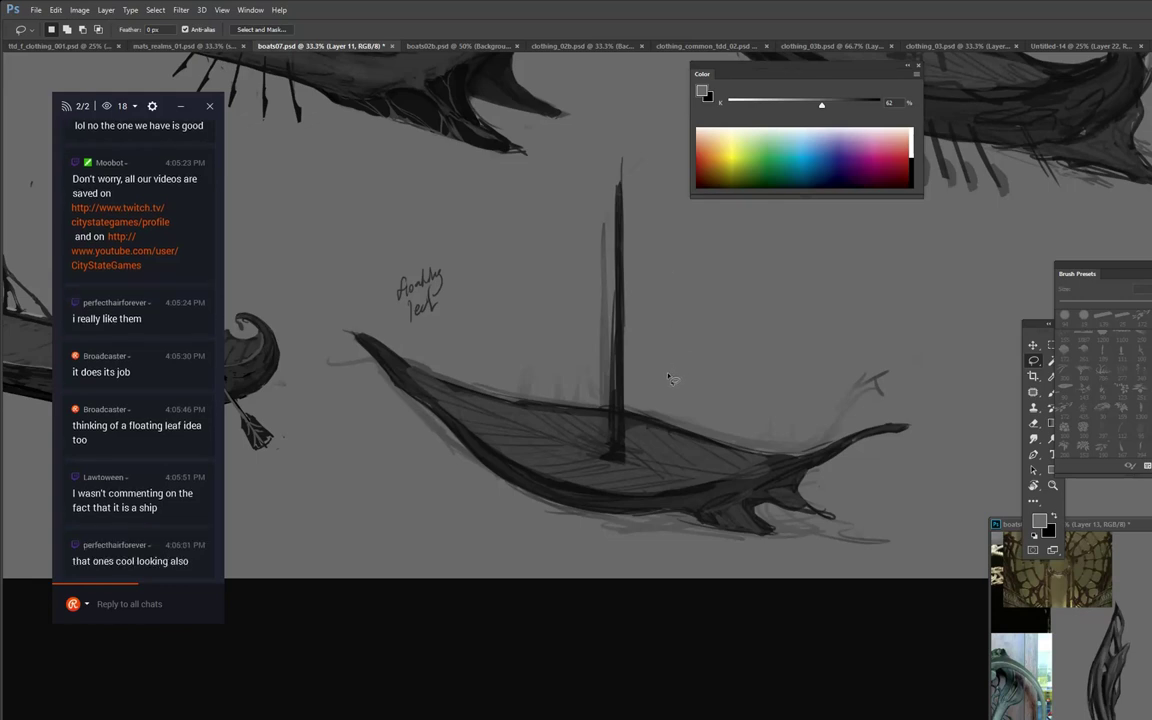
# Activate the Brush and move the Color, Brush Presets and tool palettes clear of the fin-prowed boat.
pyautogui.press('b')
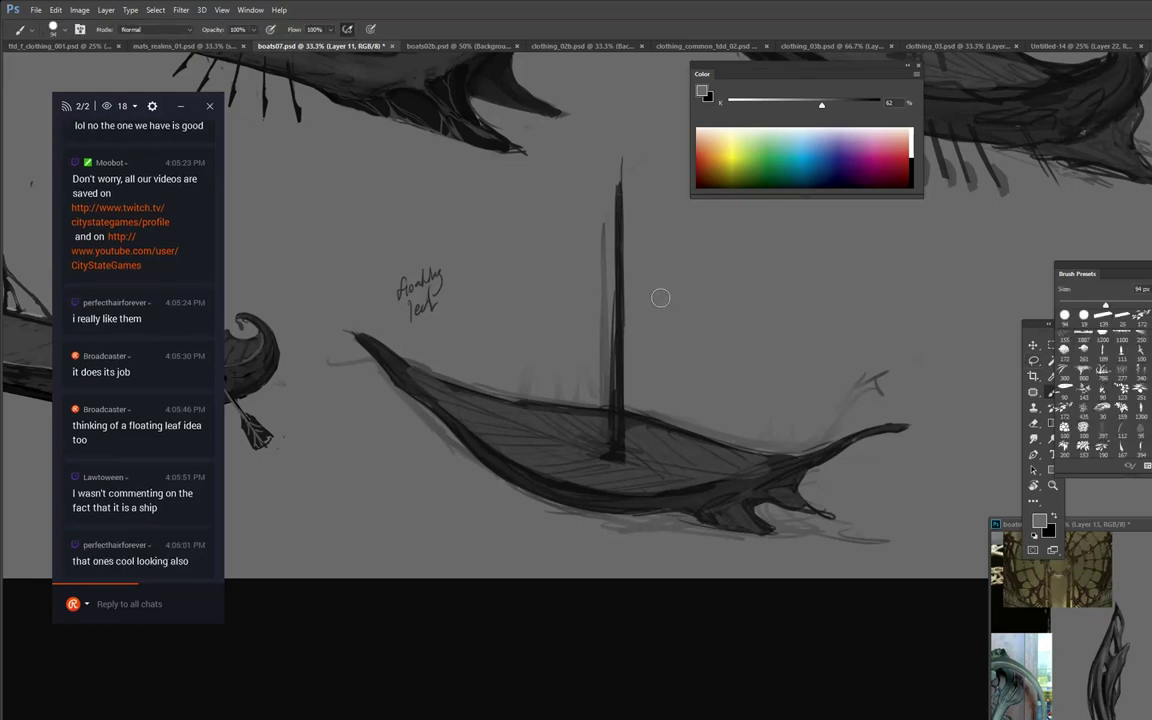
pyautogui.moveTo(584, 263)
pyautogui.mouseDown()
pyautogui.moveTo(1005, 413)
pyautogui.moveTo(862, 597)
pyautogui.mouseUp()
pyautogui.moveTo(666, 356); pyautogui.dragTo(755, 396)
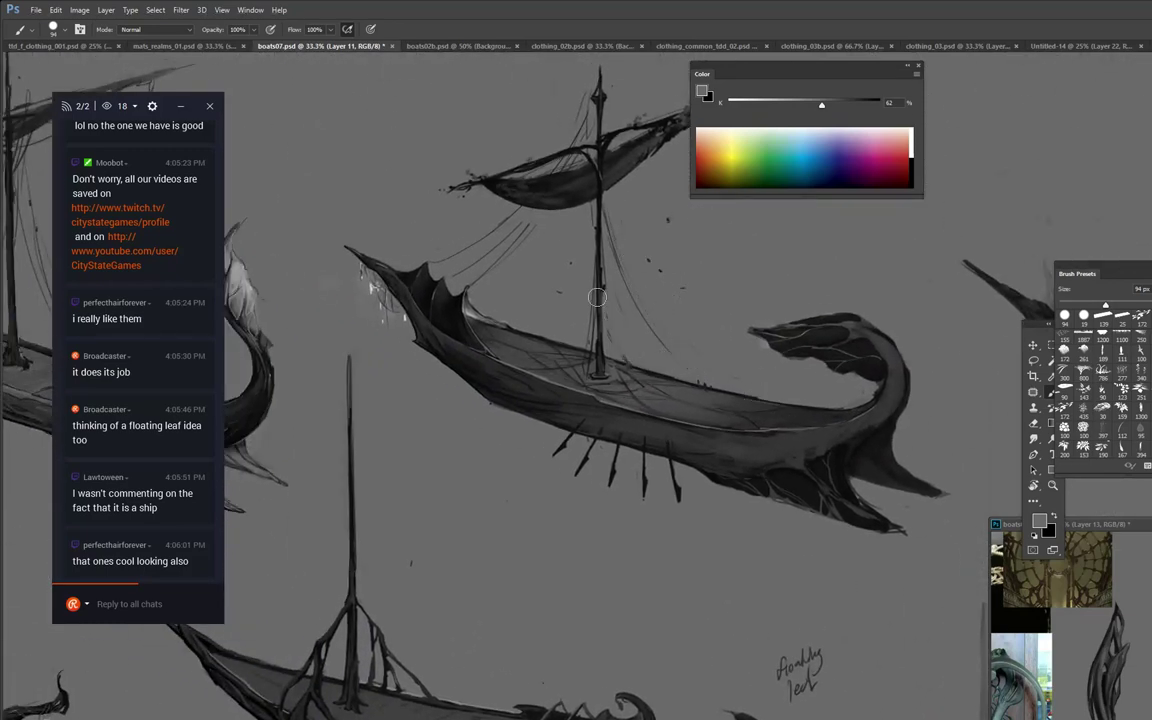
pyautogui.moveTo(541, 380)
pyautogui.mouseDown()
pyautogui.moveTo(833, 231)
pyautogui.moveTo(753, 252)
pyautogui.moveTo(779, 249)
pyautogui.moveTo(704, 368)
pyautogui.mouseUp()
pyautogui.moveTo(748, 56); pyautogui.dragTo(1134, 66)
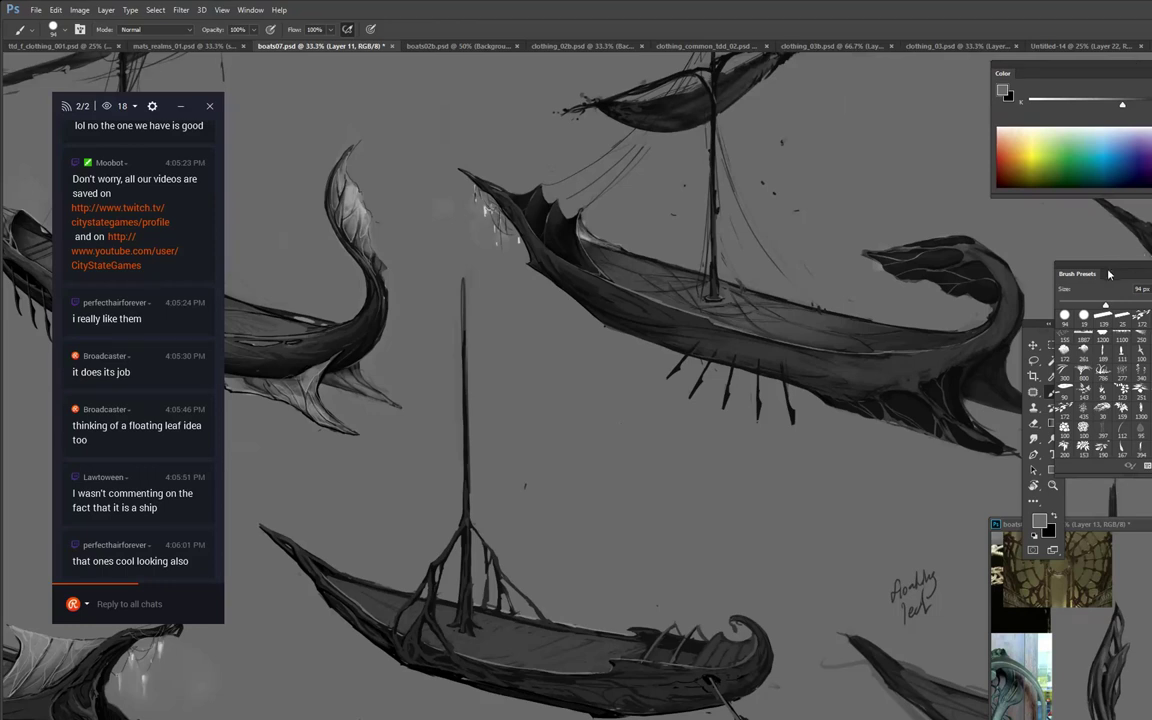
pyautogui.moveTo(1085, 273)
pyautogui.mouseDown()
pyautogui.moveTo(1125, 580)
pyautogui.moveTo(912, 593)
pyautogui.mouseUp()
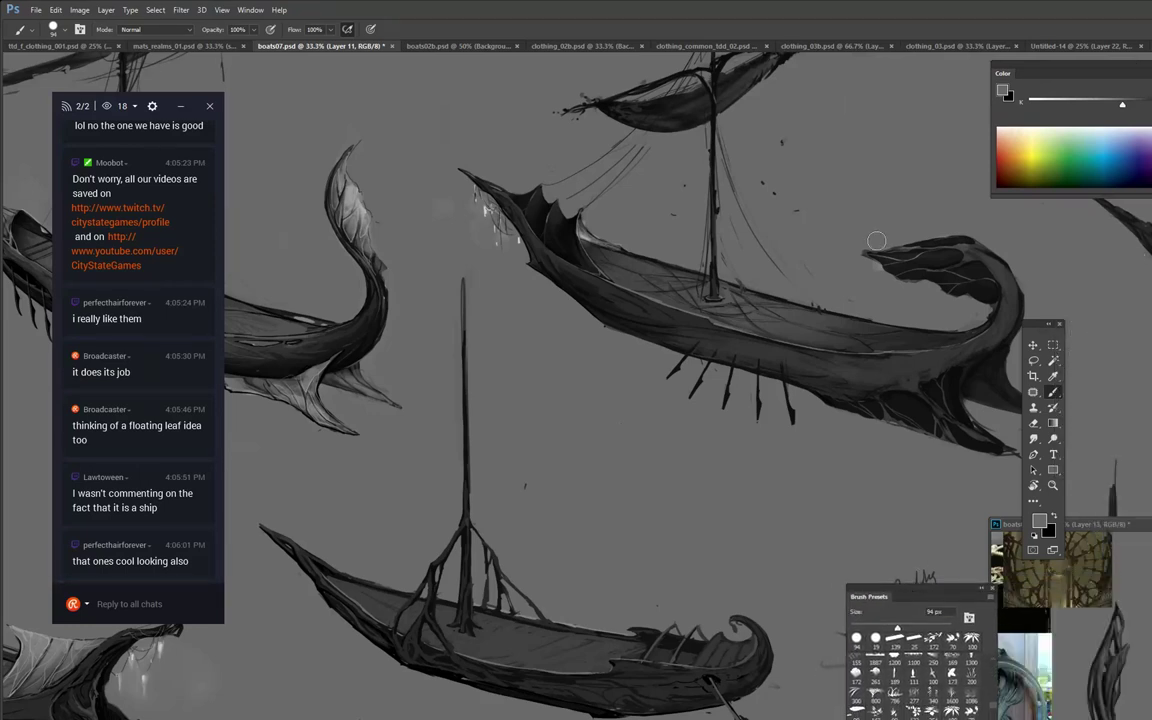
pyautogui.moveTo(1050, 322); pyautogui.dragTo(1092, 241)
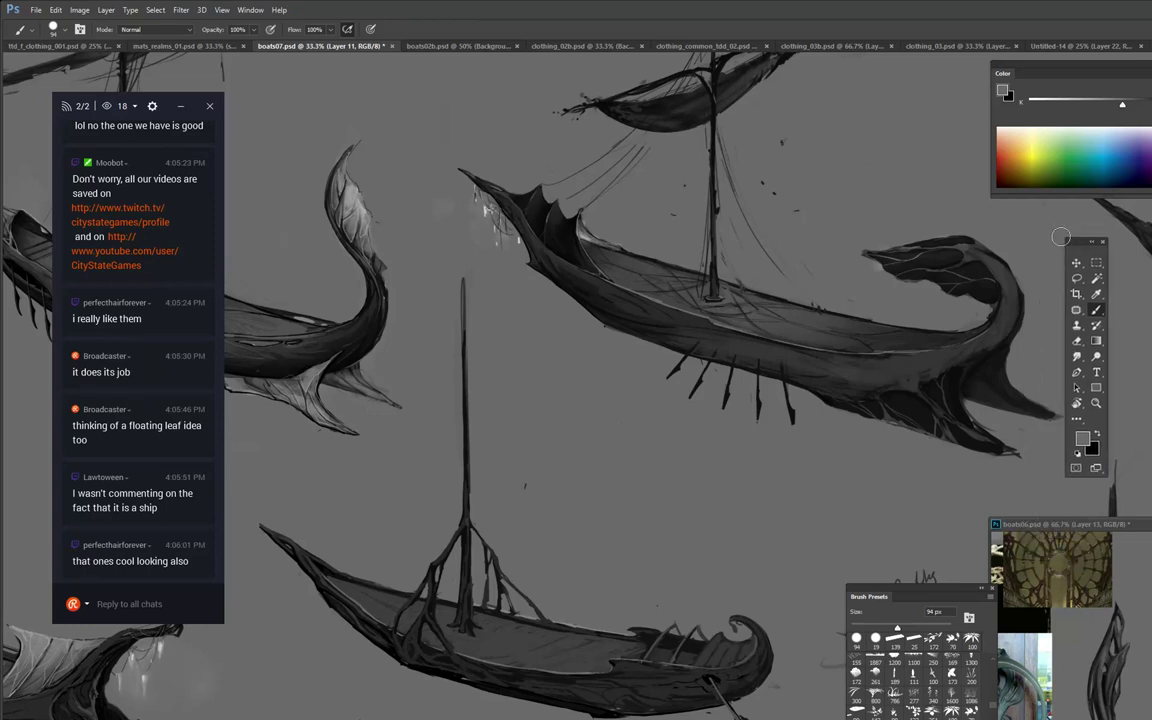
# Post "but yup if you guys want a change a pace i can work on refining some clothing related pieces" in the chat.
pyautogui.click(172, 603)
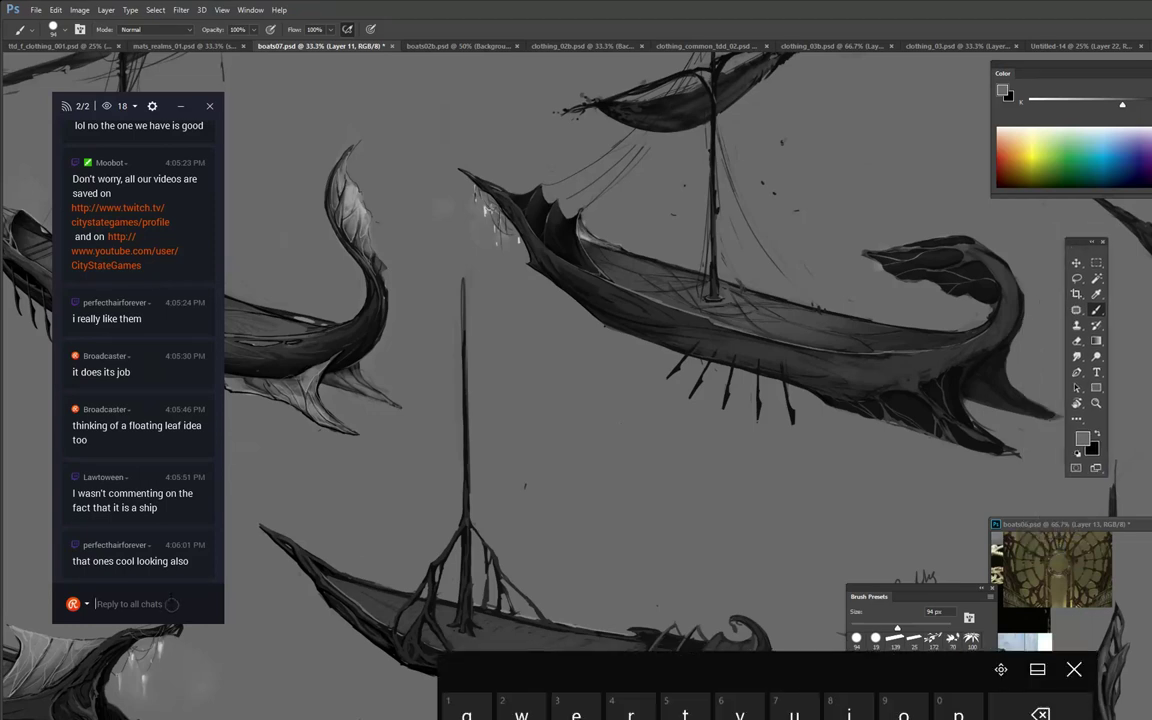
pyautogui.write('but yu')
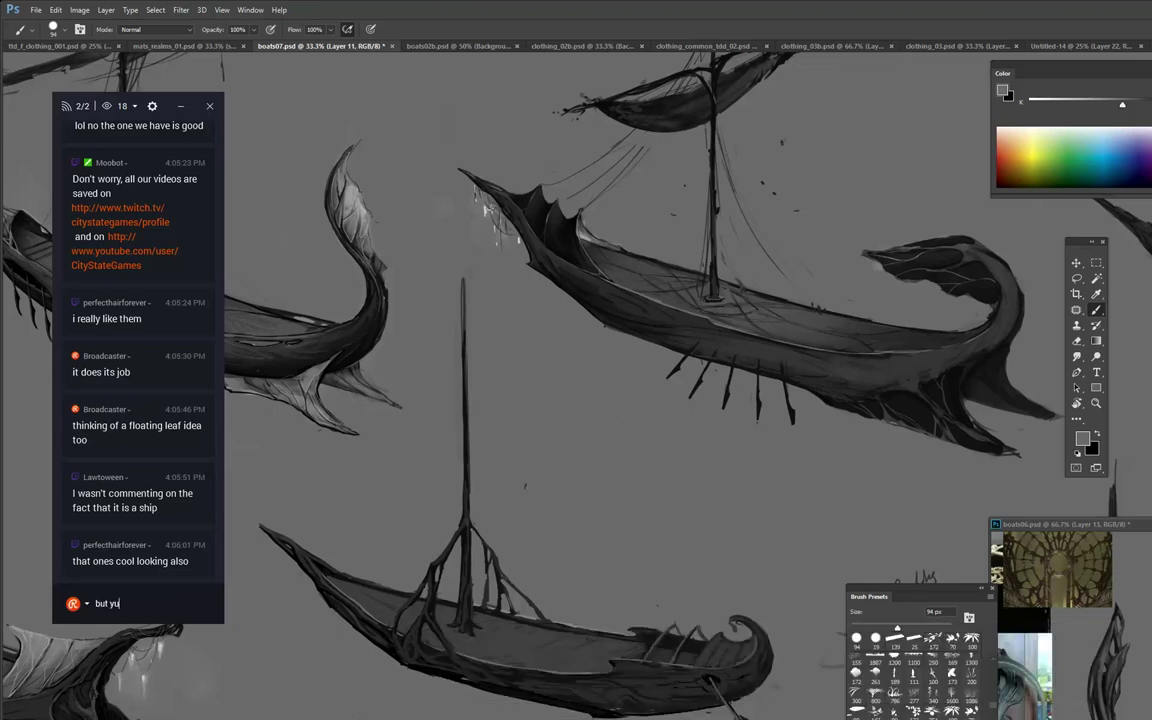
pyautogui.write('p if you guys want a change')
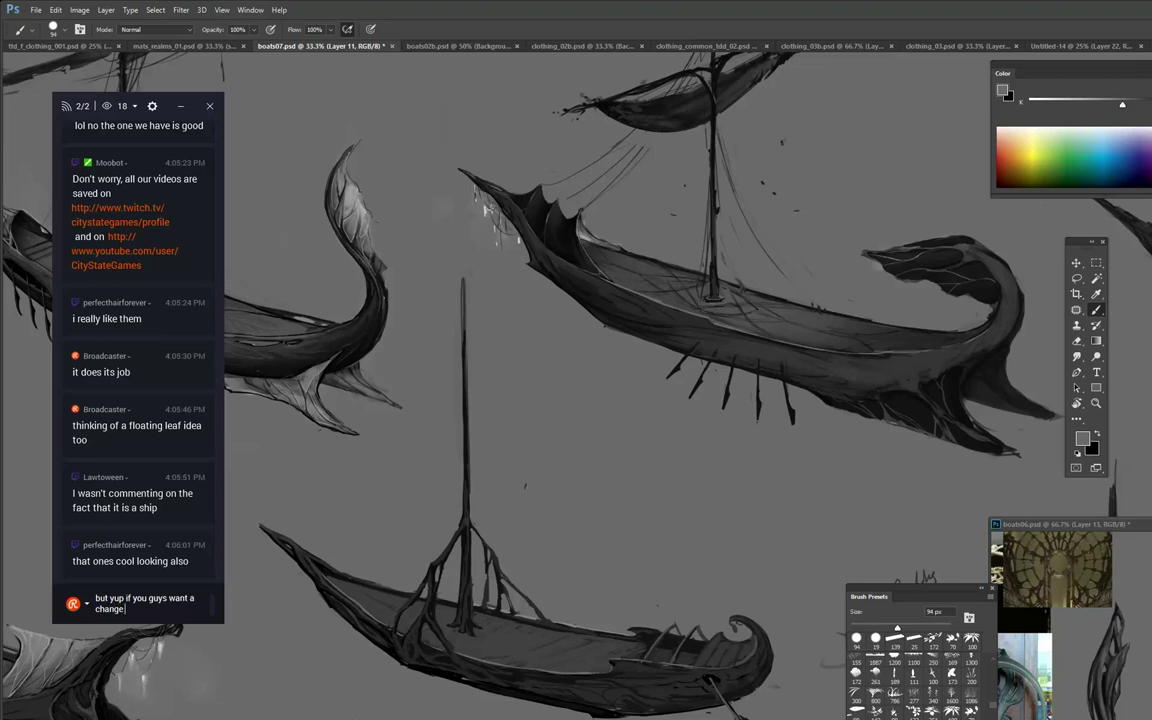
pyautogui.write(' a pace i can wor')
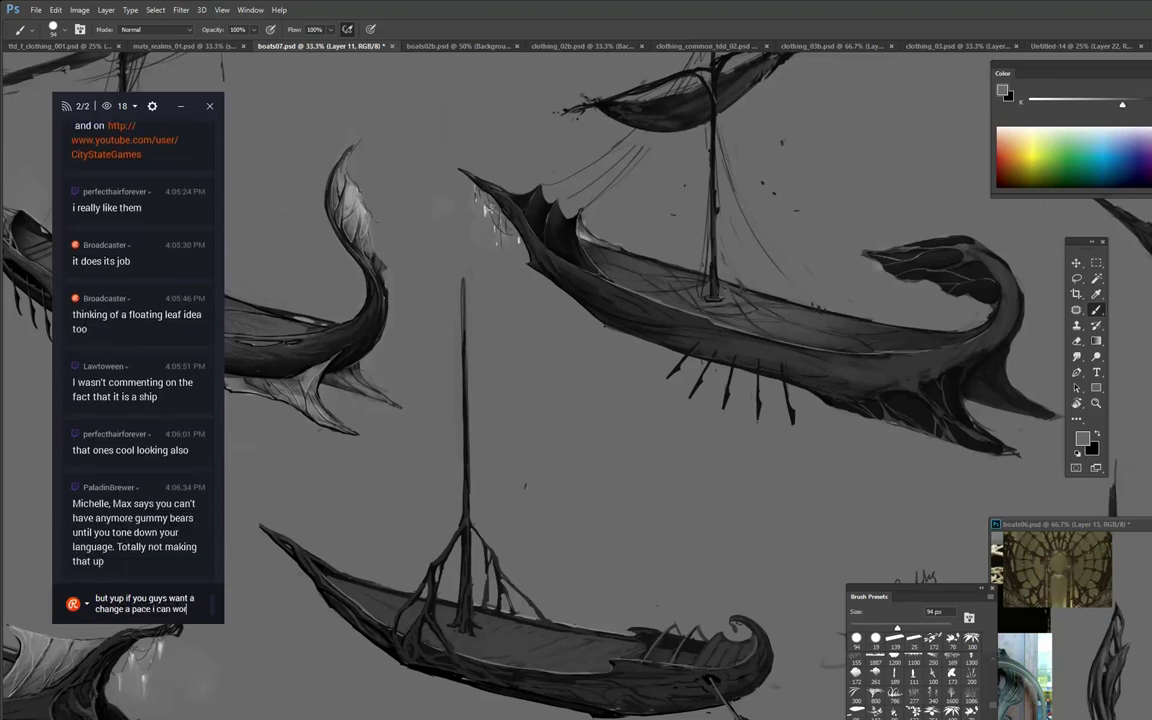
pyautogui.write('k on re')
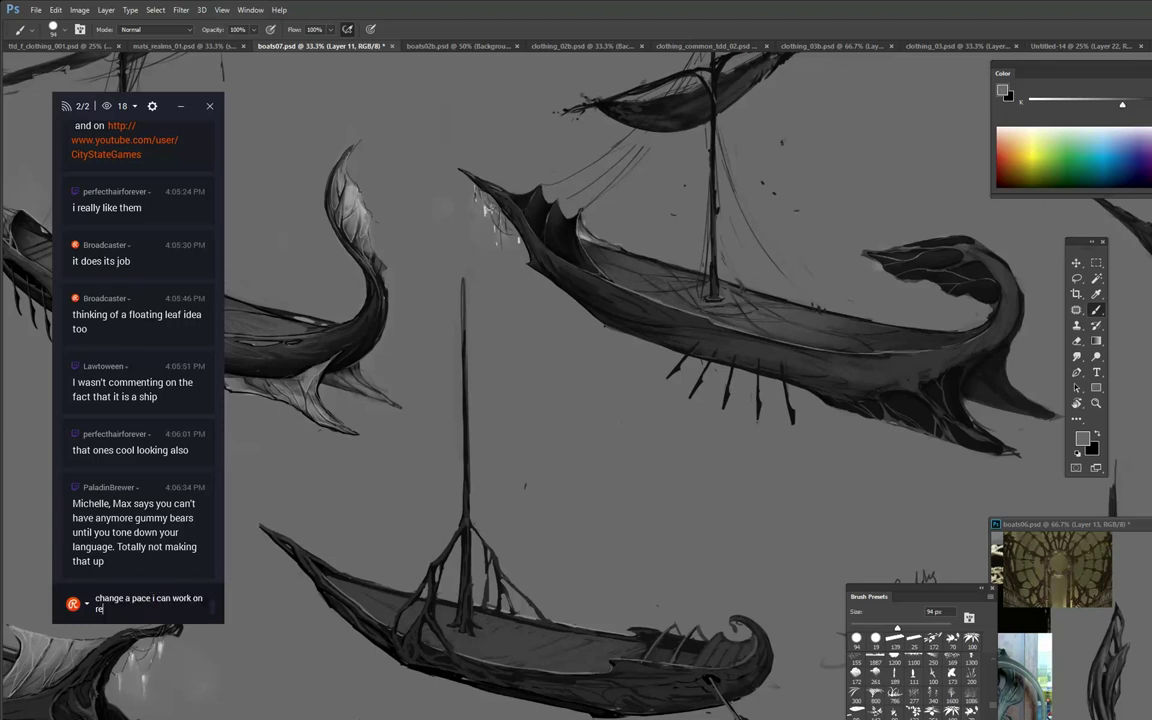
pyautogui.write('fining some clothing related pie')
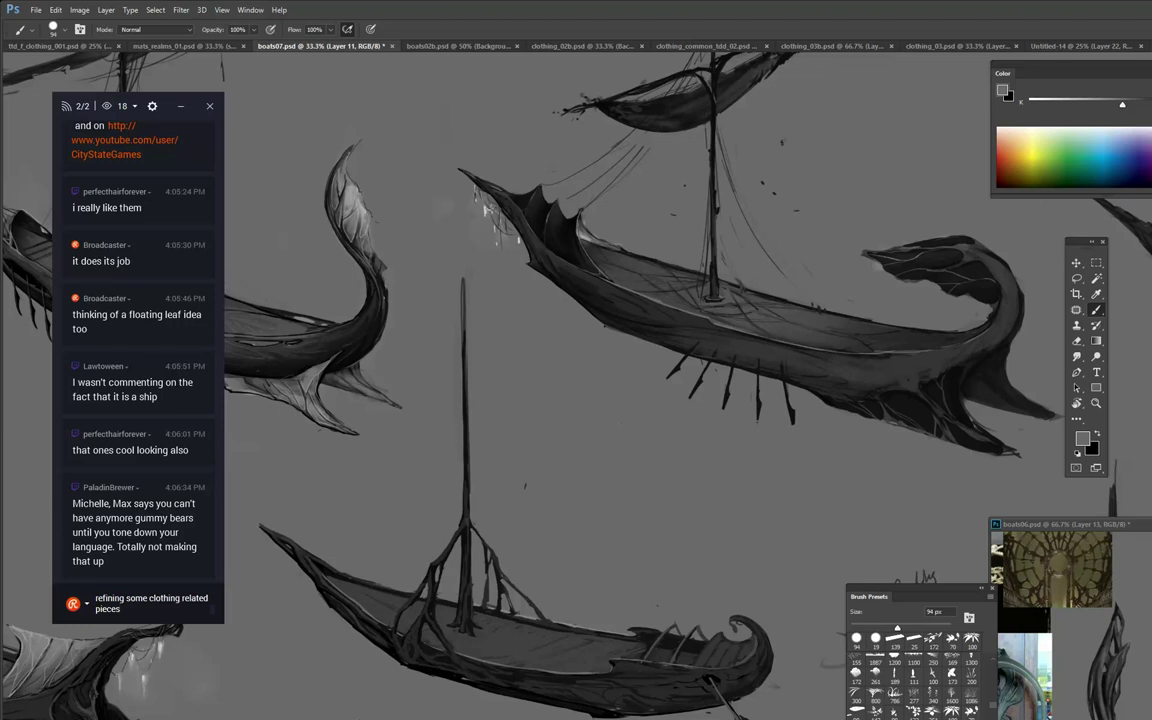
pyautogui.write('ces')
pyautogui.press('Return')
# Post the chat replies "tone down language lmao" and "god speed with that one".
pyautogui.write('ton')
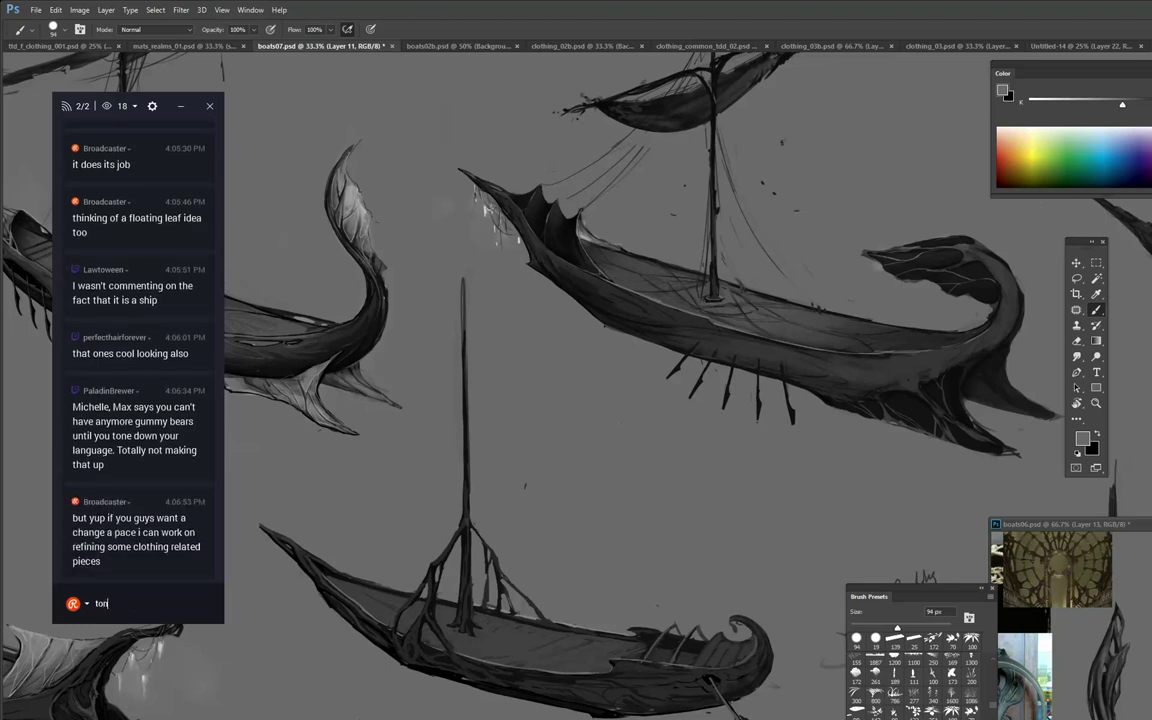
pyautogui.write('e down language lmao')
pyautogui.press('Return')
pyautogui.write('go')
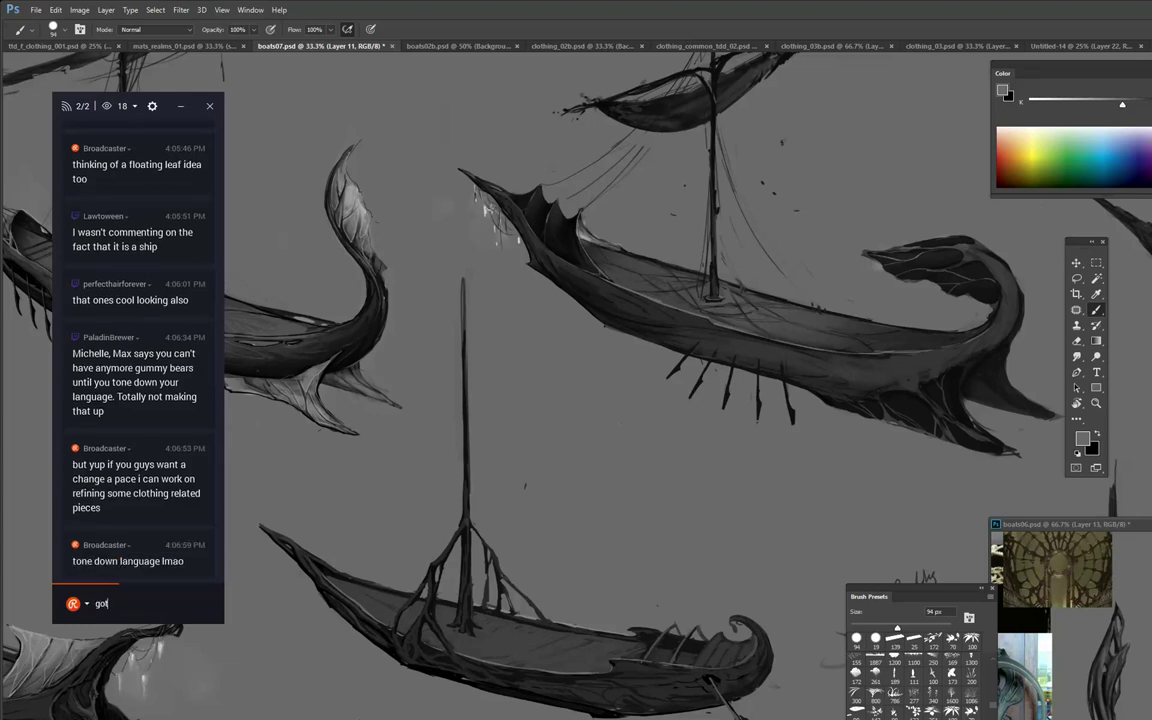
pyautogui.write('d speed with that one')
pyautogui.press('Return')
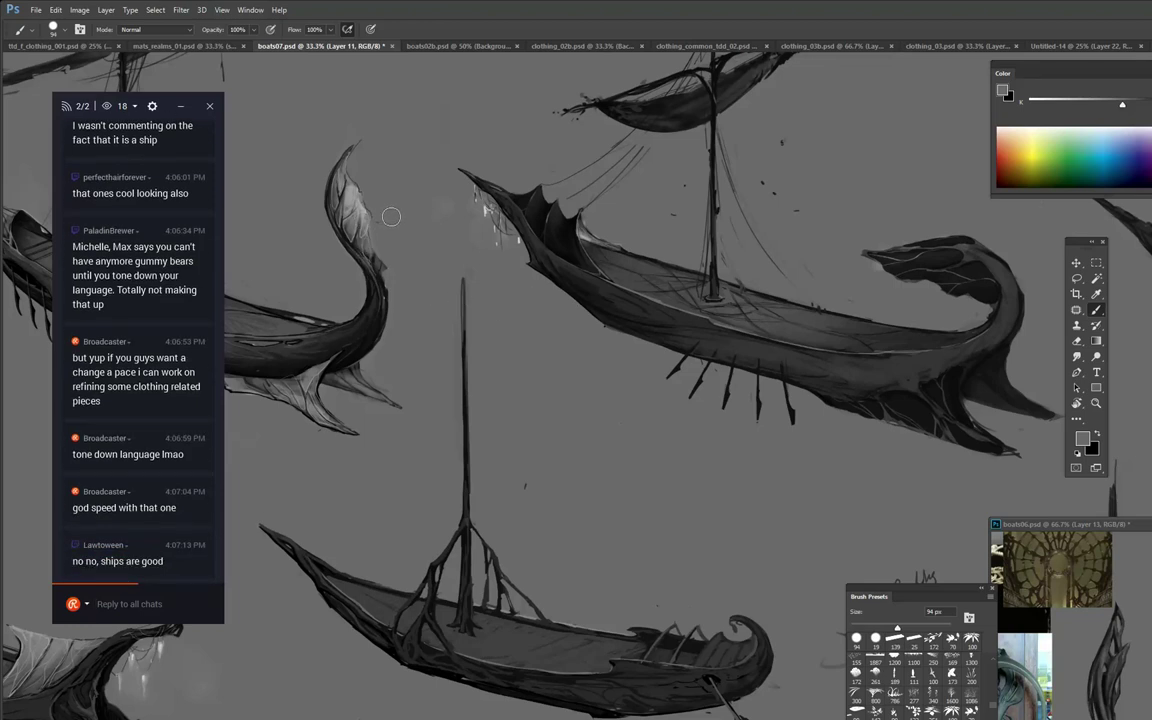
# Sample nearby greys and touch up the outer edge of the neighbouring boat's upright stern fin with the Brush.
pyautogui.keyDown('alt'); pyautogui.click(361, 253); pyautogui.keyUp('alt')
pyautogui.moveTo(382, 280); pyautogui.dragTo(387, 286)
pyautogui.keyDown('alt'); pyautogui.click(389, 259); pyautogui.keyUp('alt')
pyautogui.keyDown('alt'); pyautogui.click(369, 239); pyautogui.keyUp('alt')
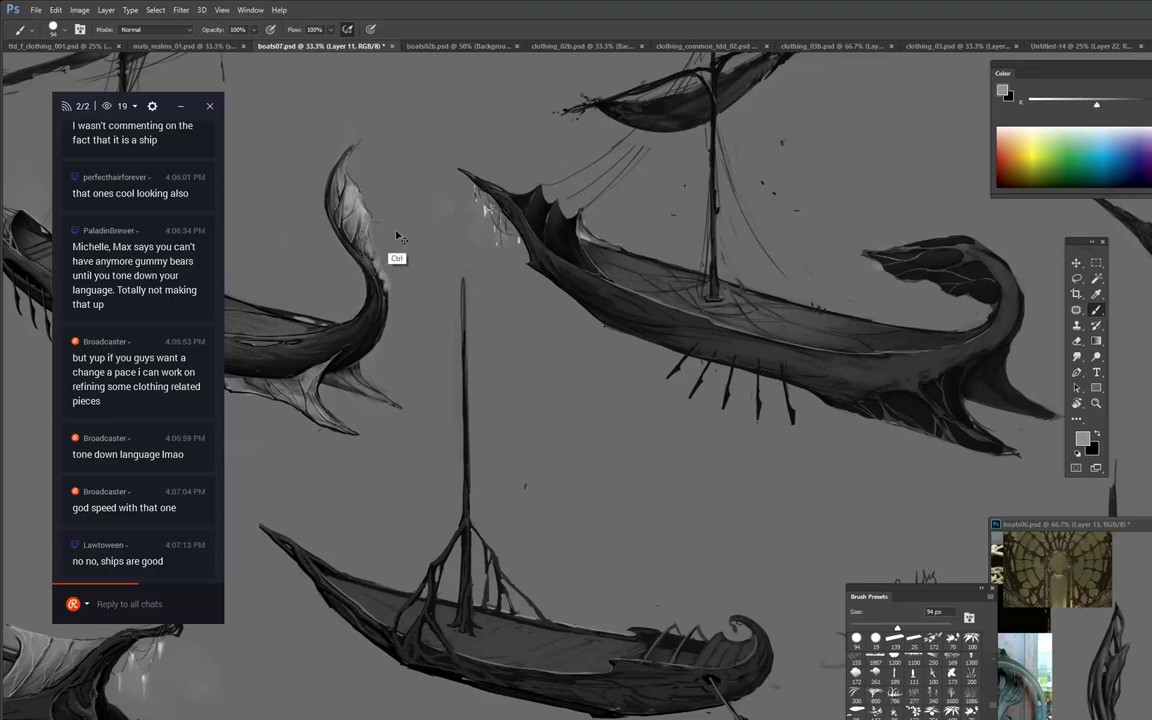
pyautogui.keyDown('alt'); pyautogui.click(374, 244); pyautogui.keyUp('alt')
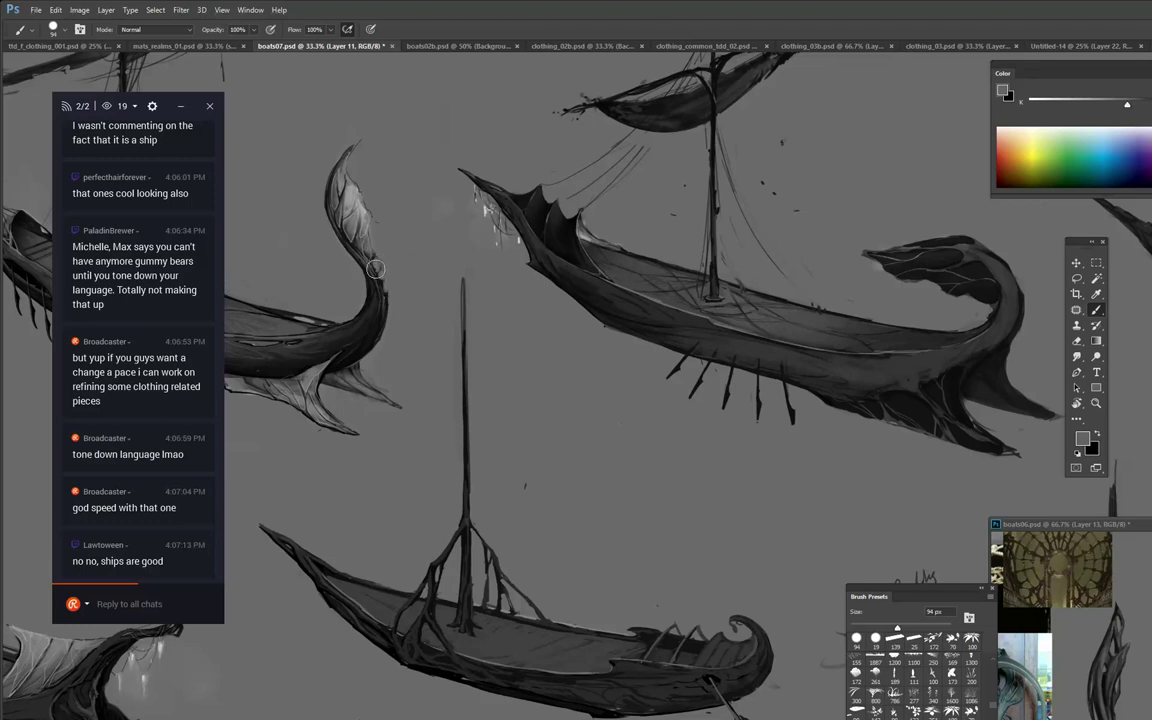
pyautogui.moveTo(337, 241); pyautogui.dragTo(347, 261)
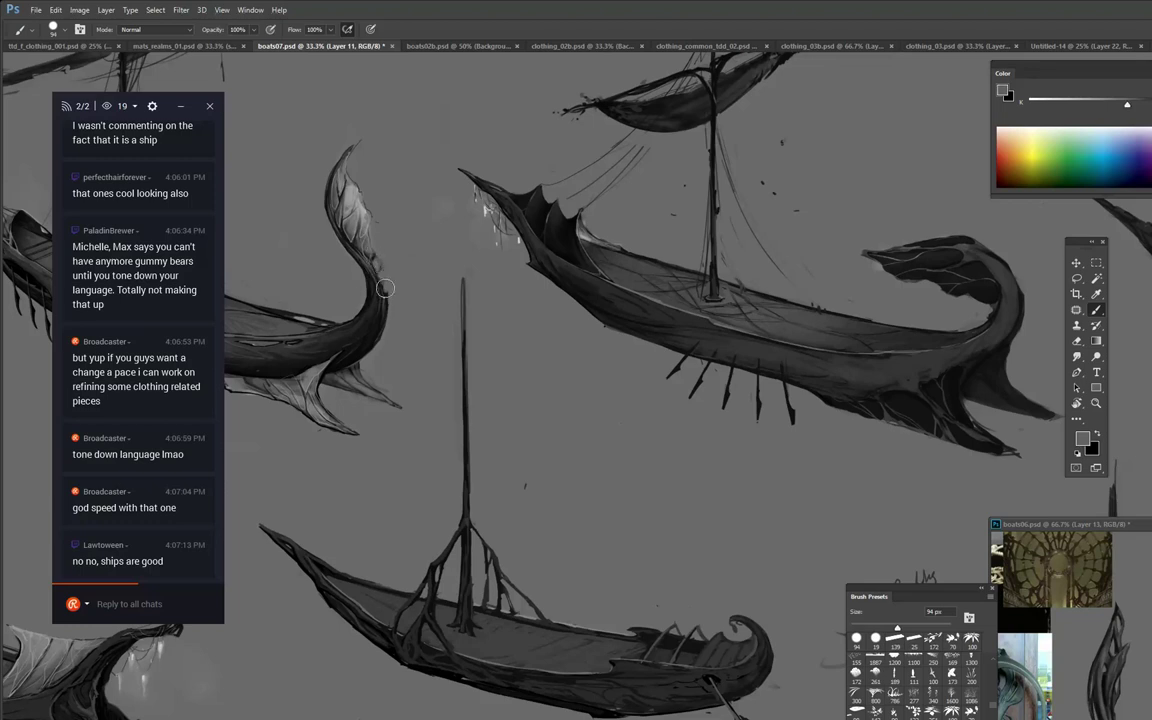
# Choose the 9 px brush tip and sample a dark grey from the fin-prowed boat for its curled stern.
pyautogui.rightClick(483, 240)
pyautogui.moveTo(577, 366); pyautogui.dragTo(577, 333)
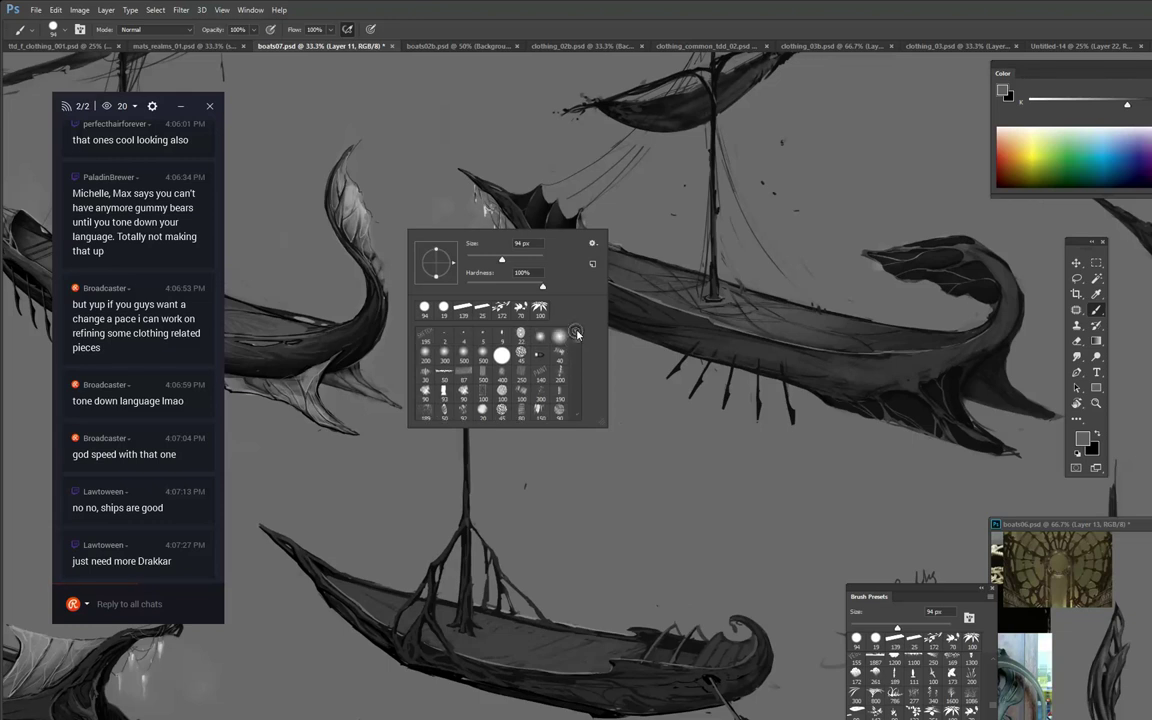
pyautogui.doubleClick(577, 333)
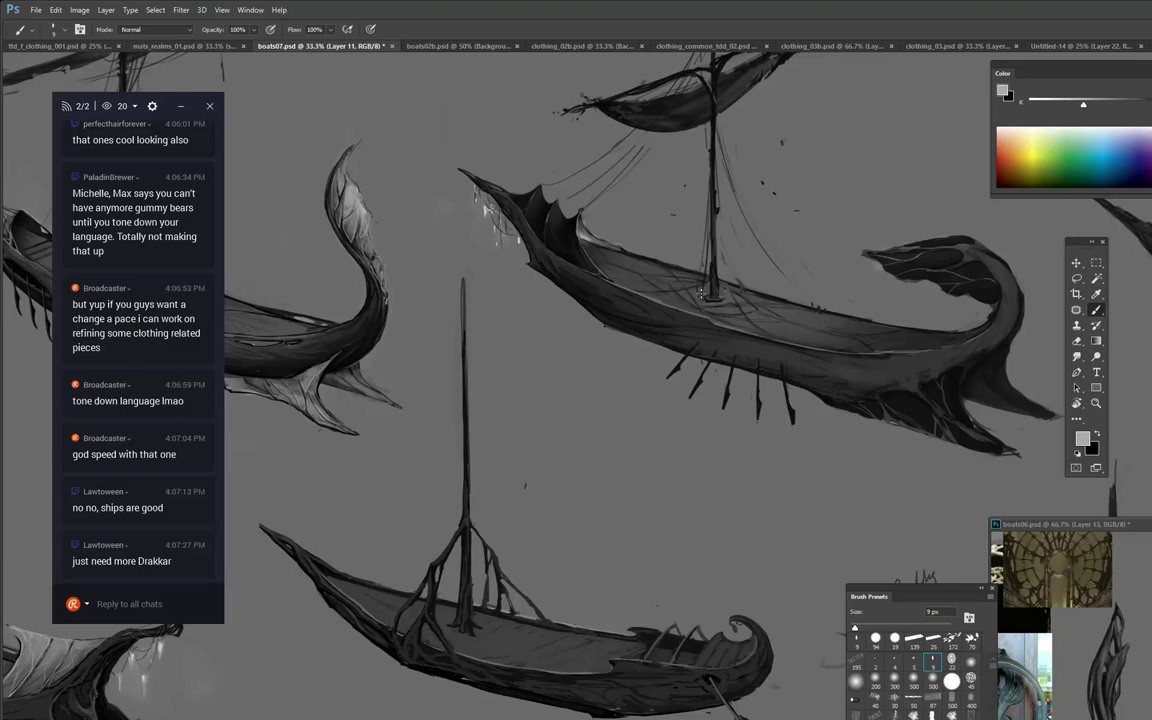
pyautogui.moveTo(740, 303); pyautogui.dragTo(540, 283)
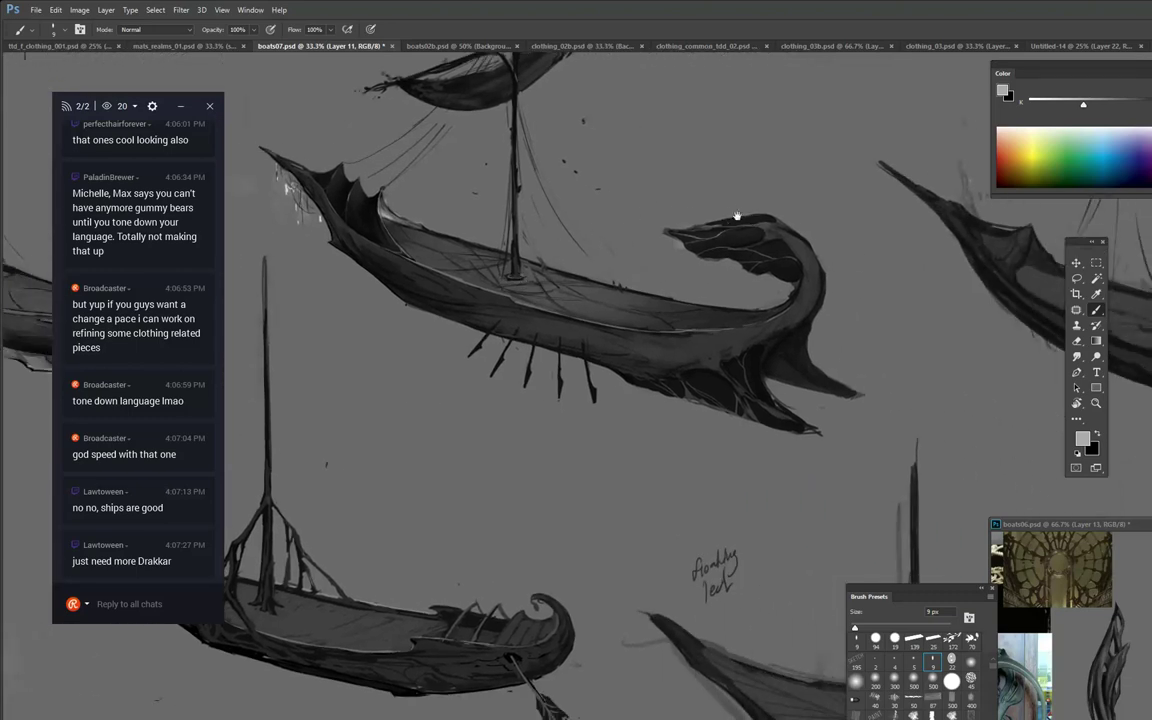
pyautogui.moveTo(737, 216)
pyautogui.mouseDown()
pyautogui.moveTo(800, 154)
pyautogui.moveTo(759, 247)
pyautogui.moveTo(743, 225)
pyautogui.mouseUp()
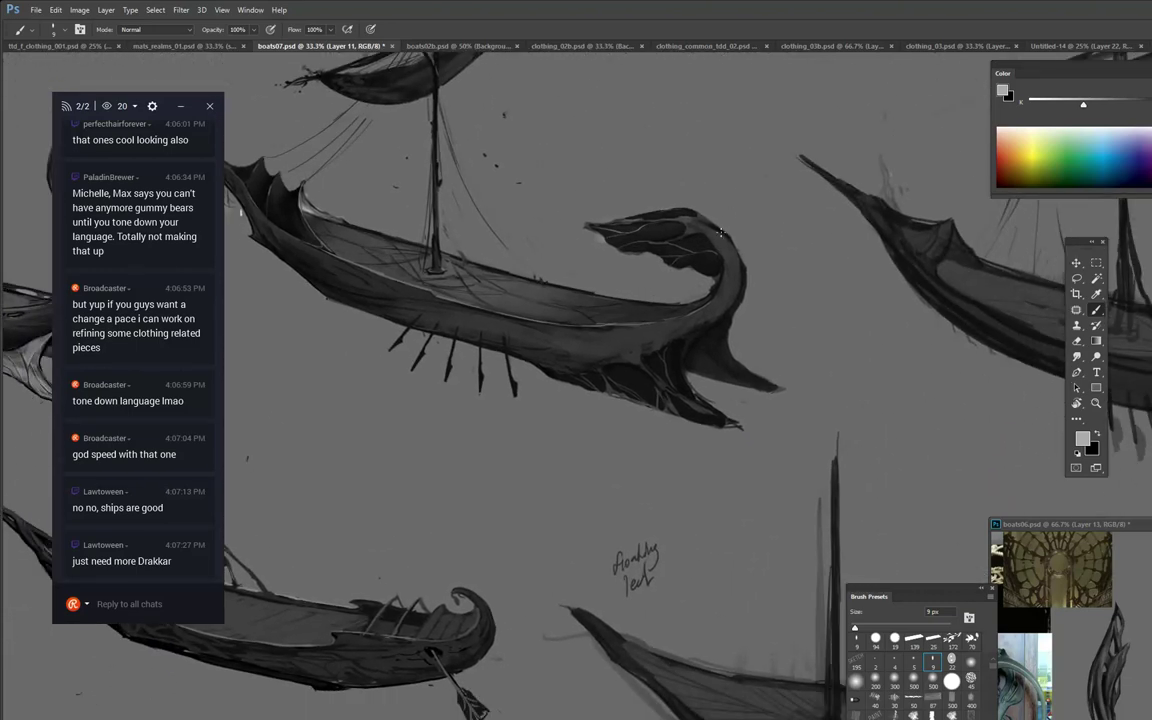
pyautogui.keyDown('alt'); pyautogui.click(643, 367); pyautogui.keyUp('alt')
pyautogui.rightClick(686, 286)
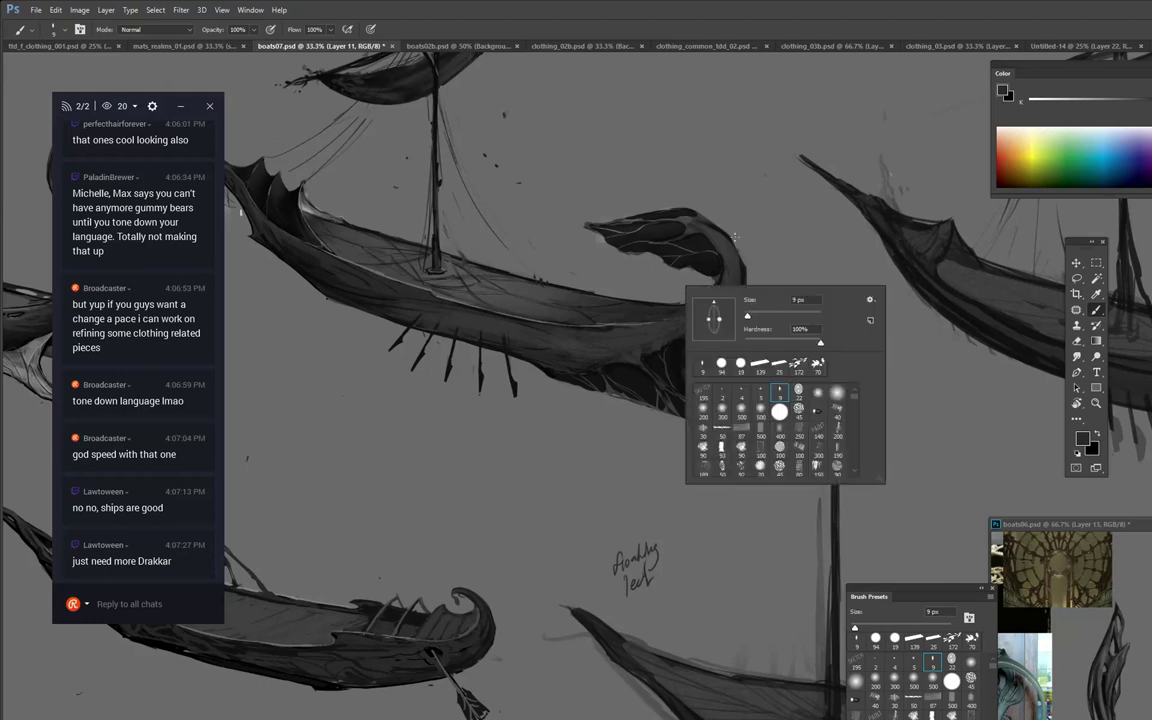
pyautogui.click(752, 164)
pyautogui.moveTo(752, 163)
pyautogui.mouseDown()
pyautogui.moveTo(751, 193)
pyautogui.moveTo(780, 236)
pyautogui.mouseUp()
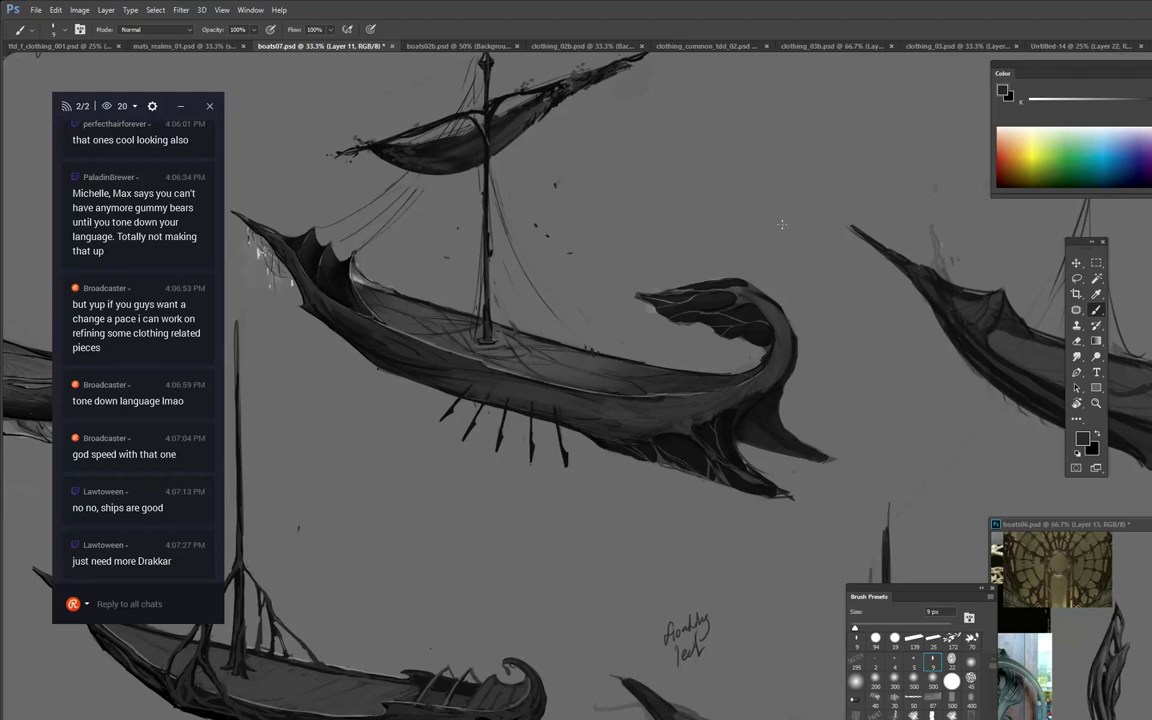
# Shade the curled stern with the soft 200 px brush in sampled black and mid grey, and erase the excess shading.
pyautogui.click(875, 678)
pyautogui.keyDown('alt'); pyautogui.click(762, 425); pyautogui.keyUp('alt')
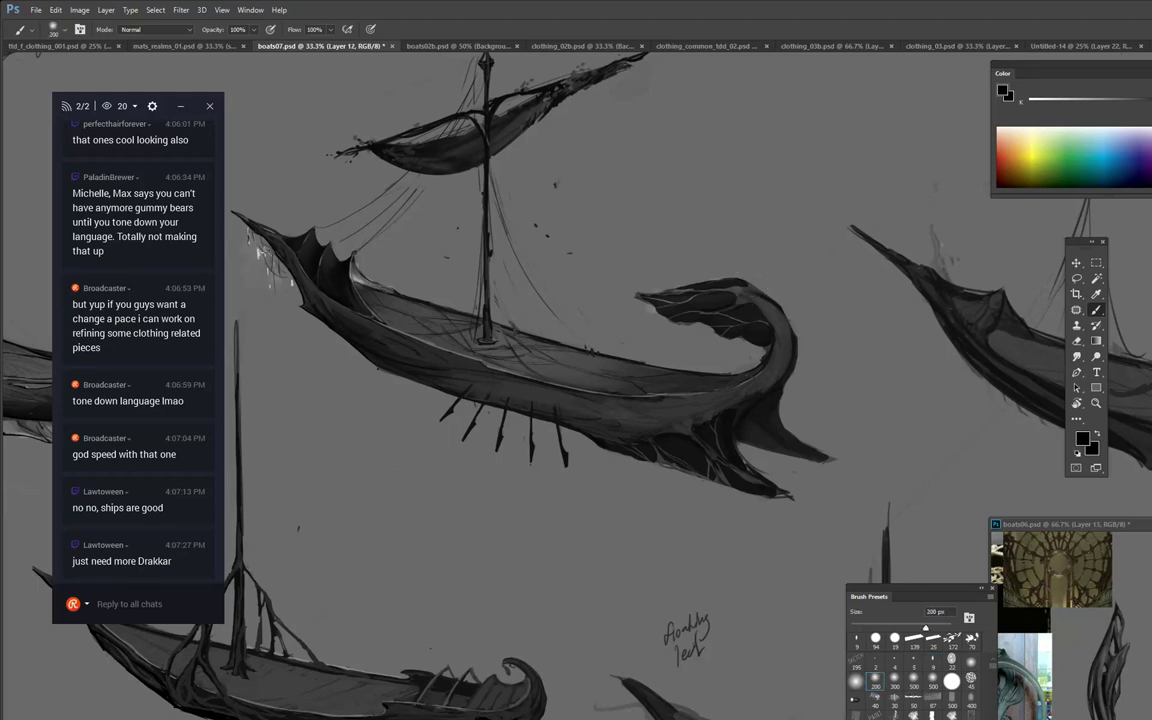
pyautogui.moveTo(788, 312)
pyautogui.mouseDown()
pyautogui.moveTo(767, 402)
pyautogui.moveTo(792, 325)
pyautogui.moveTo(750, 413)
pyautogui.moveTo(772, 394)
pyautogui.moveTo(765, 380)
pyautogui.moveTo(690, 438)
pyautogui.moveTo(758, 391)
pyautogui.moveTo(615, 443)
pyautogui.moveTo(725, 411)
pyautogui.moveTo(569, 417)
pyautogui.moveTo(734, 389)
pyautogui.moveTo(787, 363)
pyautogui.moveTo(687, 419)
pyautogui.mouseUp()
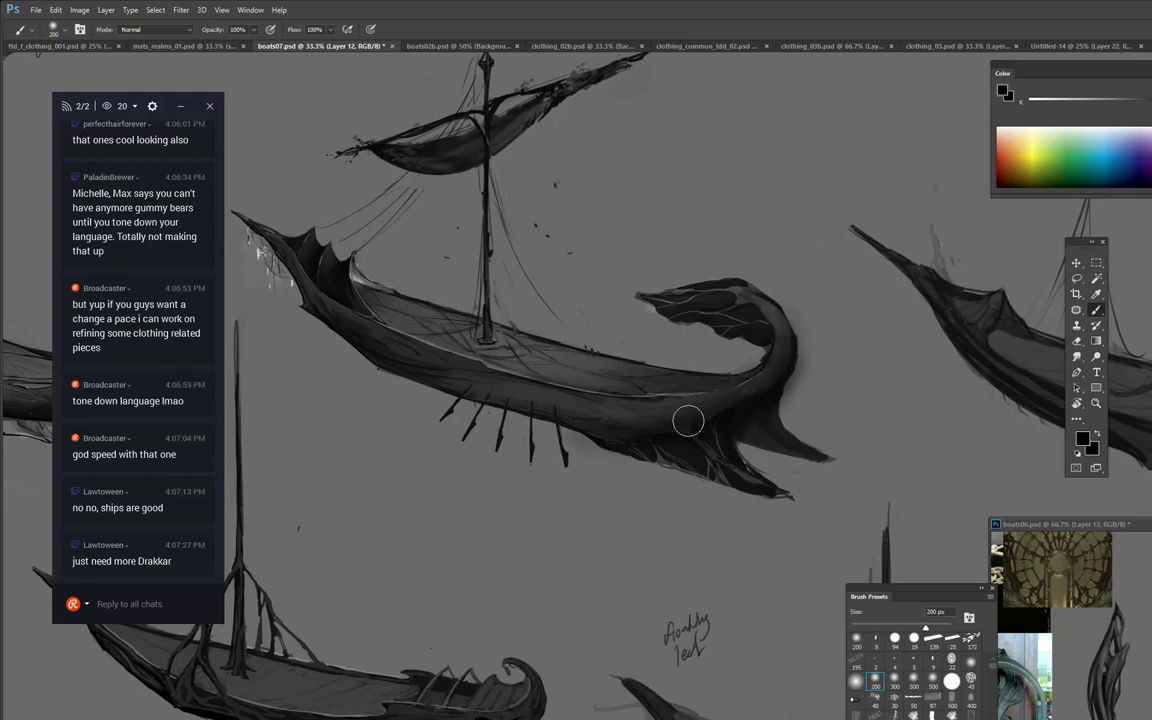
pyautogui.keyDown('alt'); pyautogui.click(746, 230); pyautogui.keyUp('alt')
pyautogui.moveTo(742, 272)
pyautogui.mouseDown()
pyautogui.moveTo(687, 288)
pyautogui.moveTo(748, 290)
pyautogui.moveTo(745, 318)
pyautogui.mouseUp()
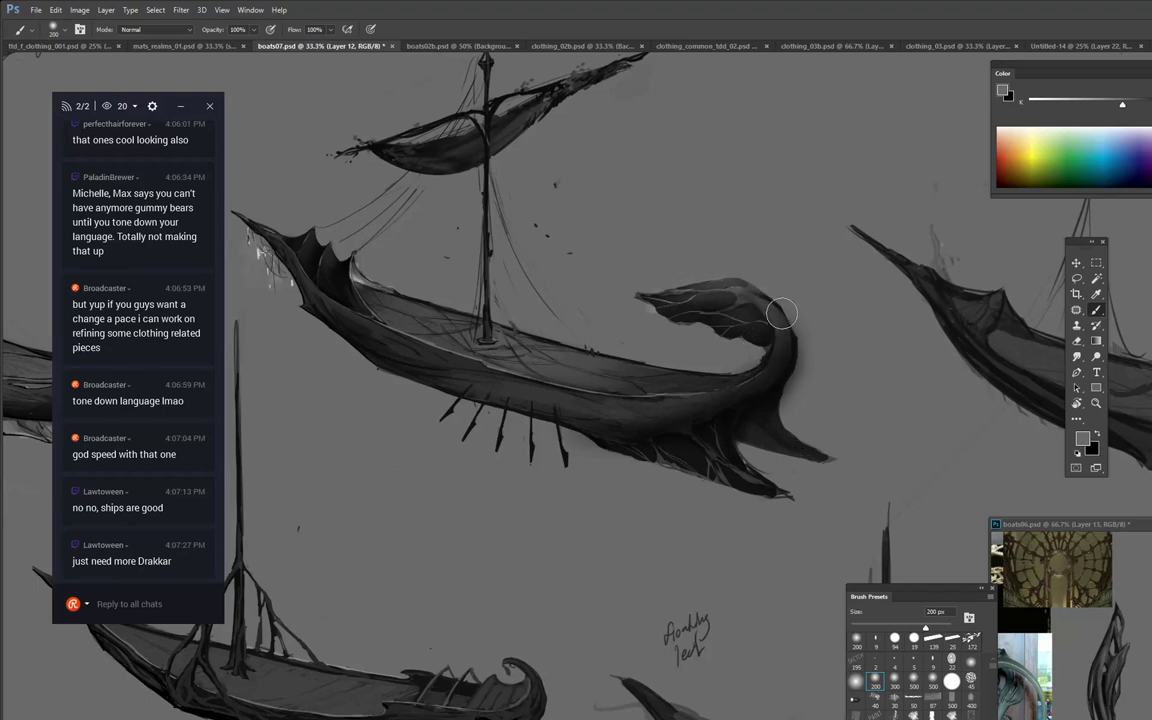
pyautogui.press('e')
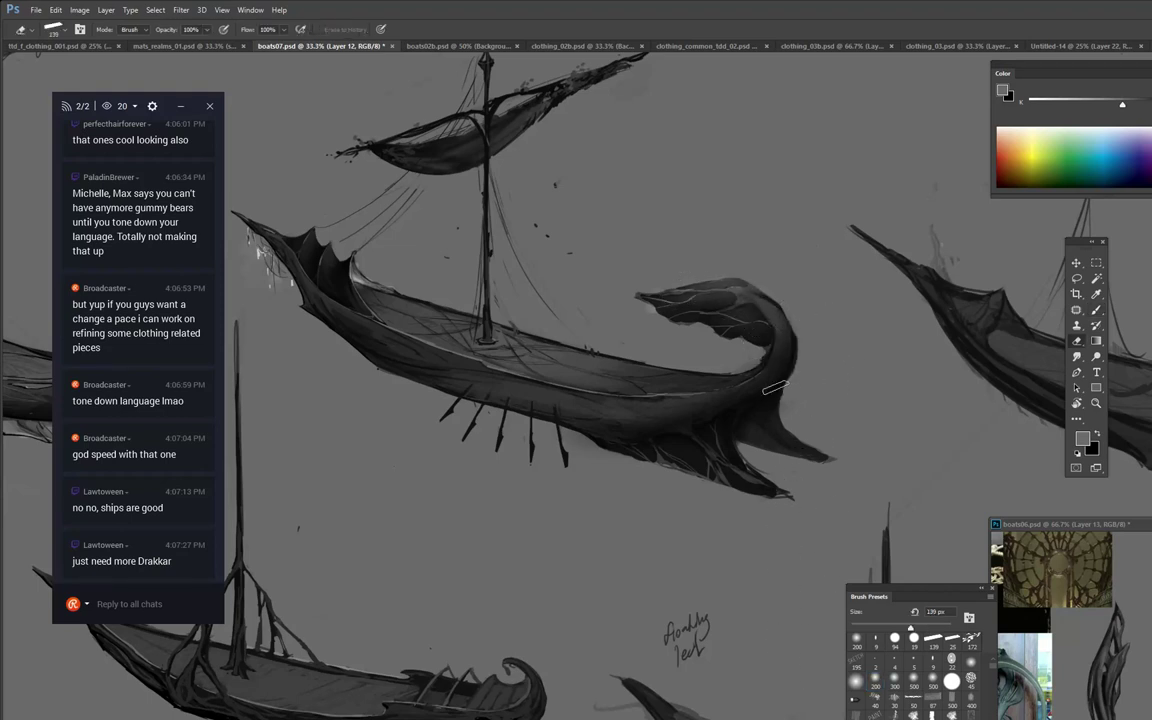
pyautogui.moveTo(785, 391); pyautogui.dragTo(775, 386)
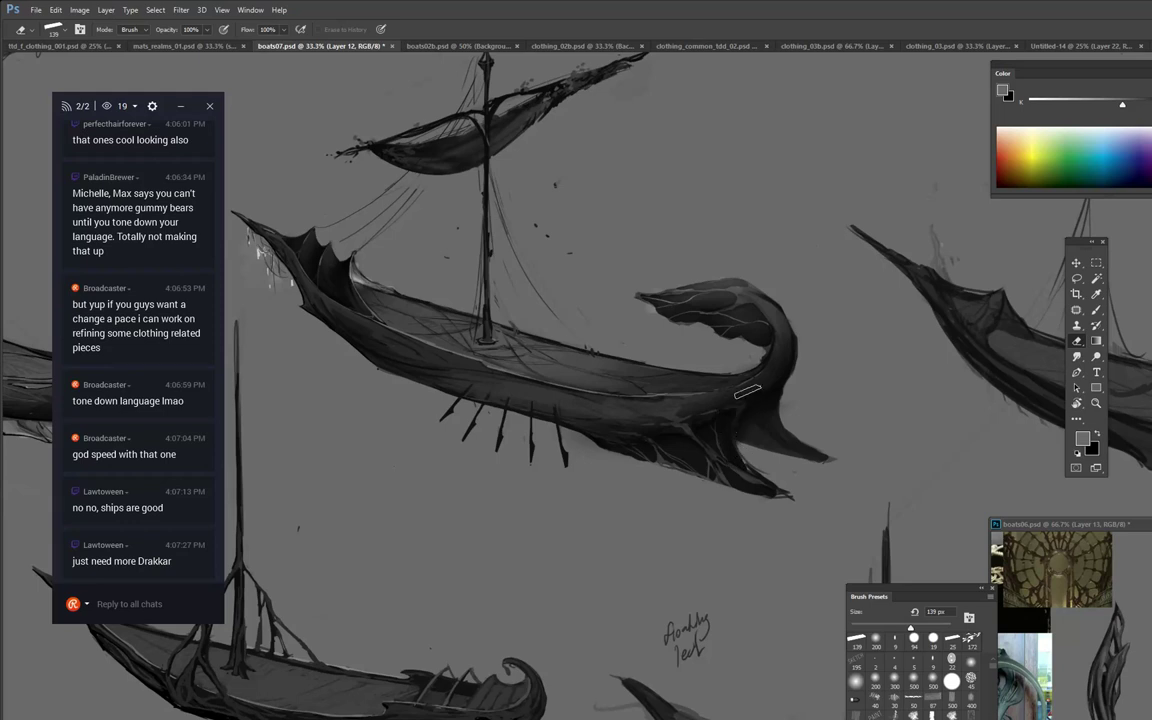
# Switch to the flat brush tip at 32 px, try sampled-grey strokes on the curled stern fin, and undo the last one.
pyautogui.press('b')
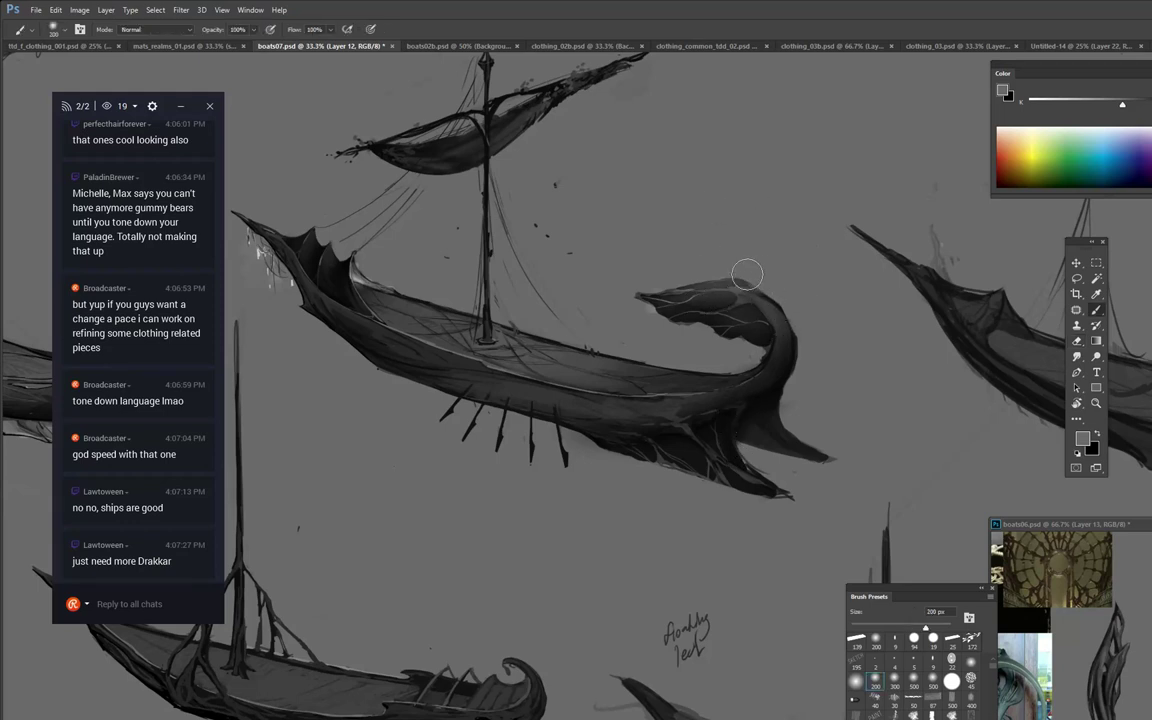
pyautogui.rightClick(779, 246)
pyautogui.click(783, 434)
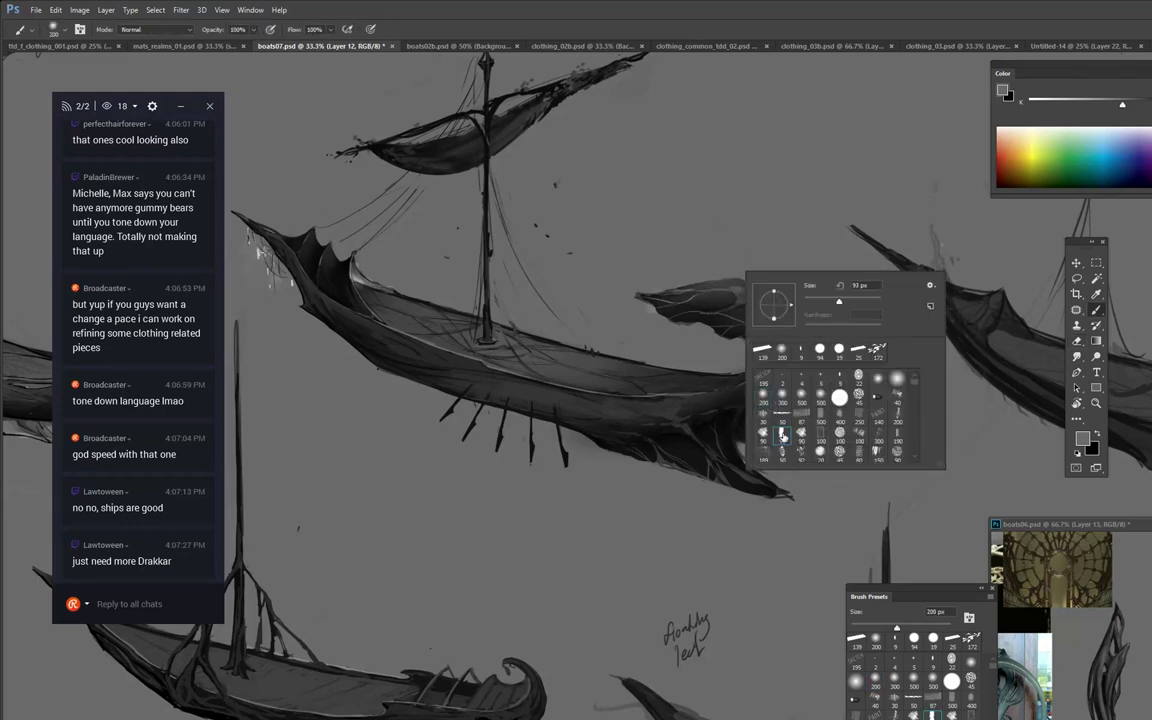
pyautogui.moveTo(838, 301); pyautogui.dragTo(818, 301)
pyautogui.press('Return')
pyautogui.keyDown('alt'); pyautogui.click(790, 340); pyautogui.keyUp('alt')
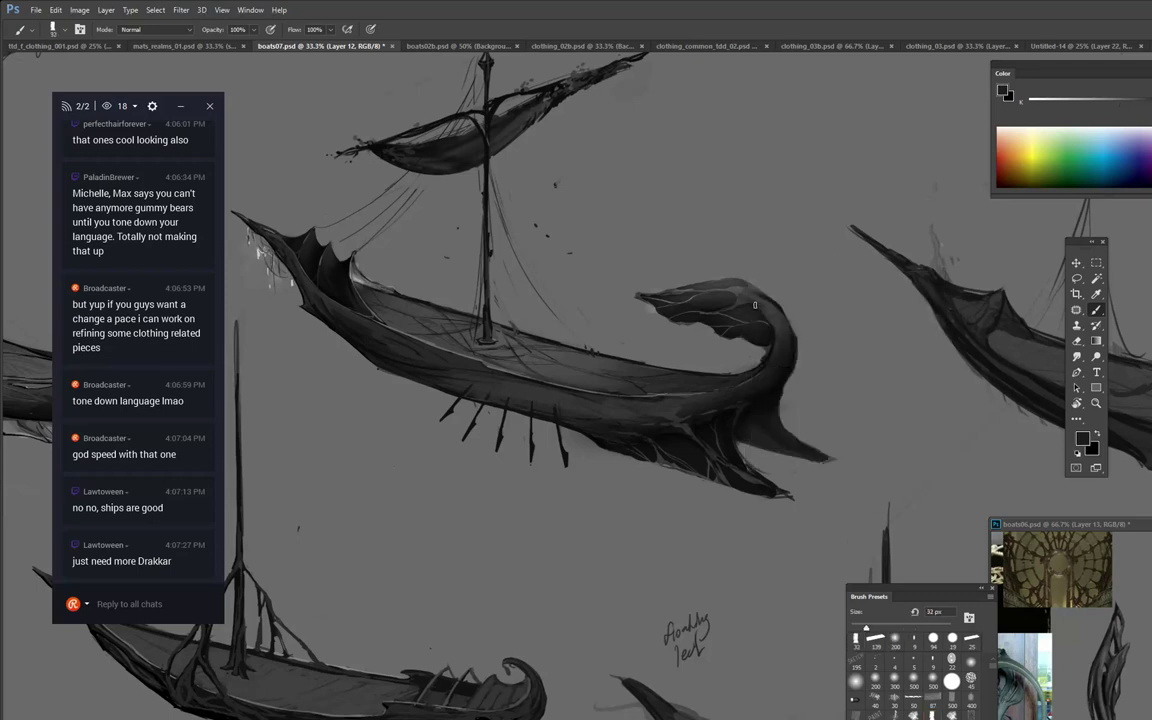
pyautogui.keyDown('alt'); pyautogui.click(737, 326); pyautogui.keyUp('alt')
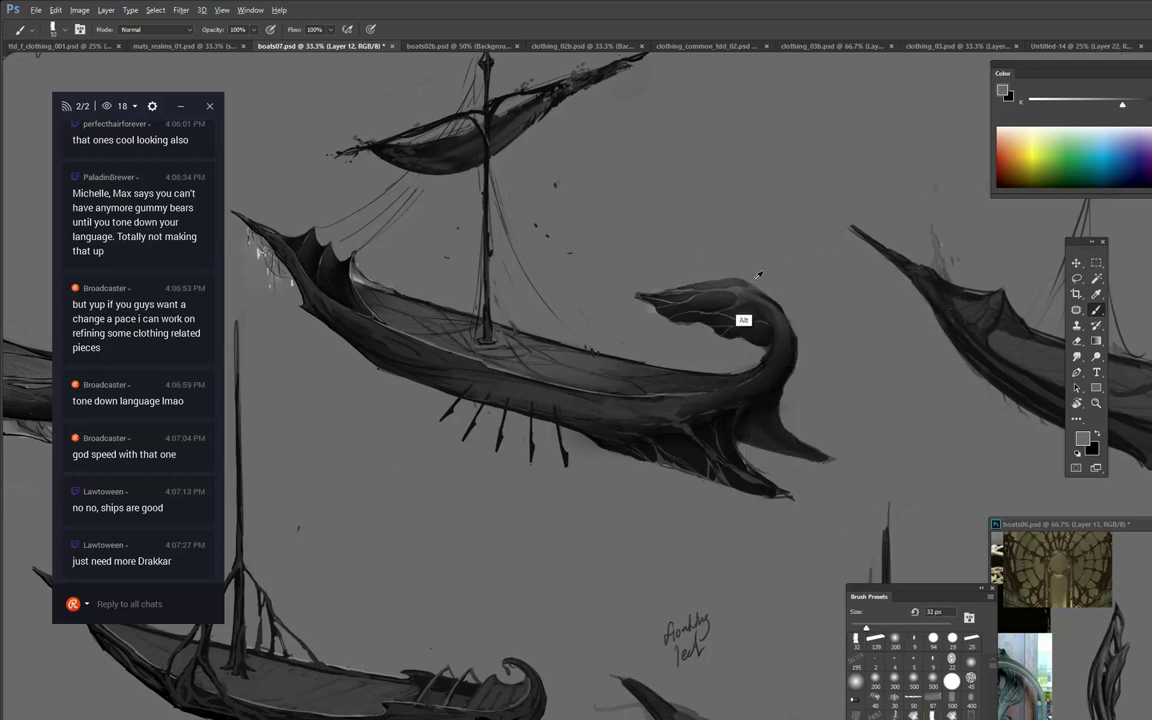
pyautogui.moveTo(728, 312)
pyautogui.mouseDown()
pyautogui.moveTo(743, 319)
pyautogui.moveTo(741, 308)
pyautogui.mouseUp()
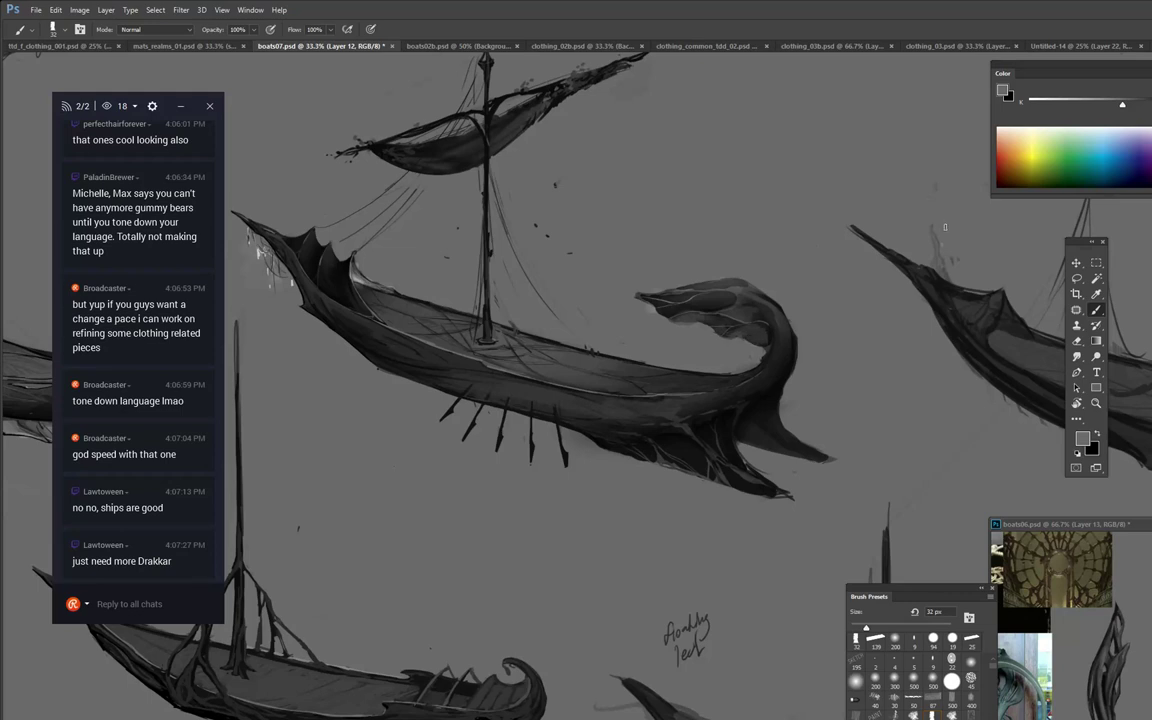
pyautogui.hotkey('ctrl', 'z')
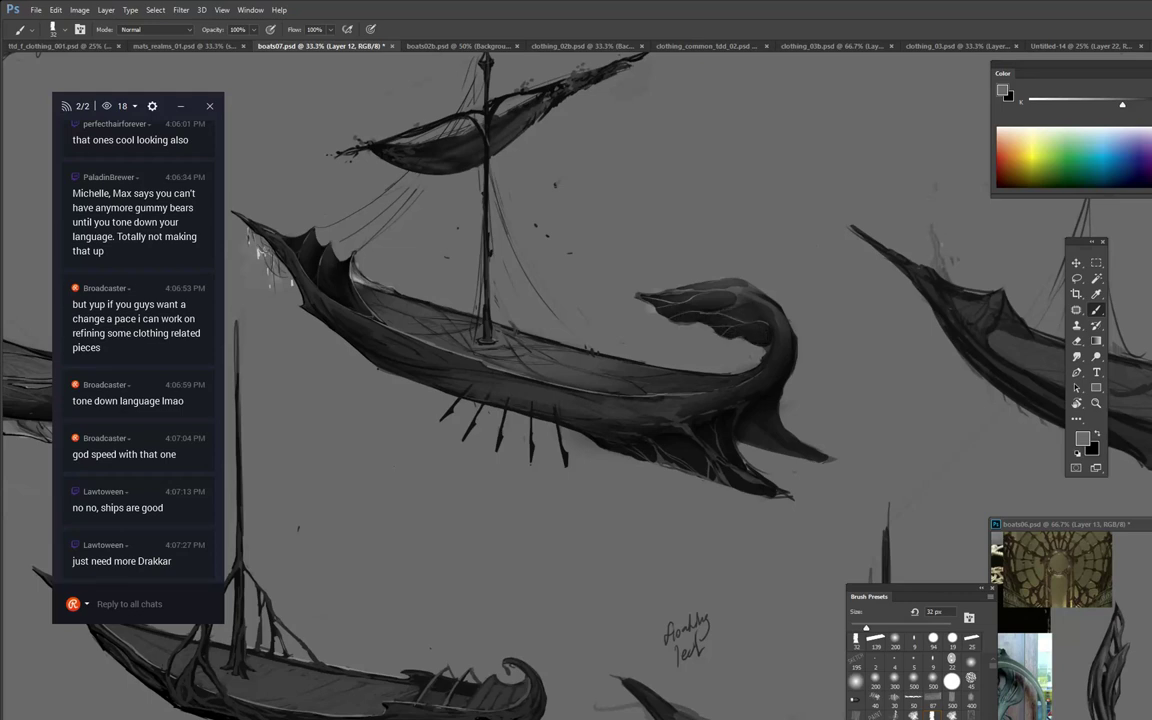
# Darken the curled stern fin and the deck edge beside it with sampled black, blending with the Smudge tool at 50% strength.
pyautogui.keyDown('alt'); pyautogui.click(785, 390); pyautogui.keyUp('alt')
pyautogui.press('r')
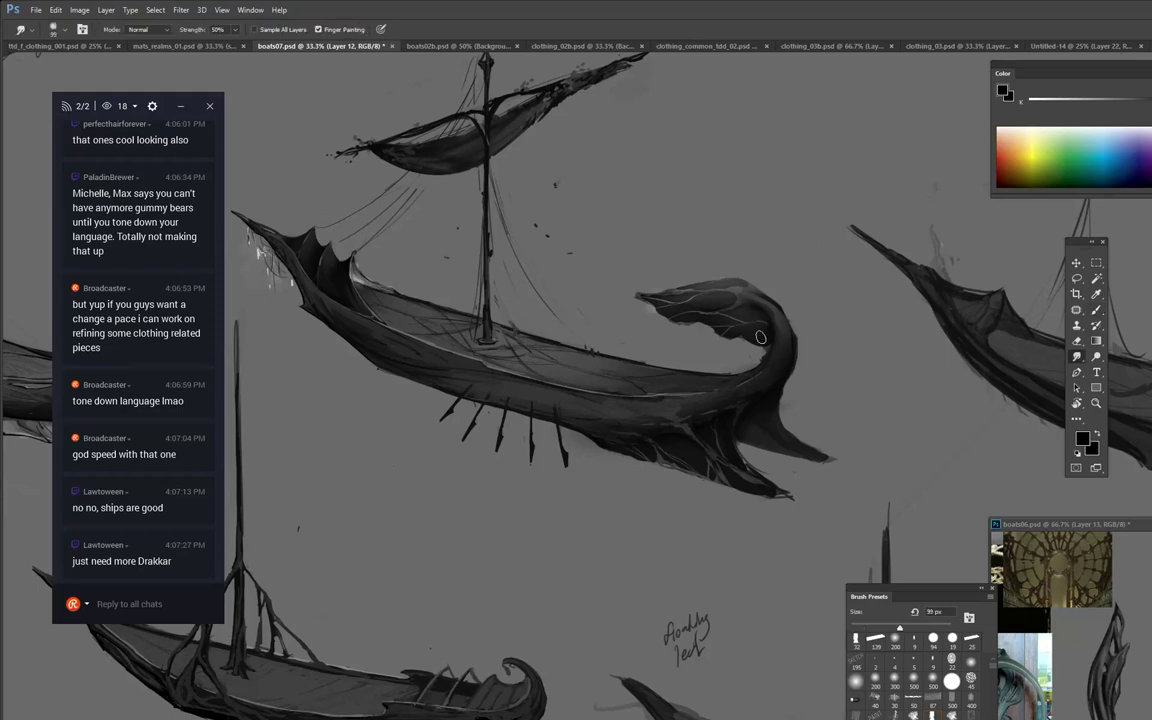
pyautogui.press('b')
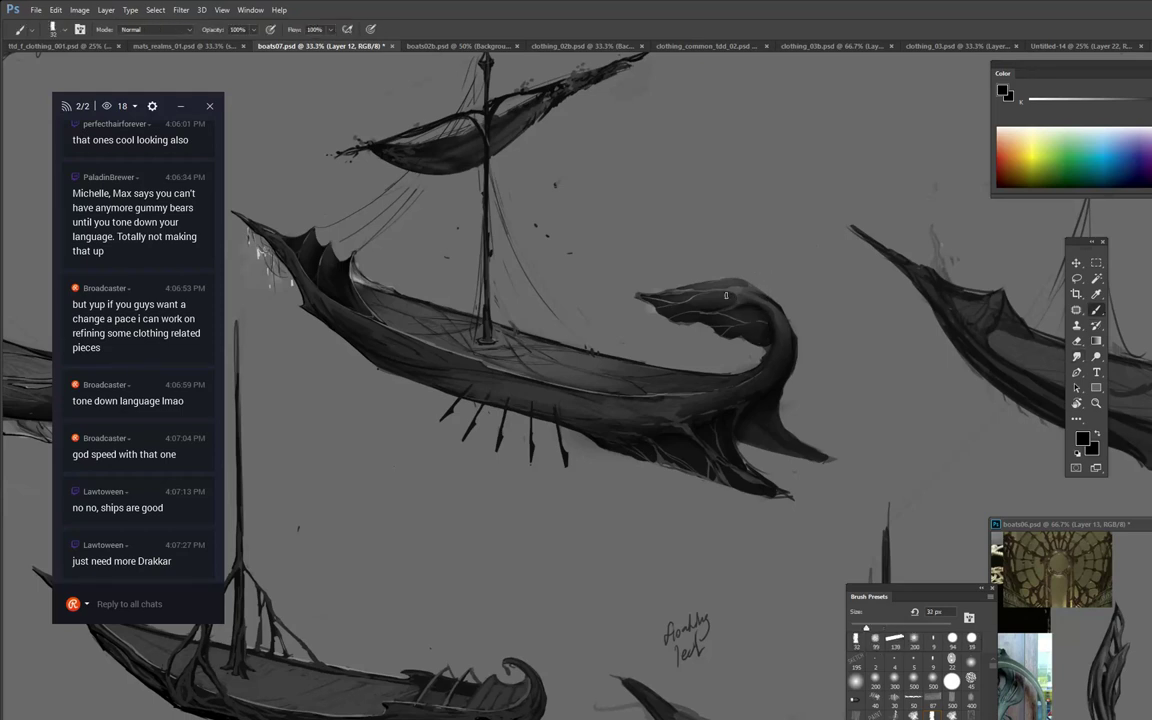
pyautogui.press('r')
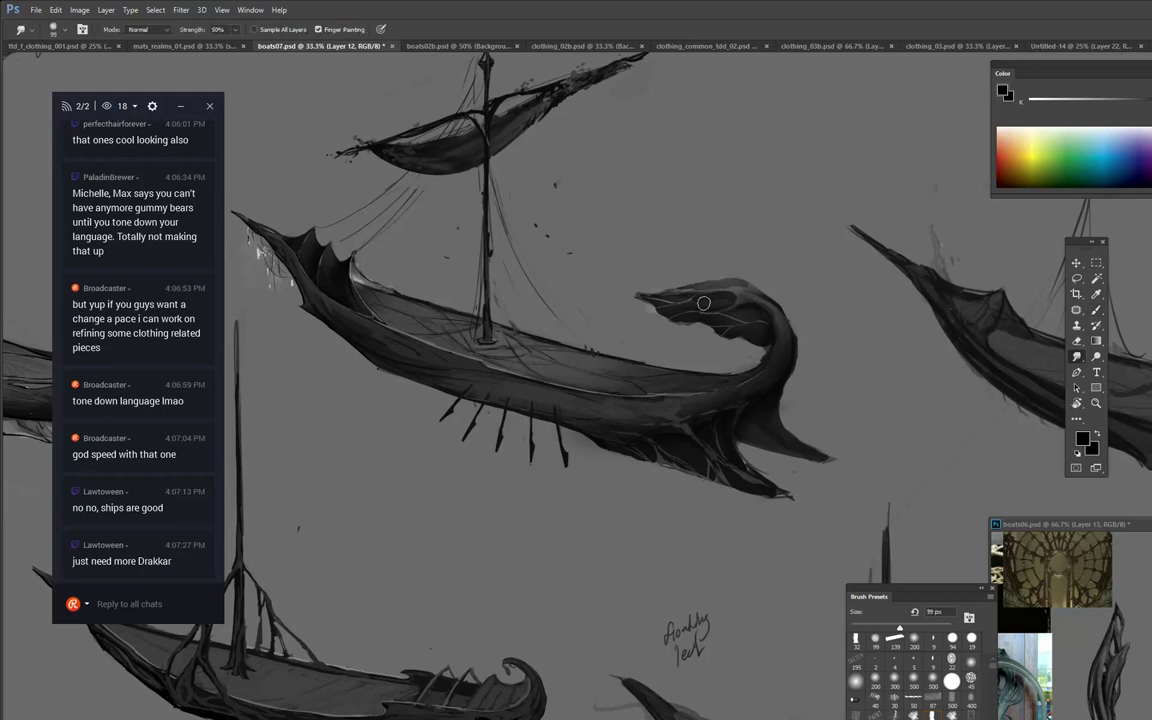
pyautogui.press('b')
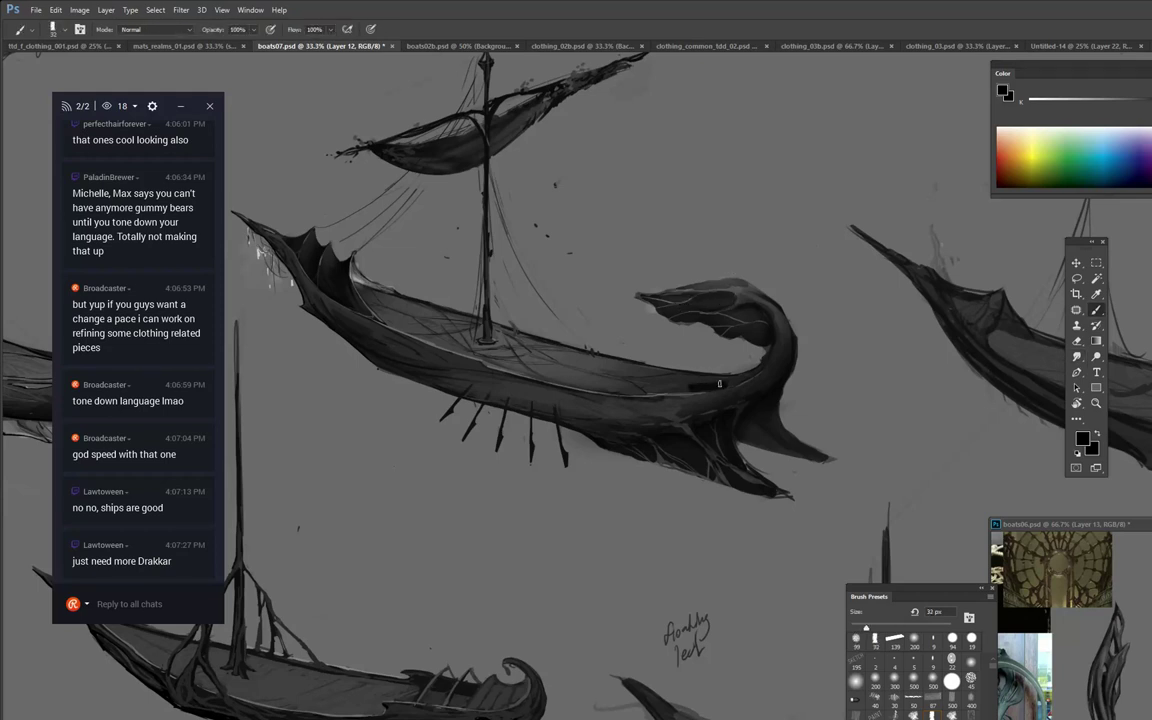
pyautogui.press('r')
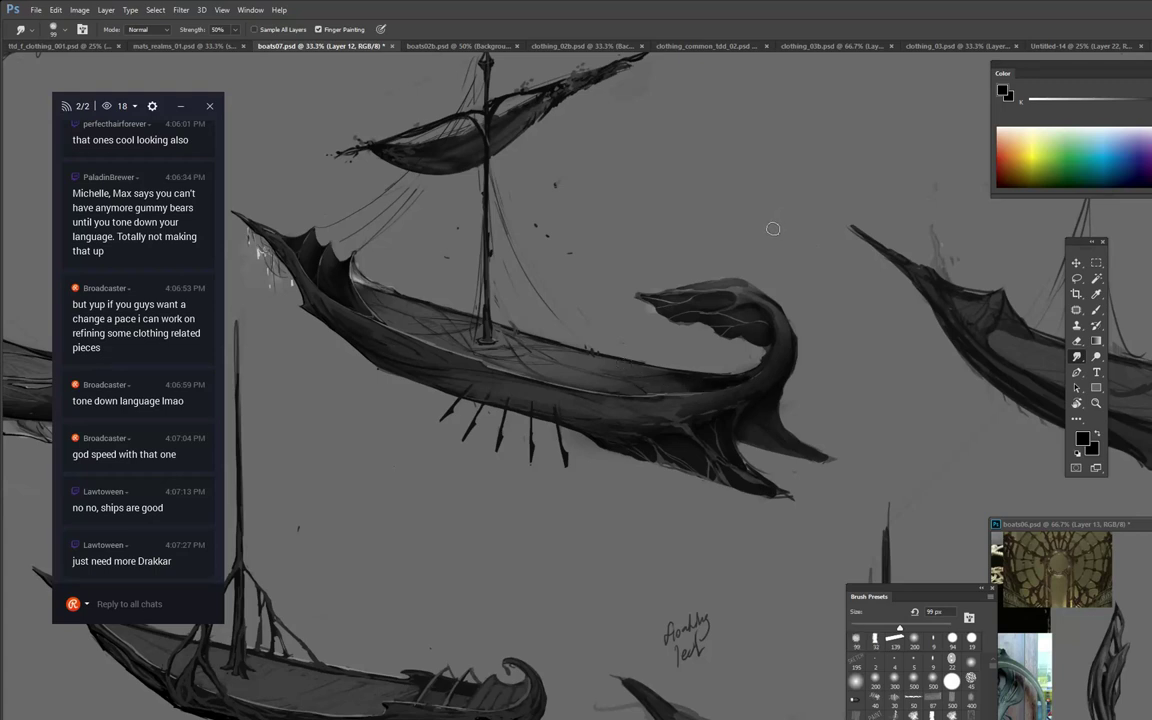
# Paint out the row of oars beneath the hull with sampled background grey.
pyautogui.press('b')
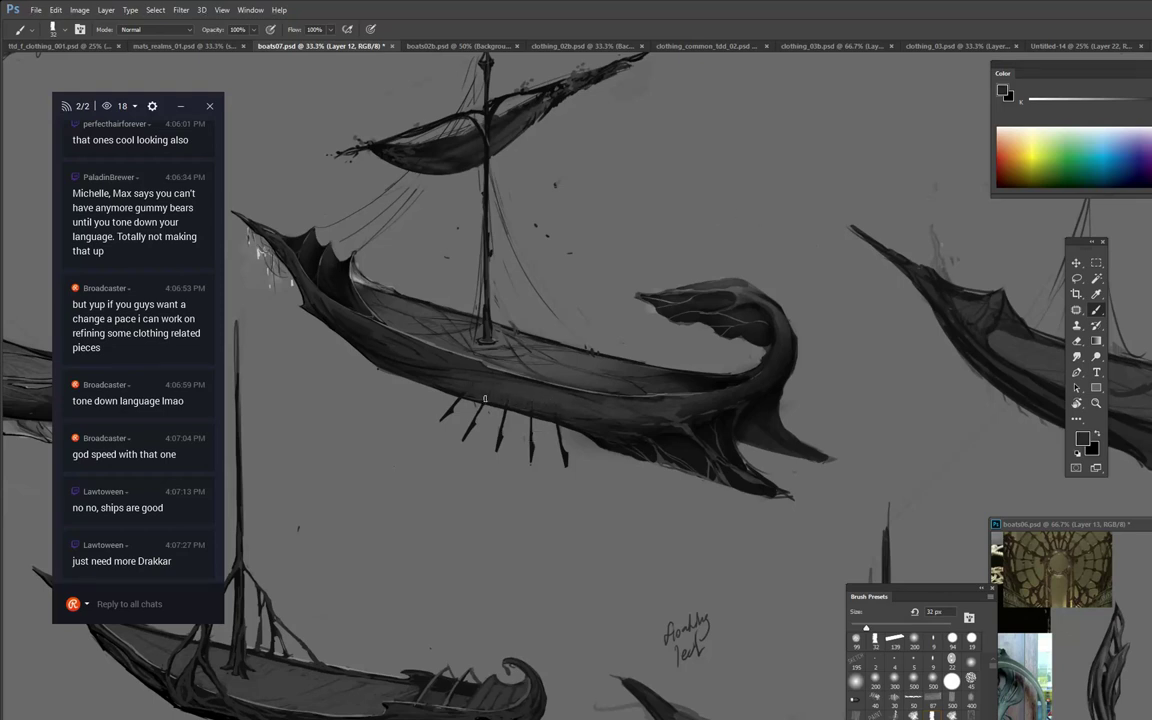
pyautogui.press('alt')
pyautogui.keyDown('alt'); pyautogui.click(605, 436); pyautogui.keyUp('alt')
pyautogui.keyDown('alt'); pyautogui.click(567, 437); pyautogui.keyUp('alt')
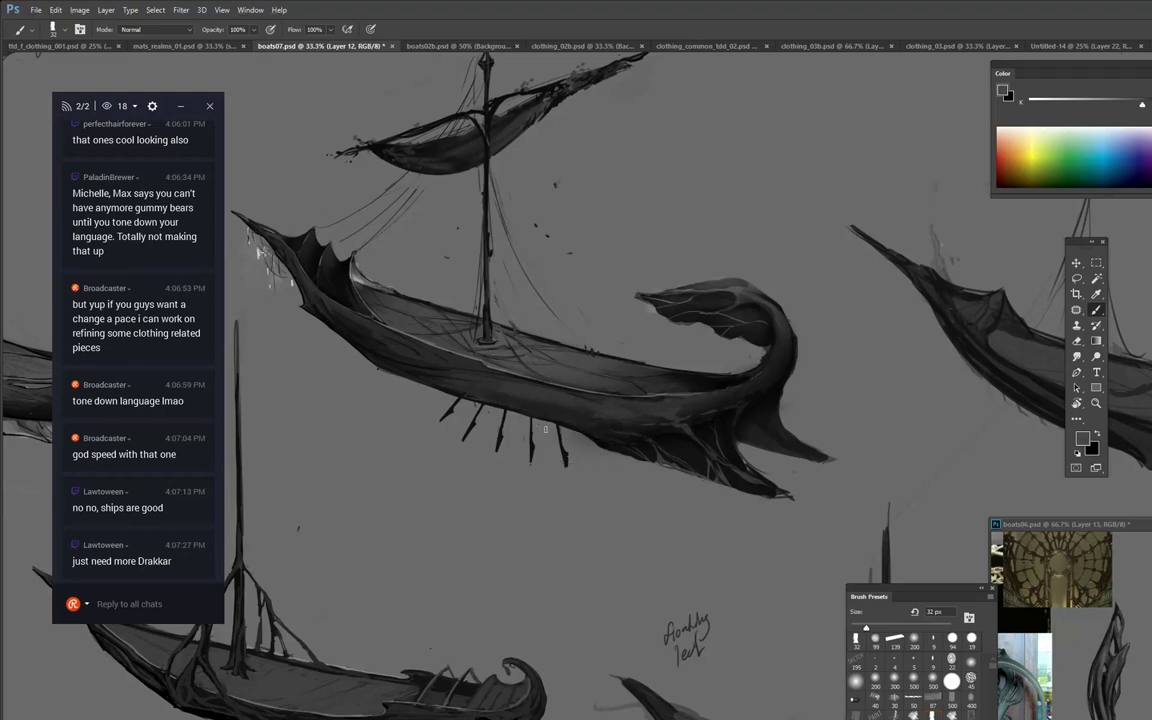
pyautogui.moveTo(546, 428)
pyautogui.mouseDown()
pyautogui.moveTo(461, 406)
pyautogui.moveTo(550, 427)
pyautogui.mouseUp()
pyautogui.keyDown('alt'); pyautogui.click(455, 449); pyautogui.keyUp('alt')
pyautogui.moveTo(437, 403)
pyautogui.mouseDown()
pyautogui.moveTo(544, 426)
pyautogui.moveTo(471, 411)
pyautogui.moveTo(536, 436)
pyautogui.mouseUp()
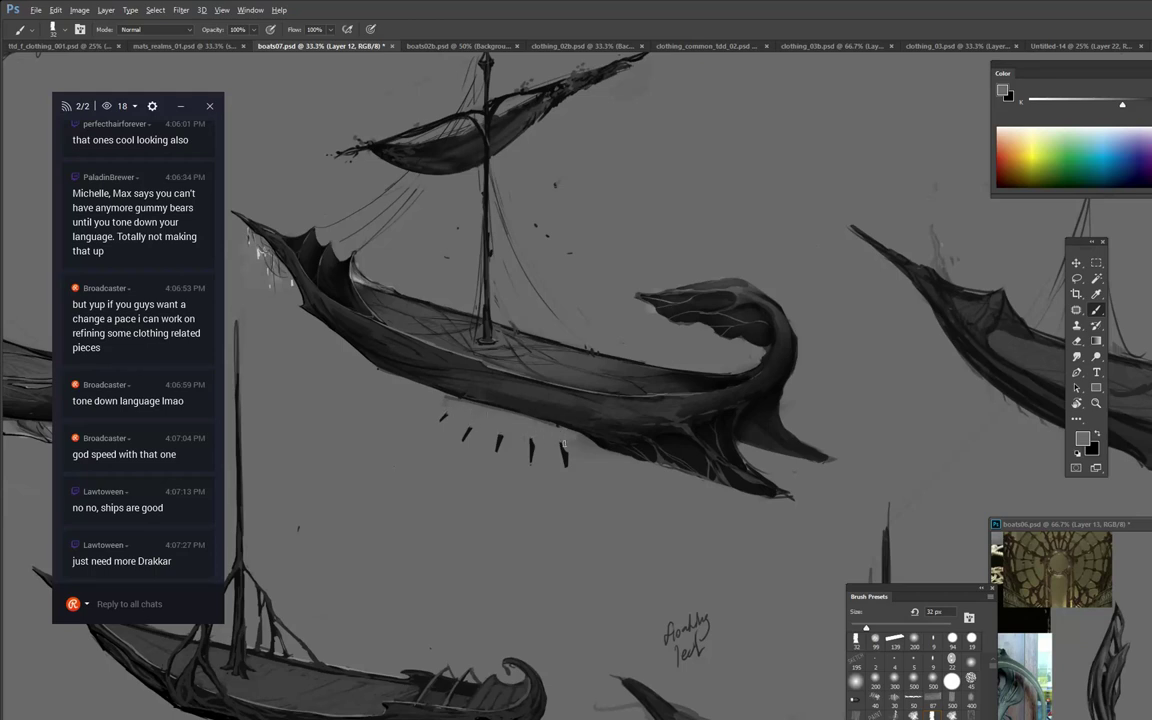
pyautogui.moveTo(476, 400); pyautogui.dragTo(511, 417)
# Sketch a long oar with a looped blade beneath the hull in sampled dark grey with the 25 px brush, undoing stray strokes.
pyautogui.press('[')
pyautogui.press('[')
pyautogui.keyDown('alt'); pyautogui.click(560, 413); pyautogui.keyUp('alt')
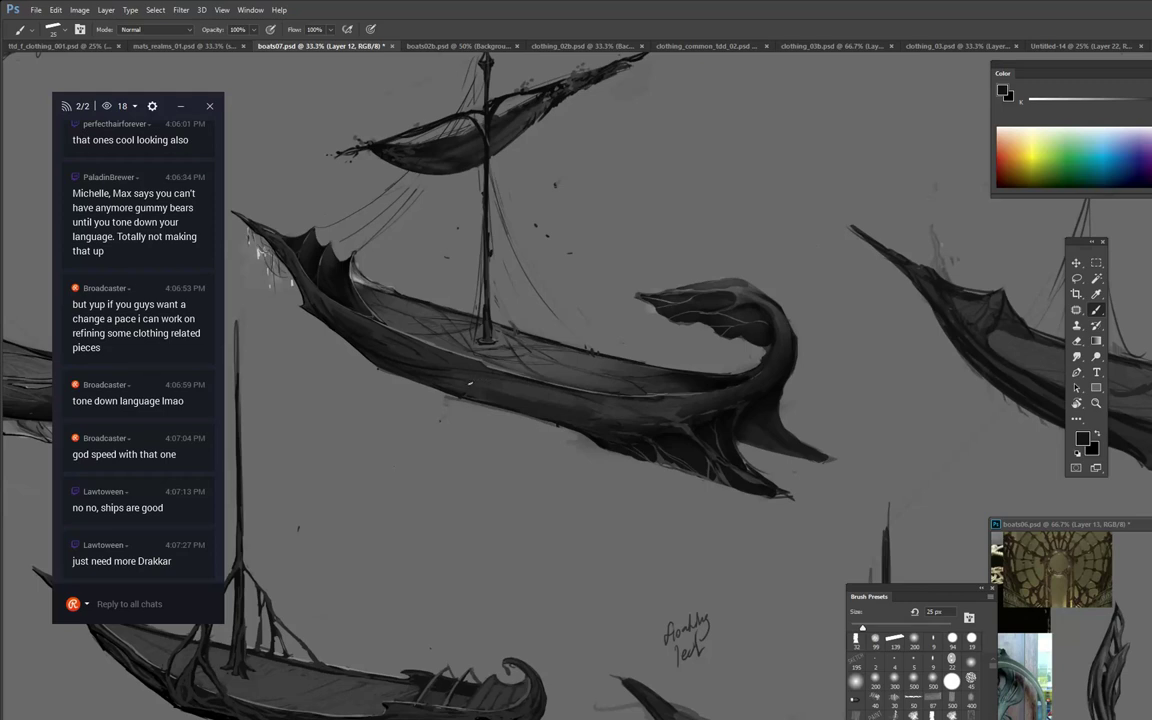
pyautogui.moveTo(501, 408)
pyautogui.mouseDown()
pyautogui.moveTo(551, 468)
pyautogui.moveTo(506, 416)
pyautogui.moveTo(567, 458)
pyautogui.moveTo(596, 498)
pyautogui.mouseUp()
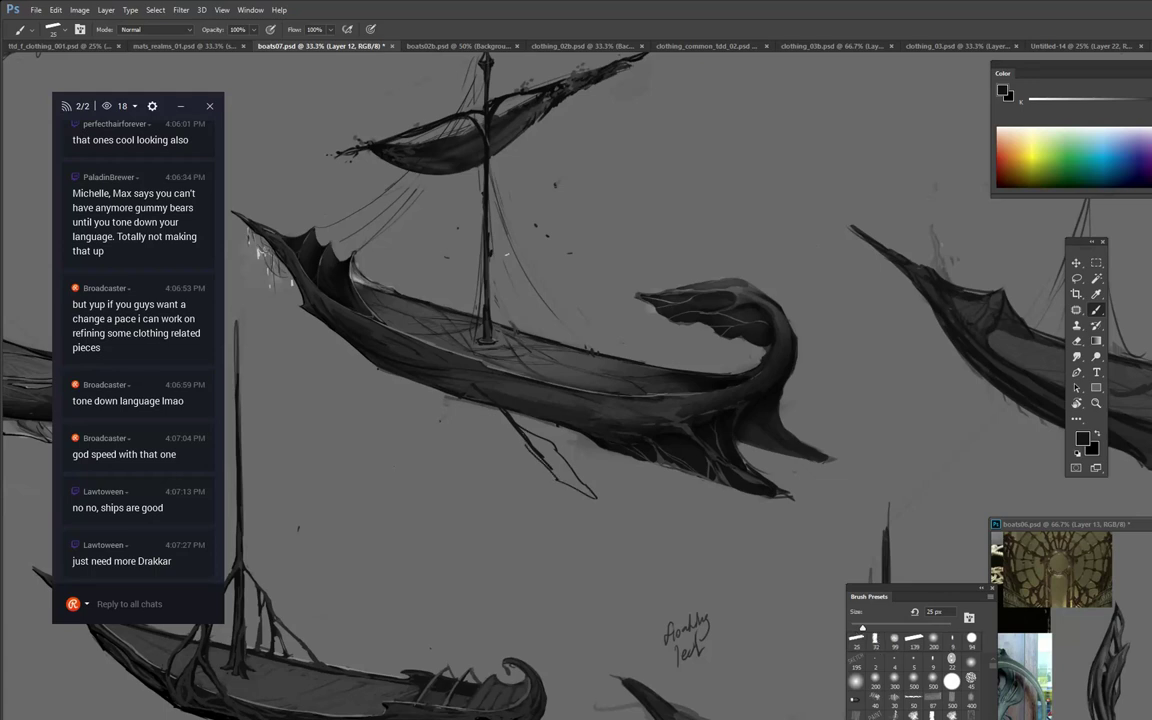
pyautogui.moveTo(480, 387); pyautogui.dragTo(559, 485)
pyautogui.moveTo(507, 421); pyautogui.dragTo(569, 478)
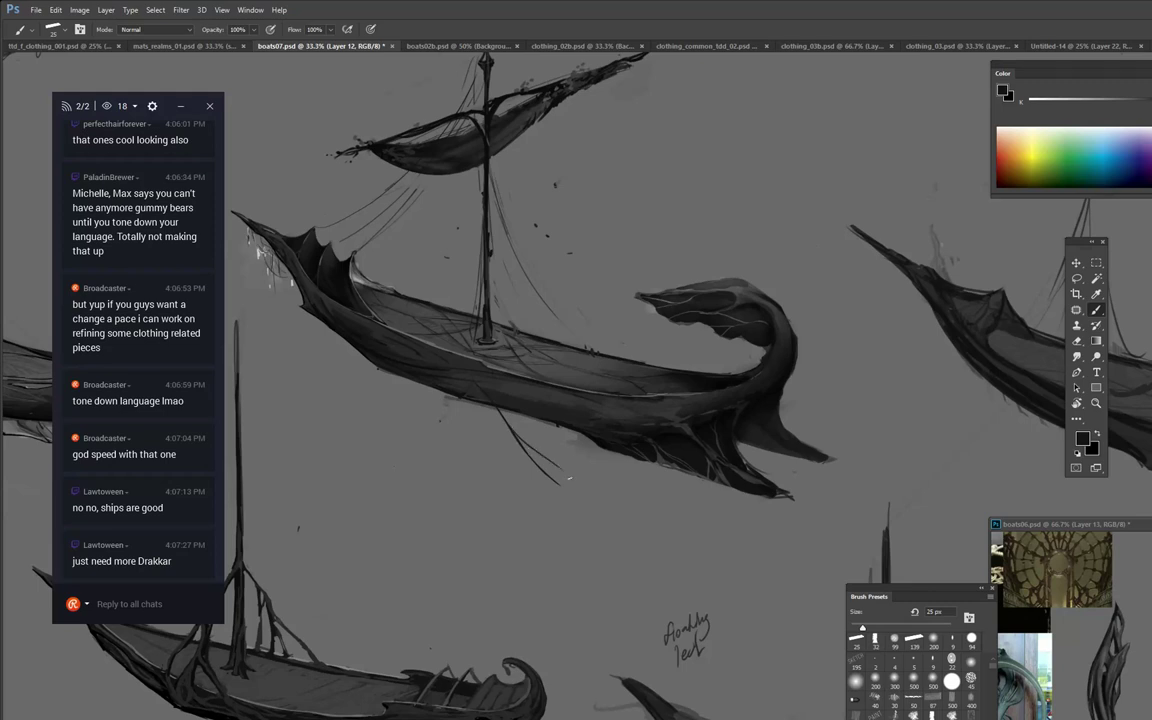
pyautogui.moveTo(510, 427)
pyautogui.mouseDown()
pyautogui.moveTo(537, 480)
pyautogui.moveTo(590, 510)
pyautogui.mouseUp()
pyautogui.hotkey('ctrl', 'z')
pyautogui.moveTo(538, 466); pyautogui.dragTo(527, 456)
# Try to sketch a second oar beside the first one beneath the hull.
pyautogui.moveTo(519, 402); pyautogui.dragTo(612, 485)
pyautogui.moveTo(496, 392); pyautogui.dragTo(618, 484)
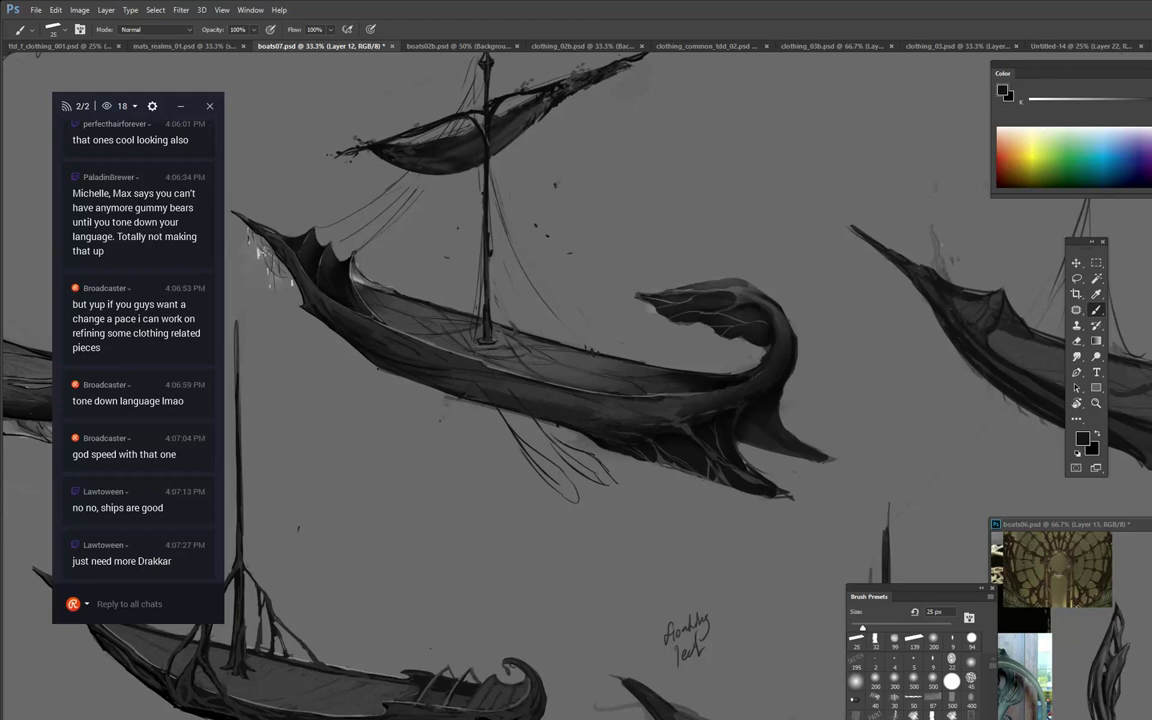
pyautogui.hotkey('ctrl', 'z')
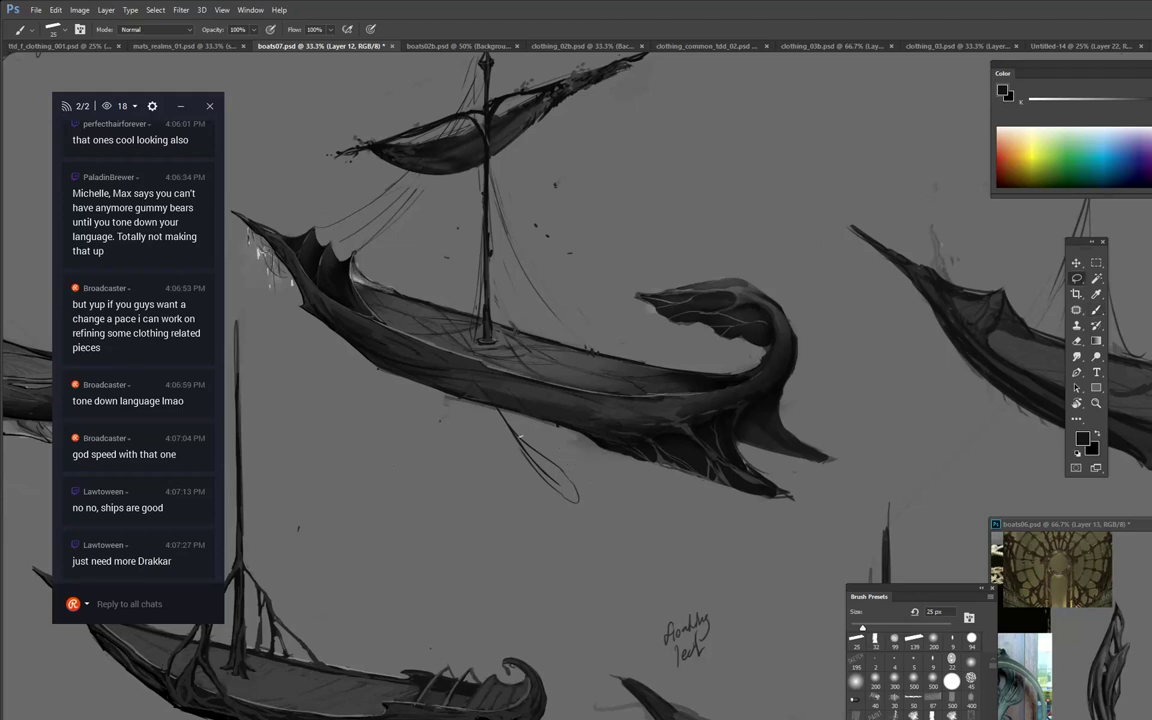
# Lasso the sketched oar and scale it down to about 57% close to the hull.
pyautogui.press('l')
pyautogui.moveTo(500, 430)
pyautogui.mouseDown()
pyautogui.moveTo(553, 458)
pyautogui.moveTo(571, 518)
pyautogui.moveTo(503, 437)
pyautogui.mouseUp()
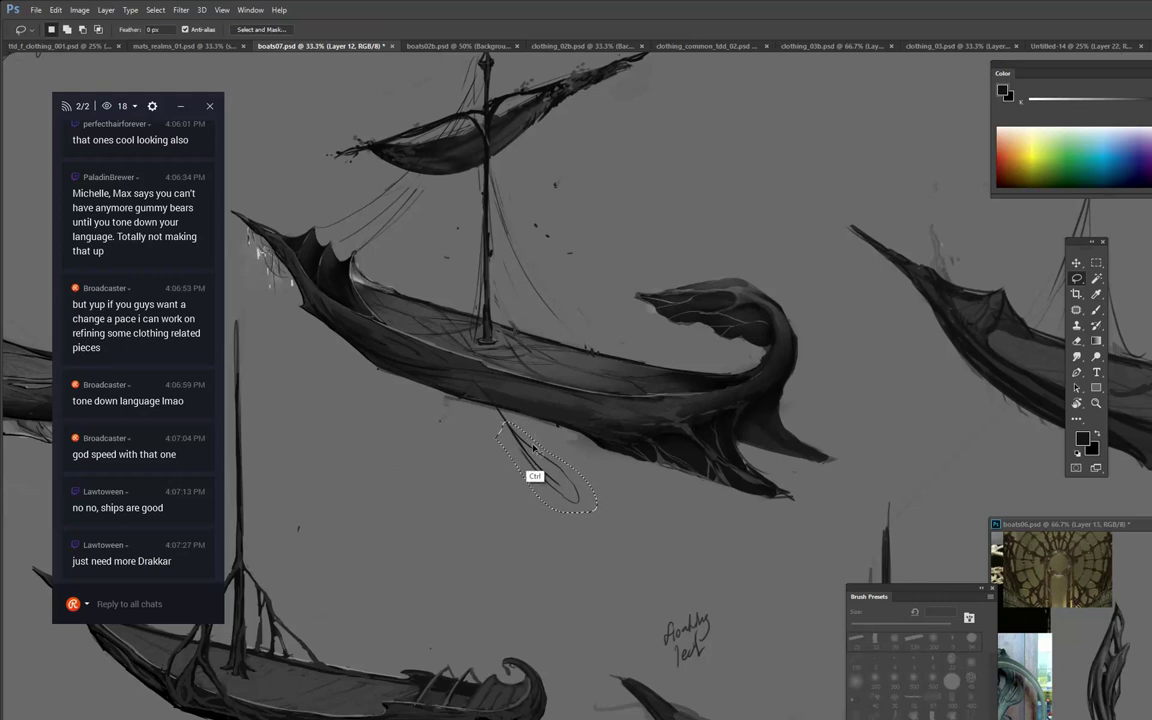
pyautogui.hotkey('ctrl', 't')
pyautogui.moveTo(599, 527); pyautogui.dragTo(537, 452)
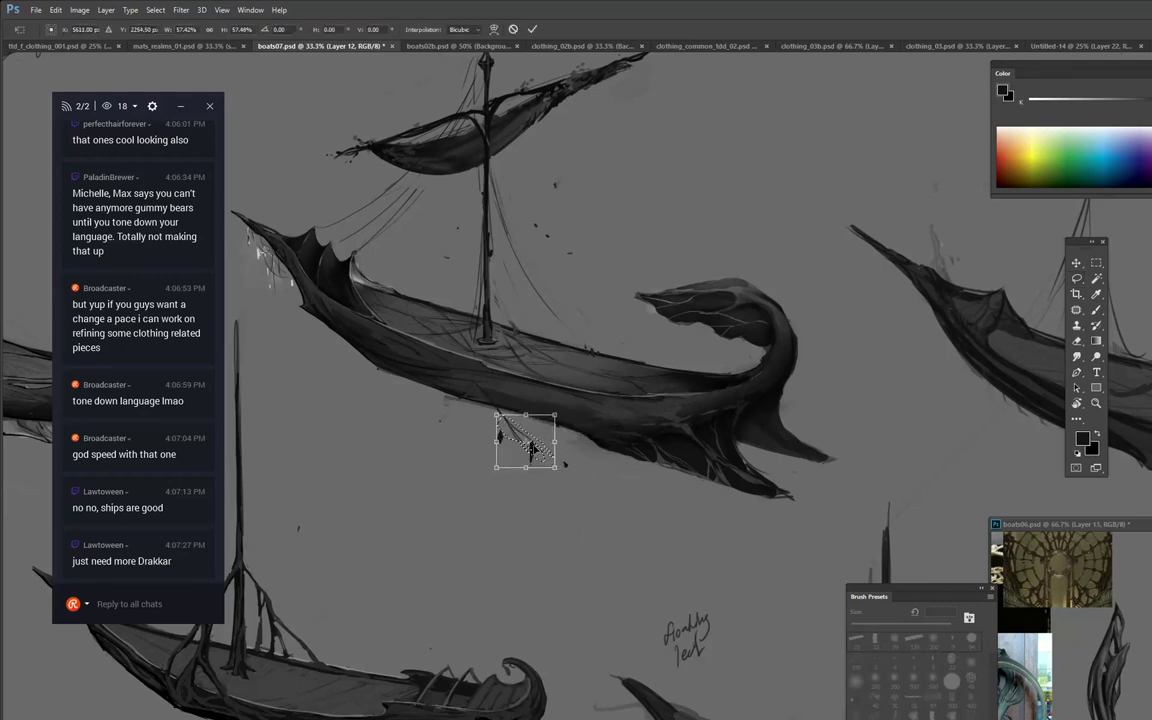
pyautogui.press('Return')
# Paint out the leftover oar fragments with background grey, and sketch two slim dark oars angling down from the hull.
pyautogui.press('b')
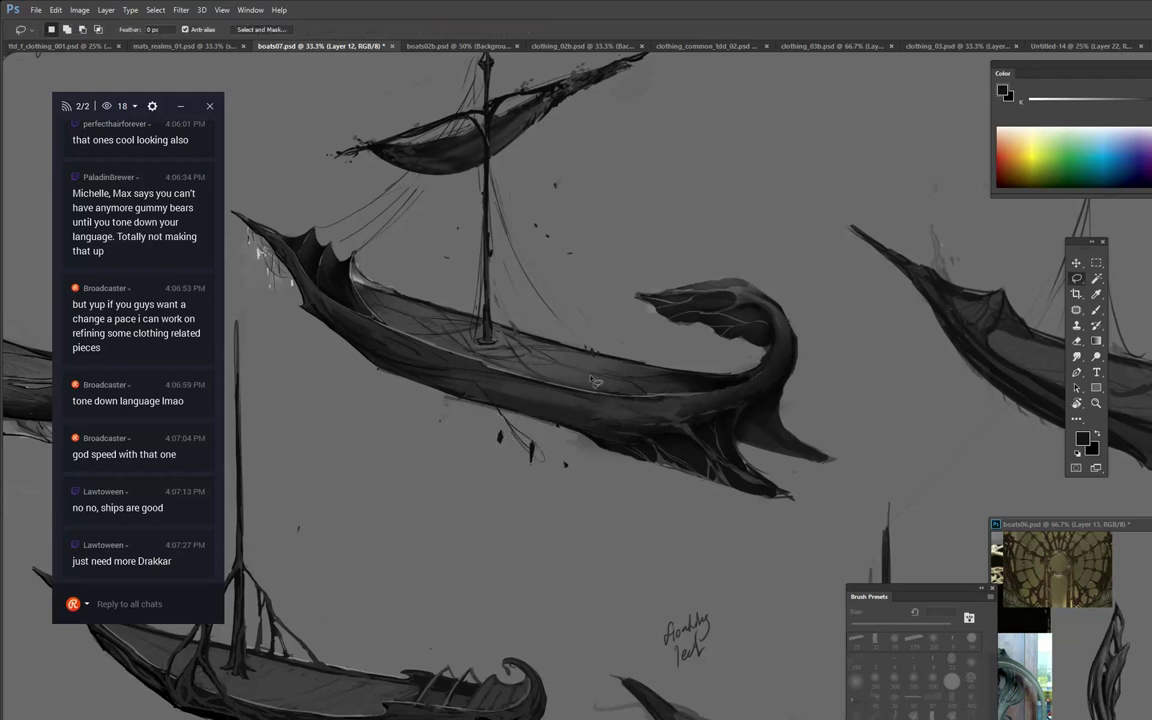
pyautogui.keyDown('alt'); pyautogui.click(538, 443); pyautogui.keyUp('alt')
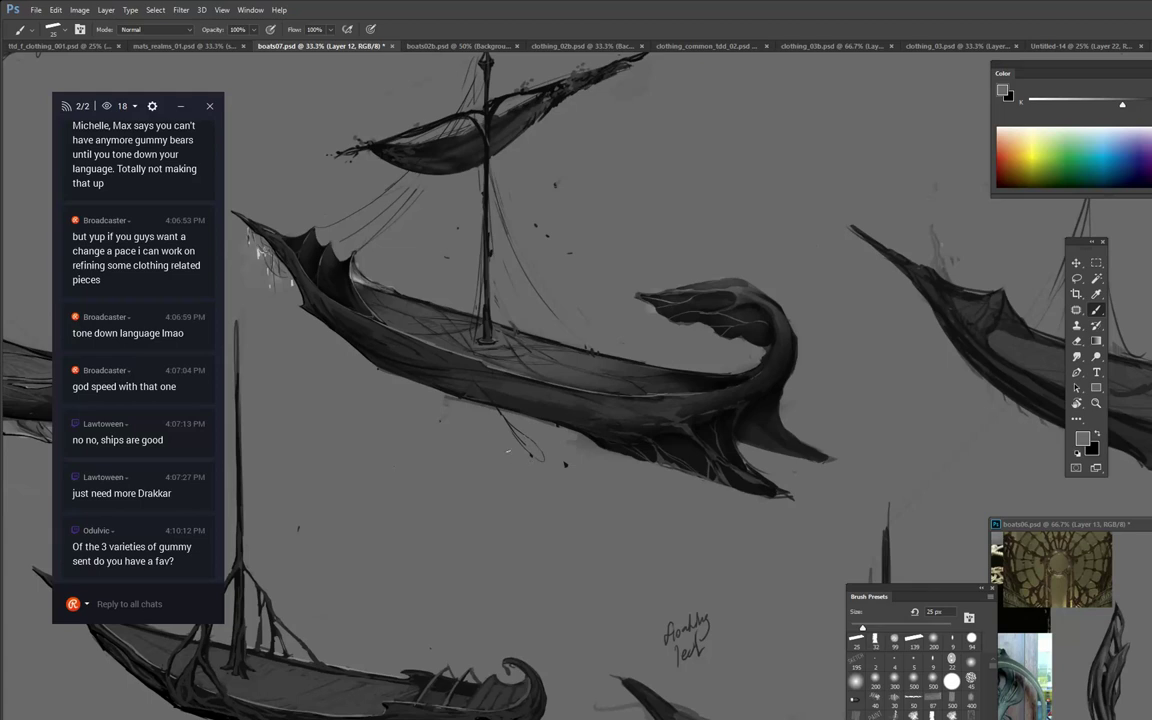
pyautogui.keyDown('alt'); pyautogui.click(507, 404); pyautogui.keyUp('alt')
pyautogui.moveTo(518, 438); pyautogui.dragTo(484, 394)
pyautogui.moveTo(531, 456)
pyautogui.mouseDown()
pyautogui.moveTo(546, 467)
pyautogui.moveTo(517, 432)
pyautogui.moveTo(558, 441)
pyautogui.moveTo(586, 467)
pyautogui.mouseUp()
pyautogui.moveTo(550, 429); pyautogui.dragTo(587, 463)
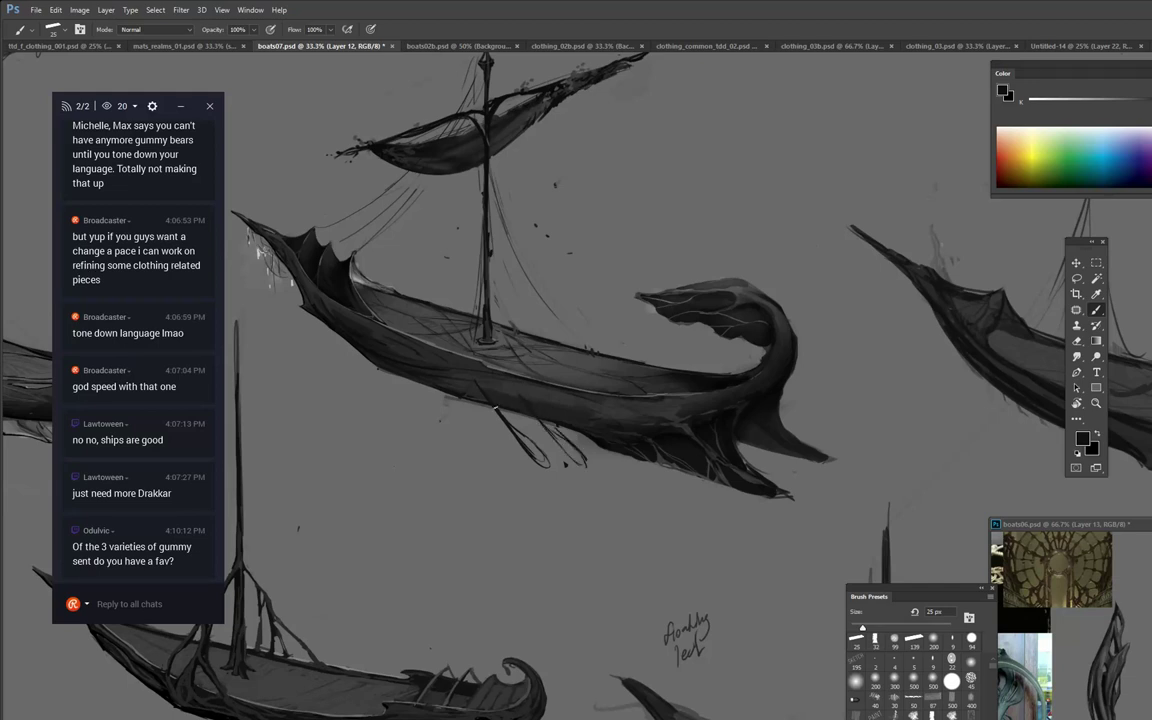
# Sketch a row of thin dark oars along the hull's underside with the 25 px brush.
pyautogui.moveTo(466, 403)
pyautogui.mouseDown()
pyautogui.moveTo(477, 428)
pyautogui.moveTo(421, 403)
pyautogui.mouseUp()
pyautogui.moveTo(419, 384); pyautogui.dragTo(455, 418)
pyautogui.moveTo(509, 433); pyautogui.dragTo(524, 456)
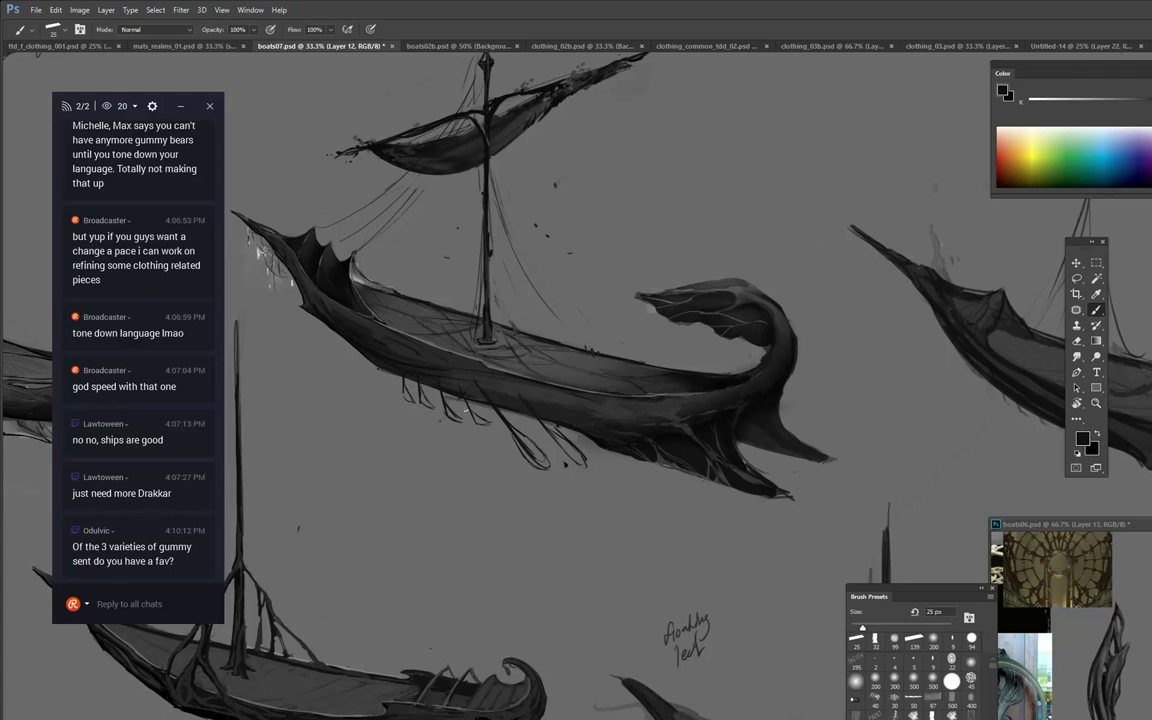
# Reply to all chats with "the german ones, habaro.... somehting like that".
pyautogui.click(147, 602)
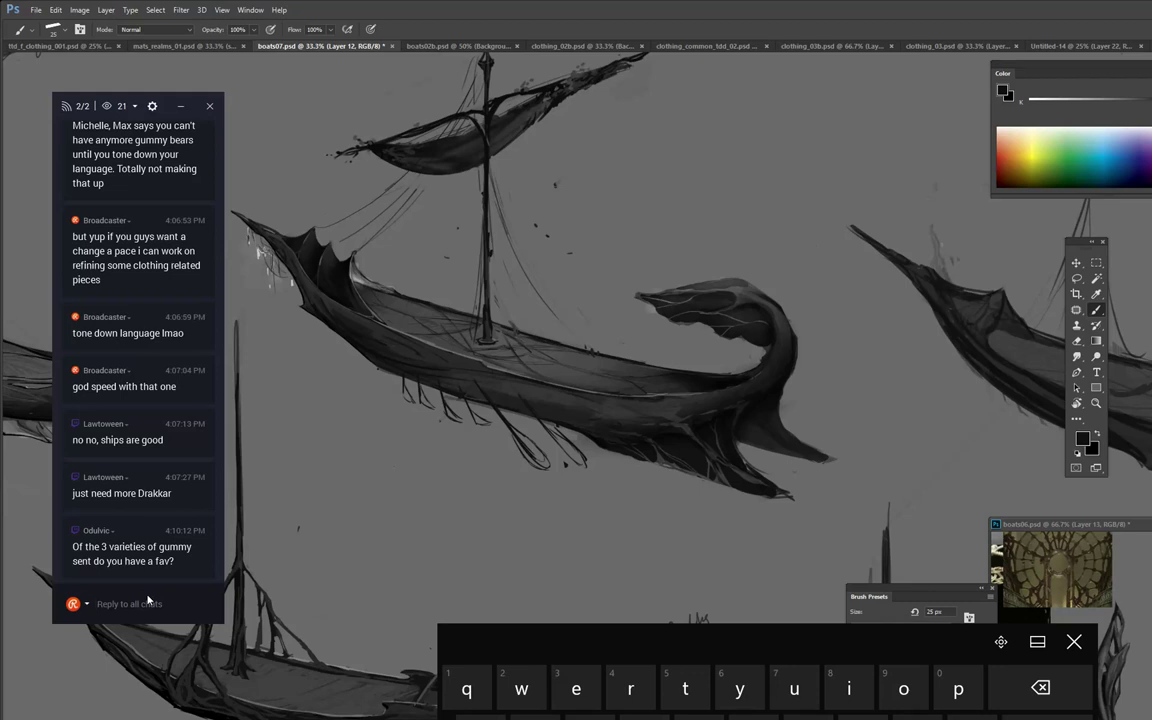
pyautogui.write('the')
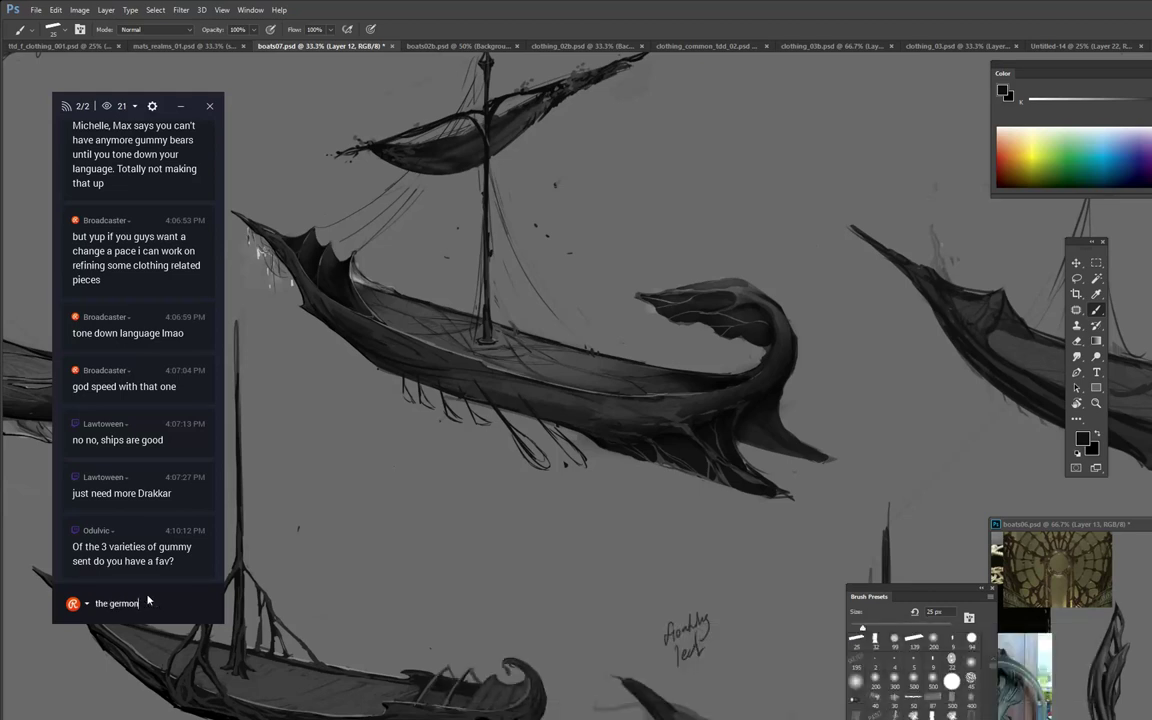
pyautogui.write(' germa')
pyautogui.write('n ones.')
pyautogui.write(' the h')
pyautogui.press('BackSpace')
pyautogui.press('BackSpace')
pyautogui.press('BackSpace')
pyautogui.press('BackSpace')
pyautogui.press('BackSpace')
pyautogui.write('habaro')
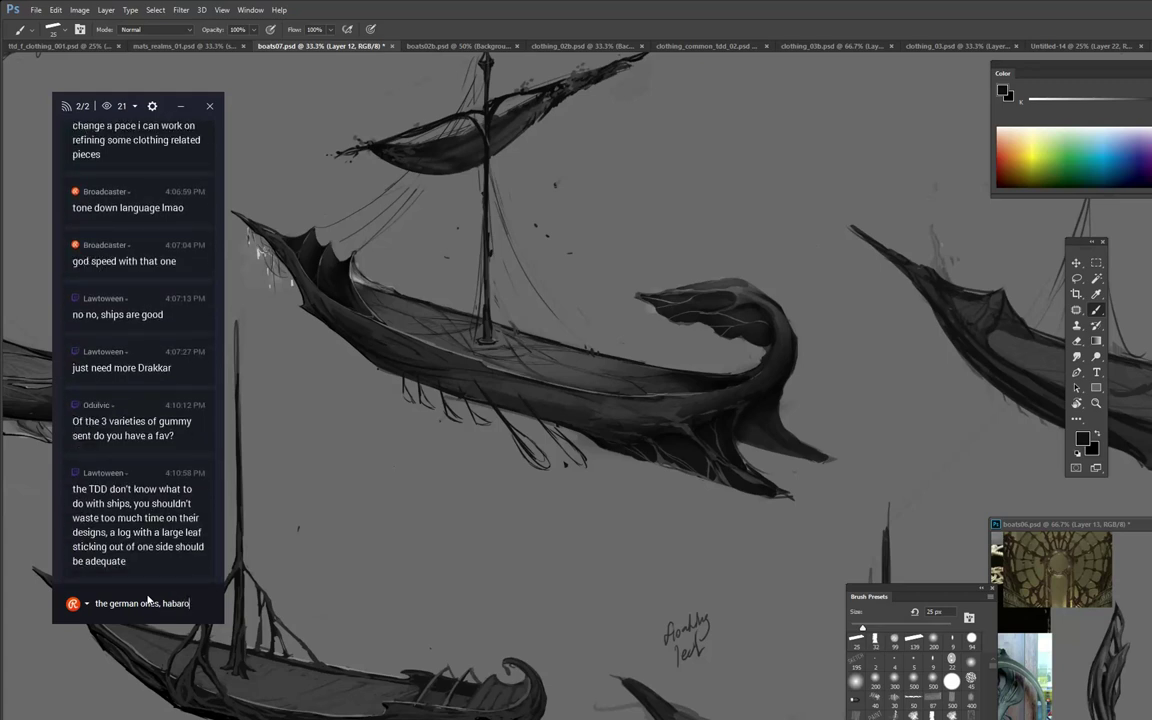
pyautogui.write('.... somehting like that')
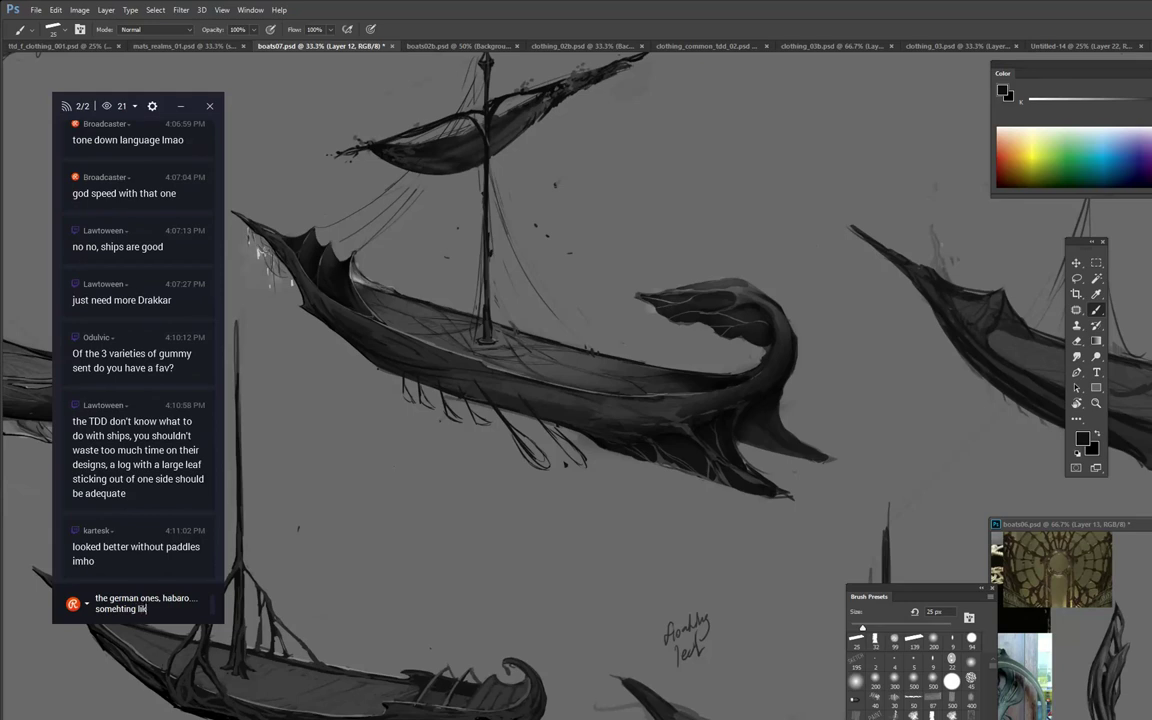
pyautogui.press('Return')
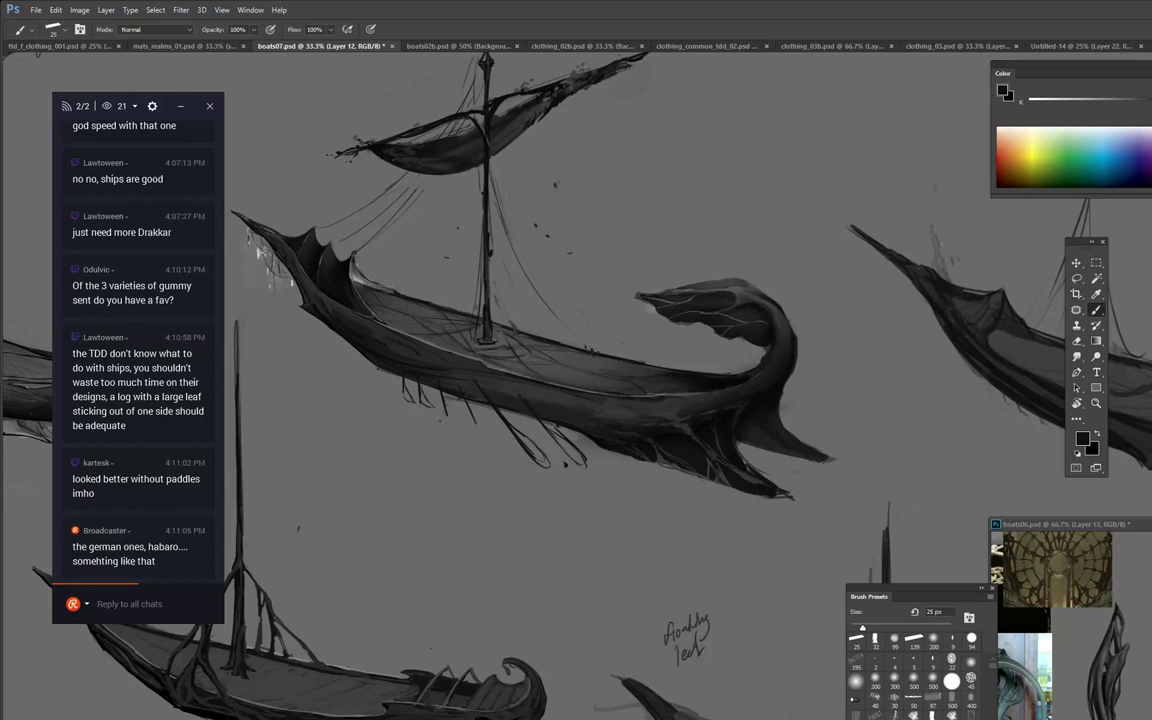
# Remove the oars beneath the hull, erasing them and covering the remains in sampled background grey with the 139 px brush.
pyautogui.press('e')
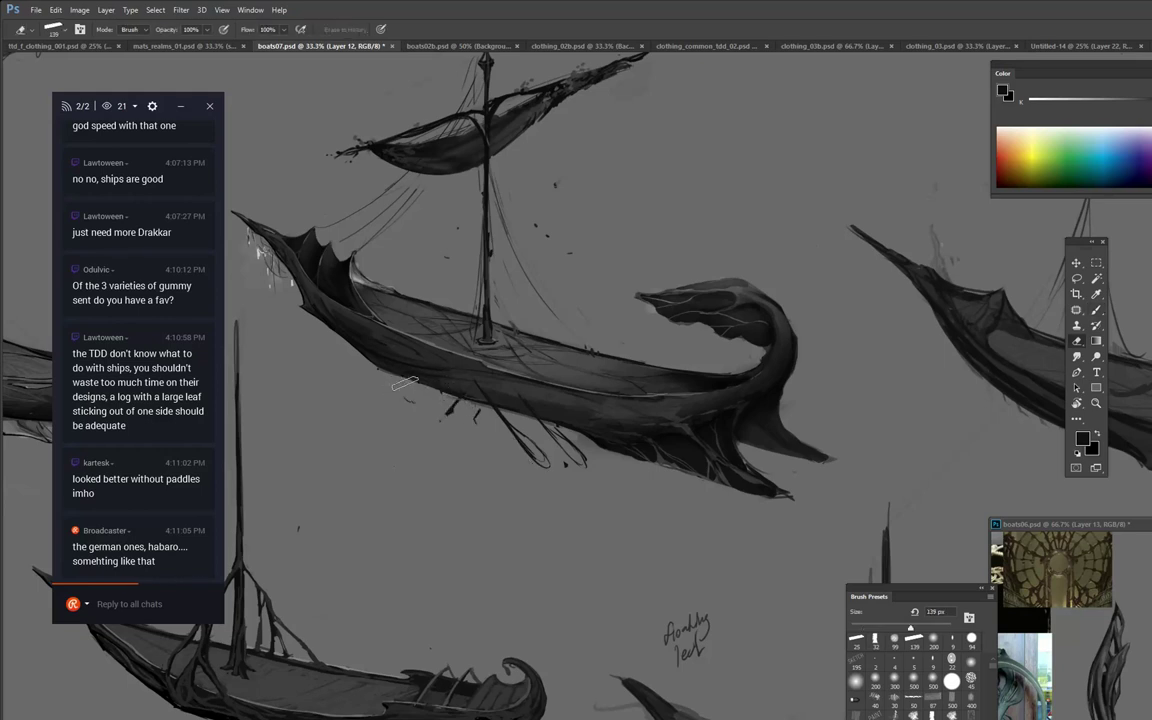
pyautogui.moveTo(499, 431)
pyautogui.mouseDown()
pyautogui.moveTo(529, 456)
pyautogui.moveTo(502, 446)
pyautogui.moveTo(590, 465)
pyautogui.mouseUp()
pyautogui.press('b')
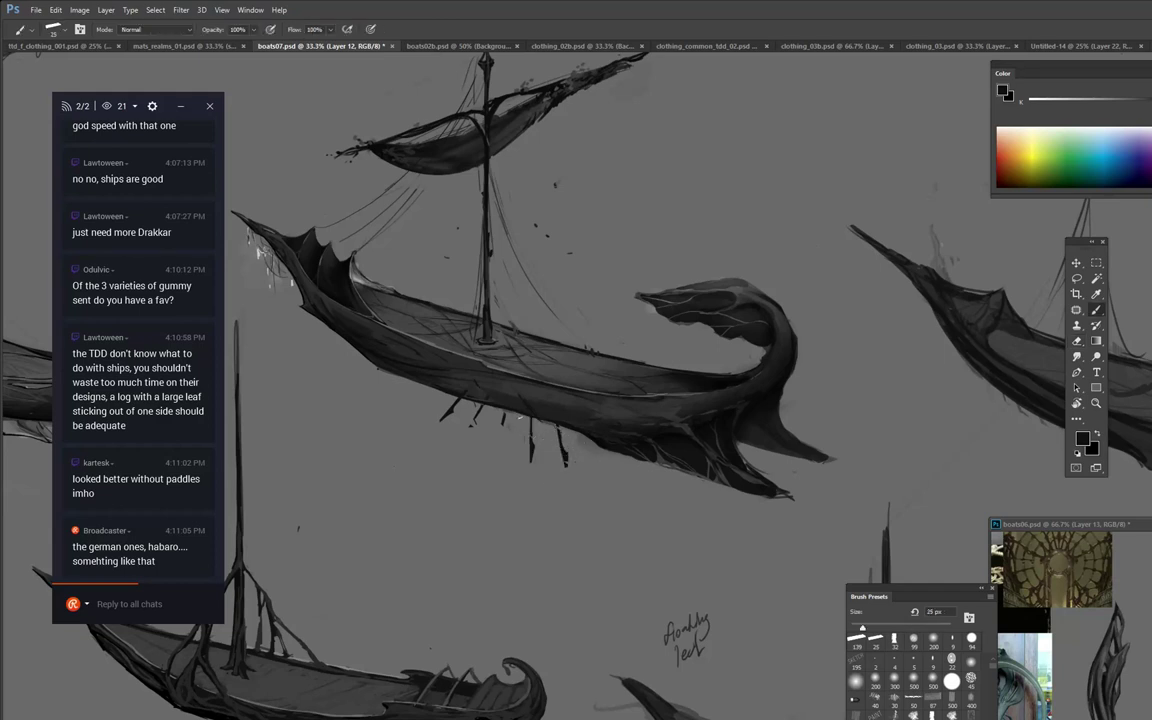
pyautogui.rightClick(507, 403)
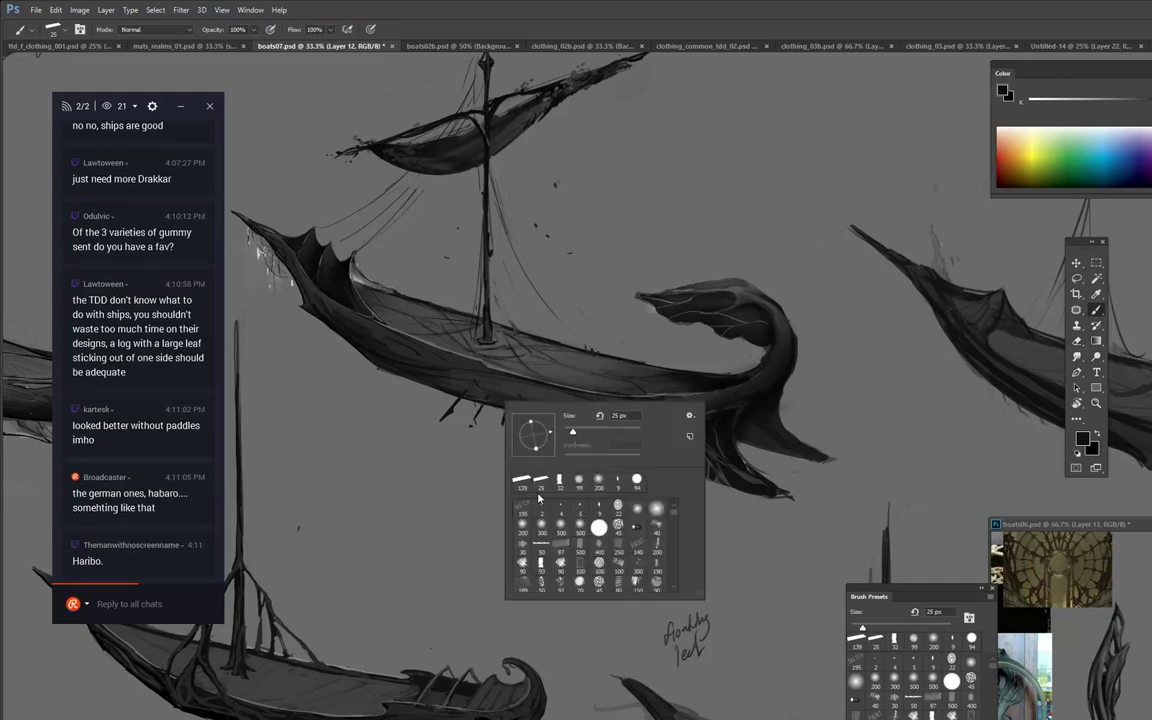
pyautogui.click(519, 480)
pyautogui.keyDown('alt'); pyautogui.click(451, 464); pyautogui.keyUp('alt')
pyautogui.moveTo(535, 444)
pyautogui.mouseDown()
pyautogui.moveTo(495, 419)
pyautogui.moveTo(581, 457)
pyautogui.moveTo(493, 452)
pyautogui.mouseUp()
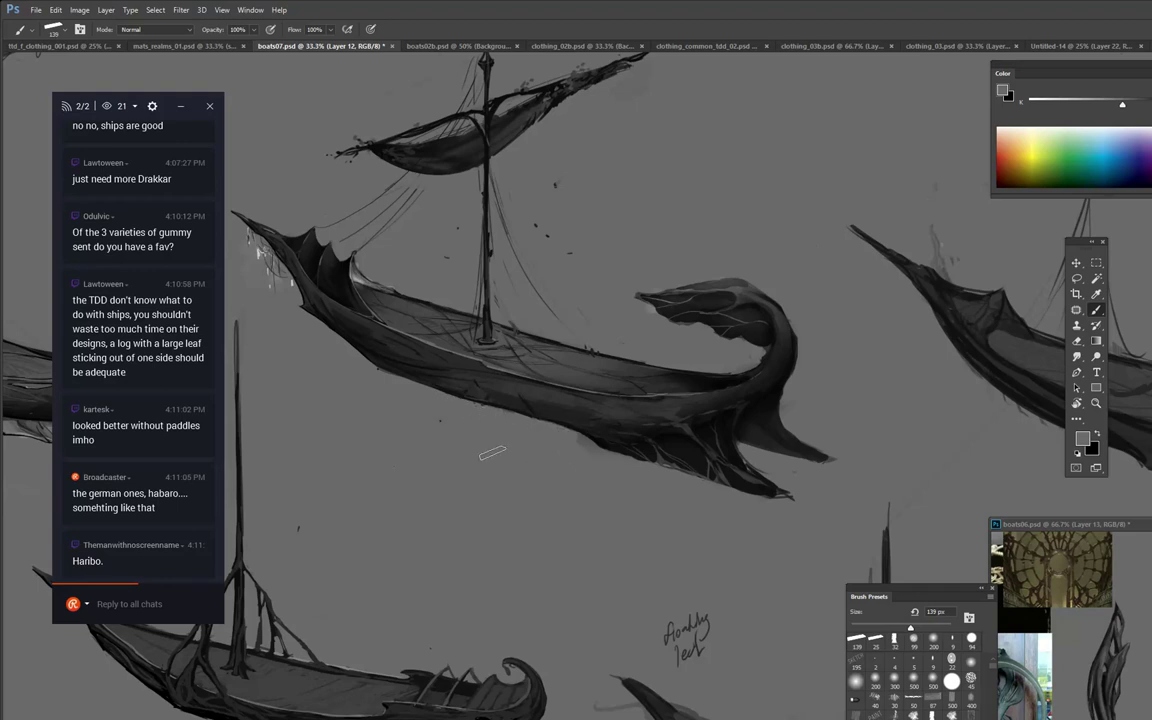
# Blend the hull shading near the prow with the Smudge tool, and paint out the stray speck below the hull in background grey.
pyautogui.keyDown('alt'); pyautogui.click(510, 397); pyautogui.keyUp('alt')
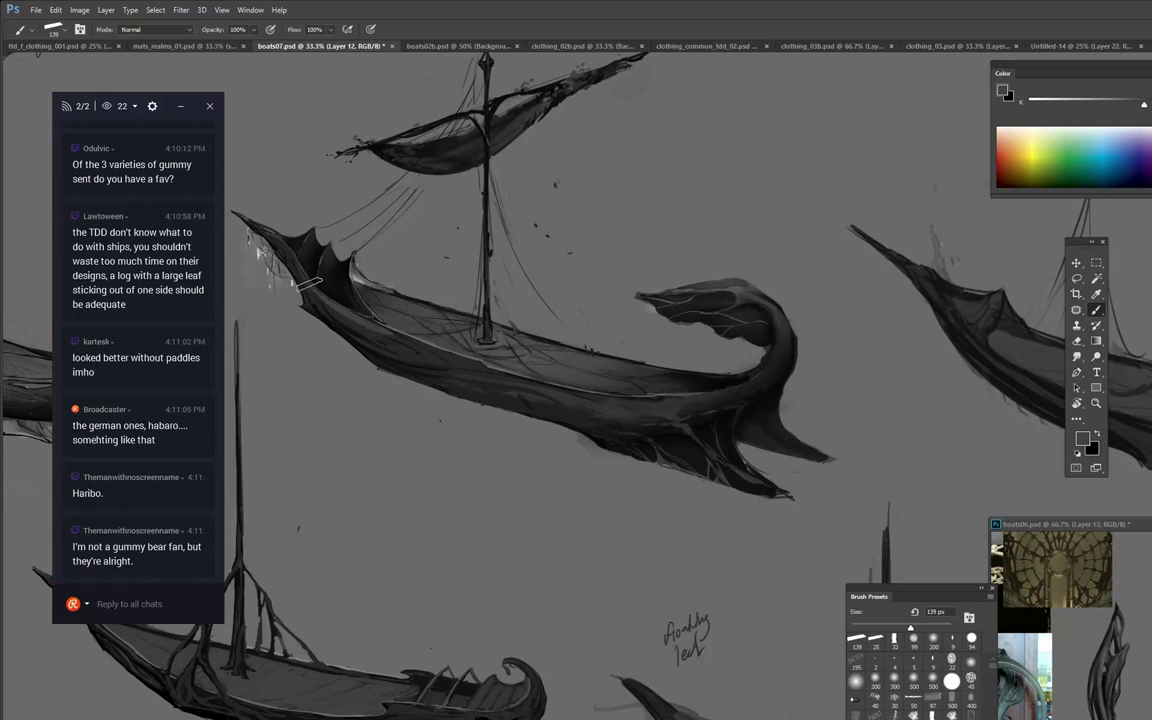
pyautogui.press('r')
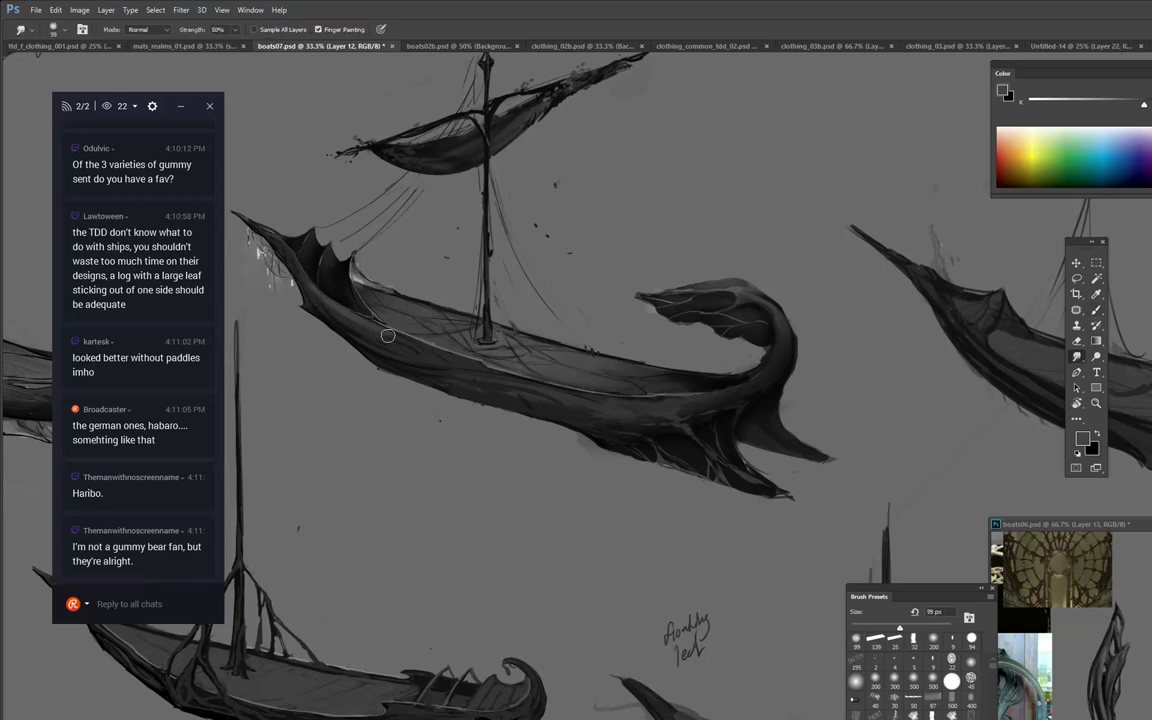
pyautogui.press('b')
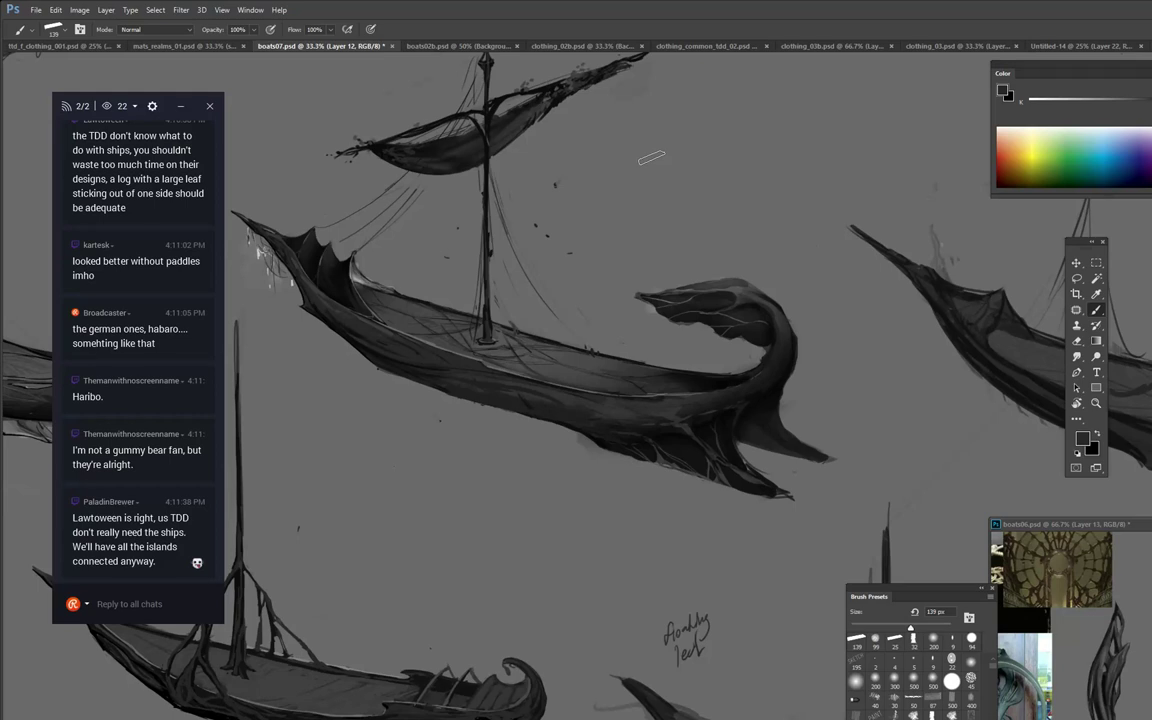
pyautogui.keyDown('alt'); pyautogui.click(448, 449); pyautogui.keyUp('alt')
pyautogui.moveTo(441, 434); pyautogui.dragTo(439, 422)
pyautogui.moveTo(432, 182); pyautogui.dragTo(604, 221)
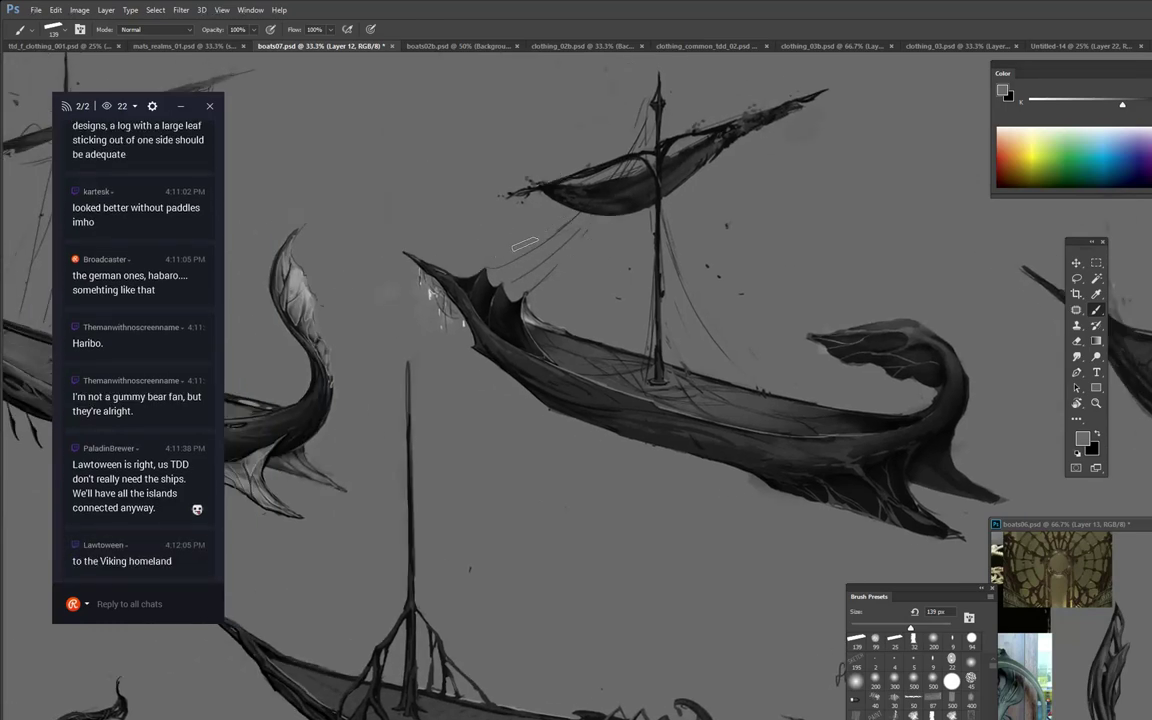
# Switch to Spotify, play "Neon Artery" from the Synthwave Delights playlist, and add "Hologram II" to the queue.
pyautogui.hotkey('alt', 'Tab')
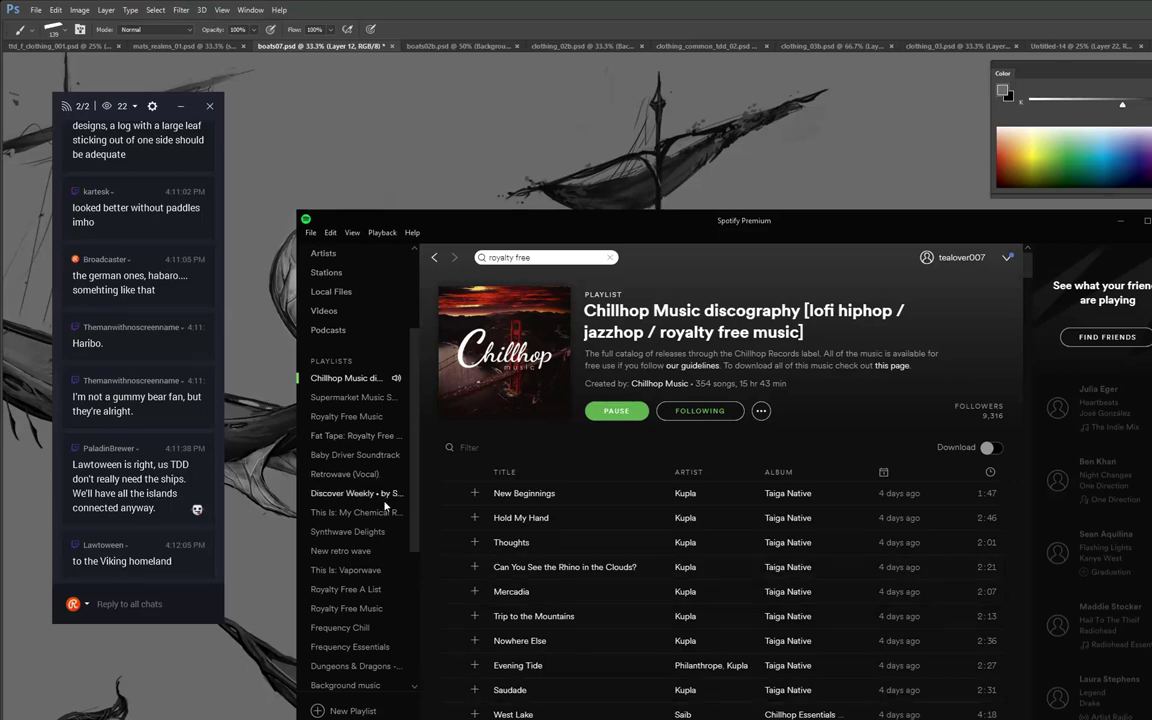
pyautogui.click(357, 533)
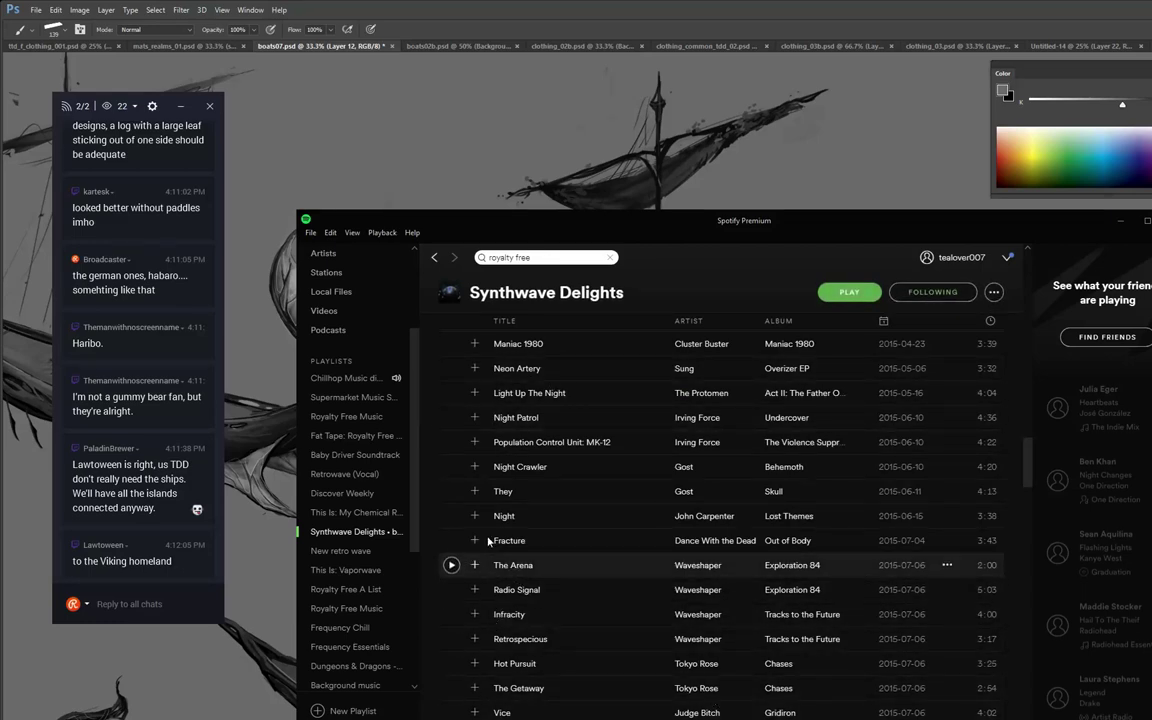
pyautogui.scroll(3, 613, 464)
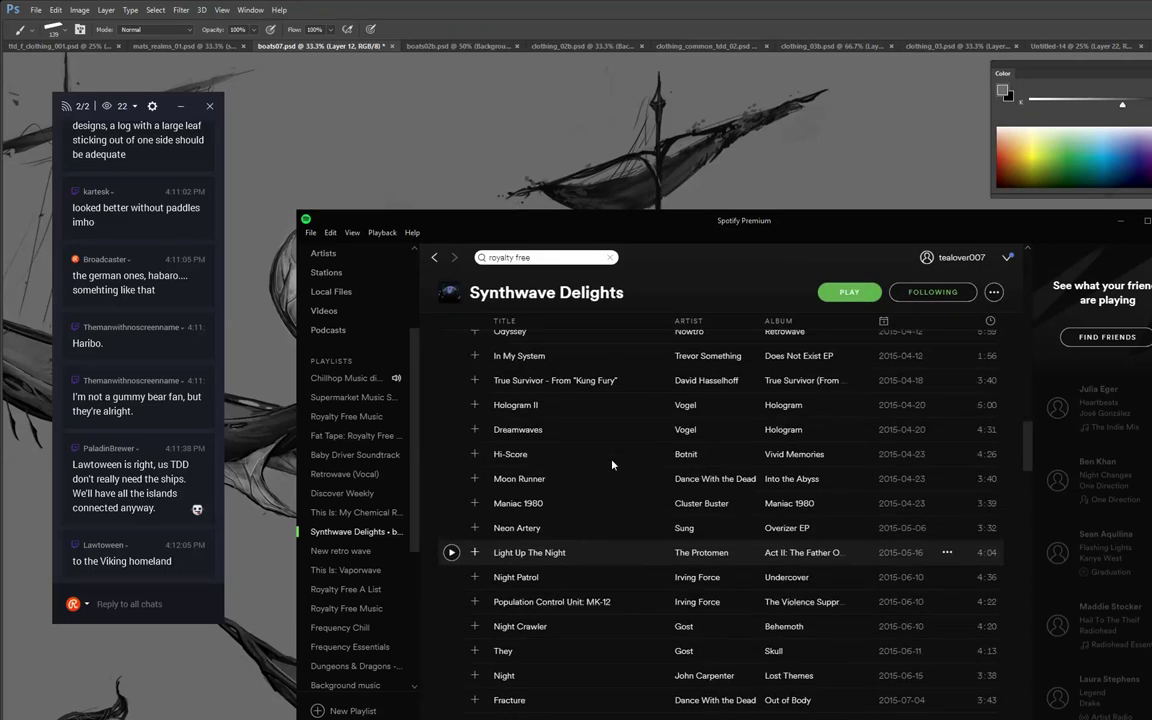
pyautogui.click(451, 528)
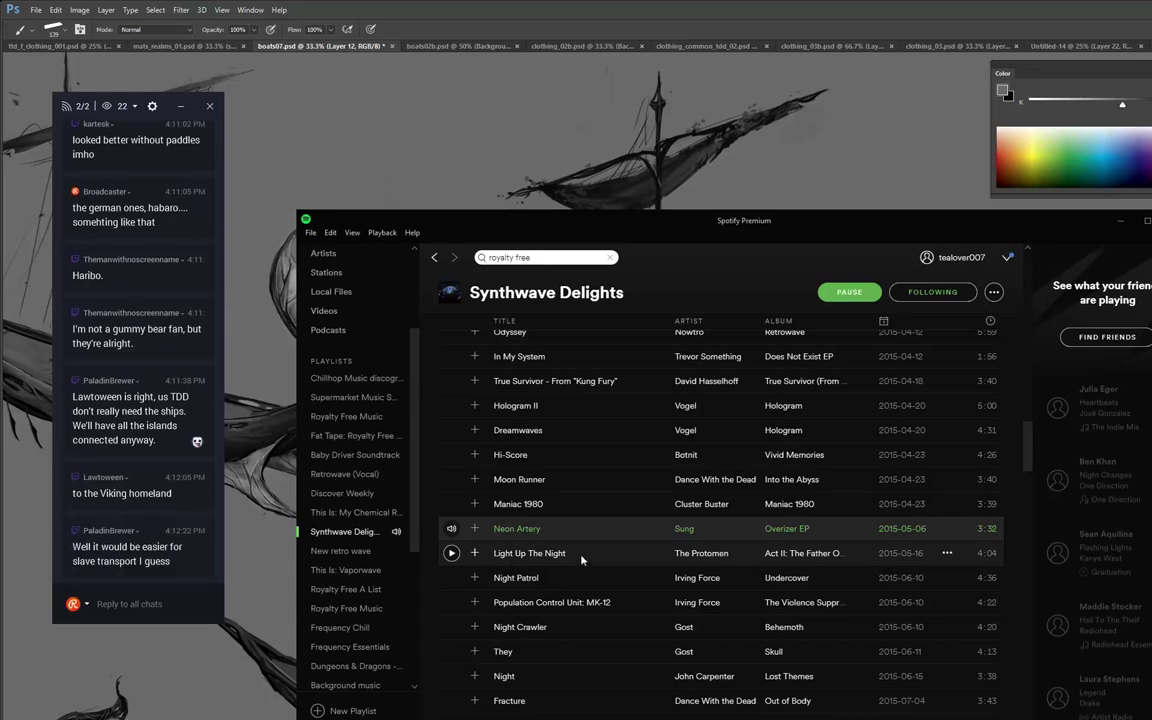
pyautogui.scroll(5, 522, 498)
pyautogui.rightClick(560, 486)
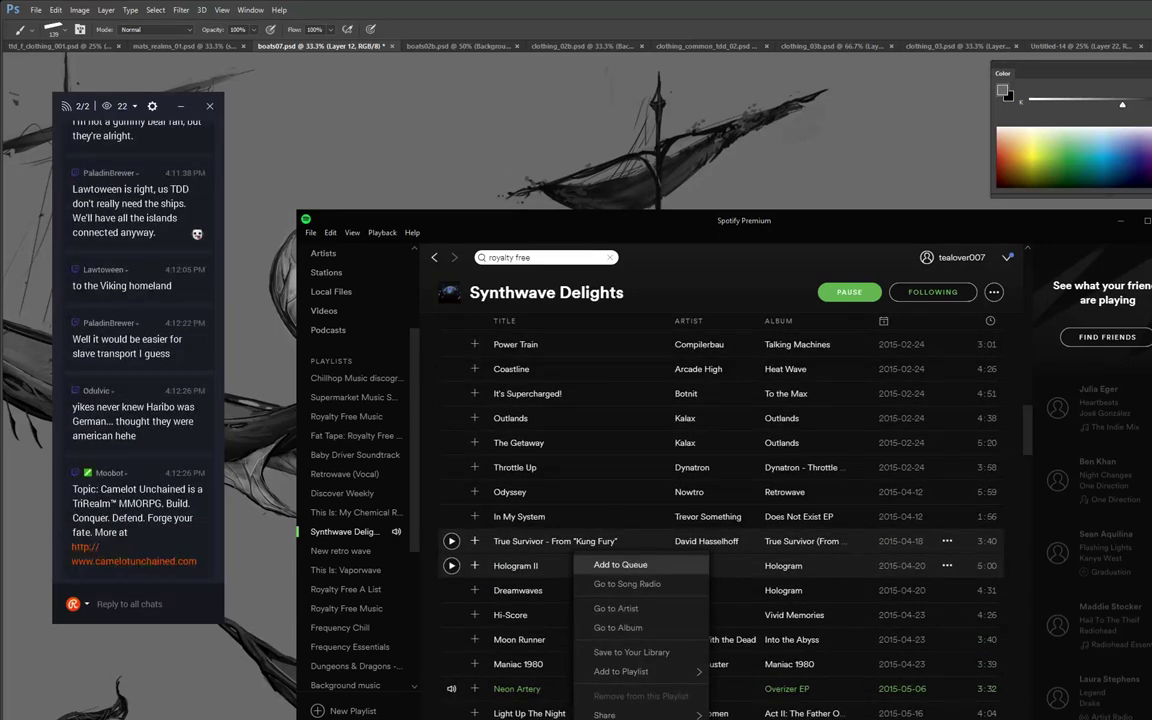
pyautogui.click(612, 565)
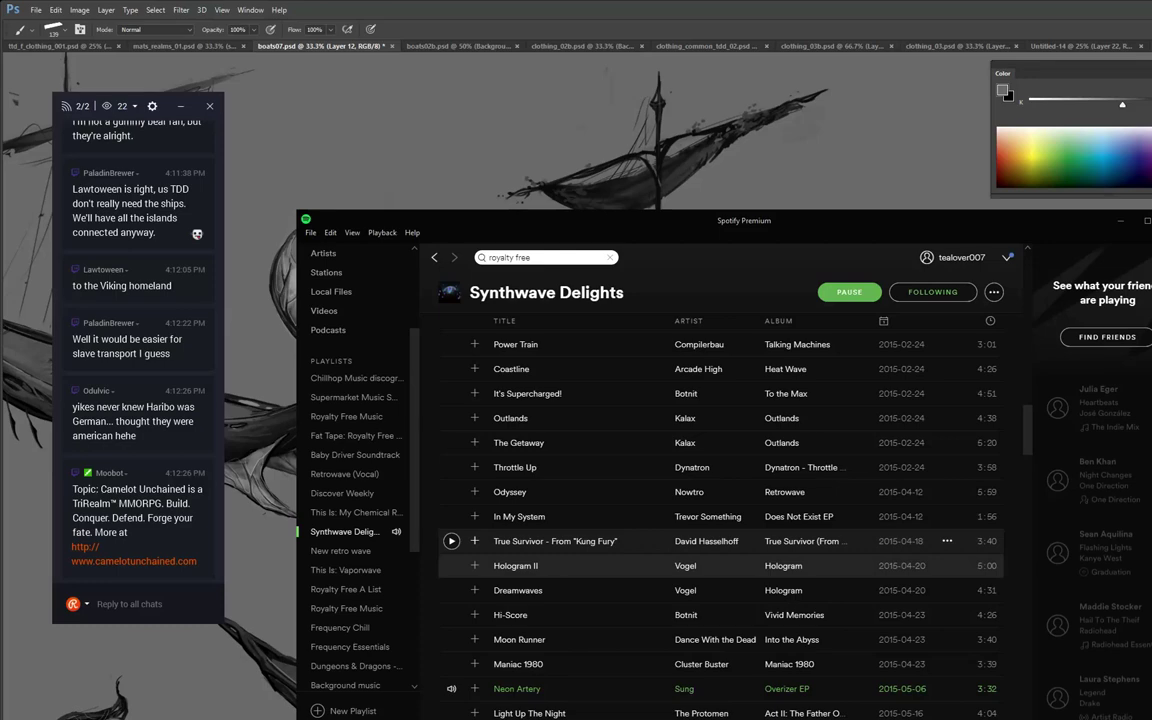
# Play "Neon Rain" from the New retro wave playlist and return to the boat painting in Photoshop.
pyautogui.click(334, 550)
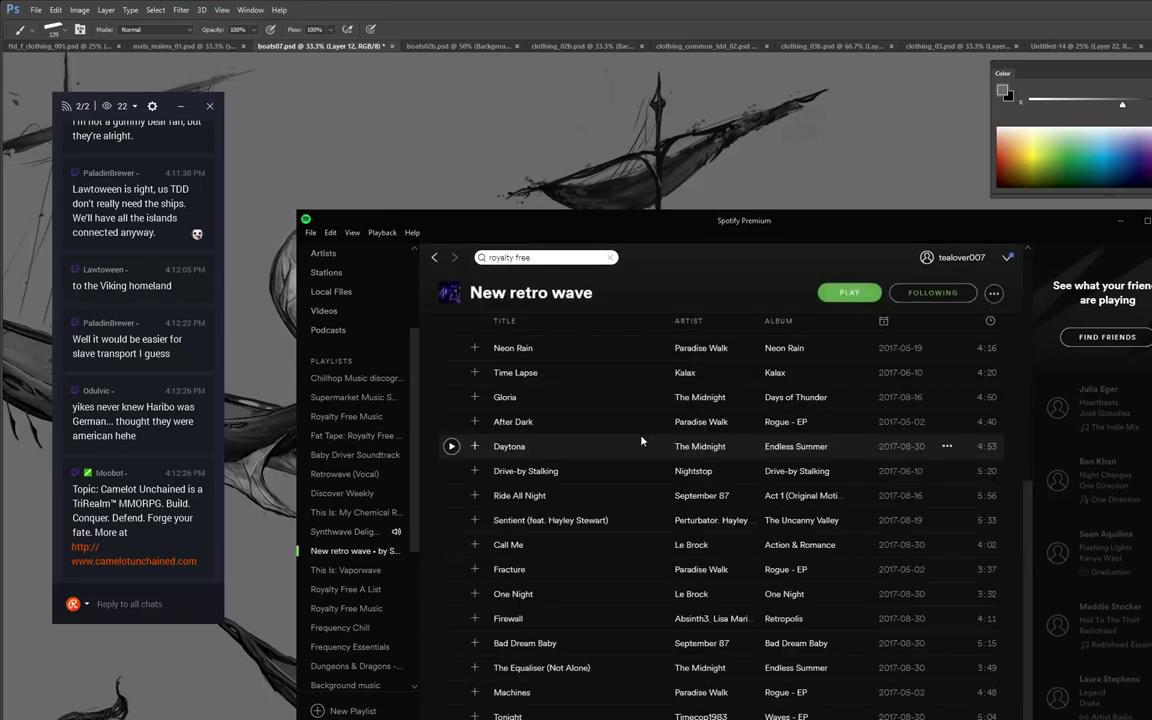
pyautogui.click(451, 347)
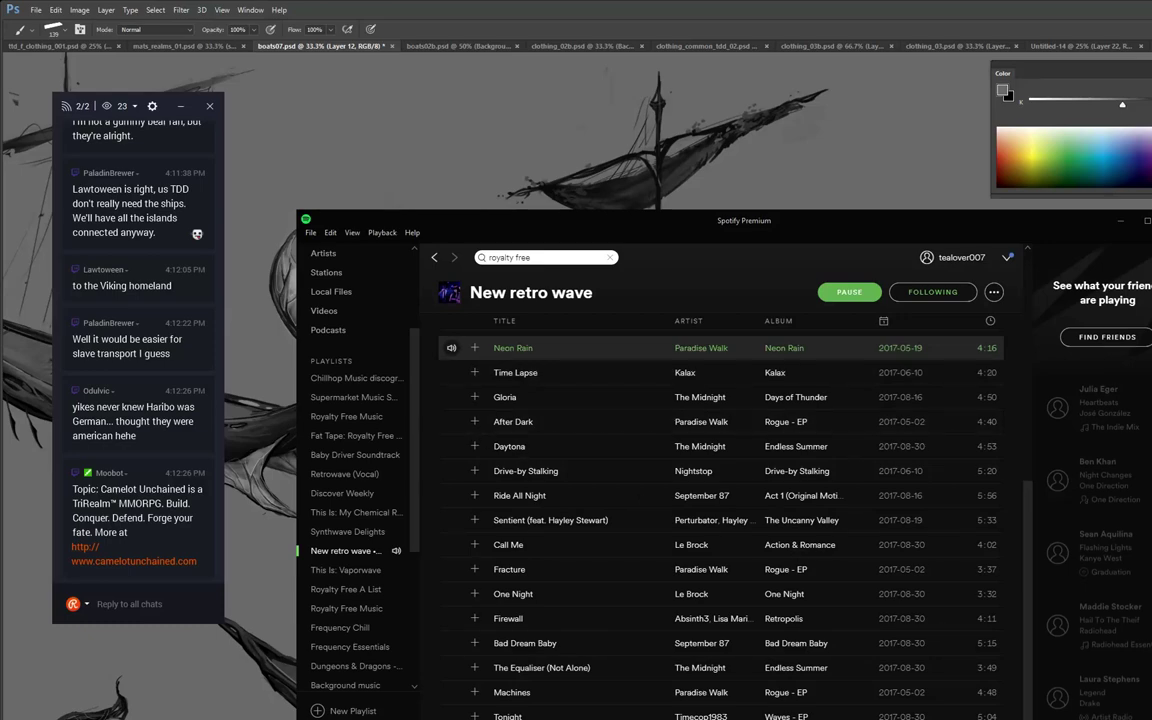
pyautogui.click(284, 531)
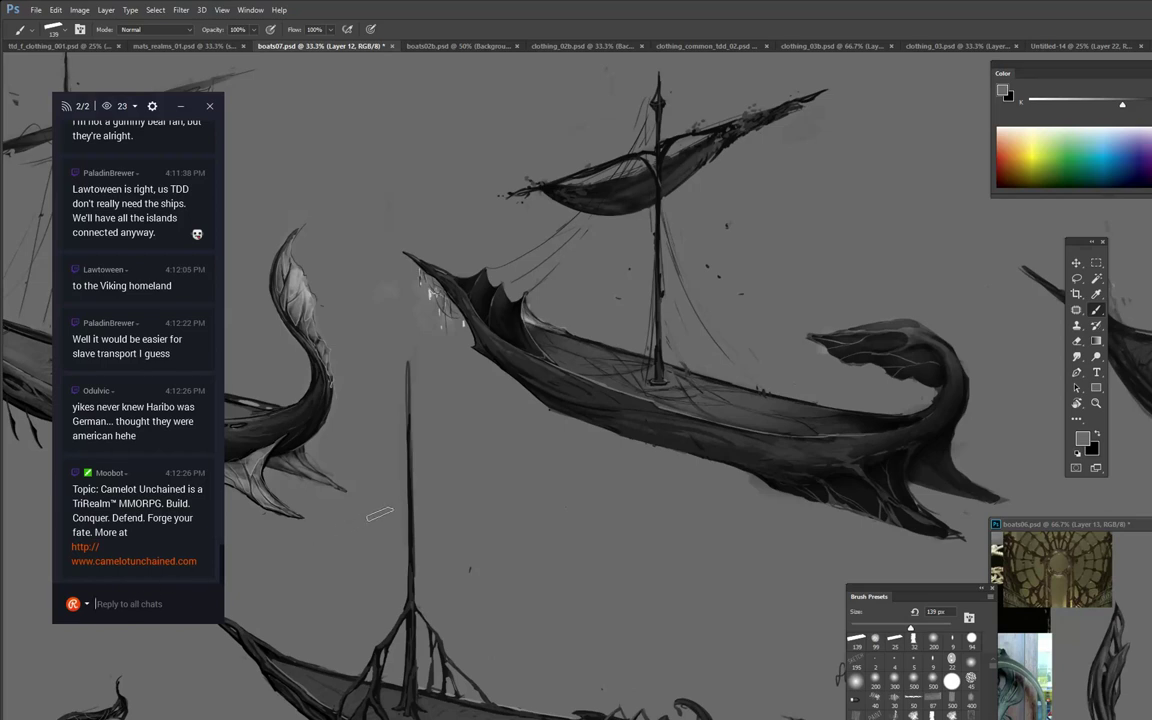
# Reply to all chats with "oh really i dunno always thought they were a german brand".
pyautogui.write('oh')
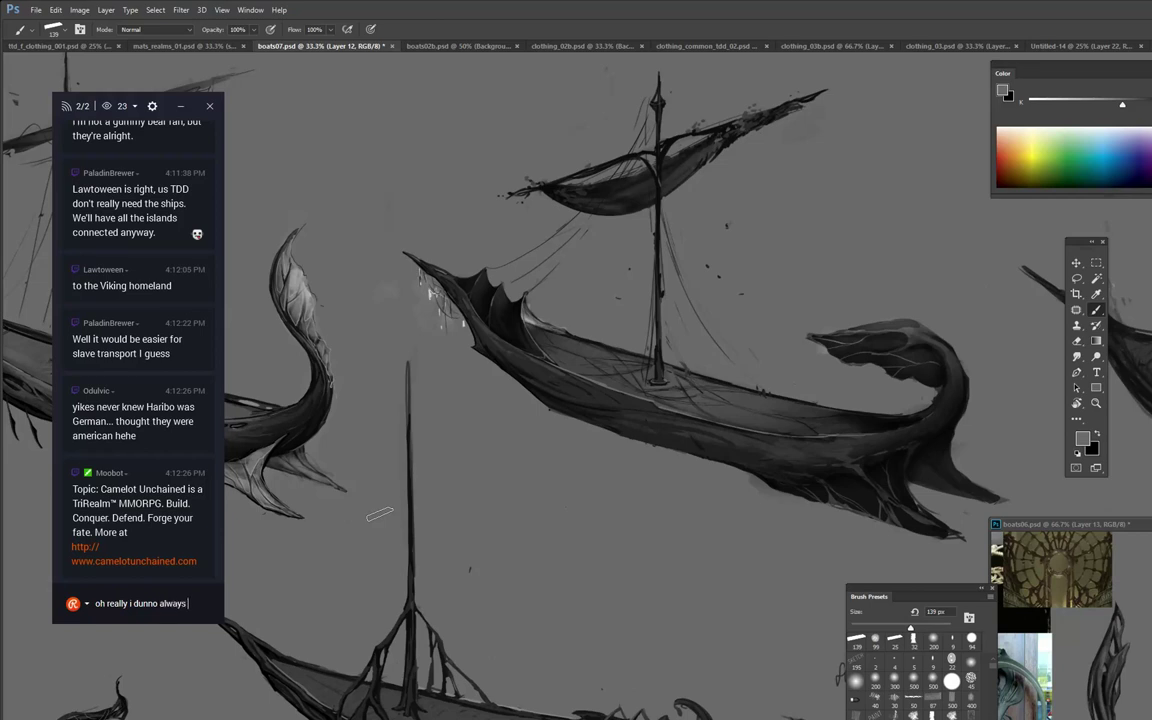
pyautogui.write('really i dunno always thought they were a g')
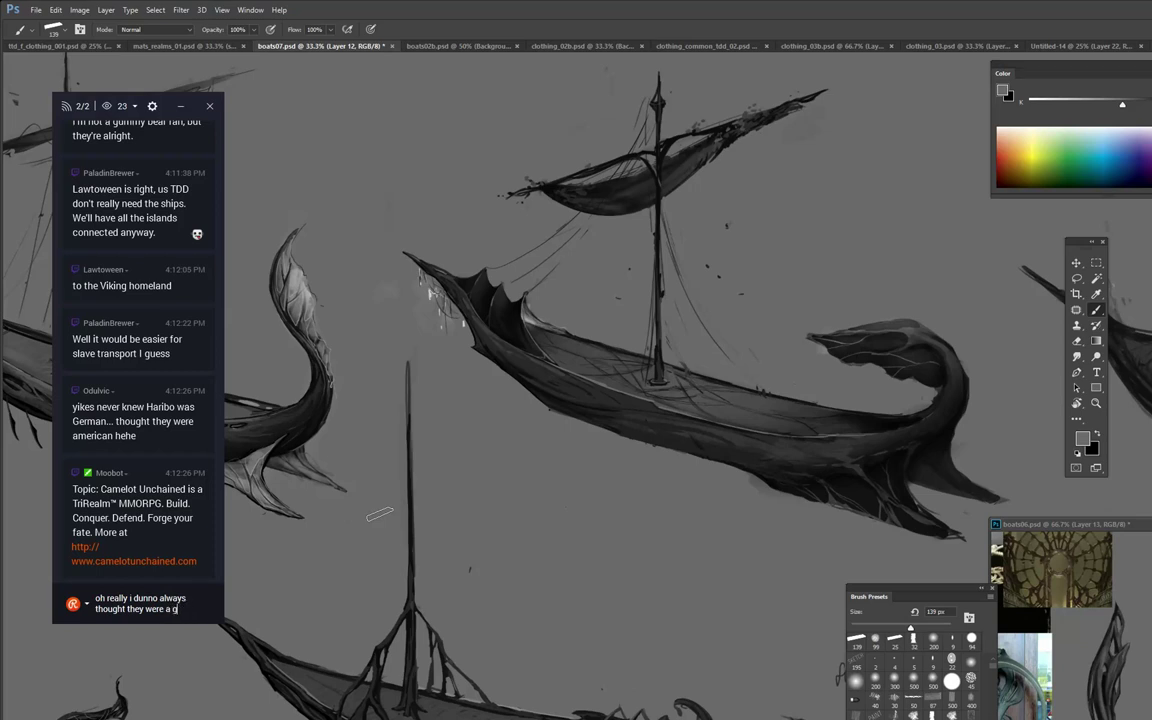
pyautogui.write('bra')
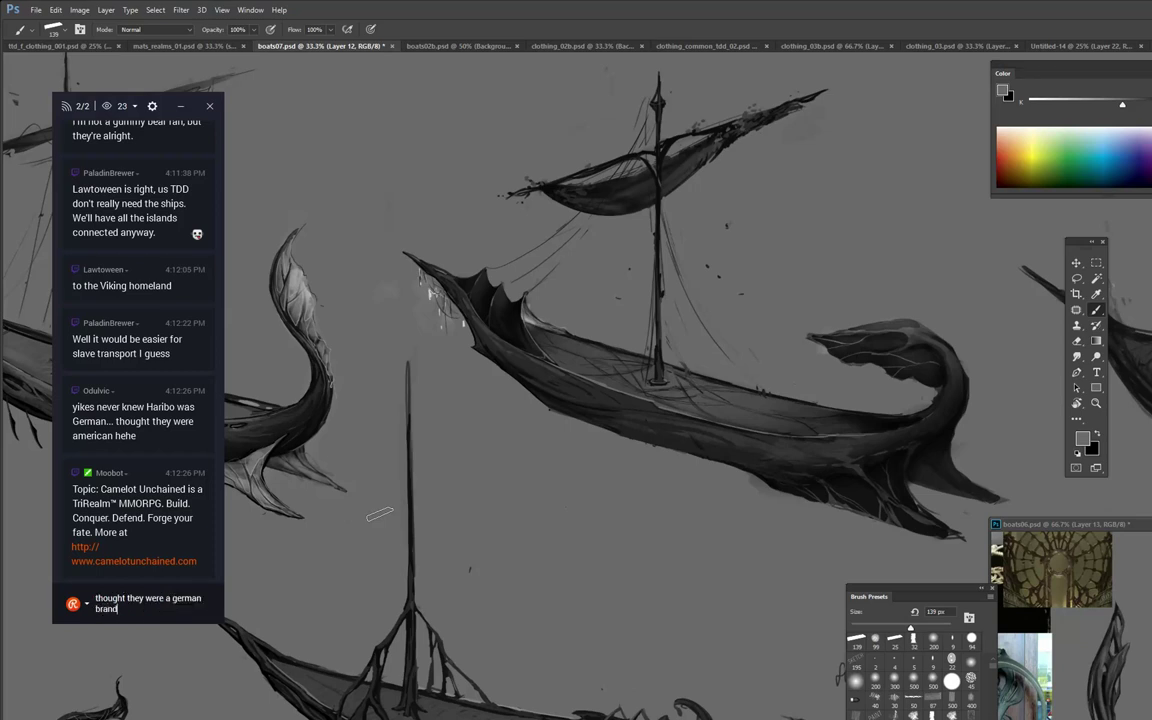
pyautogui.write('nd')
pyautogui.press('Return')
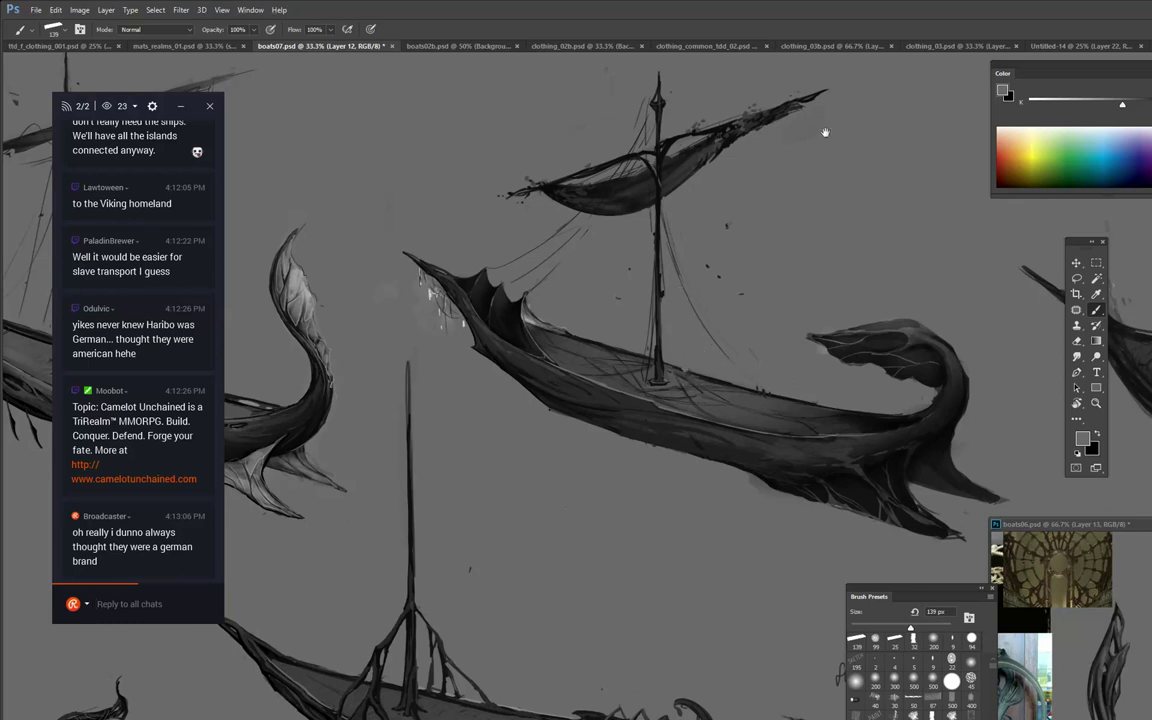
# Touch up the curled stern in sampled dark grey, and clean its inner edge in background grey with a 31 px brush.
pyautogui.moveTo(825, 132); pyautogui.dragTo(817, 305)
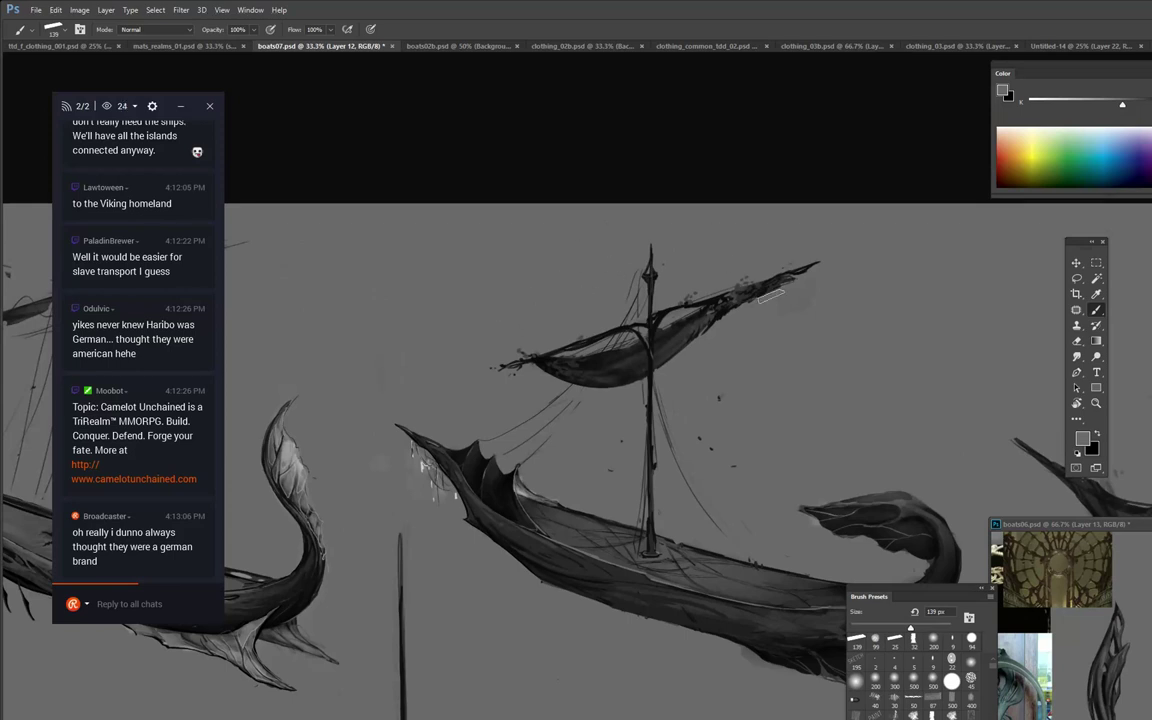
pyautogui.moveTo(955, 402); pyautogui.dragTo(823, 192)
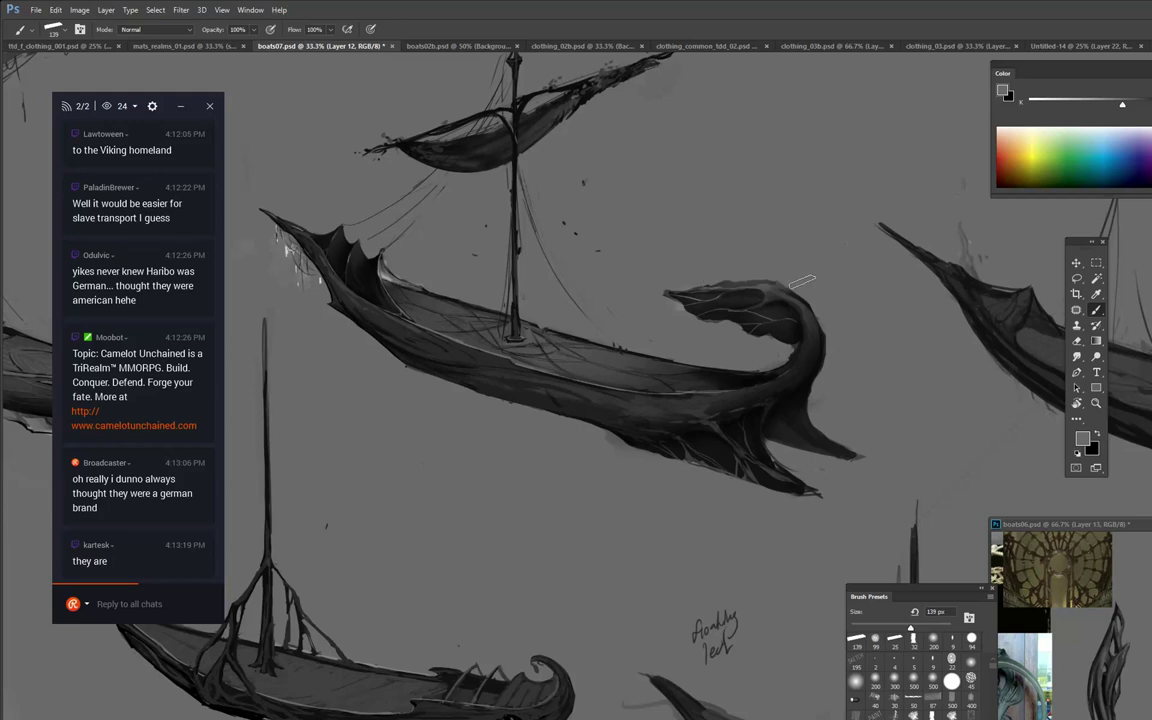
pyautogui.moveTo(897, 305); pyautogui.dragTo(806, 234)
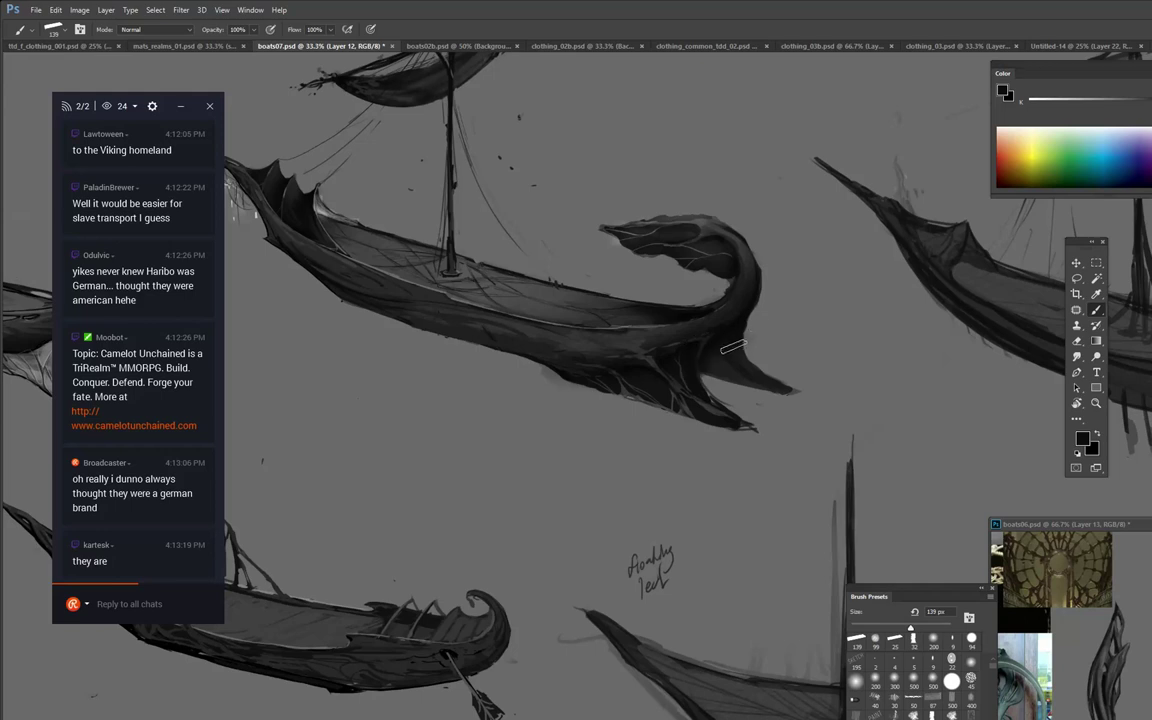
pyautogui.press('alt')
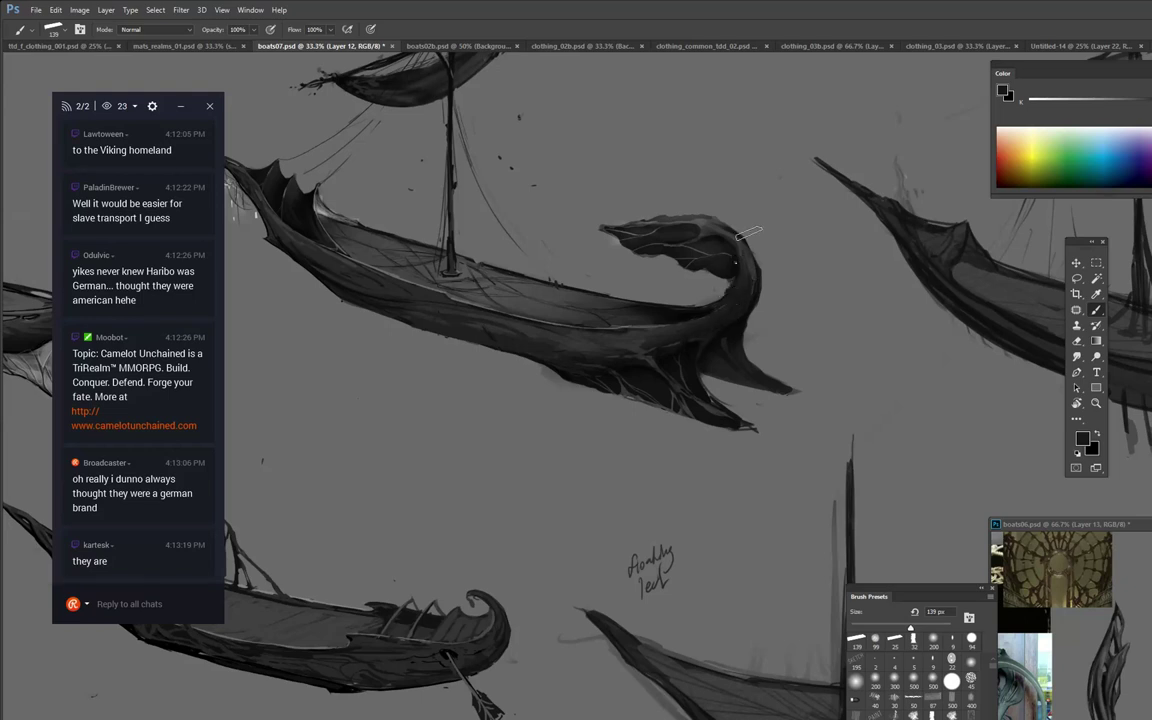
pyautogui.rightClick(736, 263)
pyautogui.click(805, 292)
pyautogui.press('Return')
pyautogui.keyDown('alt'); pyautogui.click(624, 269); pyautogui.keyUp('alt')
pyautogui.moveTo(653, 325); pyautogui.dragTo(720, 305)
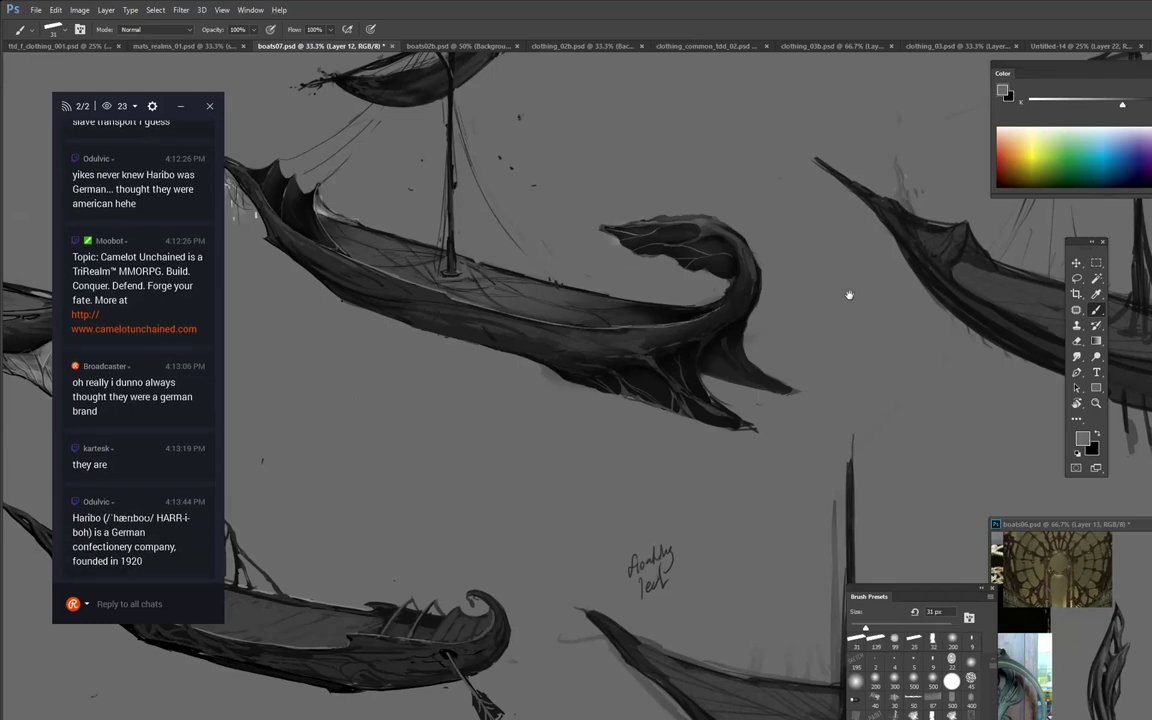
# Look over the other boat sketches on the sheet, from the unrefined sailing boat to the one with the draped stern.
pyautogui.moveTo(849, 295); pyautogui.dragTo(686, 238)
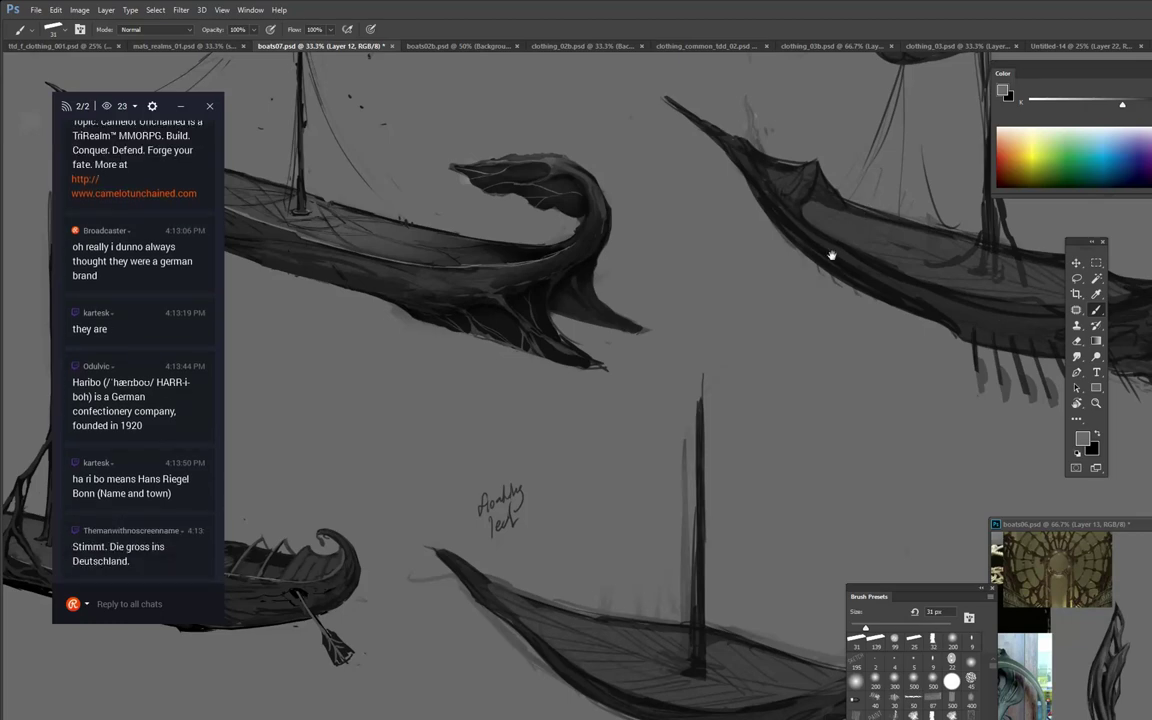
pyautogui.moveTo(849, 251); pyautogui.dragTo(727, 257)
pyautogui.moveTo(807, 219)
pyautogui.mouseDown()
pyautogui.moveTo(753, 244)
pyautogui.moveTo(666, 355)
pyautogui.mouseUp()
pyautogui.moveTo(918, 208)
pyautogui.mouseDown()
pyautogui.moveTo(807, 234)
pyautogui.moveTo(774, 221)
pyautogui.mouseUp()
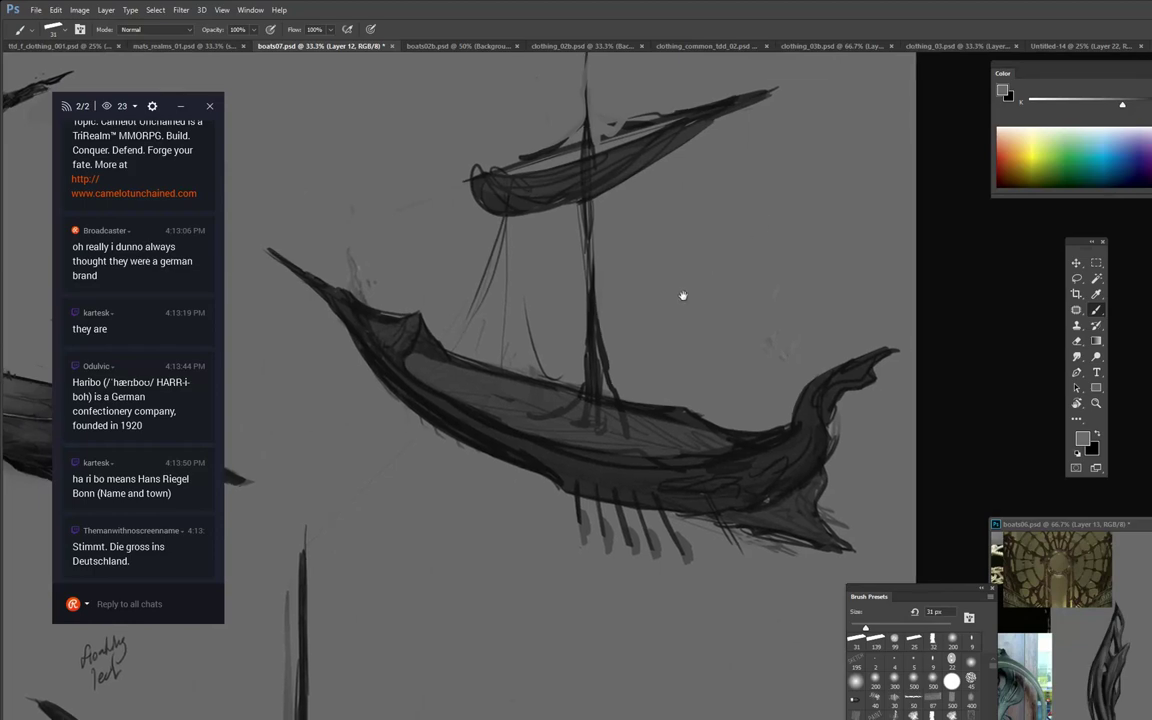
pyautogui.moveTo(522, 501); pyautogui.dragTo(1052, 46)
pyautogui.moveTo(615, 271)
pyautogui.mouseDown()
pyautogui.moveTo(780, 181)
pyautogui.moveTo(647, 175)
pyautogui.moveTo(692, 173)
pyautogui.moveTo(727, 258)
pyautogui.moveTo(661, 302)
pyautogui.moveTo(710, 269)
pyautogui.mouseUp()
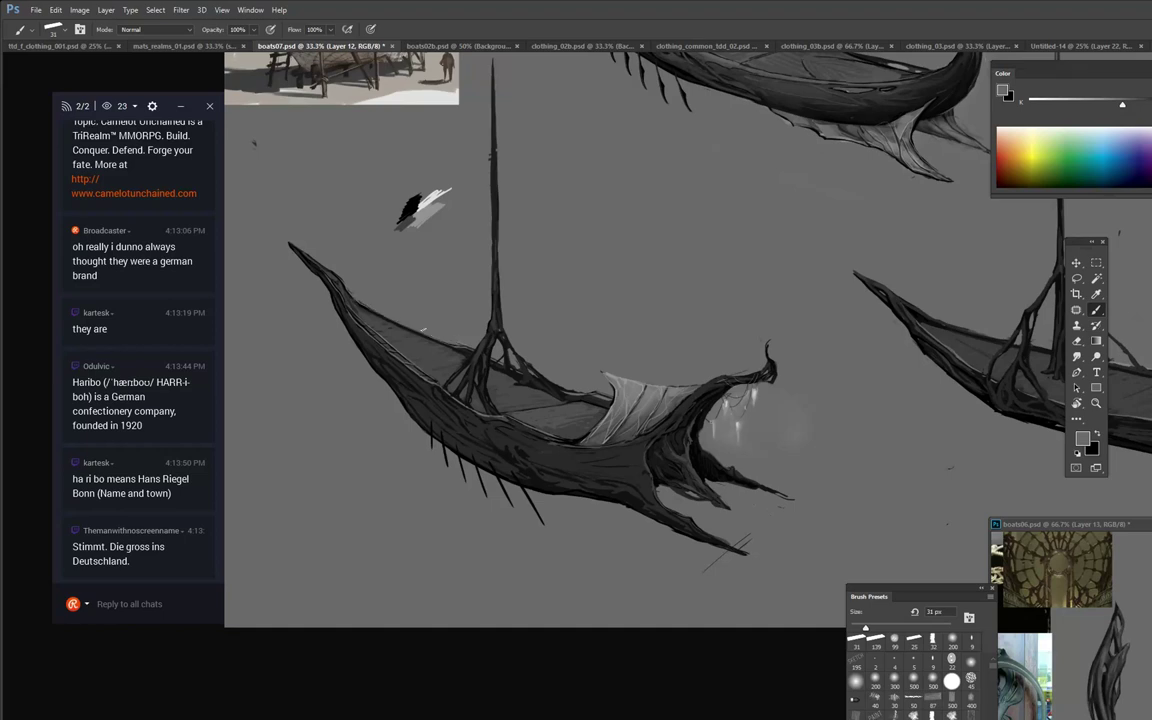
# Touch up the far rail behind the bow of the lower fin-prowed boat in sampled grey.
pyautogui.keyDown('alt'); pyautogui.click(380, 334); pyautogui.keyUp('alt')
pyautogui.moveTo(375, 333); pyautogui.dragTo(410, 360)
pyautogui.keyDown('alt'); pyautogui.click(497, 336); pyautogui.keyUp('alt')
pyautogui.keyDown('alt'); pyautogui.click(410, 208); pyautogui.keyUp('alt')
# Sketch two slanted yards across the lower boat's mast, with loose sail lines between them, in dark grey.
pyautogui.moveTo(788, 187); pyautogui.dragTo(834, 349)
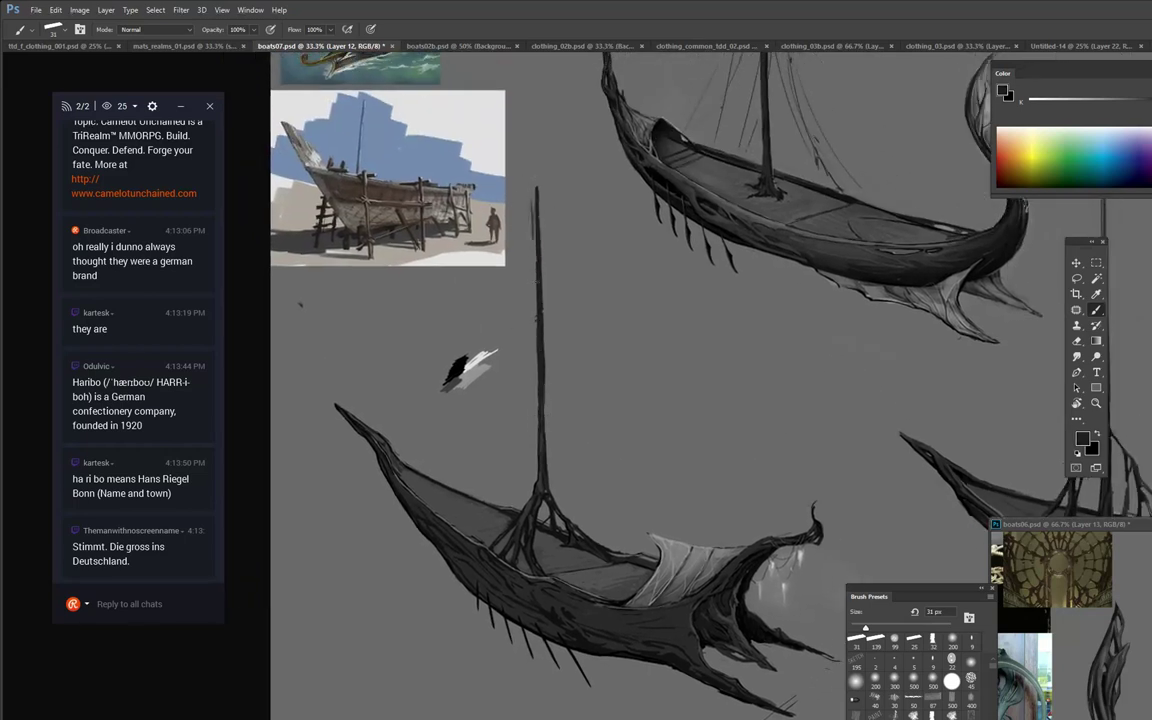
pyautogui.moveTo(578, 241)
pyautogui.mouseDown()
pyautogui.moveTo(538, 273)
pyautogui.moveTo(632, 209)
pyautogui.mouseUp()
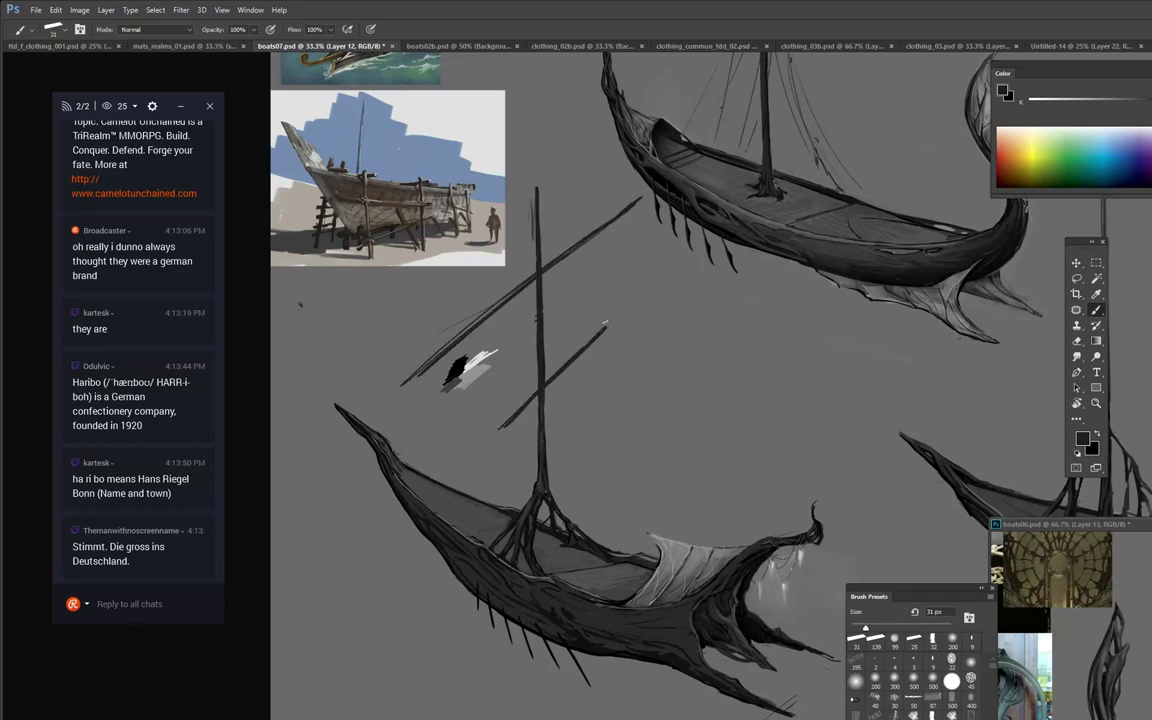
pyautogui.moveTo(512, 386); pyautogui.dragTo(584, 323)
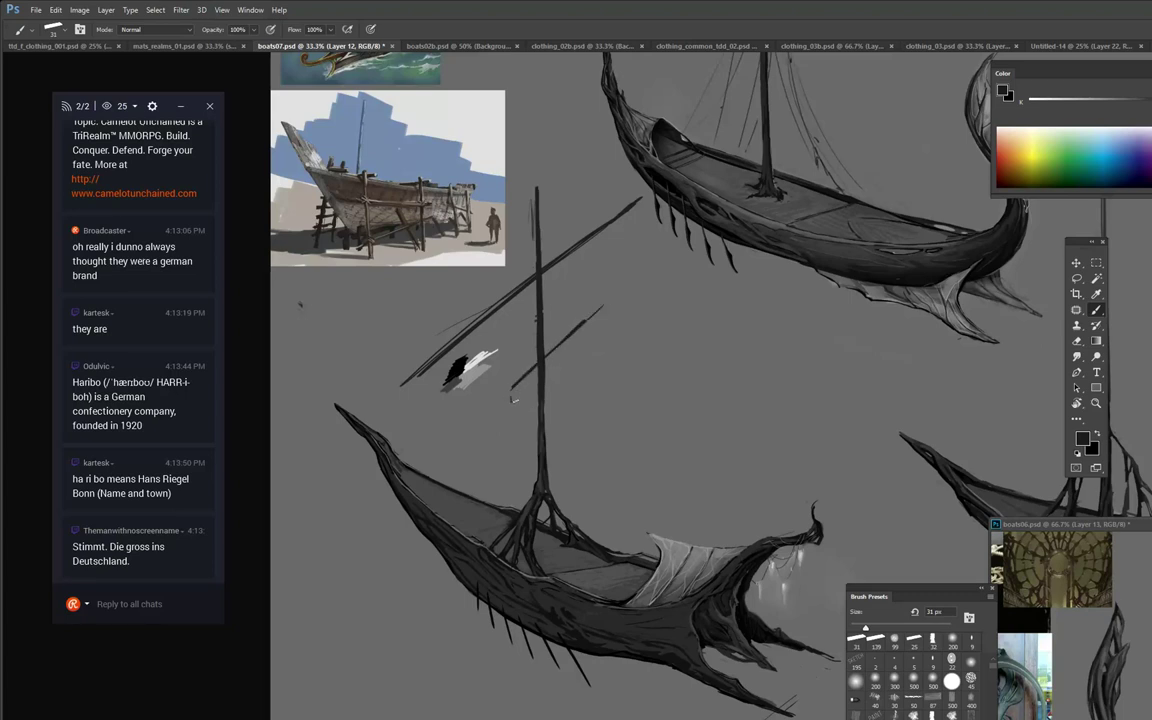
pyautogui.moveTo(512, 408); pyautogui.dragTo(605, 307)
pyautogui.moveTo(571, 345); pyautogui.dragTo(515, 421)
pyautogui.moveTo(515, 421); pyautogui.dragTo(509, 405)
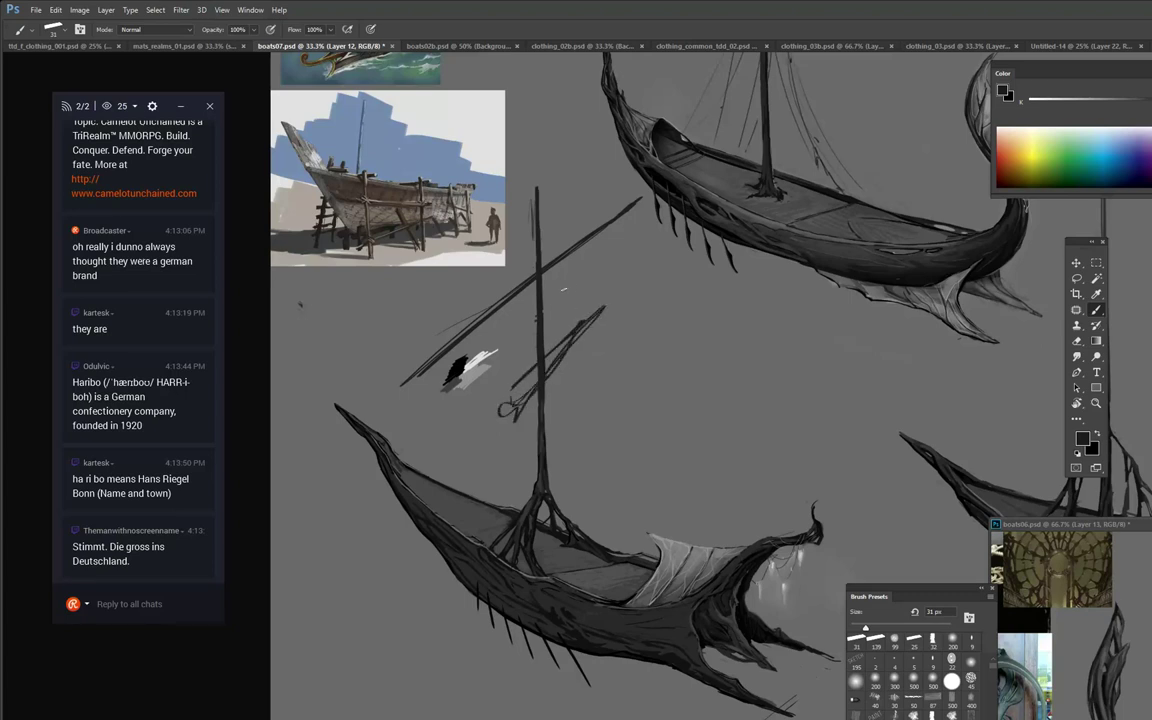
pyautogui.moveTo(530, 224); pyautogui.dragTo(398, 325)
pyautogui.moveTo(460, 386); pyautogui.dragTo(607, 229)
pyautogui.moveTo(607, 229)
pyautogui.mouseDown()
pyautogui.moveTo(544, 342)
pyautogui.moveTo(648, 203)
pyautogui.mouseUp()
pyautogui.moveTo(648, 203)
pyautogui.mouseDown()
pyautogui.moveTo(556, 319)
pyautogui.moveTo(455, 390)
pyautogui.mouseUp()
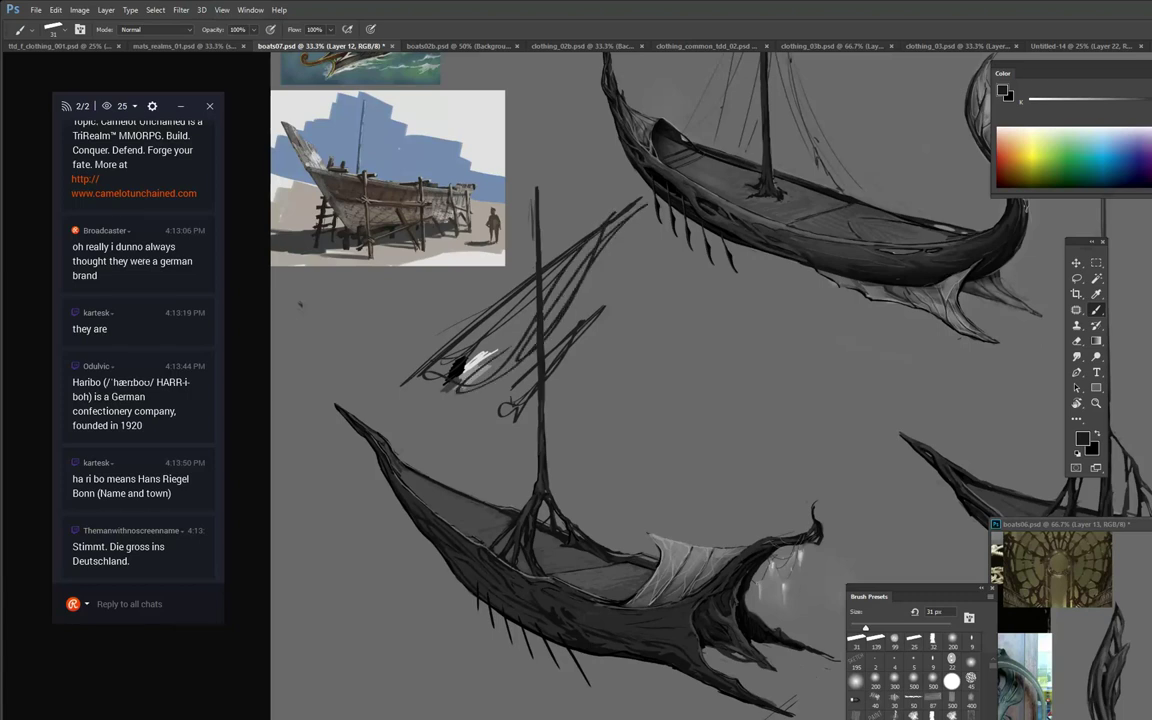
# Undo the slanted yard and sail strokes on the mast.
pyautogui.hotkey('ctrl', 'alt', 'z')
pyautogui.hotkey('ctrl', 'alt', 'z')
pyautogui.hotkey('ctrl', 'alt', 'z')
pyautogui.hotkey('ctrl', 'alt', 'z')
pyautogui.hotkey('ctrl', 'alt', 'z')
pyautogui.hotkey('ctrl', 'alt', 'z')
# Paint out the tone swatches beside the mast in background grey, and trim the reference painting's edge and mast-top marks with a 171 px brush.
pyautogui.keyDown('alt'); pyautogui.click(490, 378); pyautogui.keyUp('alt')
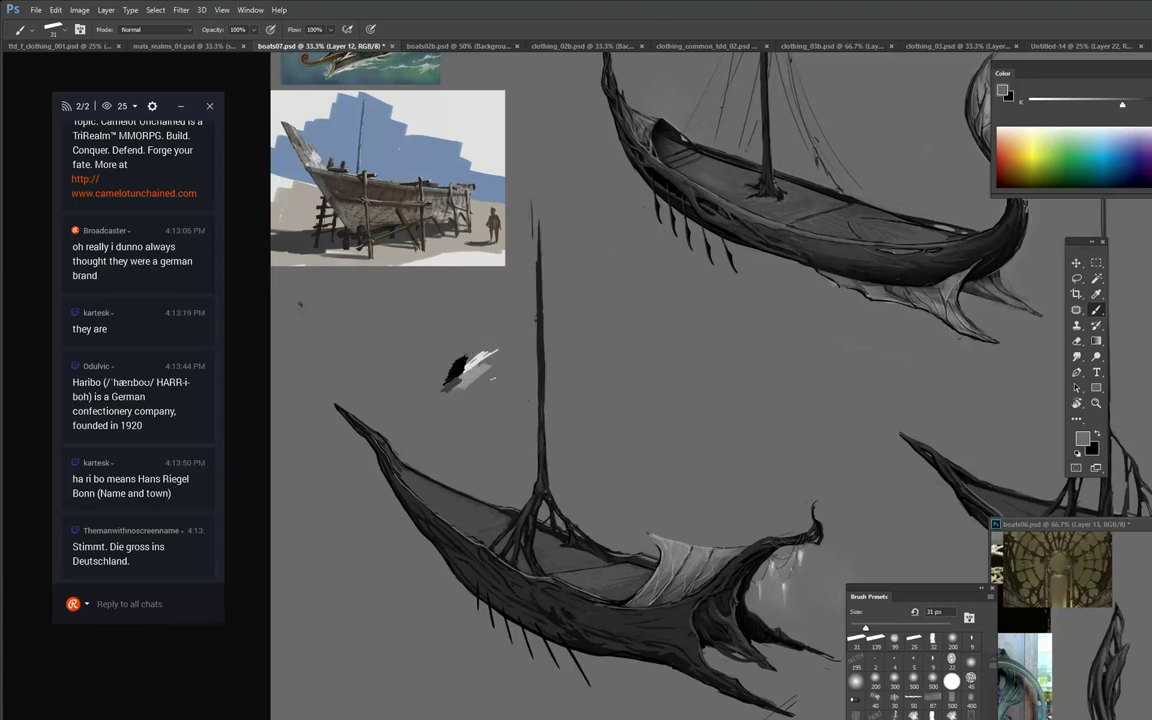
pyautogui.moveTo(479, 395)
pyautogui.mouseDown()
pyautogui.moveTo(470, 345)
pyautogui.moveTo(468, 410)
pyautogui.moveTo(455, 348)
pyautogui.moveTo(445, 377)
pyautogui.mouseUp()
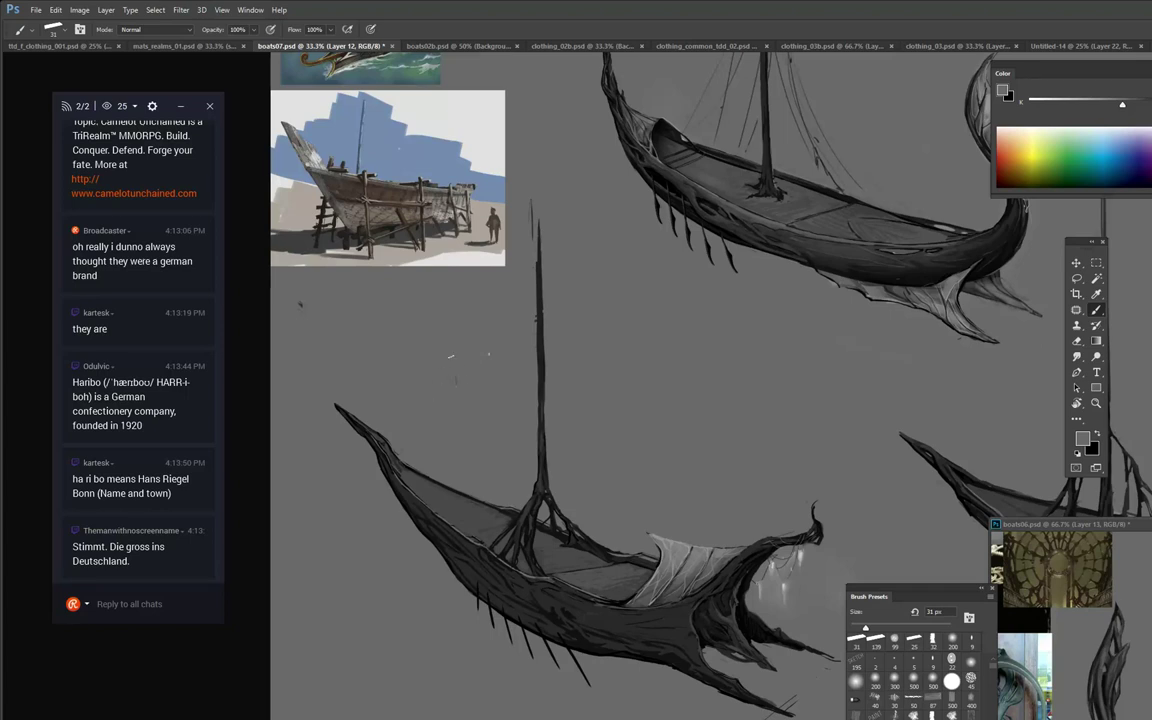
pyautogui.rightClick(522, 115)
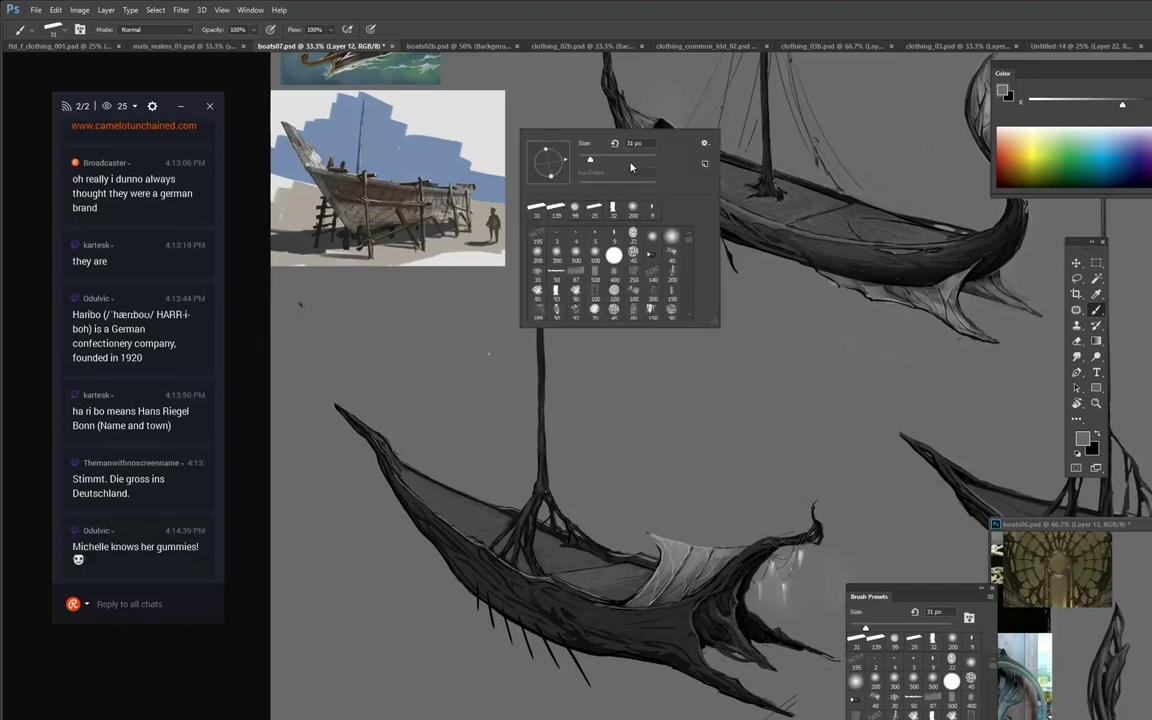
pyautogui.click(508, 92)
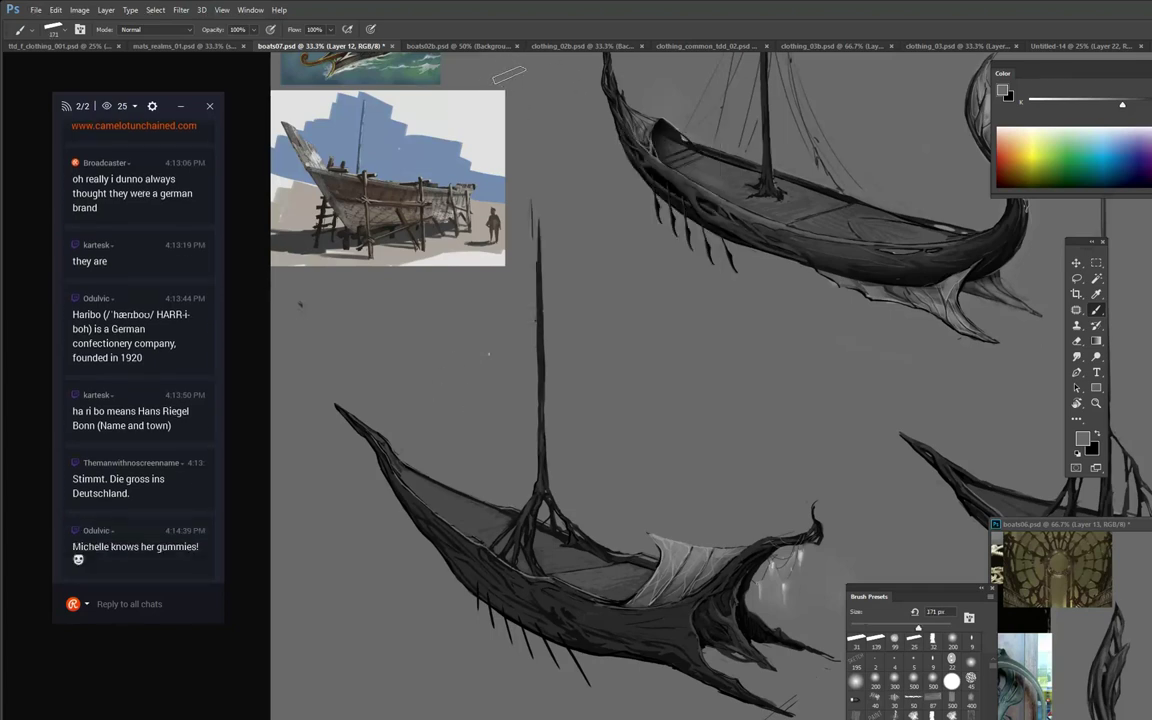
pyautogui.moveTo(509, 76); pyautogui.dragTo(507, 309)
pyautogui.moveTo(483, 82); pyautogui.dragTo(488, 298)
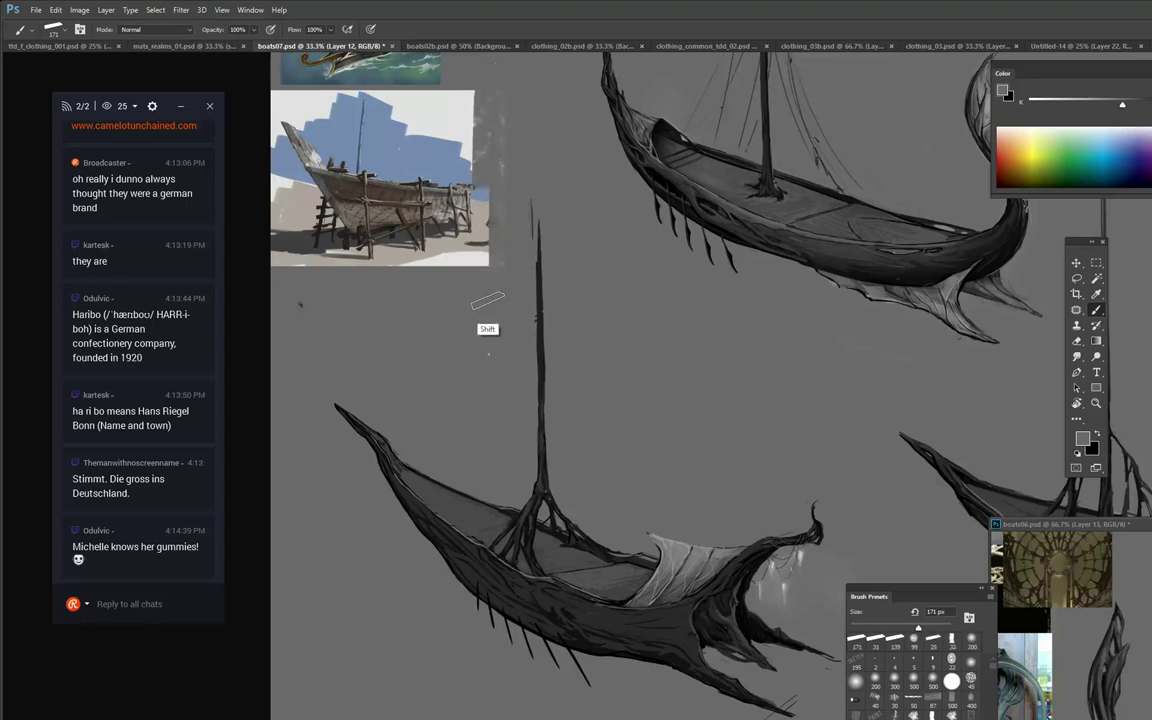
pyautogui.moveTo(482, 66)
pyautogui.mouseDown()
pyautogui.moveTo(473, 347)
pyautogui.moveTo(470, 85)
pyautogui.mouseUp()
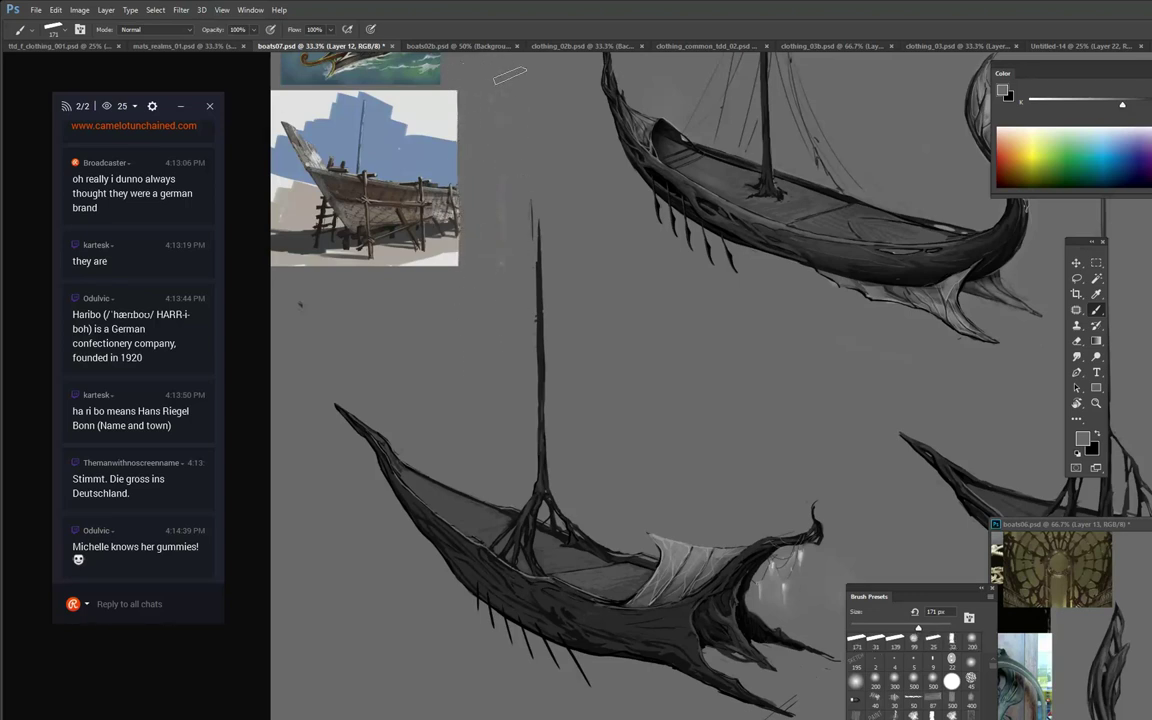
pyautogui.moveTo(520, 278); pyautogui.dragTo(518, 310)
# Paint a slanted yard with a gathered dark grey sail across the mast, and trim the sail's lower edge in background grey.
pyautogui.keyDown('alt'); pyautogui.click(541, 315); pyautogui.keyUp('alt')
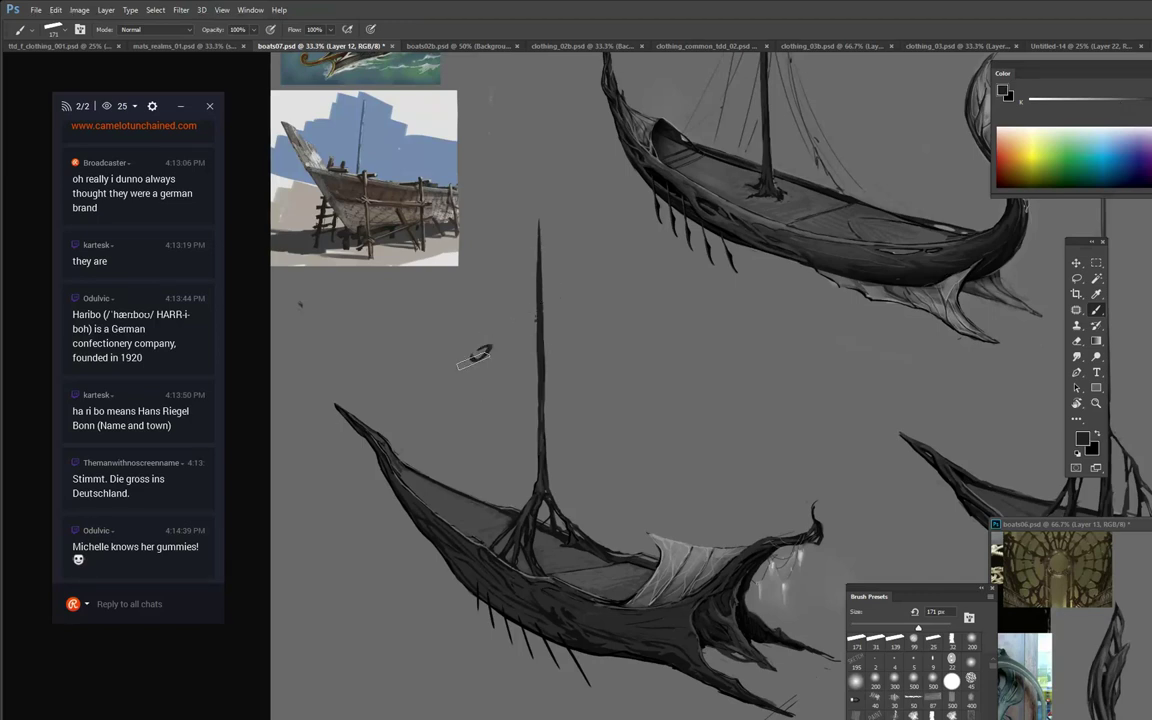
pyautogui.moveTo(476, 352)
pyautogui.mouseDown()
pyautogui.moveTo(515, 368)
pyautogui.moveTo(490, 313)
pyautogui.moveTo(522, 348)
pyautogui.moveTo(515, 305)
pyautogui.moveTo(514, 322)
pyautogui.moveTo(504, 296)
pyautogui.moveTo(503, 317)
pyautogui.moveTo(477, 314)
pyautogui.moveTo(501, 331)
pyautogui.moveTo(464, 317)
pyautogui.moveTo(492, 319)
pyautogui.moveTo(472, 313)
pyautogui.moveTo(594, 246)
pyautogui.mouseUp()
pyautogui.hotkey('ctrl', 'z')
pyautogui.moveTo(521, 290); pyautogui.dragTo(541, 335)
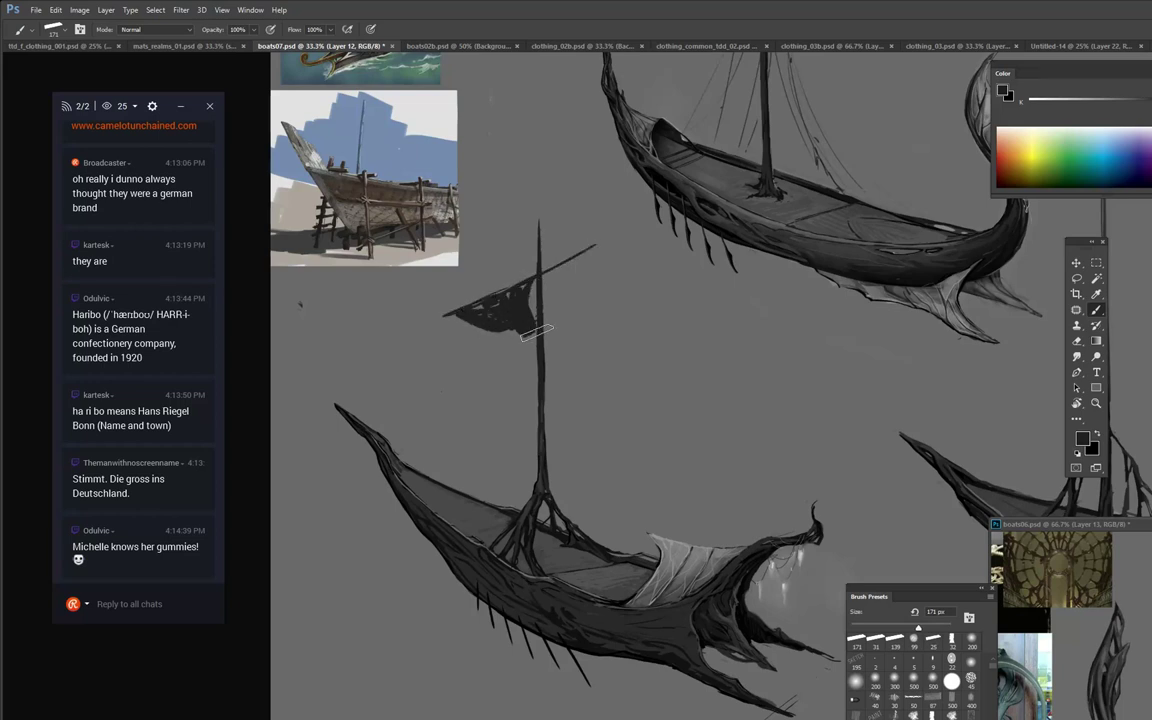
pyautogui.moveTo(469, 319)
pyautogui.mouseDown()
pyautogui.moveTo(412, 325)
pyautogui.moveTo(626, 230)
pyautogui.moveTo(556, 279)
pyautogui.moveTo(562, 297)
pyautogui.moveTo(548, 320)
pyautogui.moveTo(600, 257)
pyautogui.moveTo(638, 237)
pyautogui.moveTo(445, 264)
pyautogui.moveTo(372, 300)
pyautogui.moveTo(515, 239)
pyautogui.moveTo(641, 228)
pyautogui.mouseUp()
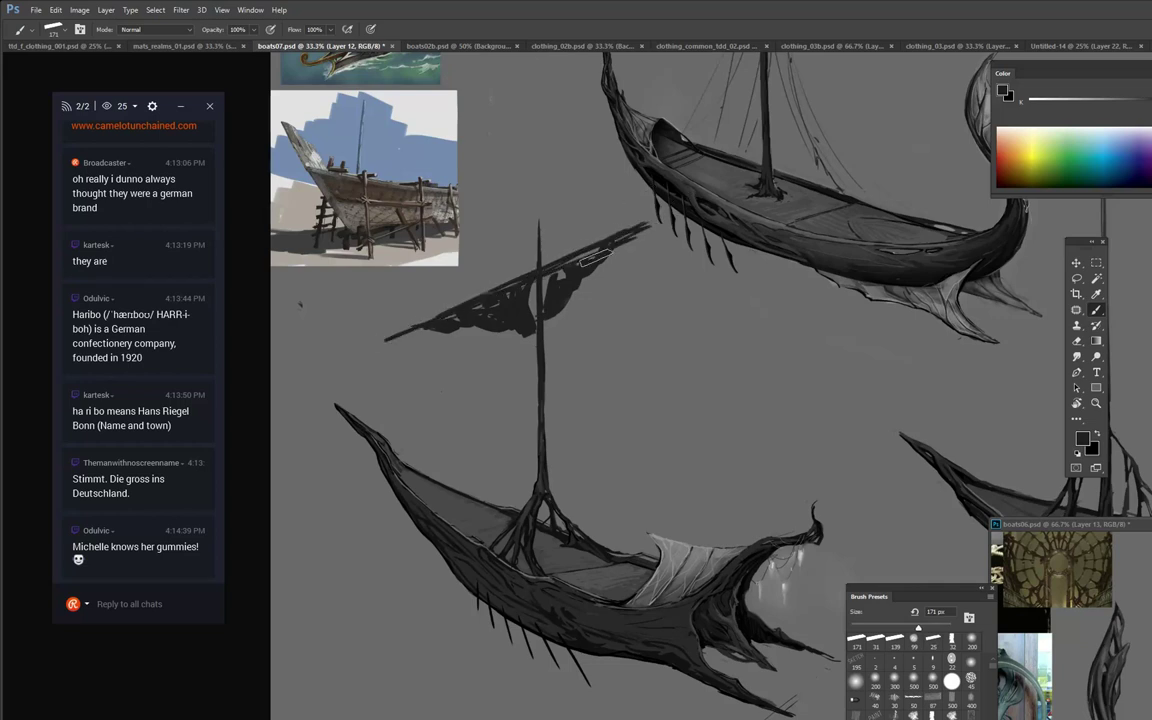
pyautogui.keyDown('alt'); pyautogui.click(483, 344); pyautogui.keyUp('alt')
pyautogui.moveTo(468, 326)
pyautogui.mouseDown()
pyautogui.moveTo(527, 334)
pyautogui.moveTo(503, 343)
pyautogui.moveTo(454, 333)
pyautogui.moveTo(552, 321)
pyautogui.moveTo(618, 256)
pyautogui.moveTo(568, 309)
pyautogui.mouseUp()
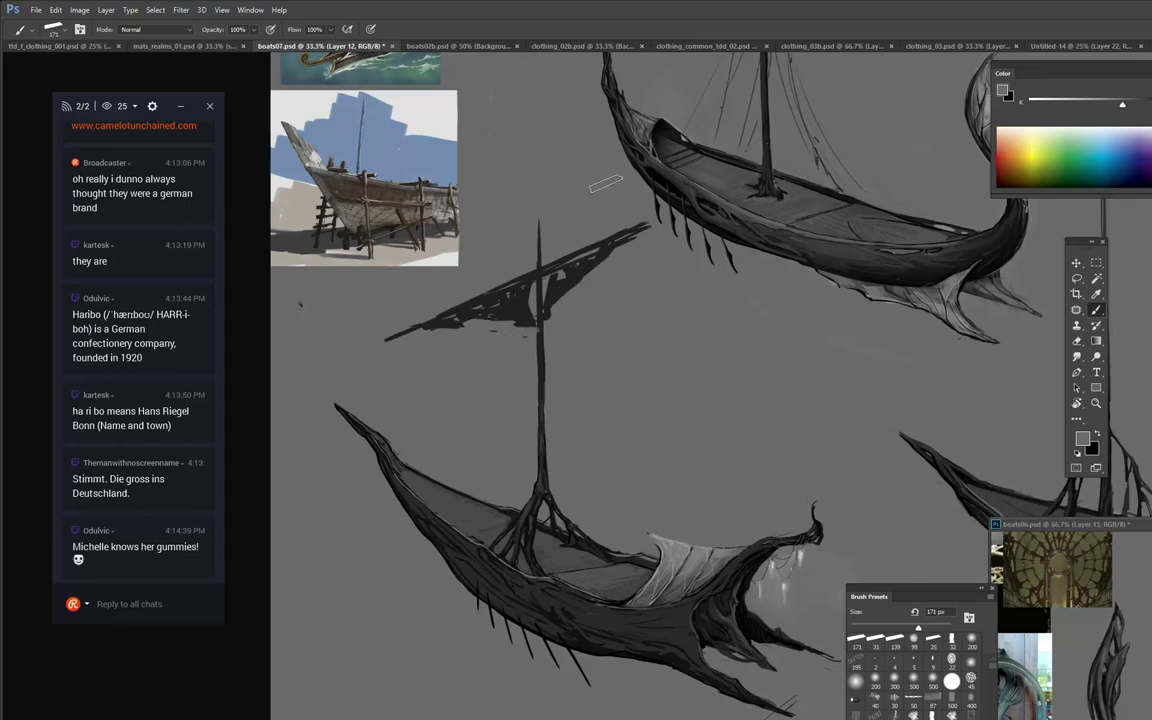
# Select the yard, sail and mast top with combined rectangular marquees, move them slightly down the mast, and deselect.
pyautogui.press('m')
pyautogui.moveTo(519, 200); pyautogui.dragTo(561, 357)
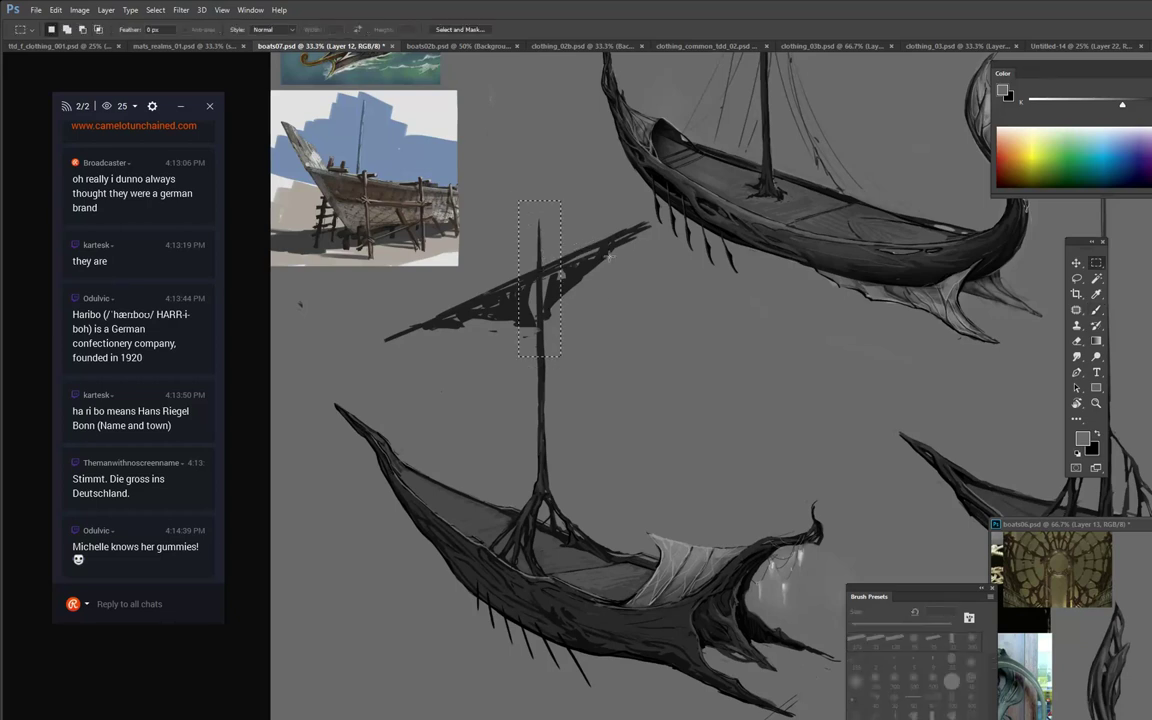
pyautogui.moveTo(566, 222)
pyautogui.mouseDown()
pyautogui.moveTo(620, 228)
pyautogui.moveTo(650, 293)
pyautogui.mouseUp()
pyautogui.moveTo(637, 217); pyautogui.dragTo(652, 250)
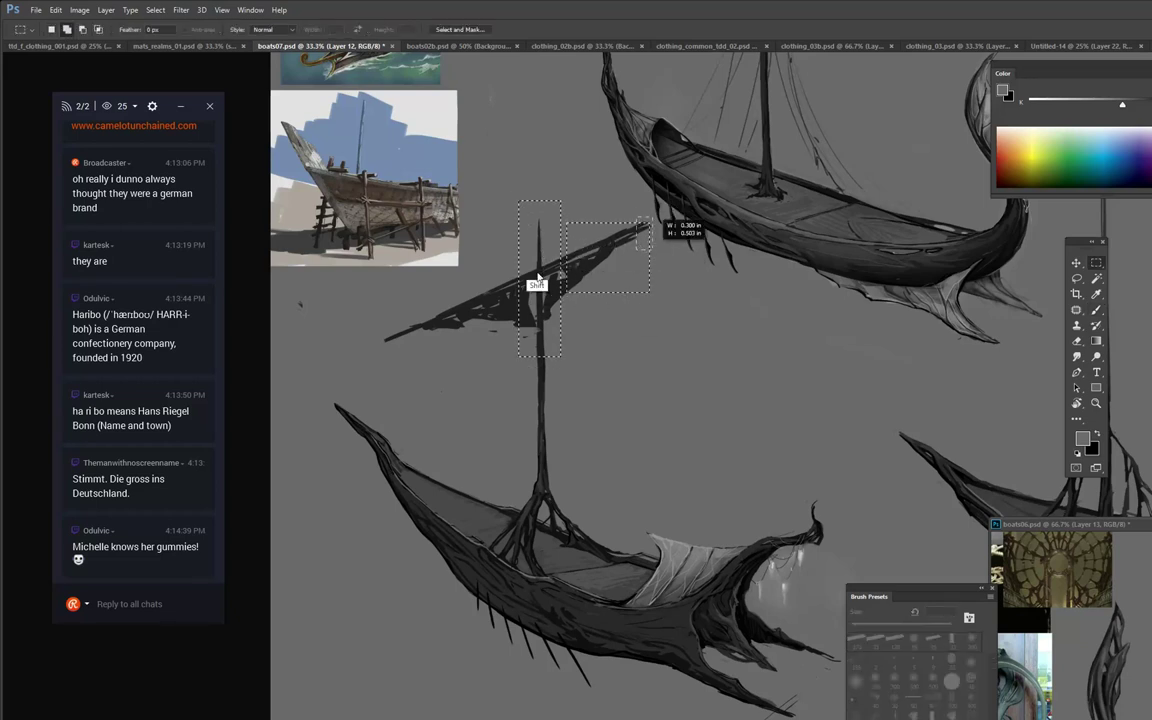
pyautogui.hotkey('ctrl', 'z')
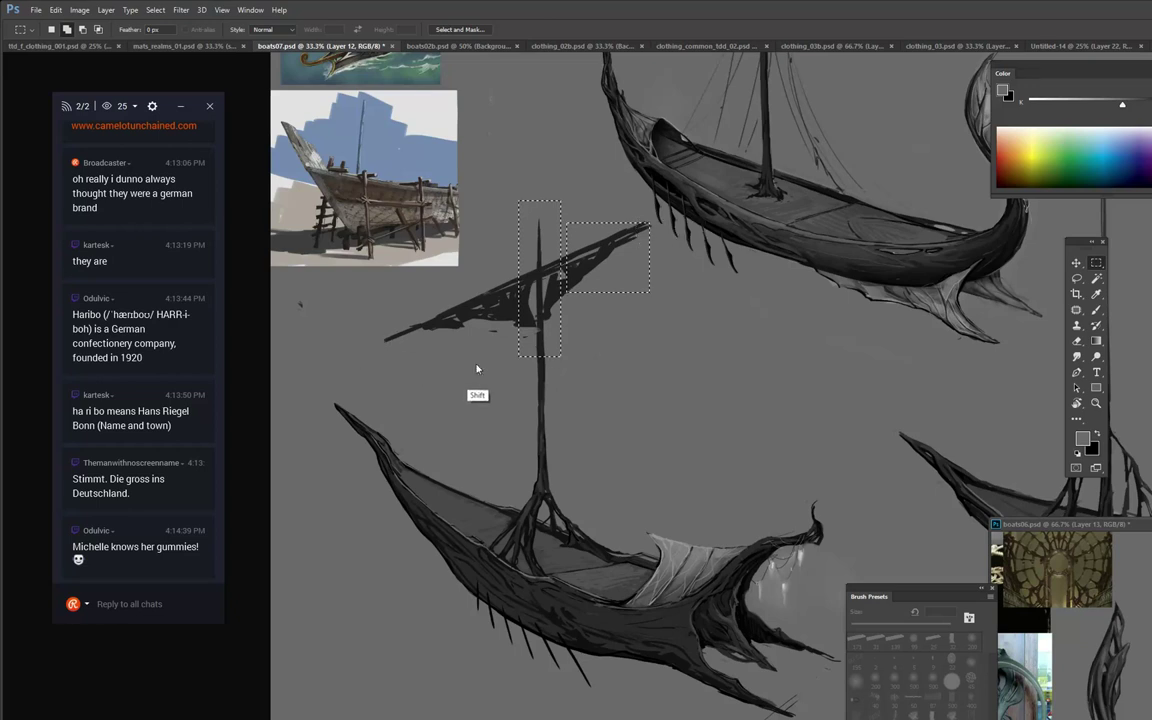
pyautogui.moveTo(442, 294); pyautogui.dragTo(561, 360)
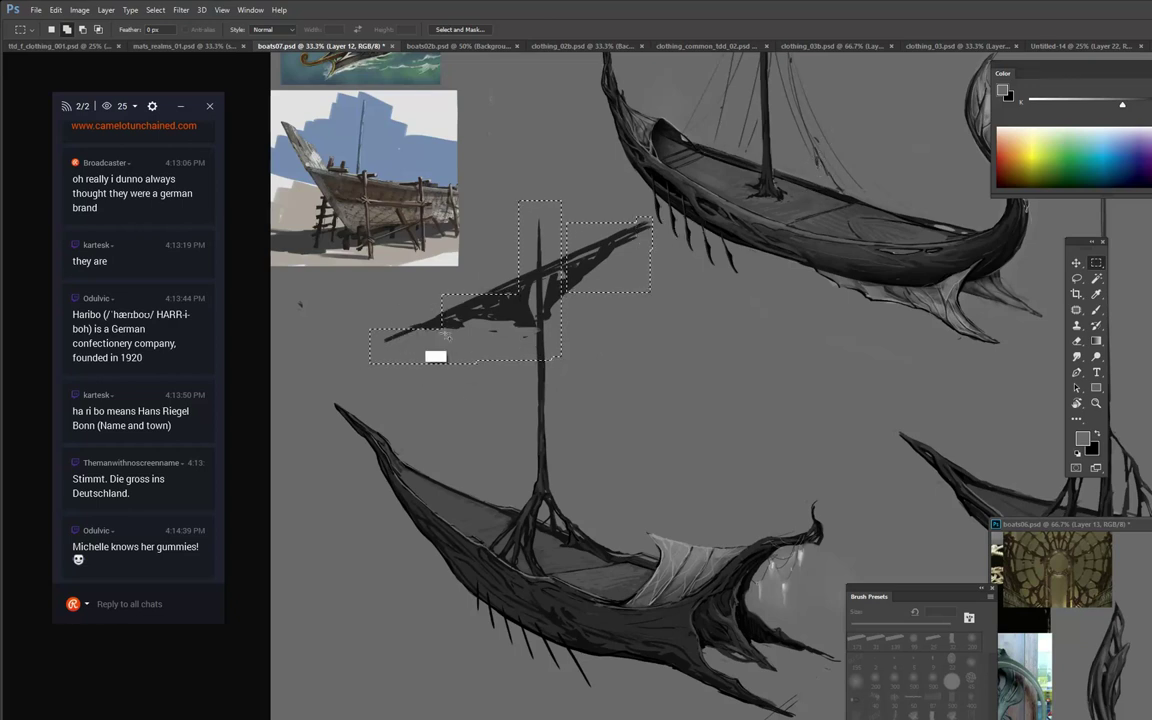
pyautogui.moveTo(370, 328); pyautogui.dragTo(477, 363)
pyautogui.moveTo(403, 303); pyautogui.dragTo(477, 357)
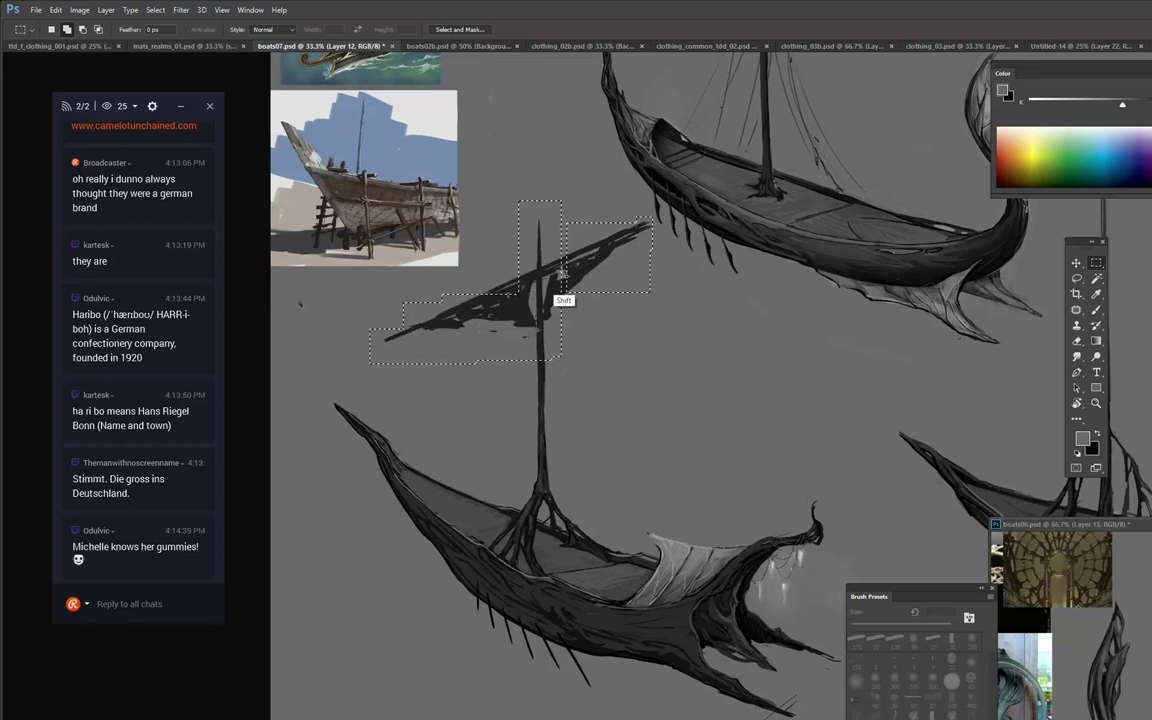
pyautogui.moveTo(479, 269); pyautogui.dragTo(540, 366)
pyautogui.press('v')
pyautogui.hotkey('ctrl', 'd')
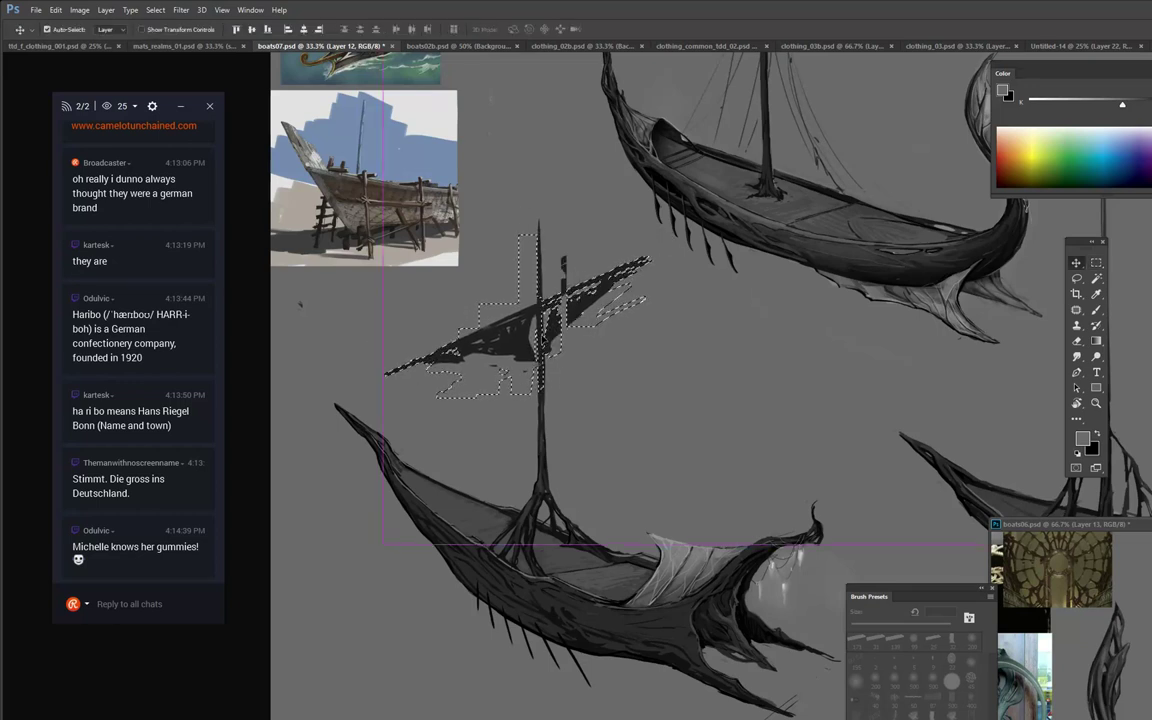
# Paint out the leftover mast fragment beside the lowered sail in sampled background grey.
pyautogui.press('b')
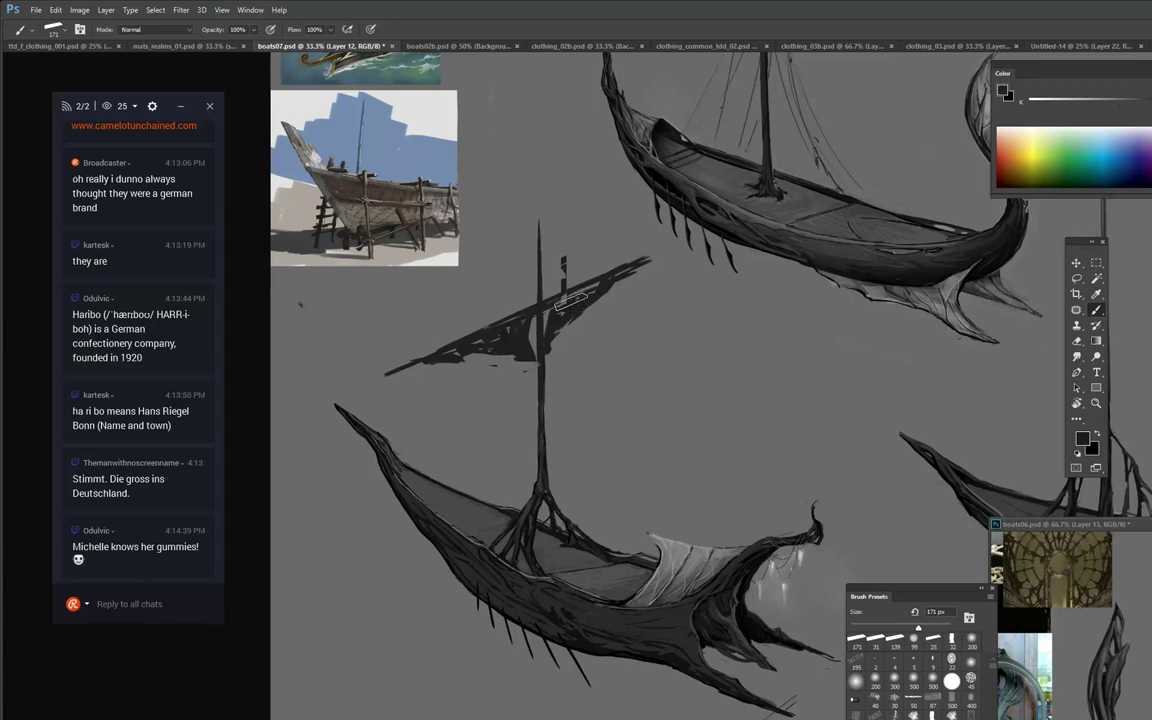
pyautogui.keyDown('alt'); pyautogui.click(565, 295); pyautogui.keyUp('alt')
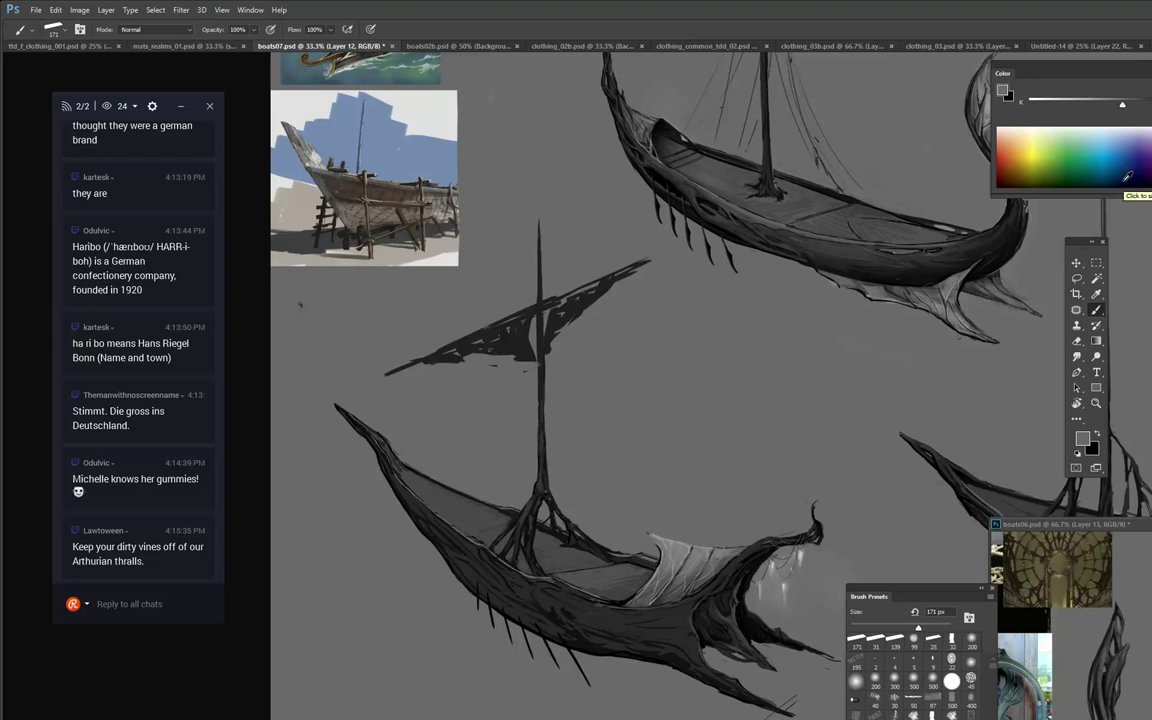
pyautogui.moveTo(755, 273); pyautogui.dragTo(542, 207)
pyautogui.moveTo(799, 221); pyautogui.dragTo(878, 210)
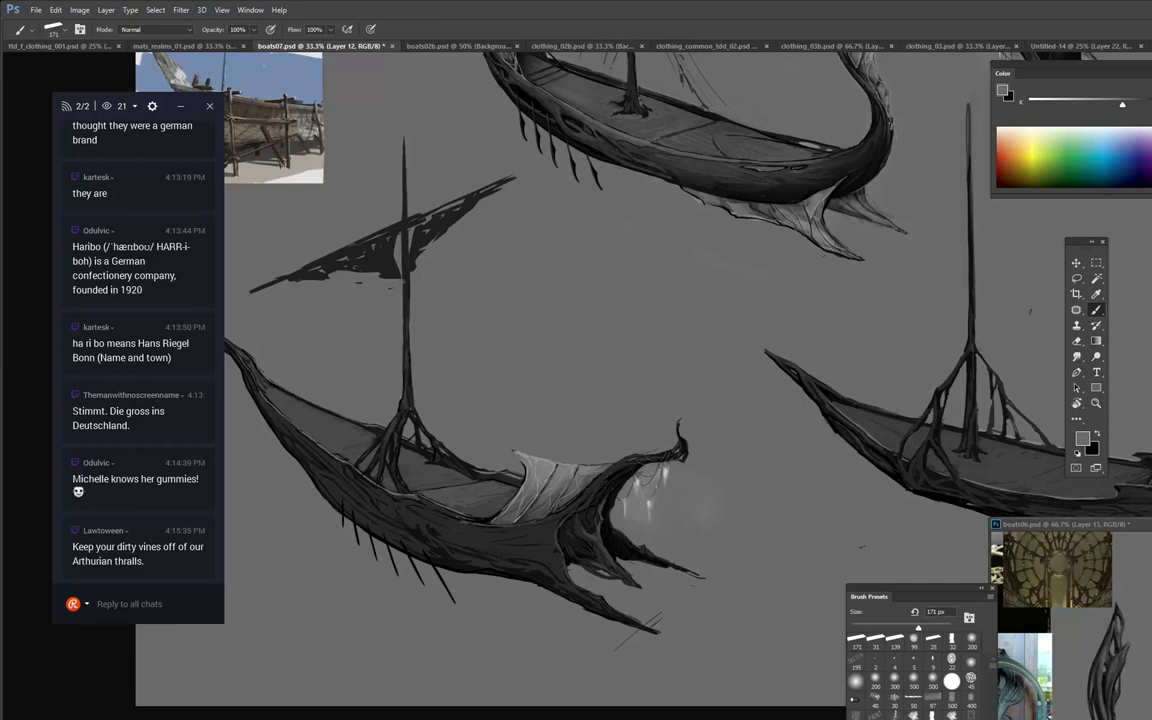
# Bring the browser window with the Flying Gummy Bears GIF over the painting.
pyautogui.hotkey('alt', 'Tab')
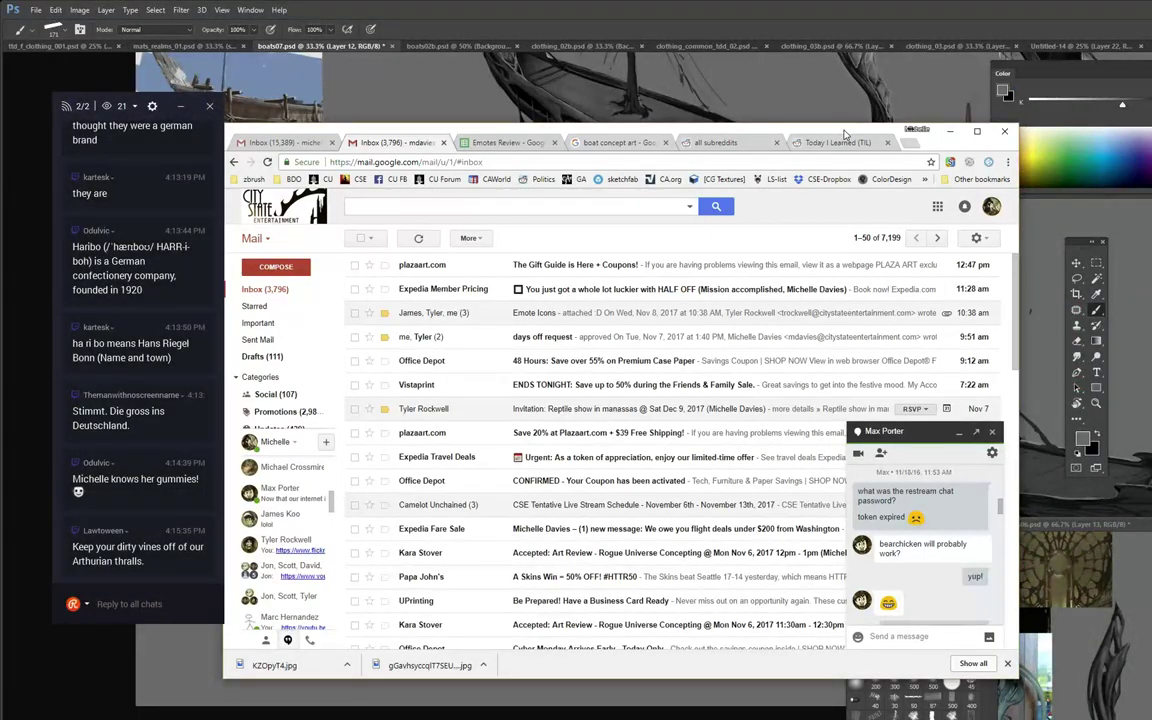
pyautogui.hotkey('alt', 'Tab')
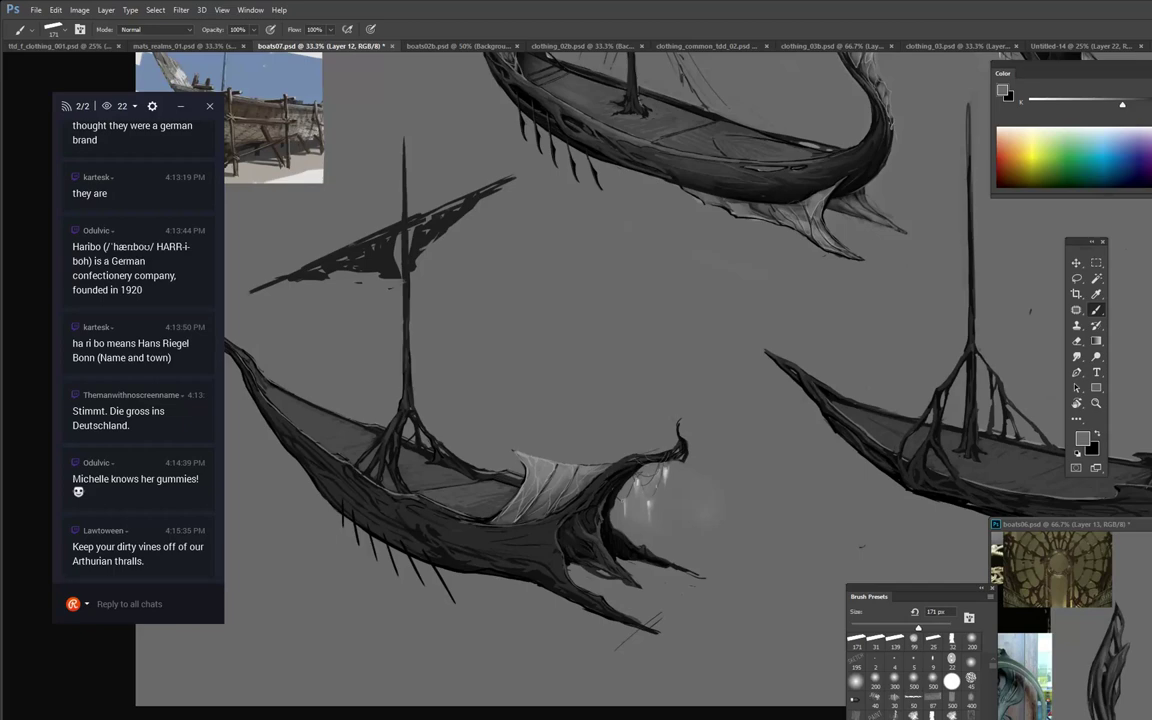
pyautogui.moveTo(4, 235); pyautogui.dragTo(736, 174)
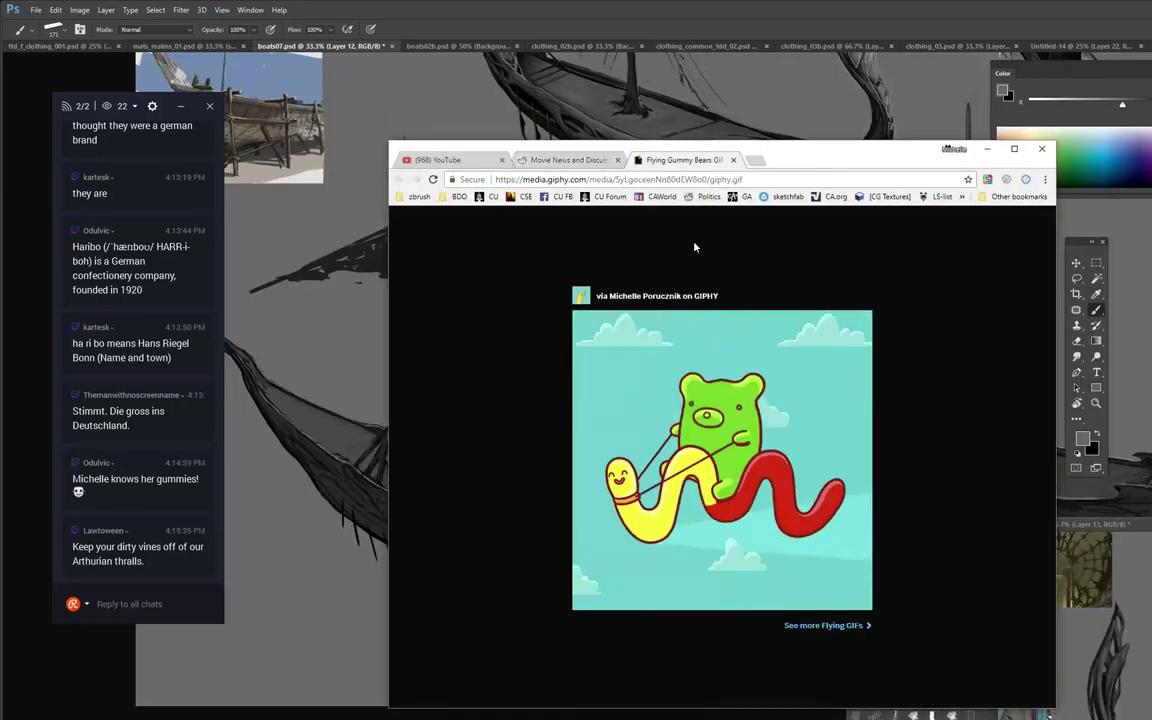
# Reply to all chats with "gummy bears n gummy worms".
pyautogui.click(168, 603)
pyautogui.write('g')
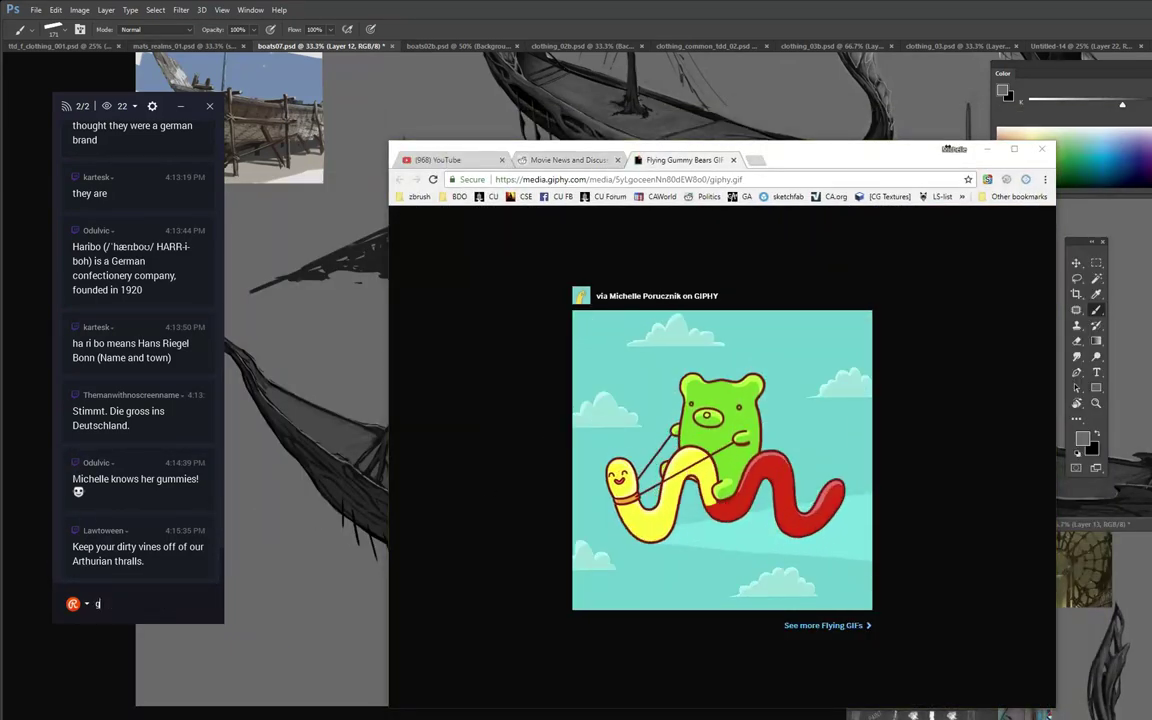
pyautogui.write('ummy bears')
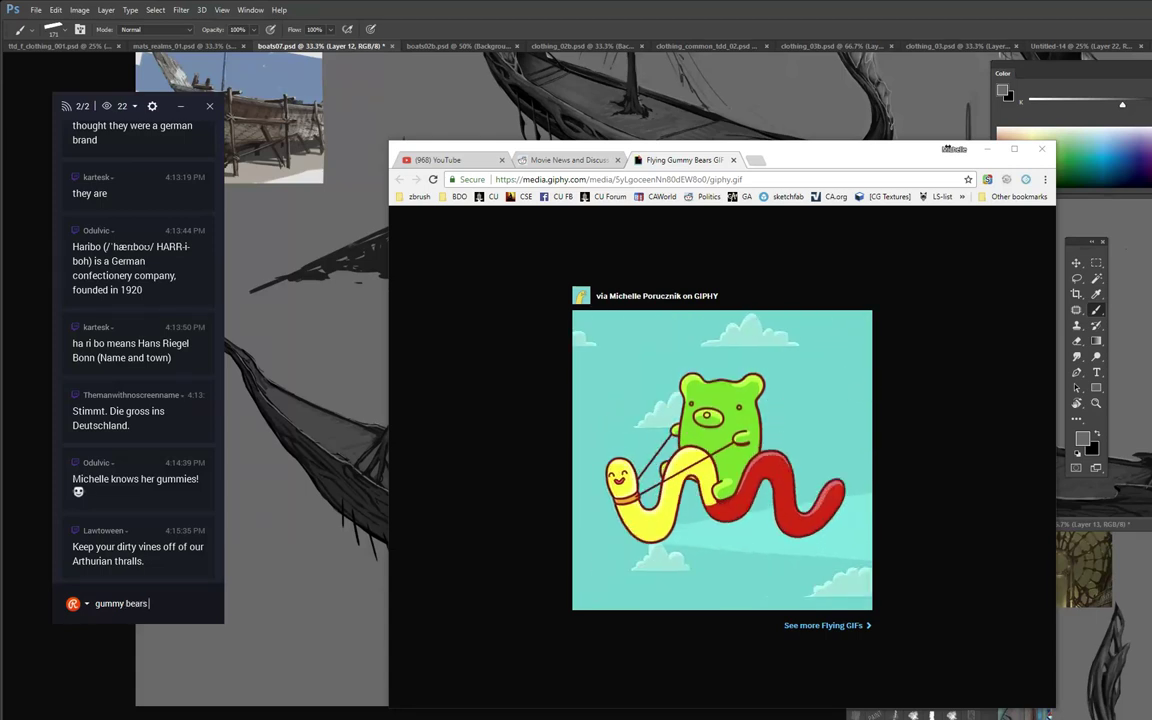
pyautogui.write(' n gummy')
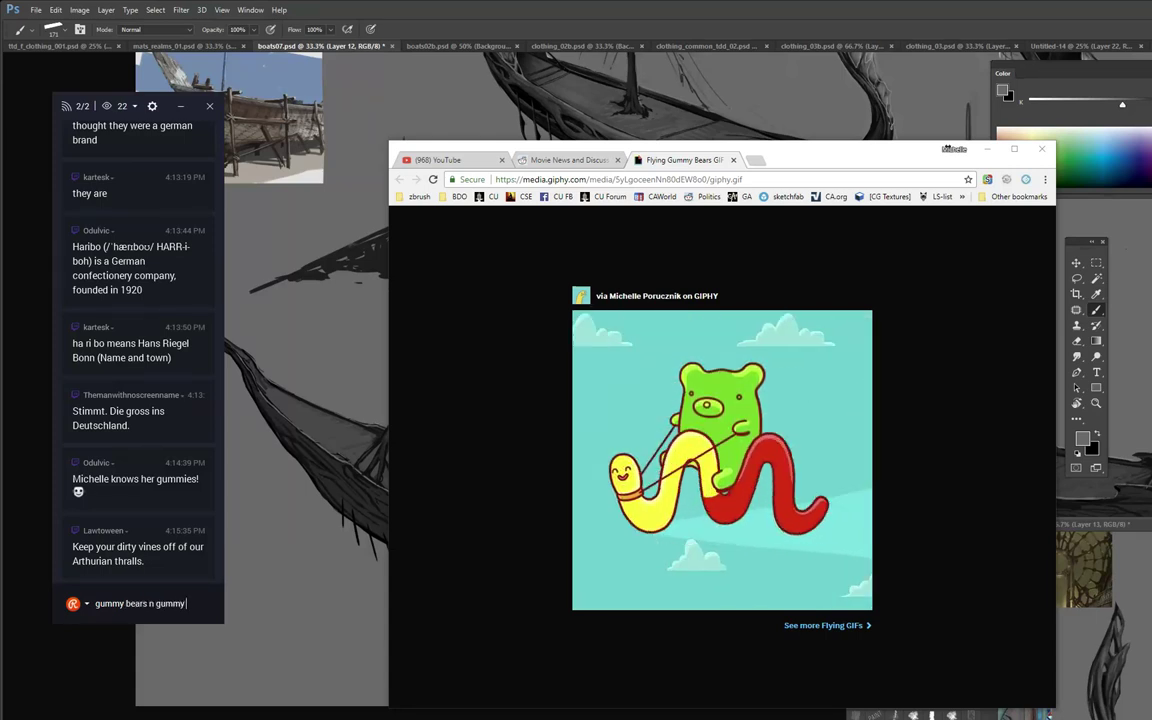
pyautogui.write(' worms')
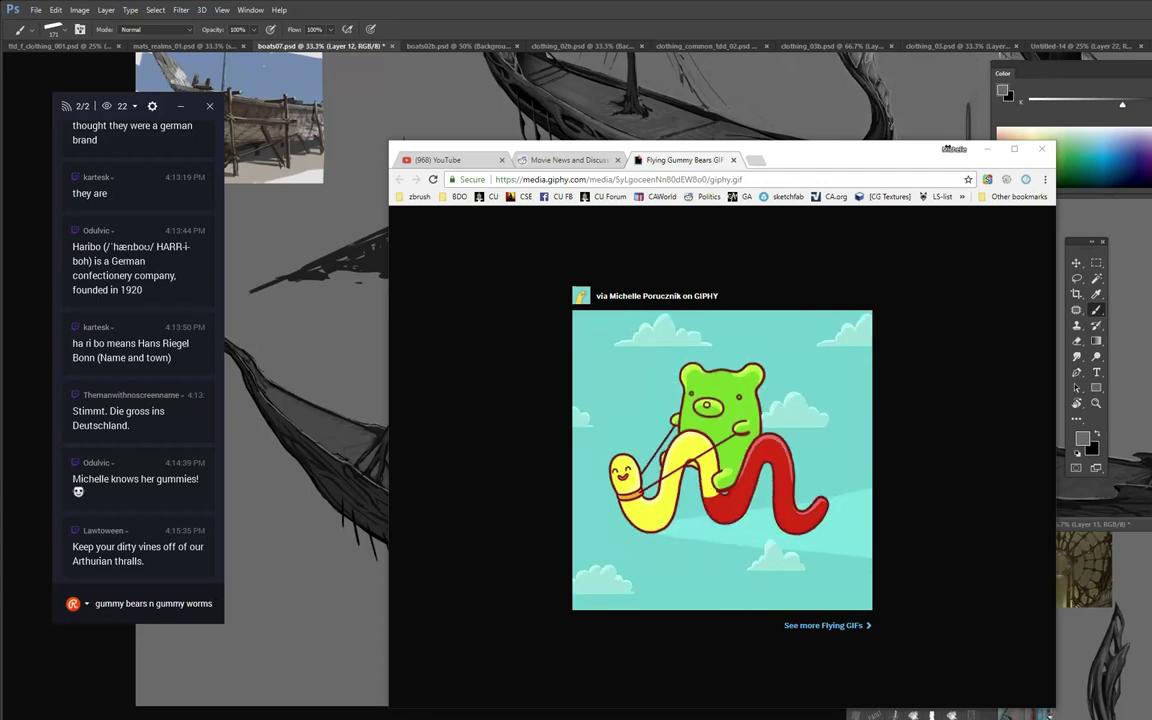
pyautogui.press('Return')
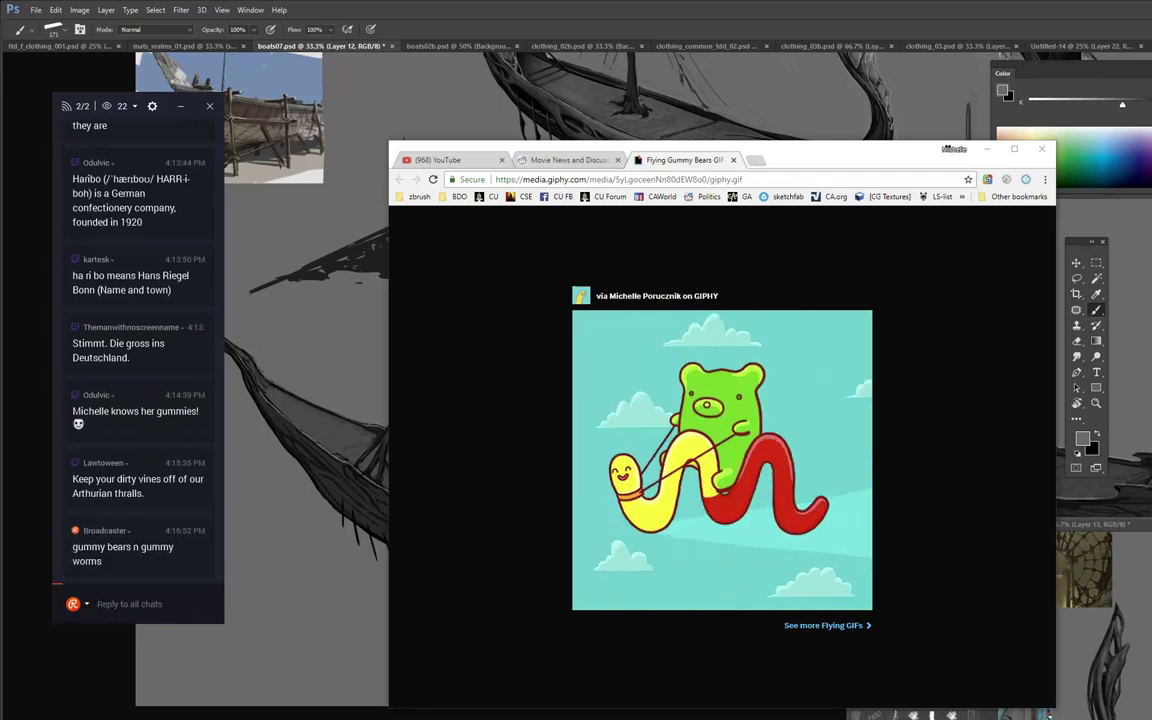
# Reply to all chats with "awwwww yea", and minimize the browser window showing the GIF.
pyautogui.write('awwwwww')
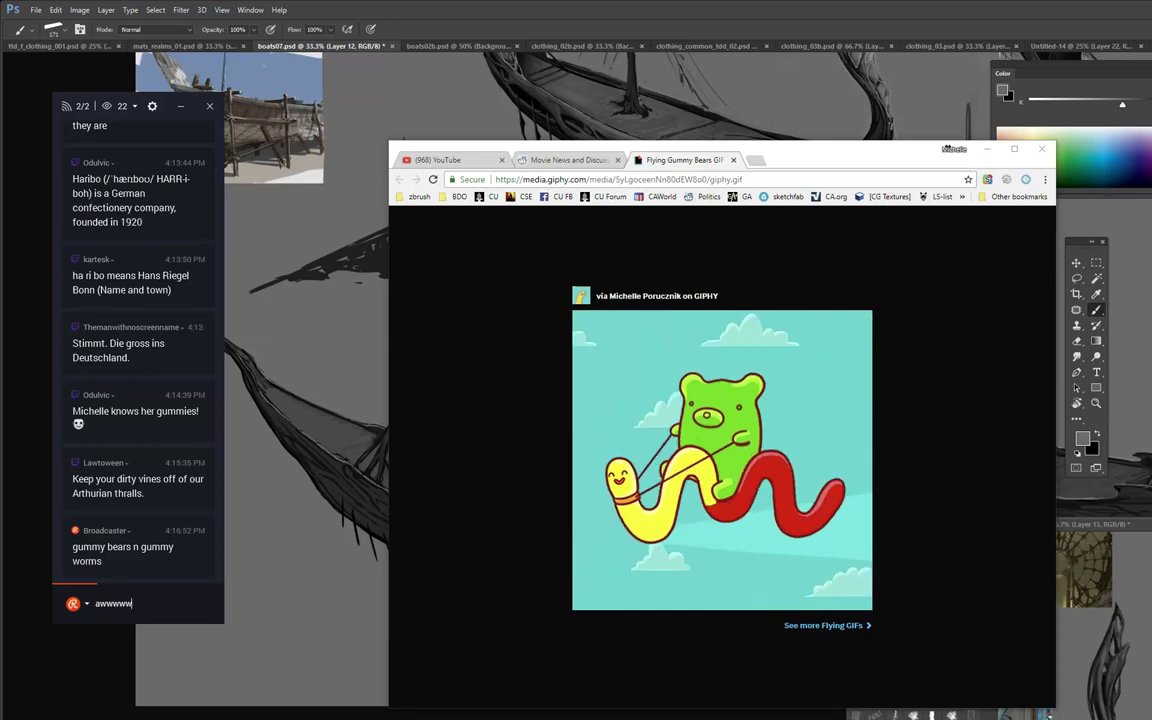
pyautogui.write(' yea')
pyautogui.press('Return')
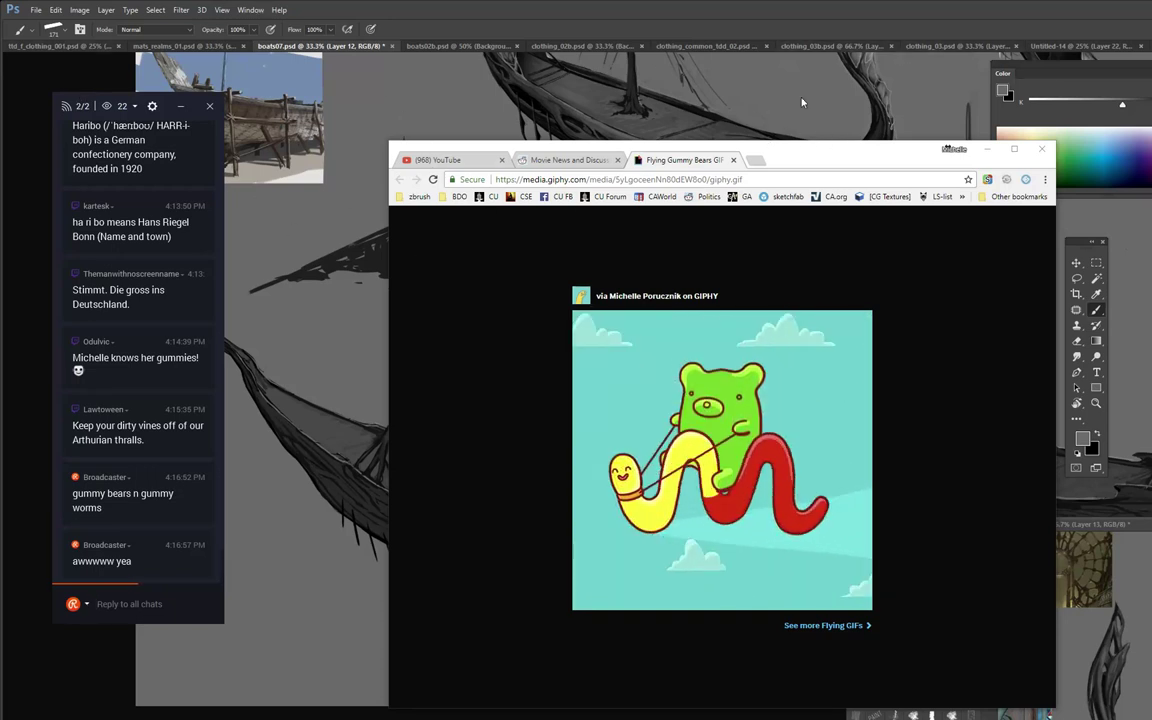
pyautogui.click(988, 151)
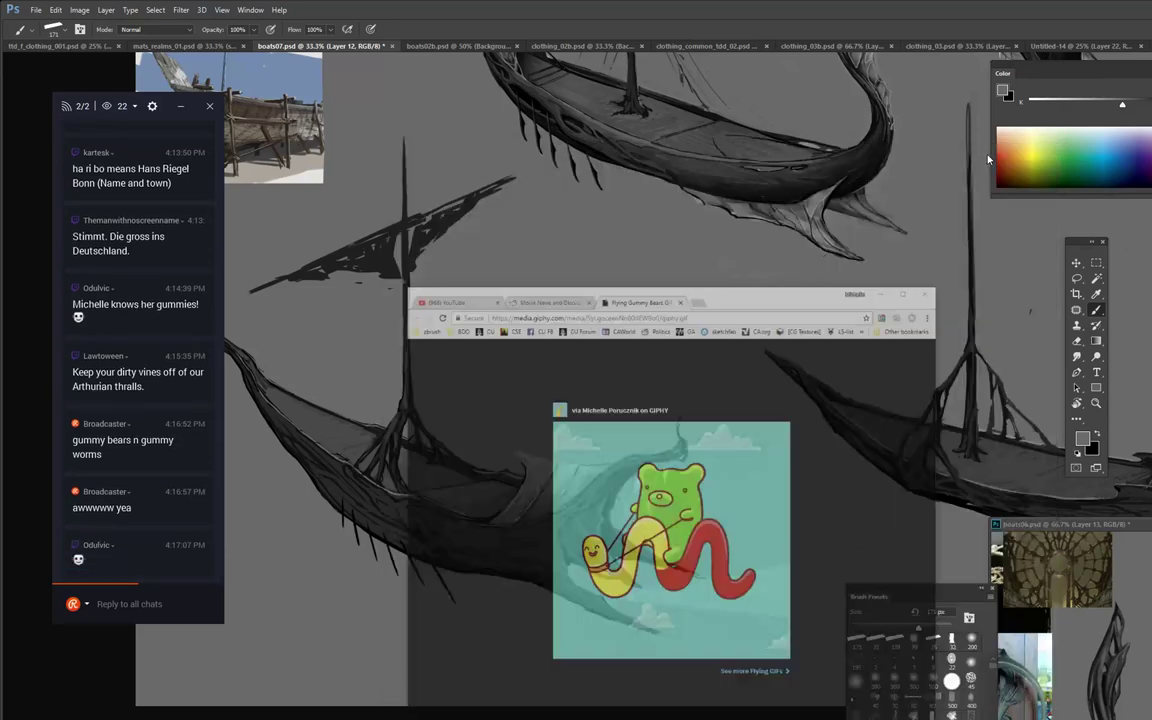
# Try to reply to all chats with "lol".
pyautogui.moveTo(488, 329); pyautogui.dragTo(611, 366)
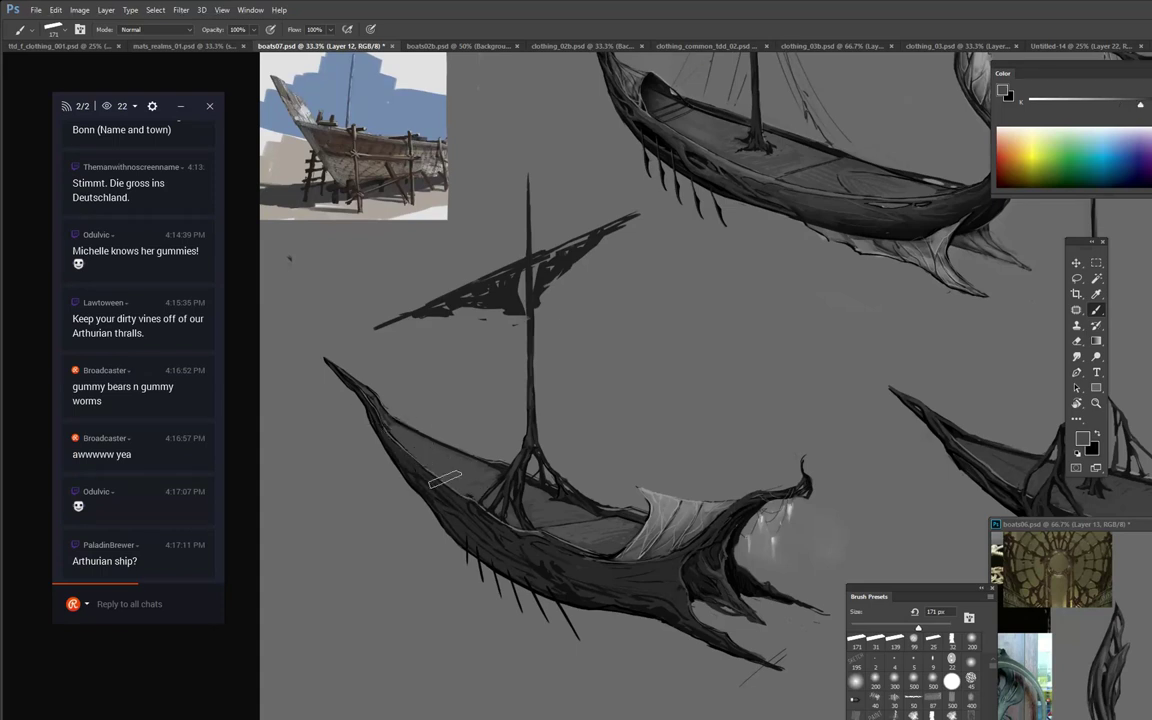
pyautogui.click(163, 606)
pyautogui.write('lol')
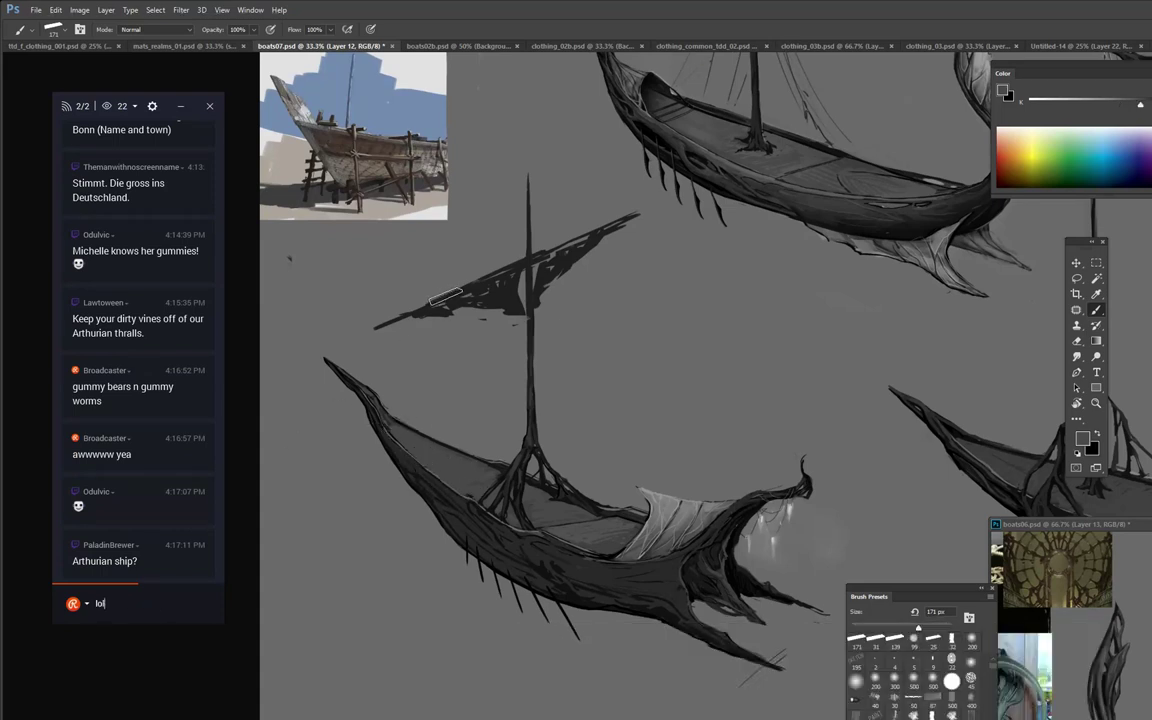
pyautogui.press('Return')
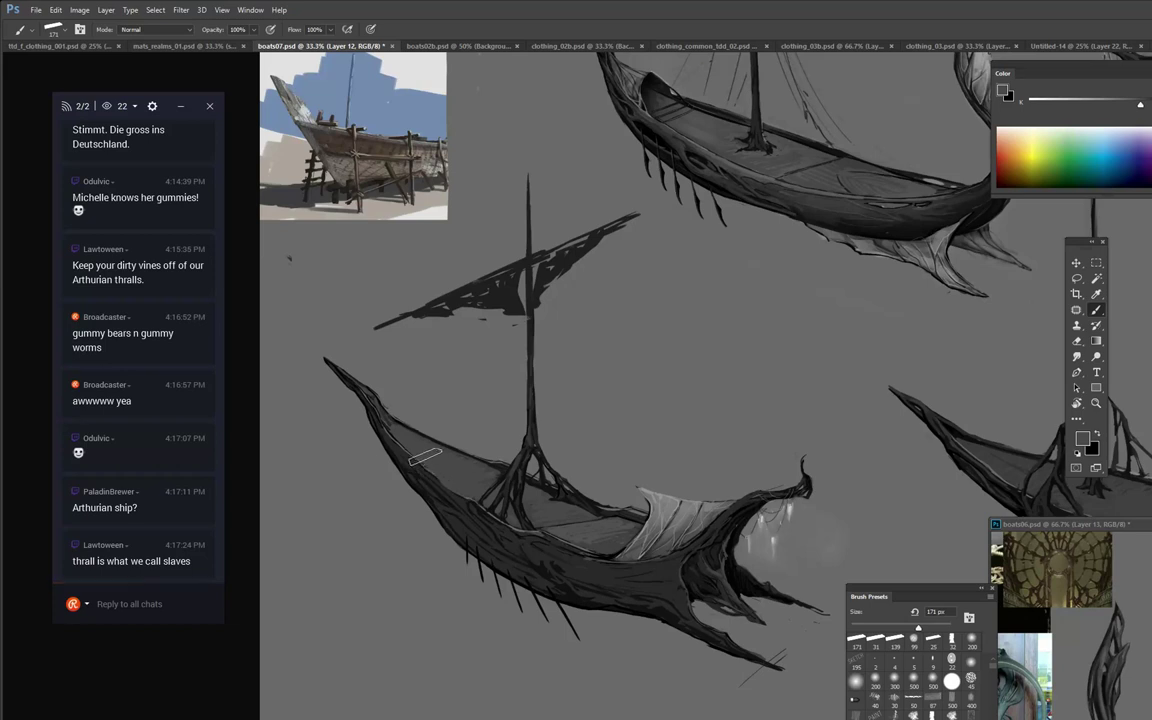
# Shade the hollow beneath the fin prow's canopy in sampled dark grey with a 150 px round brush at 40% opacity.
pyautogui.moveTo(624, 260)
pyautogui.mouseDown()
pyautogui.moveTo(581, 257)
pyautogui.moveTo(540, 215)
pyautogui.mouseUp()
pyautogui.moveTo(727, 266); pyautogui.dragTo(659, 191)
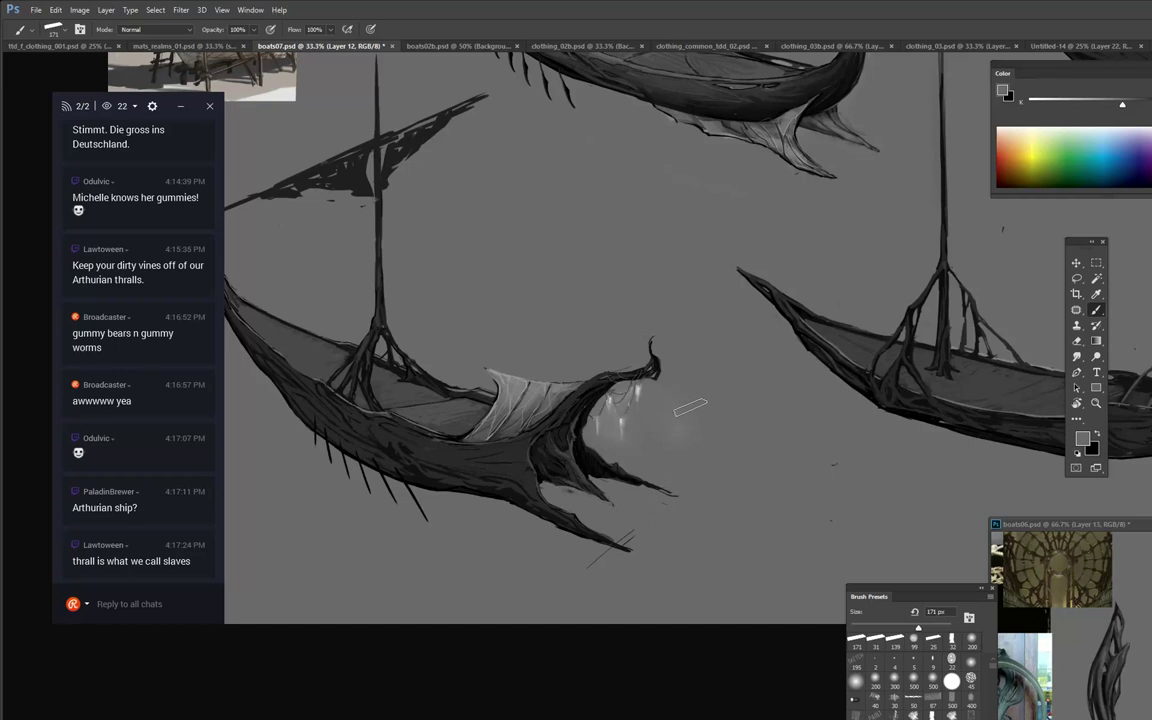
pyautogui.keyDown('alt'); pyautogui.click(550, 437); pyautogui.keyUp('alt')
pyautogui.press('F2')
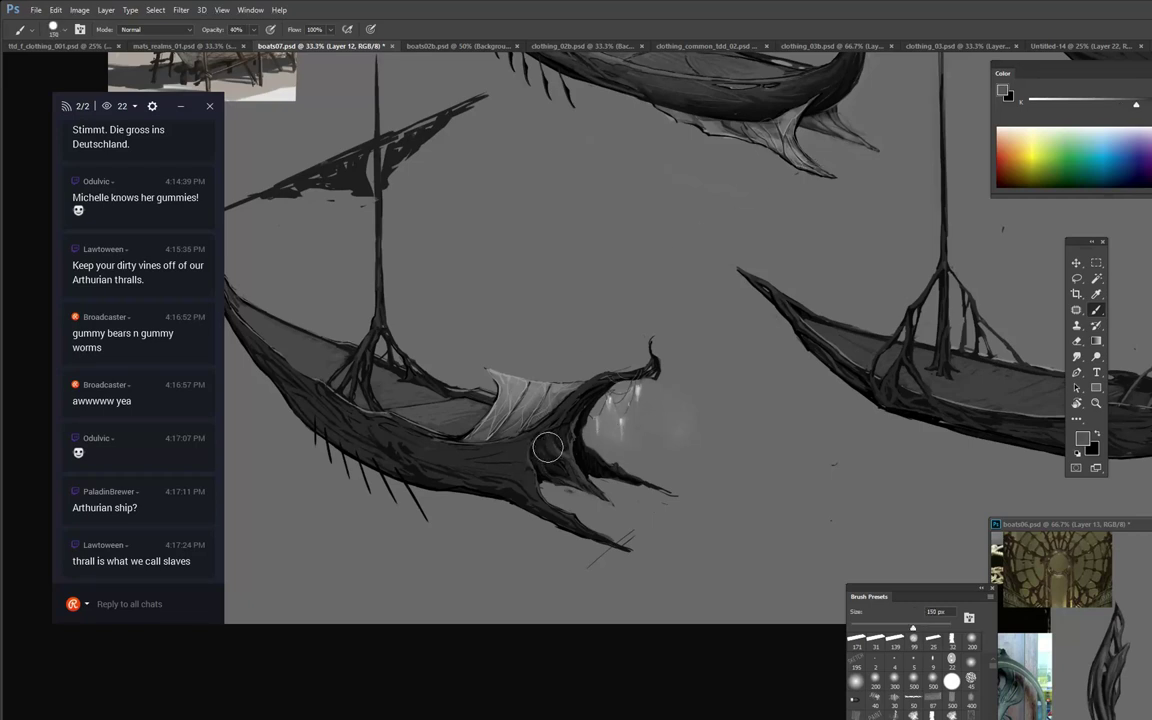
pyautogui.moveTo(548, 447)
pyautogui.mouseDown()
pyautogui.moveTo(540, 452)
pyautogui.moveTo(558, 471)
pyautogui.mouseUp()
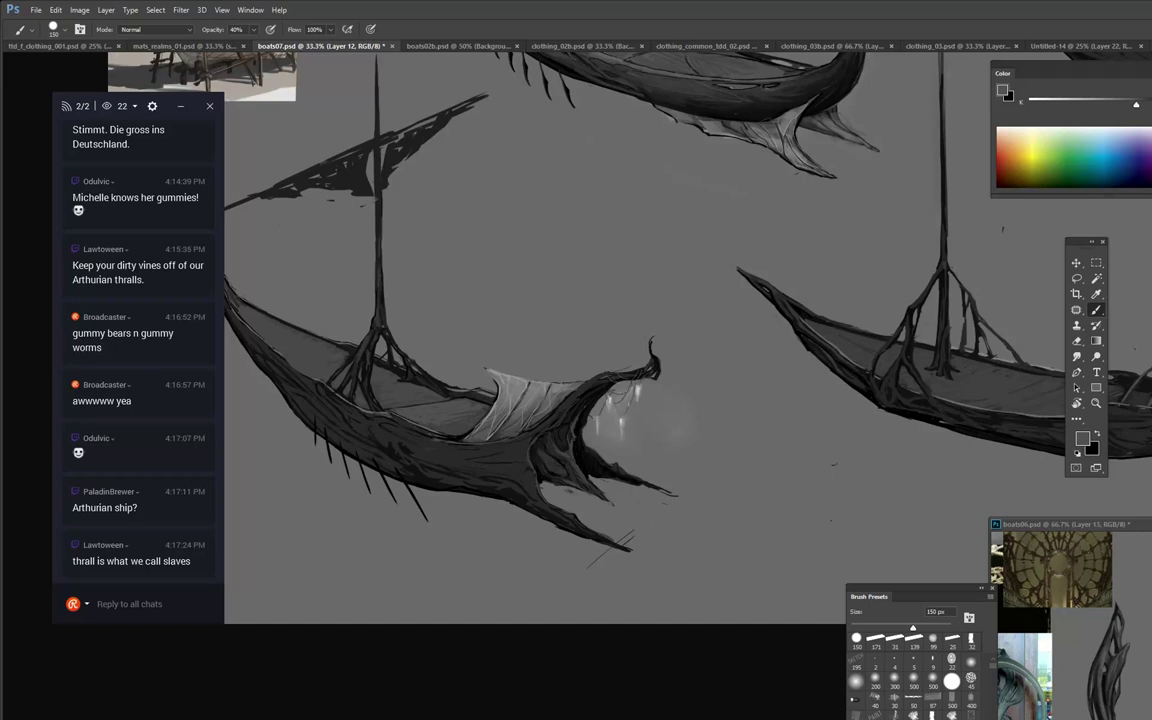
# Sample the canopy's light grey, set the brush opacity to 75%, and lasso the gaps between the ribs below the canopy.
pyautogui.keyDown('alt'); pyautogui.click(549, 384); pyautogui.keyUp('alt')
pyautogui.press('7')
pyautogui.press('5')
pyautogui.moveTo(556, 429)
pyautogui.mouseDown()
pyautogui.moveTo(594, 395)
pyautogui.moveTo(573, 456)
pyautogui.moveTo(553, 436)
pyautogui.moveTo(567, 444)
pyautogui.moveTo(596, 393)
pyautogui.mouseUp()
pyautogui.press('l')
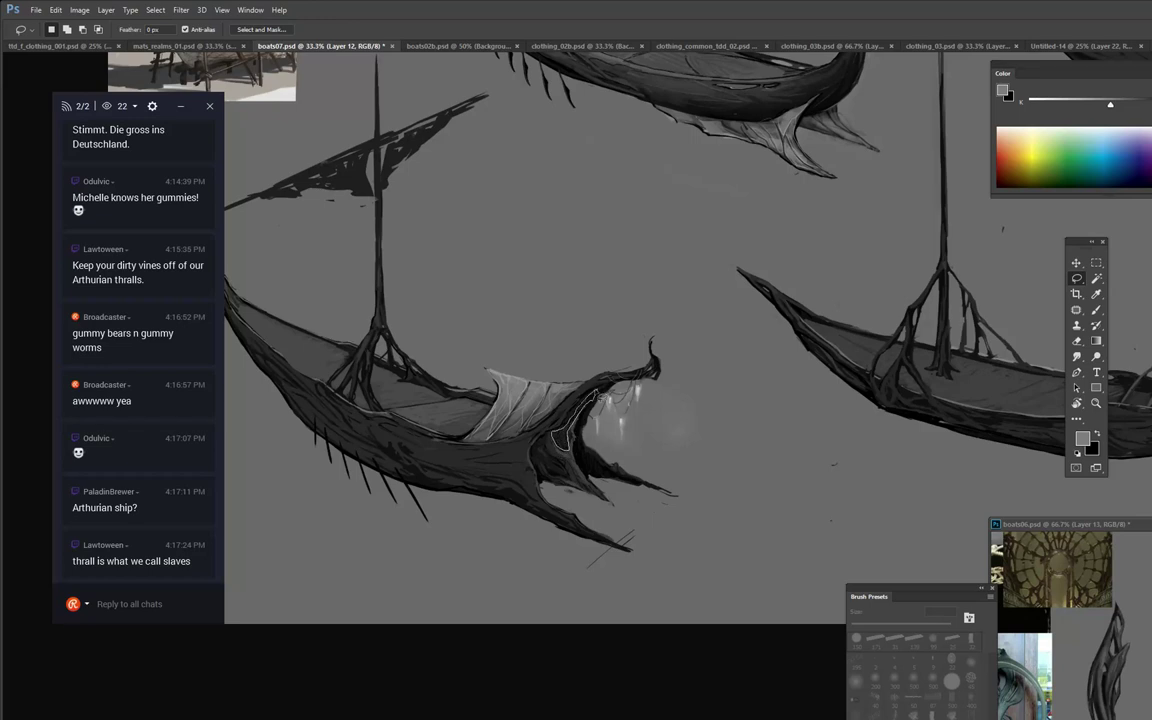
pyautogui.moveTo(546, 437)
pyautogui.mouseDown()
pyautogui.moveTo(563, 481)
pyautogui.moveTo(533, 451)
pyautogui.moveTo(545, 440)
pyautogui.moveTo(550, 460)
pyautogui.moveTo(543, 446)
pyautogui.mouseUp()
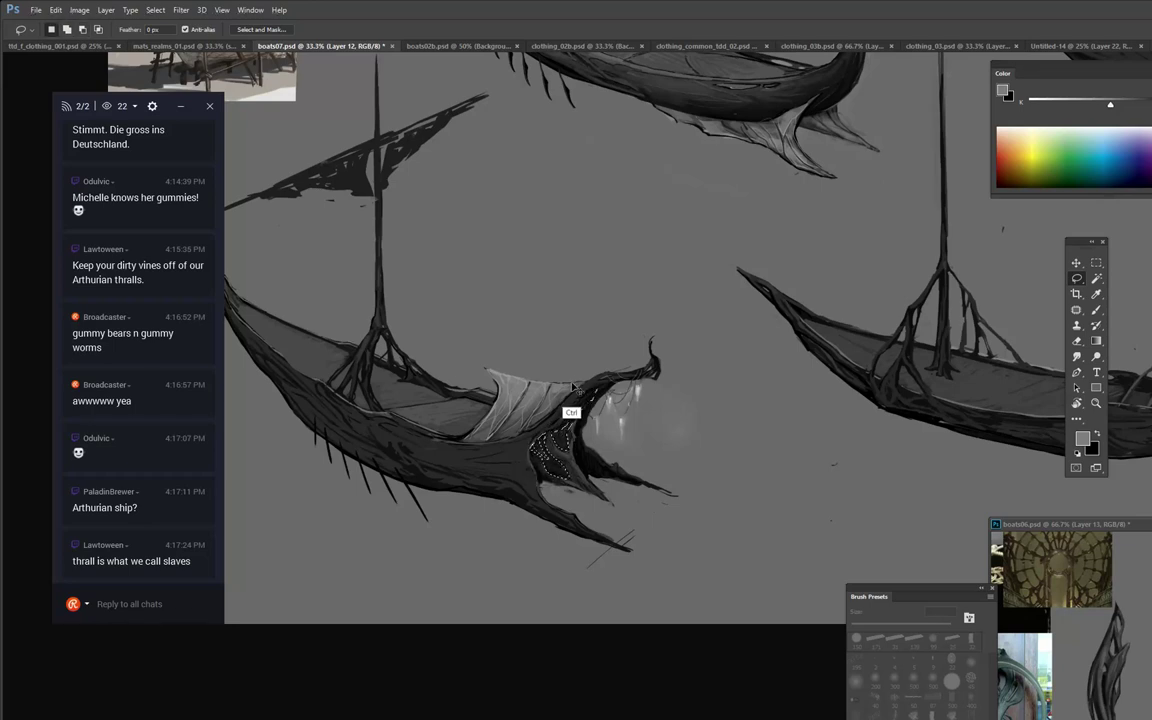
# Brush the sampled light grey into the selected rib gaps with a 500 px soft brush, and undo the last stroke.
pyautogui.press('b')
pyautogui.click(626, 546)
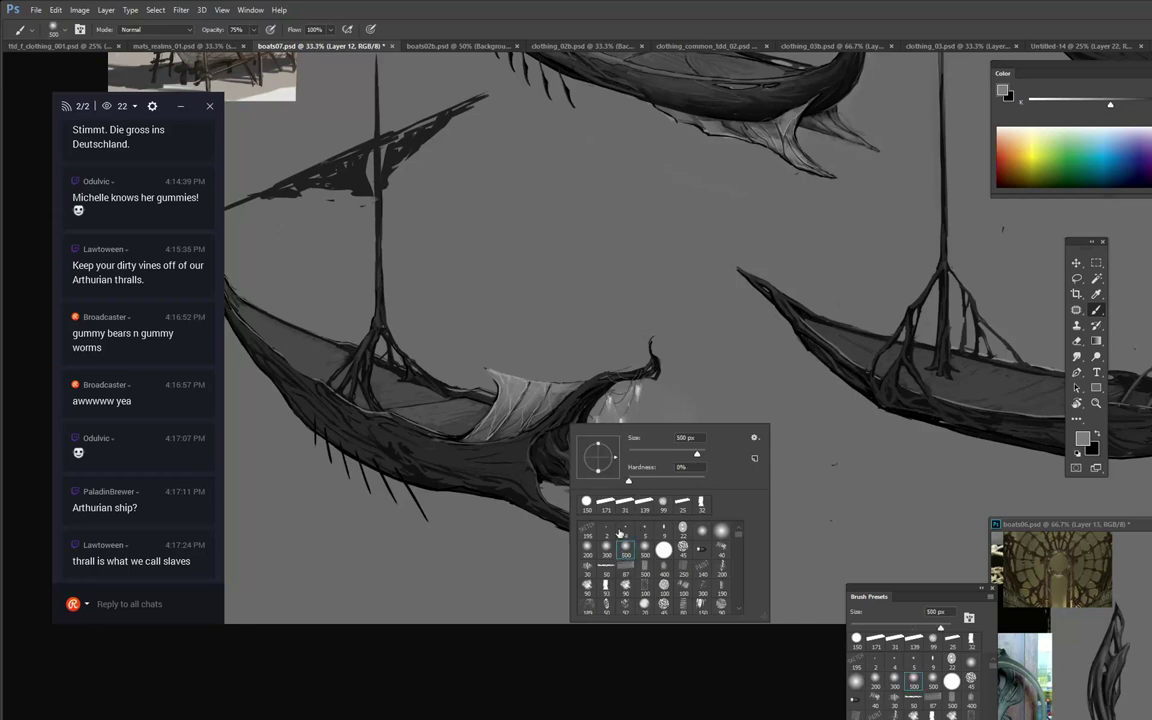
pyautogui.click(654, 361)
pyautogui.moveTo(614, 487)
pyautogui.mouseDown()
pyautogui.moveTo(578, 478)
pyautogui.moveTo(609, 485)
pyautogui.moveTo(539, 432)
pyautogui.mouseUp()
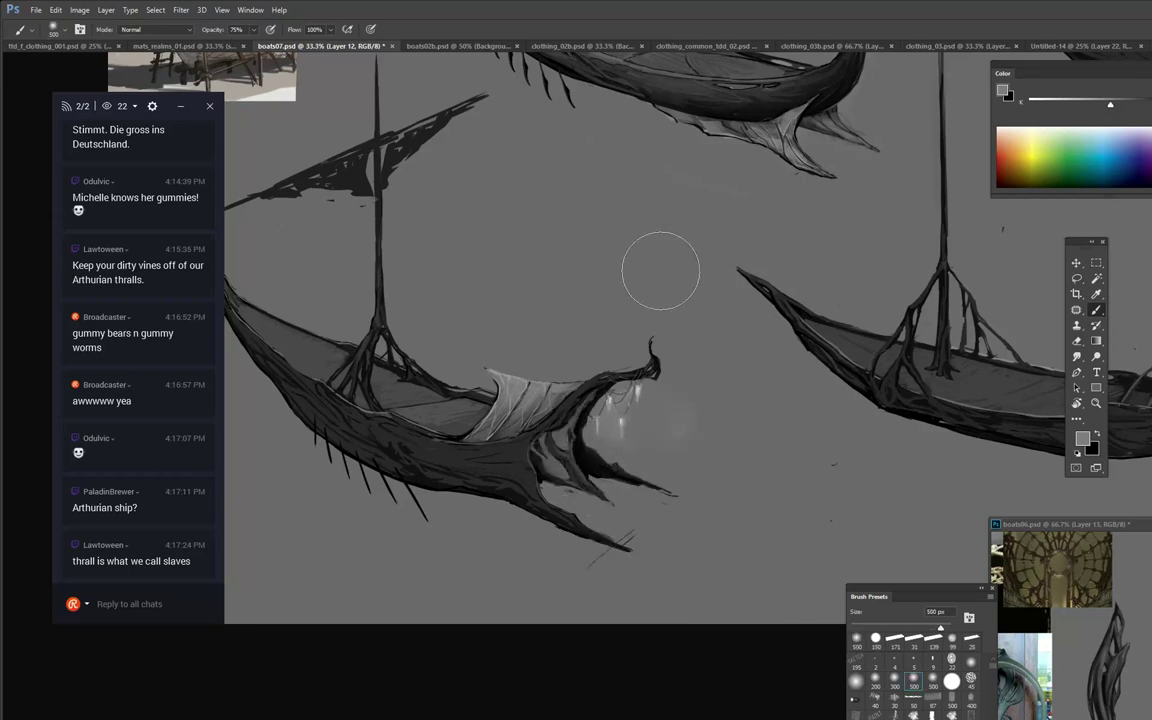
pyautogui.hotkey('ctrl', 'z')
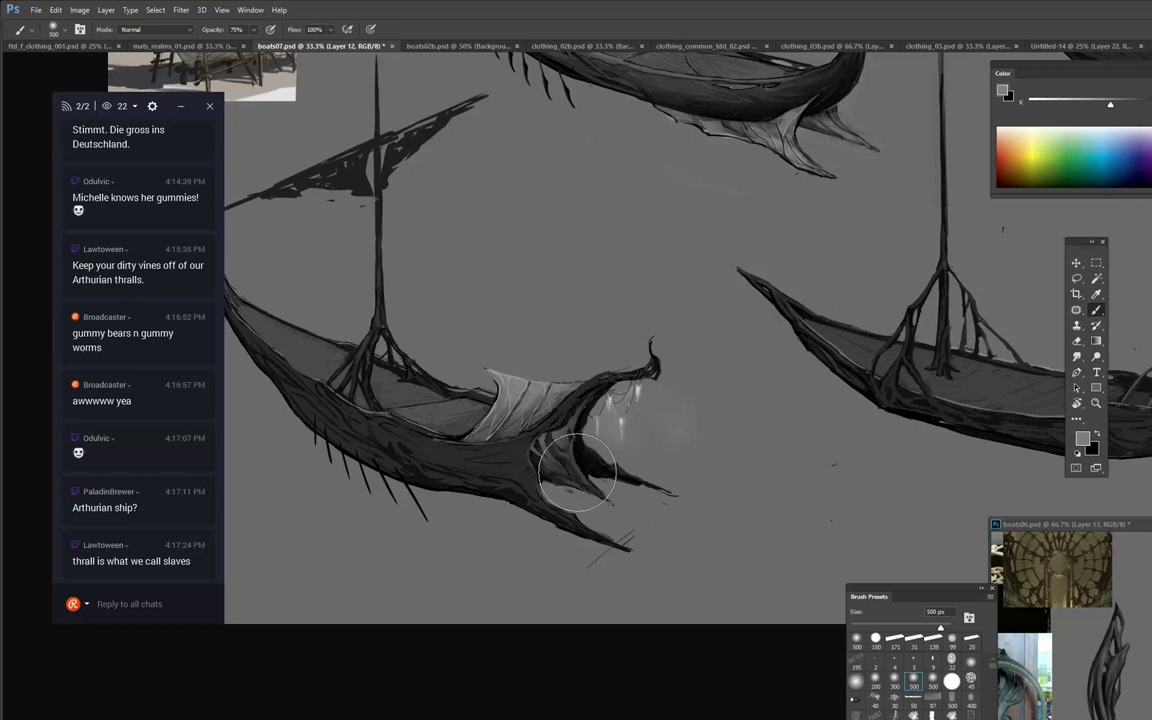
# Try a near-white tone in the rib gaps, undo it, and brush over them in a sampled darker grey.
pyautogui.moveTo(1100, 104); pyautogui.dragTo(1040, 105)
pyautogui.moveTo(548, 430)
pyautogui.mouseDown()
pyautogui.moveTo(536, 445)
pyautogui.moveTo(550, 452)
pyautogui.mouseUp()
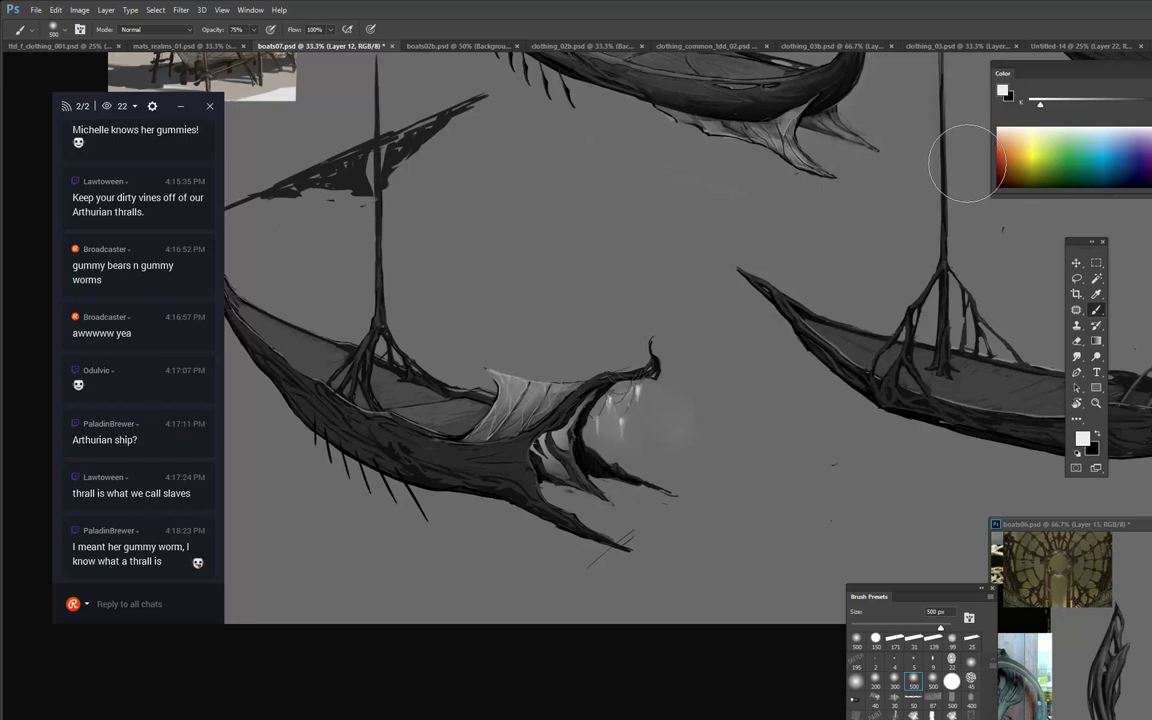
pyautogui.hotkey('ctrl', 'alt', 'z')
pyautogui.hotkey('ctrl', 'alt', 'z')
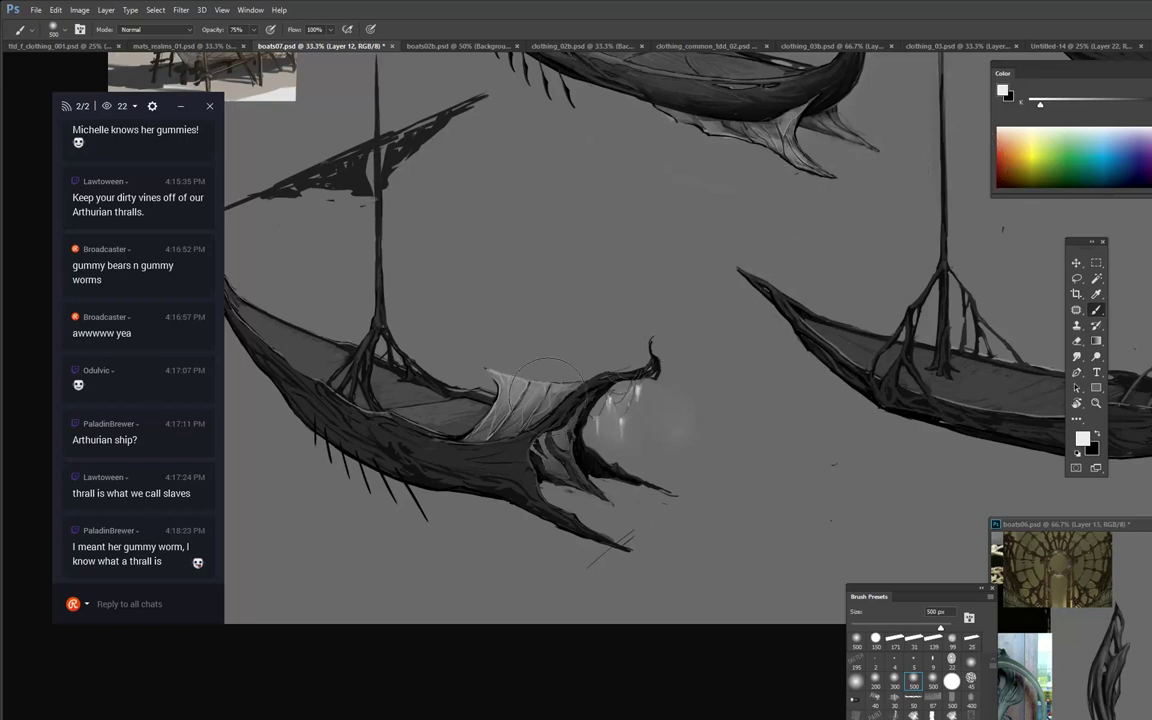
pyautogui.keyDown('alt'); pyautogui.click(580, 409); pyautogui.keyUp('alt')
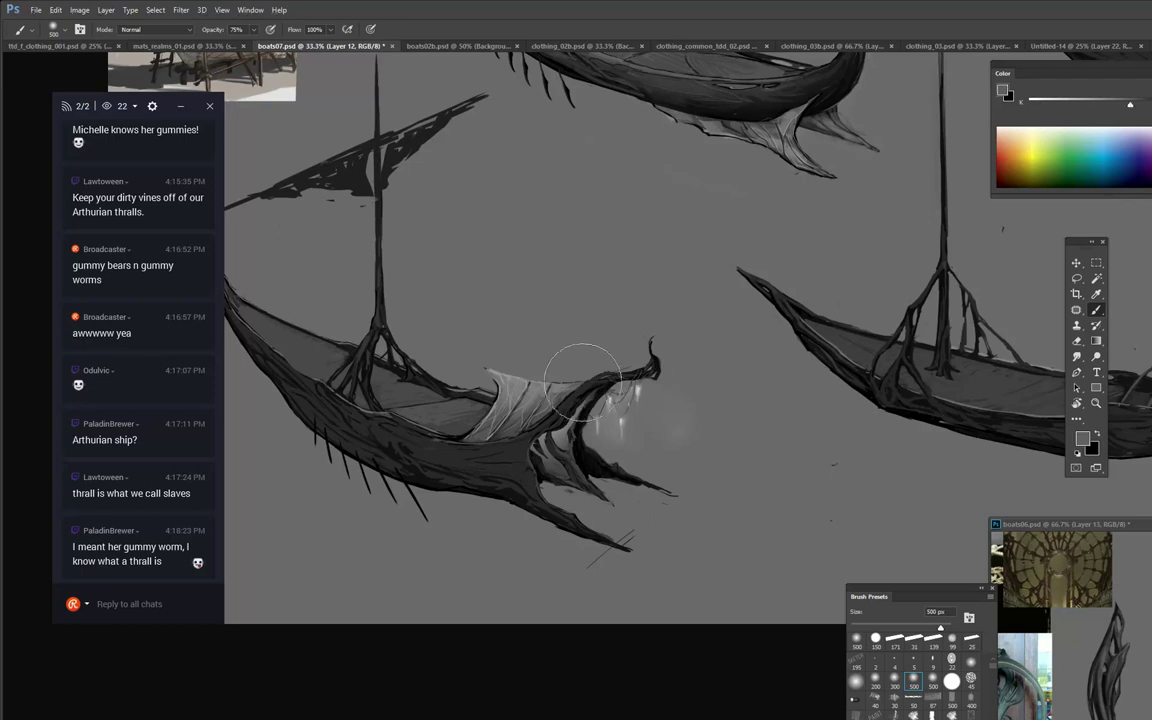
pyautogui.moveTo(558, 447); pyautogui.dragTo(547, 461)
# Erase the lightened patches between the ribs with the 50 px textured eraser brush.
pyautogui.press('e')
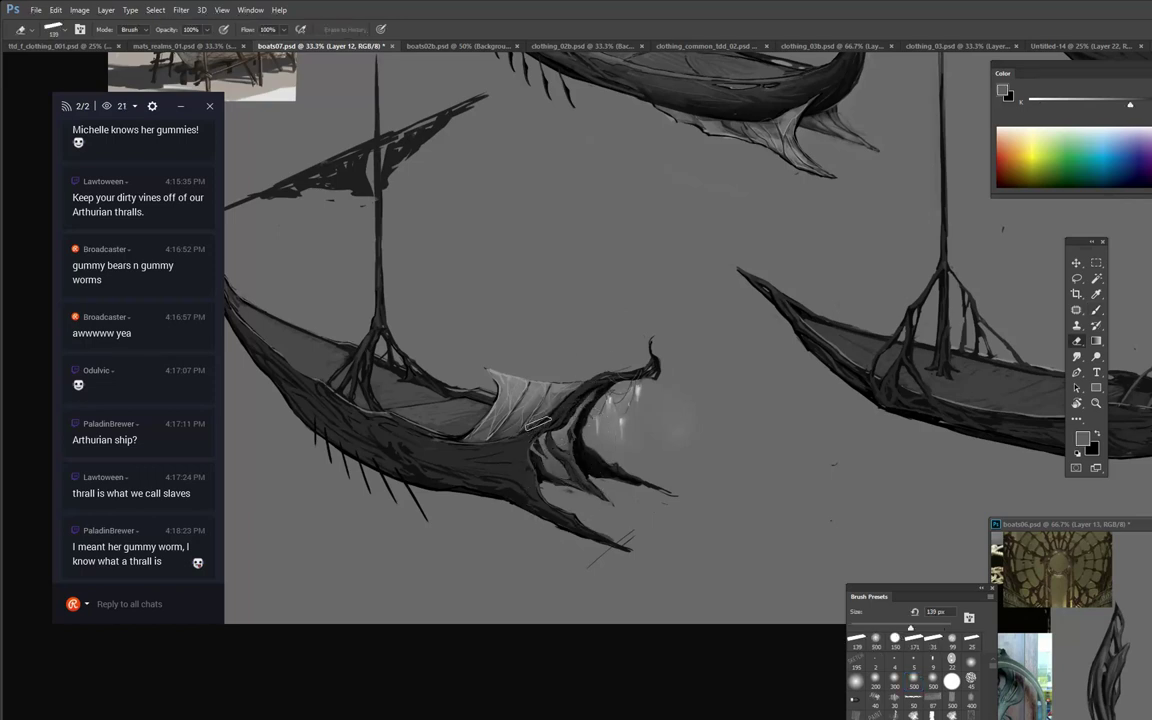
pyautogui.rightClick(550, 402)
pyautogui.doubleClick(530, 495)
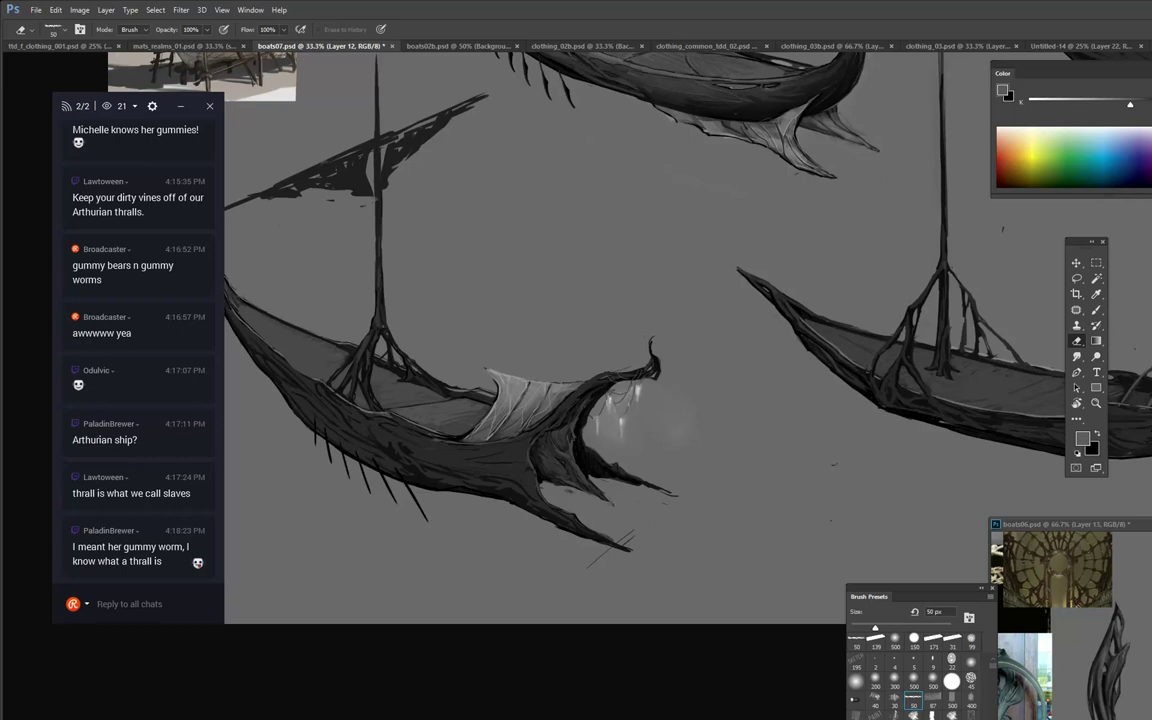
pyautogui.moveTo(546, 434); pyautogui.dragTo(566, 476)
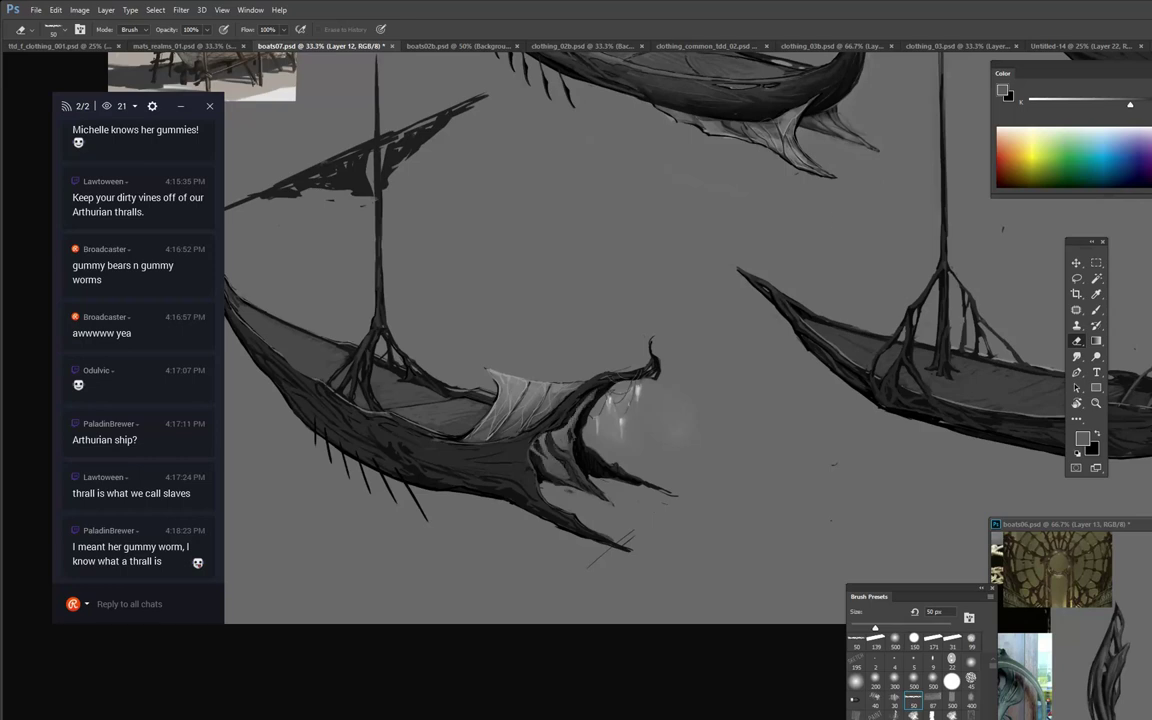
pyautogui.hotkey('ctrl', 'z')
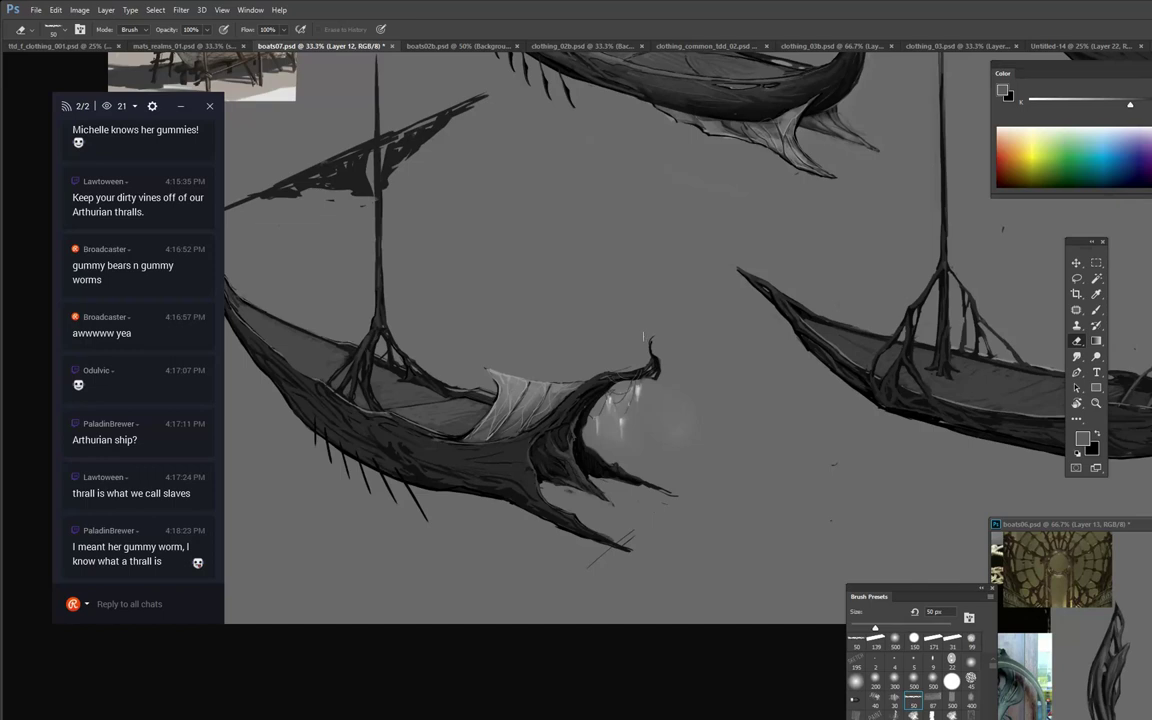
# Paint fine grey strands inside the hollow below the canopy with the 31 px flat brush at 90% opacity.
pyautogui.press('b')
pyautogui.rightClick(576, 335)
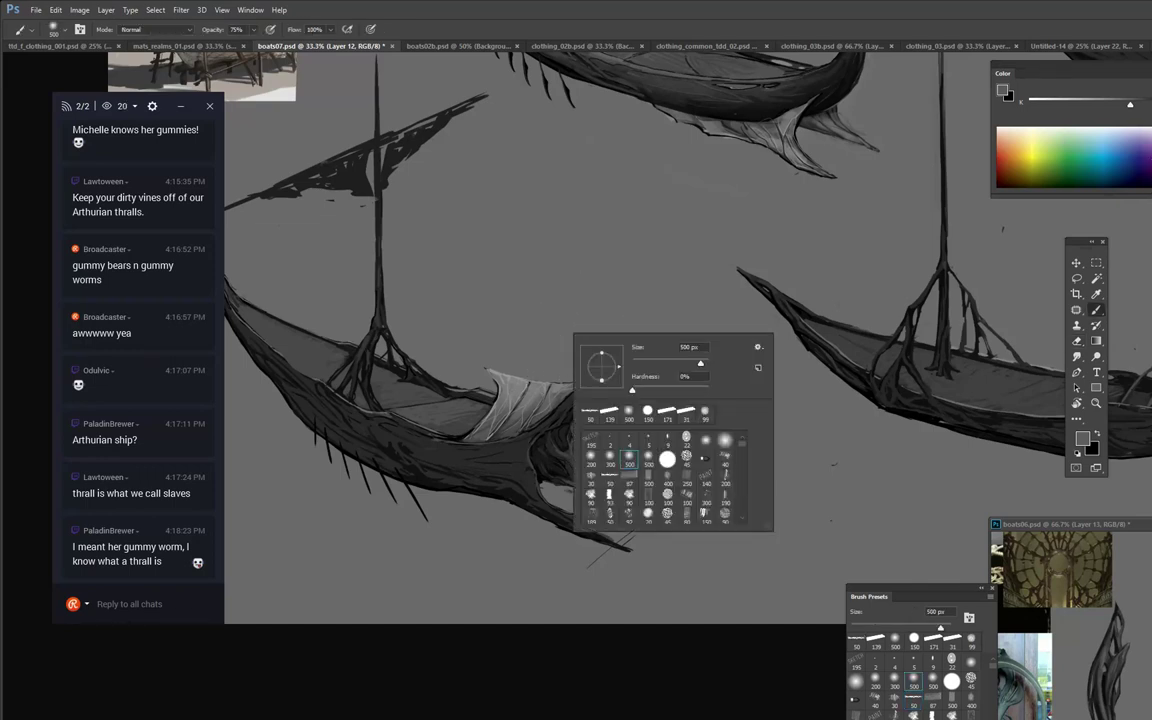
pyautogui.click(686, 413)
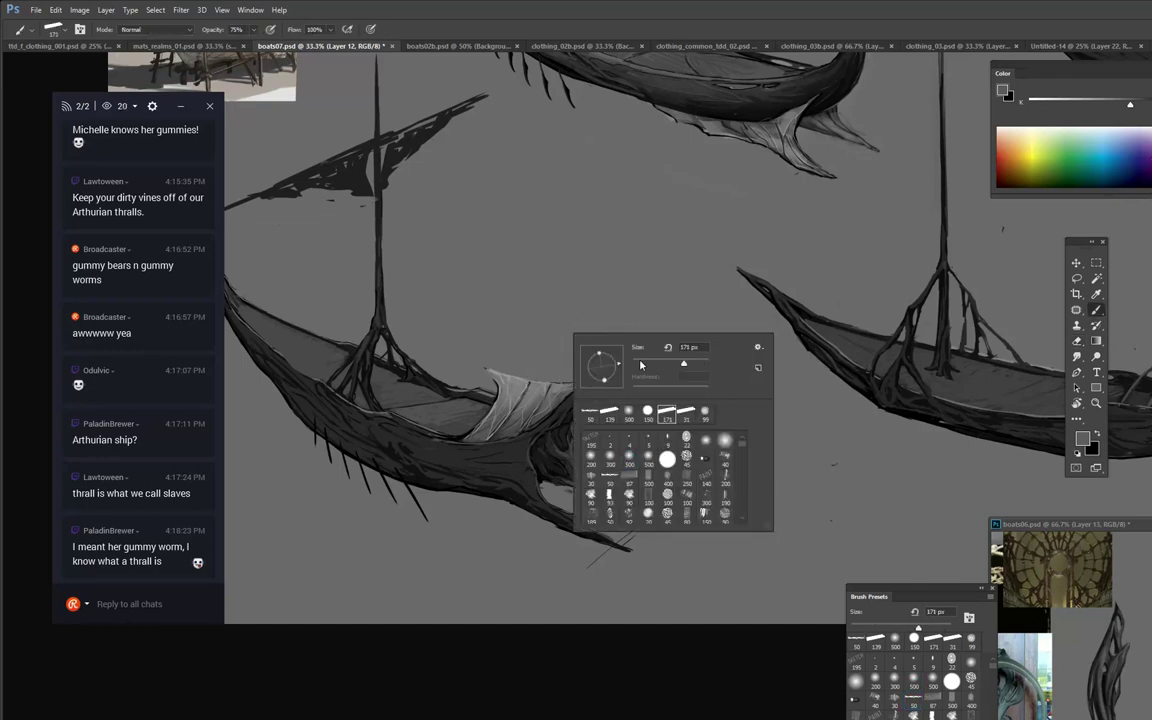
pyautogui.keyDown('alt'); pyautogui.click(556, 428); pyautogui.keyUp('alt')
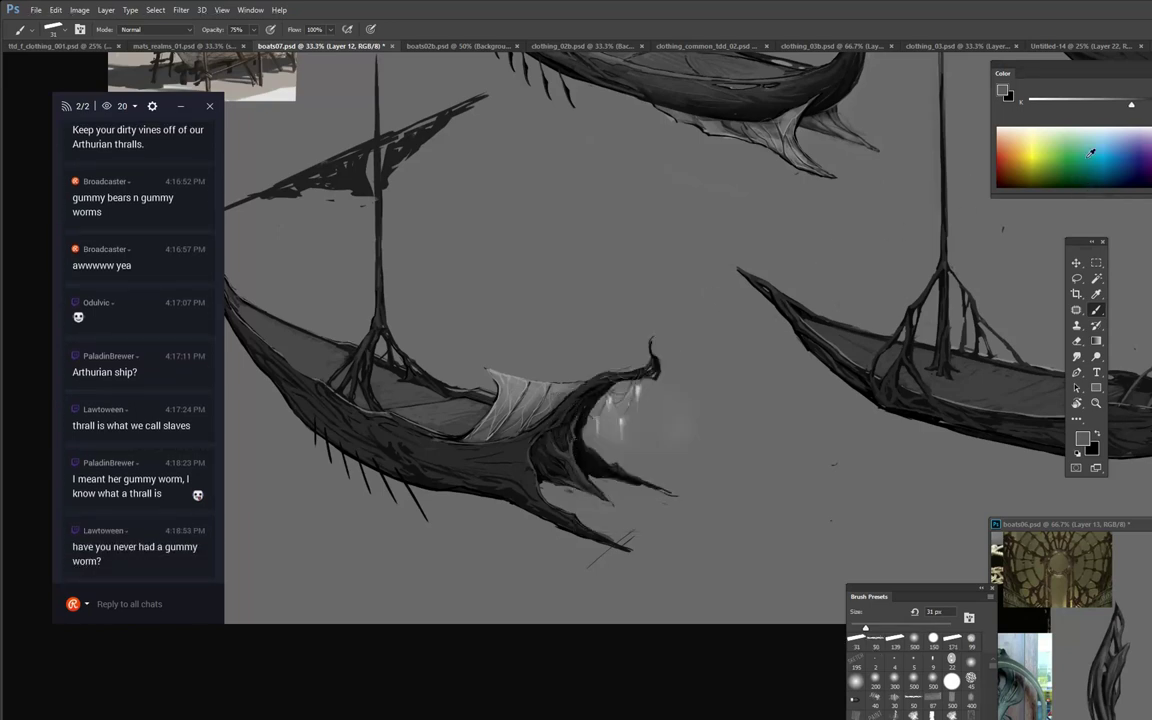
pyautogui.moveTo(532, 384)
pyautogui.mouseDown()
pyautogui.moveTo(513, 410)
pyautogui.moveTo(515, 388)
pyautogui.mouseUp()
pyautogui.press('9')
pyautogui.moveTo(553, 438); pyautogui.dragTo(559, 452)
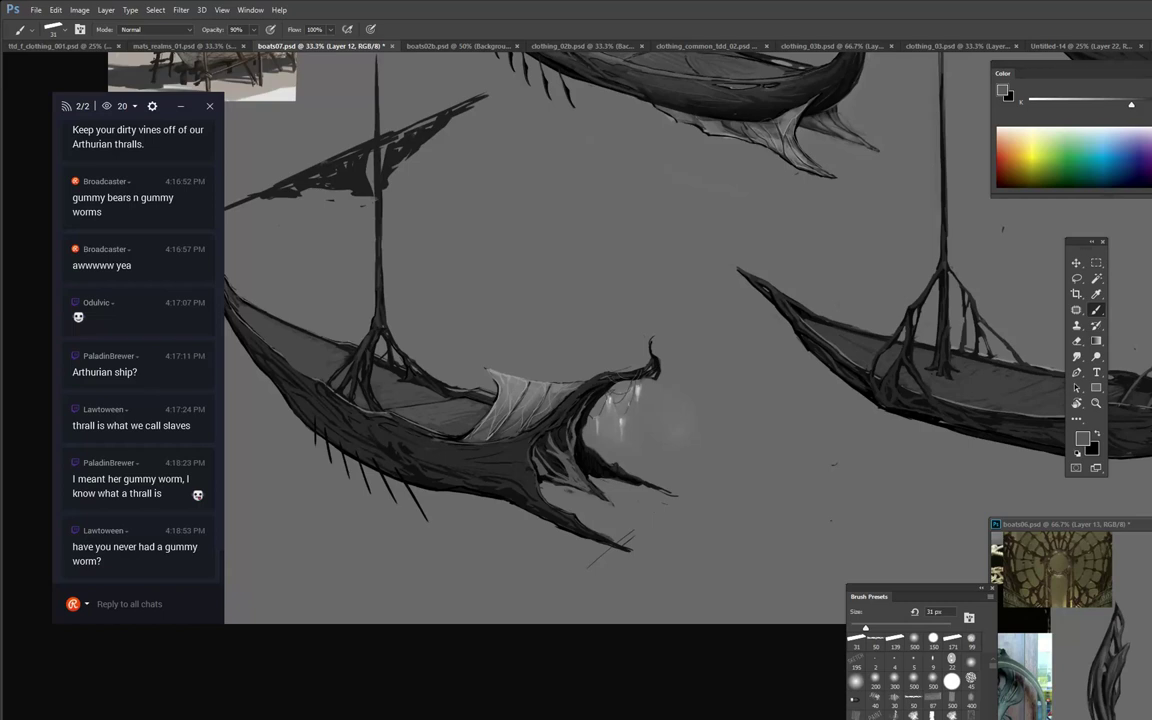
# Fill out the strands with sampled grey tones and extend a light web down along the fin behind the hollow.
pyautogui.keyDown('alt'); pyautogui.click(559, 430); pyautogui.keyUp('alt')
pyautogui.moveTo(562, 434)
pyautogui.mouseDown()
pyautogui.moveTo(577, 408)
pyautogui.moveTo(556, 460)
pyautogui.mouseUp()
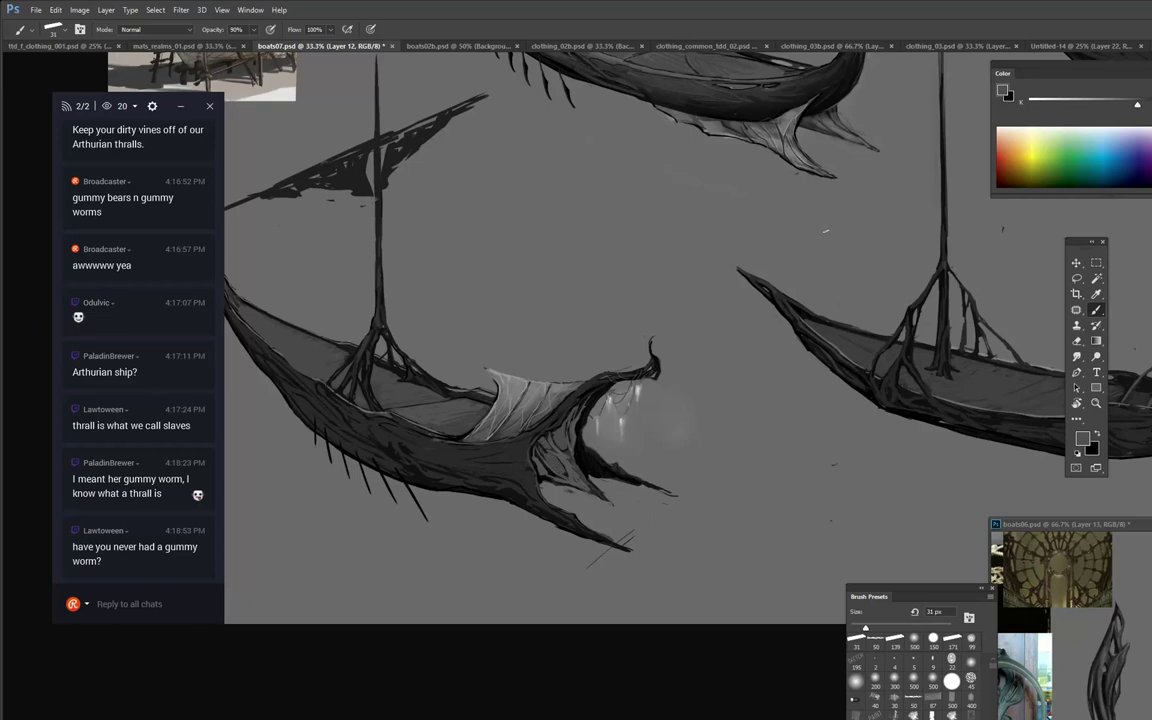
pyautogui.keyDown('alt'); pyautogui.click(512, 381); pyautogui.keyUp('alt')
pyautogui.moveTo(573, 461); pyautogui.dragTo(610, 502)
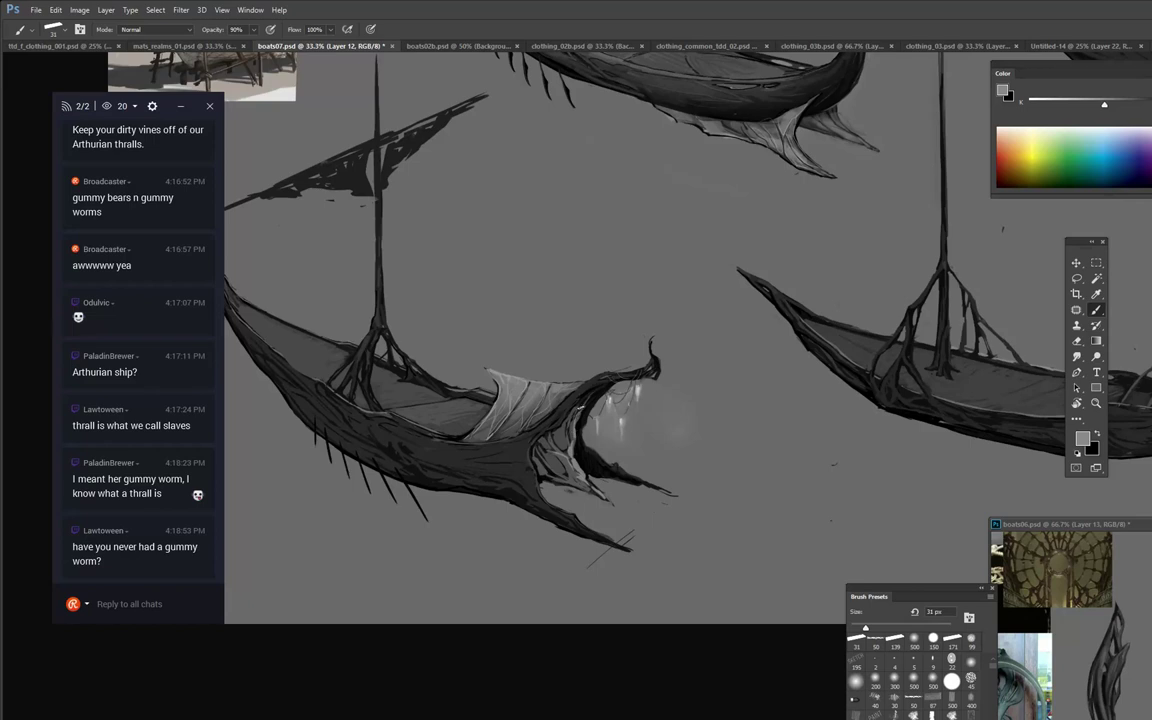
# Carve dark gaps between the strands in the hollow using tones sampled from the surrounding ribs.
pyautogui.keyDown('alt'); pyautogui.click(588, 404); pyautogui.keyUp('alt')
pyautogui.moveTo(568, 420)
pyautogui.mouseDown()
pyautogui.moveTo(582, 402)
pyautogui.moveTo(579, 441)
pyautogui.moveTo(532, 444)
pyautogui.moveTo(553, 448)
pyautogui.mouseUp()
pyautogui.keyDown('alt'); pyautogui.click(586, 407); pyautogui.keyUp('alt')
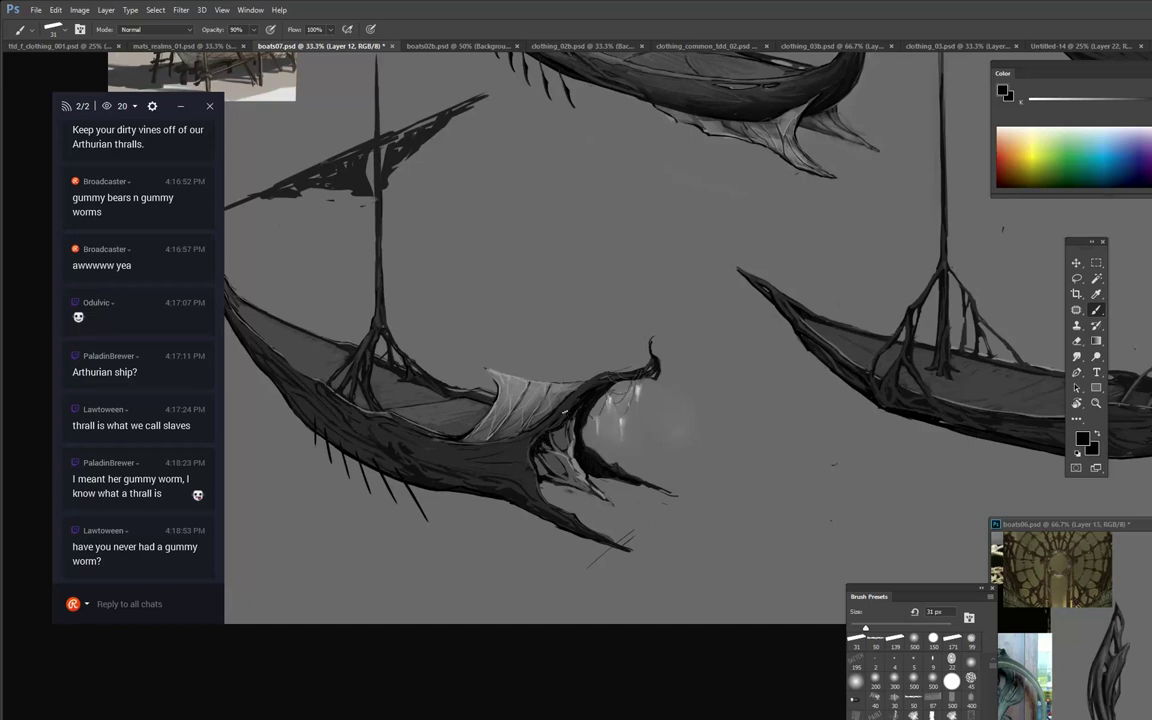
pyautogui.keyDown('alt'); pyautogui.click(568, 422); pyautogui.keyUp('alt')
pyautogui.keyDown('alt'); pyautogui.click(557, 464); pyautogui.keyUp('alt')
pyautogui.moveTo(541, 456)
pyautogui.mouseDown()
pyautogui.moveTo(543, 476)
pyautogui.moveTo(555, 475)
pyautogui.mouseUp()
# Paint another light drip hanging below the curled tip of the fin prow in the sampled drip tone.
pyautogui.keyDown('alt'); pyautogui.click(639, 391); pyautogui.keyUp('alt')
pyautogui.moveTo(655, 388)
pyautogui.mouseDown()
pyautogui.moveTo(656, 409)
pyautogui.moveTo(661, 388)
pyautogui.mouseUp()
# Brighten the web strand running down the back of the hollow and redefine its lower end with sampled tones.
pyautogui.moveTo(572, 427); pyautogui.dragTo(582, 472)
pyautogui.keyDown('alt'); pyautogui.click(575, 463); pyautogui.keyUp('alt')
pyautogui.keyDown('alt'); pyautogui.click(578, 469); pyautogui.keyUp('alt')
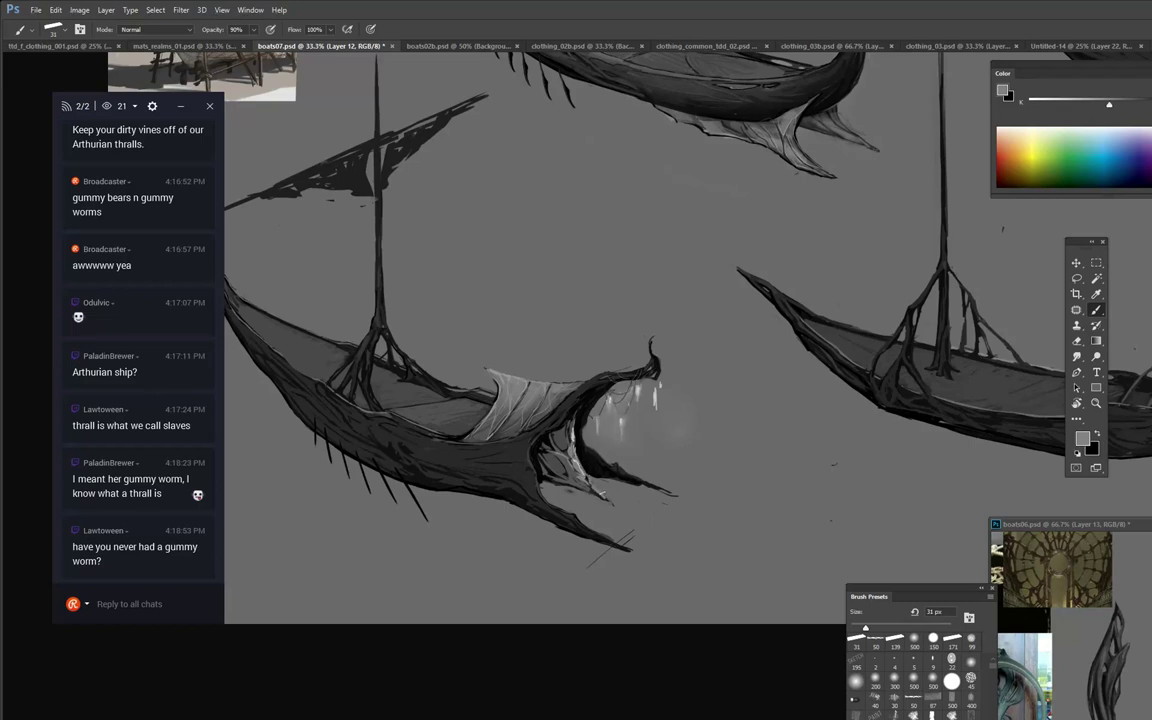
pyautogui.press('alt')
pyautogui.keyDown('alt'); pyautogui.click(596, 475); pyautogui.keyUp('alt')
pyautogui.moveTo(591, 482)
pyautogui.mouseDown()
pyautogui.moveTo(610, 499)
pyautogui.moveTo(565, 483)
pyautogui.mouseUp()
# Extend the web with dark and grey strands across the gap between the two lower fins.
pyautogui.moveTo(625, 412); pyautogui.dragTo(574, 333)
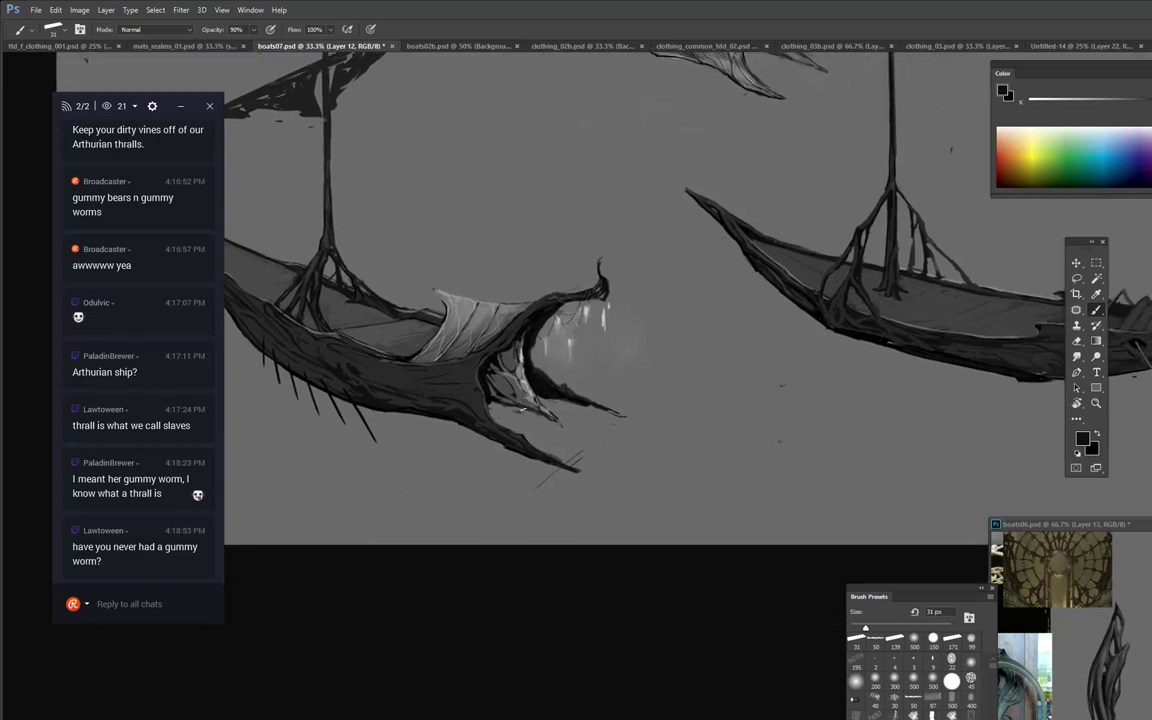
pyautogui.moveTo(520, 408)
pyautogui.mouseDown()
pyautogui.moveTo(526, 431)
pyautogui.moveTo(504, 430)
pyautogui.moveTo(541, 414)
pyautogui.mouseUp()
pyautogui.moveTo(513, 422)
pyautogui.mouseDown()
pyautogui.moveTo(525, 409)
pyautogui.moveTo(508, 404)
pyautogui.moveTo(498, 420)
pyautogui.moveTo(509, 429)
pyautogui.moveTo(502, 419)
pyautogui.moveTo(532, 388)
pyautogui.moveTo(555, 395)
pyautogui.mouseUp()
pyautogui.keyDown('alt'); pyautogui.click(515, 438); pyautogui.keyUp('alt')
pyautogui.keyDown('alt'); pyautogui.click(496, 417); pyautogui.keyUp('alt')
pyautogui.keyDown('alt'); pyautogui.click(532, 406); pyautogui.keyUp('alt')
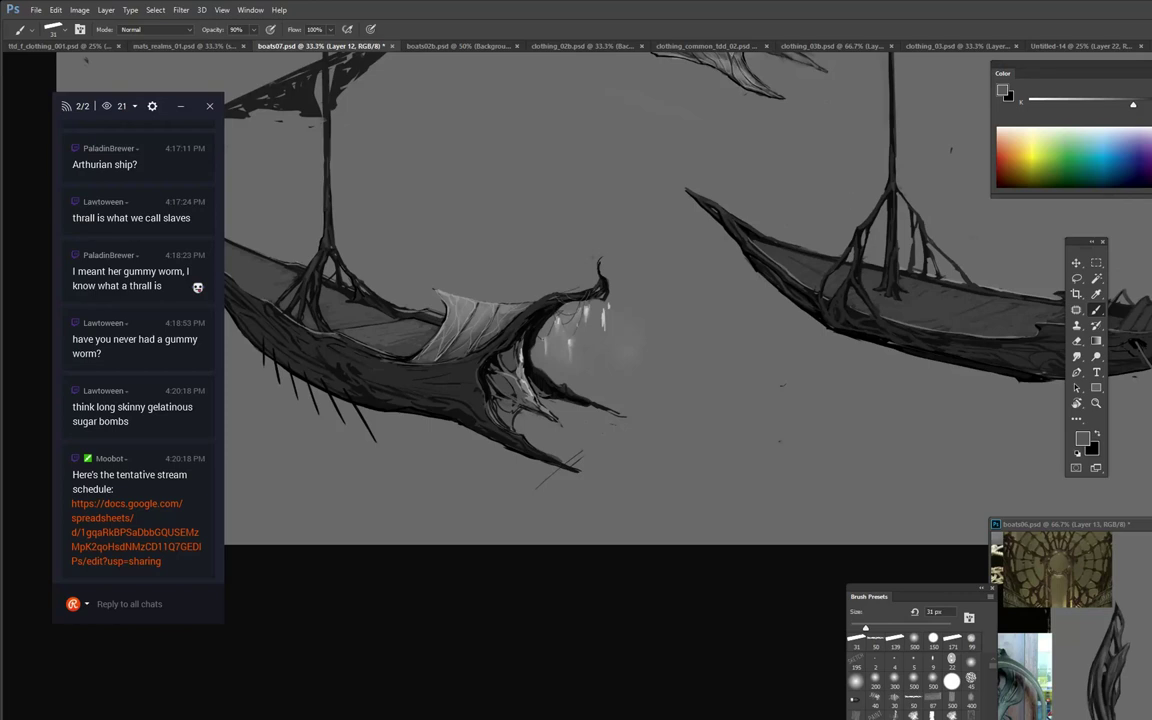
# Erase the web strands from the hollow and the gap between the lower fins.
pyautogui.press('e')
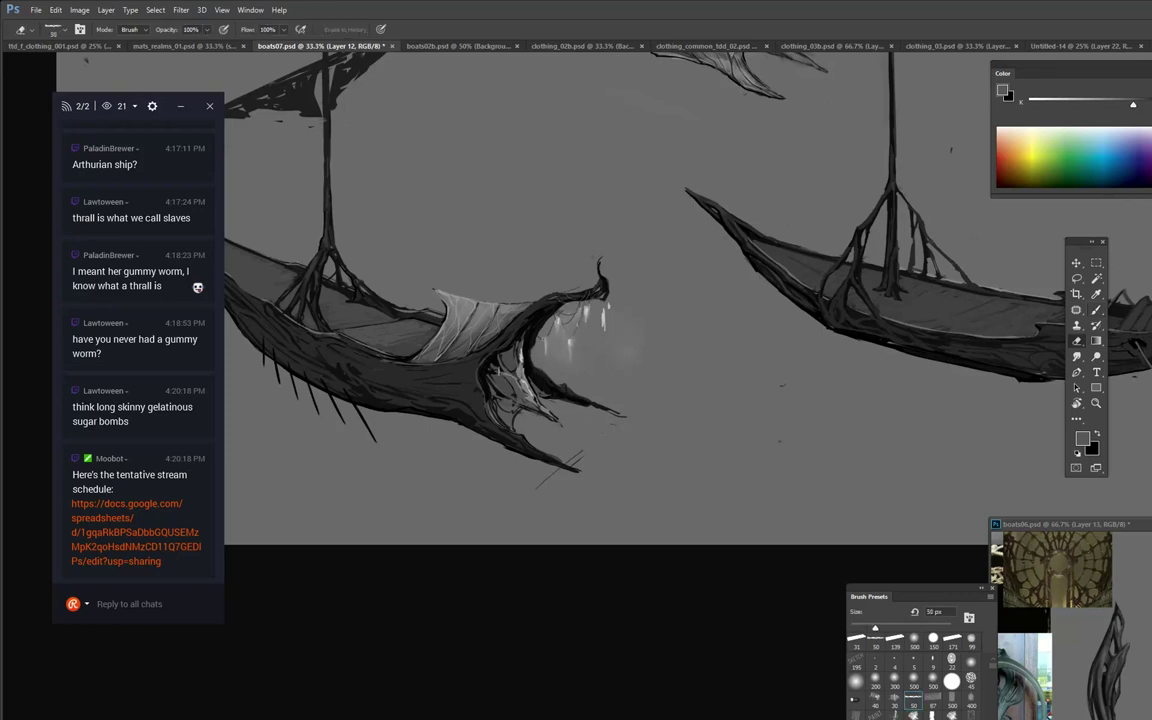
pyautogui.moveTo(448, 322)
pyautogui.mouseDown()
pyautogui.moveTo(442, 362)
pyautogui.moveTo(470, 310)
pyautogui.moveTo(480, 372)
pyautogui.moveTo(504, 384)
pyautogui.mouseUp()
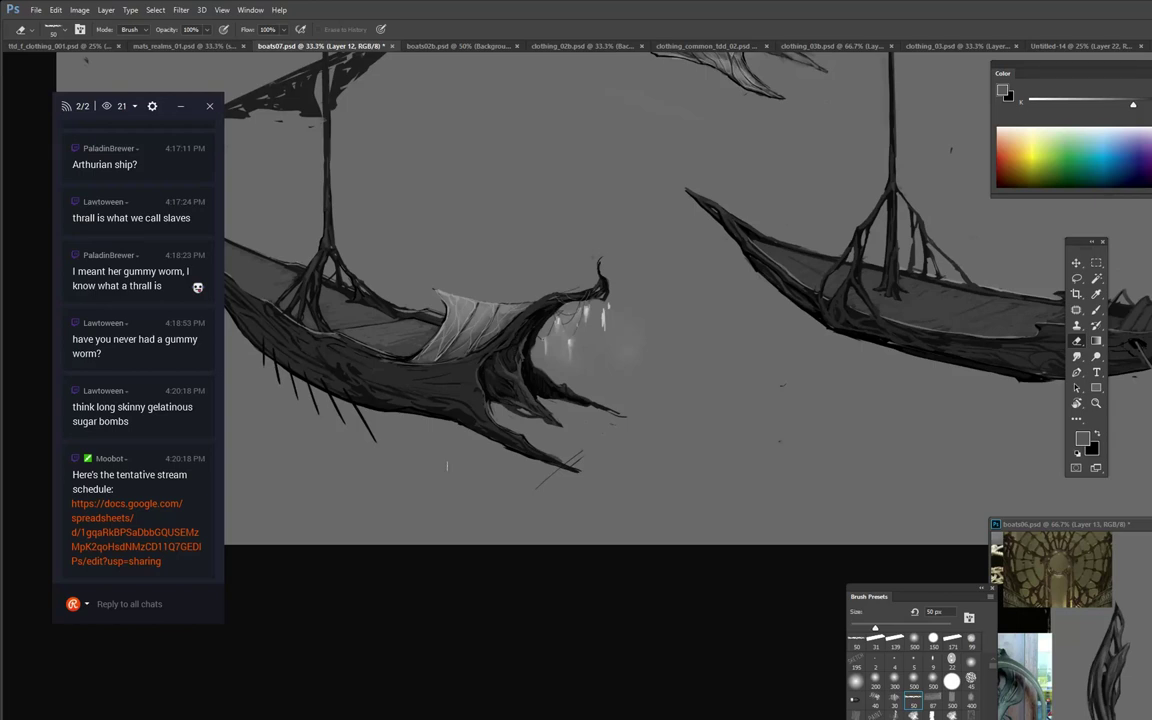
# Thicken the mast below the sail down to its root-like base with sampled black strokes from the 31 px brush.
pyautogui.moveTo(692, 245)
pyautogui.mouseDown()
pyautogui.moveTo(900, 212)
pyautogui.moveTo(1004, 228)
pyautogui.mouseUp()
pyautogui.moveTo(848, 192); pyautogui.dragTo(760, 304)
pyautogui.moveTo(792, 224); pyautogui.dragTo(766, 267)
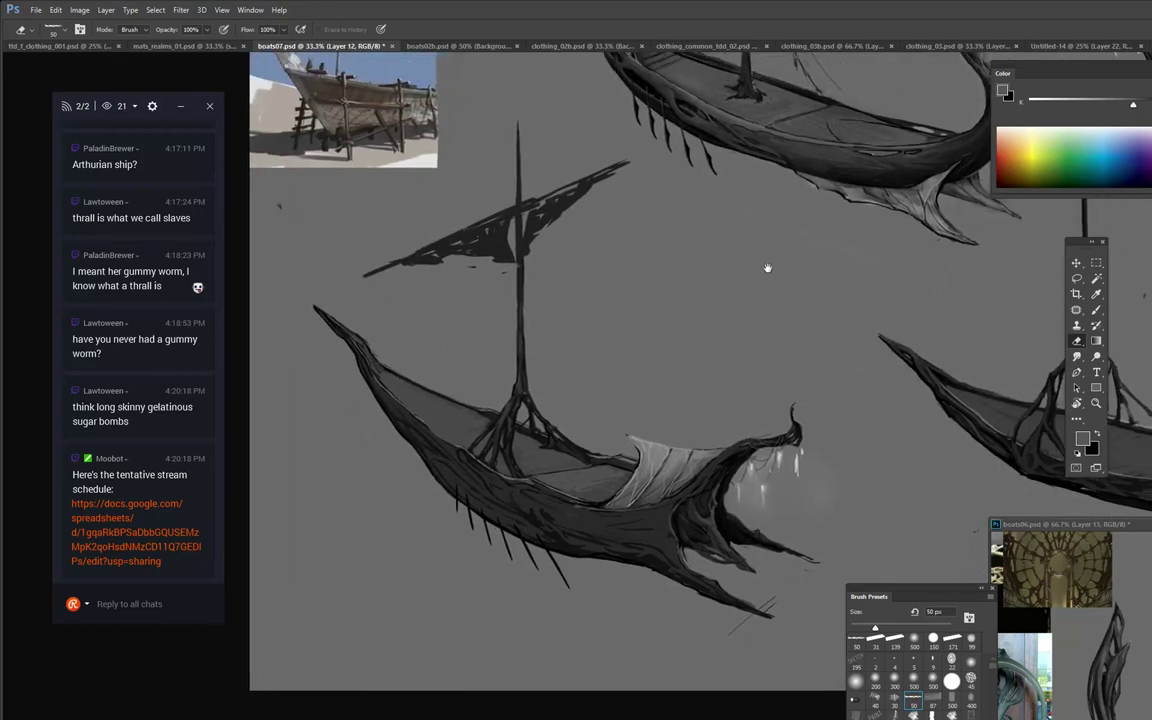
pyautogui.press('b')
pyautogui.press('b')
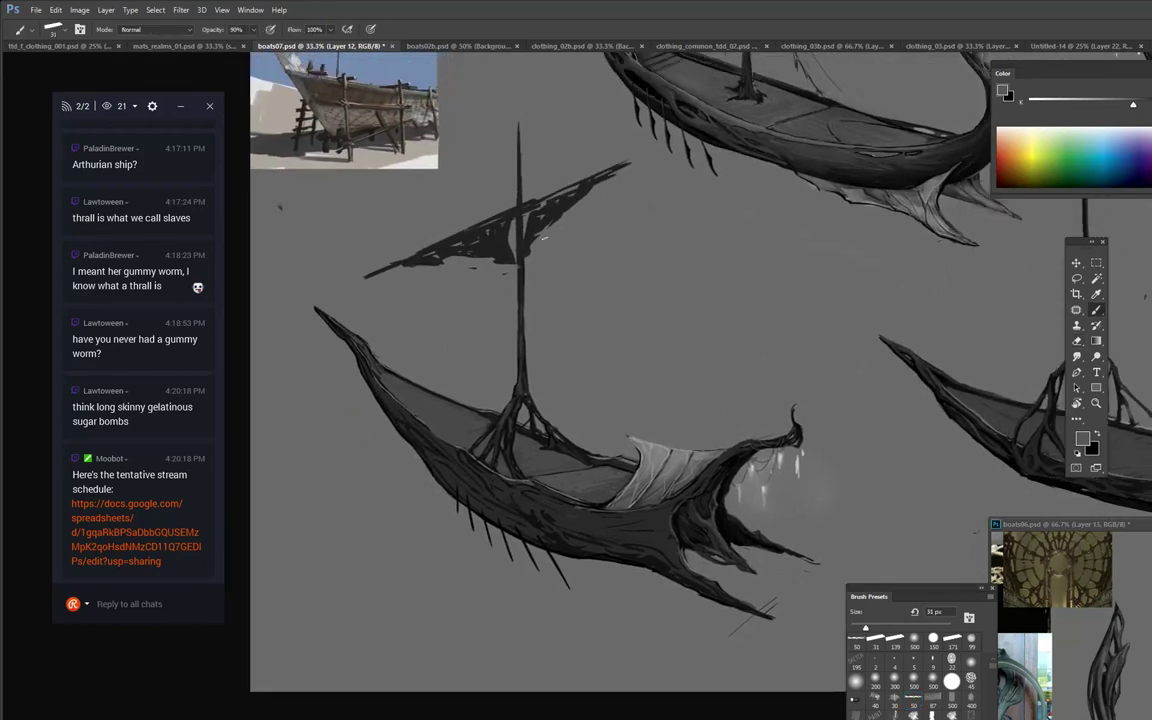
pyautogui.keyDown('alt'); pyautogui.click(969, 400); pyautogui.keyUp('alt')
pyautogui.moveTo(517, 272)
pyautogui.mouseDown()
pyautogui.moveTo(516, 369)
pyautogui.moveTo(527, 366)
pyautogui.mouseUp()
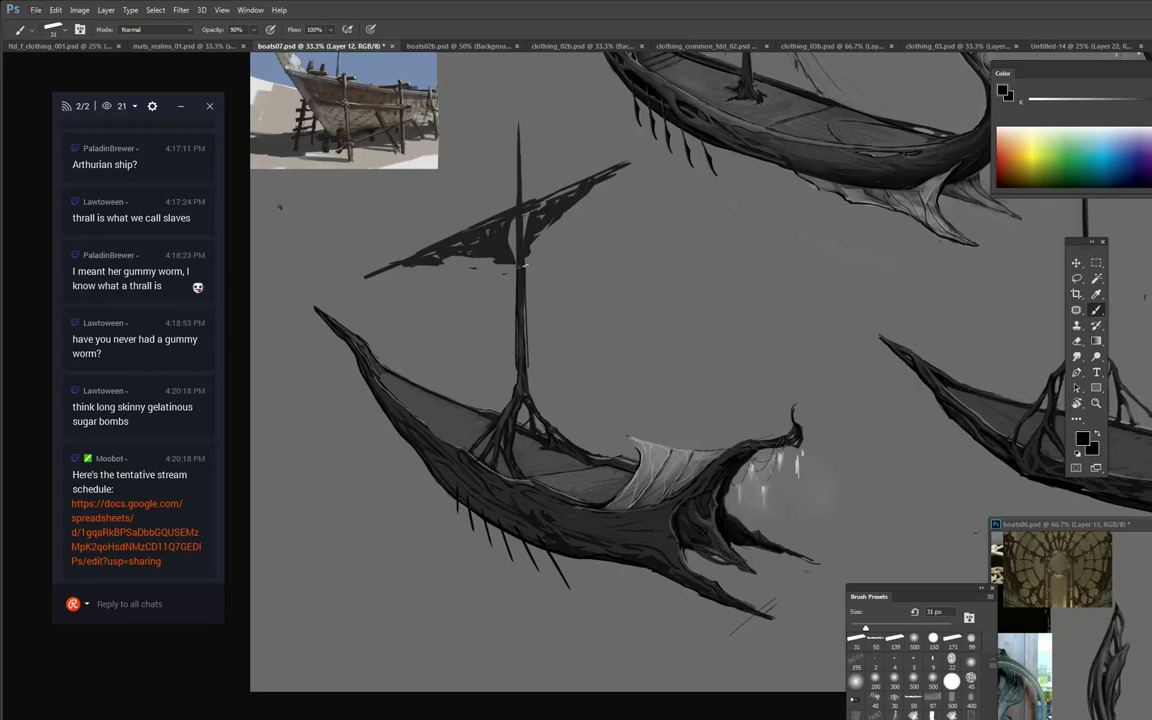
pyautogui.moveTo(526, 310); pyautogui.dragTo(528, 378)
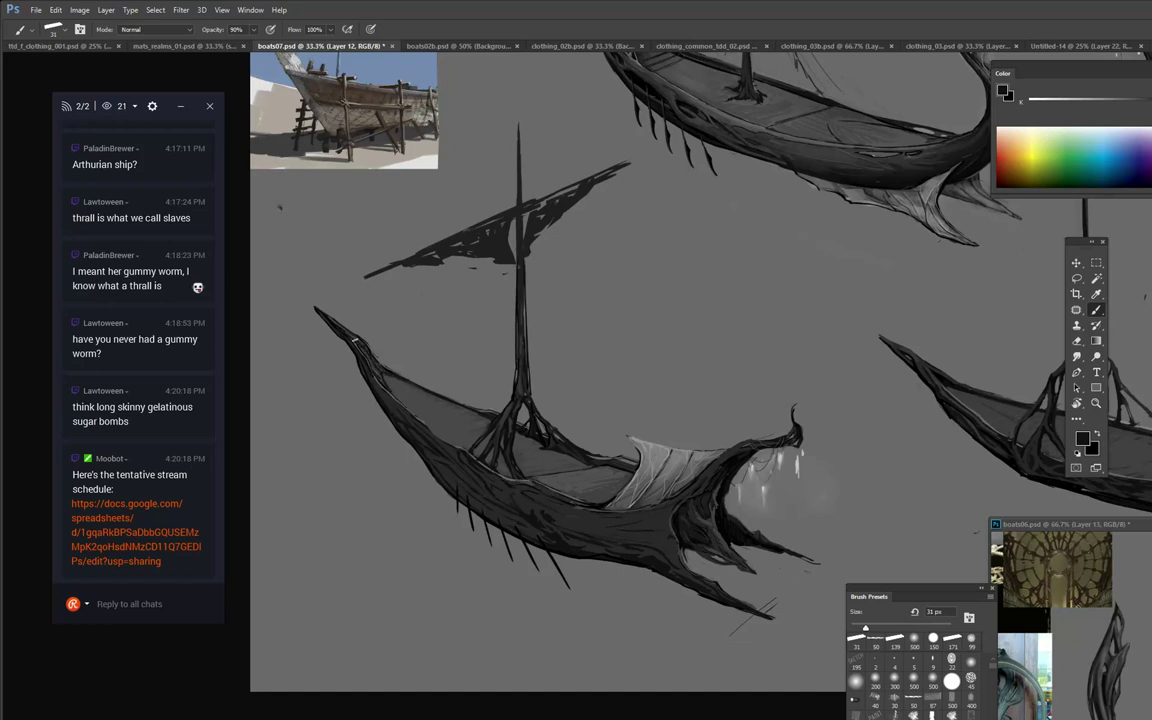
pyautogui.moveTo(648, 316); pyautogui.dragTo(589, 172)
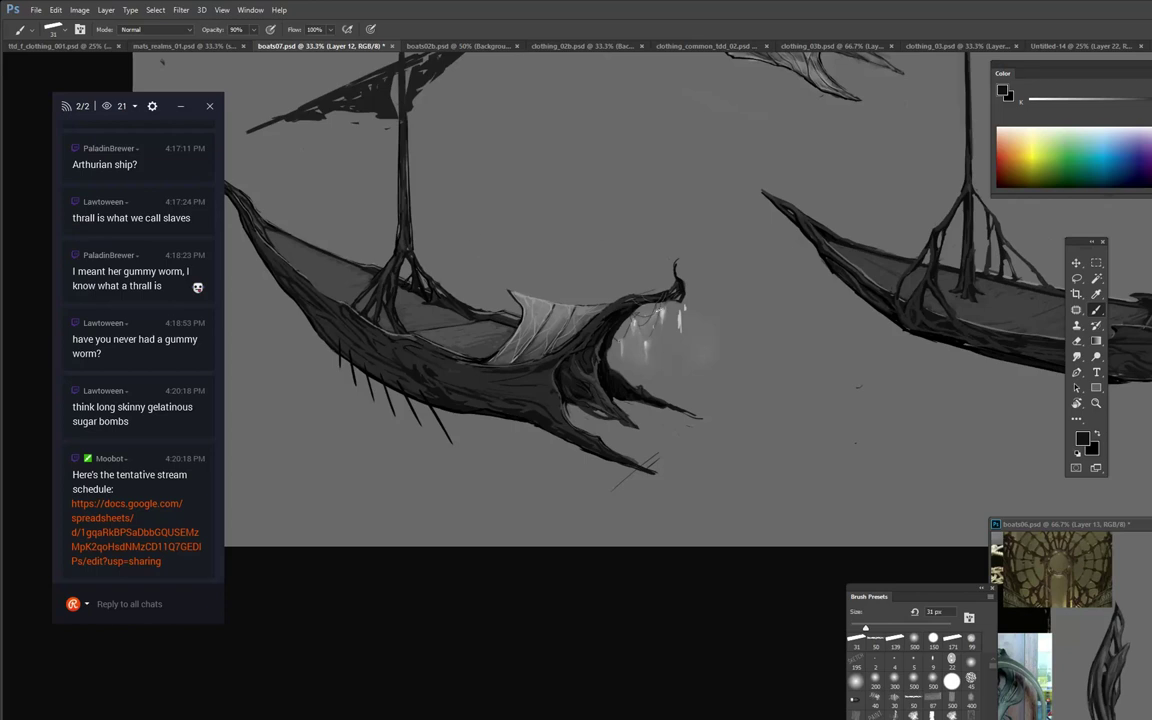
# Paint sampled light grey drips at the canopy's upper corner, soften them with the Smudge tool and add brighter dabs.
pyautogui.keyDown('alt'); pyautogui.click(655, 350); pyautogui.keyUp('alt')
pyautogui.moveTo(506, 294); pyautogui.dragTo(518, 319)
pyautogui.press('r')
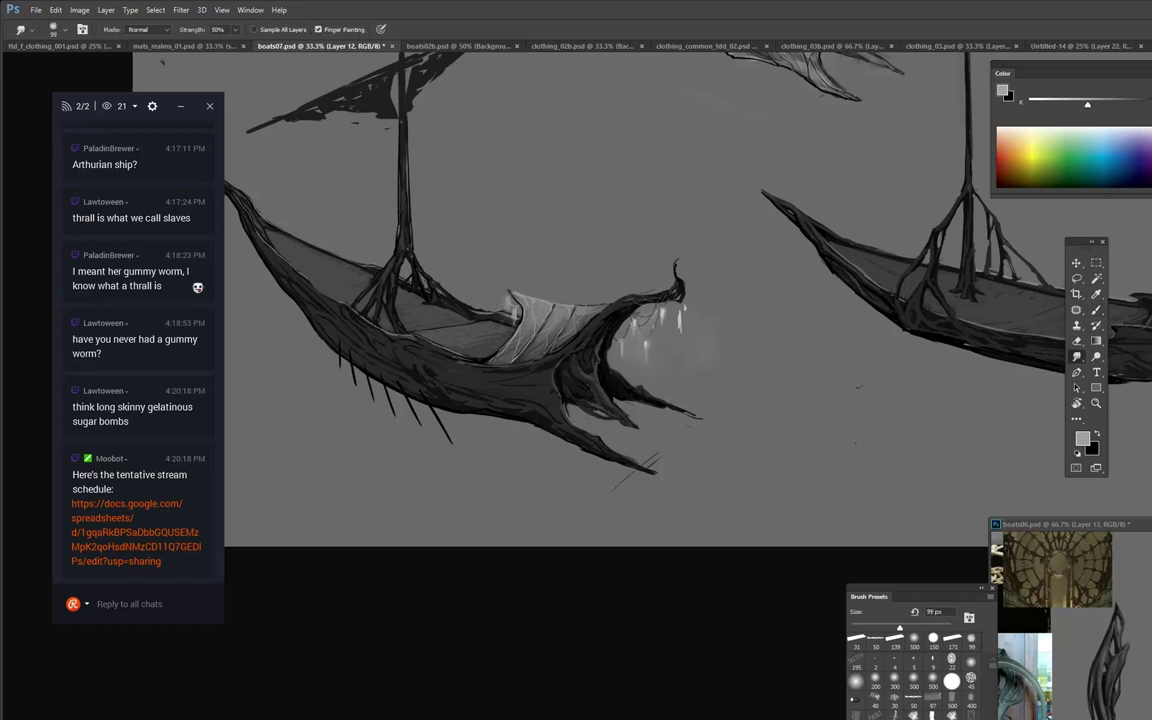
pyautogui.press('b')
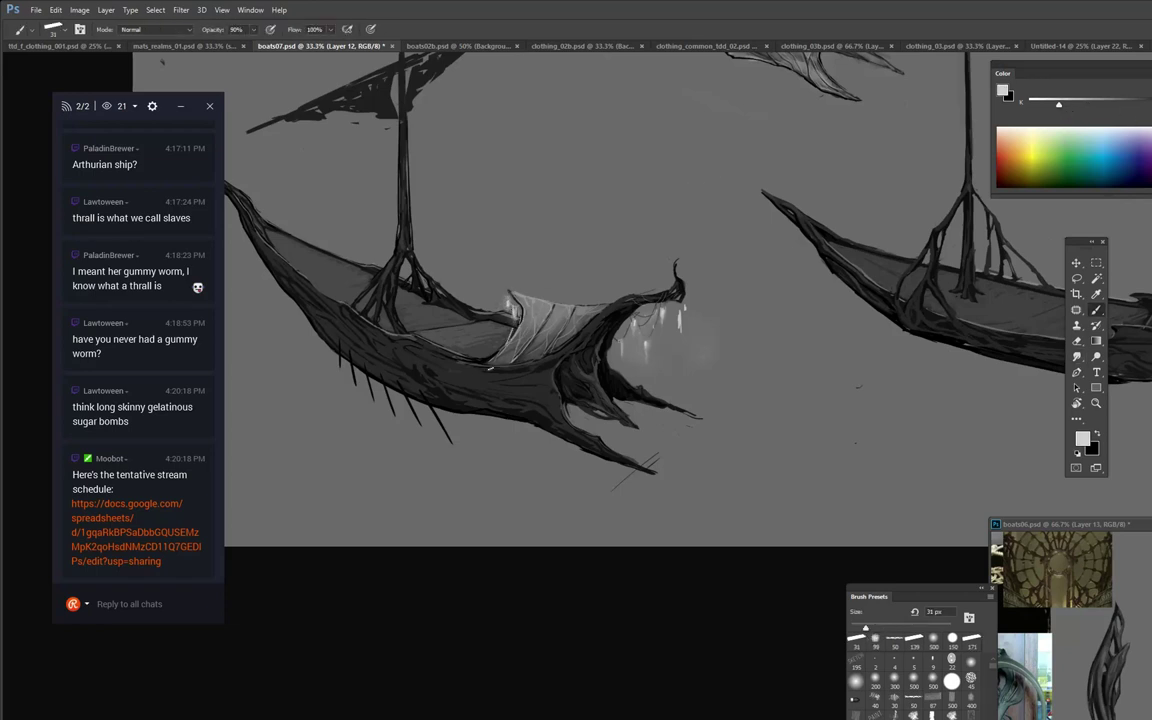
pyautogui.moveTo(460, 218); pyautogui.dragTo(595, 311)
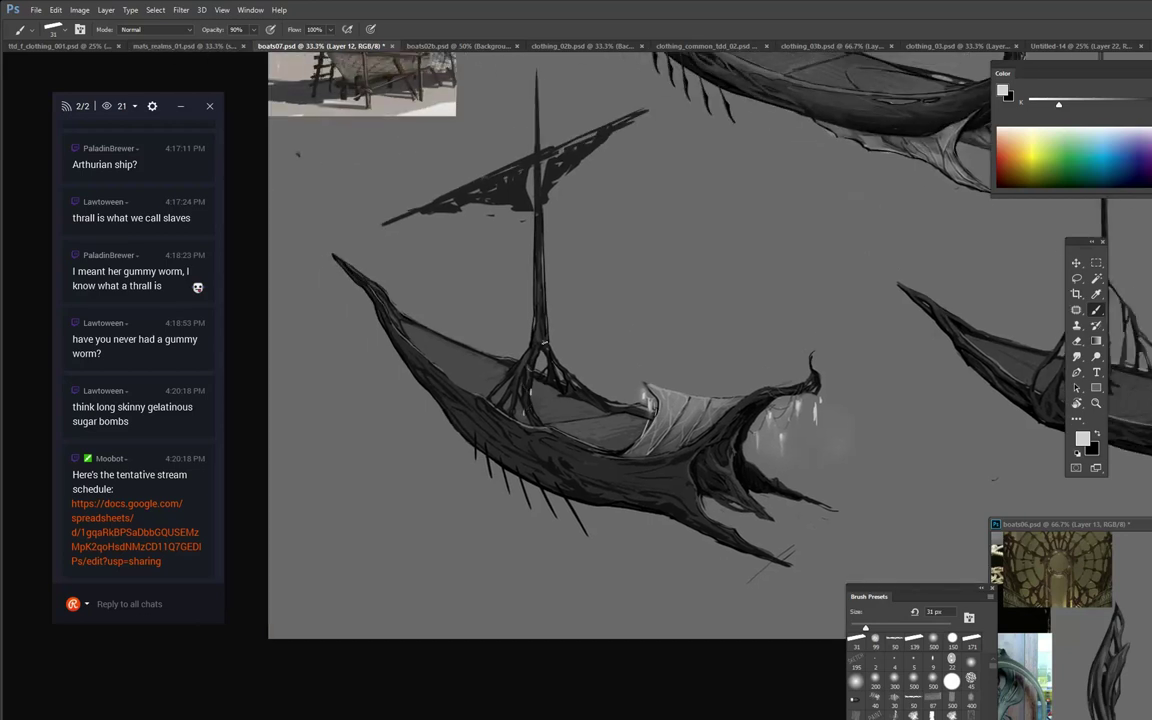
pyautogui.moveTo(569, 375); pyautogui.dragTo(574, 392)
# Draw thin plank lines across the deck toward the pointed end with sampled dark tones.
pyautogui.moveTo(504, 273); pyautogui.dragTo(570, 285)
pyautogui.keyDown('alt'); pyautogui.click(530, 401); pyautogui.keyUp('alt')
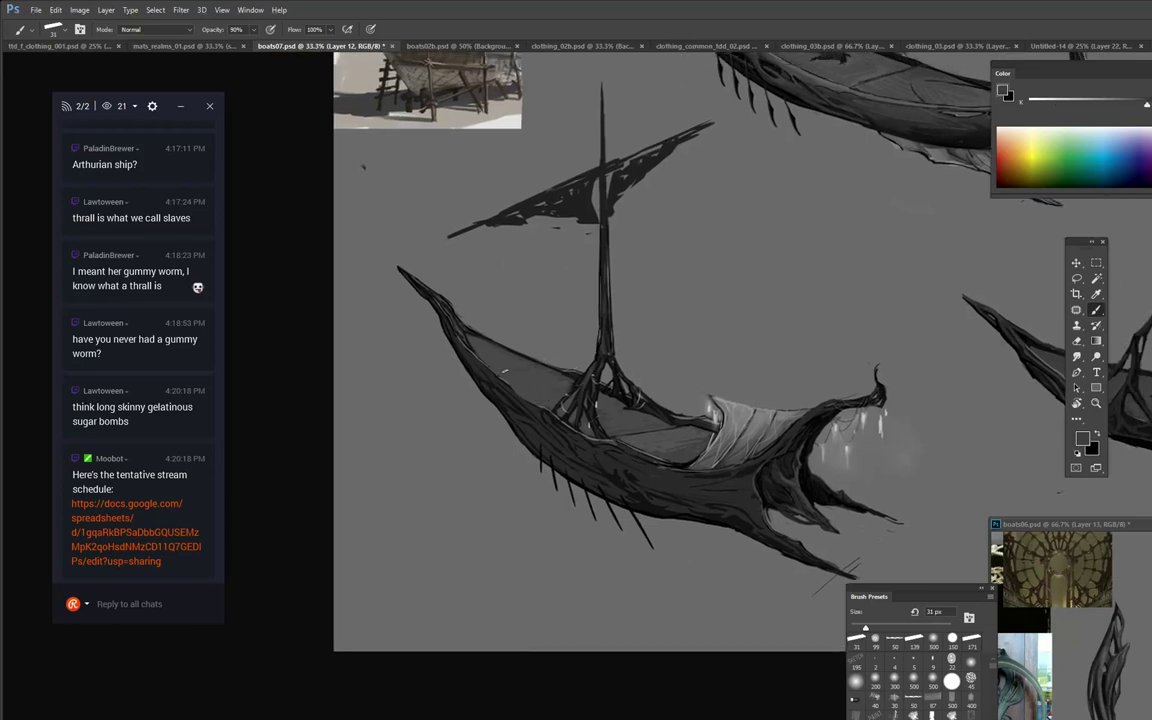
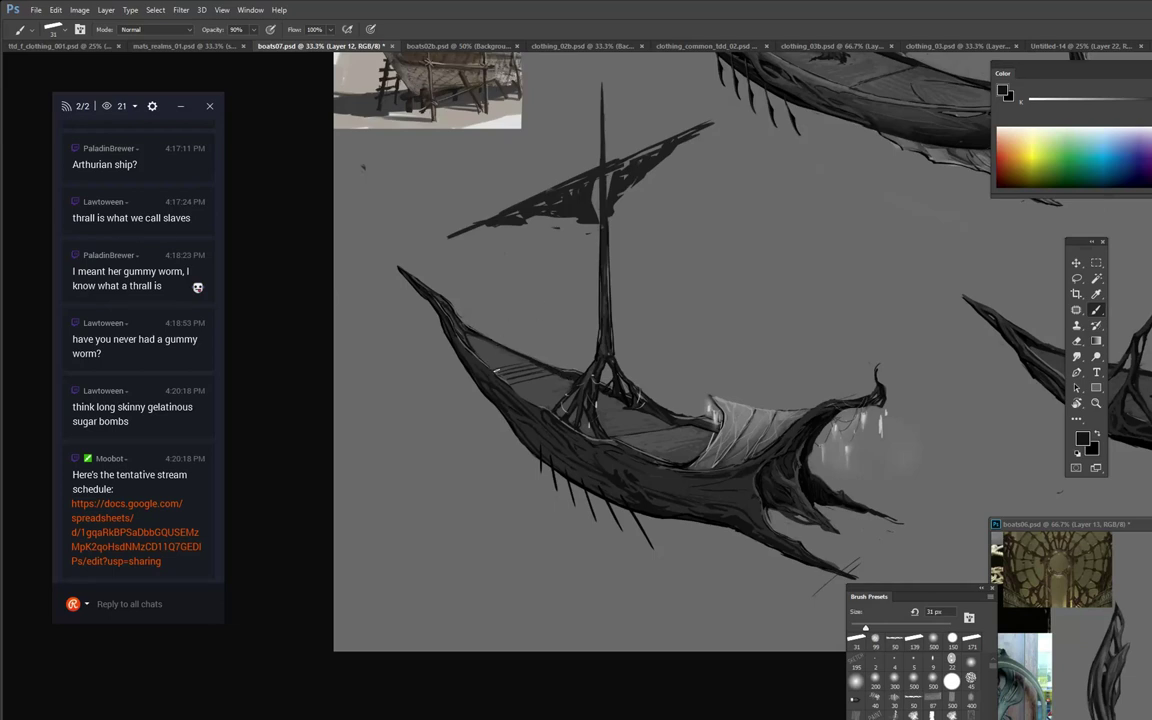
pyautogui.press('alt')
pyautogui.keyDown('alt'); pyautogui.click(506, 366); pyautogui.keyUp('alt')
pyautogui.moveTo(523, 383); pyautogui.dragTo(557, 376)
# Try to draw a dark strand from the mast's root braces to the frame on the curled-end boat.
pyautogui.moveTo(814, 423); pyautogui.dragTo(571, 452)
pyautogui.moveTo(949, 373); pyautogui.dragTo(666, 447)
pyautogui.moveTo(721, 484); pyautogui.dragTo(635, 477)
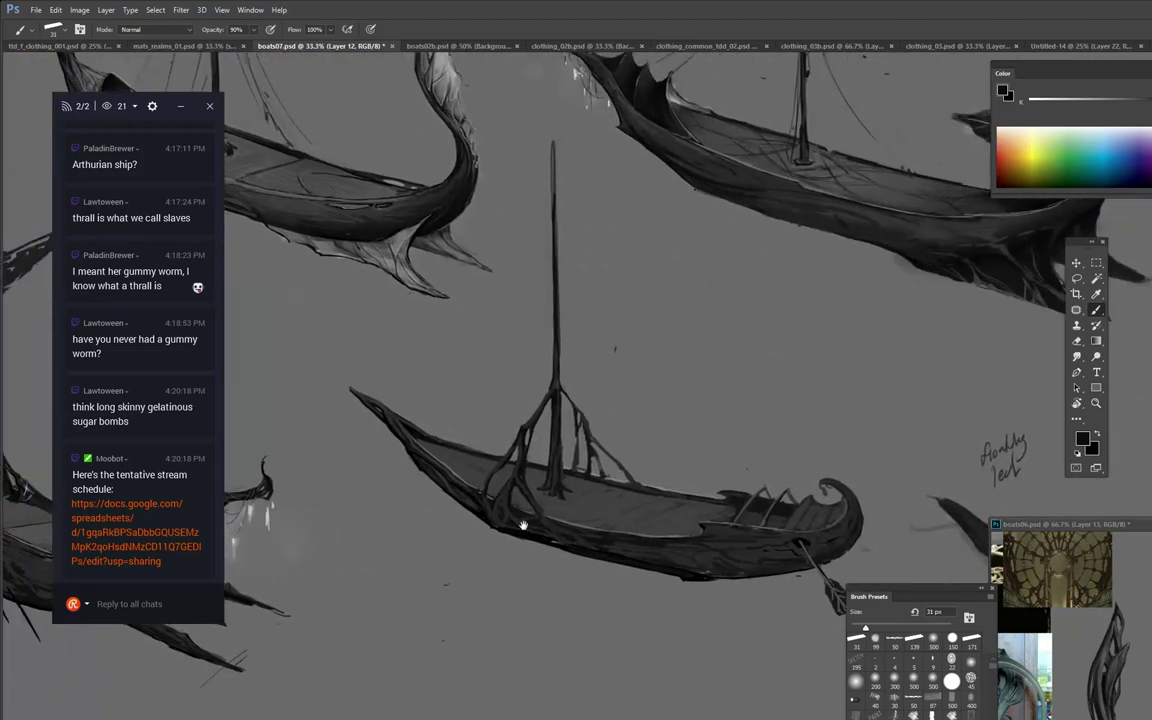
pyautogui.moveTo(562, 545); pyautogui.dragTo(549, 458)
pyautogui.moveTo(678, 452); pyautogui.dragTo(587, 590)
pyautogui.moveTo(526, 522); pyautogui.dragTo(464, 404)
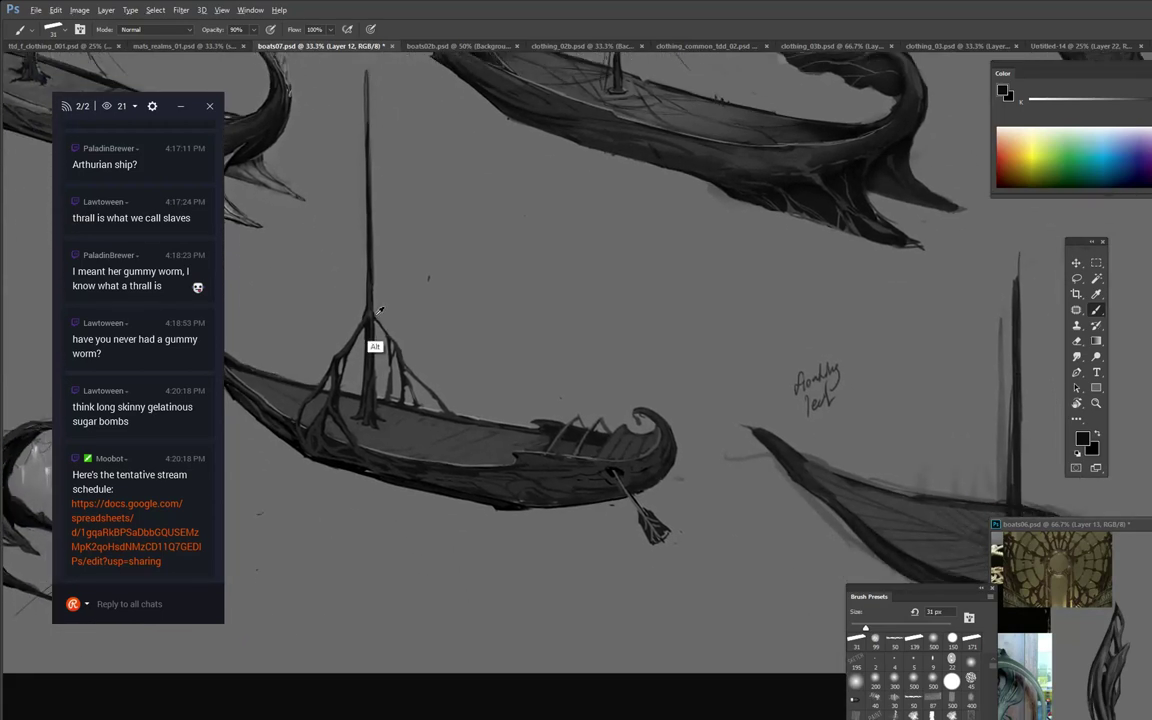
pyautogui.moveTo(373, 279); pyautogui.dragTo(462, 372)
pyautogui.hotkey('ctrl', 'z')
pyautogui.keyDown('alt'); pyautogui.click(367, 366); pyautogui.keyUp('alt')
pyautogui.moveTo(375, 322)
pyautogui.mouseDown()
pyautogui.moveTo(447, 381)
pyautogui.moveTo(579, 410)
pyautogui.moveTo(550, 408)
pyautogui.moveTo(590, 420)
pyautogui.mouseUp()
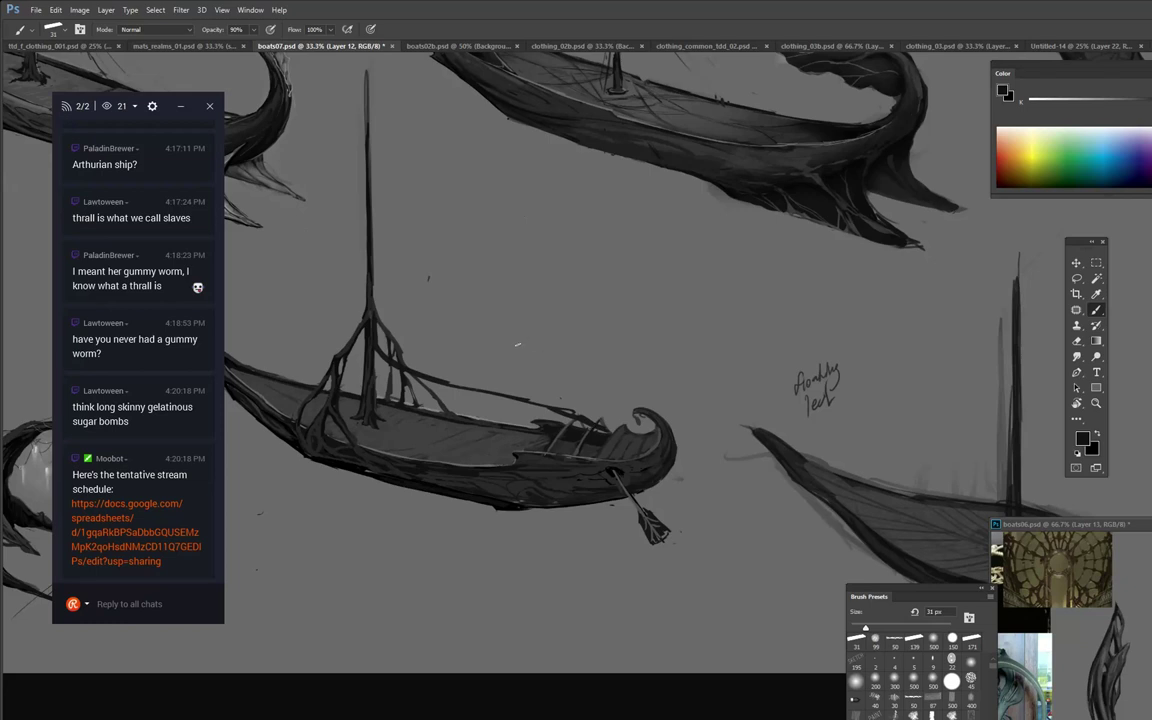
pyautogui.hotkey('ctrl', 'z')
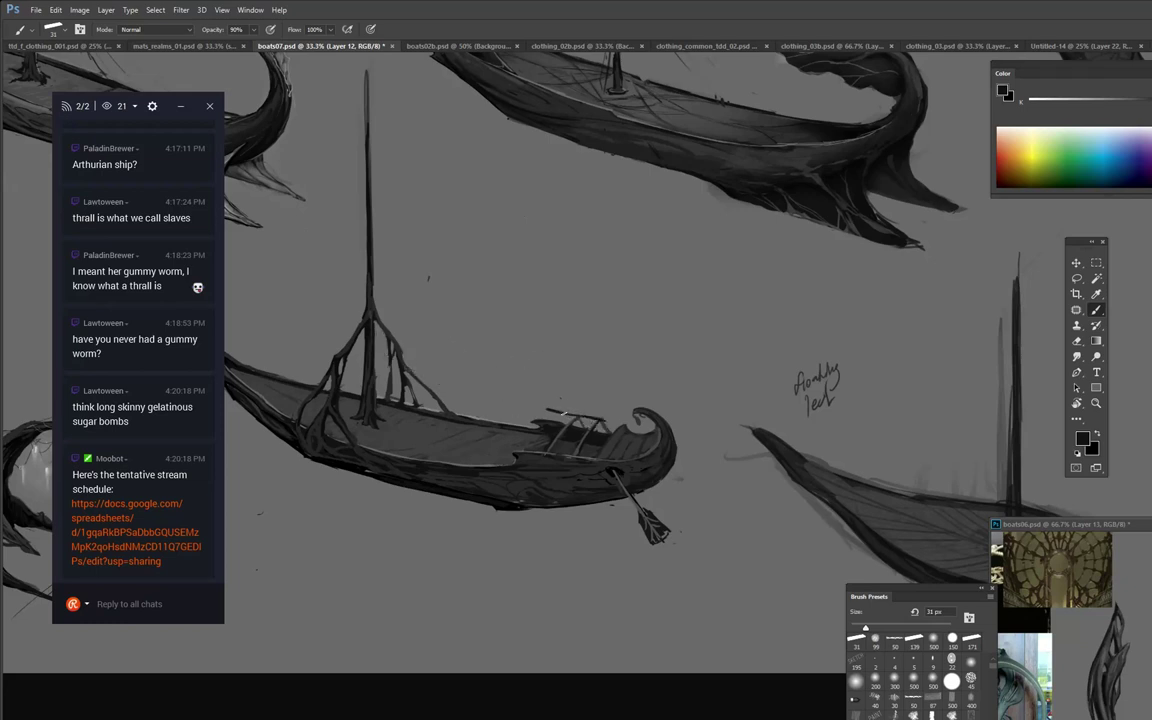
# Try a long sagging rope from the frame at the curled end up to the middle of the mast.
pyautogui.moveTo(561, 413)
pyautogui.mouseDown()
pyautogui.moveTo(514, 404)
pyautogui.moveTo(371, 220)
pyautogui.mouseUp()
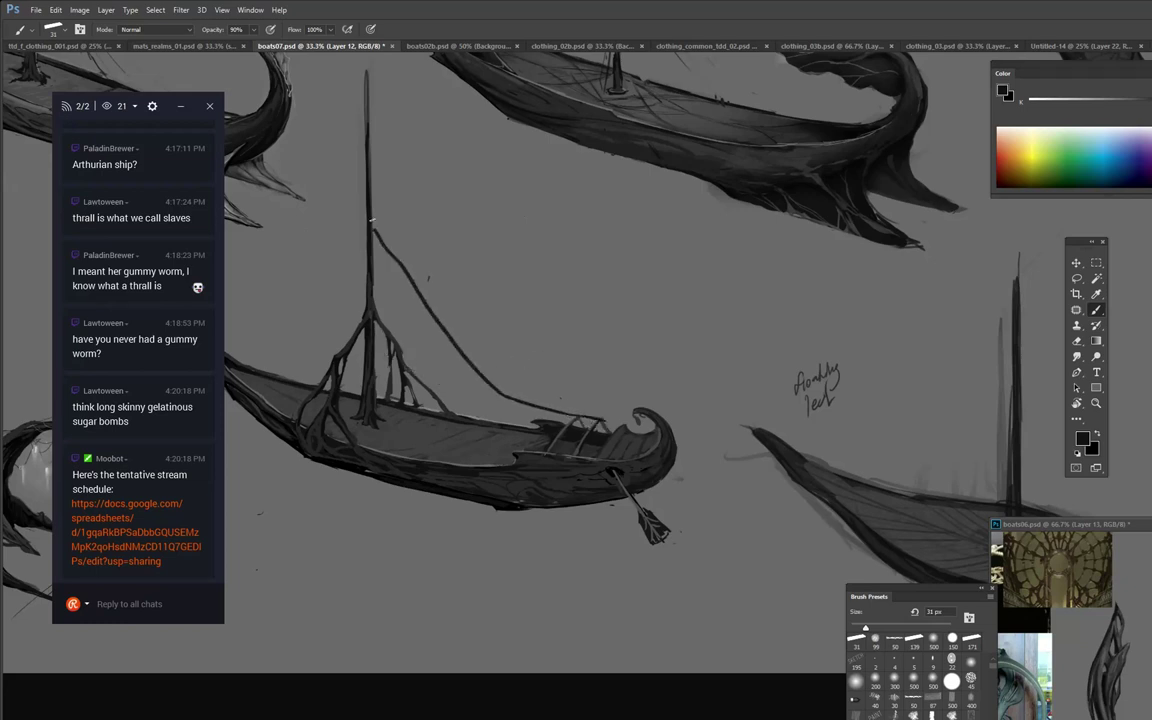
pyautogui.moveTo(725, 237); pyautogui.dragTo(886, 273)
pyautogui.hotkey('ctrl', 'z')
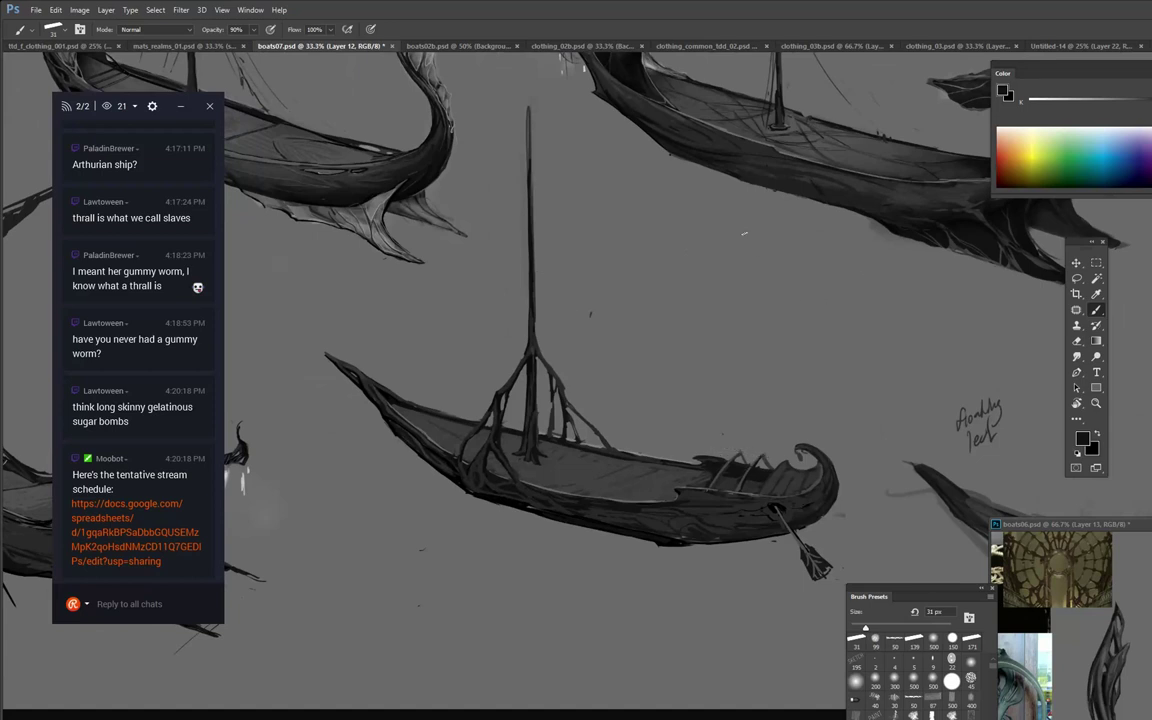
# Redraw the angled frame posts near the boat's curled end with bold black strokes.
pyautogui.moveTo(532, 392); pyautogui.dragTo(560, 453)
pyautogui.scroll(-4, 714, 258)
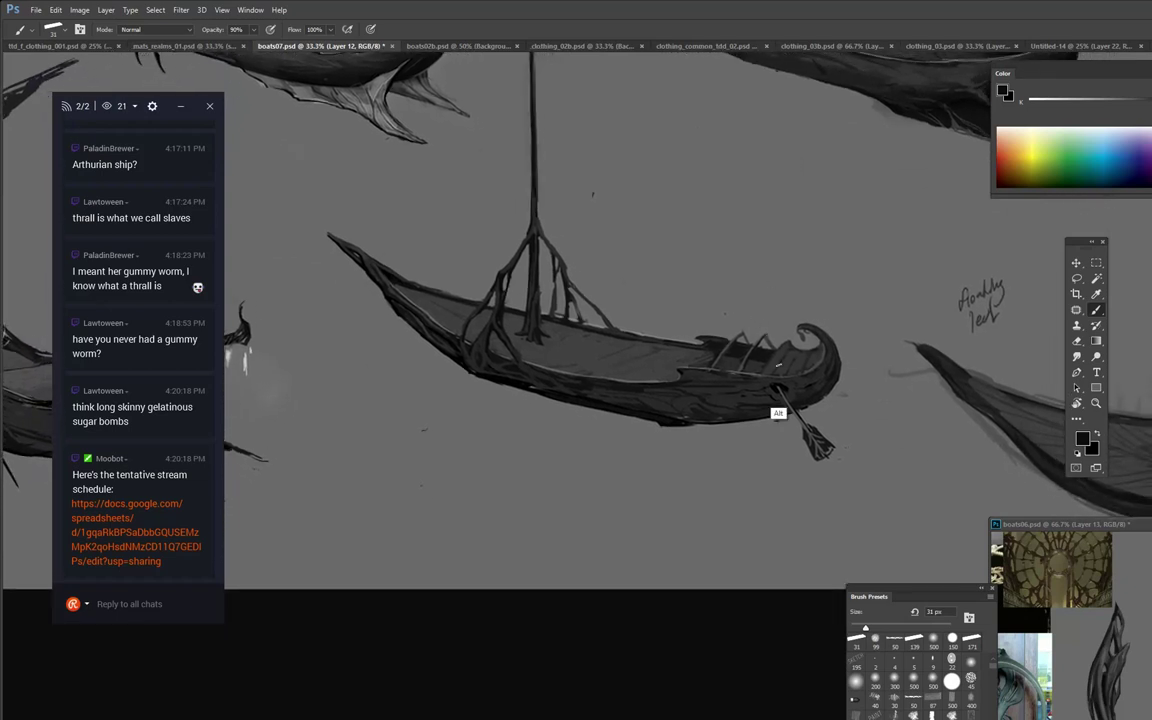
pyautogui.moveTo(717, 369)
pyautogui.mouseDown()
pyautogui.moveTo(742, 310)
pyautogui.moveTo(748, 339)
pyautogui.moveTo(741, 312)
pyautogui.moveTo(748, 339)
pyautogui.moveTo(743, 323)
pyautogui.moveTo(748, 336)
pyautogui.moveTo(728, 334)
pyautogui.moveTo(710, 365)
pyautogui.mouseUp()
pyautogui.press('ctrl')
pyautogui.hotkey('ctrl', 'z')
pyautogui.moveTo(763, 318)
pyautogui.mouseDown()
pyautogui.moveTo(738, 373)
pyautogui.moveTo(770, 342)
pyautogui.mouseUp()
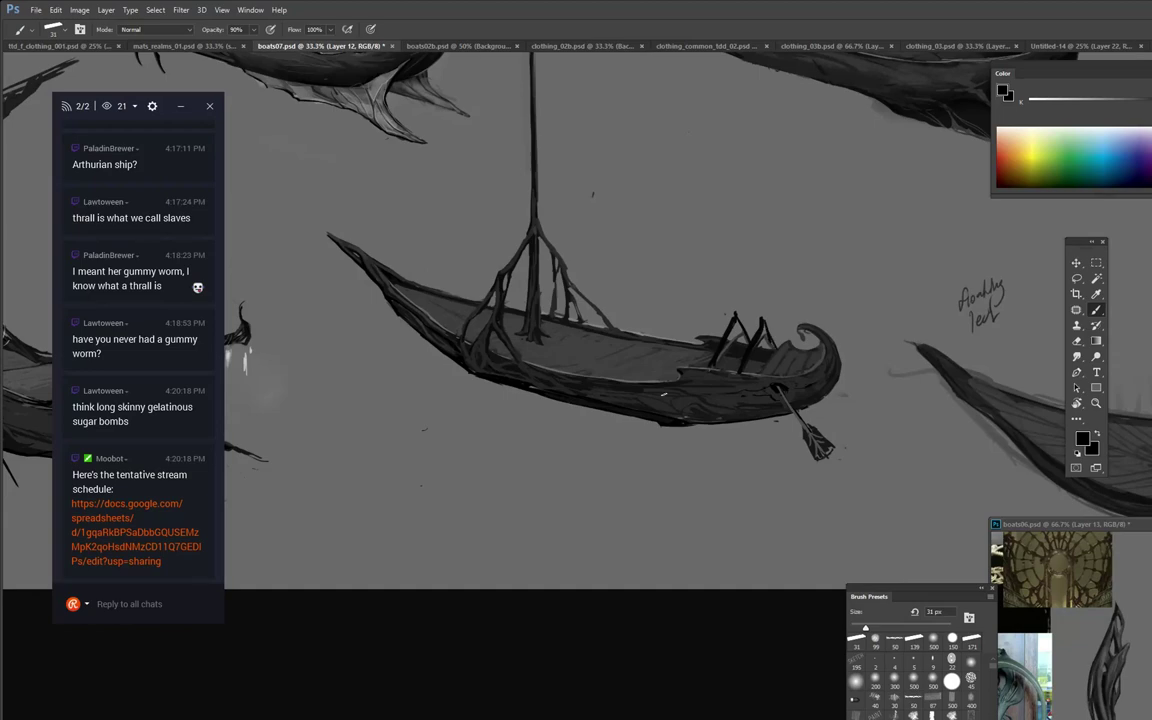
# Switch to Spotify, skip to the next track in the New retro wave playlist and return to Photoshop.
pyautogui.hotkey('alt', 'Tab')
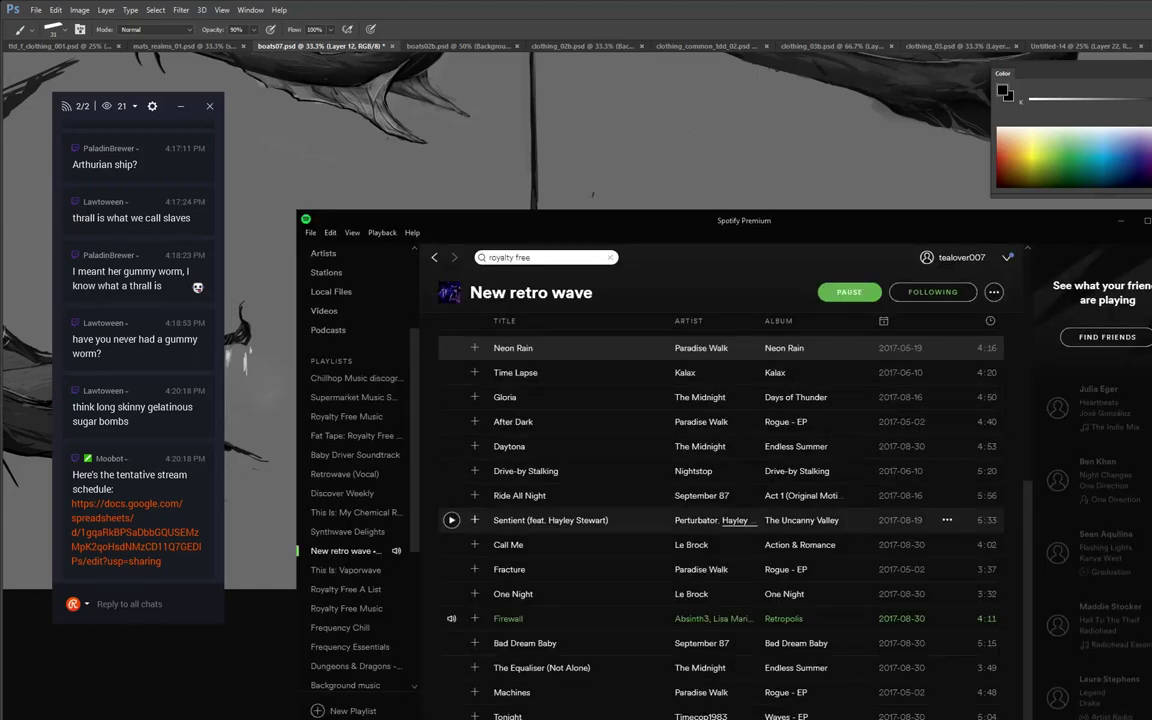
pyautogui.hotkey('ctrl', 'Right')
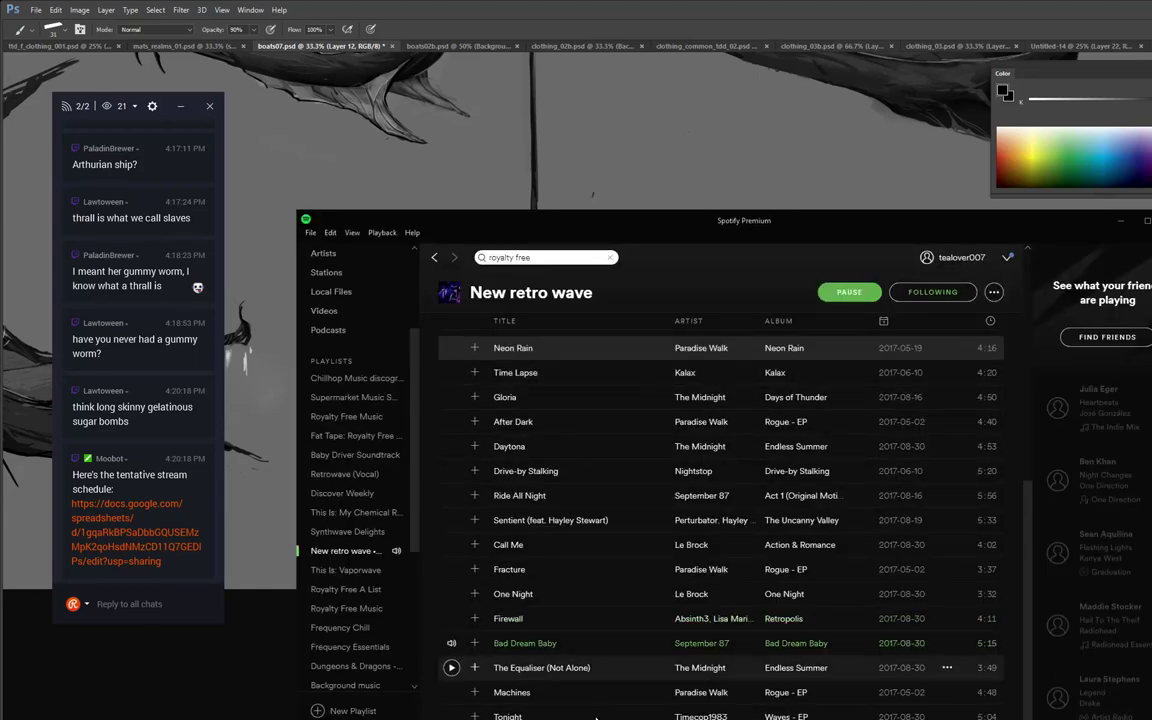
pyautogui.hotkey('alt', 'Tab')
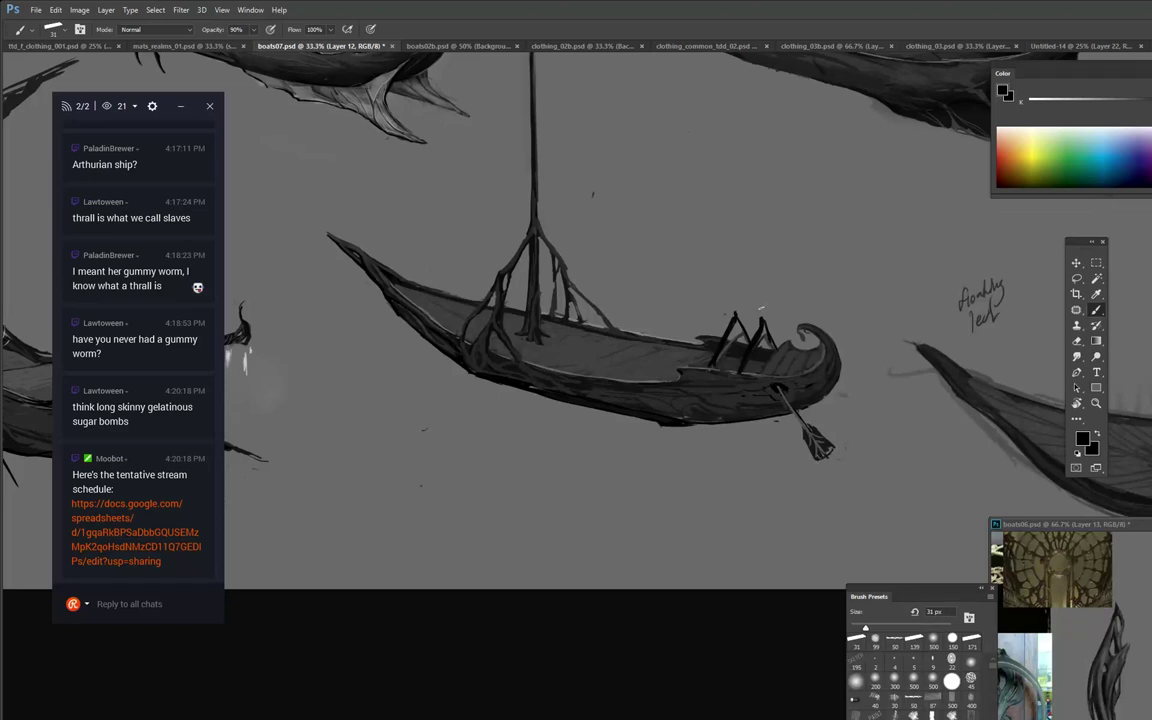
# Link the frame posts with a dark top rail sloping to the curled end, and clean up the curl with sampled tones.
pyautogui.moveTo(774, 329)
pyautogui.mouseDown()
pyautogui.moveTo(790, 346)
pyautogui.moveTo(728, 299)
pyautogui.mouseUp()
pyautogui.keyDown('alt'); pyautogui.click(771, 336); pyautogui.keyUp('alt')
pyautogui.moveTo(772, 335)
pyautogui.mouseDown()
pyautogui.moveTo(731, 335)
pyautogui.moveTo(740, 331)
pyautogui.moveTo(727, 351)
pyautogui.moveTo(731, 332)
pyautogui.moveTo(770, 332)
pyautogui.moveTo(784, 348)
pyautogui.moveTo(788, 332)
pyautogui.moveTo(766, 363)
pyautogui.moveTo(817, 359)
pyautogui.mouseUp()
pyautogui.keyDown('alt'); pyautogui.click(727, 347); pyautogui.keyUp('alt')
pyautogui.keyDown('alt'); pyautogui.click(780, 352); pyautogui.keyUp('alt')
pyautogui.keyDown('alt'); pyautogui.click(782, 337); pyautogui.keyUp('alt')
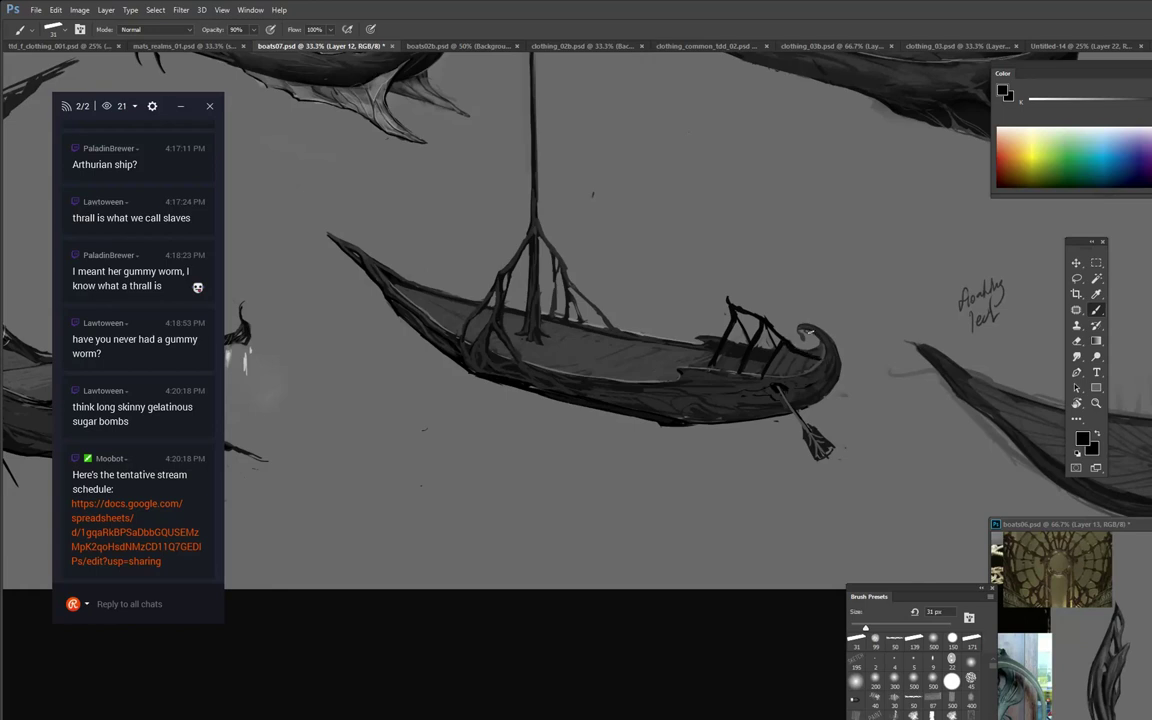
pyautogui.keyDown('alt'); pyautogui.click(806, 377); pyautogui.keyUp('alt')
# Sketch the long curved outline of a fin beneath the hull with a sampled dark tone.
pyautogui.keyDown('alt'); pyautogui.click(667, 417); pyautogui.keyUp('alt')
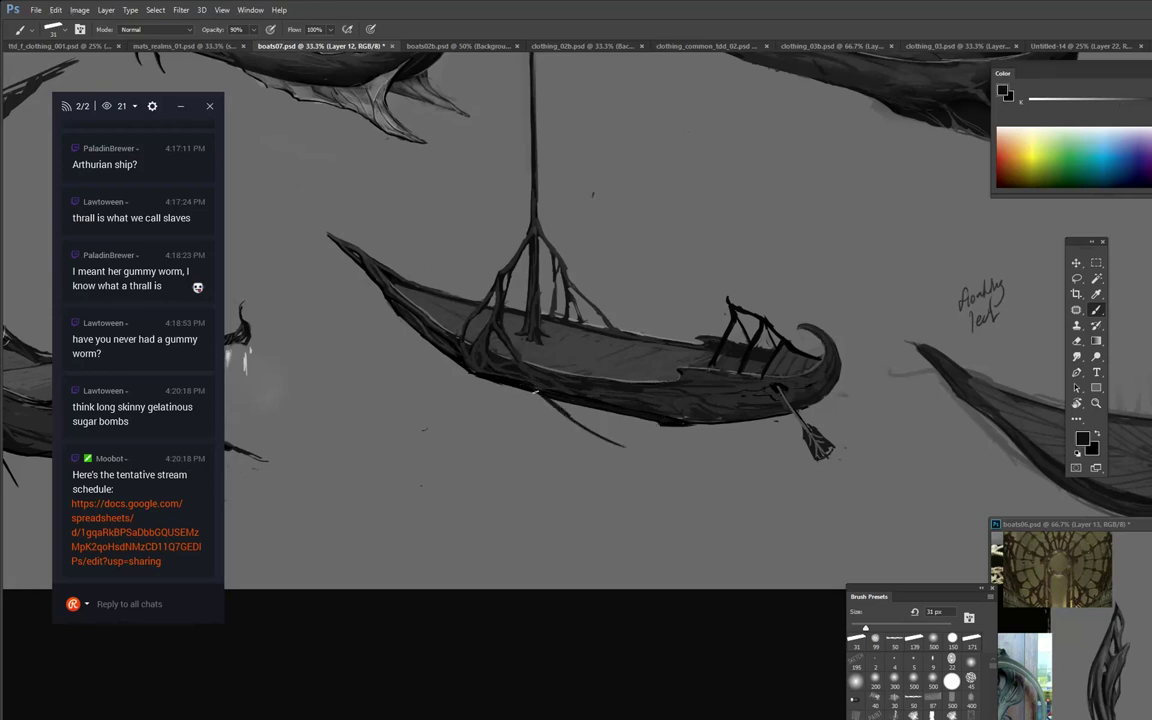
pyautogui.moveTo(540, 398); pyautogui.dragTo(676, 466)
pyautogui.moveTo(575, 420); pyautogui.dragTo(705, 468)
pyautogui.moveTo(637, 452); pyautogui.dragTo(734, 463)
pyautogui.moveTo(695, 464); pyautogui.dragTo(773, 441)
pyautogui.moveTo(690, 432); pyautogui.dragTo(769, 437)
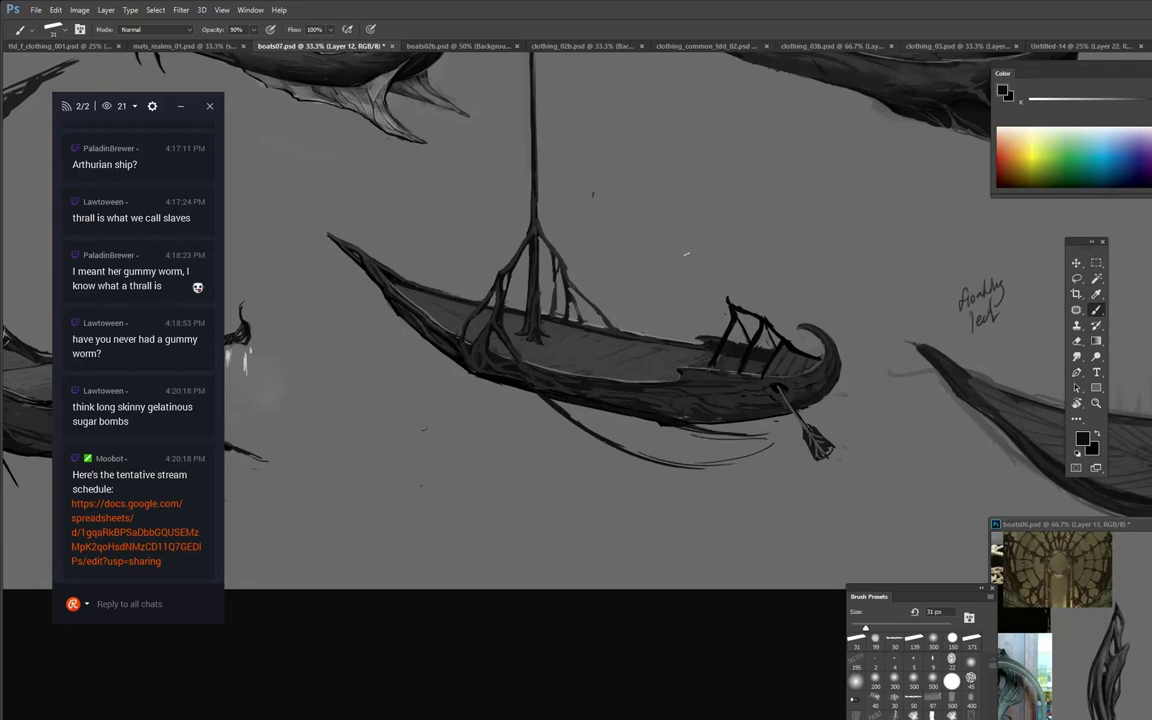
# Draw branching ribs inside the new fin from the hull out to its lower edge.
pyautogui.moveTo(547, 397)
pyautogui.mouseDown()
pyautogui.moveTo(602, 434)
pyautogui.moveTo(707, 463)
pyautogui.mouseUp()
pyautogui.moveTo(641, 438)
pyautogui.mouseDown()
pyautogui.moveTo(609, 425)
pyautogui.moveTo(673, 446)
pyautogui.mouseUp()
pyautogui.moveTo(595, 421); pyautogui.dragTo(718, 441)
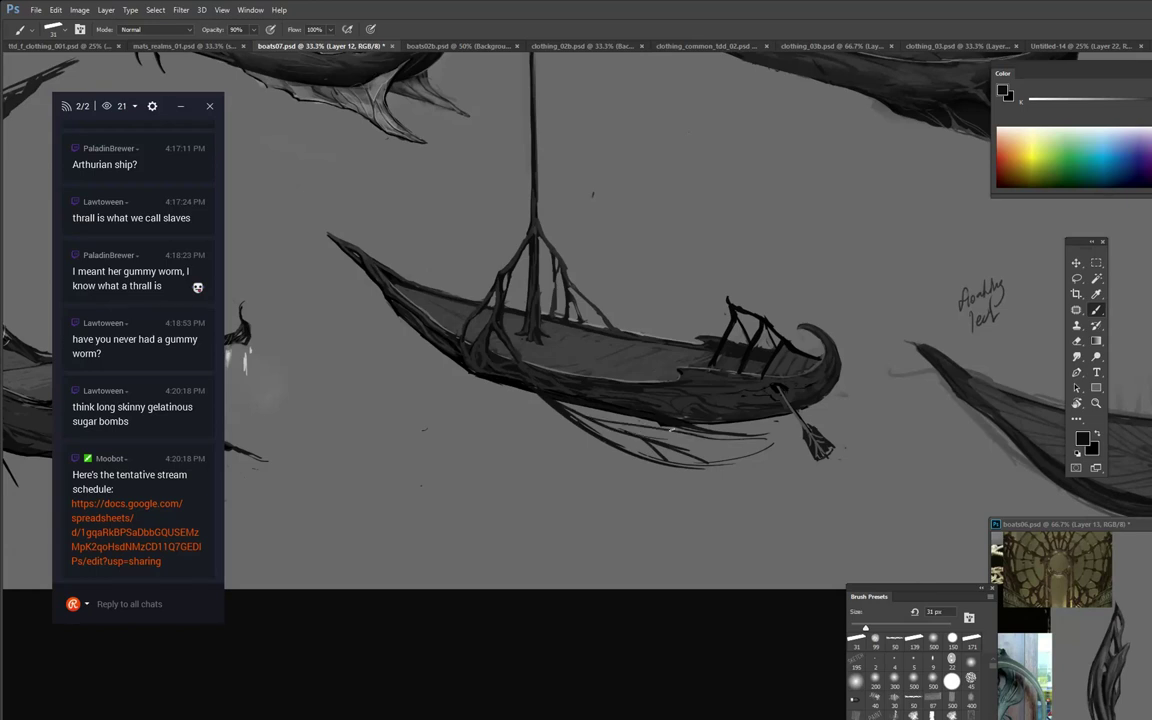
pyautogui.moveTo(648, 424); pyautogui.dragTo(692, 437)
pyautogui.moveTo(714, 443)
pyautogui.mouseDown()
pyautogui.moveTo(755, 459)
pyautogui.moveTo(720, 463)
pyautogui.mouseUp()
pyautogui.moveTo(629, 425); pyautogui.dragTo(667, 446)
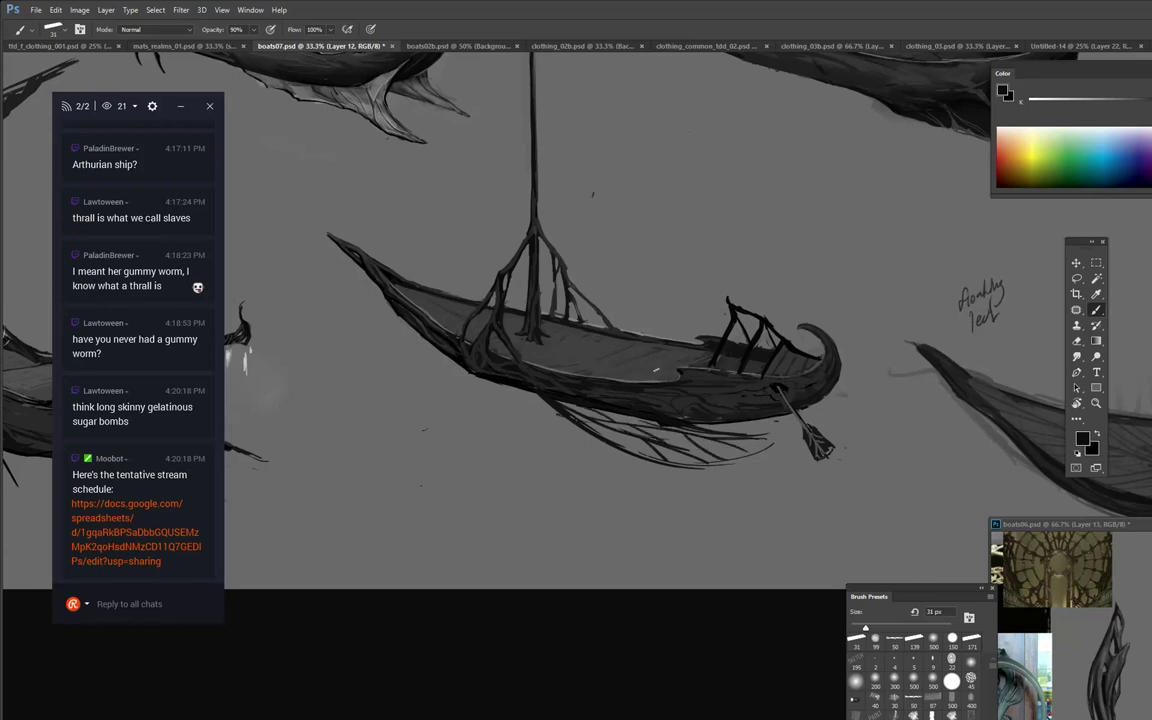
# Fill the fin's membrane between the ribs with a lighter grey, using the textured brush at 48 px.
pyautogui.rightClick(664, 371)
pyautogui.click(699, 534)
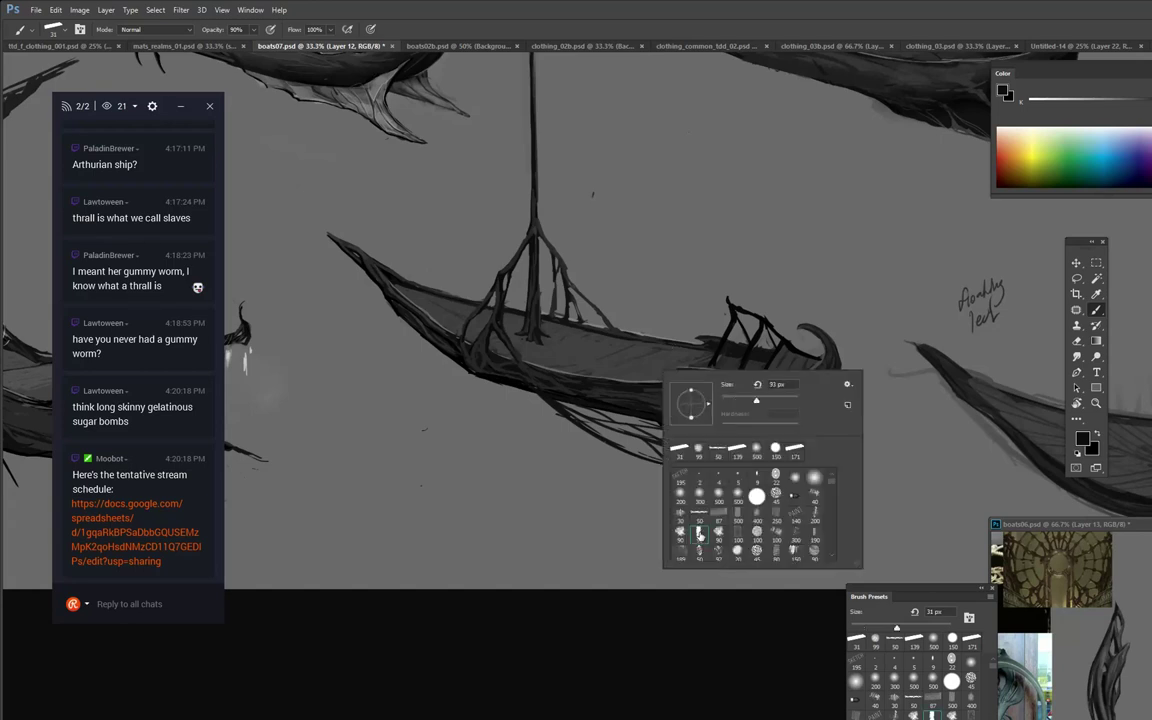
pyautogui.click(740, 402)
pyautogui.click(941, 184)
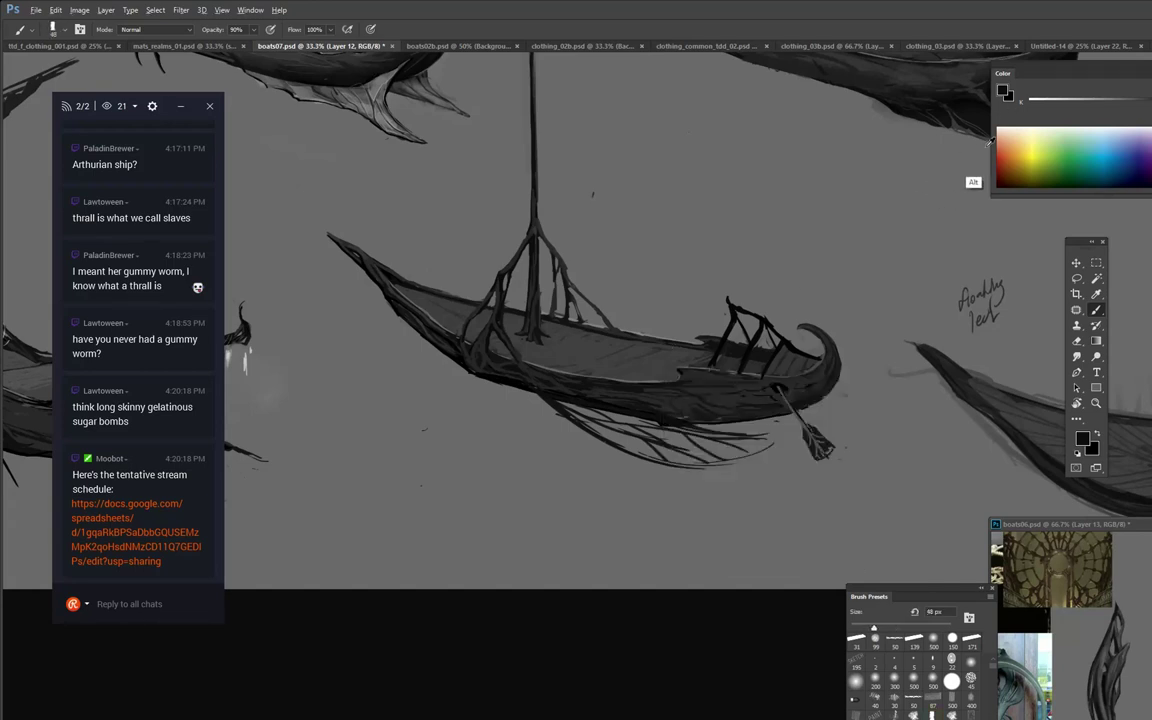
pyautogui.click(1134, 106)
pyautogui.keyDown('alt'); pyautogui.click(903, 193); pyautogui.keyUp('alt')
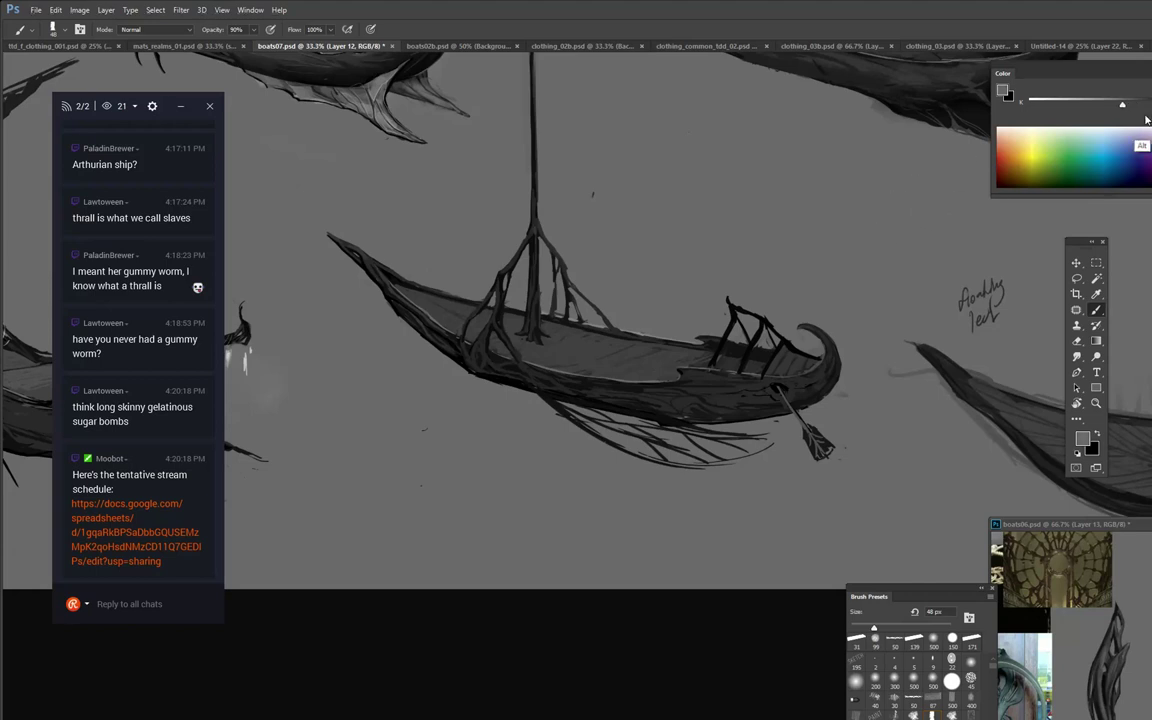
pyautogui.click(1106, 107)
pyautogui.moveTo(497, 357); pyautogui.dragTo(684, 447)
pyautogui.moveTo(538, 373); pyautogui.dragTo(632, 404)
pyautogui.moveTo(508, 361); pyautogui.dragTo(654, 402)
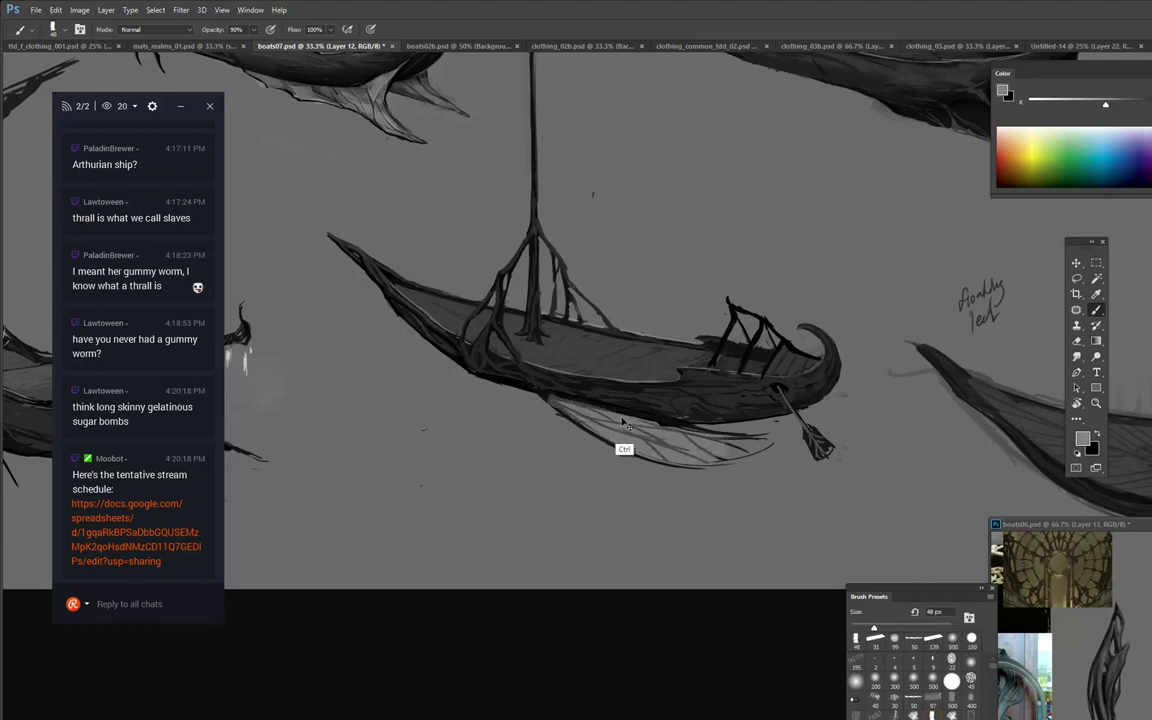
# Darken the fin's membrane with sampled hull greys and blend its tone toward the outer tip.
pyautogui.keyDown('alt'); pyautogui.click(590, 398); pyautogui.keyUp('alt')
pyautogui.moveTo(535, 386)
pyautogui.mouseDown()
pyautogui.moveTo(620, 412)
pyautogui.moveTo(604, 413)
pyautogui.moveTo(652, 415)
pyautogui.moveTo(610, 418)
pyautogui.mouseUp()
pyautogui.moveTo(690, 442); pyautogui.dragTo(762, 452)
pyautogui.press('ctrl')
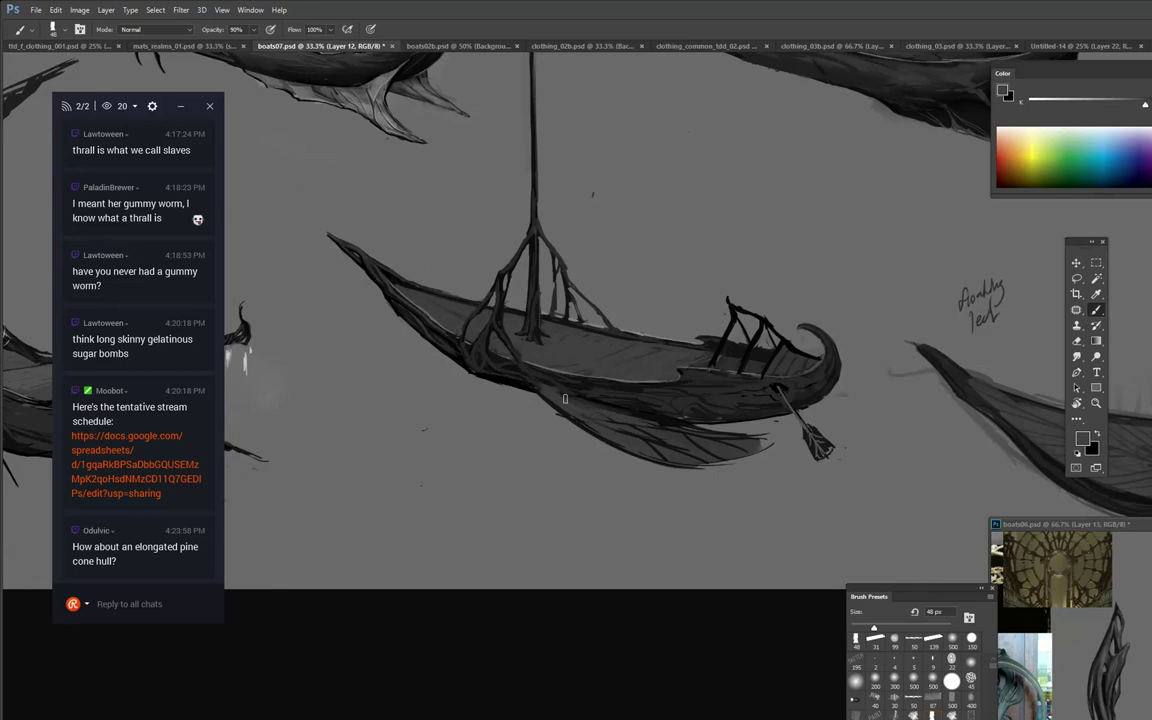
pyautogui.moveTo(617, 431); pyautogui.dragTo(681, 451)
pyautogui.keyDown('alt'); pyautogui.click(756, 509); pyautogui.keyUp('alt')
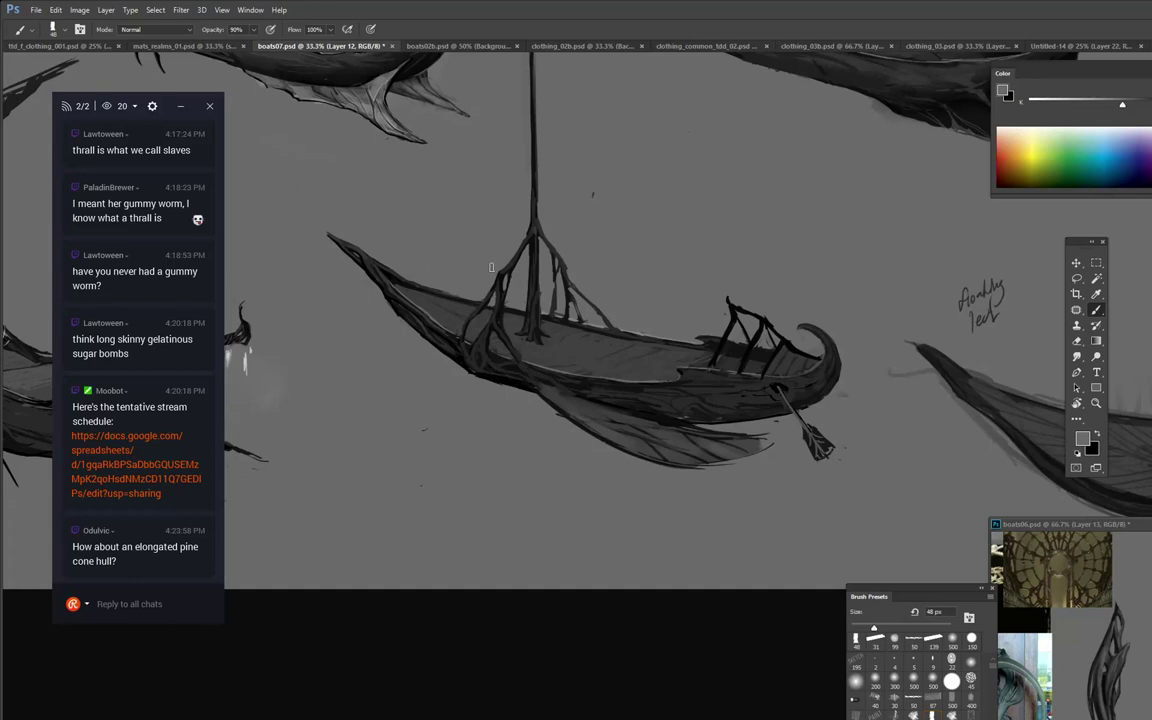
# Thicken the mast's trunk between the root braces with sampled black strokes of the 31 px brush.
pyautogui.press('.')
pyautogui.keyDown('alt'); pyautogui.click(535, 272); pyautogui.keyUp('alt')
pyautogui.moveTo(536, 250)
pyautogui.mouseDown()
pyautogui.moveTo(524, 312)
pyautogui.moveTo(540, 270)
pyautogui.moveTo(552, 337)
pyautogui.mouseUp()
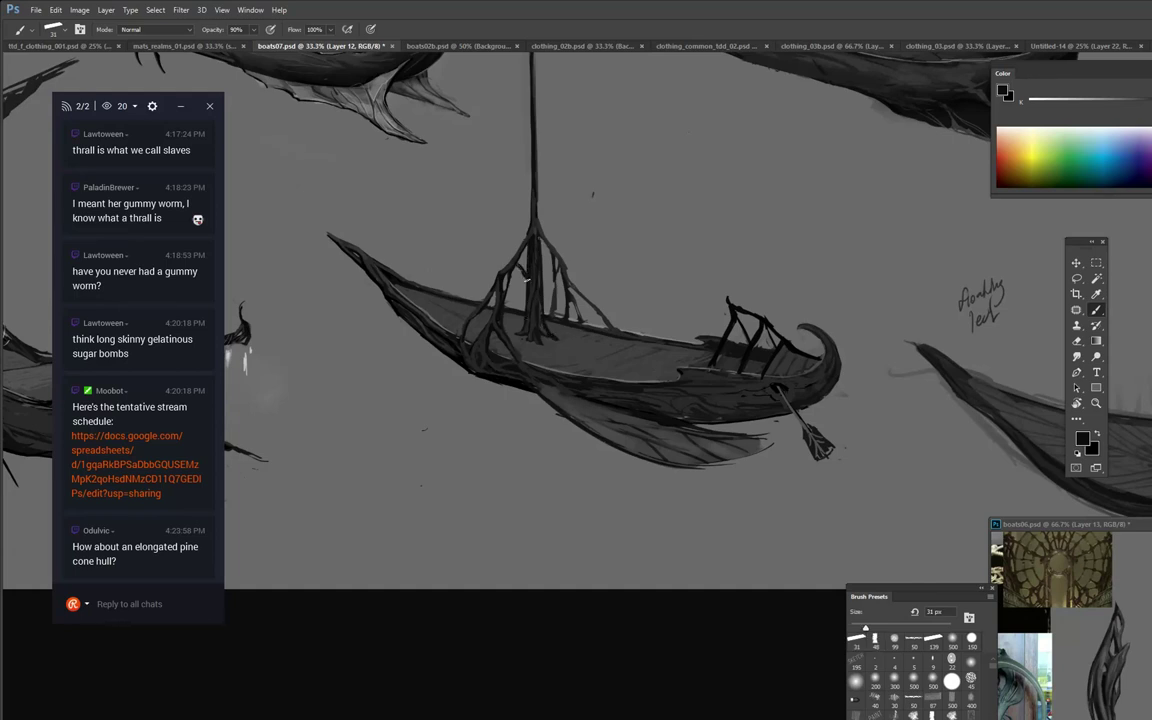
pyautogui.keyDown('alt'); pyautogui.click(531, 264); pyautogui.keyUp('alt')
pyautogui.moveTo(542, 245); pyautogui.dragTo(548, 268)
# Refine the junction where the root braces meet the mast with sampled background grey and black strokes.
pyautogui.moveTo(549, 188); pyautogui.dragTo(526, 283)
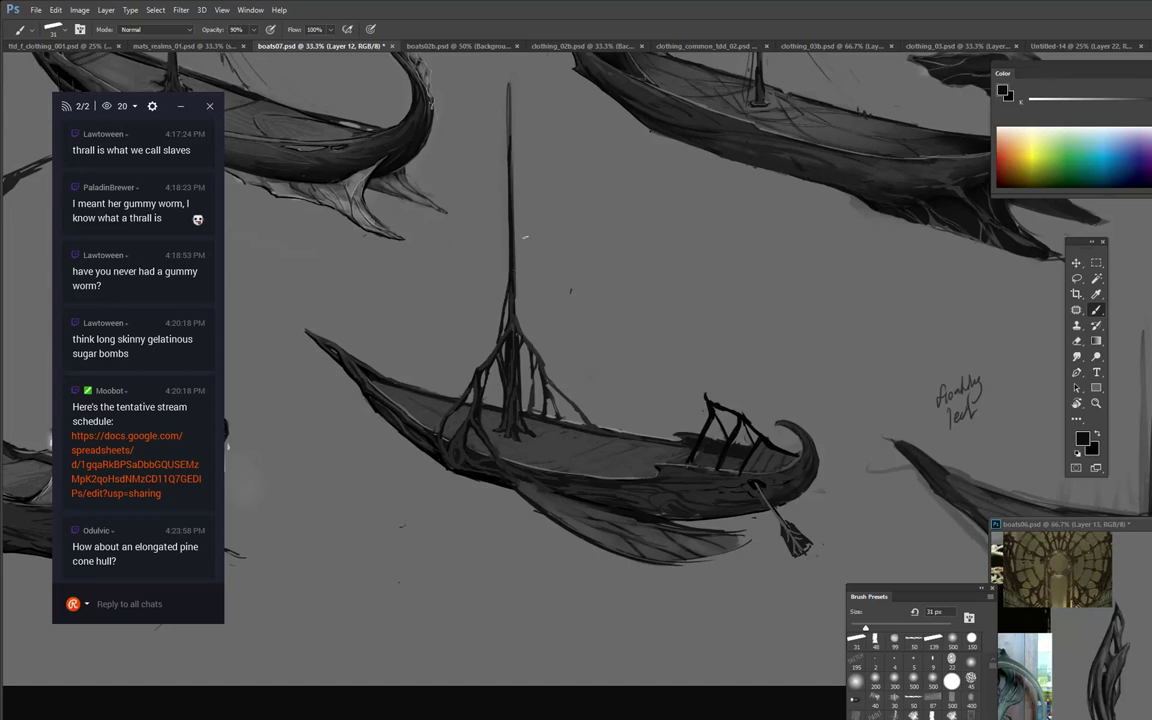
pyautogui.hotkey('ctrl', 'z')
pyautogui.keyDown('alt'); pyautogui.click(506, 317); pyautogui.keyUp('alt')
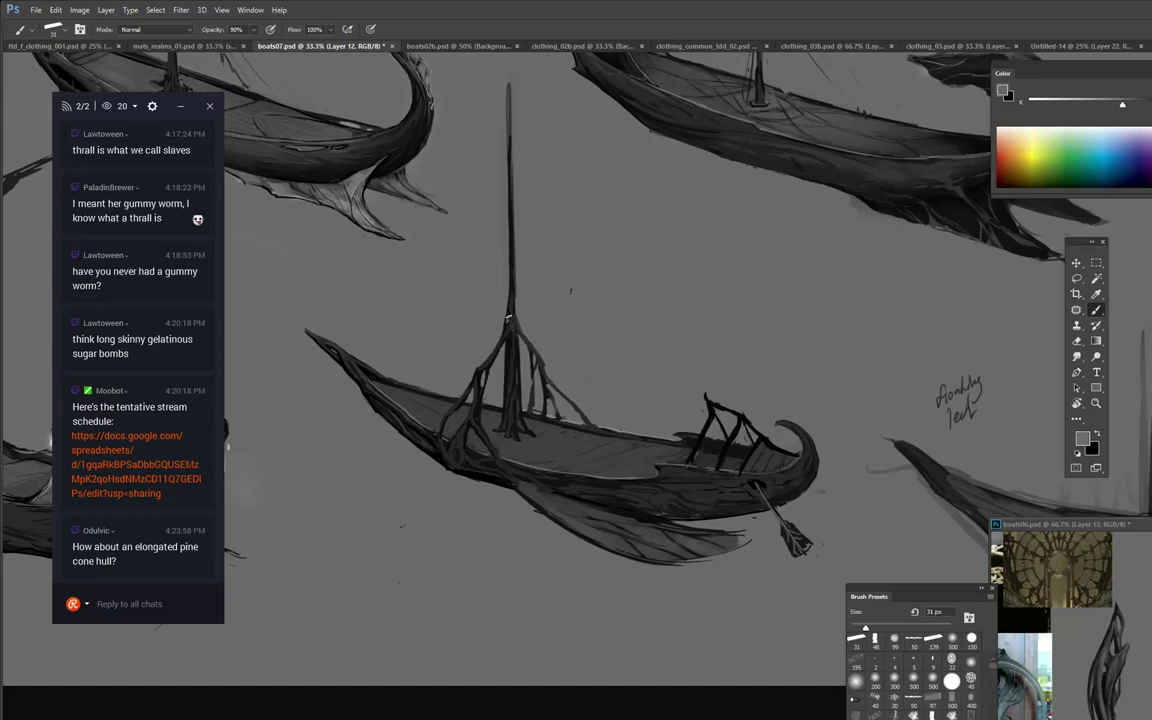
pyautogui.keyDown('alt'); pyautogui.click(514, 319); pyautogui.keyUp('alt')
pyautogui.moveTo(513, 314); pyautogui.dragTo(518, 310)
pyautogui.keyDown('alt'); pyautogui.click(456, 318); pyautogui.keyUp('alt')
pyautogui.keyDown('alt'); pyautogui.click(505, 420); pyautogui.keyUp('alt')
pyautogui.keyDown('alt'); pyautogui.click(514, 362); pyautogui.keyUp('alt')
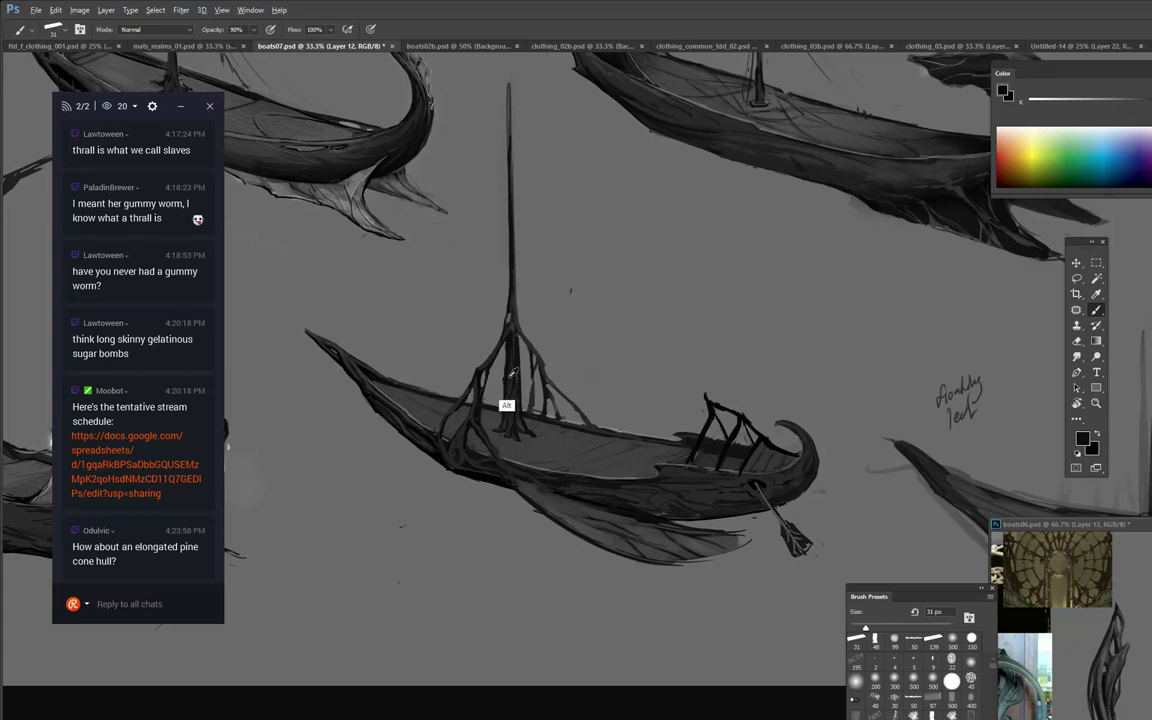
pyautogui.moveTo(511, 374); pyautogui.dragTo(511, 364)
# Thicken the mast above the brace junction with a sampled dark tone so it tapers upward.
pyautogui.moveTo(702, 211); pyautogui.dragTo(663, 342)
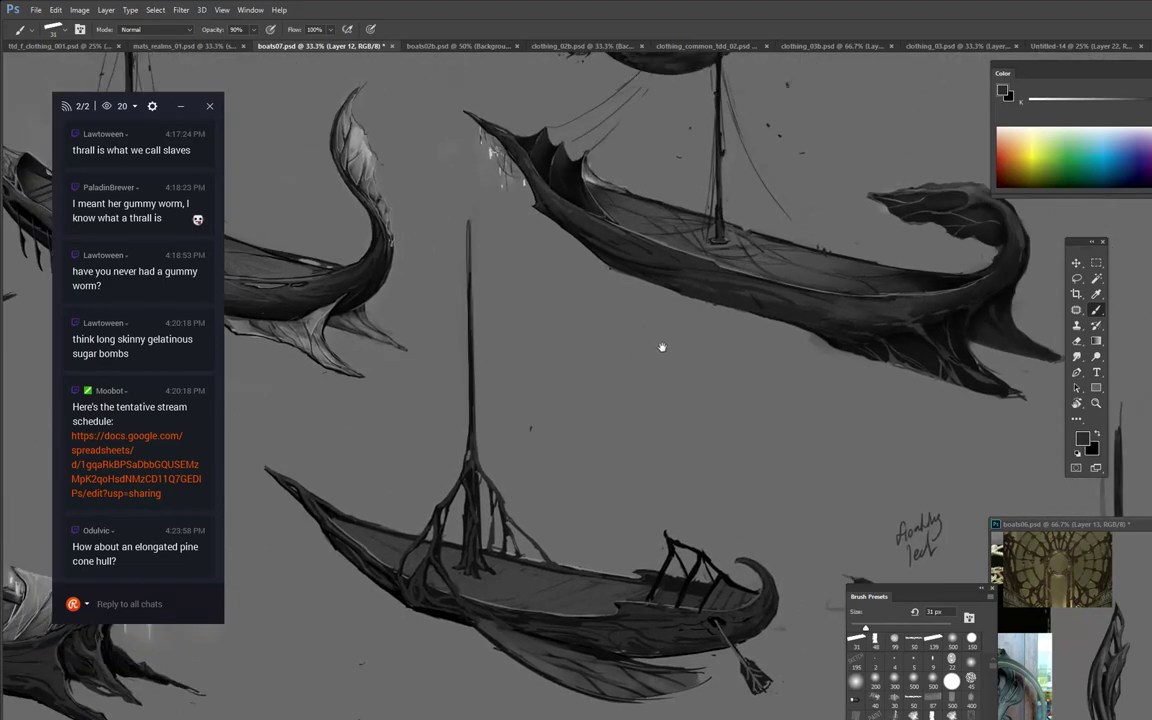
pyautogui.keyDown('alt'); pyautogui.click(472, 453); pyautogui.keyUp('alt')
pyautogui.moveTo(468, 446); pyautogui.dragTo(468, 393)
pyautogui.click(168, 606)
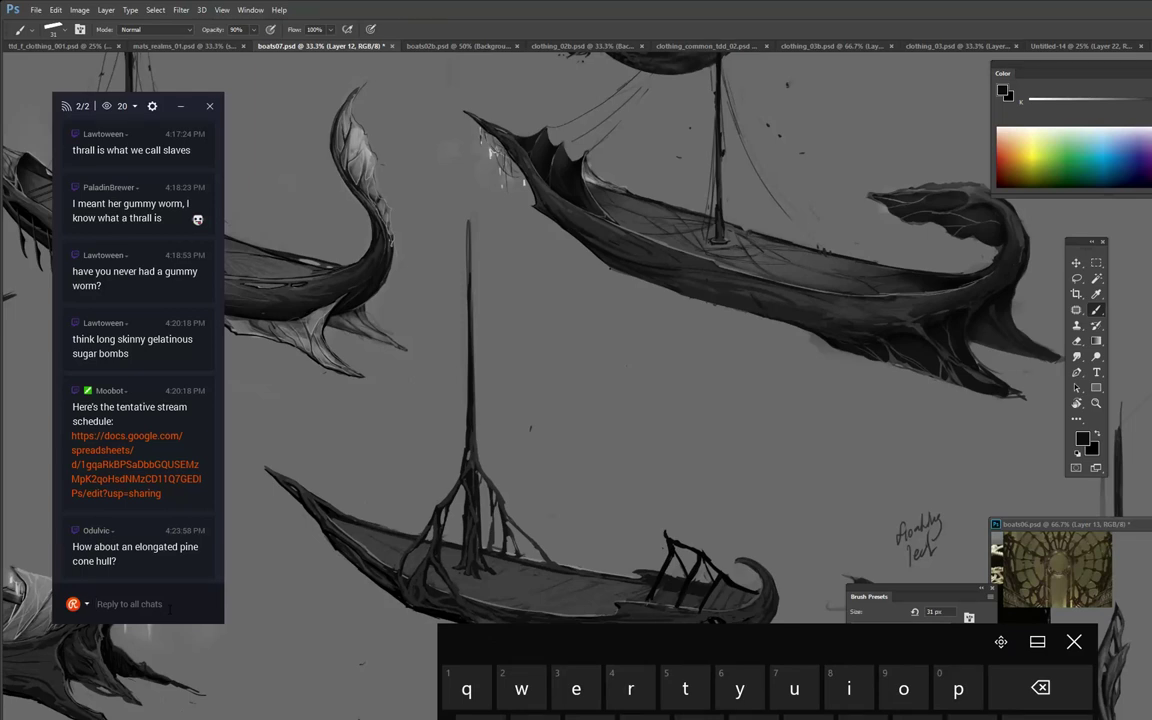
# Refine the upper boat's hull rim near the stern with short strokes of sampled greys.
pyautogui.keyDown('alt'); pyautogui.click(856, 311); pyautogui.keyUp('alt')
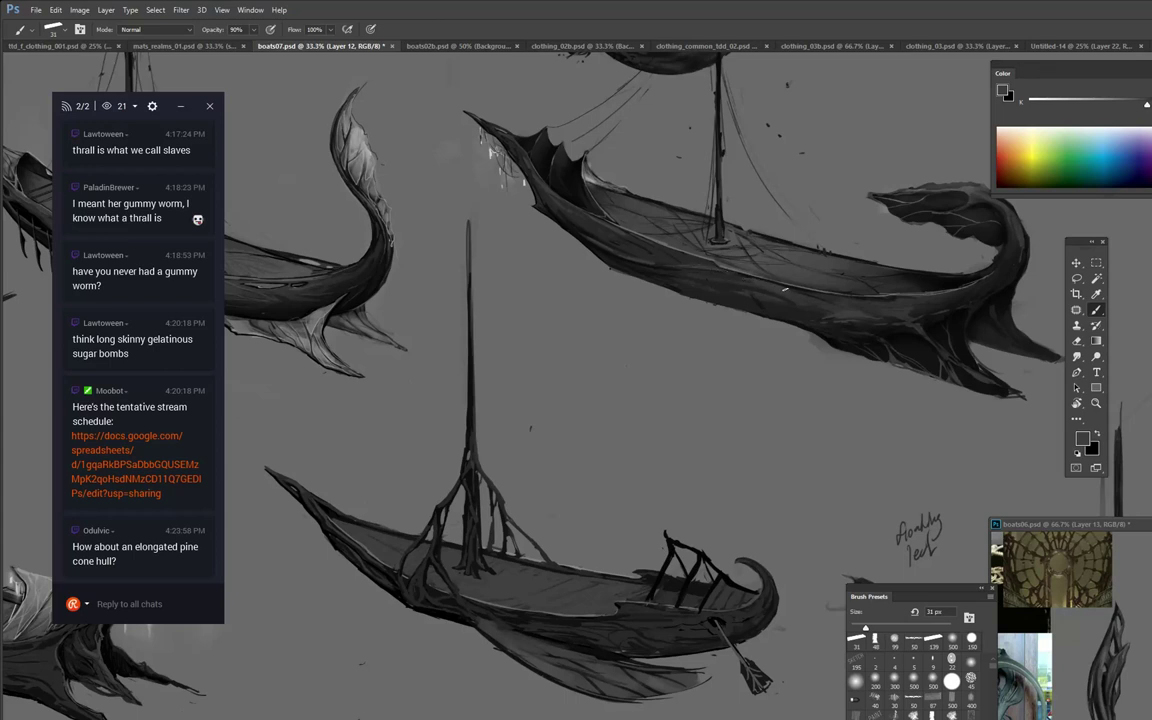
pyautogui.moveTo(796, 209); pyautogui.dragTo(458, 194)
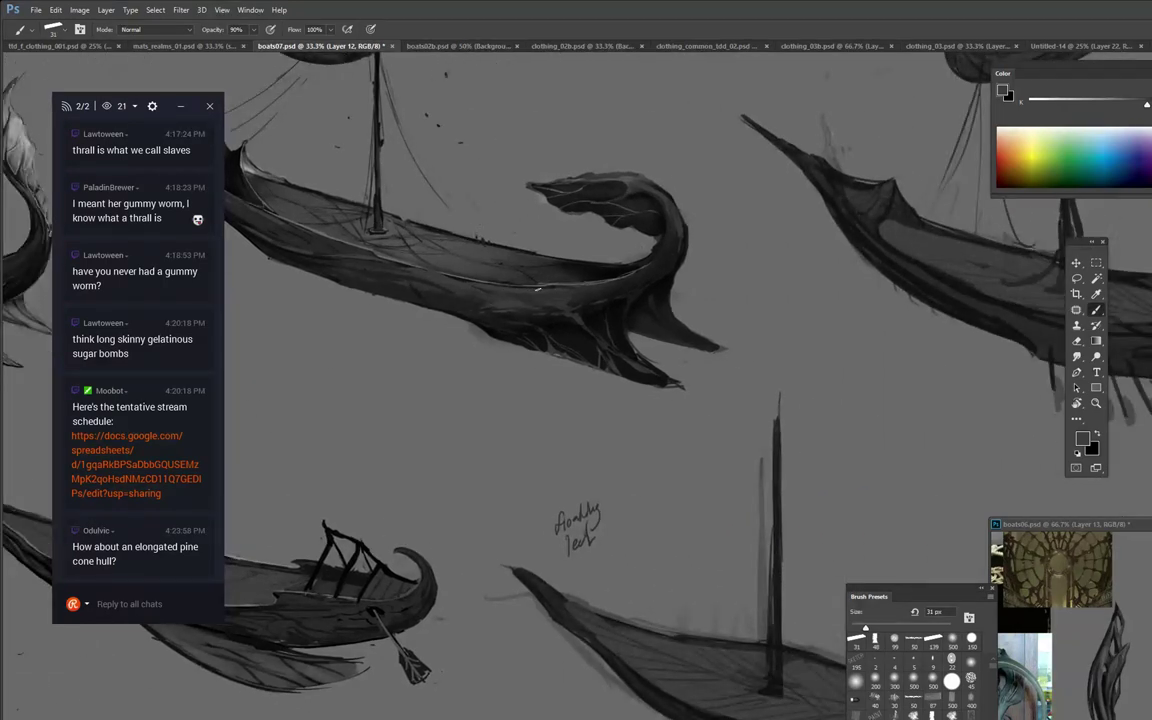
pyautogui.moveTo(516, 289); pyautogui.dragTo(552, 287)
pyautogui.keyDown('alt'); pyautogui.click(529, 281); pyautogui.keyUp('alt')
pyautogui.moveTo(486, 254); pyautogui.dragTo(538, 258)
pyautogui.moveTo(700, 170); pyautogui.dragTo(728, 218)
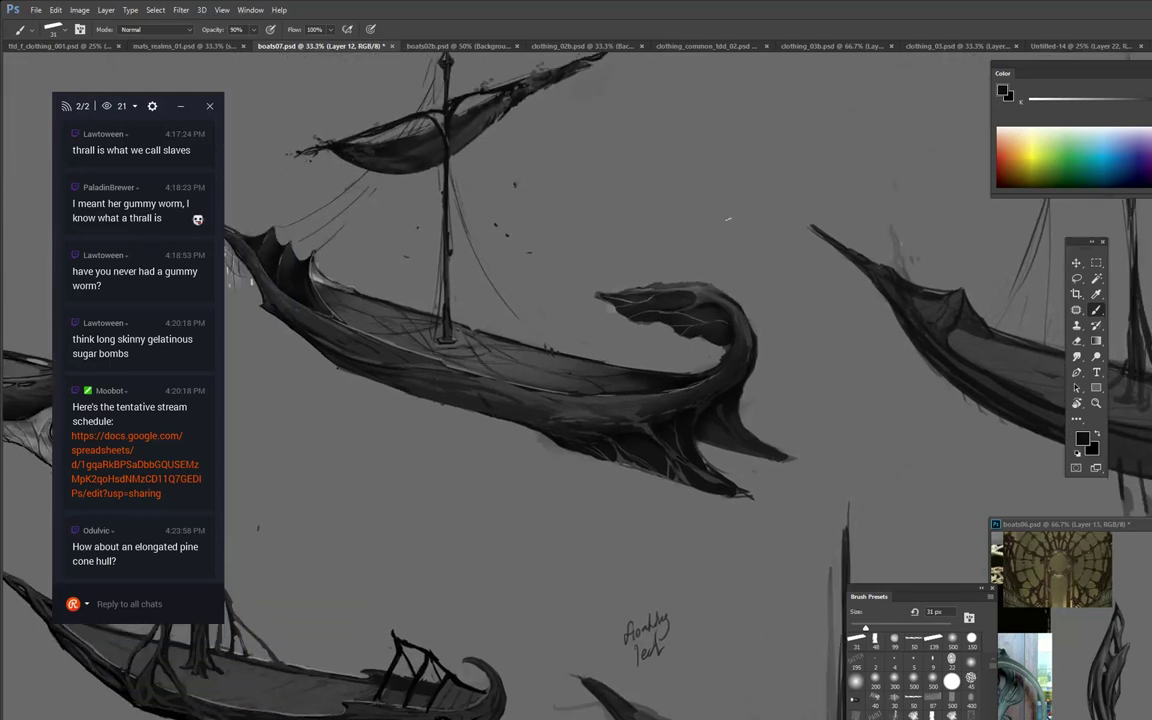
# Touch up the upper boat's curled stern and the tip of its leaf-shaped end with sampled dark and background greys.
pyautogui.keyDown('alt'); pyautogui.click(712, 376); pyautogui.keyUp('alt')
pyautogui.moveTo(727, 347); pyautogui.dragTo(699, 372)
pyautogui.keyDown('alt'); pyautogui.click(676, 412); pyautogui.keyUp('alt')
pyautogui.keyDown('alt'); pyautogui.click(601, 297); pyautogui.keyUp('alt')
pyautogui.moveTo(621, 316)
pyautogui.mouseDown()
pyautogui.moveTo(640, 323)
pyautogui.moveTo(628, 304)
pyautogui.moveTo(661, 309)
pyautogui.moveTo(594, 291)
pyautogui.mouseUp()
pyautogui.keyDown('alt'); pyautogui.click(586, 353); pyautogui.keyUp('alt')
# Touch up the root-like foot of the lower boat's mast on the deck with sampled dark tones.
pyautogui.moveTo(656, 350); pyautogui.dragTo(871, 240)
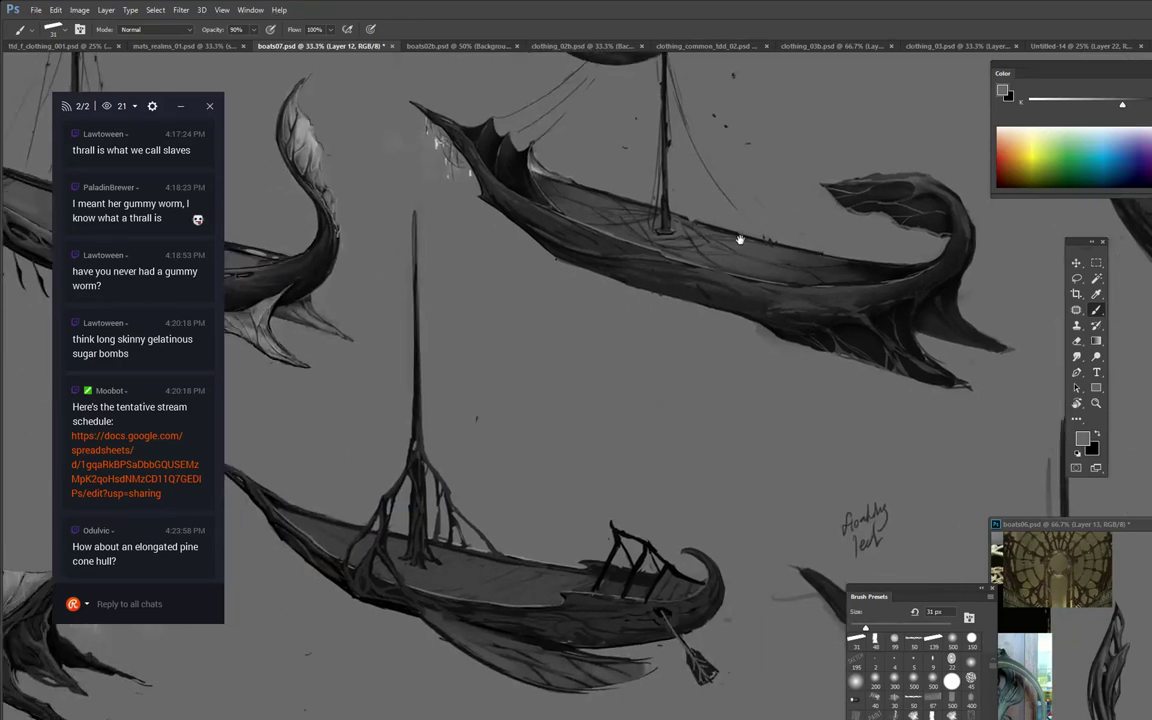
pyautogui.moveTo(738, 239); pyautogui.dragTo(807, 162)
pyautogui.moveTo(754, 286); pyautogui.dragTo(807, 188)
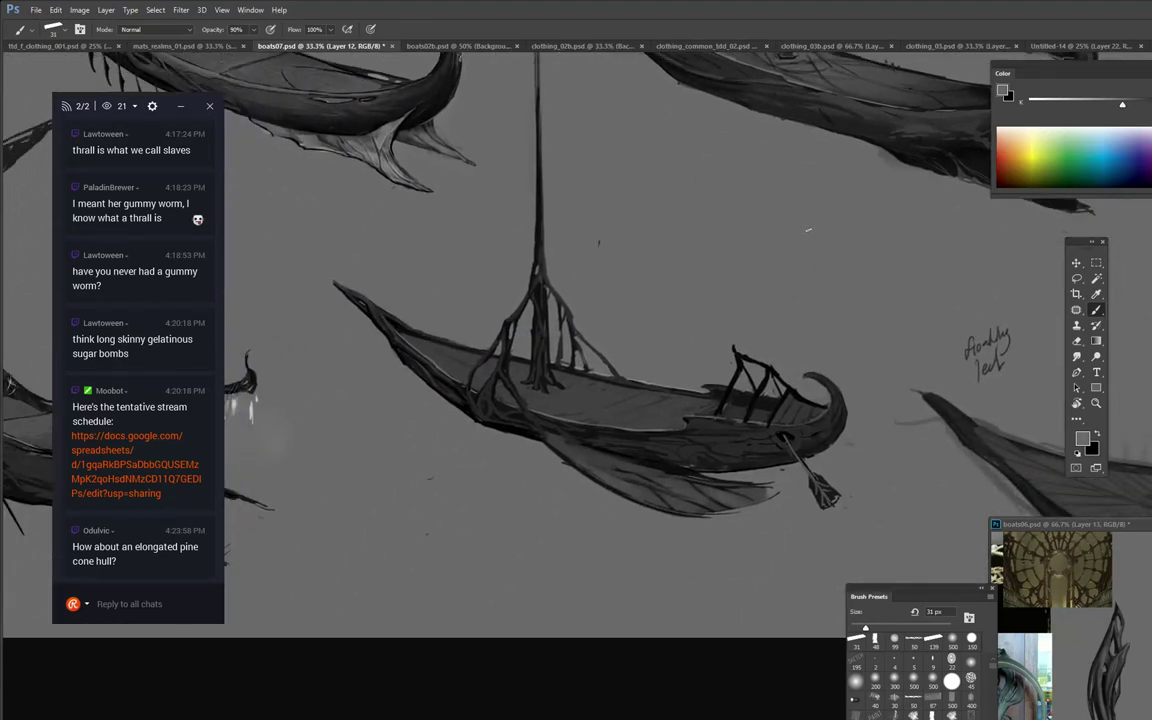
pyautogui.moveTo(710, 248); pyautogui.dragTo(727, 288)
pyautogui.keyDown('alt'); pyautogui.click(639, 428); pyautogui.keyUp('alt')
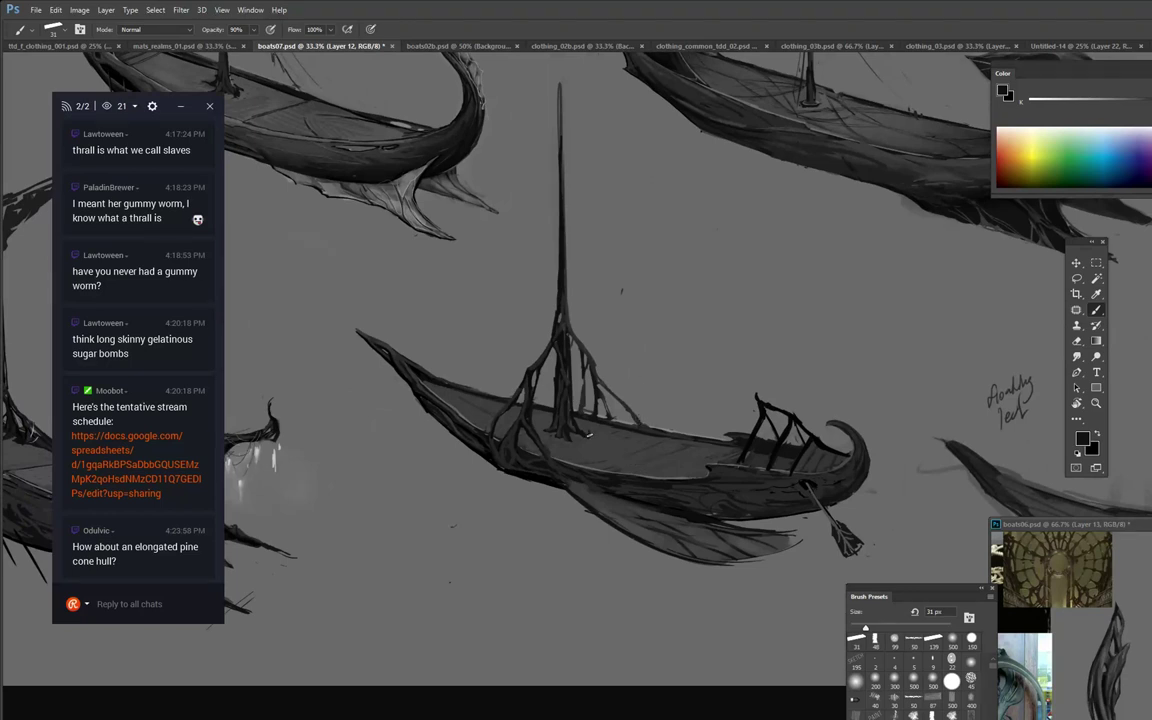
pyautogui.keyDown('alt'); pyautogui.click(586, 438); pyautogui.keyUp('alt')
# Reshape the tip of the lower boat's curled stern with short strokes of sampled greys.
pyautogui.moveTo(860, 296); pyautogui.dragTo(719, 230)
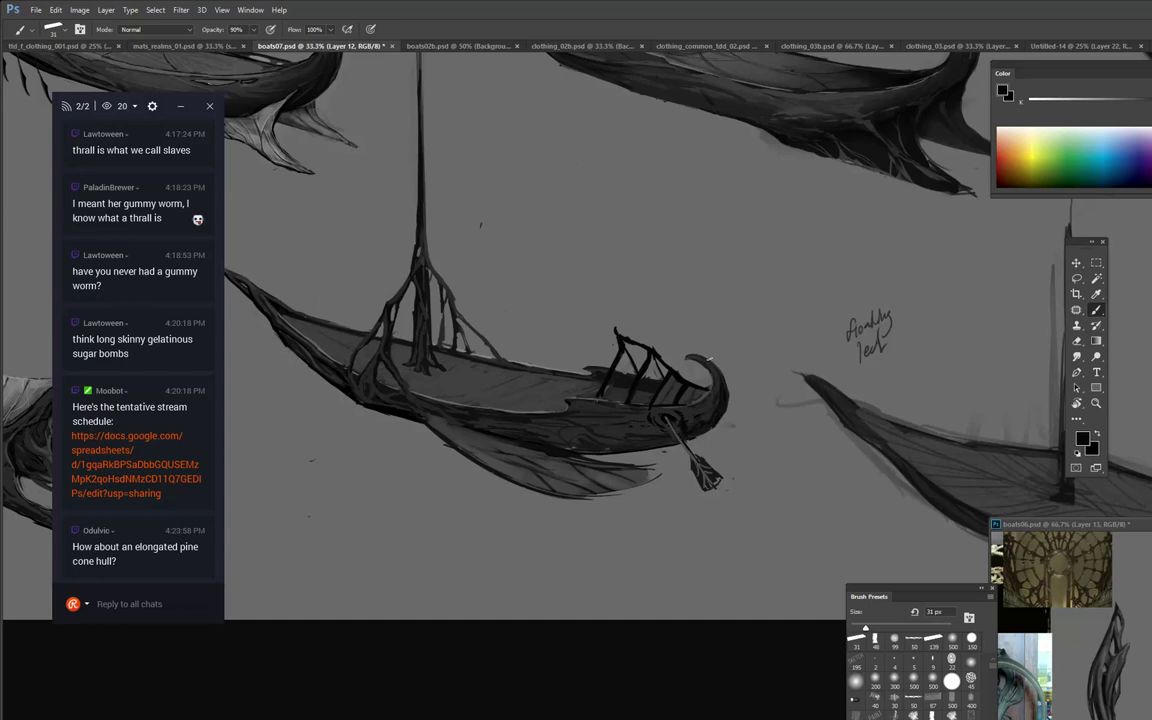
pyautogui.keyDown('alt'); pyautogui.click(697, 396); pyautogui.keyUp('alt')
pyautogui.moveTo(703, 360)
pyautogui.mouseDown()
pyautogui.moveTo(688, 362)
pyautogui.moveTo(708, 369)
pyautogui.mouseUp()
pyautogui.keyDown('alt'); pyautogui.click(718, 409); pyautogui.keyUp('alt')
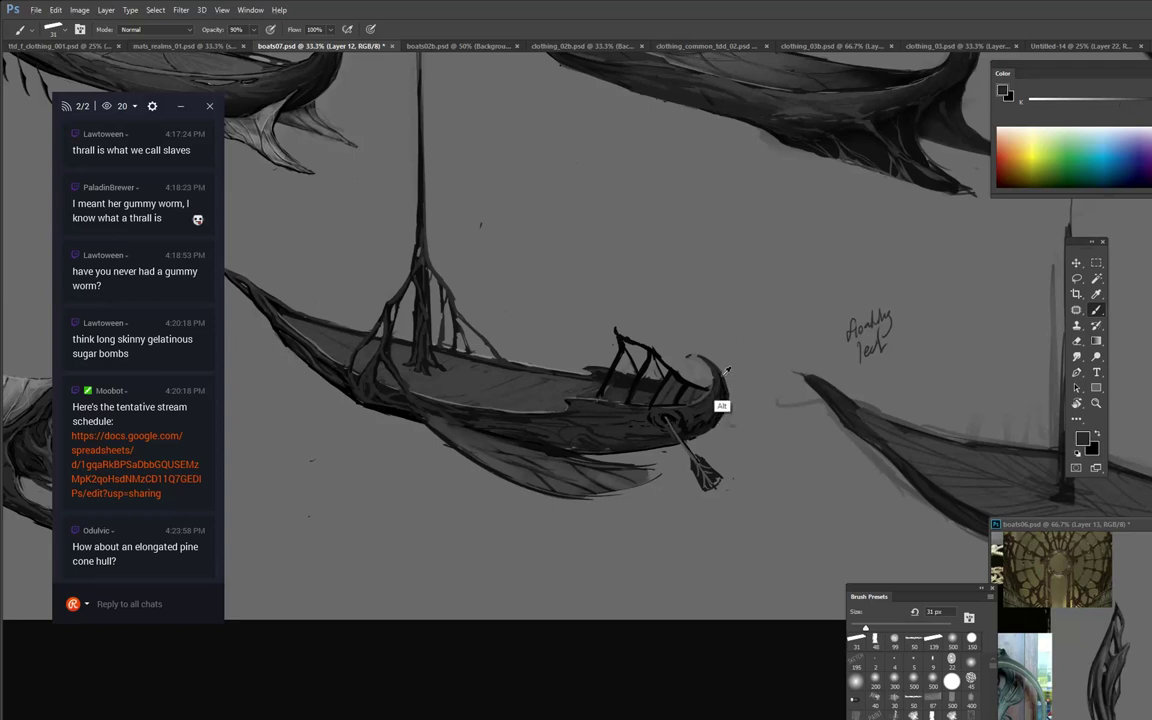
# Paint small leaf-like fronds sprouting from the curled stern tip of the middle boat, using sampled greys.
pyautogui.moveTo(723, 373)
pyautogui.mouseDown()
pyautogui.moveTo(722, 341)
pyautogui.moveTo(725, 365)
pyautogui.moveTo(728, 341)
pyautogui.moveTo(739, 381)
pyautogui.mouseUp()
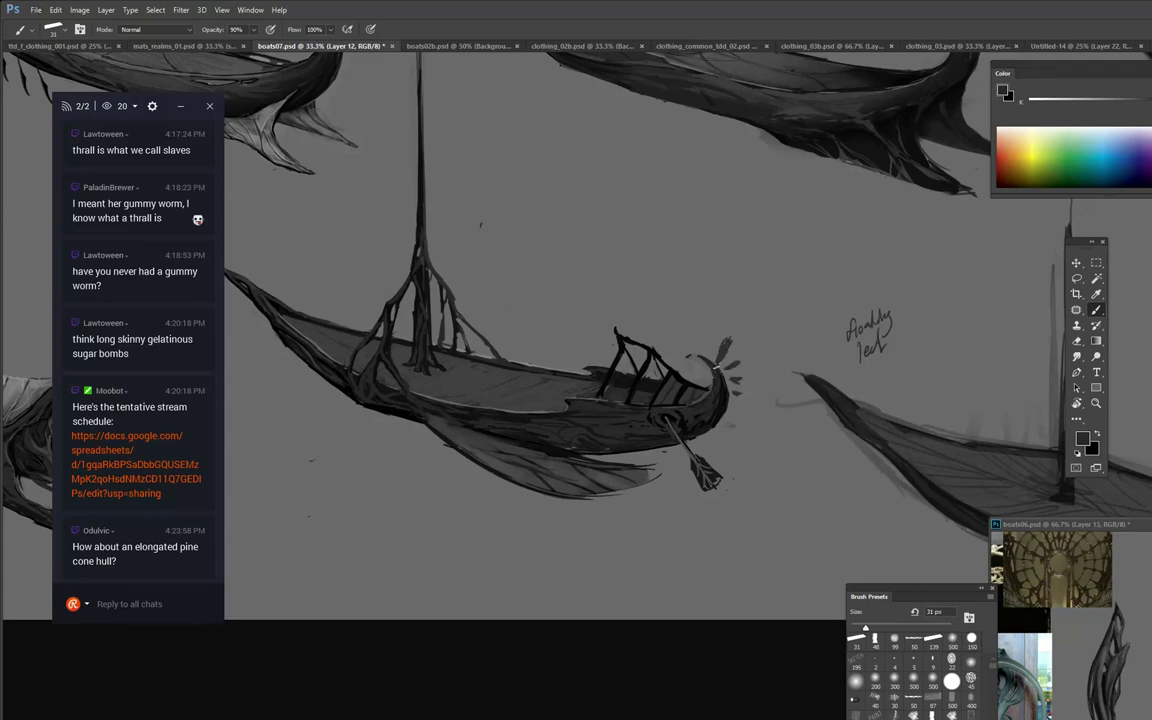
pyautogui.moveTo(710, 358)
pyautogui.mouseDown()
pyautogui.moveTo(708, 306)
pyautogui.moveTo(713, 358)
pyautogui.mouseUp()
pyautogui.keyDown('alt'); pyautogui.click(718, 312); pyautogui.keyUp('alt')
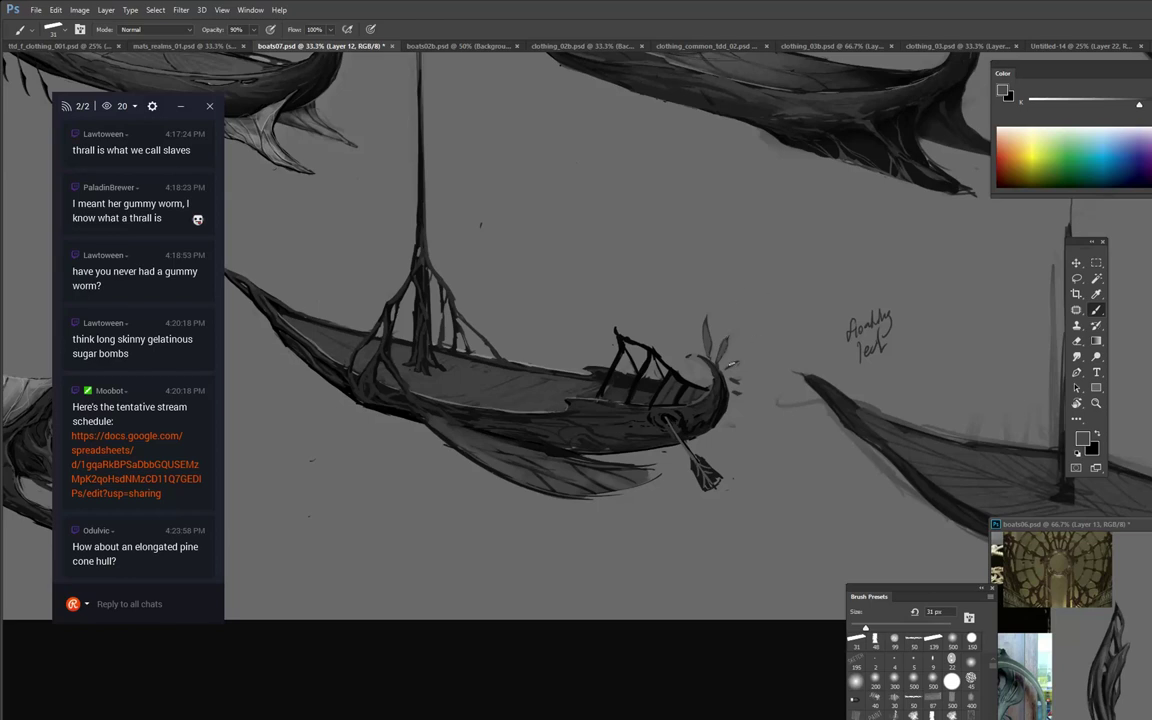
pyautogui.press('alt')
pyautogui.keyDown('alt'); pyautogui.click(709, 317); pyautogui.keyUp('alt')
pyautogui.moveTo(706, 319); pyautogui.dragTo(710, 359)
# Refine the edge of the mast just above its root-like supports with sampled grey.
pyautogui.moveTo(697, 251); pyautogui.dragTo(856, 357)
pyautogui.keyDown('alt'); pyautogui.click(600, 435); pyautogui.keyUp('alt')
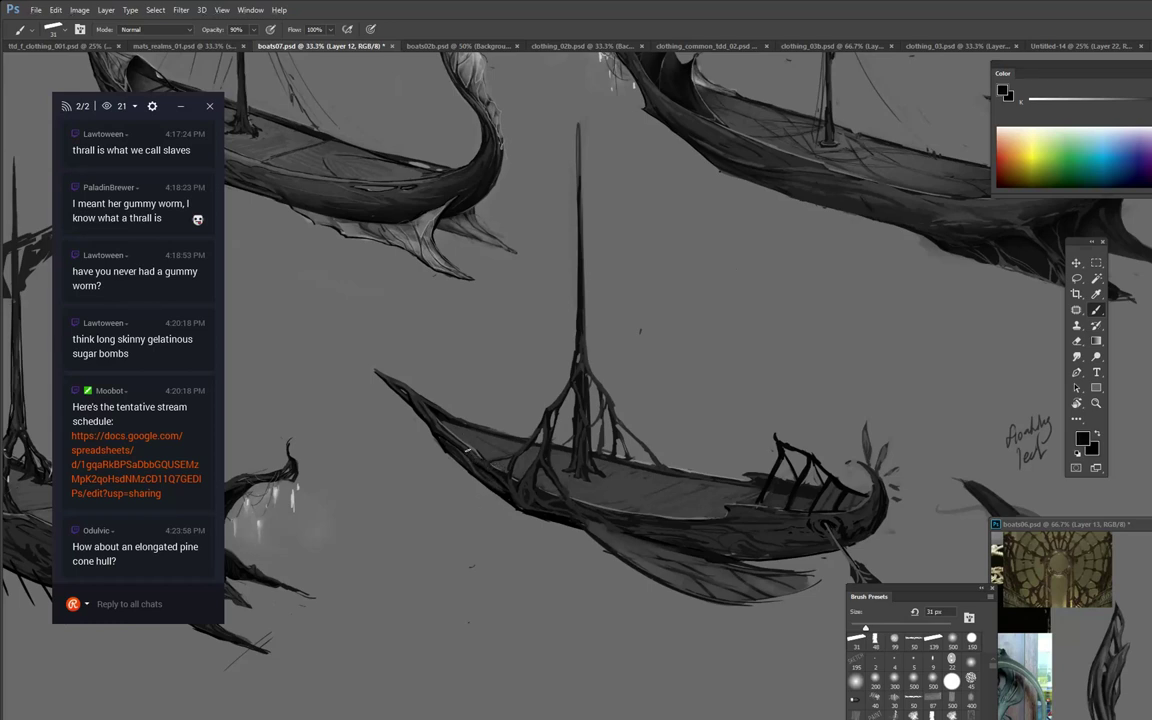
pyautogui.press('x')
pyautogui.press('x')
pyautogui.moveTo(658, 252); pyautogui.dragTo(592, 252)
pyautogui.keyDown('alt'); pyautogui.click(501, 385); pyautogui.keyUp('alt')
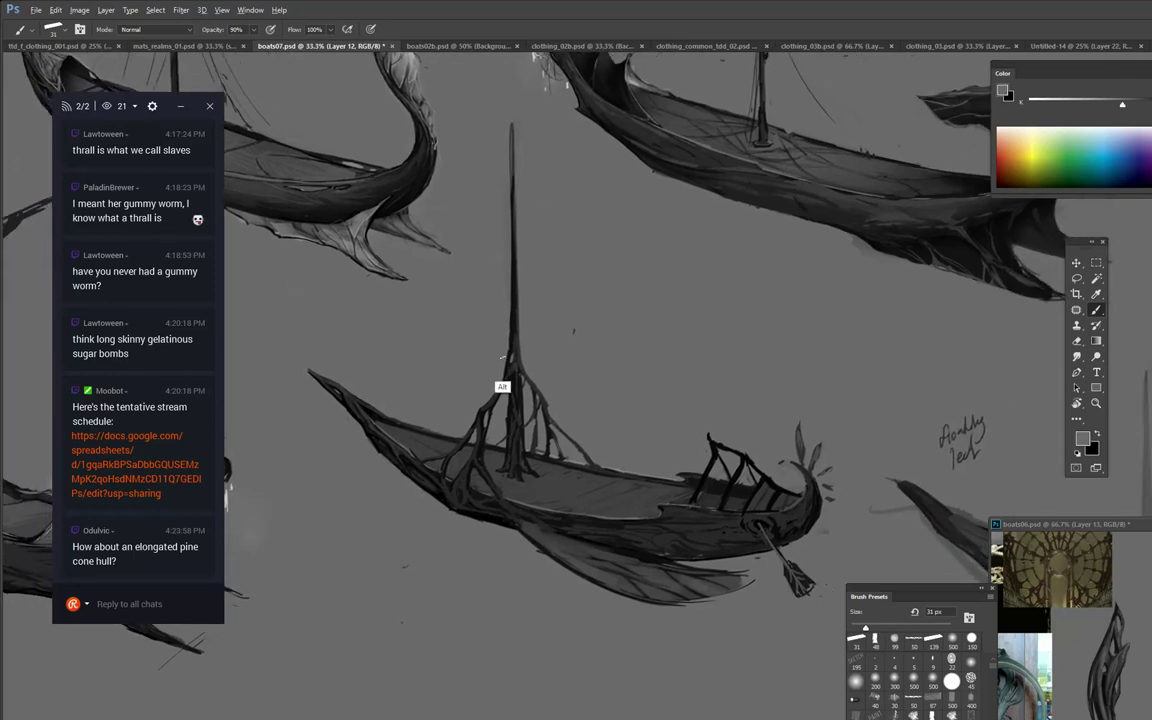
pyautogui.moveTo(510, 350); pyautogui.dragTo(507, 360)
pyautogui.moveTo(510, 316); pyautogui.dragTo(508, 351)
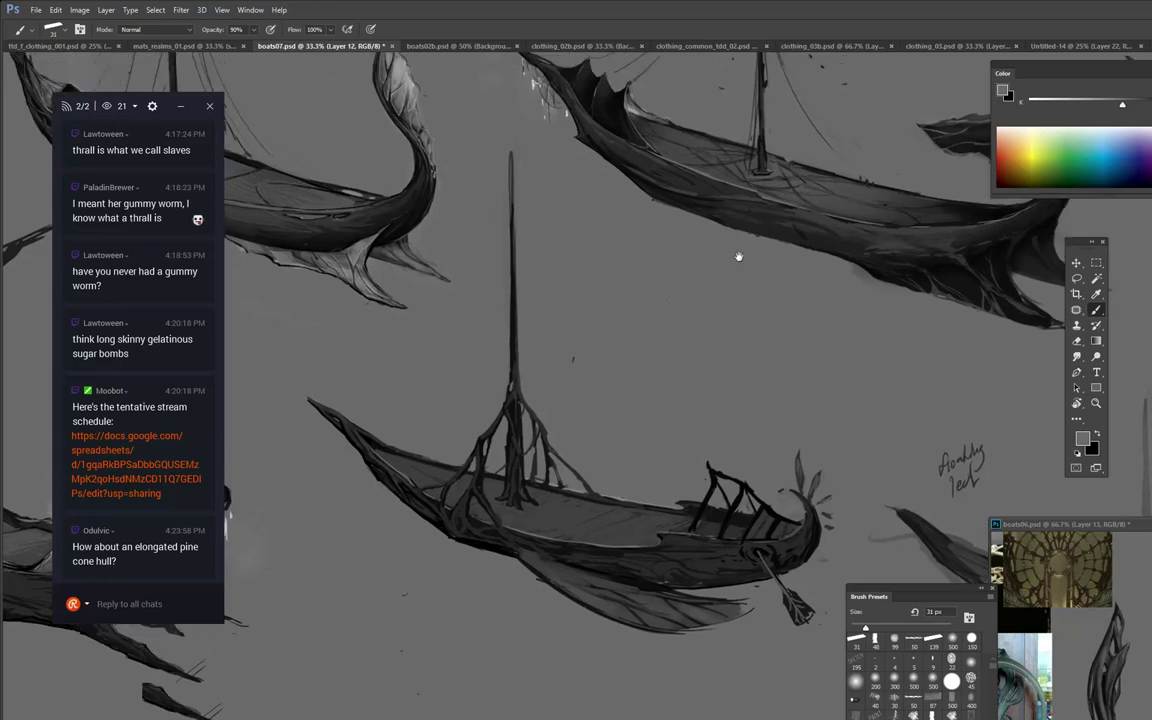
# Touch up the lower hull edge where the side fin joins, using sampled dark greys.
pyautogui.moveTo(717, 309); pyautogui.dragTo(728, 234)
pyautogui.moveTo(755, 280); pyautogui.dragTo(563, 240)
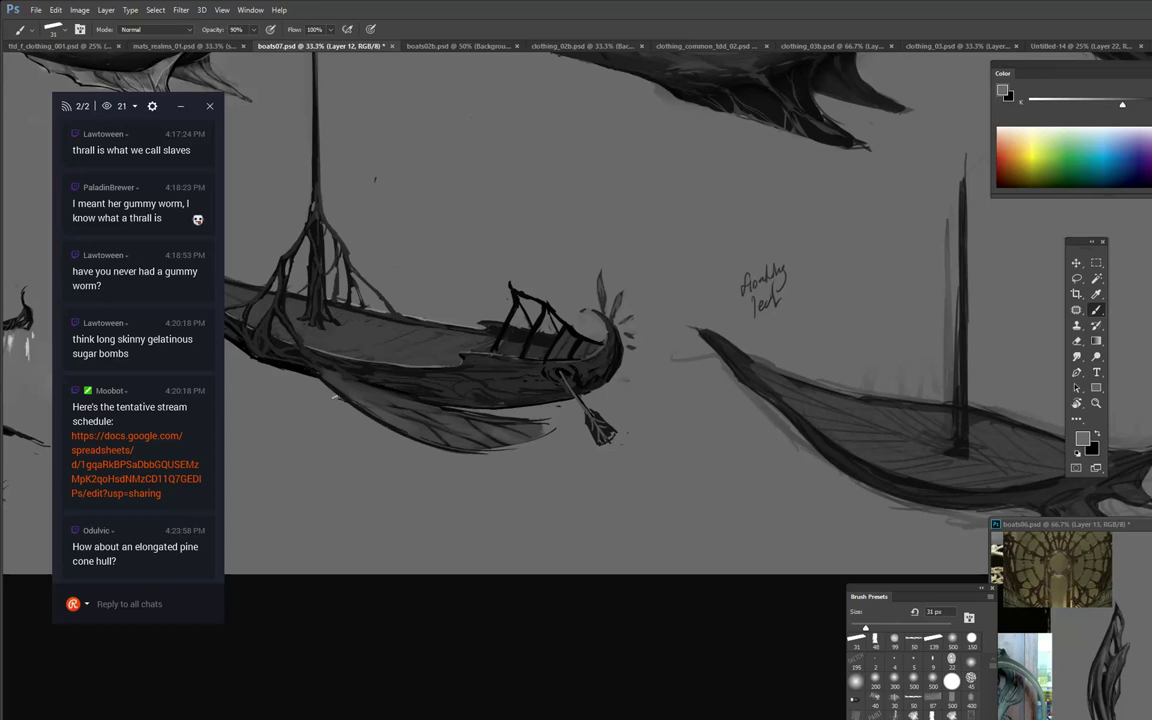
pyautogui.press('x')
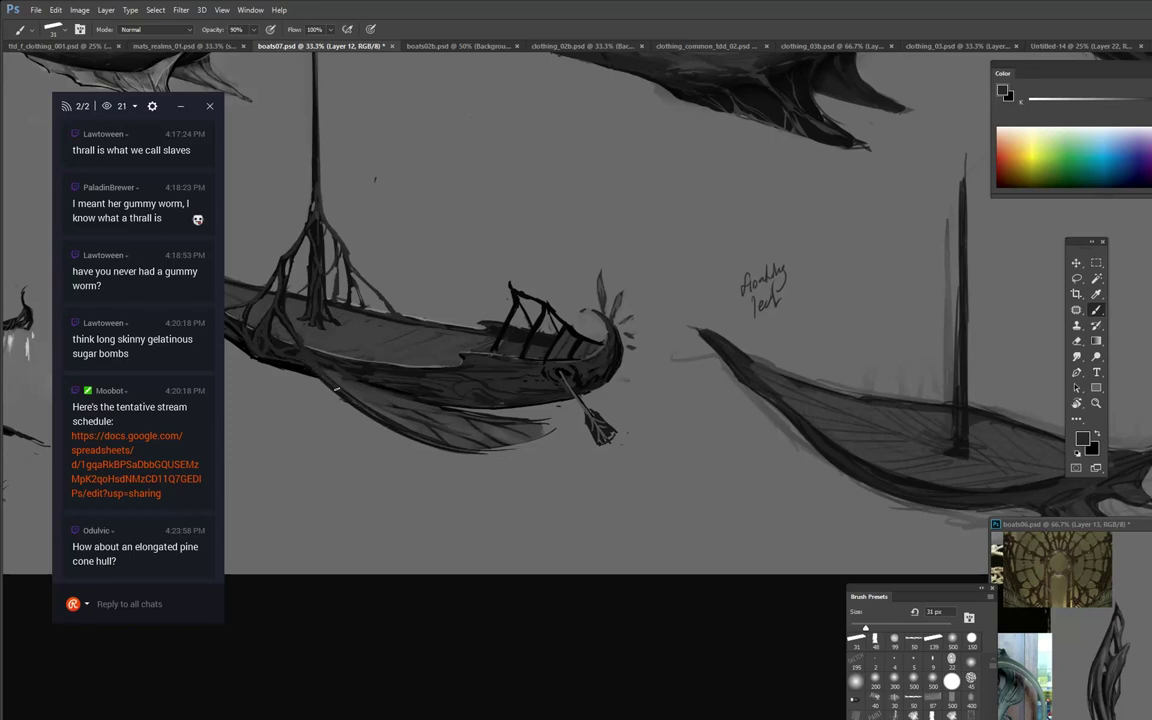
pyautogui.keyDown('alt'); pyautogui.click(303, 365); pyautogui.keyUp('alt')
pyautogui.moveTo(286, 361); pyautogui.dragTo(303, 367)
pyautogui.keyDown('alt'); pyautogui.click(379, 404); pyautogui.keyUp('alt')
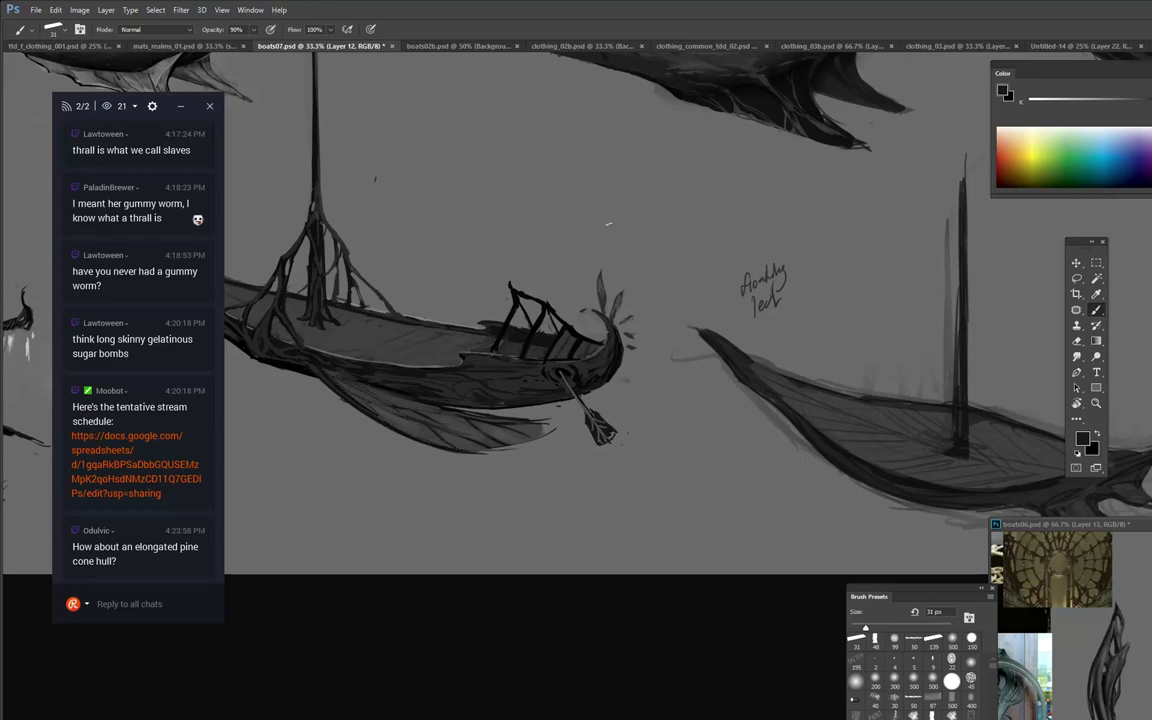
# Repaint the stern railing with lighter grey strokes and clean up the gaps between its posts.
pyautogui.moveTo(638, 267); pyautogui.dragTo(742, 300)
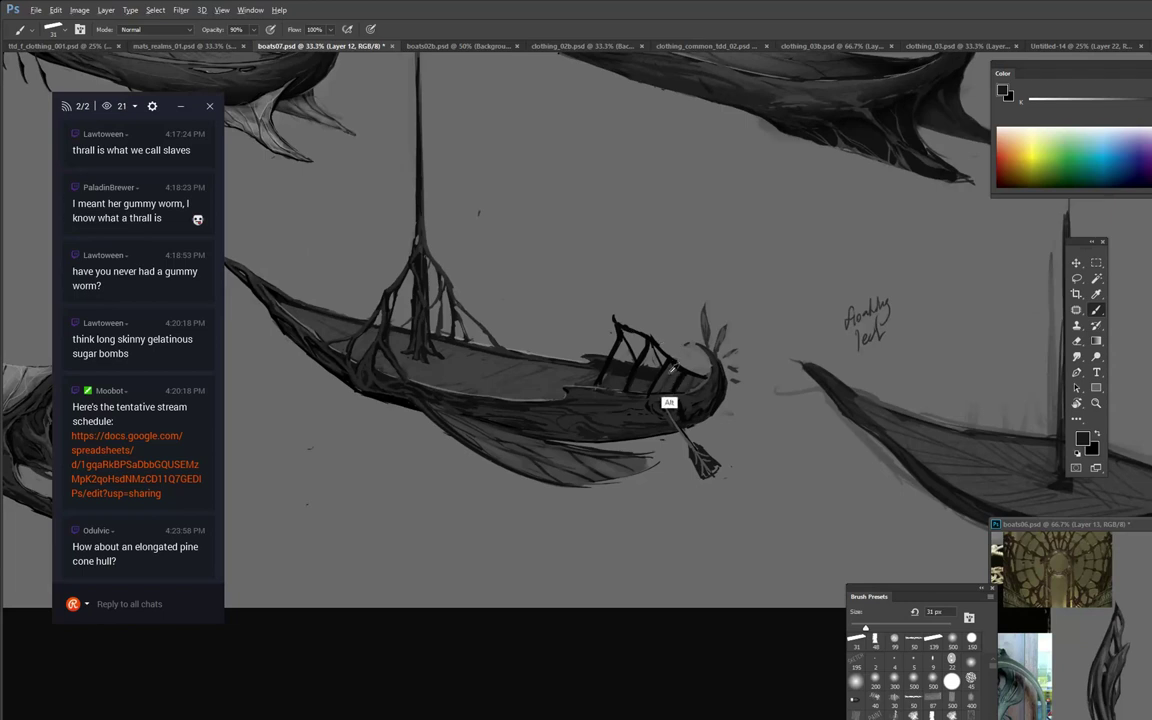
pyautogui.keyDown('alt'); pyautogui.click(669, 402); pyautogui.keyUp('alt')
pyautogui.moveTo(614, 325); pyautogui.dragTo(620, 342)
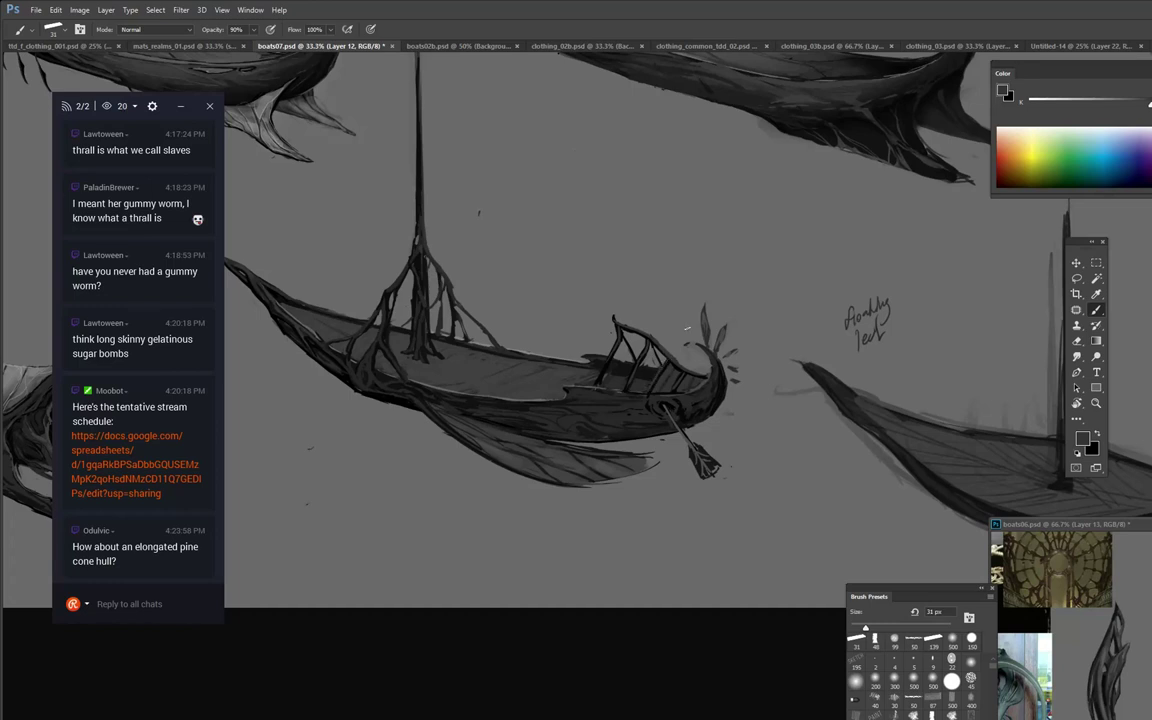
pyautogui.keyDown('alt'); pyautogui.click(608, 362); pyautogui.keyUp('alt')
pyautogui.moveTo(625, 389); pyautogui.dragTo(629, 376)
pyautogui.moveTo(730, 288); pyautogui.dragTo(825, 301)
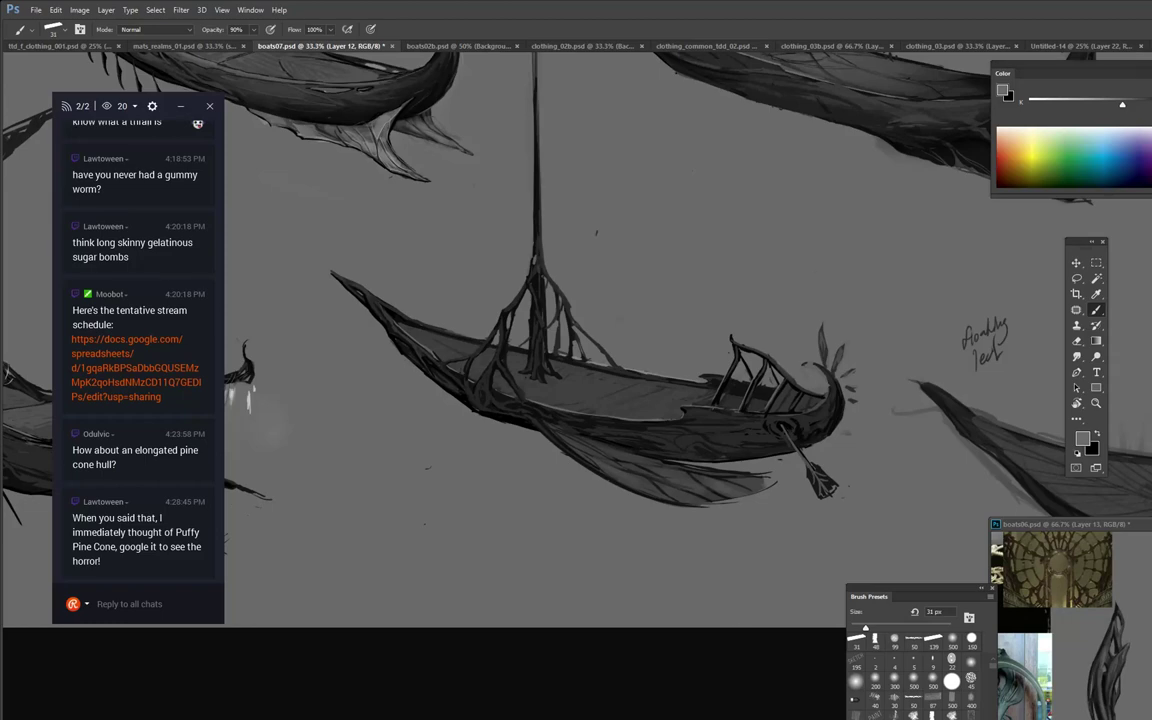
pyautogui.hotkey('alt', 'Tab')
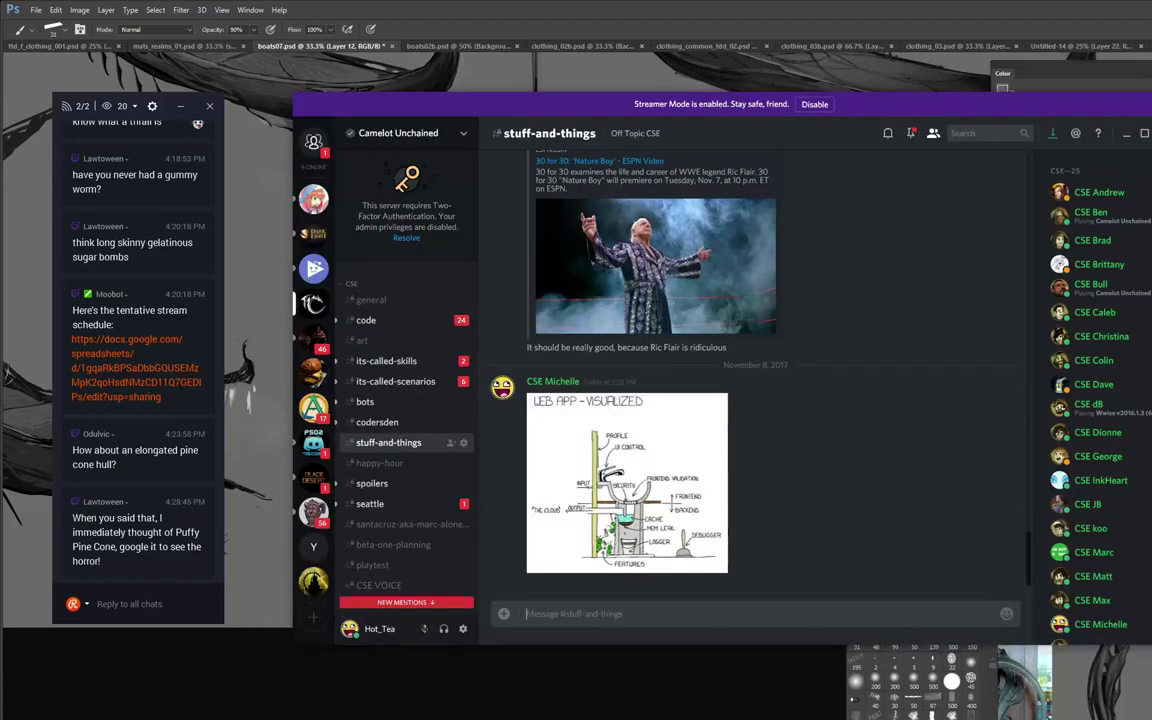
pyautogui.hotkey('alt', 'Tab')
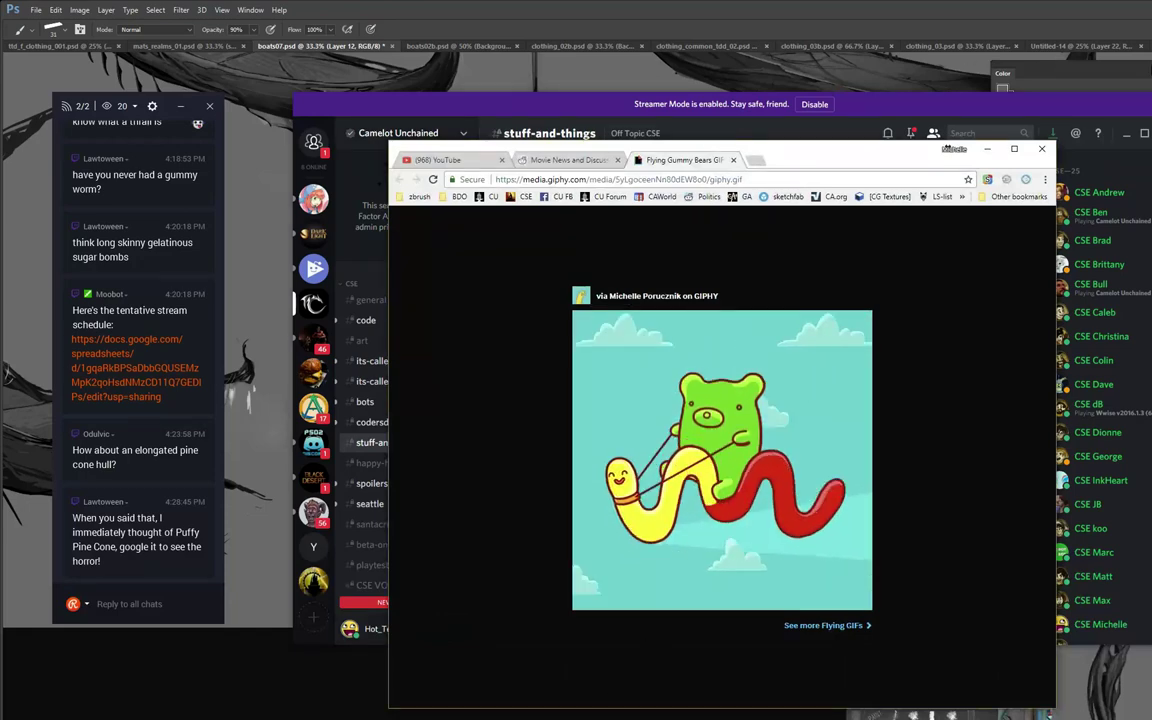
pyautogui.hotkey('alt', 'Tab')
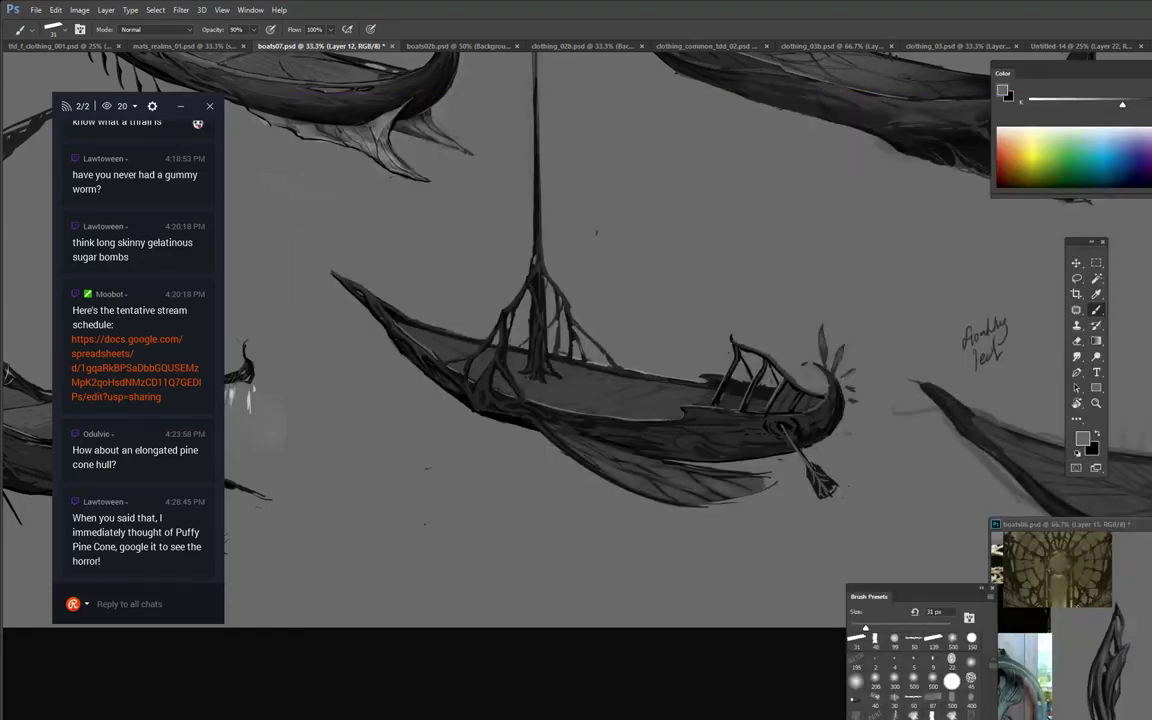
pyautogui.press('super+d')
pyautogui.press('super+d')
# Send the reply "oh lordy" to all stream chats.
pyautogui.click(143, 604)
pyautogui.write('oh lordy')
pyautogui.press('Return')
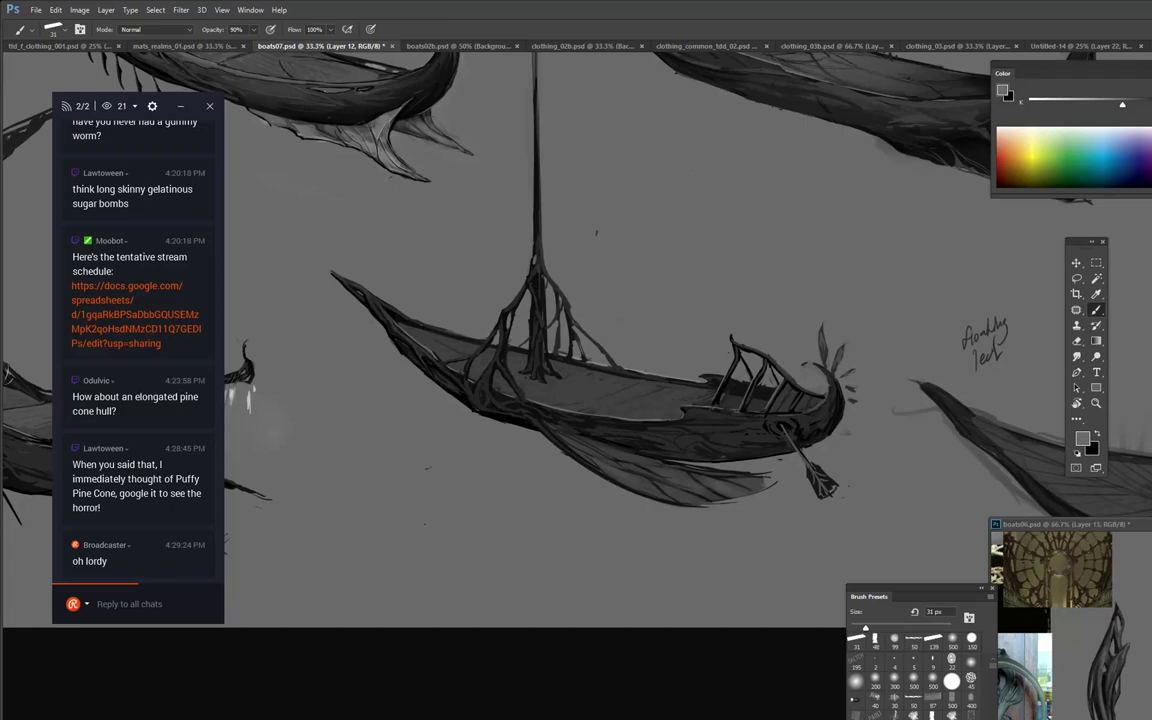
# Send a chat reply saying a colleague who saw it "would wanna get it for the office lol".
pyautogui.click(106, 605)
pyautogui.write('i hav')
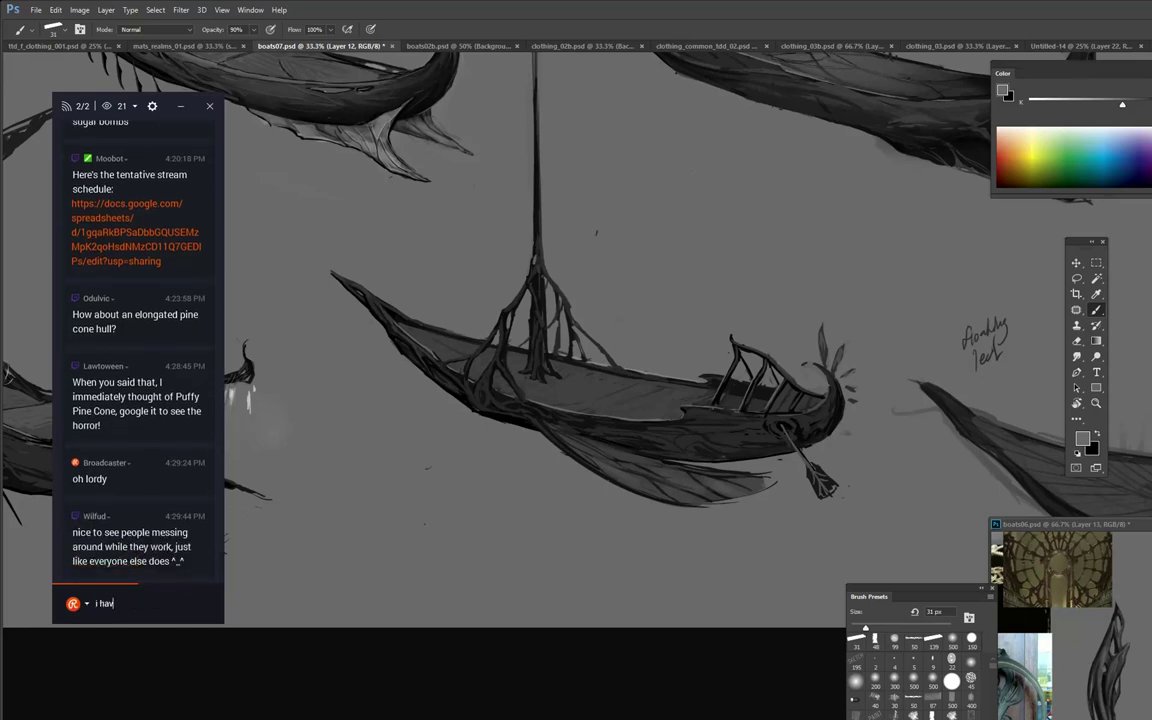
pyautogui.write('e a feeling if jon saw it he')
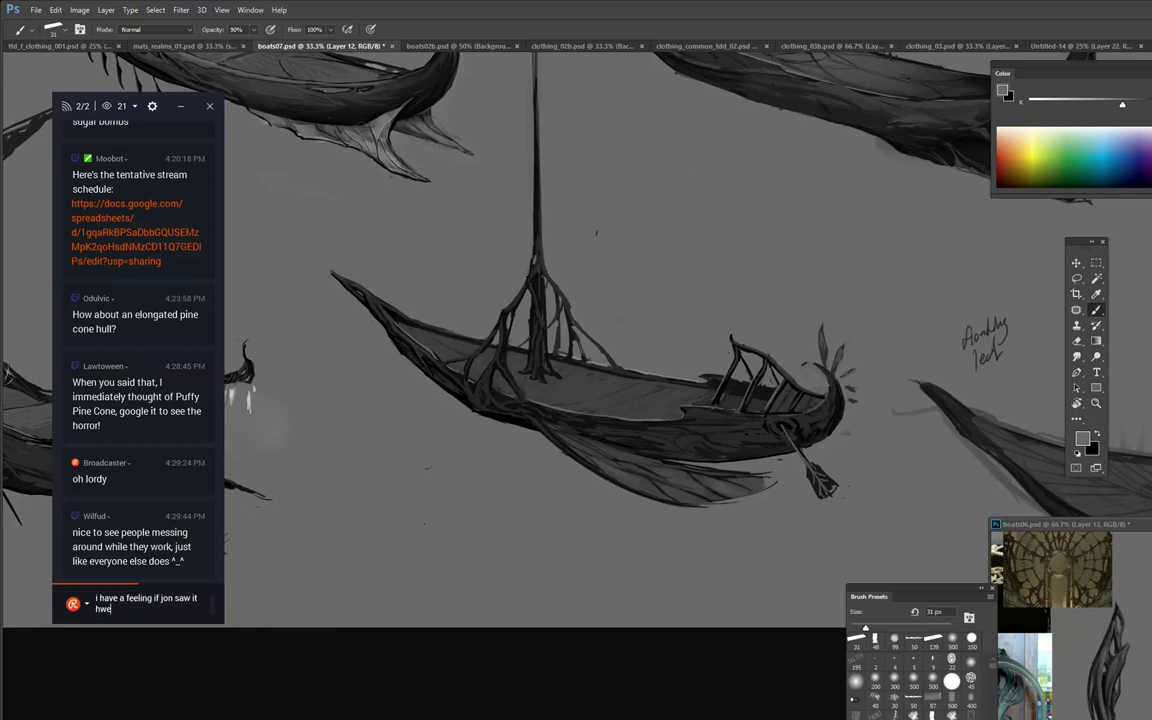
pyautogui.write(' would wanna get it and')
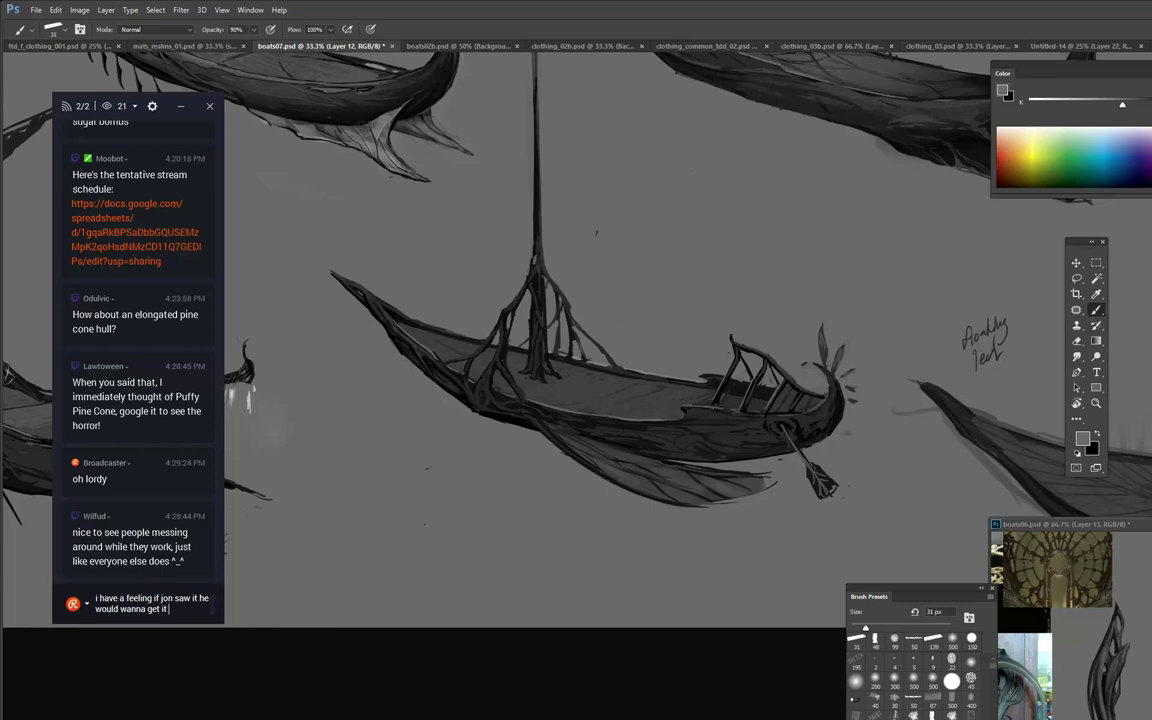
pyautogui.press('BackSpace')
pyautogui.press('BackSpace')
pyautogui.press('BackSpace')
pyautogui.press('BackSpace')
pyautogui.write('for the office lol')
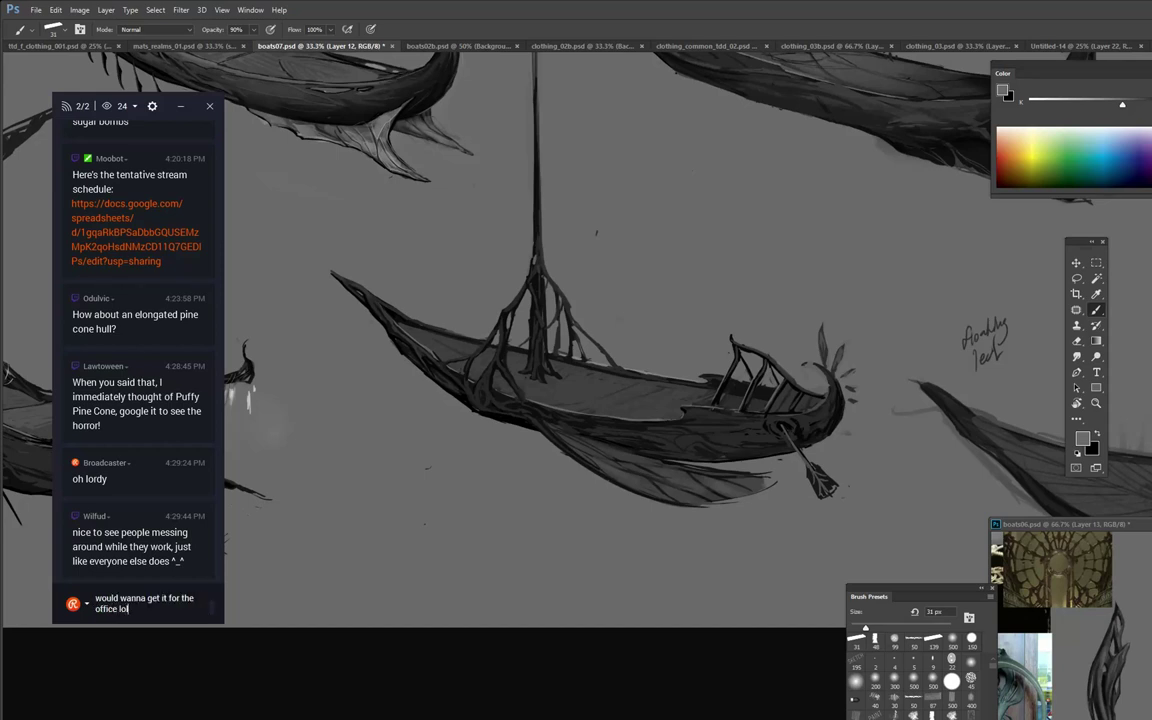
pyautogui.press('Return')
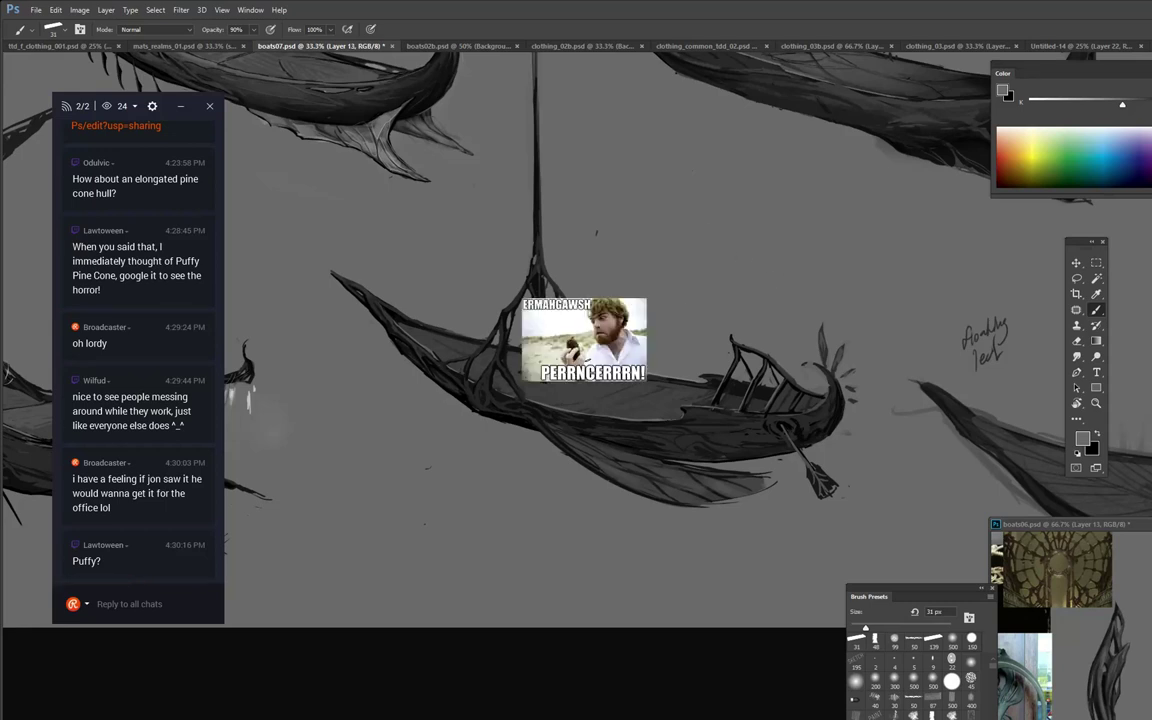
# Move the pasted pine cone meme above the boat's deck and enlarge it to about 183%.
pyautogui.press('v')
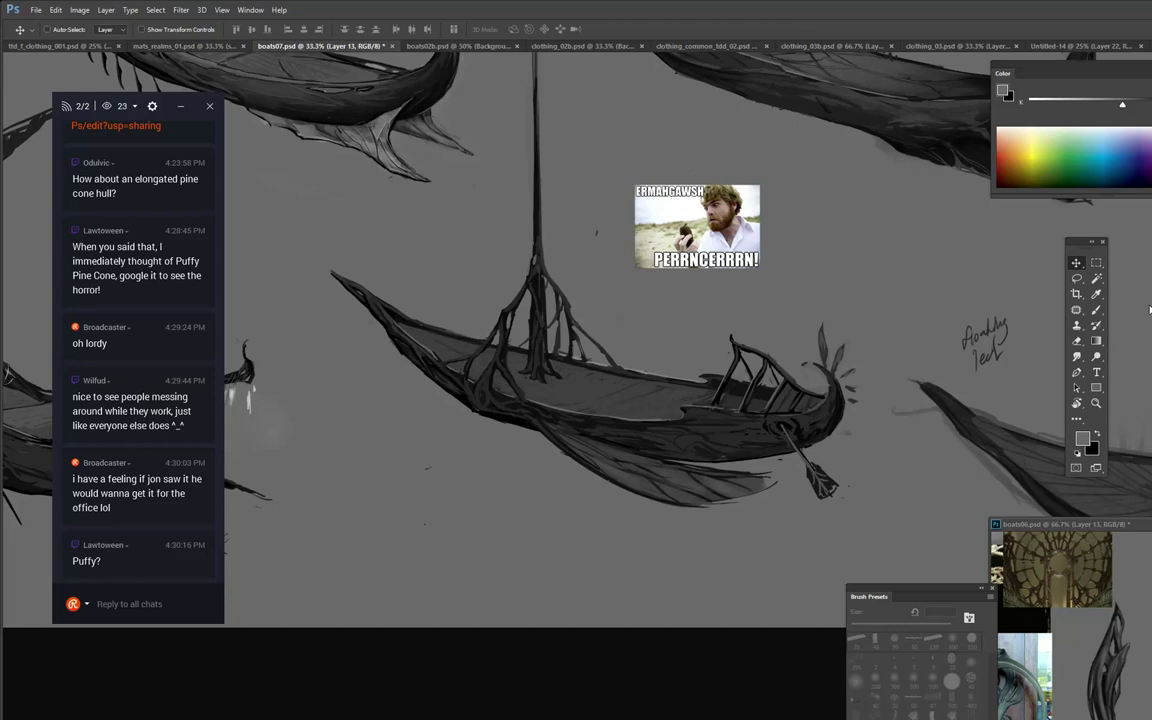
pyautogui.hotkey('ctrl', 't')
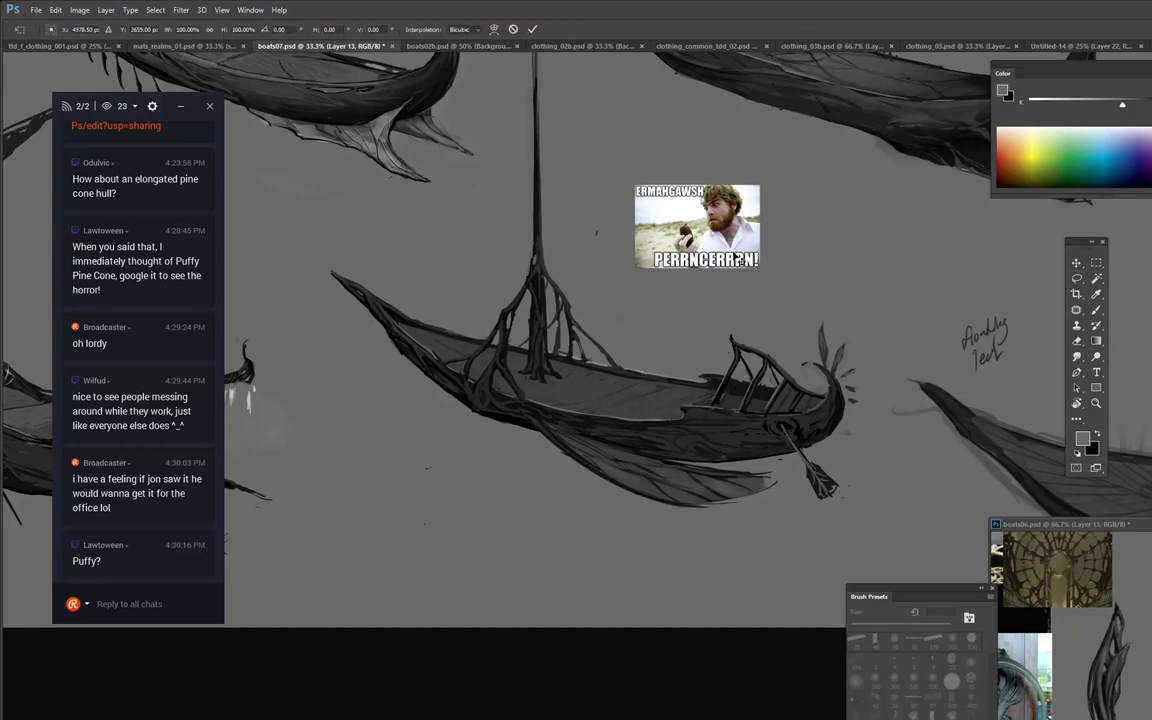
pyautogui.moveTo(760, 268); pyautogui.dragTo(858, 333)
pyautogui.moveTo(794, 281); pyautogui.dragTo(754, 246)
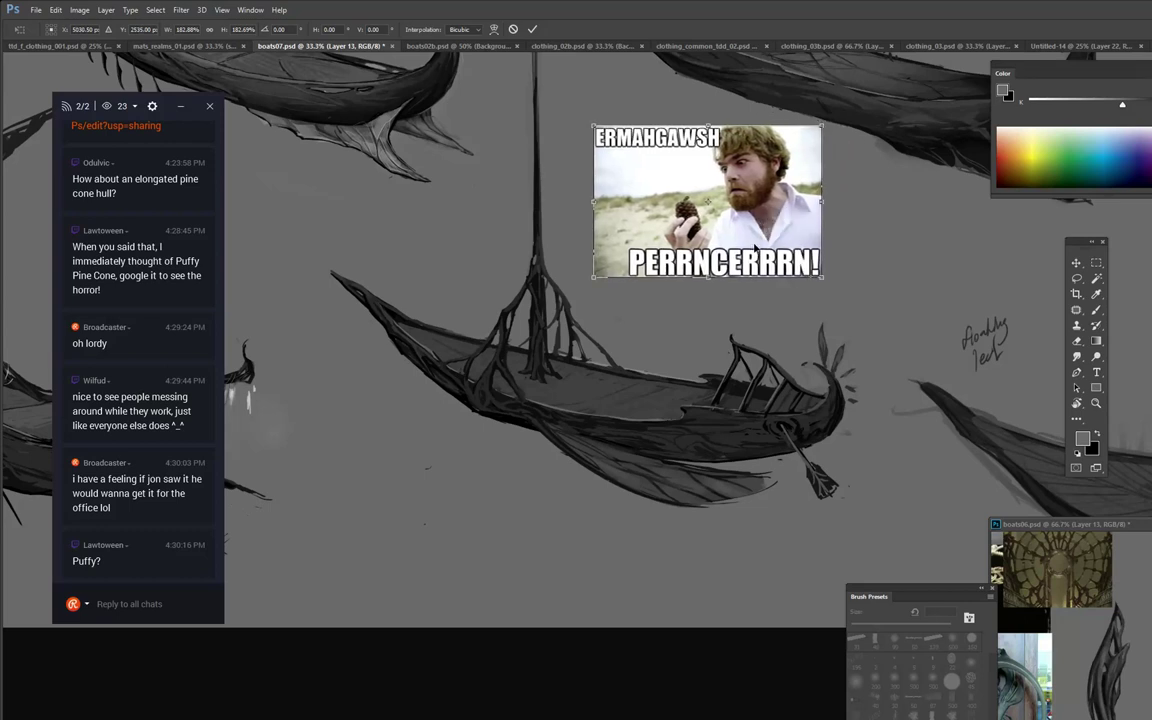
pyautogui.press('Return')
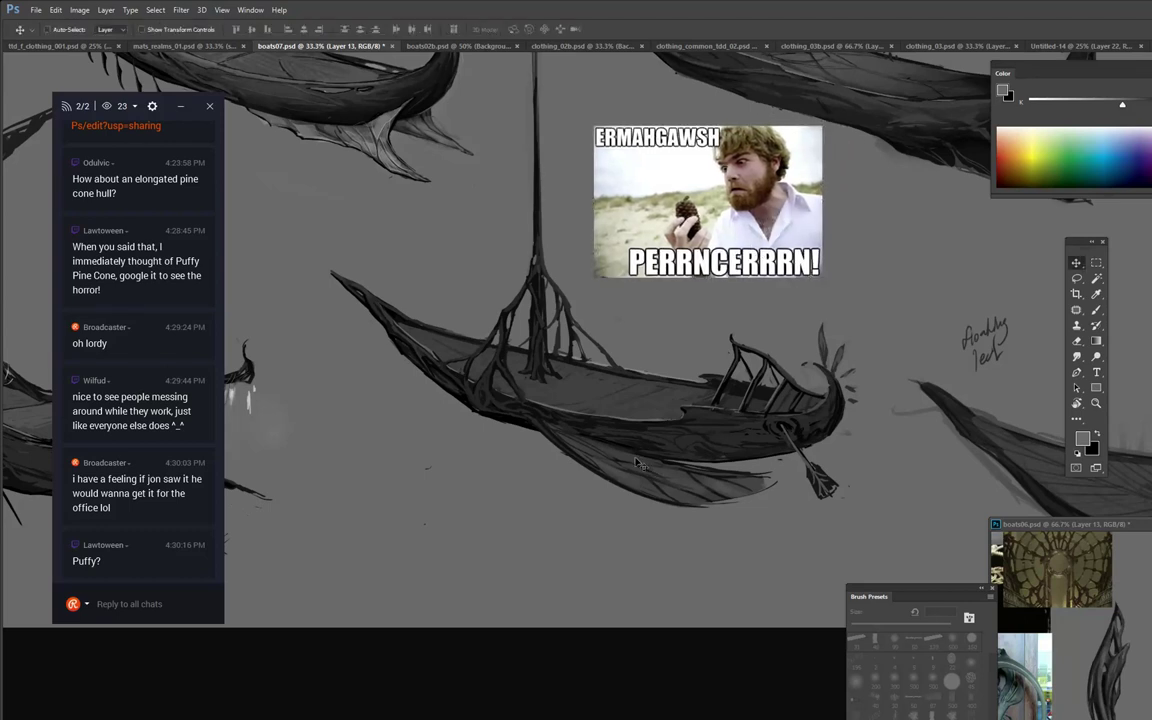
# Darken the mast trunk between its root supports on the boat layer and add pine cone-like scale marks.
pyautogui.press('b')
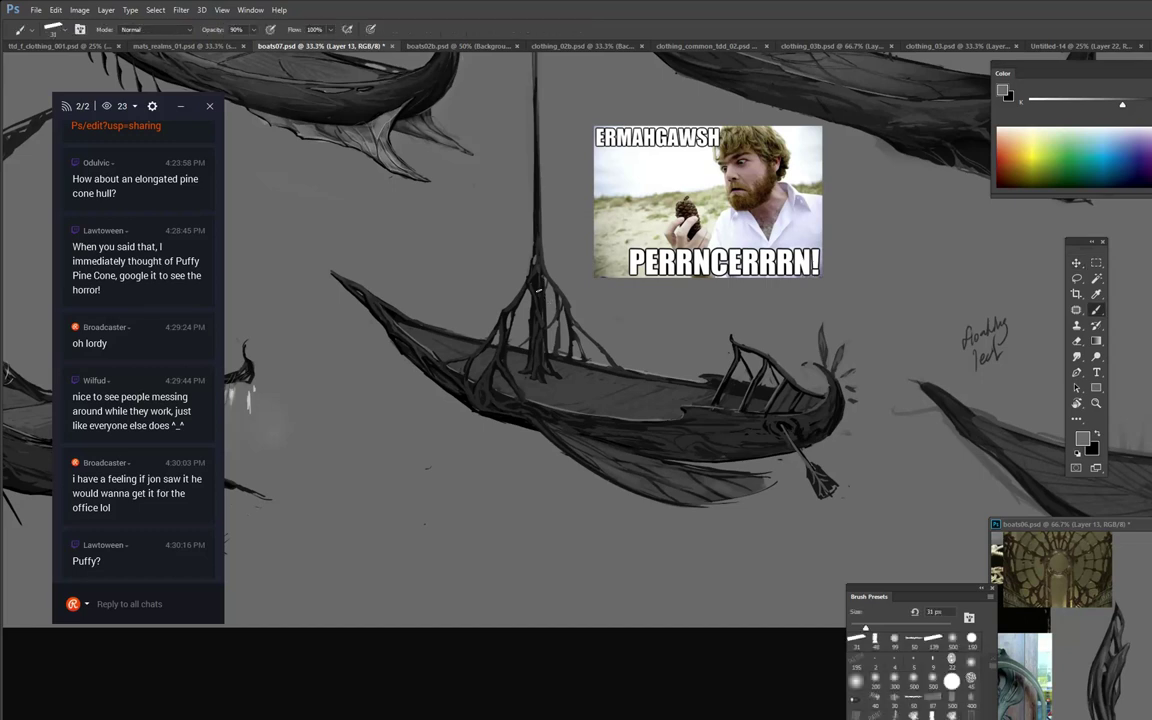
pyautogui.keyDown('alt'); pyautogui.click(535, 317); pyautogui.keyUp('alt')
pyautogui.moveTo(536, 284); pyautogui.dragTo(534, 352)
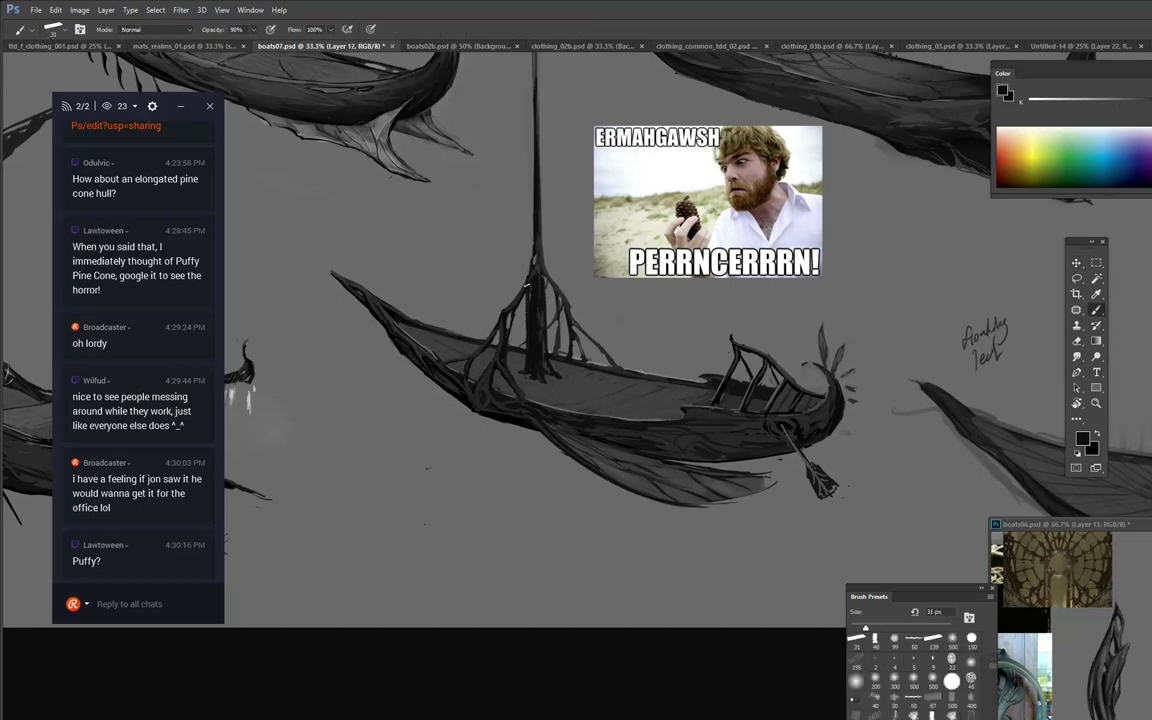
pyautogui.moveTo(536, 292)
pyautogui.mouseDown()
pyautogui.moveTo(526, 365)
pyautogui.moveTo(536, 380)
pyautogui.moveTo(544, 345)
pyautogui.moveTo(550, 371)
pyautogui.moveTo(538, 296)
pyautogui.mouseUp()
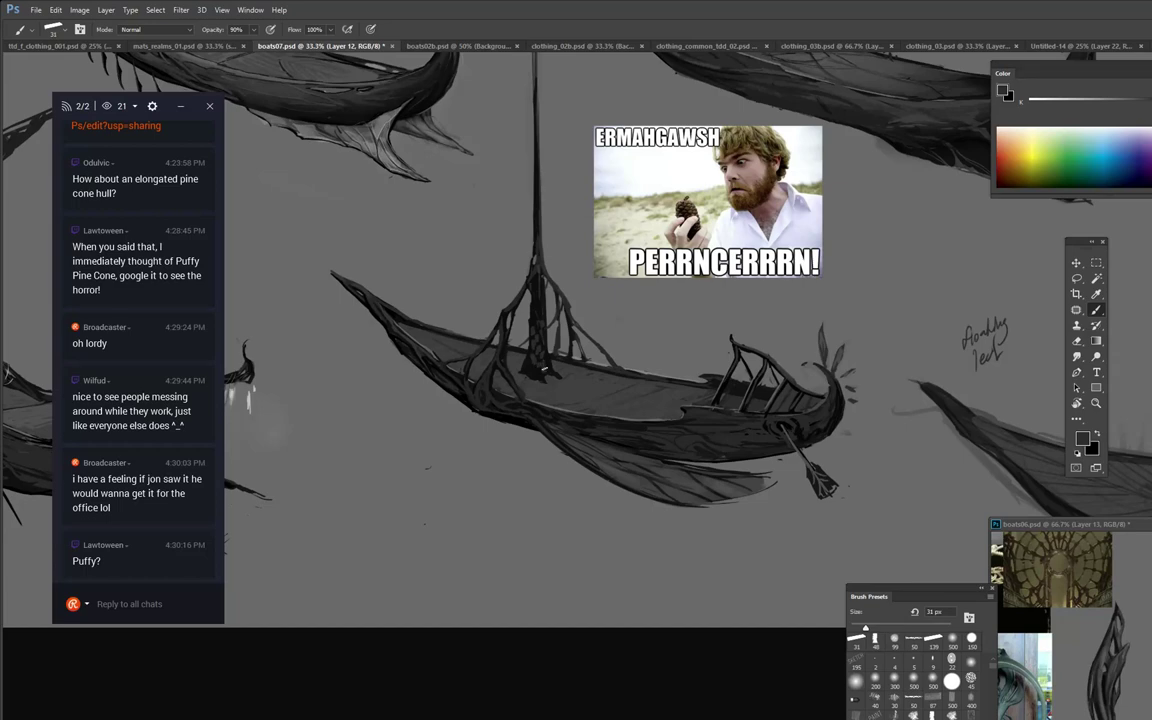
# Paint overlapping pine cone scales on the inner wall of the stern behind the railing, using sampled greys.
pyautogui.moveTo(759, 287); pyautogui.dragTo(725, 208)
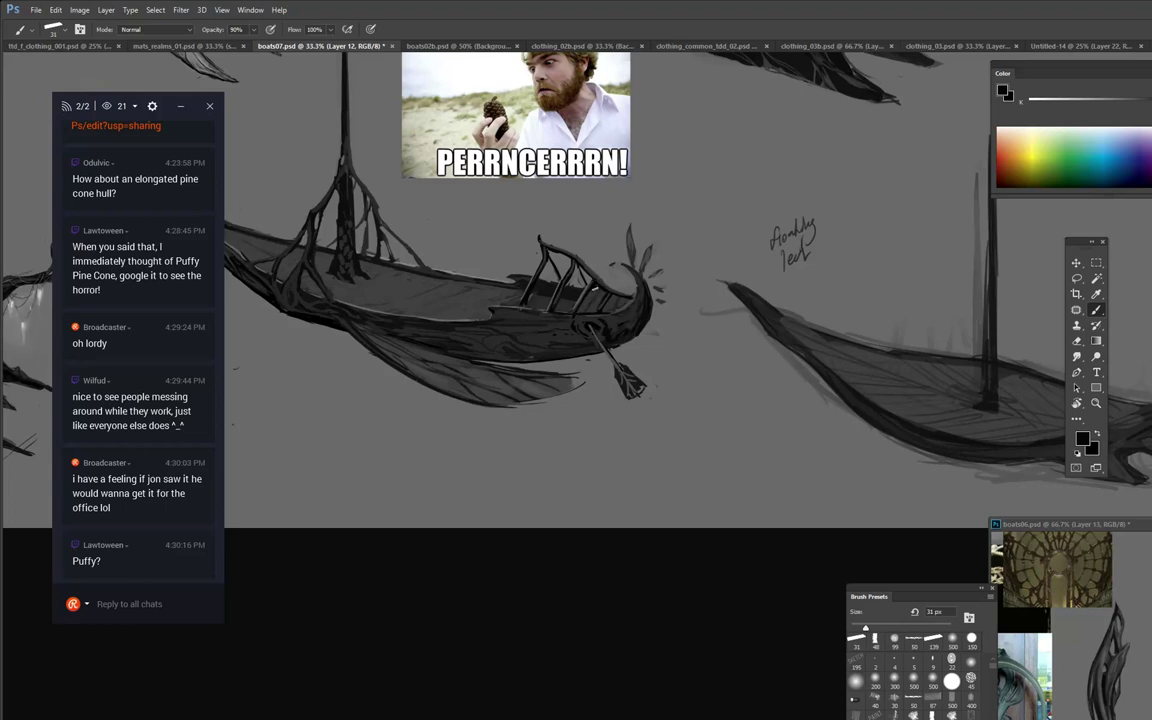
pyautogui.keyDown('alt'); pyautogui.click(594, 303); pyautogui.keyUp('alt')
pyautogui.keyDown('alt'); pyautogui.click(600, 324); pyautogui.keyUp('alt')
pyautogui.keyDown('alt'); pyautogui.click(609, 298); pyautogui.keyUp('alt')
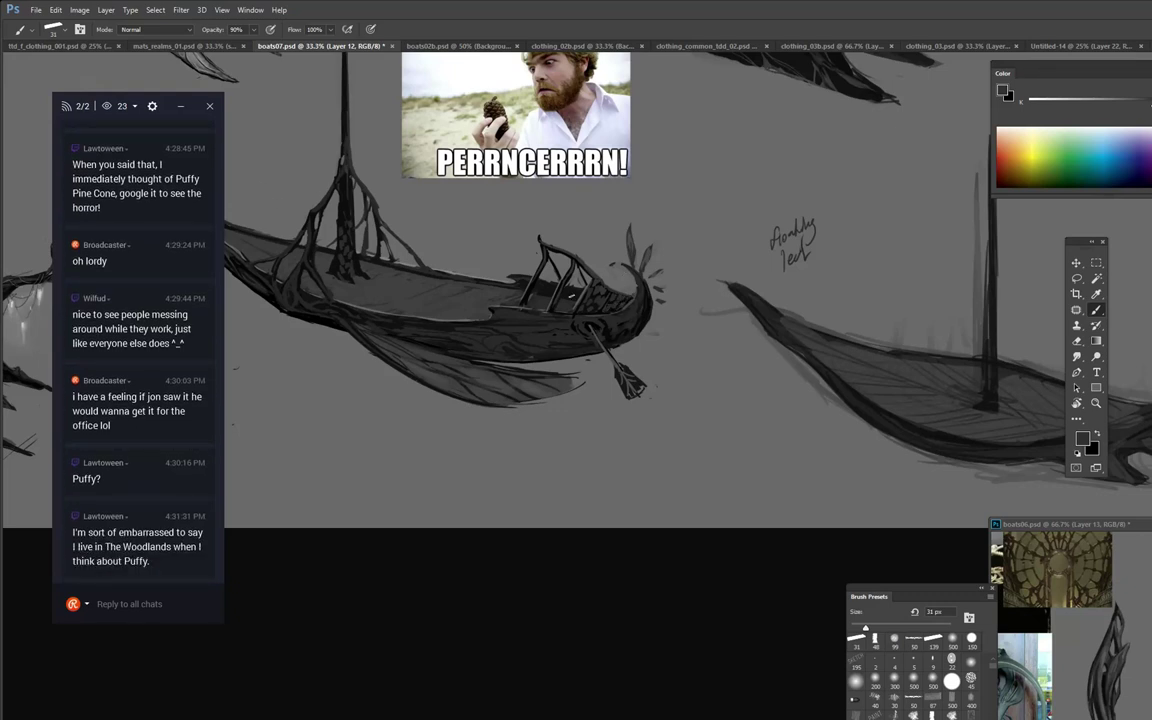
# Sketch a thin curved line in the empty space between the meme image and the stern railing.
pyautogui.moveTo(553, 193); pyautogui.dragTo(579, 255)
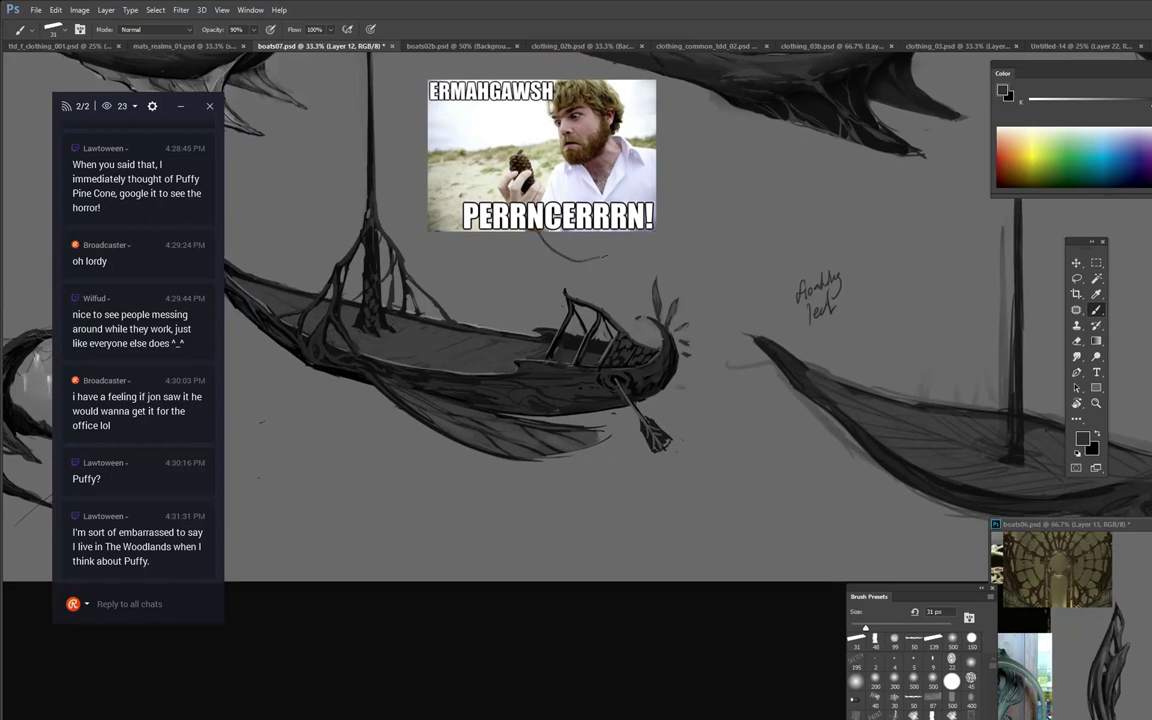
pyautogui.moveTo(555, 306); pyautogui.dragTo(578, 365)
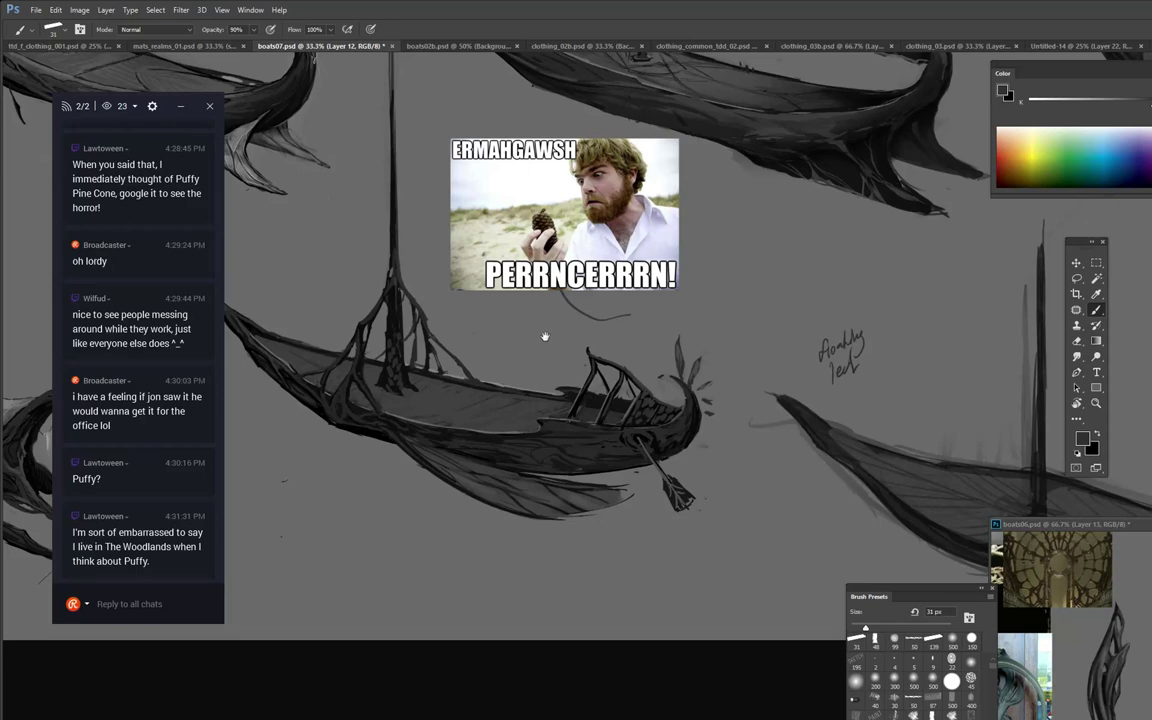
pyautogui.moveTo(545, 333); pyautogui.dragTo(576, 267)
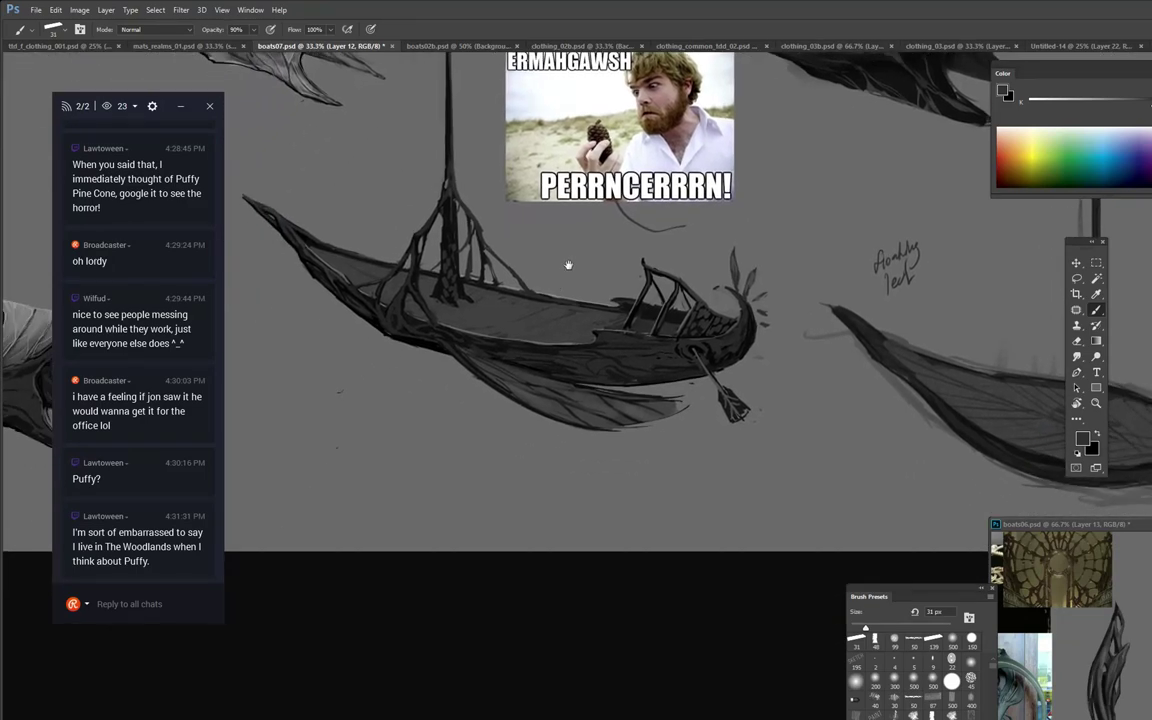
pyautogui.moveTo(571, 265); pyautogui.dragTo(580, 352)
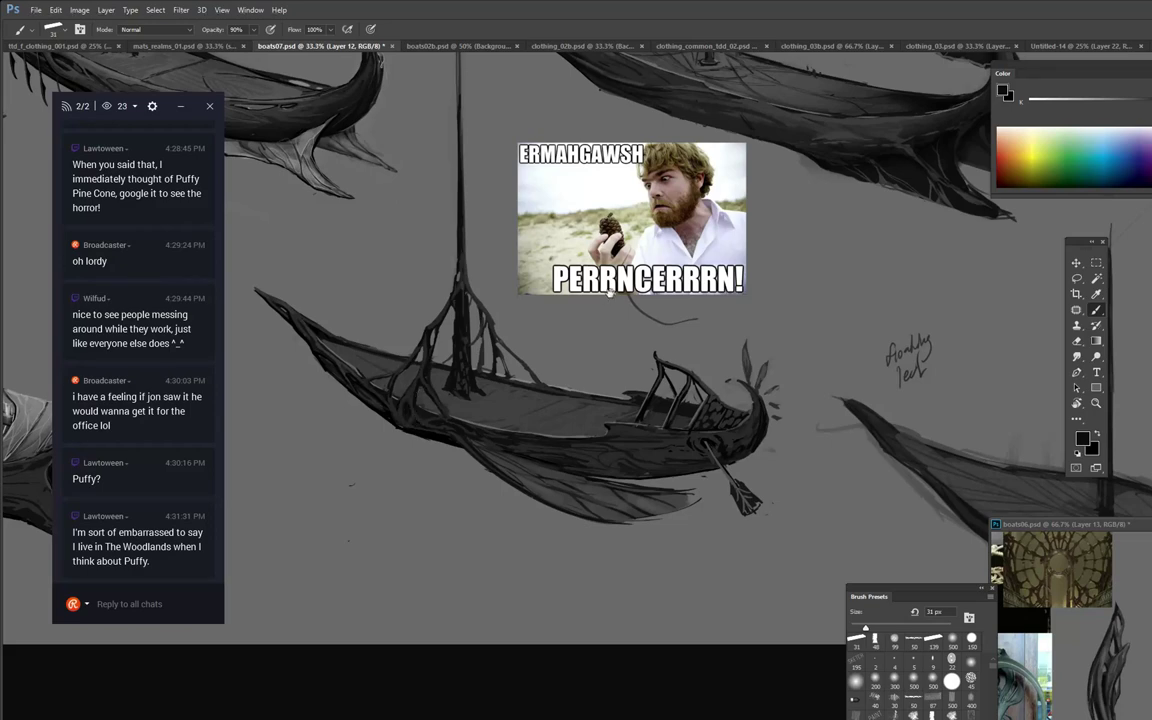
pyautogui.moveTo(549, 264); pyautogui.dragTo(597, 301)
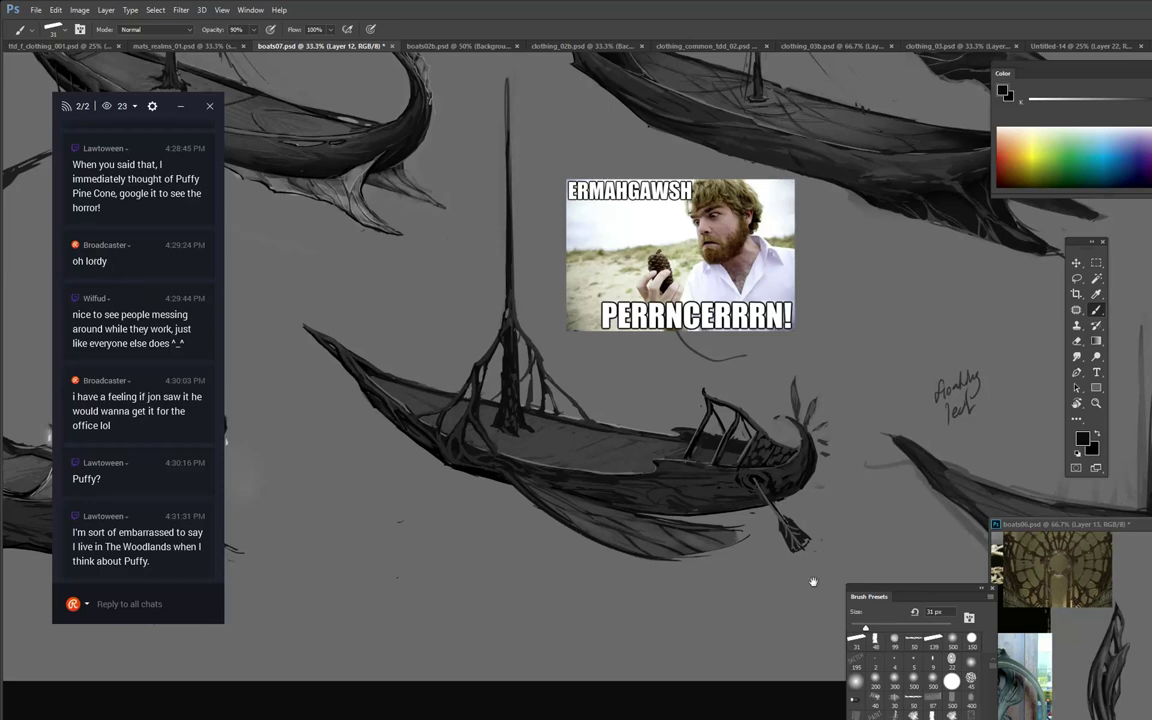
pyautogui.moveTo(723, 584)
pyautogui.mouseDown()
pyautogui.moveTo(692, 571)
pyautogui.moveTo(734, 568)
pyautogui.mouseUp()
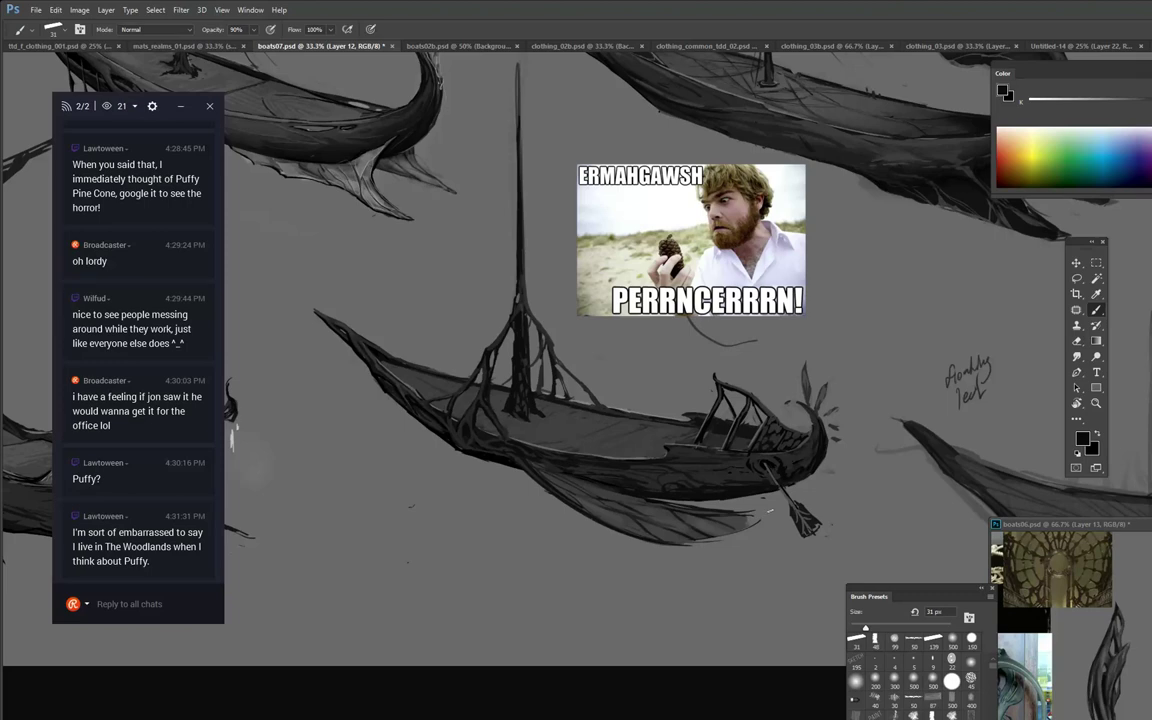
# Look over the other boat sketches on the canvas, ending at the floating leaf boat.
pyautogui.moveTo(750, 492); pyautogui.dragTo(396, 588)
pyautogui.moveTo(833, 555); pyautogui.dragTo(650, 613)
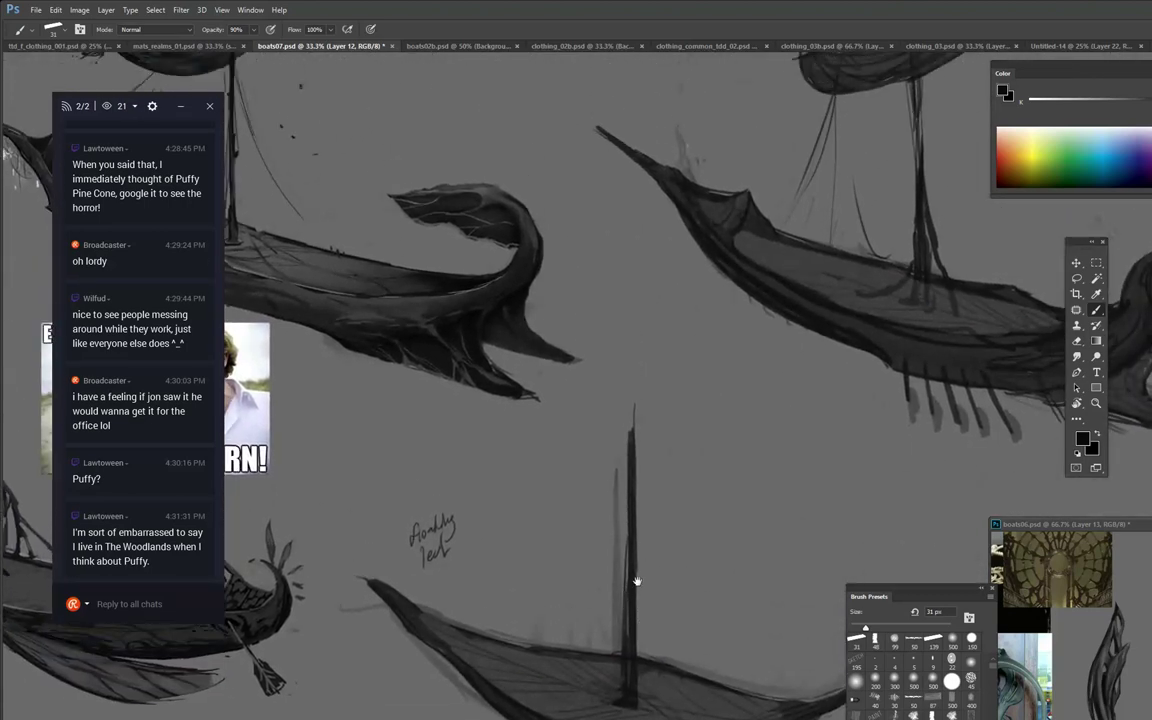
pyautogui.moveTo(666, 558); pyautogui.dragTo(707, 537)
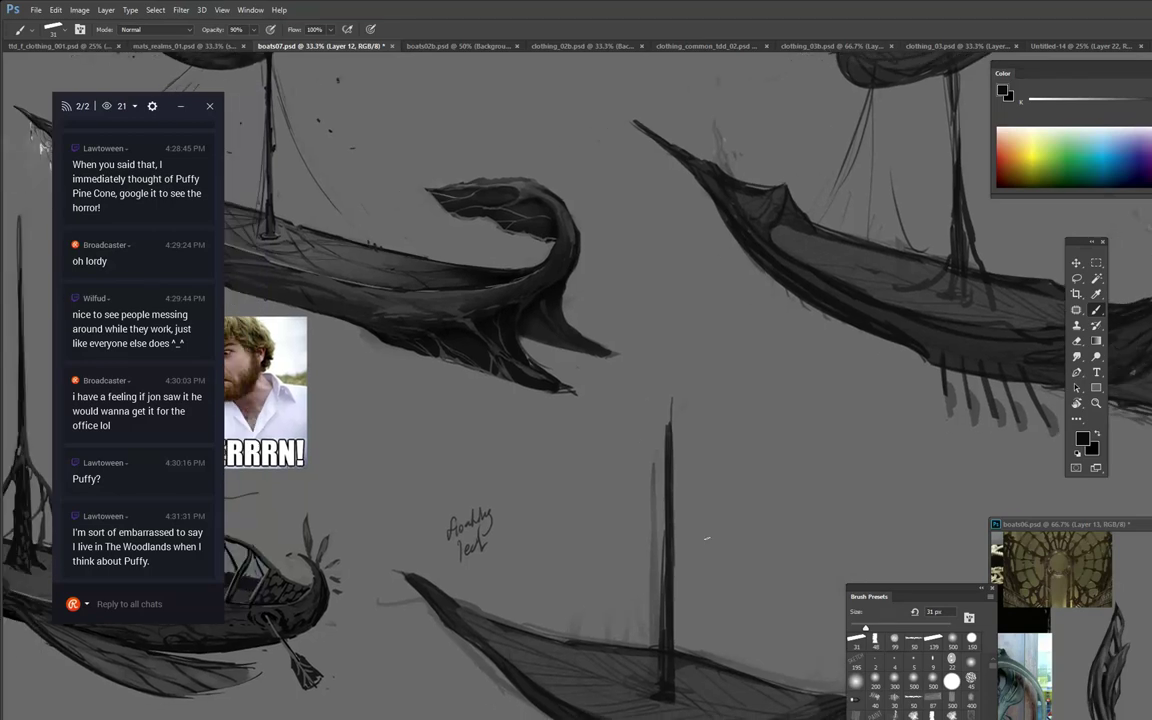
pyautogui.keyDown('alt'); pyautogui.click(304, 261); pyautogui.keyUp('alt')
pyautogui.moveTo(324, 173); pyautogui.dragTo(562, 222)
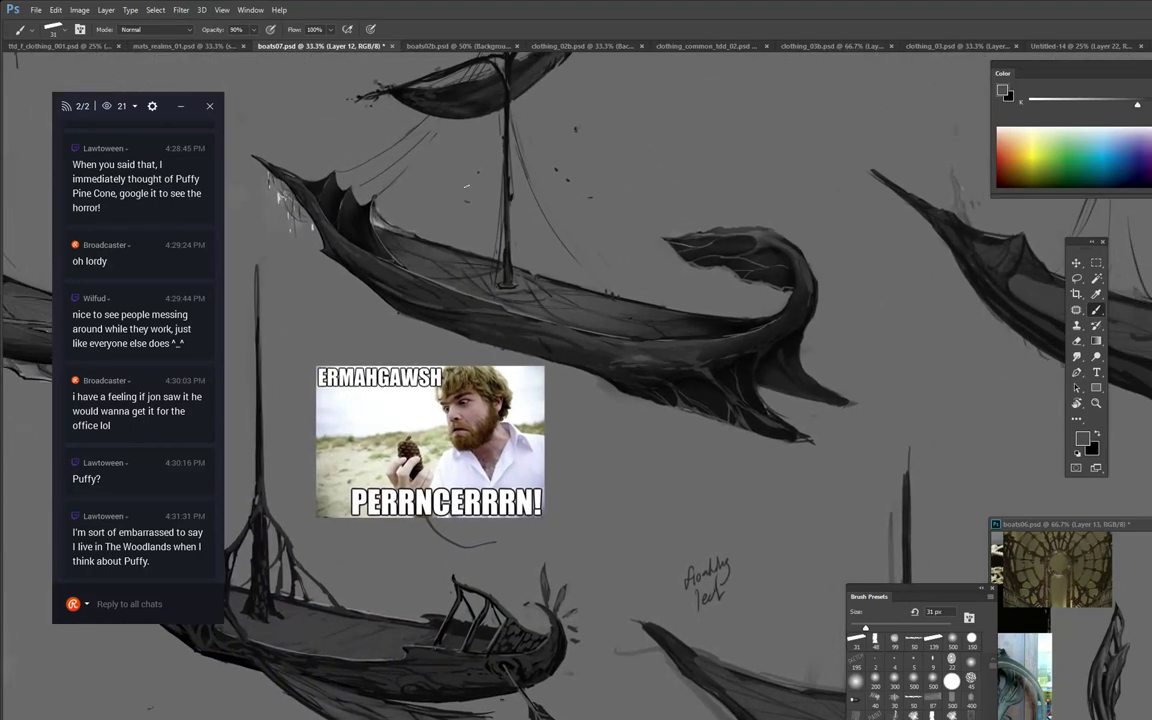
pyautogui.keyDown('alt'); pyautogui.click(638, 381); pyautogui.keyUp('alt')
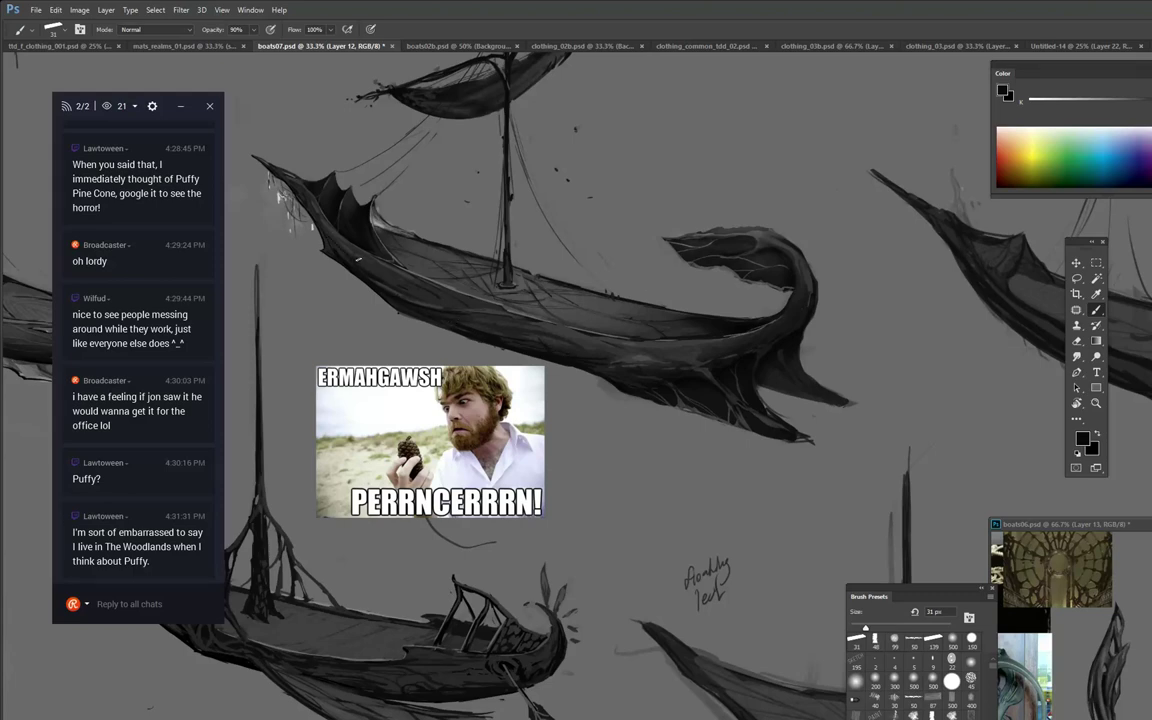
pyautogui.moveTo(854, 352)
pyautogui.mouseDown()
pyautogui.moveTo(653, 370)
pyautogui.moveTo(374, 361)
pyautogui.mouseUp()
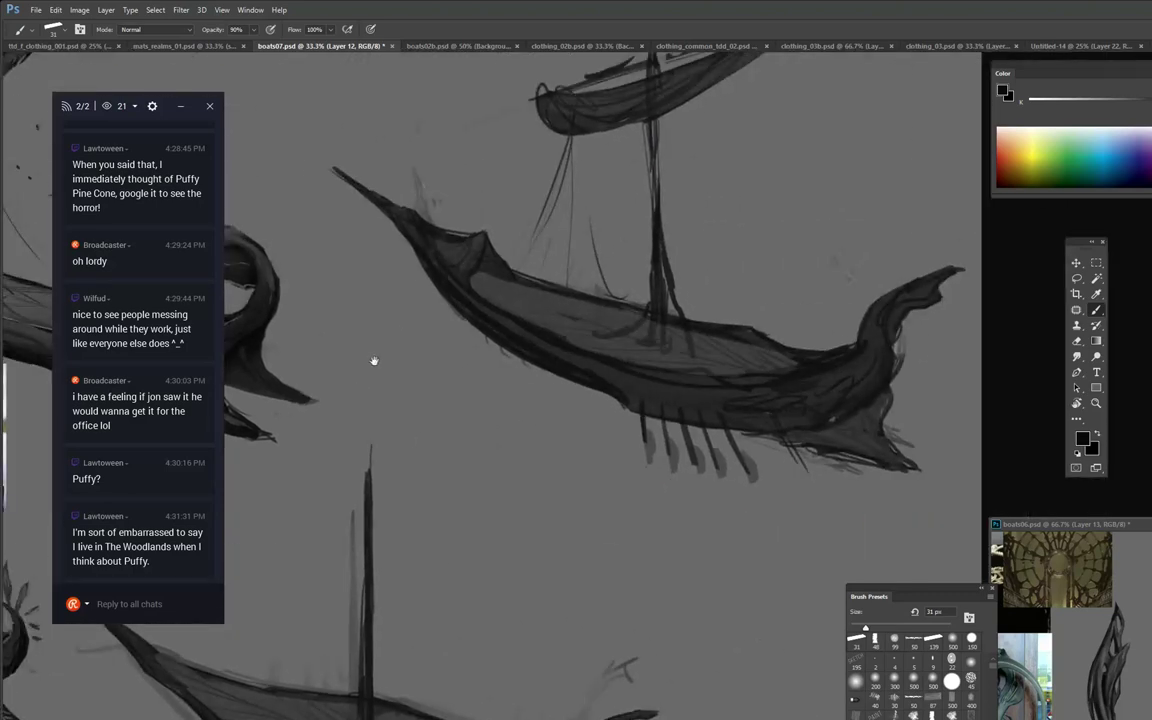
pyautogui.moveTo(836, 265); pyautogui.dragTo(734, 155)
pyautogui.moveTo(710, 332); pyautogui.dragTo(908, 98)
pyautogui.moveTo(734, 224); pyautogui.dragTo(787, 295)
pyautogui.moveTo(411, 391)
pyautogui.mouseDown()
pyautogui.moveTo(325, 303)
pyautogui.moveTo(313, 263)
pyautogui.mouseUp()
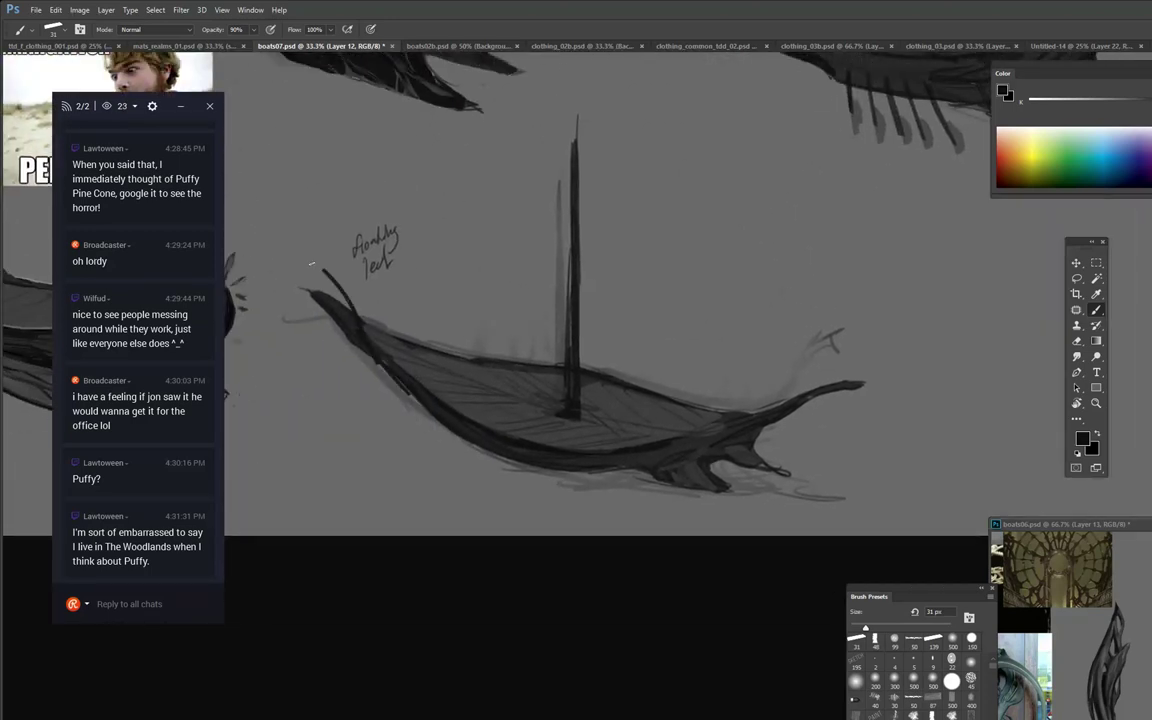
pyautogui.moveTo(664, 215); pyautogui.dragTo(836, 278)
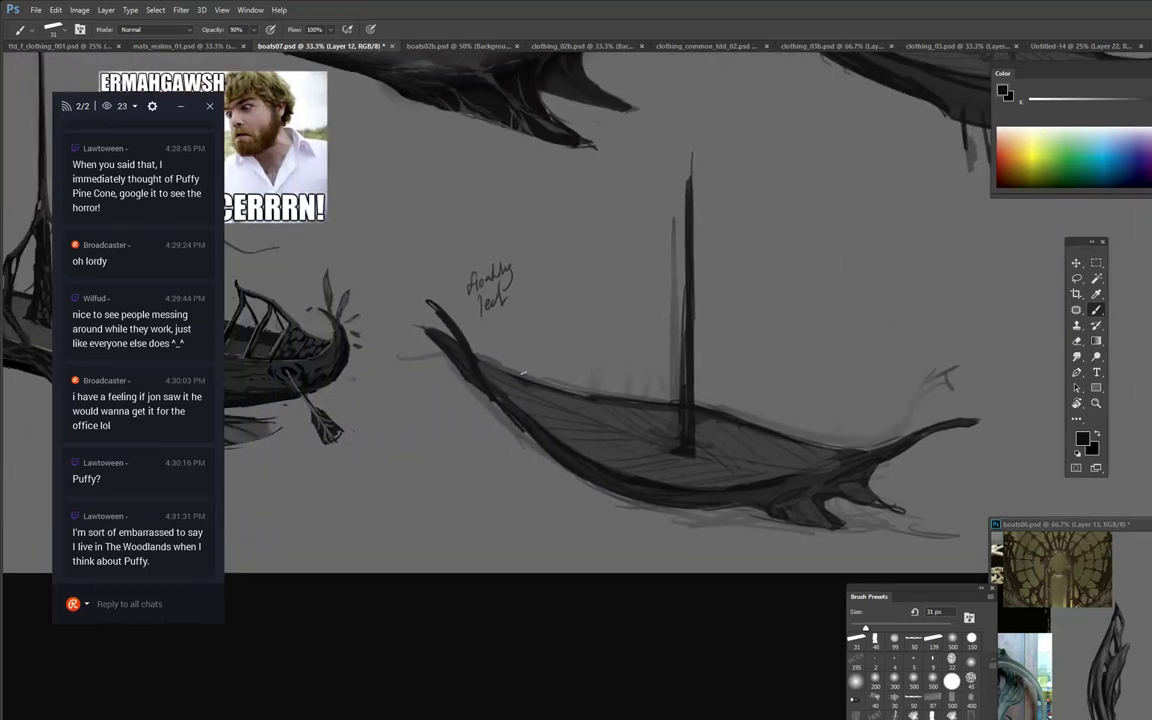
pyautogui.click(634, 405)
# Set the brush to 152 px and repaint the leaf boat's bow edges with sampled greys, covering the loose sketch lines.
pyautogui.click(614, 328)
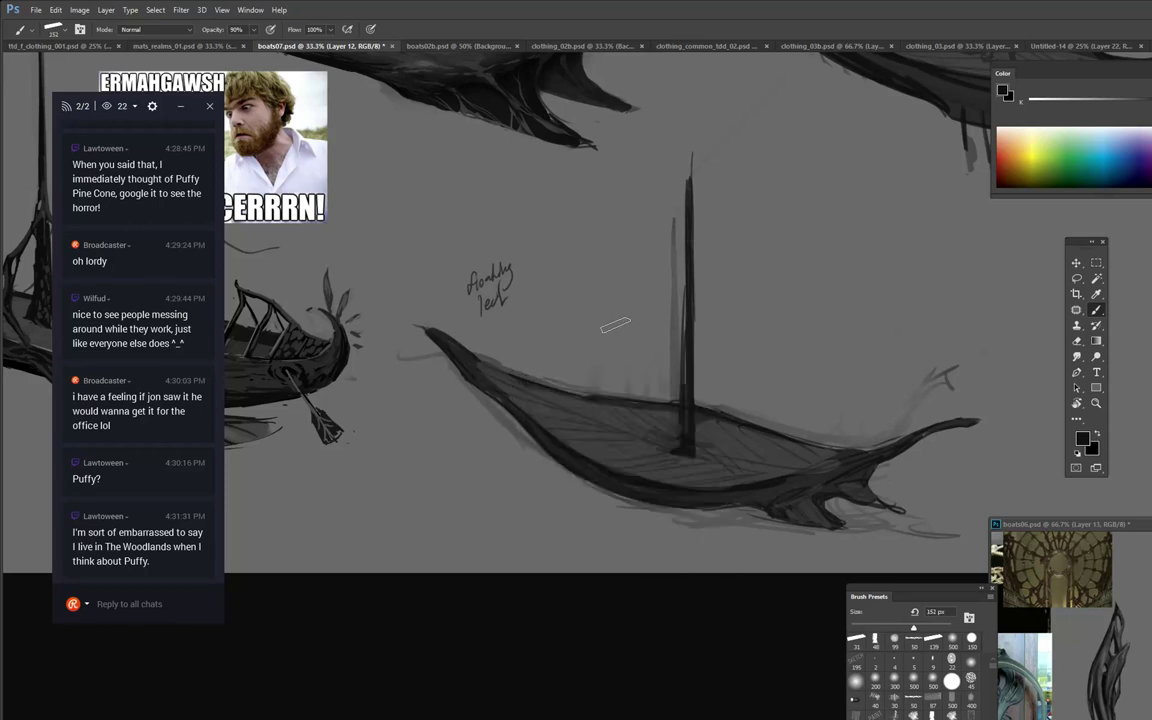
pyautogui.keyDown('alt'); pyautogui.click(588, 331); pyautogui.keyUp('alt')
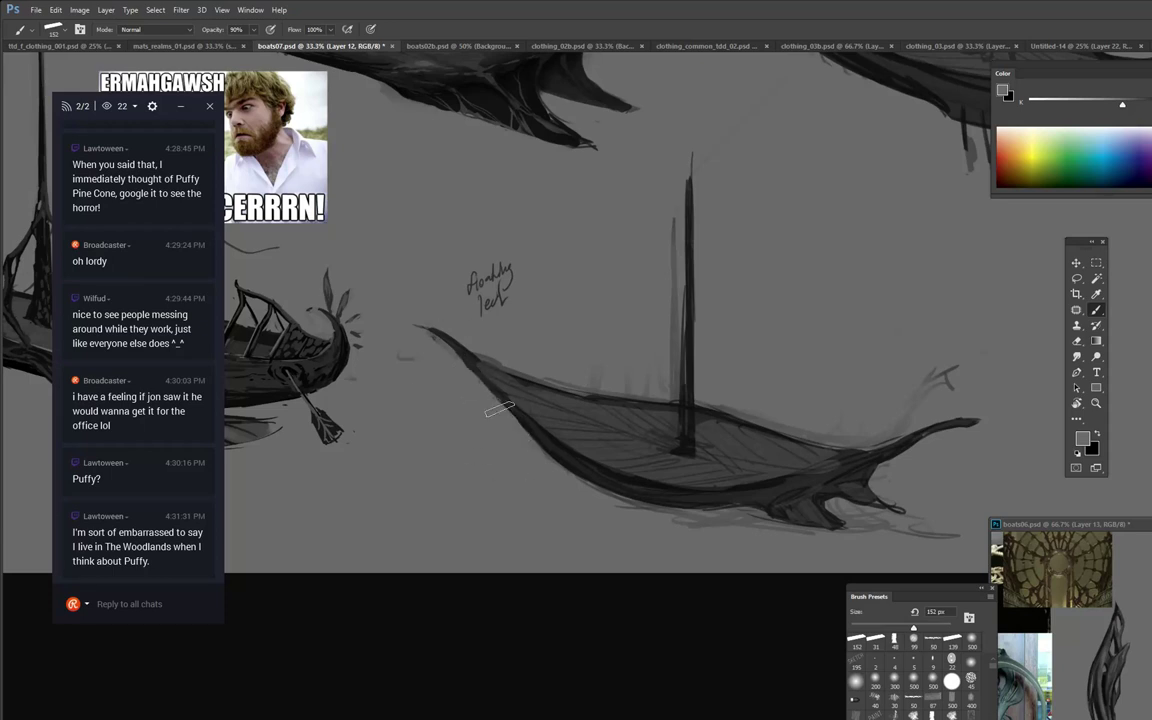
pyautogui.keyDown('alt'); pyautogui.click(530, 376); pyautogui.keyUp('alt')
pyautogui.moveTo(526, 386); pyautogui.dragTo(496, 373)
pyautogui.keyDown('alt'); pyautogui.click(514, 378); pyautogui.keyUp('alt')
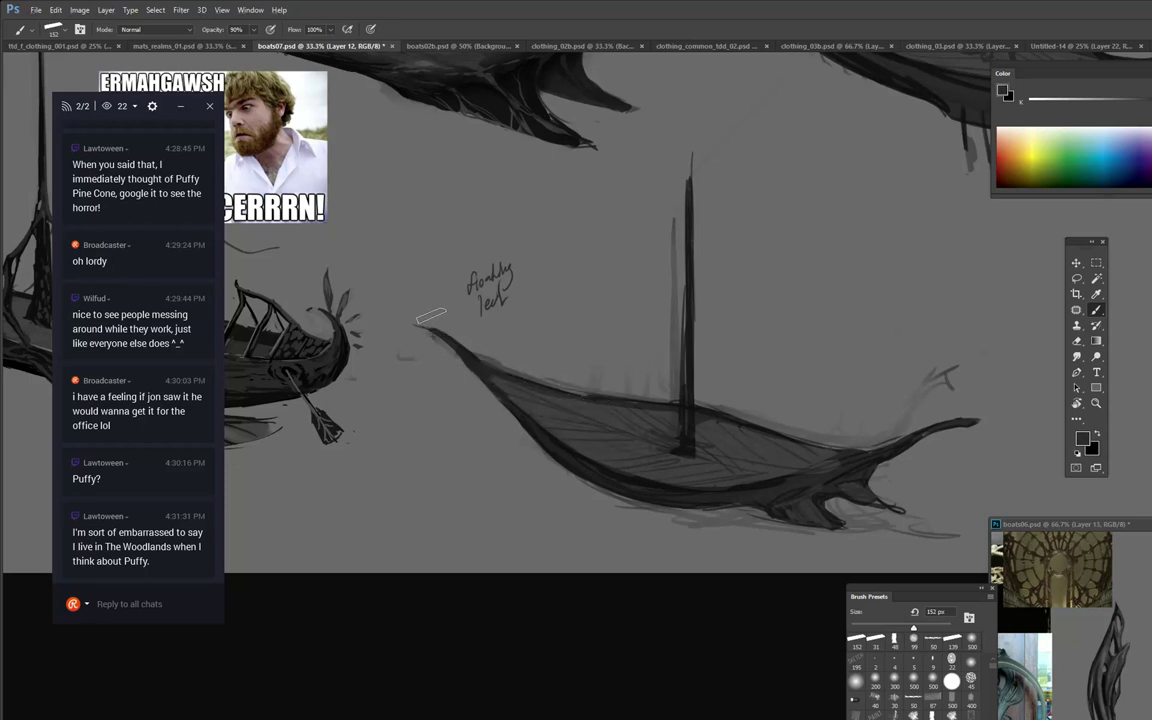
# Sharpen the leaf boat's bow tip and darken its far rim between the bow and the mast.
pyautogui.press('alt')
pyautogui.keyDown('alt'); pyautogui.click(488, 349); pyautogui.keyUp('alt')
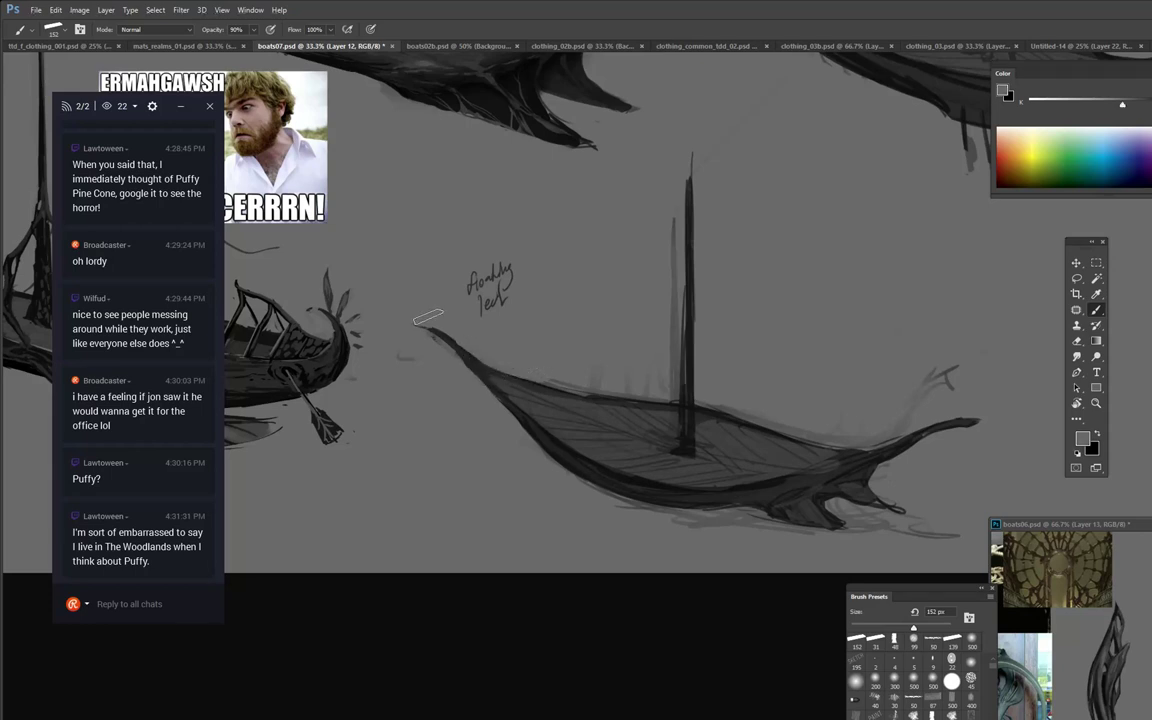
pyautogui.keyDown('alt'); pyautogui.click(493, 379); pyautogui.keyUp('alt')
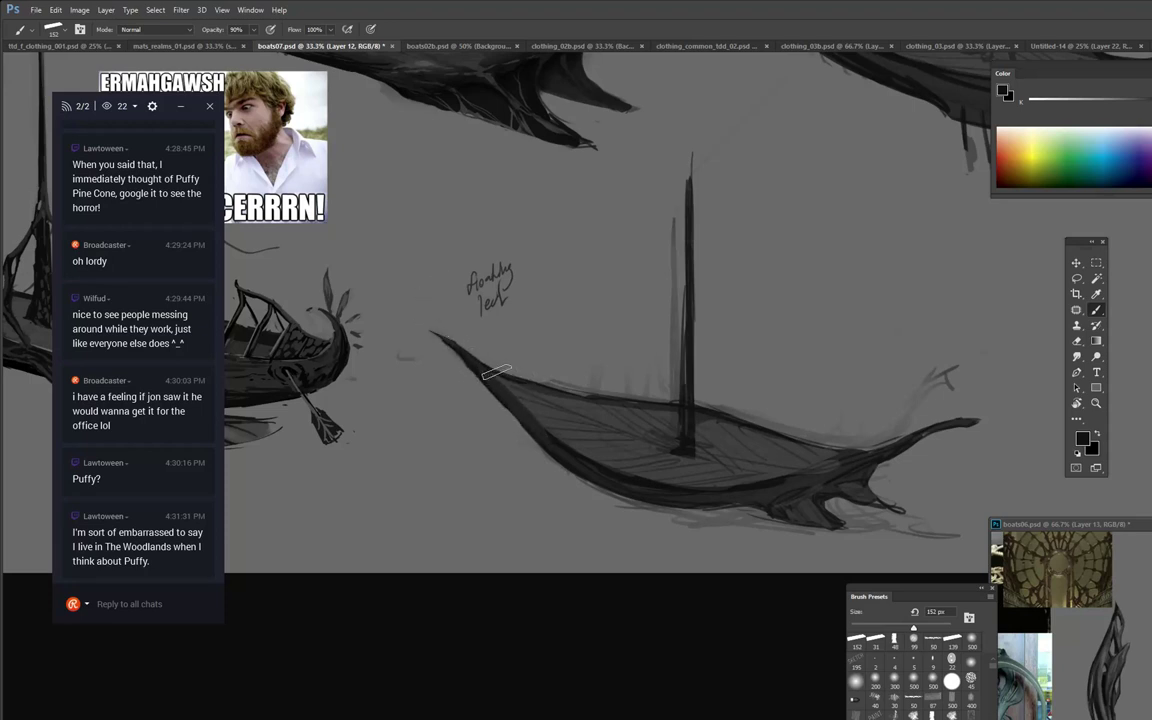
pyautogui.press('alt')
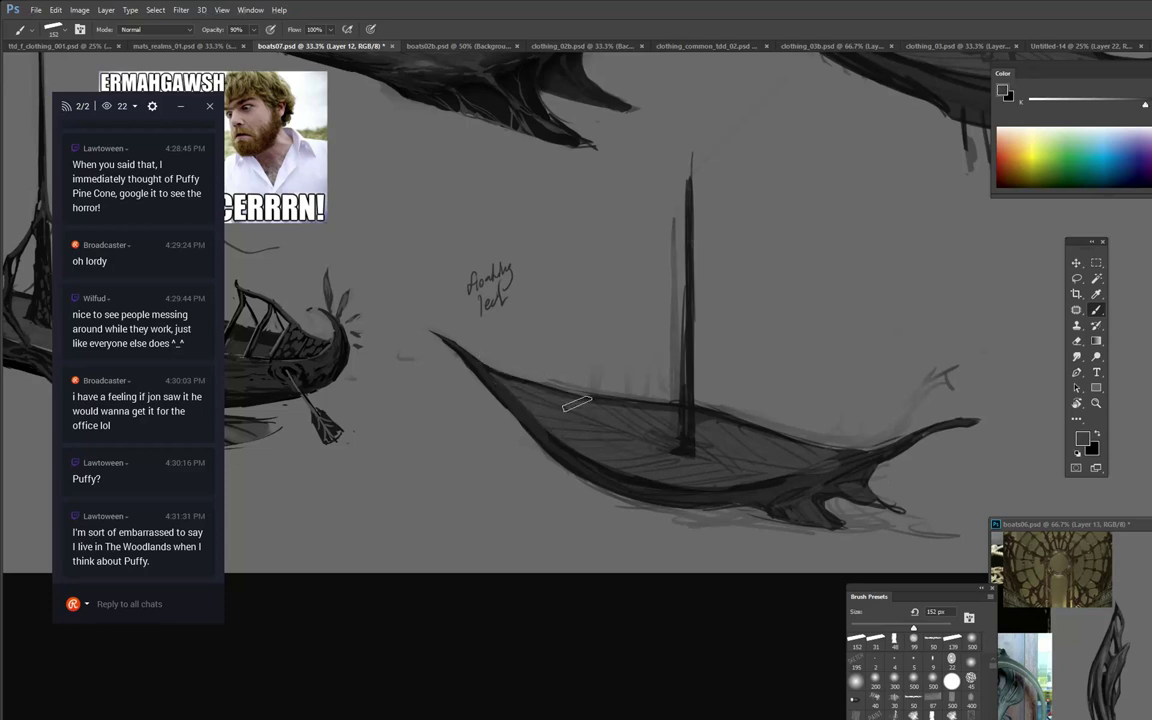
pyautogui.moveTo(592, 401); pyautogui.dragTo(637, 409)
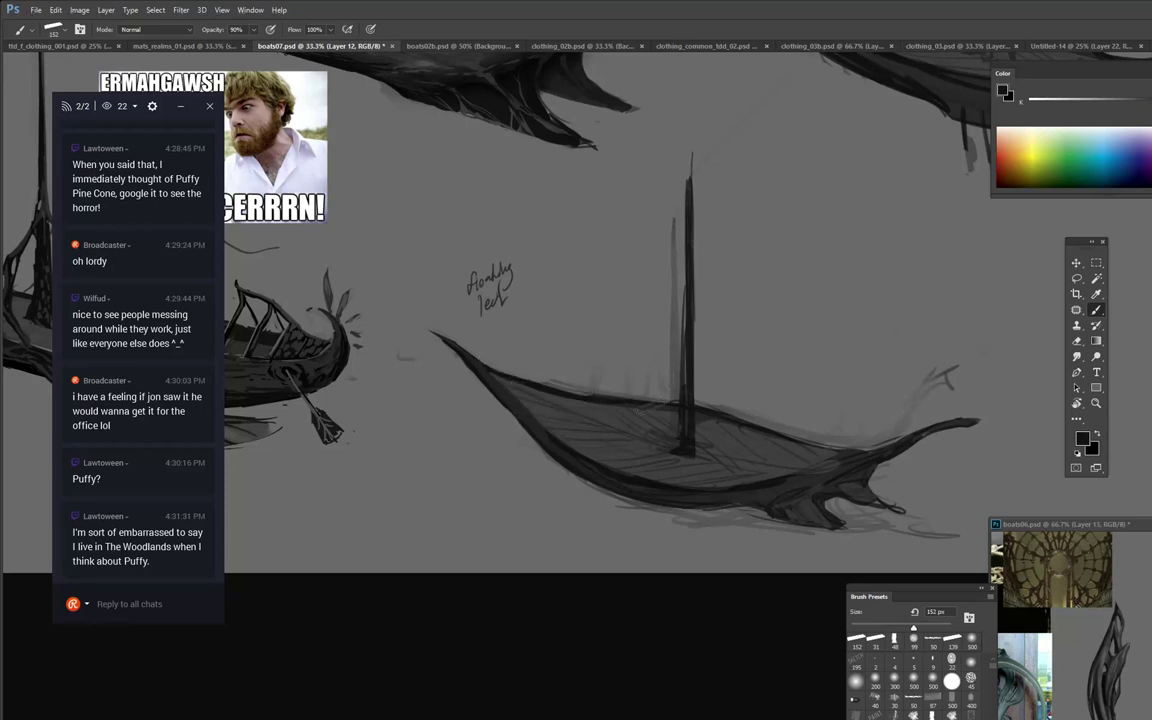
# Paint out the haze above the far rim and the faint second mast line with the sampled background grey.
pyautogui.keyDown('alt'); pyautogui.click(550, 342); pyautogui.keyUp('alt')
pyautogui.moveTo(560, 377); pyautogui.dragTo(654, 388)
pyautogui.moveTo(671, 221)
pyautogui.mouseDown()
pyautogui.moveTo(677, 392)
pyautogui.moveTo(674, 226)
pyautogui.moveTo(666, 374)
pyautogui.moveTo(691, 248)
pyautogui.moveTo(629, 181)
pyautogui.moveTo(674, 159)
pyautogui.mouseUp()
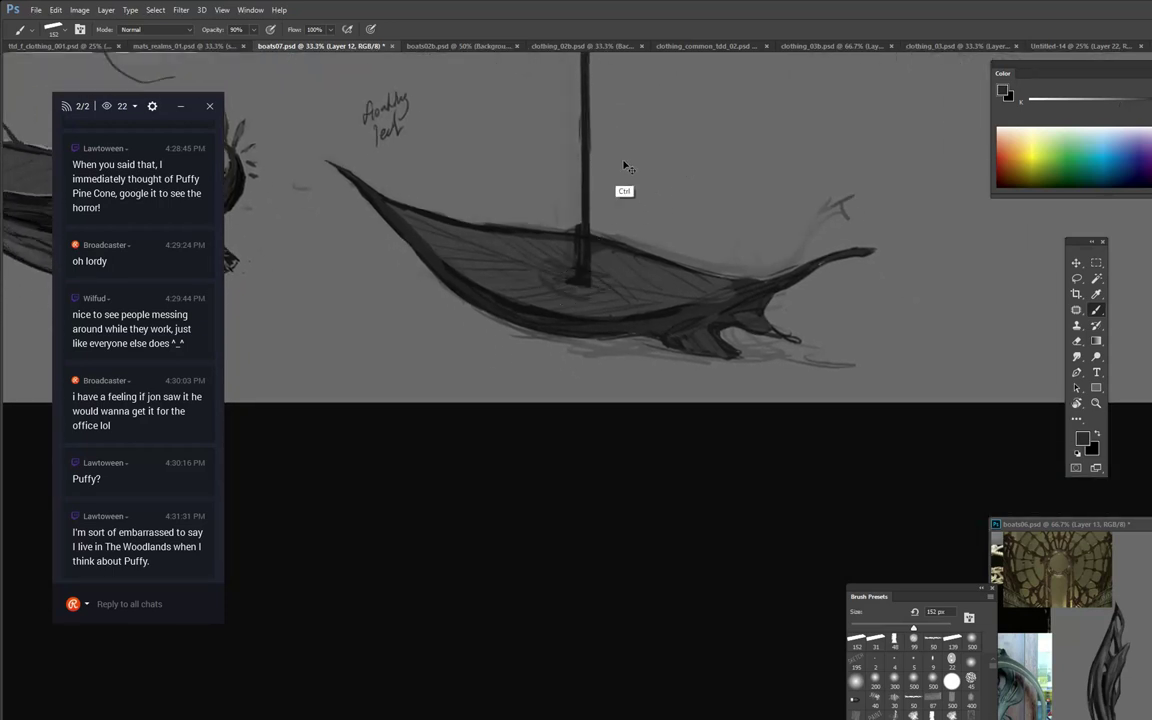
pyautogui.moveTo(602, 201); pyautogui.dragTo(584, 290)
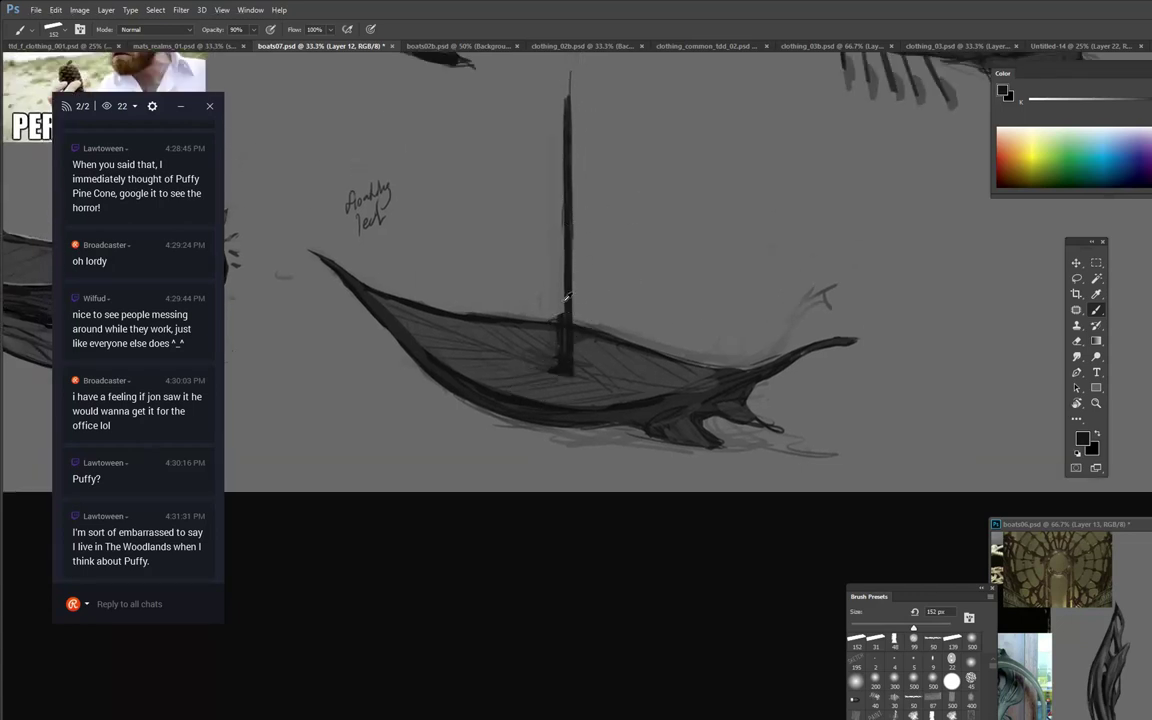
# Thin the leaf boat's mast by painting background grey along its side and deck grey around its base.
pyautogui.keyDown('alt'); pyautogui.click(556, 277); pyautogui.keyUp('alt')
pyautogui.moveTo(560, 81); pyautogui.dragTo(552, 254)
pyautogui.hotkey('ctrl', 'z')
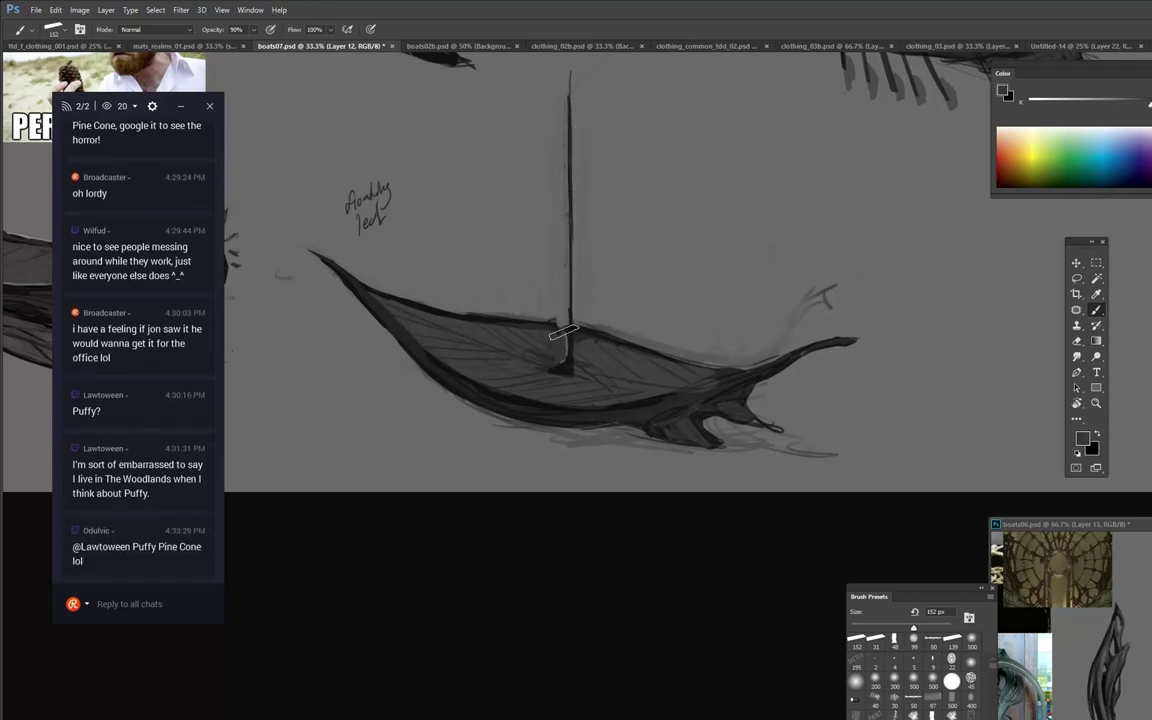
pyautogui.moveTo(562, 364)
pyautogui.mouseDown()
pyautogui.moveTo(562, 374)
pyautogui.moveTo(552, 350)
pyautogui.mouseUp()
pyautogui.keyDown('alt'); pyautogui.click(553, 351); pyautogui.keyUp('alt')
# Restore the dark rim behind the mast and clean its upper edge with background grey.
pyautogui.keyDown('alt'); pyautogui.click(498, 319); pyautogui.keyUp('alt')
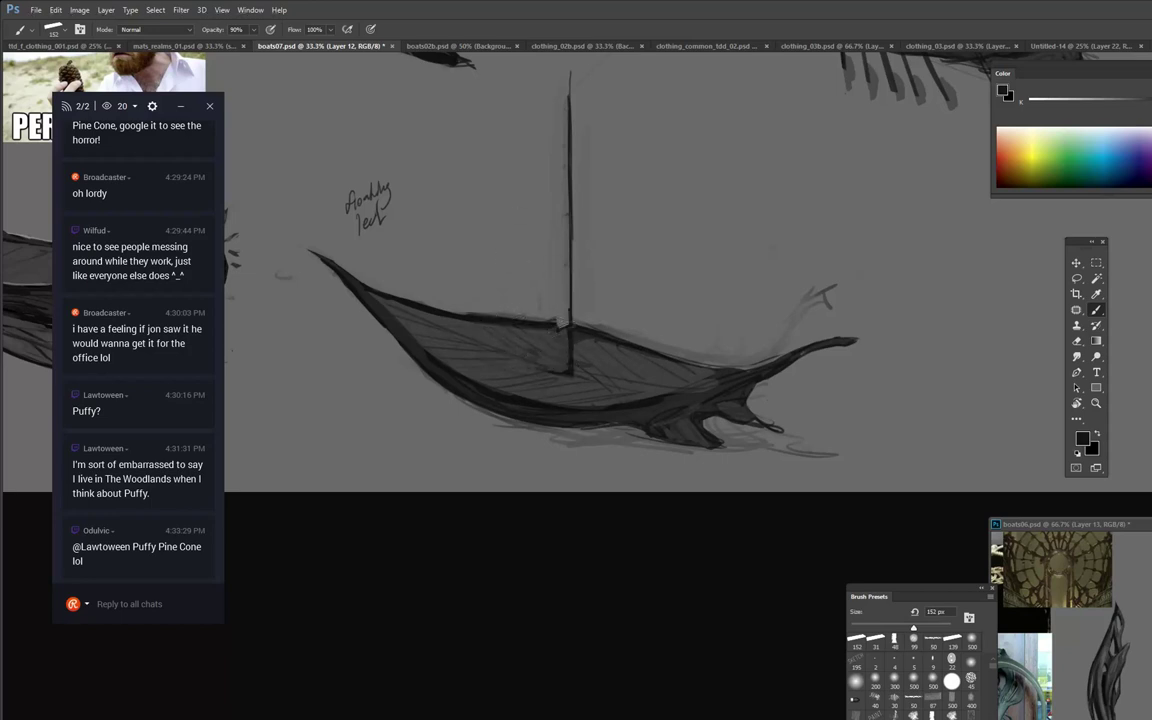
pyautogui.keyDown('alt'); pyautogui.click(526, 300); pyautogui.keyUp('alt')
pyautogui.moveTo(480, 311); pyautogui.dragTo(527, 319)
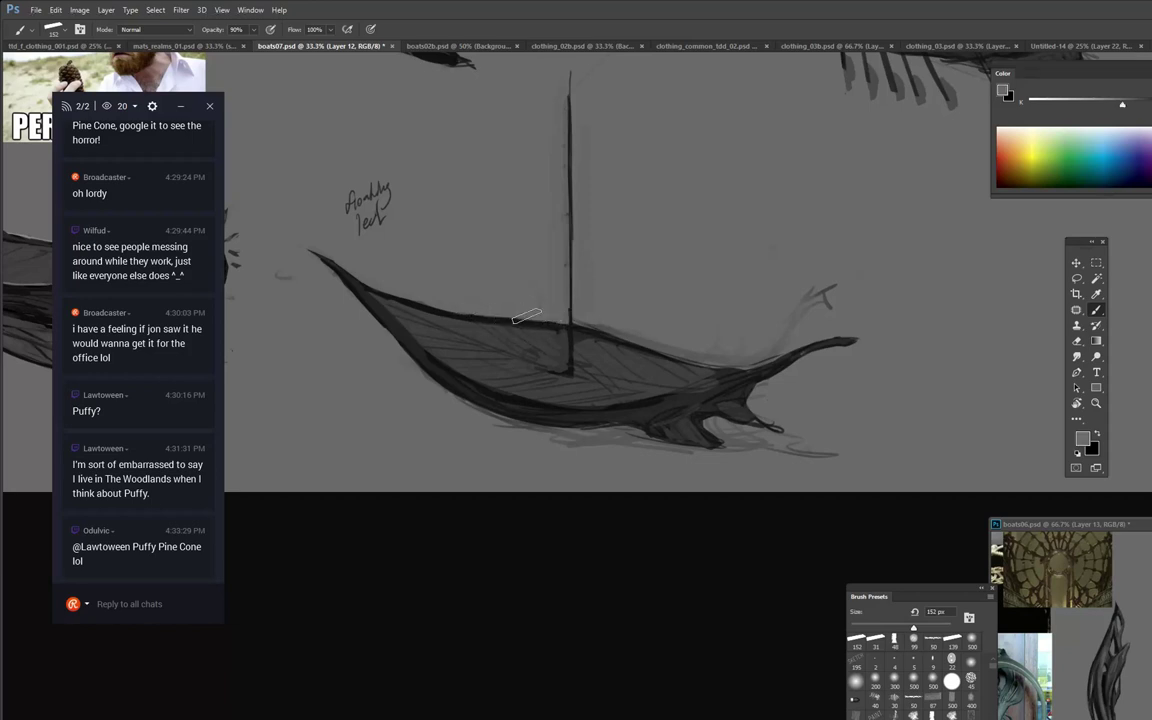
pyautogui.press('alt')
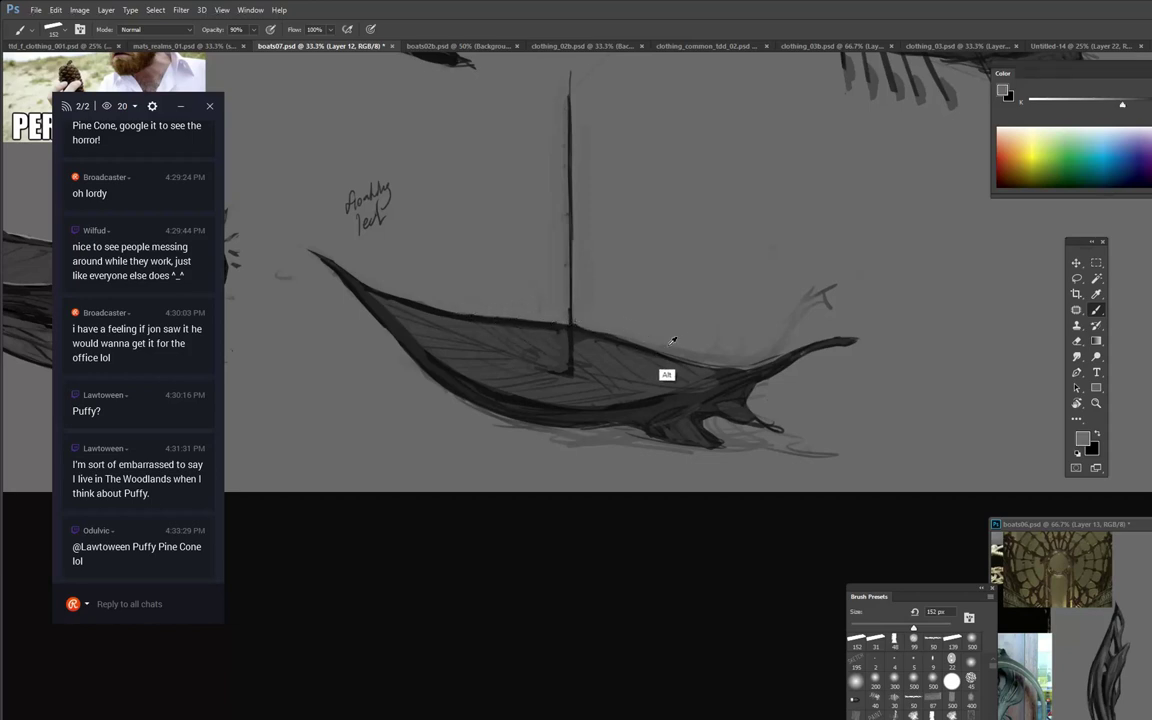
# Define the dark far rim from the mast to the stern and smooth the hull side near the stern.
pyautogui.moveTo(573, 331); pyautogui.dragTo(604, 334)
pyautogui.keyDown('alt'); pyautogui.click(602, 339); pyautogui.keyUp('alt')
pyautogui.moveTo(580, 330); pyautogui.dragTo(748, 371)
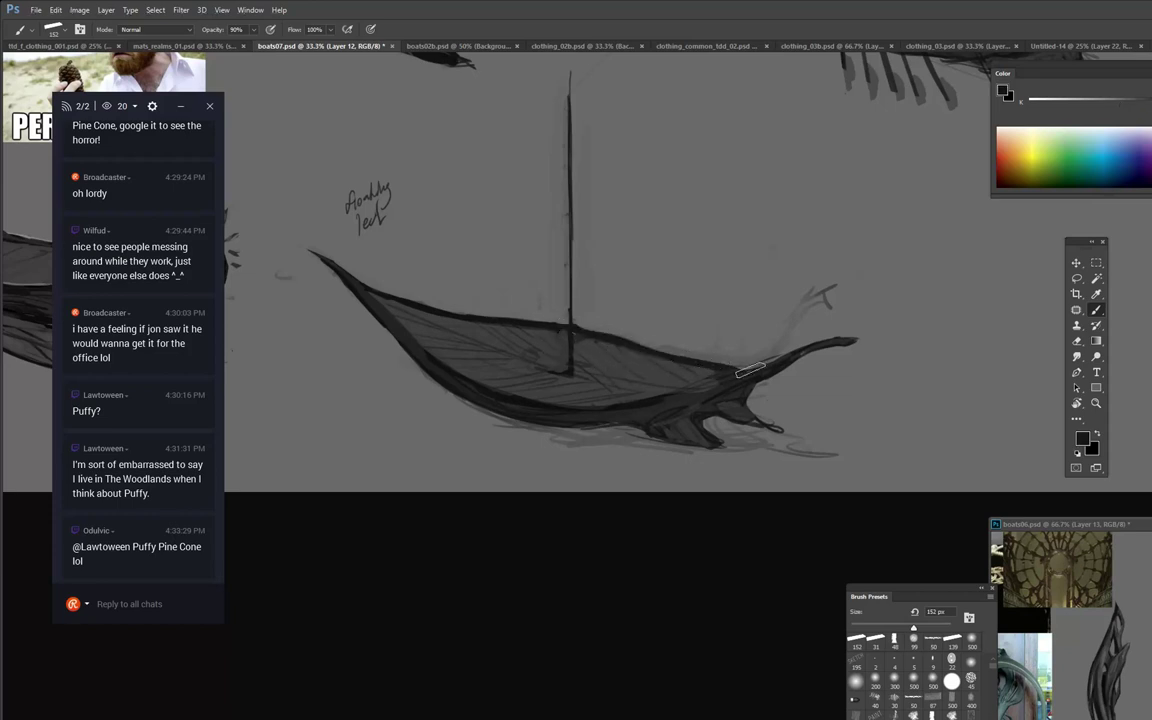
pyautogui.keyDown('alt'); pyautogui.click(669, 407); pyautogui.keyUp('alt')
pyautogui.moveTo(620, 413); pyautogui.dragTo(720, 388)
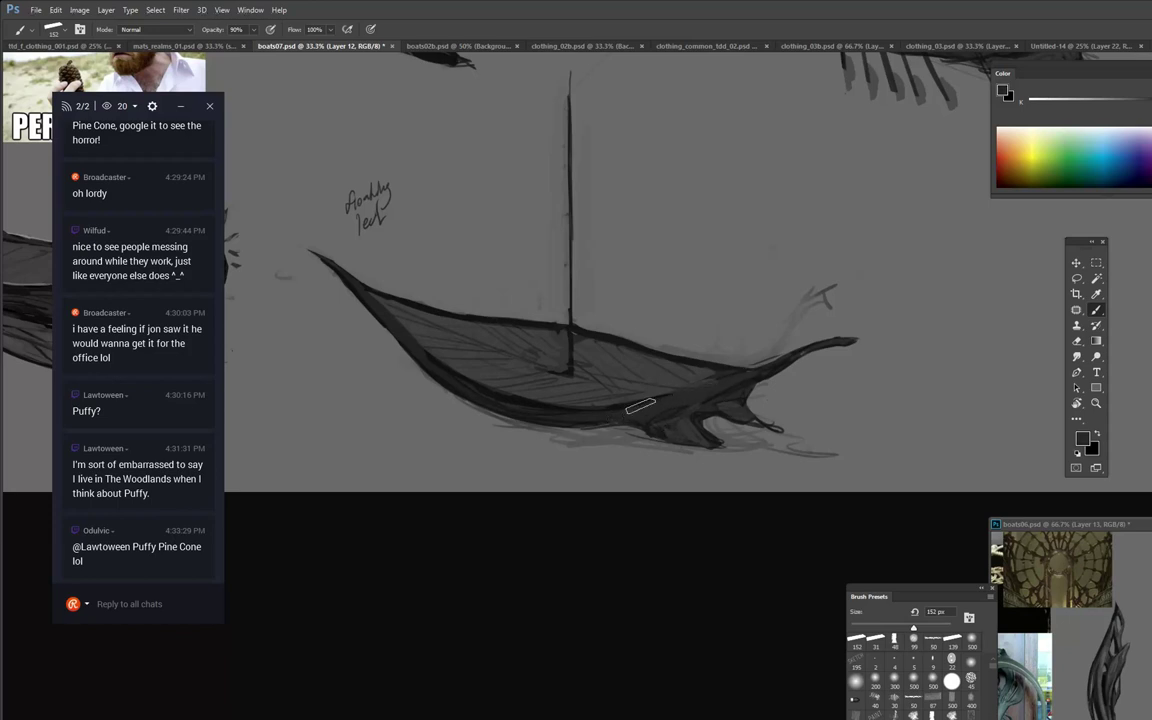
# Outline the hull's lower edge with a 25 px black brush and undo the trial contour lines on the stern fins.
pyautogui.press('F2')
pyautogui.moveTo(783, 357); pyautogui.dragTo(765, 366)
pyautogui.keyDown('alt'); pyautogui.click(780, 360); pyautogui.keyUp('alt')
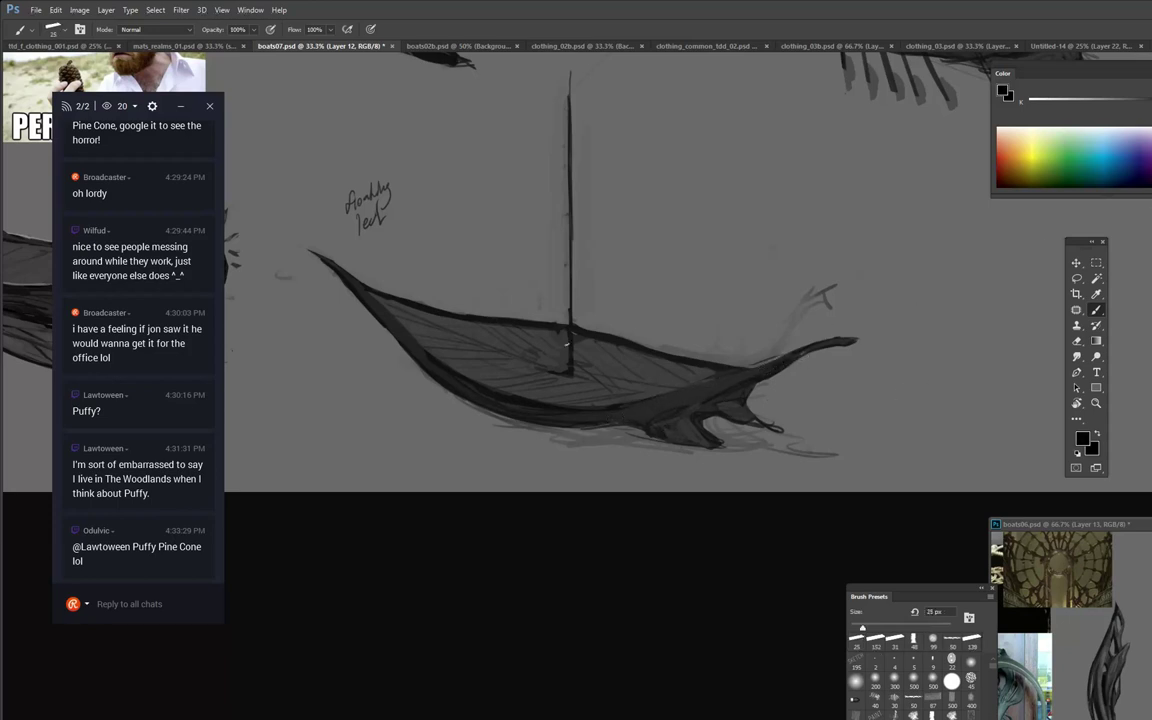
pyautogui.moveTo(379, 324)
pyautogui.mouseDown()
pyautogui.moveTo(461, 397)
pyautogui.moveTo(374, 318)
pyautogui.moveTo(465, 403)
pyautogui.moveTo(433, 378)
pyautogui.moveTo(548, 428)
pyautogui.mouseUp()
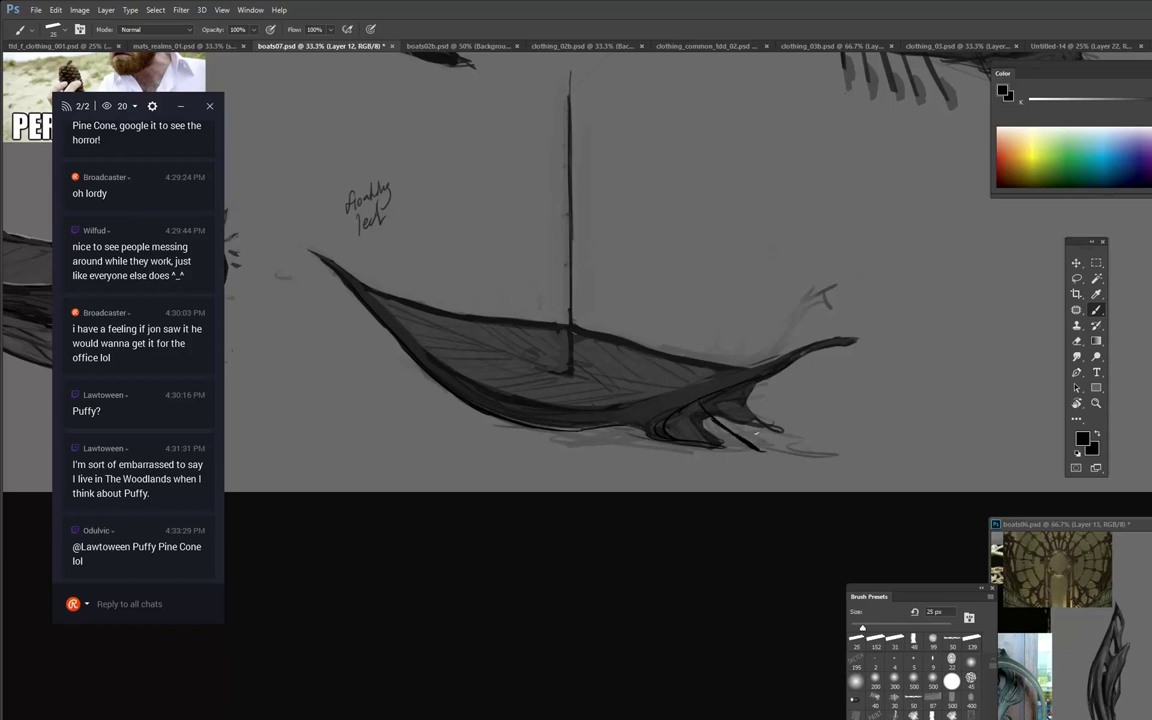
pyautogui.hotkey('ctrl', 'z')
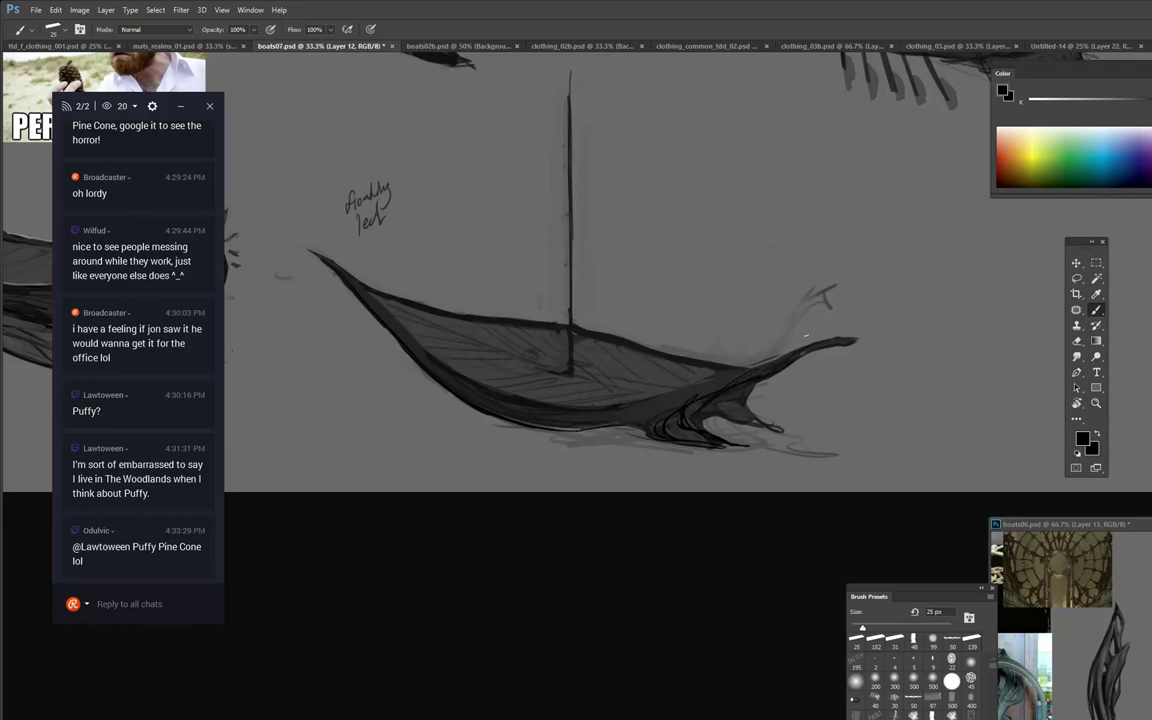
pyautogui.hotkey('ctrl', 'z')
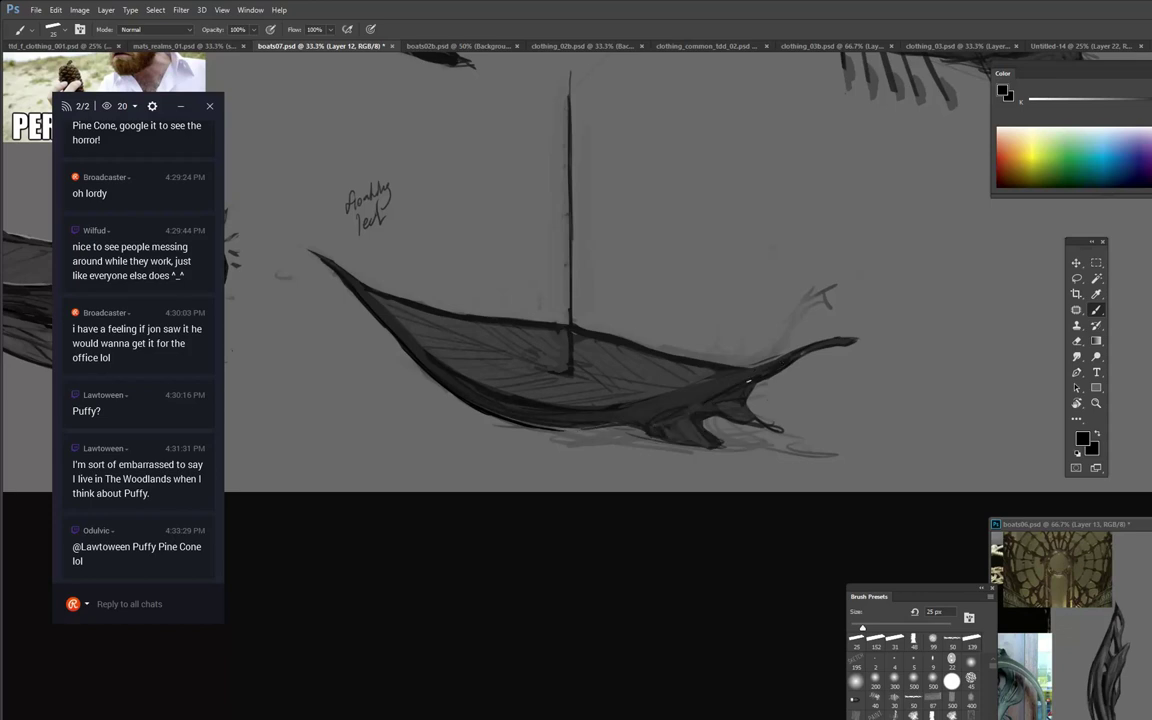
# Move the boats06.psd reference window beside the leaf boat's stern and bring the boat with the white ribbed fin into view.
pyautogui.moveTo(1030, 523); pyautogui.dragTo(918, 267)
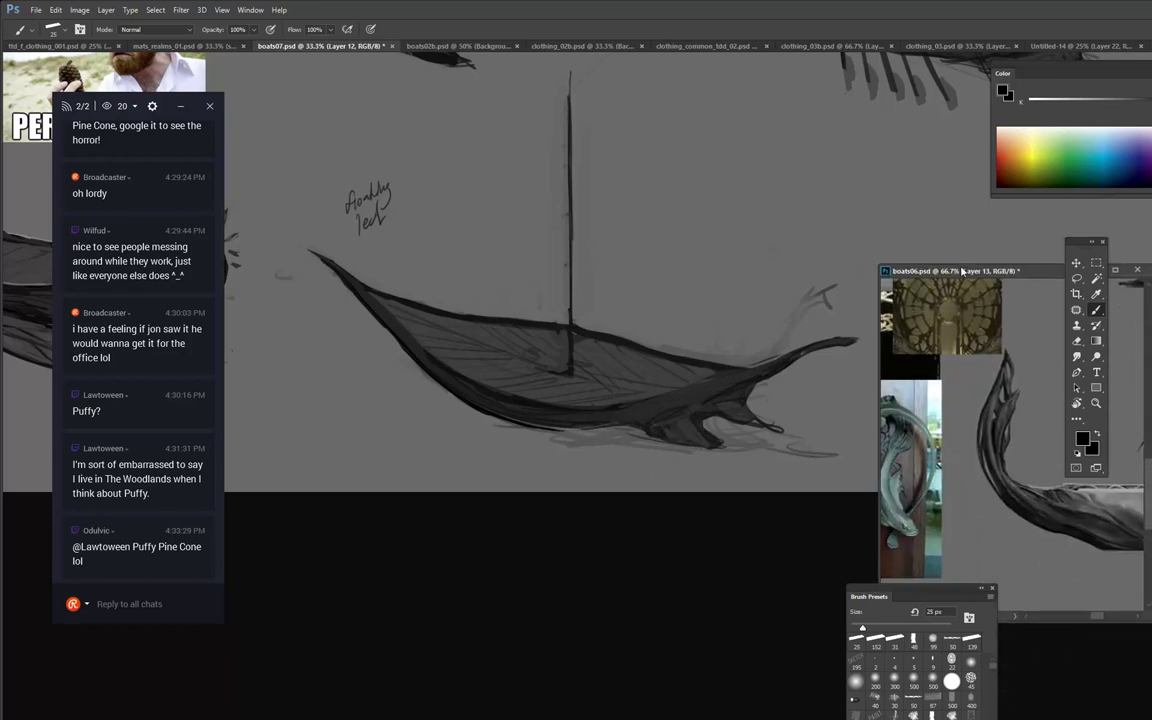
pyautogui.moveTo(1022, 538); pyautogui.dragTo(666, 684)
pyautogui.moveTo(978, 460); pyautogui.dragTo(974, 509)
pyautogui.moveTo(892, 507); pyautogui.dragTo(1005, 524)
pyautogui.moveTo(920, 520)
pyautogui.mouseDown()
pyautogui.moveTo(1118, 521)
pyautogui.moveTo(1115, 510)
pyautogui.mouseUp()
# Outline the leaf boat's stern fins with dark strokes and sample the fin's grey.
pyautogui.click(663, 410)
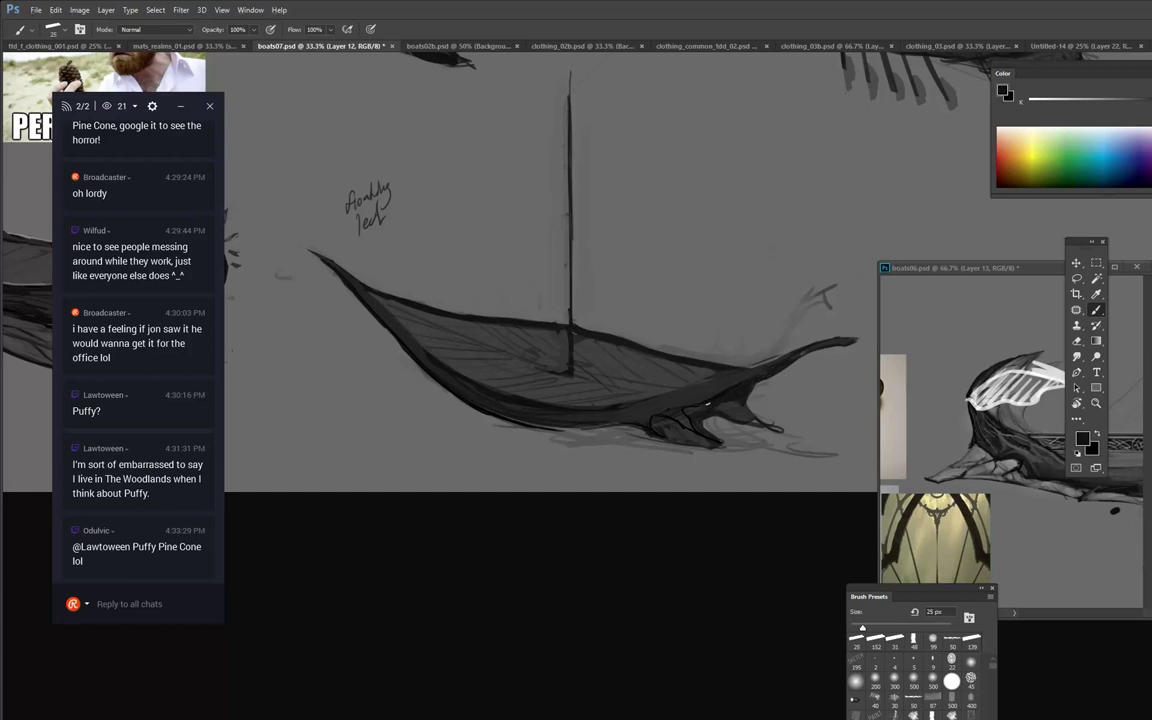
pyautogui.press('alt')
pyautogui.keyDown('alt'); pyautogui.click(747, 406); pyautogui.keyUp('alt')
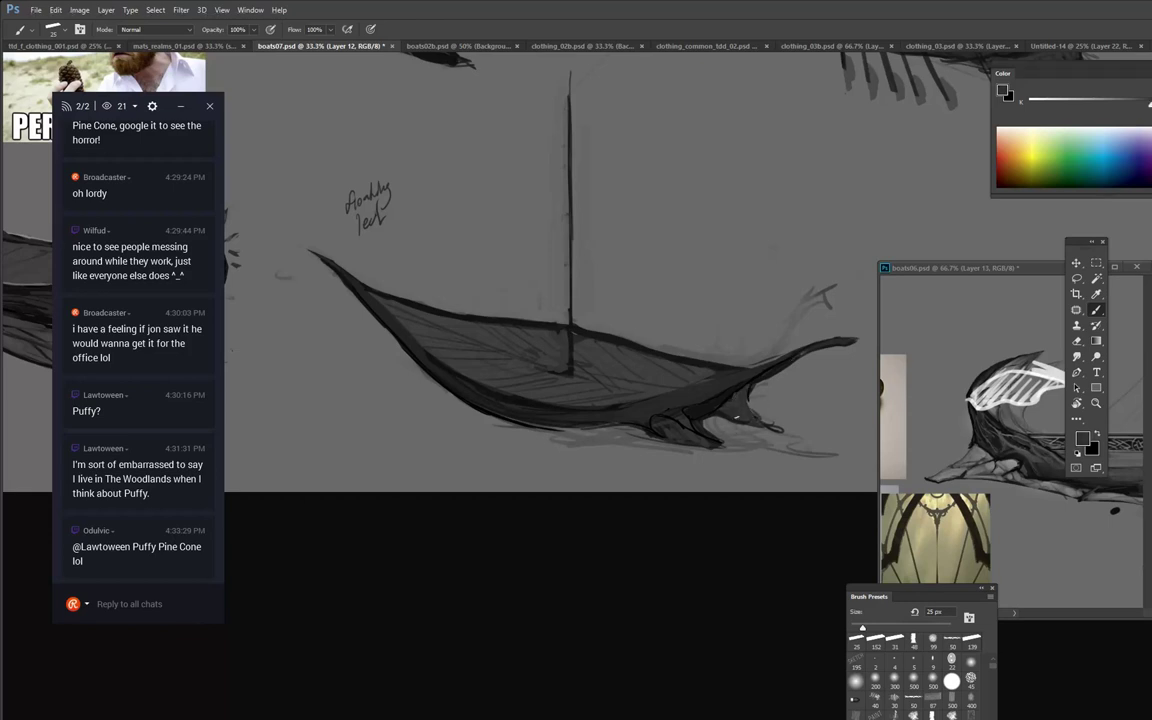
# Enlarge the brush to 99 px and fill the front stern fin with the sampled dark grey.
pyautogui.rightClick(728, 395)
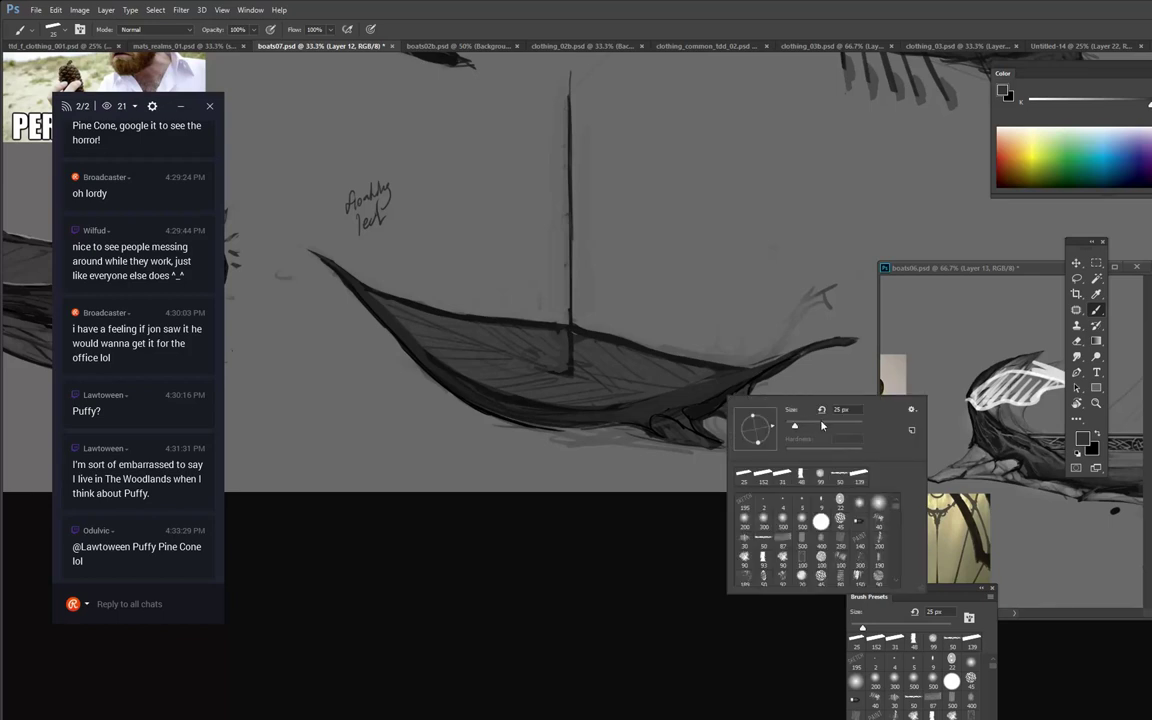
pyautogui.click(824, 430)
pyautogui.click(670, 464)
pyautogui.moveTo(655, 421); pyautogui.dragTo(682, 434)
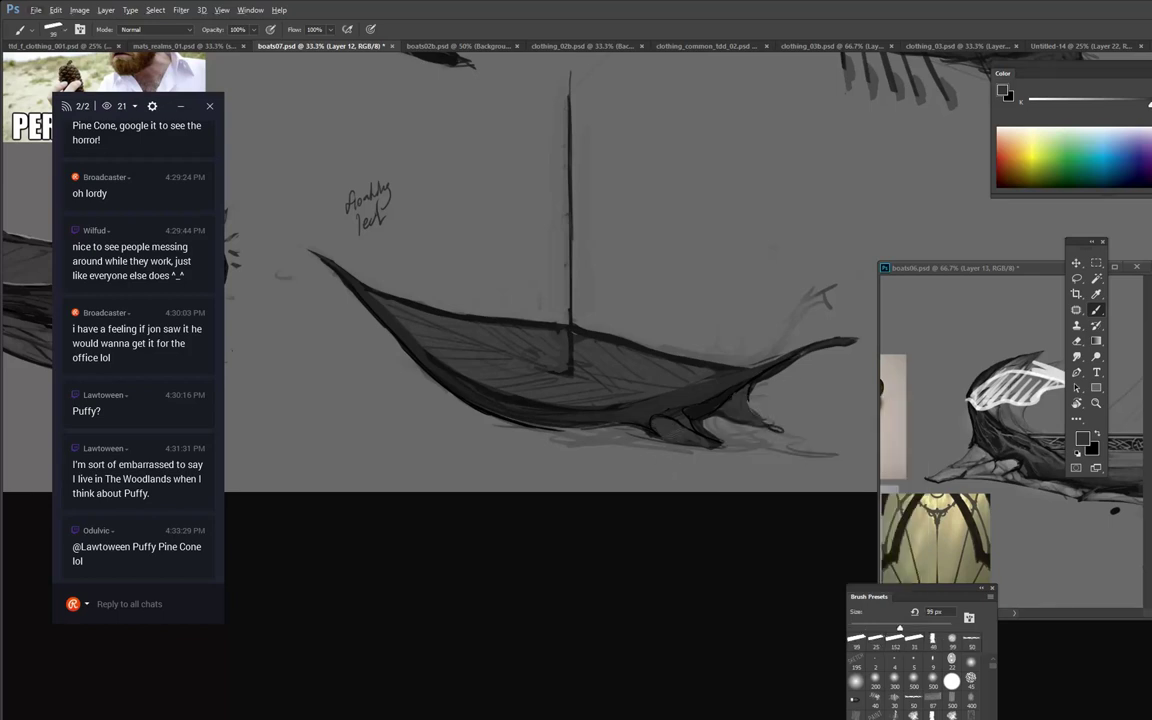
# Trim the rear fin and stern tail with background grey, and paint black shadow between the fins and under the hull.
pyautogui.keyDown('alt'); pyautogui.click(764, 396); pyautogui.keyUp('alt')
pyautogui.moveTo(746, 424); pyautogui.dragTo(832, 337)
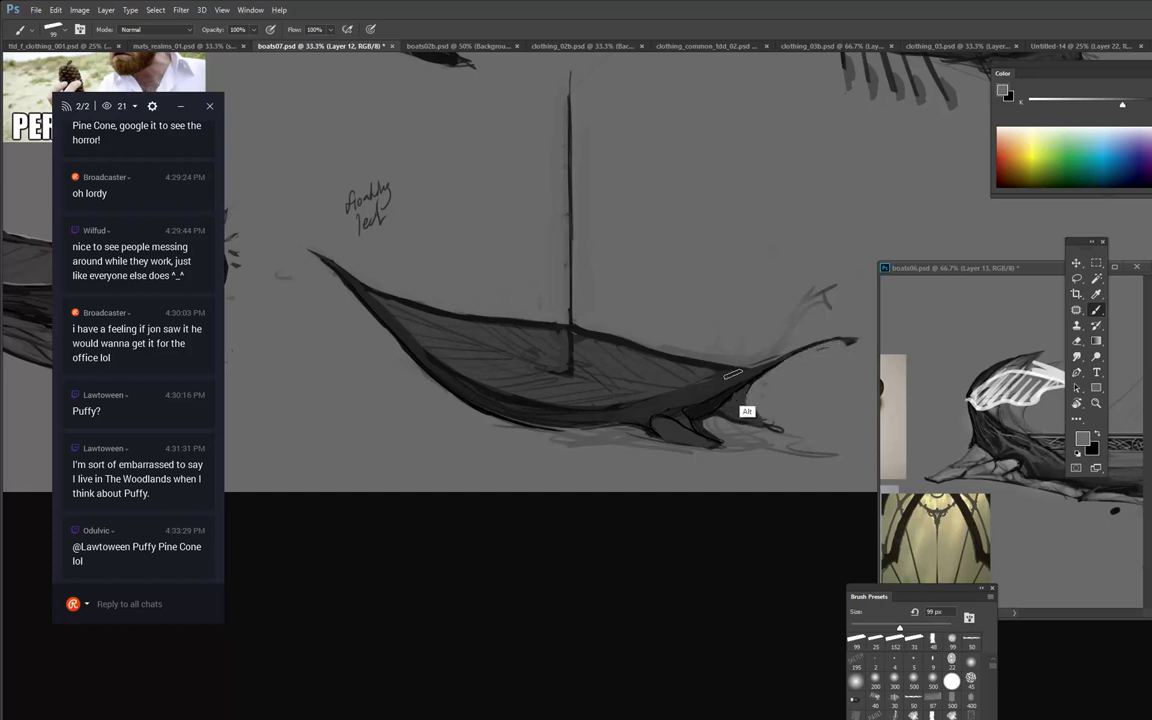
pyautogui.keyDown('alt'); pyautogui.click(767, 412); pyautogui.keyUp('alt')
pyautogui.moveTo(786, 370)
pyautogui.mouseDown()
pyautogui.moveTo(680, 409)
pyautogui.moveTo(690, 420)
pyautogui.moveTo(718, 396)
pyautogui.moveTo(604, 430)
pyautogui.moveTo(629, 429)
pyautogui.moveTo(573, 431)
pyautogui.moveTo(512, 414)
pyautogui.mouseUp()
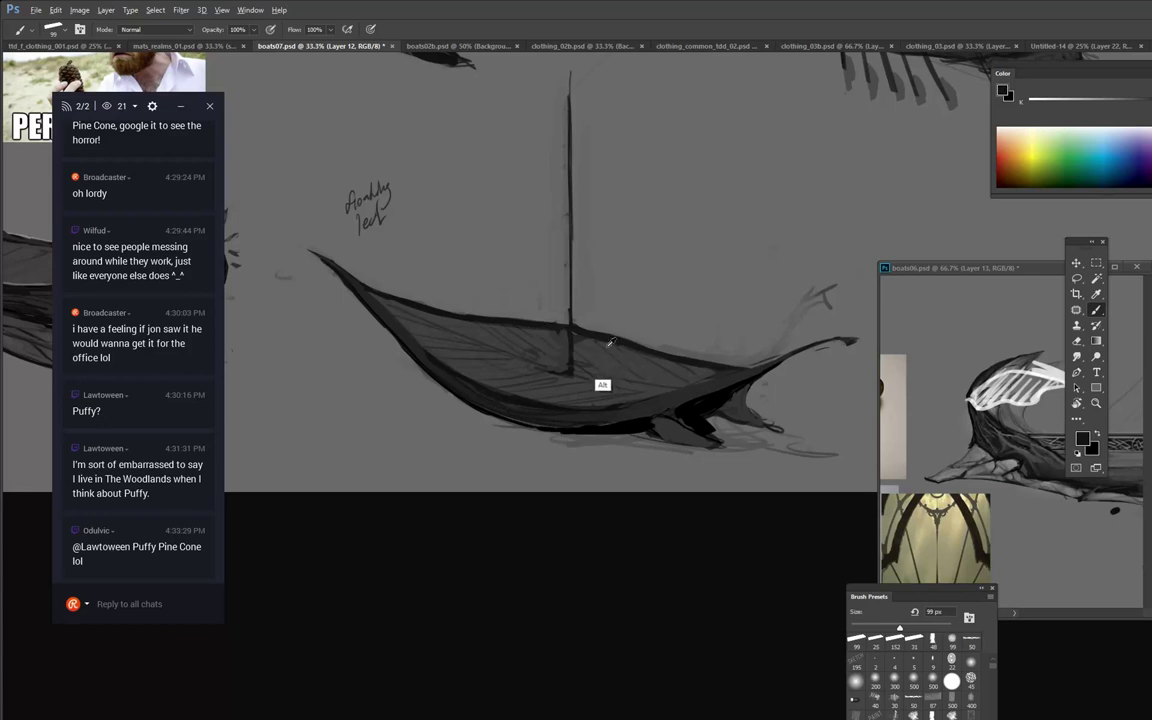
# Blend the lower hull side with sampled dark greys from the stern fins toward the bow.
pyautogui.keyDown('alt'); pyautogui.click(563, 420); pyautogui.keyUp('alt')
pyautogui.moveTo(559, 426); pyautogui.dragTo(634, 420)
pyautogui.keyDown('alt'); pyautogui.click(570, 419); pyautogui.keyUp('alt')
pyautogui.moveTo(563, 419); pyautogui.dragTo(587, 418)
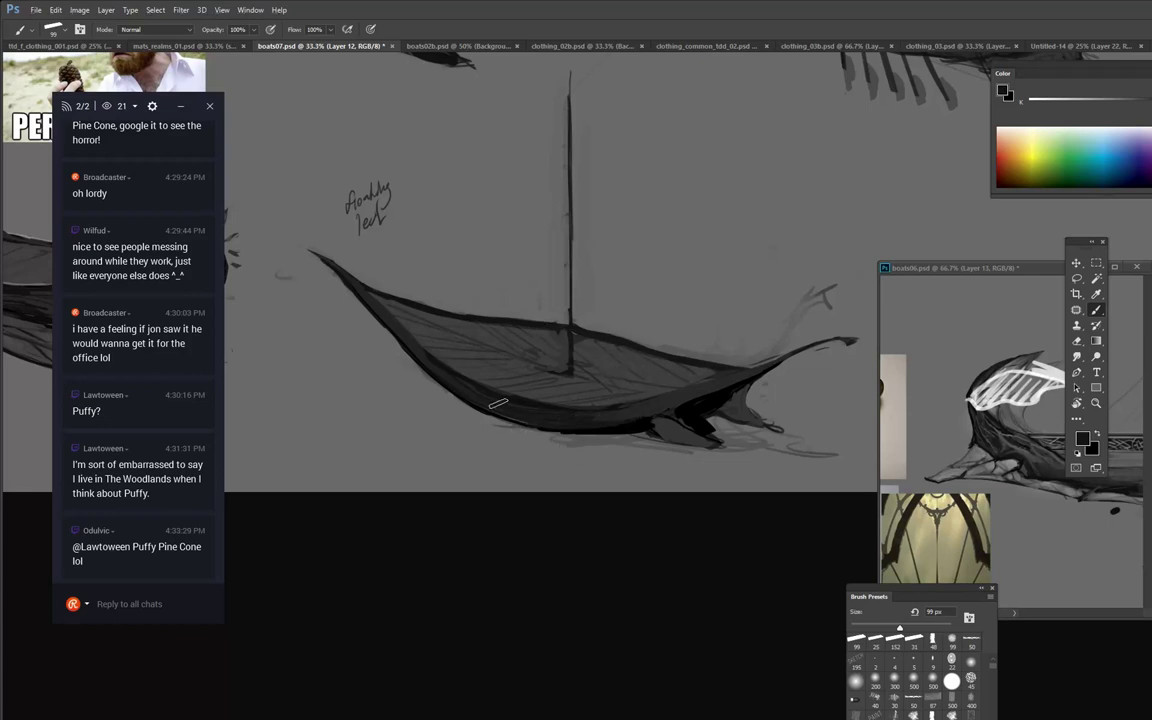
pyautogui.keyDown('alt'); pyautogui.click(614, 412); pyautogui.keyUp('alt')
pyautogui.moveTo(512, 410); pyautogui.dragTo(541, 411)
pyautogui.moveTo(463, 377); pyautogui.dragTo(430, 349)
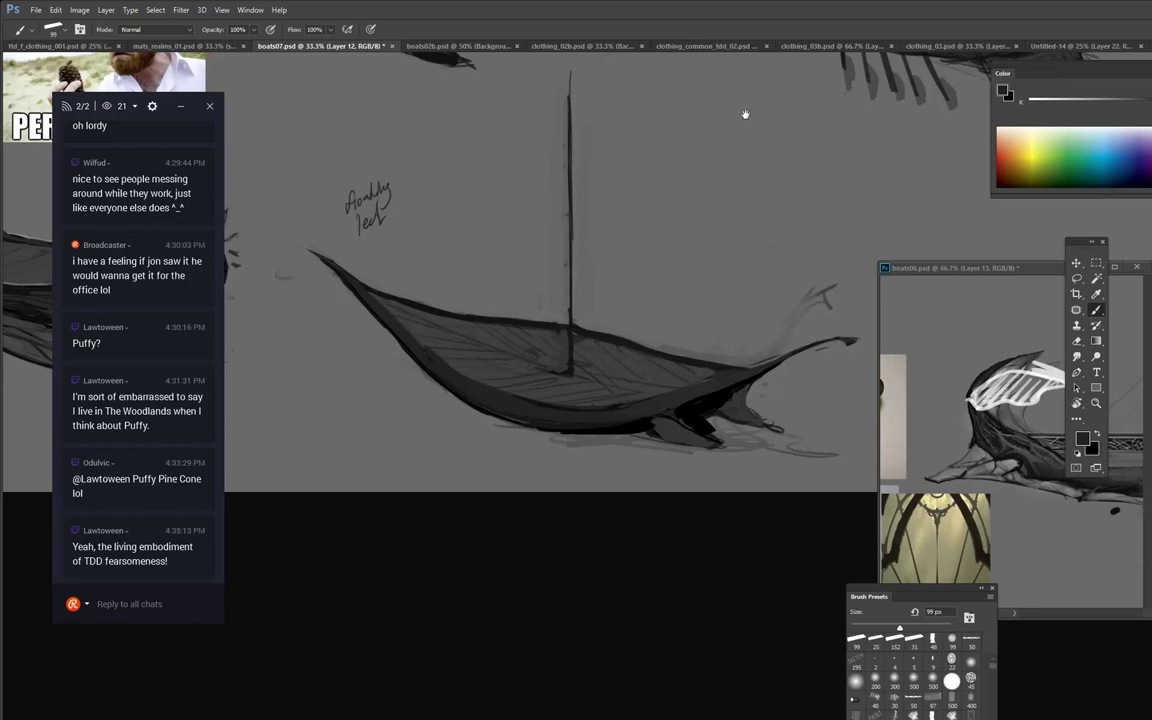
# Post the chat message "lol should i suggest we need a pinecone race for tdd?".
pyautogui.moveTo(745, 114); pyautogui.dragTo(729, 279)
pyautogui.moveTo(624, 281); pyautogui.dragTo(677, 354)
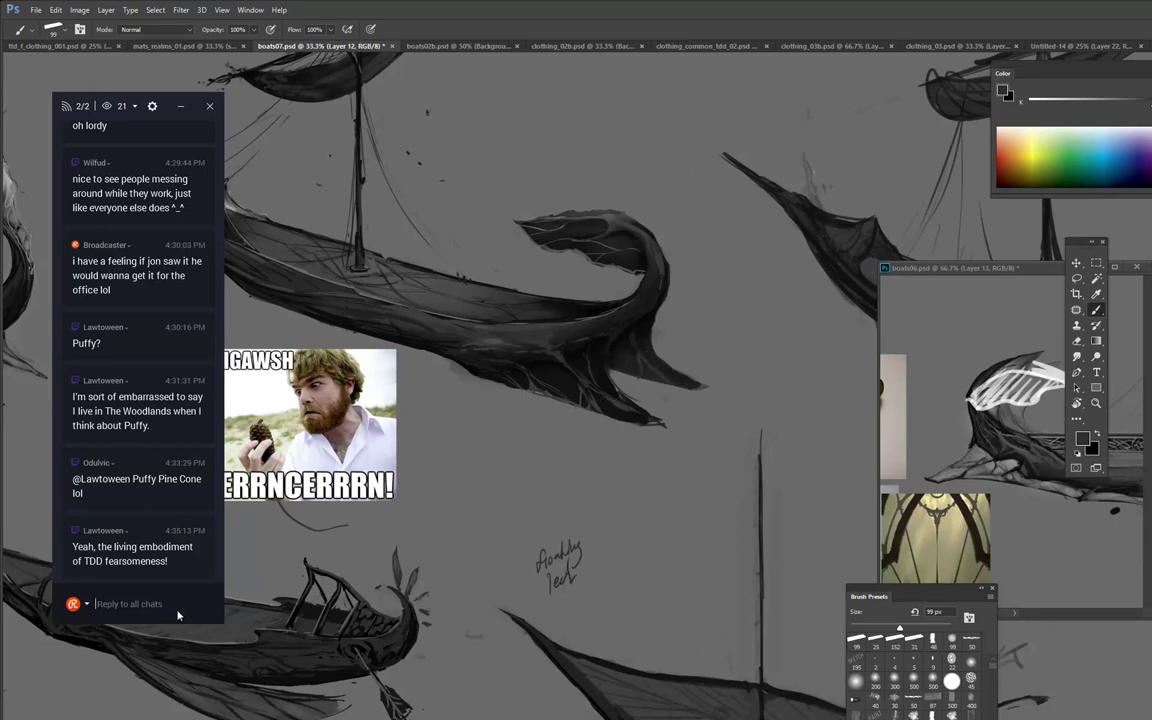
pyautogui.write('lol should i suggest we')
pyautogui.write('need a pinecone race for tdd?')
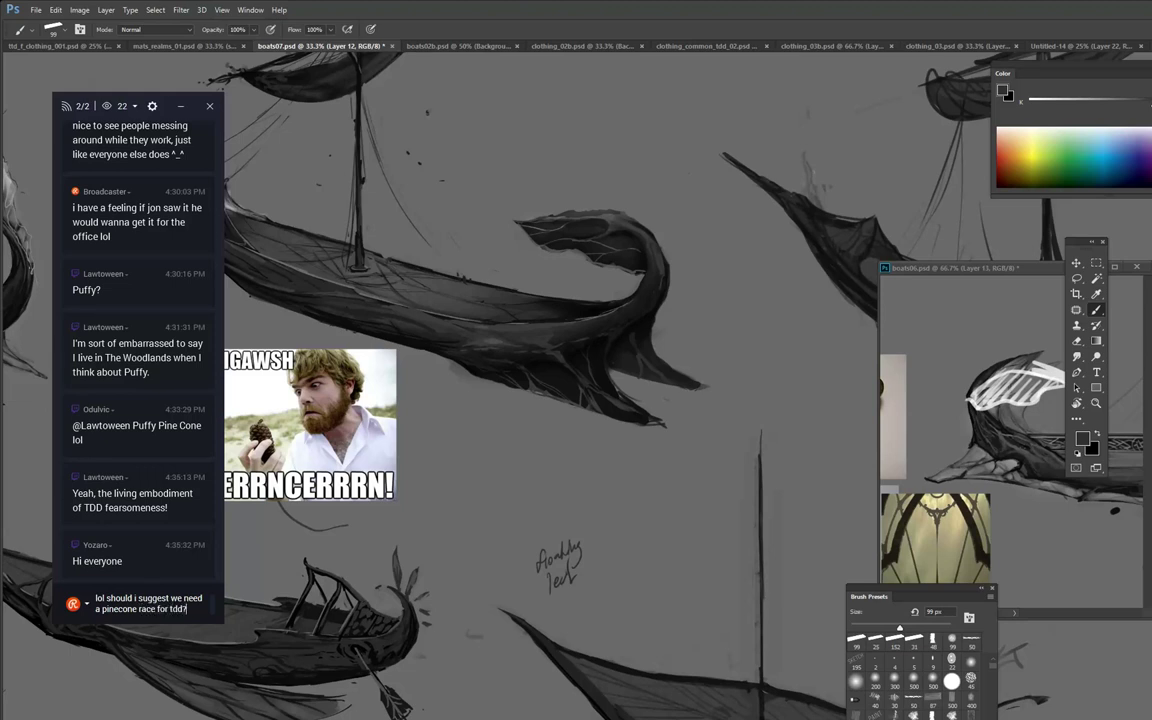
pyautogui.press('Return')
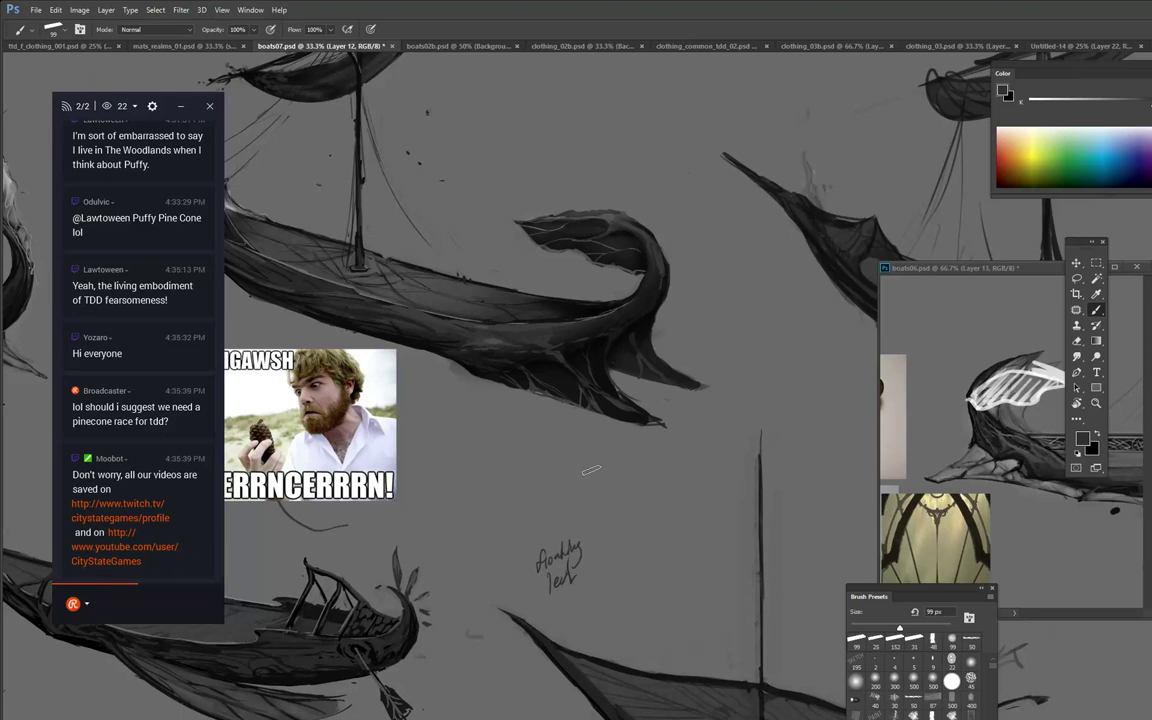
# Paint out the stray smudge beside the leaf boat's bow with background grey.
pyautogui.moveTo(450, 453); pyautogui.dragTo(674, 464)
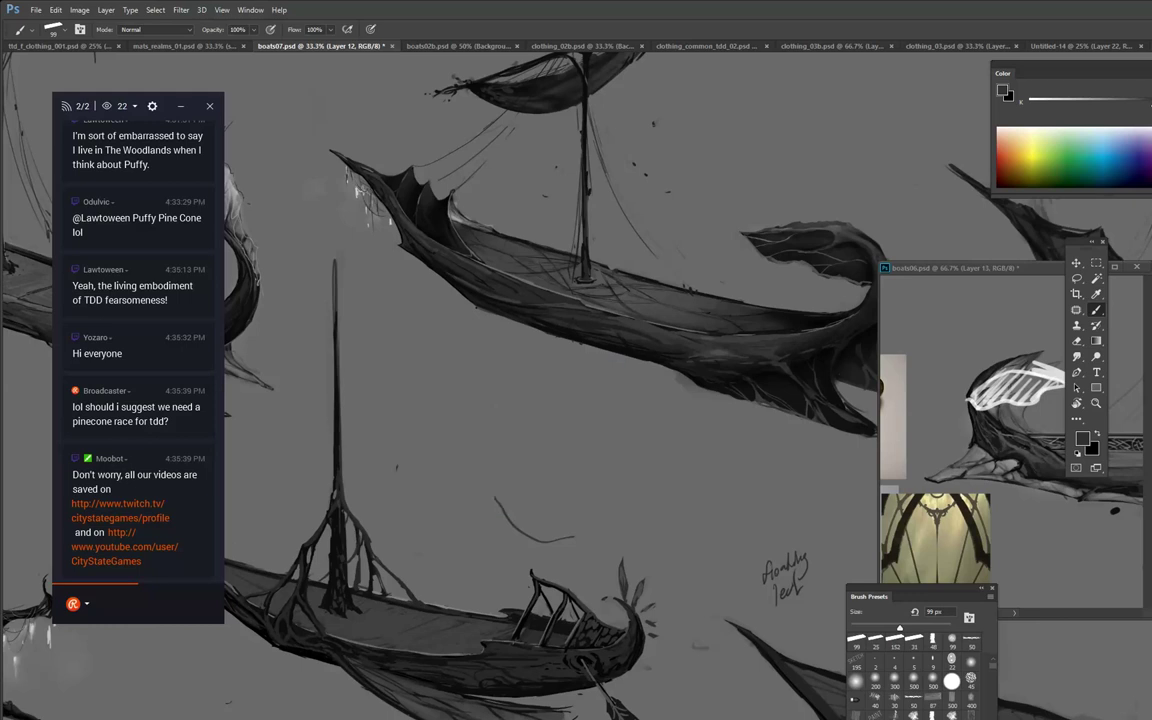
pyautogui.moveTo(541, 455); pyautogui.dragTo(560, 398)
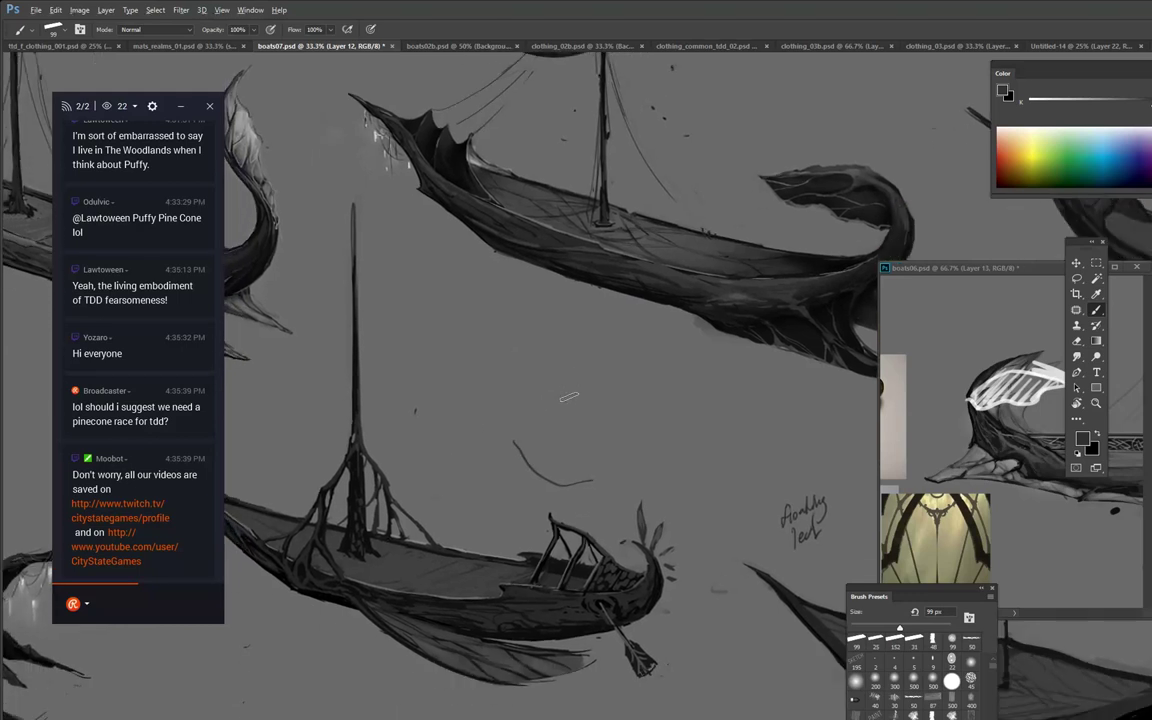
pyautogui.hotkey('ctrl', 'z')
pyautogui.moveTo(714, 592); pyautogui.dragTo(688, 598)
pyautogui.moveTo(633, 334); pyautogui.dragTo(616, 456)
pyautogui.moveTo(808, 361); pyautogui.dragTo(522, 329)
pyautogui.moveTo(792, 384); pyautogui.dragTo(691, 196)
pyautogui.moveTo(792, 281); pyautogui.dragTo(692, 231)
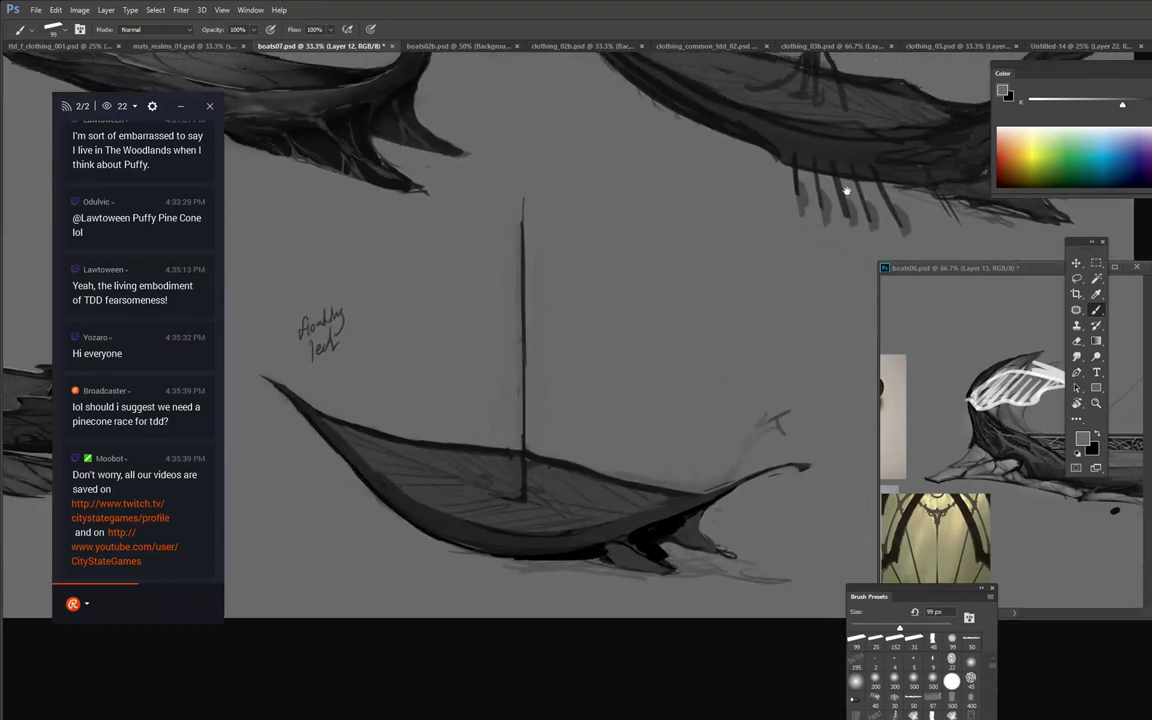
# Reshape and extend the leaf boat's stern fins with sampled black and dark grey, and trim the stray strokes behind them with background grey.
pyautogui.keyDown('alt'); pyautogui.click(628, 534); pyautogui.keyUp('alt')
pyautogui.keyDown('alt'); pyautogui.click(636, 543); pyautogui.keyUp('alt')
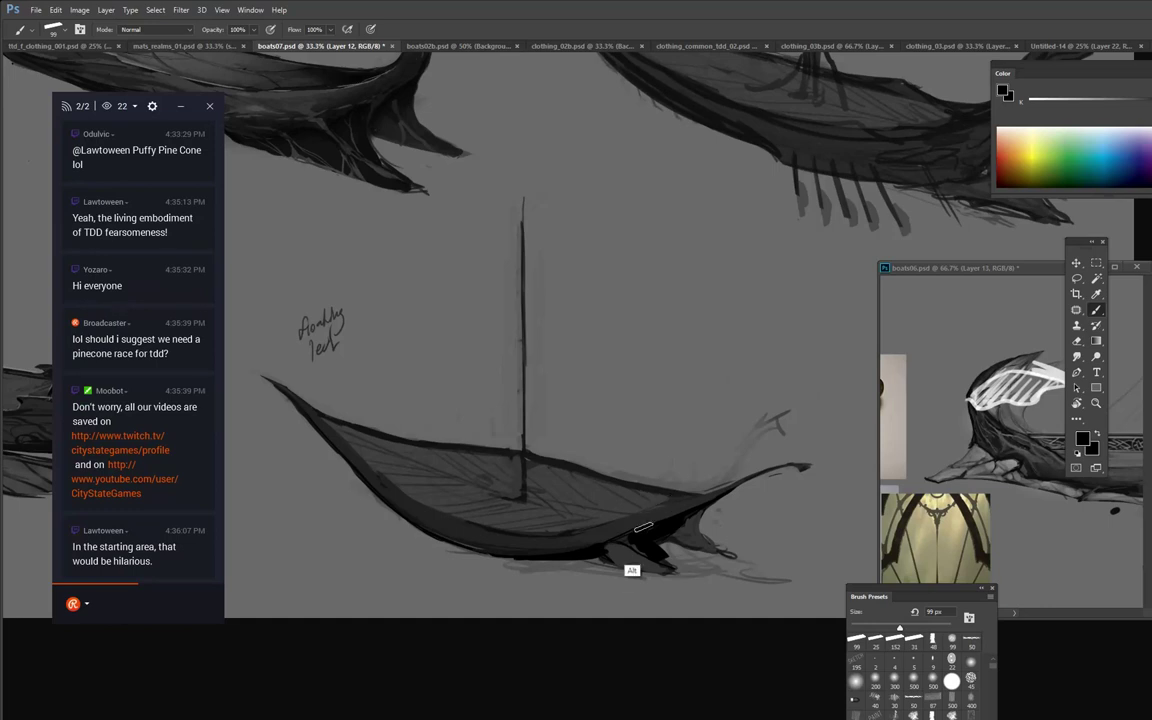
pyautogui.keyDown('alt'); pyautogui.click(628, 546); pyautogui.keyUp('alt')
pyautogui.moveTo(647, 516); pyautogui.dragTo(654, 511)
pyautogui.moveTo(641, 536); pyautogui.dragTo(690, 579)
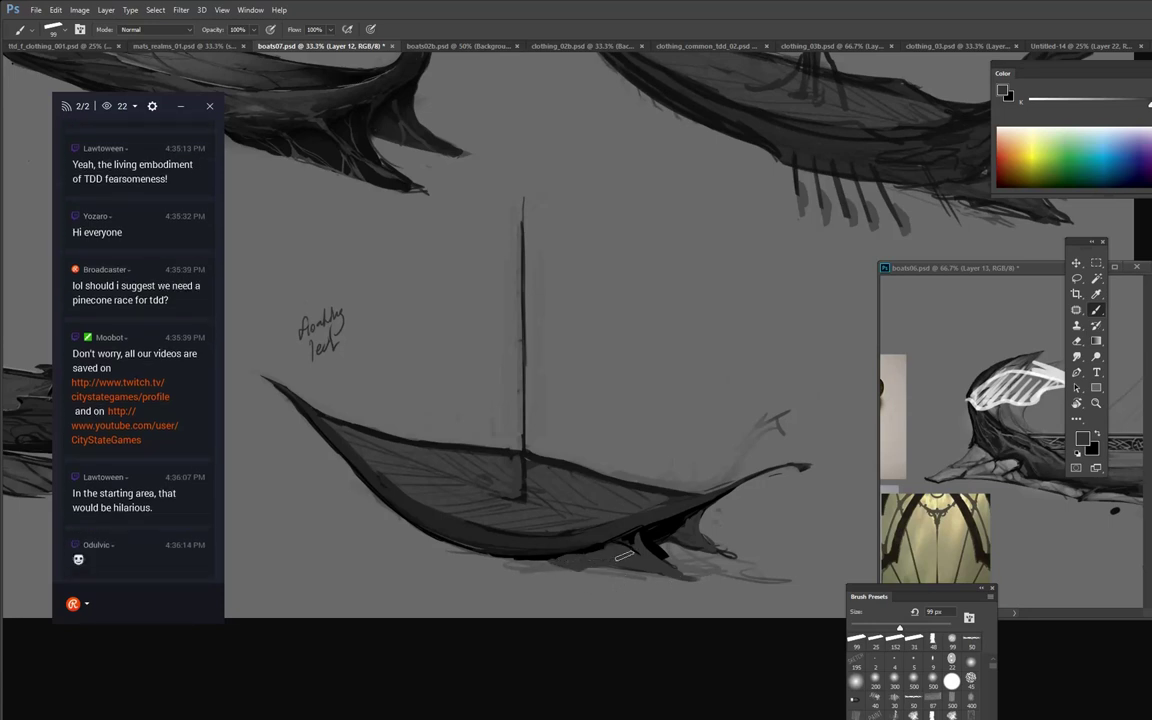
pyautogui.press('alt')
pyautogui.moveTo(658, 549)
pyautogui.mouseDown()
pyautogui.moveTo(709, 570)
pyautogui.moveTo(740, 566)
pyautogui.moveTo(674, 552)
pyautogui.moveTo(754, 556)
pyautogui.mouseUp()
pyautogui.keyDown('alt'); pyautogui.click(712, 553); pyautogui.keyUp('alt')
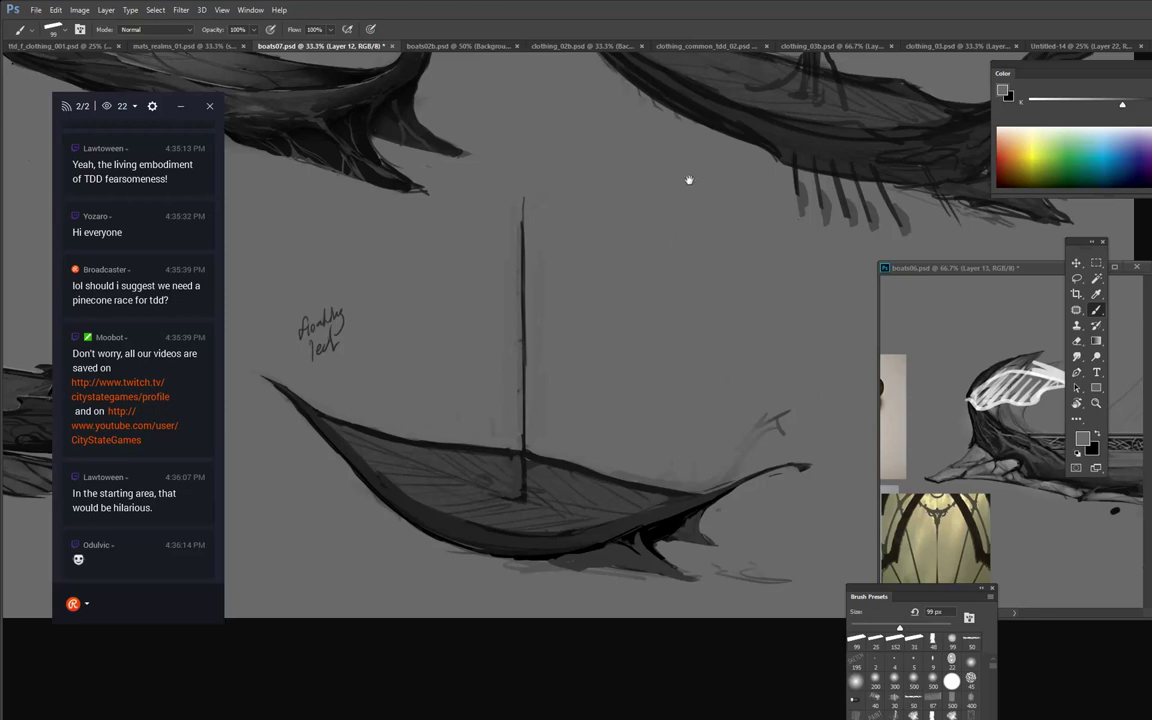
pyautogui.moveTo(689, 180)
pyautogui.mouseDown()
pyautogui.moveTo(707, 198)
pyautogui.moveTo(892, 213)
pyautogui.moveTo(645, 193)
pyautogui.moveTo(647, 292)
pyautogui.mouseUp()
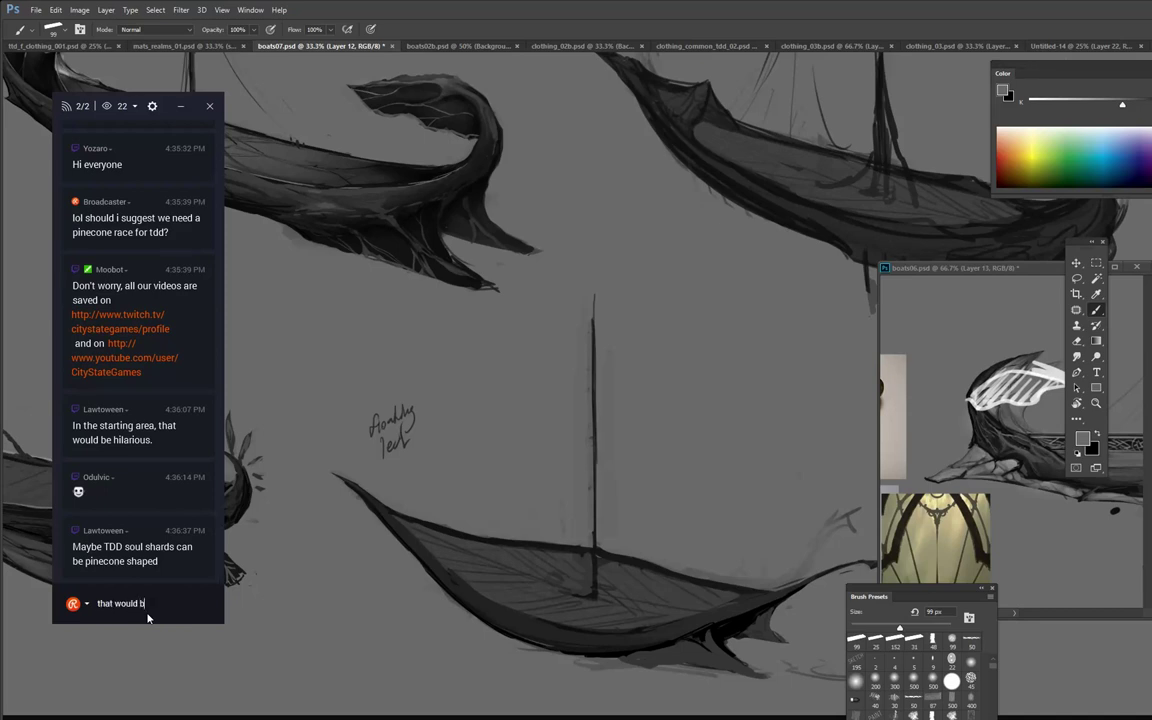
pyautogui.write('que')
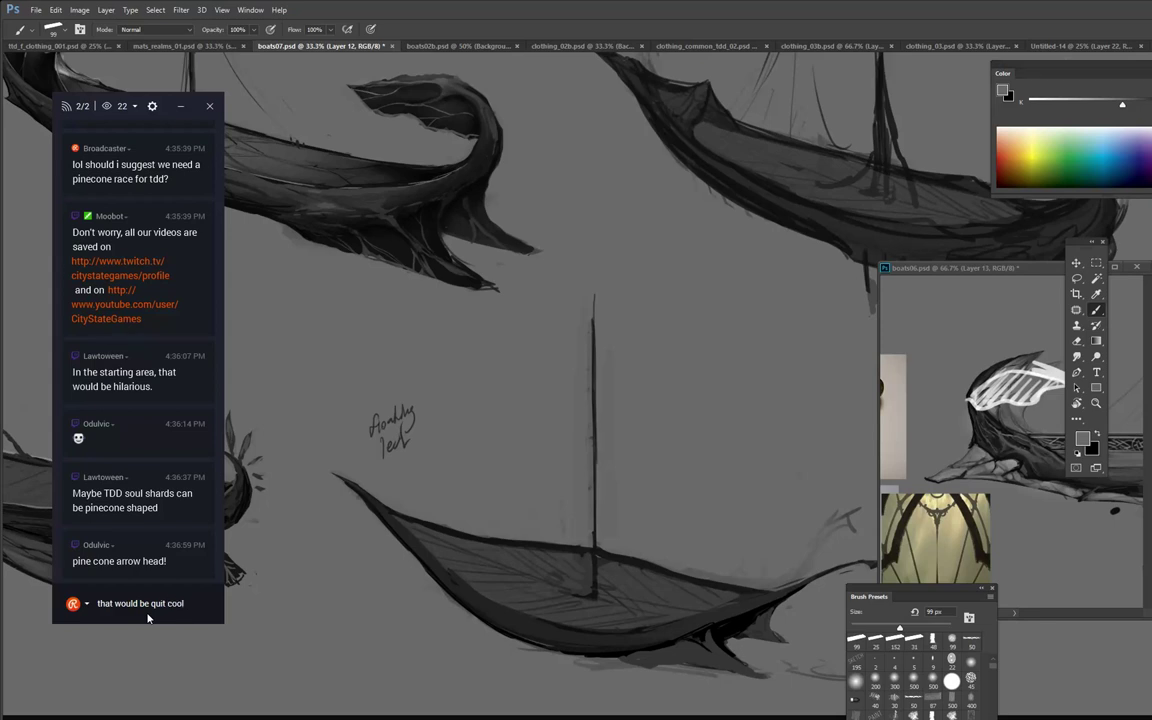
pyautogui.press('Return')
# Post the chat messages "so today i learned people like pinecones" and "how we feel on acorns".
pyautogui.write('s')
pyautogui.write('o today i learned people like pinecones')
pyautogui.press('Return')
pyautogui.write('how we feel o')
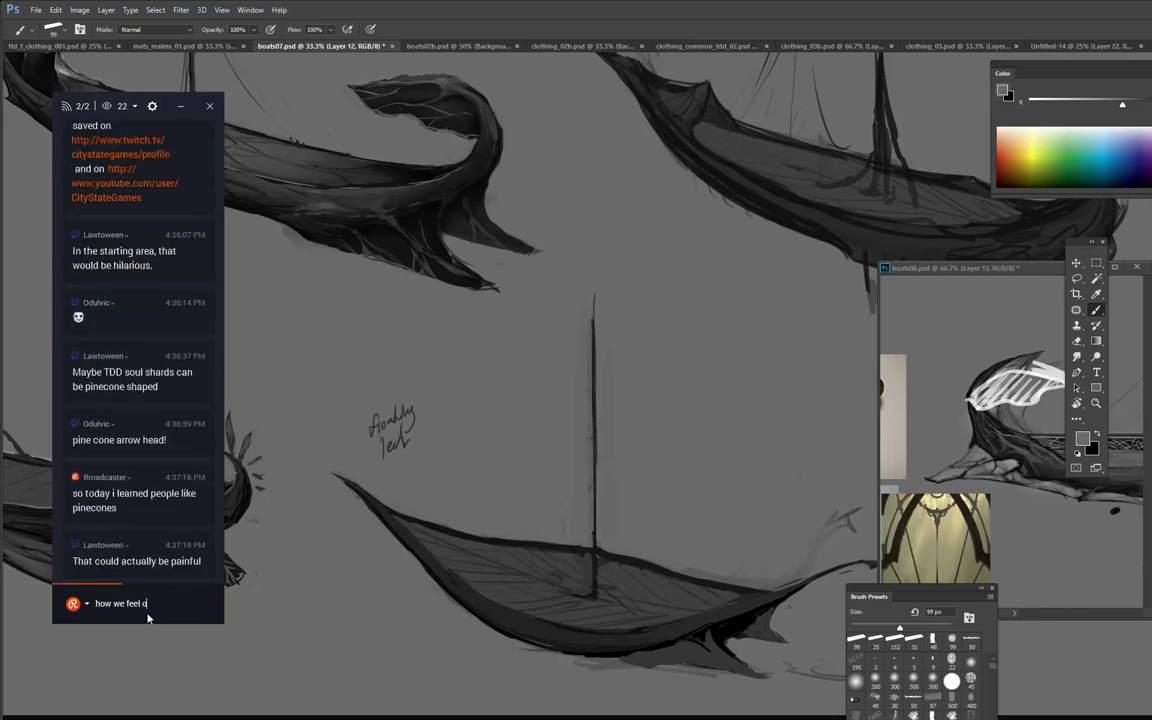
pyautogui.write('n acorns')
pyautogui.press('Return')
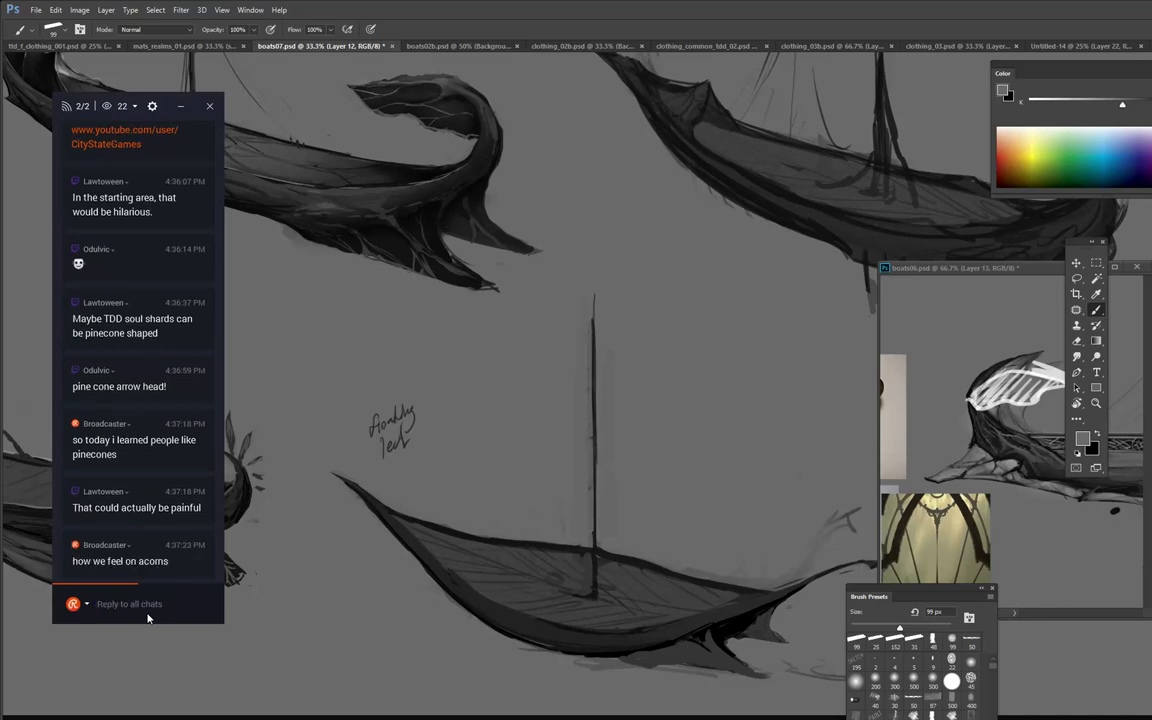
# Trim the oared sailing boat's stern fin and oar blades into clean shapes with background grey.
pyautogui.moveTo(696, 262); pyautogui.dragTo(809, 238)
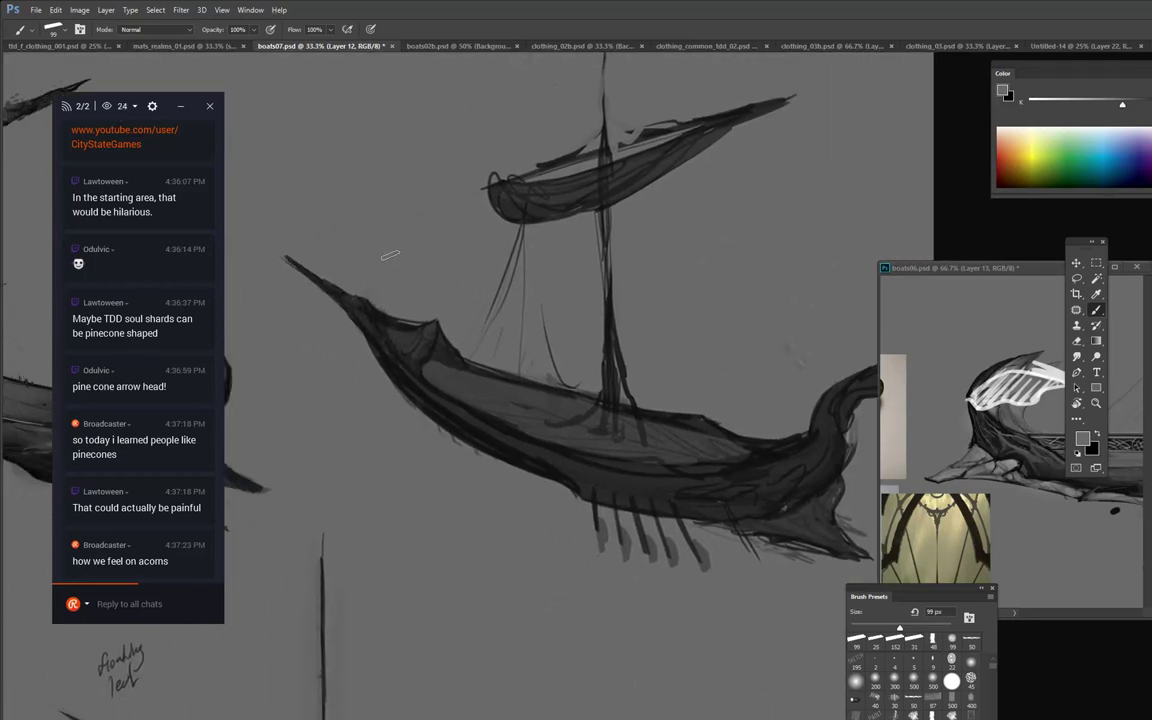
pyautogui.moveTo(776, 591); pyautogui.dragTo(641, 466)
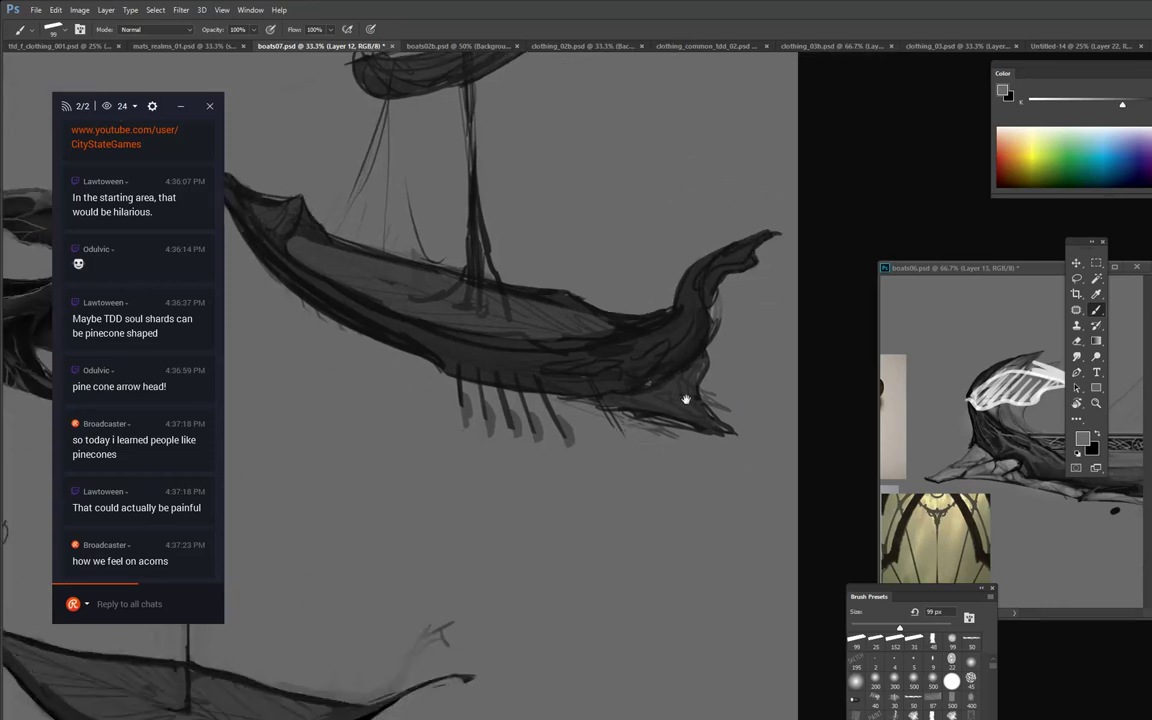
pyautogui.moveTo(724, 292)
pyautogui.mouseDown()
pyautogui.moveTo(703, 395)
pyautogui.moveTo(748, 443)
pyautogui.mouseUp()
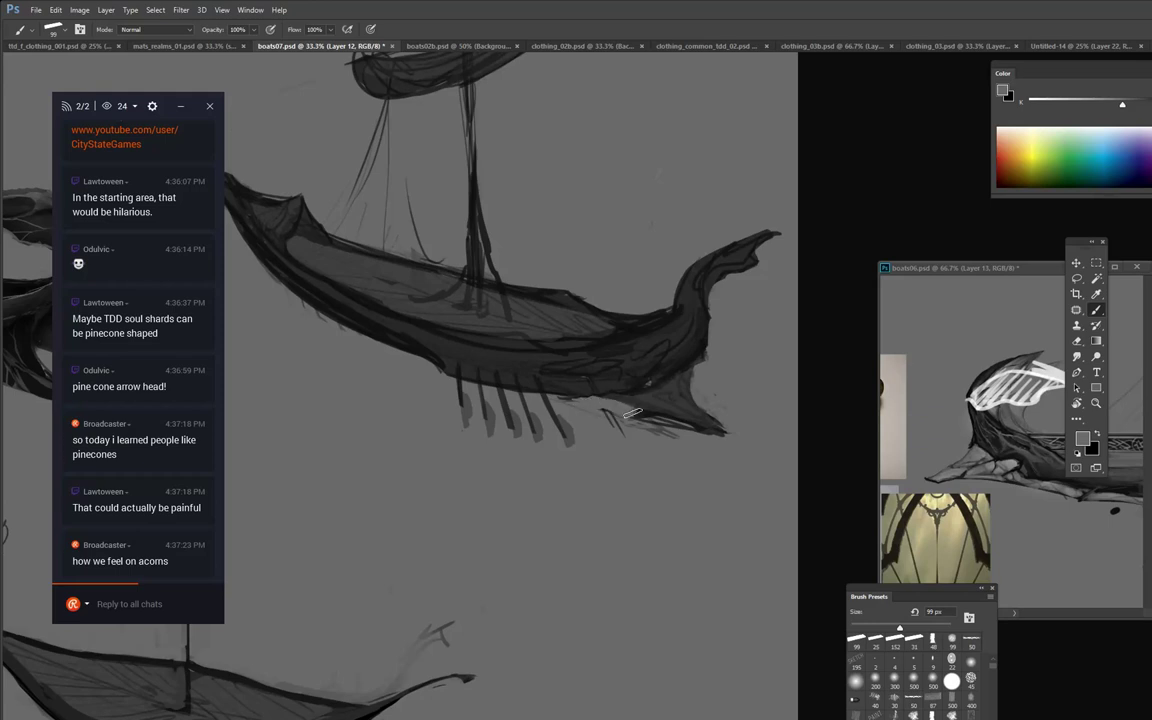
pyautogui.moveTo(726, 436); pyautogui.dragTo(593, 414)
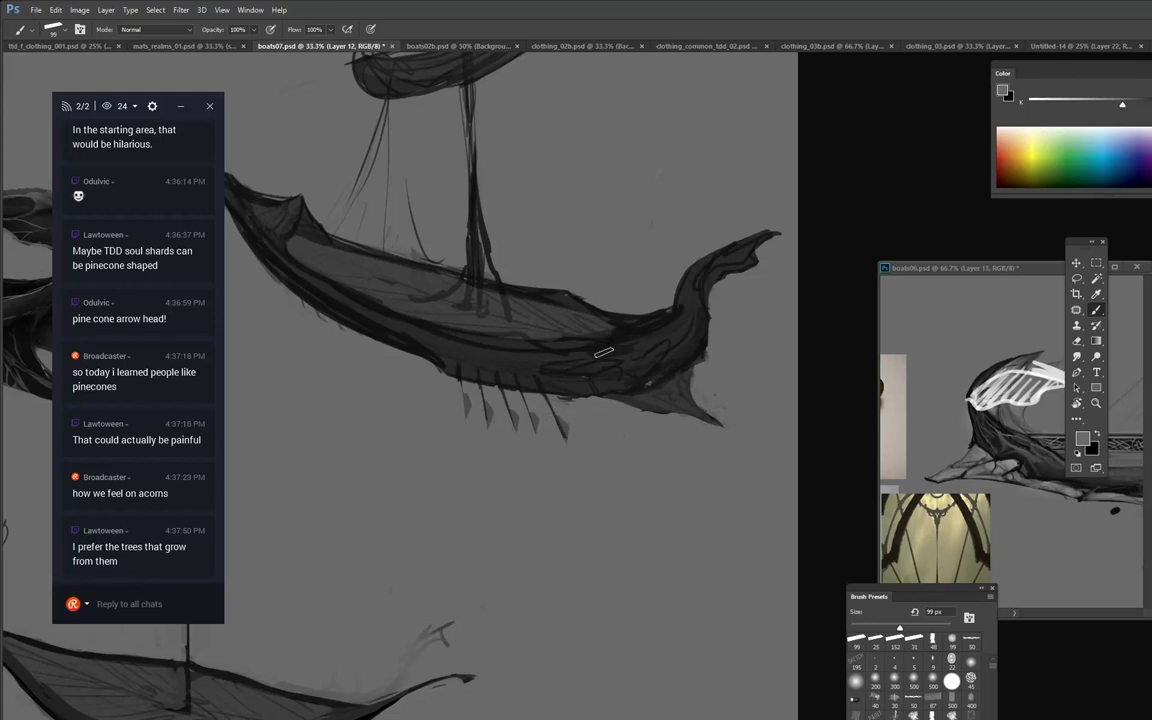
# Fill and sharpen the pointed crest behind the oared boat's bow with a sampled dark grey.
pyautogui.moveTo(522, 329); pyautogui.dragTo(670, 374)
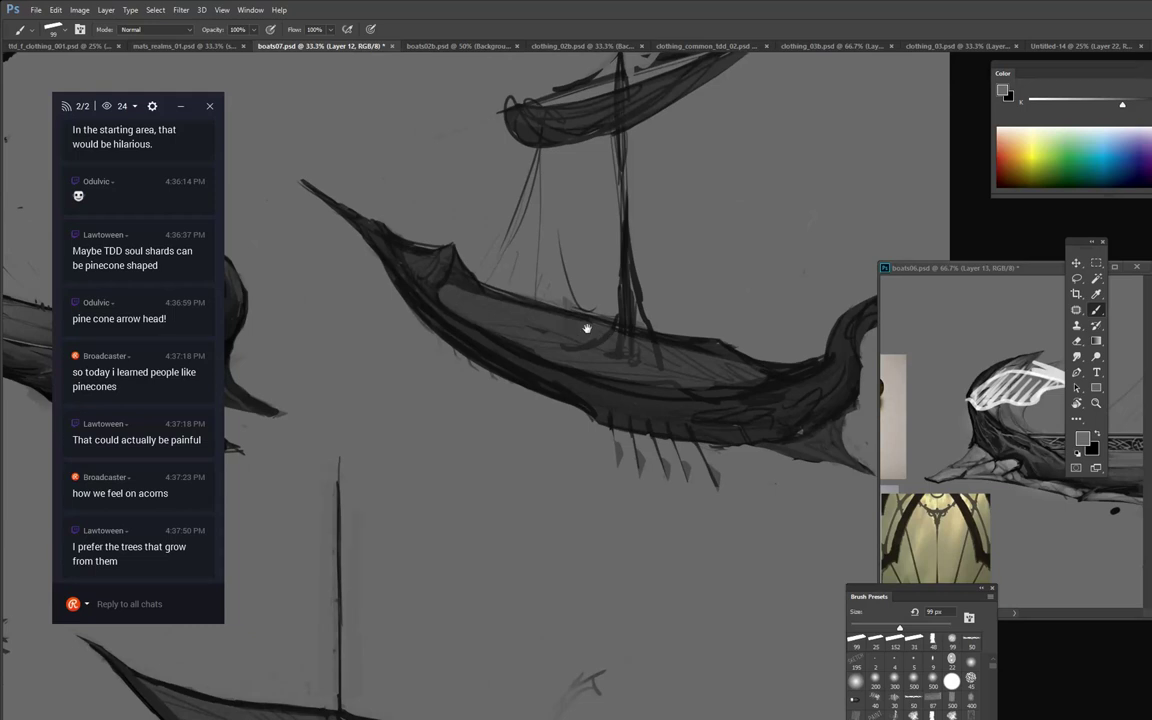
pyautogui.moveTo(599, 316); pyautogui.dragTo(652, 238)
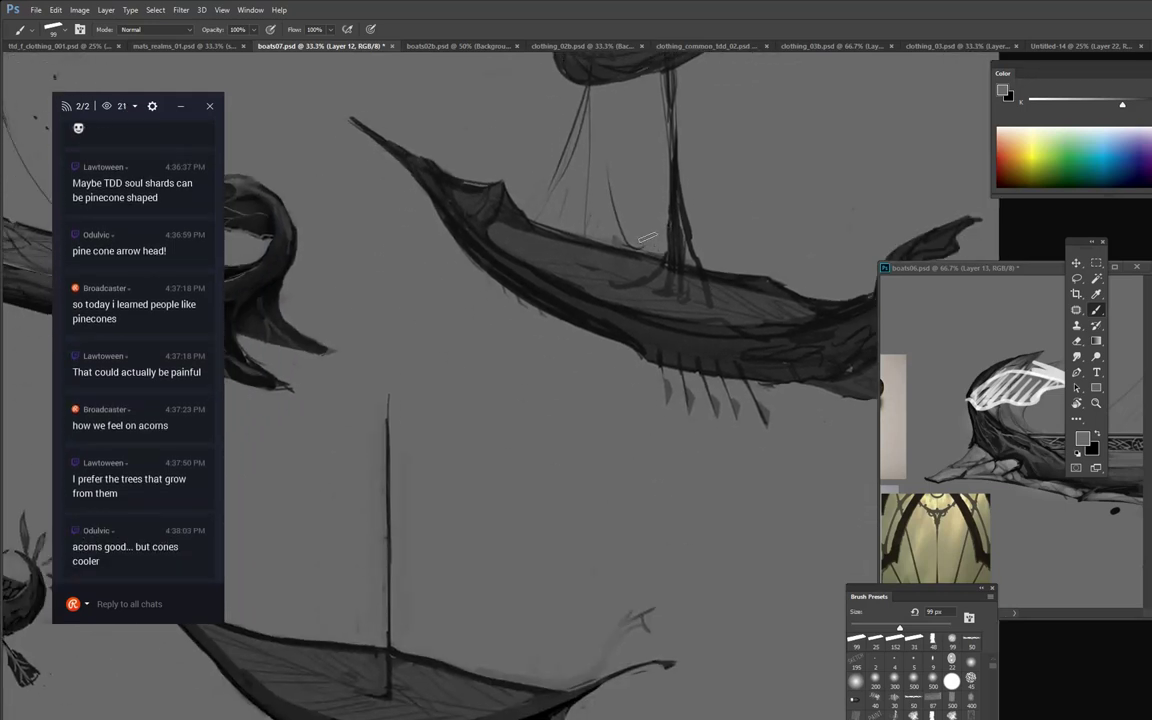
pyautogui.moveTo(676, 213); pyautogui.dragTo(646, 383)
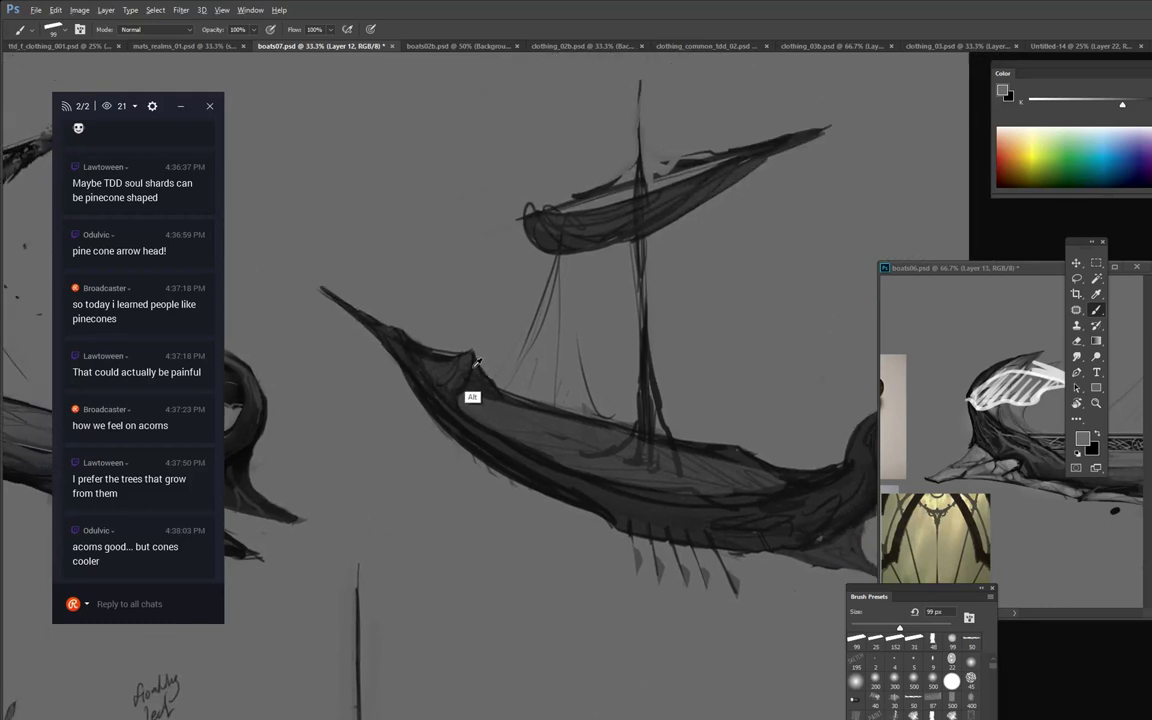
pyautogui.keyDown('alt'); pyautogui.click(473, 370); pyautogui.keyUp('alt')
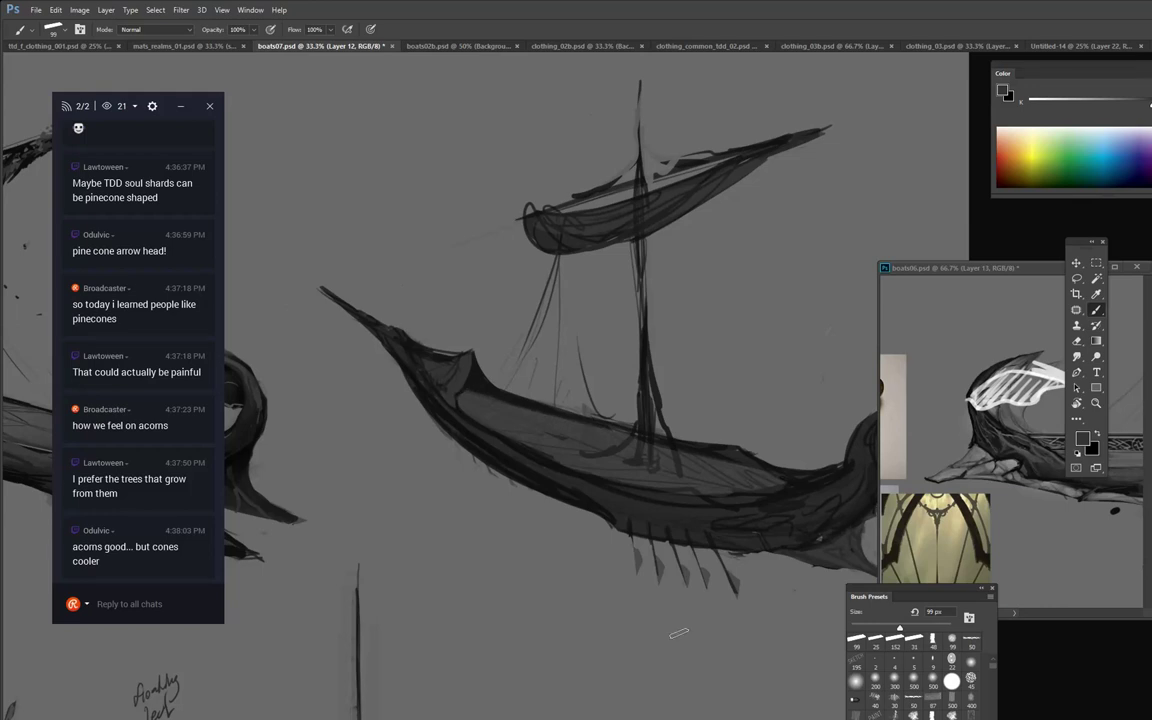
# Extend the yard beyond the sail's rounded end and thicken the masthead with a sampled near-black.
pyautogui.moveTo(630, 511)
pyautogui.mouseDown()
pyautogui.moveTo(591, 508)
pyautogui.moveTo(555, 577)
pyautogui.mouseUp()
pyautogui.moveTo(697, 396); pyautogui.dragTo(756, 442)
pyautogui.keyDown('alt'); pyautogui.click(580, 337); pyautogui.keyUp('alt')
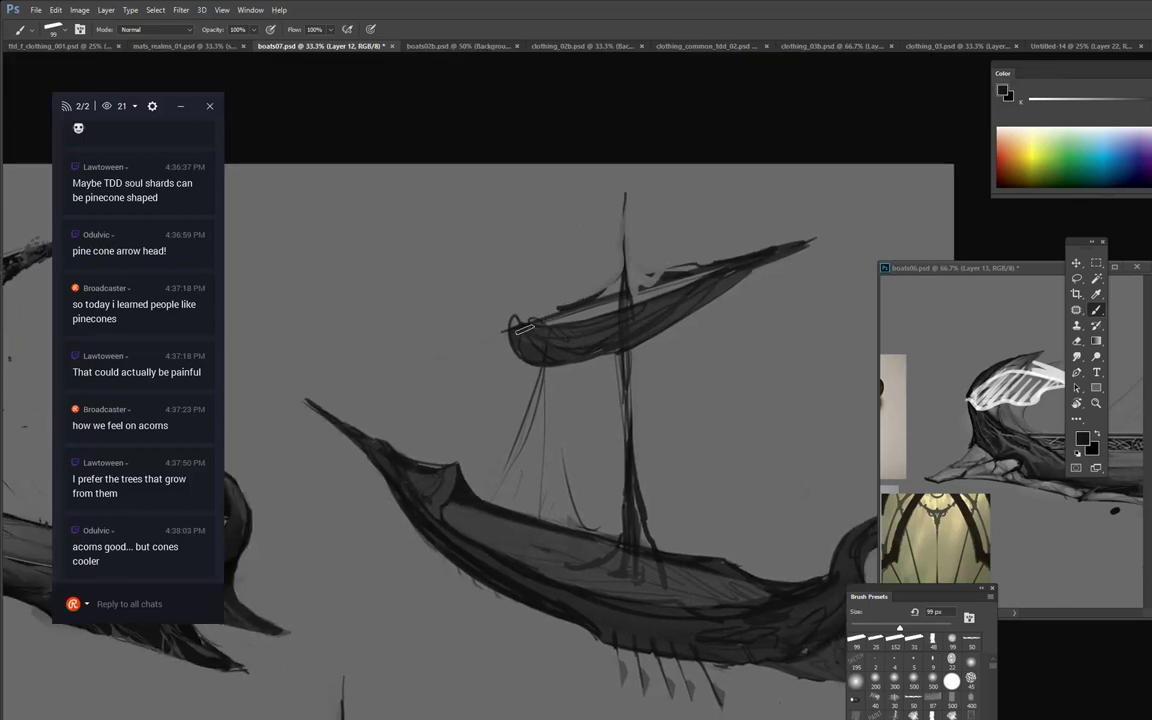
pyautogui.moveTo(512, 328); pyautogui.dragTo(462, 344)
pyautogui.moveTo(609, 290)
pyautogui.mouseDown()
pyautogui.moveTo(629, 264)
pyautogui.moveTo(622, 238)
pyautogui.mouseUp()
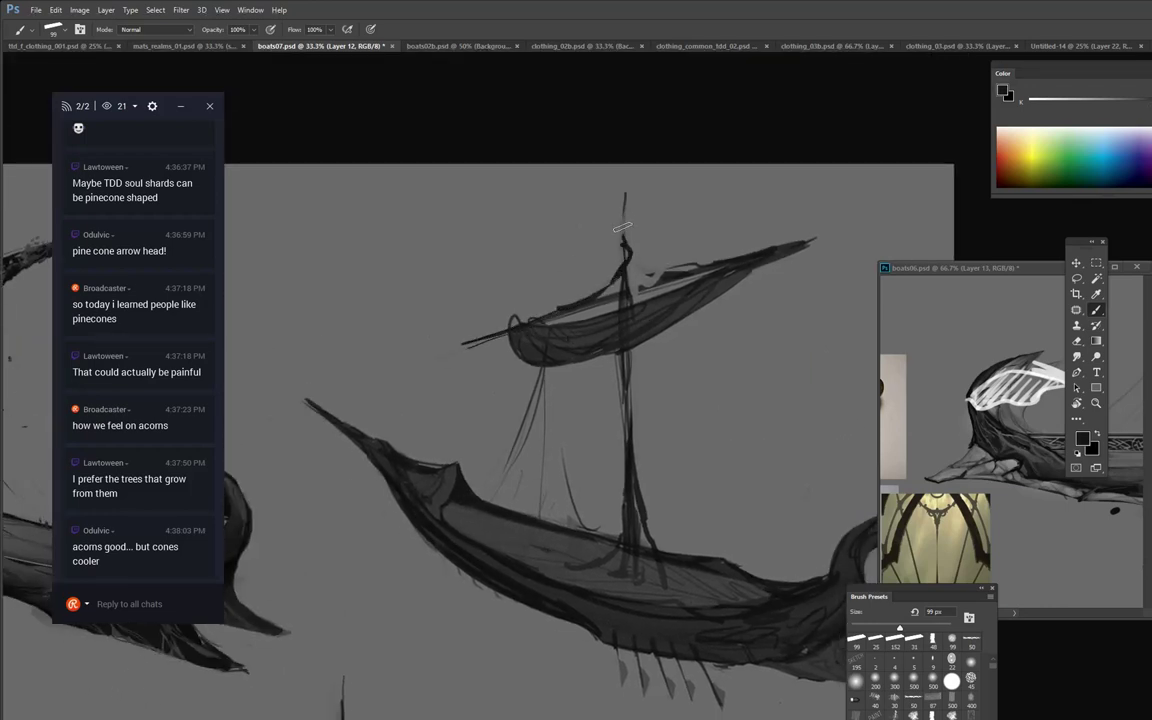
# Lengthen the mast tip and paint twisting dark strokes down the mast to branching lines at its base.
pyautogui.moveTo(622, 187)
pyautogui.mouseDown()
pyautogui.moveTo(615, 384)
pyautogui.moveTo(635, 432)
pyautogui.moveTo(627, 446)
pyautogui.moveTo(625, 428)
pyautogui.moveTo(630, 473)
pyautogui.moveTo(592, 452)
pyautogui.moveTo(622, 507)
pyautogui.moveTo(577, 561)
pyautogui.mouseUp()
pyautogui.moveTo(617, 508); pyautogui.dragTo(576, 562)
pyautogui.moveTo(624, 463); pyautogui.dragTo(571, 485)
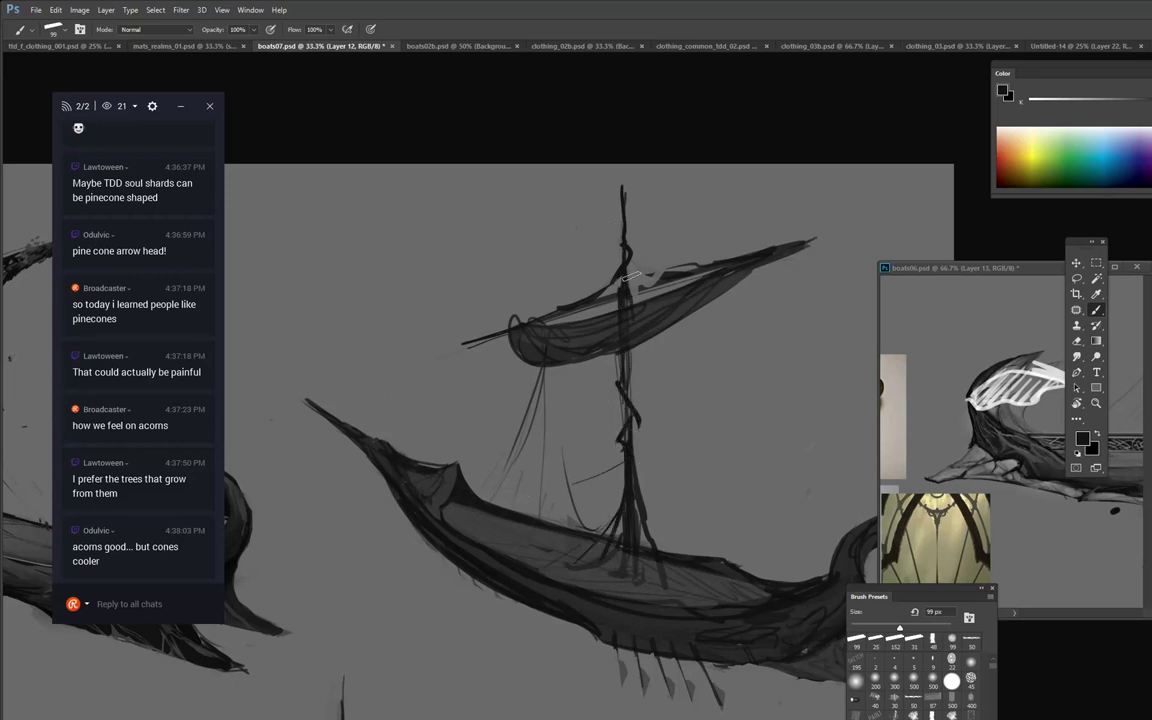
# Draw a diagonal rope across the sail and paint out the old rigging below it with background grey.
pyautogui.moveTo(607, 301)
pyautogui.mouseDown()
pyautogui.moveTo(526, 398)
pyautogui.moveTo(538, 464)
pyautogui.mouseUp()
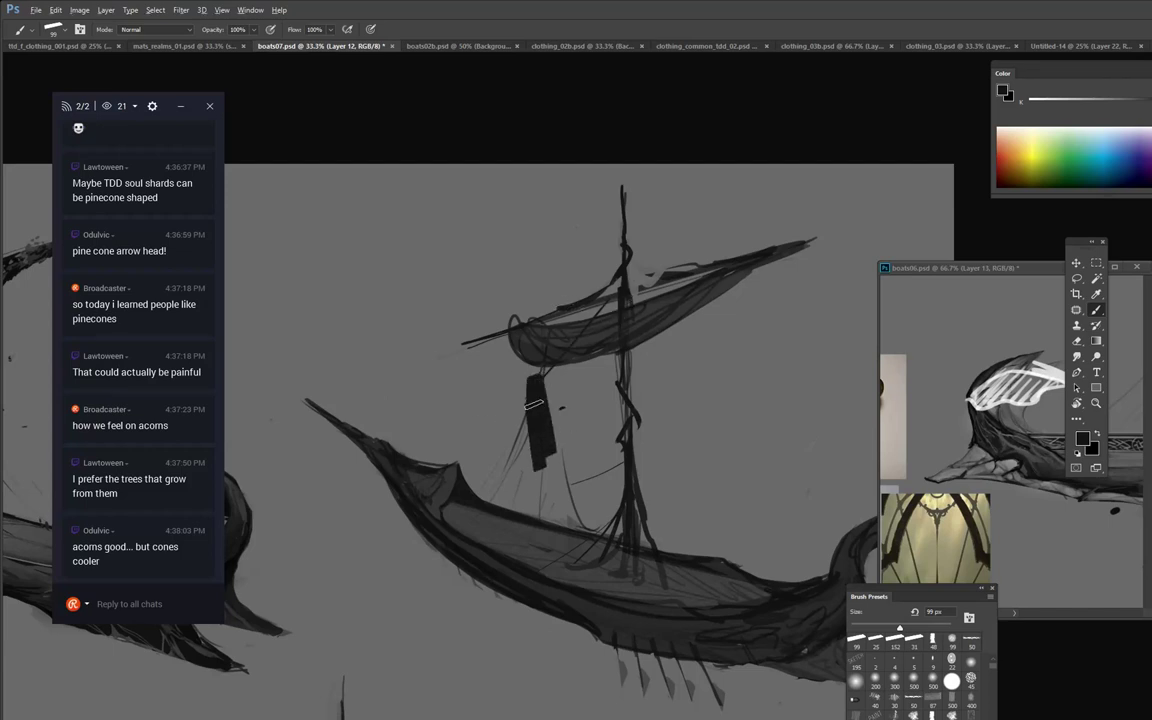
pyautogui.keyDown('alt'); pyautogui.click(593, 430); pyautogui.keyUp('alt')
pyautogui.moveTo(551, 380)
pyautogui.mouseDown()
pyautogui.moveTo(572, 448)
pyautogui.moveTo(563, 478)
pyautogui.mouseUp()
pyautogui.moveTo(554, 431)
pyautogui.mouseDown()
pyautogui.moveTo(549, 467)
pyautogui.moveTo(516, 485)
pyautogui.moveTo(560, 505)
pyautogui.mouseUp()
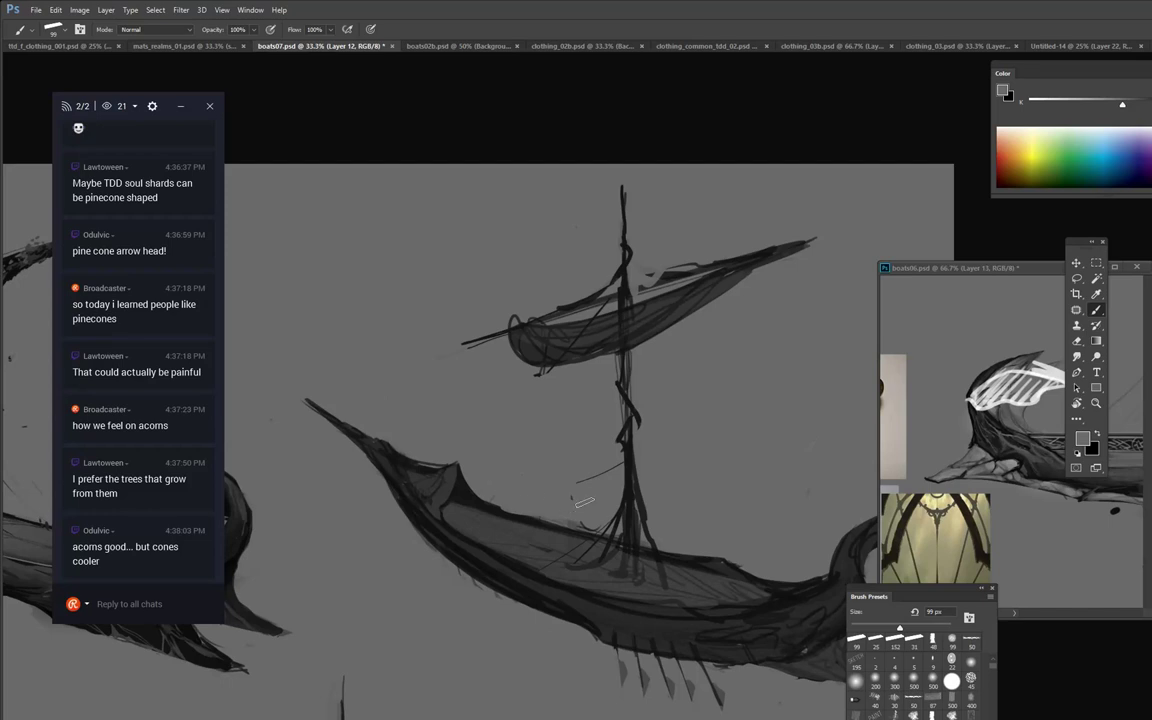
pyautogui.moveTo(645, 365)
pyautogui.mouseDown()
pyautogui.moveTo(682, 244)
pyautogui.moveTo(706, 224)
pyautogui.mouseUp()
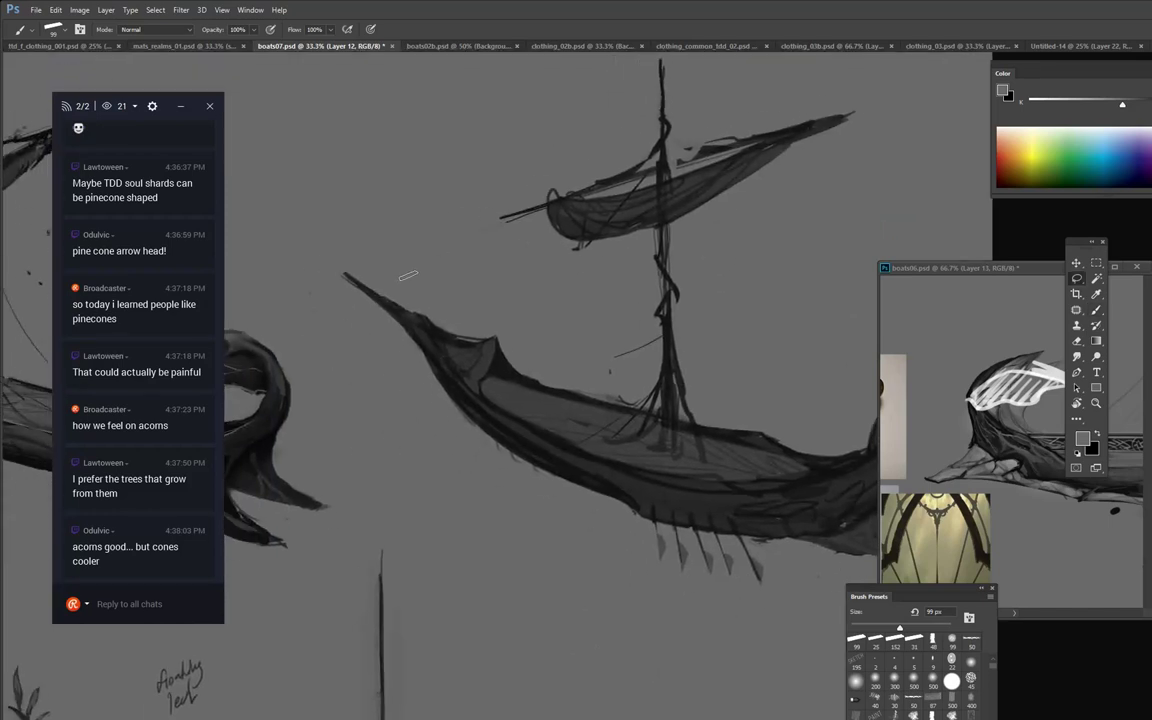
pyautogui.press('l')
pyautogui.moveTo(663, 329)
pyautogui.mouseDown()
pyautogui.moveTo(617, 167)
pyautogui.moveTo(361, 142)
pyautogui.mouseUp()
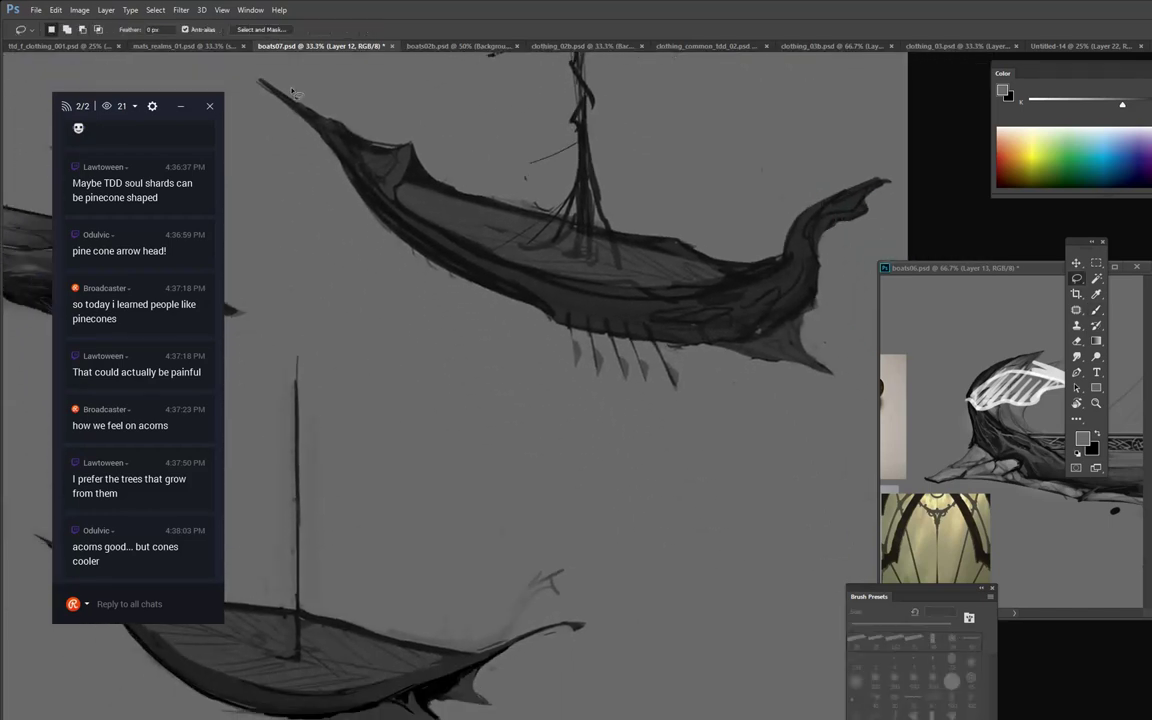
pyautogui.moveTo(267, 84); pyautogui.dragTo(364, 180)
pyautogui.press('b')
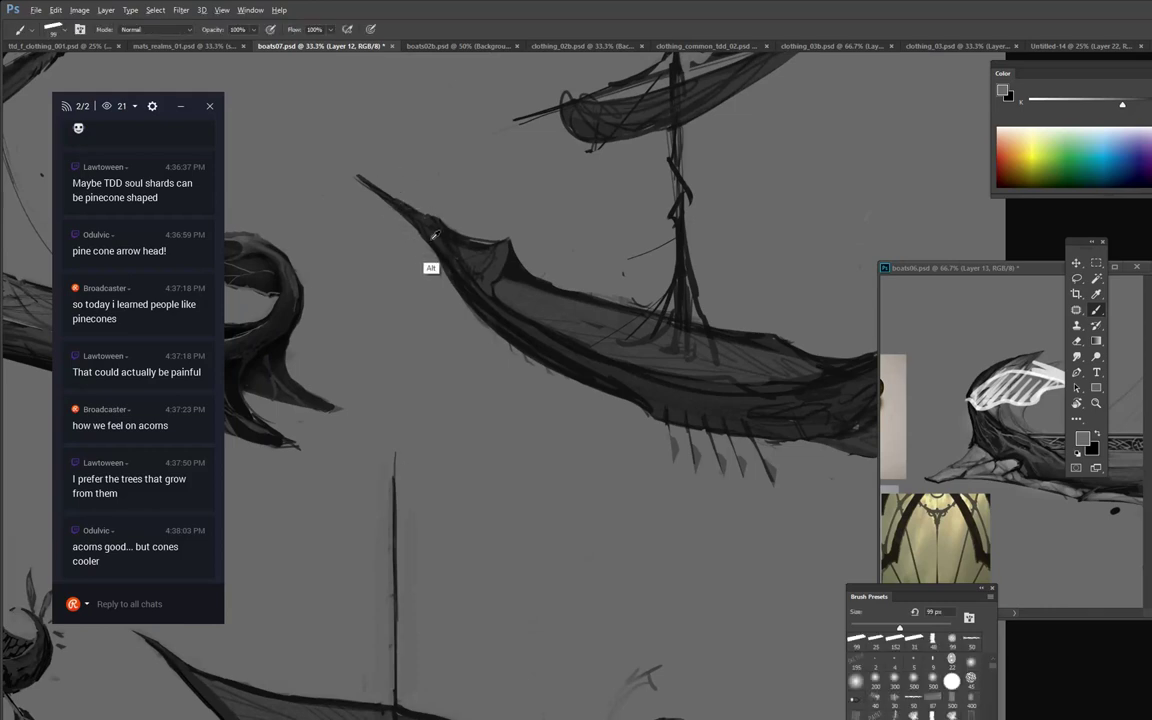
# Reshape the oared boat's bow into a short upturned point with dark strokes, and paint out the long prow spike with background grey.
pyautogui.keyDown('alt'); pyautogui.click(436, 268); pyautogui.keyUp('alt')
pyautogui.moveTo(1088, 532)
pyautogui.mouseDown()
pyautogui.moveTo(733, 586)
pyautogui.moveTo(658, 638)
pyautogui.moveTo(1151, 489)
pyautogui.moveTo(1151, 515)
pyautogui.mouseUp()
pyautogui.moveTo(952, 542); pyautogui.dragTo(1151, 480)
pyautogui.moveTo(989, 543); pyautogui.dragTo(1151, 485)
pyautogui.moveTo(1085, 560)
pyautogui.mouseDown()
pyautogui.moveTo(1007, 494)
pyautogui.moveTo(687, 414)
pyautogui.moveTo(743, 571)
pyautogui.moveTo(1054, 542)
pyautogui.moveTo(640, 498)
pyautogui.mouseUp()
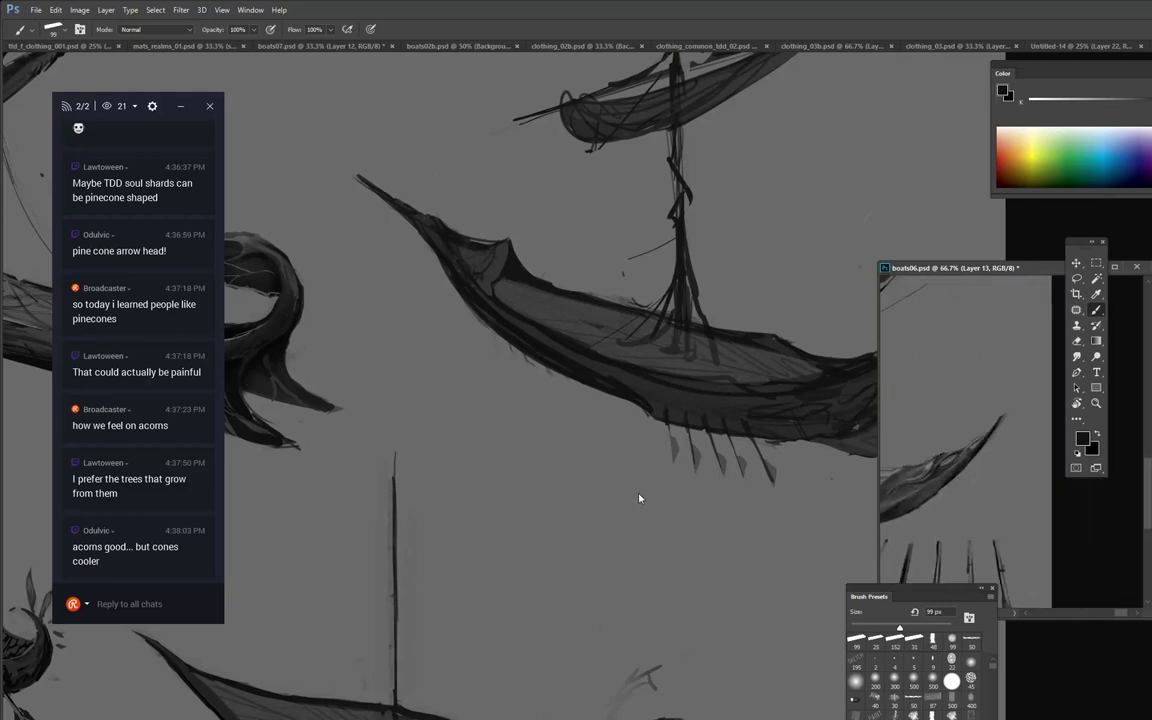
pyautogui.moveTo(693, 171); pyautogui.dragTo(768, 272)
pyautogui.moveTo(395, 342); pyautogui.dragTo(405, 377)
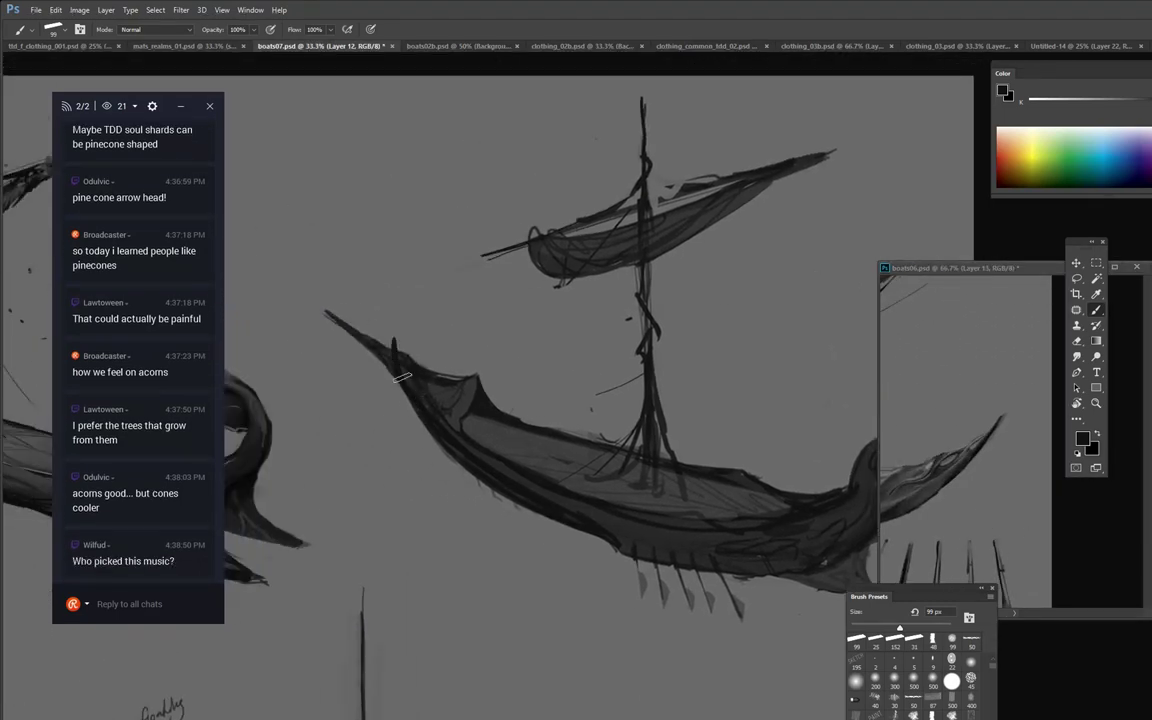
pyautogui.moveTo(392, 319)
pyautogui.mouseDown()
pyautogui.moveTo(401, 369)
pyautogui.moveTo(396, 290)
pyautogui.moveTo(416, 366)
pyautogui.moveTo(404, 282)
pyautogui.moveTo(390, 397)
pyautogui.moveTo(393, 283)
pyautogui.moveTo(394, 400)
pyautogui.moveTo(384, 324)
pyautogui.mouseUp()
pyautogui.keyDown('alt'); pyautogui.click(405, 327); pyautogui.keyUp('alt')
pyautogui.moveTo(363, 327); pyautogui.dragTo(361, 366)
pyautogui.moveTo(408, 305)
pyautogui.mouseDown()
pyautogui.moveTo(421, 351)
pyautogui.moveTo(398, 304)
pyautogui.mouseUp()
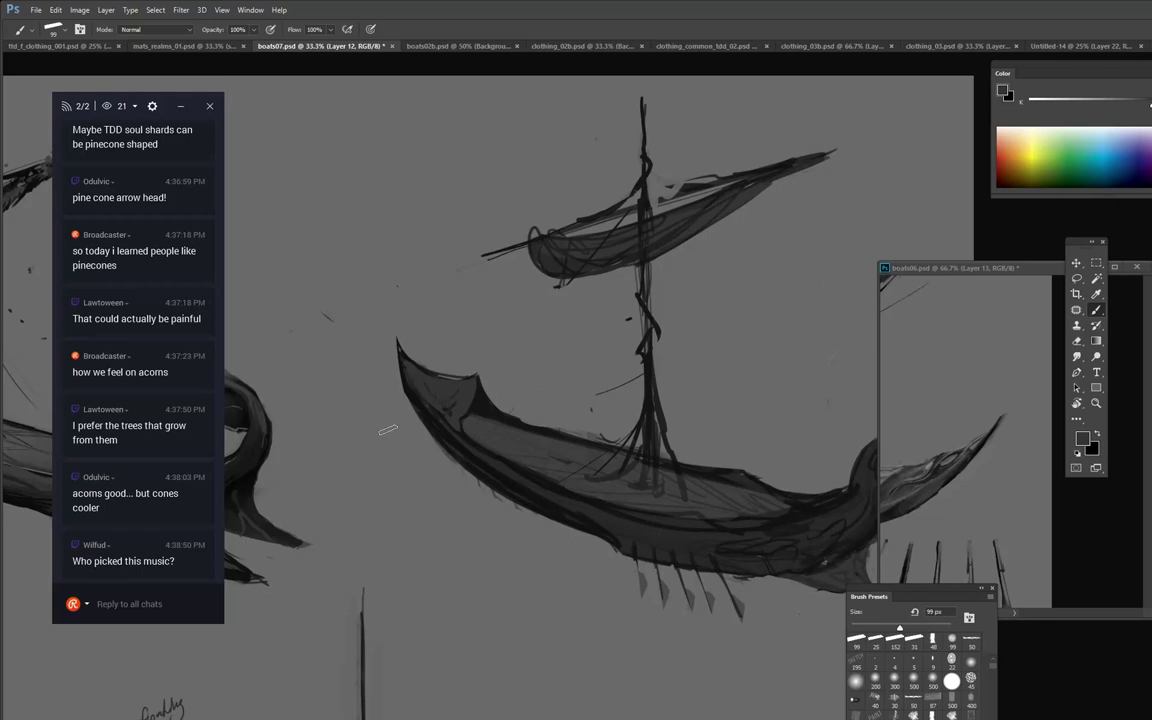
# Send the chat message "well at least what i can pick in the royalty free spotify play lists".
pyautogui.click(187, 604)
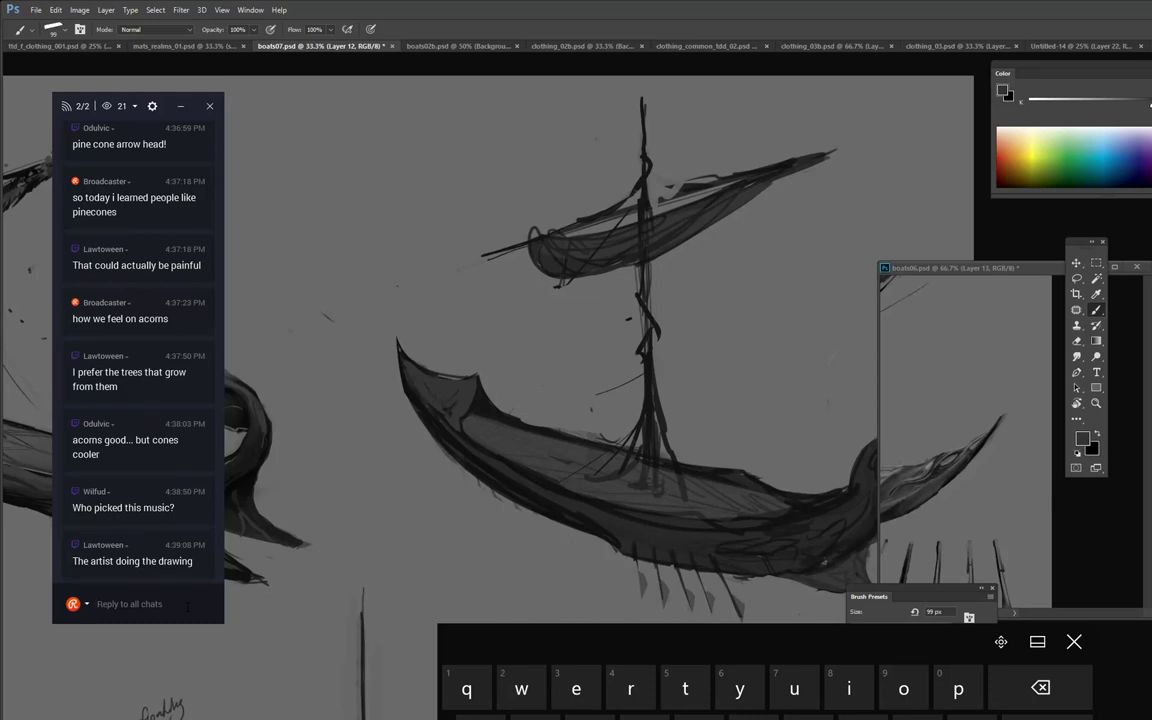
pyautogui.write('a')
pyautogui.press('BackSpace')
pyautogui.write('al')
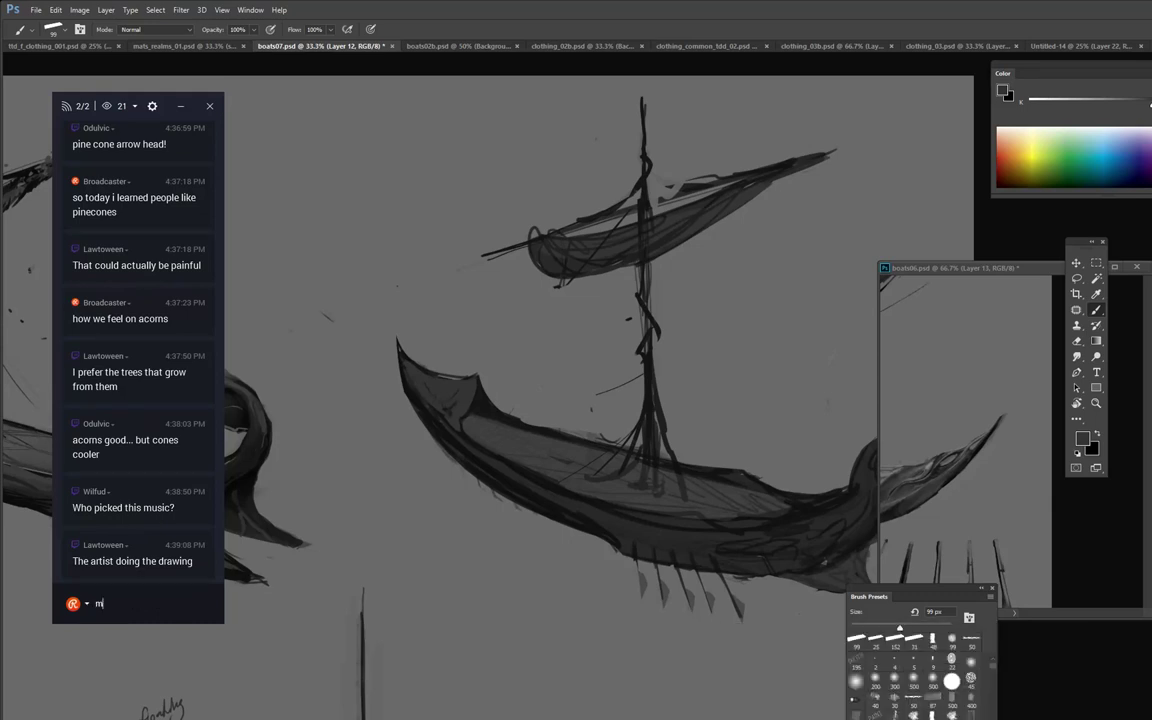
pyautogui.press('BackSpace')
pyautogui.press('BackSpace')
pyautogui.write('well at least what i can pick in the royal')
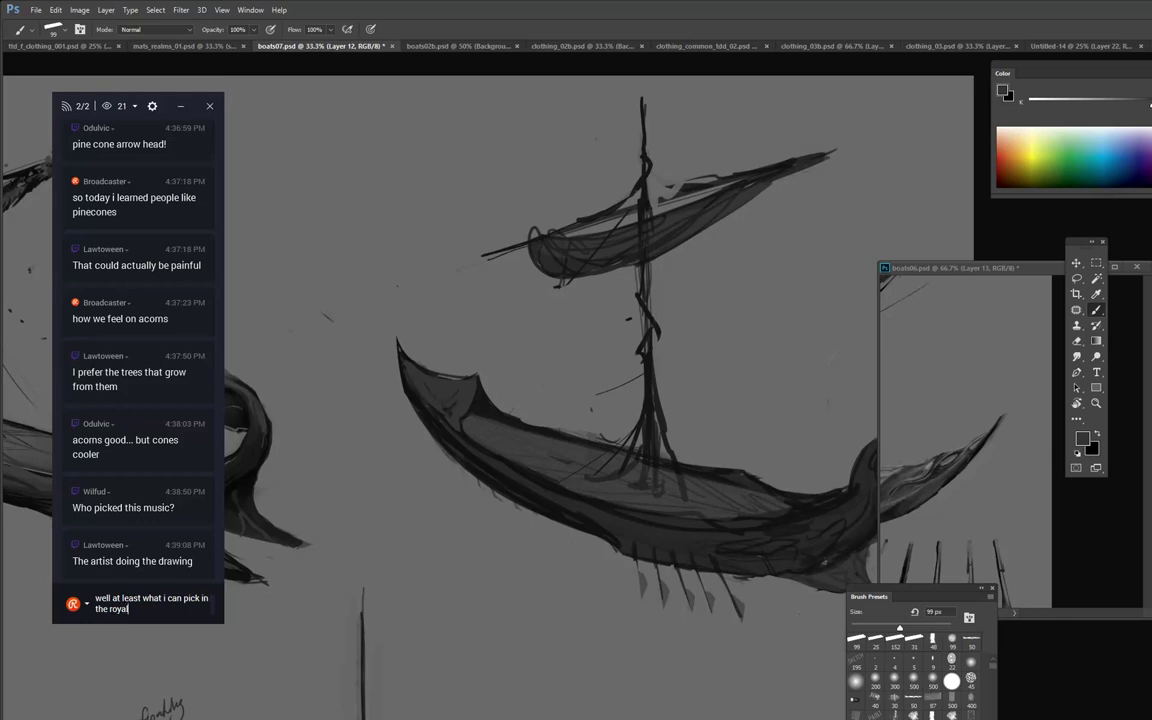
pyautogui.write('ty free spotify play lists')
pyautogui.press('Return')
# Send the chat message "or else we would have all the classic rock, soundtracks, and such".
pyautogui.write('or e')
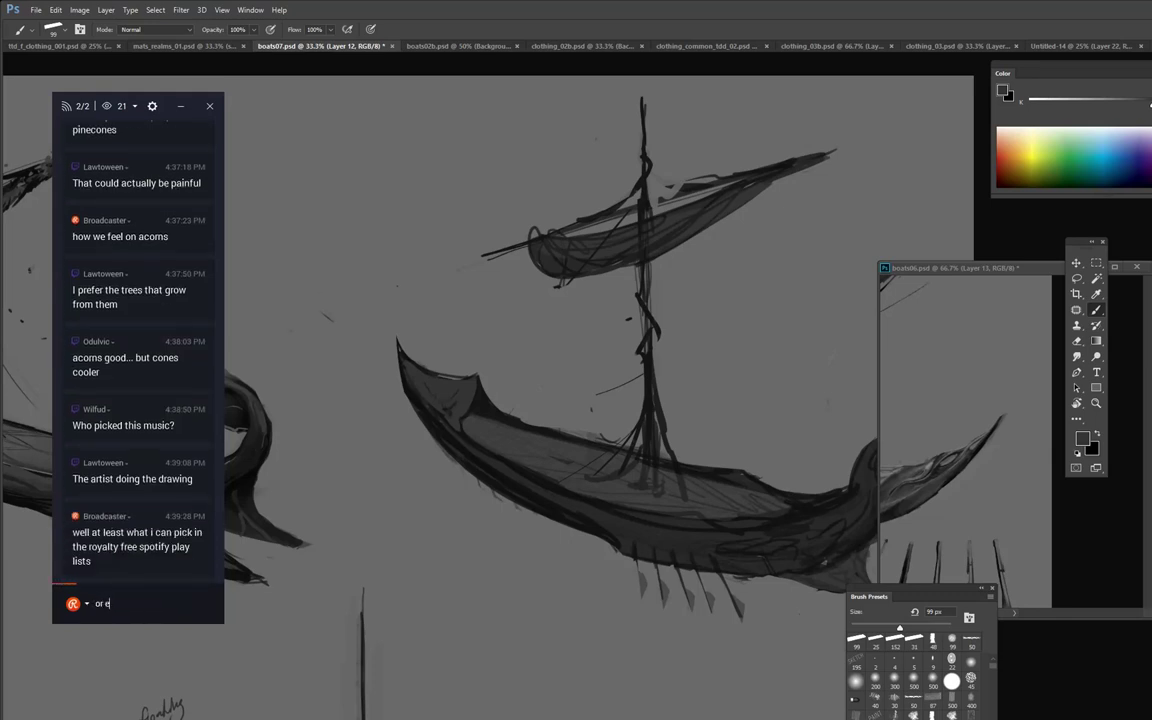
pyautogui.write('lse we would have more')
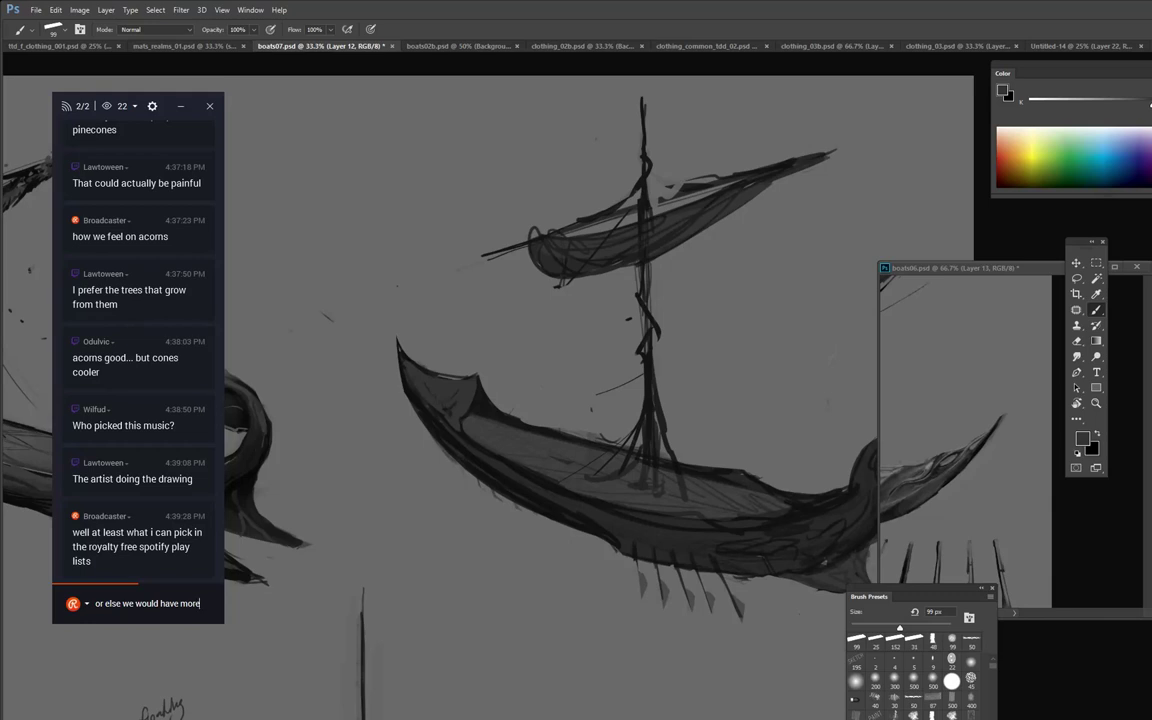
pyautogui.press('BackSpace')
pyautogui.press('BackSpace')
pyautogui.press('BackSpace')
pyautogui.press('BackSpace')
pyautogui.write('all the classic')
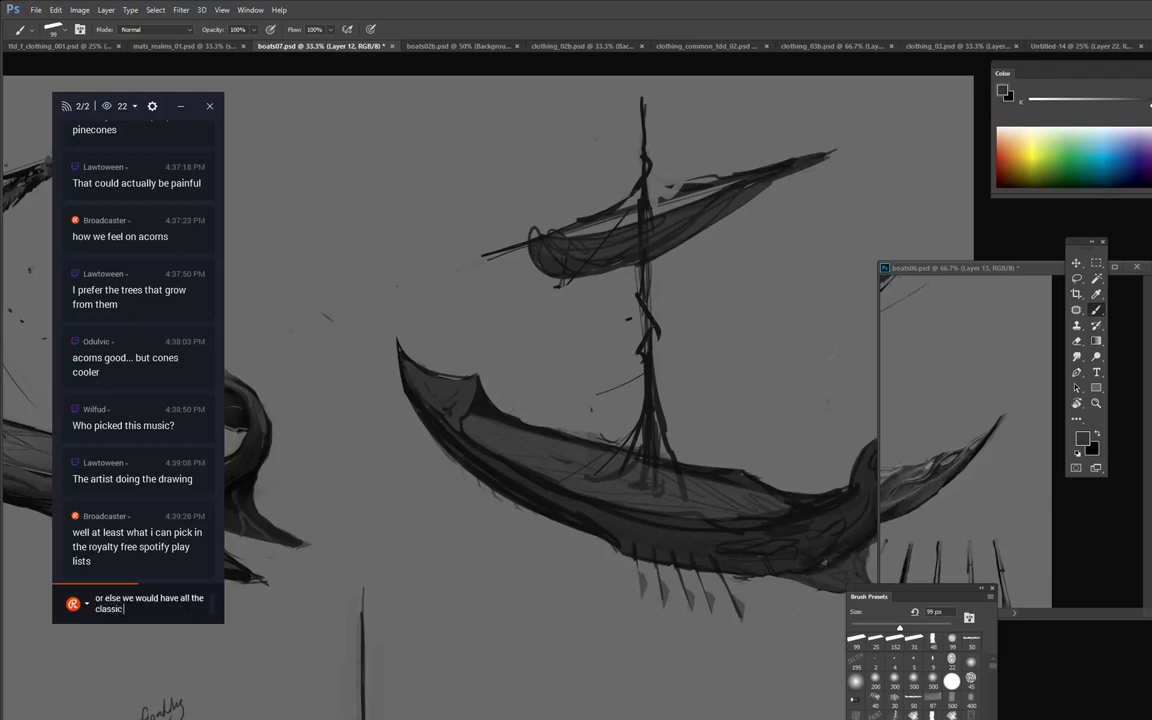
pyautogui.write(' rock')
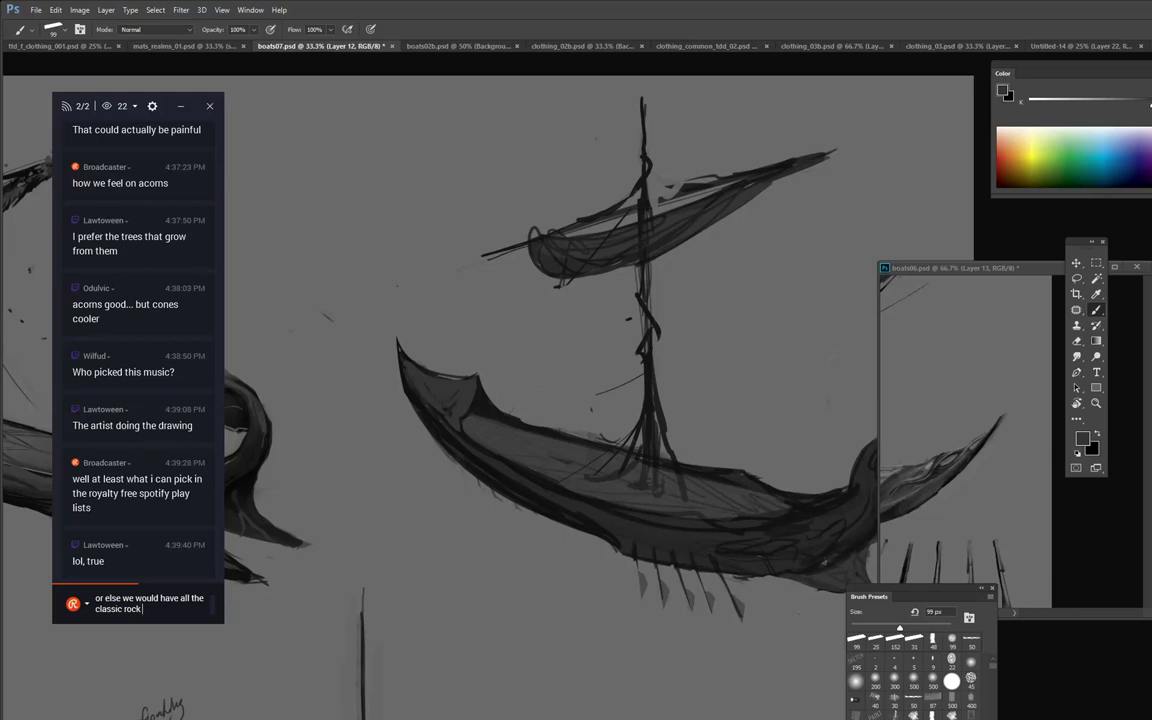
pyautogui.write(', soundtracks, and such')
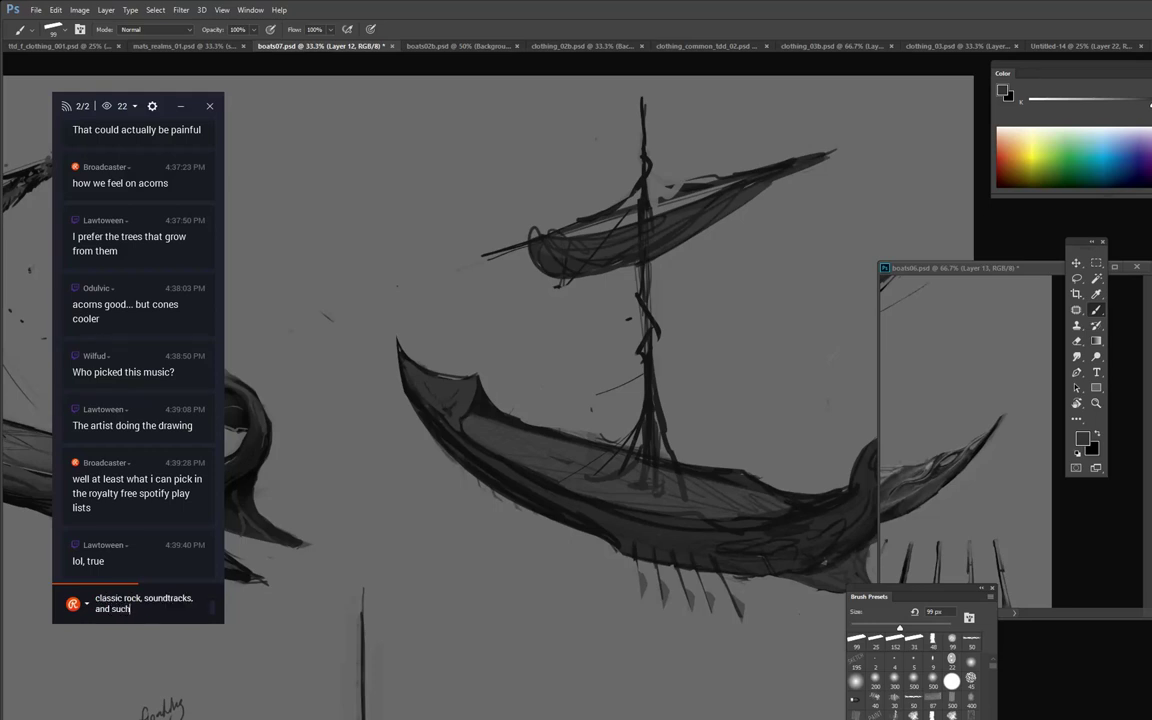
pyautogui.press('Return')
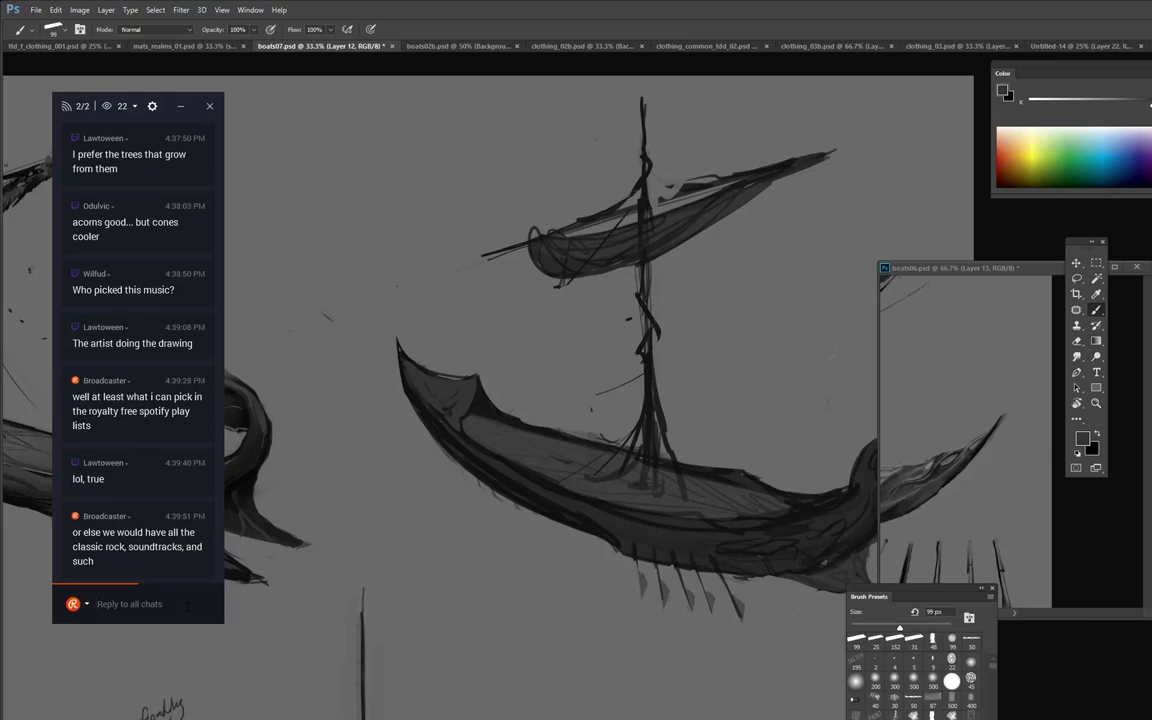
# Trim the upper edge of the oared boat's bow into a cleaner curve with sampled background grey.
pyautogui.keyDown('alt'); pyautogui.click(438, 349); pyautogui.keyUp('alt')
pyautogui.moveTo(432, 371); pyautogui.dragTo(469, 375)
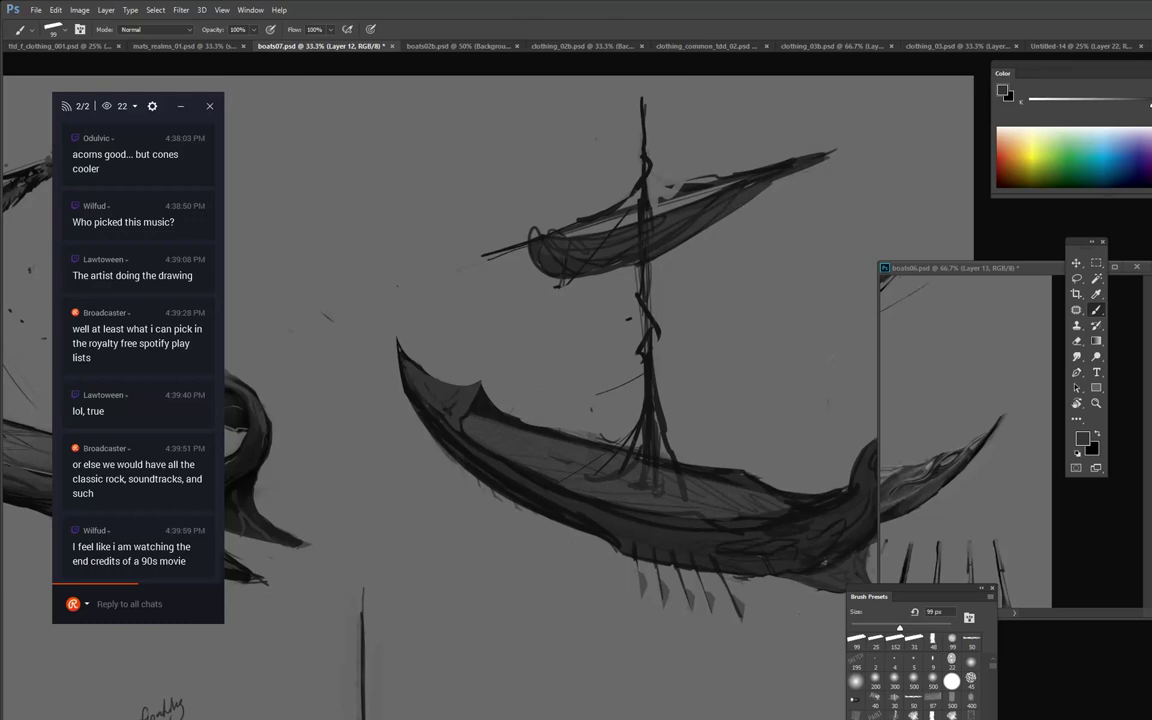
# Show Spotify's New retro wave playlist and reply in chat "lol i do like this play list. its retro wave and love that 90s anime album cover".
pyautogui.hotkey('alt', 'Tab')
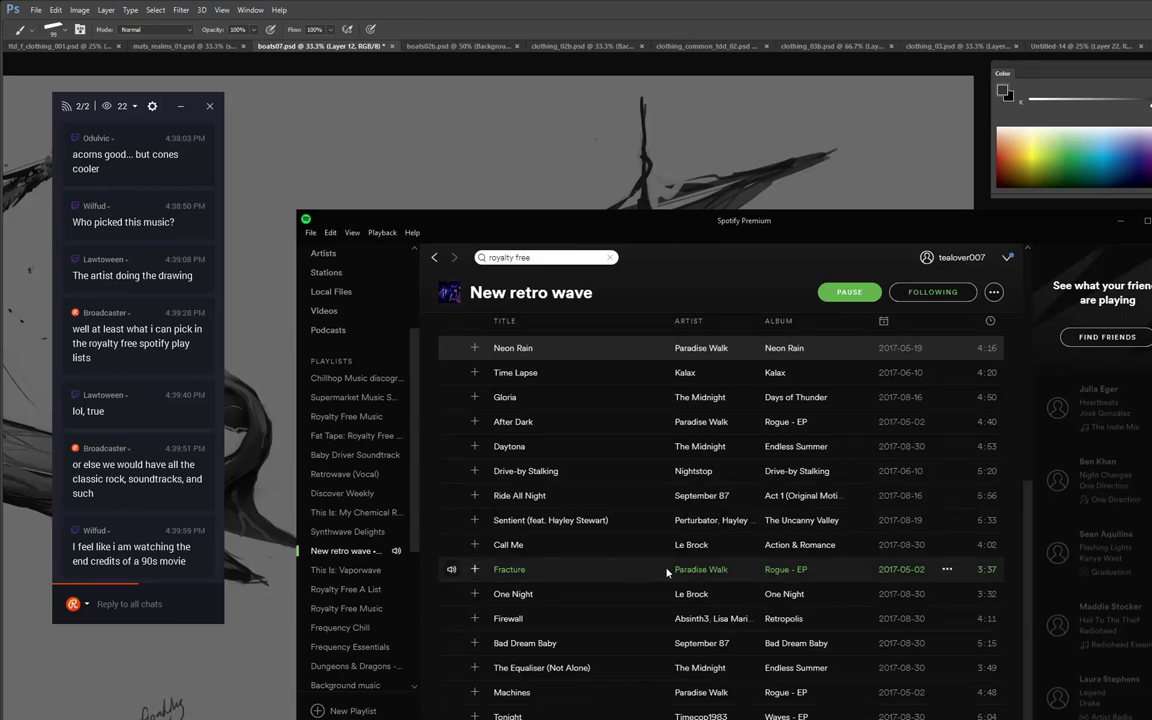
pyautogui.scroll(5, 1030, 565)
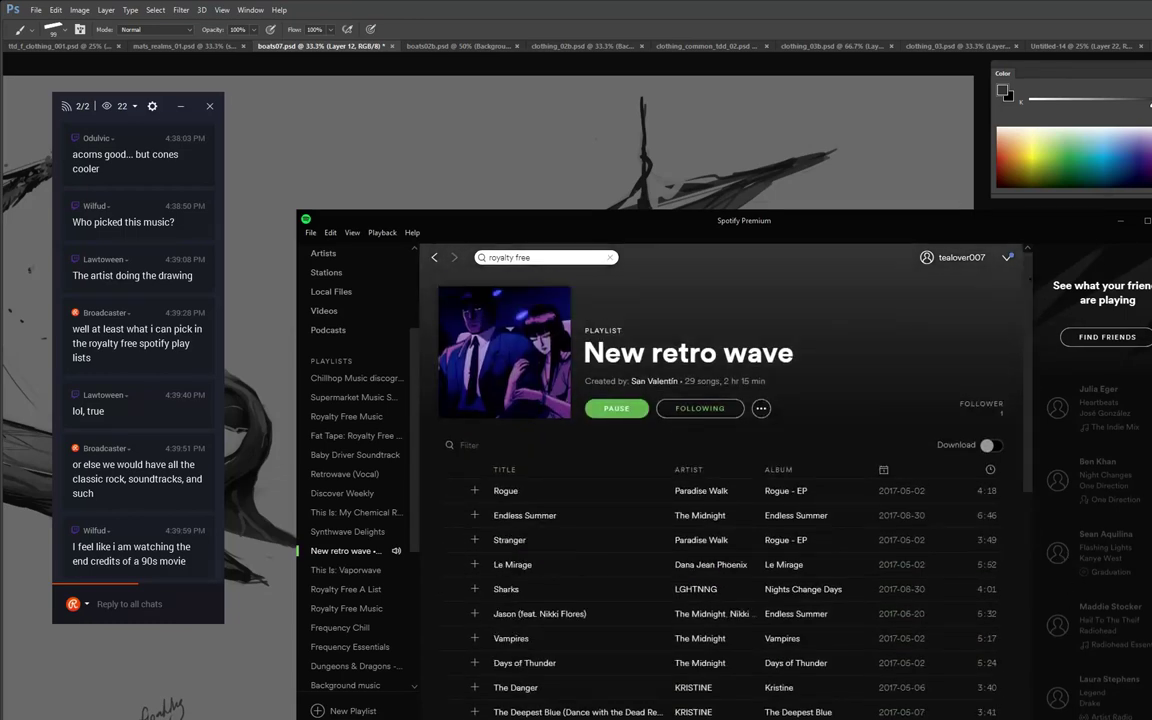
pyautogui.click(95, 604)
pyautogui.write('lol i')
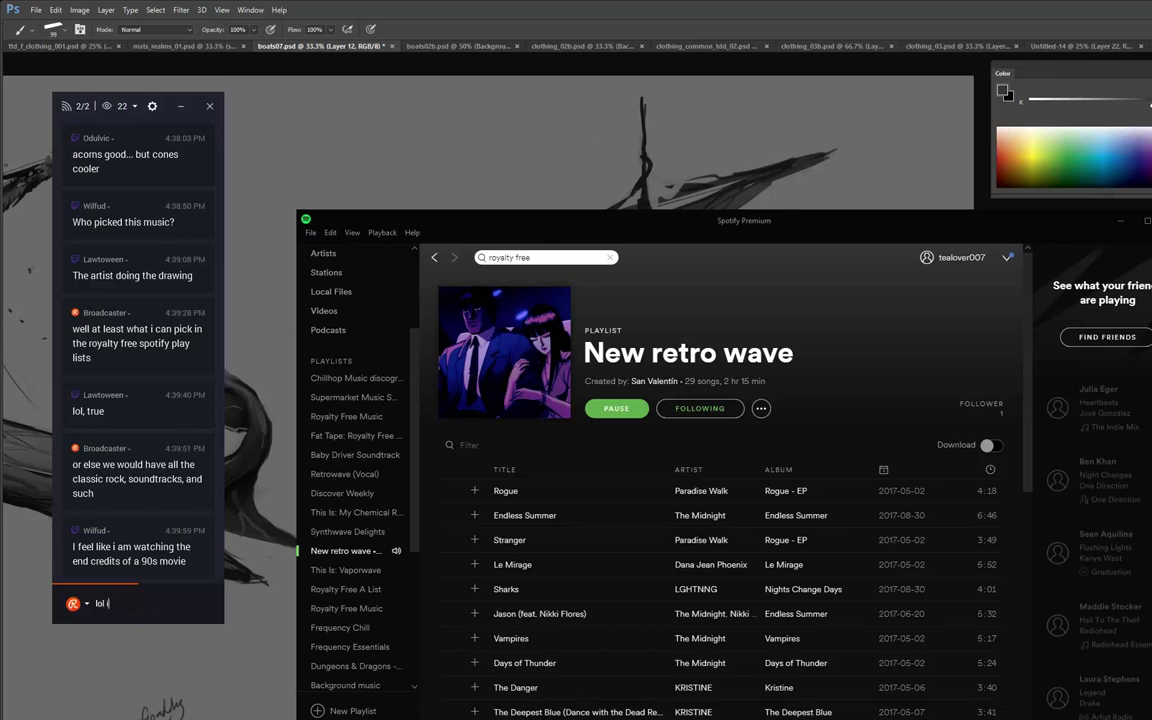
pyautogui.write(' do like this play list. its ret')
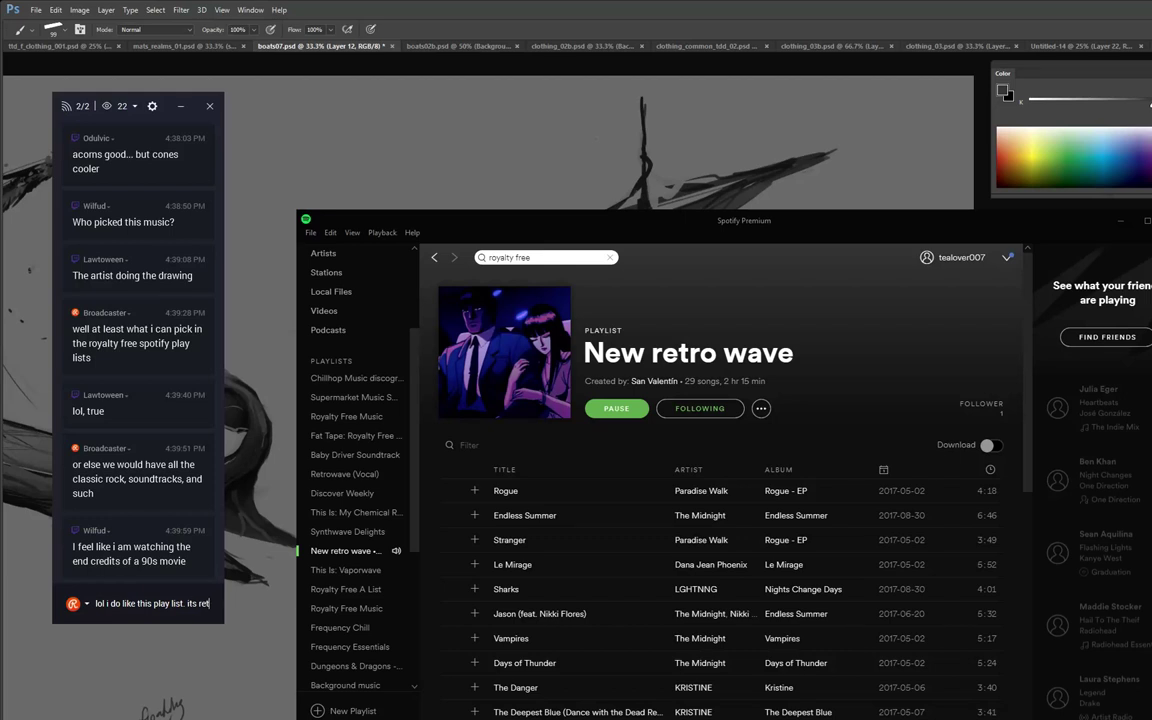
pyautogui.write('ro wave and')
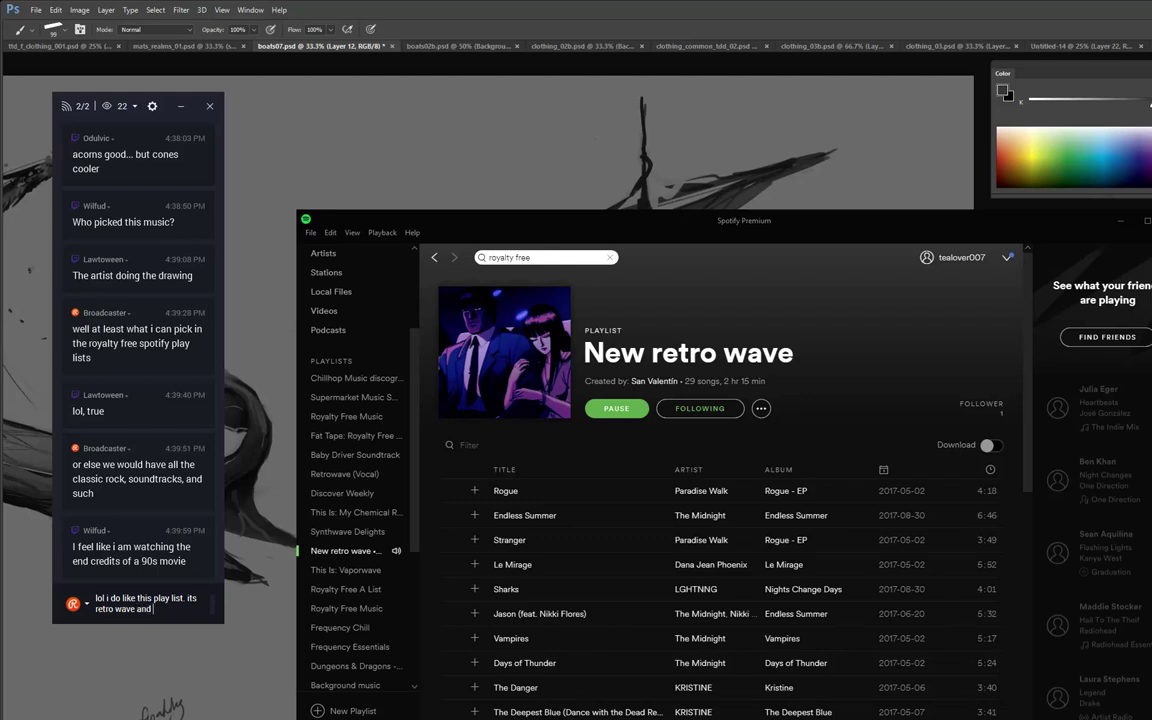
pyautogui.write(' love that')
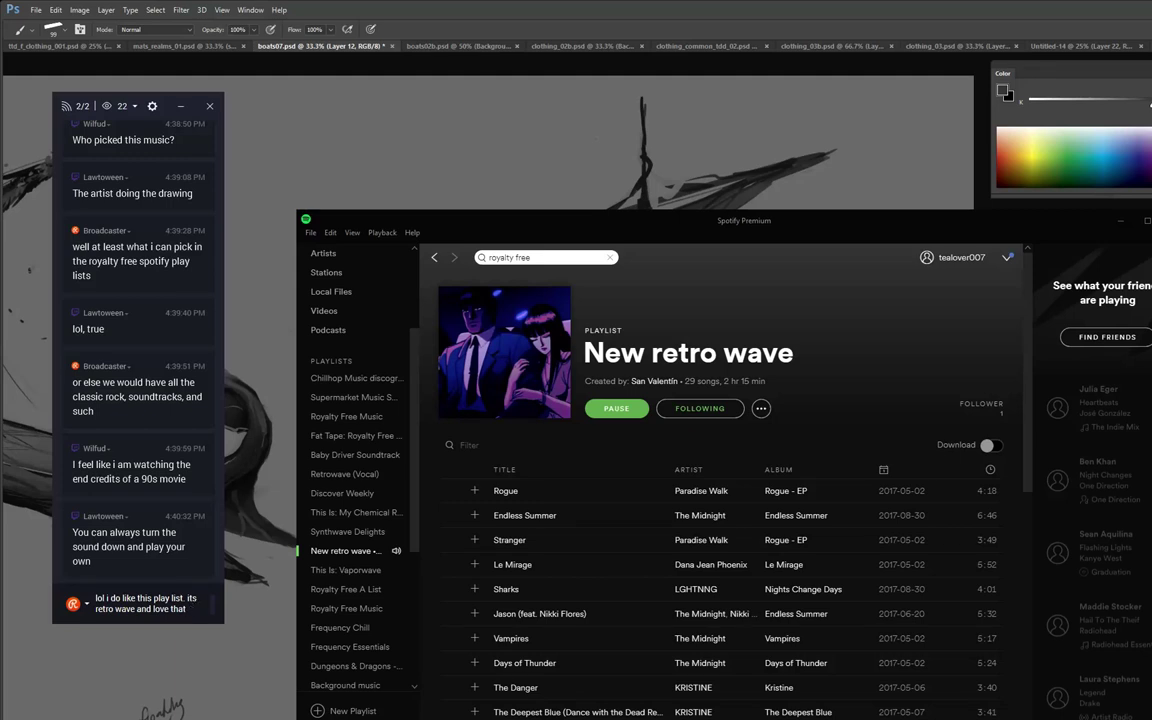
pyautogui.write(' 90s an')
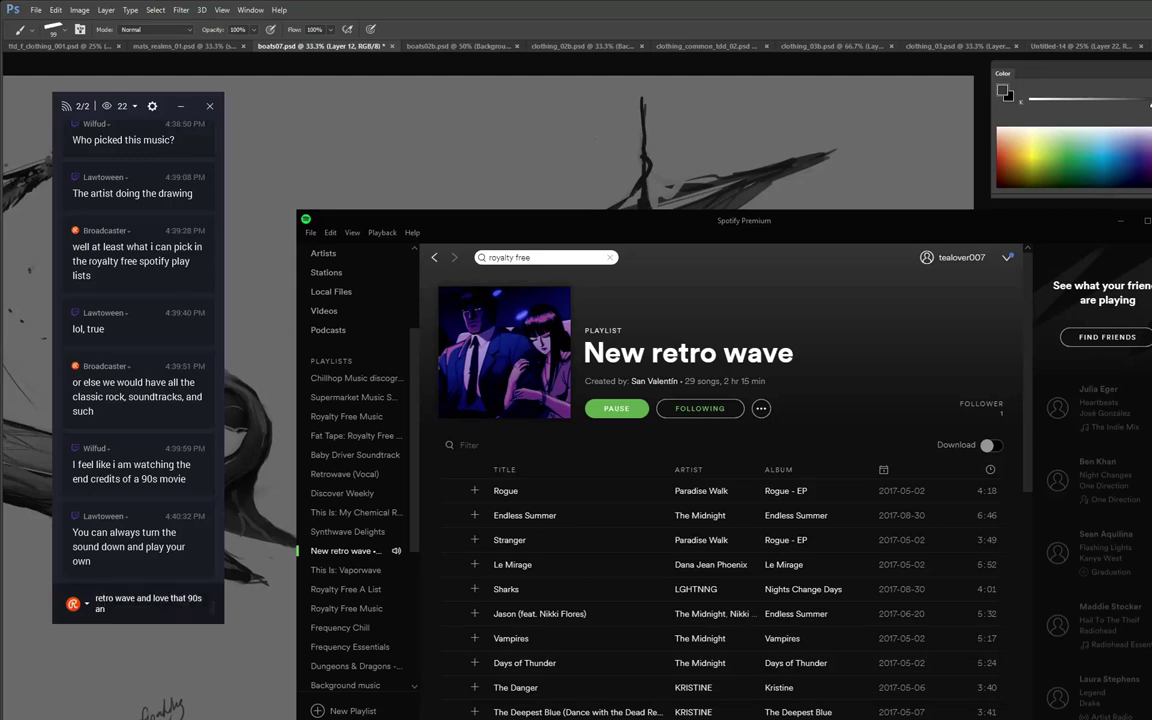
pyautogui.write('ime album cover')
pyautogui.press('Return')
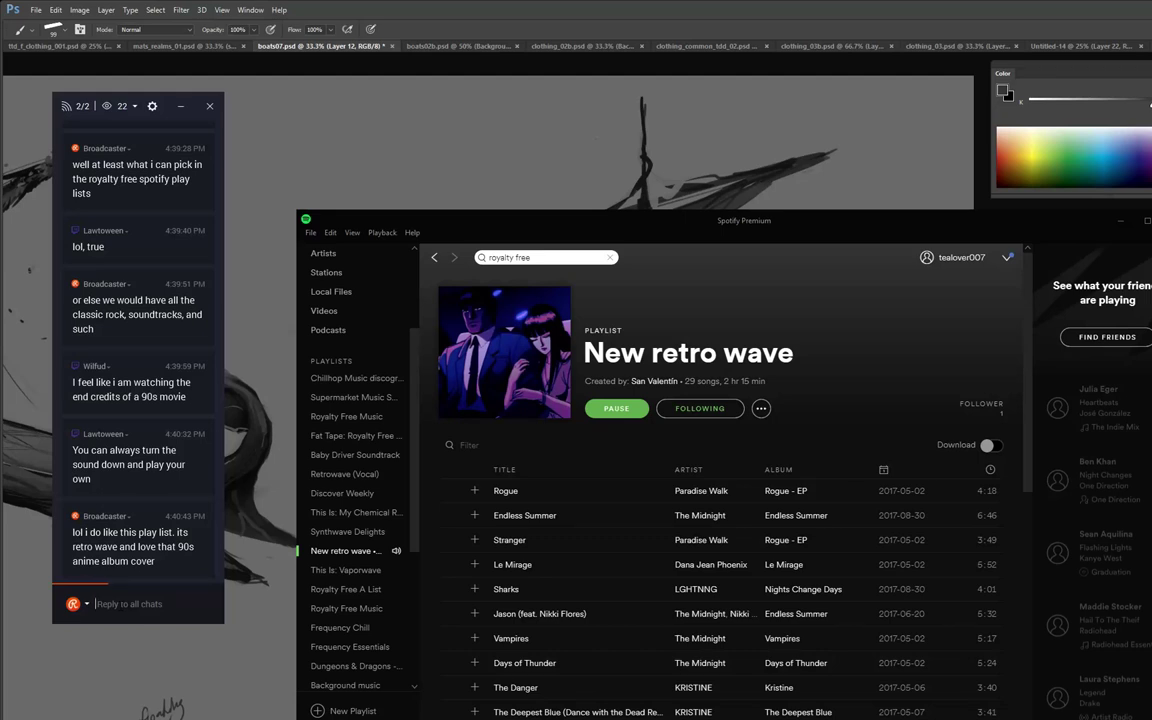
# Send the chat message "yup play any music ya like" and return to the boat painting in Photoshop.
pyautogui.write('yup play any music ya like')
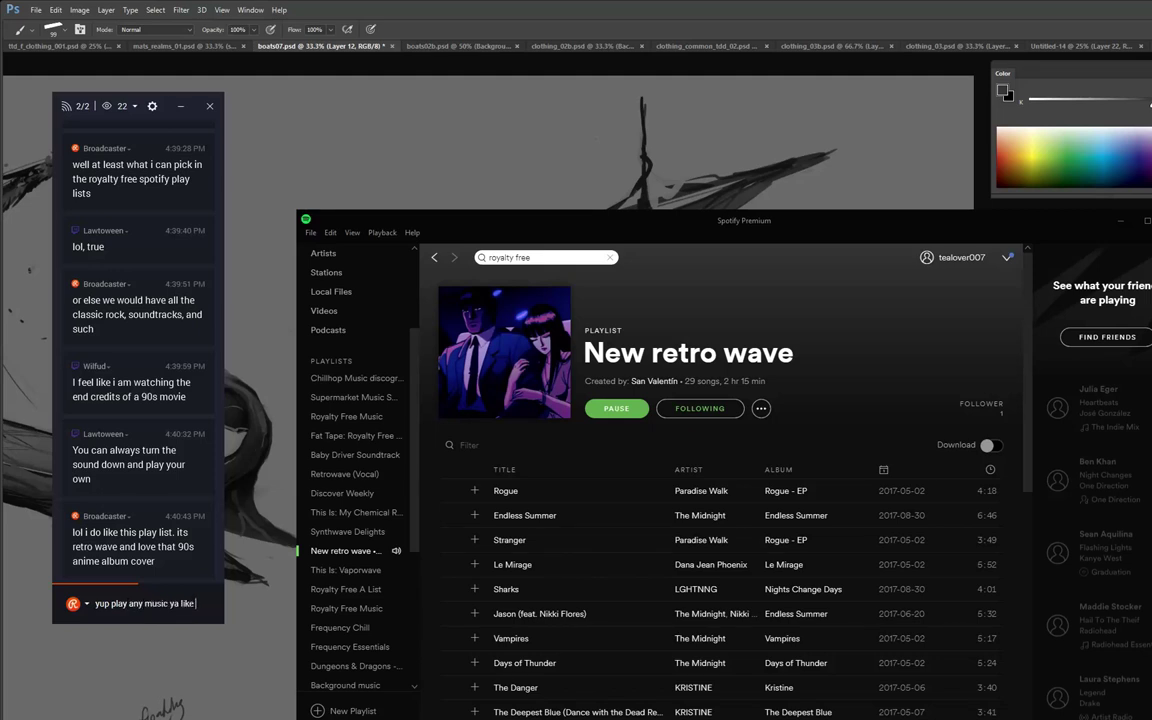
pyautogui.press('Return')
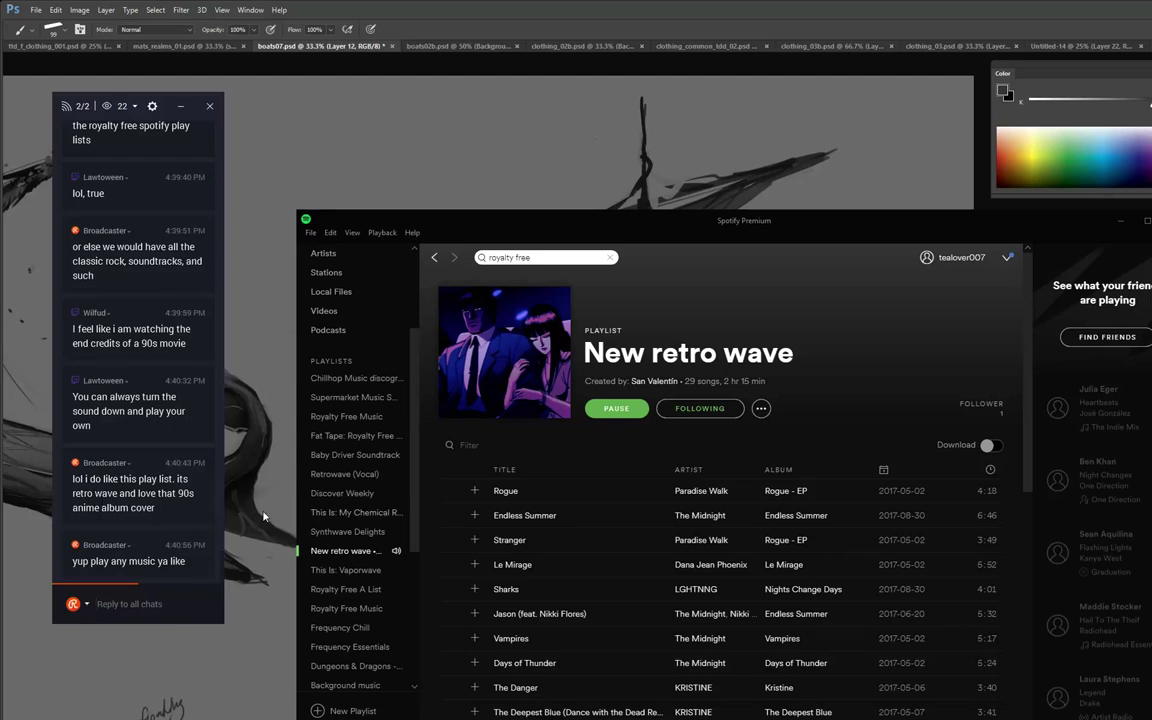
pyautogui.click(252, 463)
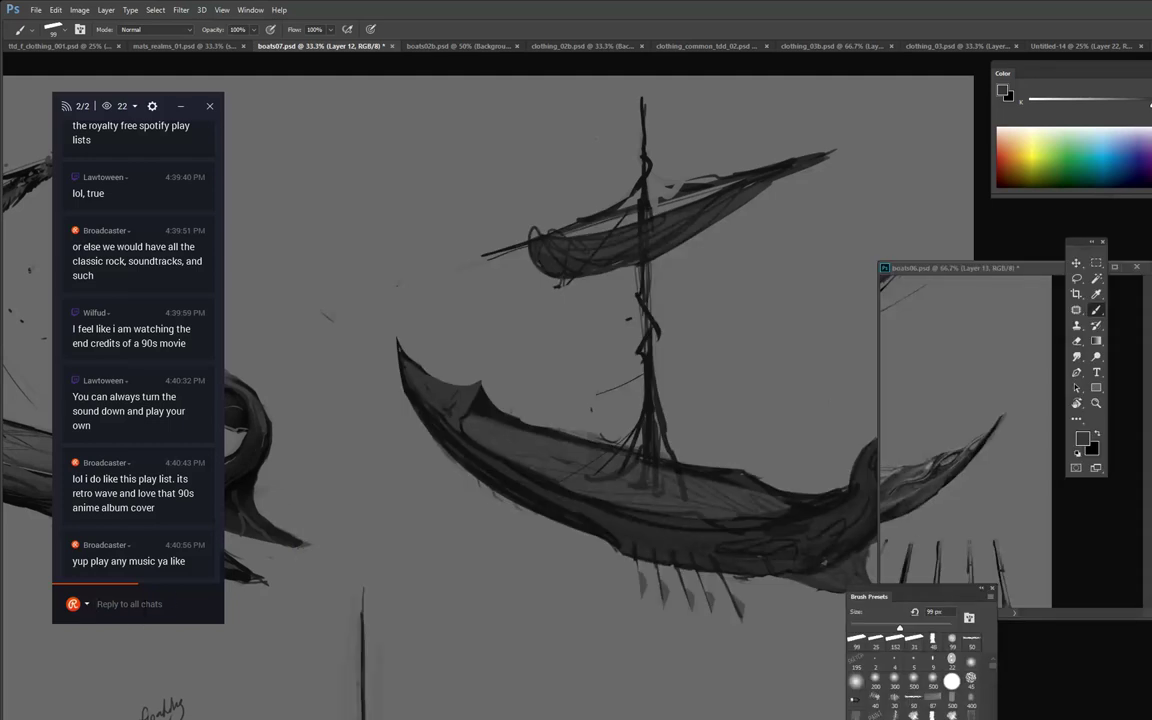
# Send the chat message "but if you do dig music like this. just search retro wave, a subgenre of vapor wave".
pyautogui.write('but if you do dig music like this')
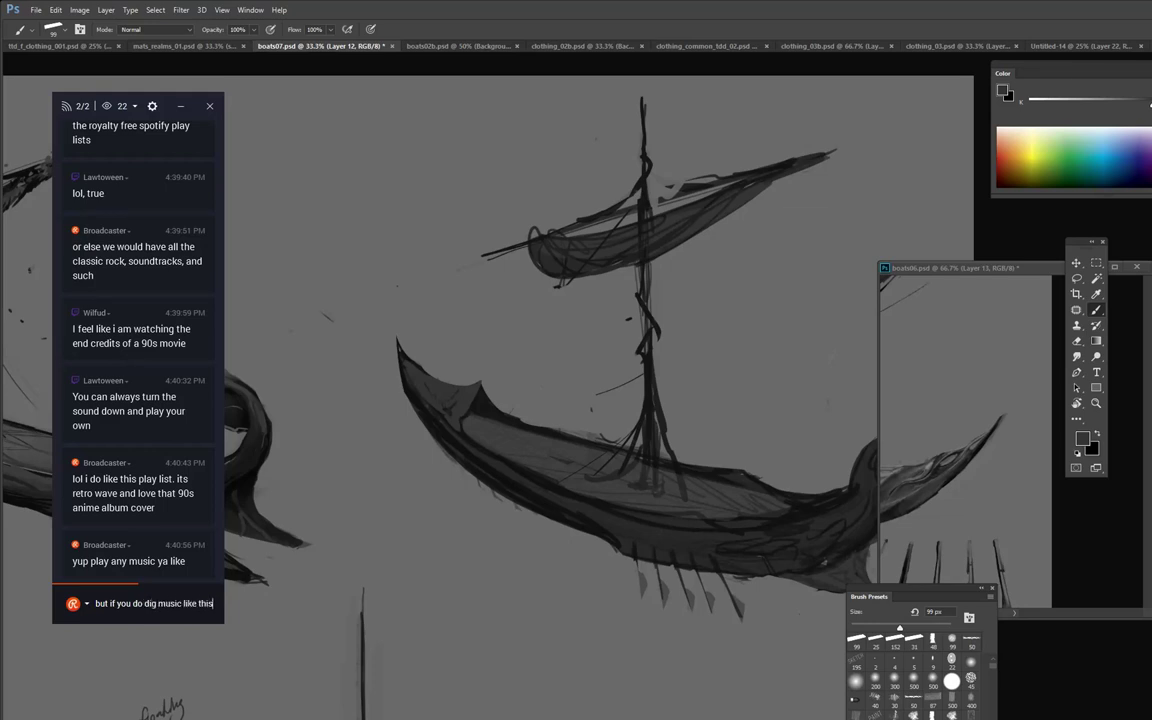
pyautogui.write('. ret')
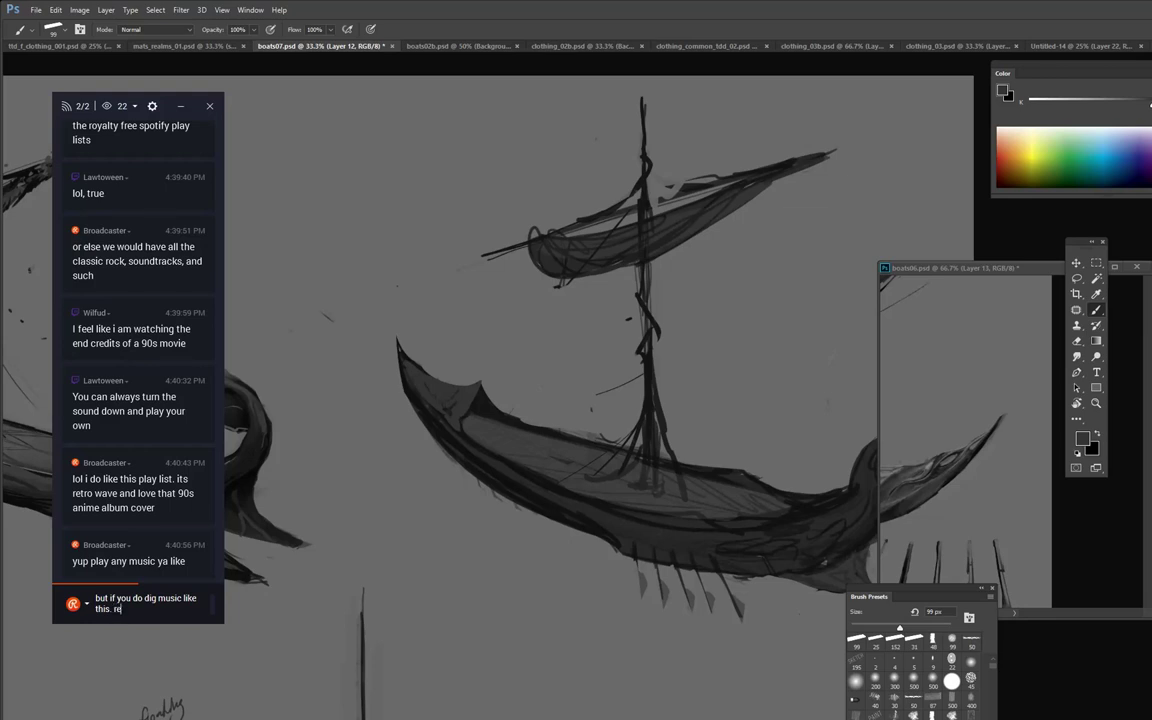
pyautogui.press('BackSpace')
pyautogui.press('BackSpace')
pyautogui.press('BackSpace')
pyautogui.write('just search')
pyautogui.write(' retro')
pyautogui.write(' wave')
pyautogui.write('.')
pyautogui.press('BackSpace')
pyautogui.write(', a subgen')
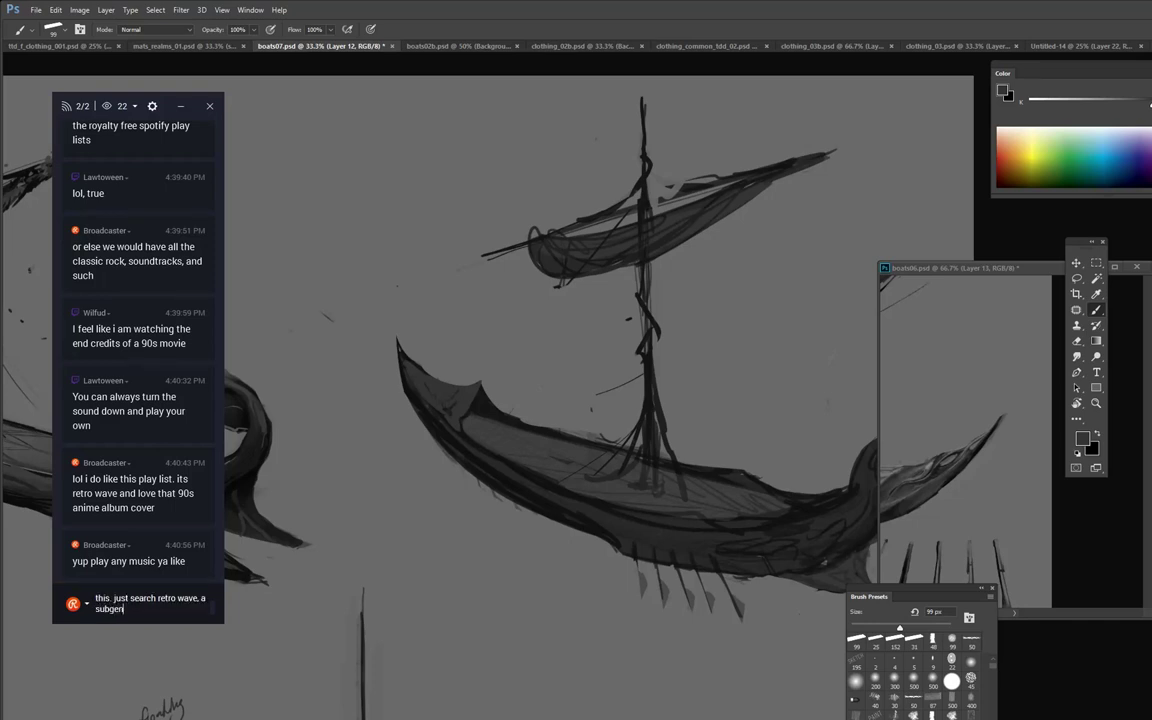
pyautogui.press('BackSpace')
pyautogui.write('nre of vapor wa')
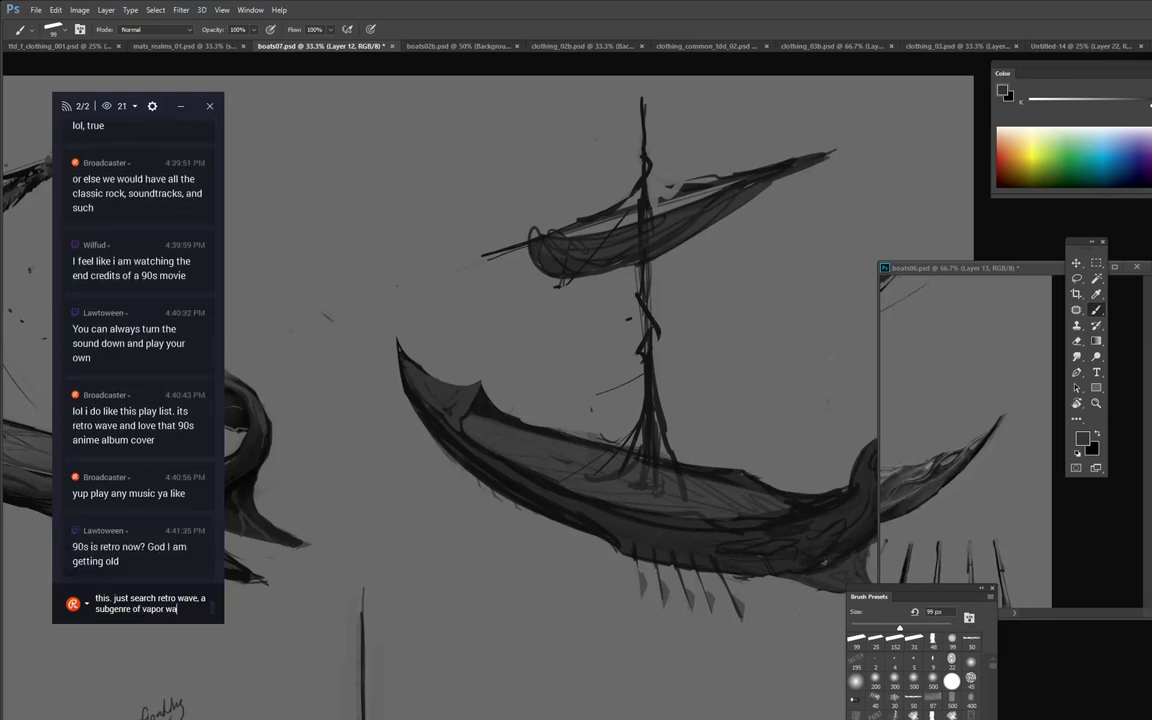
pyautogui.write('ve')
pyautogui.press('Return')
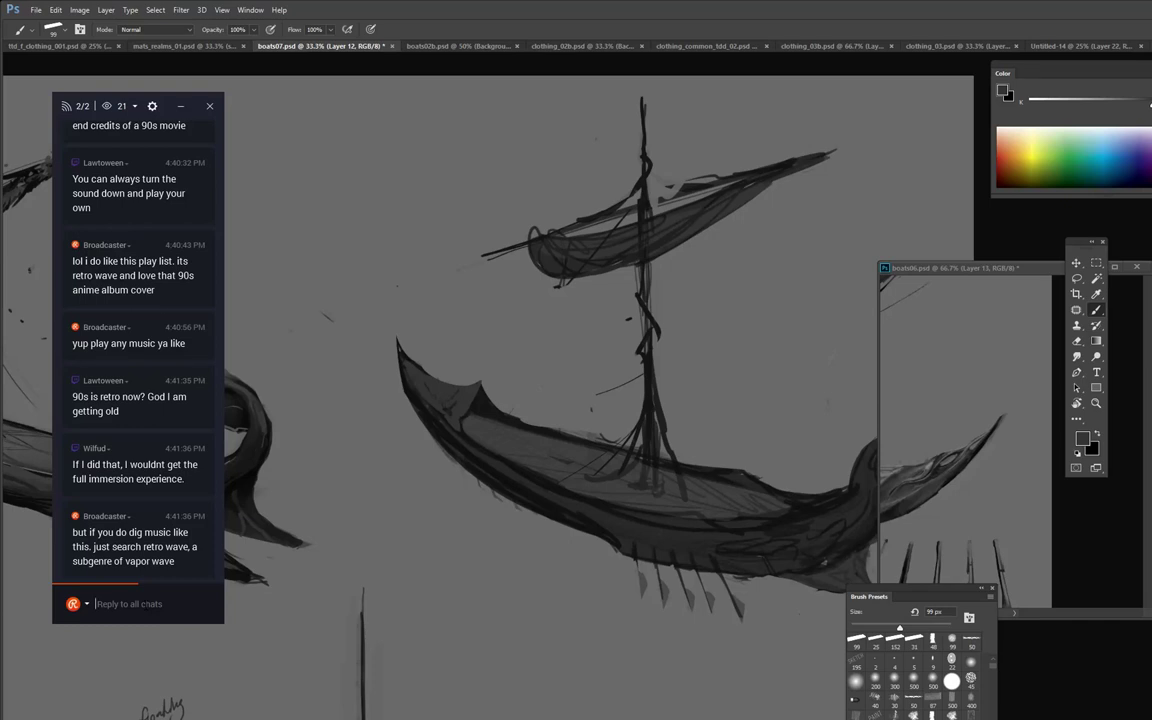
# Send the chat message "lol i would say its more a 80s vibe. but retro in the sense of synth all the synth".
pyautogui.write('red')
pyautogui.press('BackSpace')
pyautogui.press('BackSpace')
pyautogui.press('BackSpace')
pyautogui.write('lol i would s')
pyautogui.write('ay its mor')
pyautogui.write('e a ')
pyautogui.write('80s')
pyautogui.write(' v')
pyautogui.write('ibe')
pyautogui.write(',')
pyautogui.press('BackSpace')
pyautogui.press('BackSpace')
pyautogui.press('BackSpace')
pyautogui.press('BackSpace')
pyautogui.press('BackSpace')
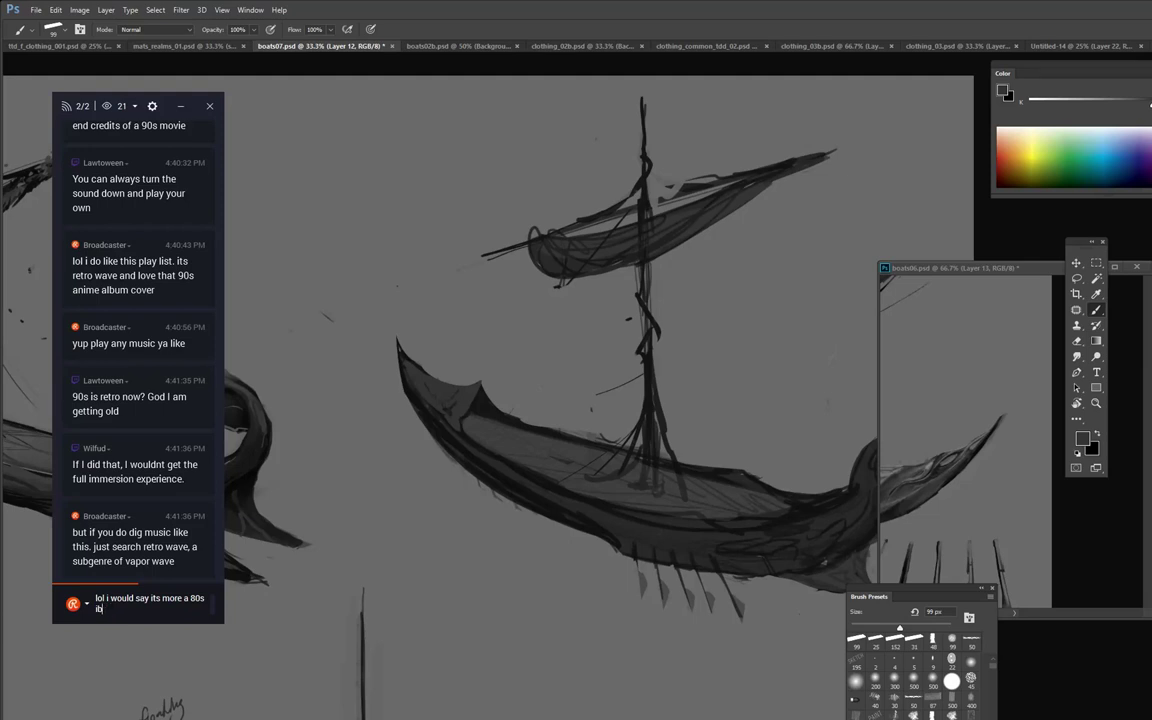
pyautogui.write('vibe. but retro in the sense of sy')
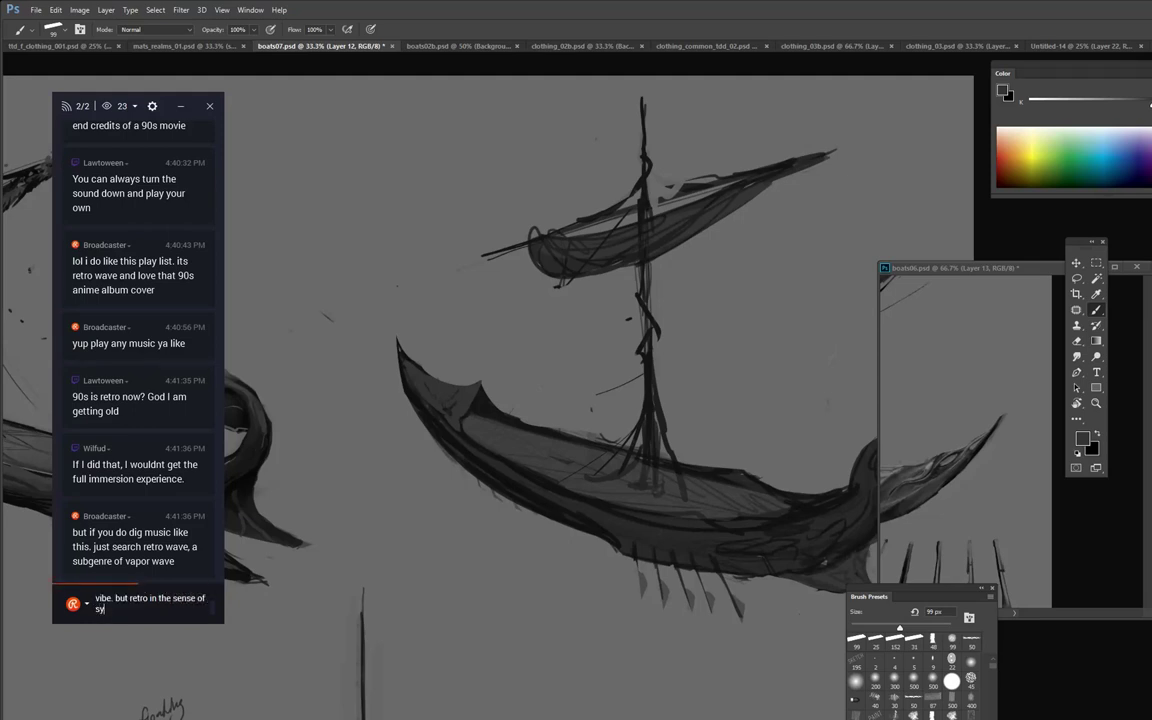
pyautogui.write('nth all the synt')
pyautogui.write('h')
pyautogui.press('Return')
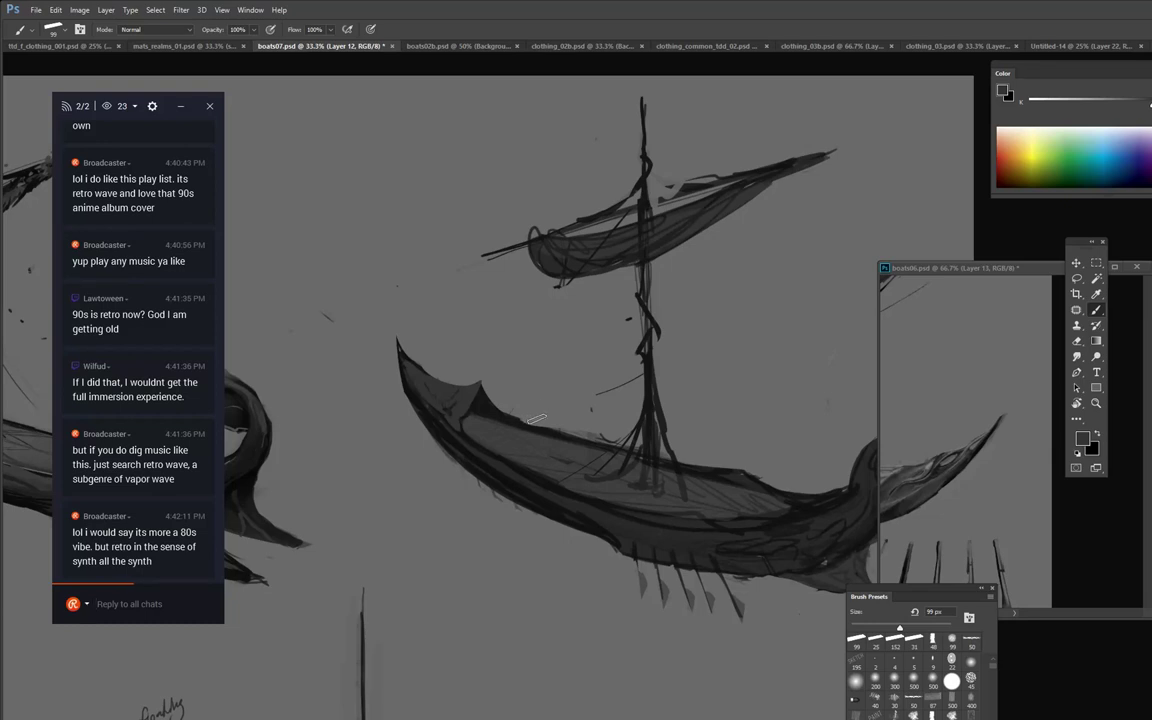
# Lasso the hull's side from bow tip to stern, trim the selection above the oars and extend it along the curved sternpost.
pyautogui.press('l')
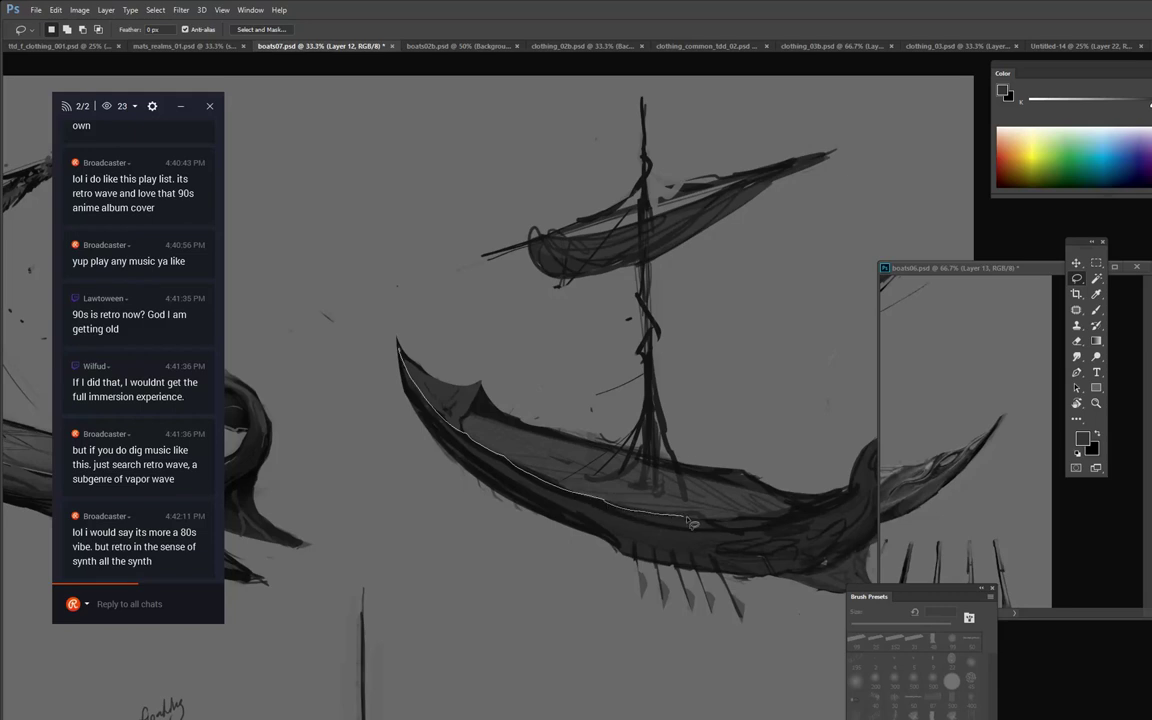
pyautogui.moveTo(828, 506)
pyautogui.mouseDown()
pyautogui.moveTo(864, 507)
pyautogui.moveTo(831, 566)
pyautogui.mouseUp()
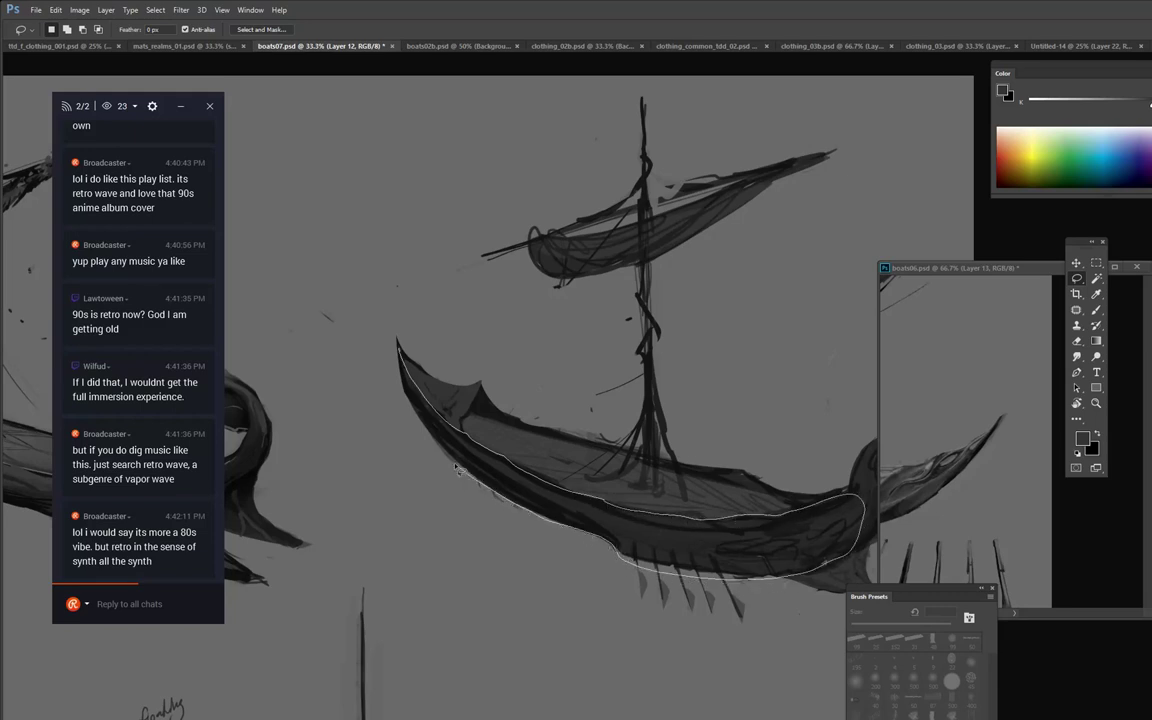
pyautogui.moveTo(397, 348); pyautogui.dragTo(397, 348)
pyautogui.moveTo(694, 231); pyautogui.dragTo(553, 123)
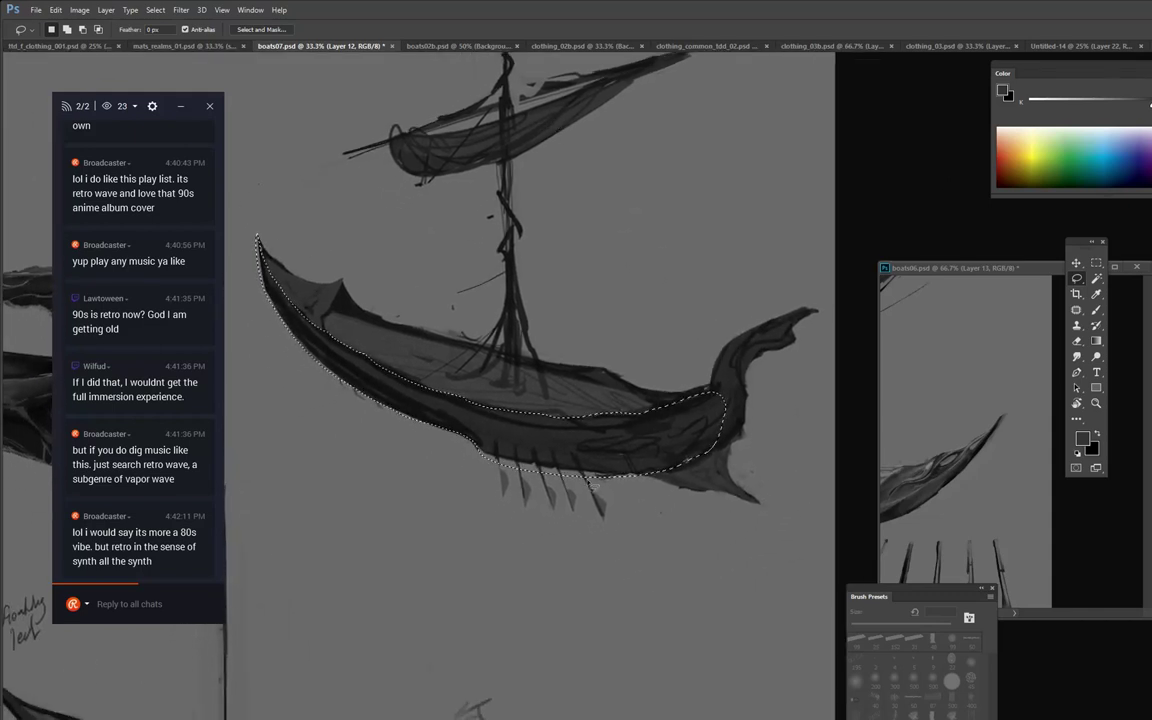
pyautogui.moveTo(474, 455)
pyautogui.mouseDown()
pyautogui.moveTo(578, 471)
pyautogui.moveTo(519, 502)
pyautogui.moveTo(486, 480)
pyautogui.mouseUp()
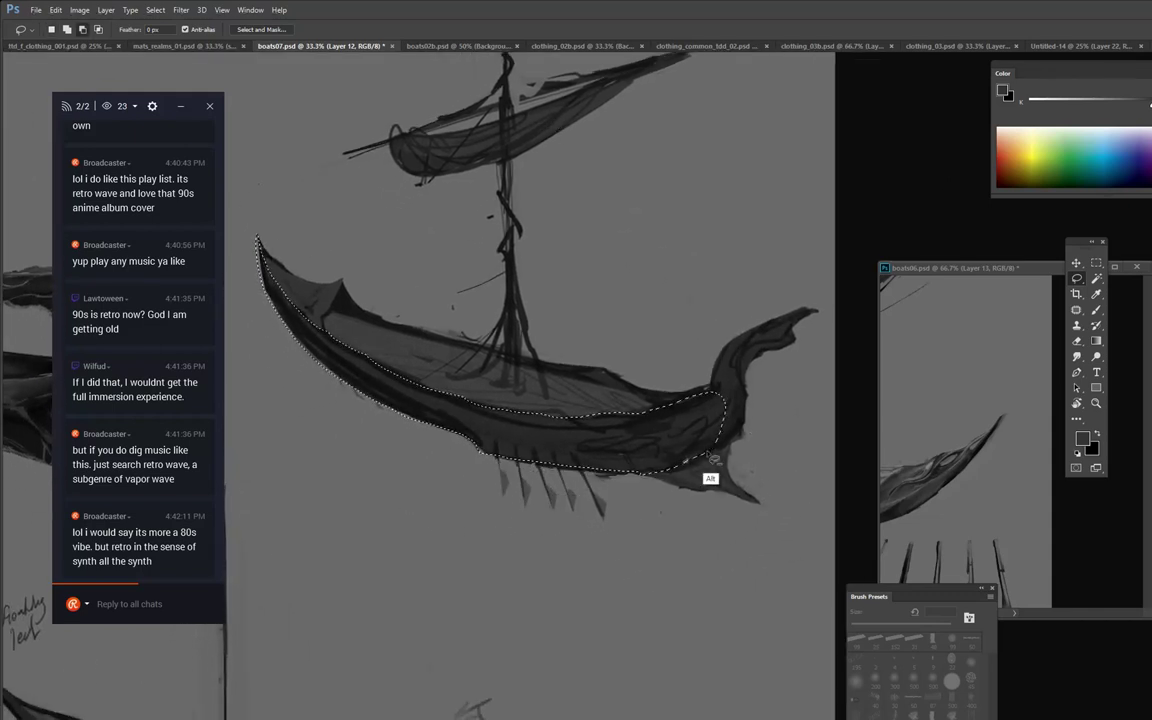
pyautogui.moveTo(730, 448)
pyautogui.mouseDown()
pyautogui.moveTo(761, 346)
pyautogui.moveTo(813, 312)
pyautogui.moveTo(720, 368)
pyautogui.moveTo(760, 352)
pyautogui.mouseUp()
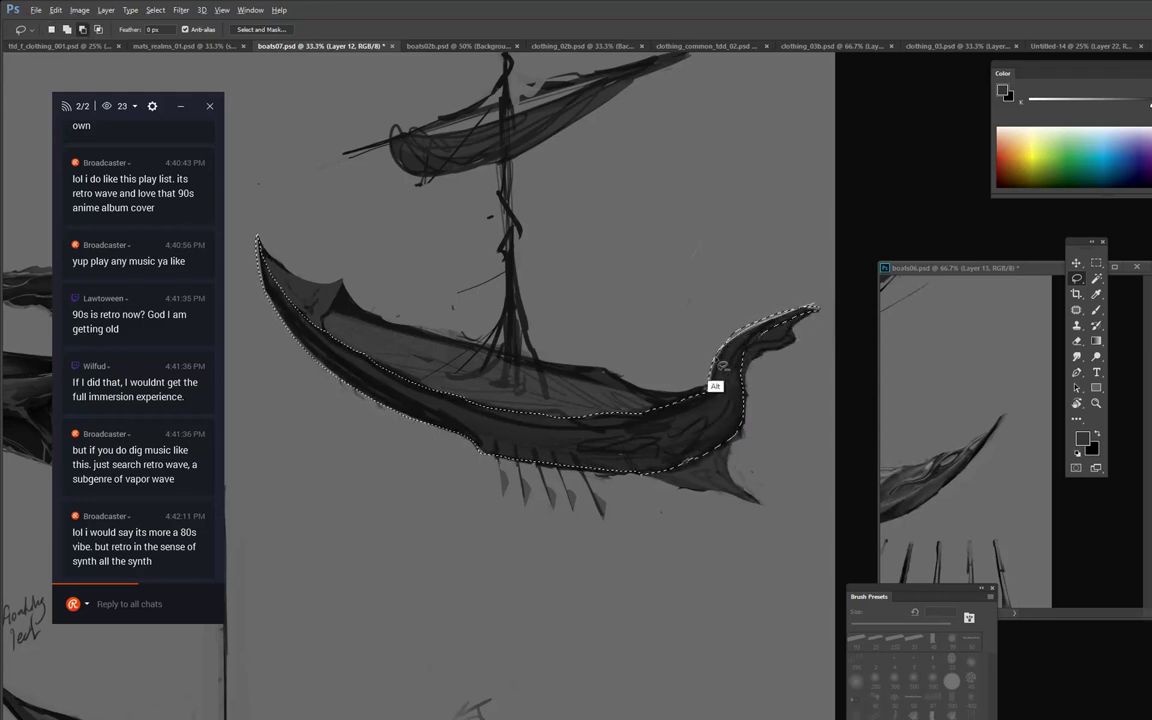
pyautogui.moveTo(697, 384)
pyautogui.mouseDown()
pyautogui.moveTo(770, 295)
pyautogui.moveTo(762, 318)
pyautogui.mouseUp()
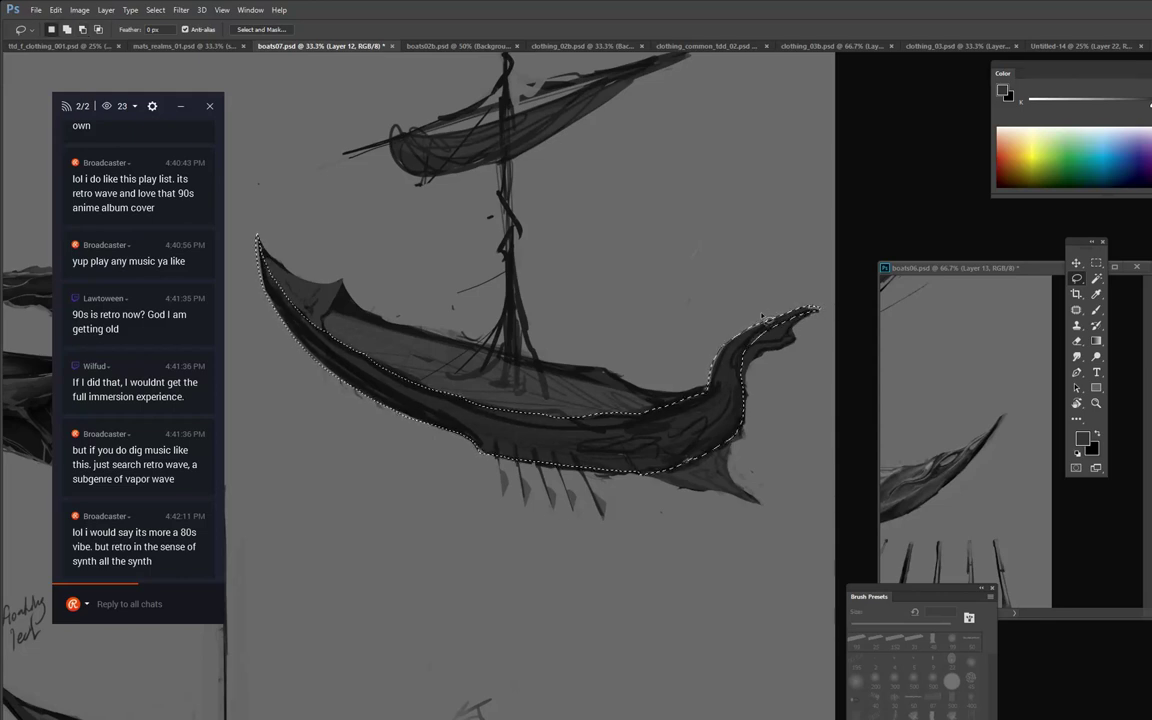
# Fill the hull's side with flat mid-grey from bow tip to sternpost using a 158 px brush.
pyautogui.hotkey('ctrl', 'd')
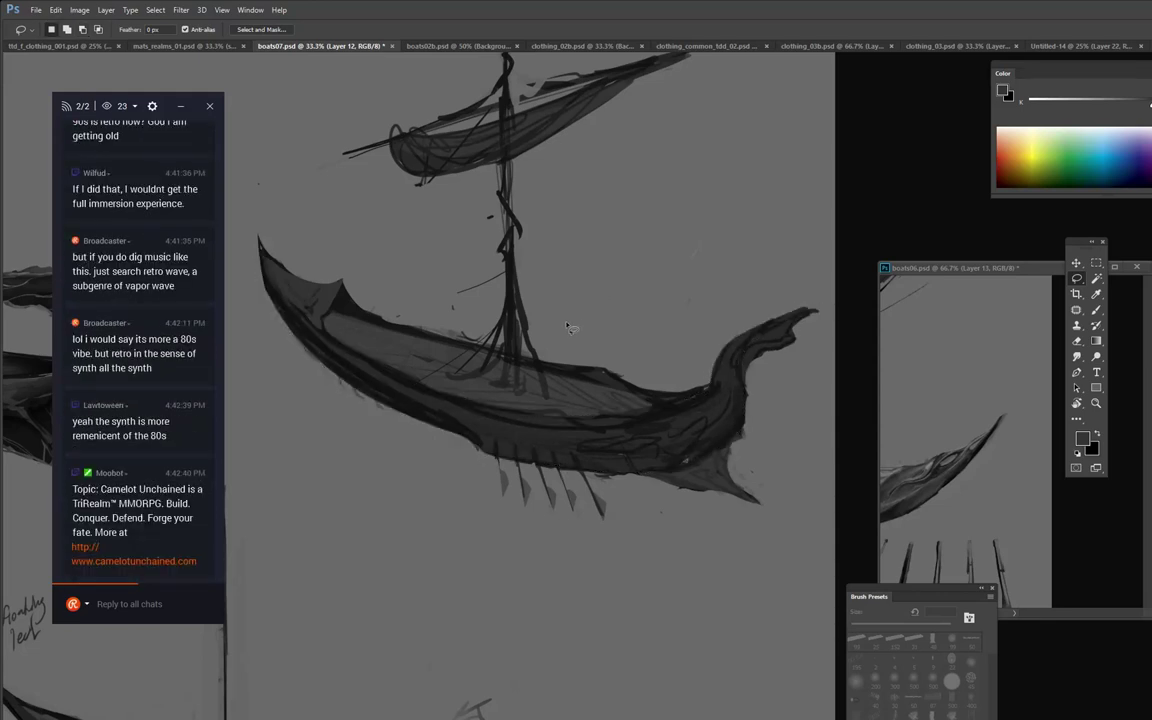
pyautogui.press('b')
pyautogui.rightClick(564, 324)
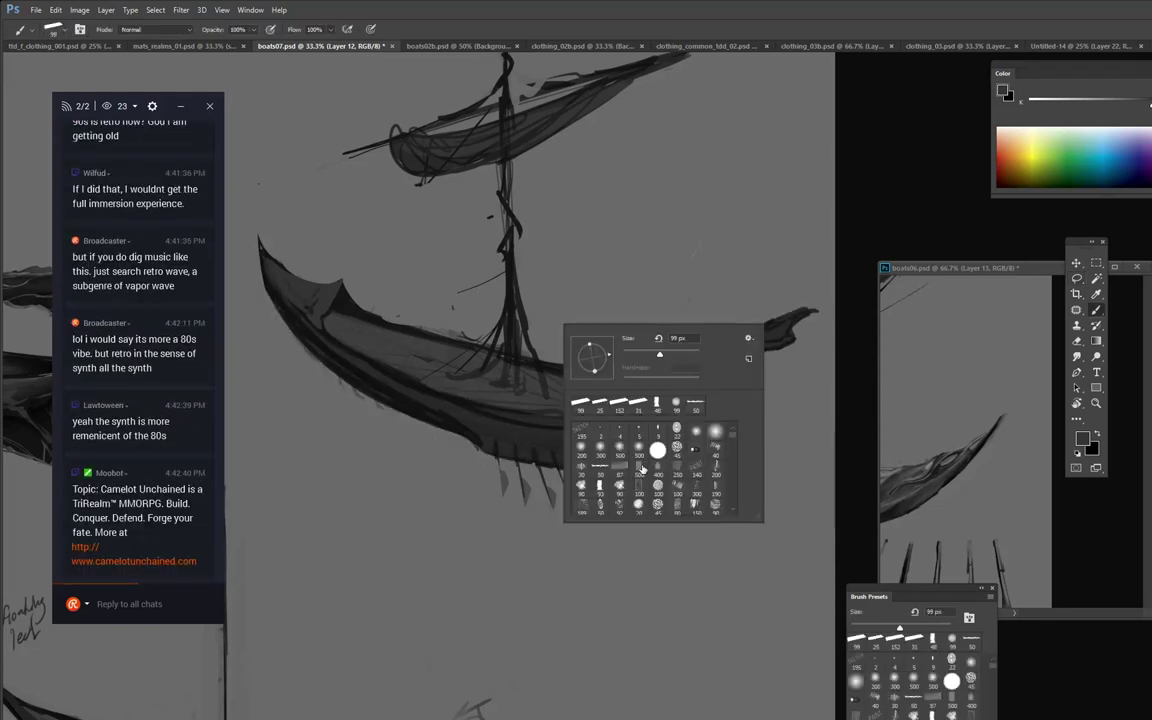
pyautogui.click(600, 487)
pyautogui.click(672, 355)
pyautogui.click(1112, 104)
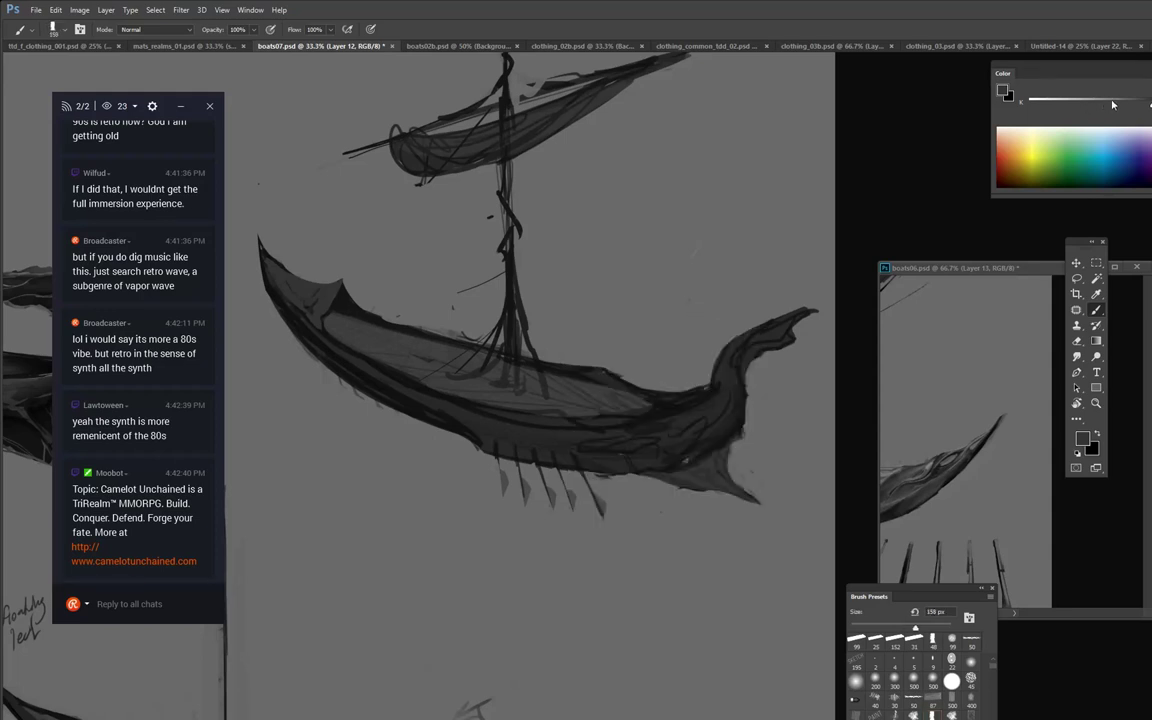
pyautogui.moveTo(275, 287)
pyautogui.mouseDown()
pyautogui.moveTo(347, 373)
pyautogui.moveTo(454, 427)
pyautogui.moveTo(355, 352)
pyautogui.moveTo(598, 459)
pyautogui.moveTo(465, 410)
pyautogui.moveTo(675, 435)
pyautogui.moveTo(705, 424)
pyautogui.moveTo(671, 367)
pyautogui.moveTo(758, 329)
pyautogui.mouseUp()
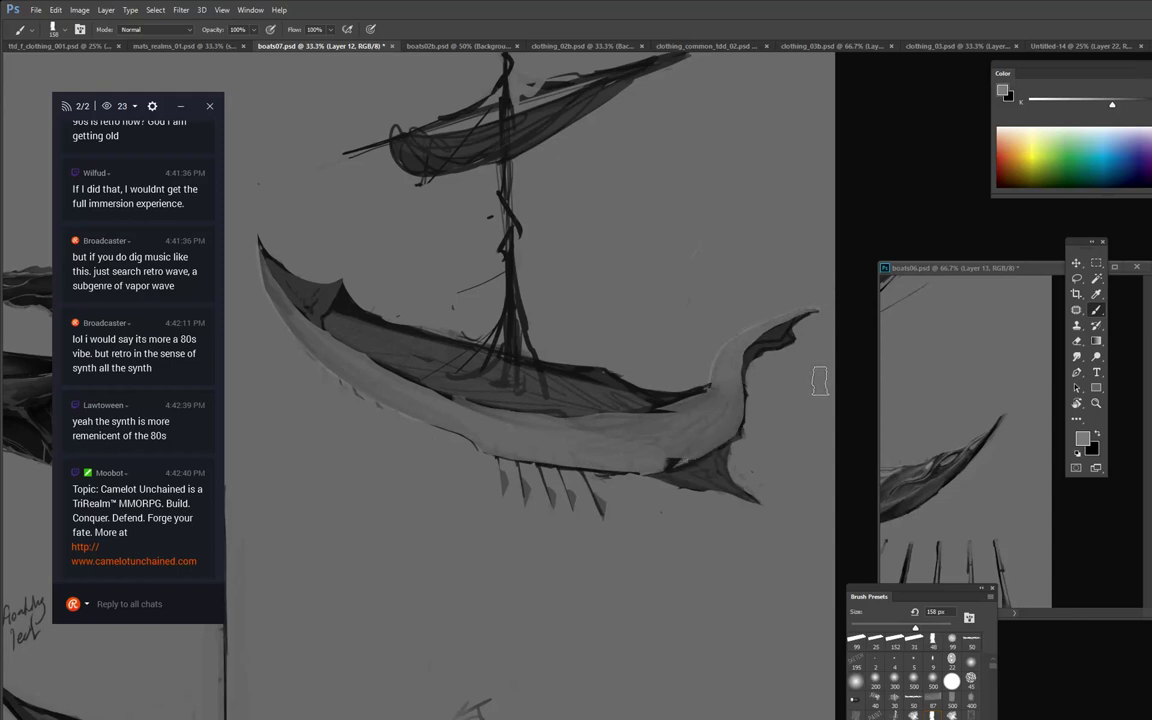
# Shade the hull's underside darker and paint lighter grey facets along its side and up the sternpost.
pyautogui.moveTo(341, 280)
pyautogui.mouseDown()
pyautogui.moveTo(648, 195)
pyautogui.moveTo(602, 200)
pyautogui.mouseUp()
pyautogui.moveTo(595, 403)
pyautogui.mouseDown()
pyautogui.moveTo(567, 367)
pyautogui.moveTo(648, 402)
pyautogui.moveTo(470, 258)
pyautogui.moveTo(703, 444)
pyautogui.moveTo(719, 430)
pyautogui.moveTo(655, 408)
pyautogui.moveTo(779, 453)
pyautogui.moveTo(577, 548)
pyautogui.moveTo(601, 473)
pyautogui.mouseUp()
pyautogui.moveTo(766, 432); pyautogui.dragTo(500, 395)
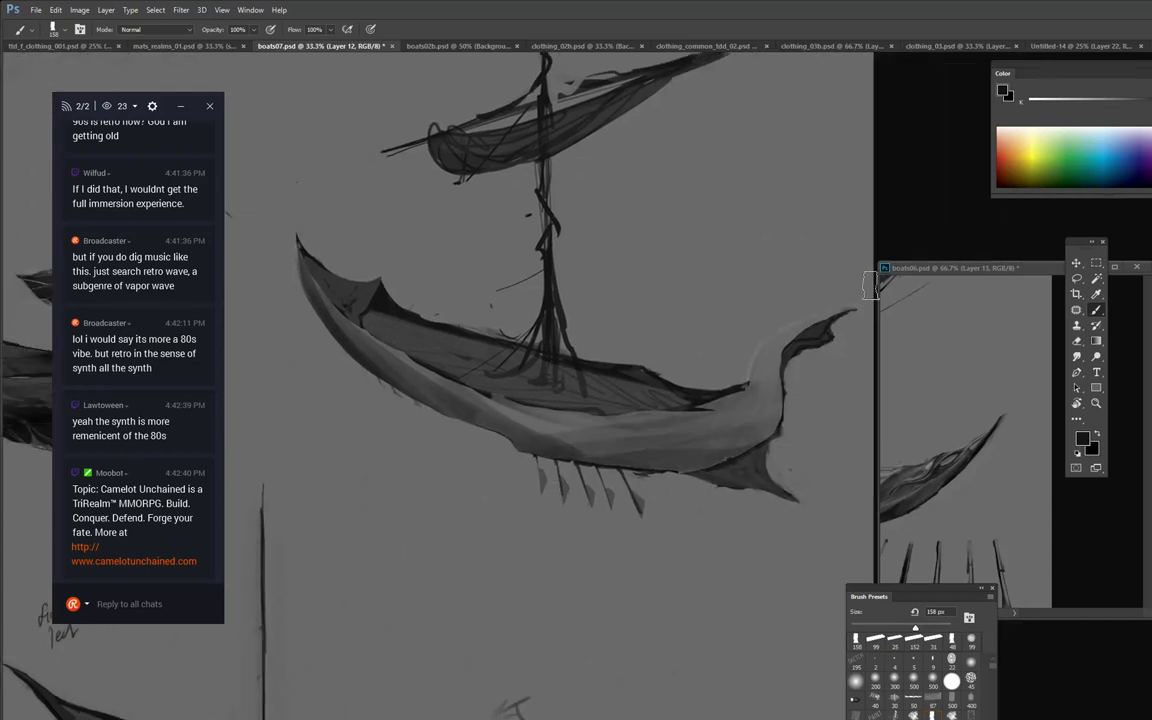
pyautogui.click(1082, 97)
pyautogui.moveTo(348, 287)
pyautogui.mouseDown()
pyautogui.moveTo(431, 374)
pyautogui.moveTo(390, 353)
pyautogui.moveTo(563, 430)
pyautogui.mouseUp()
pyautogui.moveTo(400, 356)
pyautogui.mouseDown()
pyautogui.moveTo(510, 400)
pyautogui.moveTo(722, 388)
pyautogui.moveTo(748, 399)
pyautogui.mouseUp()
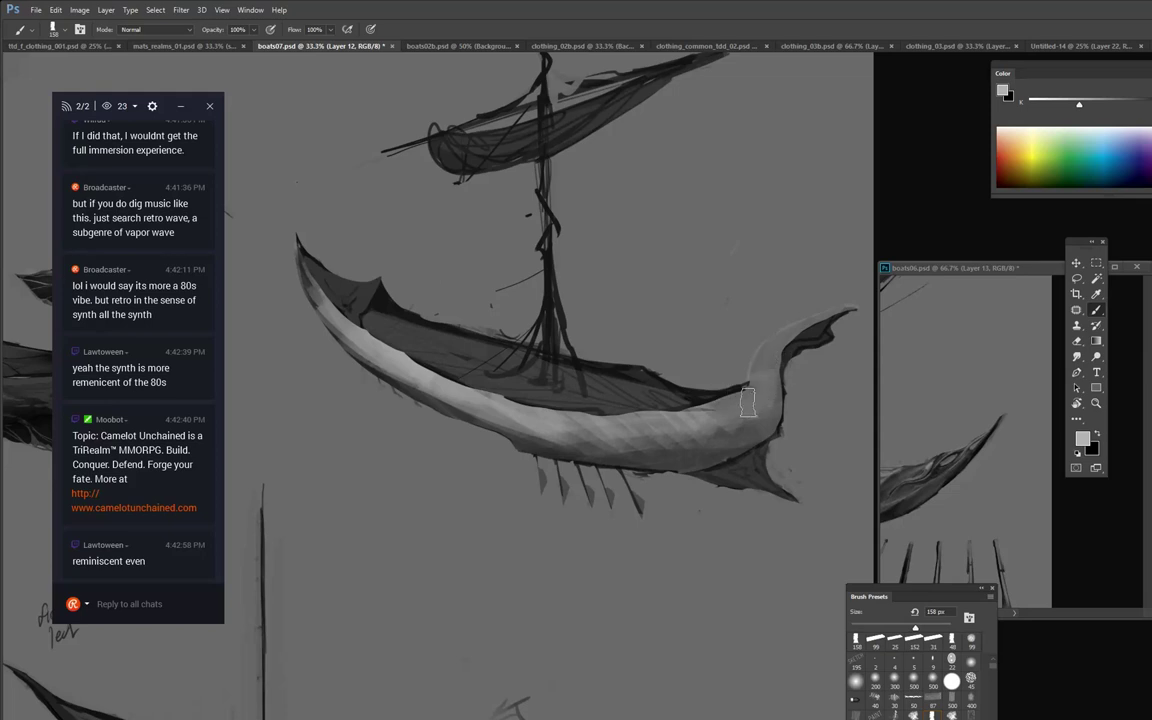
pyautogui.moveTo(672, 435)
pyautogui.mouseDown()
pyautogui.moveTo(751, 409)
pyautogui.moveTo(673, 412)
pyautogui.moveTo(732, 396)
pyautogui.moveTo(812, 296)
pyautogui.moveTo(630, 492)
pyautogui.mouseUp()
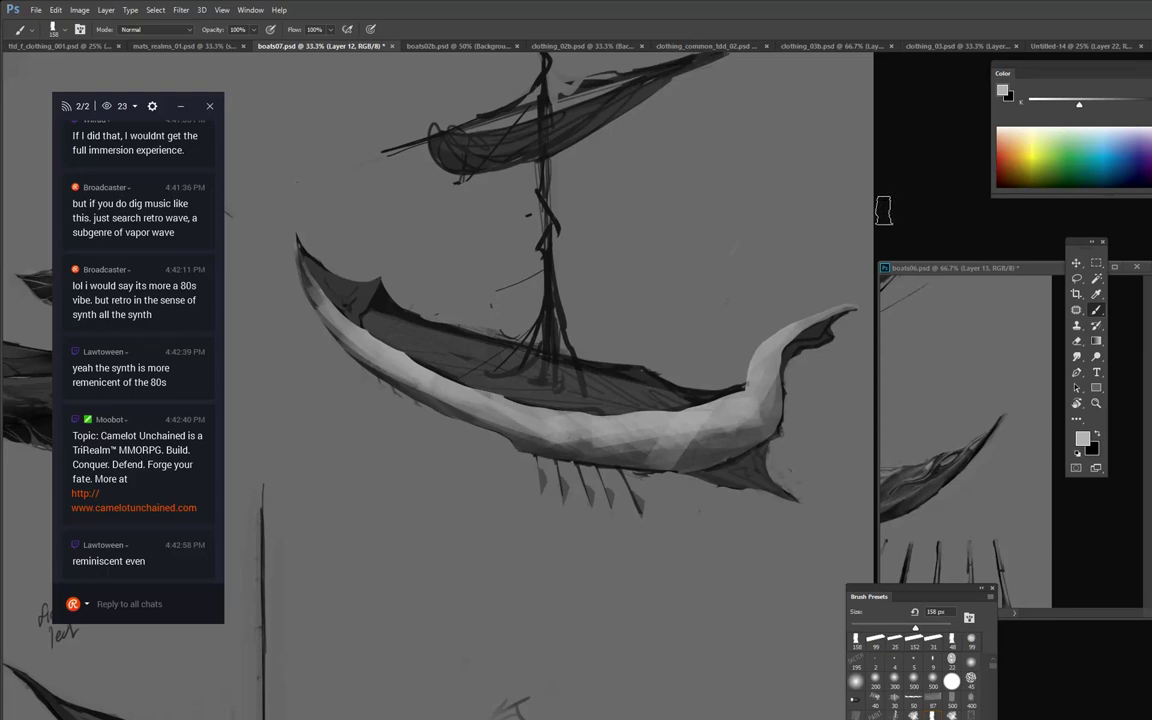
# Discard the light grey hull painting, then try and undo a light patch amidships.
pyautogui.hotkey('ctrl', ',')
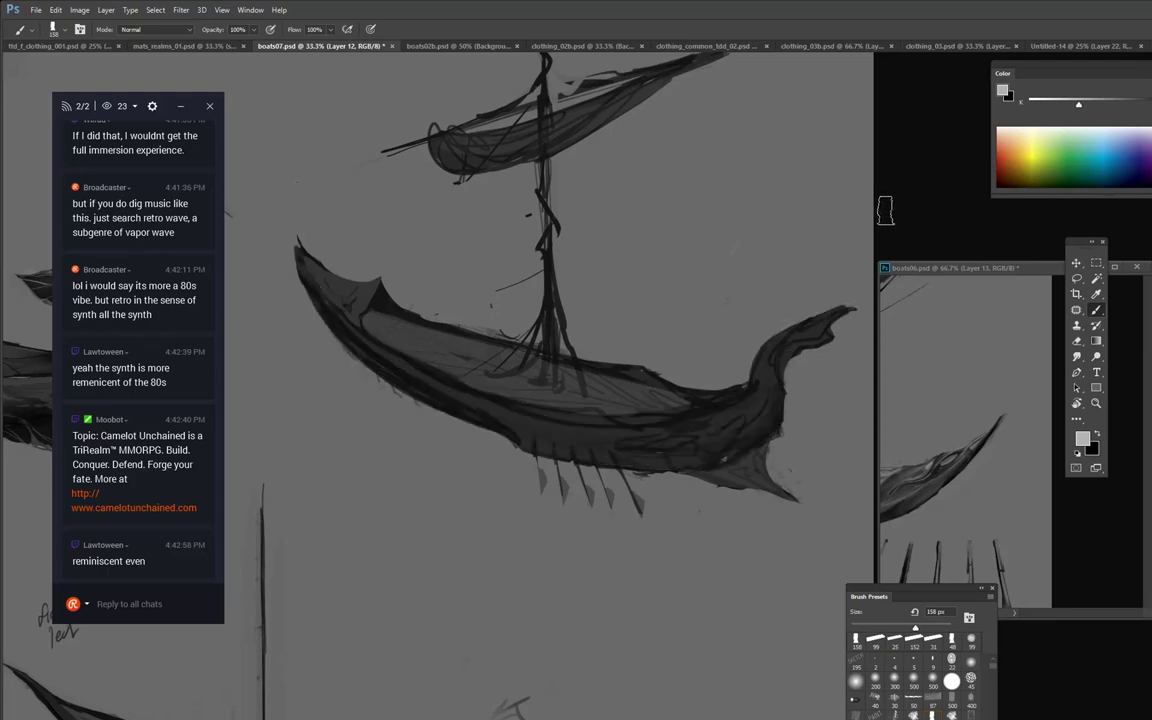
pyautogui.moveTo(620, 428)
pyautogui.mouseDown()
pyautogui.moveTo(614, 448)
pyautogui.moveTo(632, 440)
pyautogui.mouseUp()
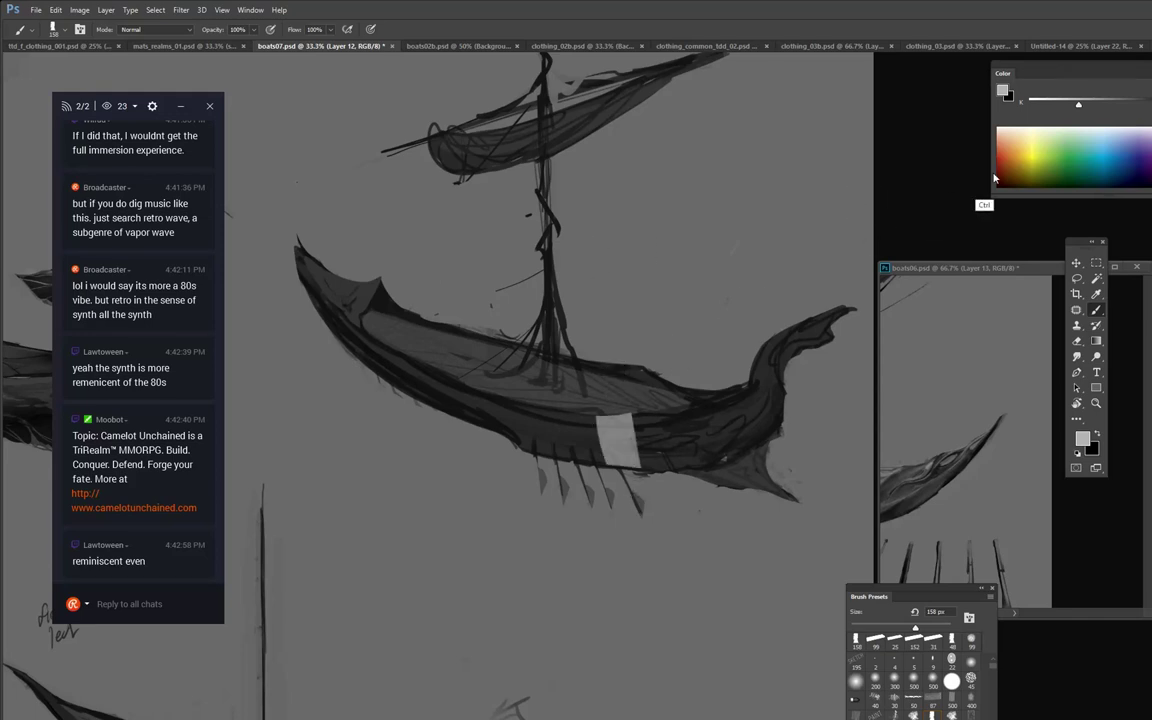
pyautogui.hotkey('ctrl', 'z')
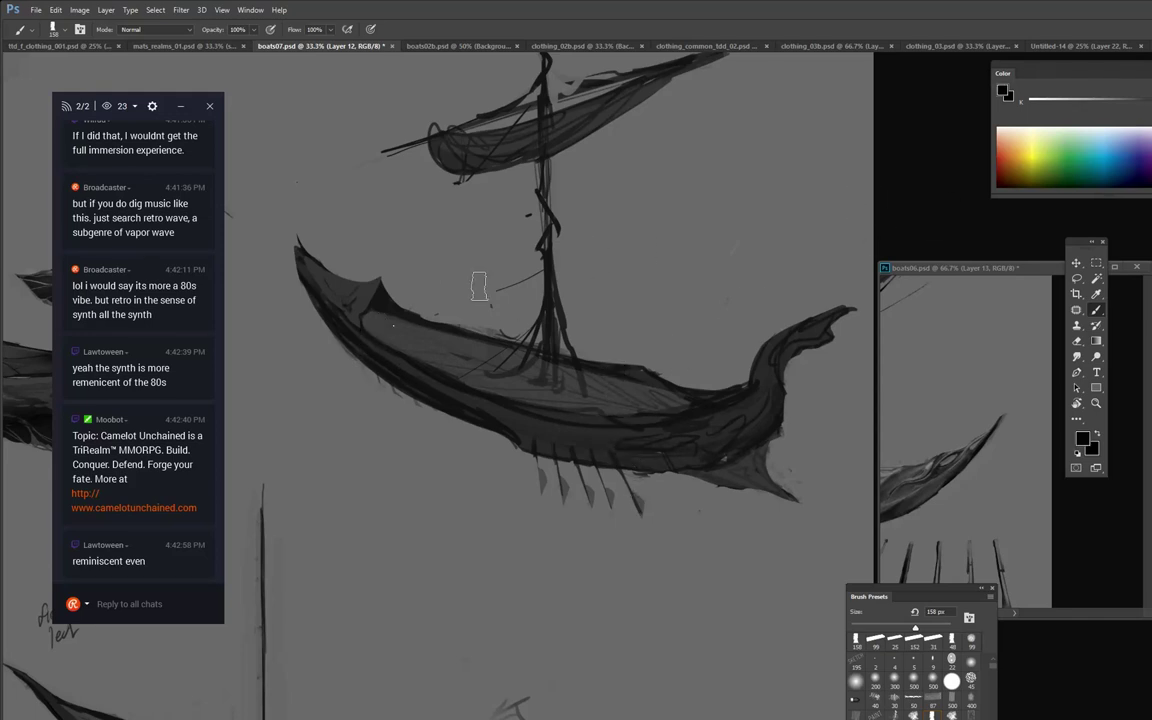
# Darken the hull's side from bow to sternpost with soft black strokes from a 500 px round brush at 0% hardness.
pyautogui.rightClick(392, 330)
pyautogui.click(429, 447)
pyautogui.click(446, 447)
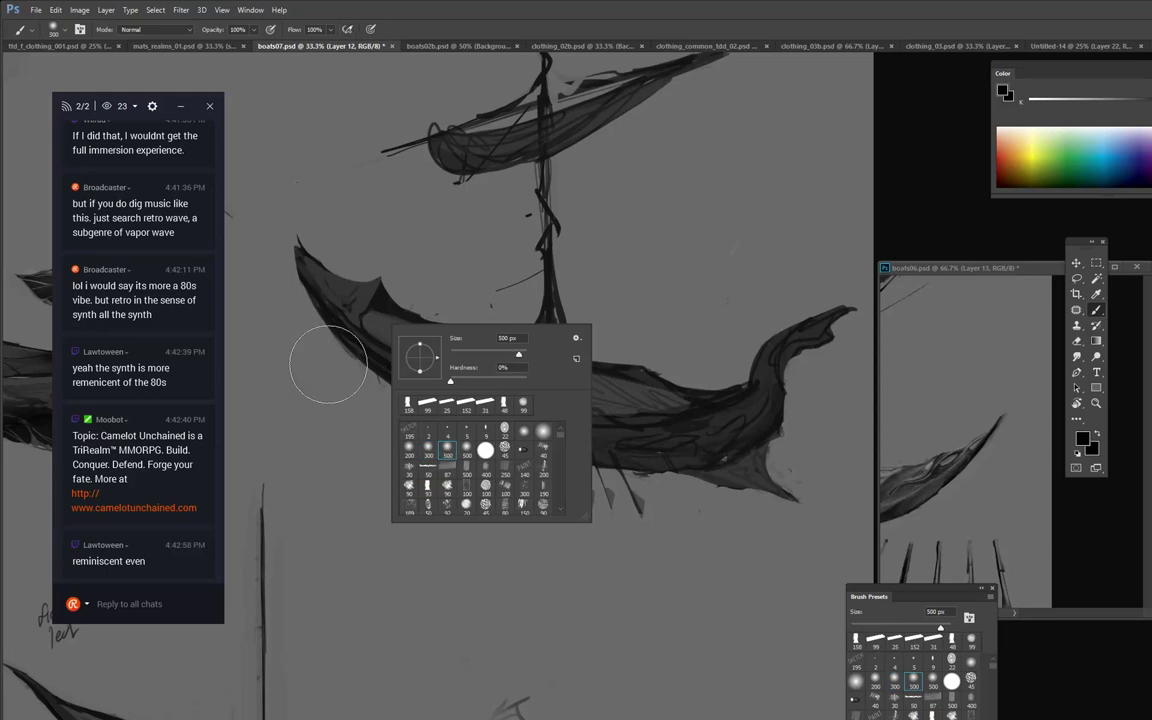
pyautogui.click(290, 287)
pyautogui.moveTo(295, 283); pyautogui.dragTo(371, 411)
pyautogui.moveTo(369, 339); pyautogui.dragTo(640, 490)
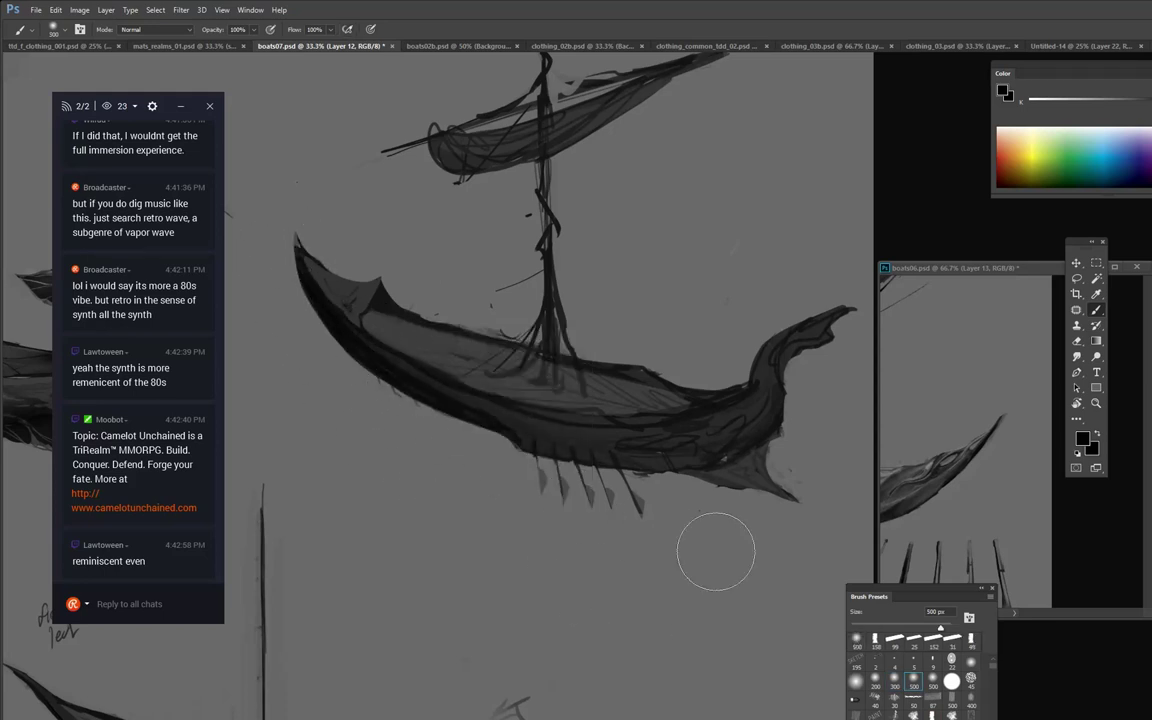
pyautogui.moveTo(497, 429); pyautogui.dragTo(850, 410)
pyautogui.moveTo(679, 486); pyautogui.dragTo(800, 380)
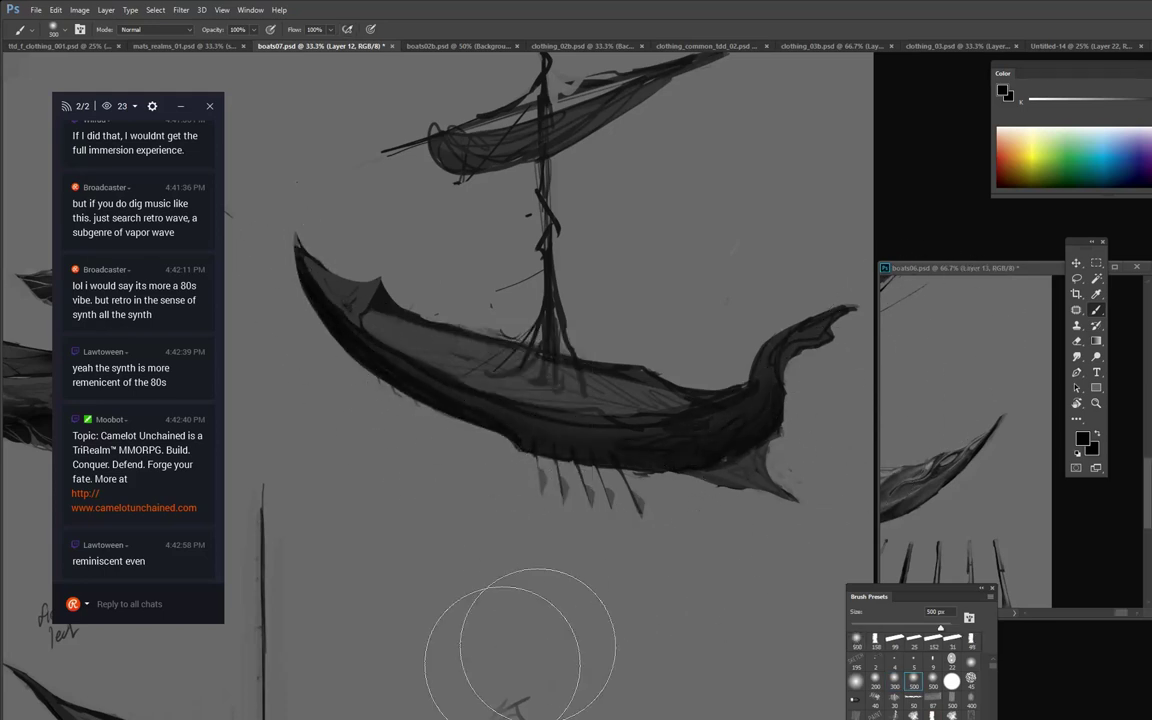
pyautogui.click(640, 520)
pyautogui.moveTo(490, 567); pyautogui.dragTo(752, 434)
# Try a soft mid-grey highlight along the hull's upper side towards the sternpost.
pyautogui.click(1103, 102)
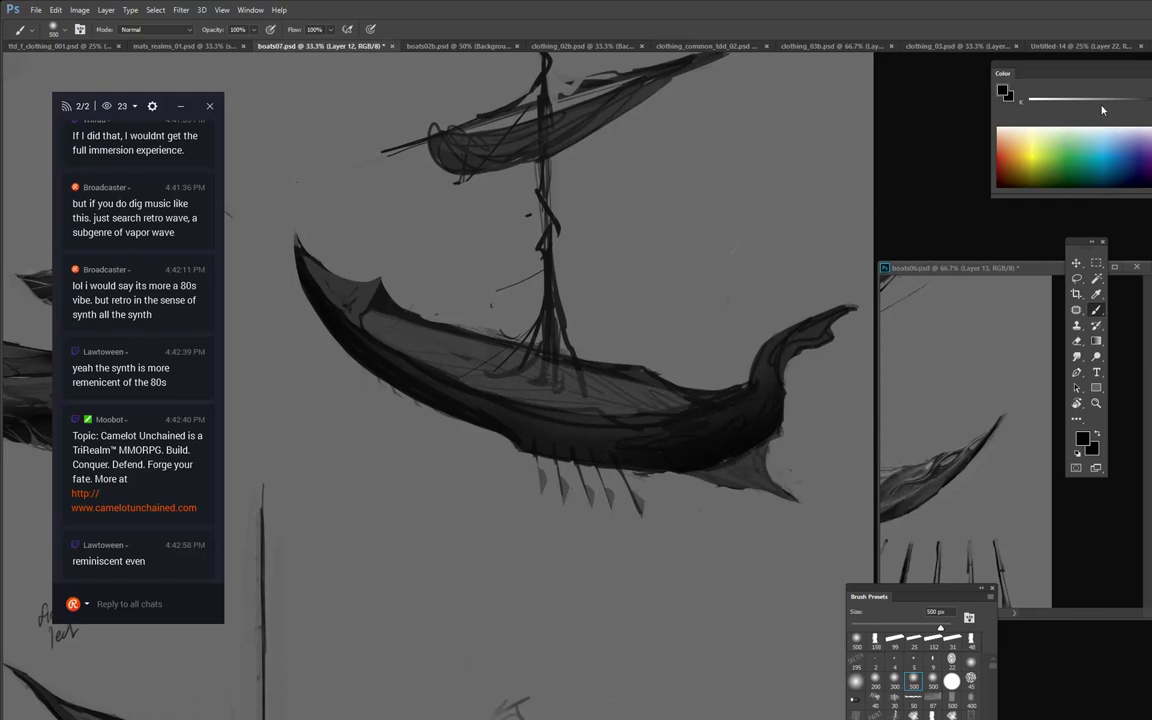
pyautogui.moveTo(385, 362)
pyautogui.mouseDown()
pyautogui.moveTo(465, 408)
pyautogui.moveTo(350, 325)
pyautogui.moveTo(570, 376)
pyautogui.mouseUp()
pyautogui.hotkey('ctrl', 'z')
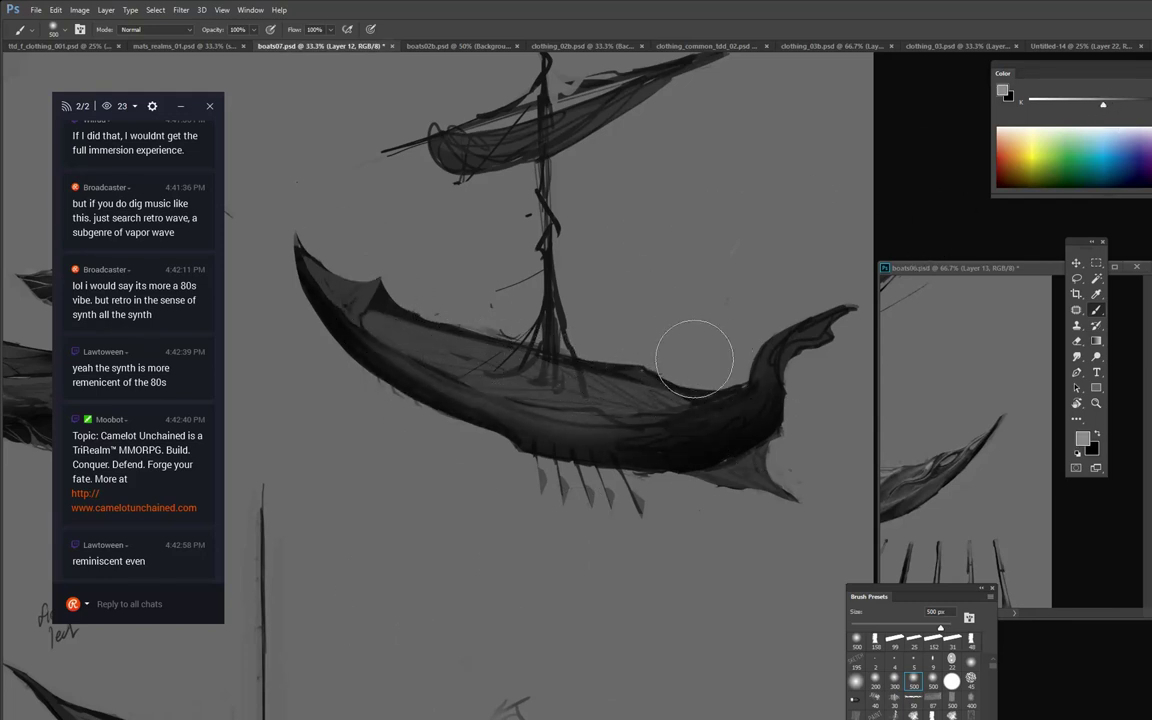
pyautogui.moveTo(694, 359)
pyautogui.mouseDown()
pyautogui.moveTo(767, 264)
pyautogui.moveTo(816, 262)
pyautogui.moveTo(862, 239)
pyautogui.mouseUp()
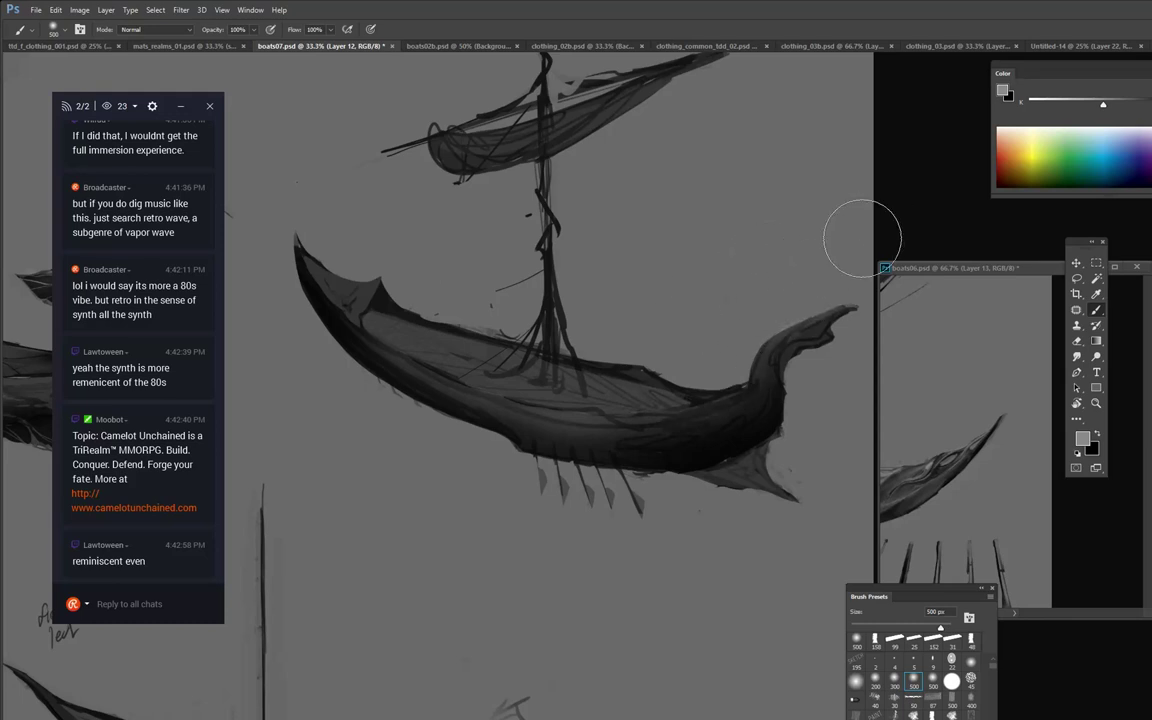
# Sample black and deepen the hull's side into an even dark tone up to the rail.
pyautogui.keyDown('alt'); pyautogui.click(798, 418); pyautogui.keyUp('alt')
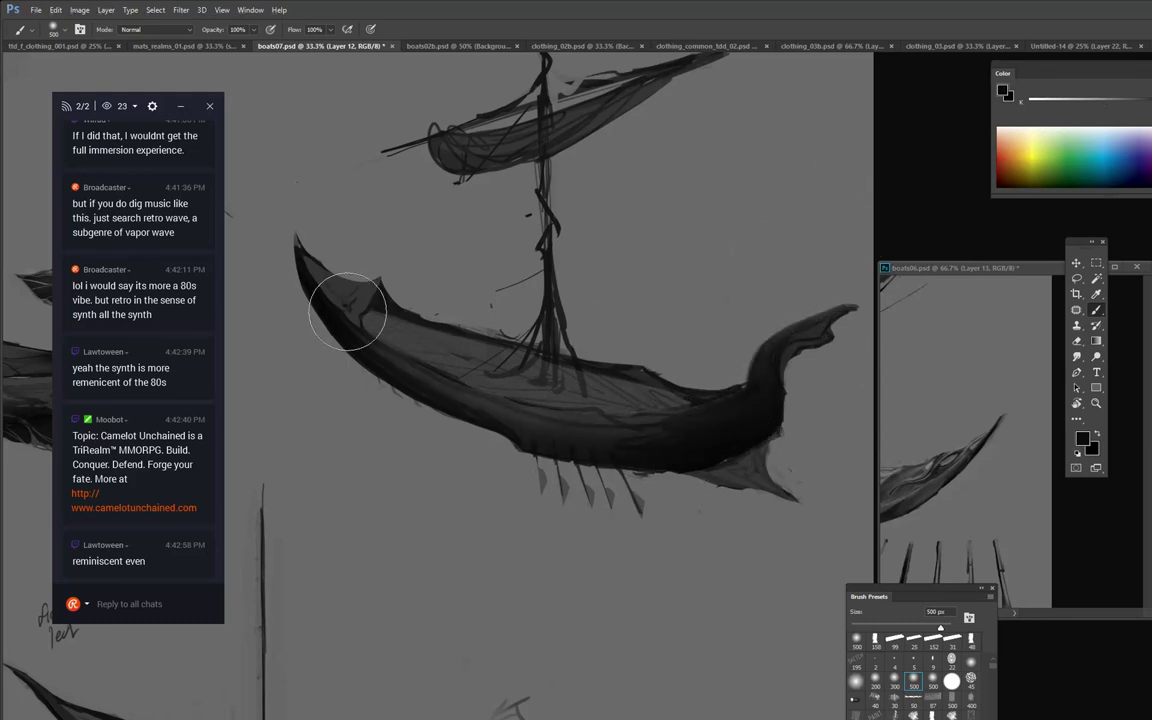
pyautogui.moveTo(480, 388); pyautogui.dragTo(610, 462)
pyautogui.moveTo(388, 318); pyautogui.dragTo(447, 328)
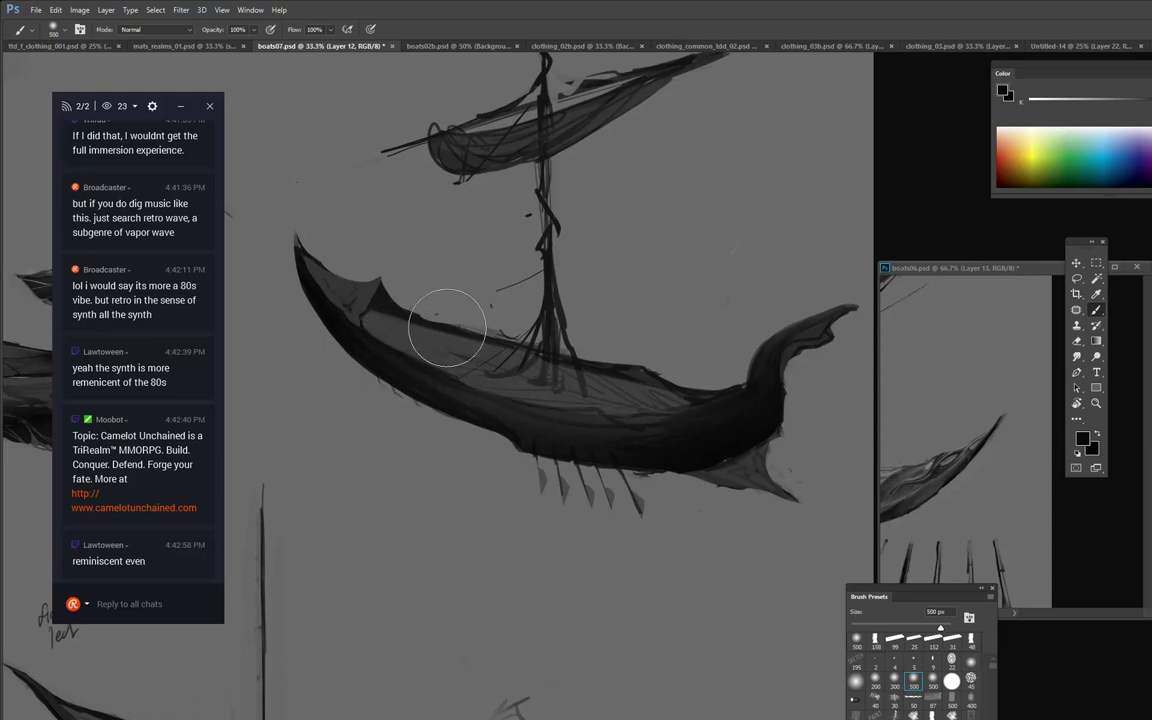
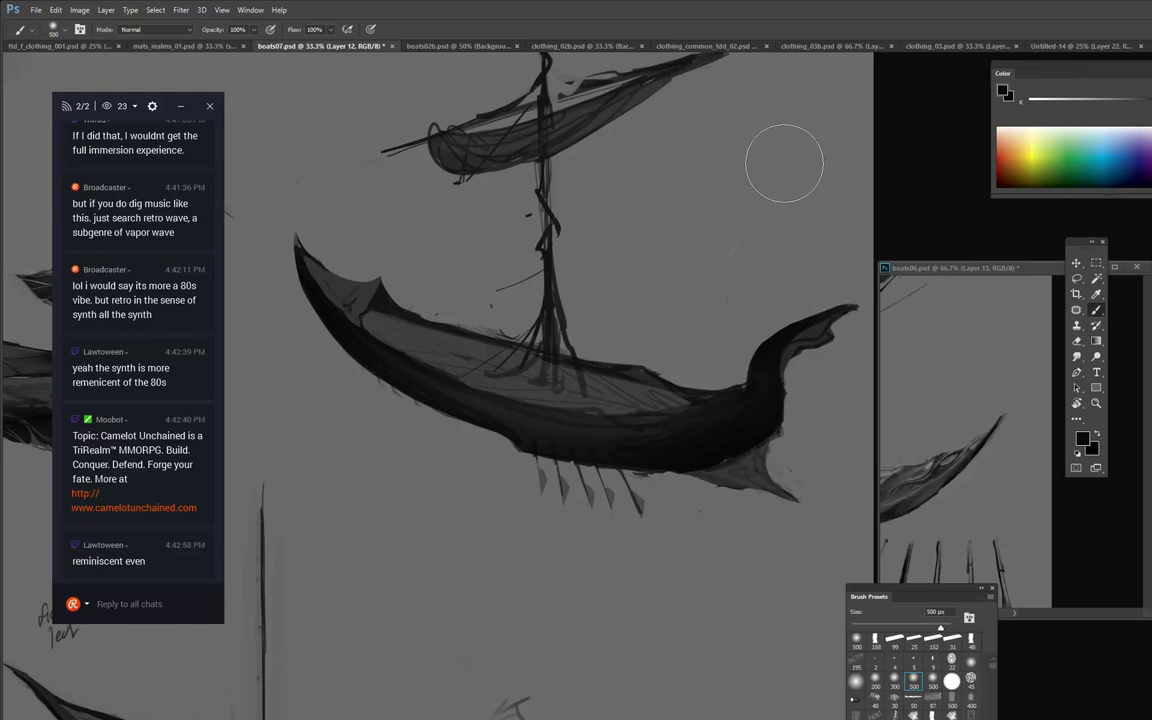
# Sample the background grey and softly fade the sail, yard and mast into the background.
pyautogui.press('v')
pyautogui.moveTo(767, 204)
pyautogui.mouseDown()
pyautogui.moveTo(774, 308)
pyautogui.moveTo(761, 262)
pyautogui.moveTo(737, 240)
pyautogui.moveTo(747, 245)
pyautogui.mouseUp()
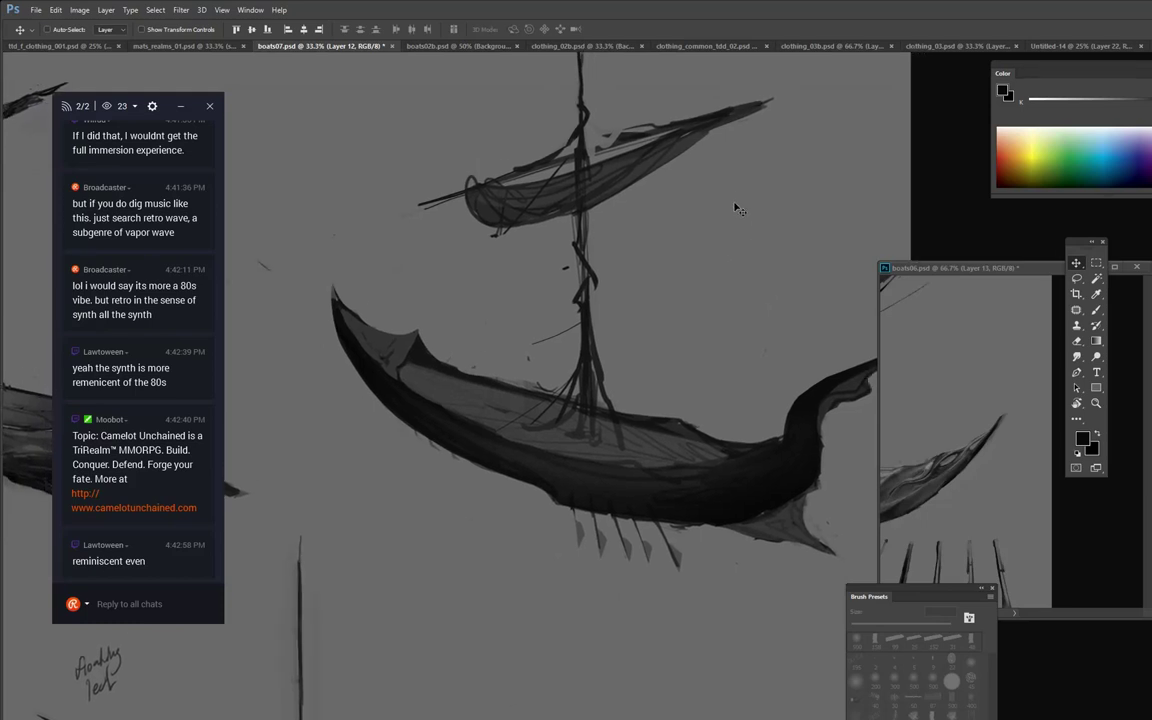
pyautogui.press('b')
pyautogui.keyDown('alt'); pyautogui.click(684, 229); pyautogui.keyUp('alt')
pyautogui.moveTo(563, 194)
pyautogui.mouseDown()
pyautogui.moveTo(594, 249)
pyautogui.moveTo(565, 178)
pyautogui.moveTo(617, 46)
pyautogui.moveTo(689, 303)
pyautogui.mouseUp()
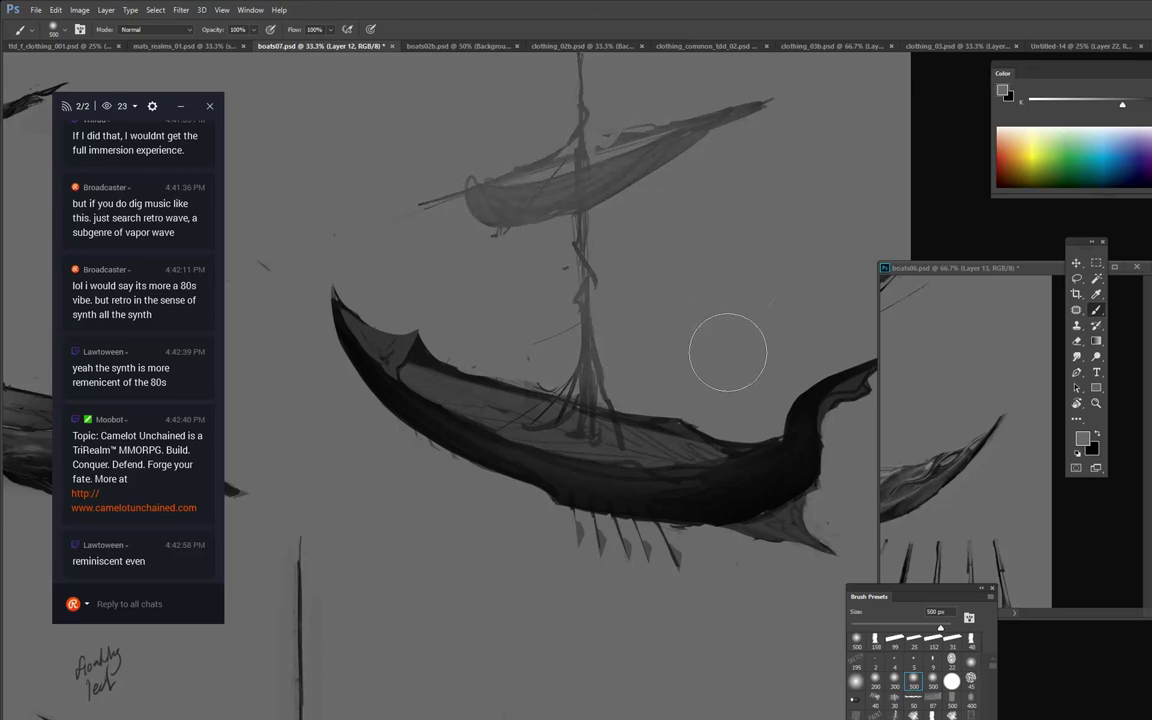
pyautogui.moveTo(792, 303)
pyautogui.mouseDown()
pyautogui.moveTo(710, 203)
pyautogui.moveTo(779, 296)
pyautogui.mouseUp()
pyautogui.moveTo(725, 237); pyautogui.dragTo(753, 197)
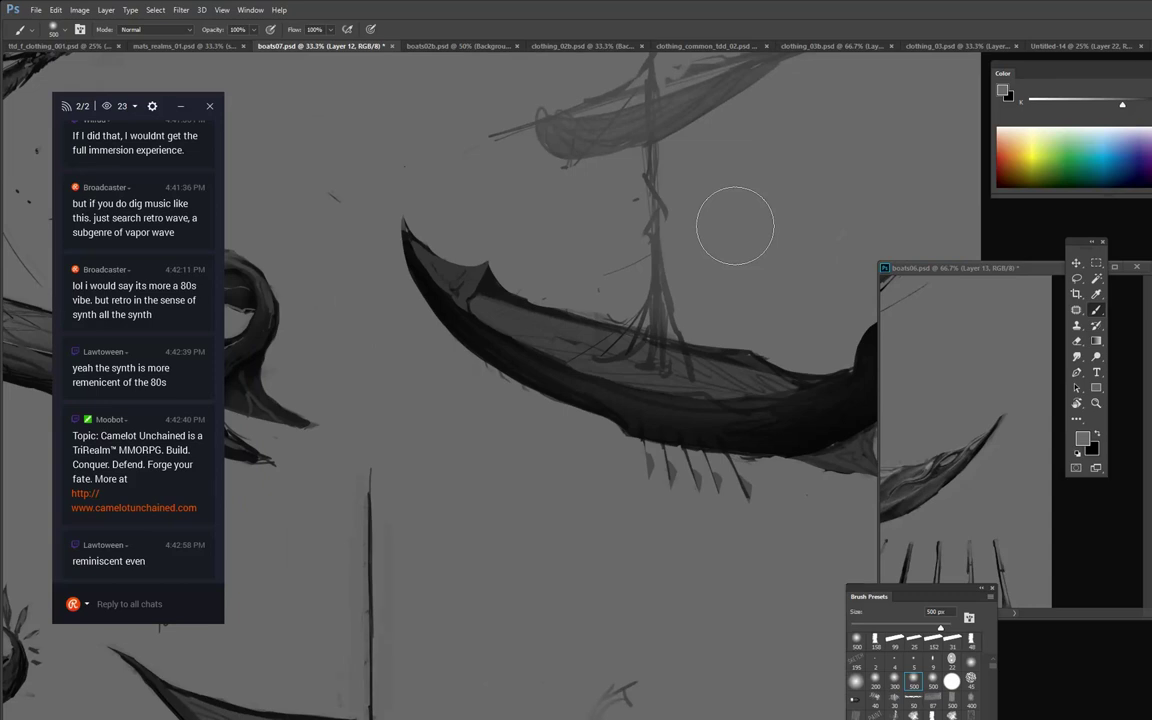
# Switch to the 152 px flat brush, sample the hull's dark tone and extend the bow into a sharper tip.
pyautogui.rightClick(549, 313)
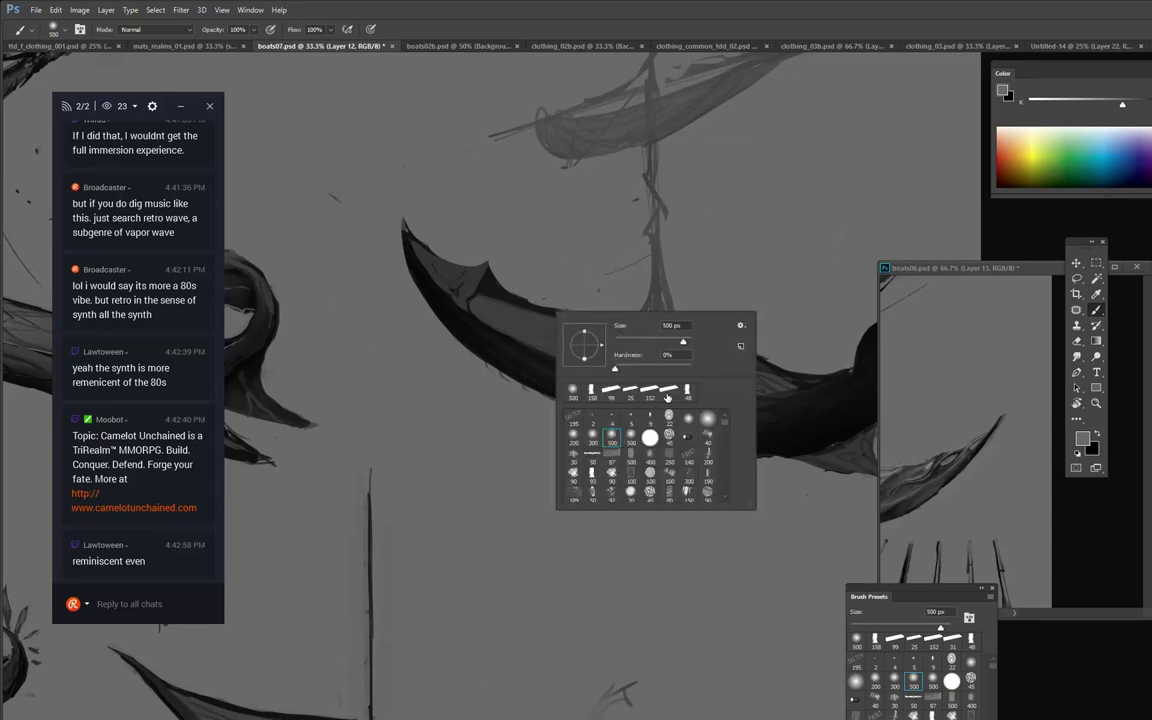
pyautogui.click(650, 389)
pyautogui.press('Return')
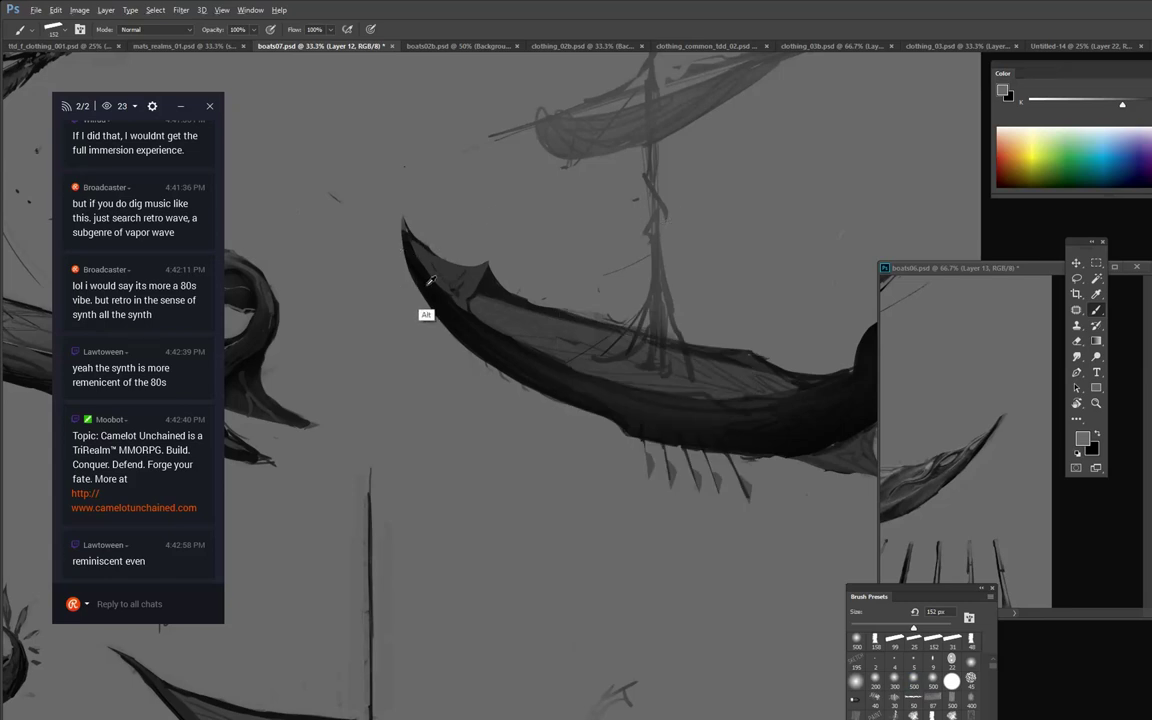
pyautogui.keyDown('alt'); pyautogui.click(424, 292); pyautogui.keyUp('alt')
pyautogui.moveTo(425, 284); pyautogui.dragTo(400, 238)
pyautogui.moveTo(425, 289); pyautogui.dragTo(400, 239)
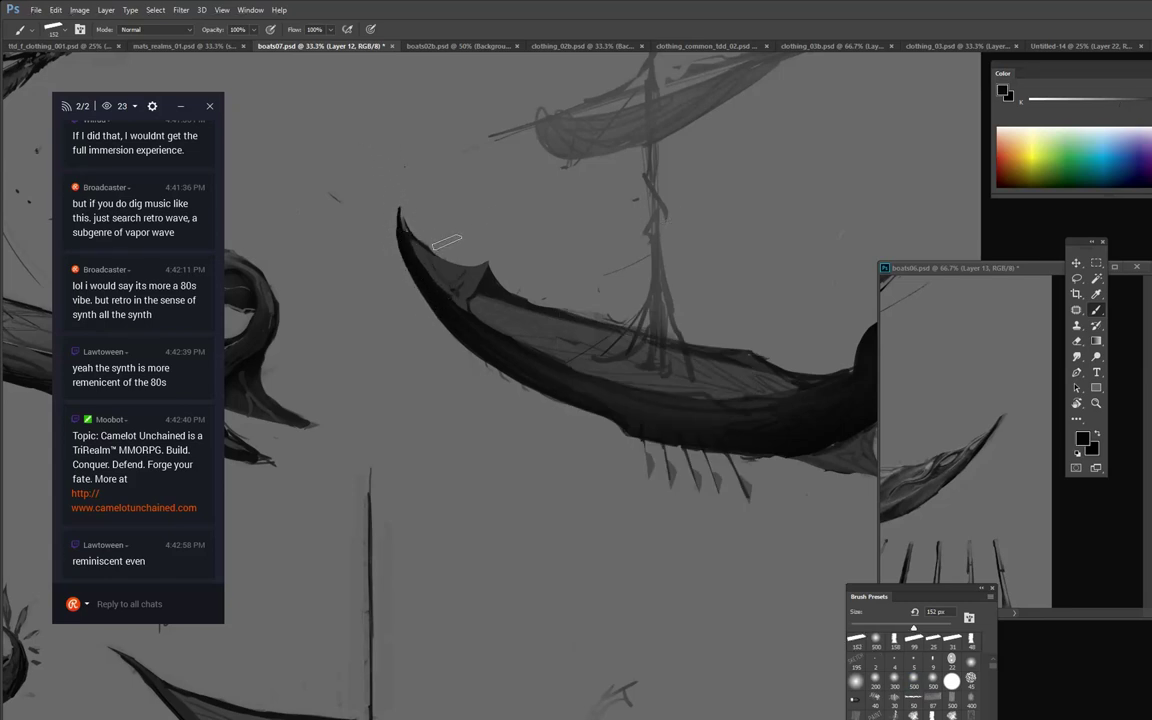
# Refine the pointed fin inside the bow and the dark edge beneath it with tones sampled from the boat.
pyautogui.keyDown('alt'); pyautogui.click(478, 276); pyautogui.keyUp('alt')
pyautogui.moveTo(482, 267)
pyautogui.mouseDown()
pyautogui.moveTo(537, 286)
pyautogui.moveTo(550, 322)
pyautogui.mouseUp()
pyautogui.moveTo(497, 246); pyautogui.dragTo(474, 268)
pyautogui.keyDown('alt'); pyautogui.click(458, 304); pyautogui.keyUp('alt')
pyautogui.moveTo(424, 278); pyautogui.dragTo(446, 314)
pyautogui.moveTo(411, 257)
pyautogui.mouseDown()
pyautogui.moveTo(454, 326)
pyautogui.moveTo(434, 308)
pyautogui.mouseUp()
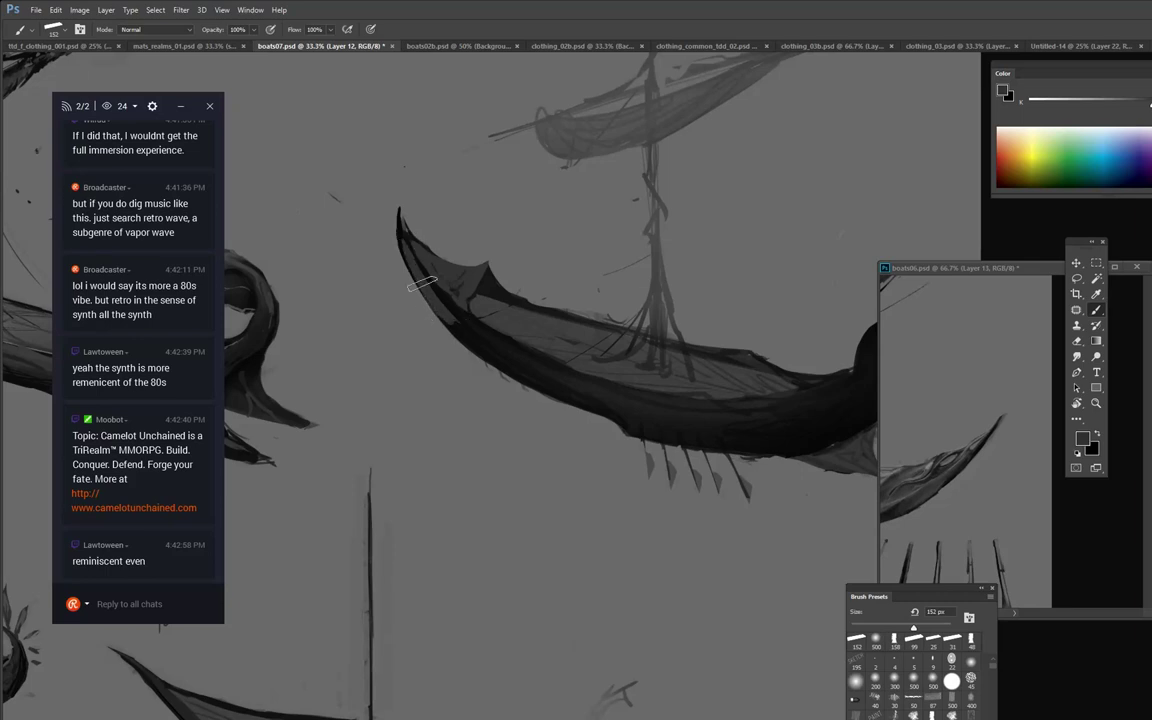
# Paint a dark grey plane along the bow's outer side, curving down towards the middle of the hull.
pyautogui.moveTo(400, 224)
pyautogui.mouseDown()
pyautogui.moveTo(460, 335)
pyautogui.moveTo(440, 315)
pyautogui.moveTo(520, 370)
pyautogui.mouseUp()
pyautogui.moveTo(460, 331); pyautogui.dragTo(575, 404)
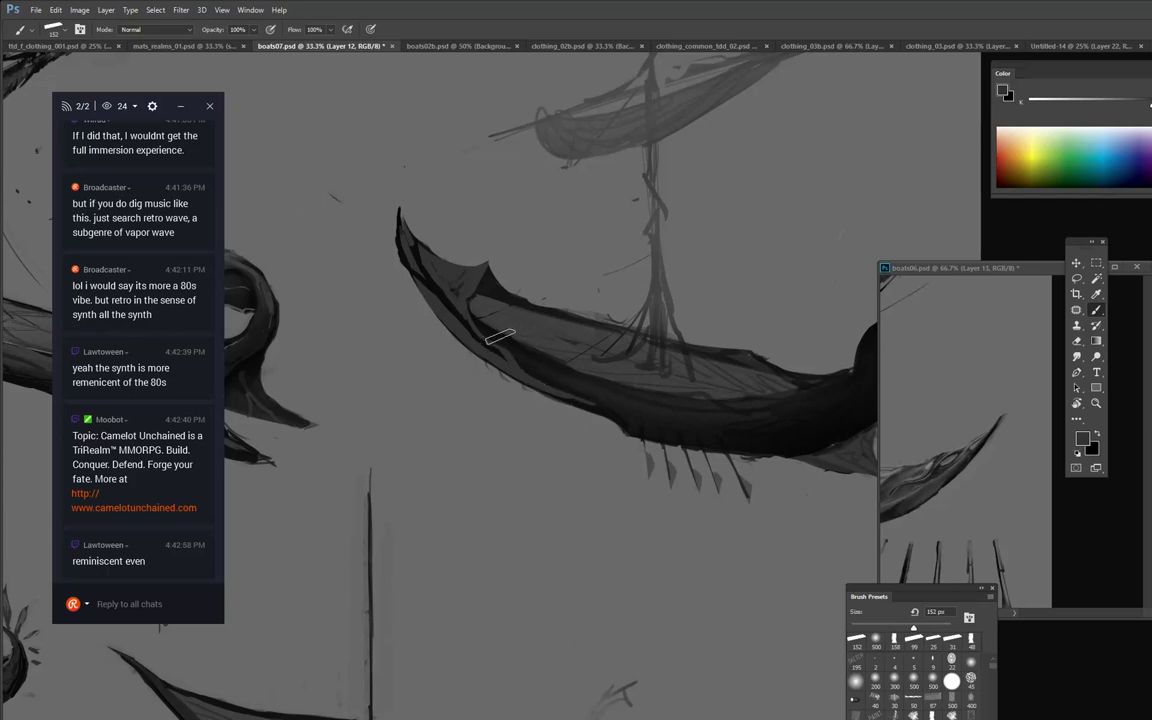
pyautogui.press('alt')
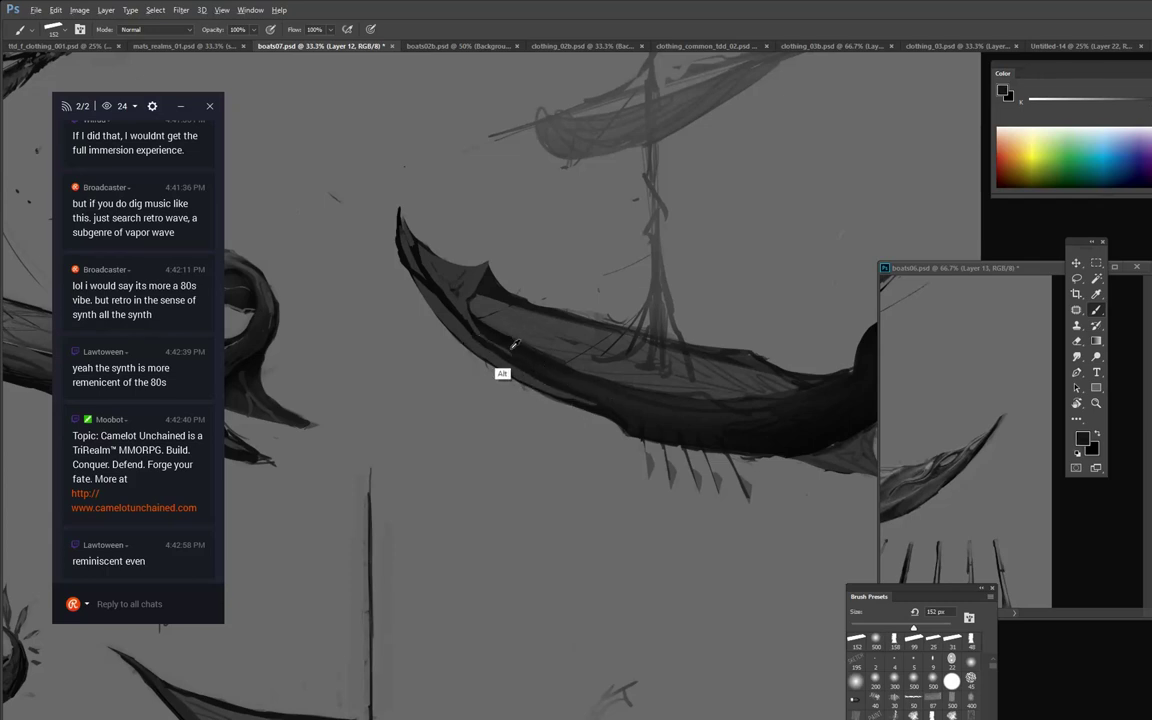
# Touch up the inner deck behind the bow and clean the far rail's edge with sampled deck and background greys.
pyautogui.keyDown('alt'); pyautogui.click(482, 299); pyautogui.keyUp('alt')
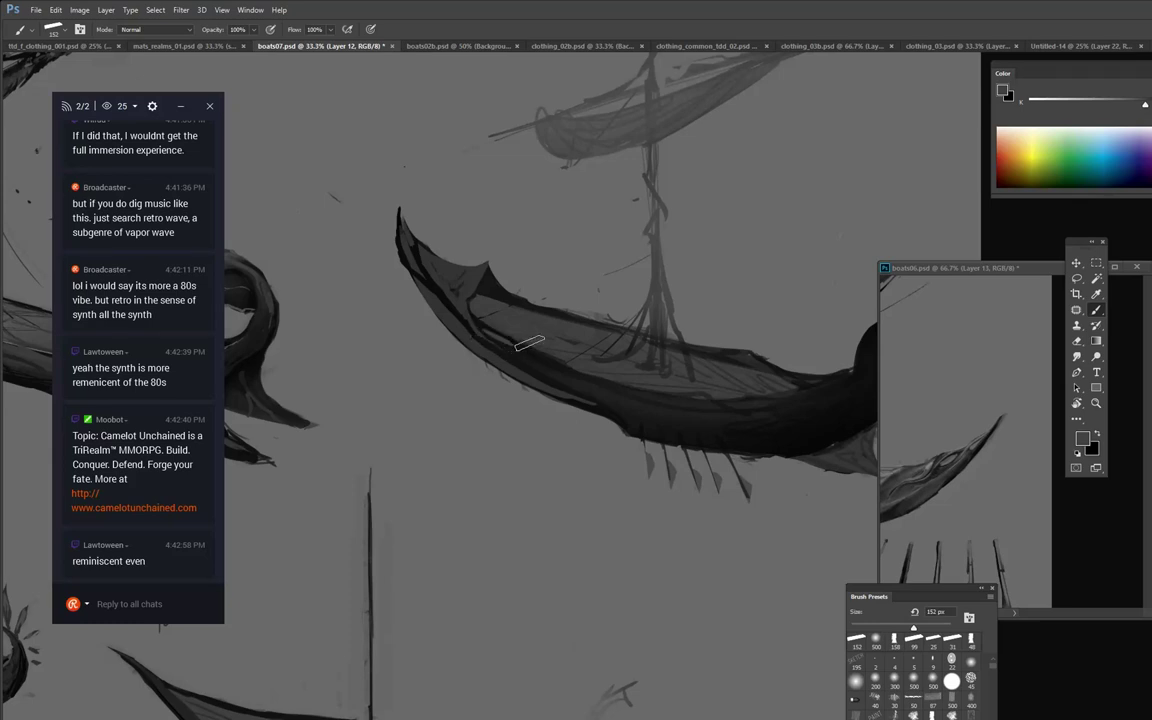
pyautogui.keyDown('alt'); pyautogui.click(513, 293); pyautogui.keyUp('alt')
pyautogui.keyDown('alt'); pyautogui.click(520, 299); pyautogui.keyUp('alt')
pyautogui.keyDown('alt'); pyautogui.click(577, 305); pyautogui.keyUp('alt')
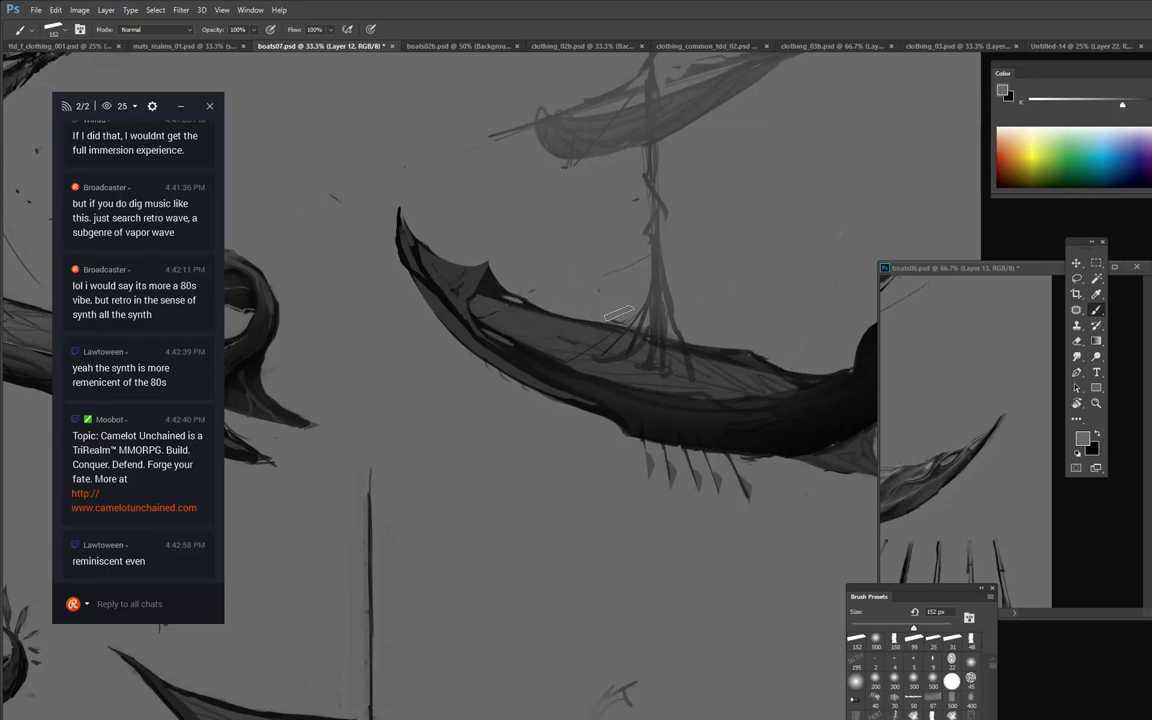
# Redraw the mast as one straight dark pole from its top to the deck, and darken the hull's lower edge behind the bow.
pyautogui.moveTo(756, 232); pyautogui.dragTo(670, 359)
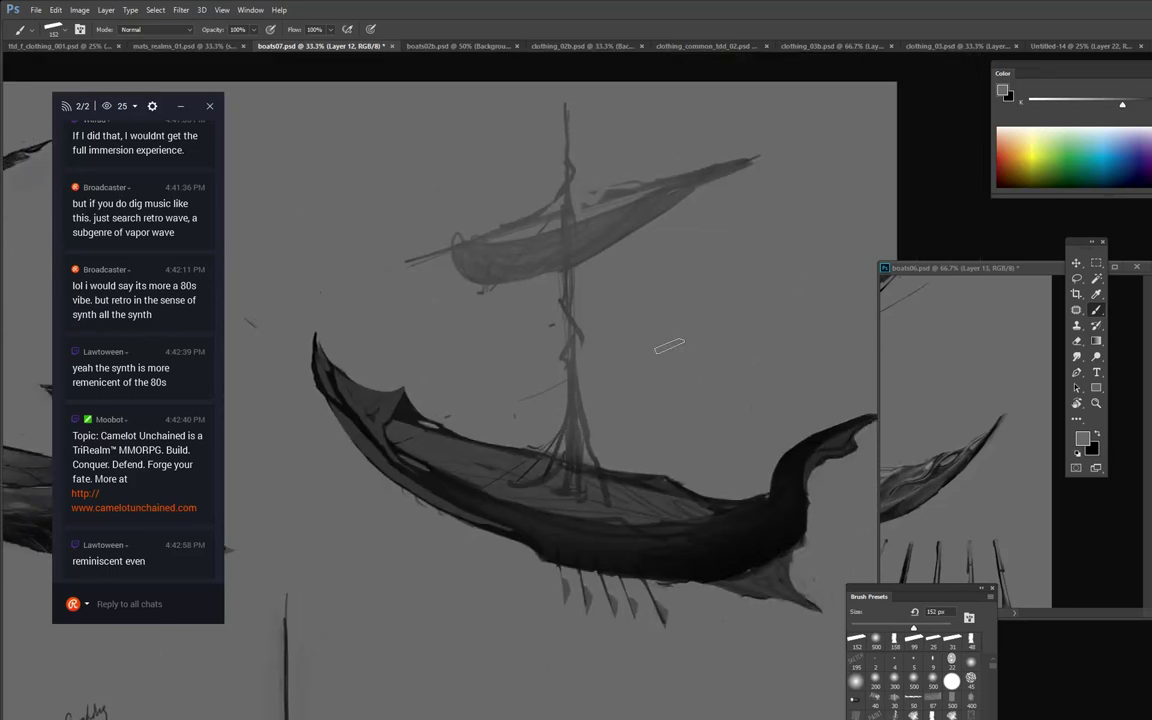
pyautogui.keyDown('alt'); pyautogui.click(584, 497); pyautogui.keyUp('alt')
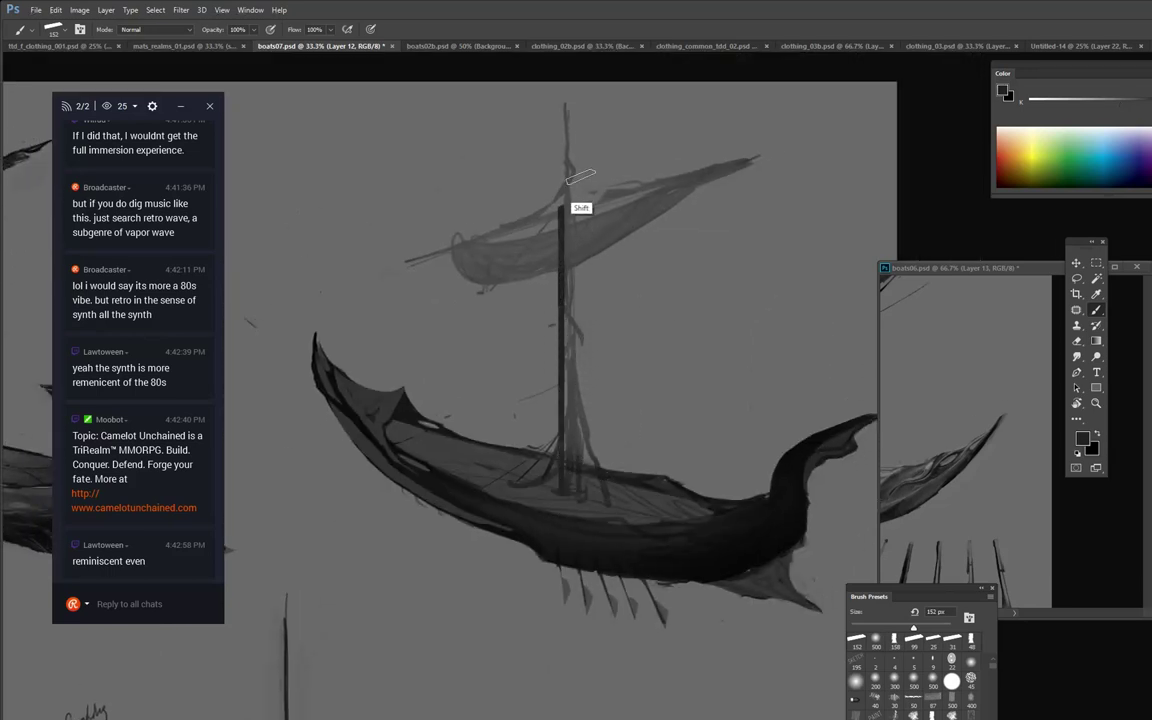
pyautogui.keyDown('shift'); pyautogui.click(566, 107); pyautogui.keyUp('shift')
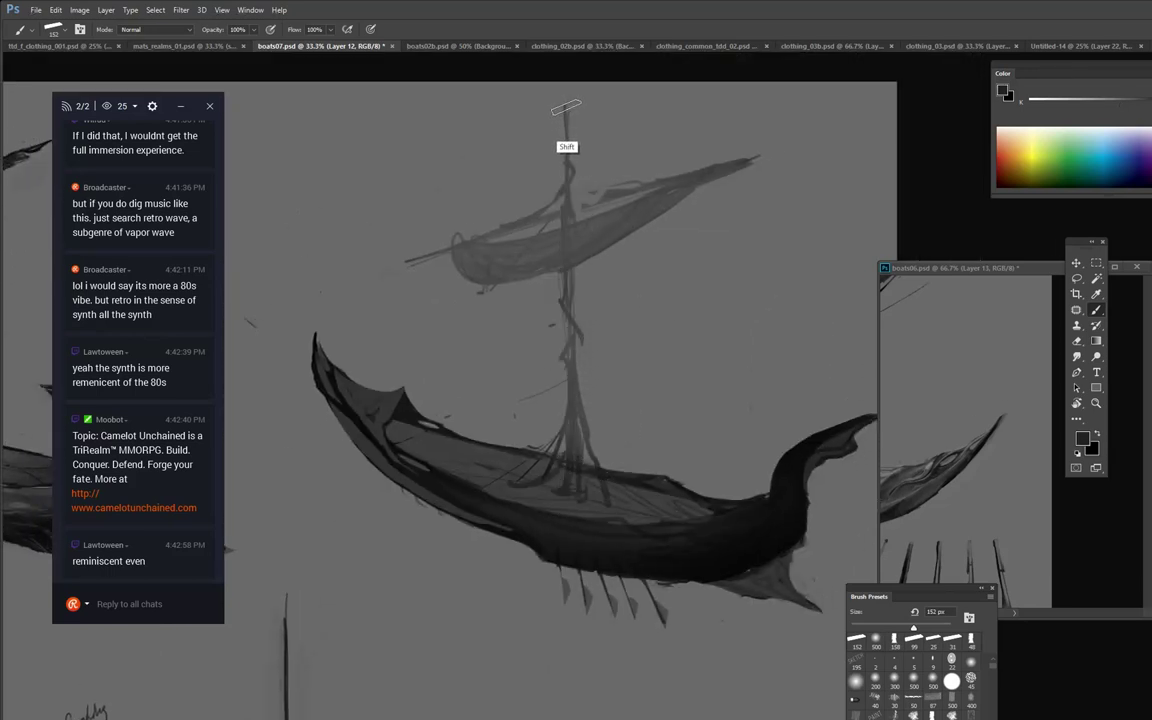
pyautogui.keyDown('shift'); pyautogui.click(566, 485); pyautogui.keyUp('shift')
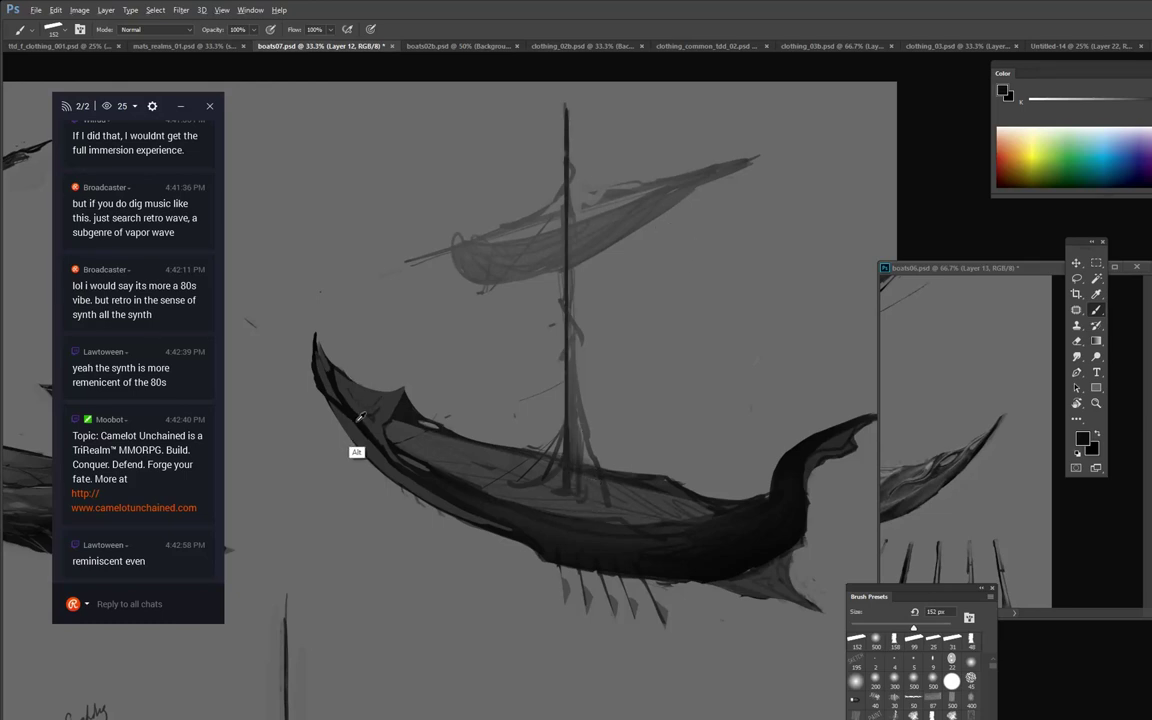
pyautogui.moveTo(354, 439)
pyautogui.mouseDown()
pyautogui.moveTo(415, 498)
pyautogui.moveTo(384, 472)
pyautogui.moveTo(441, 513)
pyautogui.moveTo(515, 537)
pyautogui.mouseUp()
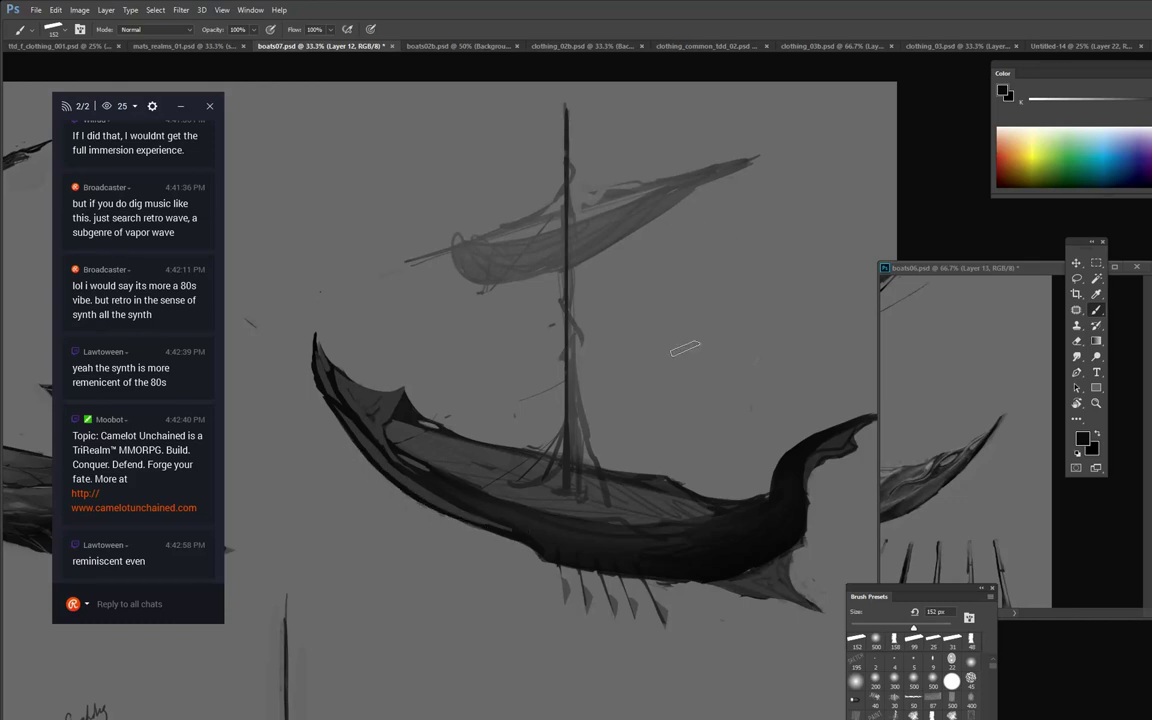
# Paint out the pointed fin beneath the boat's stern with sampled background grey.
pyautogui.moveTo(685, 348); pyautogui.dragTo(631, 217)
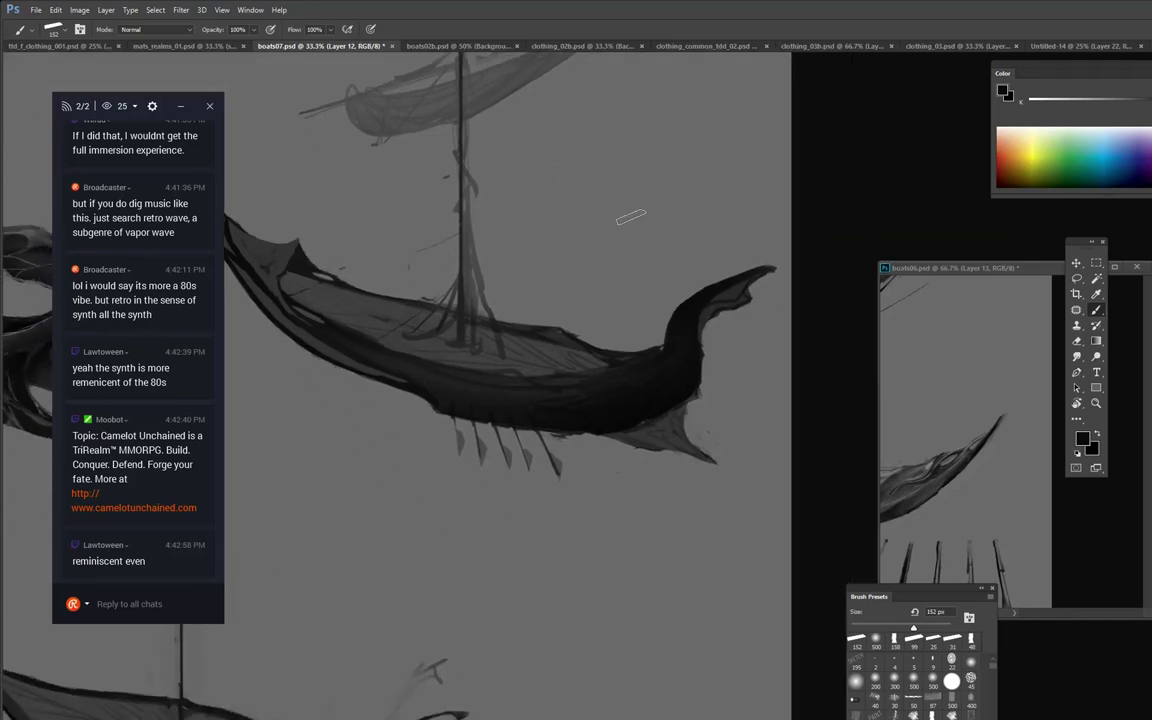
pyautogui.keyDown('alt'); pyautogui.click(718, 408); pyautogui.keyUp('alt')
pyautogui.moveTo(679, 432); pyautogui.dragTo(702, 378)
pyautogui.moveTo(716, 360); pyautogui.dragTo(650, 437)
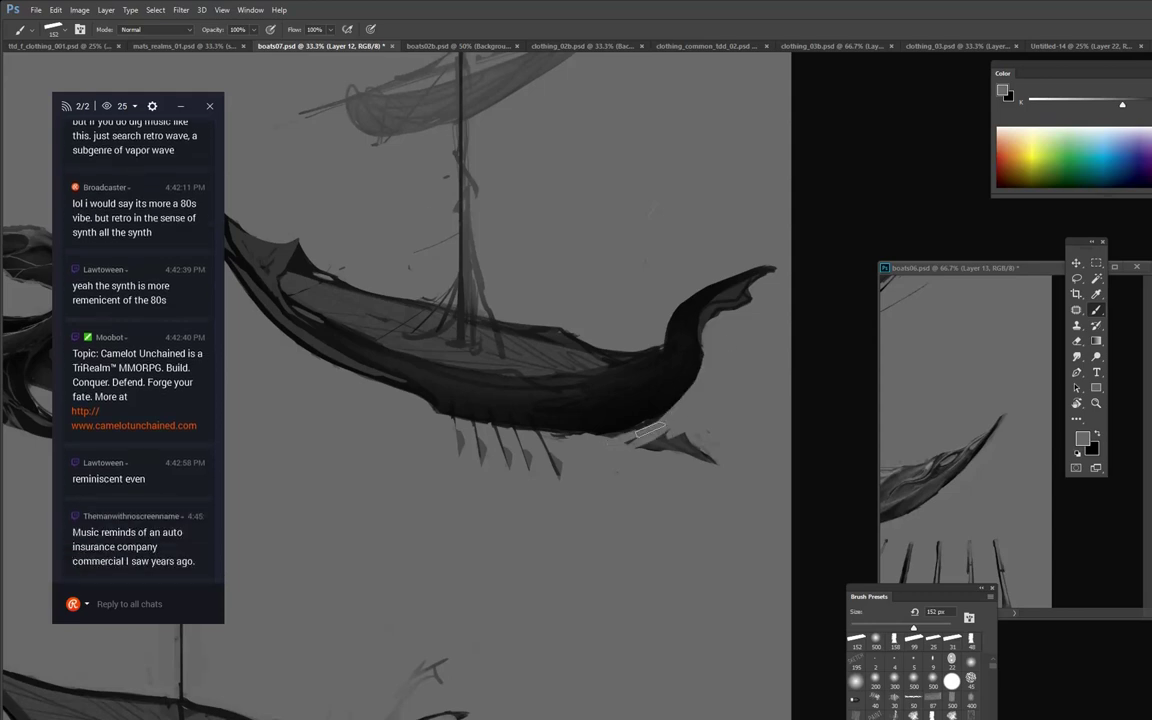
pyautogui.moveTo(657, 432); pyautogui.dragTo(706, 458)
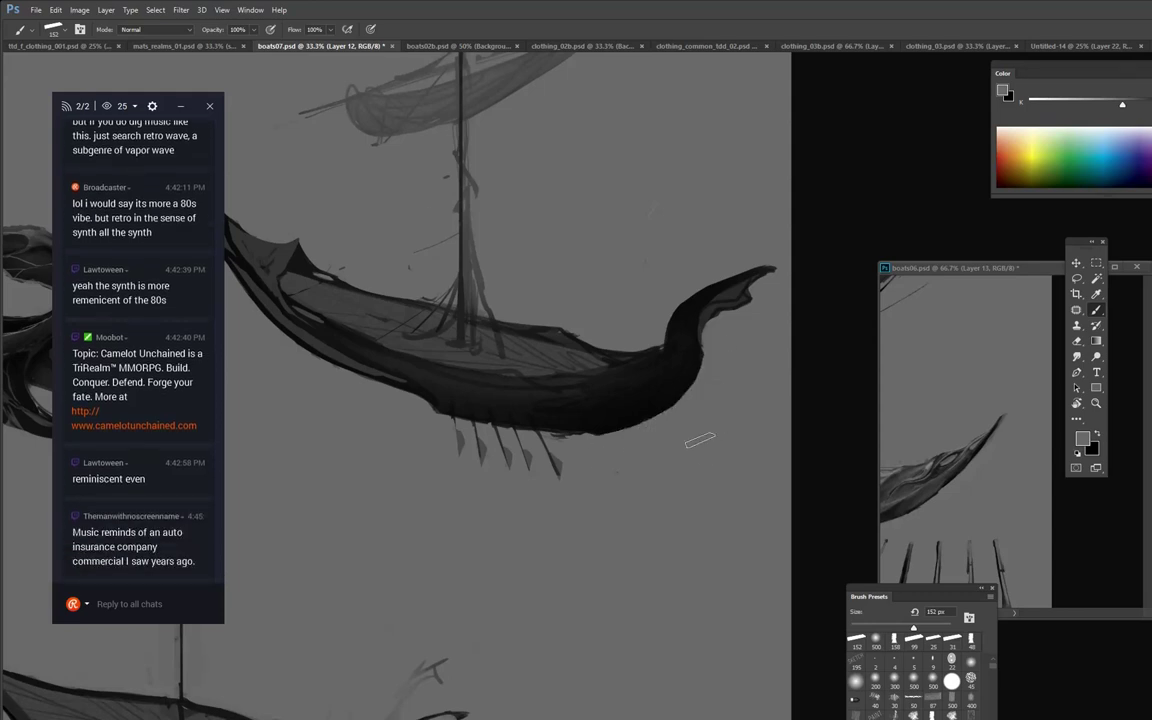
# Paint a curved dark grey fin behind the stern, and trim away the frill under the stern's tip with background grey.
pyautogui.keyDown('alt'); pyautogui.click(708, 347); pyautogui.keyUp('alt')
pyautogui.moveTo(705, 324)
pyautogui.mouseDown()
pyautogui.moveTo(706, 374)
pyautogui.moveTo(668, 420)
pyautogui.moveTo(679, 425)
pyautogui.moveTo(707, 400)
pyautogui.moveTo(713, 340)
pyautogui.mouseUp()
pyautogui.keyDown('alt'); pyautogui.click(747, 334); pyautogui.keyUp('alt')
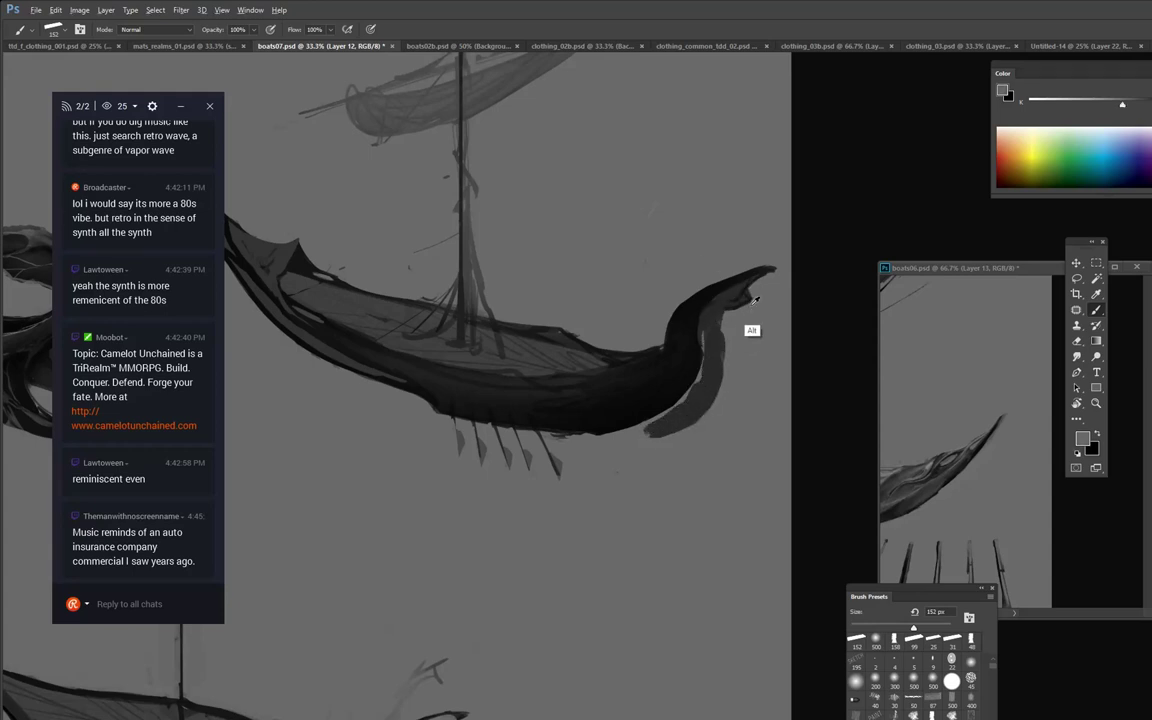
pyautogui.moveTo(760, 284)
pyautogui.mouseDown()
pyautogui.moveTo(732, 330)
pyautogui.moveTo(729, 368)
pyautogui.mouseUp()
pyautogui.moveTo(744, 284)
pyautogui.mouseDown()
pyautogui.moveTo(713, 301)
pyautogui.moveTo(703, 348)
pyautogui.moveTo(702, 319)
pyautogui.moveTo(763, 275)
pyautogui.moveTo(704, 322)
pyautogui.moveTo(729, 295)
pyautogui.moveTo(724, 383)
pyautogui.moveTo(712, 326)
pyautogui.moveTo(715, 384)
pyautogui.moveTo(682, 430)
pyautogui.moveTo(710, 411)
pyautogui.moveTo(632, 392)
pyautogui.moveTo(696, 356)
pyautogui.moveTo(661, 440)
pyautogui.moveTo(704, 401)
pyautogui.mouseUp()
pyautogui.keyDown('alt'); pyautogui.click(710, 390); pyautogui.keyUp('alt')
pyautogui.keyDown('alt'); pyautogui.click(733, 357); pyautogui.keyUp('alt')
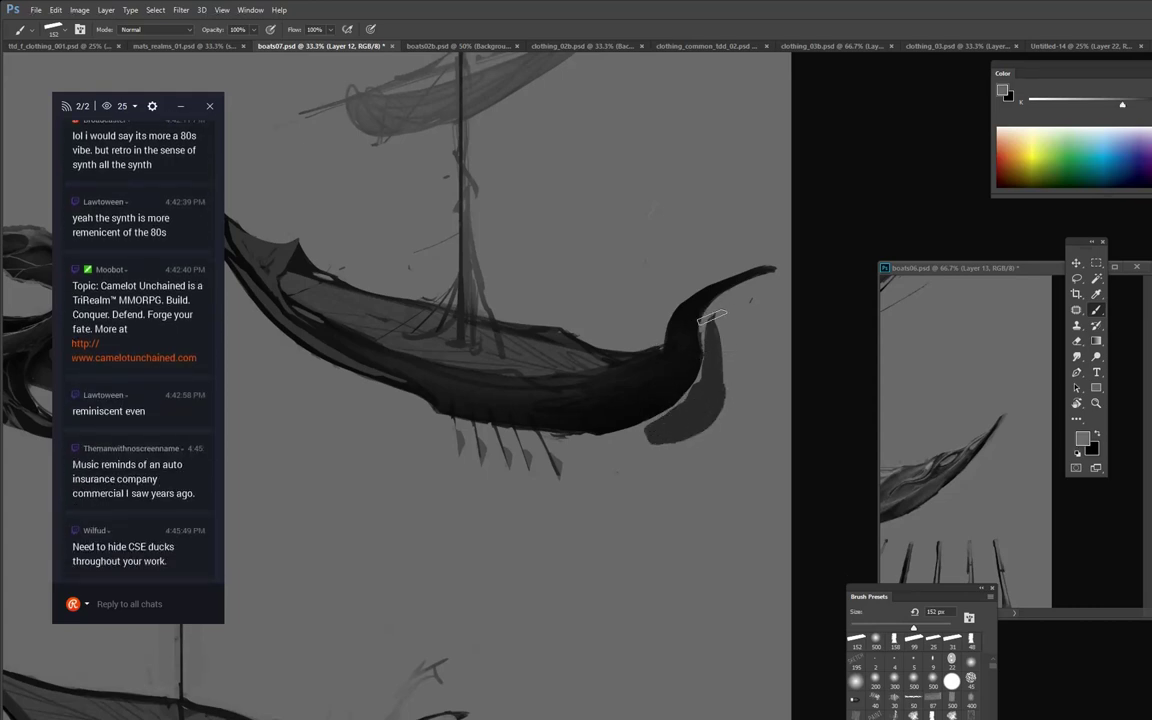
pyautogui.moveTo(719, 315)
pyautogui.mouseDown()
pyautogui.moveTo(731, 370)
pyautogui.moveTo(720, 331)
pyautogui.moveTo(722, 414)
pyautogui.moveTo(698, 436)
pyautogui.moveTo(584, 454)
pyautogui.moveTo(561, 429)
pyautogui.moveTo(699, 375)
pyautogui.moveTo(645, 425)
pyautogui.mouseUp()
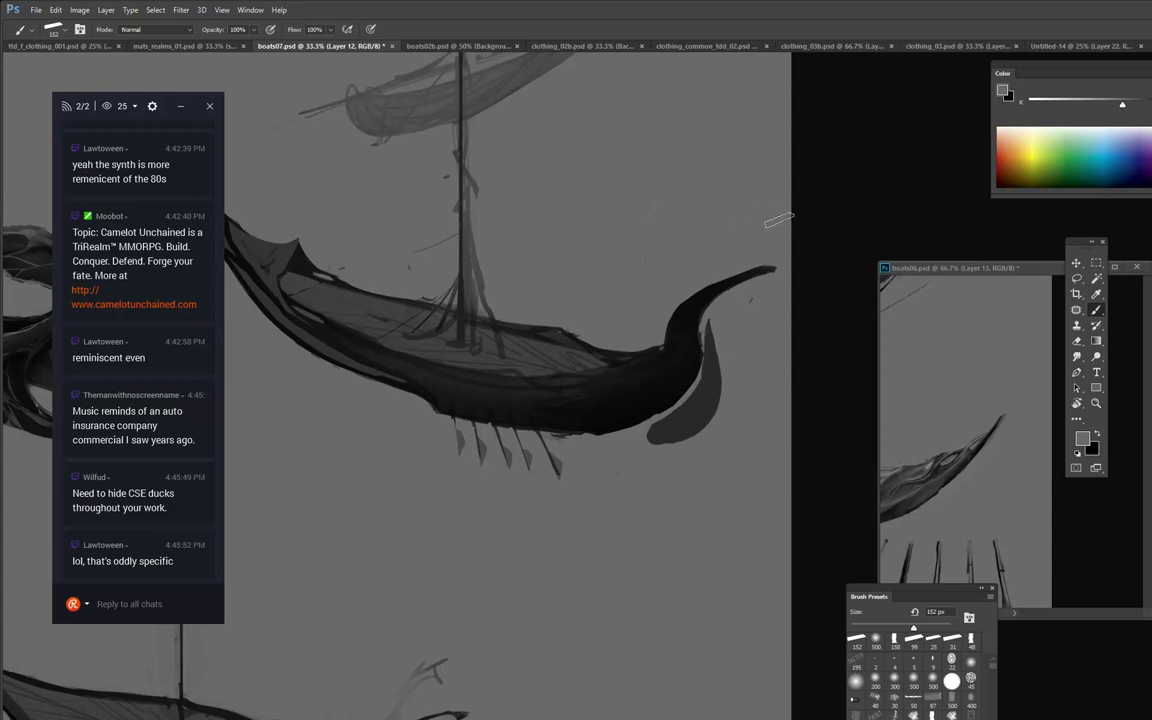
# Post the reply "there are many a duck hiding in our office" in the stream chat.
pyautogui.moveTo(640, 250); pyautogui.dragTo(706, 360)
pyautogui.moveTo(685, 291)
pyautogui.mouseDown()
pyautogui.moveTo(737, 311)
pyautogui.moveTo(720, 285)
pyautogui.moveTo(736, 238)
pyautogui.mouseUp()
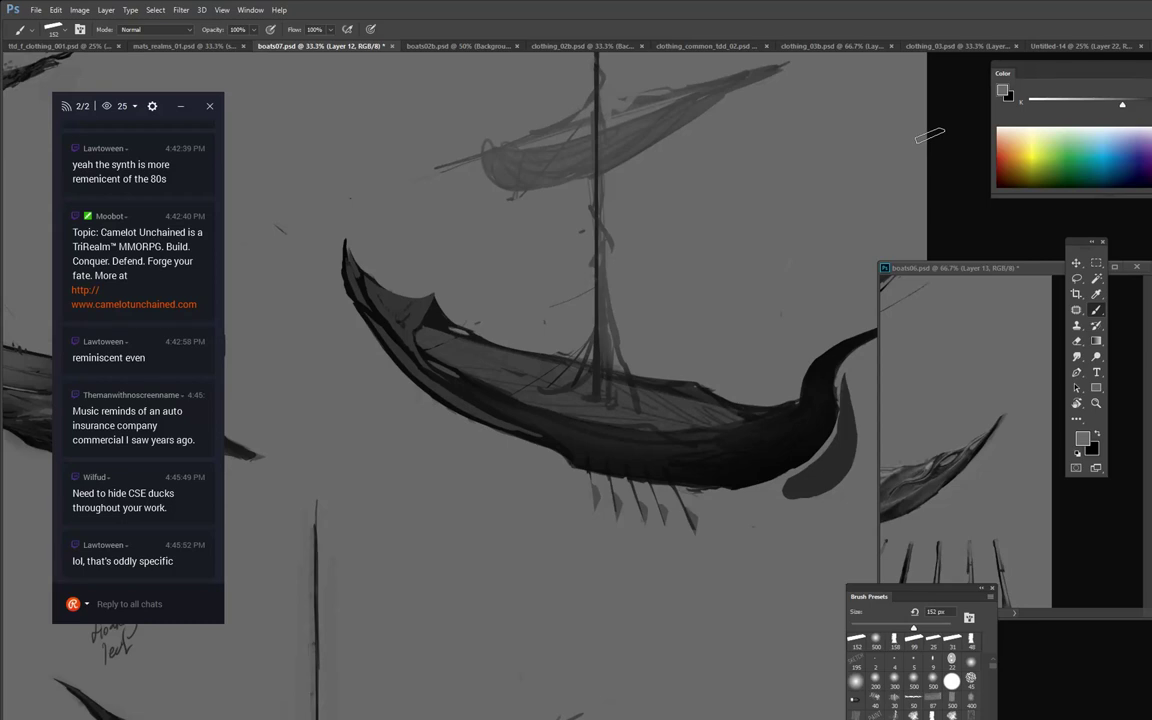
pyautogui.click(172, 603)
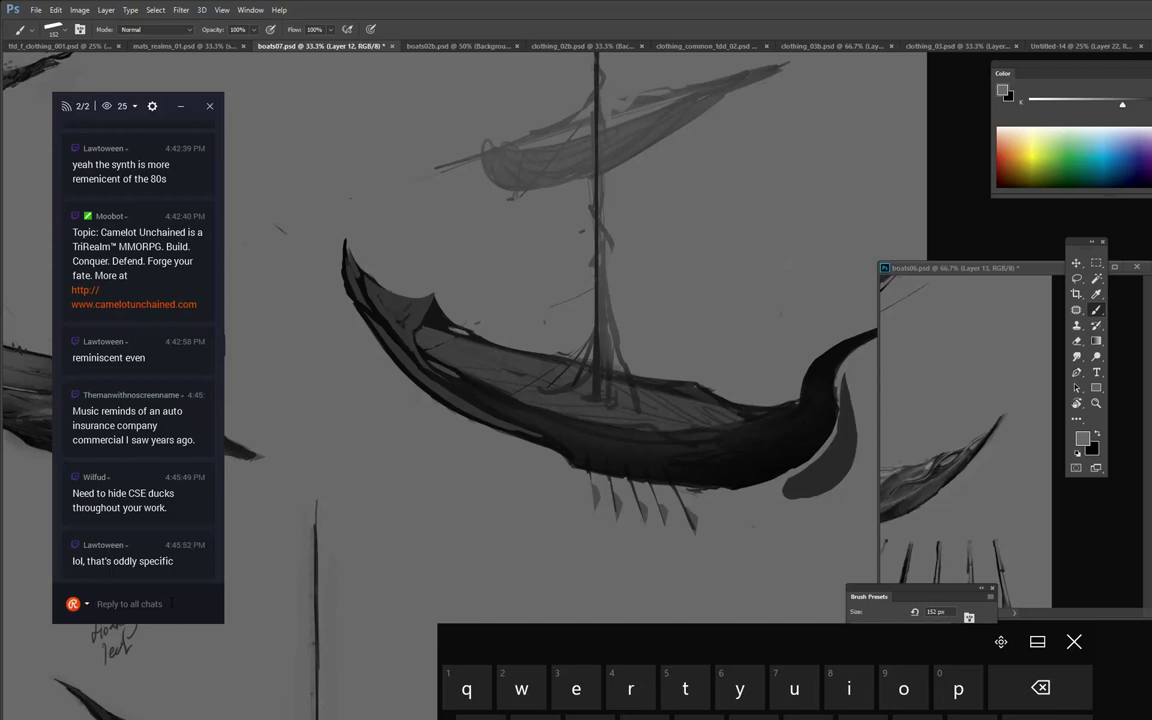
pyautogui.write('there are many a duck')
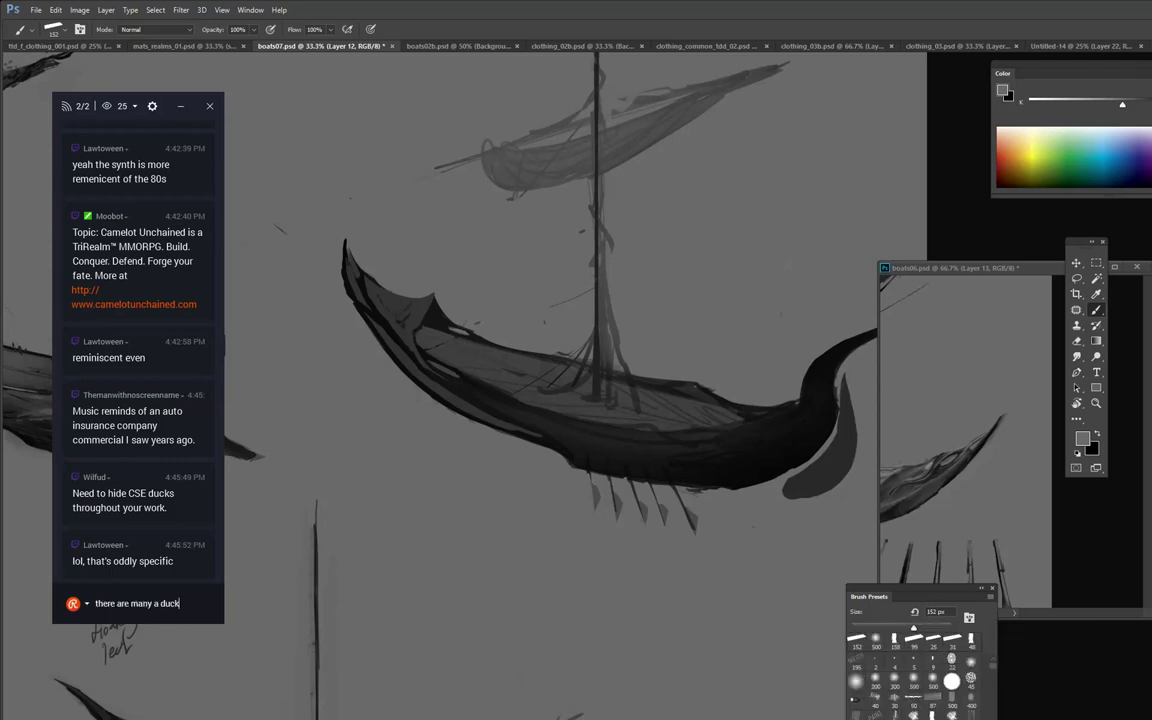
pyautogui.write(' hiding in our')
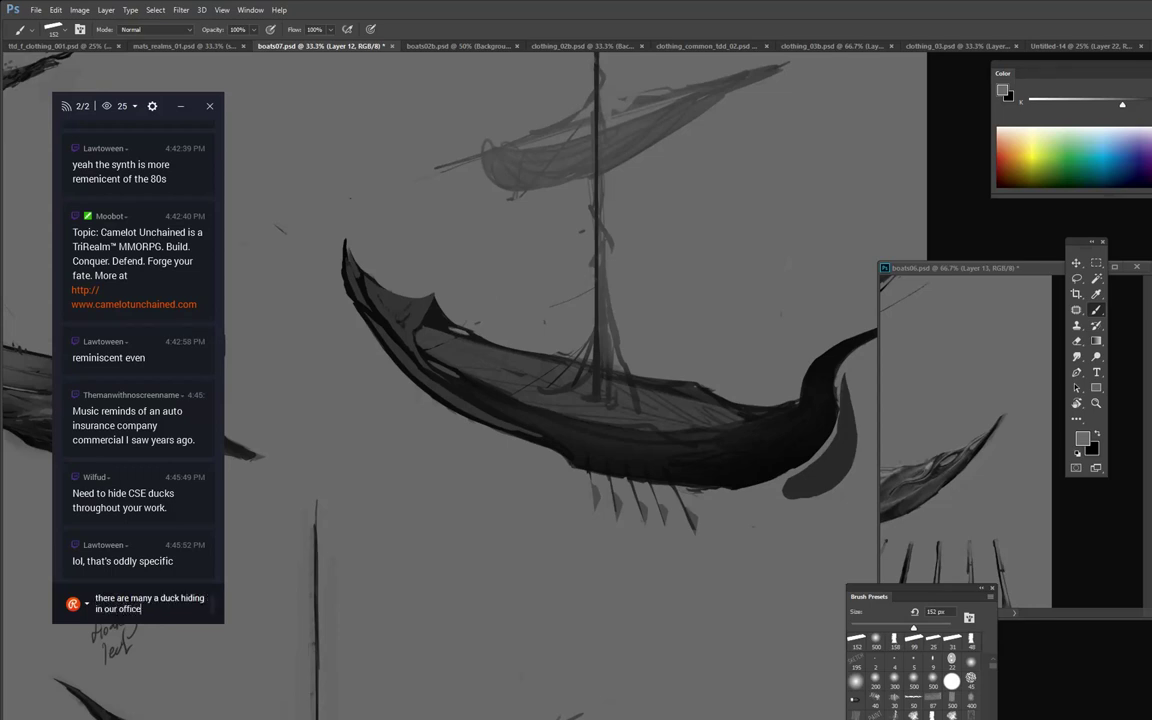
pyautogui.write(' office')
pyautogui.press('Return')
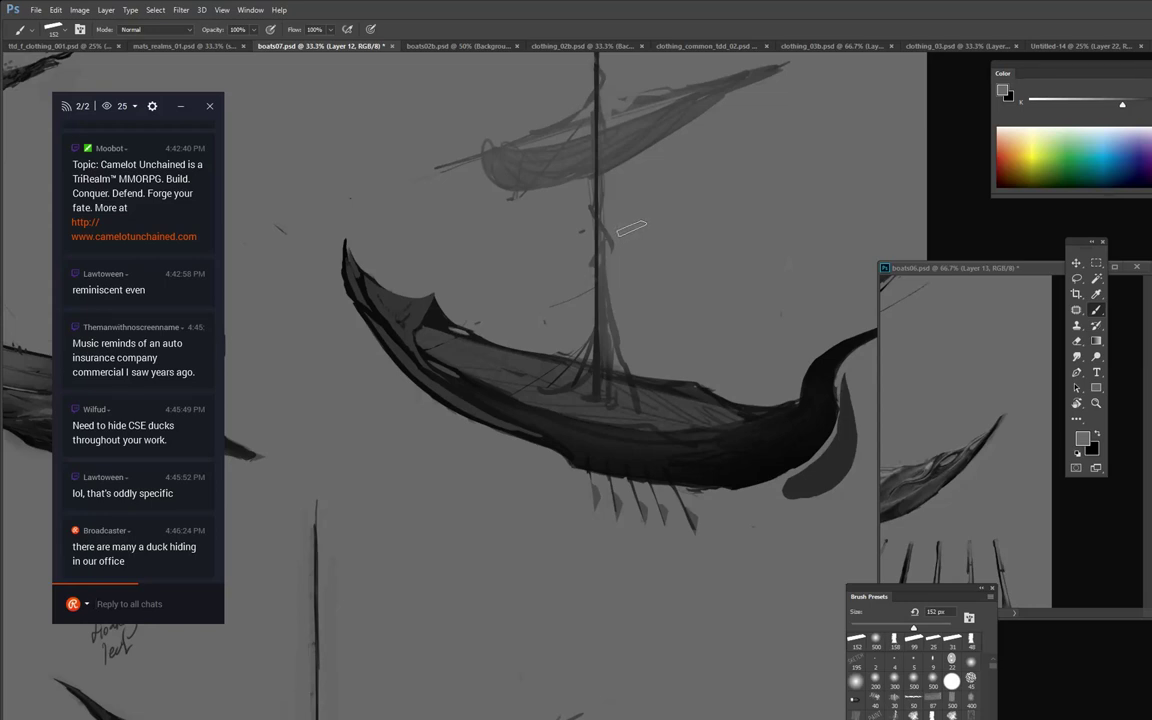
# Paint out the sketchy rigging on the mast's stern side, and darken the band along the near rail with a sampled near-black.
pyautogui.moveTo(614, 209); pyautogui.dragTo(609, 290)
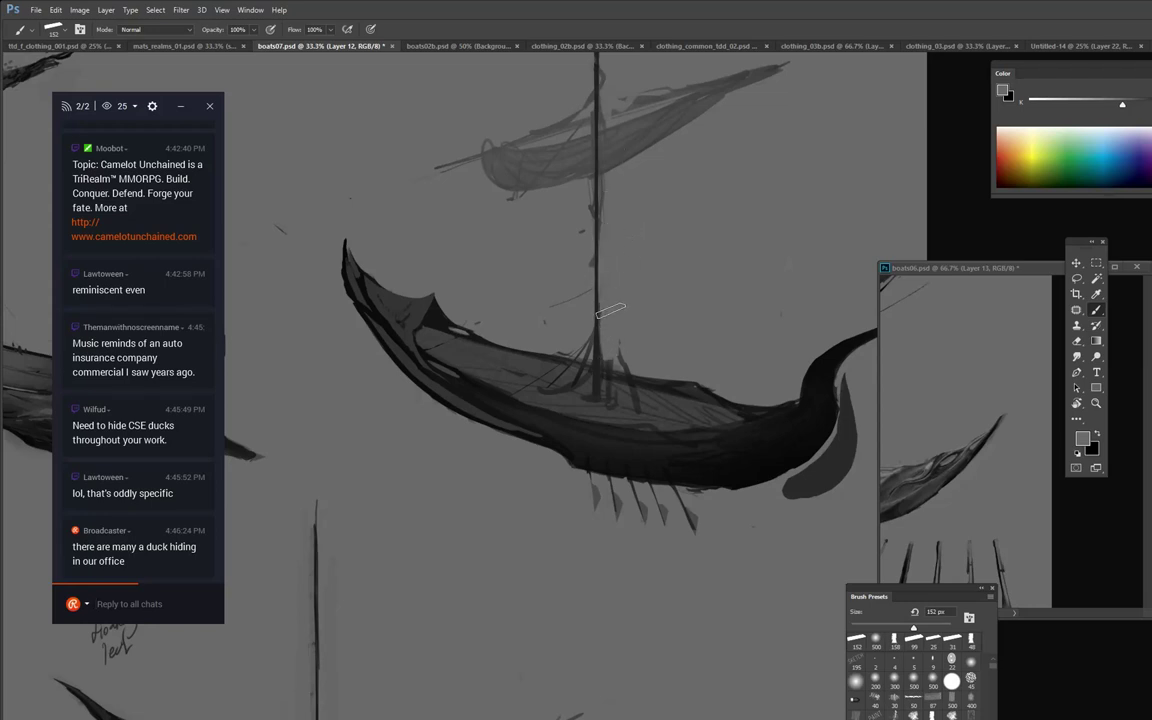
pyautogui.moveTo(677, 237); pyautogui.dragTo(631, 262)
pyautogui.keyDown('alt'); pyautogui.click(550, 394); pyautogui.keyUp('alt')
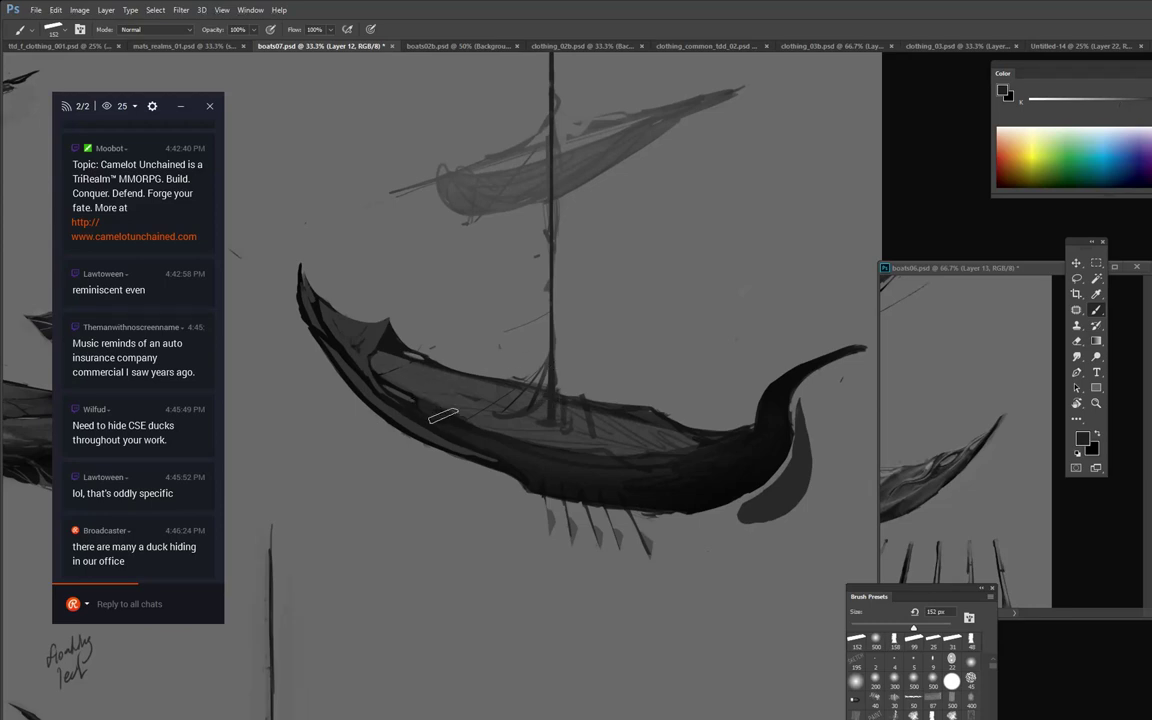
pyautogui.hotkey('ctrl', 'z')
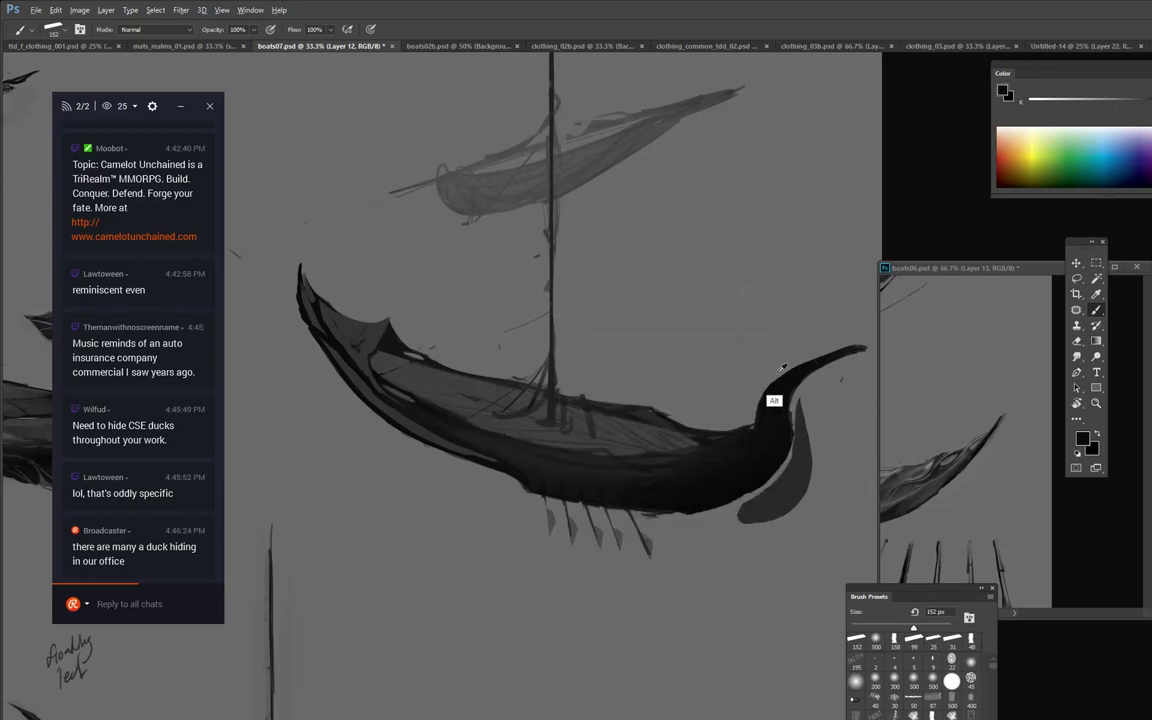
pyautogui.moveTo(403, 394)
pyautogui.mouseDown()
pyautogui.moveTo(548, 452)
pyautogui.moveTo(676, 460)
pyautogui.mouseUp()
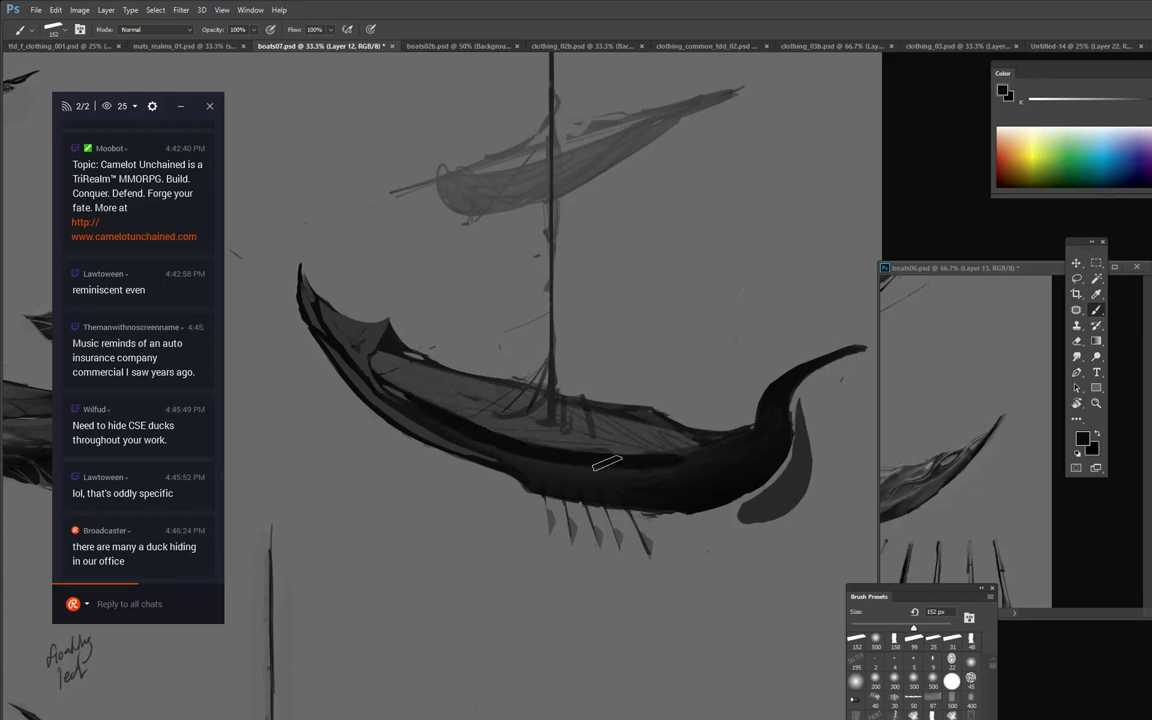
# Darken the hull towards the stern, scribble black marks around the stern's tip, and darken the far rail behind the mast.
pyautogui.moveTo(574, 474)
pyautogui.mouseDown()
pyautogui.moveTo(663, 466)
pyautogui.moveTo(756, 426)
pyautogui.moveTo(744, 418)
pyautogui.moveTo(825, 345)
pyautogui.moveTo(755, 340)
pyautogui.moveTo(806, 339)
pyautogui.moveTo(789, 367)
pyautogui.moveTo(822, 325)
pyautogui.moveTo(855, 317)
pyautogui.moveTo(845, 336)
pyautogui.moveTo(827, 332)
pyautogui.moveTo(843, 336)
pyautogui.moveTo(847, 293)
pyautogui.mouseUp()
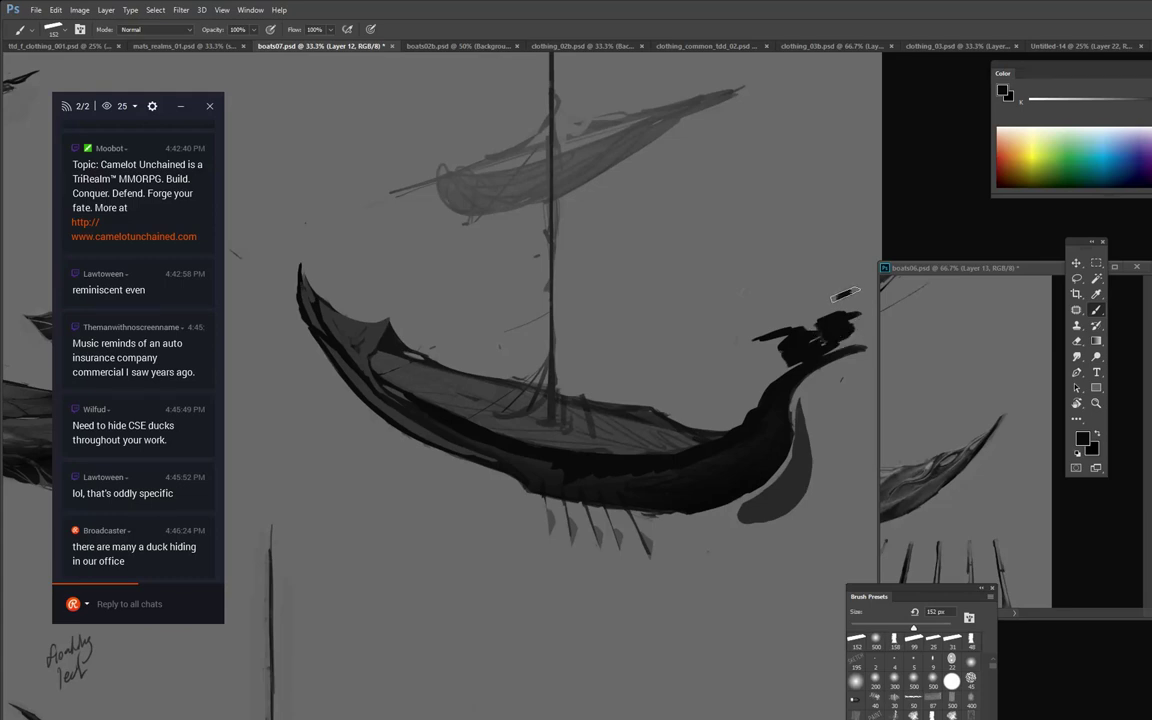
pyautogui.moveTo(846, 367); pyautogui.dragTo(832, 381)
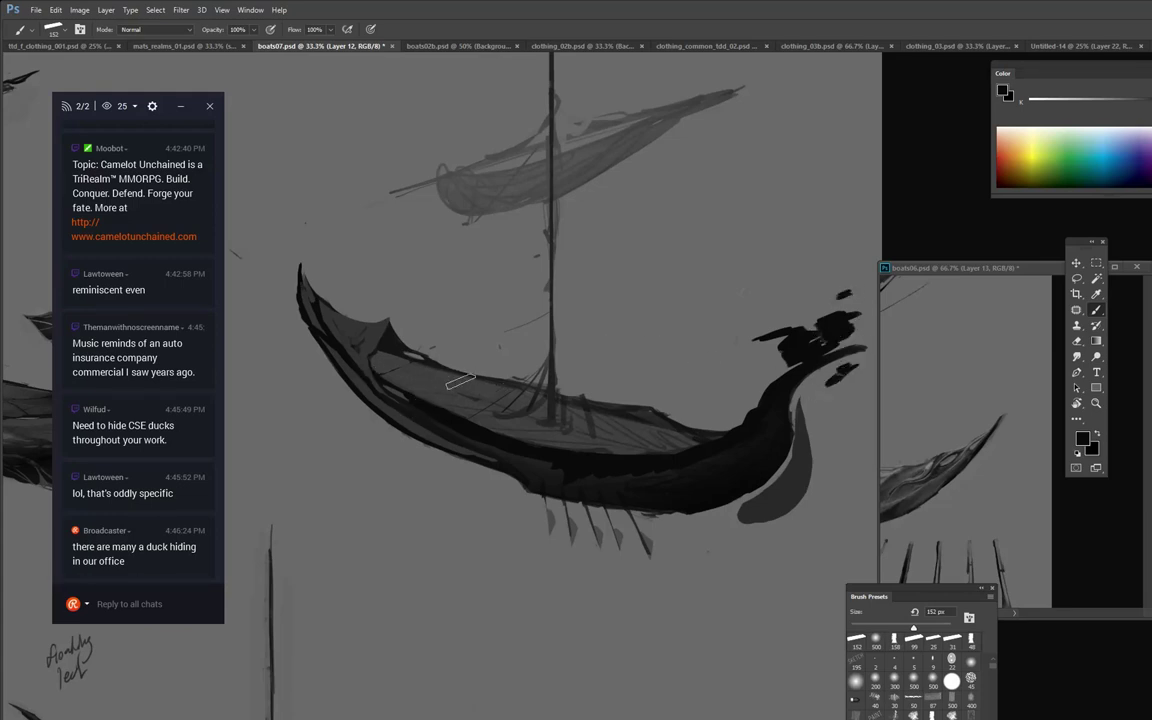
pyautogui.moveTo(556, 395); pyautogui.dragTo(669, 408)
# Sketch small light grey marks on the near rail behind the bow with the 9 px brush.
pyautogui.press('z')
pyautogui.click(593, 378)
pyautogui.press('b')
pyautogui.moveTo(522, 324); pyautogui.dragTo(607, 228)
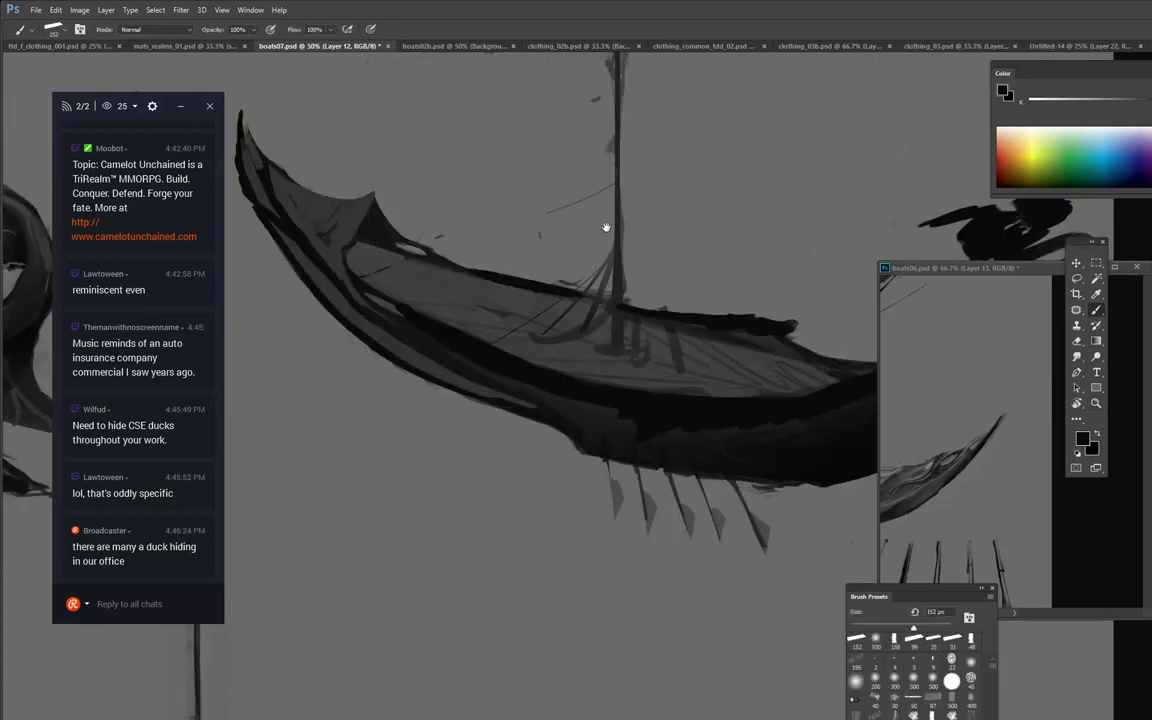
pyautogui.rightClick(598, 293)
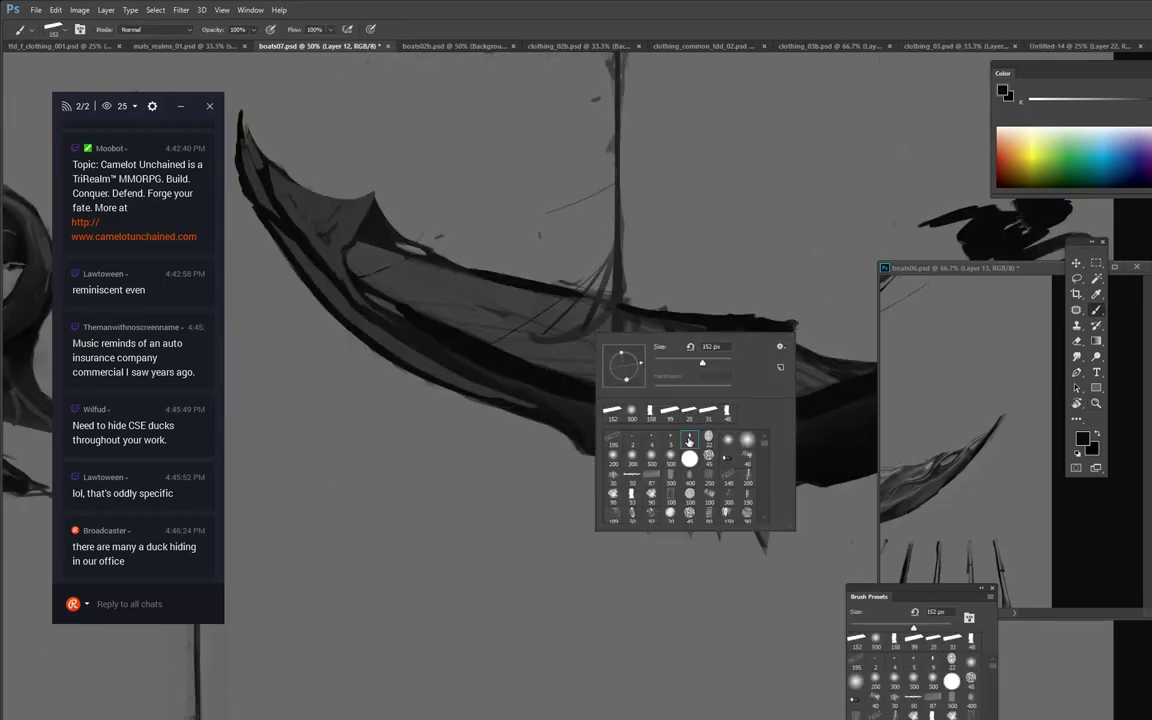
pyautogui.doubleClick(689, 437)
pyautogui.click(1074, 102)
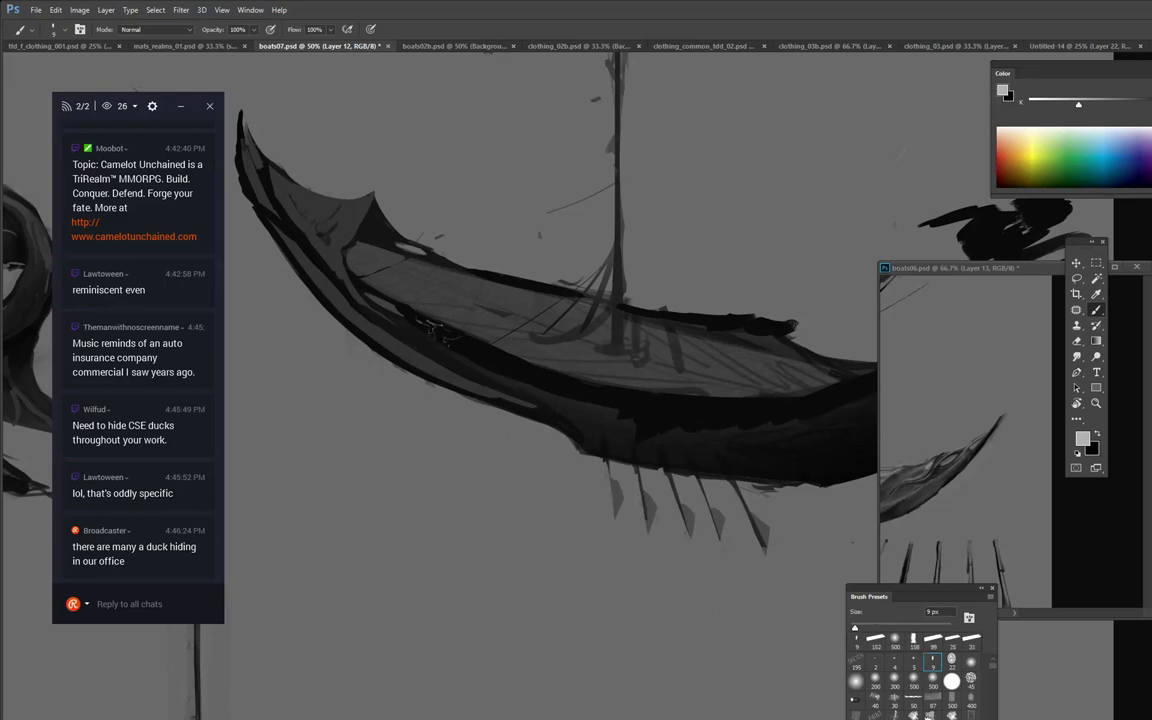
# Dab a rough dark grey texture along the near rail using the 27 px brush and a sampled deck tone.
pyautogui.click(930, 716)
pyautogui.keyDown('alt'); pyautogui.click(490, 284); pyautogui.keyUp('alt')
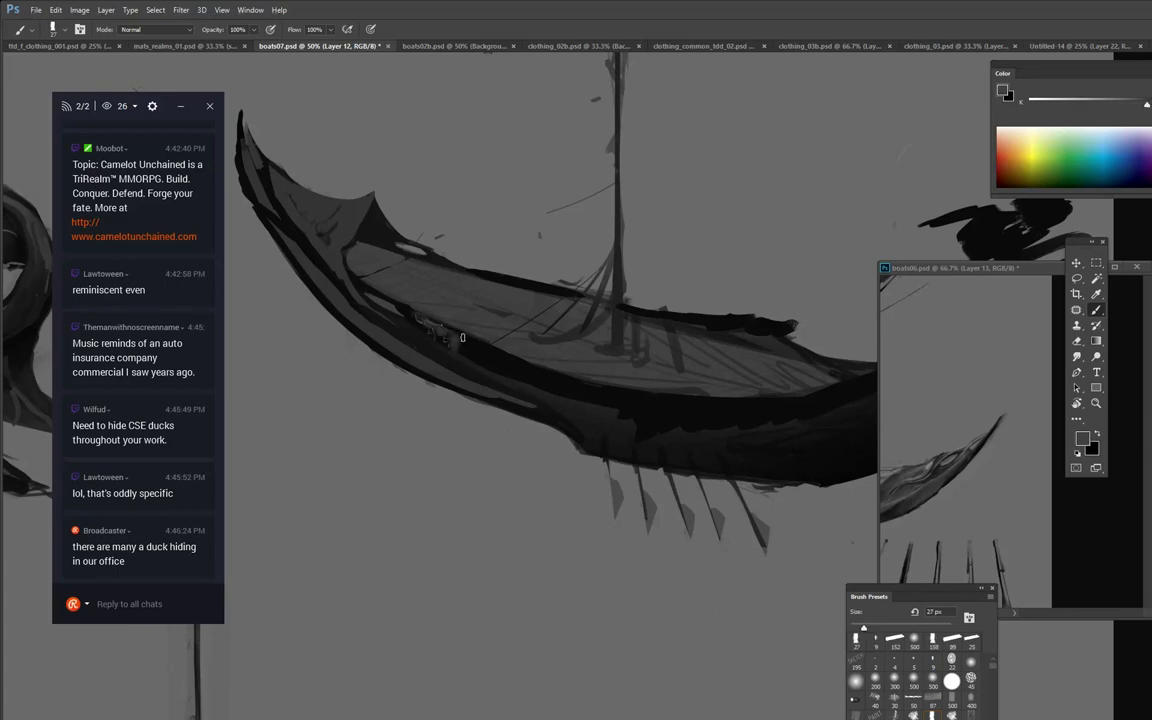
pyautogui.moveTo(462, 338); pyautogui.dragTo(492, 352)
pyautogui.moveTo(656, 401)
pyautogui.mouseDown()
pyautogui.moveTo(654, 420)
pyautogui.moveTo(668, 414)
pyautogui.moveTo(650, 399)
pyautogui.moveTo(618, 396)
pyautogui.mouseUp()
pyautogui.moveTo(526, 364)
pyautogui.mouseDown()
pyautogui.moveTo(497, 355)
pyautogui.moveTo(505, 368)
pyautogui.moveTo(556, 380)
pyautogui.mouseUp()
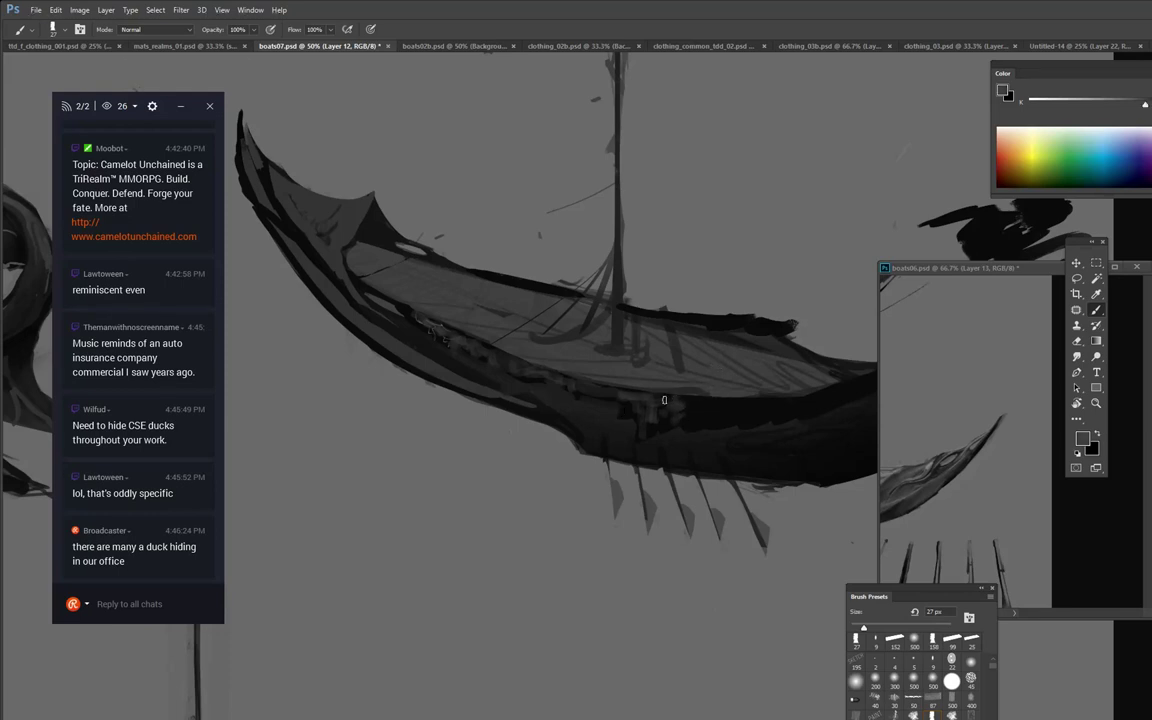
pyautogui.moveTo(664, 400); pyautogui.dragTo(717, 405)
# Add lighter grey dabs along the near rail, and paint over the deck's sketch lines with sampled deck grey.
pyautogui.keyDown('alt'); pyautogui.click(738, 388); pyautogui.keyUp('alt')
pyautogui.keyDown('alt'); pyautogui.click(717, 306); pyautogui.keyUp('alt')
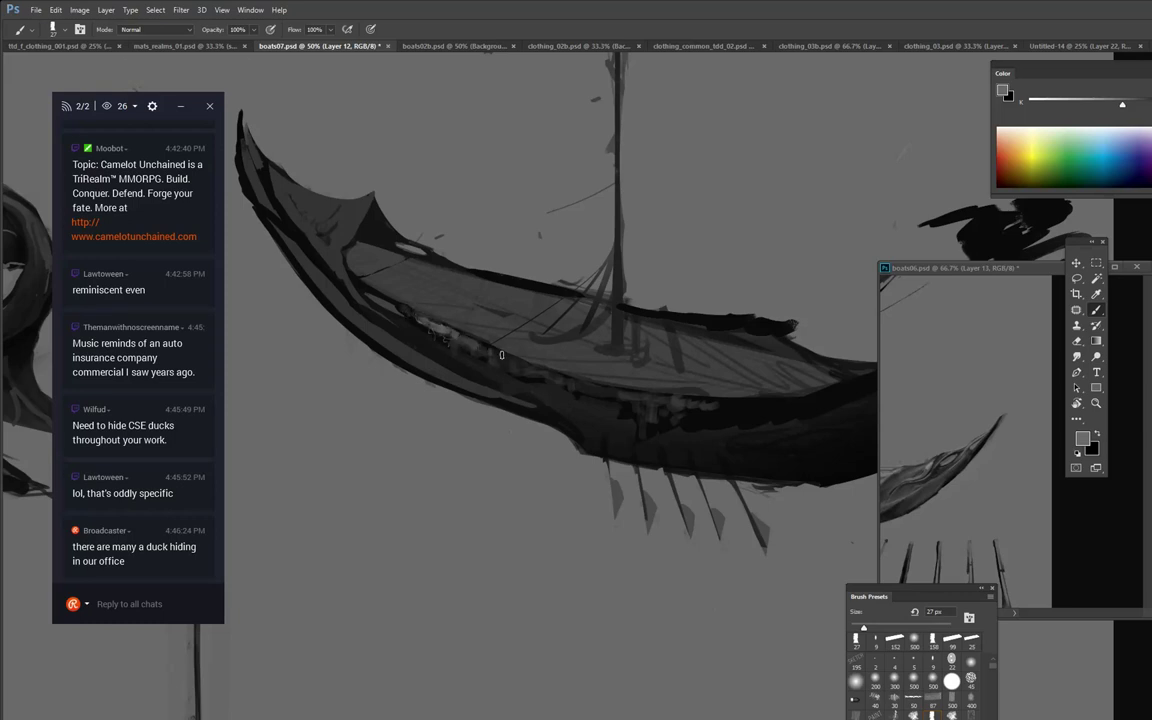
pyautogui.moveTo(518, 364)
pyautogui.mouseDown()
pyautogui.moveTo(567, 378)
pyautogui.moveTo(668, 317)
pyautogui.moveTo(600, 397)
pyautogui.moveTo(566, 382)
pyautogui.moveTo(682, 402)
pyautogui.mouseUp()
pyautogui.keyDown('alt'); pyautogui.click(565, 347); pyautogui.keyUp('alt')
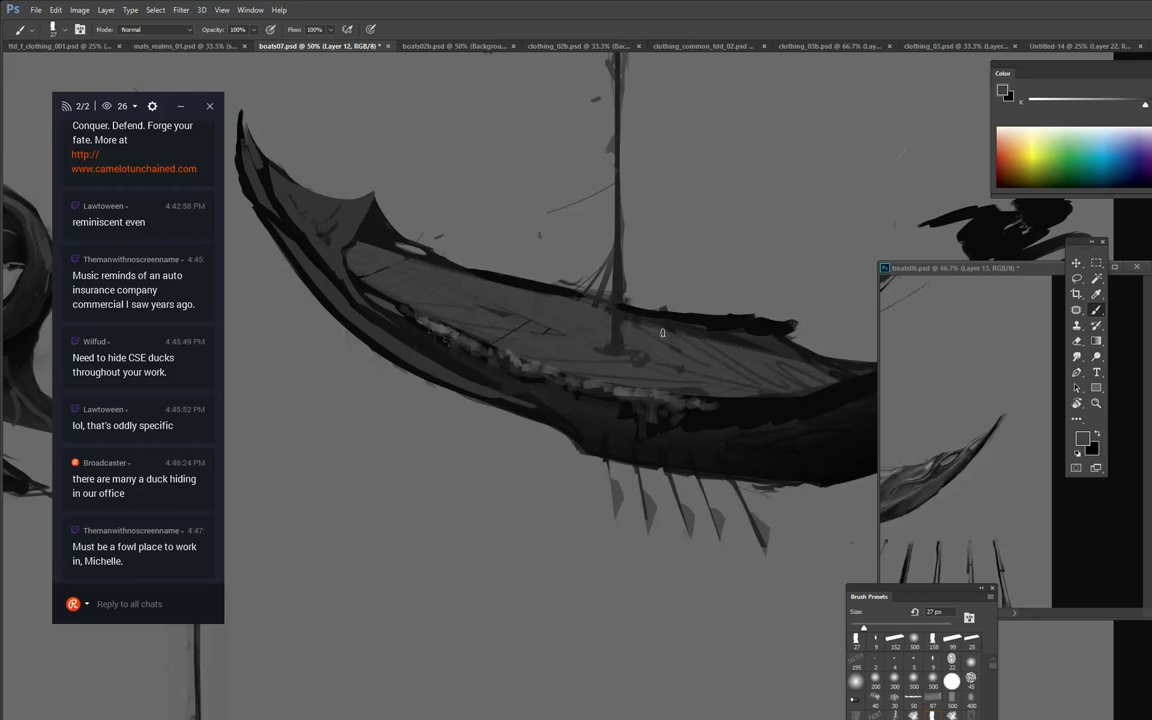
pyautogui.moveTo(663, 331); pyautogui.dragTo(695, 332)
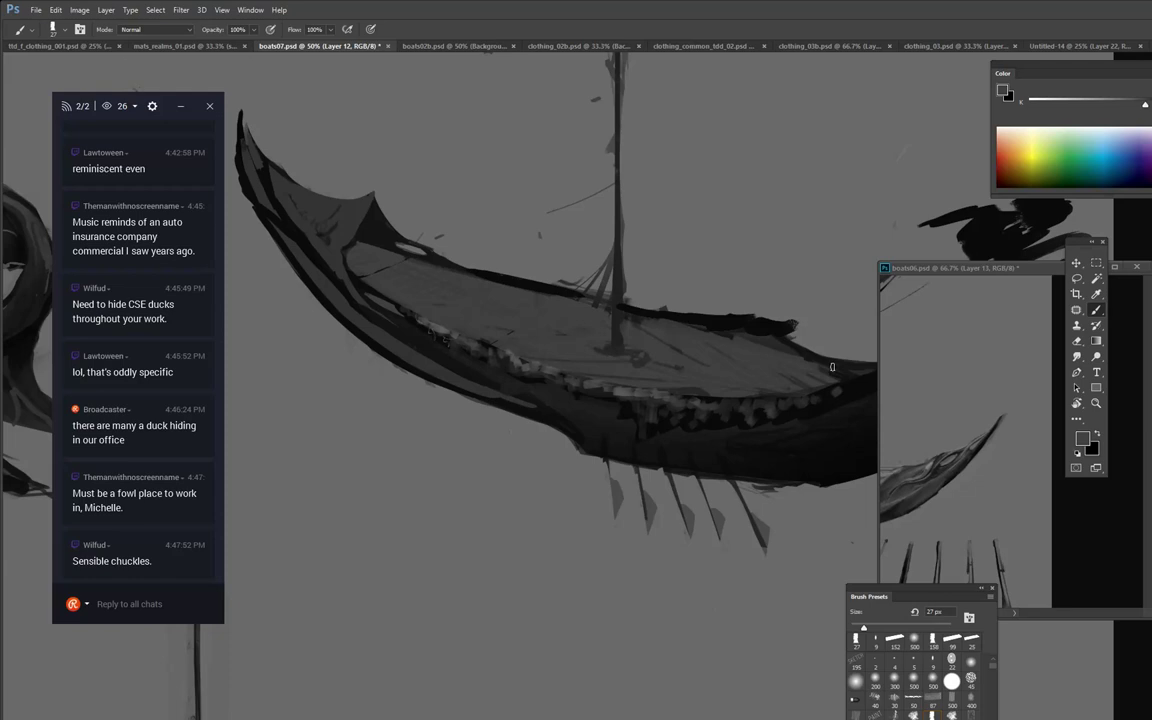
# Post the reply "hur hur hur" in the stream chat.
pyautogui.click(130, 604)
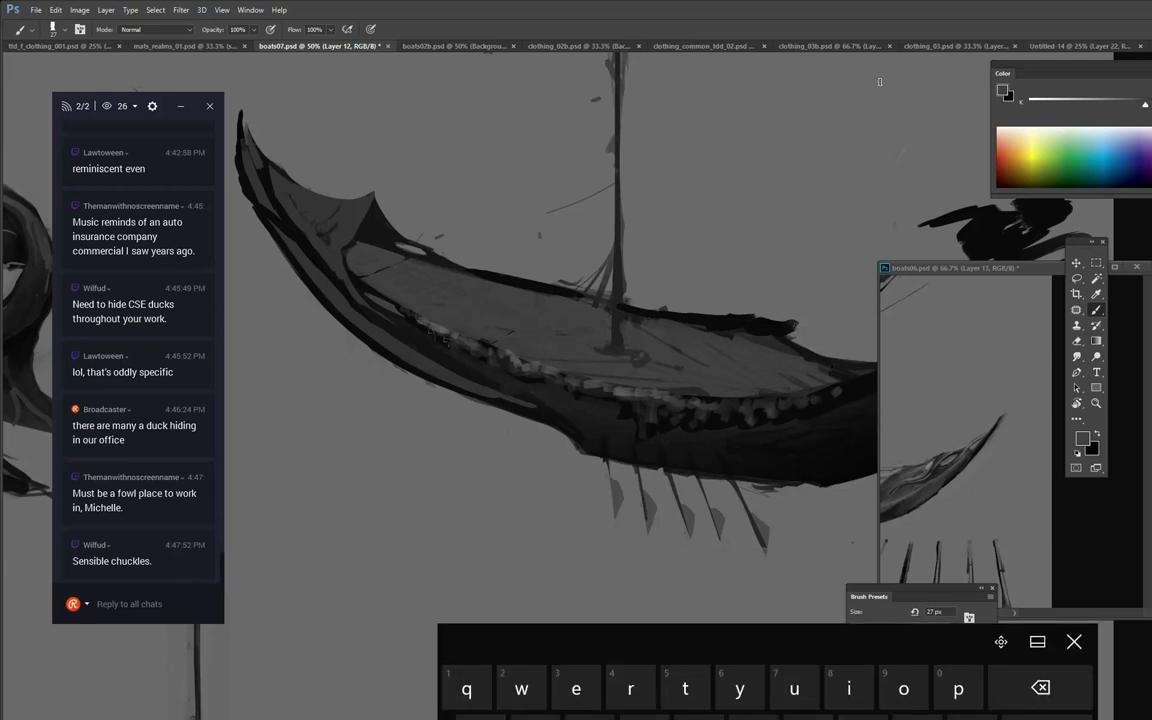
pyautogui.write('hur')
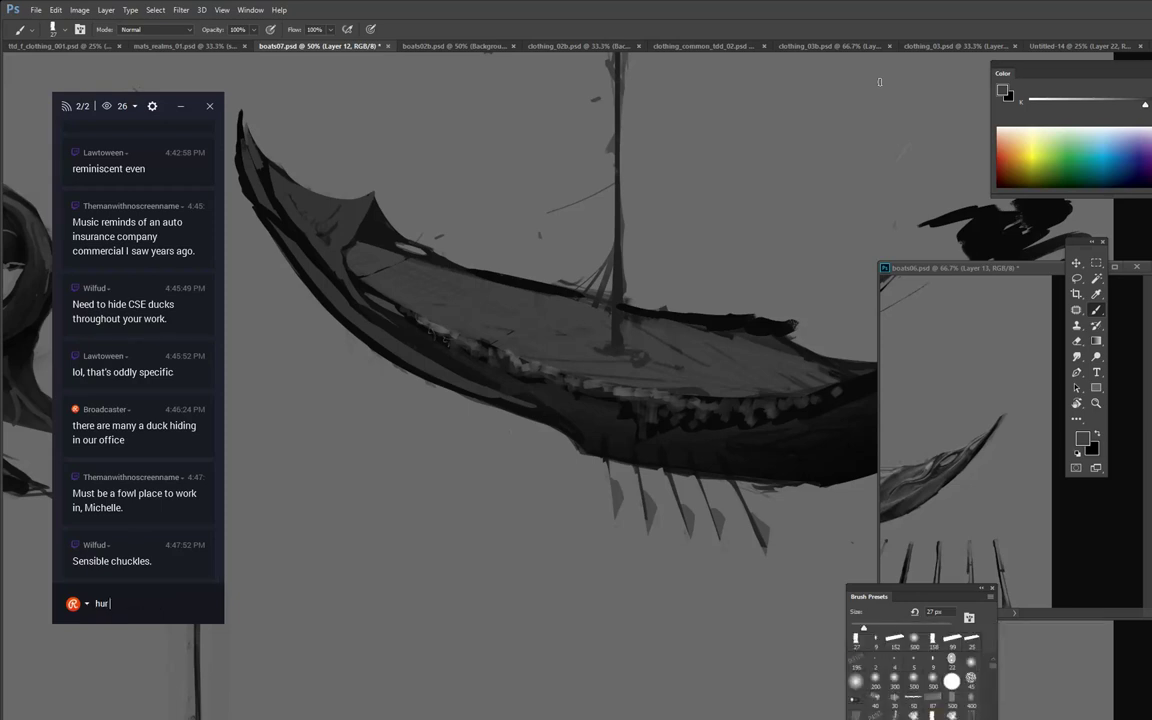
pyautogui.write(' hur hur')
pyautogui.press('Return')
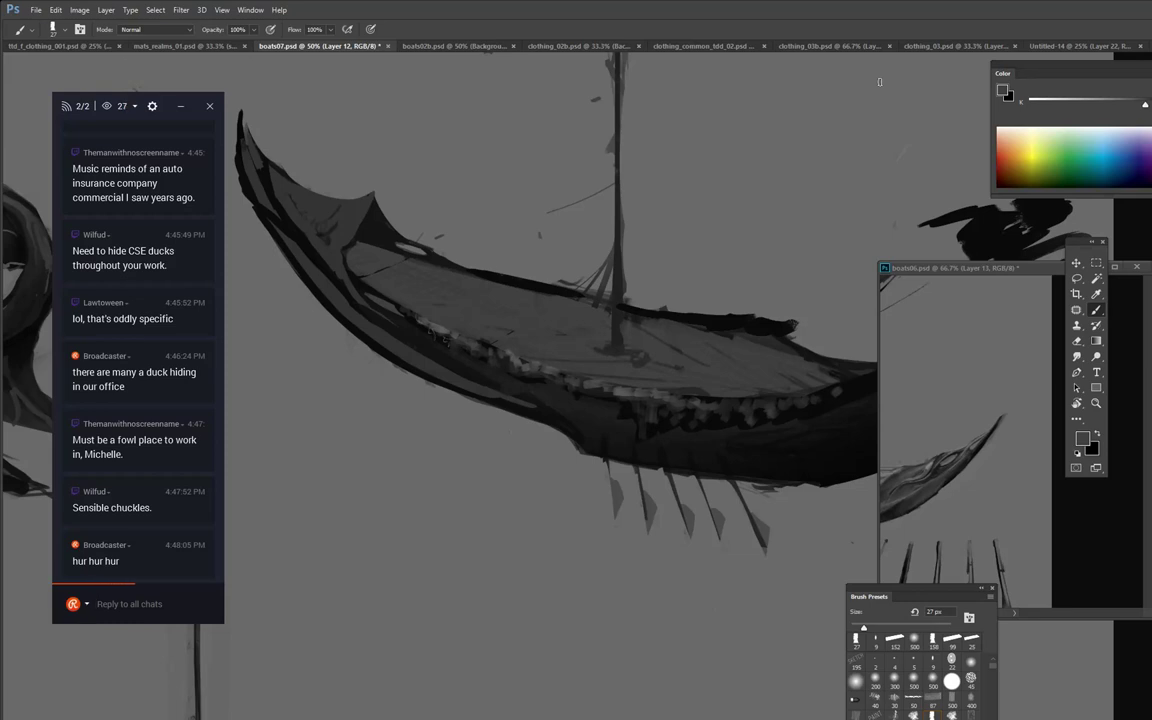
# Erase the black scribbles above the stern's tip with the 152 px eraser brush.
pyautogui.write('zz')
pyautogui.keyDown('alt'); pyautogui.click(682, 278); pyautogui.keyUp('alt')
pyautogui.keyDown('alt'); pyautogui.click(686, 272); pyautogui.keyUp('alt')
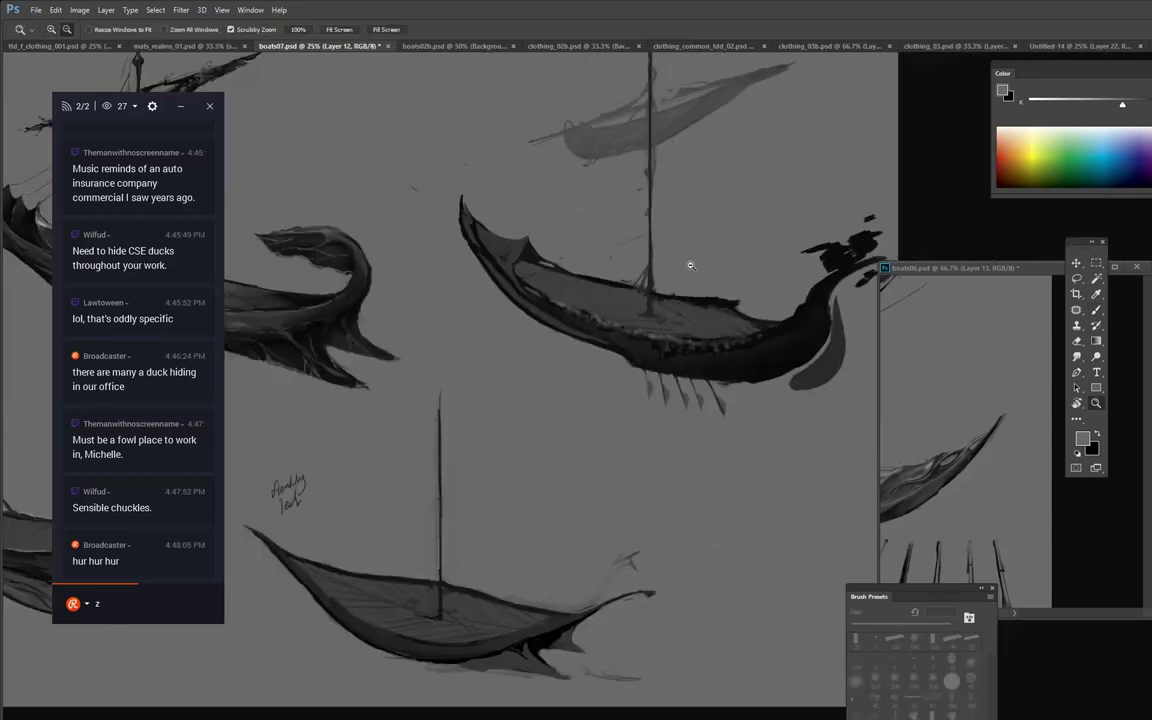
pyautogui.keyDown('alt'); pyautogui.click(843, 221); pyautogui.keyUp('alt')
pyautogui.press('e')
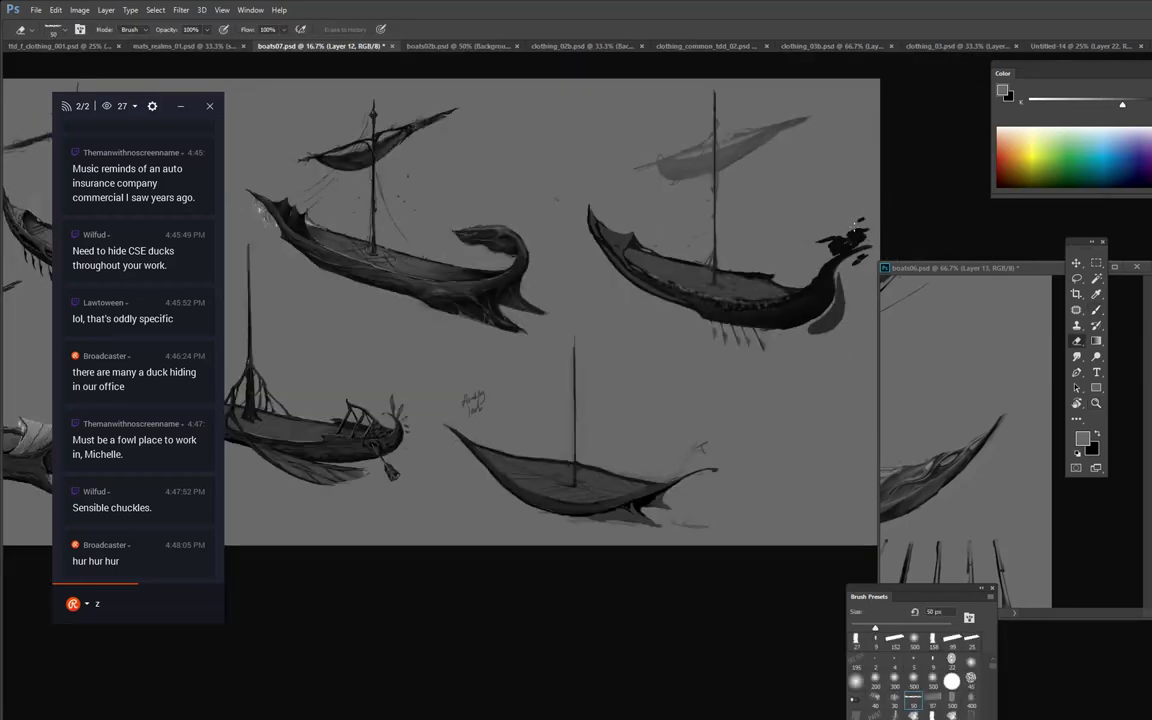
pyautogui.moveTo(854, 228); pyautogui.dragTo(873, 209)
pyautogui.click(913, 638)
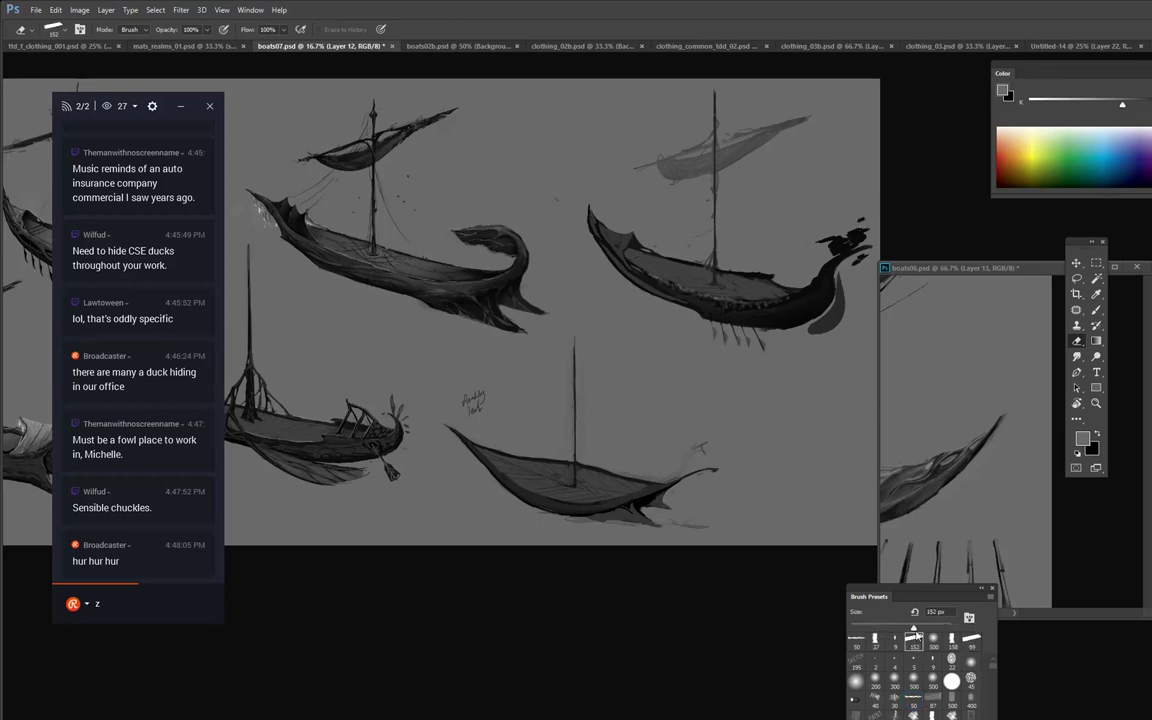
pyautogui.moveTo(858, 230); pyautogui.dragTo(856, 242)
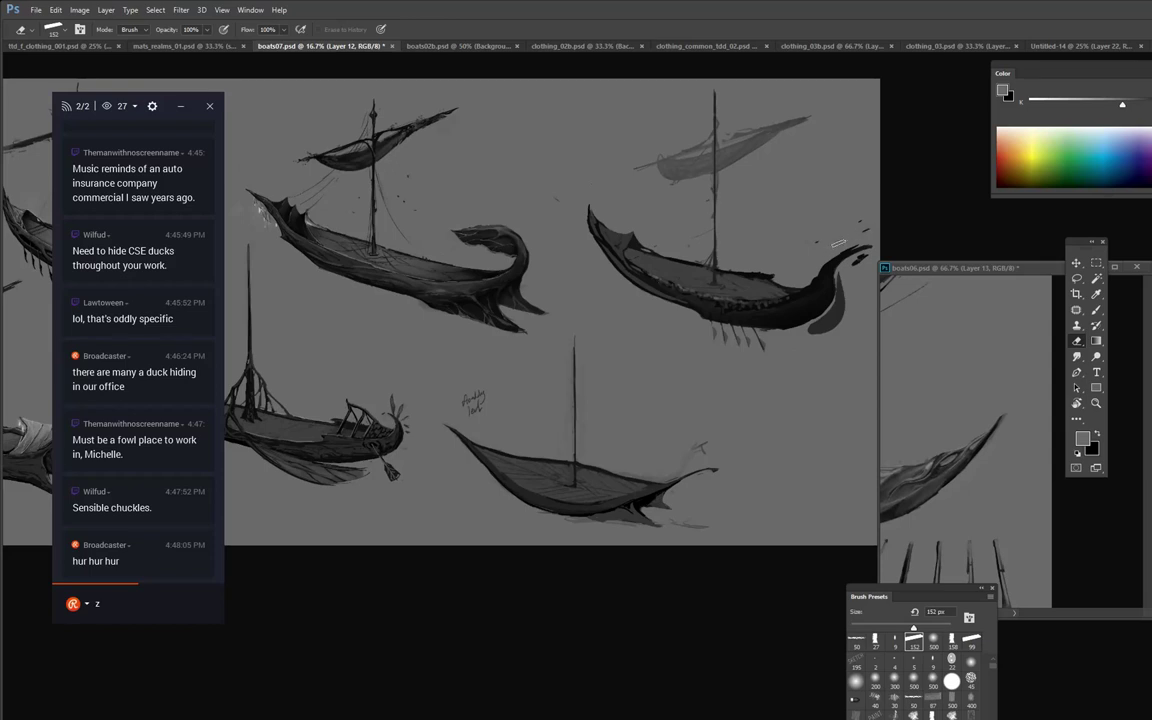
# Trim the outline of the leaf-shaped boat's far rail with the 99 px brush and a sampled background grey.
pyautogui.moveTo(560, 290); pyautogui.dragTo(713, 181)
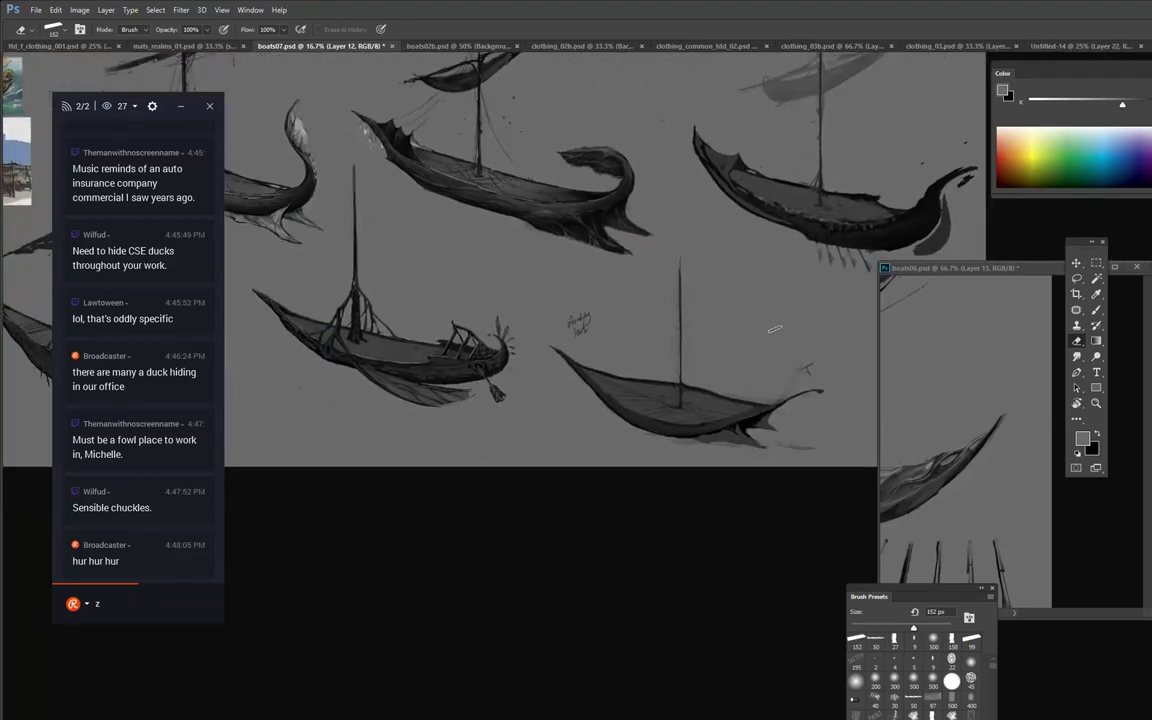
pyautogui.moveTo(775, 329); pyautogui.dragTo(672, 224)
pyautogui.press('z')
pyautogui.click(678, 283)
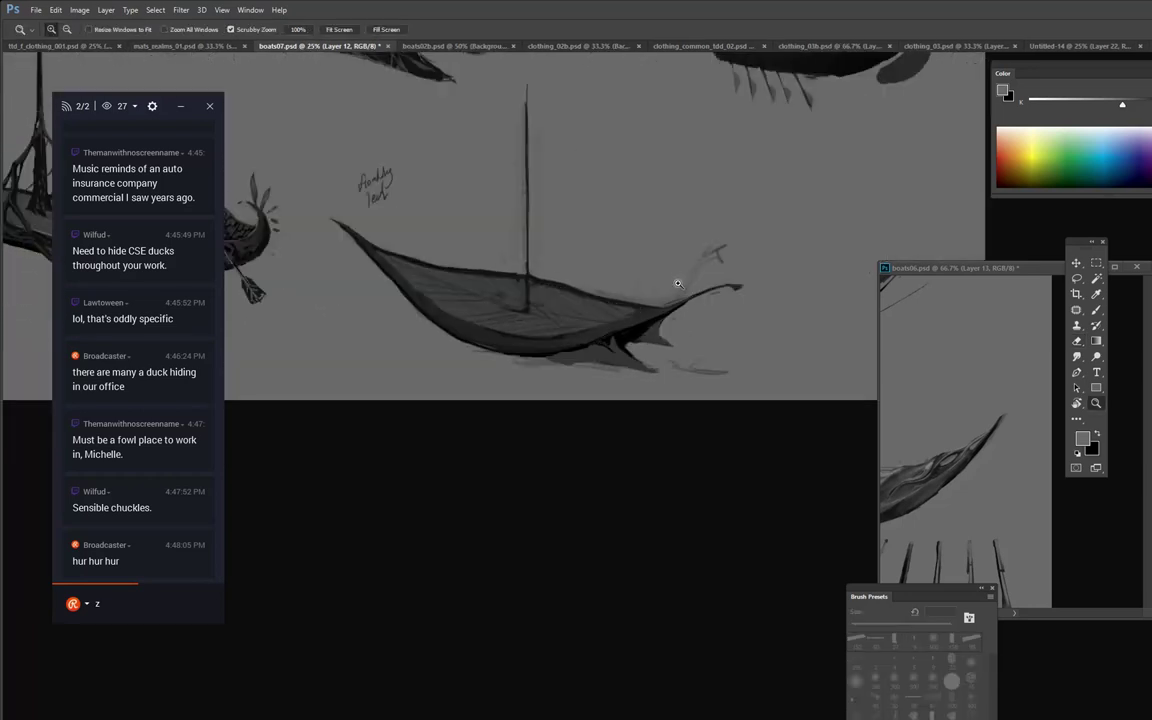
pyautogui.press('e')
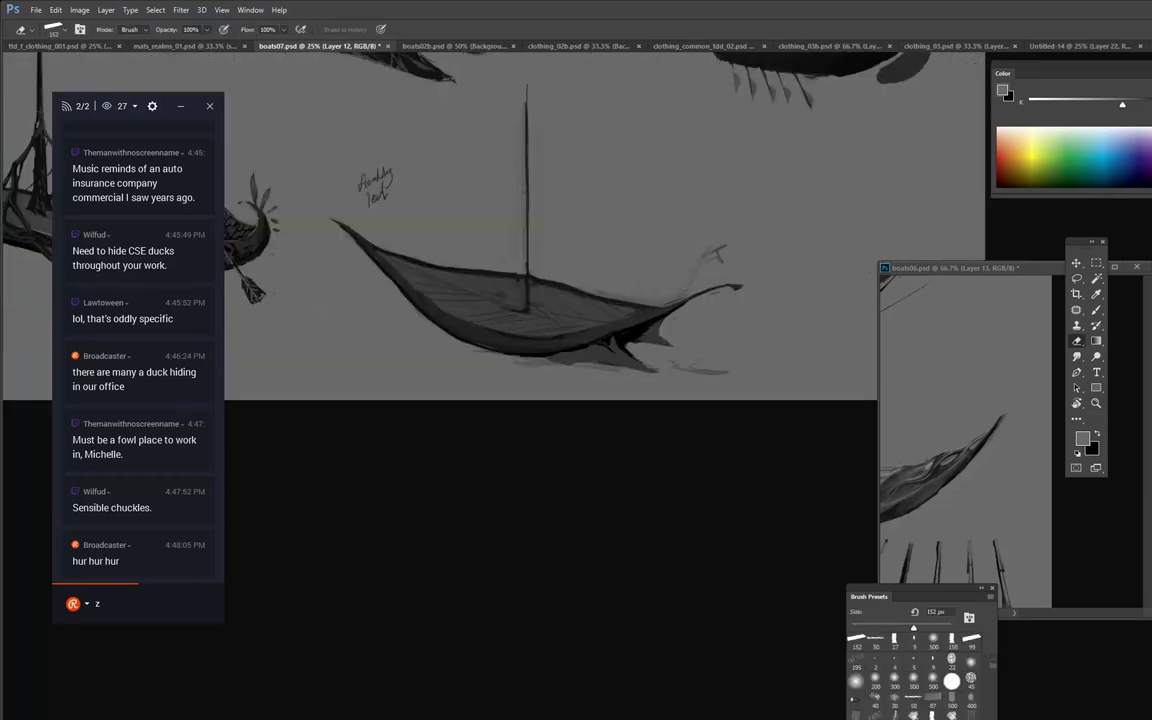
pyautogui.press('b')
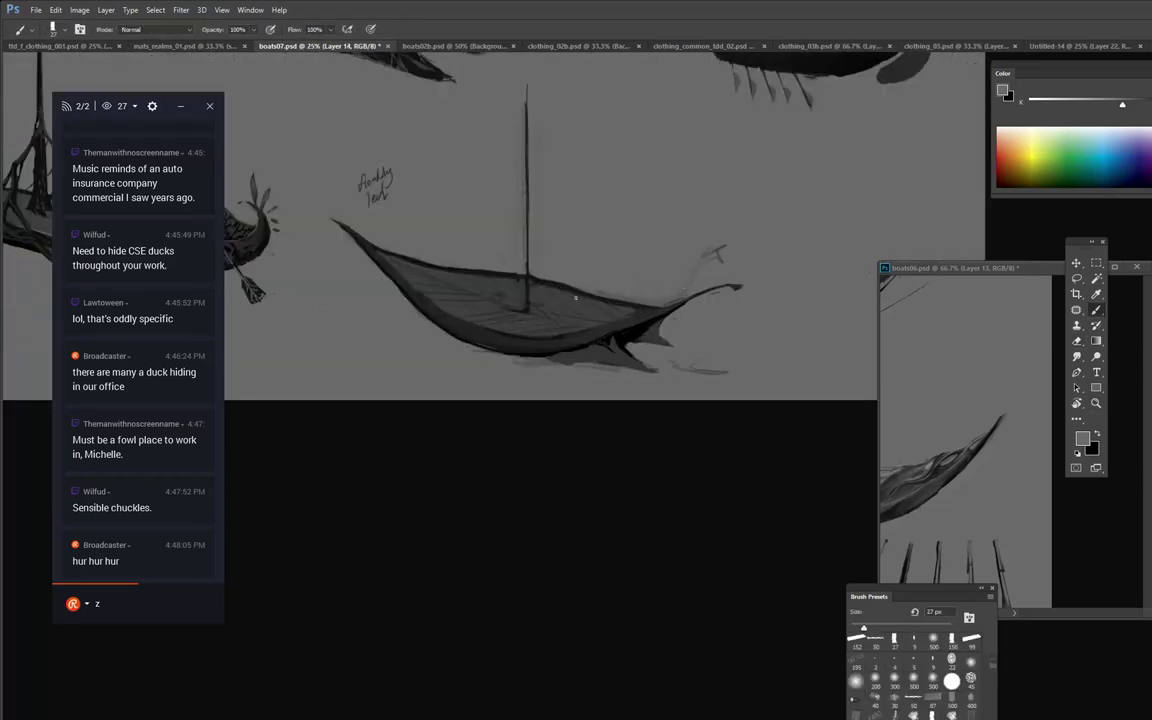
pyautogui.click(970, 648)
pyautogui.keyDown('alt'); pyautogui.click(553, 264); pyautogui.keyUp('alt')
pyautogui.moveTo(601, 293)
pyautogui.mouseDown()
pyautogui.moveTo(532, 271)
pyautogui.moveTo(642, 303)
pyautogui.moveTo(607, 297)
pyautogui.mouseUp()
pyautogui.moveTo(494, 269)
pyautogui.mouseDown()
pyautogui.moveTo(515, 271)
pyautogui.moveTo(429, 261)
pyautogui.mouseUp()
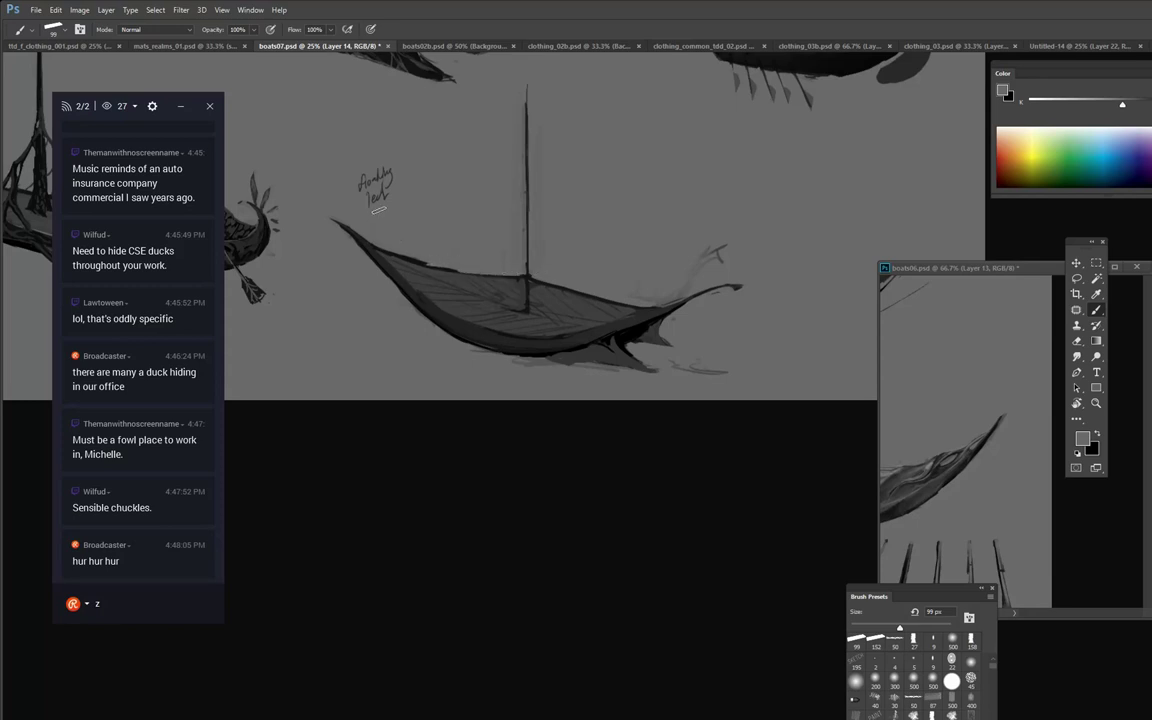
# Try a row of dark upright posts with a canopy outline above the leaf-shaped boat's stern, using a sampled hull tone.
pyautogui.keyDown('alt'); pyautogui.click(558, 334); pyautogui.keyUp('alt')
pyautogui.moveTo(565, 333)
pyautogui.mouseDown()
pyautogui.moveTo(582, 298)
pyautogui.moveTo(582, 325)
pyautogui.mouseUp()
pyautogui.moveTo(584, 280)
pyautogui.mouseDown()
pyautogui.moveTo(586, 304)
pyautogui.moveTo(574, 265)
pyautogui.moveTo(594, 320)
pyautogui.mouseUp()
pyautogui.moveTo(598, 274)
pyautogui.mouseDown()
pyautogui.moveTo(599, 317)
pyautogui.moveTo(606, 280)
pyautogui.moveTo(615, 312)
pyautogui.moveTo(629, 312)
pyautogui.mouseUp()
pyautogui.moveTo(634, 279)
pyautogui.mouseDown()
pyautogui.moveTo(635, 307)
pyautogui.moveTo(648, 304)
pyautogui.mouseUp()
pyautogui.moveTo(654, 279); pyautogui.dragTo(661, 303)
pyautogui.moveTo(667, 292); pyautogui.dragTo(667, 302)
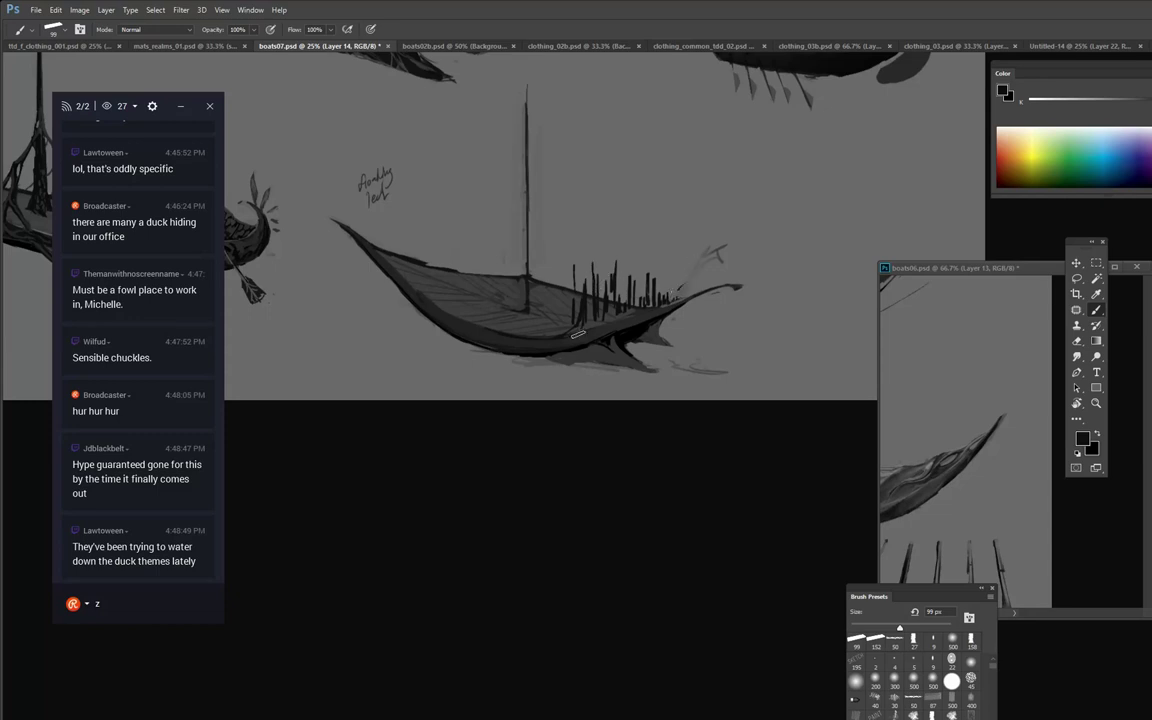
pyautogui.moveTo(577, 301)
pyautogui.mouseDown()
pyautogui.moveTo(595, 258)
pyautogui.moveTo(586, 237)
pyautogui.moveTo(554, 247)
pyautogui.moveTo(581, 268)
pyautogui.moveTo(678, 287)
pyautogui.mouseUp()
pyautogui.moveTo(613, 213); pyautogui.dragTo(556, 242)
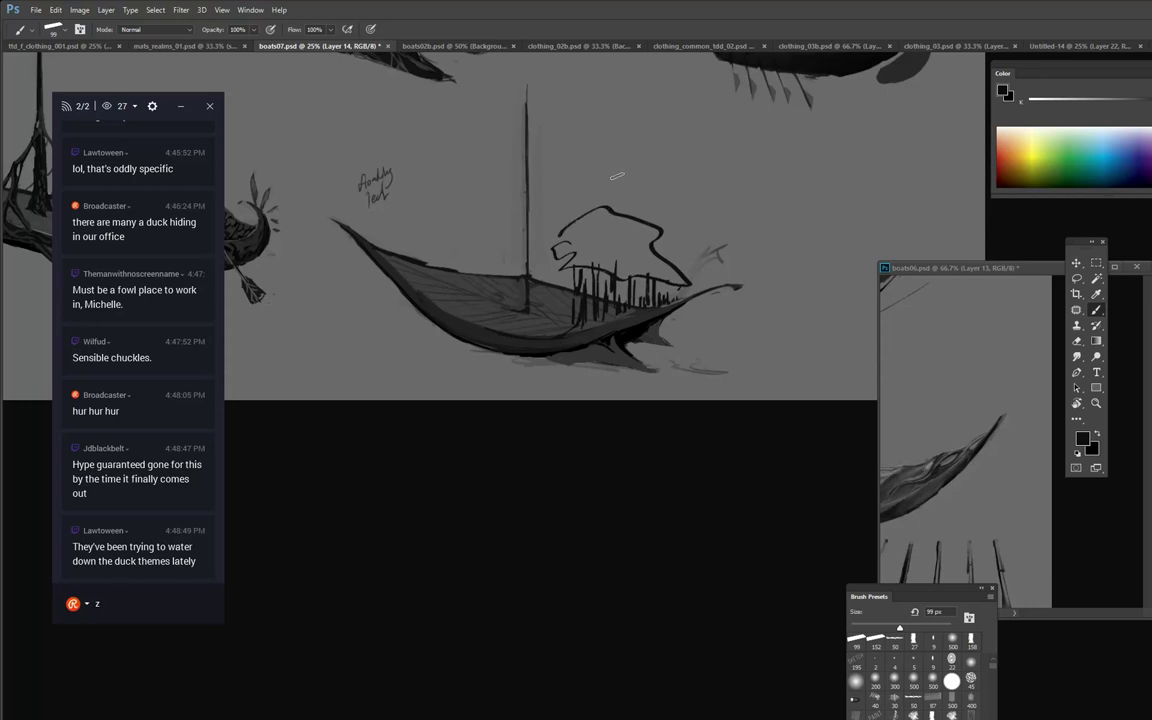
# Undo the canopy outline and last posts, and clear the remaining posts and faint sketch marks above the stern.
pyautogui.hotkey('ctrl', 'alt', 'z')
pyautogui.hotkey('ctrl', 'alt', 'z')
pyautogui.hotkey('ctrl', 'alt', 'z')
pyautogui.hotkey('ctrl', 'alt', 'z')
pyautogui.hotkey('ctrl', 'alt', 'z')
pyautogui.hotkey('ctrl', 'alt', 'z')
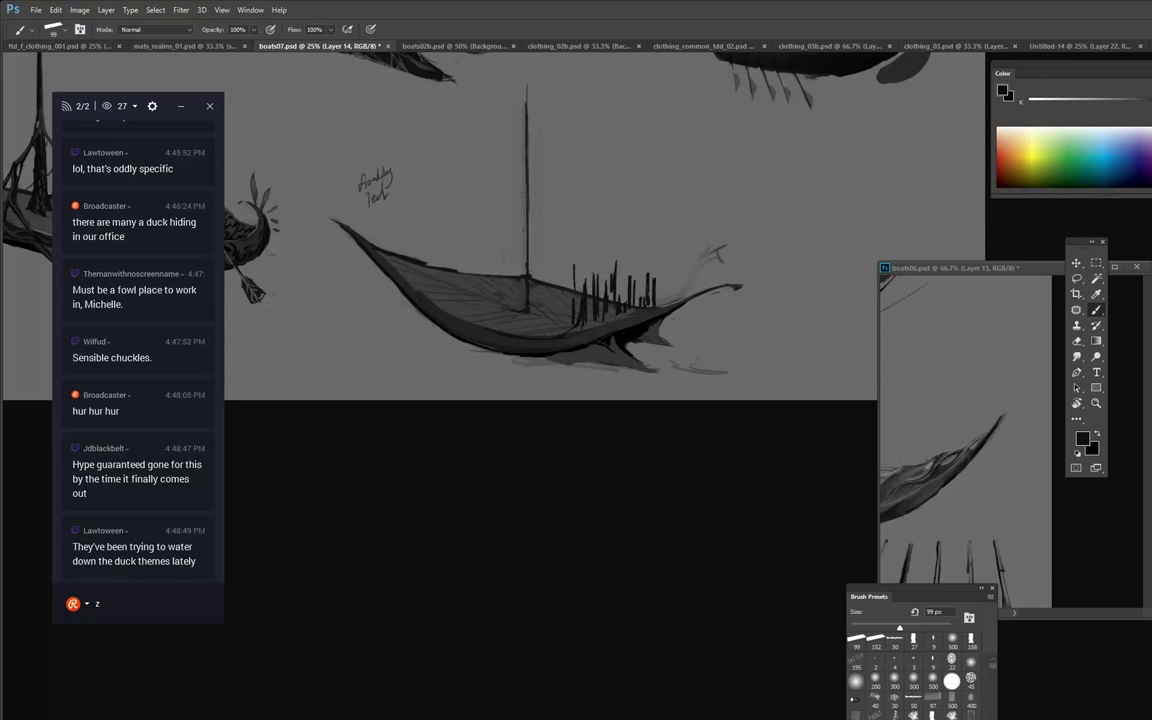
pyautogui.press('e')
pyautogui.moveTo(583, 273)
pyautogui.mouseDown()
pyautogui.moveTo(568, 326)
pyautogui.moveTo(620, 315)
pyautogui.moveTo(583, 283)
pyautogui.moveTo(644, 273)
pyautogui.moveTo(649, 288)
pyautogui.moveTo(669, 285)
pyautogui.moveTo(612, 297)
pyautogui.moveTo(650, 306)
pyautogui.mouseUp()
pyautogui.press('b')
pyautogui.keyDown('alt'); pyautogui.click(600, 255); pyautogui.keyUp('alt')
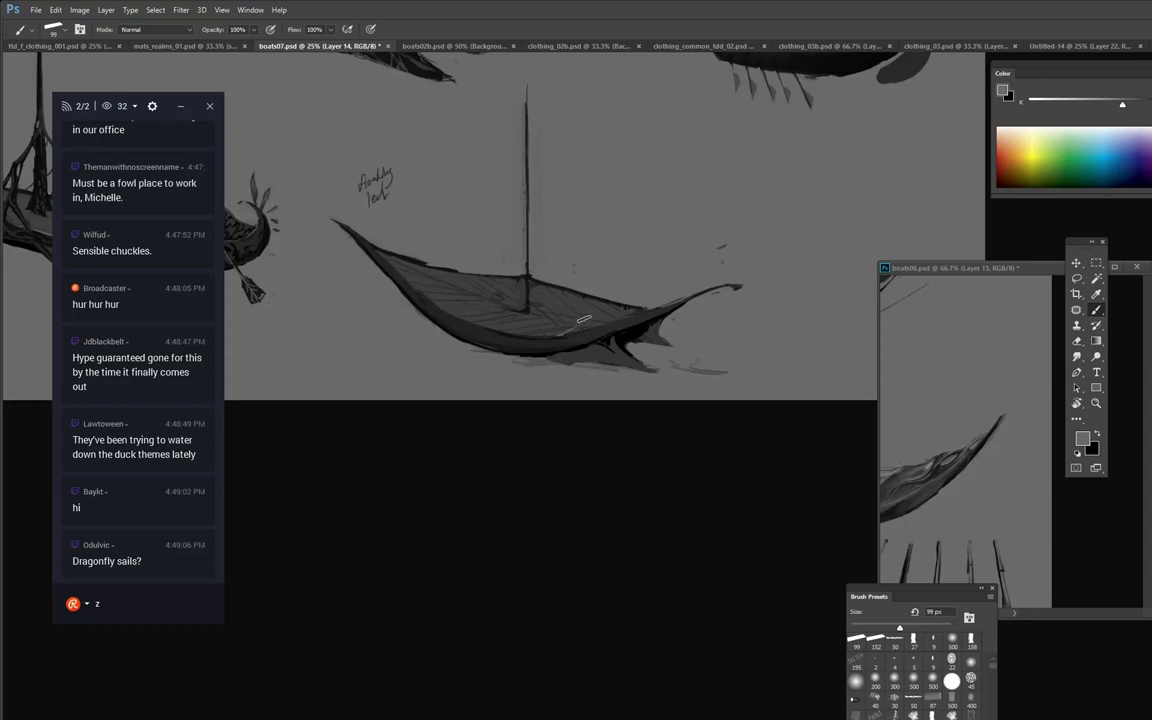
# Try rough near-black dabs along both rails and the stern, plus upright strokes at the bow that are undone.
pyautogui.keyDown('alt'); pyautogui.click(557, 334); pyautogui.keyUp('alt')
pyautogui.moveTo(588, 322)
pyautogui.mouseDown()
pyautogui.moveTo(654, 290)
pyautogui.moveTo(618, 311)
pyautogui.moveTo(606, 301)
pyautogui.moveTo(620, 281)
pyautogui.moveTo(609, 314)
pyautogui.moveTo(669, 297)
pyautogui.moveTo(671, 276)
pyautogui.moveTo(682, 285)
pyautogui.moveTo(601, 281)
pyautogui.moveTo(587, 300)
pyautogui.moveTo(606, 294)
pyautogui.moveTo(530, 273)
pyautogui.moveTo(479, 312)
pyautogui.mouseUp()
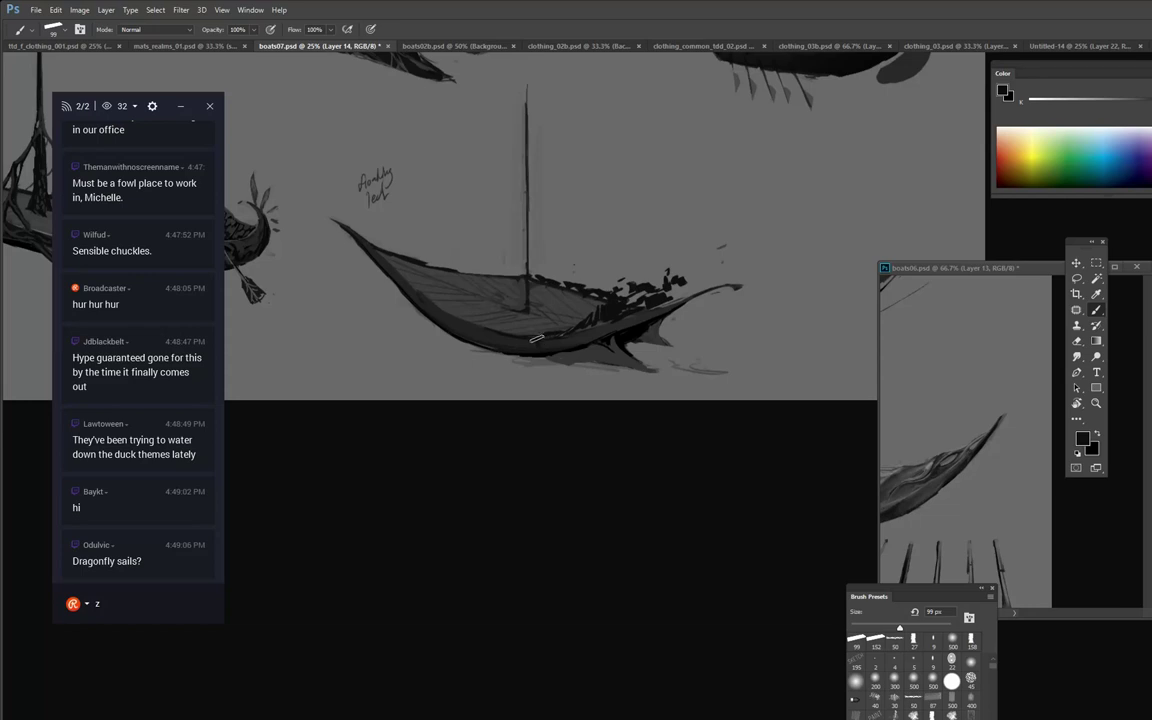
pyautogui.moveTo(505, 338)
pyautogui.mouseDown()
pyautogui.moveTo(392, 276)
pyautogui.moveTo(410, 286)
pyautogui.mouseUp()
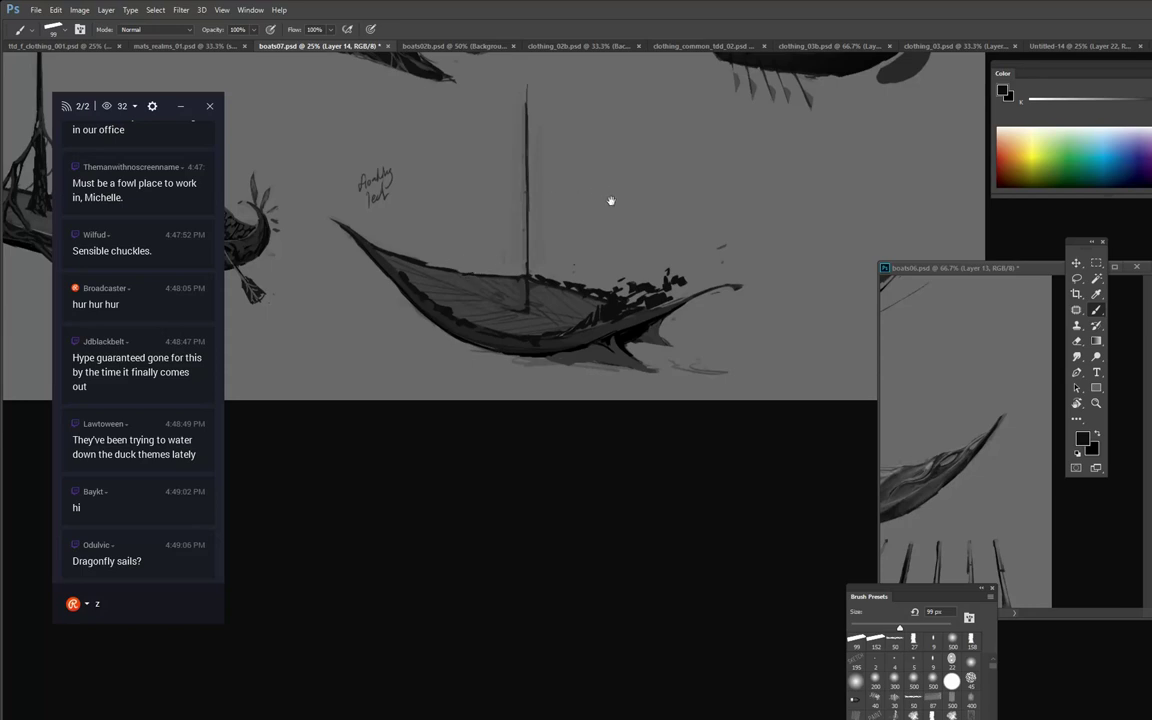
pyautogui.moveTo(611, 201); pyautogui.dragTo(654, 263)
pyautogui.moveTo(479, 348)
pyautogui.mouseDown()
pyautogui.moveTo(472, 318)
pyautogui.moveTo(480, 332)
pyautogui.moveTo(490, 325)
pyautogui.mouseUp()
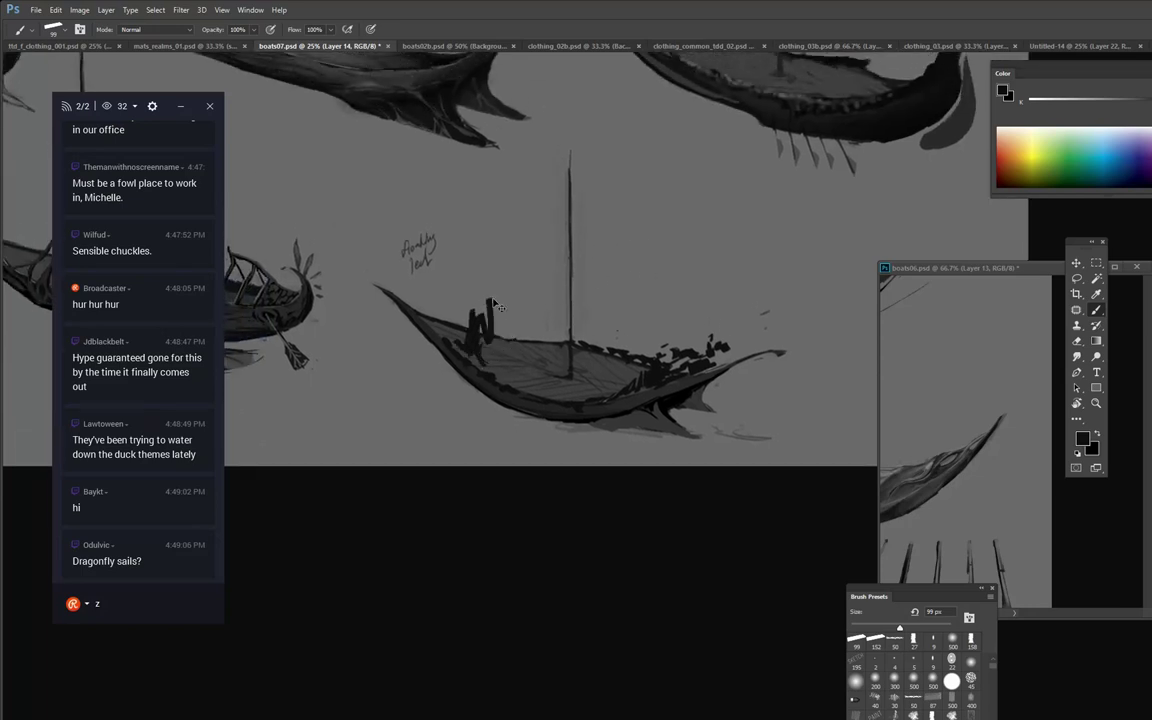
pyautogui.hotkey('ctrl', 'z')
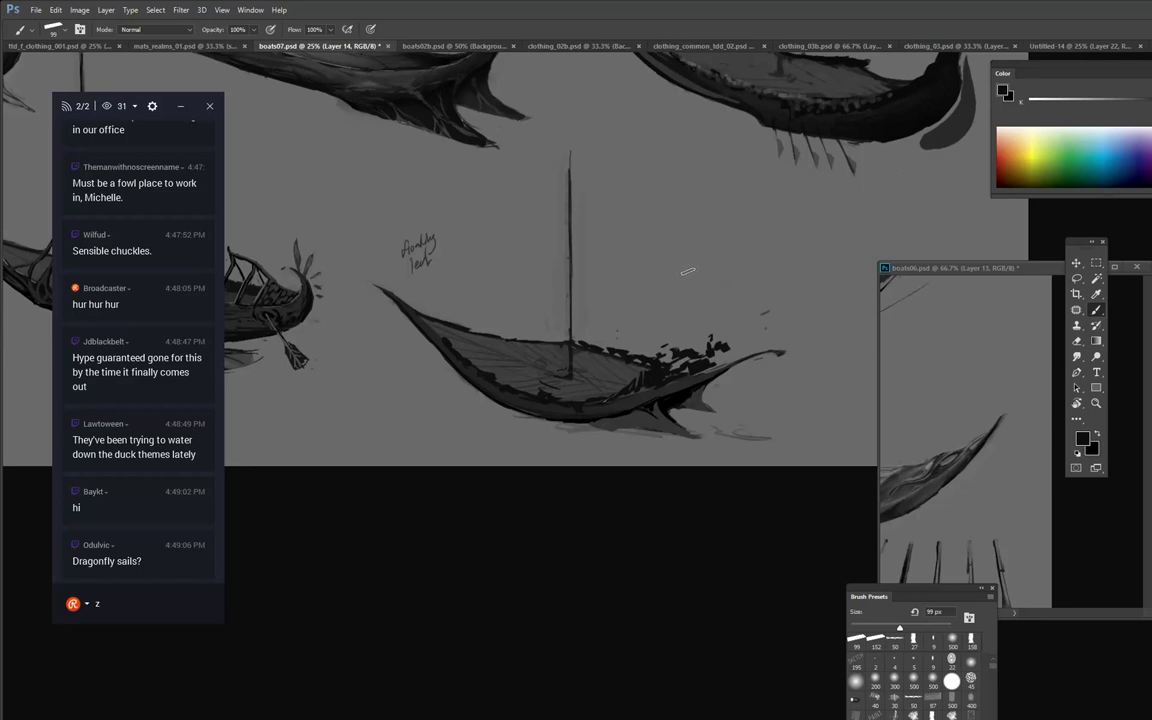
# Erase the dark dabs from the leaf-shaped boat's rails and stern with the 152 px eraser brush.
pyautogui.press('e')
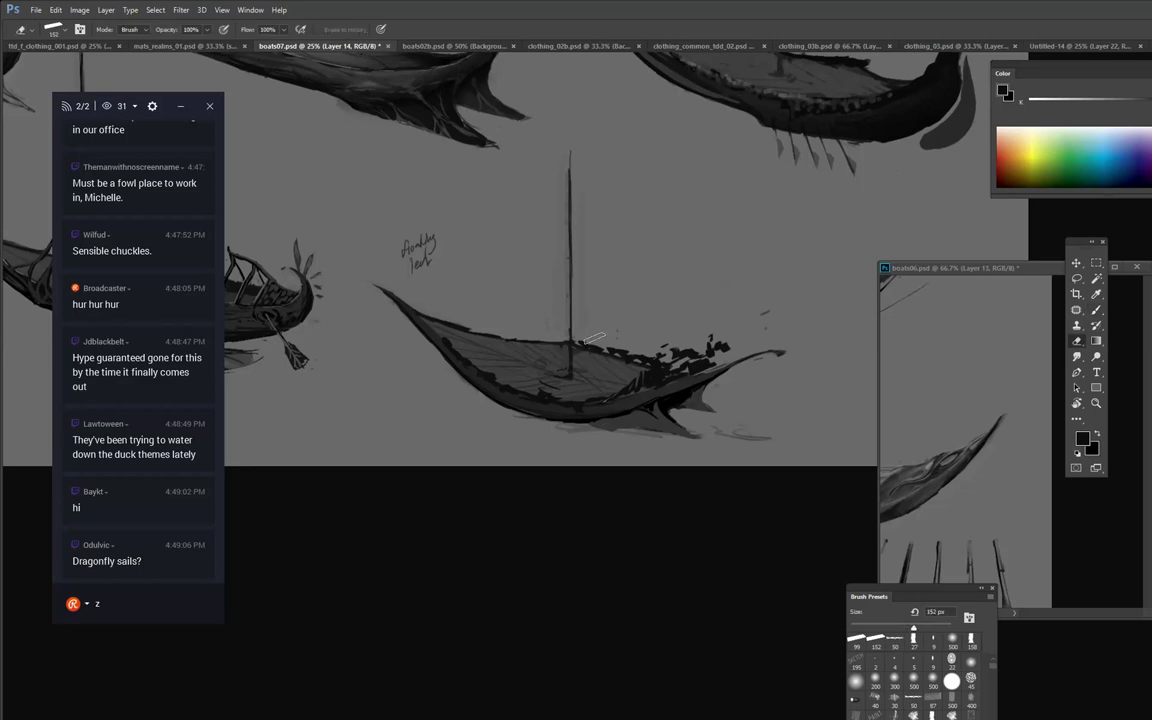
pyautogui.moveTo(683, 346)
pyautogui.mouseDown()
pyautogui.moveTo(663, 387)
pyautogui.moveTo(578, 400)
pyautogui.moveTo(507, 383)
pyautogui.mouseUp()
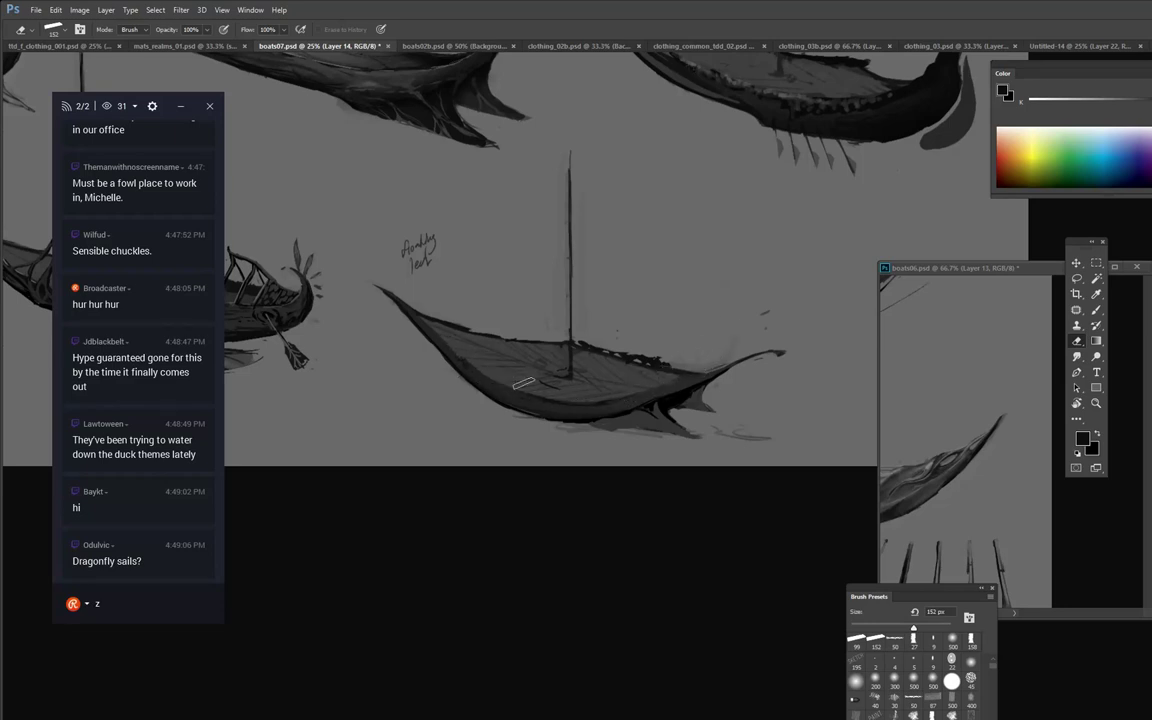
pyautogui.keyDown('alt'); pyautogui.click(622, 337); pyautogui.keyUp('alt')
pyautogui.click(743, 320)
pyautogui.click(743, 320)
# Merge the working layer down into Layer 5 and duplicate that layer.
pyautogui.press('b')
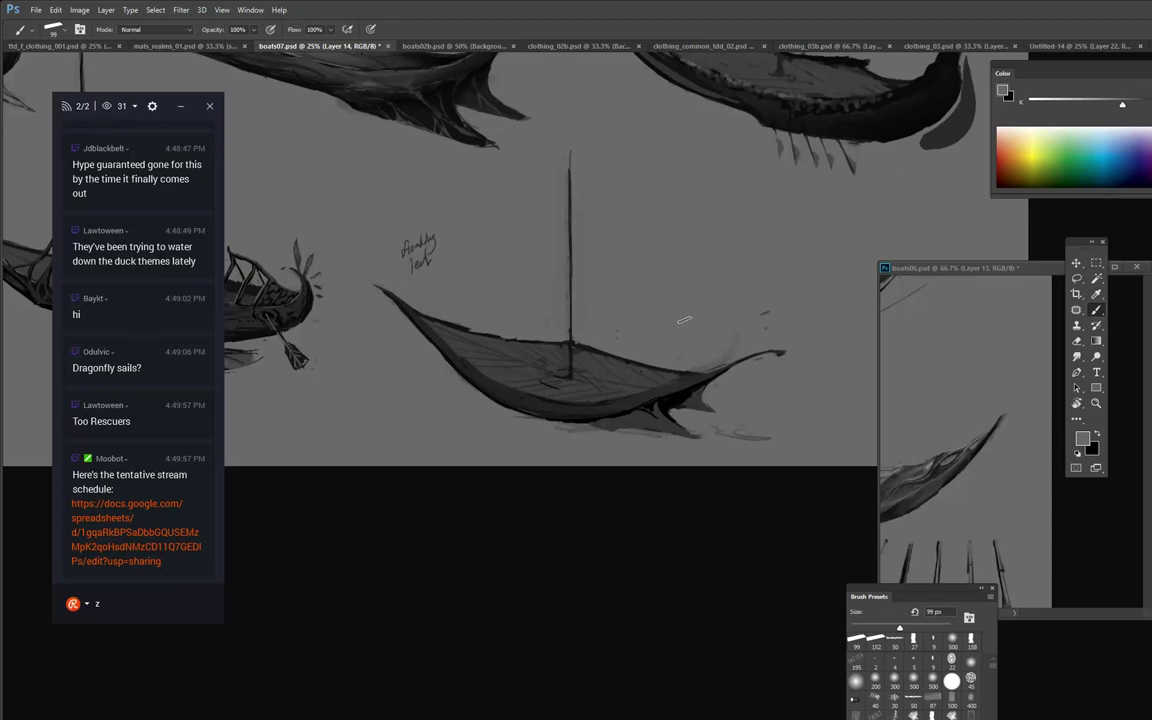
pyautogui.moveTo(683, 218); pyautogui.dragTo(825, 257)
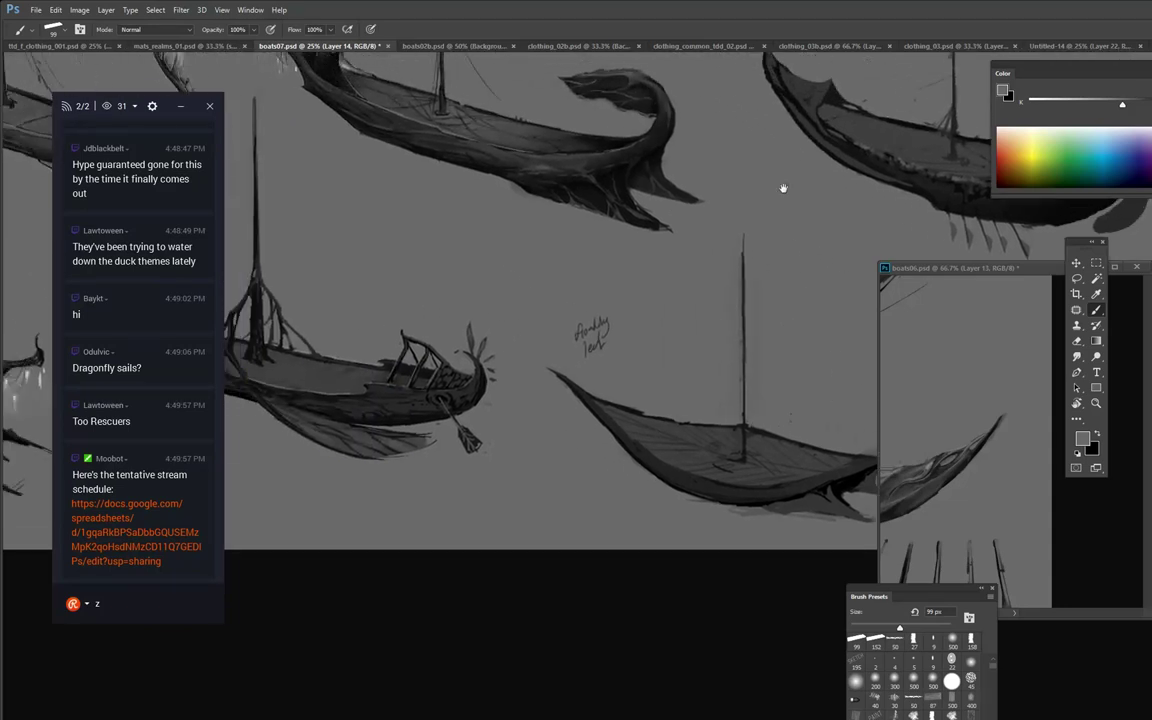
pyautogui.moveTo(671, 227)
pyautogui.mouseDown()
pyautogui.moveTo(914, 303)
pyautogui.moveTo(718, 334)
pyautogui.mouseUp()
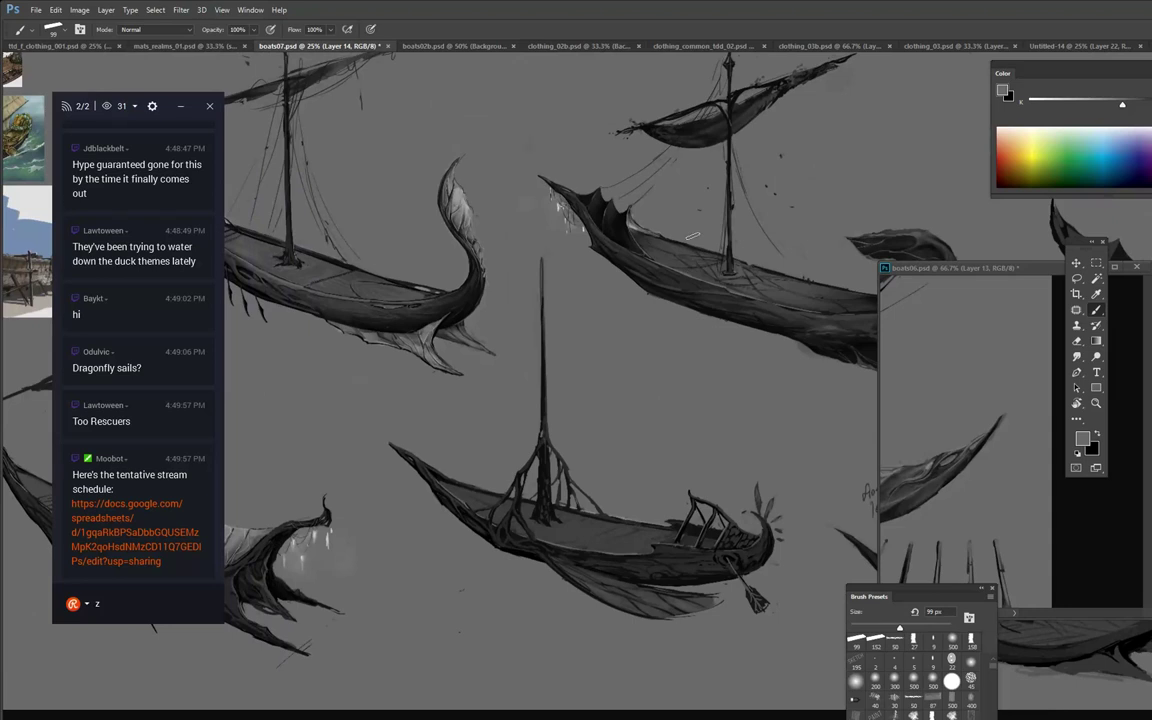
pyautogui.keyDown('alt'); pyautogui.click(543, 308); pyautogui.keyUp('alt')
pyautogui.hotkey('ctrl', 'e')
pyautogui.hotkey('ctrl', 'z')
pyautogui.hotkey('ctrl', 'e')
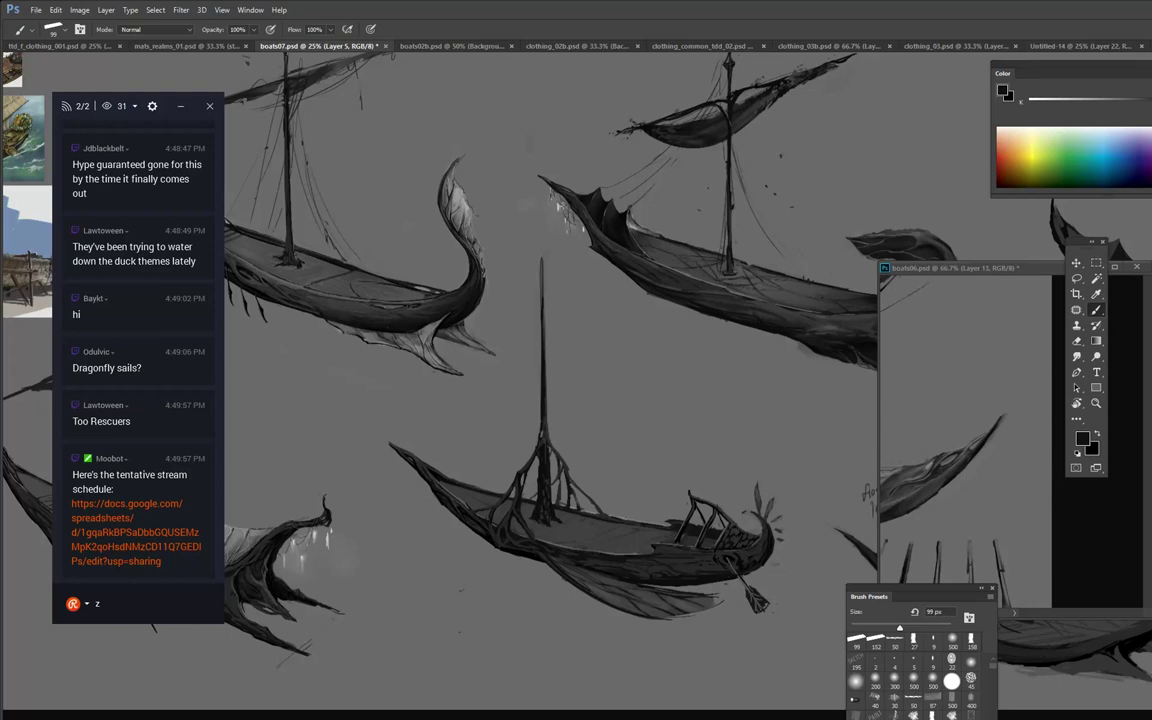
pyautogui.hotkey('ctrl', 'j')
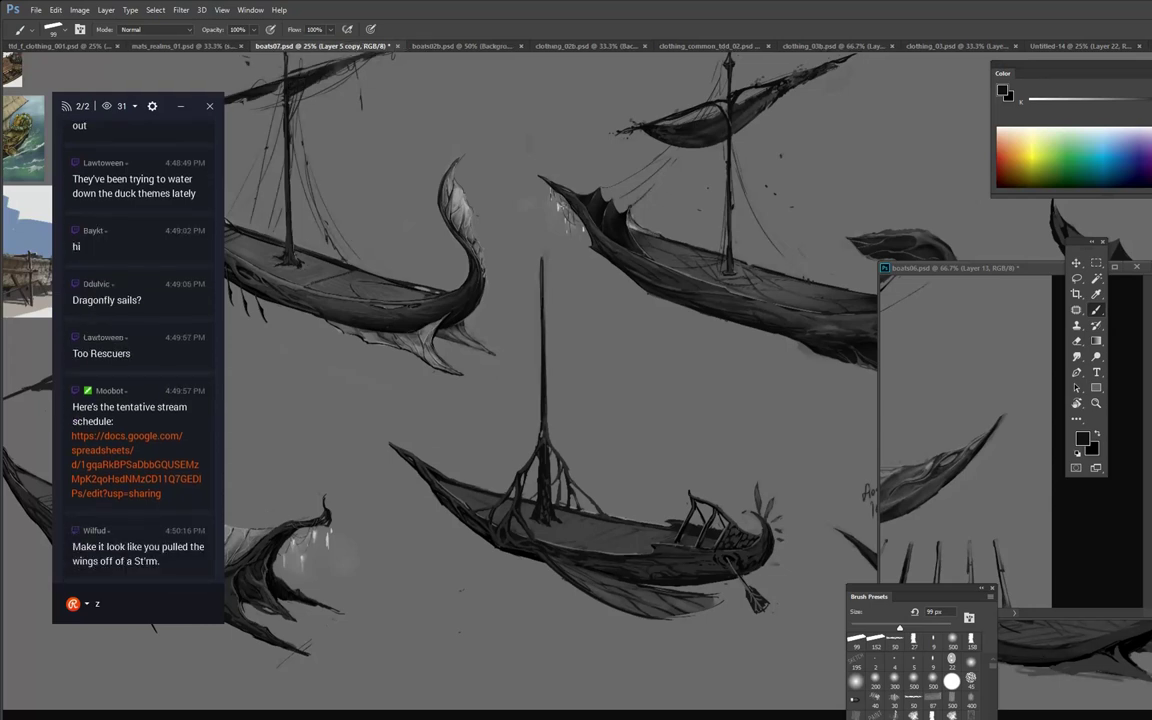
pyautogui.hotkey('ctrl', 'alt', 'shift', 'n')
pyautogui.hotkey('ctrl', 'z')
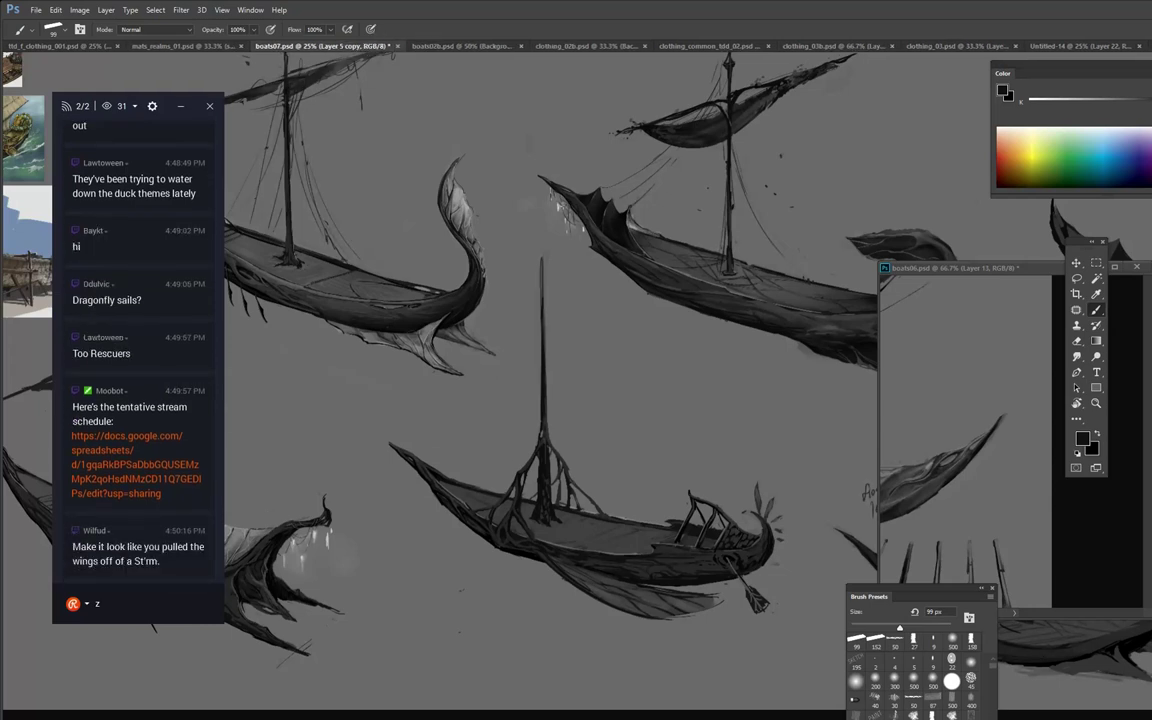
# Lasso the boat with the root-like mast, move it lower on the canvas, and deselect it.
pyautogui.press('l')
pyautogui.moveTo(551, 232)
pyautogui.mouseDown()
pyautogui.moveTo(562, 283)
pyautogui.moveTo(810, 530)
pyautogui.moveTo(654, 676)
pyautogui.moveTo(428, 540)
pyautogui.moveTo(411, 432)
pyautogui.moveTo(510, 368)
pyautogui.moveTo(549, 236)
pyautogui.mouseUp()
pyautogui.press('v')
pyautogui.moveTo(638, 455)
pyautogui.mouseDown()
pyautogui.moveTo(668, 500)
pyautogui.moveTo(662, 512)
pyautogui.mouseUp()
pyautogui.moveTo(716, 465); pyautogui.dragTo(720, 469)
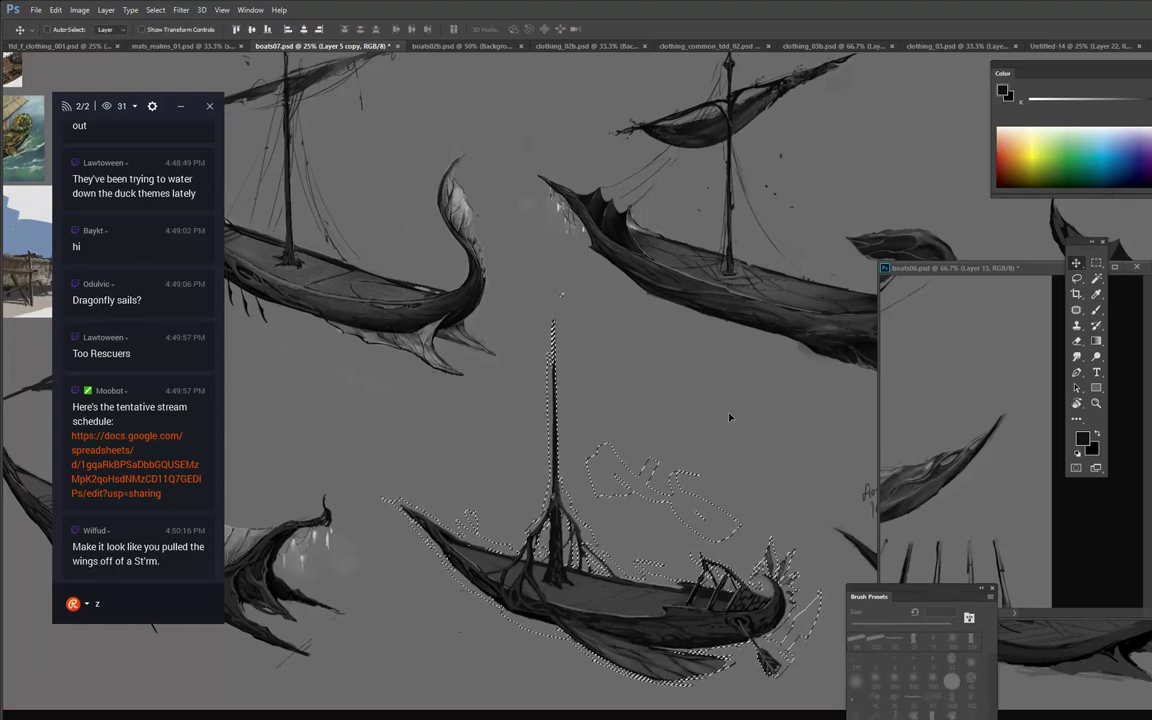
pyautogui.moveTo(730, 416); pyautogui.dragTo(704, 329)
pyautogui.keyDown('ctrl'); pyautogui.click(697, 332); pyautogui.keyUp('ctrl')
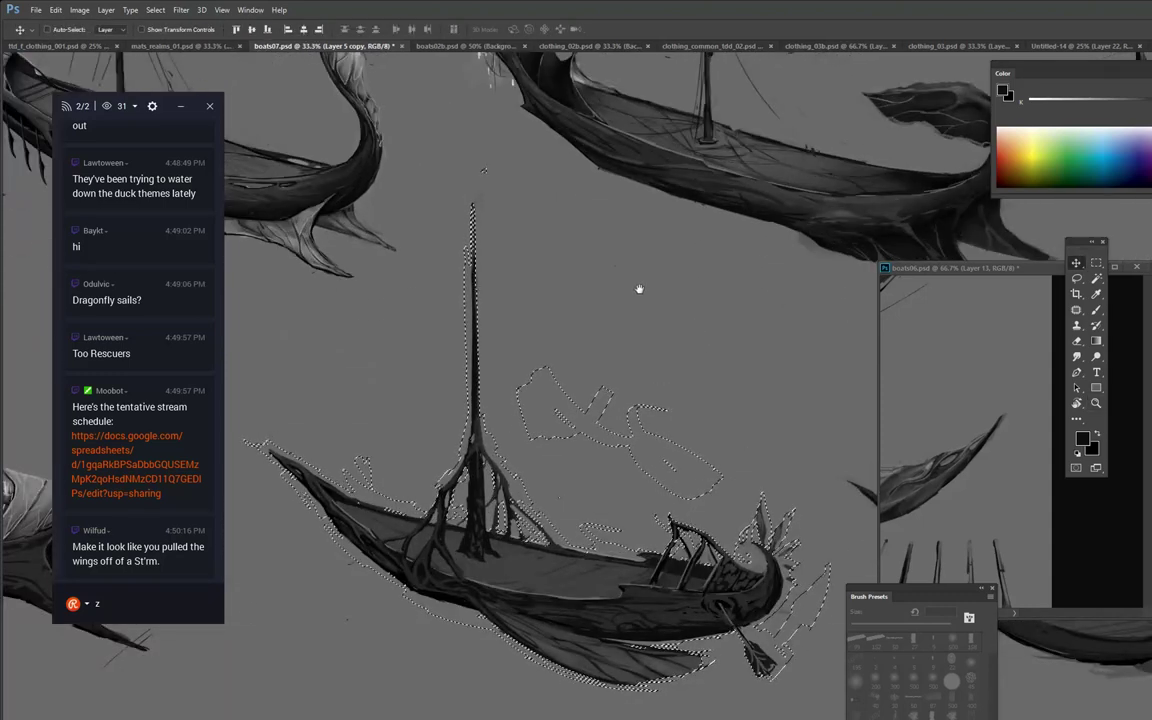
pyautogui.moveTo(638, 288); pyautogui.dragTo(693, 325)
pyautogui.hotkey('ctrl', 'd')
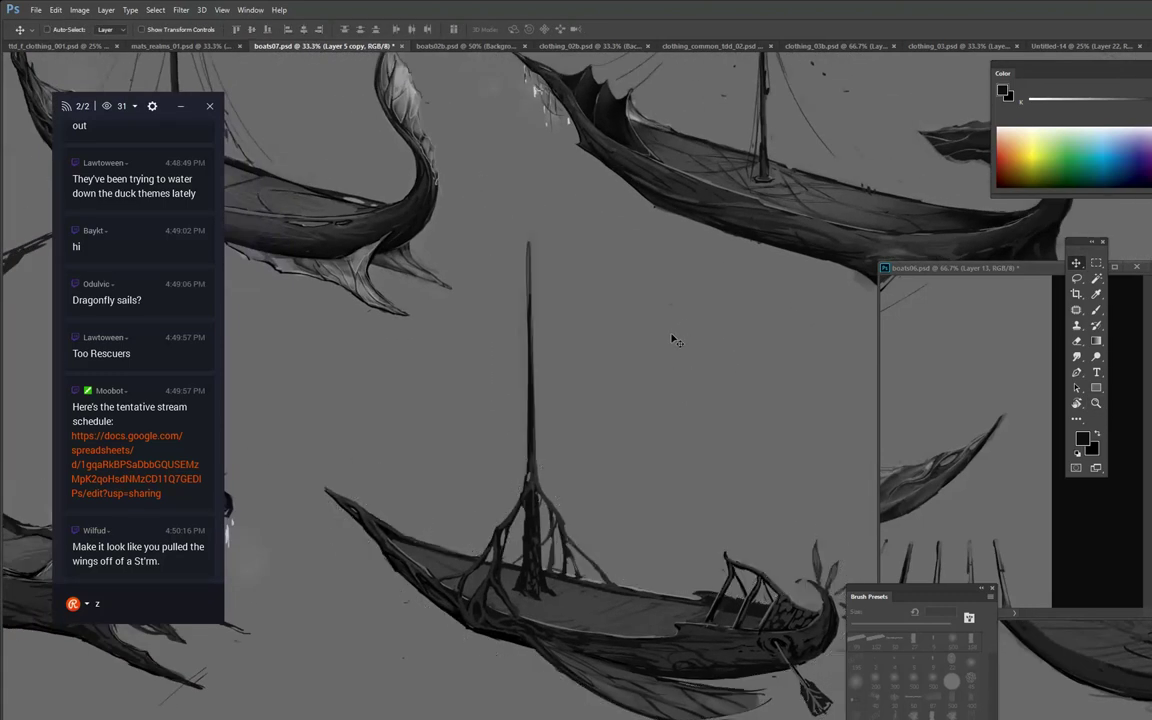
# Post the reply "lol so violent" in the stream chat.
pyautogui.moveTo(141, 602); pyautogui.dragTo(66, 612)
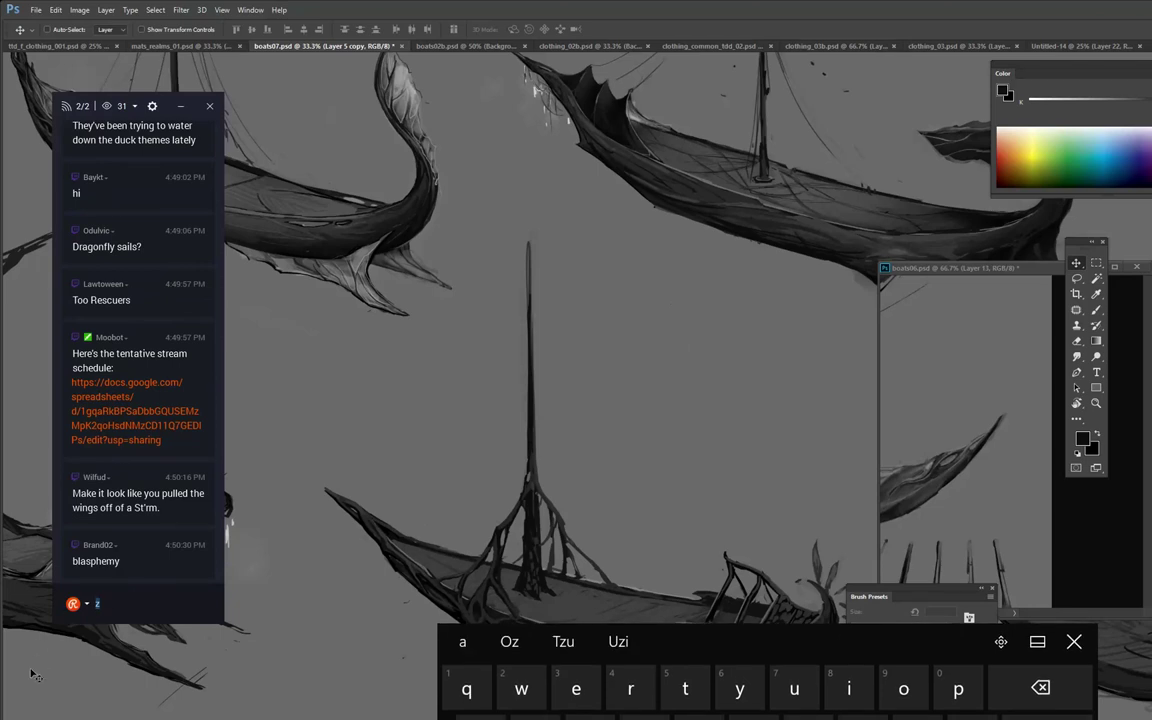
pyautogui.write('iolent')
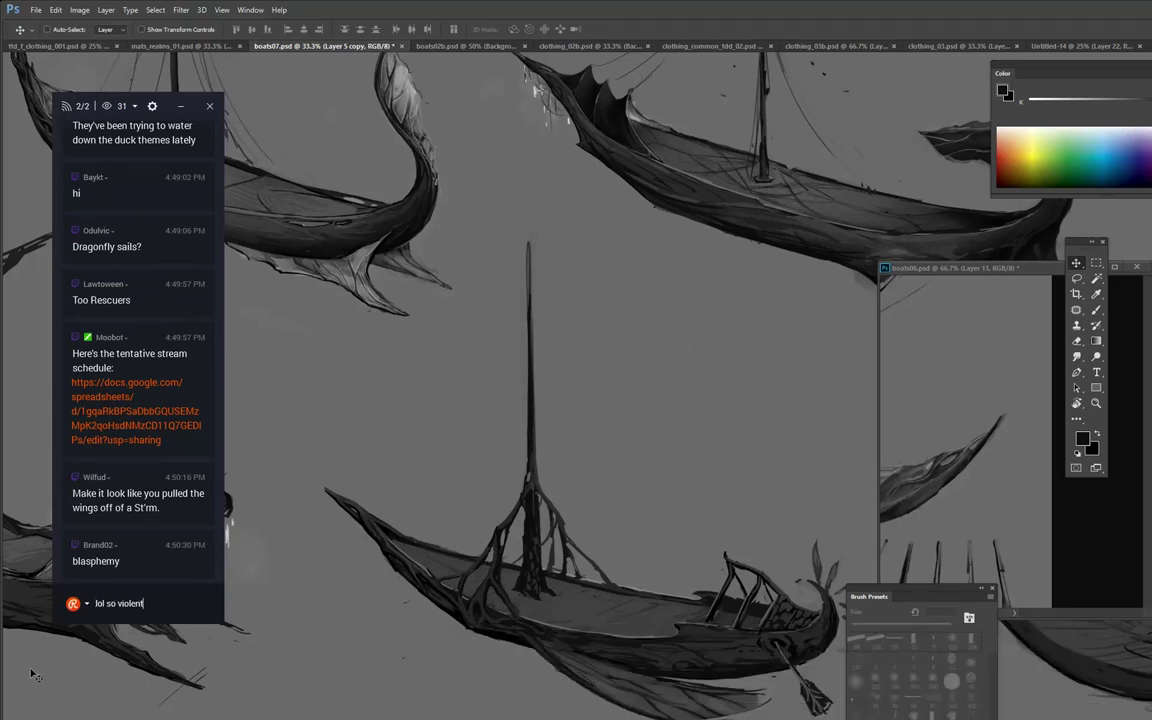
pyautogui.press('Return')
pyautogui.write('b')
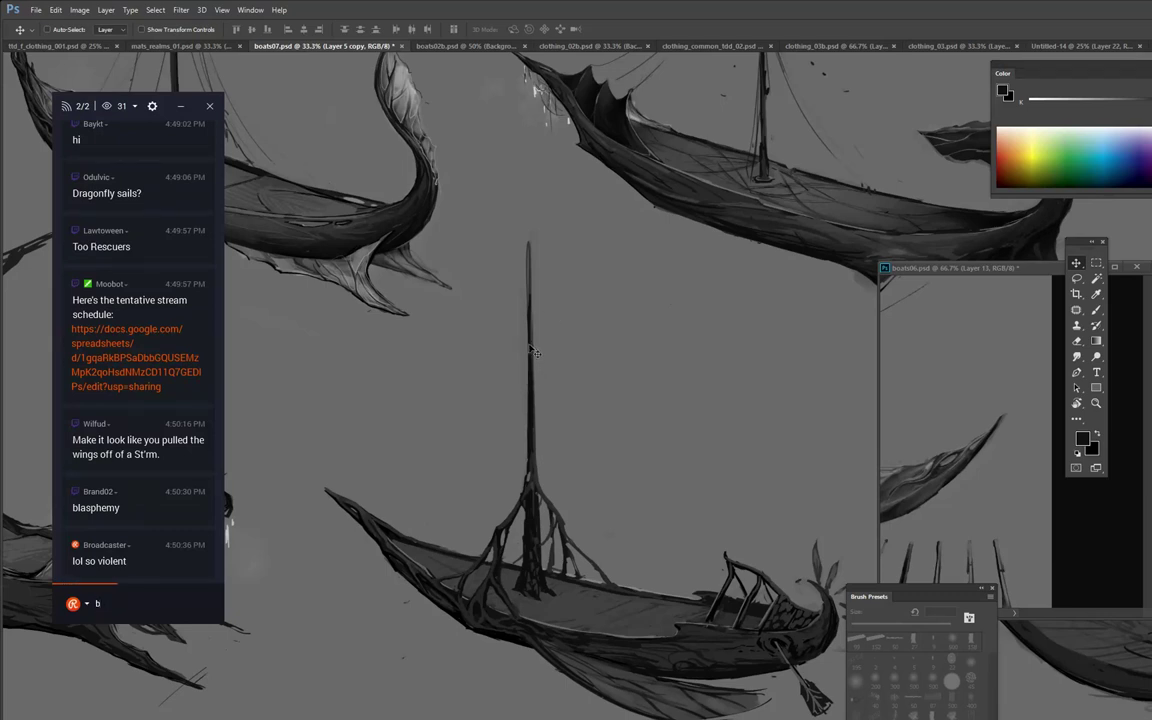
# Try steep diagonal yard strokes across the root-like mast with the 99 px brush and a sampled mast tone.
pyautogui.write('b')
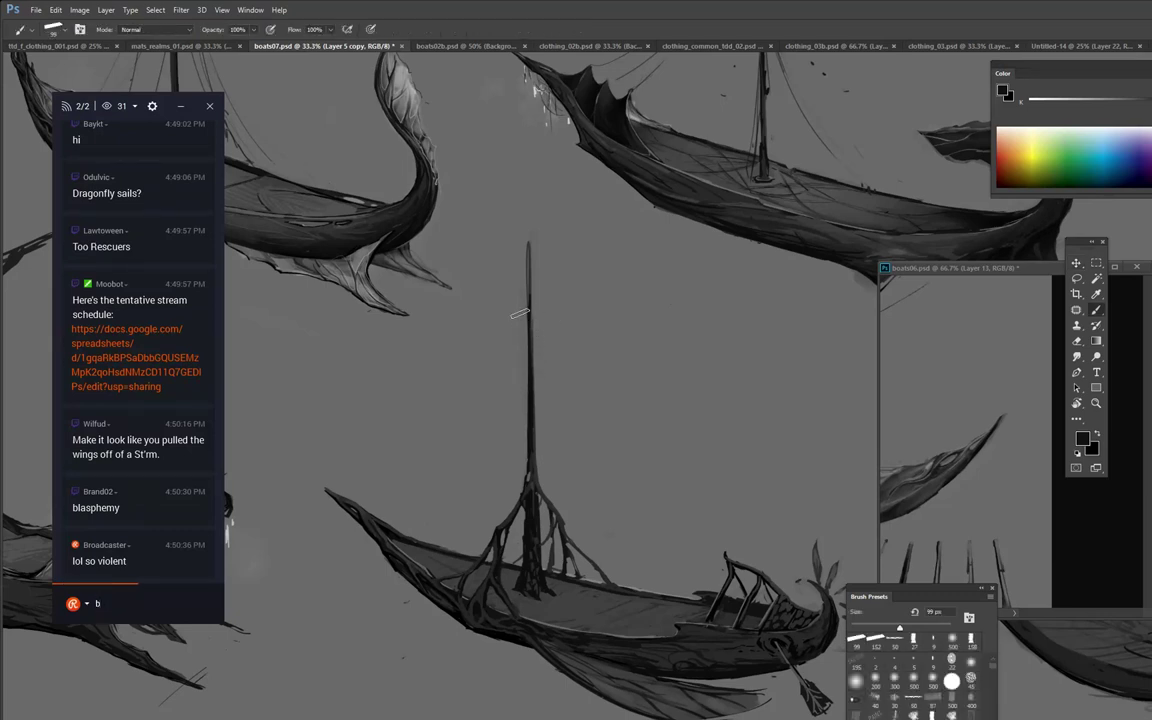
pyautogui.keyDown('alt'); pyautogui.click(531, 322); pyautogui.keyUp('alt')
pyautogui.moveTo(451, 352); pyautogui.dragTo(652, 260)
pyautogui.moveTo(405, 380); pyautogui.dragTo(672, 254)
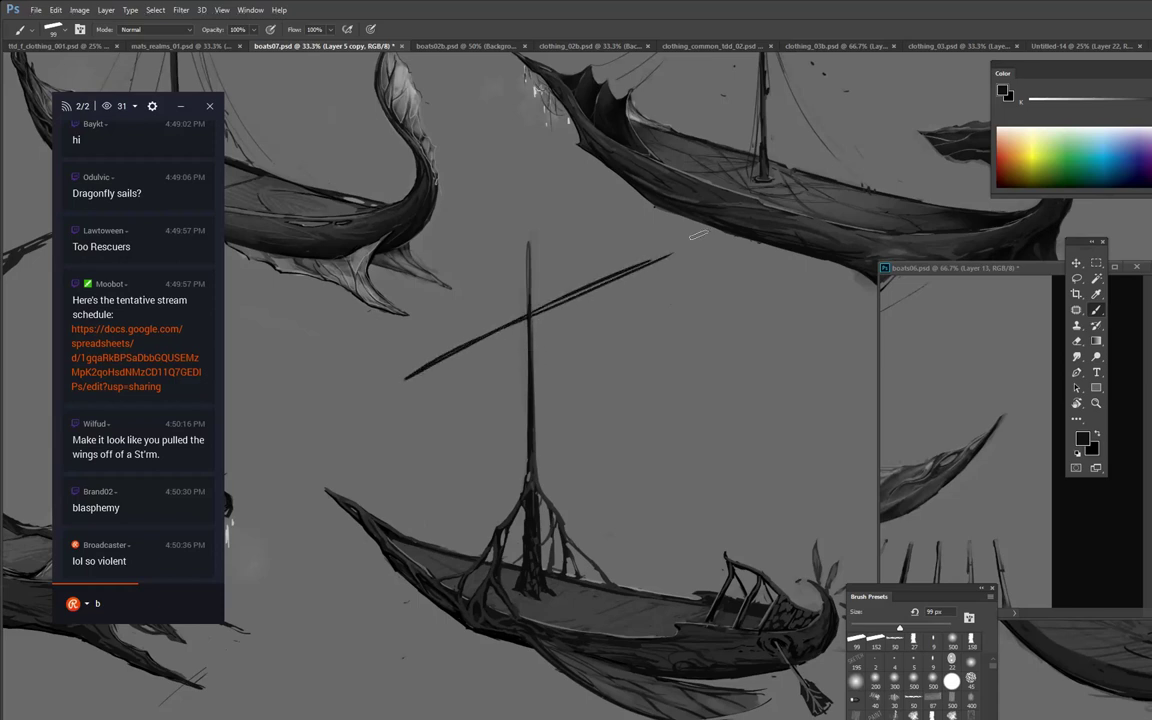
pyautogui.hotkey('ctrl', 'alt', 'z')
pyautogui.hotkey('ctrl', 'alt', 'z')
pyautogui.moveTo(456, 303); pyautogui.dragTo(631, 384)
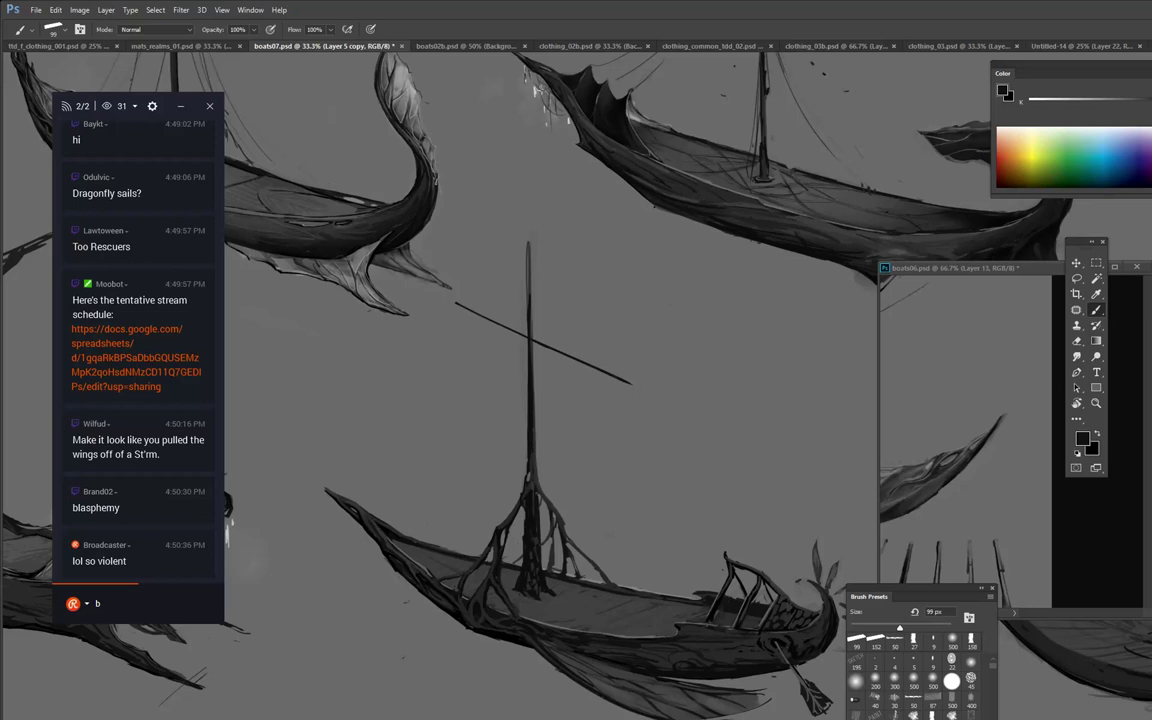
pyautogui.hotkey('ctrl', 'z')
# Sketch a gently slanted yard across the upper part of the root-like mast with several thin near-black strokes.
pyautogui.moveTo(458, 340); pyautogui.dragTo(655, 277)
pyautogui.moveTo(415, 353); pyautogui.dragTo(679, 272)
pyautogui.moveTo(468, 331); pyautogui.dragTo(655, 278)
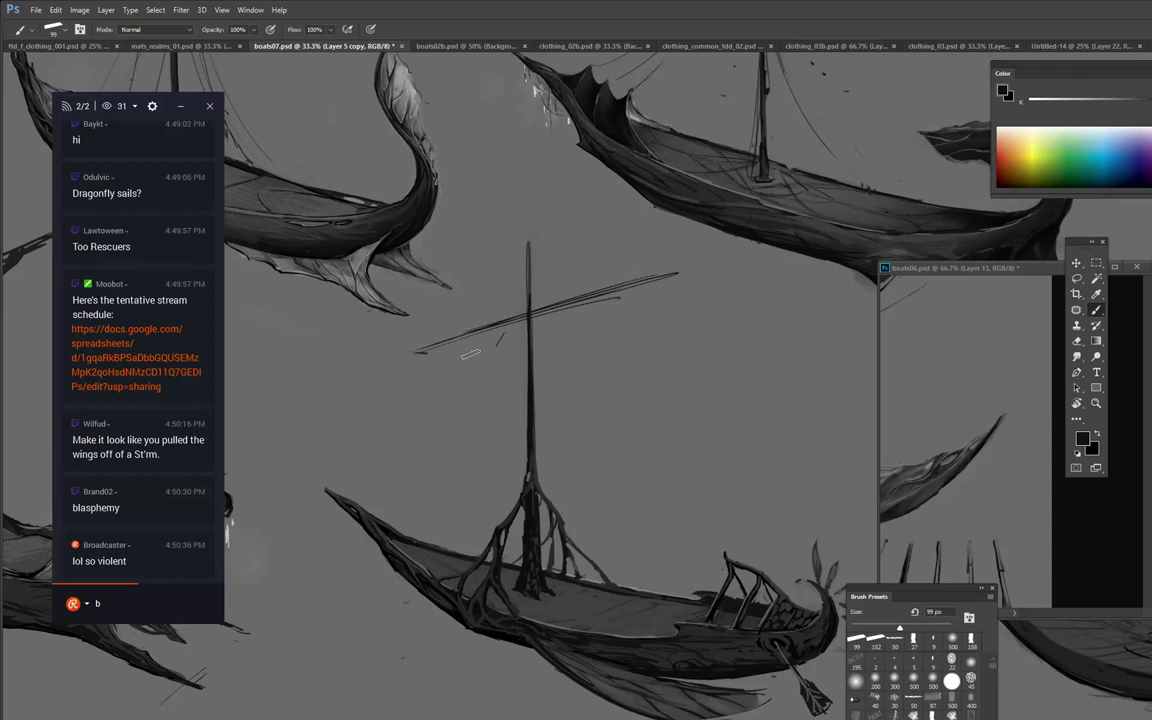
# Try a wing-like sail outline below the yard, with curved edges sweeping in to the mast from both sides.
pyautogui.moveTo(454, 328)
pyautogui.mouseDown()
pyautogui.moveTo(495, 345)
pyautogui.moveTo(431, 344)
pyautogui.moveTo(520, 323)
pyautogui.mouseUp()
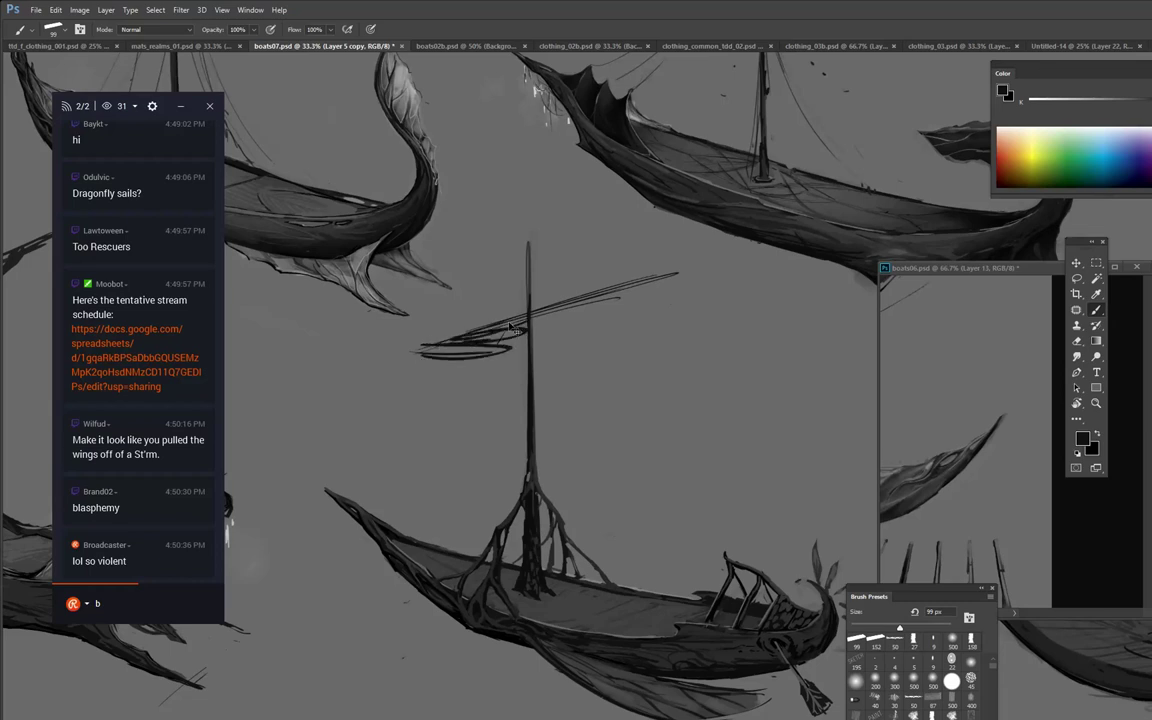
pyautogui.hotkey('ctrl', 'z')
pyautogui.moveTo(429, 348)
pyautogui.mouseDown()
pyautogui.moveTo(520, 482)
pyautogui.moveTo(447, 371)
pyautogui.moveTo(520, 471)
pyautogui.moveTo(510, 366)
pyautogui.moveTo(531, 321)
pyautogui.mouseUp()
pyautogui.hotkey('ctrl', 'z')
pyautogui.moveTo(442, 348); pyautogui.dragTo(494, 373)
pyautogui.moveTo(443, 350); pyautogui.dragTo(526, 428)
pyautogui.moveTo(456, 351)
pyautogui.mouseDown()
pyautogui.moveTo(526, 393)
pyautogui.moveTo(545, 439)
pyautogui.mouseUp()
pyautogui.moveTo(536, 417)
pyautogui.mouseDown()
pyautogui.moveTo(687, 255)
pyautogui.moveTo(590, 333)
pyautogui.moveTo(607, 290)
pyautogui.mouseUp()
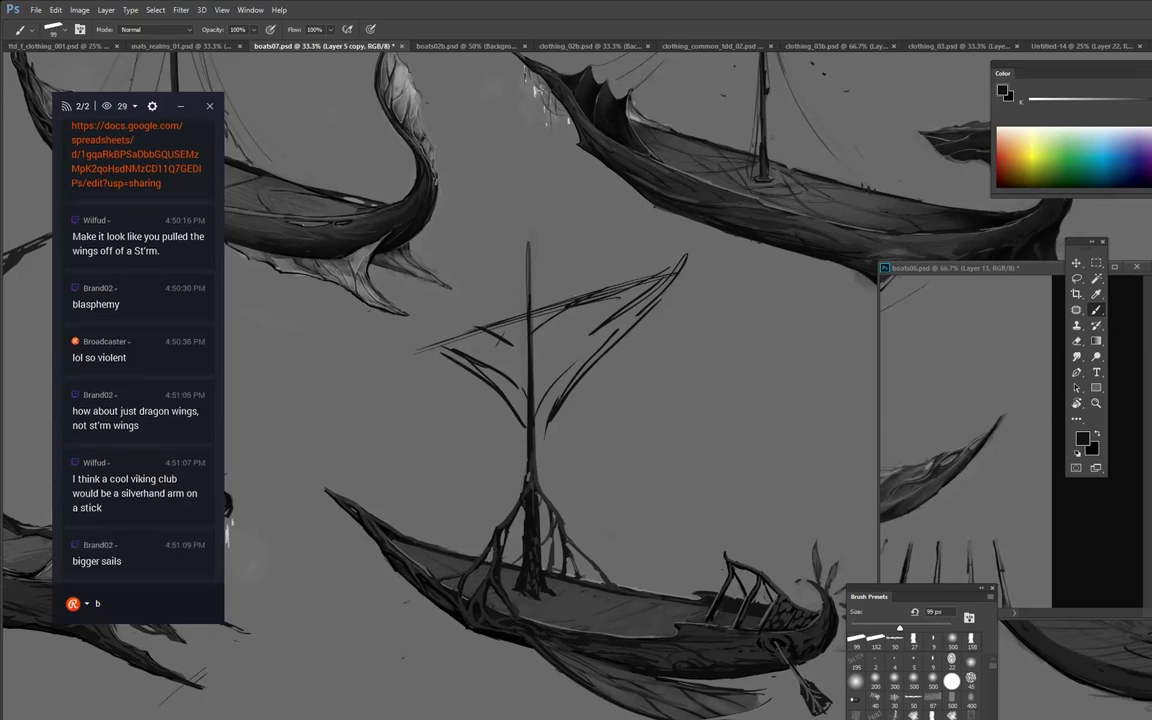
# Undo the wing-like sail strokes back to the slanted yard.
pyautogui.hotkey('ctrl', 'alt', 'z')
pyautogui.hotkey('ctrl', 'alt', 'z')
pyautogui.hotkey('ctrl', 'alt', 'z')
pyautogui.hotkey('ctrl', 'alt', 'z')
pyautogui.hotkey('ctrl', 'alt', 'z')
pyautogui.hotkey('ctrl', 'alt', 'z')
pyautogui.hotkey('ctrl', 'alt', 'z')
pyautogui.hotkey('ctrl', 'alt', 'z')
# Sketch curved, branch-like braces rising from the mast to the yard's stern side with a sampled mast tone.
pyautogui.keyDown('alt'); pyautogui.click(499, 398); pyautogui.keyUp('alt')
pyautogui.moveTo(516, 384)
pyautogui.mouseDown()
pyautogui.moveTo(514, 408)
pyautogui.moveTo(480, 366)
pyautogui.moveTo(460, 362)
pyautogui.mouseUp()
pyautogui.keyDown('alt'); pyautogui.click(531, 448); pyautogui.keyUp('alt')
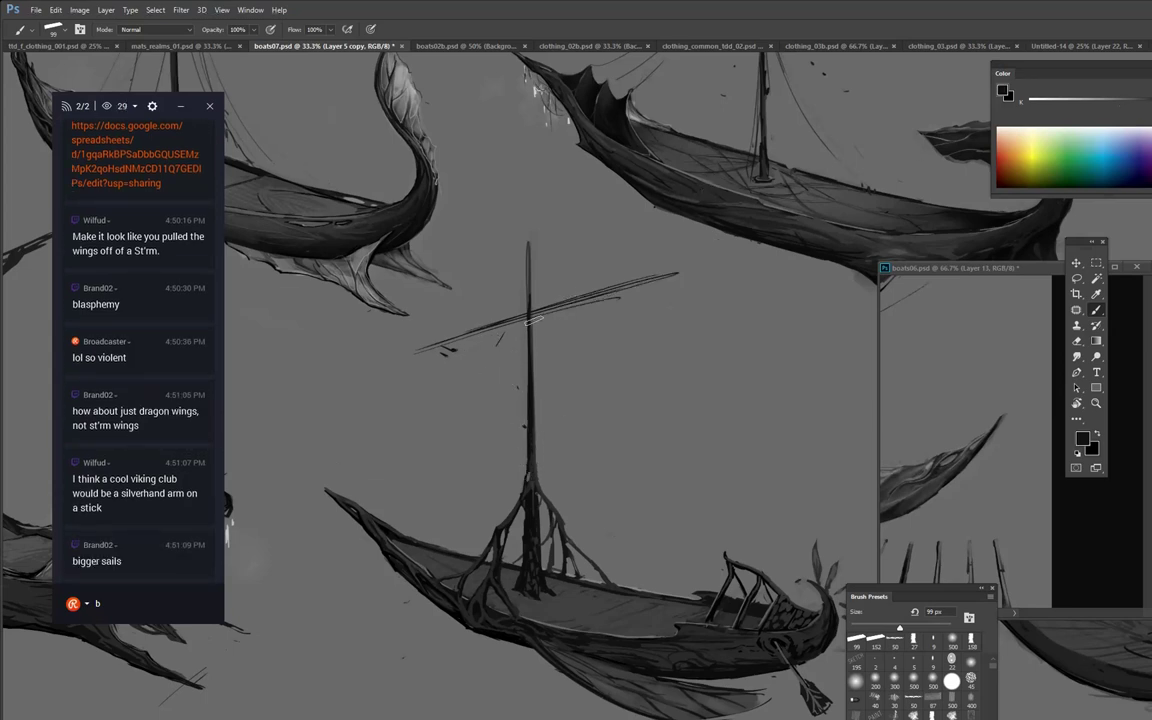
pyautogui.moveTo(536, 324); pyautogui.dragTo(606, 292)
pyautogui.moveTo(535, 367)
pyautogui.mouseDown()
pyautogui.moveTo(578, 344)
pyautogui.moveTo(546, 377)
pyautogui.moveTo(625, 293)
pyautogui.mouseUp()
pyautogui.moveTo(577, 354)
pyautogui.mouseDown()
pyautogui.moveTo(532, 400)
pyautogui.moveTo(619, 294)
pyautogui.moveTo(560, 352)
pyautogui.moveTo(530, 323)
pyautogui.moveTo(634, 291)
pyautogui.mouseUp()
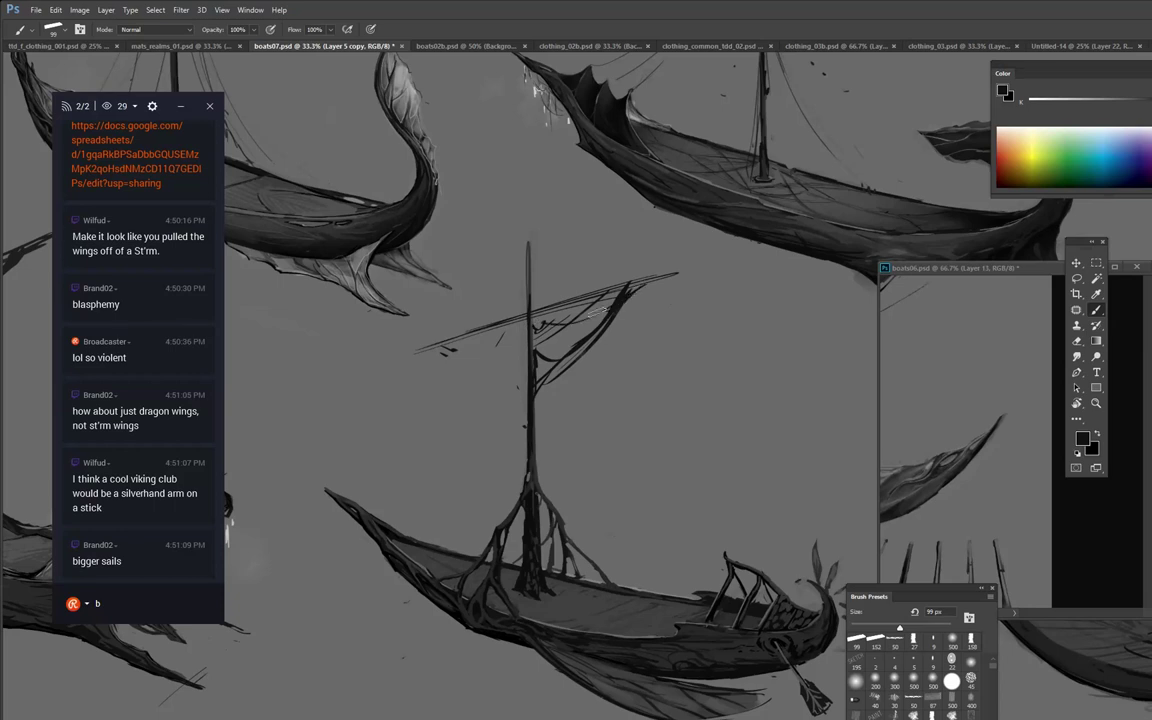
# Extend the slanted yard's tips at both ends and sketch curved, branch-like braces beneath its bow side.
pyautogui.moveTo(574, 320); pyautogui.dragTo(692, 272)
pyautogui.moveTo(515, 343)
pyautogui.mouseDown()
pyautogui.moveTo(475, 340)
pyautogui.moveTo(524, 352)
pyautogui.moveTo(453, 340)
pyautogui.moveTo(520, 356)
pyautogui.moveTo(507, 338)
pyautogui.moveTo(480, 339)
pyautogui.moveTo(378, 362)
pyautogui.mouseUp()
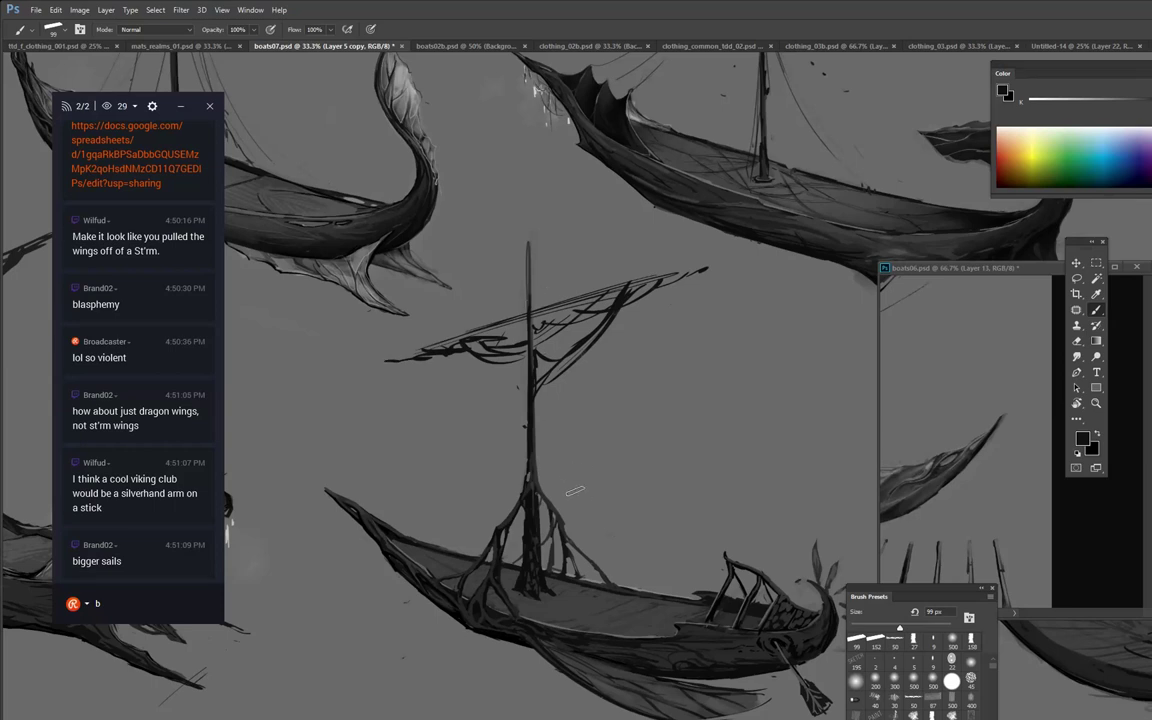
# Draw rigging lines from the mast down to the deck on both sides, using the 9 px brush for the thin ones.
pyautogui.moveTo(540, 381); pyautogui.dragTo(592, 546)
pyautogui.click(933, 637)
pyautogui.moveTo(530, 412); pyautogui.dragTo(556, 516)
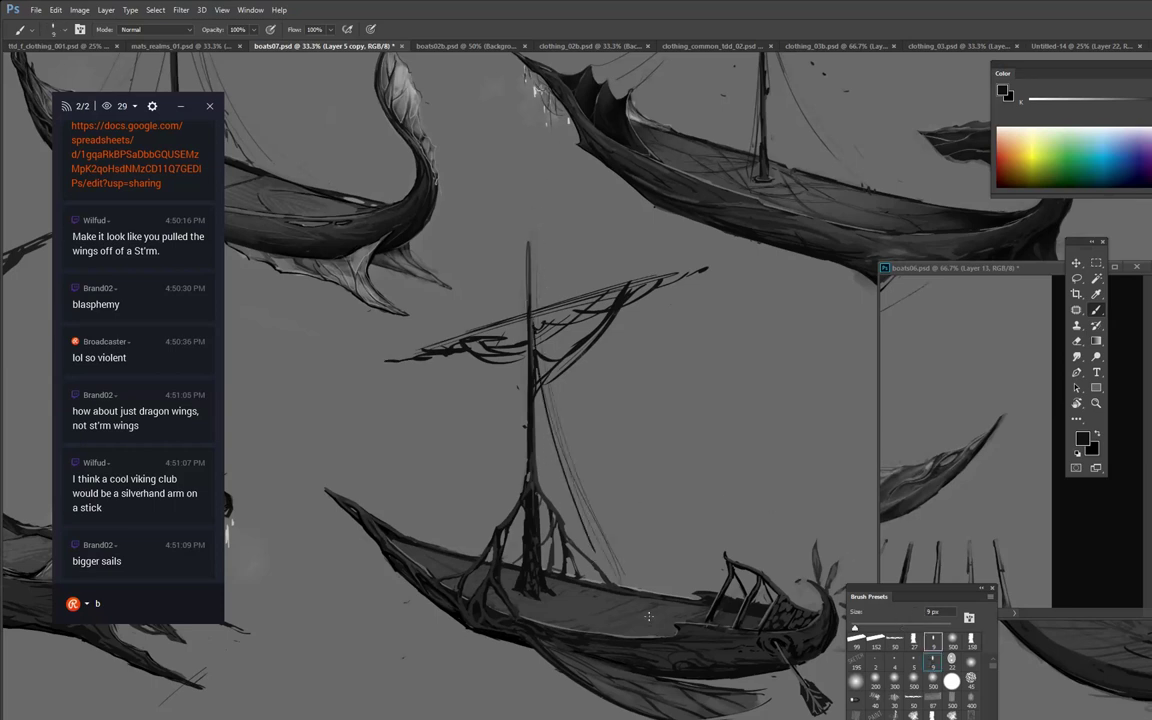
pyautogui.moveTo(632, 588); pyautogui.dragTo(576, 452)
pyautogui.moveTo(530, 335); pyautogui.dragTo(452, 543)
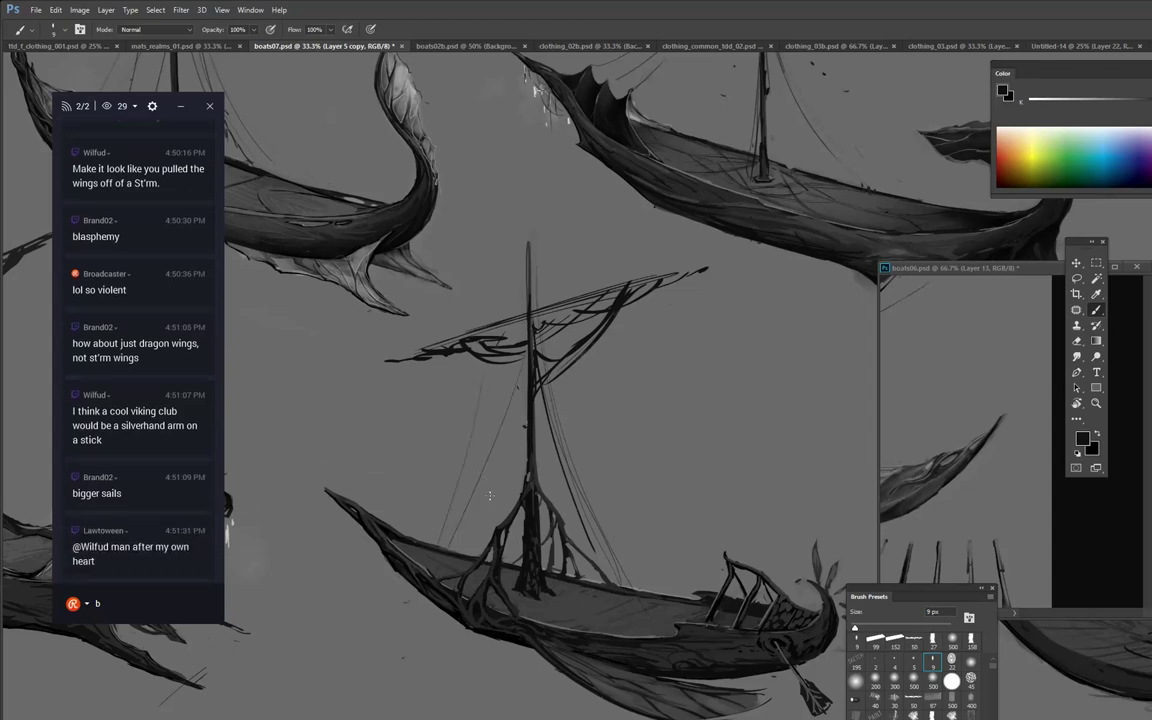
# Fill the sail between the yard and its braces with the 93 px brush, working in a grey sampled from the hull.
pyautogui.click(930, 716)
pyautogui.moveTo(476, 346)
pyautogui.mouseDown()
pyautogui.moveTo(521, 349)
pyautogui.moveTo(507, 348)
pyautogui.moveTo(561, 308)
pyautogui.moveTo(540, 360)
pyautogui.moveTo(563, 356)
pyautogui.moveTo(575, 348)
pyautogui.moveTo(538, 353)
pyautogui.moveTo(566, 322)
pyautogui.moveTo(554, 316)
pyautogui.moveTo(629, 274)
pyautogui.mouseUp()
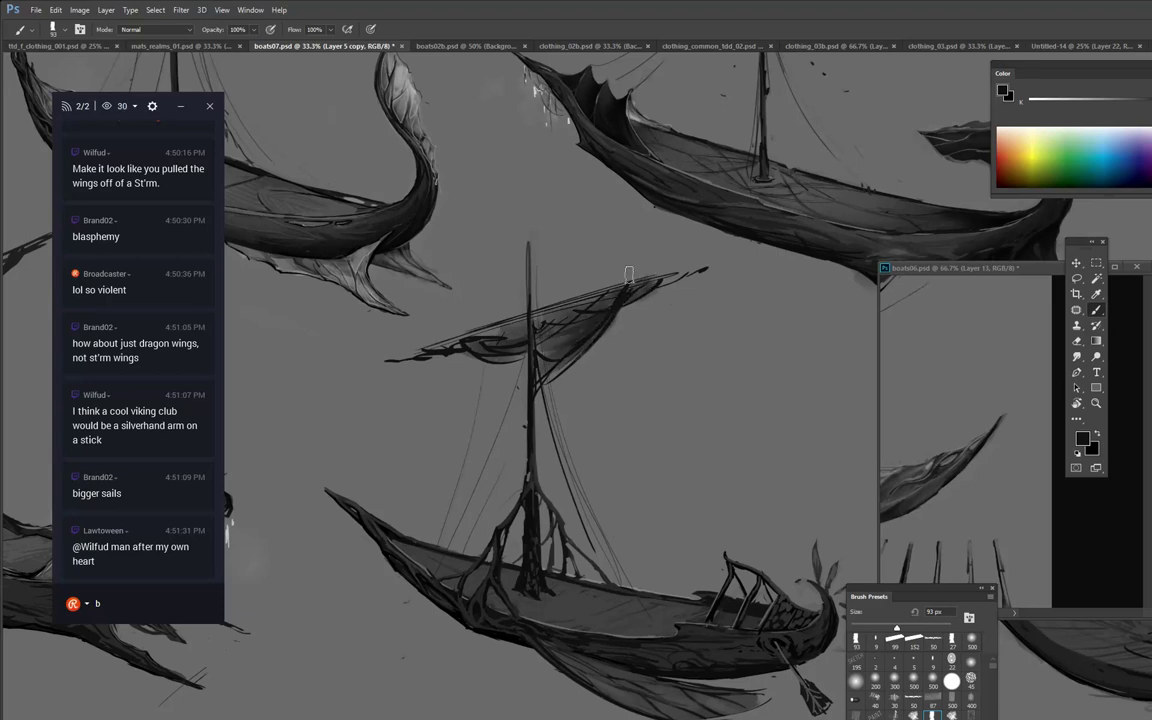
pyautogui.keyDown('alt'); pyautogui.click(602, 666); pyautogui.keyUp('alt')
pyautogui.moveTo(580, 322)
pyautogui.mouseDown()
pyautogui.moveTo(547, 366)
pyautogui.moveTo(579, 337)
pyautogui.moveTo(554, 320)
pyautogui.moveTo(657, 269)
pyautogui.moveTo(652, 287)
pyautogui.moveTo(665, 278)
pyautogui.moveTo(484, 331)
pyautogui.moveTo(483, 348)
pyautogui.moveTo(510, 348)
pyautogui.moveTo(472, 347)
pyautogui.moveTo(509, 343)
pyautogui.moveTo(561, 300)
pyautogui.mouseUp()
# Redraw the mast in front of the sail with the 152 px brush and trim its tip with sampled background grey.
pyautogui.rightClick(628, 273)
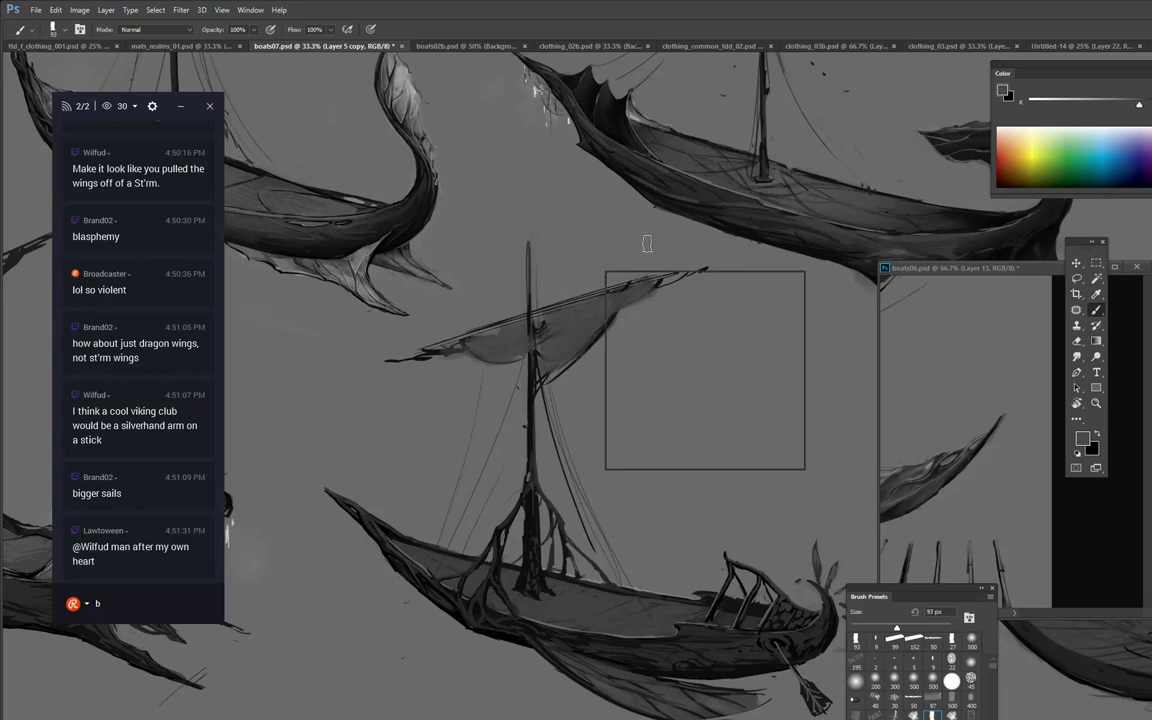
pyautogui.click(680, 353)
pyautogui.click(665, 252)
pyautogui.keyDown('alt'); pyautogui.click(530, 342); pyautogui.keyUp('alt')
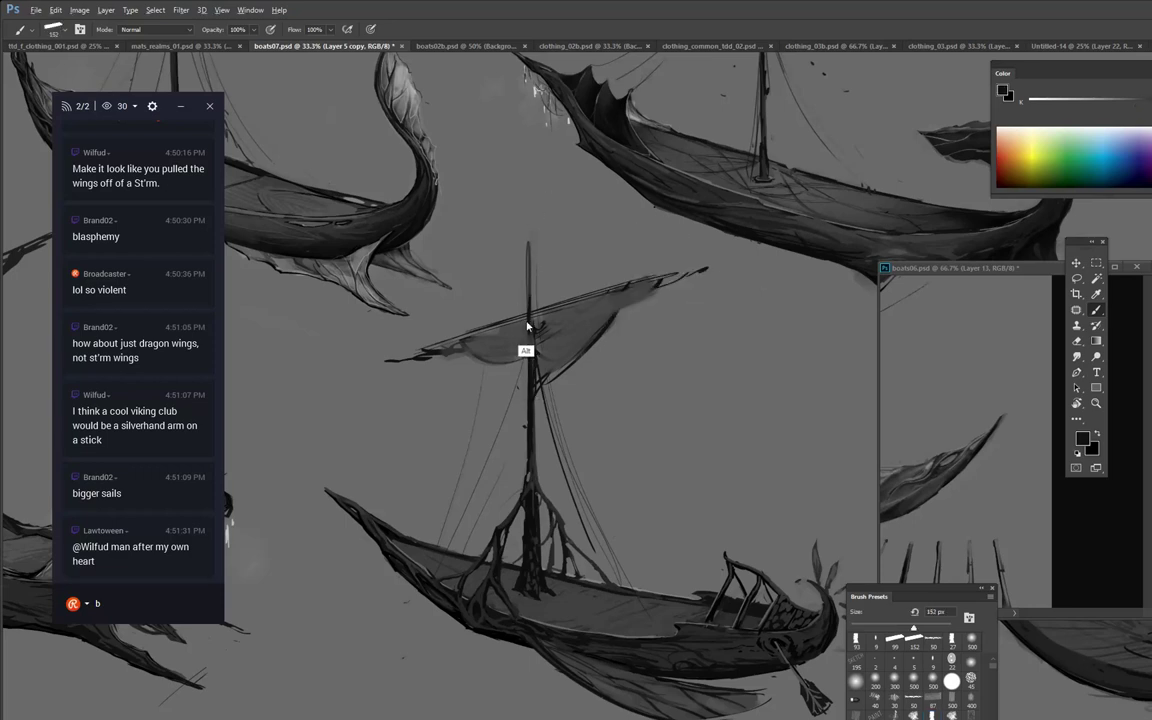
pyautogui.moveTo(530, 312); pyautogui.dragTo(530, 346)
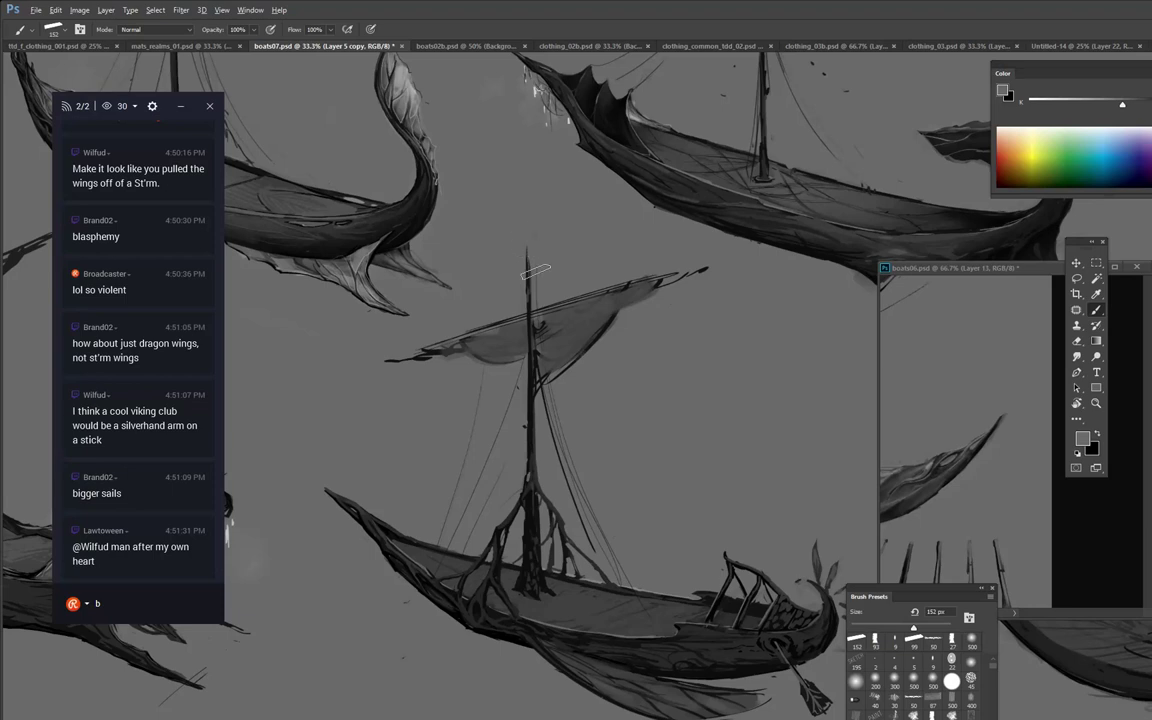
pyautogui.keyDown('alt'); pyautogui.click(531, 291); pyautogui.keyUp('alt')
pyautogui.press('alt')
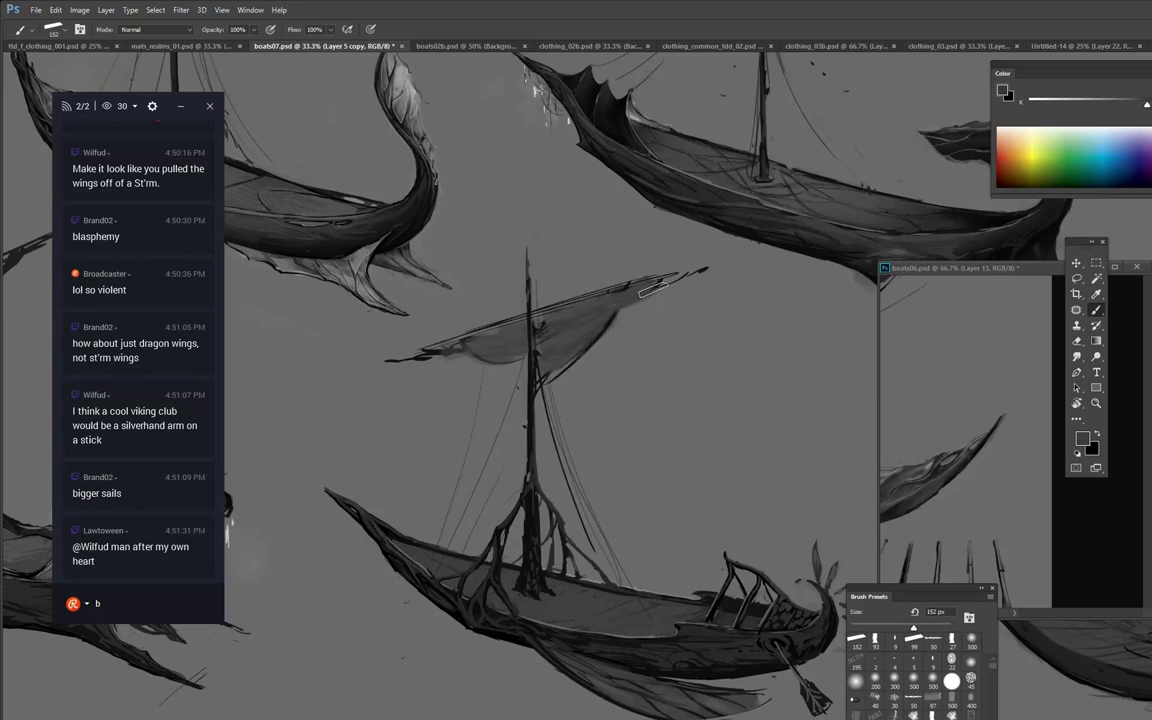
# Thicken the slanted yard into a solid dark spar along its full length with a tone sampled from the mast.
pyautogui.keyDown('alt'); pyautogui.click(532, 410); pyautogui.keyUp('alt')
pyautogui.moveTo(398, 352); pyautogui.dragTo(705, 264)
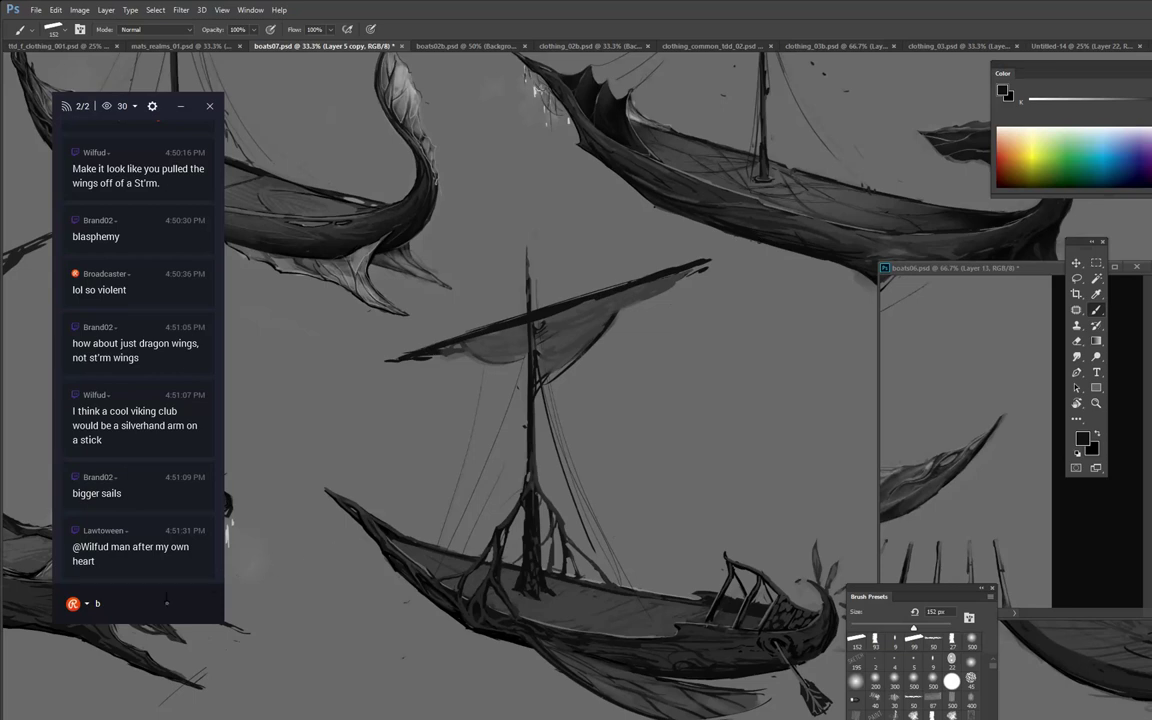
# Delete the stray letter from the stream chat's reply field.
pyautogui.click(167, 602)
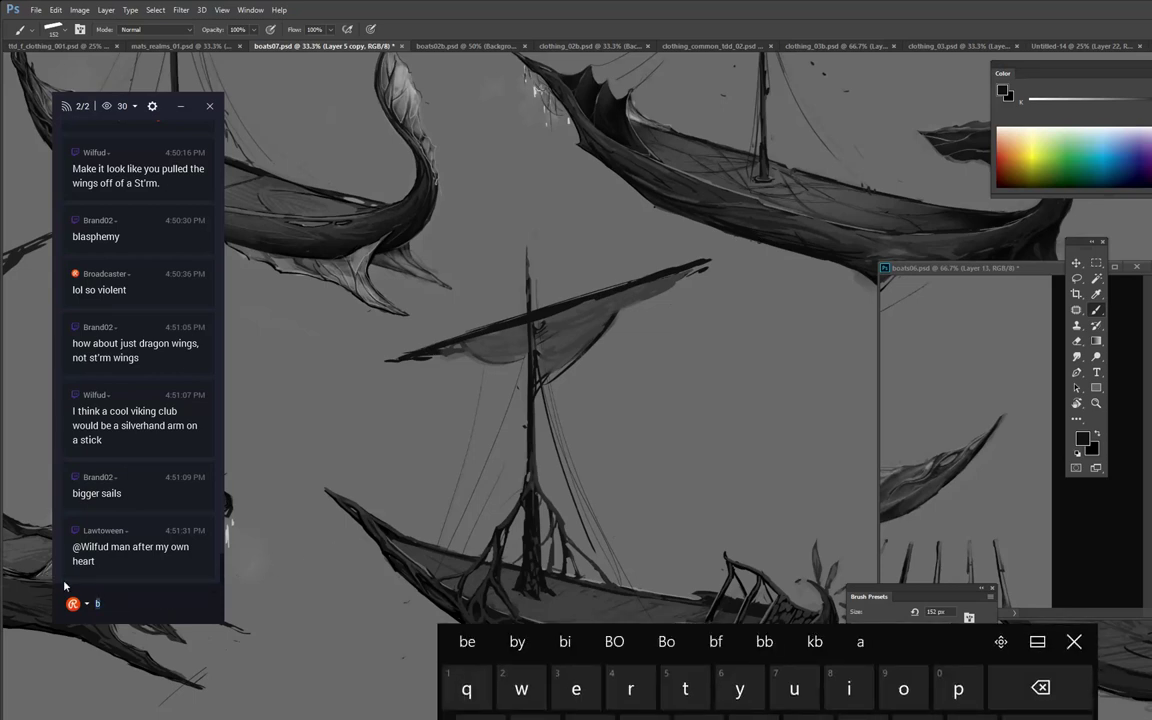
pyautogui.press('BackSpace')
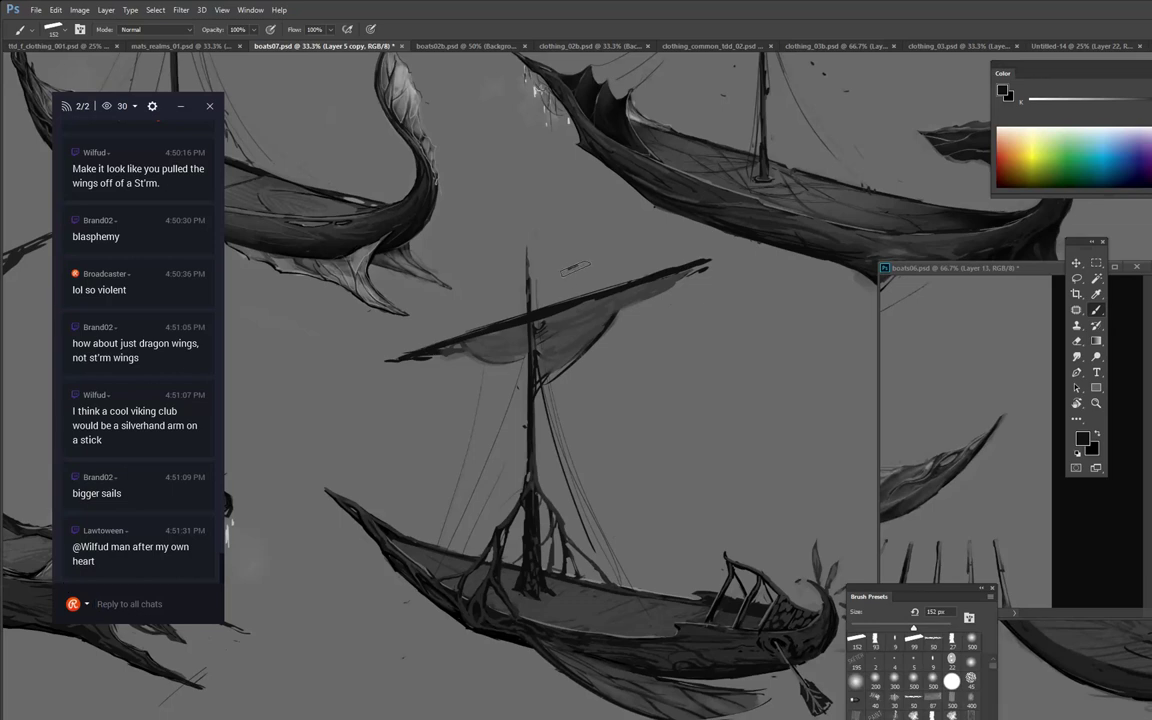
# Add dark veins to the sail and small knots to the rigging with the 22 px brush, and save the document.
pyautogui.keyDown('alt'); pyautogui.click(587, 272); pyautogui.keyUp('alt')
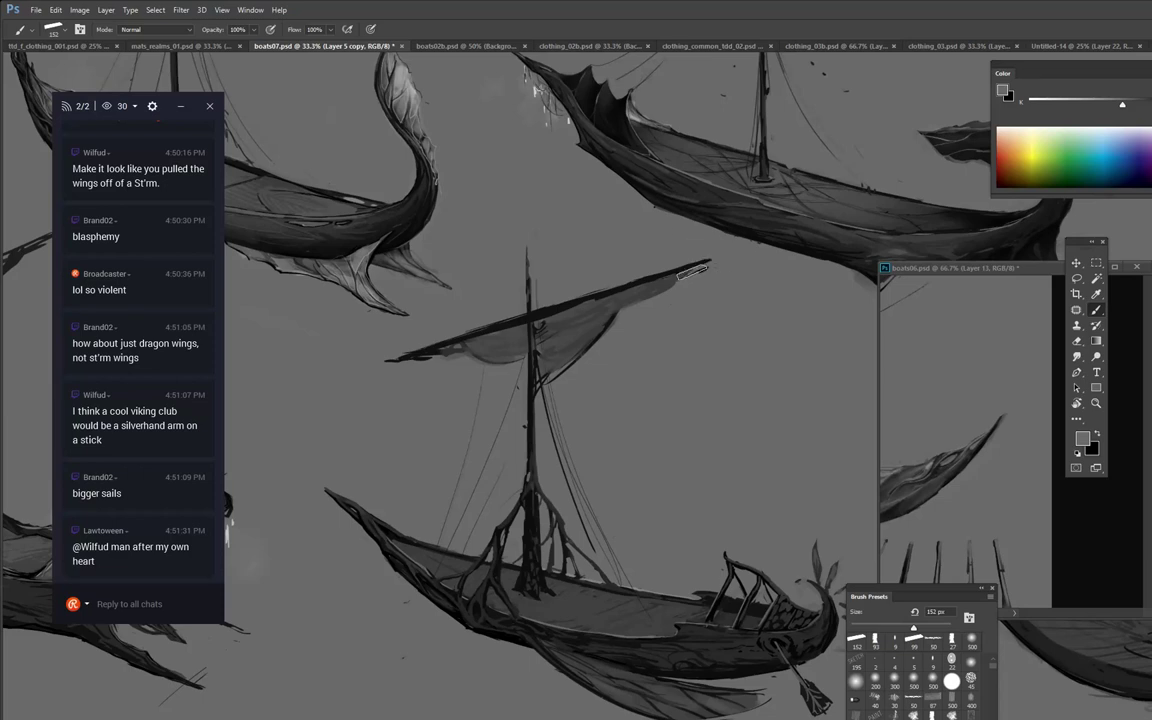
pyautogui.rightClick(750, 281)
pyautogui.doubleClick(775, 372)
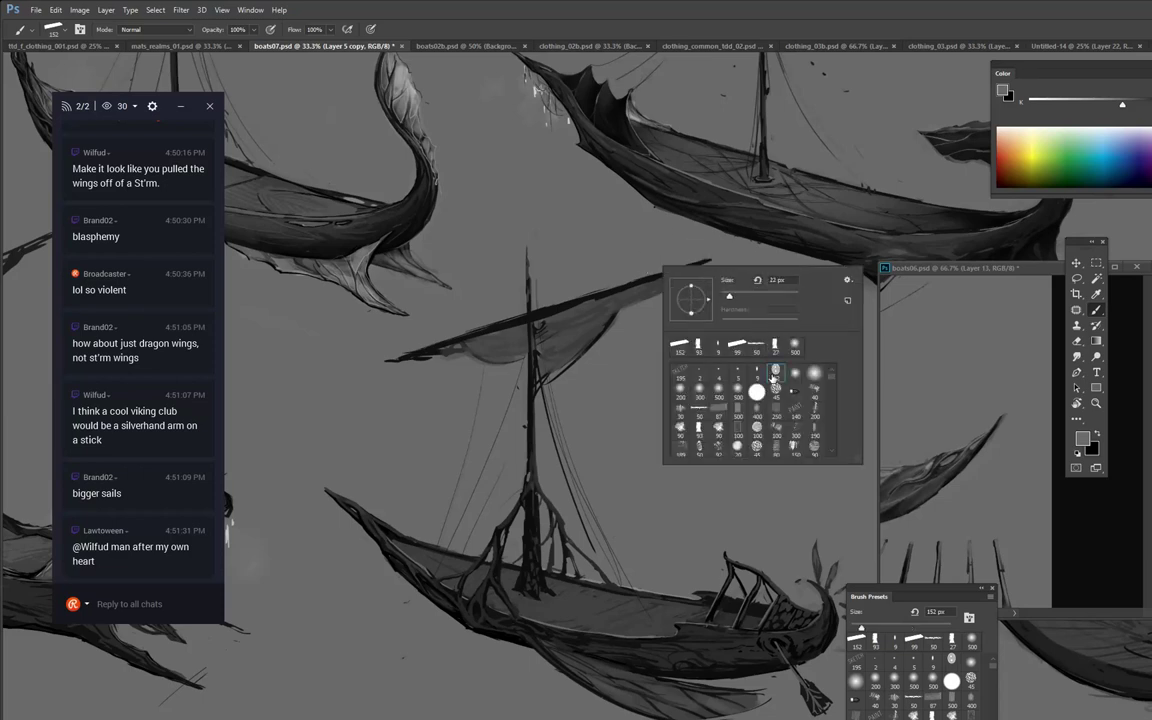
pyautogui.keyDown('alt'); pyautogui.click(598, 340); pyautogui.keyUp('alt')
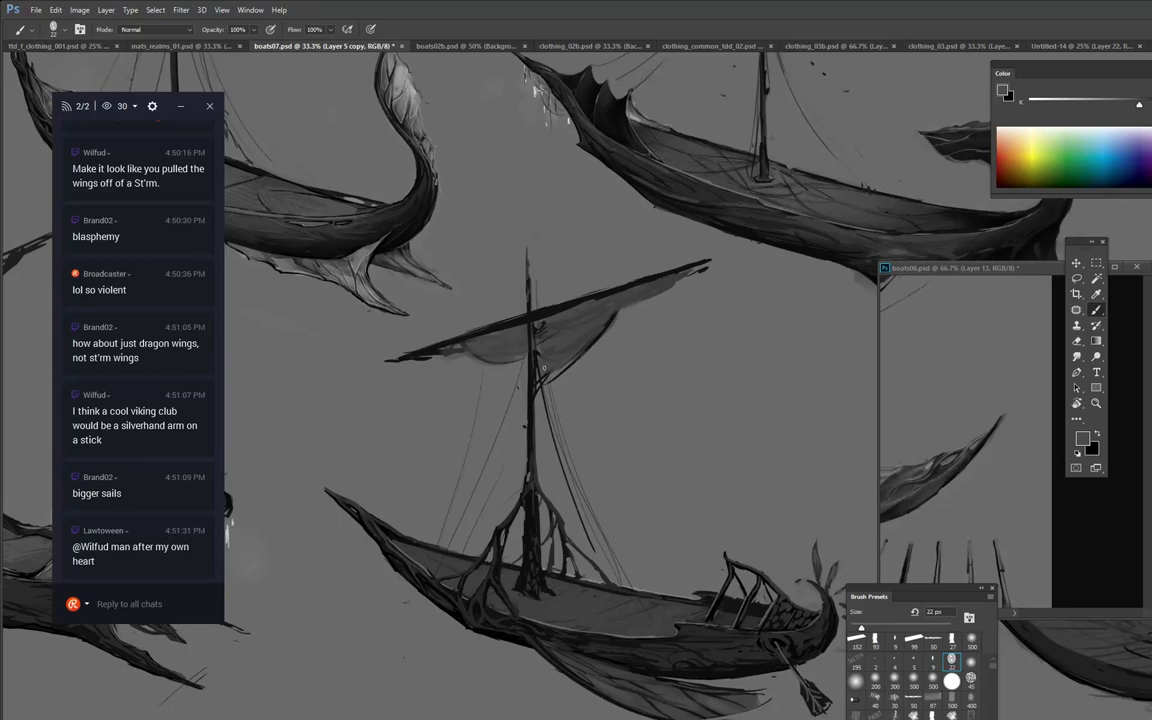
pyautogui.keyDown('alt'); pyautogui.click(538, 330); pyautogui.keyUp('alt')
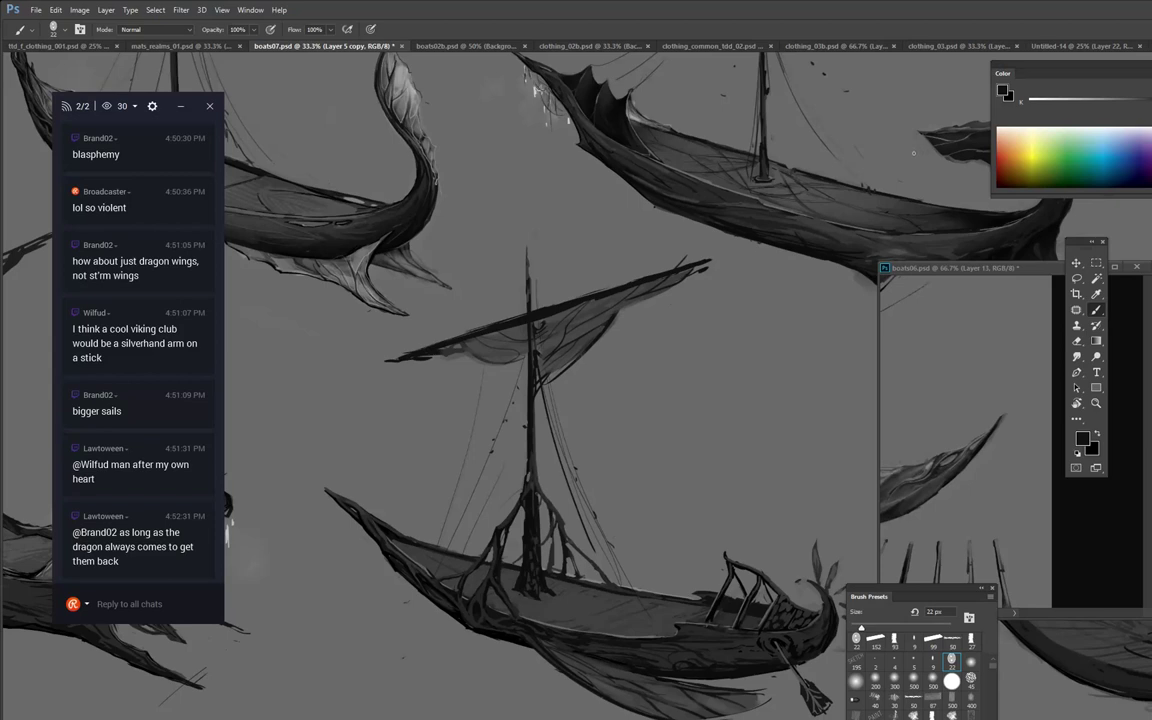
pyautogui.hotkey('ctrl', 's')
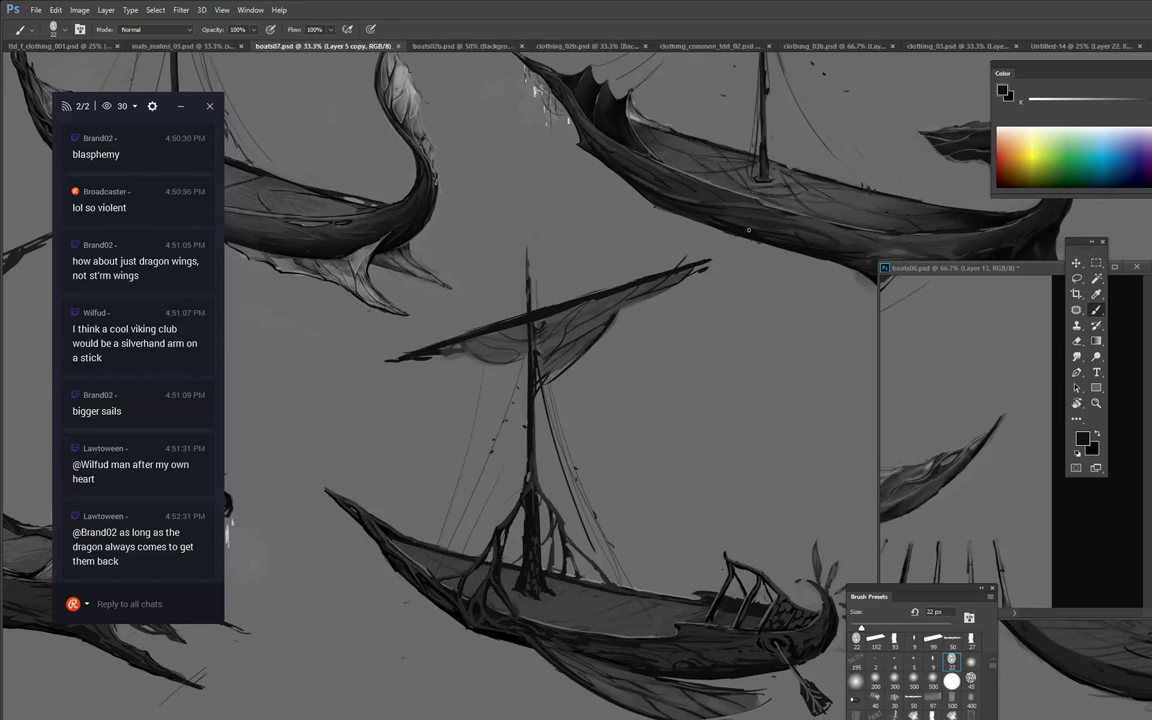
# Darken the far rail of the boat with the curled, leaf-tipped stern, from the rigging to the stern.
pyautogui.moveTo(577, 219); pyautogui.dragTo(816, 283)
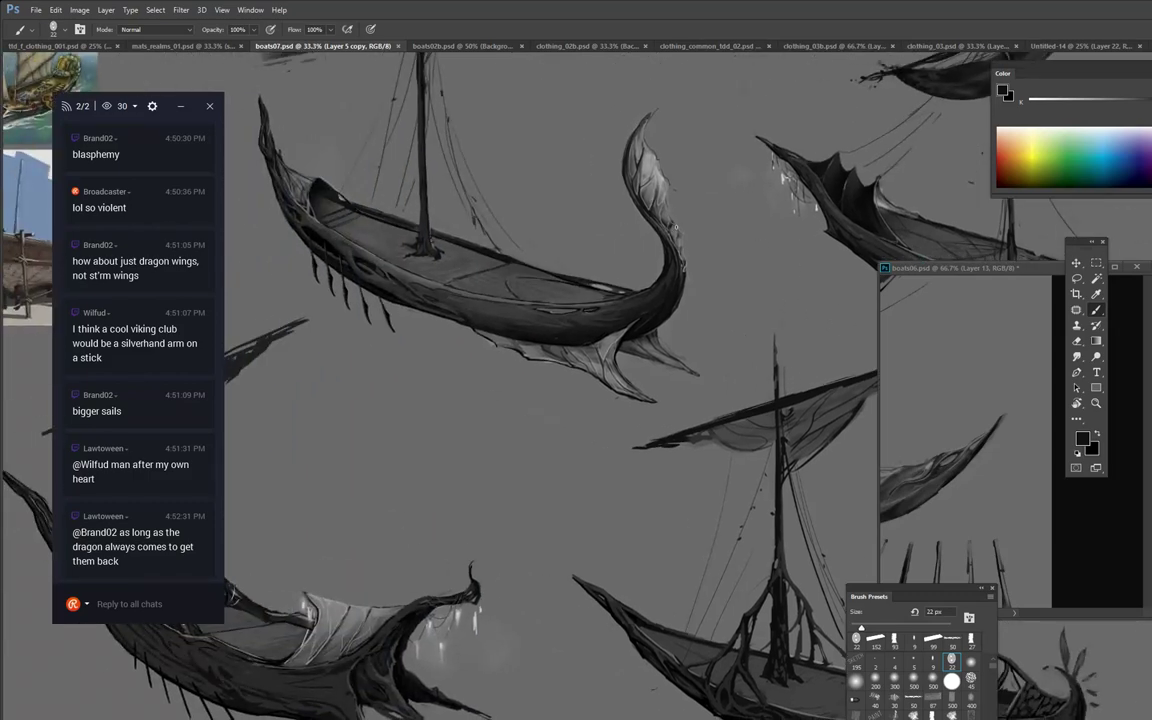
pyautogui.moveTo(675, 228); pyautogui.dragTo(683, 289)
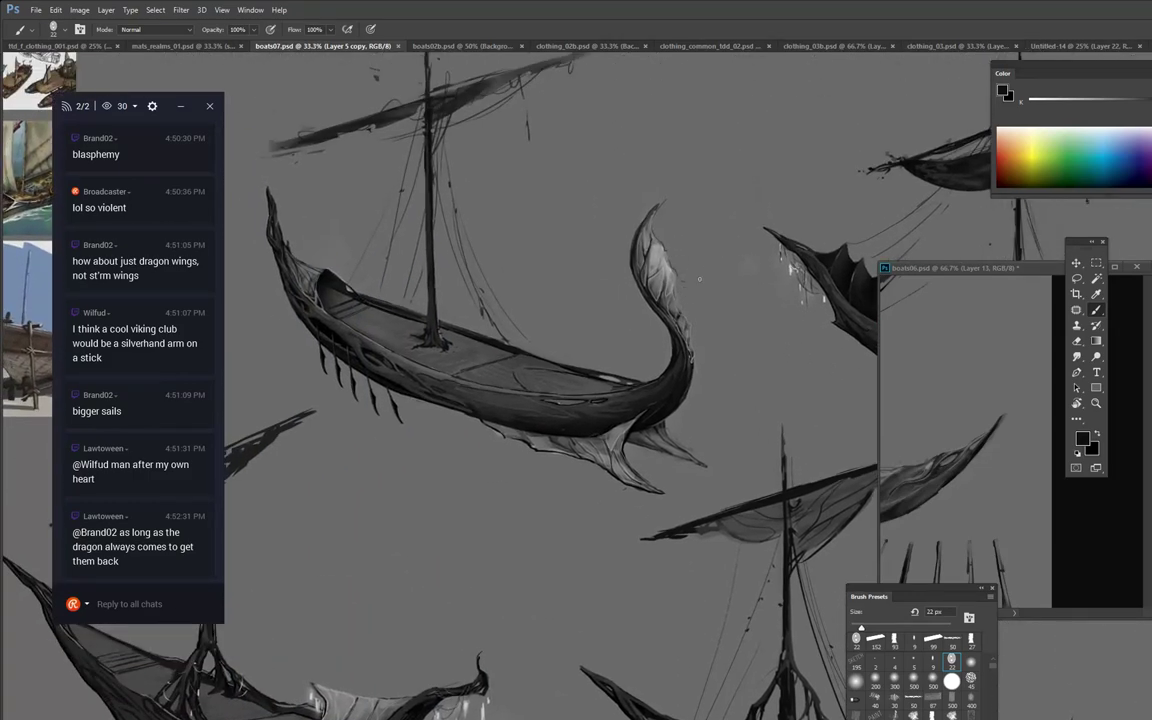
pyautogui.scroll(1, 699, 279)
pyautogui.moveTo(640, 300); pyautogui.dragTo(695, 295)
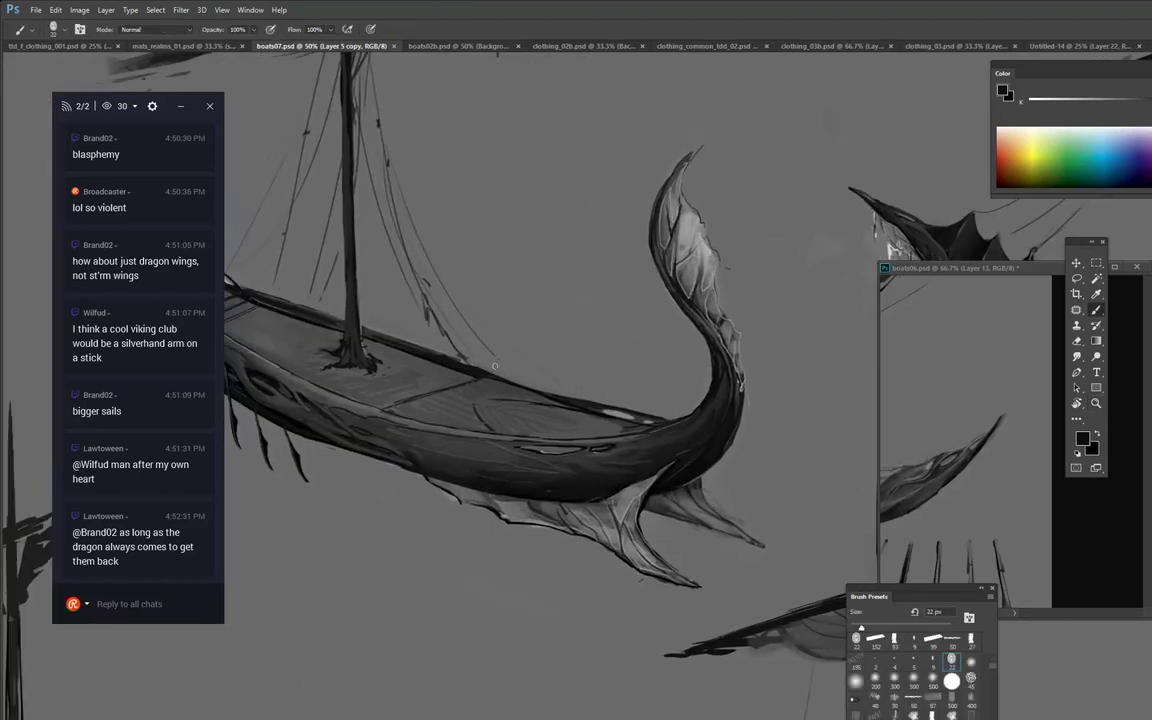
pyautogui.moveTo(496, 376); pyautogui.dragTo(595, 405)
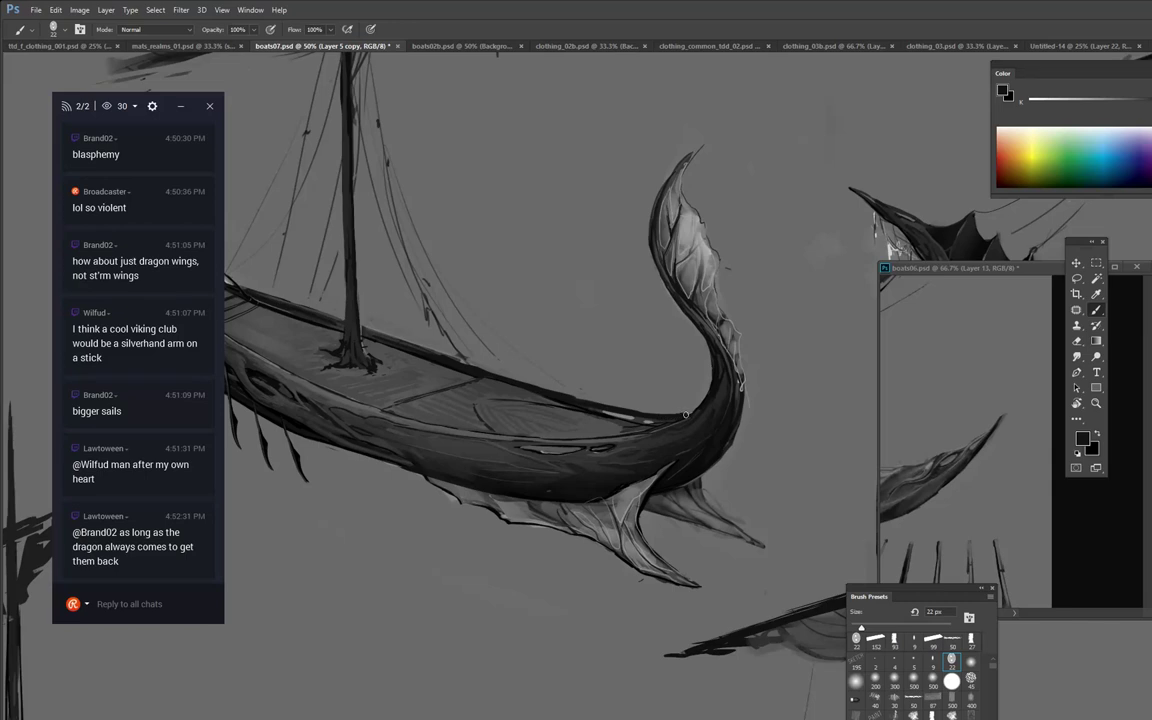
# Try a black foliage clump above the deck with the 250 px leafy scatter brush, and undo it.
pyautogui.moveTo(402, 270); pyautogui.dragTo(552, 275)
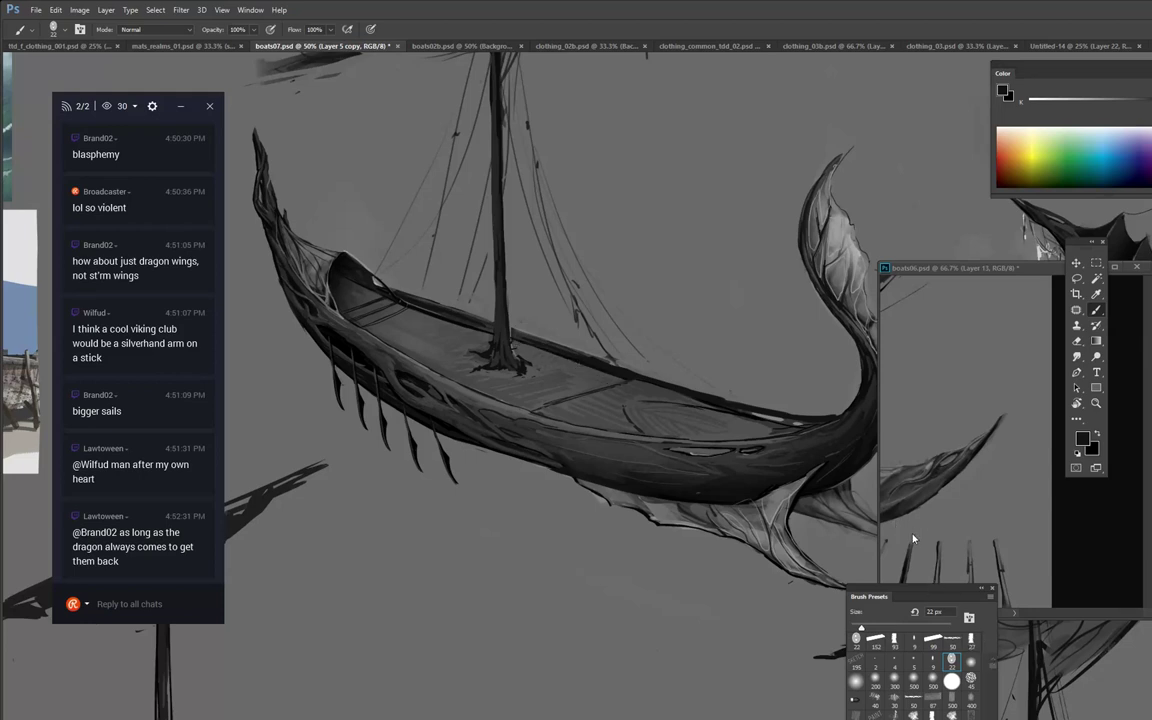
pyautogui.scroll(-3, 993, 672)
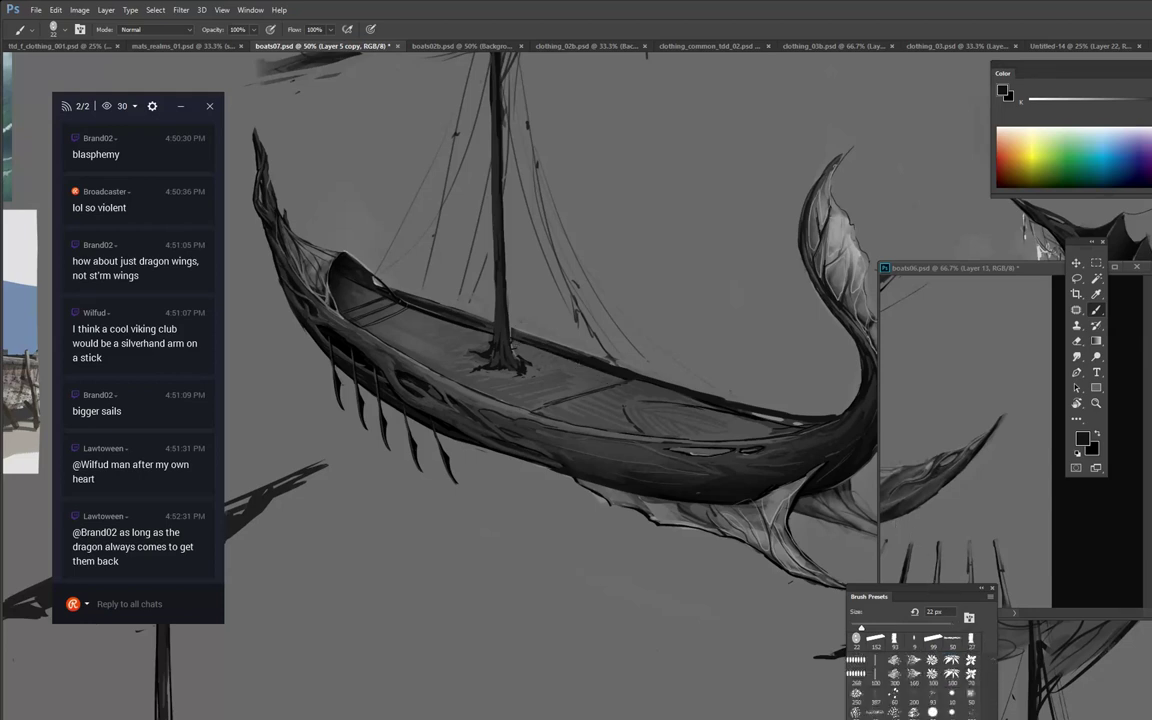
pyautogui.scroll(-1, 915, 672)
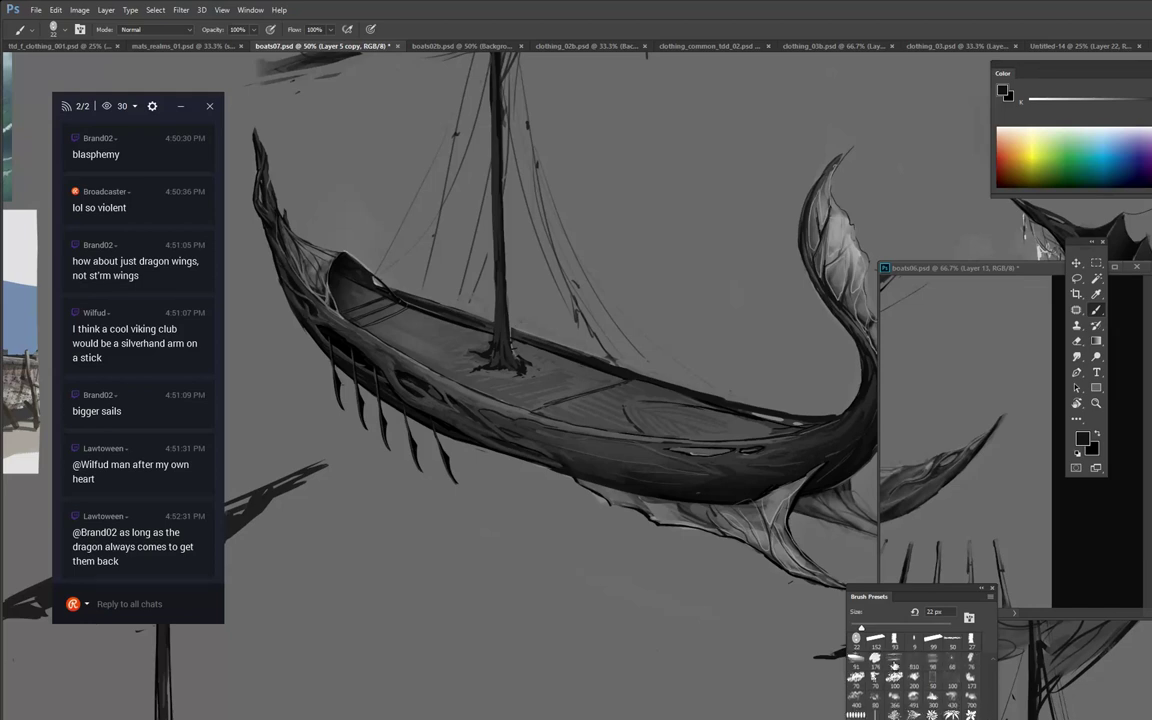
pyautogui.click(914, 714)
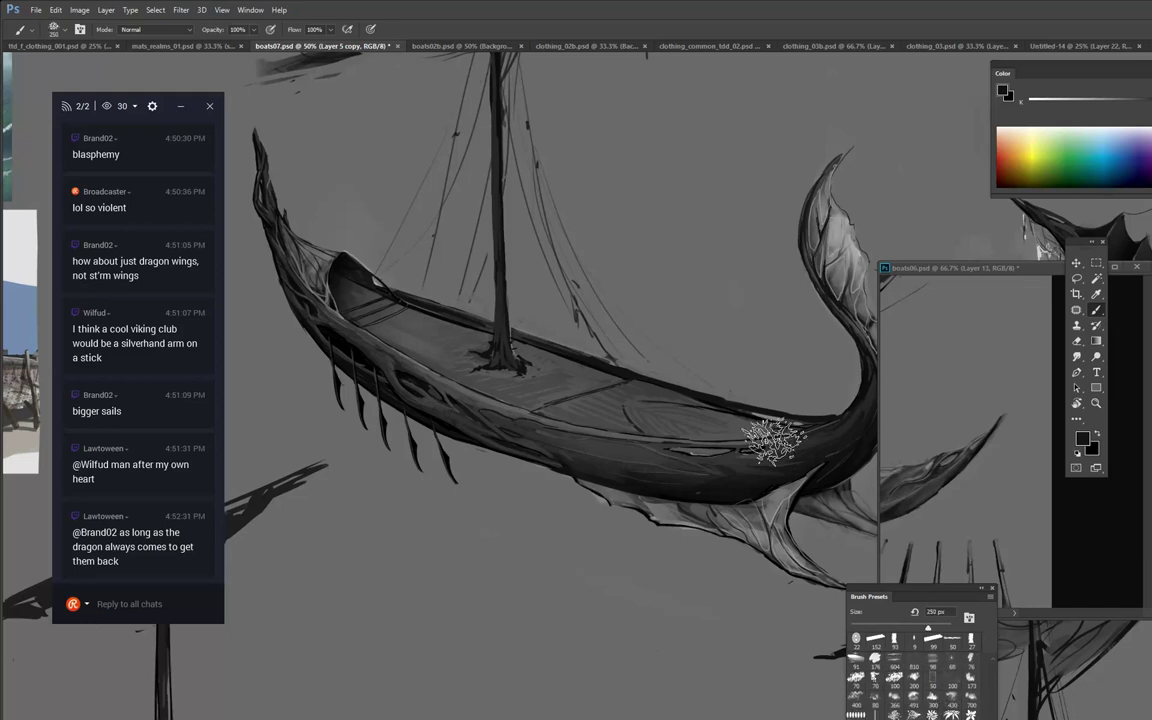
pyautogui.moveTo(680, 250)
pyautogui.mouseDown()
pyautogui.moveTo(687, 315)
pyautogui.moveTo(685, 303)
pyautogui.moveTo(722, 305)
pyautogui.moveTo(709, 247)
pyautogui.mouseUp()
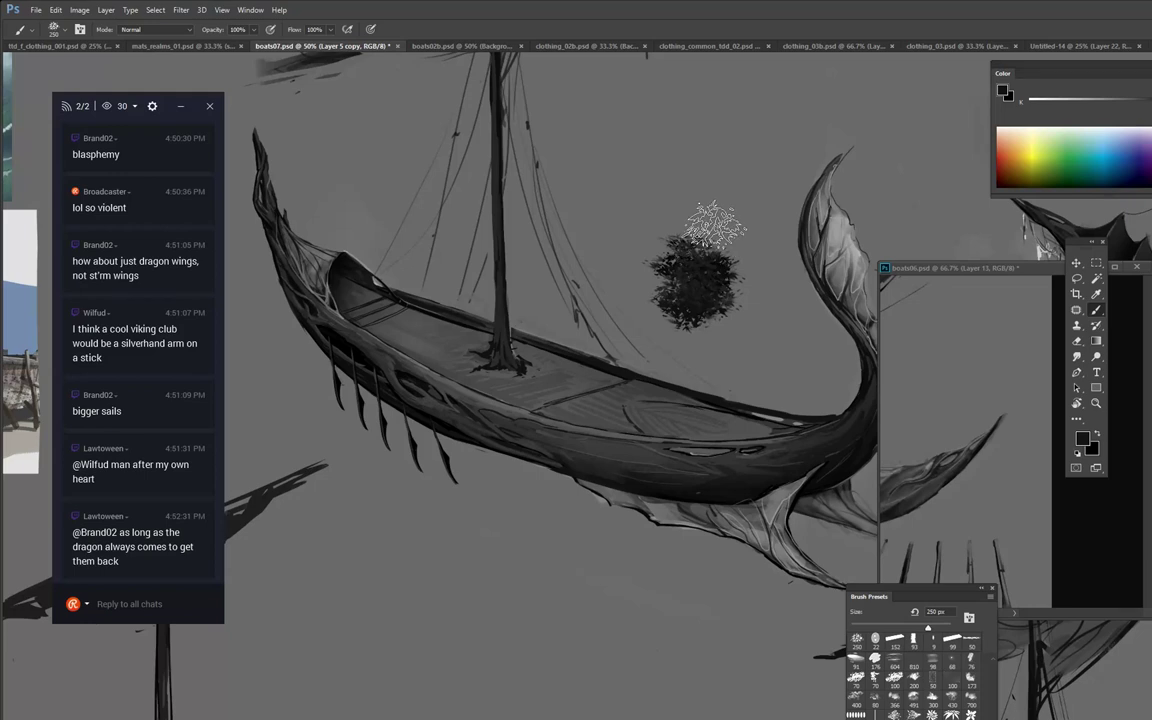
pyautogui.hotkey('ctrl', 'z')
# Try light grey foliage along the far rail behind the mast with the leafy brush at 39 px and 70 px, sampling the stern leaf.
pyautogui.rightClick(700, 246)
pyautogui.moveTo(801, 279); pyautogui.dragTo(773, 281)
pyautogui.press('Return')
pyautogui.keyDown('alt'); pyautogui.click(827, 232); pyautogui.keyUp('alt')
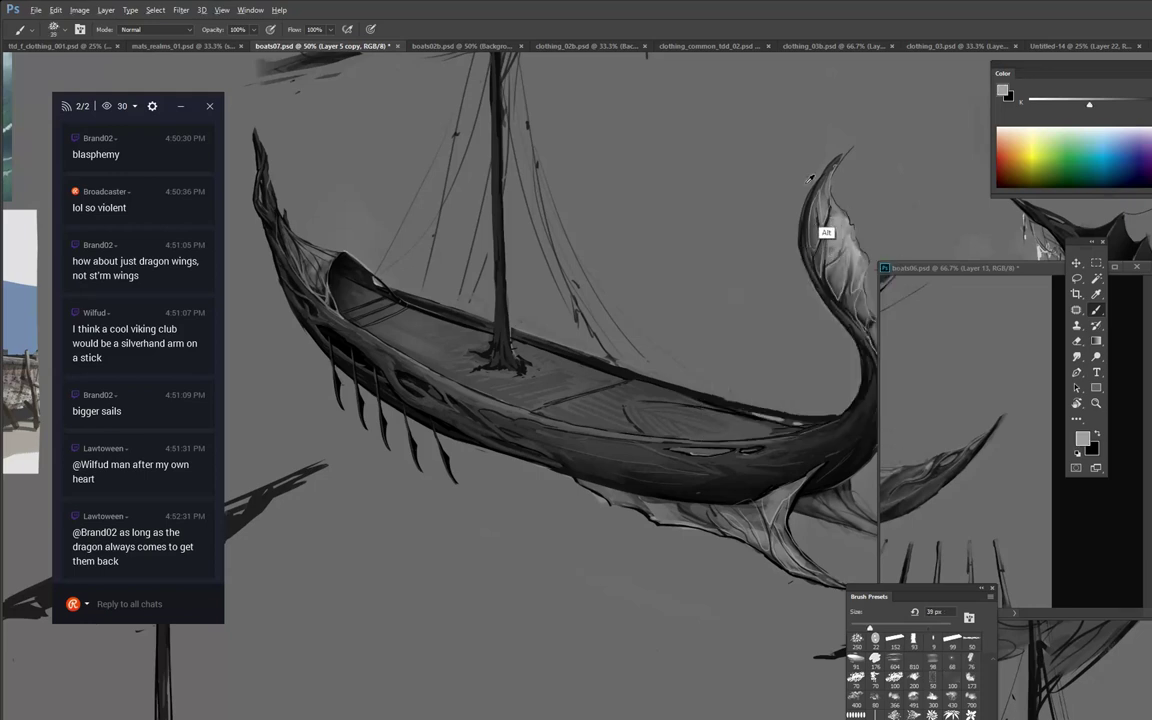
pyautogui.moveTo(515, 342); pyautogui.dragTo(627, 379)
pyautogui.hotkey('ctrl', 'z')
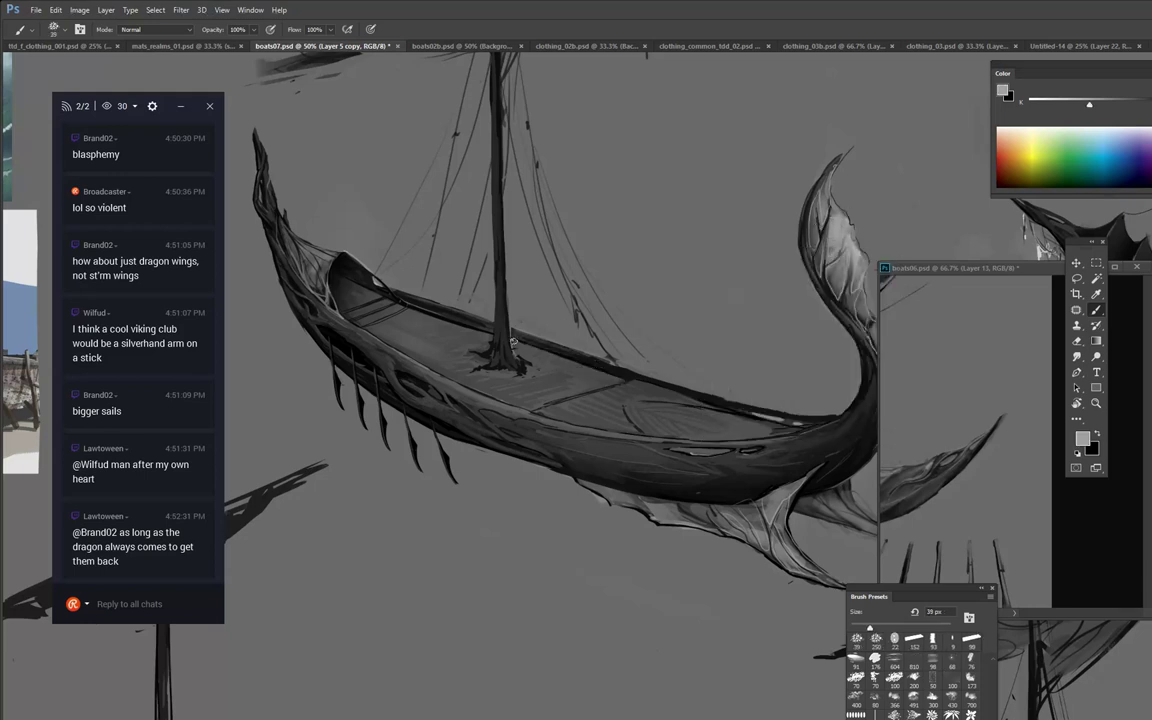
pyautogui.moveTo(514, 341); pyautogui.dragTo(612, 372)
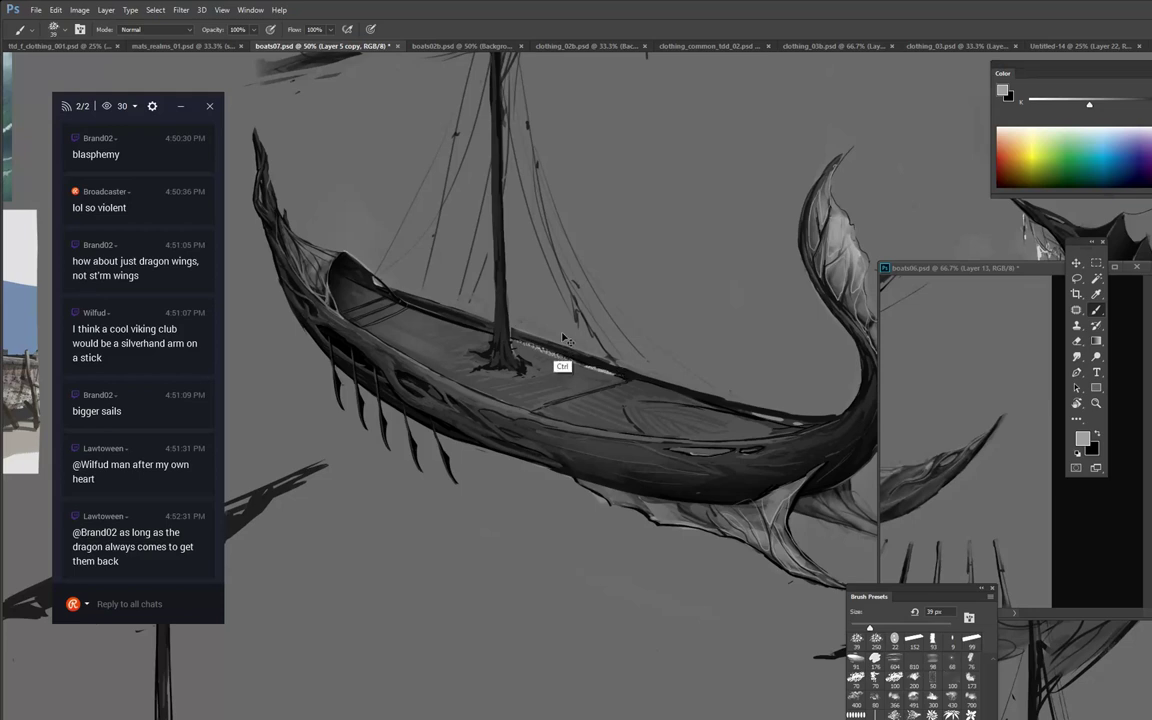
pyautogui.hotkey('ctrl', 'z')
pyautogui.press(']')
pyautogui.press(']')
pyautogui.press(']')
pyautogui.hotkey('ctrl', 'z')
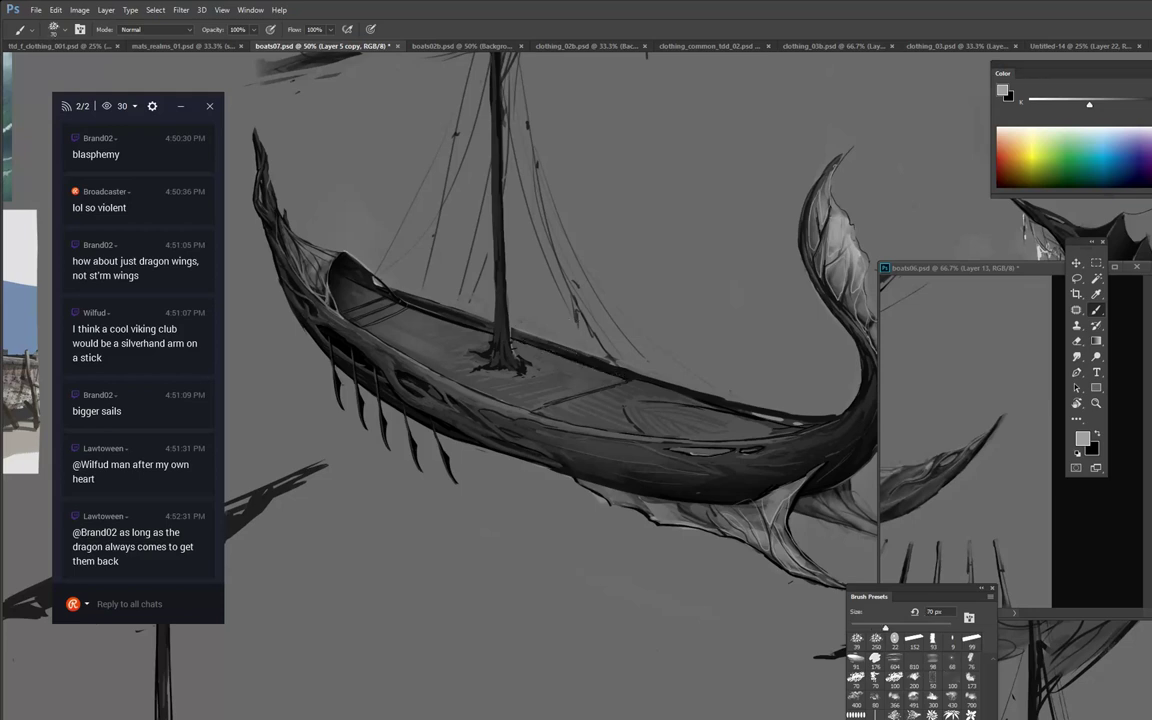
# Create a new layer and try a light grey 70 px foliage stroke along the far rail on it.
pyautogui.hotkey('ctrl', 'alt', 'shift', 'n')
pyautogui.moveTo(521, 344); pyautogui.dragTo(609, 371)
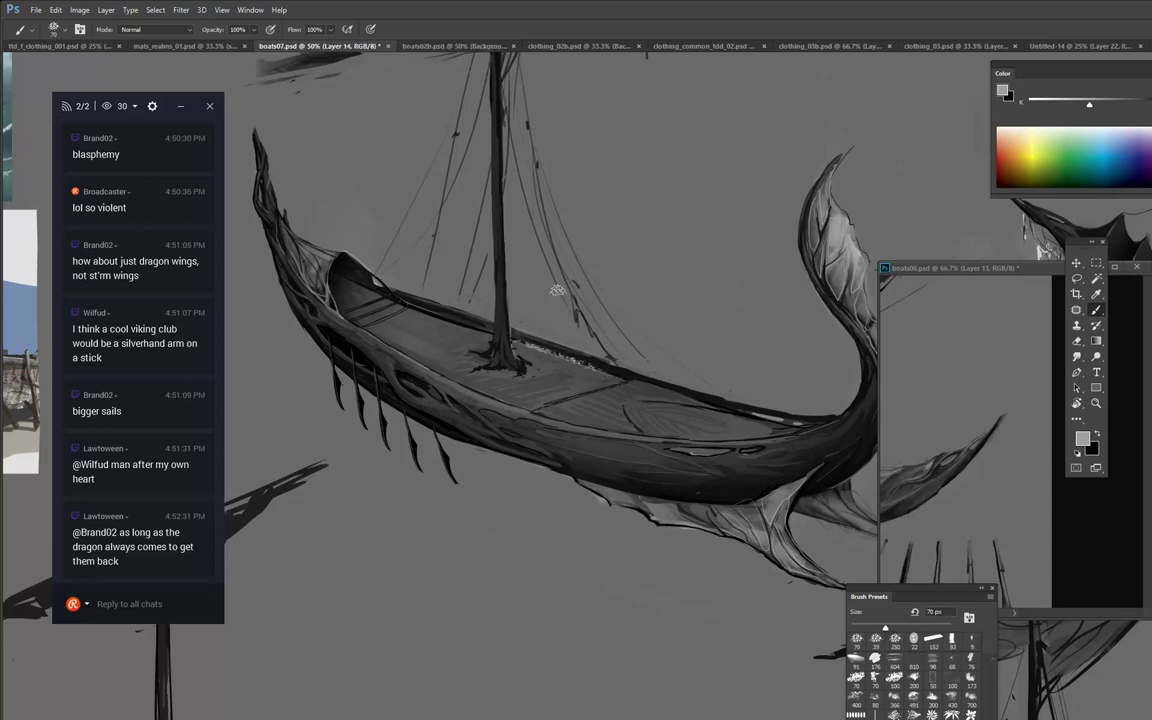
pyautogui.hotkey('ctrl', 'z')
# Try two different 100 px leaf brushes in light grey along the far rail, undoing each stroke.
pyautogui.click(952, 714)
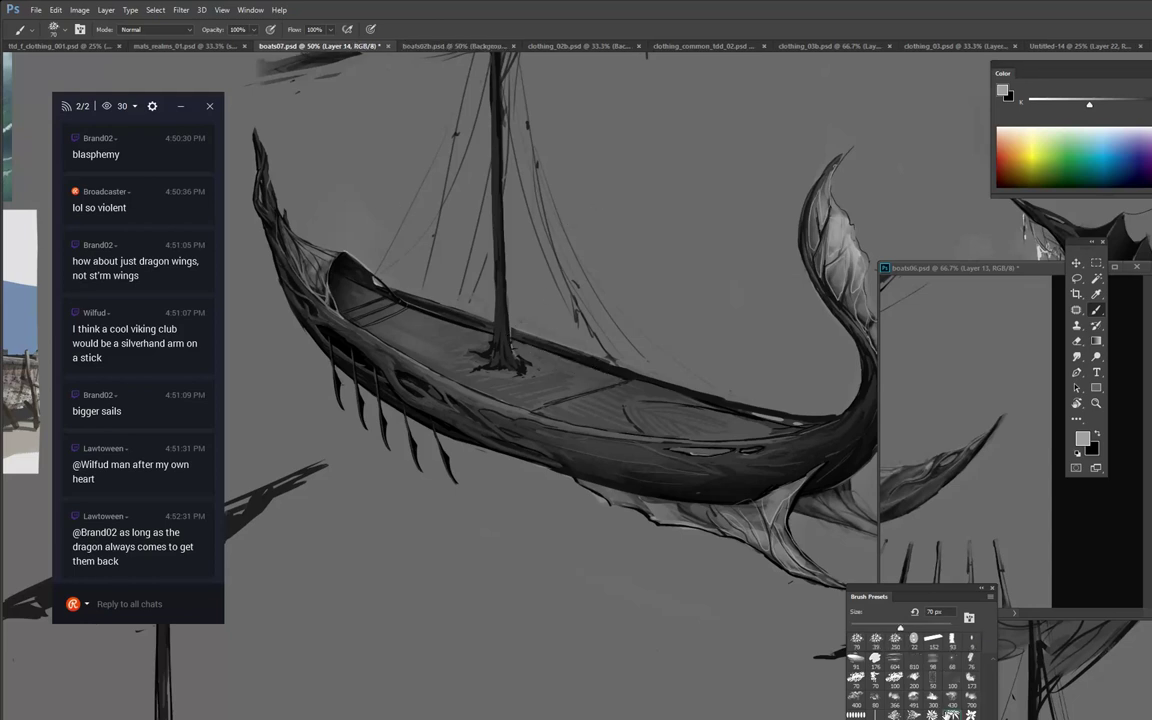
pyautogui.moveTo(524, 343); pyautogui.dragTo(611, 372)
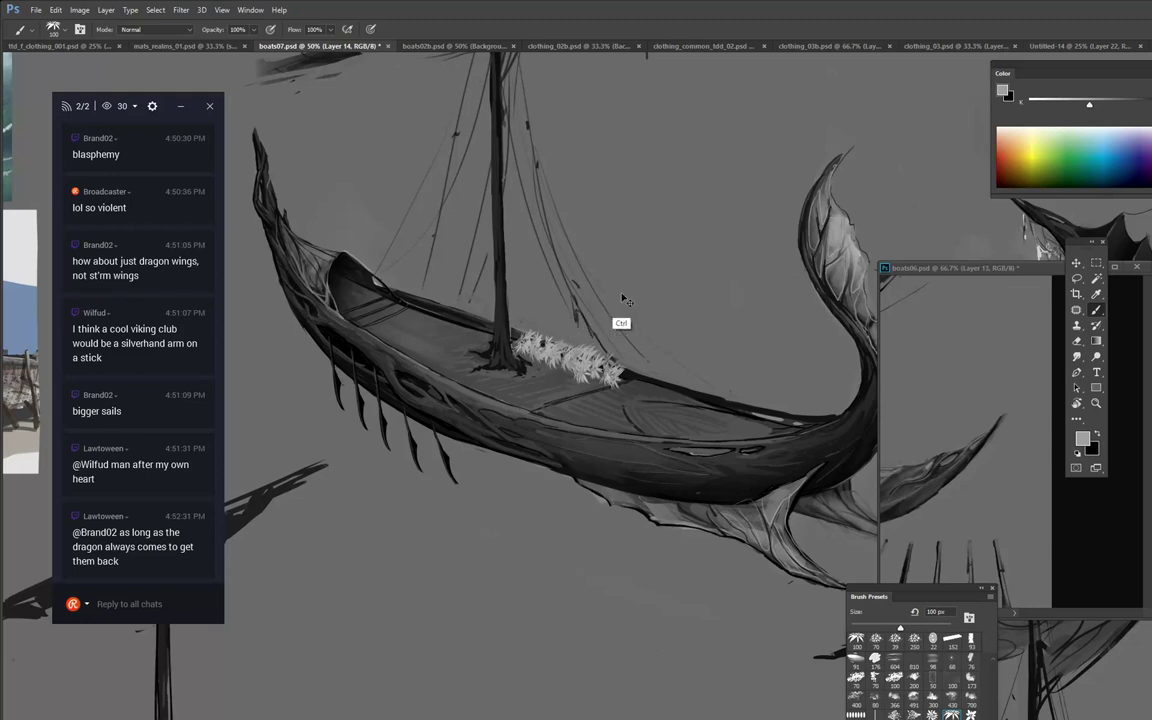
pyautogui.hotkey('ctrl', 'z')
pyautogui.click(932, 714)
pyautogui.moveTo(559, 358); pyautogui.dragTo(621, 388)
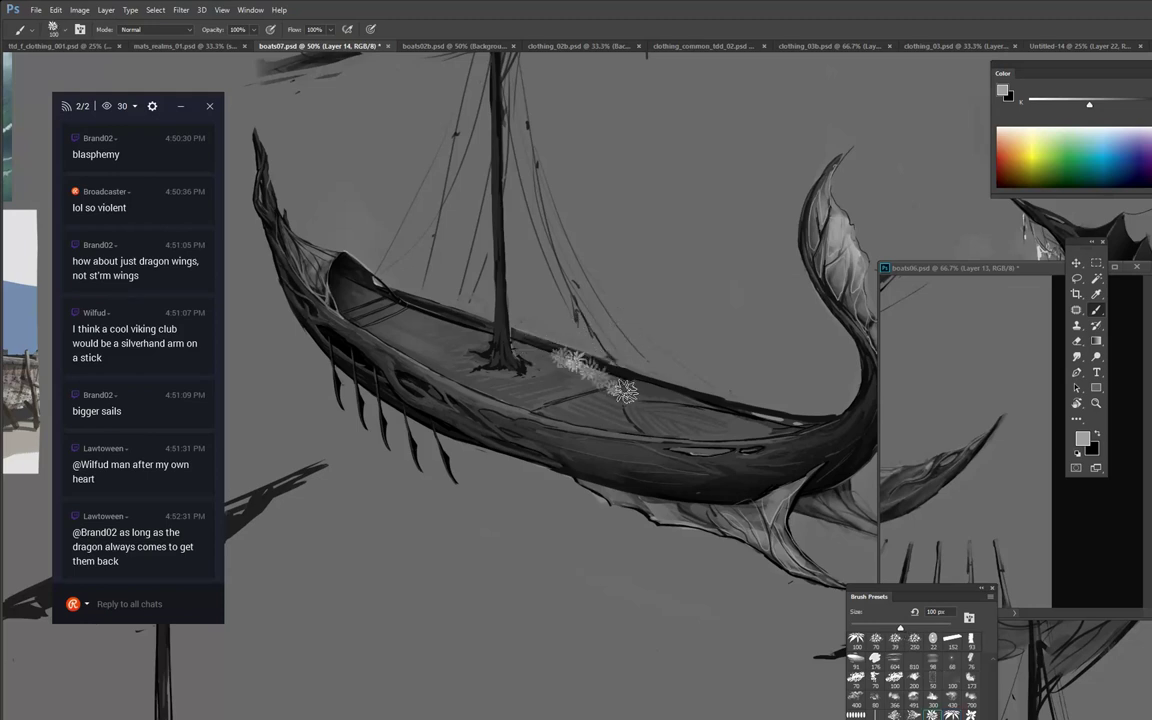
pyautogui.hotkey('ctrl', 'z')
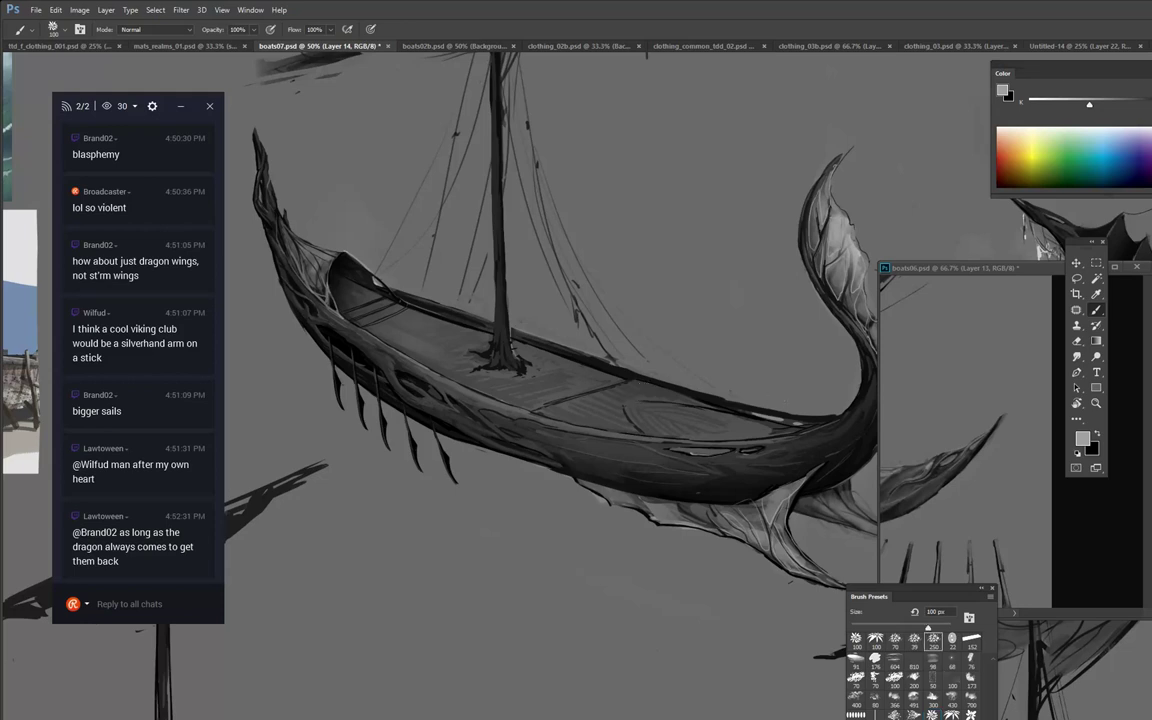
# Try black foliage along the far rail behind the mast with the 250 px leafy scatter brush.
pyautogui.click(933, 638)
pyautogui.click(1149, 103)
pyautogui.moveTo(530, 347); pyautogui.dragTo(645, 361)
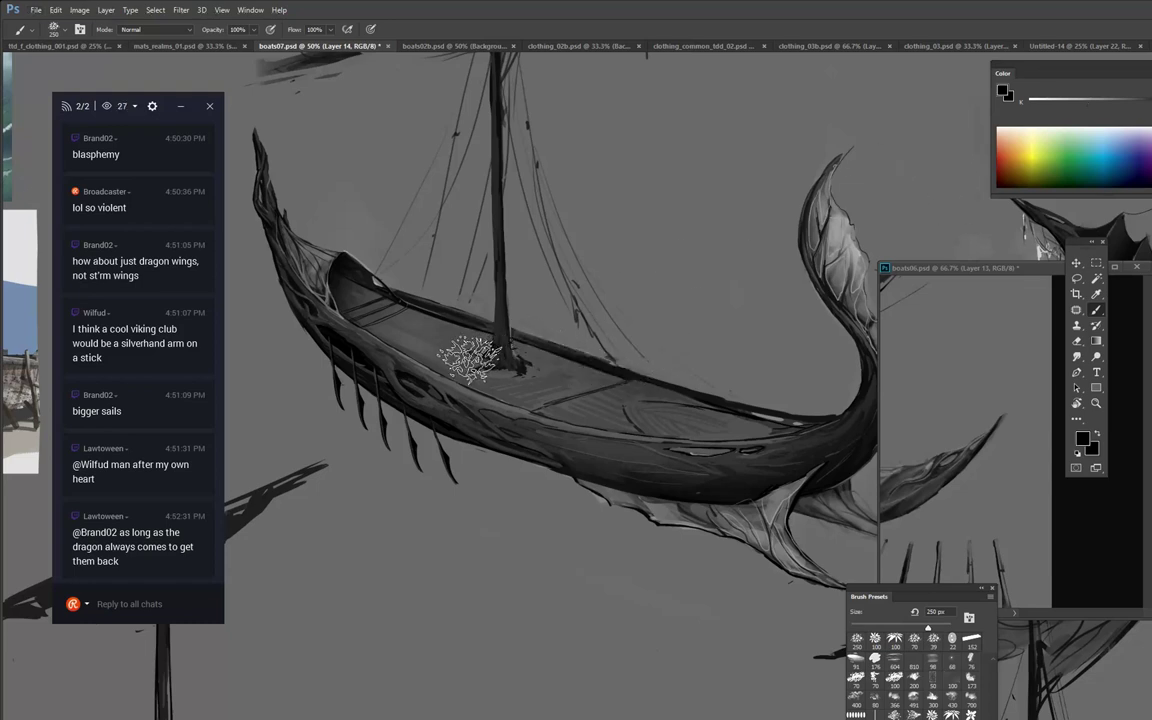
# Dab black foliage around the mast's base with the 250 px leafy scatter brush and tint it with mid grey.
pyautogui.moveTo(484, 357)
pyautogui.mouseDown()
pyautogui.moveTo(507, 338)
pyautogui.moveTo(490, 348)
pyautogui.mouseUp()
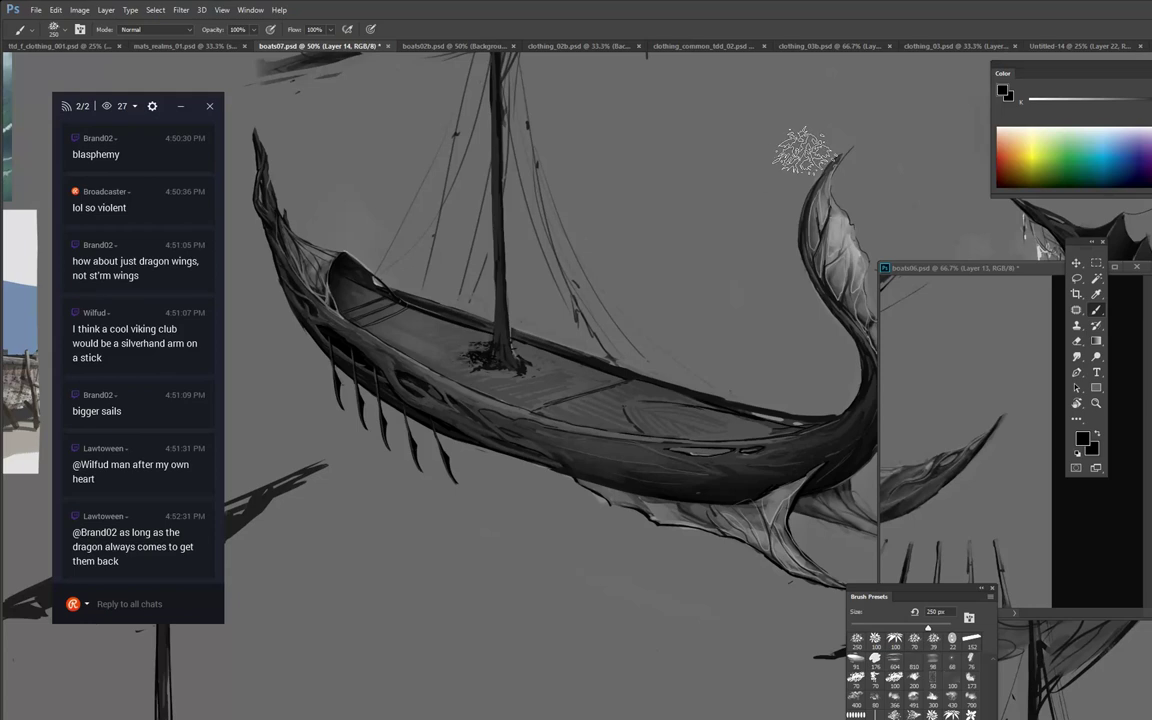
pyautogui.keyDown('alt'); pyautogui.click(828, 427); pyautogui.keyUp('alt')
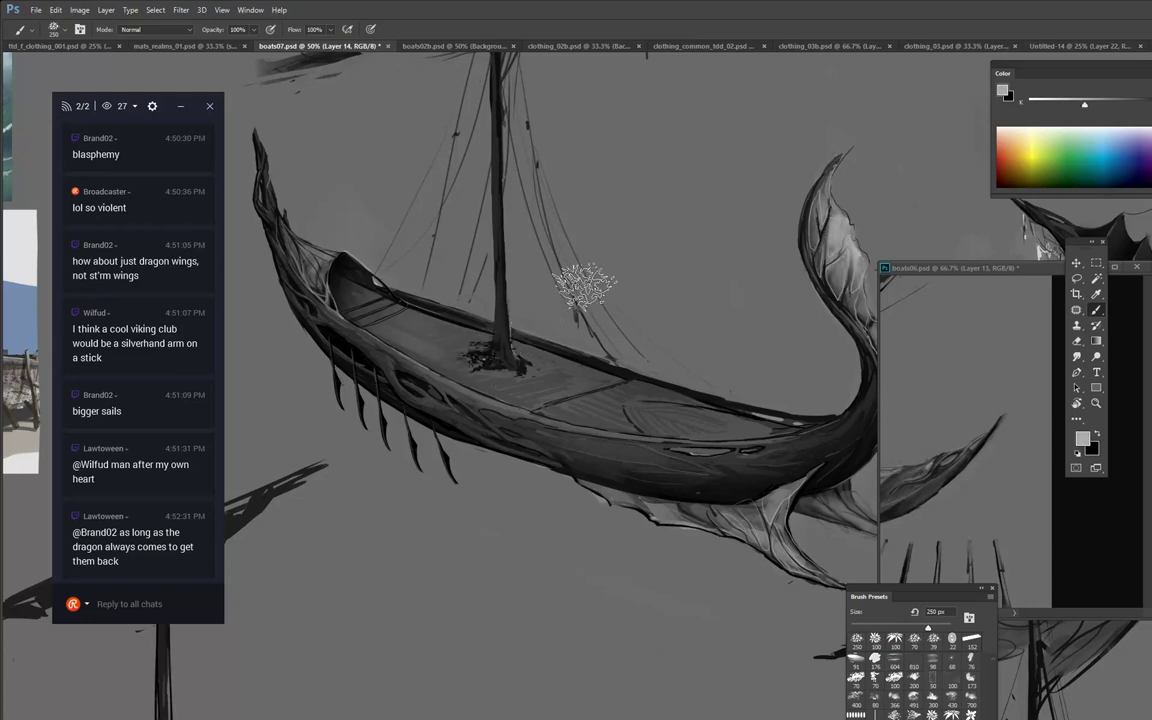
pyautogui.moveTo(1117, 113); pyautogui.dragTo(1133, 105)
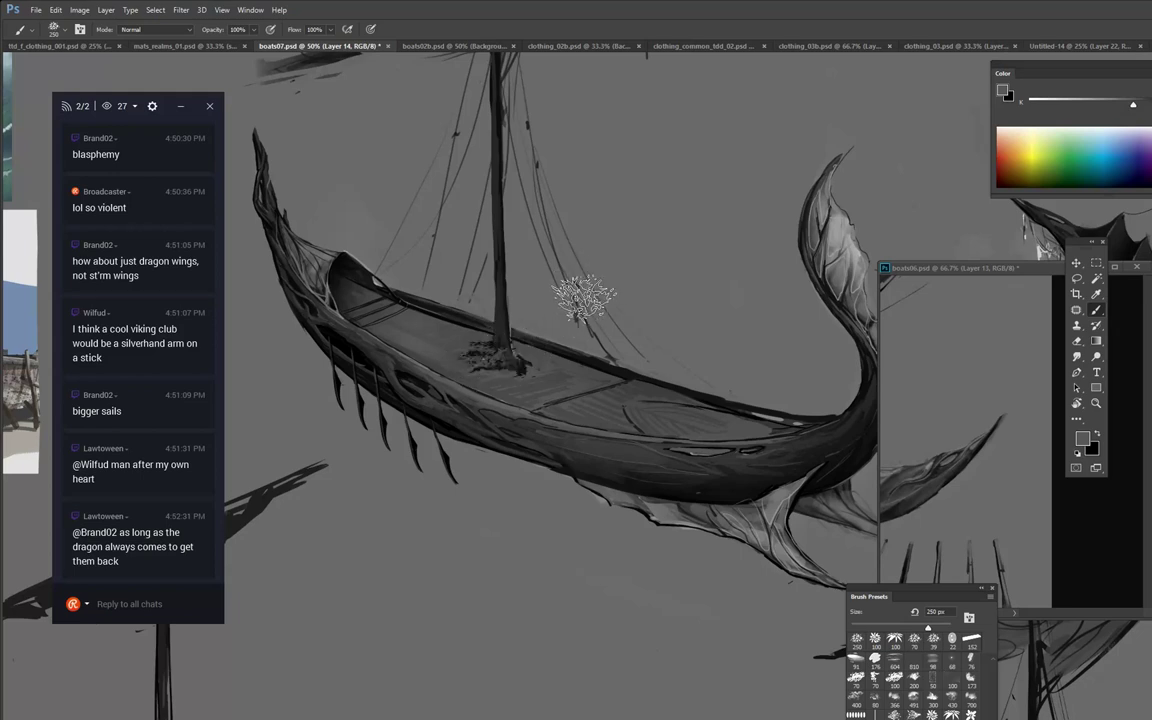
pyautogui.moveTo(1133, 104); pyautogui.dragTo(1116, 104)
pyautogui.moveTo(490, 357); pyautogui.dragTo(521, 334)
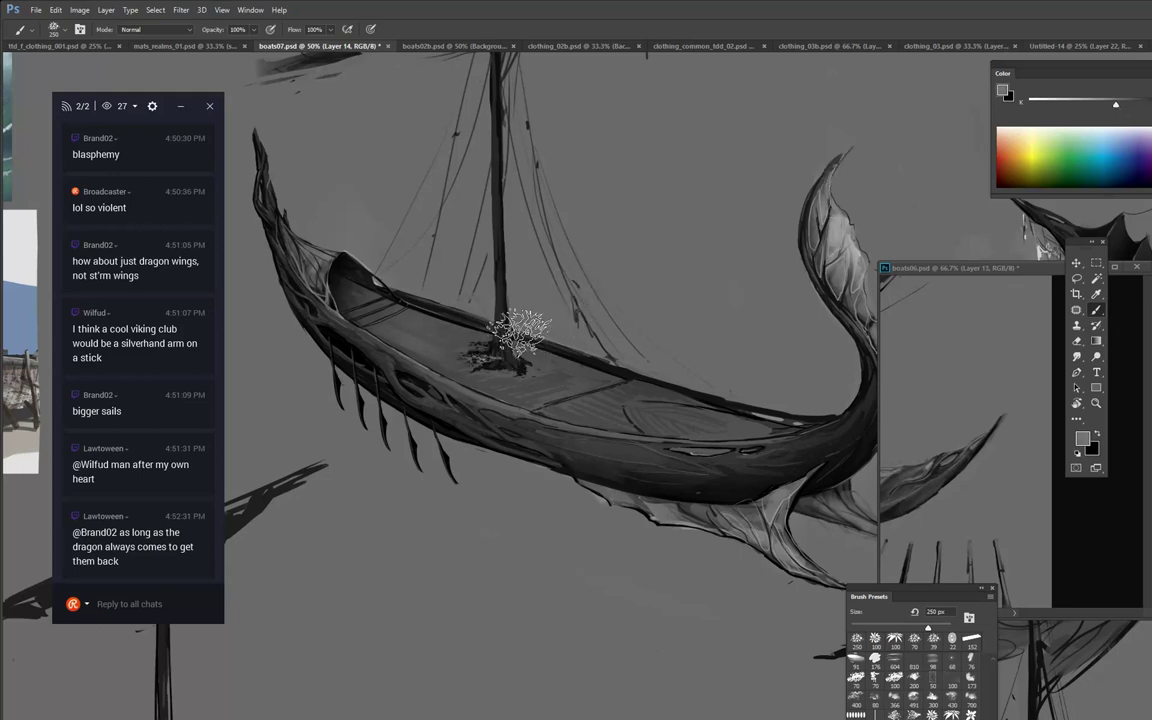
# Scatter mid-grey foliage over the deck, along the near rail and on the far rail beside the mast.
pyautogui.click(545, 380)
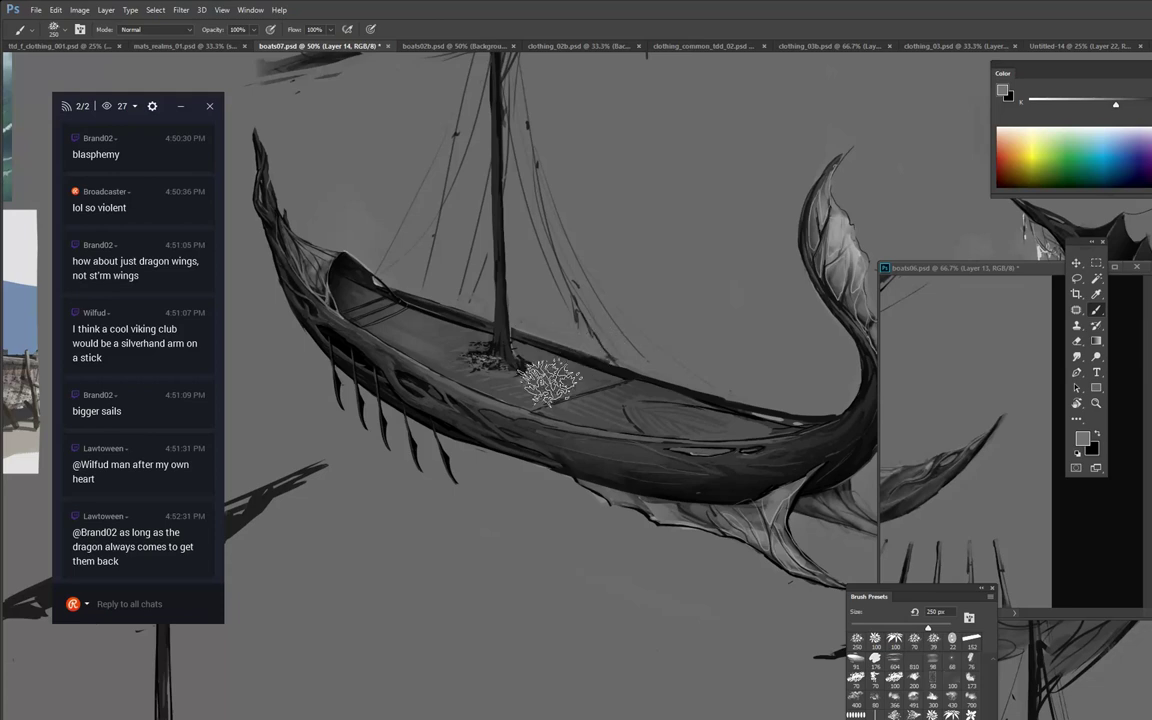
pyautogui.click(600, 406)
pyautogui.moveTo(618, 435); pyautogui.dragTo(714, 443)
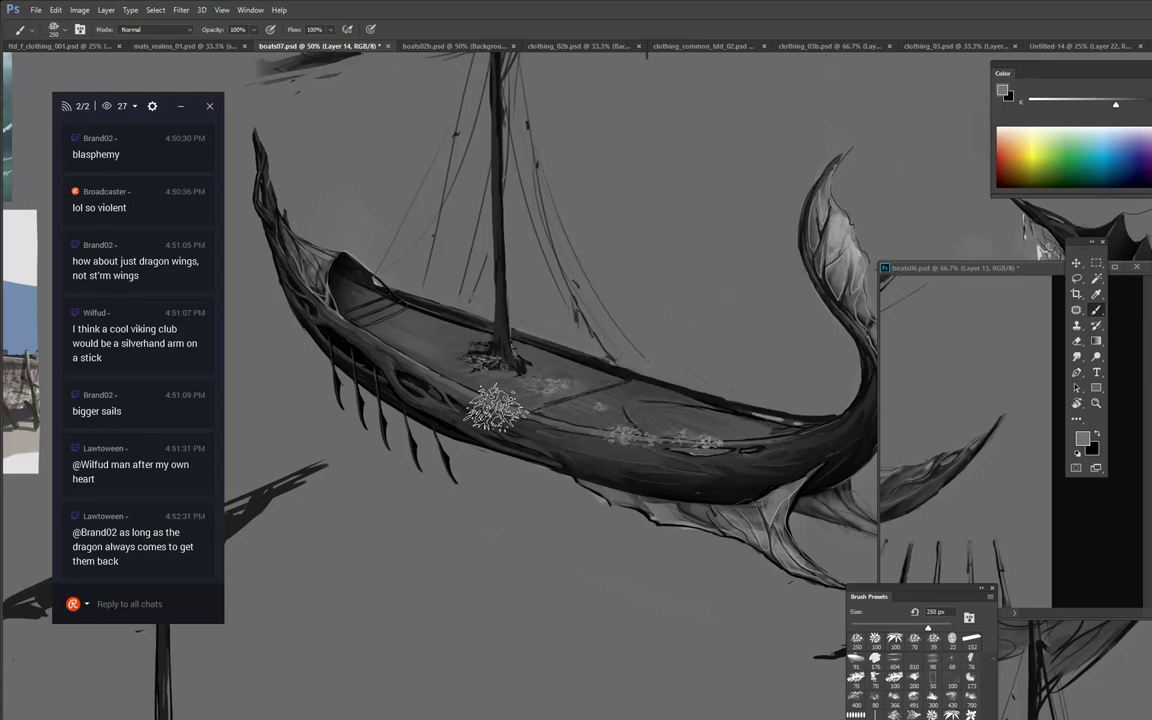
pyautogui.hotkey('ctrl', 'z')
pyautogui.moveTo(612, 434); pyautogui.dragTo(643, 437)
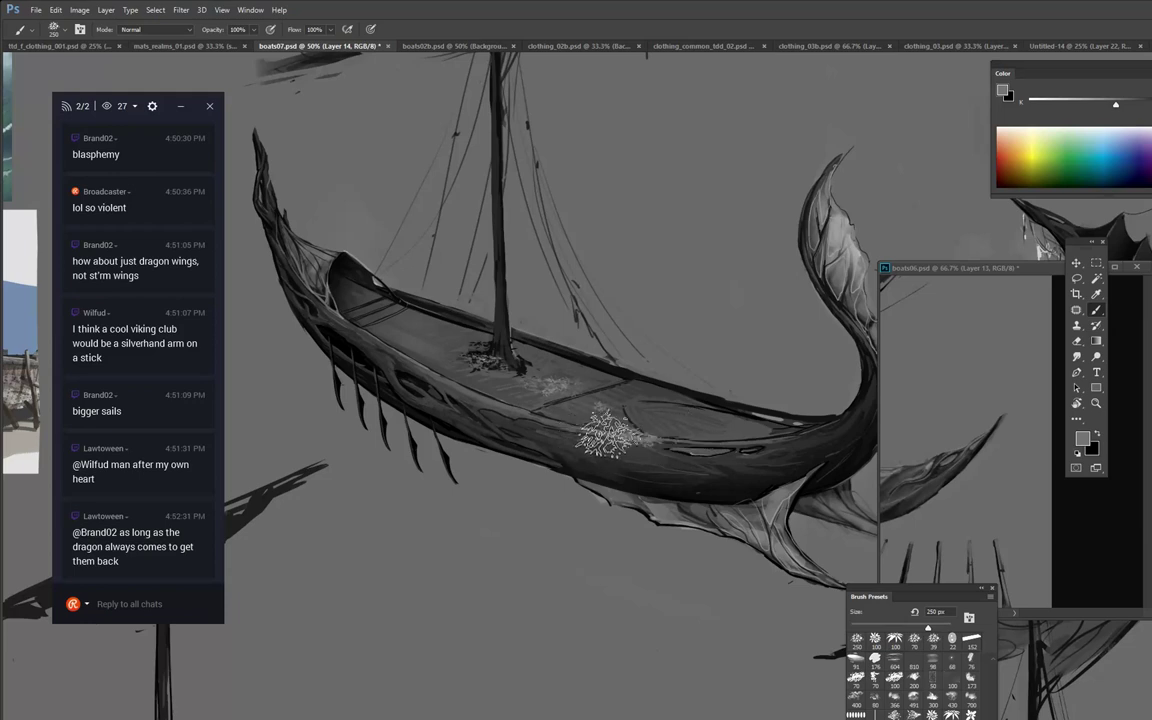
pyautogui.moveTo(482, 314); pyautogui.dragTo(439, 299)
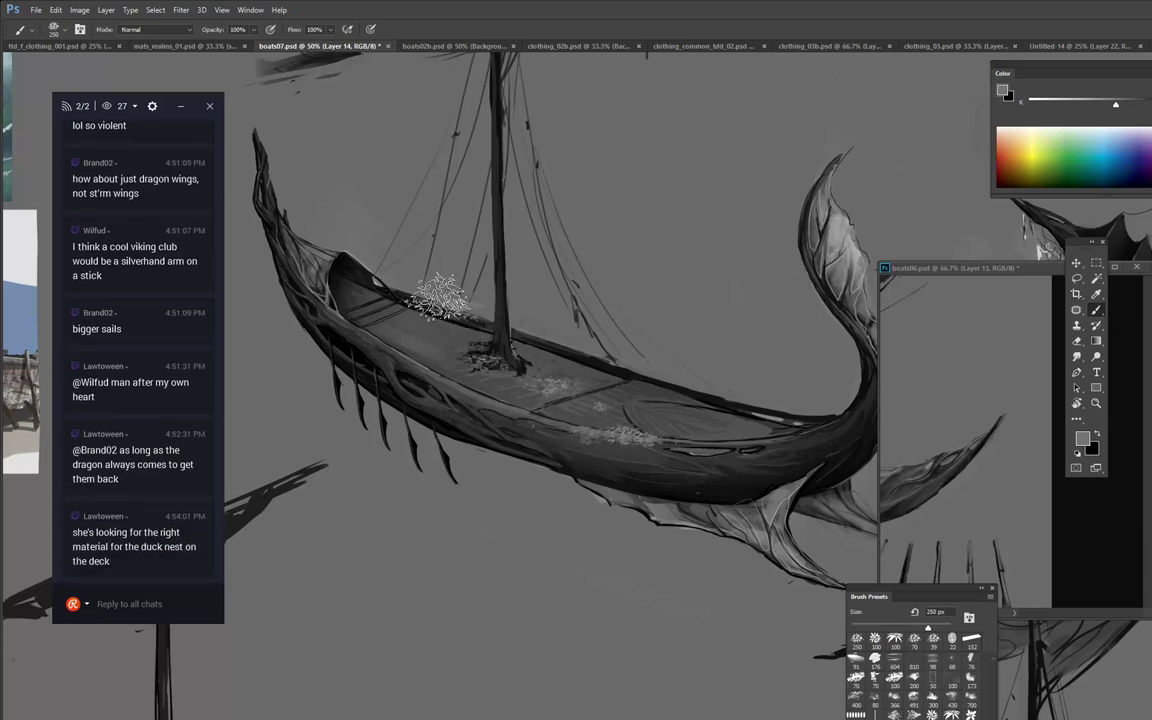
# Choose the 9 px brush and paint thin grey strands hanging from the near rail's foliage.
pyautogui.rightClick(631, 288)
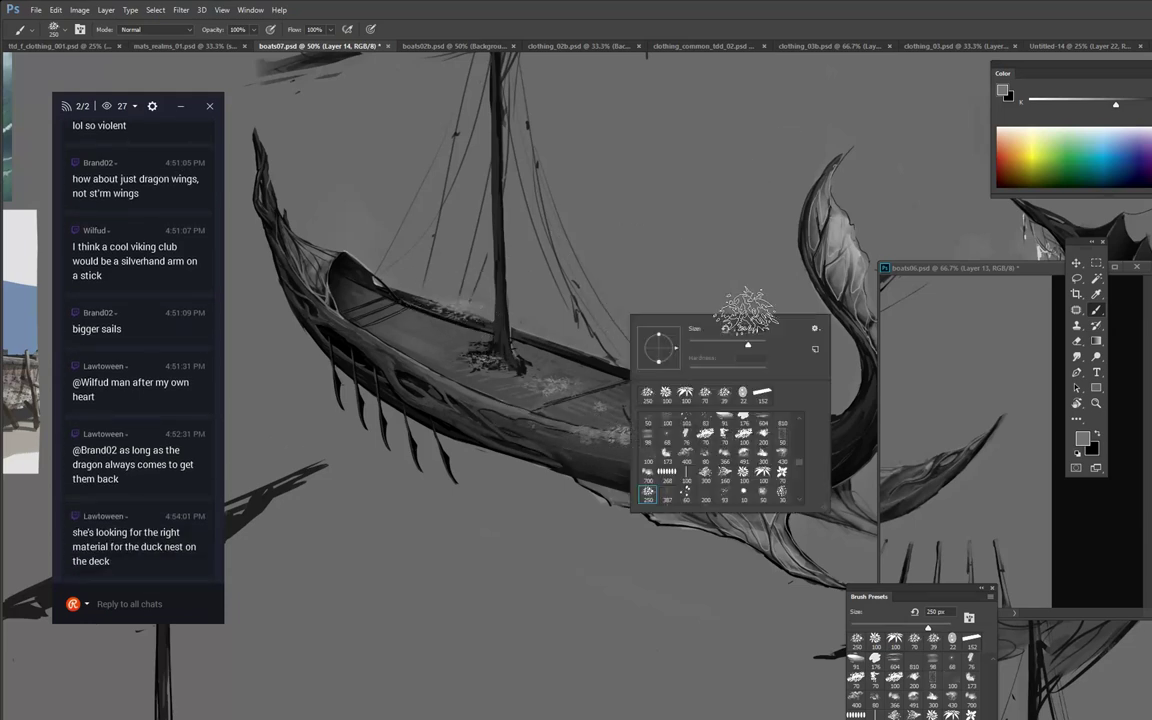
pyautogui.click(894, 640)
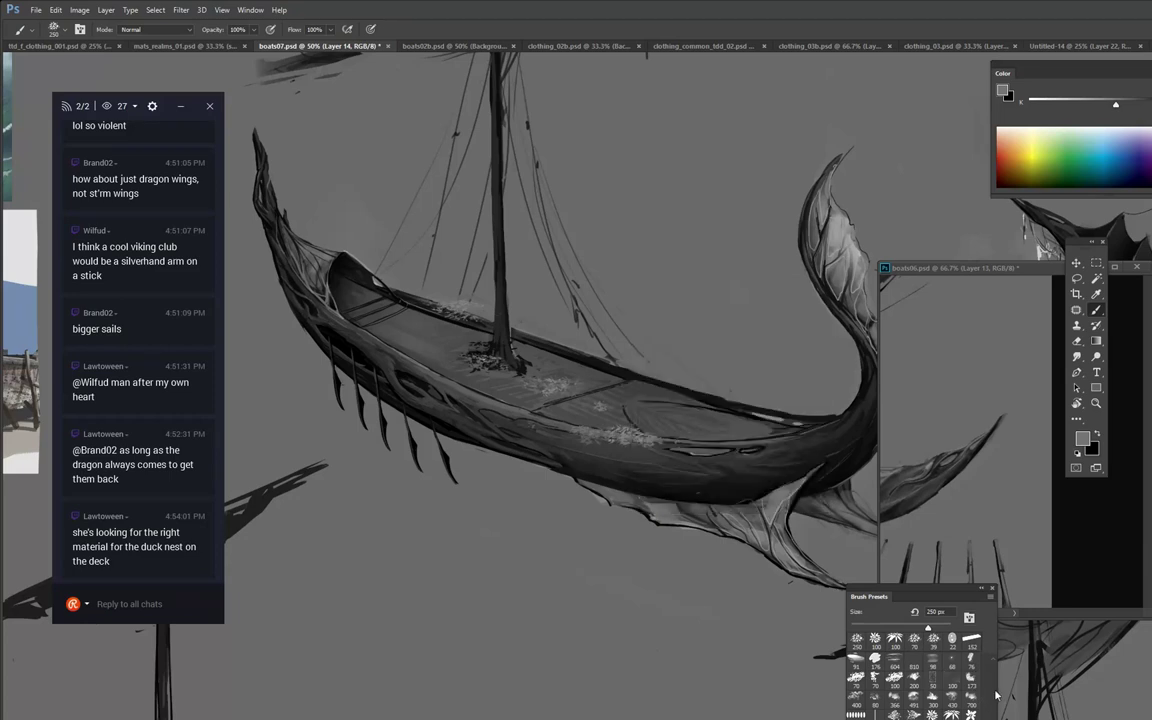
pyautogui.moveTo(994, 717)
pyautogui.mouseDown()
pyautogui.moveTo(995, 654)
pyautogui.moveTo(993, 677)
pyautogui.mouseUp()
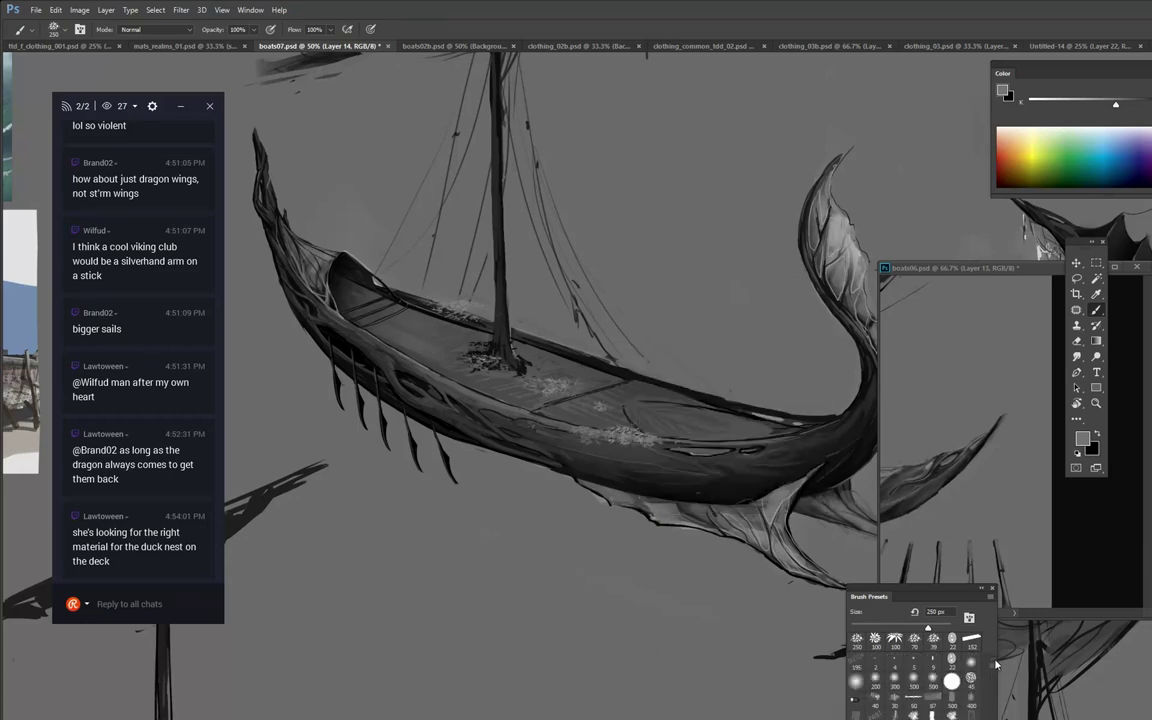
pyautogui.click(932, 664)
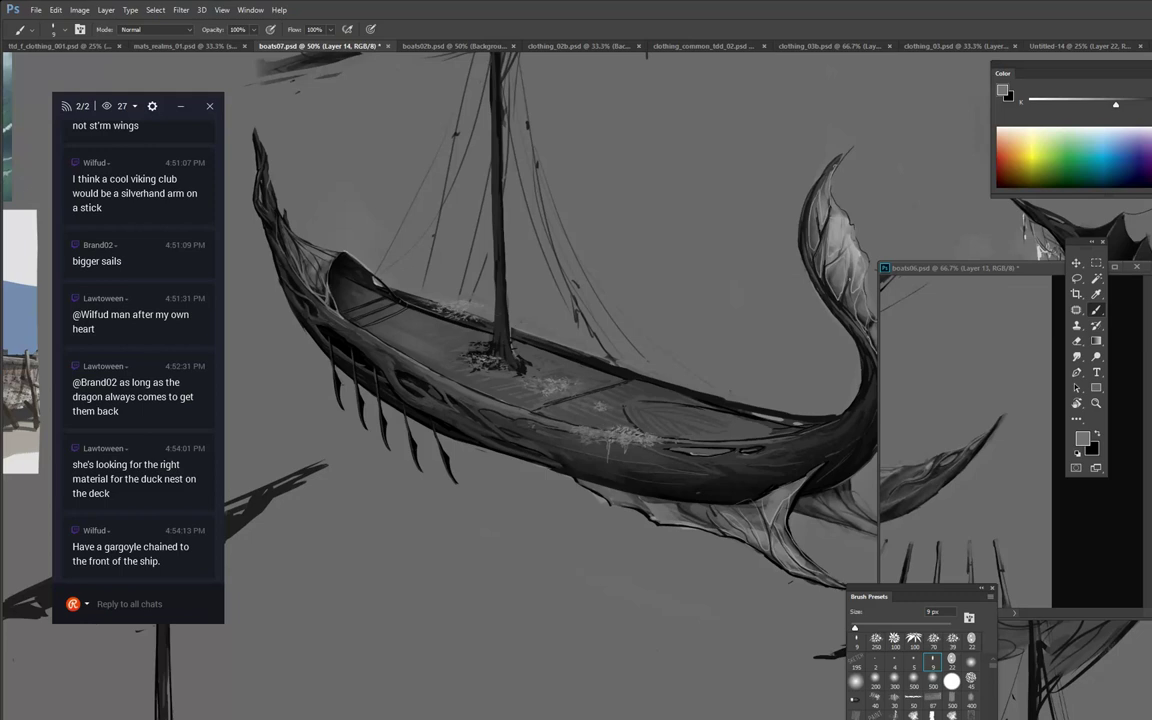
# Post the reply "lol i should sneak in a duck next in the model" in the stream chat.
pyautogui.click(181, 606)
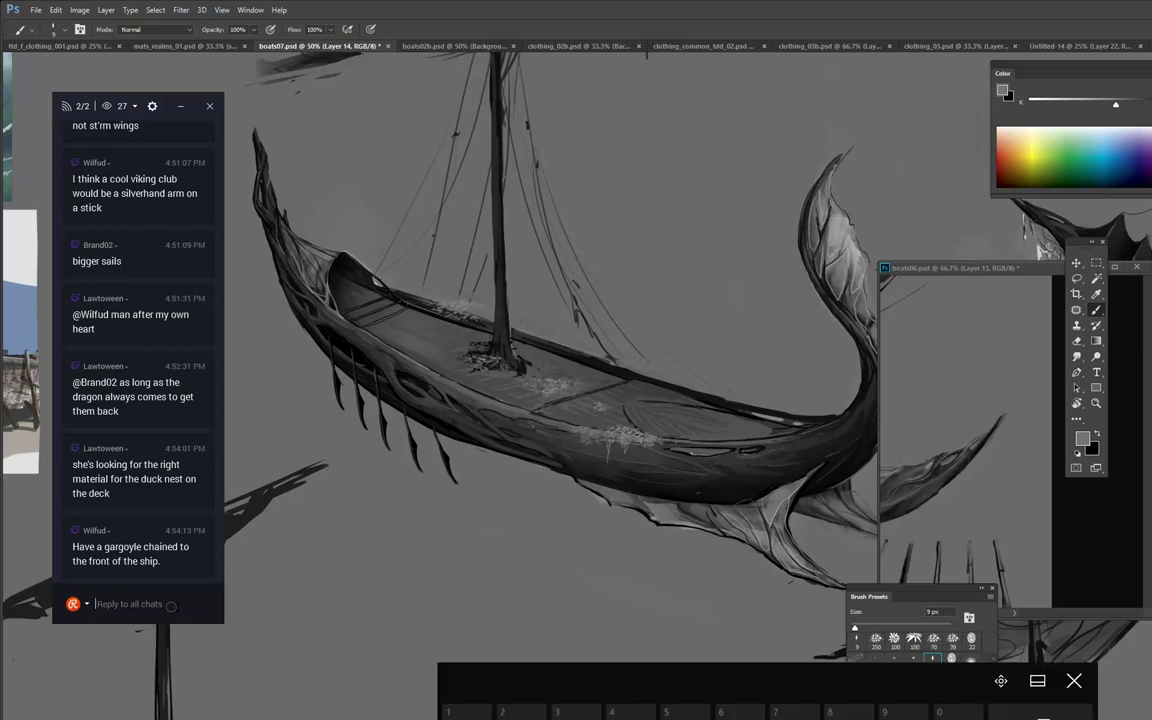
pyautogui.write('I')
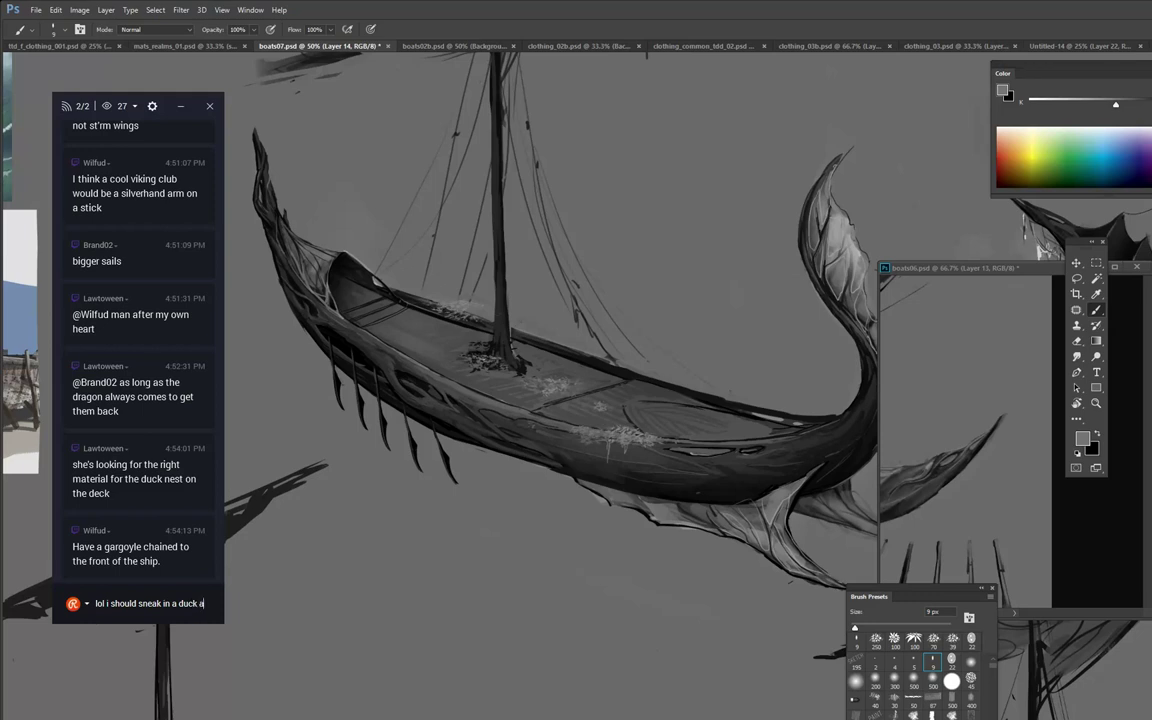
pyautogui.write('t in the model')
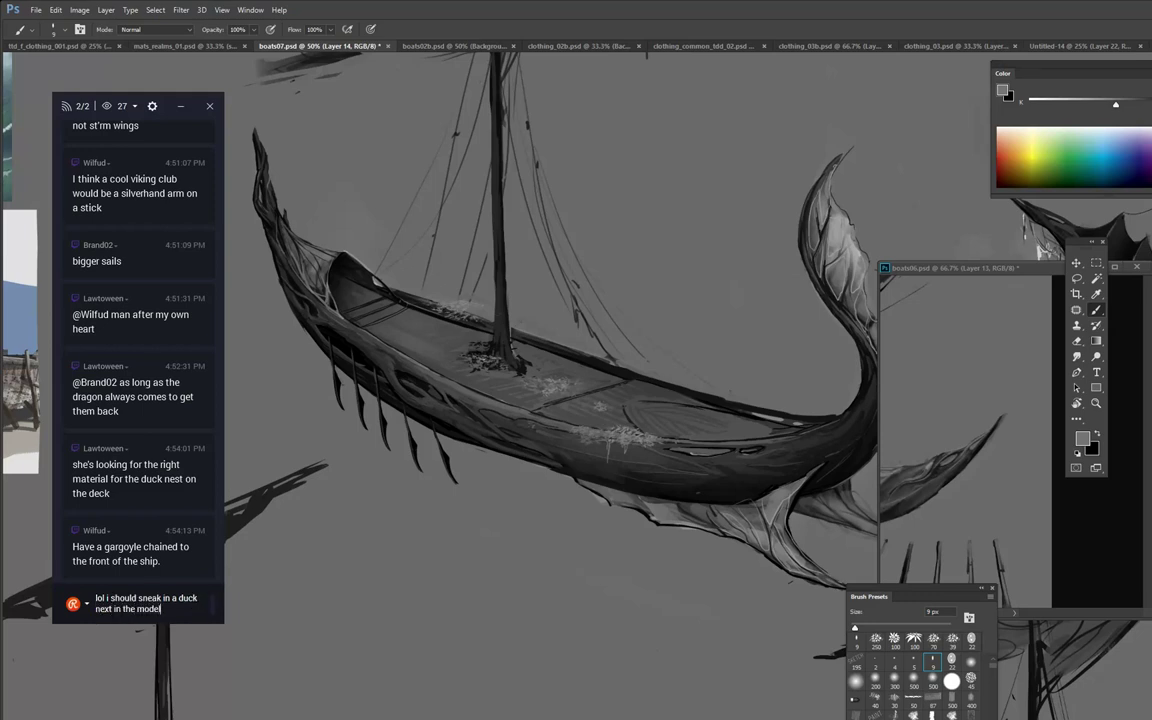
pyautogui.press('Return')
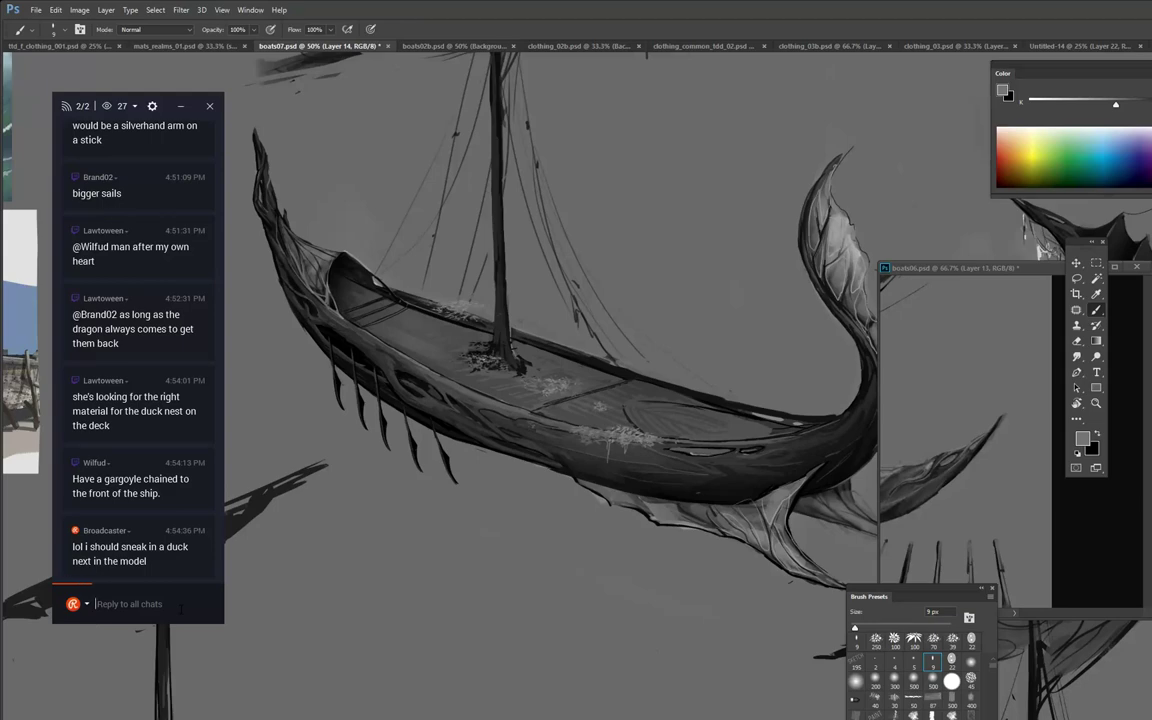
# Switch to Layer 15 to work on the bow of the oared boat at the upper right of the sheet.
pyautogui.moveTo(648, 258); pyautogui.dragTo(787, 135)
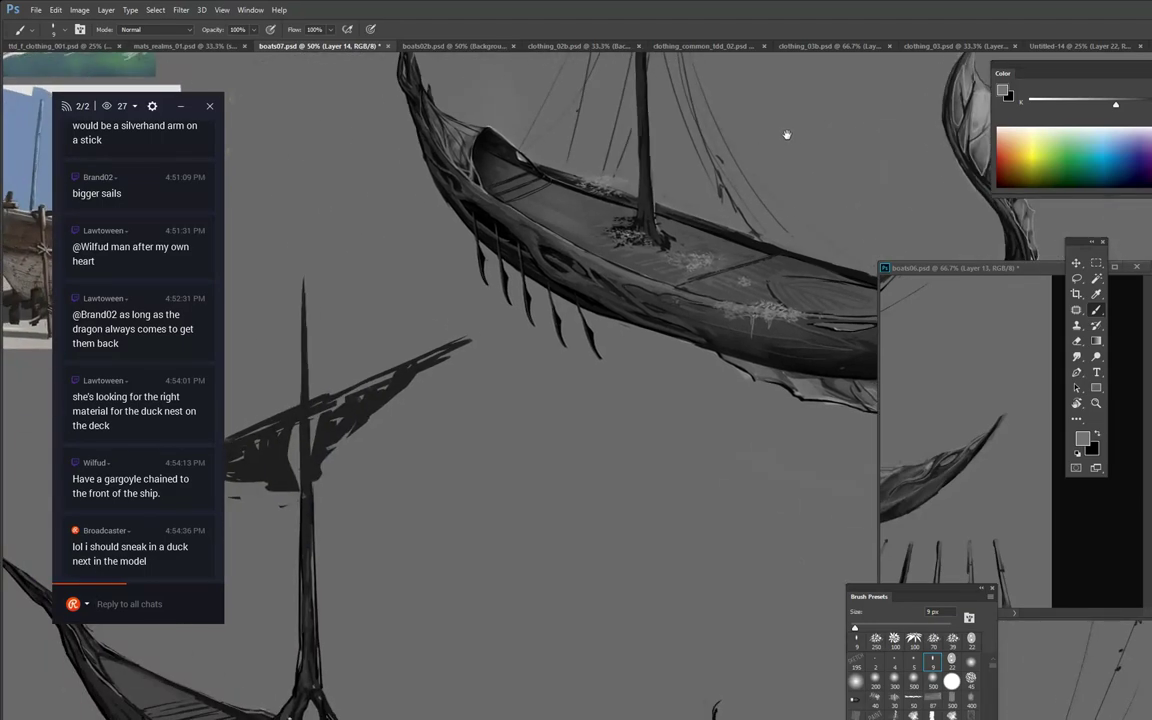
pyautogui.press('z')
pyautogui.click(772, 267)
pyautogui.click(774, 267)
pyautogui.click(775, 267)
pyautogui.moveTo(717, 423); pyautogui.dragTo(476, 447)
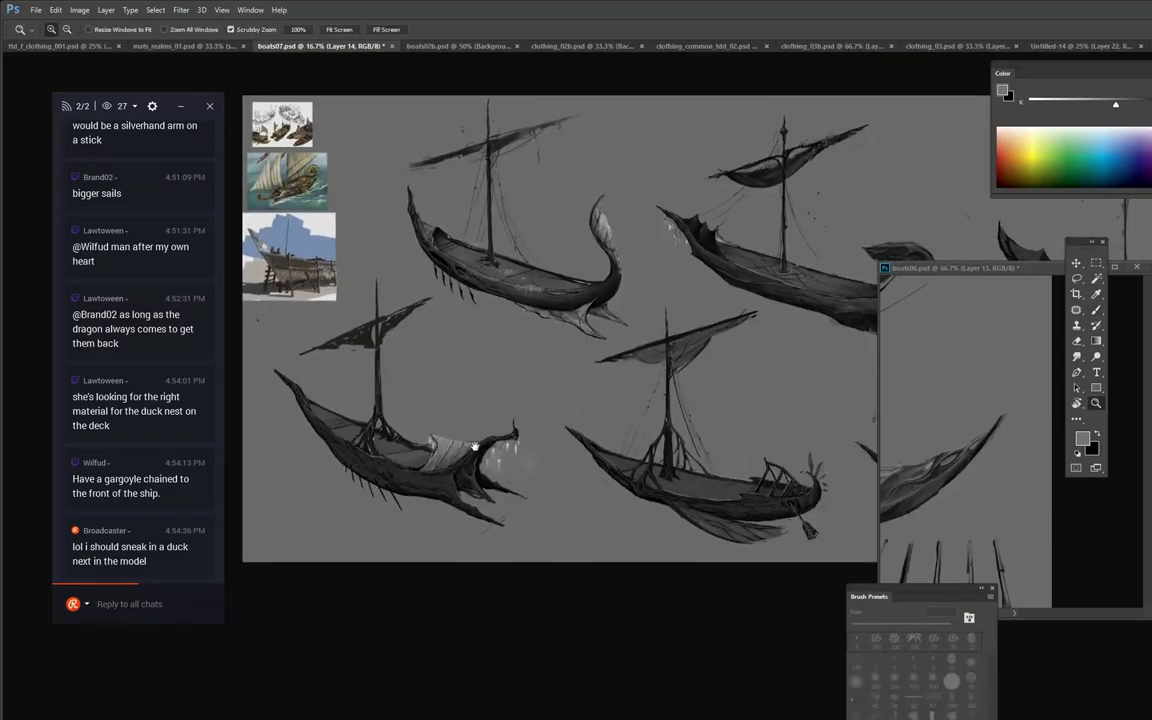
pyautogui.moveTo(660, 329); pyautogui.dragTo(449, 363)
pyautogui.moveTo(859, 247); pyautogui.dragTo(546, 267)
pyautogui.press('b')
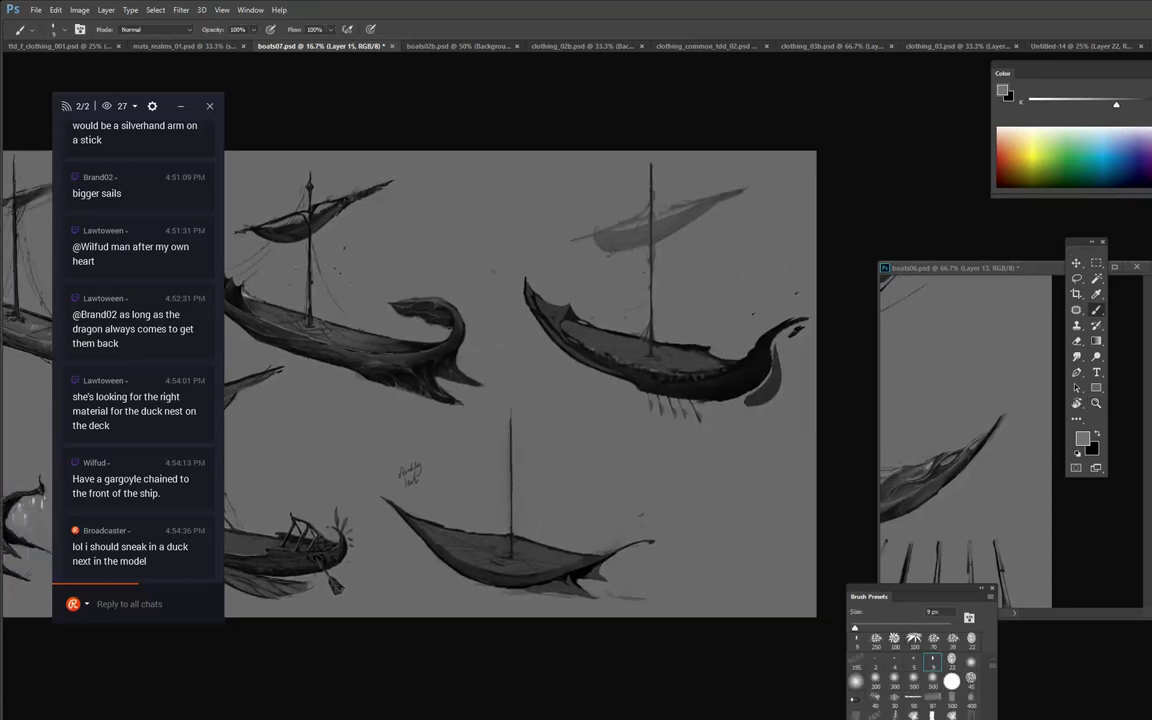
pyautogui.press('z')
pyautogui.click(583, 322)
pyautogui.click(583, 322)
pyautogui.press('b')
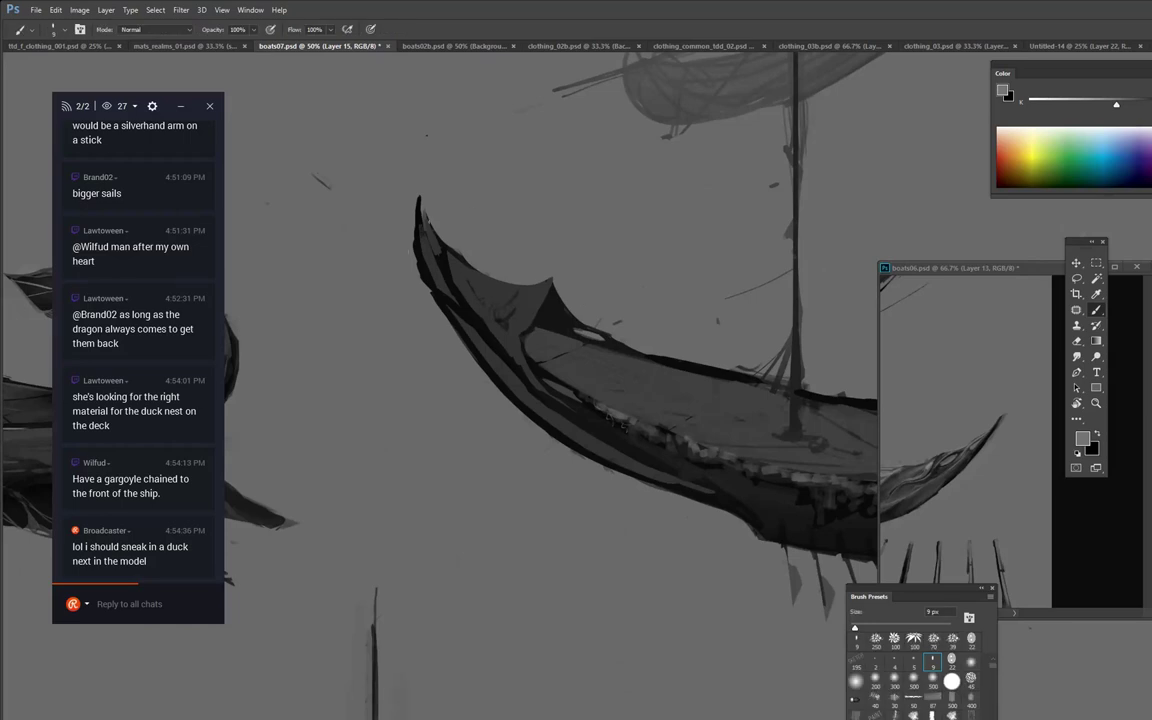
# Outline a long pointed duck beak with upper and lower halves beyond the bow, using the 72 px flat brush in black.
pyautogui.keyDown('alt'); pyautogui.click(442, 292); pyautogui.keyUp('alt')
pyautogui.press(']')
pyautogui.press(']')
pyautogui.press(']')
pyautogui.press(']')
pyautogui.rightClick(410, 230)
pyautogui.click(499, 264)
pyautogui.click(472, 198)
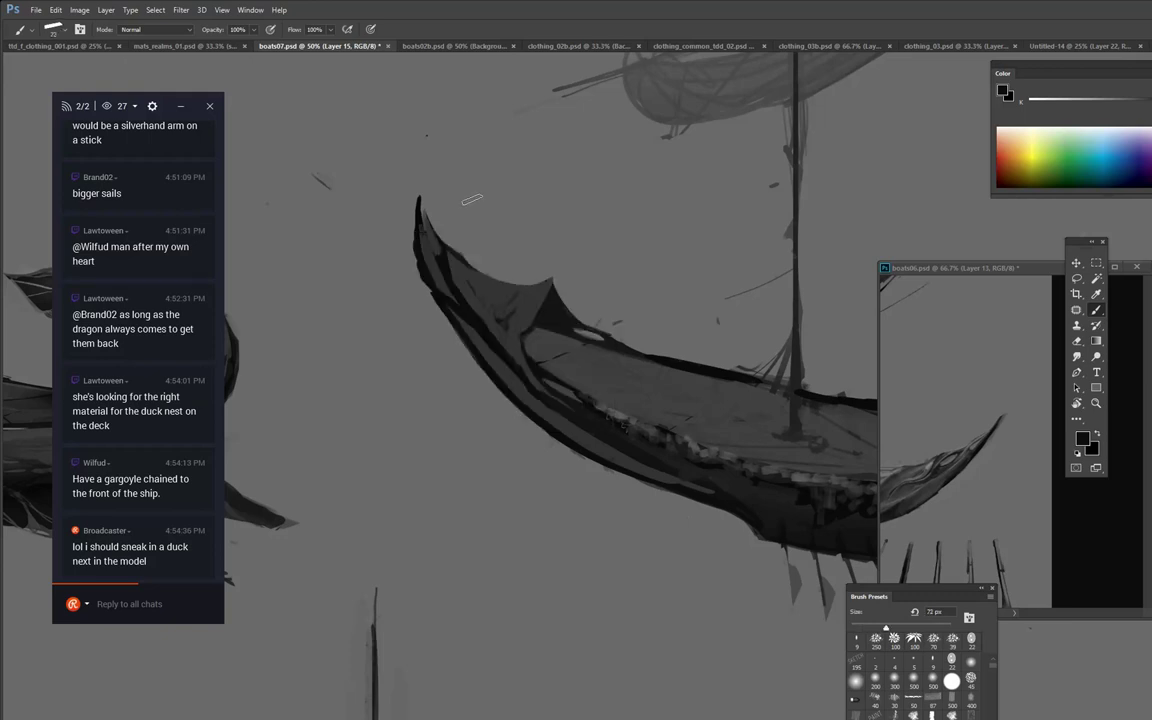
pyautogui.keyDown('alt'); pyautogui.click(449, 255); pyautogui.keyUp('alt')
pyautogui.moveTo(440, 244)
pyautogui.mouseDown()
pyautogui.moveTo(338, 208)
pyautogui.moveTo(444, 301)
pyautogui.mouseUp()
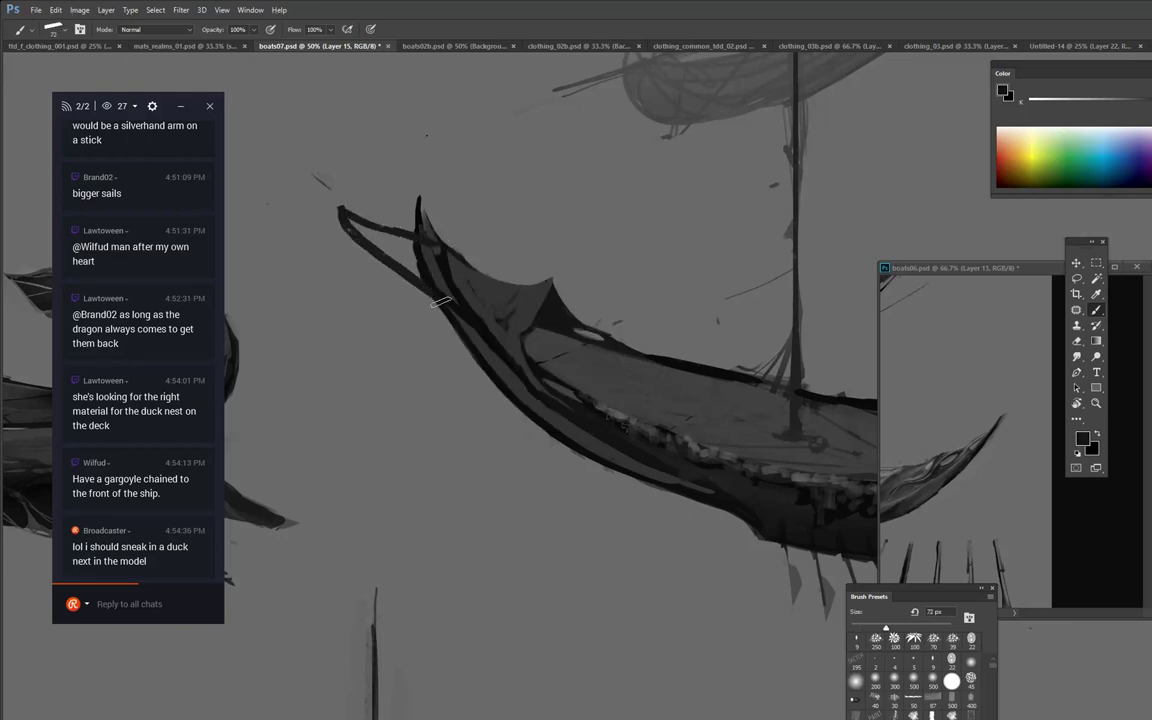
pyautogui.moveTo(376, 262); pyautogui.dragTo(397, 288)
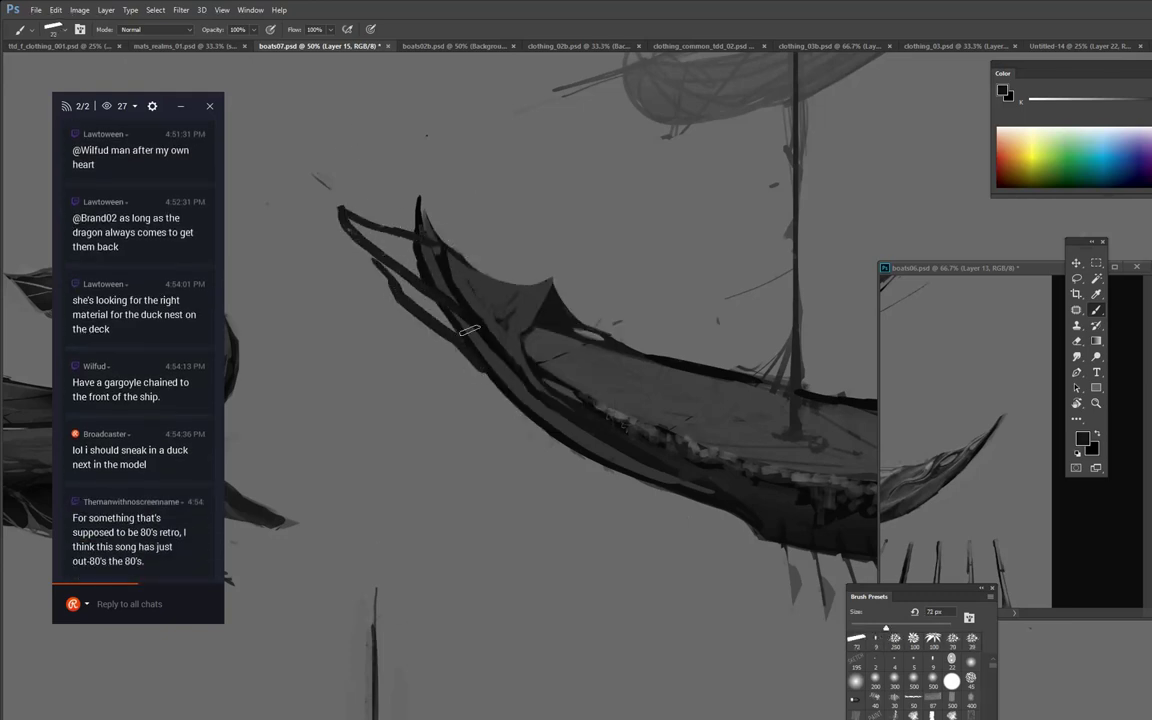
# Fill the beak with dark grey and black, and paint out the old bow spike with the background grey.
pyautogui.moveTo(348, 238)
pyautogui.mouseDown()
pyautogui.moveTo(426, 288)
pyautogui.moveTo(368, 247)
pyautogui.moveTo(374, 227)
pyautogui.moveTo(408, 265)
pyautogui.moveTo(433, 265)
pyautogui.moveTo(383, 237)
pyautogui.moveTo(406, 299)
pyautogui.mouseUp()
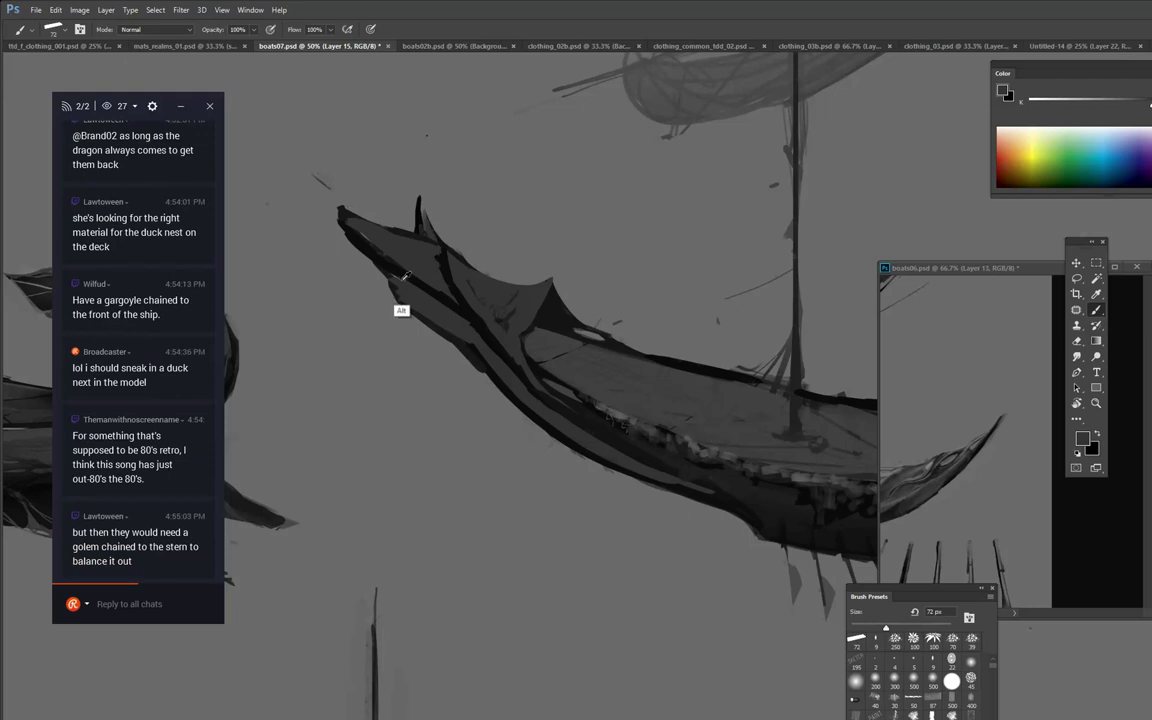
pyautogui.moveTo(330, 230)
pyautogui.mouseDown()
pyautogui.moveTo(428, 315)
pyautogui.moveTo(462, 304)
pyautogui.mouseUp()
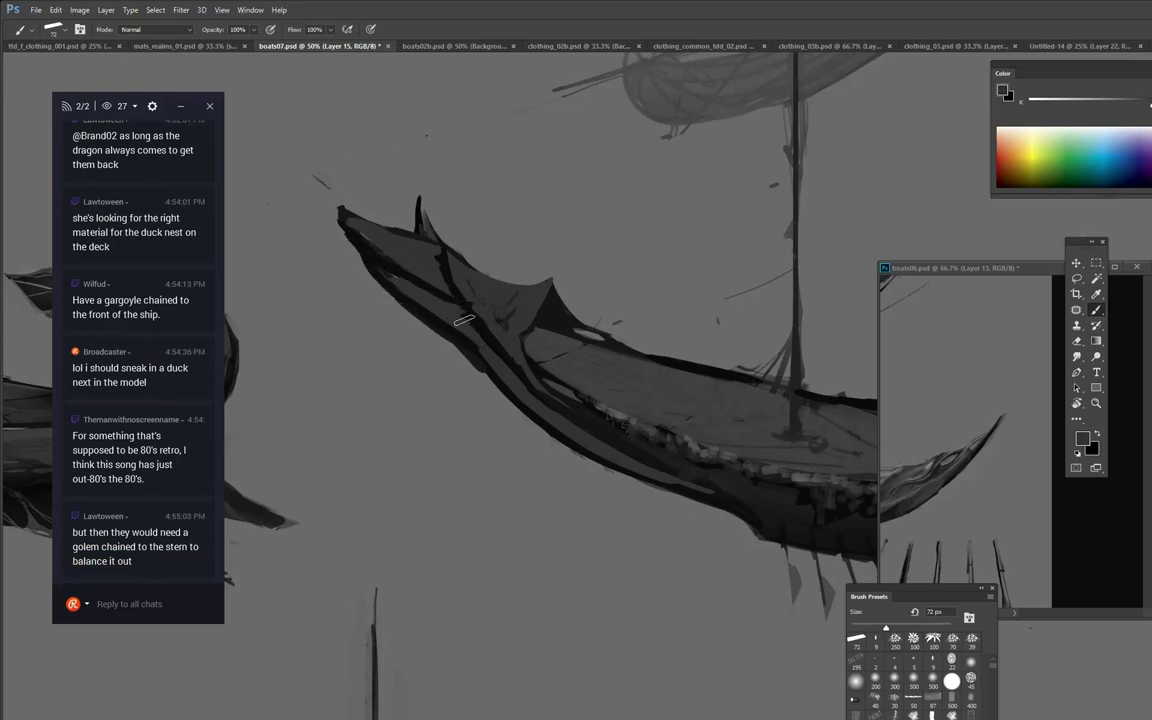
pyautogui.keyDown('alt'); pyautogui.click(446, 262); pyautogui.keyUp('alt')
pyautogui.moveTo(437, 258)
pyautogui.mouseDown()
pyautogui.moveTo(447, 270)
pyautogui.moveTo(405, 221)
pyautogui.moveTo(430, 233)
pyautogui.mouseUp()
pyautogui.keyDown('alt'); pyautogui.click(399, 211); pyautogui.keyUp('alt')
pyautogui.moveTo(429, 207); pyautogui.dragTo(408, 190)
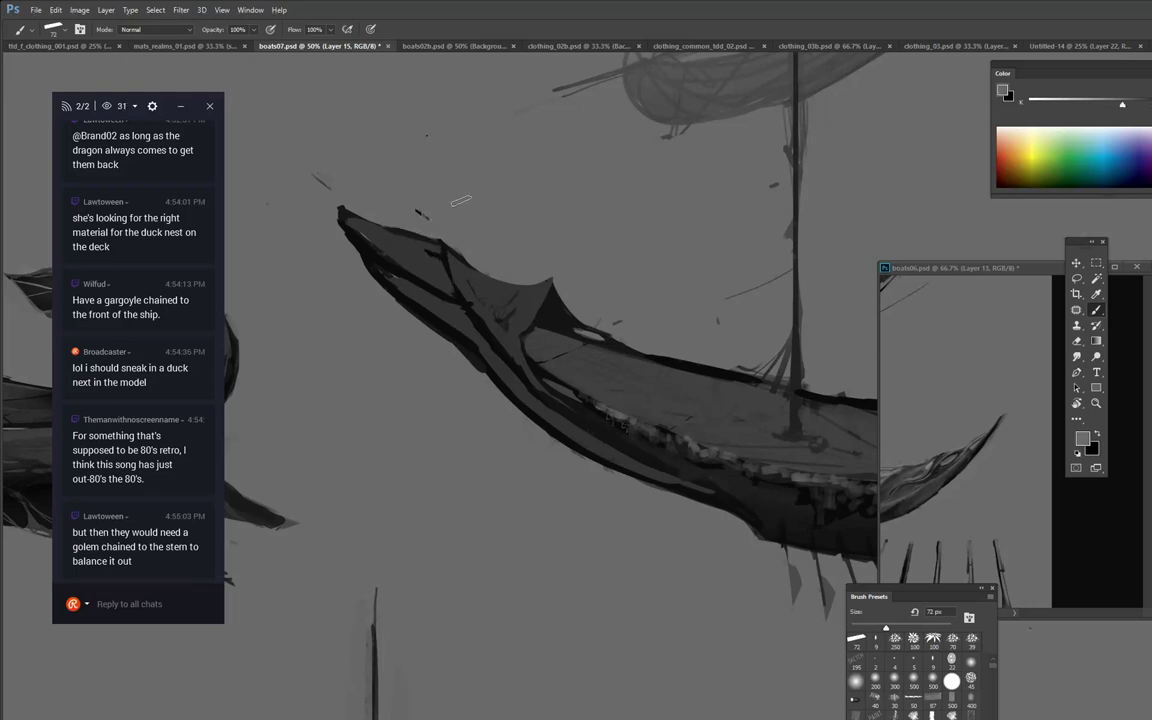
# Paint a rounded dark grey duck head behind the beak, with a black back edge and a black eye spot.
pyautogui.keyDown('alt'); pyautogui.click(491, 325); pyautogui.keyUp('alt')
pyautogui.moveTo(445, 246)
pyautogui.mouseDown()
pyautogui.moveTo(533, 238)
pyautogui.moveTo(562, 288)
pyautogui.moveTo(547, 262)
pyautogui.moveTo(533, 287)
pyautogui.moveTo(518, 287)
pyautogui.moveTo(474, 260)
pyautogui.mouseUp()
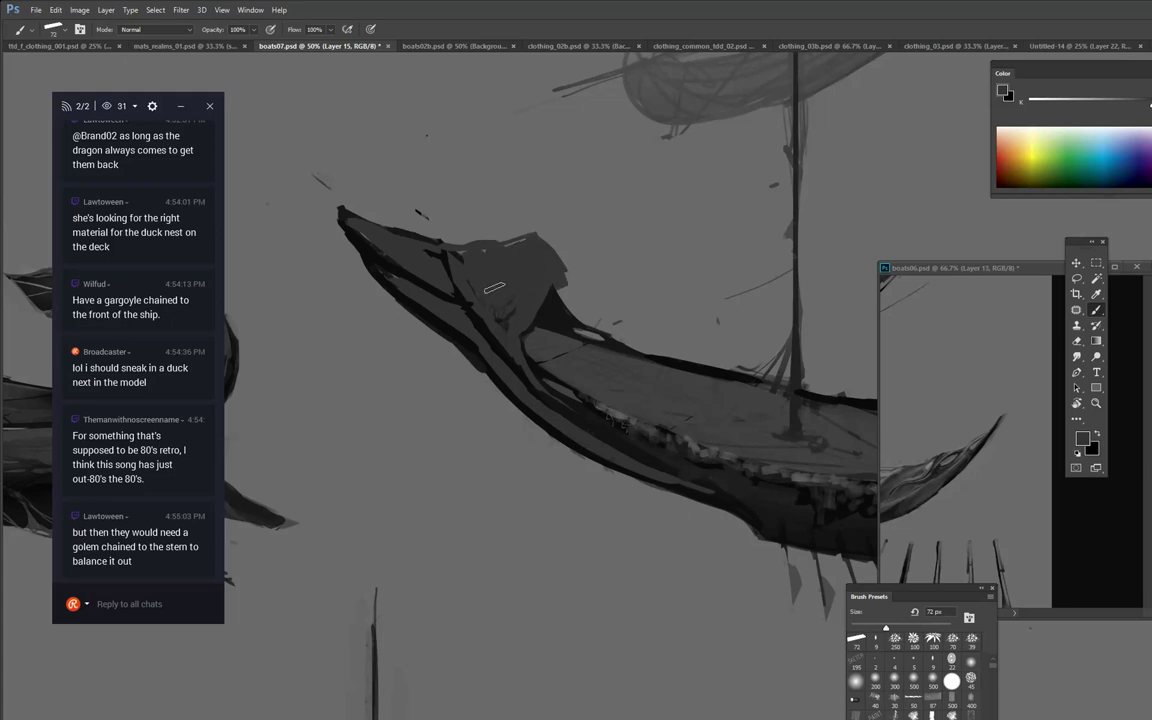
pyautogui.keyDown('alt'); pyautogui.click(547, 305); pyautogui.keyUp('alt')
pyautogui.moveTo(551, 297)
pyautogui.mouseDown()
pyautogui.moveTo(563, 281)
pyautogui.moveTo(577, 313)
pyautogui.mouseUp()
pyautogui.keyDown('alt'); pyautogui.click(556, 278); pyautogui.keyUp('alt')
pyautogui.moveTo(503, 255); pyautogui.dragTo(509, 257)
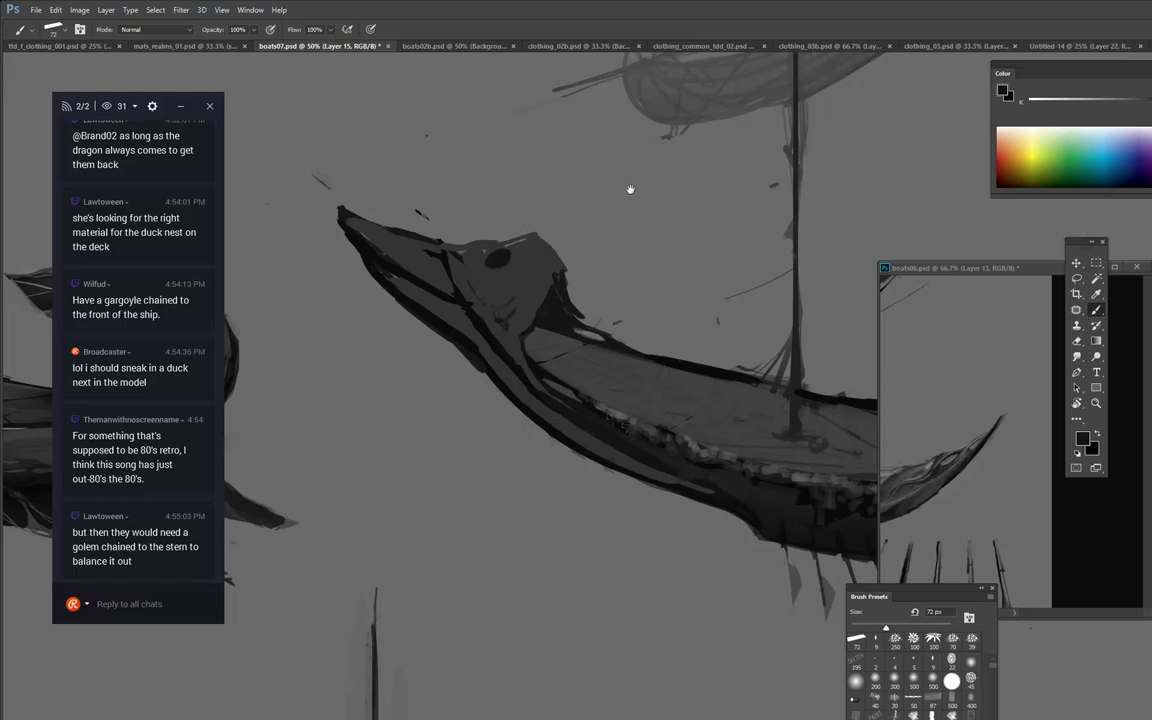
# Paint the duck's eye light grey with a dark pupil and white highlight, and trim the beak's outer edge with background grey.
pyautogui.moveTo(630, 188); pyautogui.dragTo(660, 257)
pyautogui.keyDown('alt'); pyautogui.click(562, 267); pyautogui.keyUp('alt')
pyautogui.moveTo(519, 329); pyautogui.dragTo(533, 321)
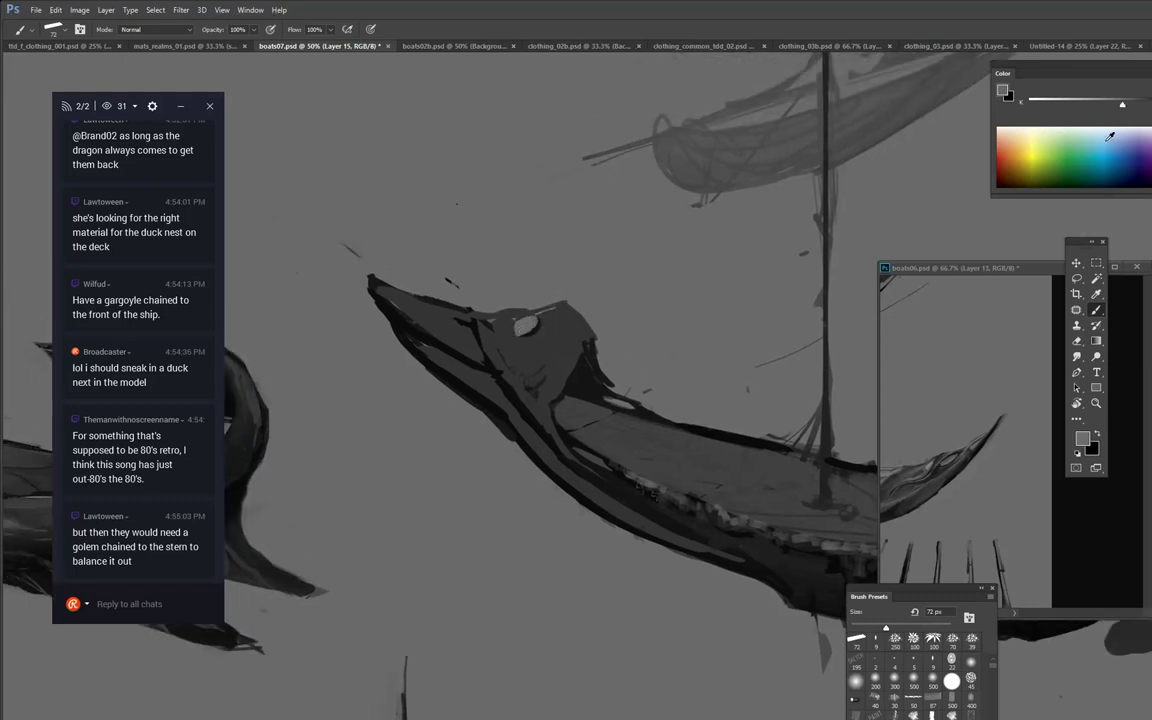
pyautogui.moveTo(1120, 104); pyautogui.dragTo(1107, 105)
pyautogui.moveTo(524, 326); pyautogui.dragTo(528, 321)
pyautogui.keyDown('alt'); pyautogui.click(533, 376); pyautogui.keyUp('alt')
pyautogui.keyDown('alt'); pyautogui.click(533, 333); pyautogui.keyUp('alt')
pyautogui.moveTo(1058, 104); pyautogui.dragTo(1028, 103)
pyautogui.keyDown('alt'); pyautogui.click(364, 272); pyautogui.keyUp('alt')
pyautogui.moveTo(376, 265)
pyautogui.mouseDown()
pyautogui.moveTo(359, 296)
pyautogui.moveTo(417, 376)
pyautogui.mouseUp()
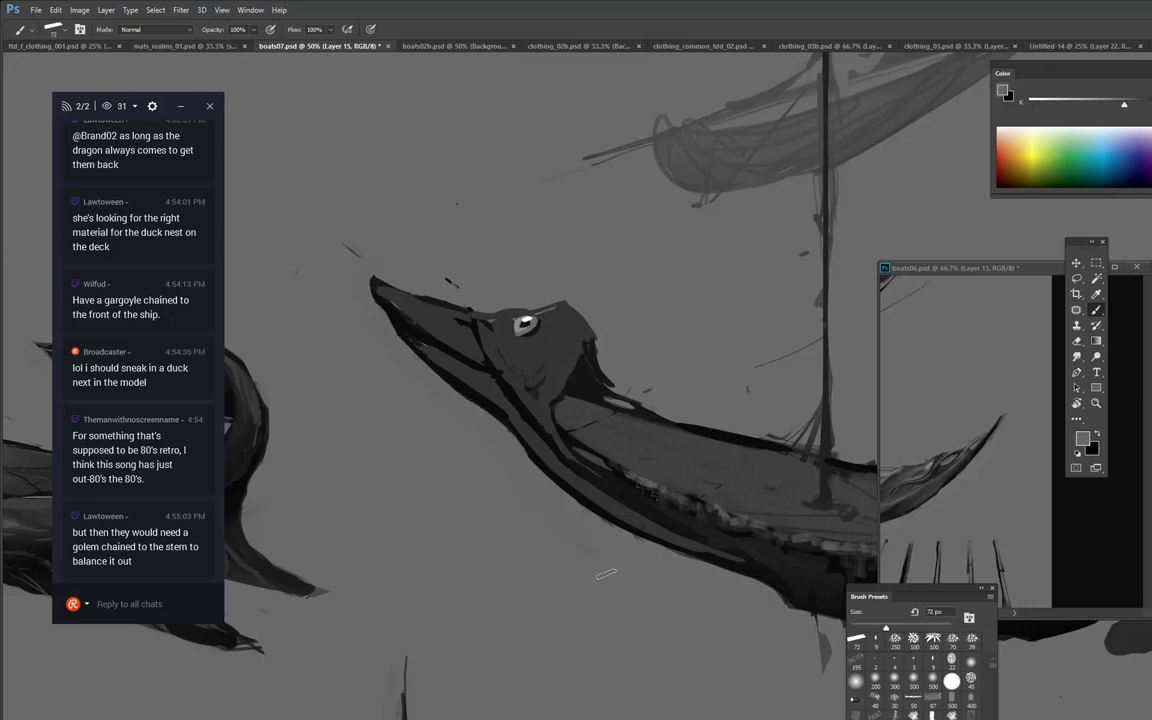
# Blend the duck's neck into the hull with dark grey and add fold strokes below the head.
pyautogui.moveTo(633, 294); pyautogui.dragTo(621, 292)
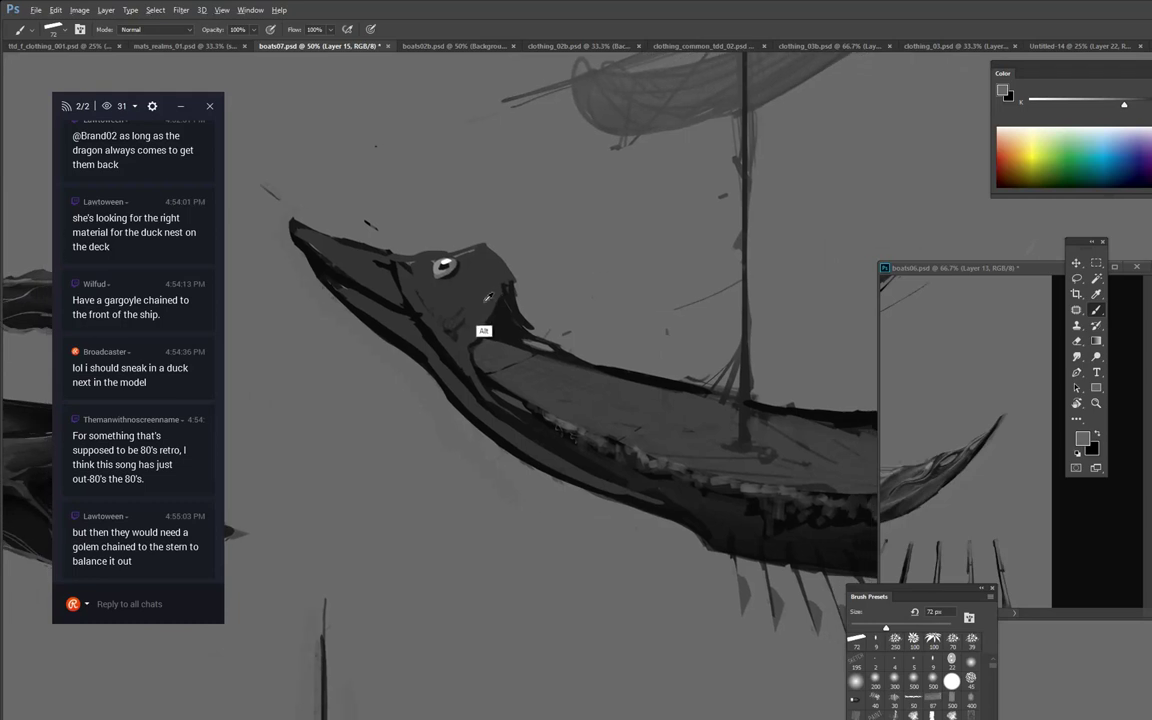
pyautogui.moveTo(543, 428); pyautogui.dragTo(522, 407)
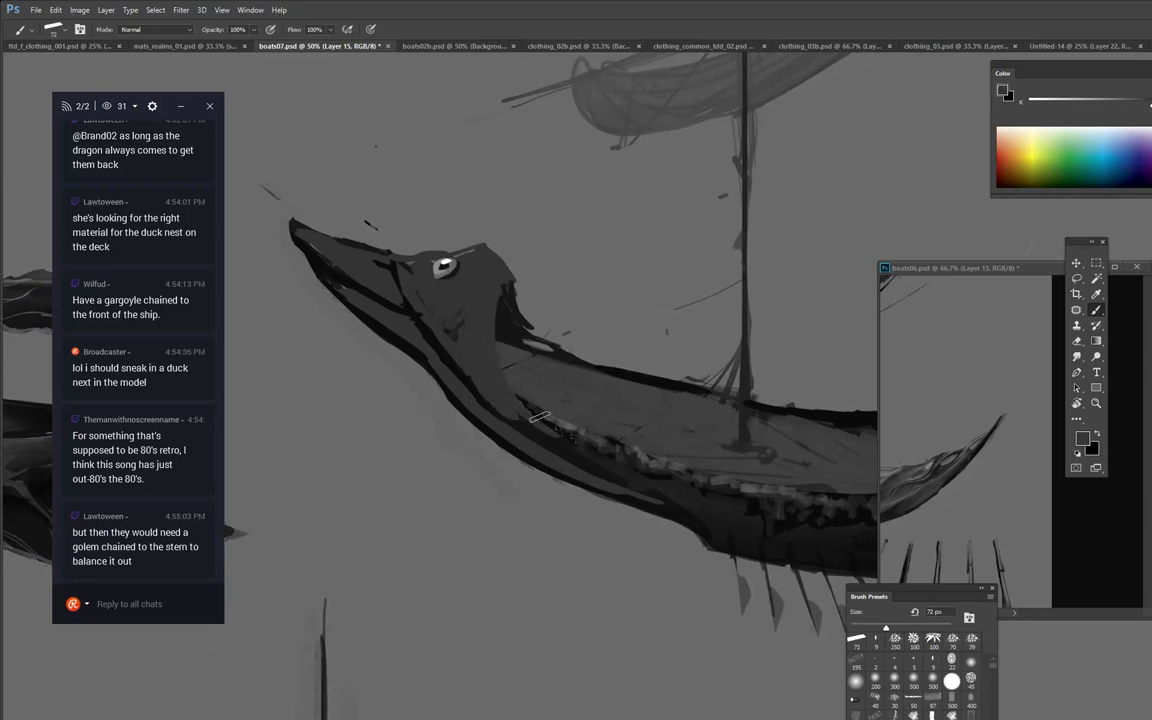
pyautogui.keyDown('alt'); pyautogui.click(503, 353); pyautogui.keyUp('alt')
pyautogui.moveTo(474, 348)
pyautogui.mouseDown()
pyautogui.moveTo(500, 387)
pyautogui.moveTo(487, 372)
pyautogui.moveTo(498, 393)
pyautogui.moveTo(470, 387)
pyautogui.mouseUp()
pyautogui.keyDown('alt'); pyautogui.click(513, 386); pyautogui.keyUp('alt')
pyautogui.keyDown('alt'); pyautogui.click(480, 396); pyautogui.keyUp('alt')
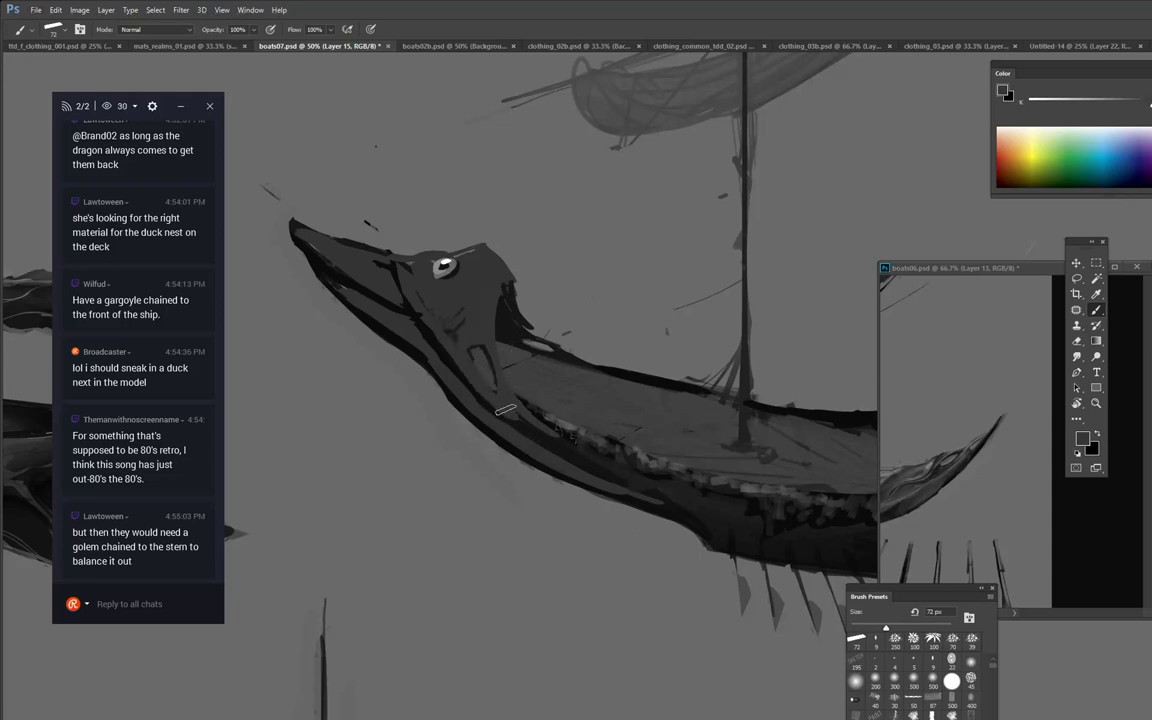
# Paint over the front half of the studded hull rim with black and dark grey, below the duck's neck.
pyautogui.moveTo(748, 412); pyautogui.dragTo(534, 384)
pyautogui.press('z')
pyautogui.keyDown('alt'); pyautogui.click(686, 338); pyautogui.keyUp('alt')
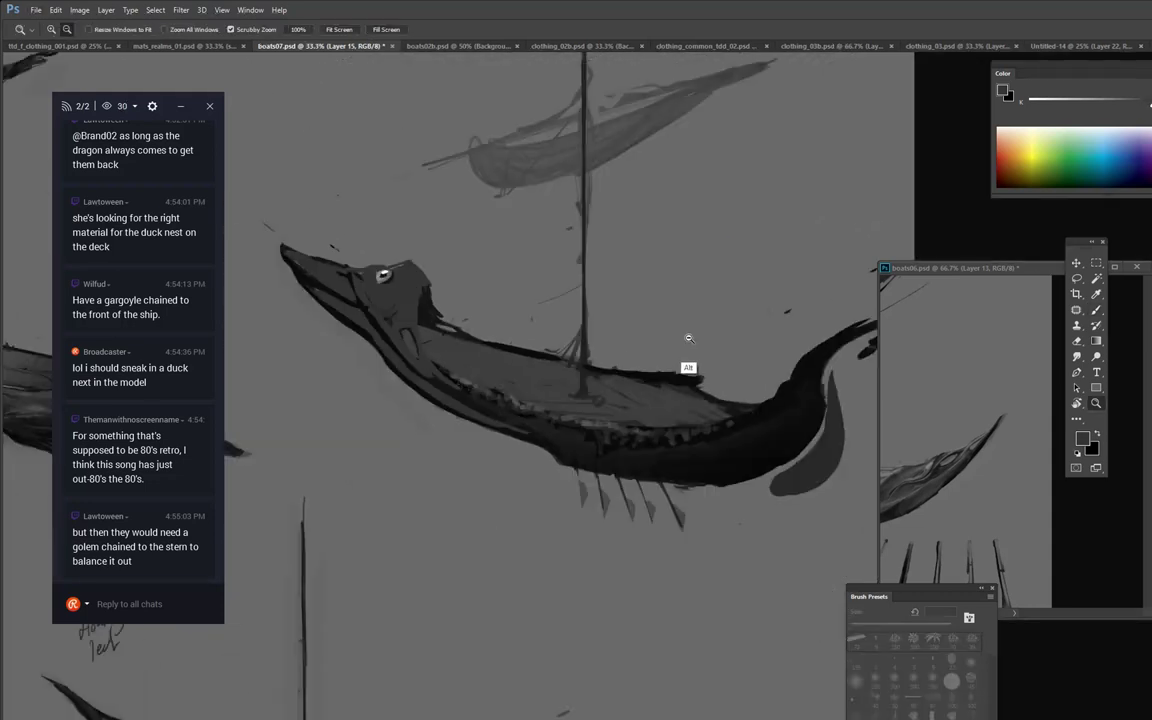
pyautogui.moveTo(657, 300); pyautogui.dragTo(724, 313)
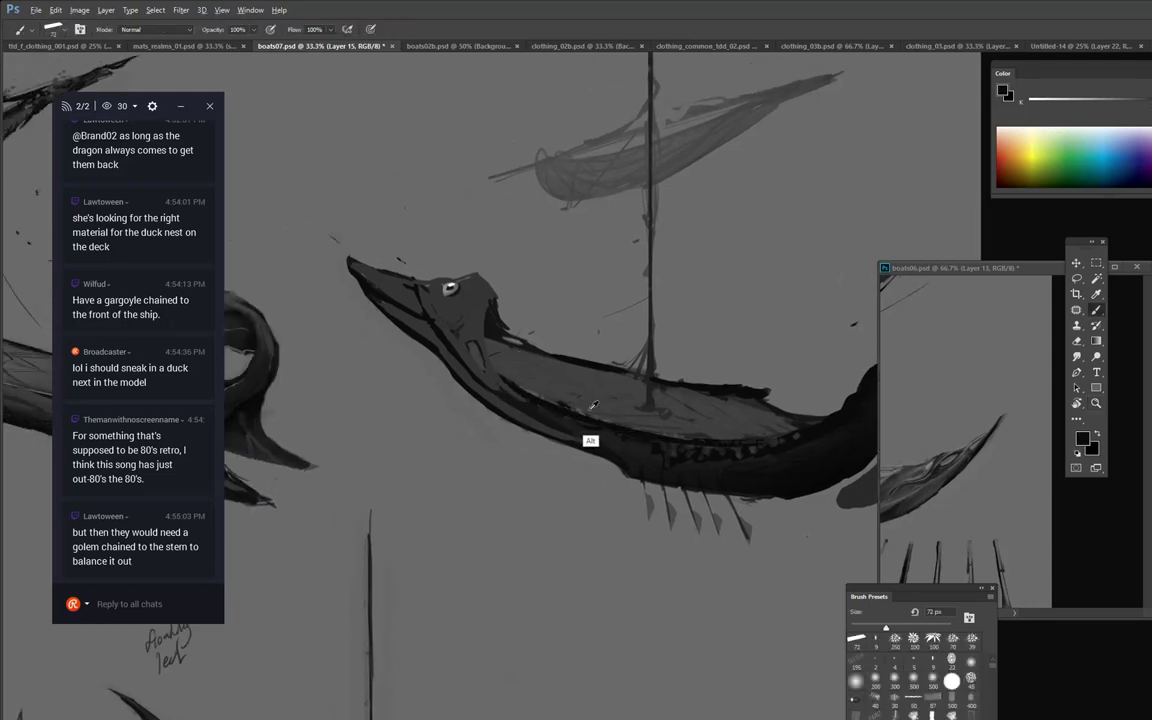
pyautogui.moveTo(544, 396); pyautogui.dragTo(662, 432)
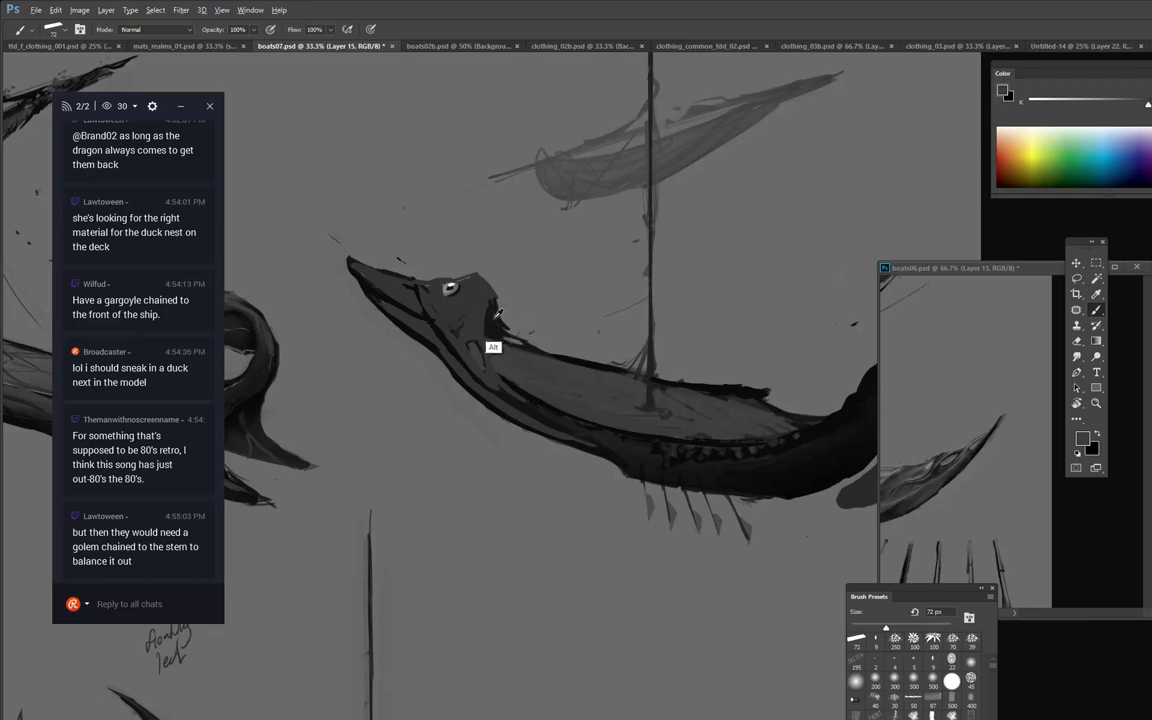
# Smooth the back of the duck's neck into the rim with near-black, with a small light grey opening behind it.
pyautogui.keyDown('alt'); pyautogui.click(488, 350); pyautogui.keyUp('alt')
pyautogui.moveTo(495, 311); pyautogui.dragTo(547, 352)
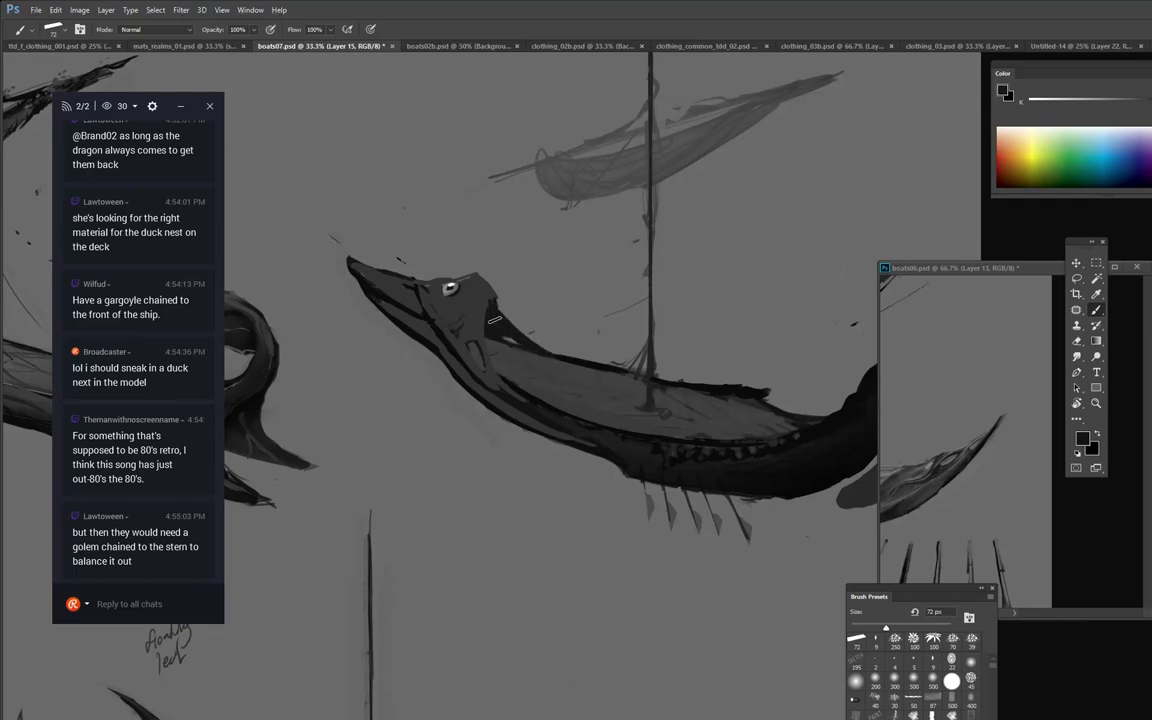
pyautogui.keyDown('alt'); pyautogui.click(510, 332); pyautogui.keyUp('alt')
pyautogui.moveTo(495, 297); pyautogui.dragTo(490, 309)
pyautogui.keyDown('alt'); pyautogui.click(464, 325); pyautogui.keyUp('alt')
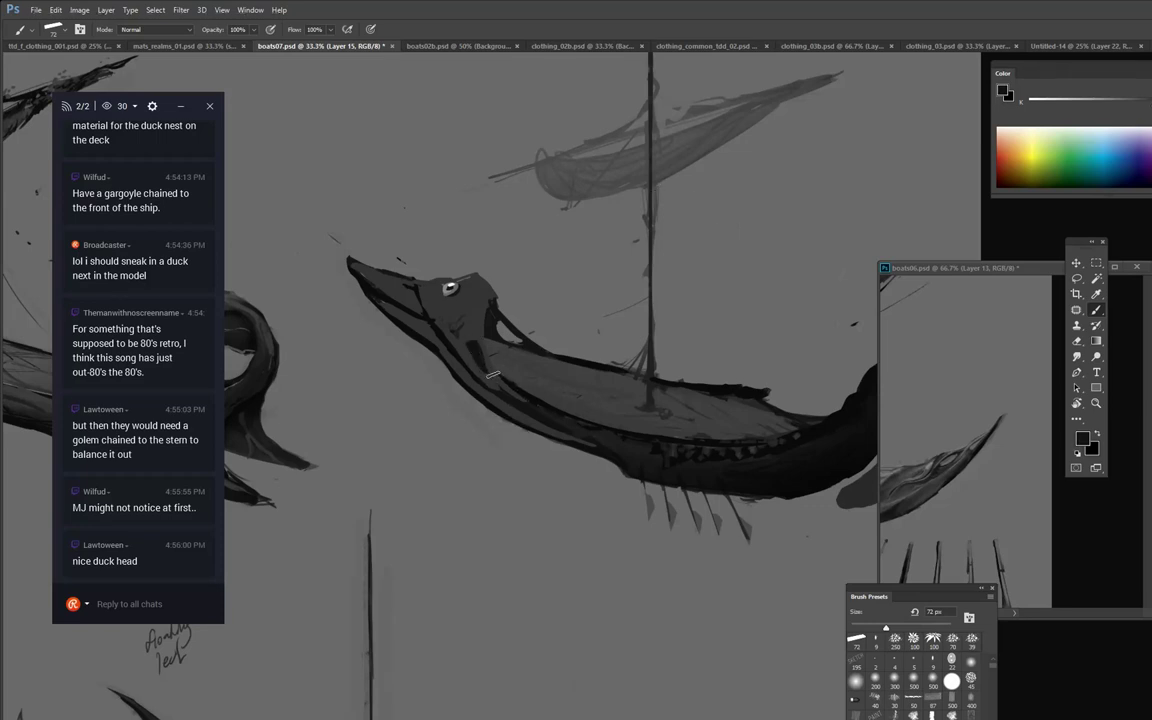
# Cover the remaining rim studs amidships and broaden the hull side with dark grey strokes using a 291 px brush.
pyautogui.moveTo(767, 333); pyautogui.dragTo(579, 350)
pyautogui.moveTo(571, 426); pyautogui.dragTo(645, 435)
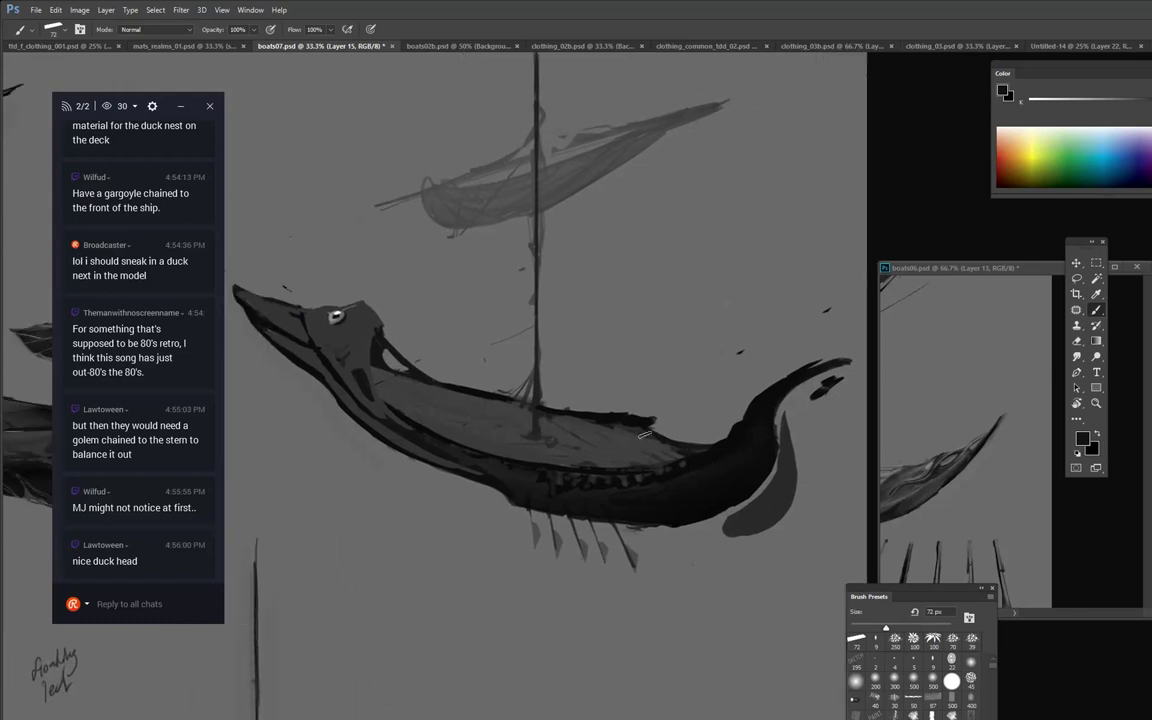
pyautogui.rightClick(598, 459)
pyautogui.click(717, 488)
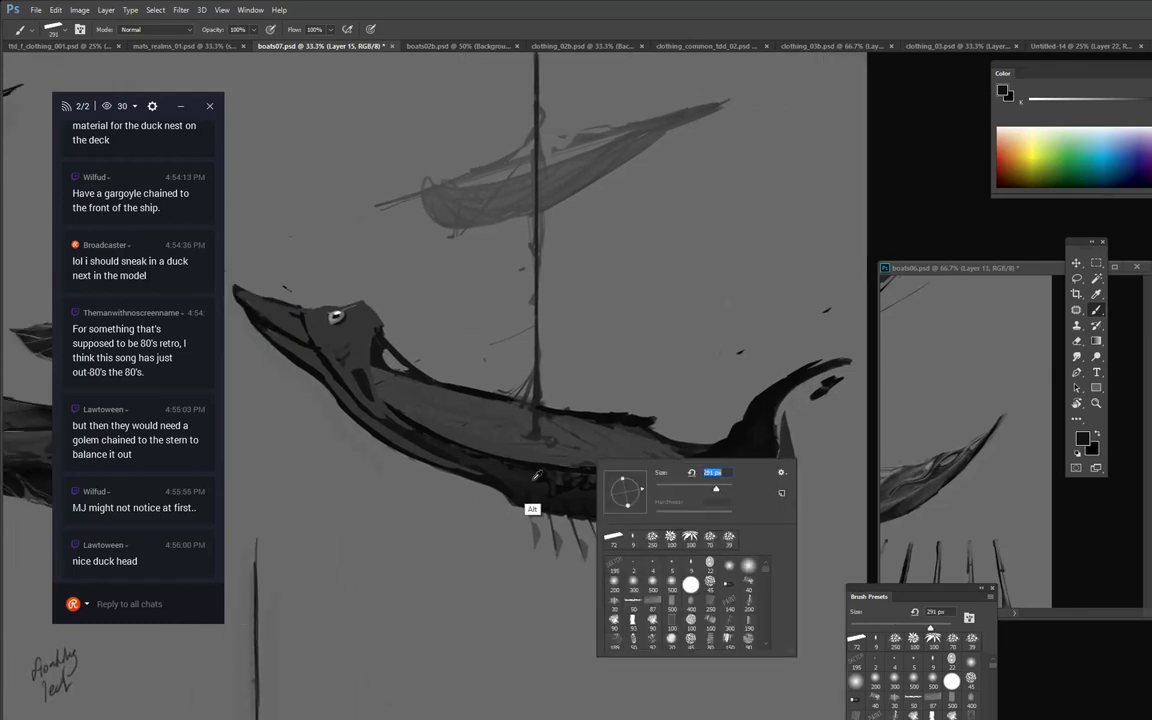
pyautogui.click(520, 474)
pyautogui.moveTo(515, 475); pyautogui.dragTo(701, 470)
pyautogui.keyDown('alt'); pyautogui.click(499, 468); pyautogui.keyUp('alt')
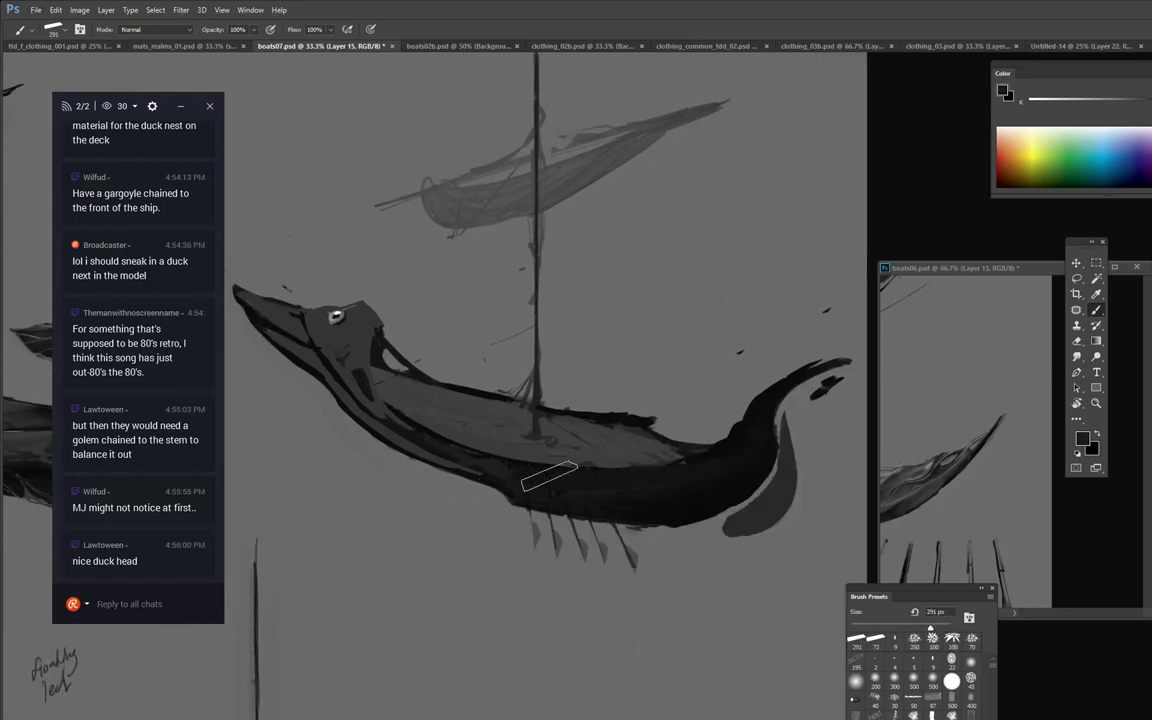
pyautogui.moveTo(550, 477)
pyautogui.mouseDown()
pyautogui.moveTo(731, 449)
pyautogui.moveTo(577, 480)
pyautogui.moveTo(737, 453)
pyautogui.moveTo(593, 490)
pyautogui.moveTo(688, 493)
pyautogui.moveTo(646, 515)
pyautogui.moveTo(699, 490)
pyautogui.mouseUp()
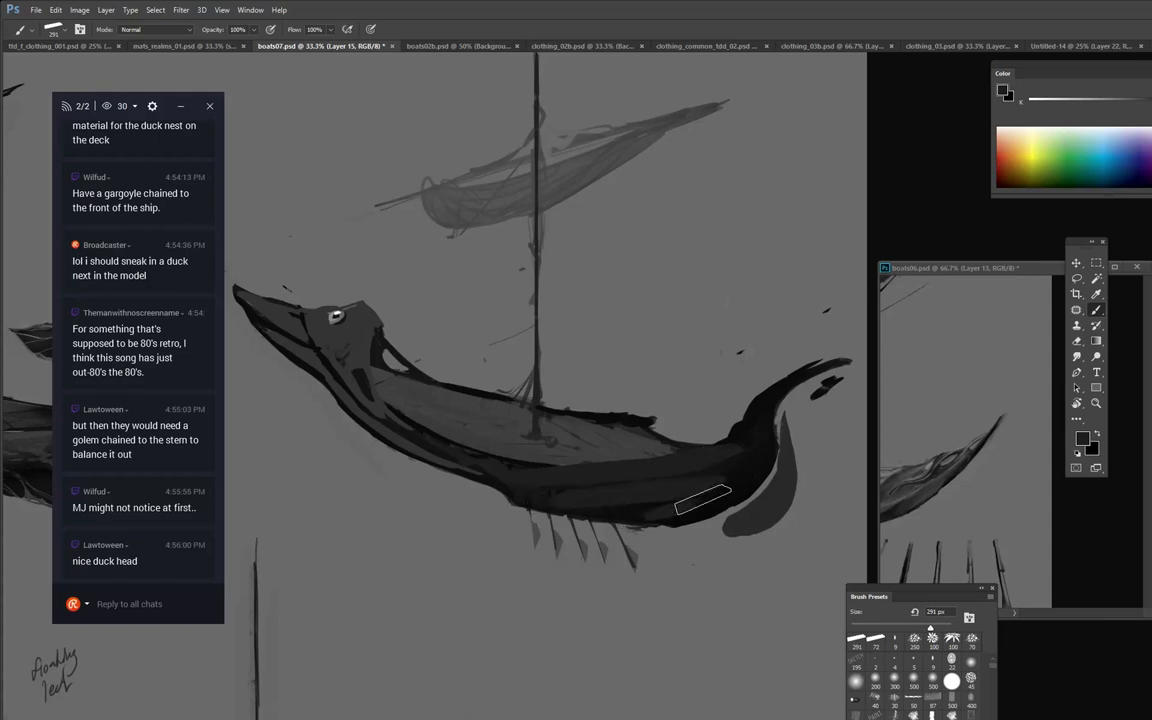
# Paint lighter dark grey bands along the hull side from the duck's neck to the stern.
pyautogui.keyDown('alt'); pyautogui.click(355, 357); pyautogui.keyUp('alt')
pyautogui.moveTo(485, 466); pyautogui.dragTo(546, 468)
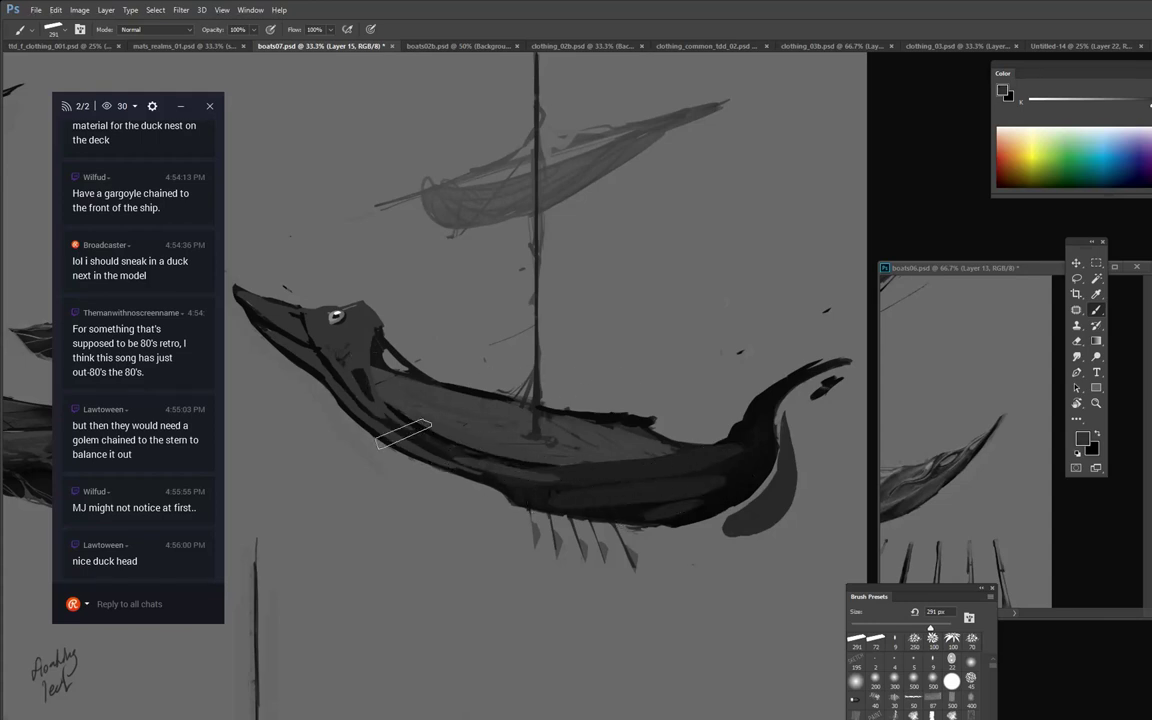
pyautogui.moveTo(403, 434)
pyautogui.mouseDown()
pyautogui.moveTo(476, 466)
pyautogui.moveTo(445, 418)
pyautogui.moveTo(617, 420)
pyautogui.mouseUp()
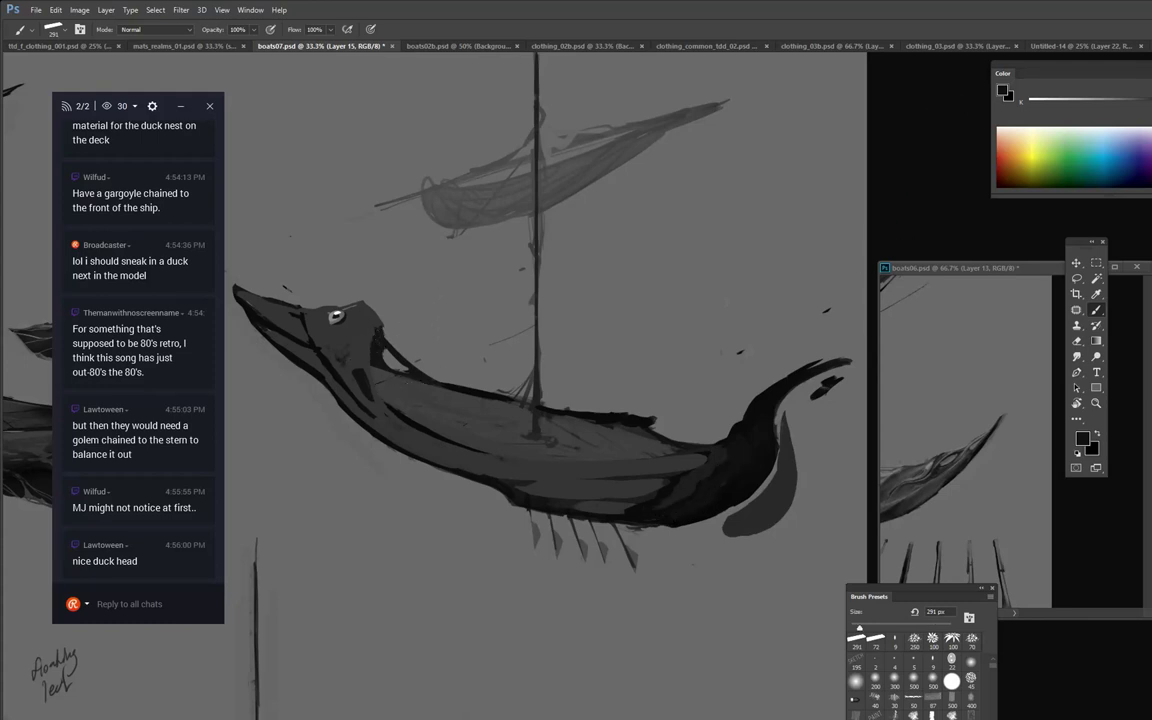
# Draw a thin black contour from the back of the duck's neck along the near rim with a 25 px brush.
pyautogui.press('.')
pyautogui.press('.')
pyautogui.moveTo(383, 332); pyautogui.dragTo(376, 400)
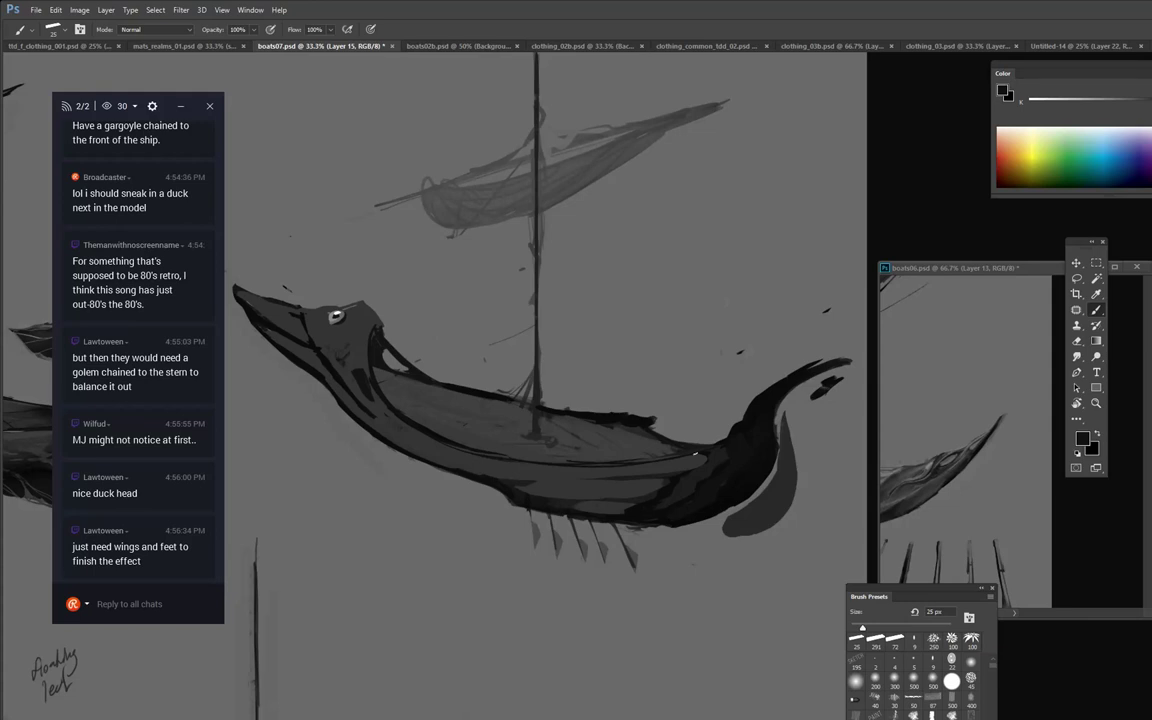
# Paint out the oars and the stern rudder in background grey with a 152 px brush.
pyautogui.press('e')
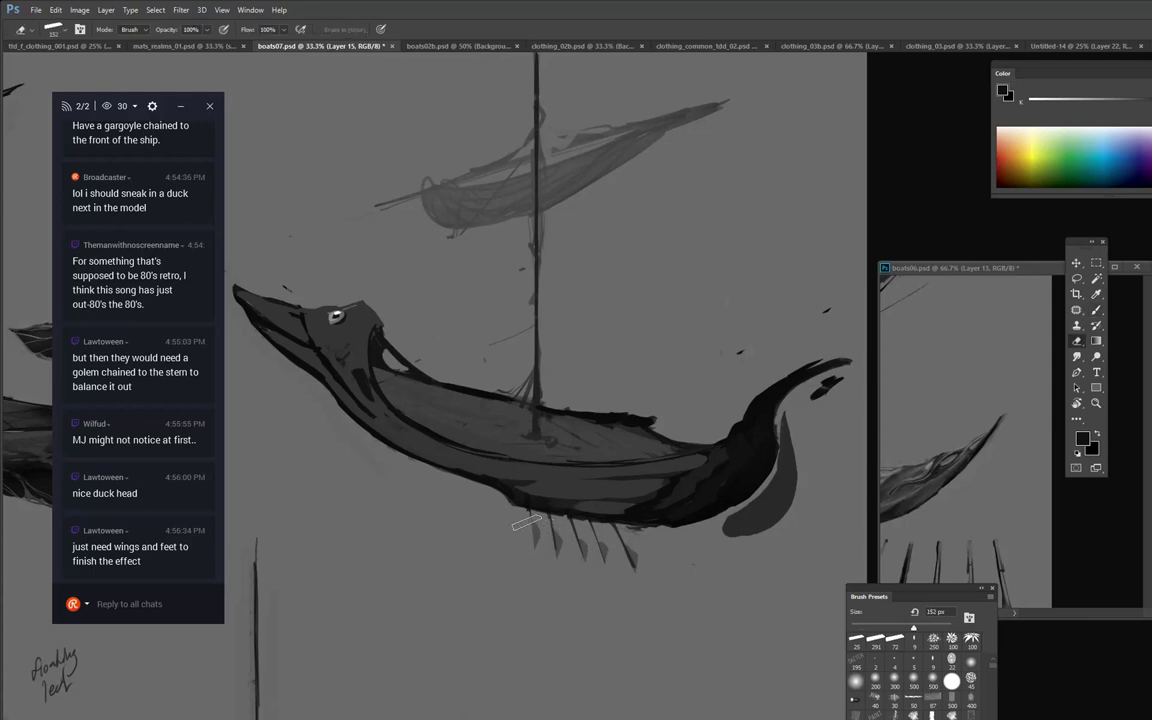
pyautogui.press('b')
pyautogui.click(858, 643)
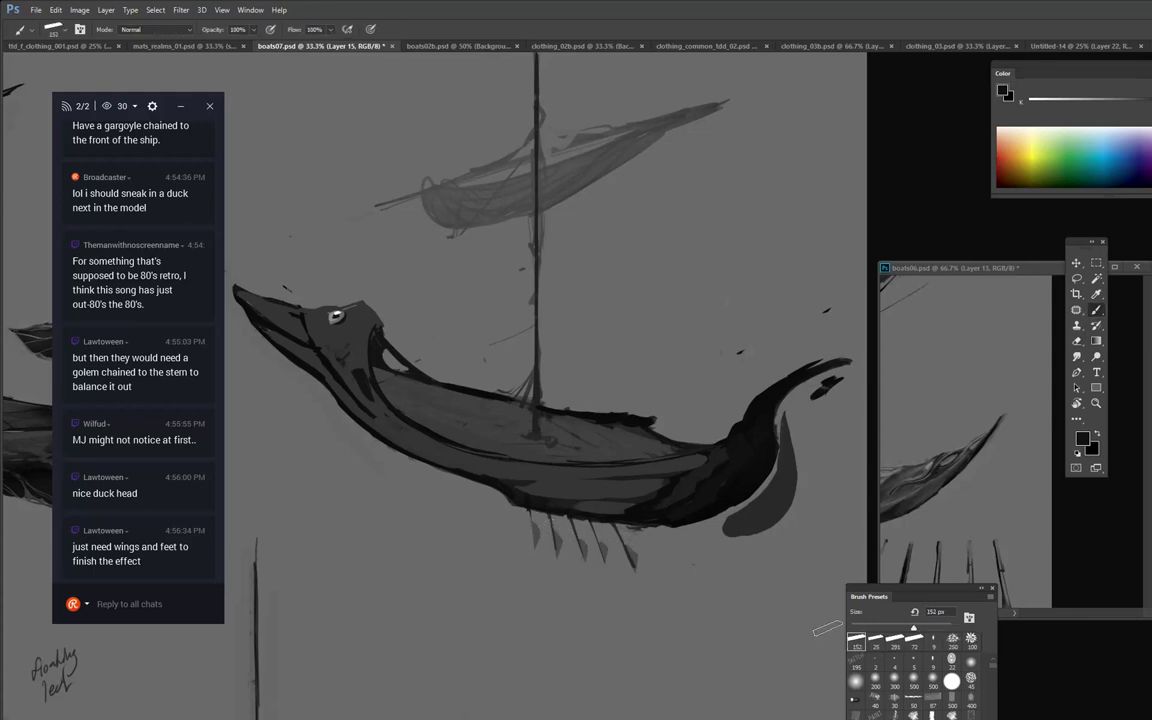
pyautogui.keyDown('alt'); pyautogui.click(698, 632); pyautogui.keyUp('alt')
pyautogui.moveTo(580, 551)
pyautogui.mouseDown()
pyautogui.moveTo(645, 560)
pyautogui.moveTo(530, 525)
pyautogui.moveTo(666, 535)
pyautogui.moveTo(528, 518)
pyautogui.moveTo(665, 547)
pyautogui.moveTo(718, 584)
pyautogui.moveTo(645, 545)
pyautogui.moveTo(655, 565)
pyautogui.moveTo(571, 547)
pyautogui.moveTo(717, 562)
pyautogui.moveTo(801, 402)
pyautogui.moveTo(789, 462)
pyautogui.moveTo(796, 425)
pyautogui.moveTo(718, 540)
pyautogui.moveTo(781, 513)
pyautogui.mouseUp()
# Add dark grey tail feather strokes behind the stern and feathery strokes along the hull's far rim.
pyautogui.keyDown('alt'); pyautogui.click(682, 493); pyautogui.keyUp('alt')
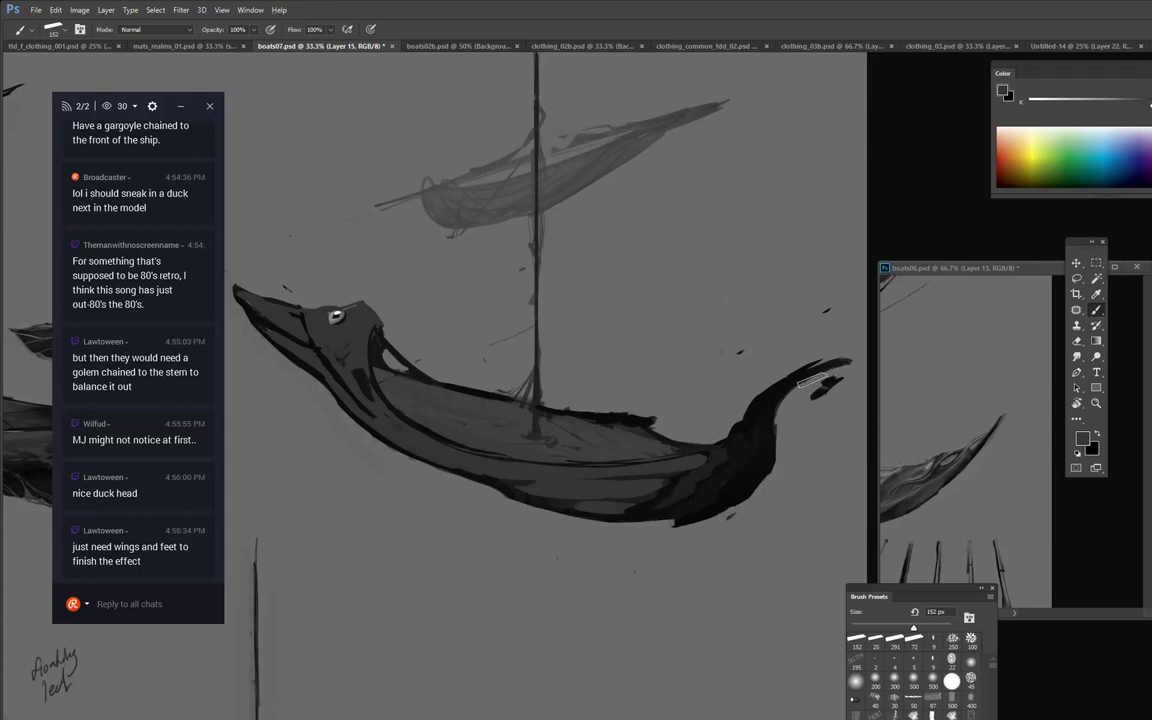
pyautogui.moveTo(838, 377)
pyautogui.mouseDown()
pyautogui.moveTo(789, 413)
pyautogui.moveTo(817, 391)
pyautogui.moveTo(780, 475)
pyautogui.mouseUp()
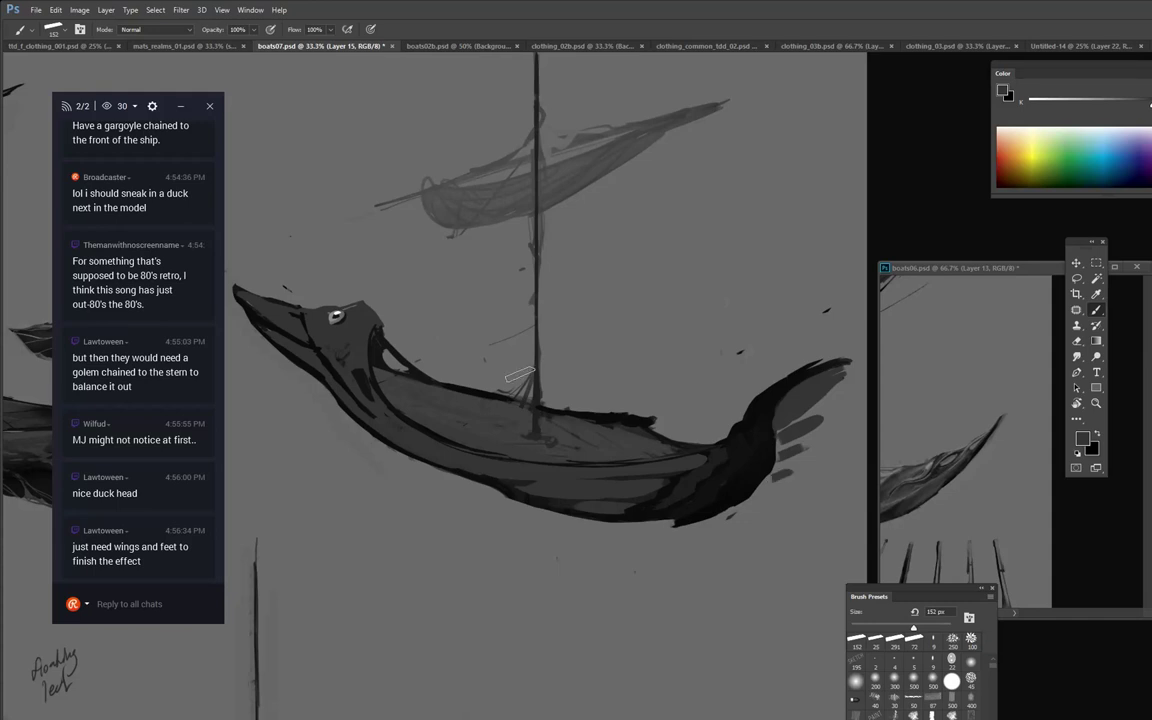
pyautogui.moveTo(520, 375)
pyautogui.mouseDown()
pyautogui.moveTo(426, 371)
pyautogui.moveTo(559, 405)
pyautogui.moveTo(534, 398)
pyautogui.moveTo(685, 415)
pyautogui.moveTo(651, 428)
pyautogui.moveTo(678, 432)
pyautogui.moveTo(669, 442)
pyautogui.moveTo(684, 438)
pyautogui.moveTo(640, 425)
pyautogui.mouseUp()
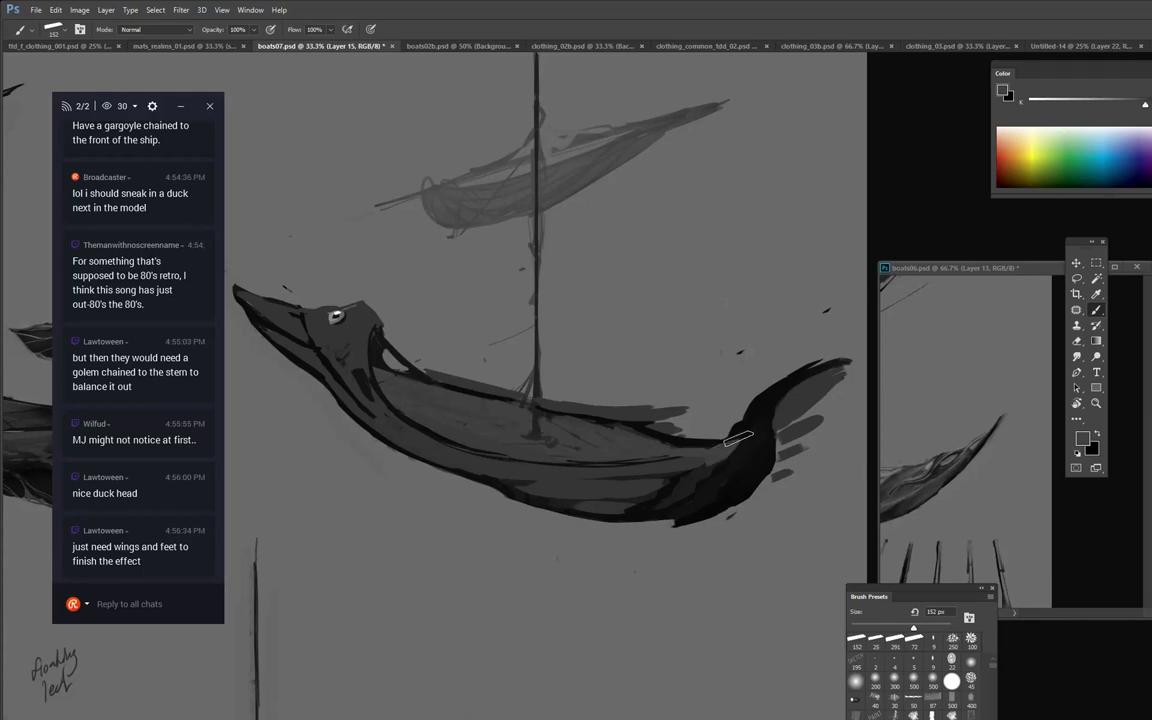
# Reshape the upper edge of the raised stern with dark grey and trim it with background grey.
pyautogui.keyDown('alt'); pyautogui.click(744, 452); pyautogui.keyUp('alt')
pyautogui.moveTo(738, 437)
pyautogui.mouseDown()
pyautogui.moveTo(706, 445)
pyautogui.moveTo(802, 365)
pyautogui.mouseUp()
pyautogui.keyDown('alt'); pyautogui.click(729, 428); pyautogui.keyUp('alt')
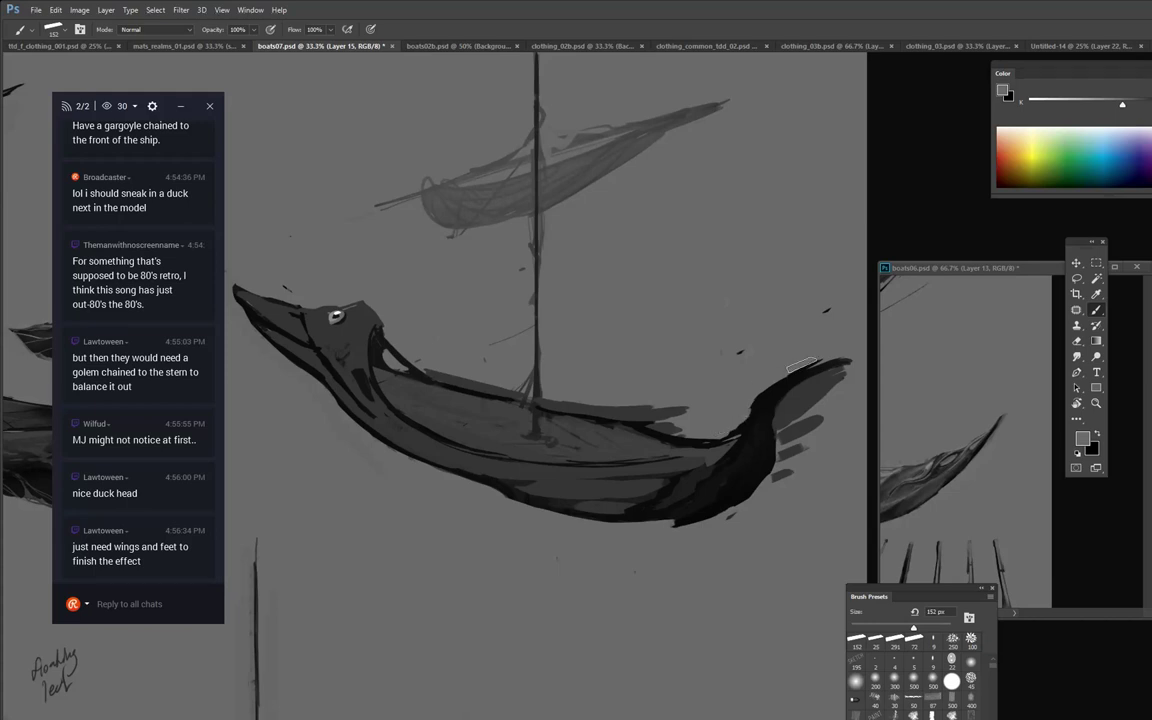
pyautogui.moveTo(750, 401); pyautogui.dragTo(816, 364)
# Strengthen the black edge behind the duck's neck and thicken the lower mast with near-black.
pyautogui.keyDown('alt'); pyautogui.click(374, 373); pyautogui.keyUp('alt')
pyautogui.moveTo(379, 334); pyautogui.dragTo(428, 377)
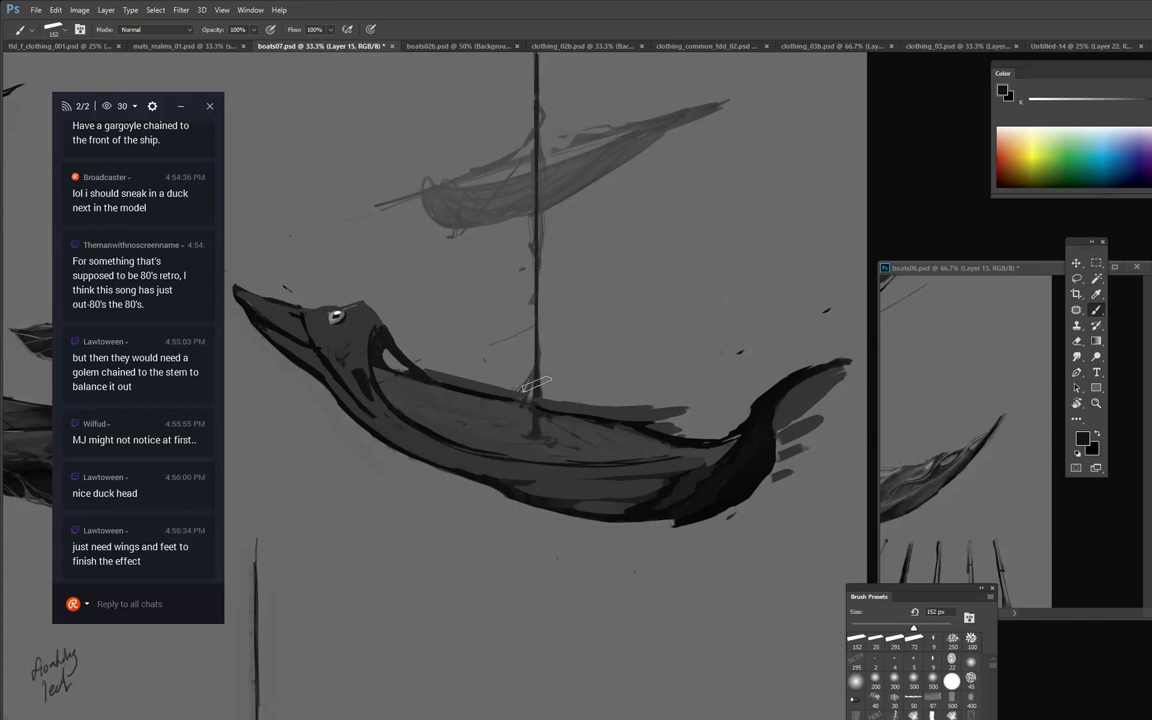
pyautogui.moveTo(536, 384); pyautogui.dragTo(536, 219)
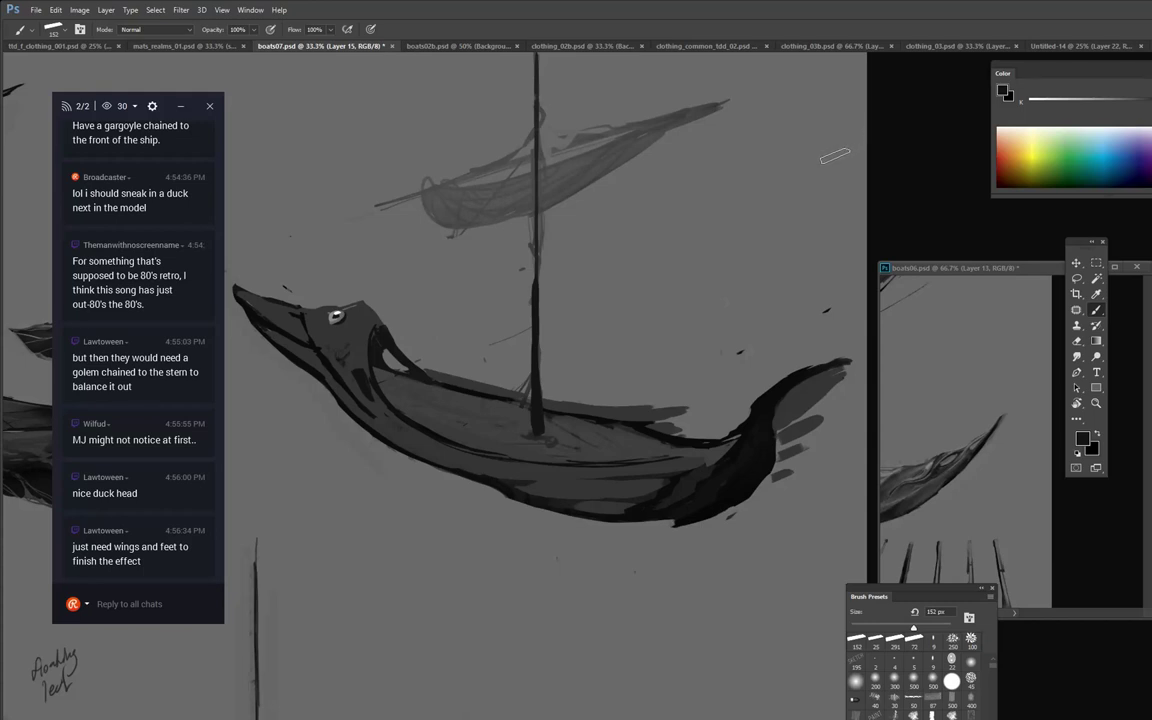
# Brush a soft light grey glow over the duck's head on a new layer with a 500 px soft round brush.
pyautogui.moveTo(645, 263); pyautogui.dragTo(704, 289)
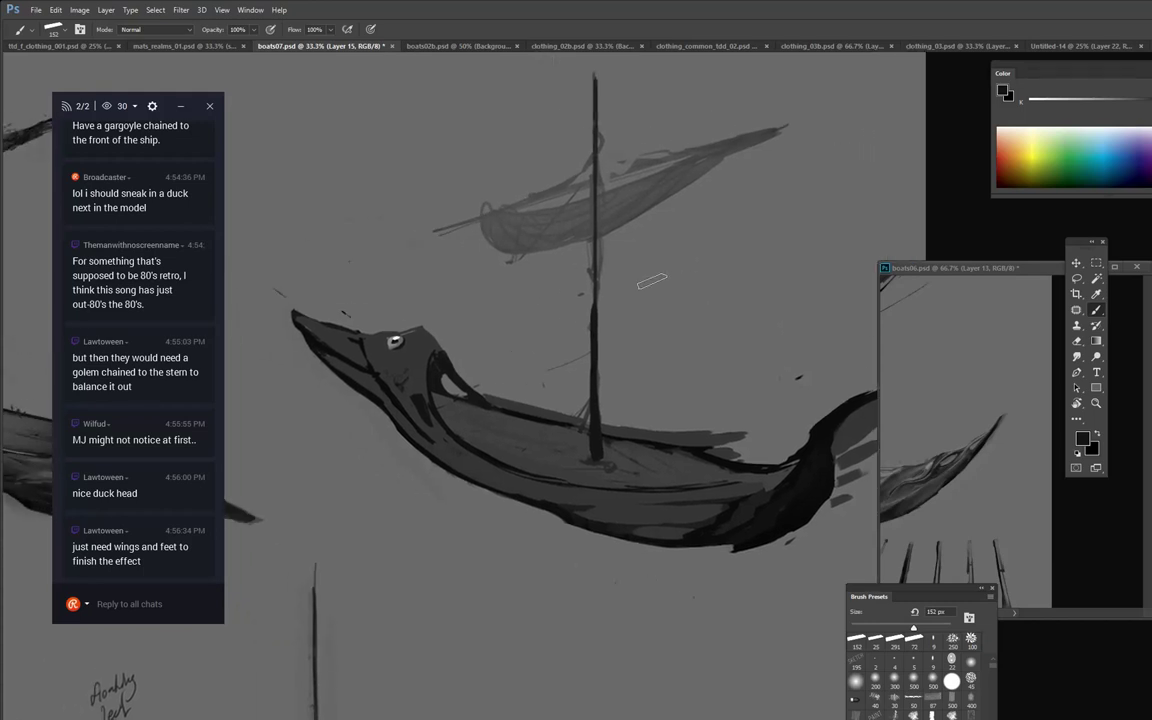
pyautogui.rightClick(577, 371)
pyautogui.click(543, 501)
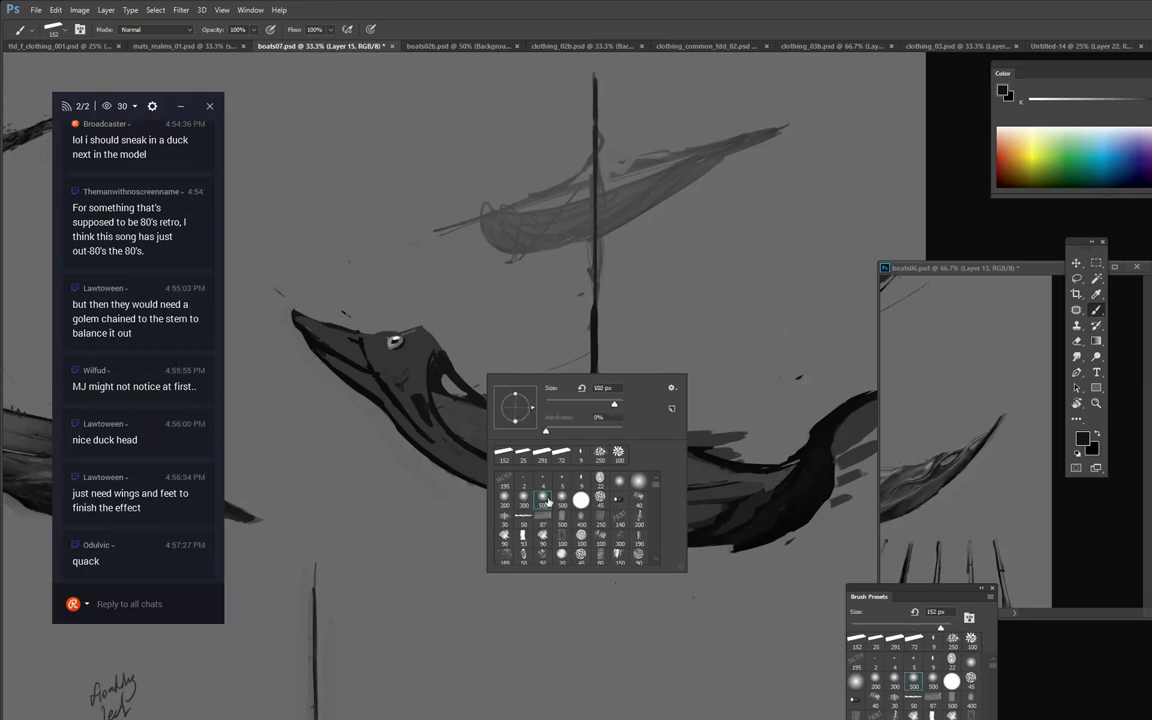
pyautogui.press('Return')
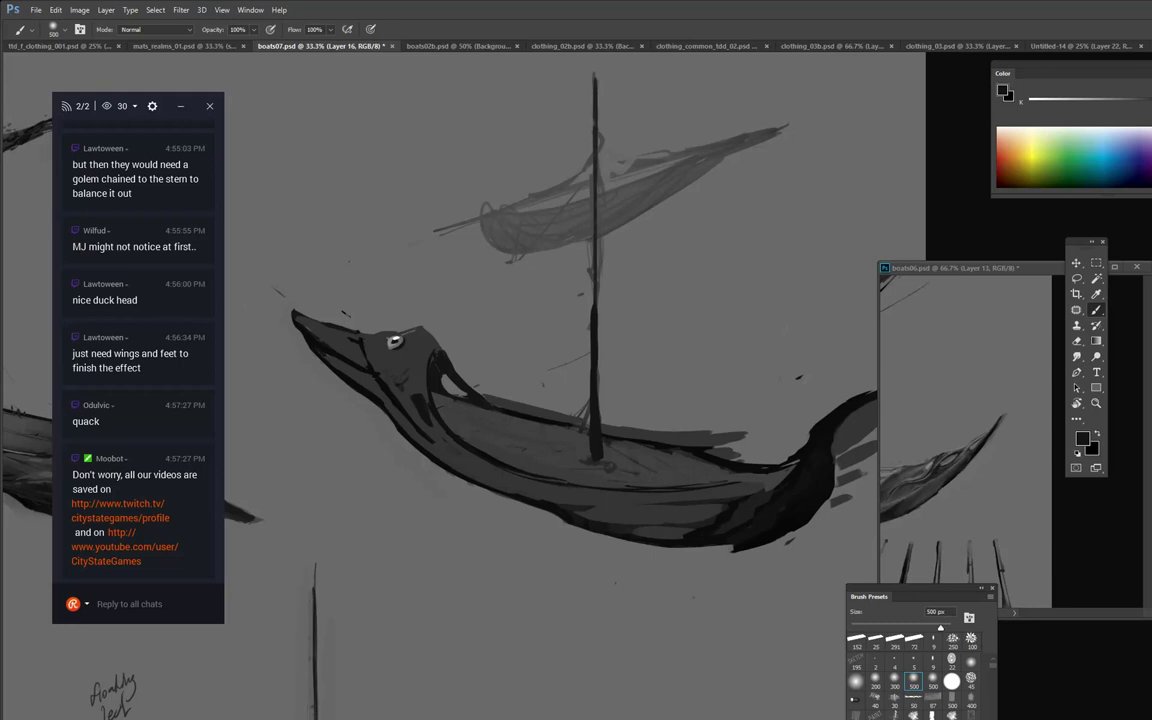
pyautogui.click(1057, 101)
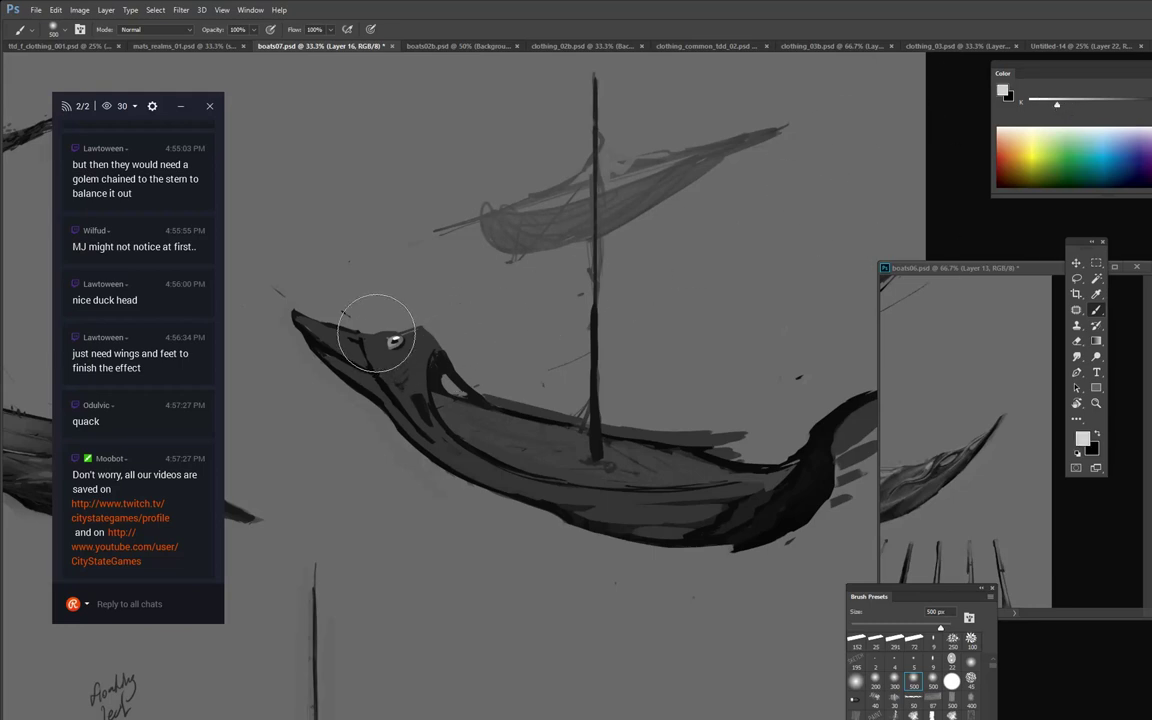
pyautogui.moveTo(376, 333)
pyautogui.mouseDown()
pyautogui.moveTo(418, 348)
pyautogui.moveTo(450, 386)
pyautogui.moveTo(405, 380)
pyautogui.mouseUp()
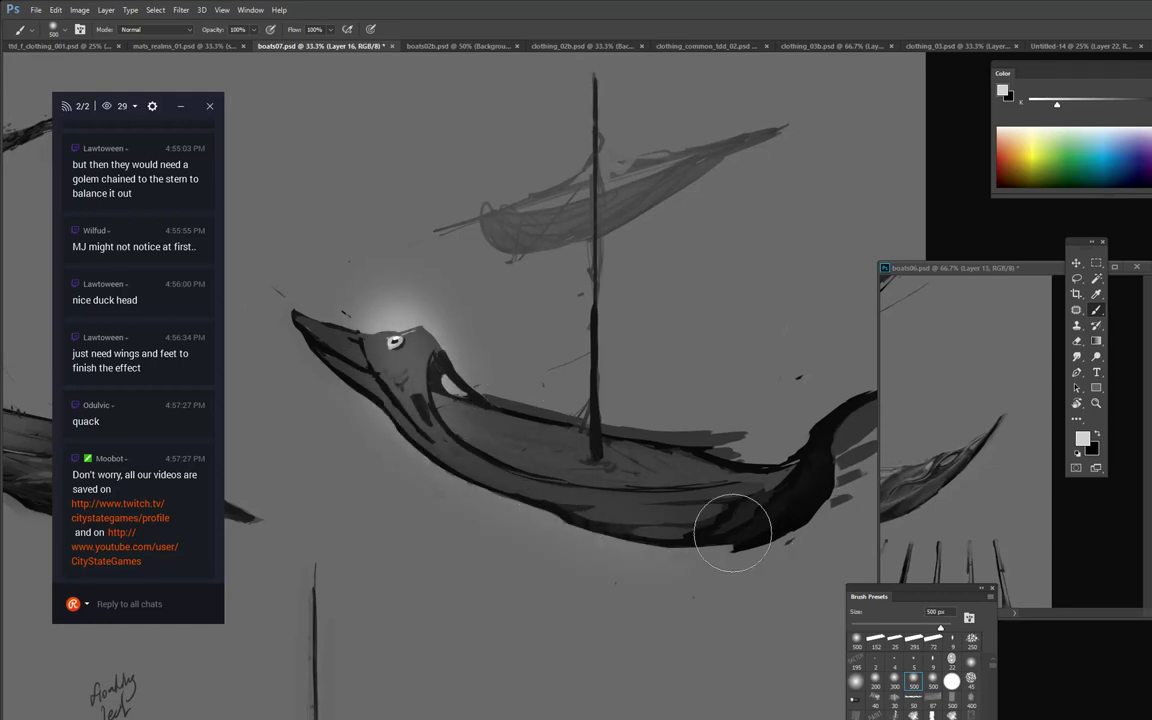
# Lighten the hull side and stern with broad, soft light grey strokes.
pyautogui.moveTo(616, 504); pyautogui.dragTo(757, 496)
pyautogui.moveTo(578, 508); pyautogui.dragTo(848, 495)
pyautogui.moveTo(648, 491)
pyautogui.mouseDown()
pyautogui.moveTo(532, 478)
pyautogui.moveTo(738, 436)
pyautogui.mouseUp()
# Erase the glow spilling outside the duck's head and below the hull with a 152 px eraser.
pyautogui.press('e')
pyautogui.moveTo(343, 371)
pyautogui.mouseDown()
pyautogui.moveTo(438, 465)
pyautogui.moveTo(540, 503)
pyautogui.mouseUp()
pyautogui.moveTo(413, 452)
pyautogui.mouseDown()
pyautogui.moveTo(573, 517)
pyautogui.moveTo(664, 523)
pyautogui.moveTo(538, 495)
pyautogui.moveTo(695, 522)
pyautogui.mouseUp()
pyautogui.moveTo(539, 495); pyautogui.dragTo(686, 520)
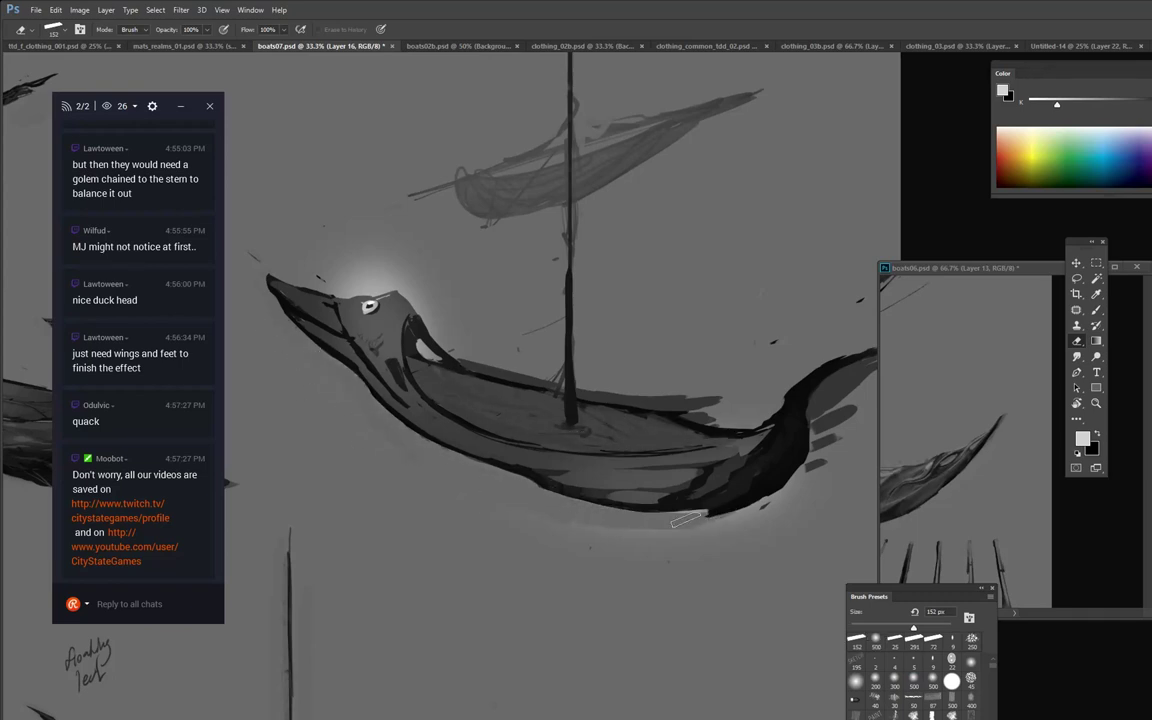
pyautogui.moveTo(597, 526); pyautogui.dragTo(655, 535)
pyautogui.moveTo(405, 270)
pyautogui.mouseDown()
pyautogui.moveTo(353, 261)
pyautogui.moveTo(329, 275)
pyautogui.moveTo(409, 260)
pyautogui.moveTo(404, 276)
pyautogui.moveTo(350, 259)
pyautogui.moveTo(337, 287)
pyautogui.moveTo(371, 289)
pyautogui.moveTo(365, 271)
pyautogui.moveTo(425, 306)
pyautogui.moveTo(330, 287)
pyautogui.moveTo(392, 278)
pyautogui.moveTo(380, 286)
pyautogui.moveTo(468, 351)
pyautogui.moveTo(390, 258)
pyautogui.moveTo(392, 273)
pyautogui.moveTo(357, 268)
pyautogui.mouseUp()
pyautogui.hotkey('ctrl', 'z')
pyautogui.hotkey('ctrl', 'z')
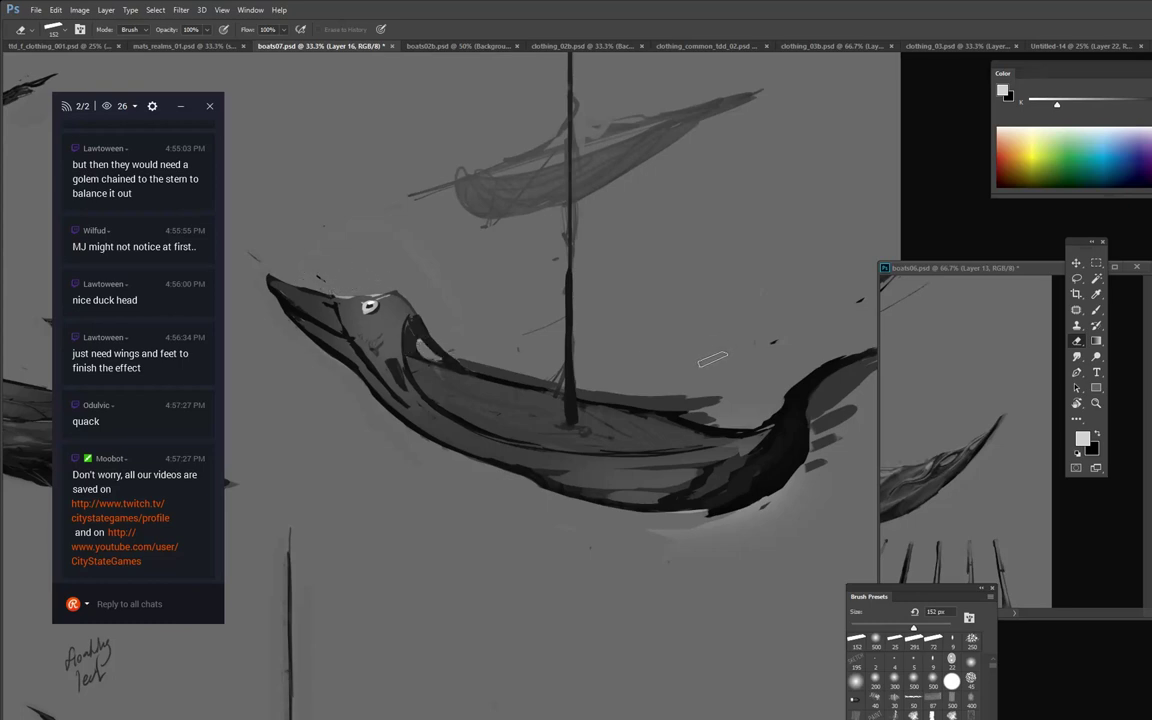
# Paint mid-grey highlight strokes on the sail with a 45 px brush, and a small 72 px dab behind the stern.
pyautogui.press('b')
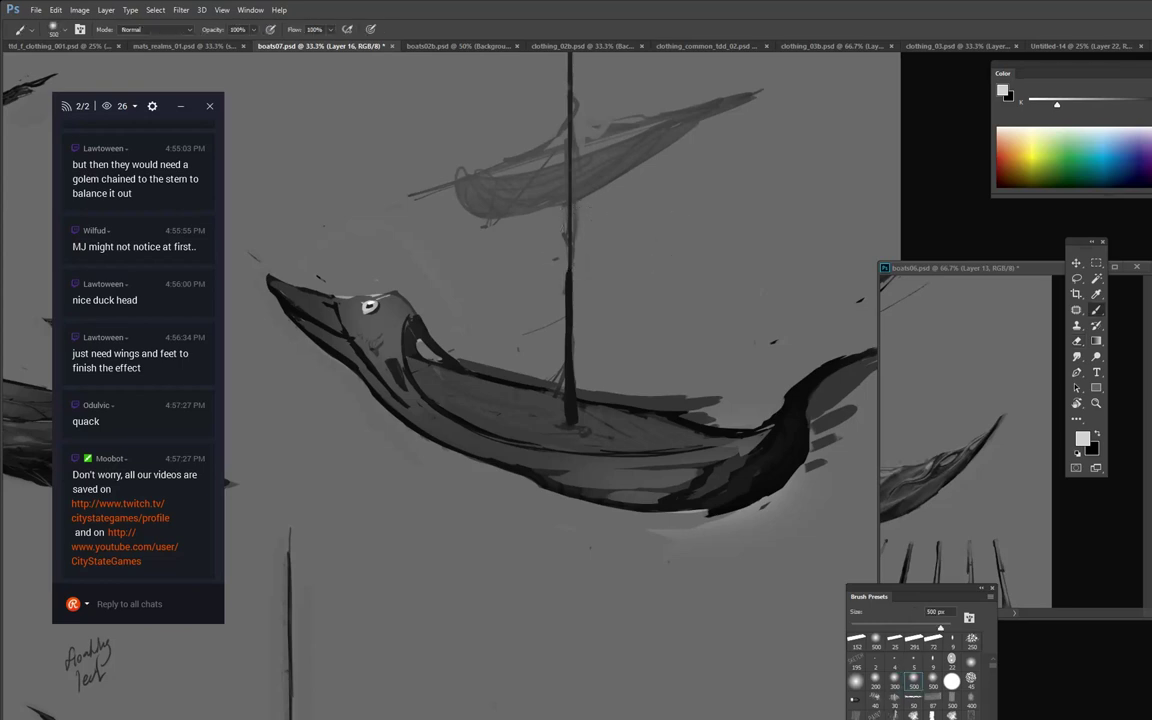
pyautogui.click(932, 715)
pyautogui.moveTo(1063, 105); pyautogui.dragTo(1080, 106)
pyautogui.moveTo(522, 207)
pyautogui.mouseDown()
pyautogui.moveTo(470, 186)
pyautogui.moveTo(550, 188)
pyautogui.moveTo(499, 211)
pyautogui.moveTo(474, 198)
pyautogui.moveTo(528, 205)
pyautogui.moveTo(557, 190)
pyautogui.moveTo(535, 194)
pyautogui.moveTo(527, 181)
pyautogui.moveTo(584, 161)
pyautogui.moveTo(508, 184)
pyautogui.moveTo(659, 126)
pyautogui.moveTo(597, 169)
pyautogui.moveTo(667, 134)
pyautogui.moveTo(513, 204)
pyautogui.mouseUp()
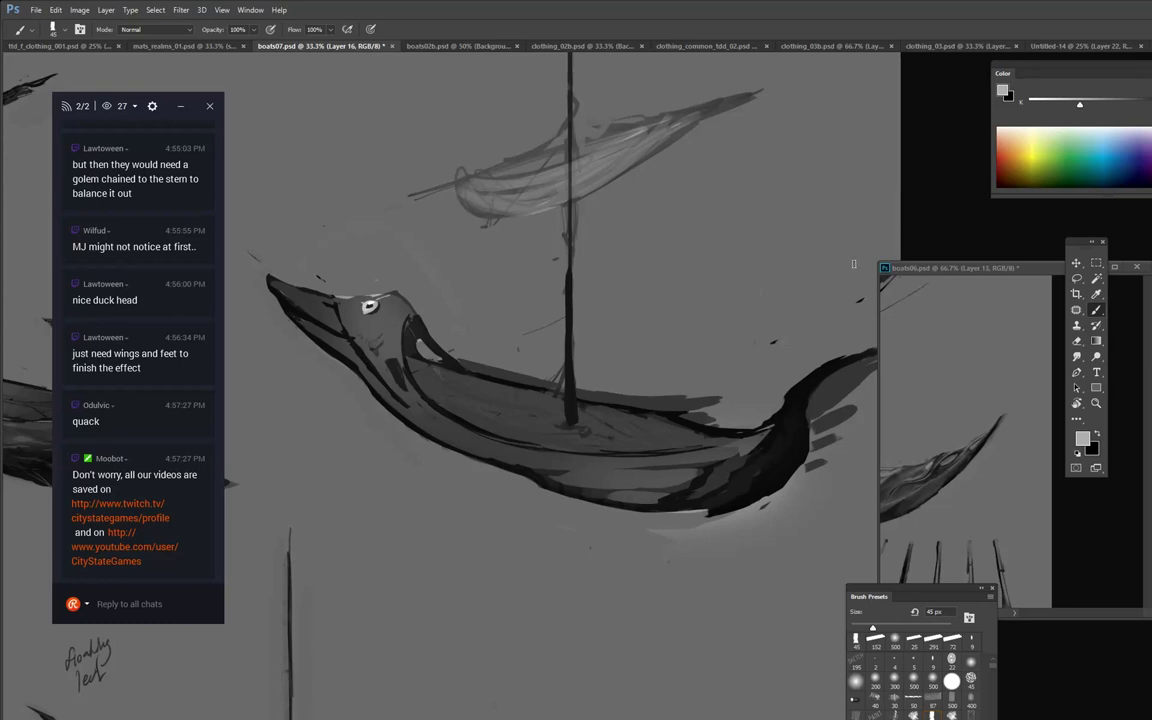
pyautogui.click(953, 640)
pyautogui.moveTo(822, 499); pyautogui.dragTo(830, 518)
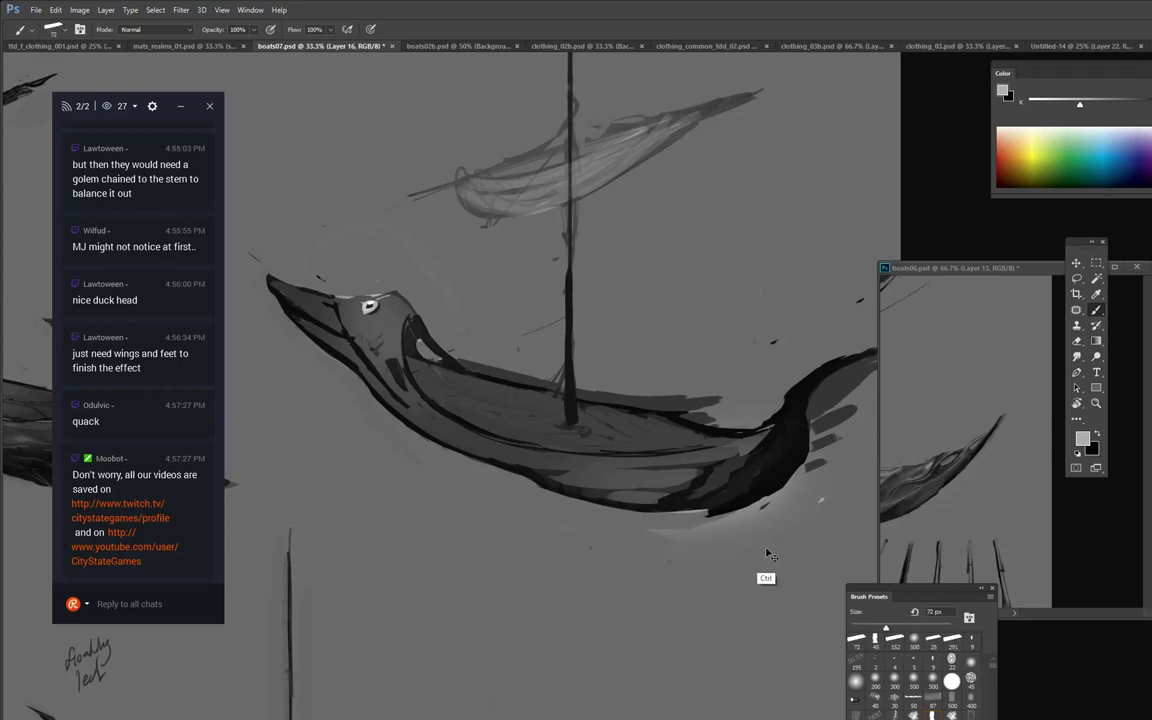
# Try to merge the highlight layer into the boat layer below it.
pyautogui.hotkey('ctrl', 'e')
pyautogui.press('e')
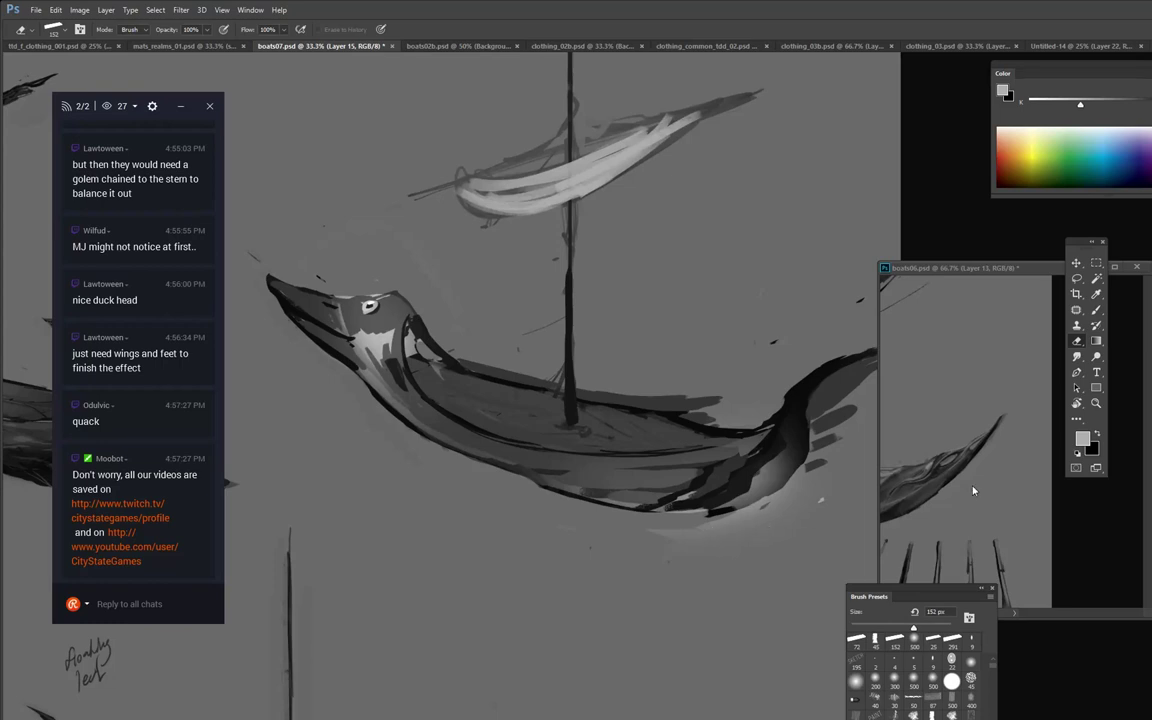
pyautogui.hotkey('ctrl', 'z')
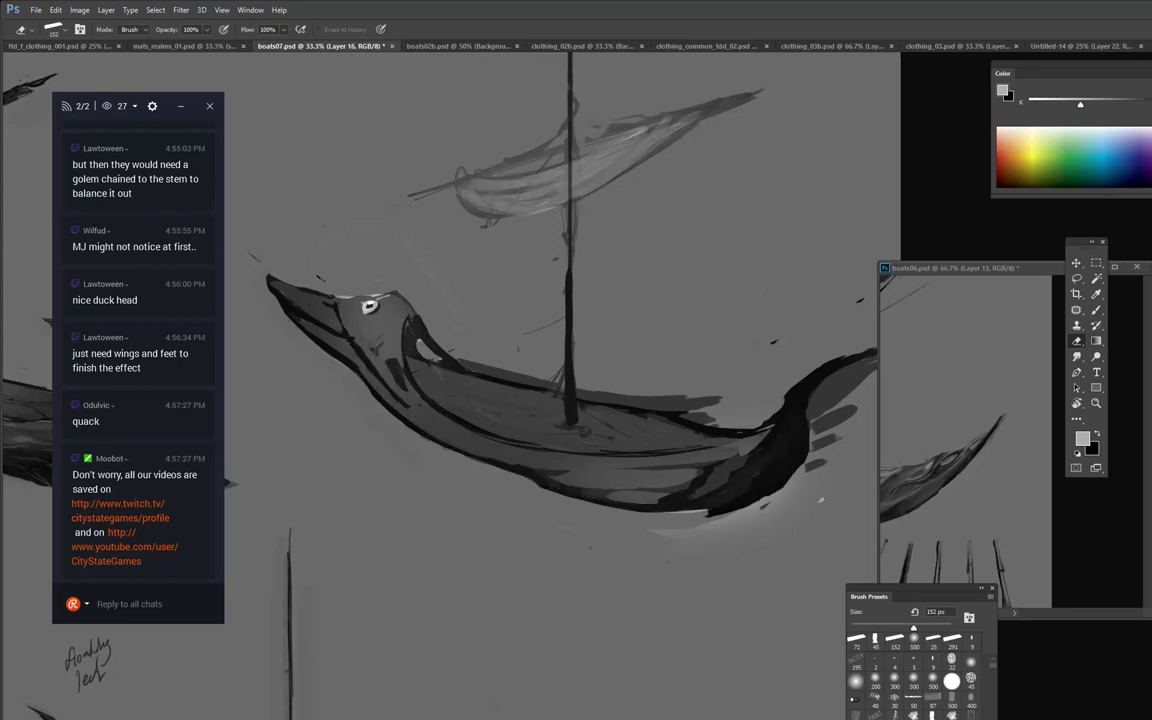
# Darken the duck boat's far rail behind the mast with near-black strokes from a 72 px brush.
pyautogui.press('b')
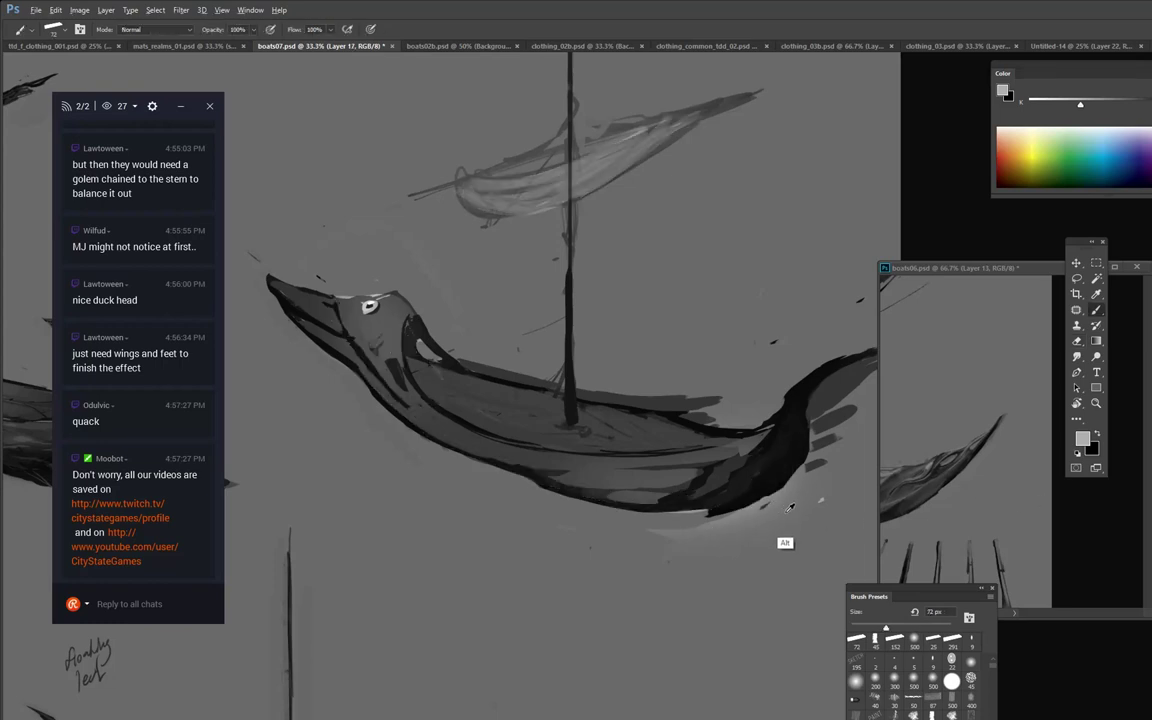
pyautogui.keyDown('alt'); pyautogui.click(619, 449); pyautogui.keyUp('alt')
pyautogui.moveTo(584, 403); pyautogui.dragTo(656, 421)
pyautogui.moveTo(580, 404); pyautogui.dragTo(690, 430)
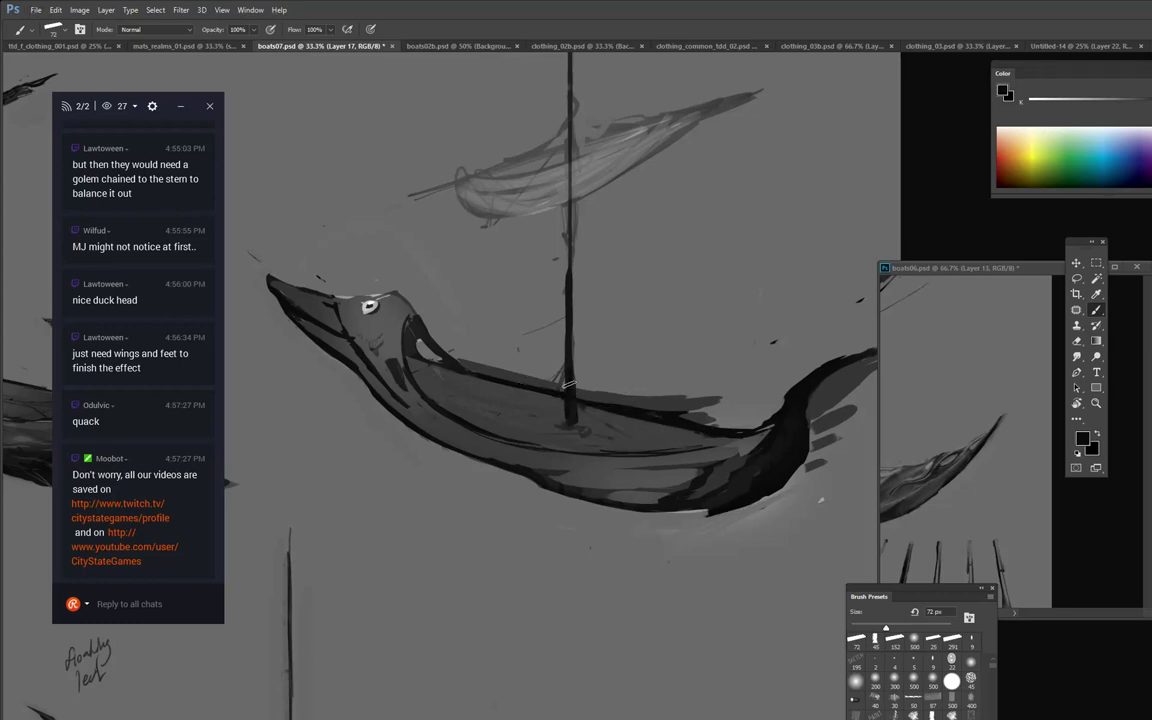
# Paint thin grey rigging lines from the duck boat's mast and sail down to the hull on both sides.
pyautogui.keyDown('alt'); pyautogui.click(578, 322); pyautogui.keyUp('alt')
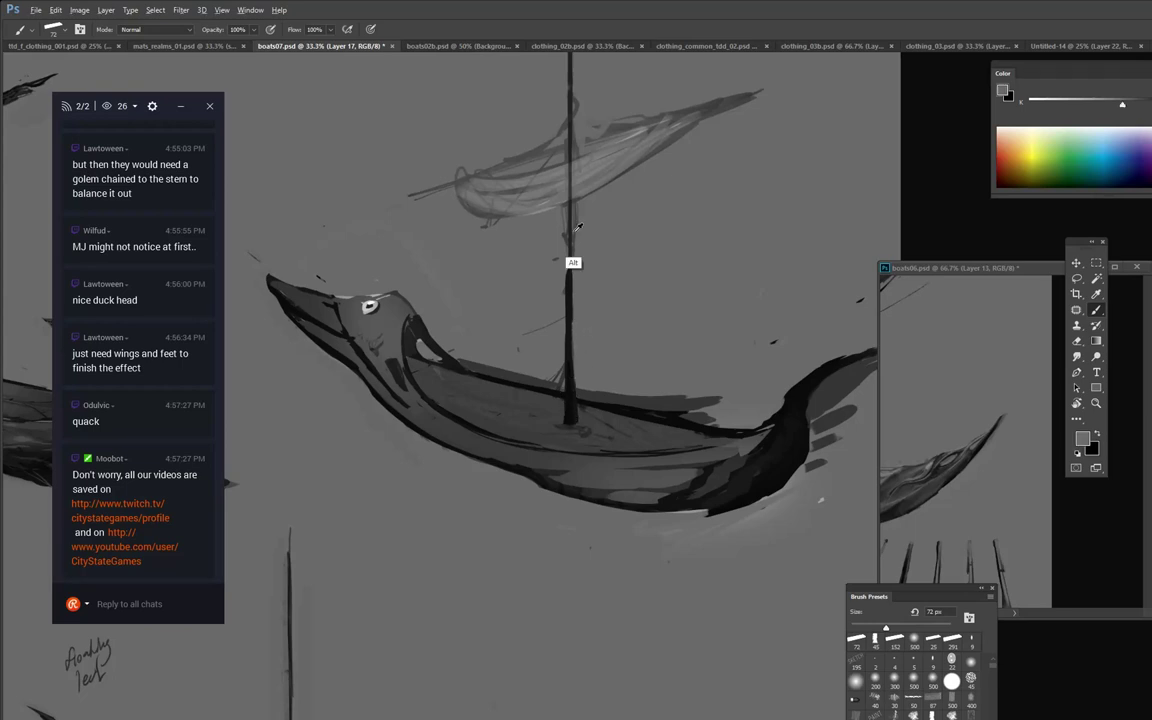
pyautogui.moveTo(483, 410)
pyautogui.mouseDown()
pyautogui.moveTo(540, 190)
pyautogui.moveTo(513, 405)
pyautogui.mouseUp()
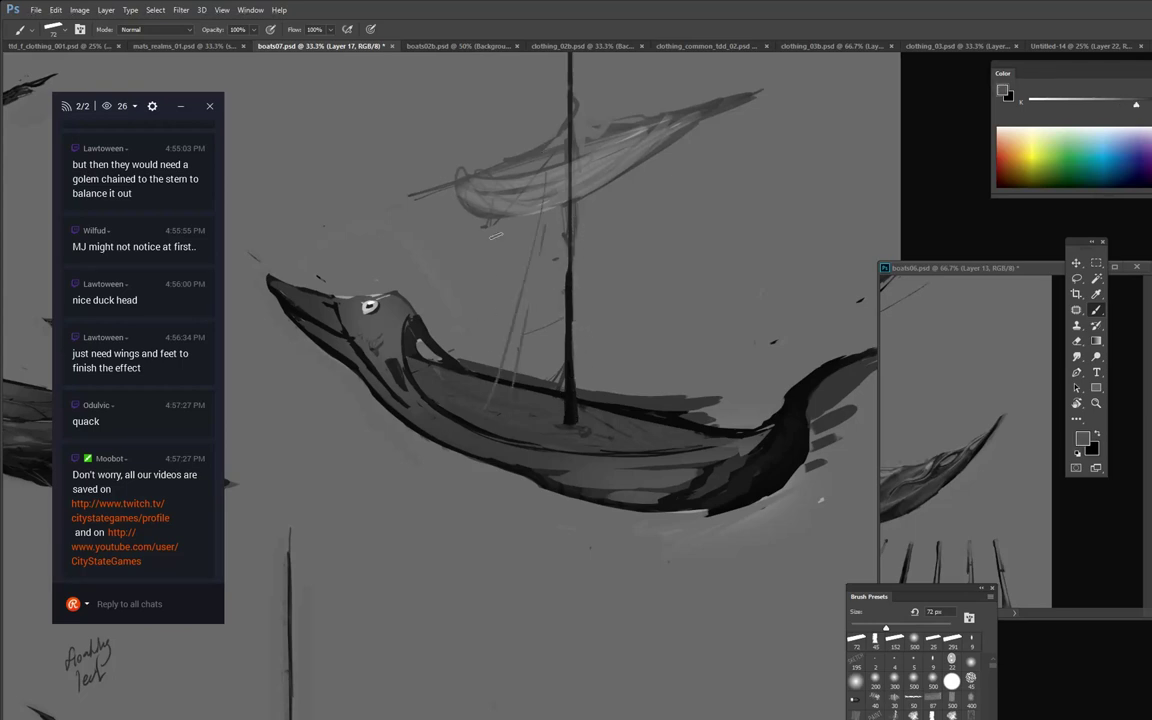
pyautogui.moveTo(594, 166); pyautogui.dragTo(656, 396)
pyautogui.moveTo(628, 206)
pyautogui.mouseDown()
pyautogui.moveTo(661, 337)
pyautogui.moveTo(697, 399)
pyautogui.mouseUp()
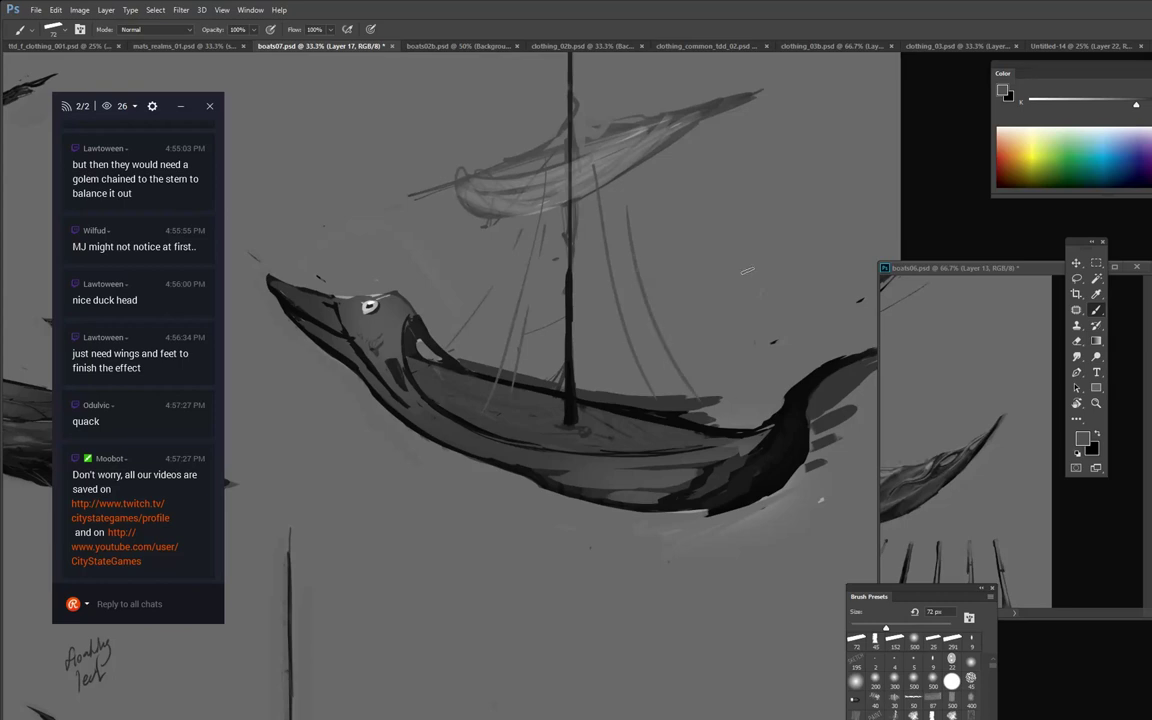
# Switch to the layer of the oared boat with the curled leaf-shaped stern.
pyautogui.hotkey('alt', 'space')
pyautogui.keyDown('alt'); pyautogui.click(741, 303); pyautogui.keyUp('alt')
pyautogui.keyDown('alt'); pyautogui.click(758, 298); pyautogui.keyUp('alt')
pyautogui.moveTo(733, 271); pyautogui.dragTo(1056, 204)
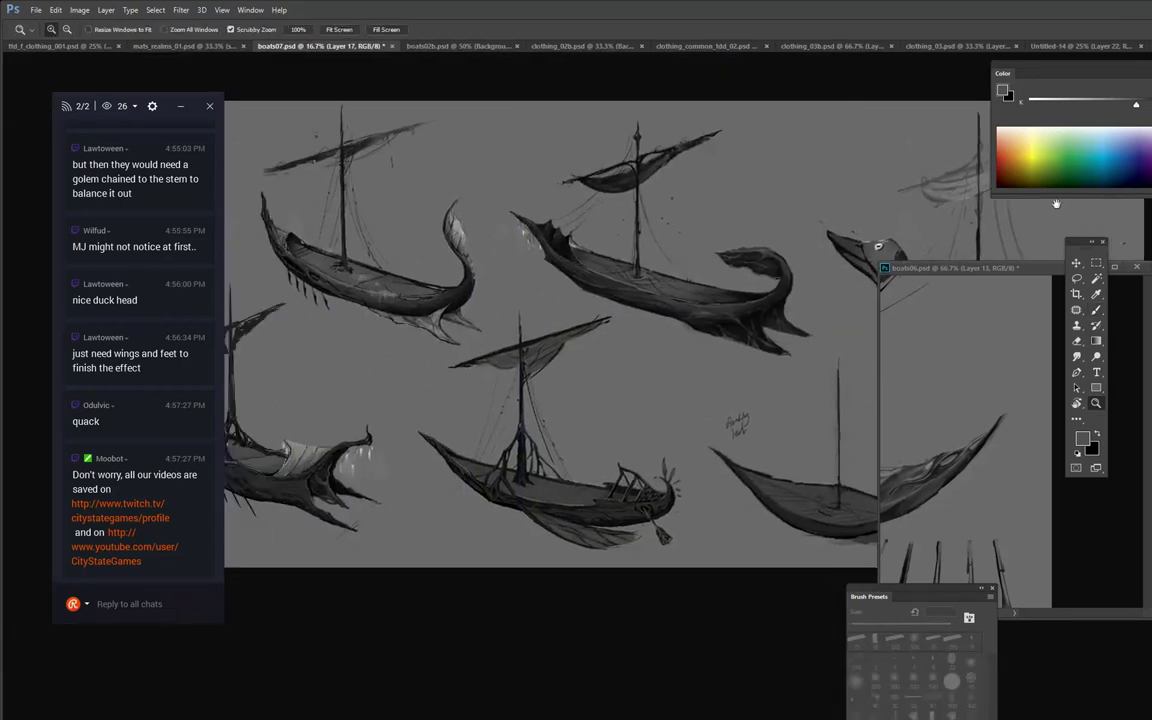
pyautogui.moveTo(779, 256); pyautogui.dragTo(900, 254)
pyautogui.moveTo(777, 342); pyautogui.dragTo(864, 391)
pyautogui.hotkey('ctrl', 'space')
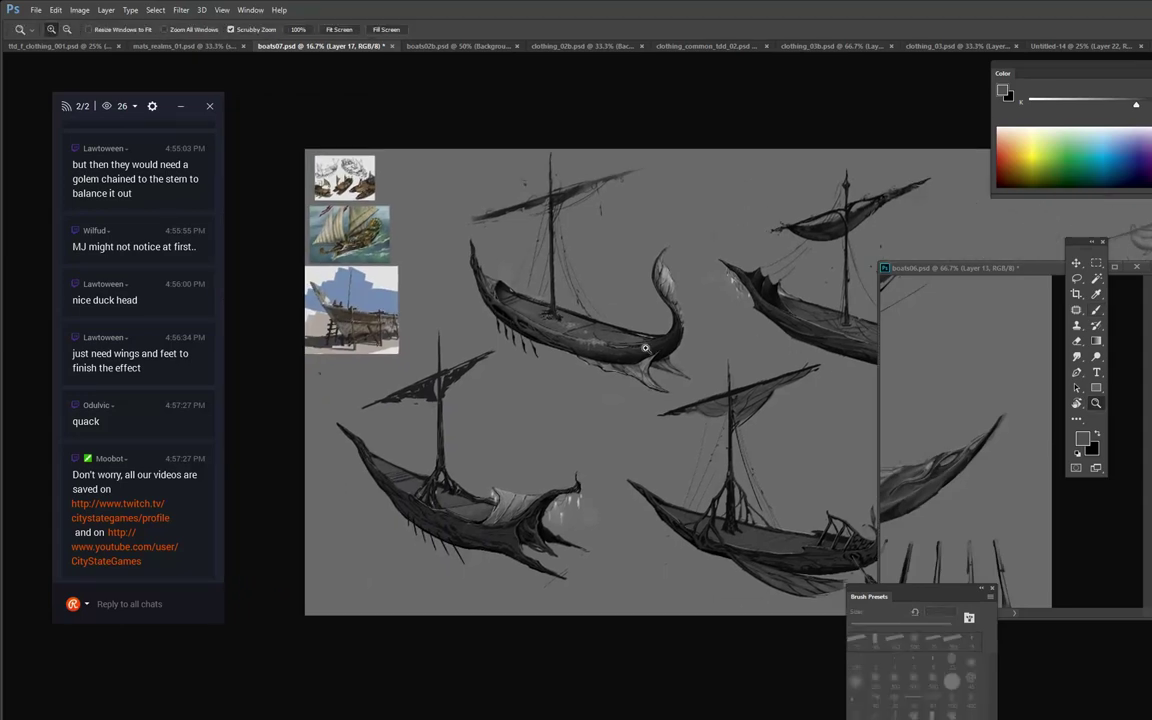
pyautogui.keyDown('ctrl'); pyautogui.click(645, 348); pyautogui.keyUp('ctrl')
pyautogui.keyDown('ctrl'); pyautogui.click(648, 350); pyautogui.keyUp('ctrl')
pyautogui.keyDown('ctrl'); pyautogui.click(650, 352); pyautogui.keyUp('ctrl')
pyautogui.moveTo(594, 340); pyautogui.dragTo(761, 401)
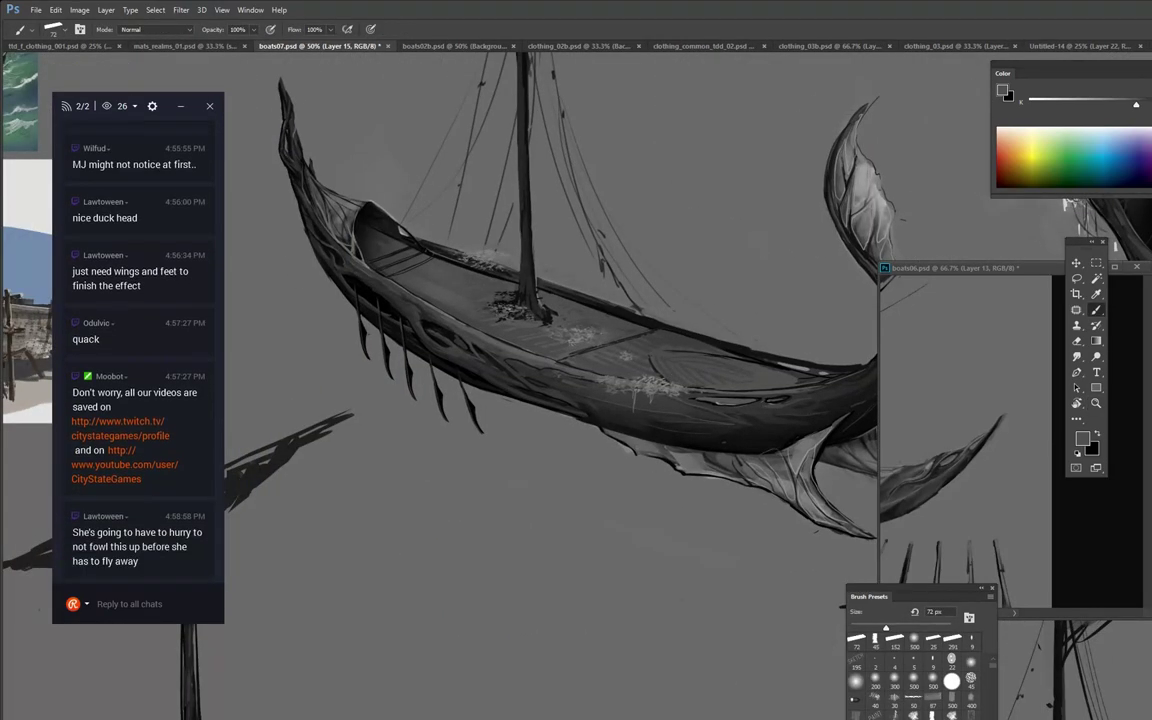
pyautogui.hotkey('ctrl', 'z')
pyautogui.hotkey('ctrl', 'z')
pyautogui.rightClick(669, 380)
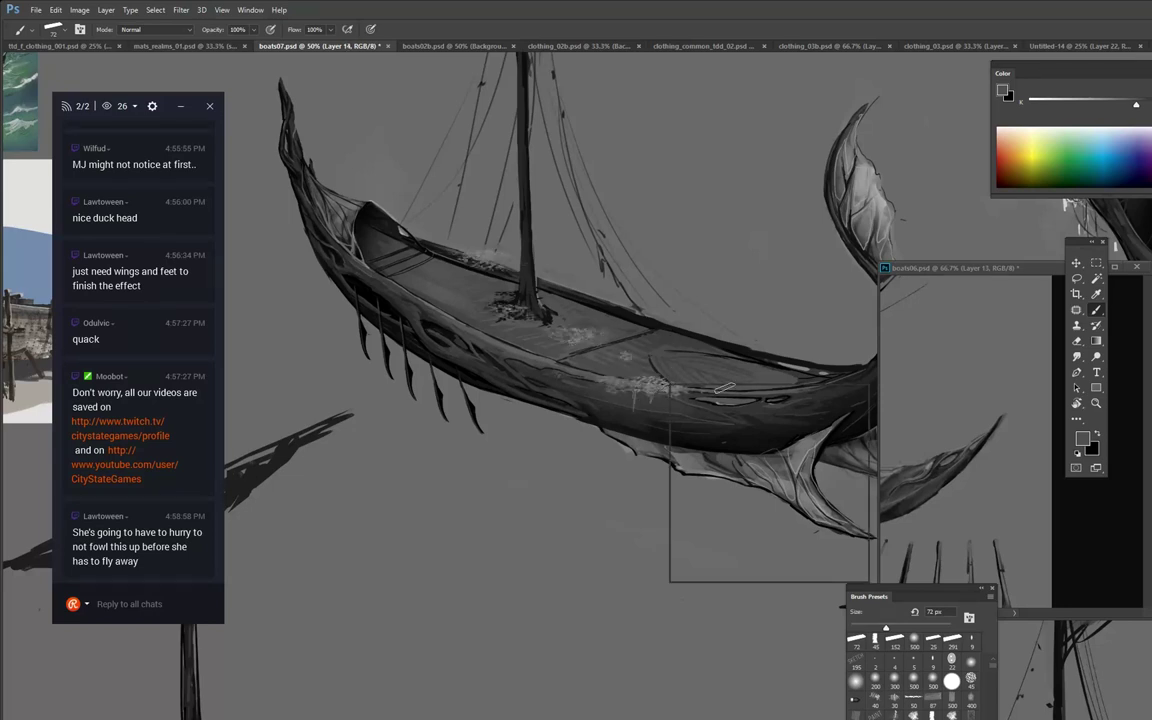
pyautogui.click(740, 414)
# Paint fine light grey highlights on the rigging, sail and leaf-shaped stern with a 28 px brush, sampling the grey from the stern leaf.
pyautogui.keyDown('alt'); pyautogui.click(666, 422); pyautogui.keyUp('alt')
pyautogui.keyDown('alt'); pyautogui.click(658, 443); pyautogui.keyUp('alt')
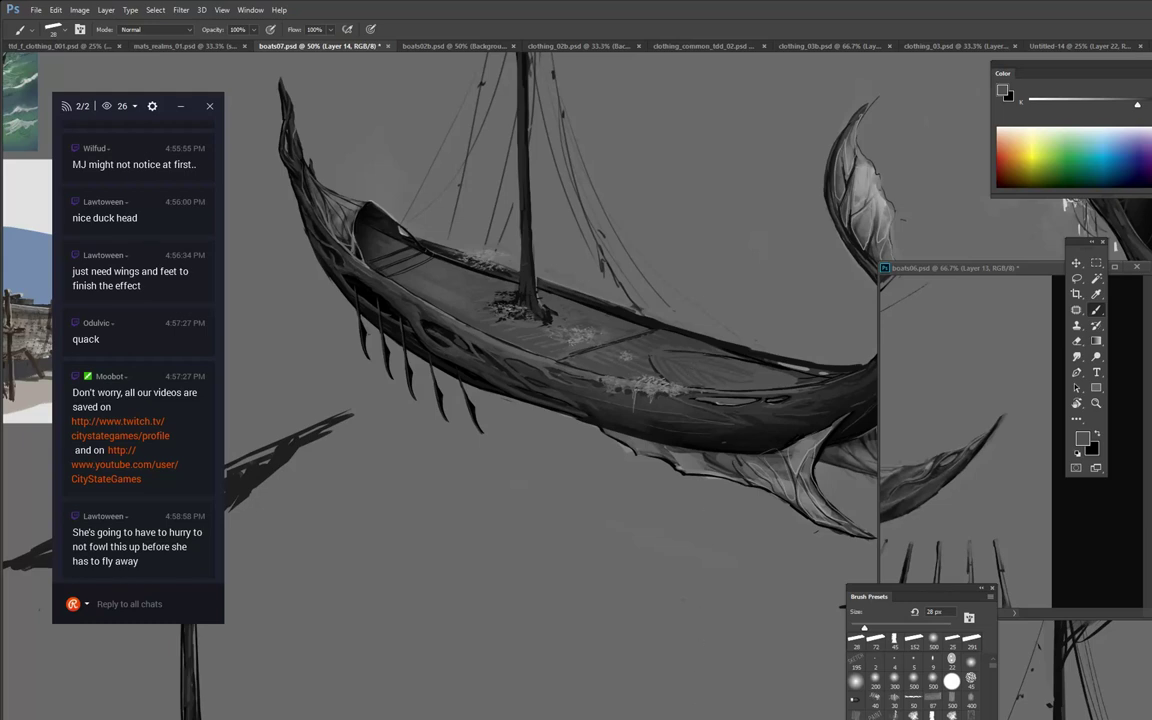
pyautogui.keyDown('alt'); pyautogui.click(867, 212); pyautogui.keyUp('alt')
pyautogui.moveTo(602, 167); pyautogui.dragTo(695, 284)
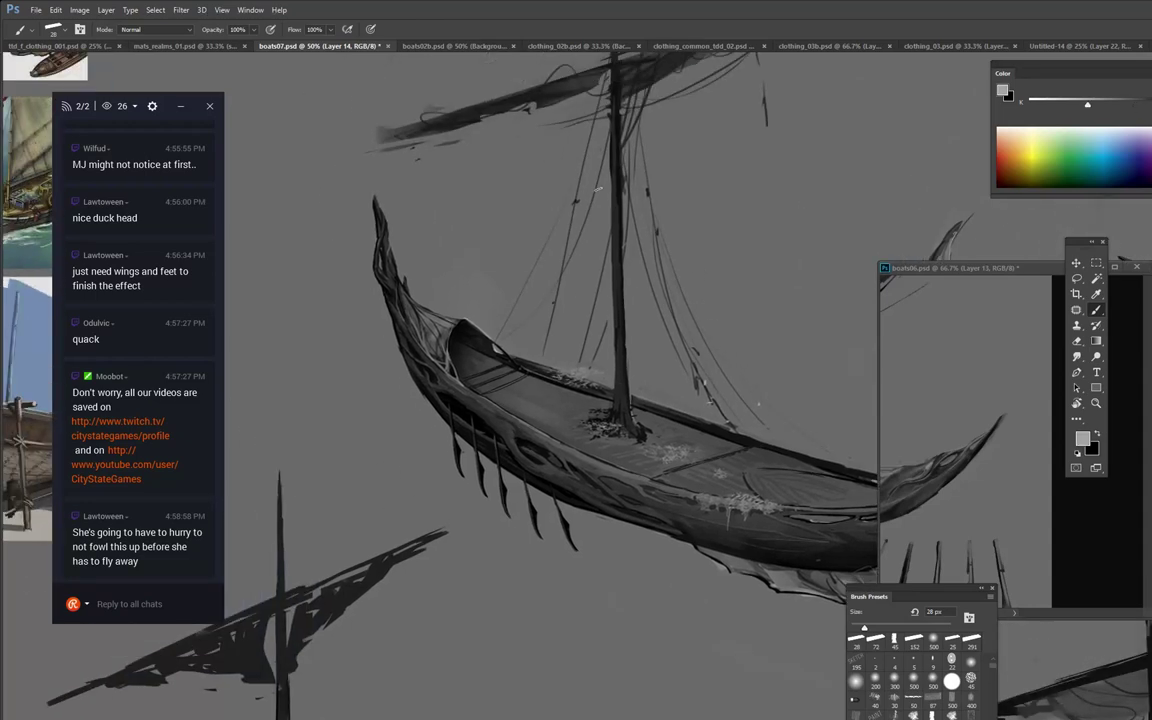
pyautogui.moveTo(704, 117); pyautogui.dragTo(619, 242)
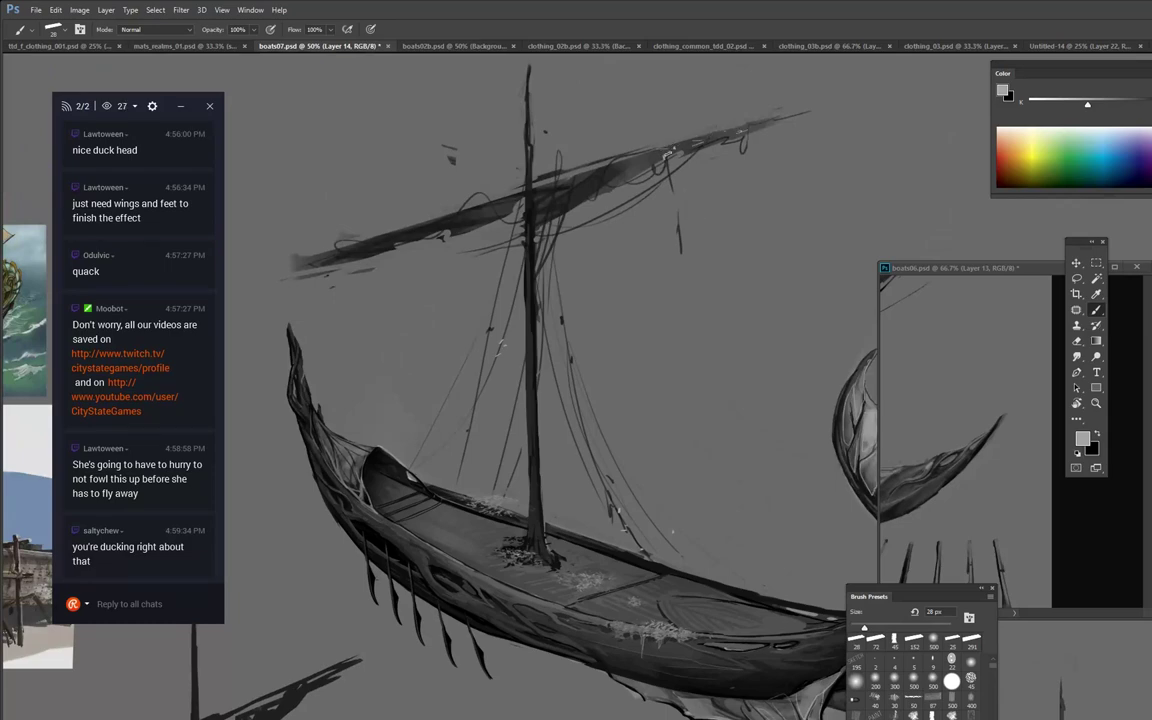
pyautogui.moveTo(773, 284); pyautogui.dragTo(750, 257)
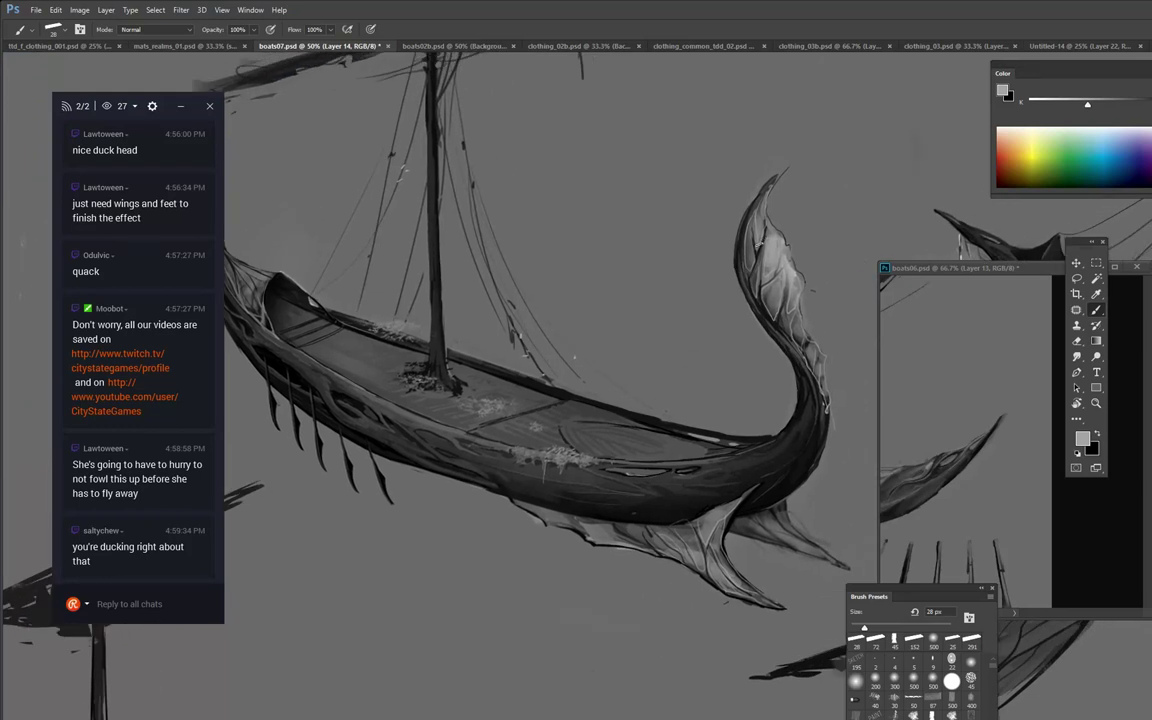
# Post the message "oh lordy the puns" in the stream chat.
pyautogui.click(170, 601)
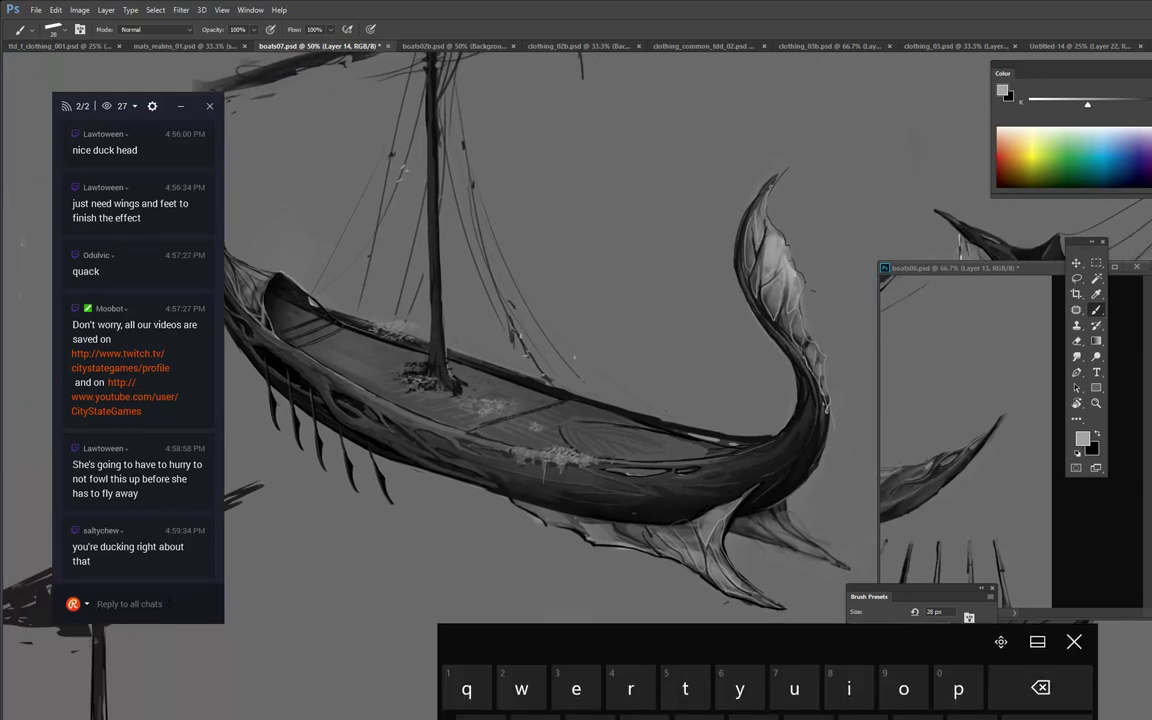
pyautogui.write('oh lord')
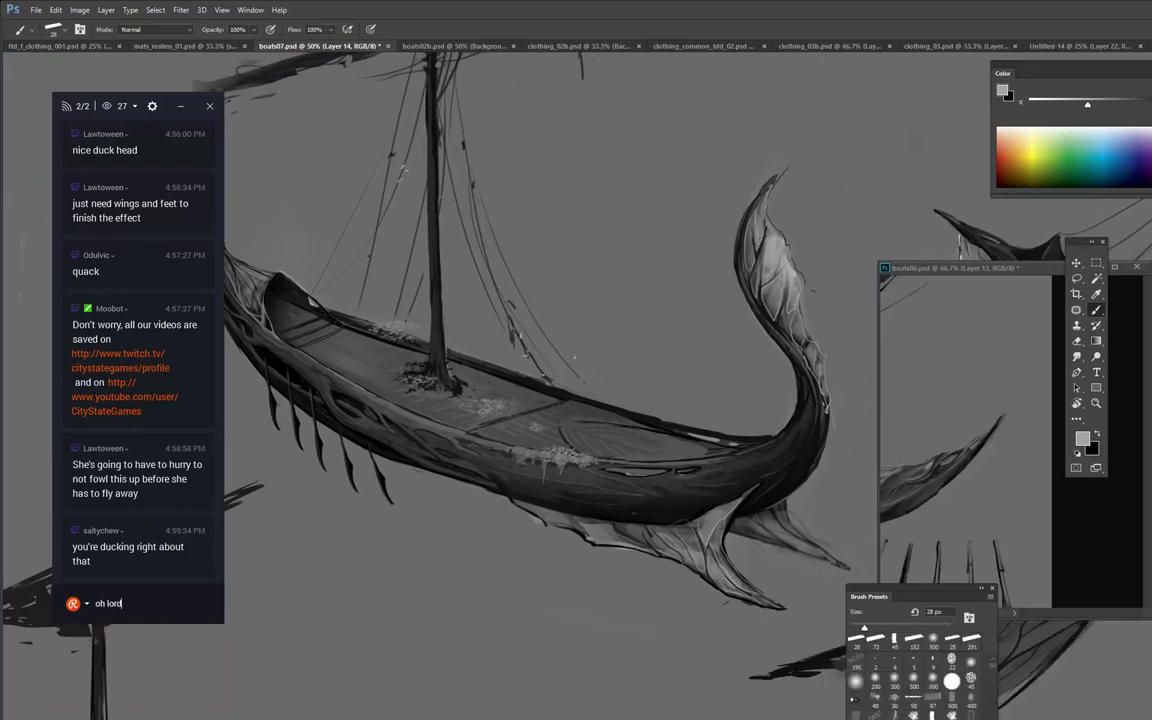
pyautogui.write('y the puns')
pyautogui.press('Return')
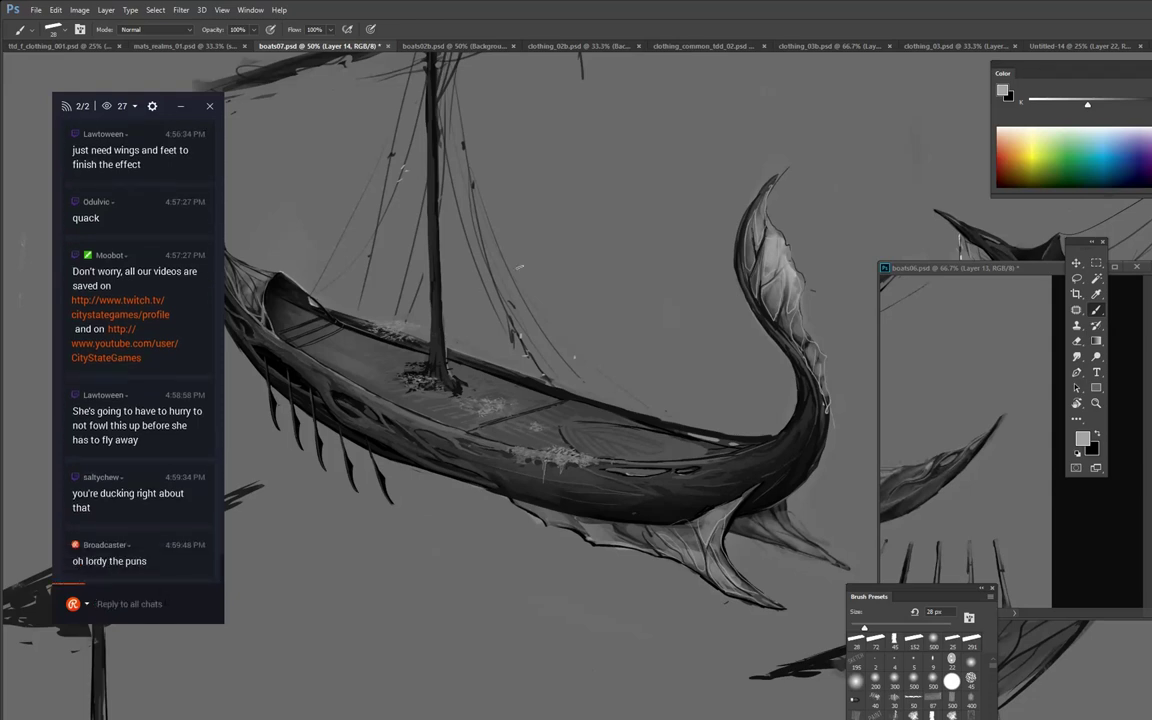
# Examine the boat sheet as a whole and the finished boat with the leaf-shaped stern.
pyautogui.write('z')
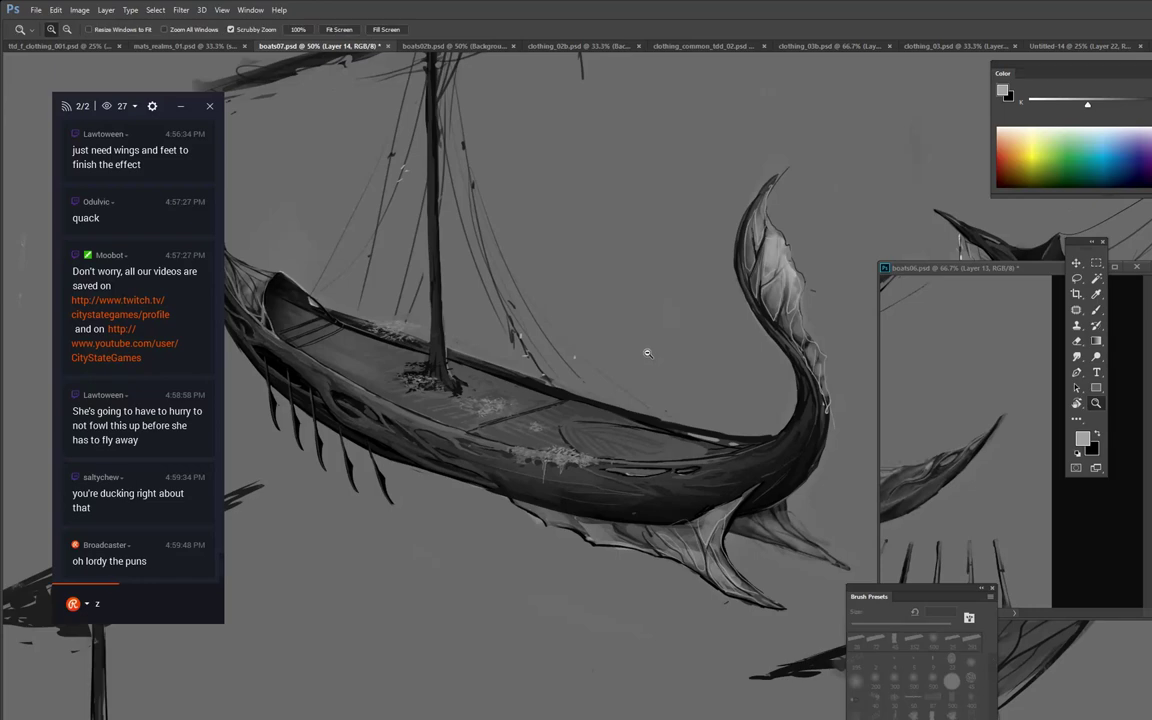
pyautogui.keyDown('alt'); pyautogui.click(648, 353); pyautogui.keyUp('alt')
pyautogui.keyDown('alt'); pyautogui.click(648, 353); pyautogui.keyUp('alt')
pyautogui.moveTo(697, 363); pyautogui.dragTo(604, 316)
pyautogui.moveTo(634, 429)
pyautogui.mouseDown()
pyautogui.moveTo(544, 329)
pyautogui.moveTo(718, 401)
pyautogui.moveTo(694, 450)
pyautogui.mouseUp()
pyautogui.press('b')
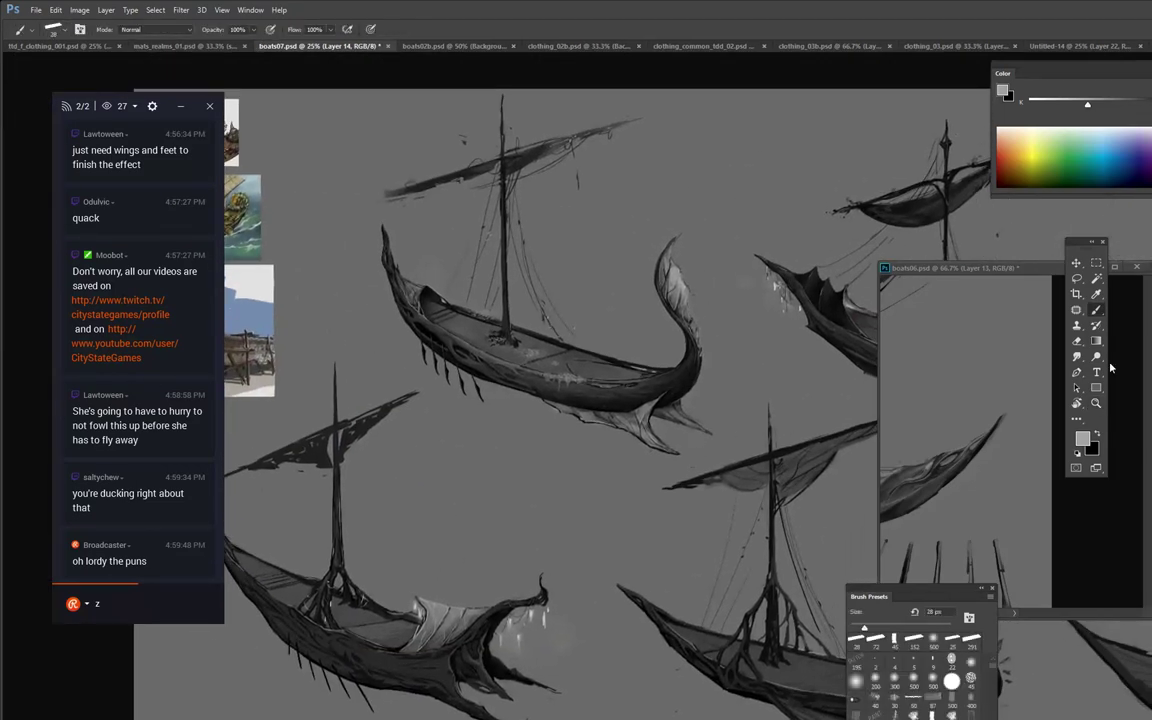
pyautogui.press('z')
pyautogui.click(618, 277)
pyautogui.press('b')
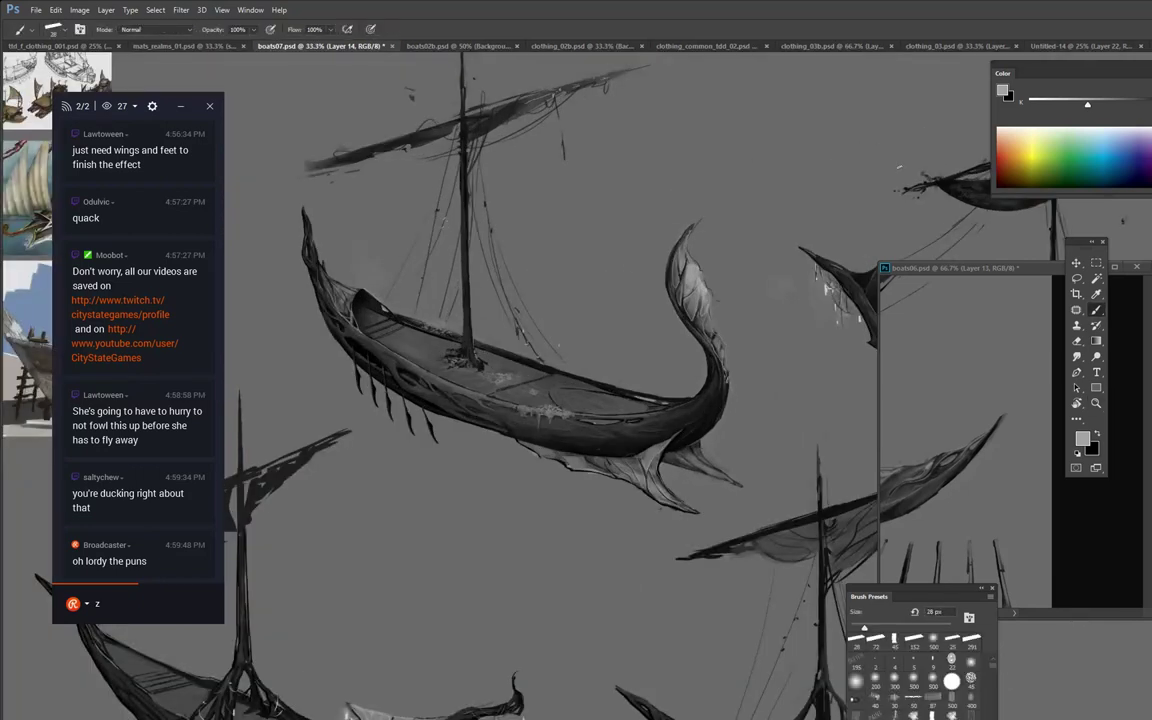
# Clear the stray letter from the chat reply and post "alright hot snaps gonna be ending here in a min or so.".
pyautogui.moveTo(147, 601); pyautogui.dragTo(74, 607)
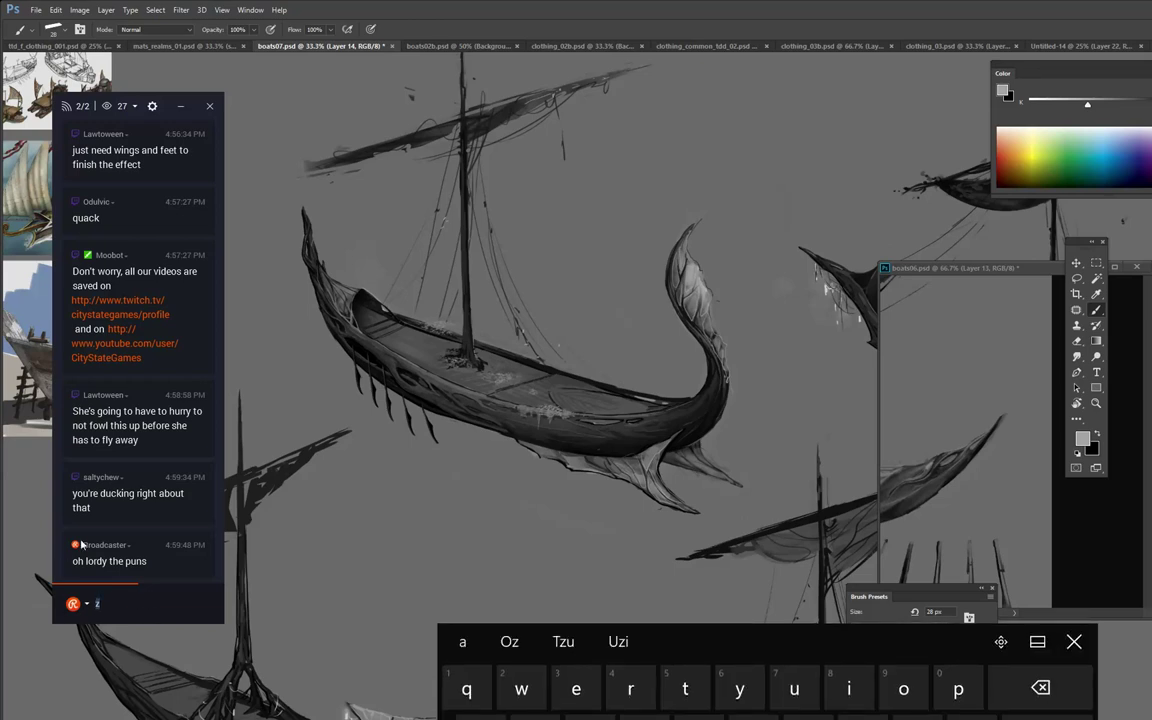
pyautogui.press('BackSpace')
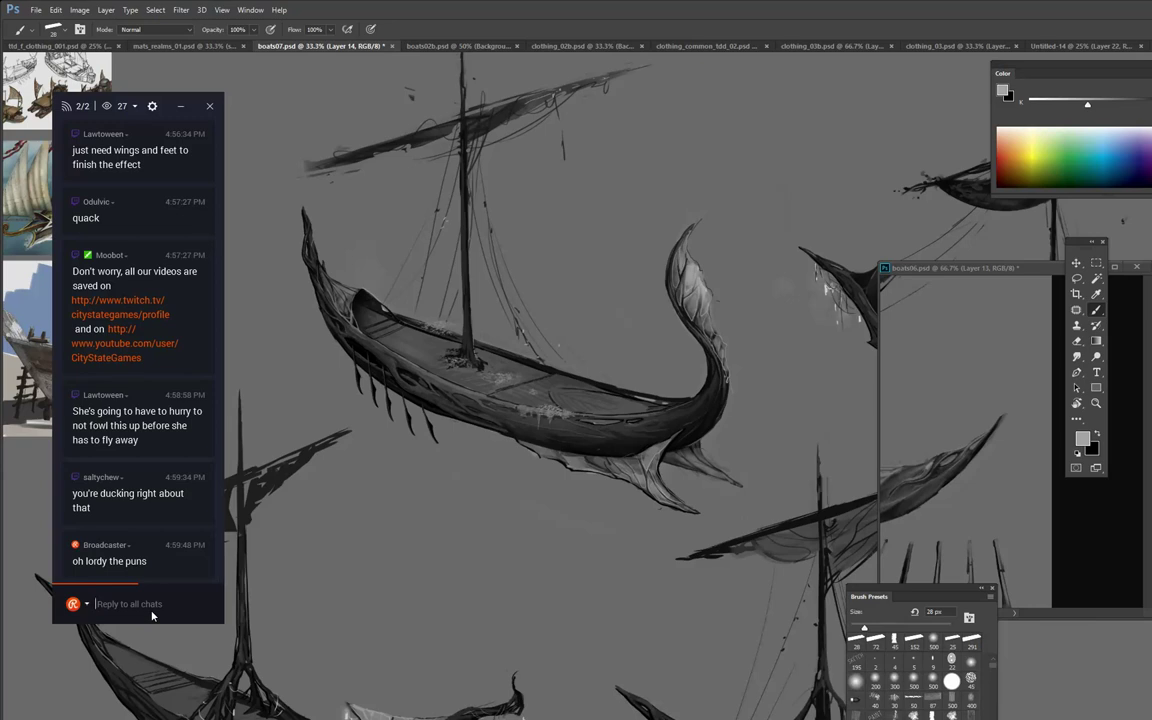
pyautogui.write('alright b')
pyautogui.write('uddie')
pyautogui.write('s')
pyautogui.press('BackSpace')
pyautogui.press('BackSpace')
pyautogui.press('BackSpace')
pyautogui.press('BackSpace')
pyautogui.press('BackSpace')
pyautogui.press('BackSpace')
pyautogui.press('BackSpace')
pyautogui.press('BackSpace')
pyautogui.write('hot snaps gonna be')
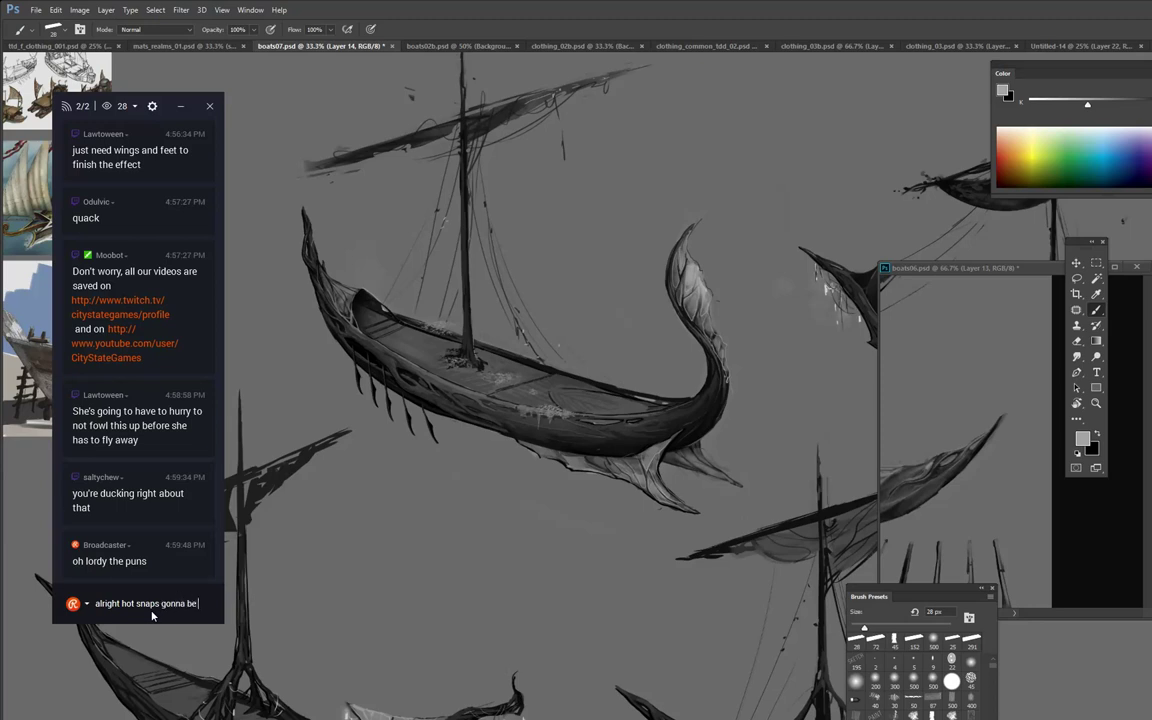
pyautogui.write(' ending here in')
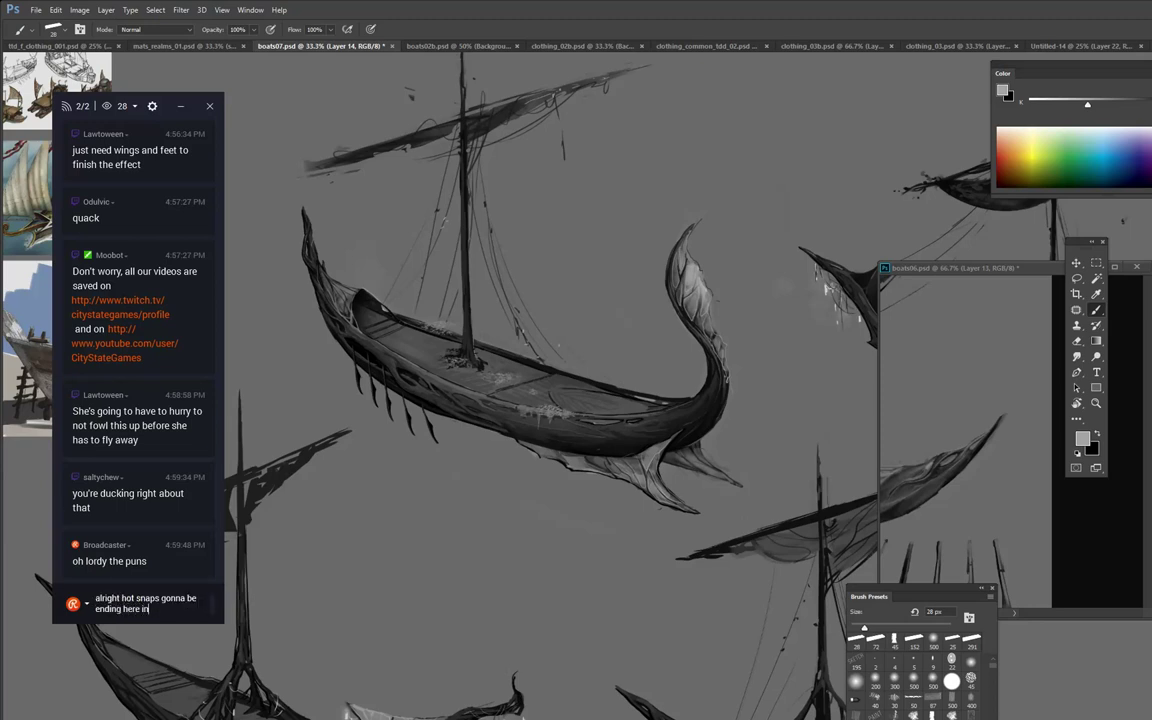
pyautogui.write(' a min')
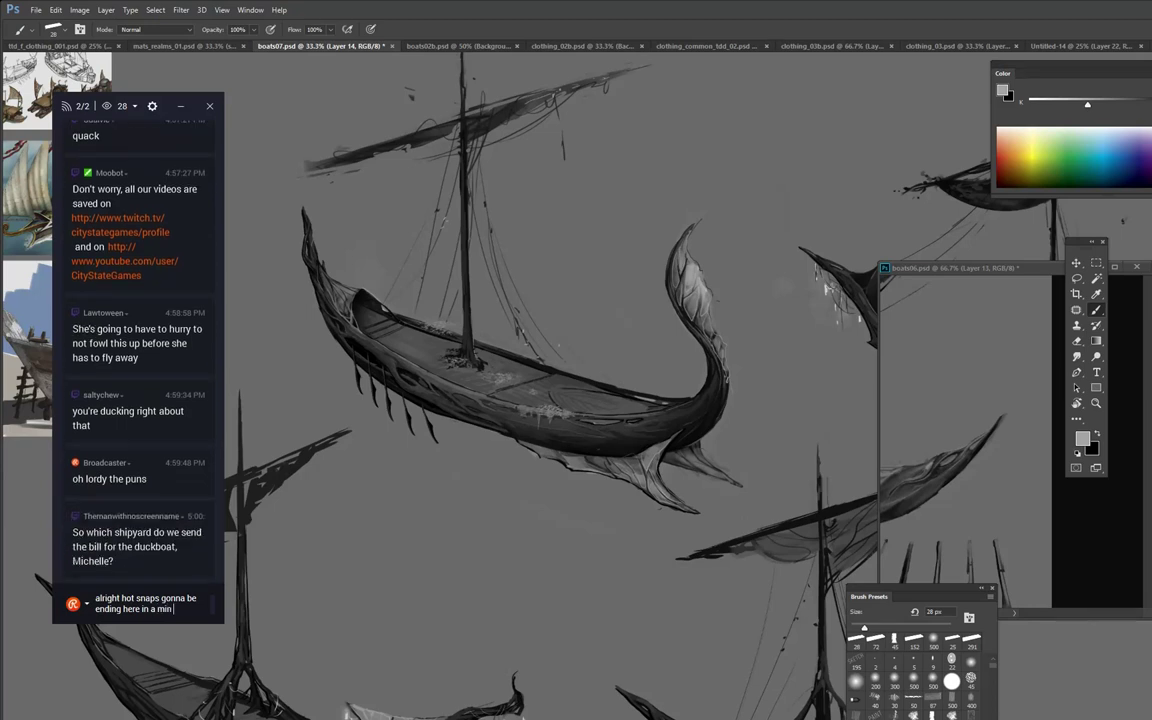
pyautogui.write(' or so.')
pyautogui.press('Return')
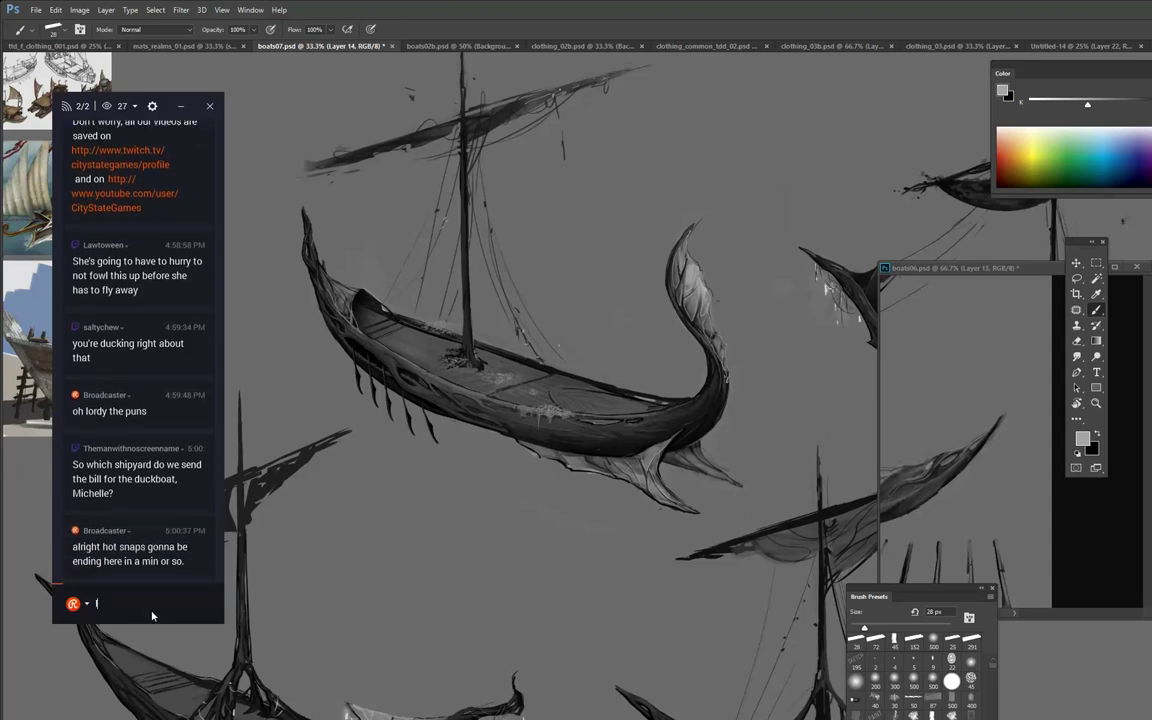
# Post "lol 'bill'" and "thanks for chillin with me and figuring out ideas/features for tdd ships n style." in the chat.
pyautogui.write("lol 'bill'")
pyautogui.press('Return')
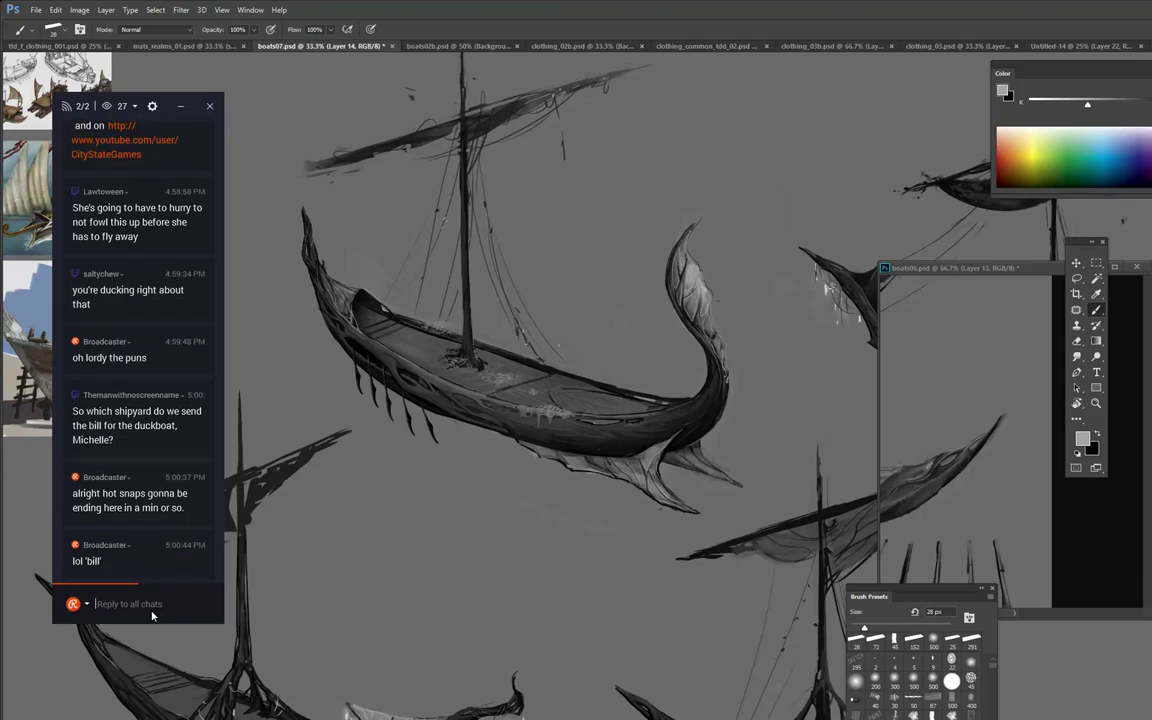
pyautogui.write('but')
pyautogui.press('BackSpace')
pyautogui.press('BackSpace')
pyautogui.press('BackSpace')
pyautogui.write('thanks for chillin with me and f')
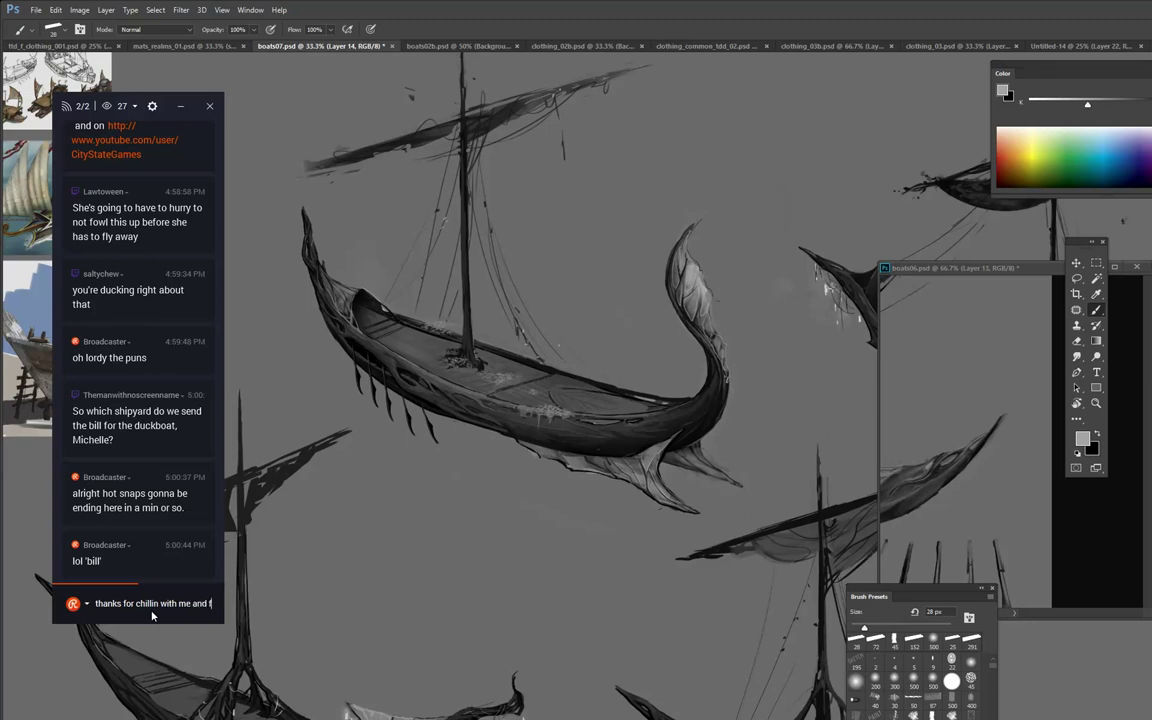
pyautogui.write('iguring o')
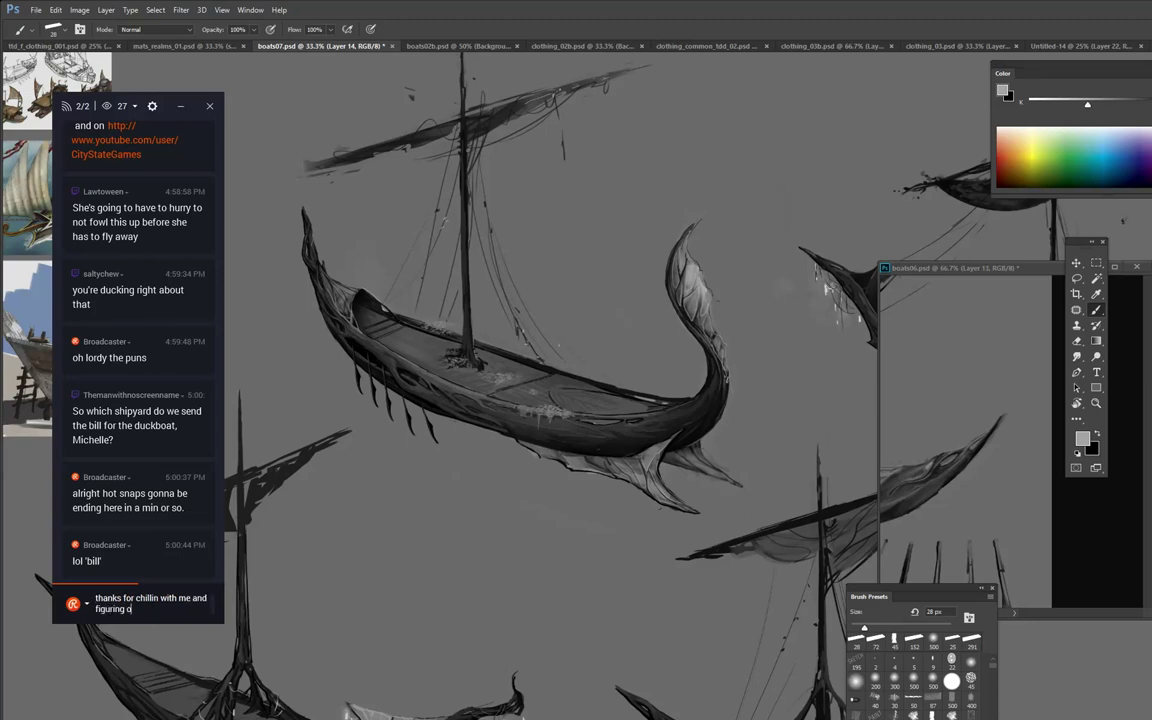
pyautogui.write('ut ideas/features for tdd s')
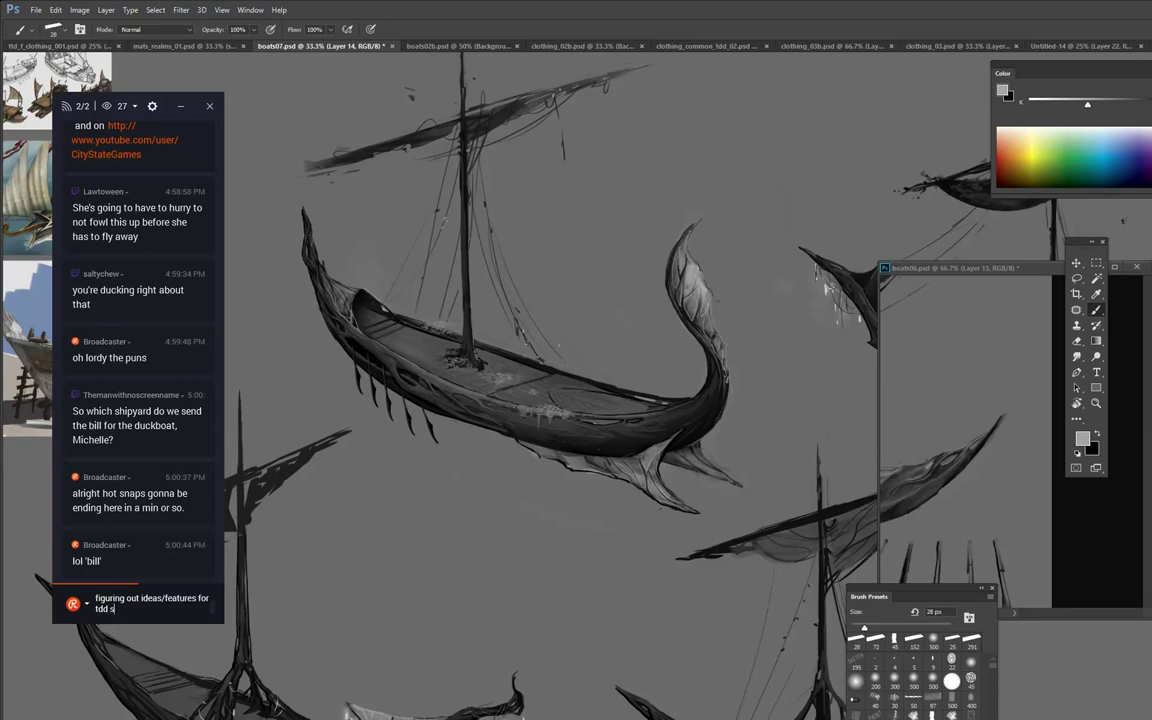
pyautogui.write('hips n style.')
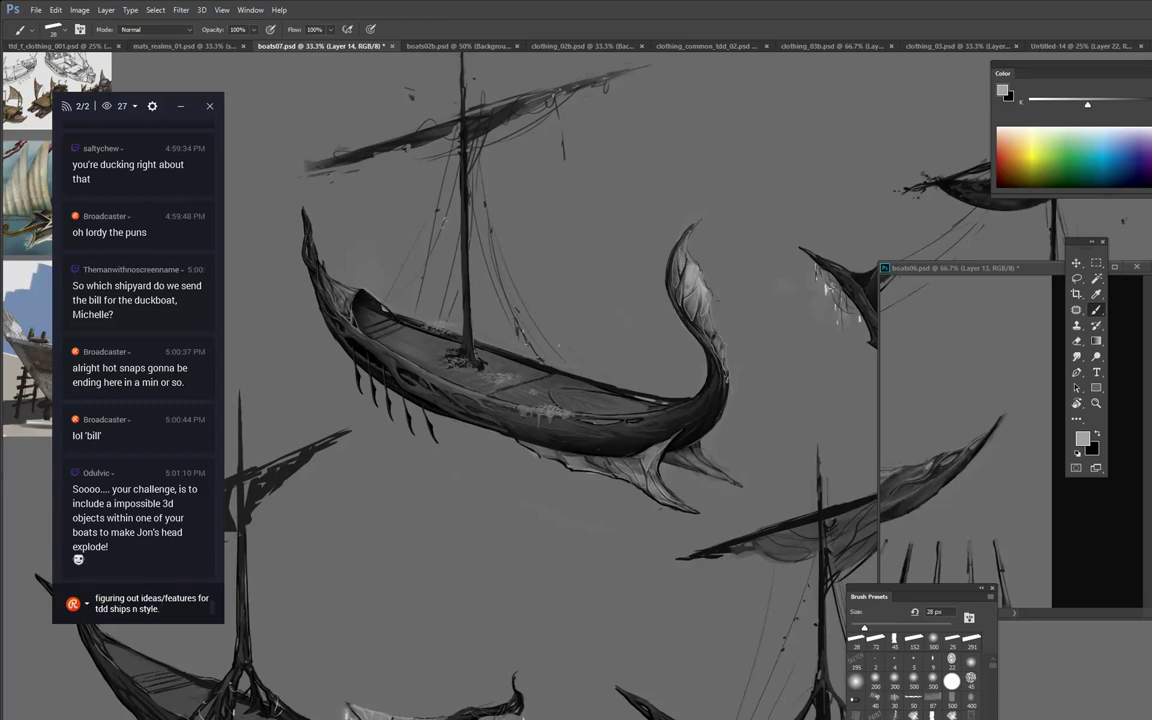
pyautogui.press('Return')
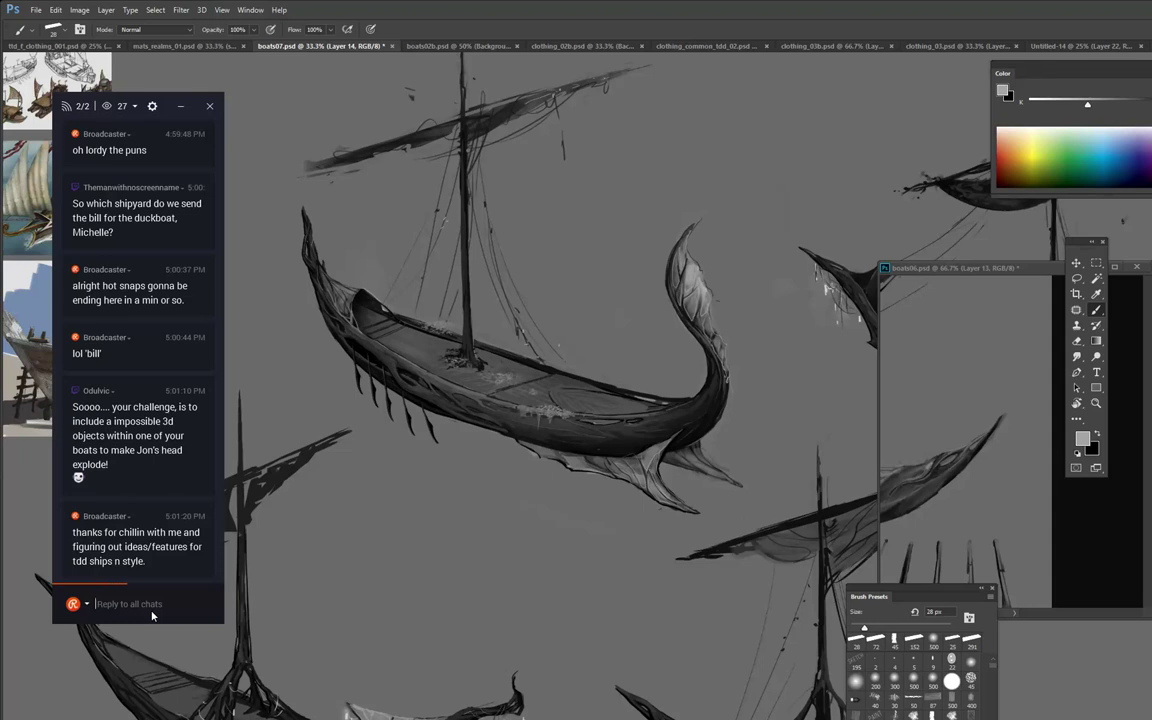
# Reply to the viewer's impossible 3D object challenge in the chat, naming the colleague who will be "working on these bad boys".
pyautogui.write('lol i would odulvic but it will')
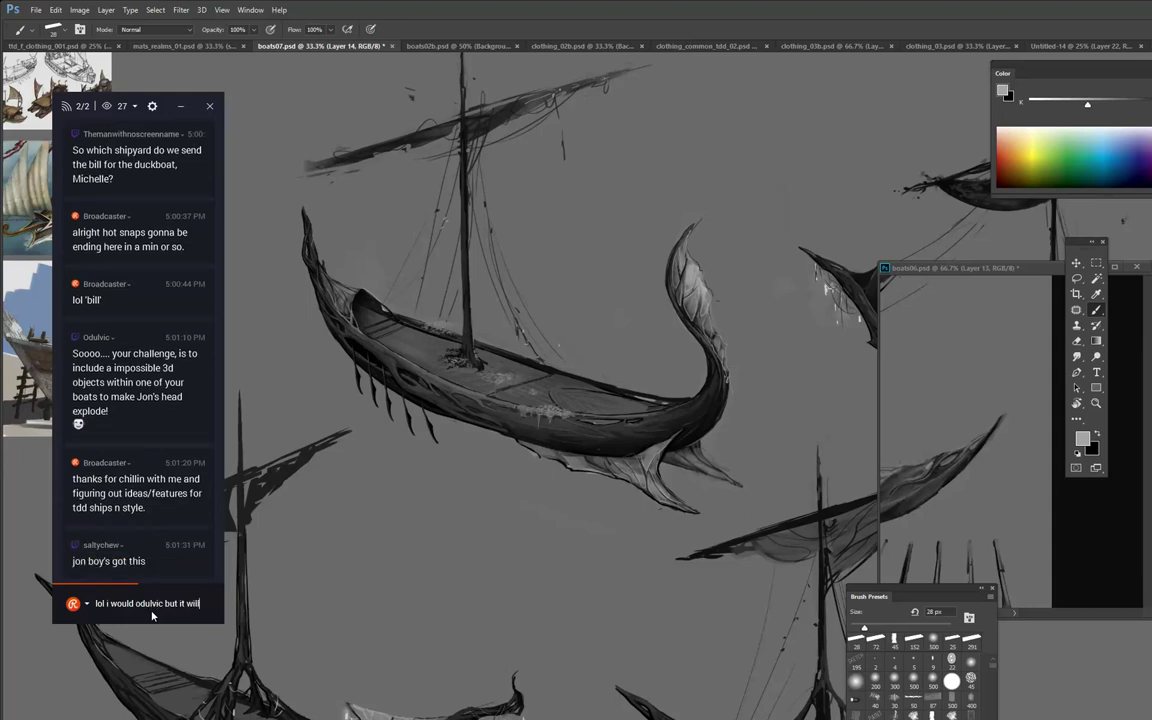
pyautogui.write(' dionne wor')
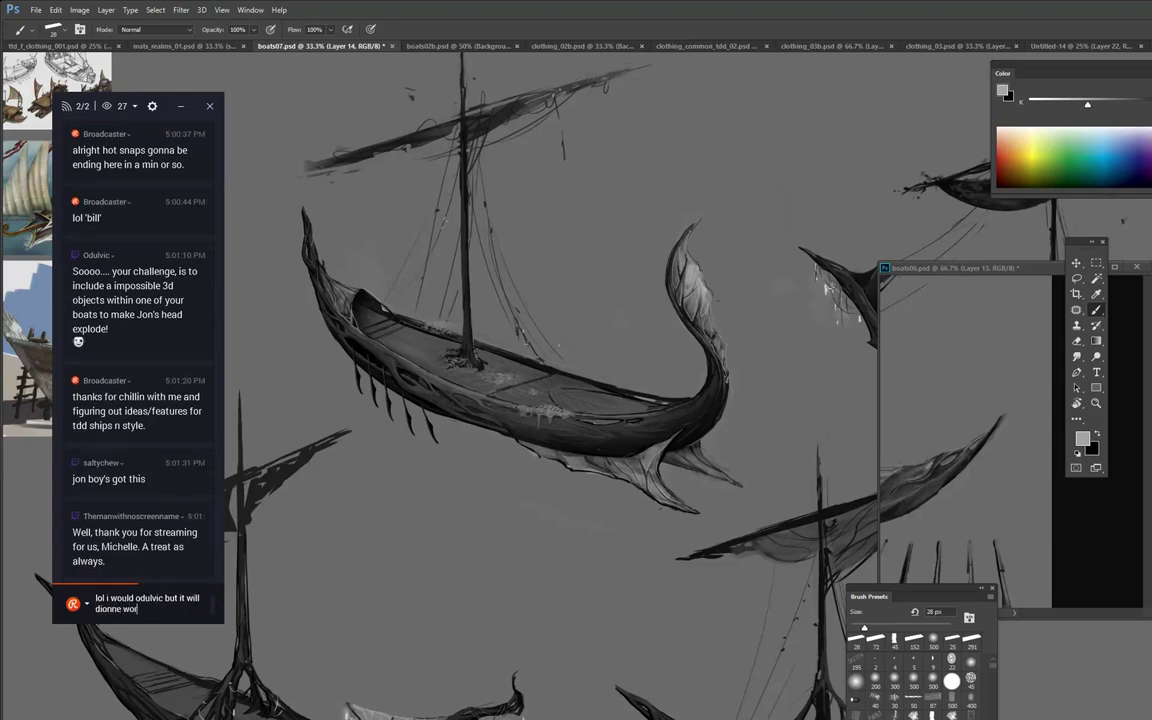
pyautogui.write('king on these bad boys')
pyautogui.press('Return')
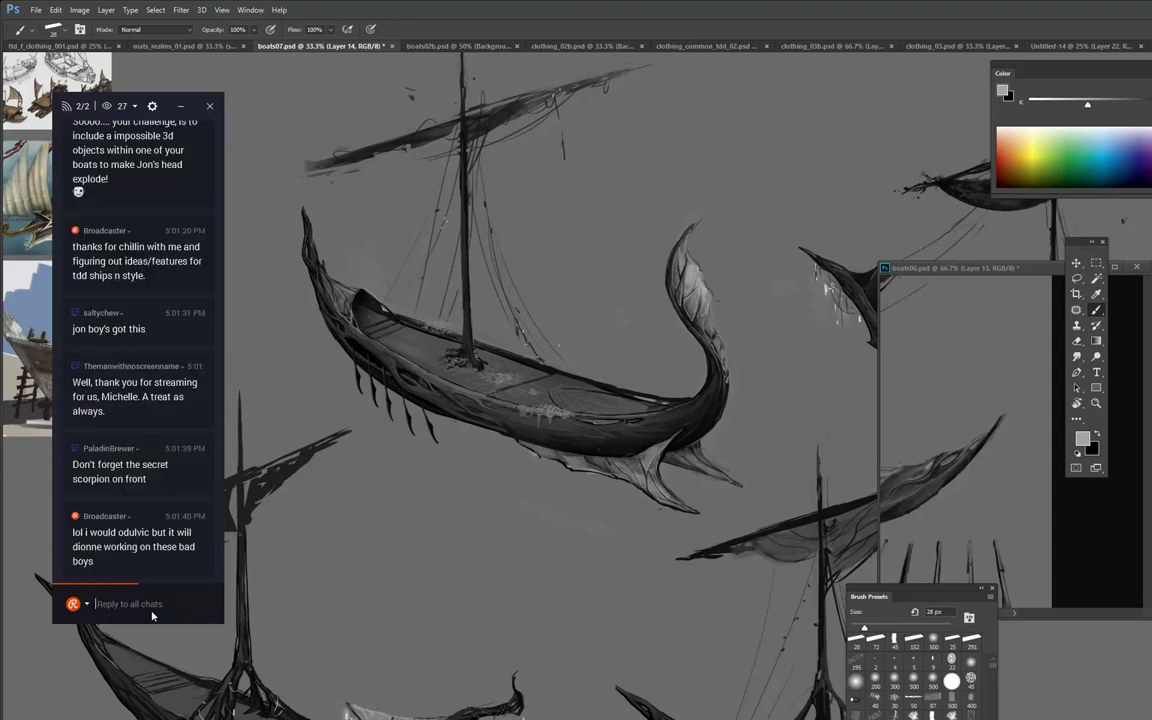
# Post the follow-up message "shes too sweet for me to torture" in the chat.
pyautogui.write('he')
pyautogui.press('BackSpace')
pyautogui.press('BackSpace')
pyautogui.write('shes too sweet for me to torture')
pyautogui.press('Return')
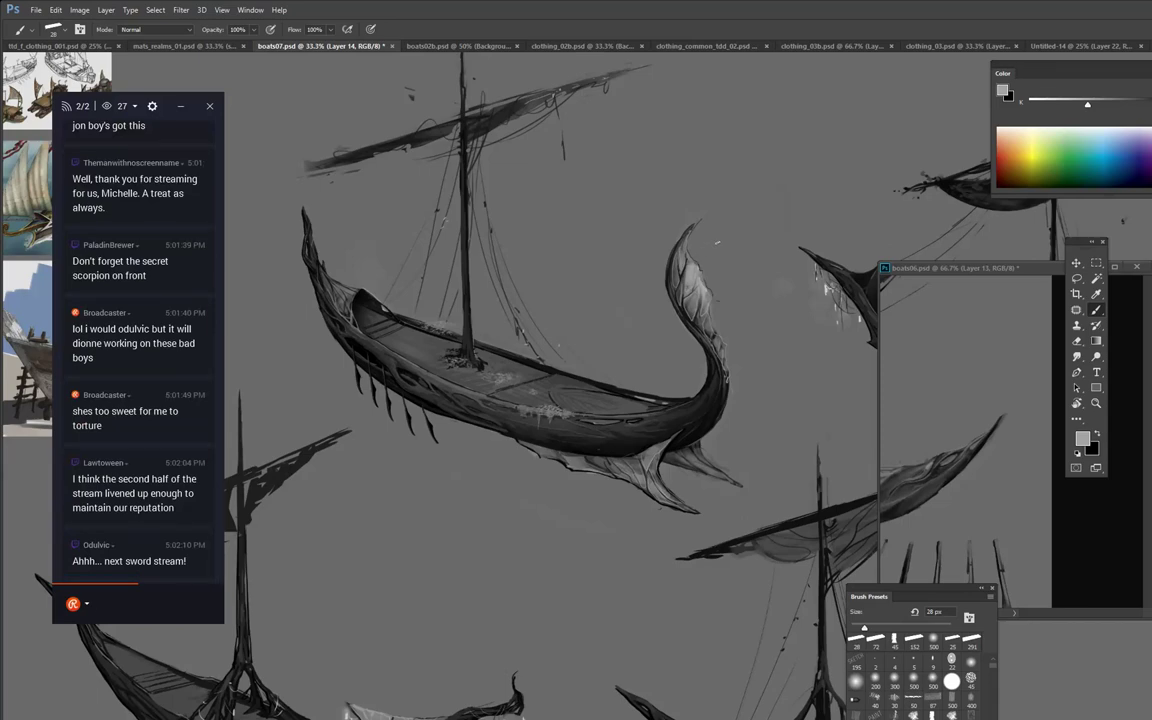
# Handwrite "Thanks for Watching" in white with the 28 px brush in the empty area above the curled stern of the duck boat.
pyautogui.moveTo(662, 207); pyautogui.dragTo(621, 331)
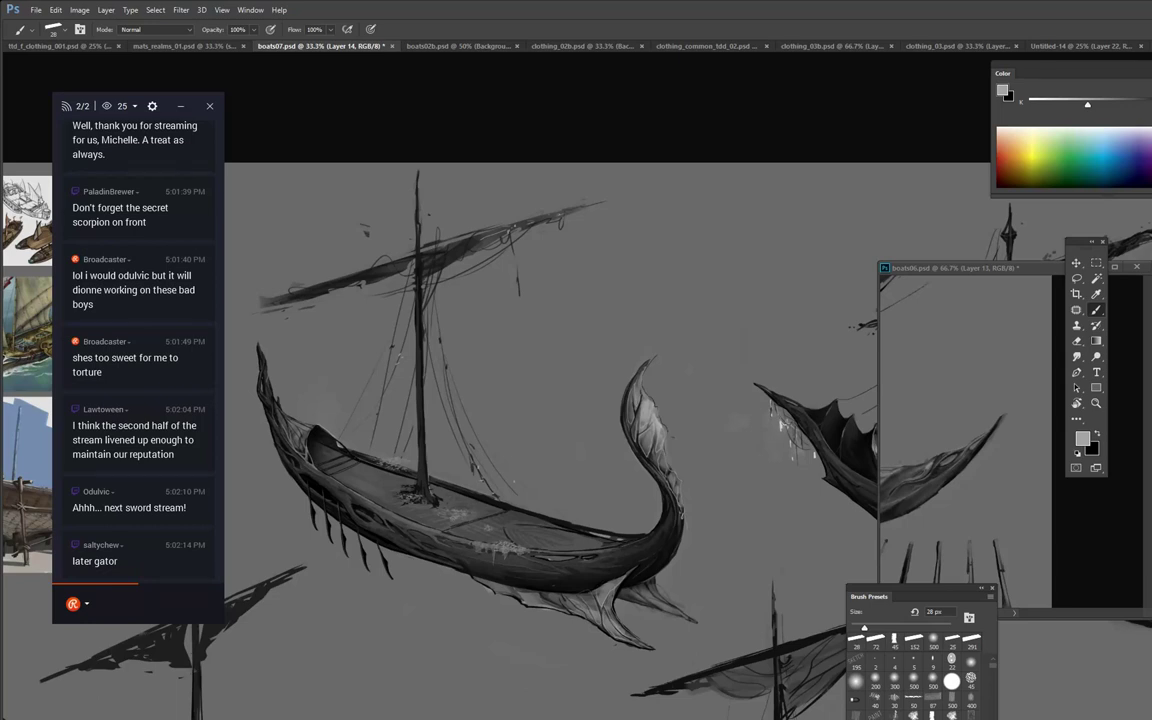
pyautogui.press('d')
pyautogui.press('x')
pyautogui.moveTo(566, 256); pyautogui.dragTo(537, 362)
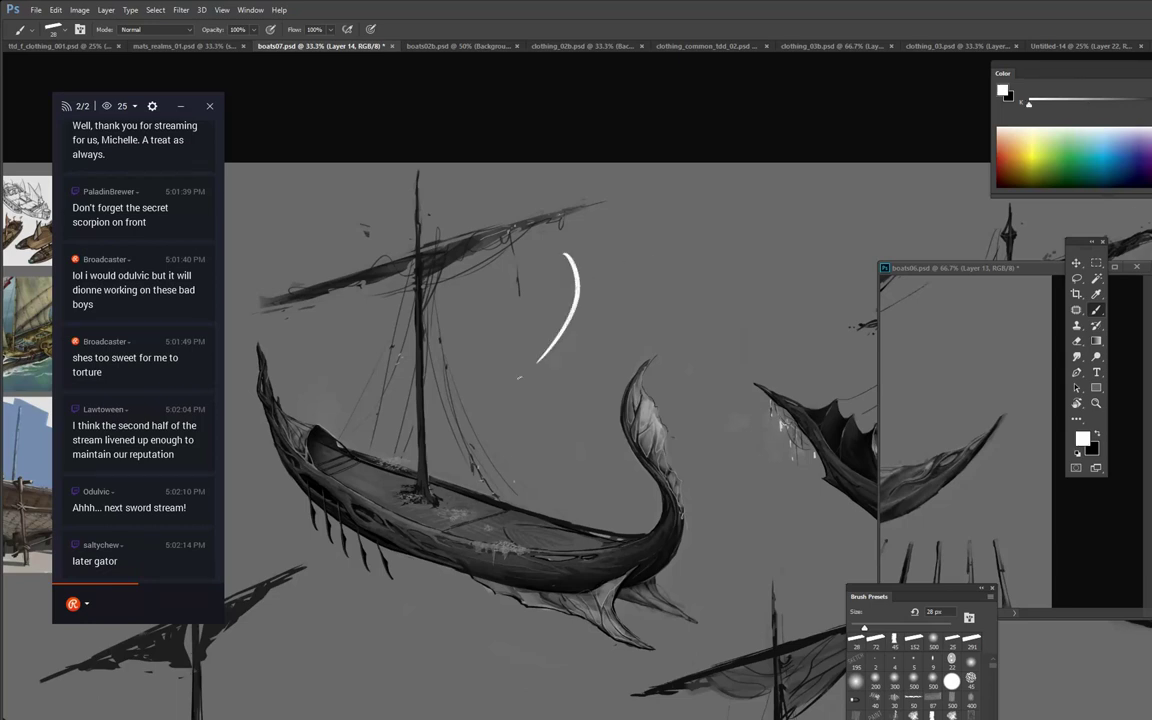
pyautogui.moveTo(525, 297)
pyautogui.mouseDown()
pyautogui.moveTo(545, 272)
pyautogui.moveTo(668, 258)
pyautogui.mouseUp()
pyautogui.moveTo(588, 282)
pyautogui.mouseDown()
pyautogui.moveTo(586, 320)
pyautogui.moveTo(601, 286)
pyautogui.mouseUp()
pyautogui.moveTo(601, 263)
pyautogui.mouseDown()
pyautogui.moveTo(599, 316)
pyautogui.moveTo(612, 270)
pyautogui.moveTo(620, 316)
pyautogui.moveTo(644, 272)
pyautogui.moveTo(650, 302)
pyautogui.mouseUp()
pyautogui.click(649, 298)
pyautogui.moveTo(661, 269)
pyautogui.mouseDown()
pyautogui.moveTo(651, 287)
pyautogui.moveTo(668, 302)
pyautogui.moveTo(709, 281)
pyautogui.moveTo(707, 291)
pyautogui.mouseUp()
pyautogui.moveTo(706, 269); pyautogui.dragTo(724, 263)
pyautogui.moveTo(710, 277)
pyautogui.mouseDown()
pyautogui.moveTo(729, 268)
pyautogui.moveTo(733, 279)
pyautogui.mouseUp()
pyautogui.moveTo(735, 266); pyautogui.dragTo(753, 272)
pyautogui.moveTo(628, 326)
pyautogui.mouseDown()
pyautogui.moveTo(658, 340)
pyautogui.moveTo(684, 397)
pyautogui.moveTo(735, 292)
pyautogui.mouseUp()
pyautogui.moveTo(708, 372); pyautogui.dragTo(718, 336)
pyautogui.moveTo(718, 336)
pyautogui.mouseDown()
pyautogui.moveTo(752, 314)
pyautogui.moveTo(742, 321)
pyautogui.moveTo(736, 352)
pyautogui.mouseUp()
pyautogui.moveTo(750, 328)
pyautogui.mouseDown()
pyautogui.moveTo(744, 350)
pyautogui.moveTo(762, 350)
pyautogui.mouseUp()
pyautogui.moveTo(768, 313)
pyautogui.mouseDown()
pyautogui.moveTo(768, 345)
pyautogui.moveTo(793, 316)
pyautogui.moveTo(812, 332)
pyautogui.mouseUp()
pyautogui.click(827, 350)
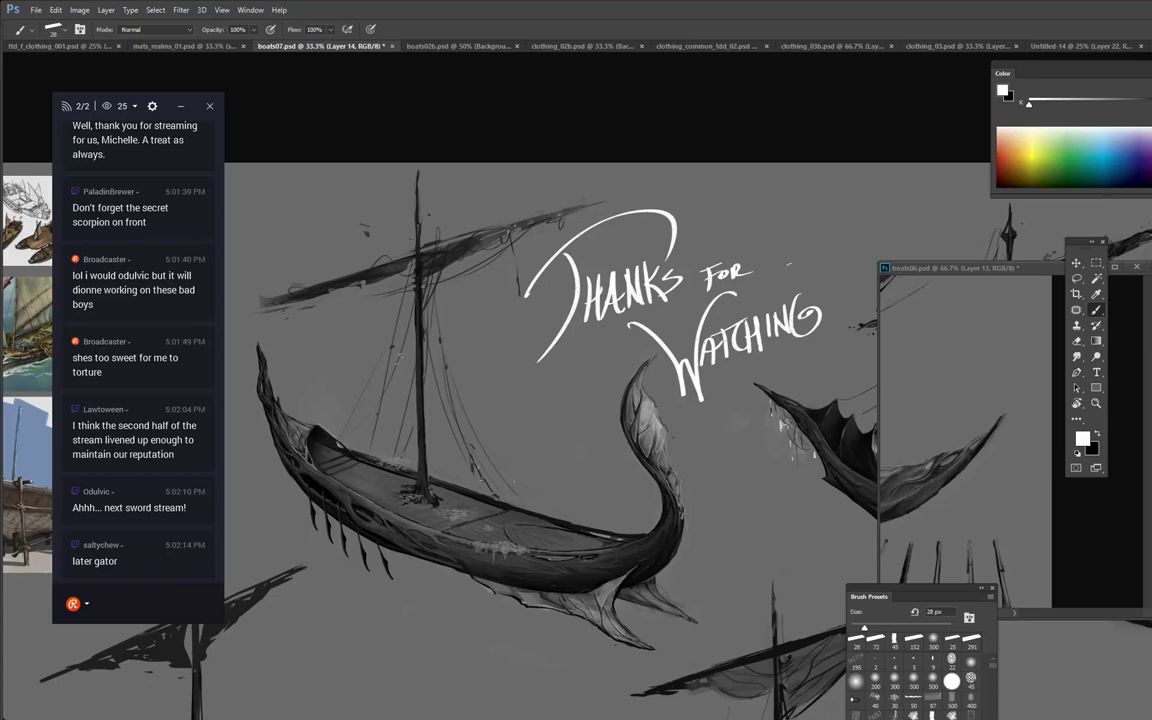
# Choose a dark red and draw two outlined hearts, a larger one above "for" and a smaller one beside "Watching".
pyautogui.click(1150, 160)
pyautogui.click(1150, 148)
pyautogui.click(1150, 175)
pyautogui.moveTo(741, 216)
pyautogui.mouseDown()
pyautogui.moveTo(727, 221)
pyautogui.moveTo(755, 246)
pyautogui.mouseUp()
pyautogui.moveTo(739, 217)
pyautogui.mouseDown()
pyautogui.moveTo(771, 197)
pyautogui.moveTo(745, 242)
pyautogui.mouseUp()
pyautogui.moveTo(580, 355)
pyautogui.mouseDown()
pyautogui.moveTo(570, 366)
pyautogui.moveTo(585, 383)
pyautogui.mouseUp()
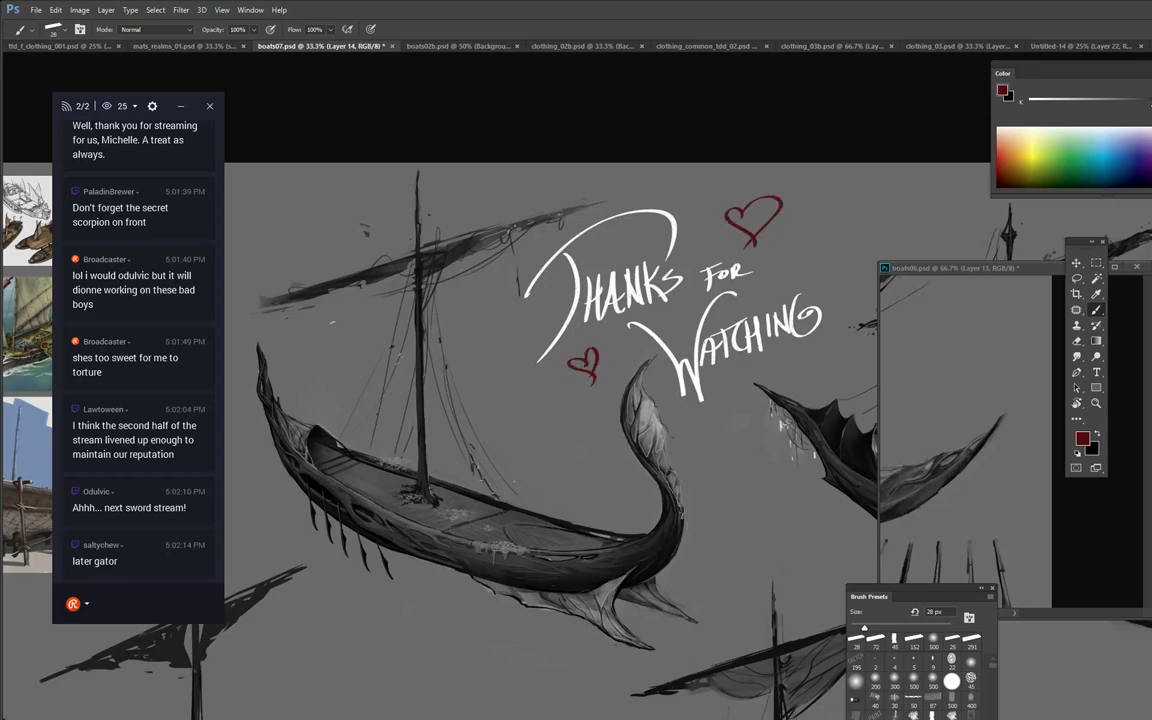
# Post "stay sexy guys and next stream ill be on to something new and shiny for yas" and "<3" in the chat.
pyautogui.click(160, 605)
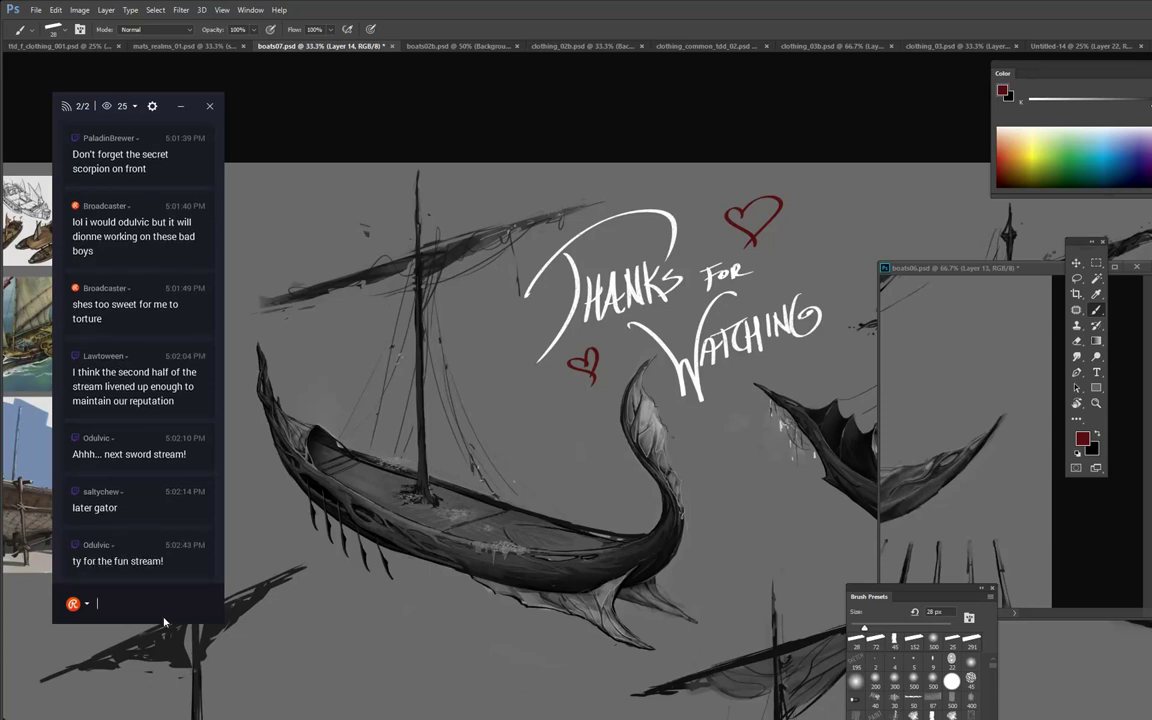
pyautogui.write('stay sexy guys and next stream ill be on')
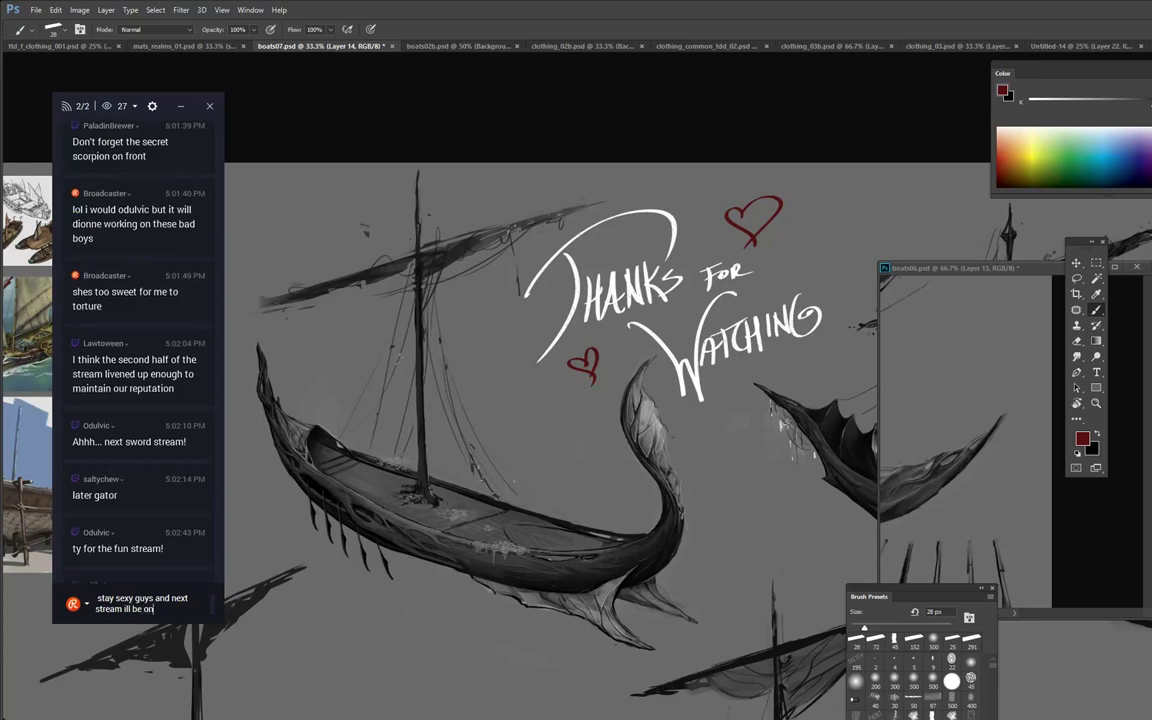
pyautogui.write(' to somethi')
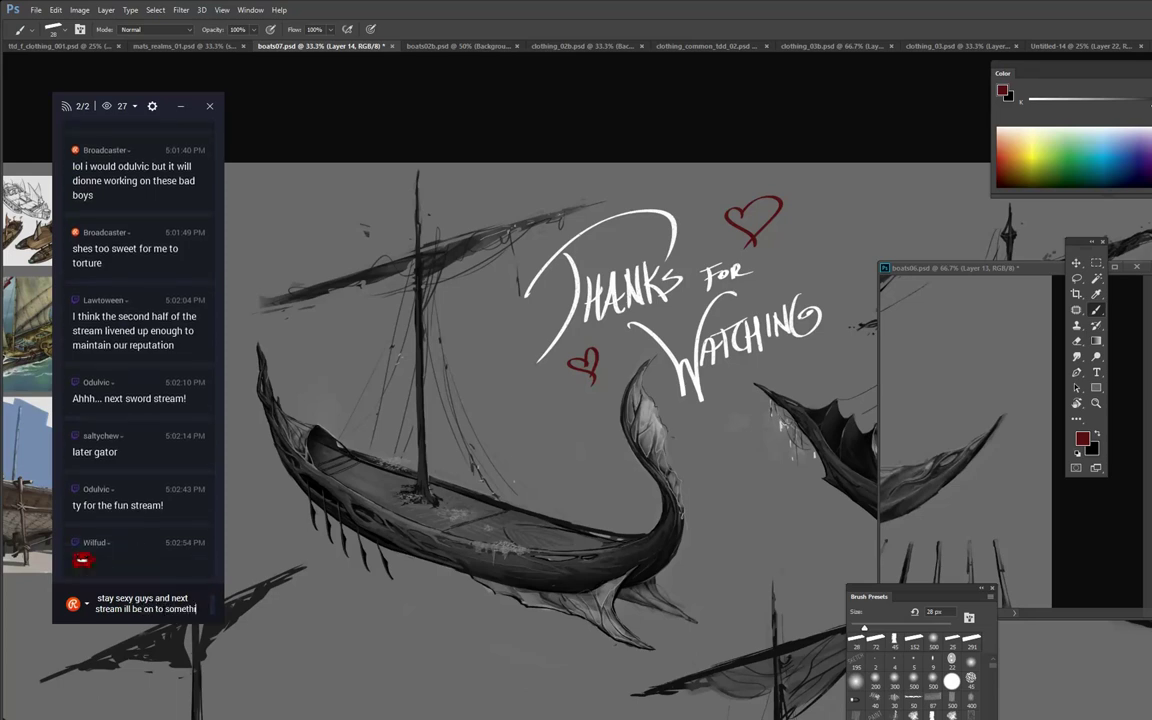
pyautogui.write('ng new and s')
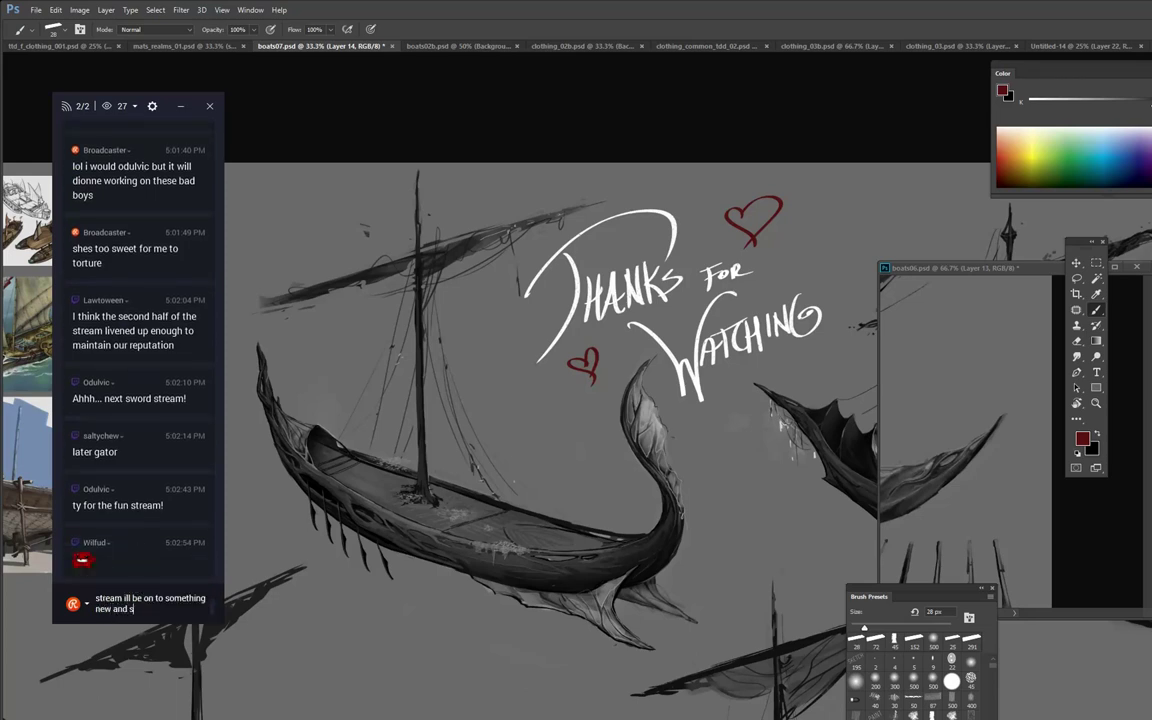
pyautogui.write('hiny for yas')
pyautogui.press('Return')
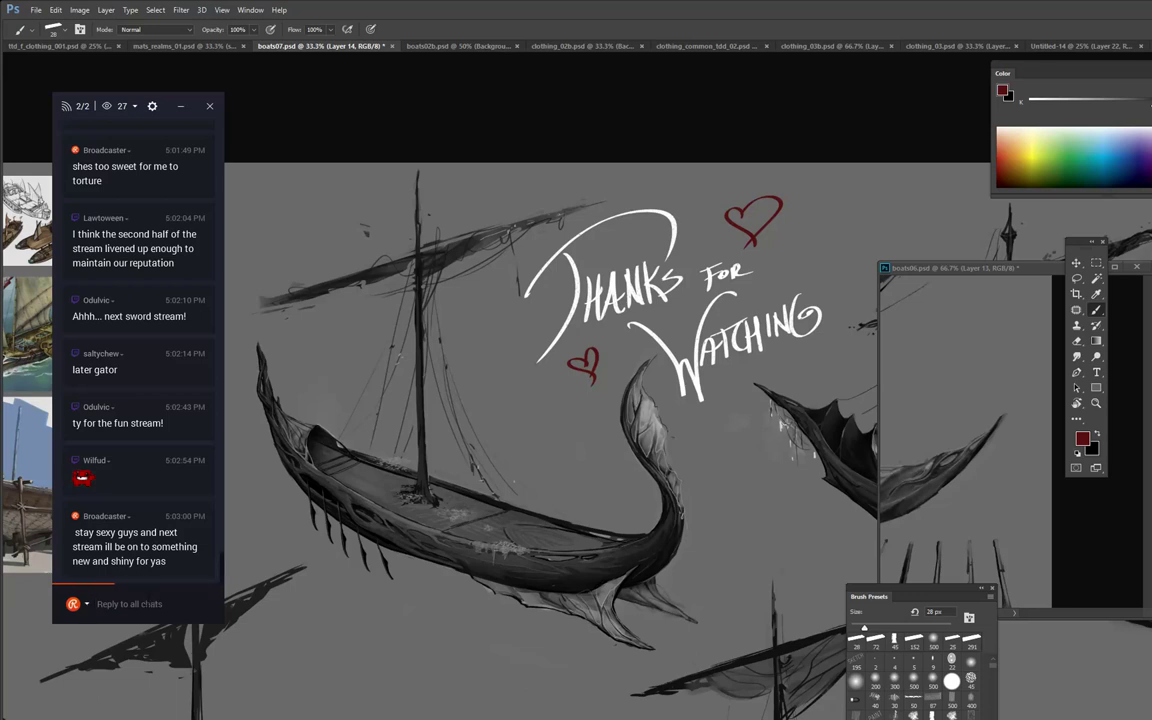
pyautogui.write('<3')
pyautogui.press('Return')
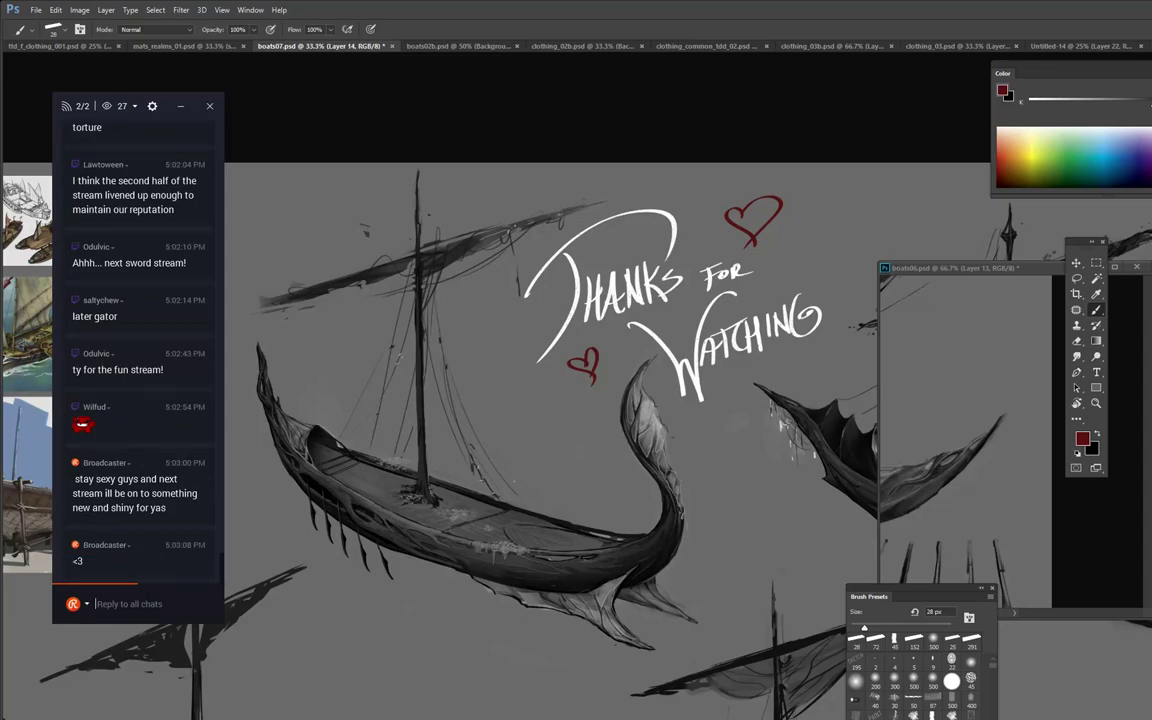